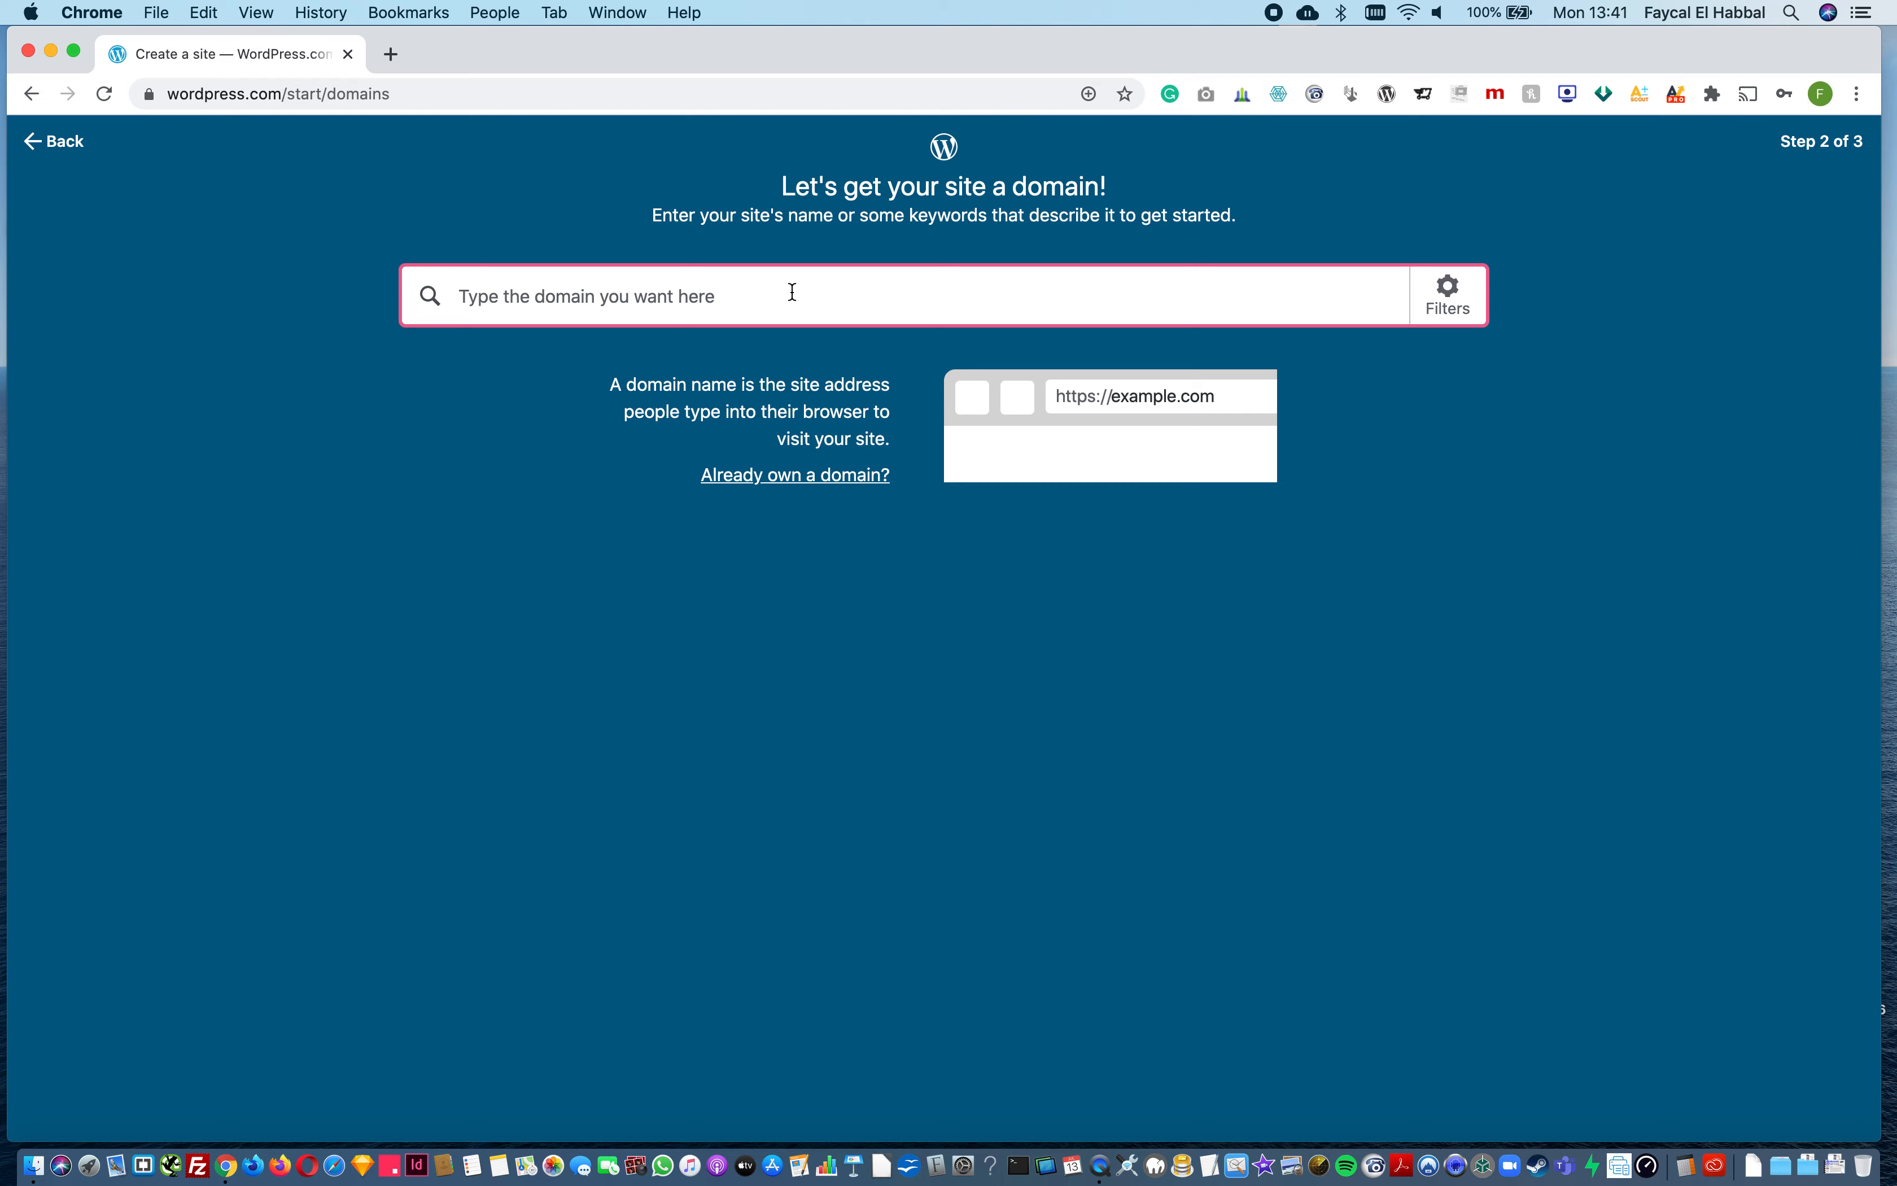
Step: Search for the domain pixel4wpca and select the free address pixel4wpca.wordpress.com
{"action": "type", "text": "pixel4wpcal"}
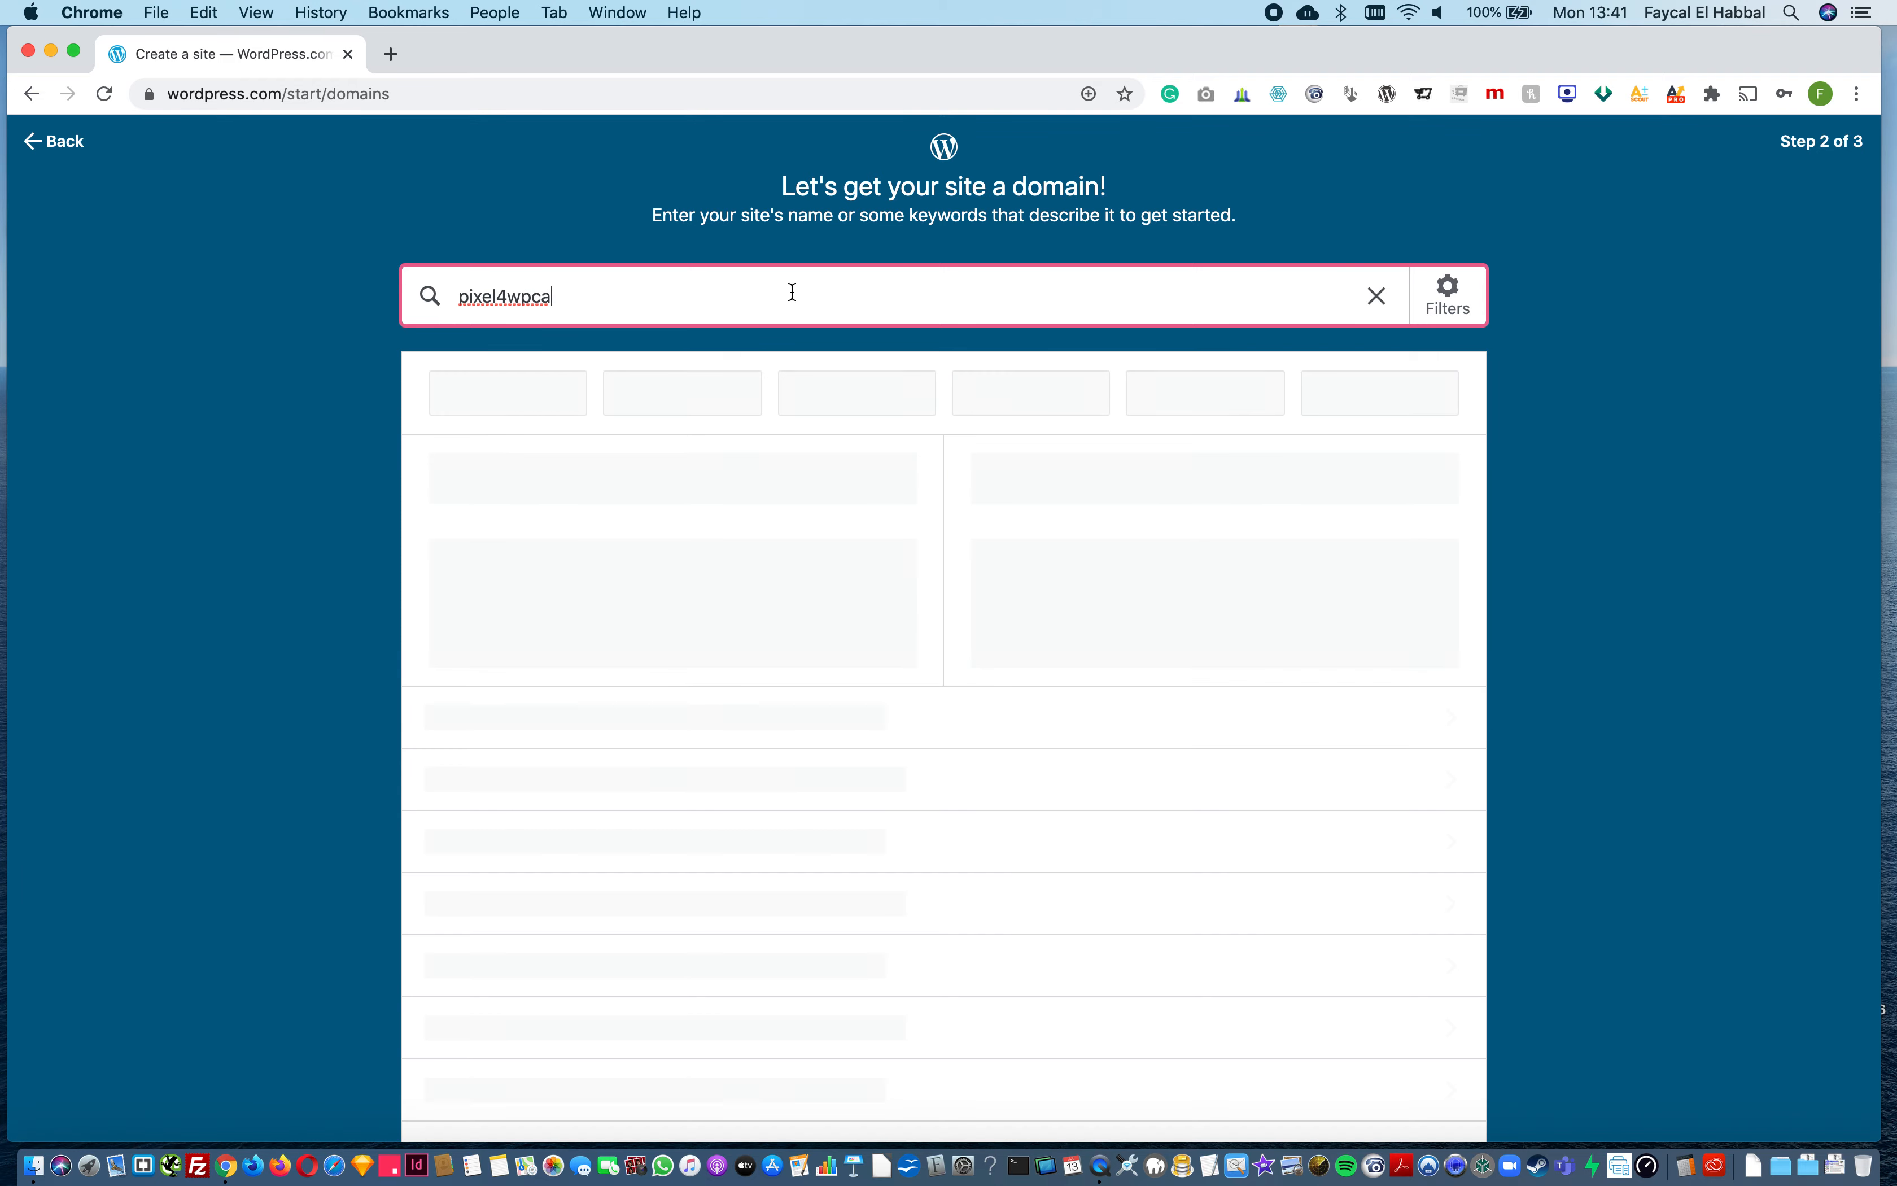
{"action": "left_click", "coordinate": [330, 408]}
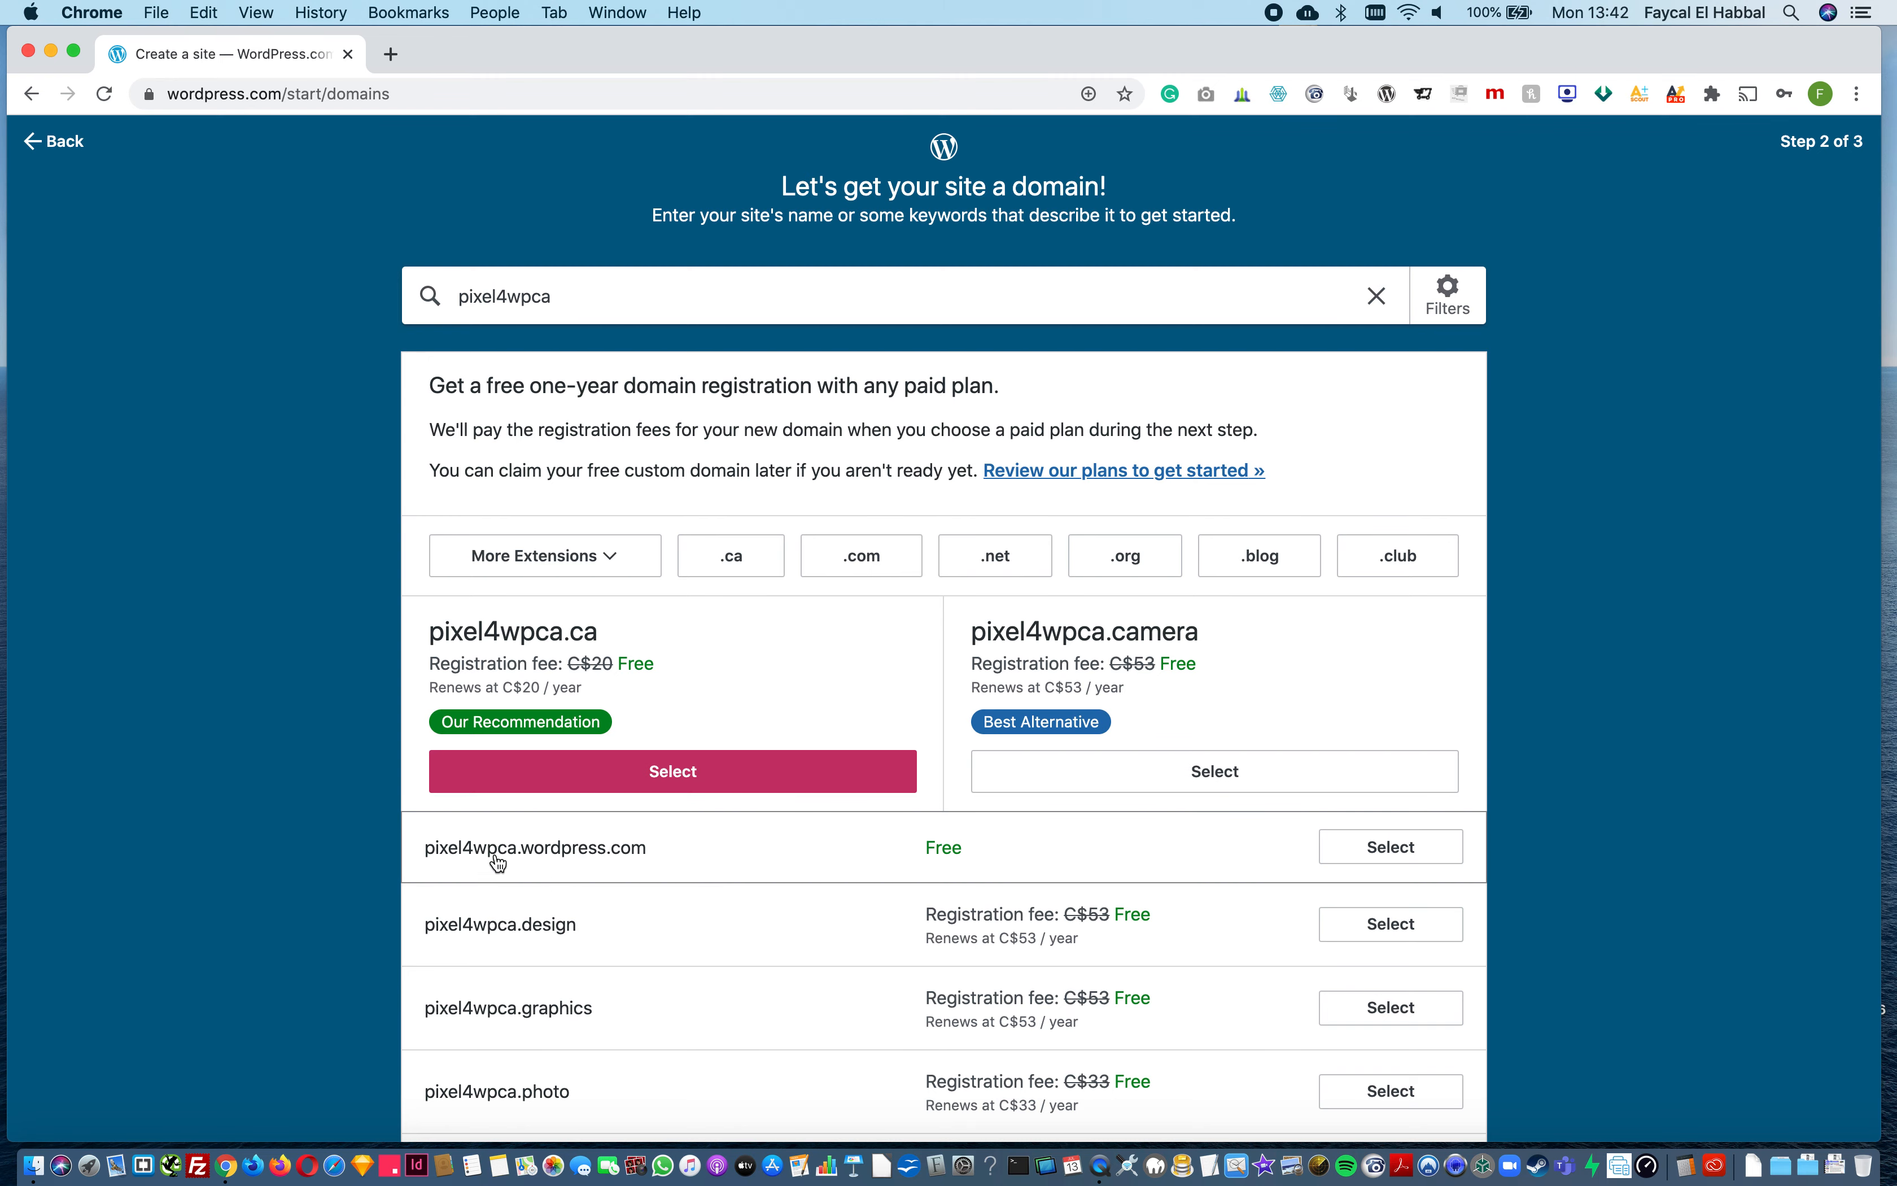
{"action": "left_click", "coordinate": [1400, 863]}
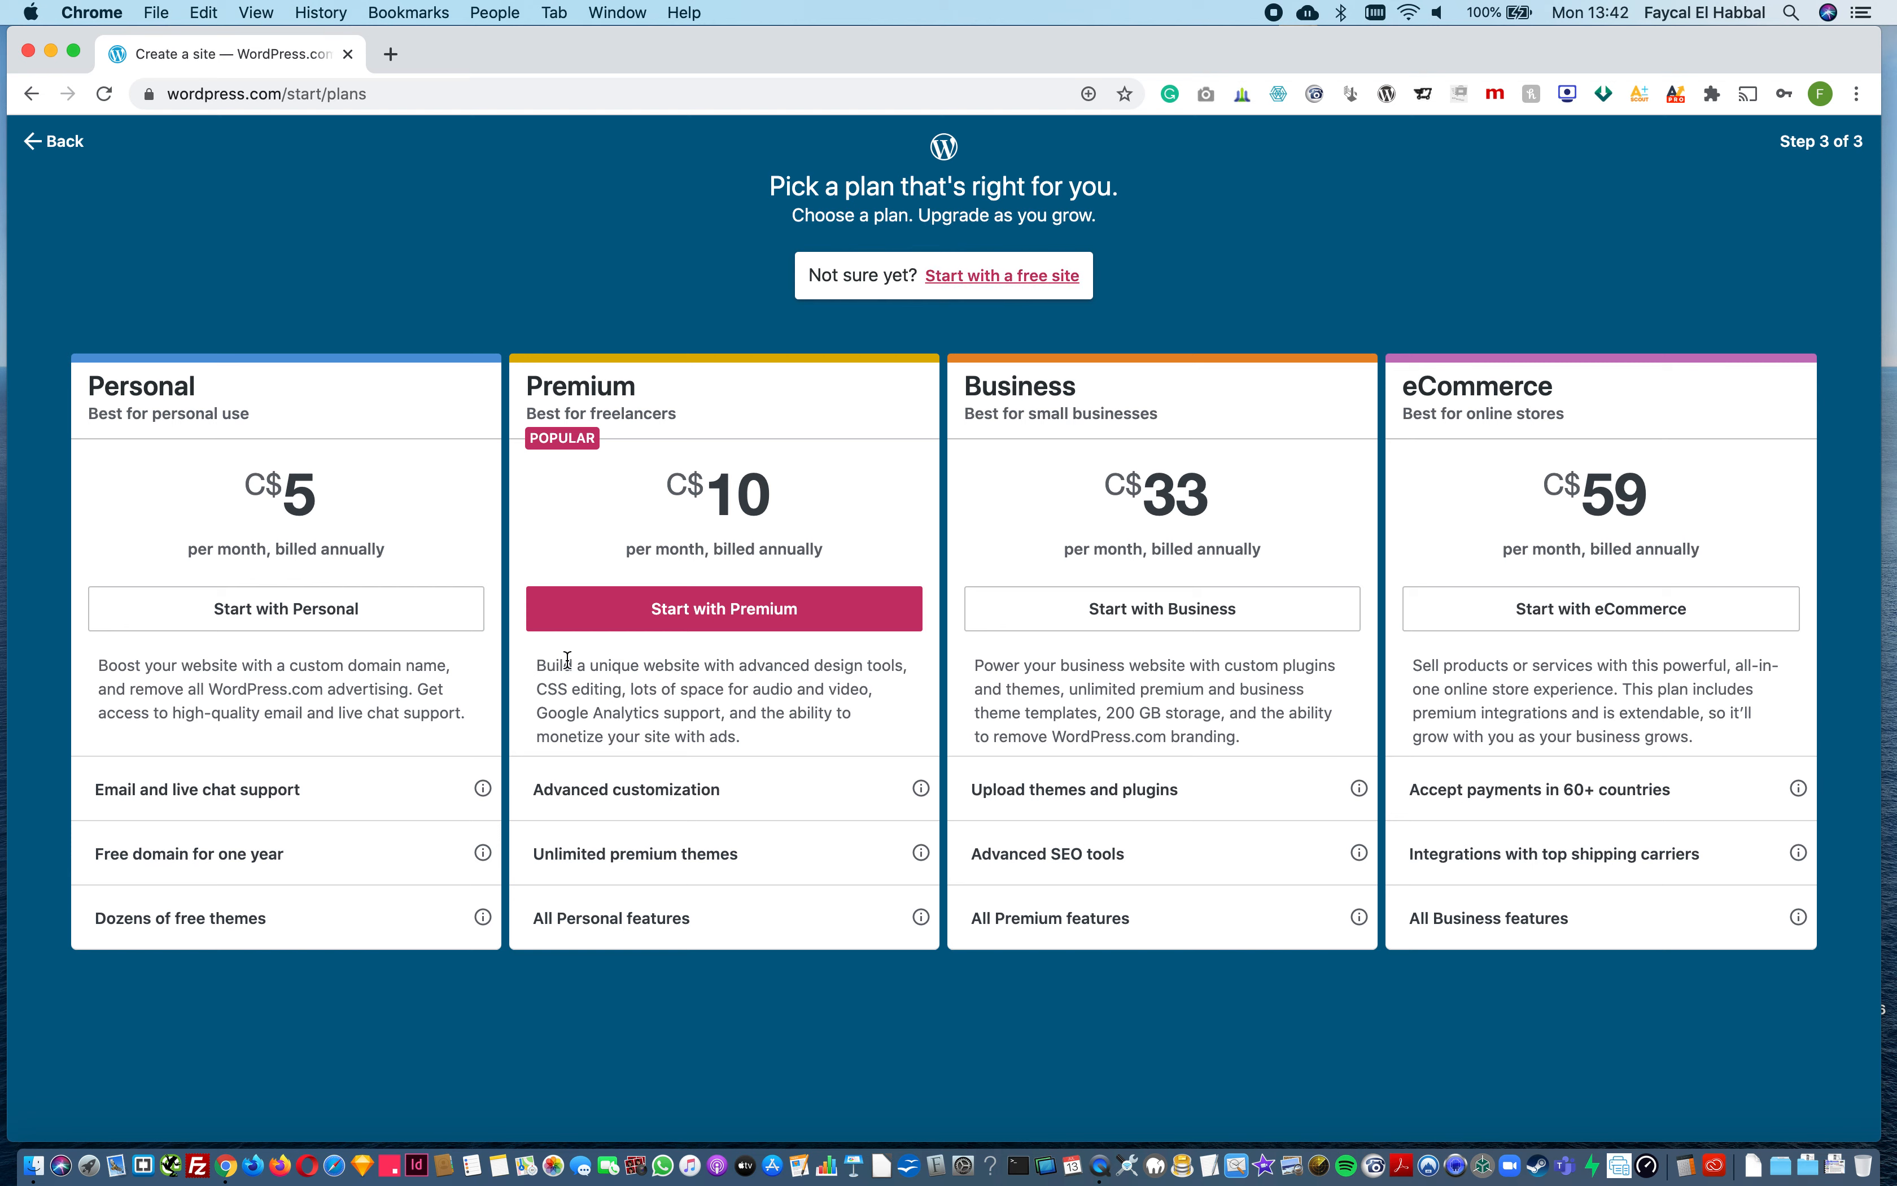
Step: Start with a free site and proceed through the site setup checklist to naming the site
{"action": "left_click", "coordinate": [989, 283]}
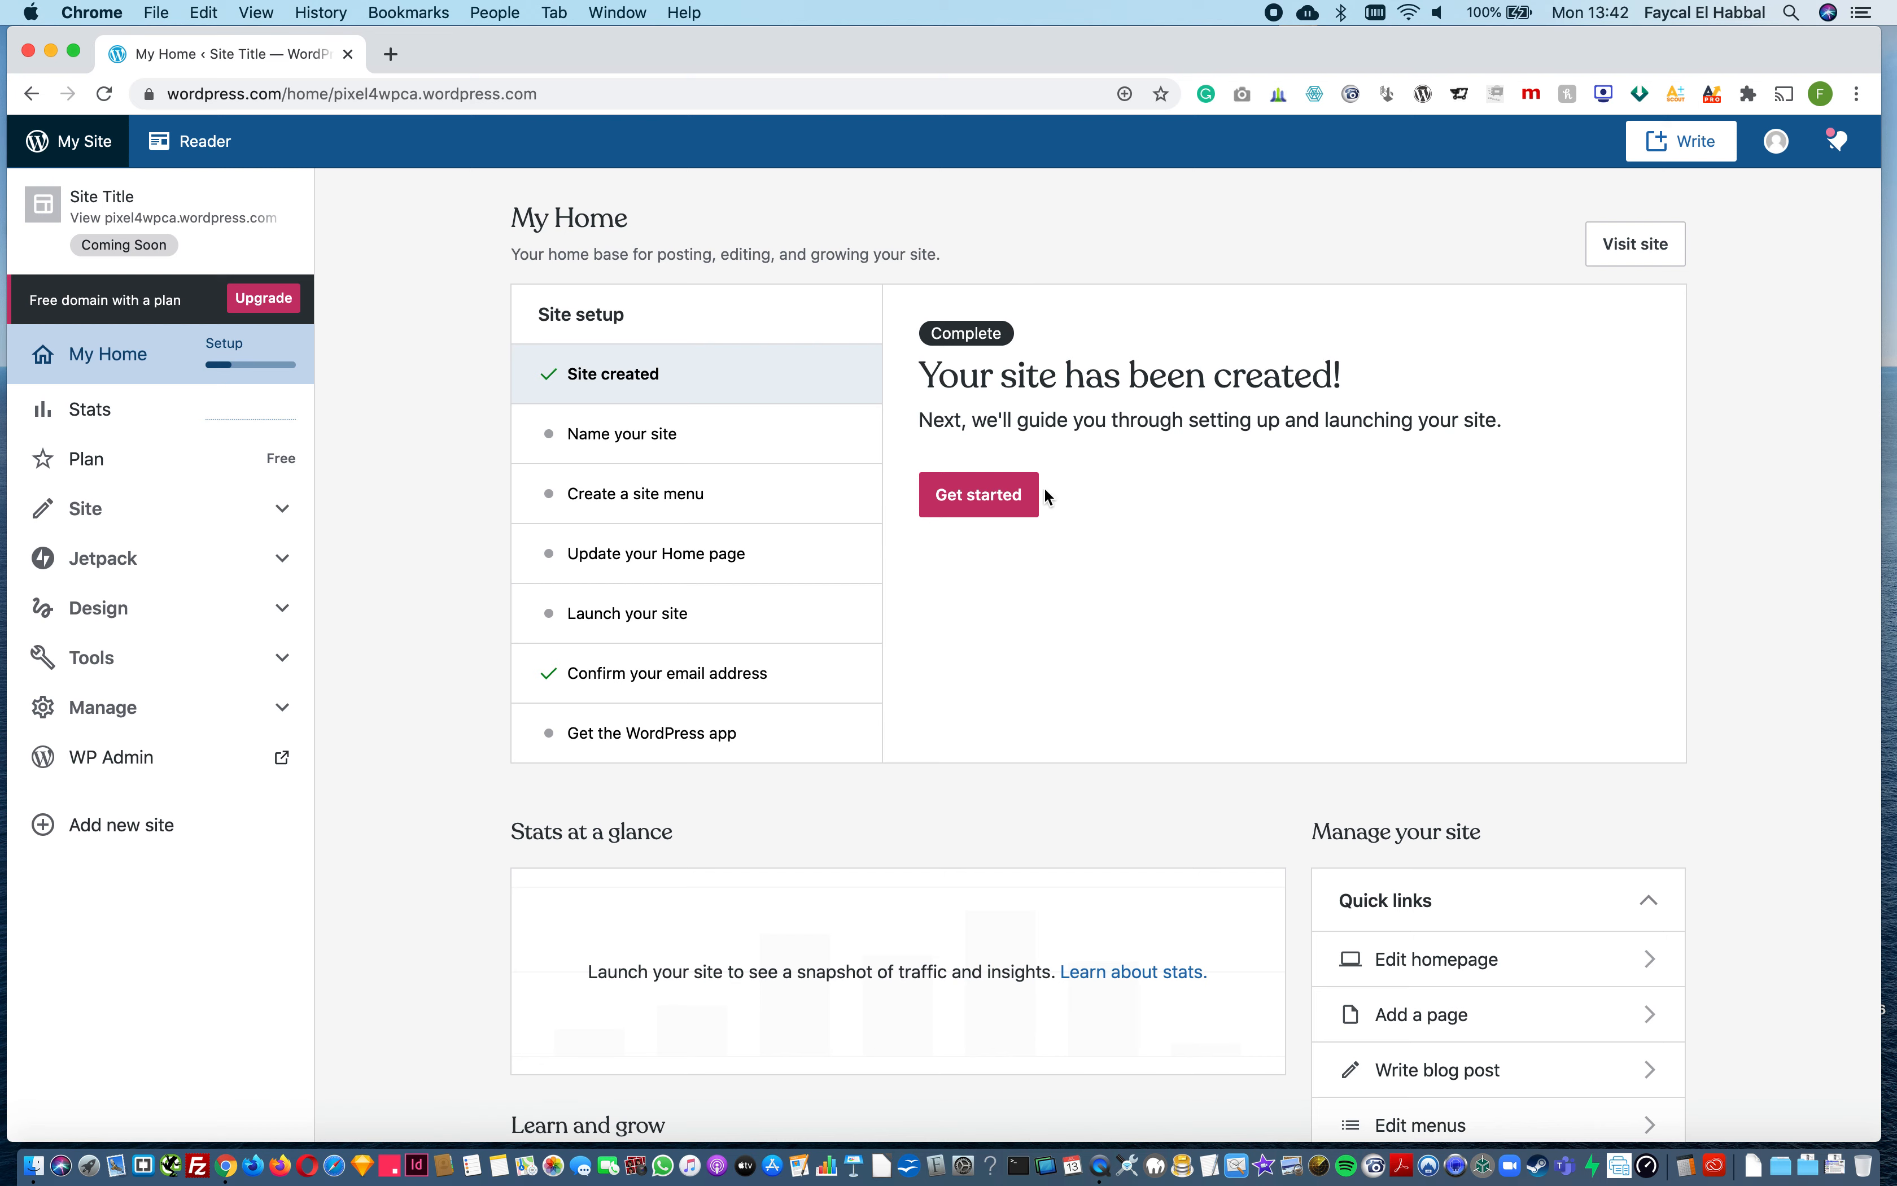
{"action": "left_click", "coordinate": [1004, 502]}
{"action": "left_click", "coordinate": [973, 528]}
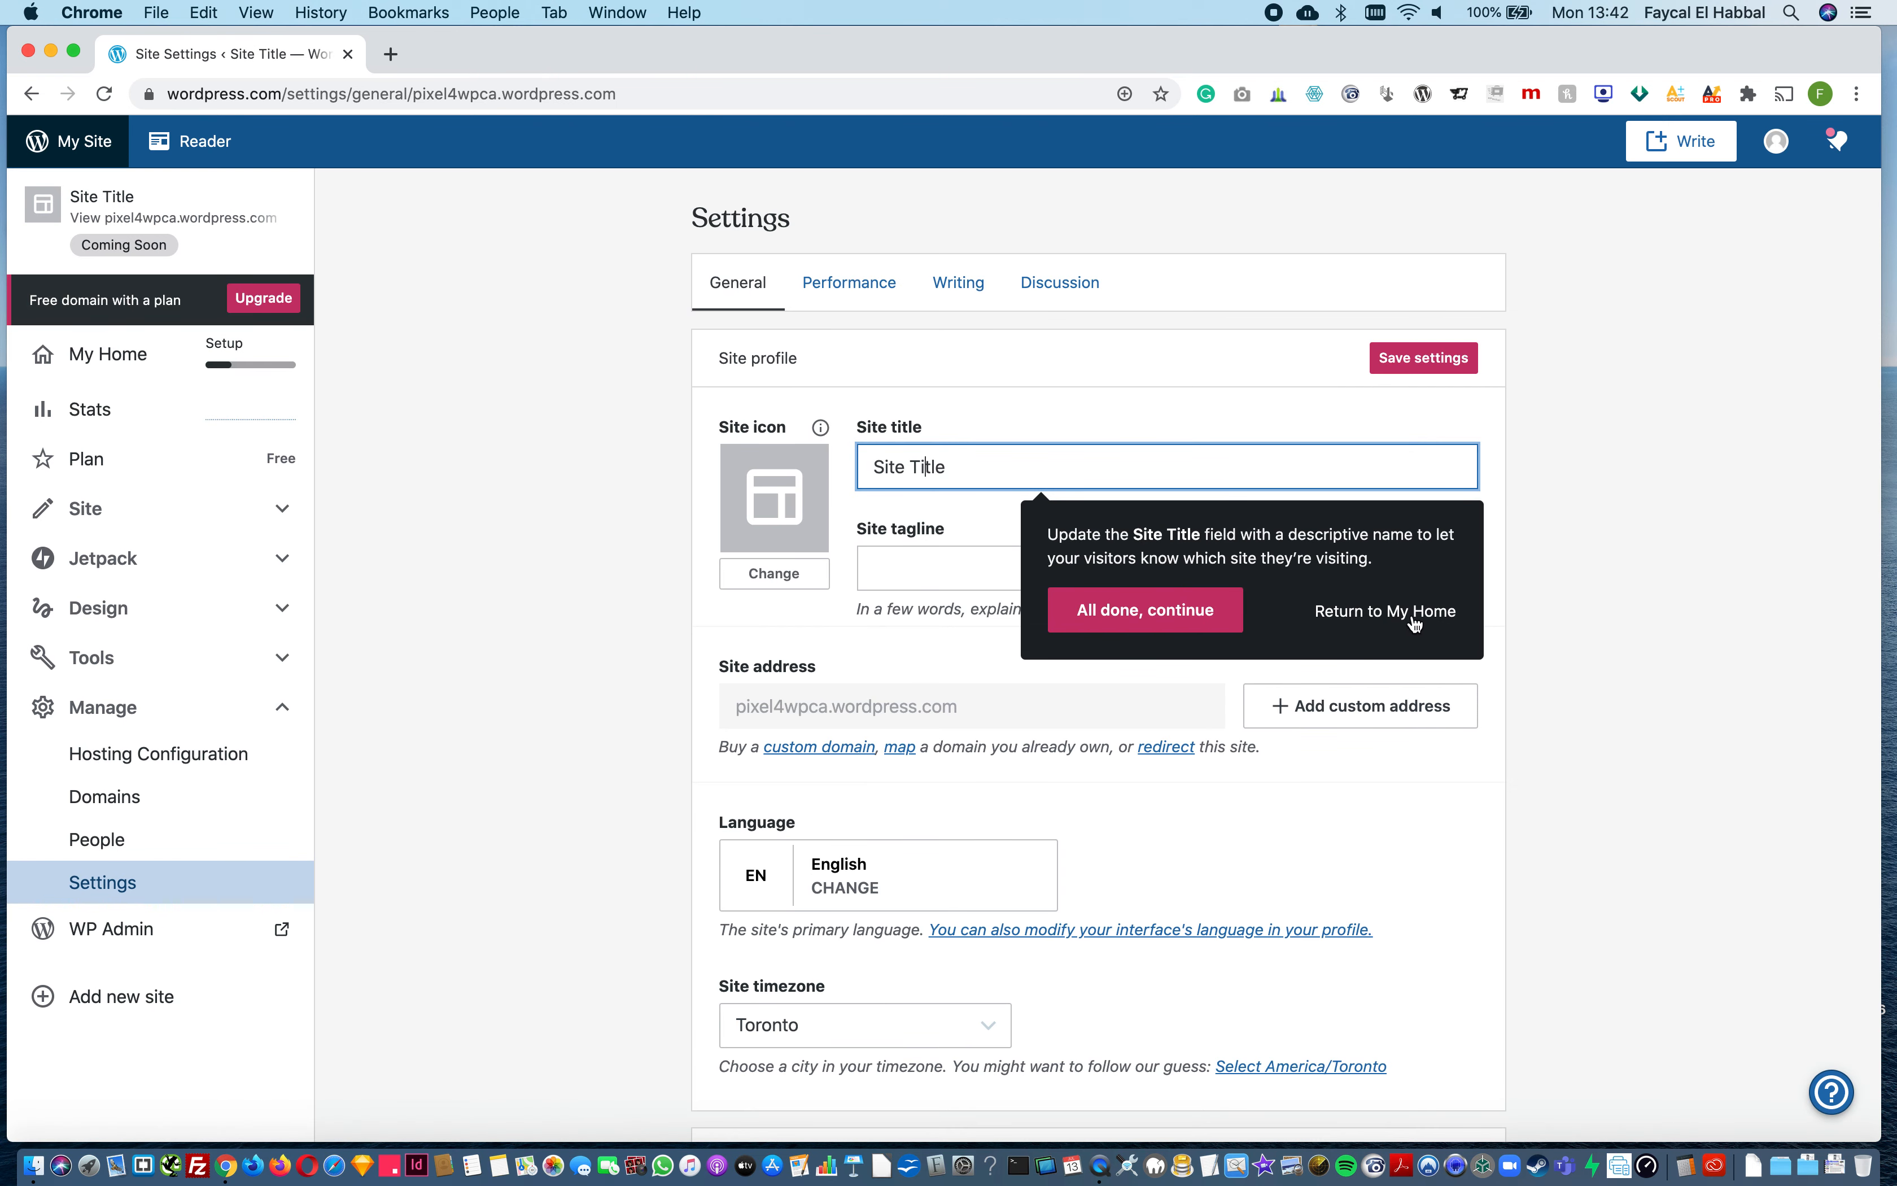
Step: Change the site title to "Pixel 4 wp Canada" and save the settings
{"action": "left_click", "coordinate": [1163, 610]}
{"action": "left_click", "coordinate": [959, 480]}
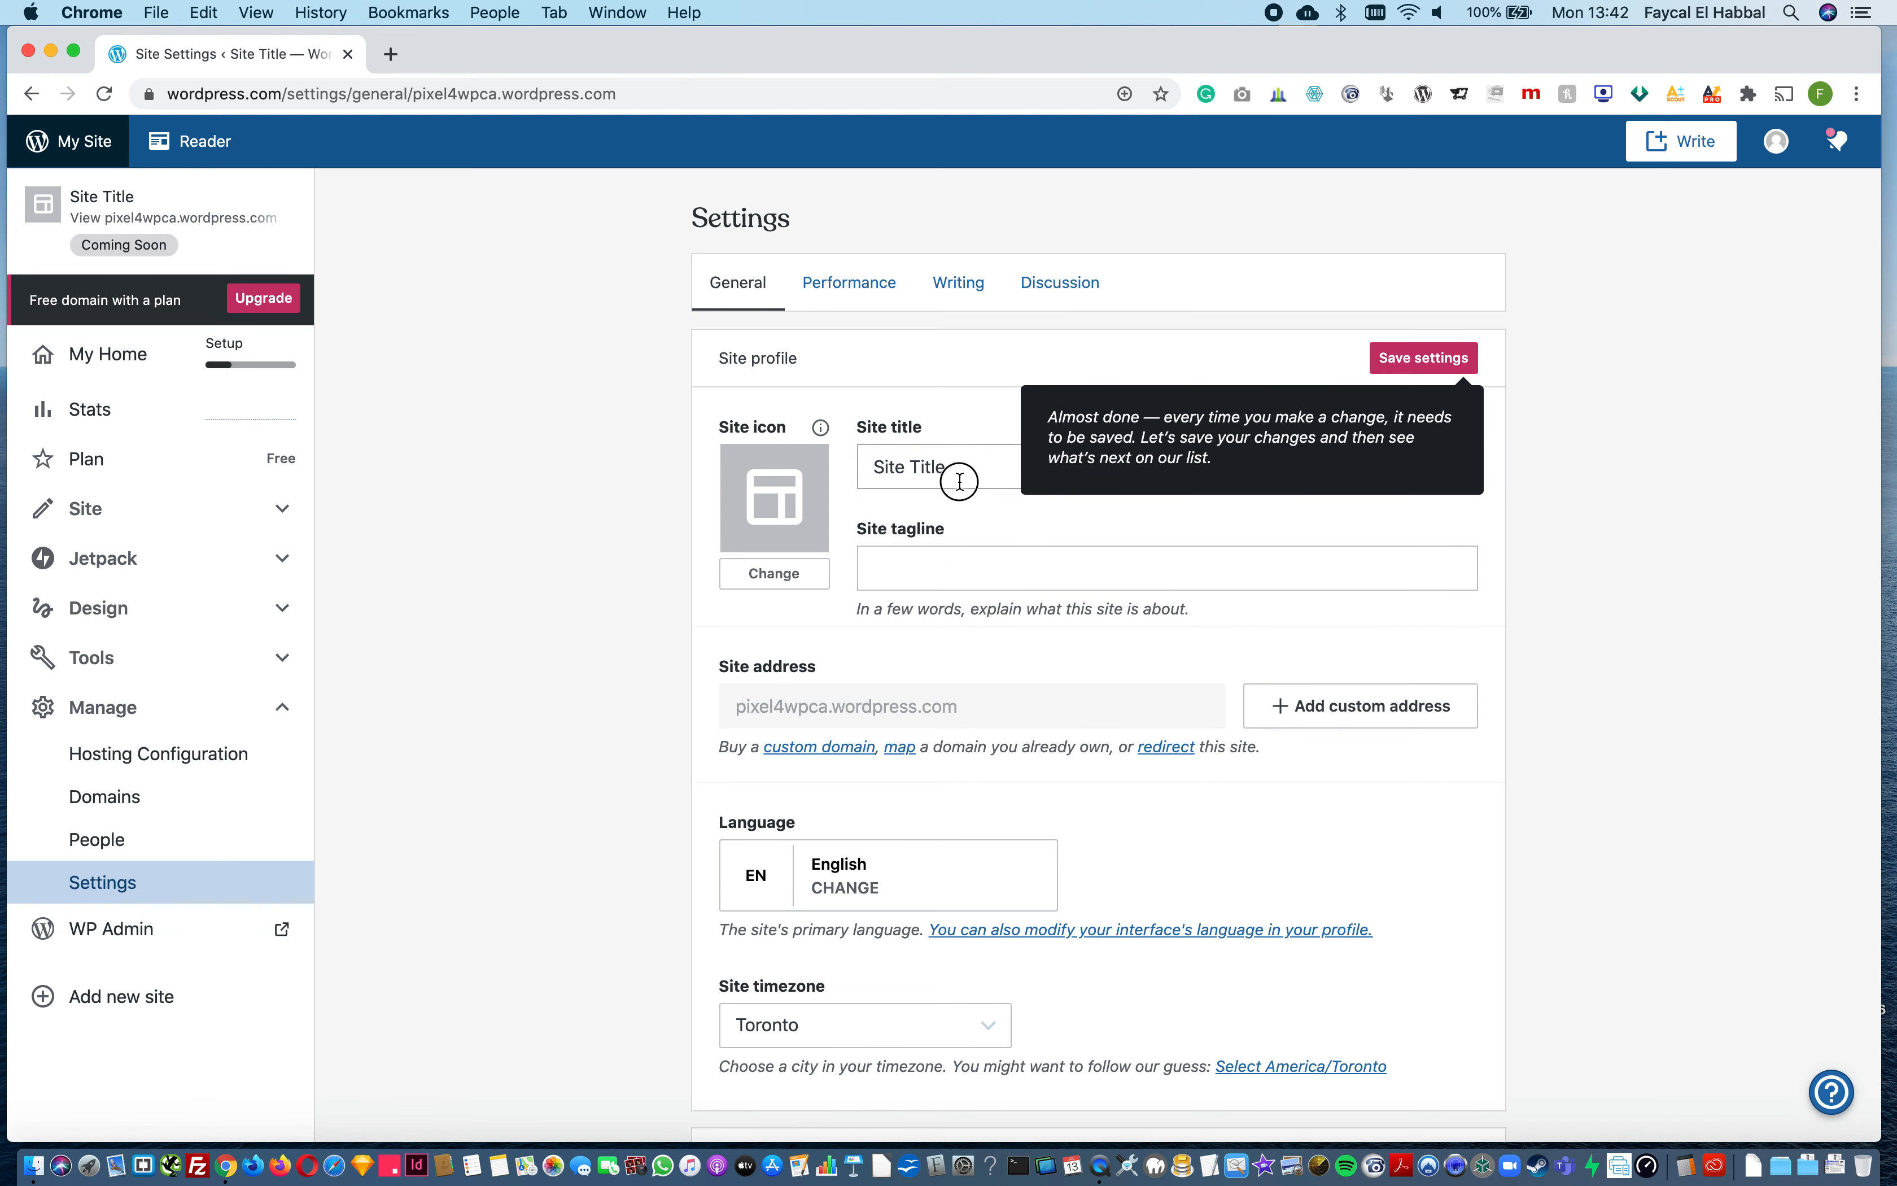
{"action": "key", "text": "BackSpace"}
{"action": "key", "text": "BackSpace"}
{"action": "type", "text": "pixel4wpca"}
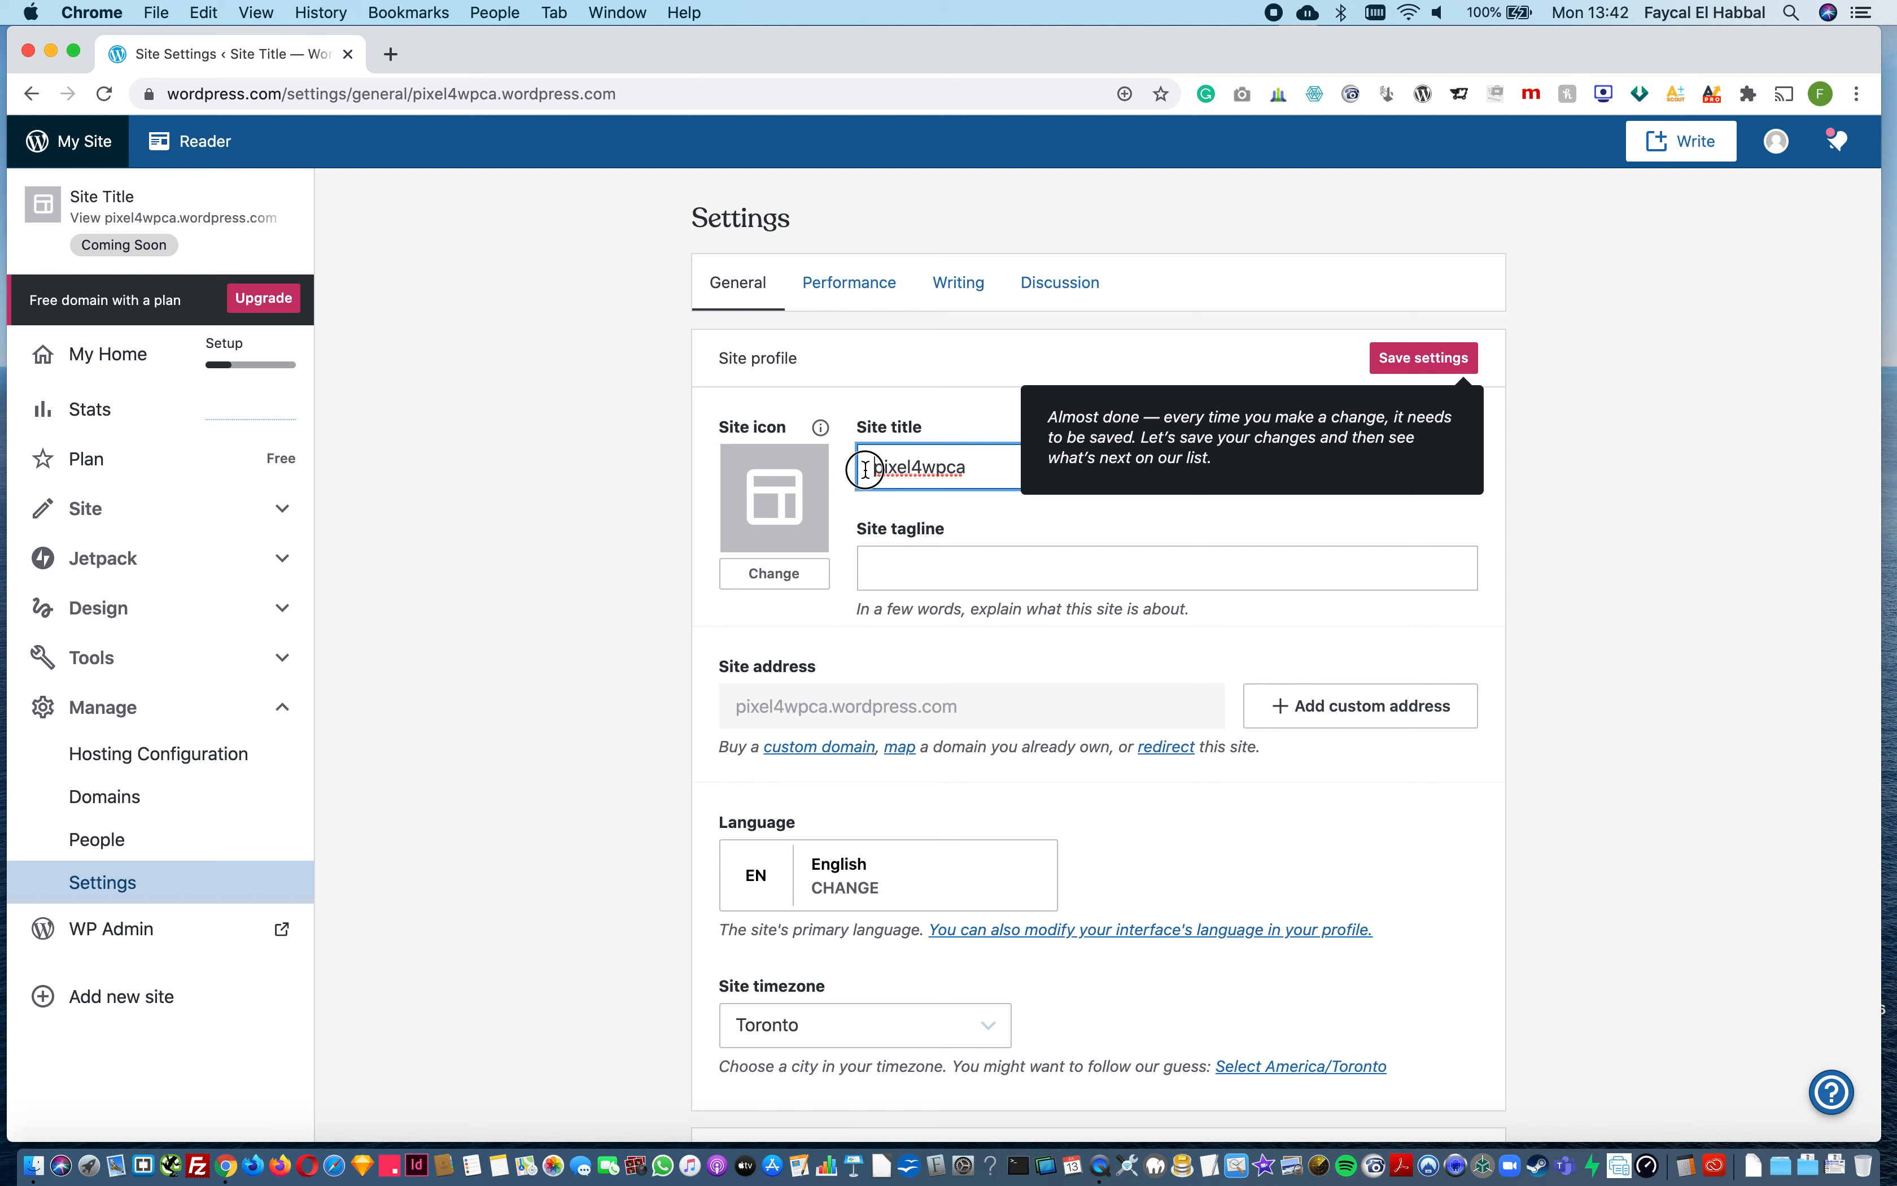
{"action": "left_click_drag", "start_coordinate": [868, 468], "coordinate": [881, 470]}
{"action": "type", "text": "P"}
{"action": "left_click", "coordinate": [910, 467]}
{"action": "left_click", "coordinate": [931, 467]}
{"action": "left_click", "coordinate": [958, 466]}
{"action": "type", "text": "Canada"}
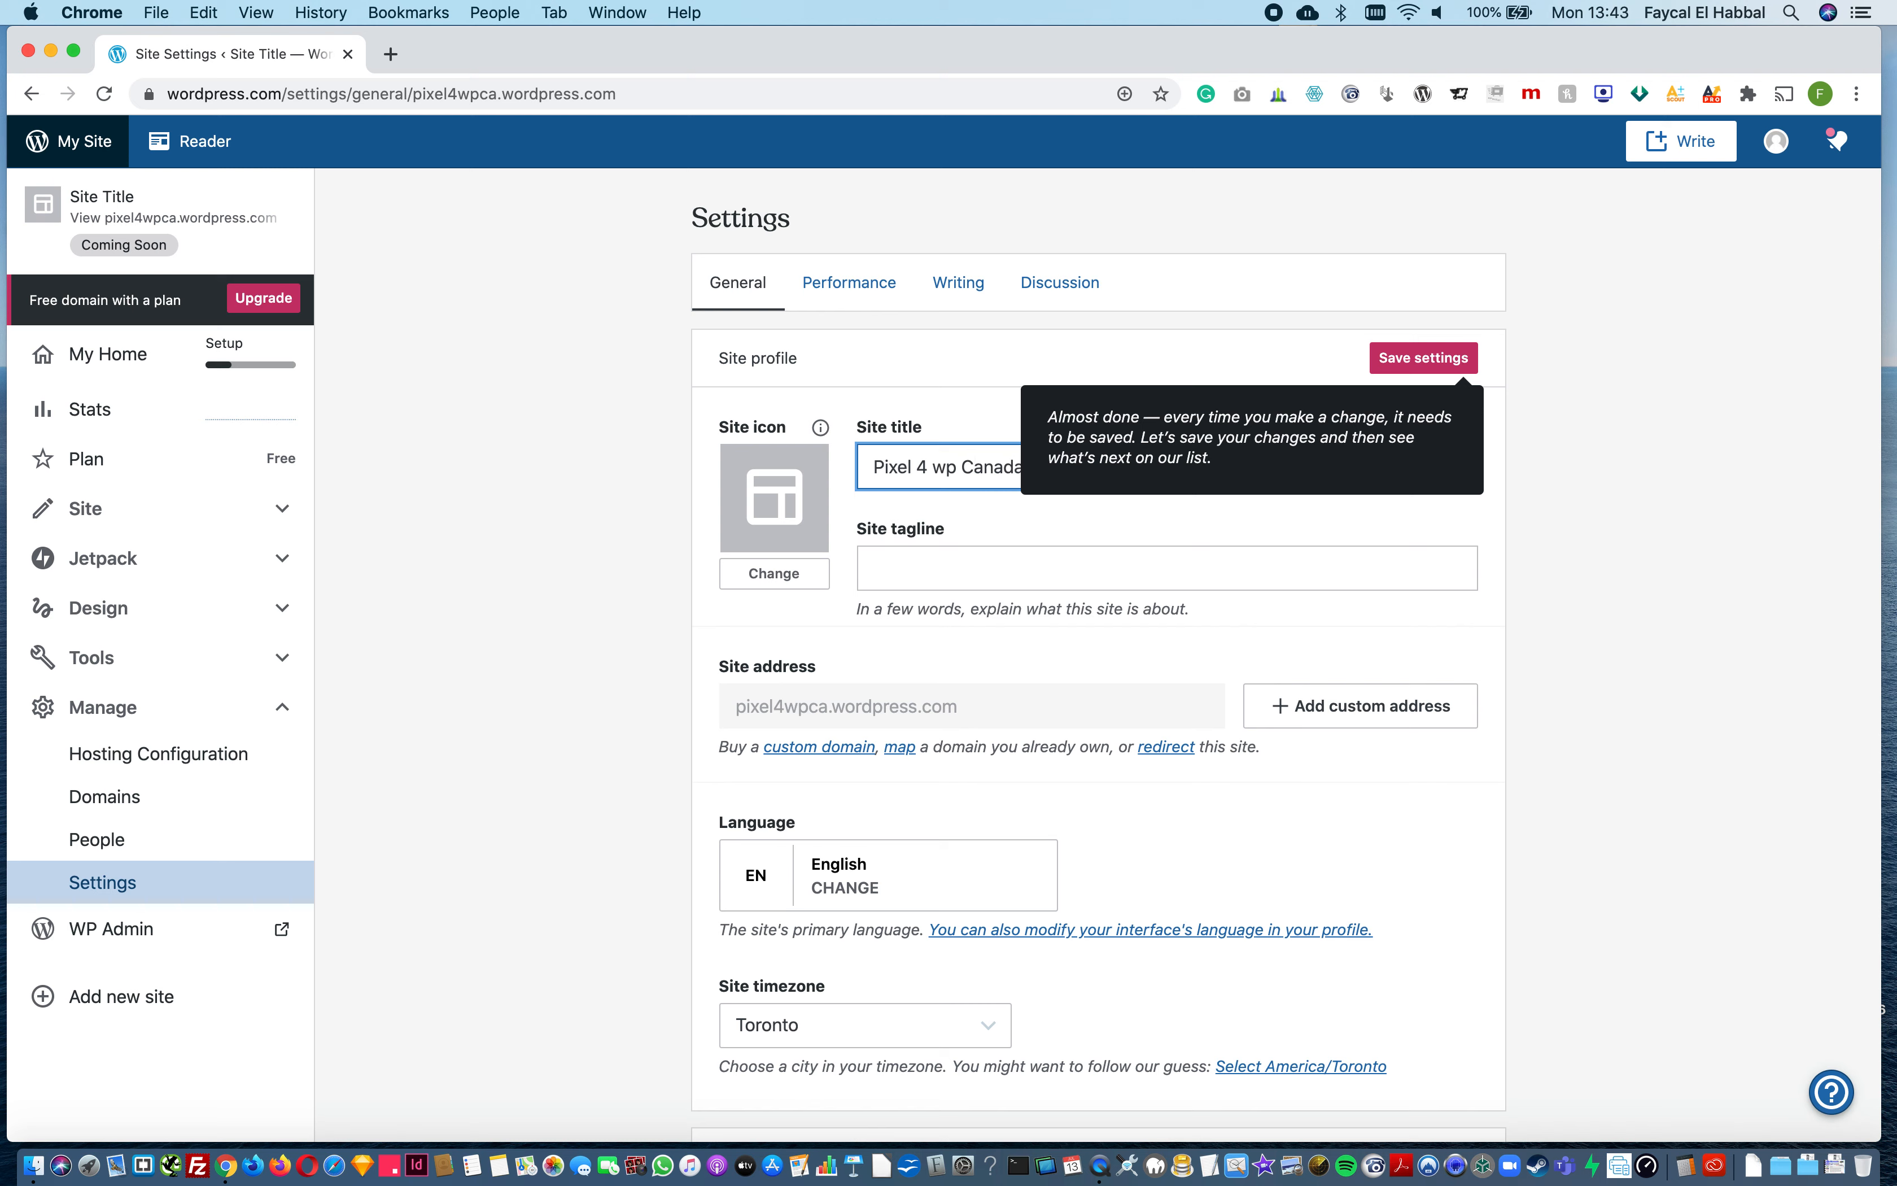
{"action": "left_click", "coordinate": [1445, 359]}
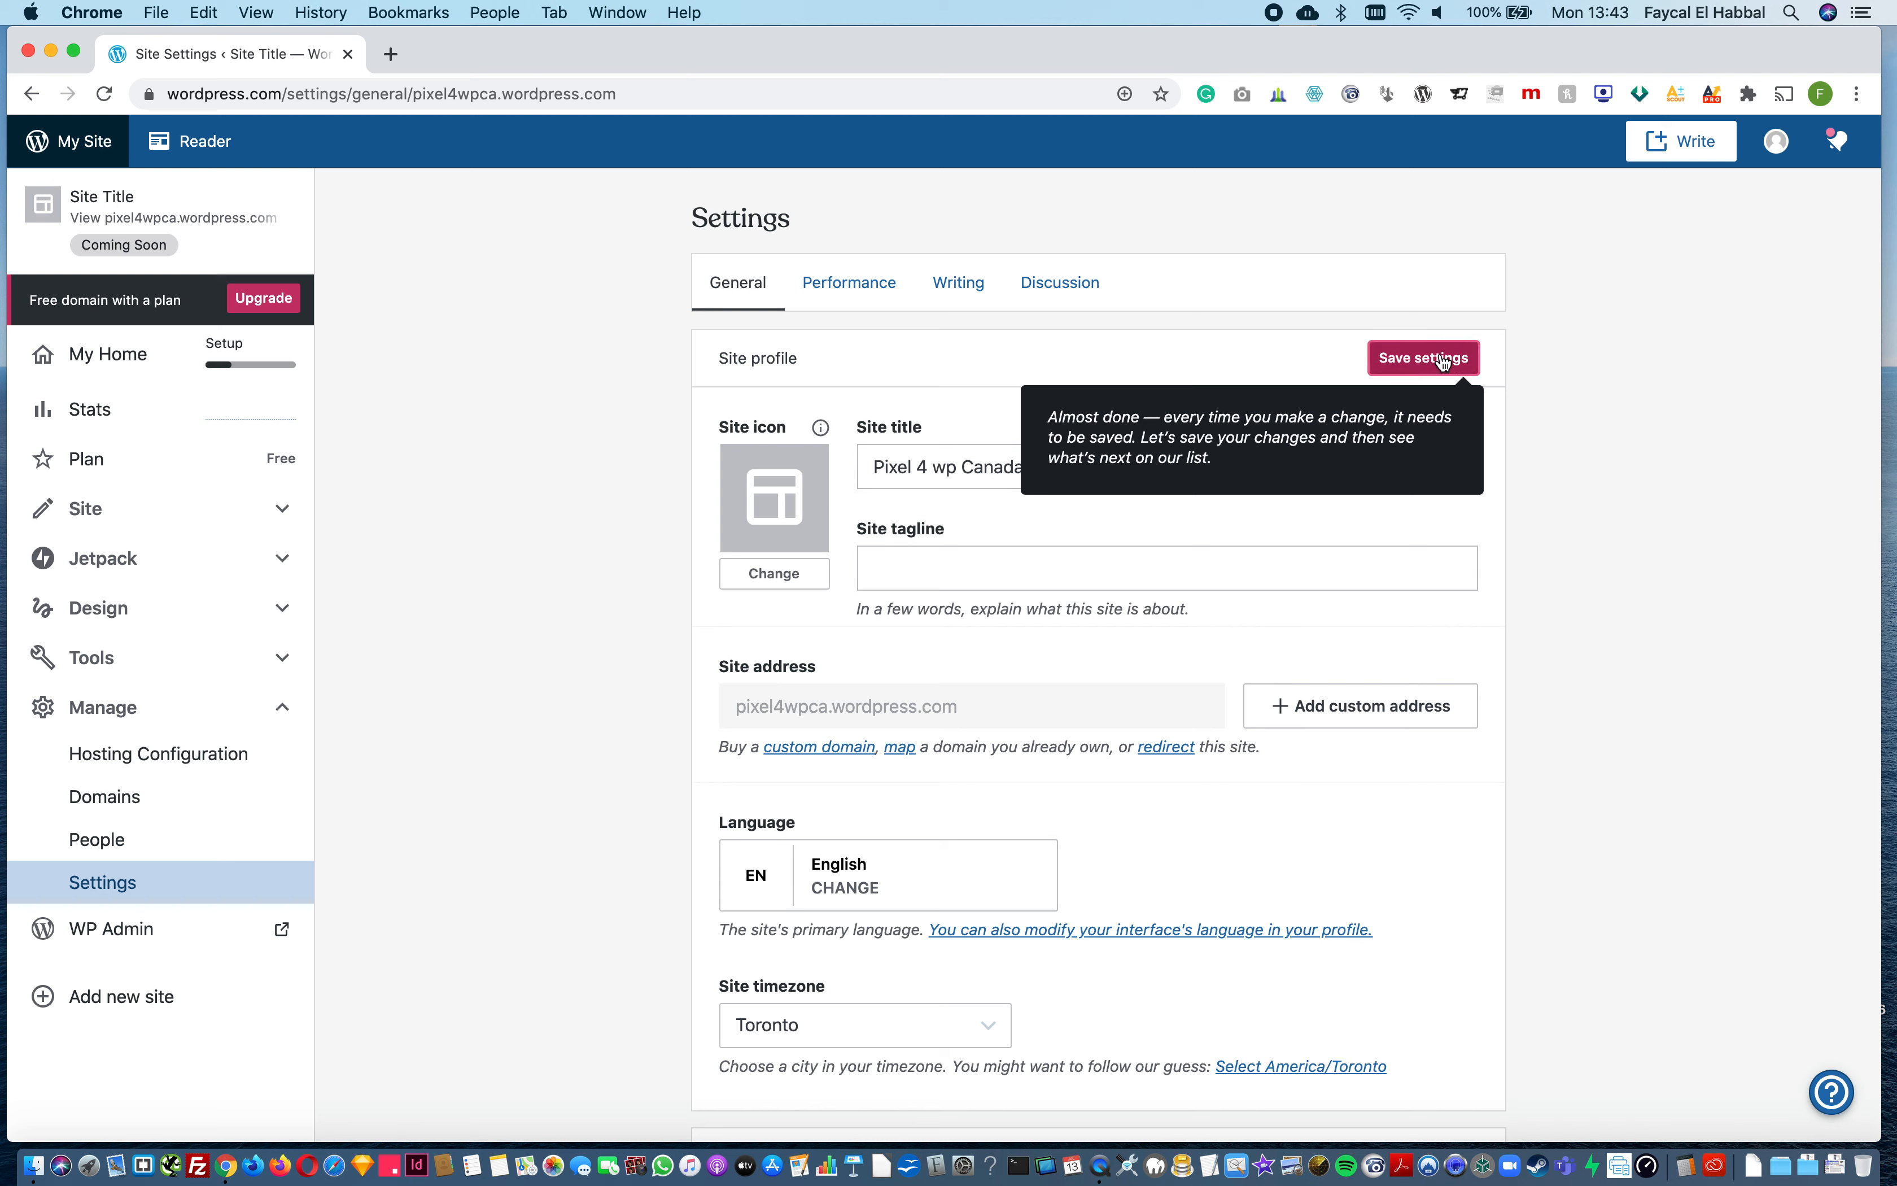
Step: Fill in the site tagline with "The best website on earth!" and return to My Home
{"action": "left_click", "coordinate": [914, 563]}
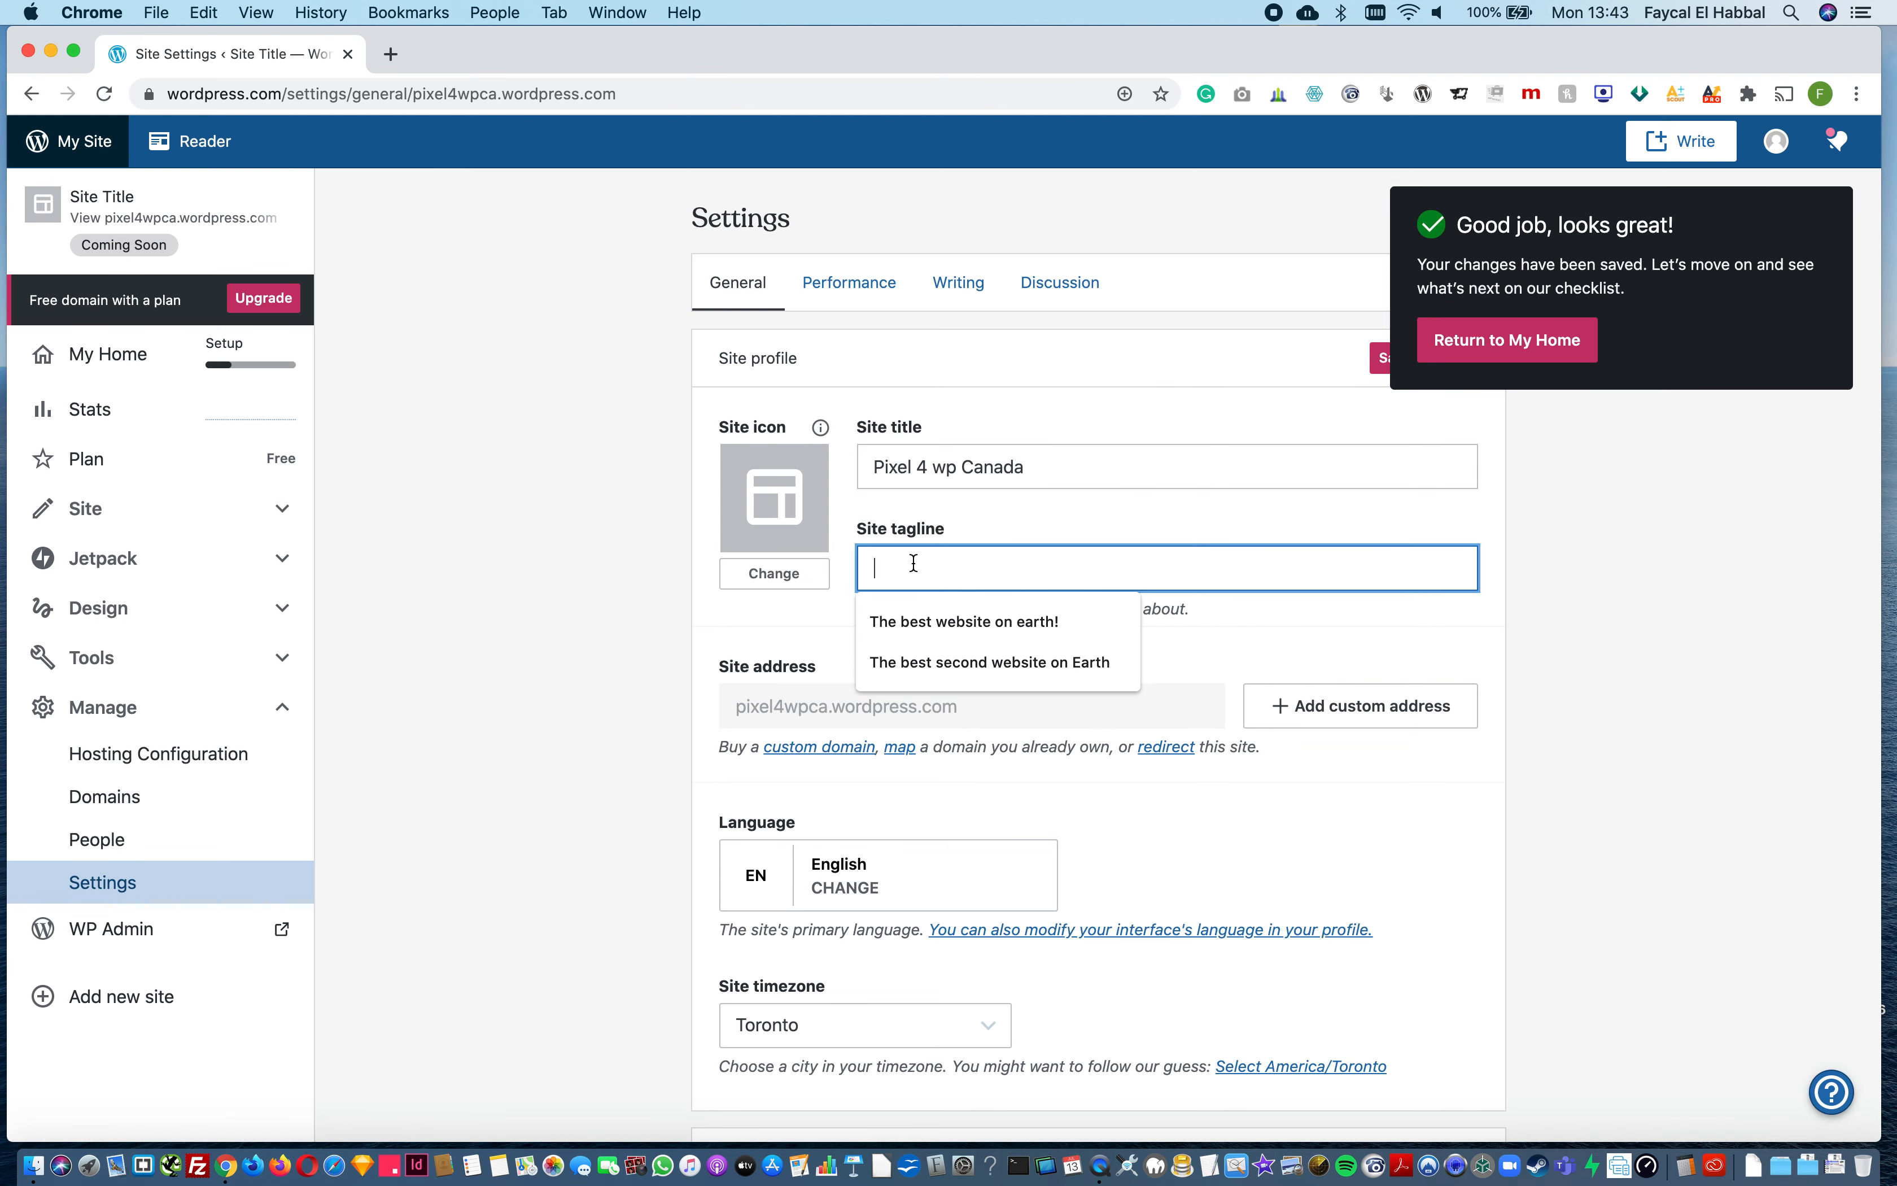
{"action": "left_click", "coordinate": [922, 621]}
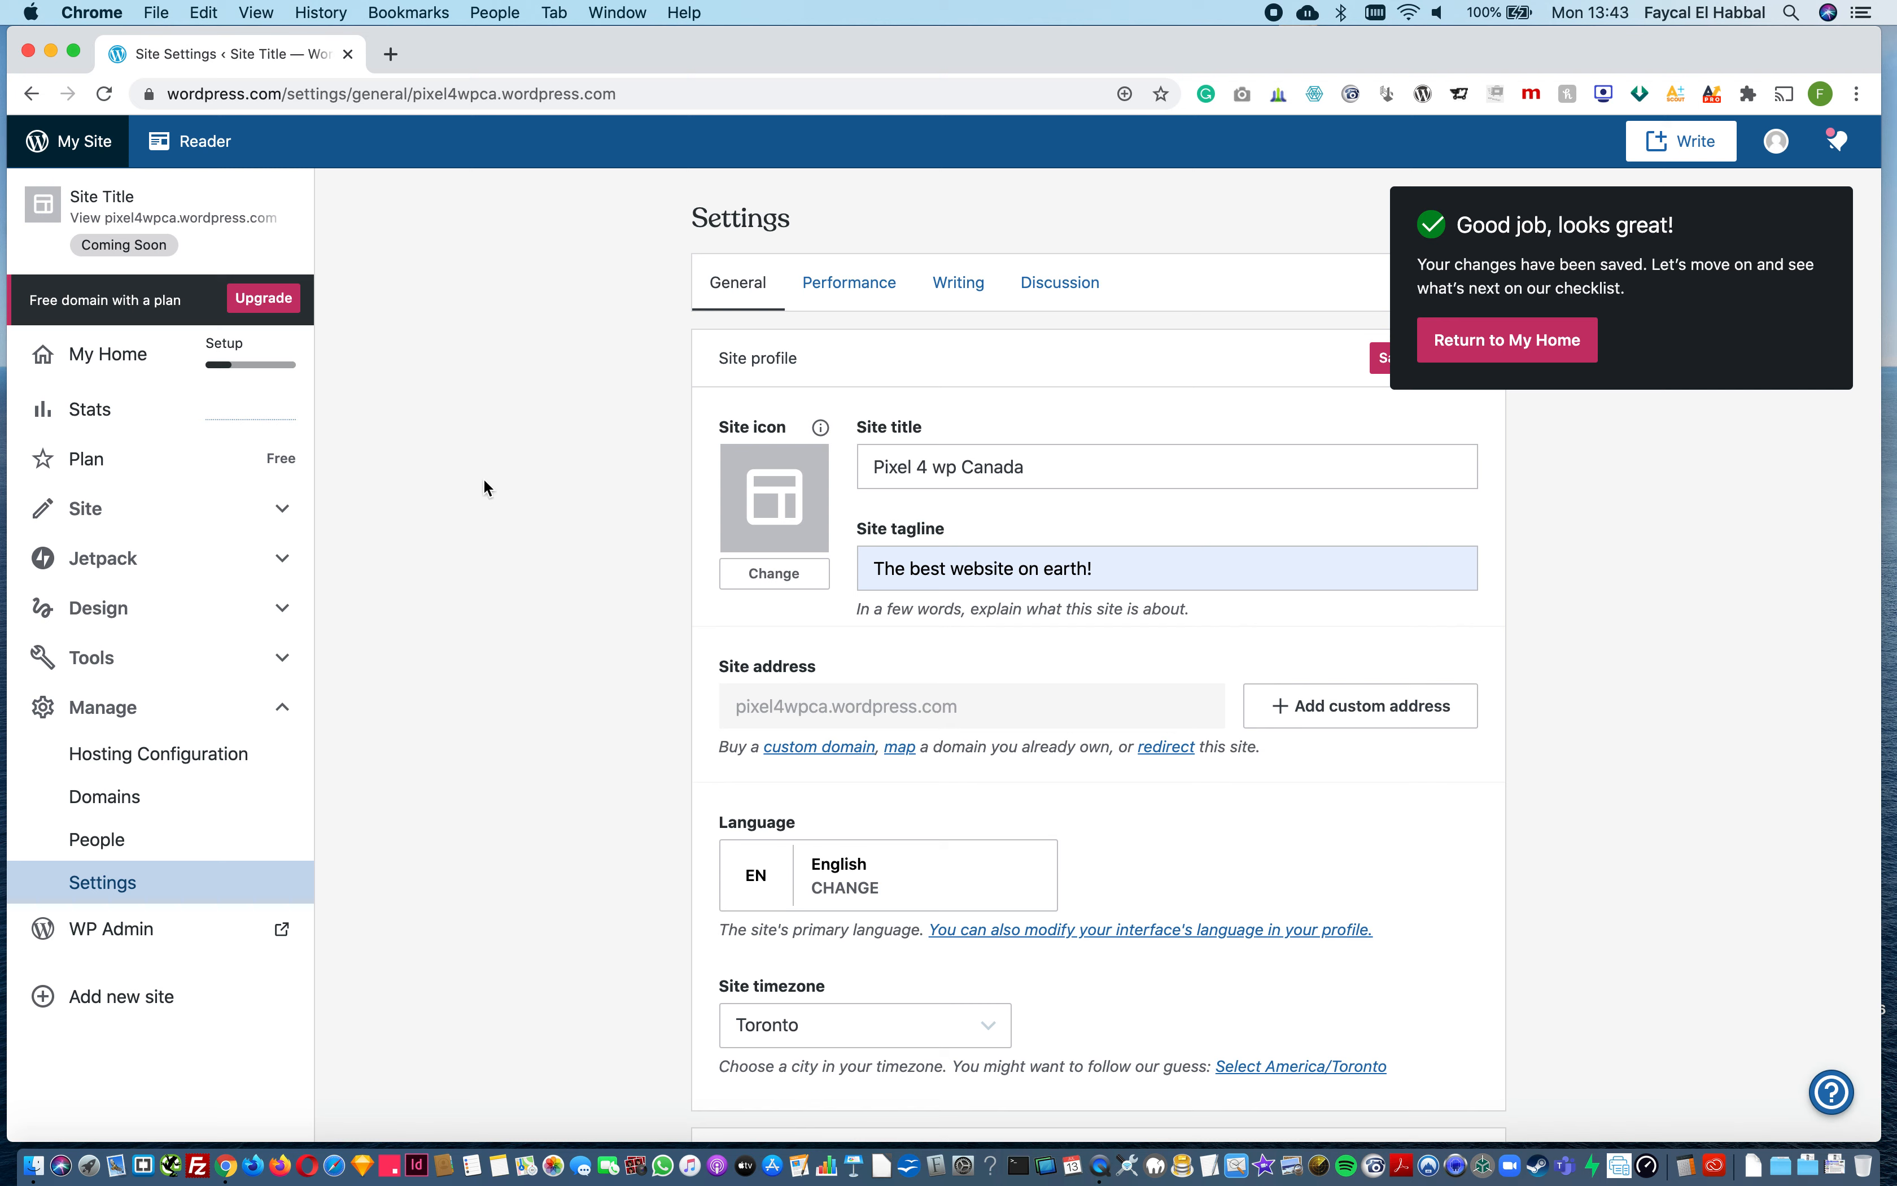
{"action": "left_click", "coordinate": [357, 95]}
{"action": "left_click", "coordinate": [462, 437]}
{"action": "left_click", "coordinate": [1544, 348]}
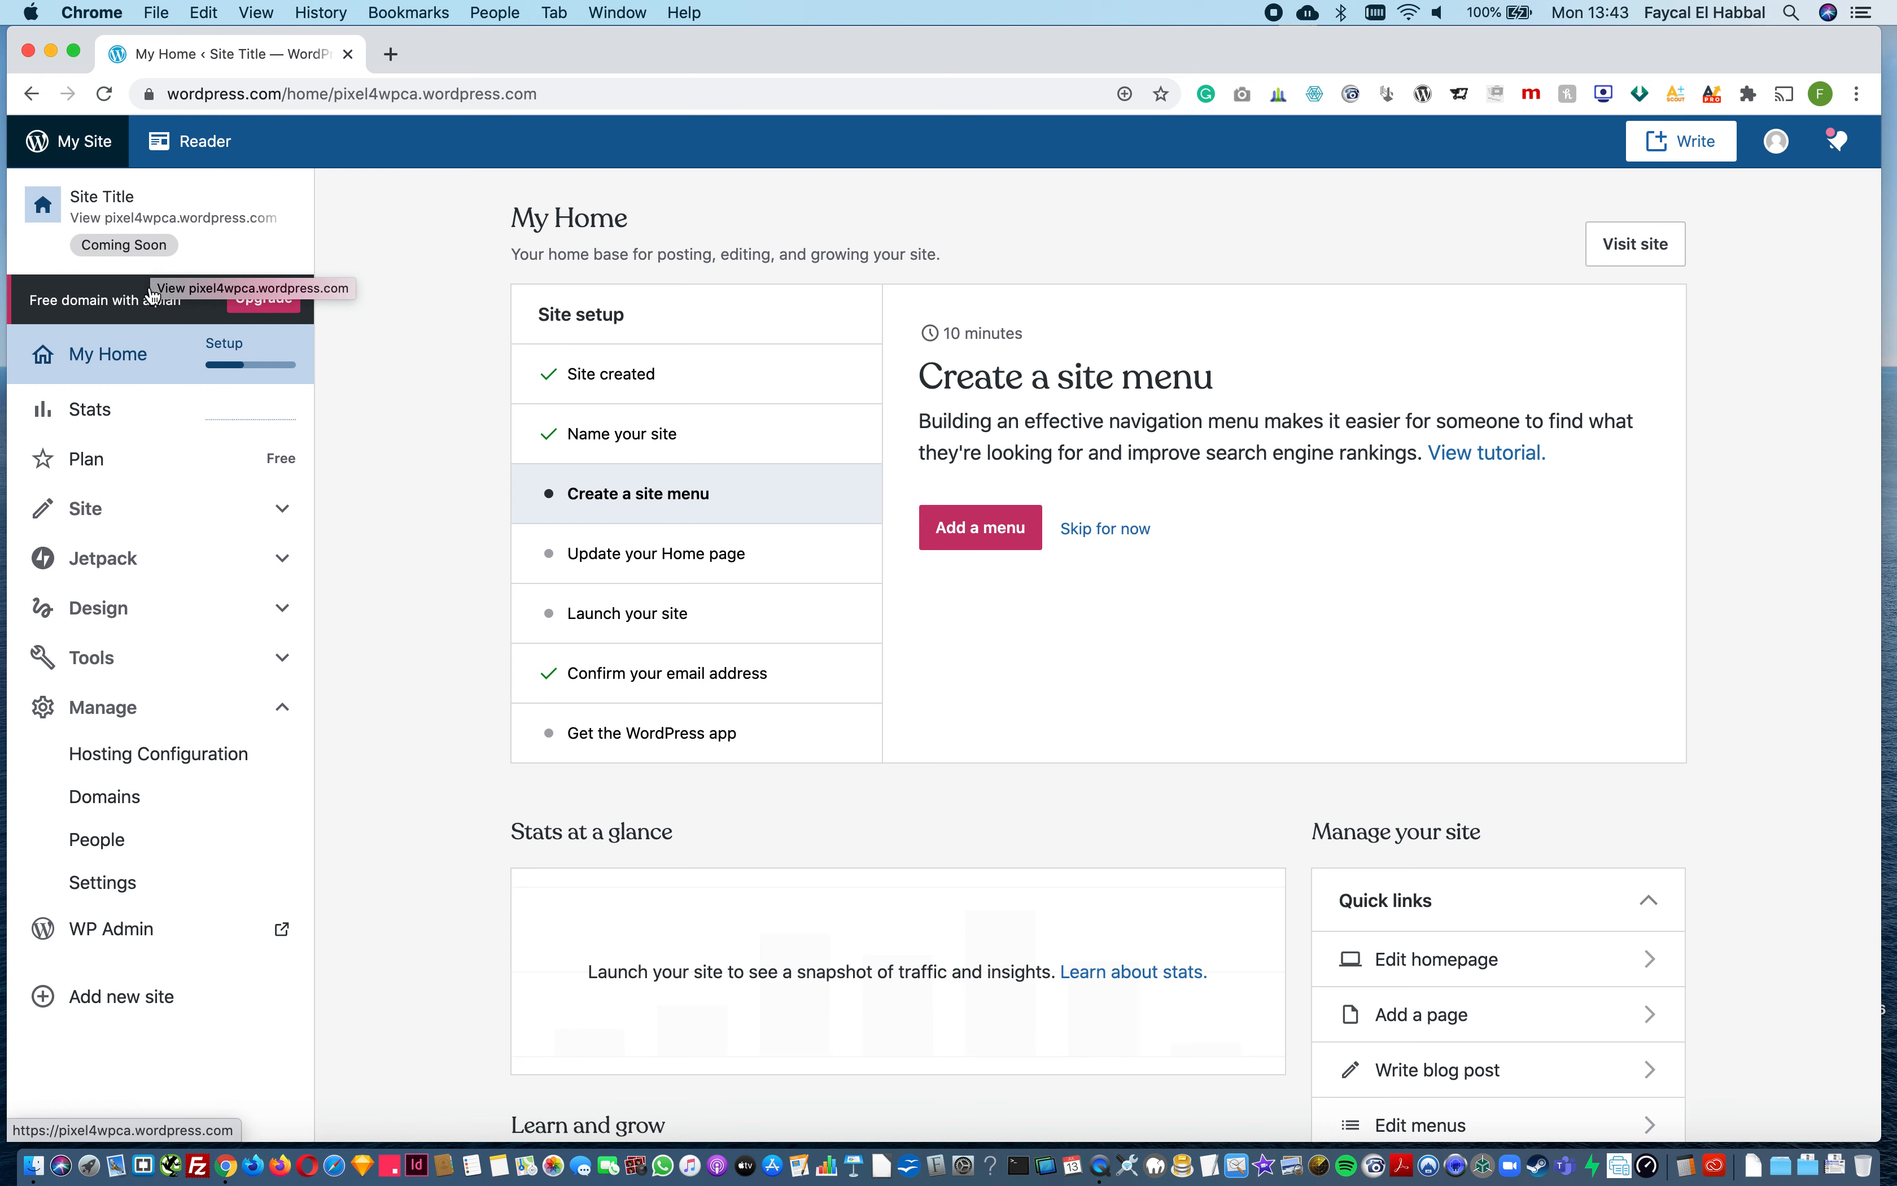
Step: View the site's traffic stats and compare the features of the Personal and Premium plans
{"action": "left_click", "coordinate": [107, 411]}
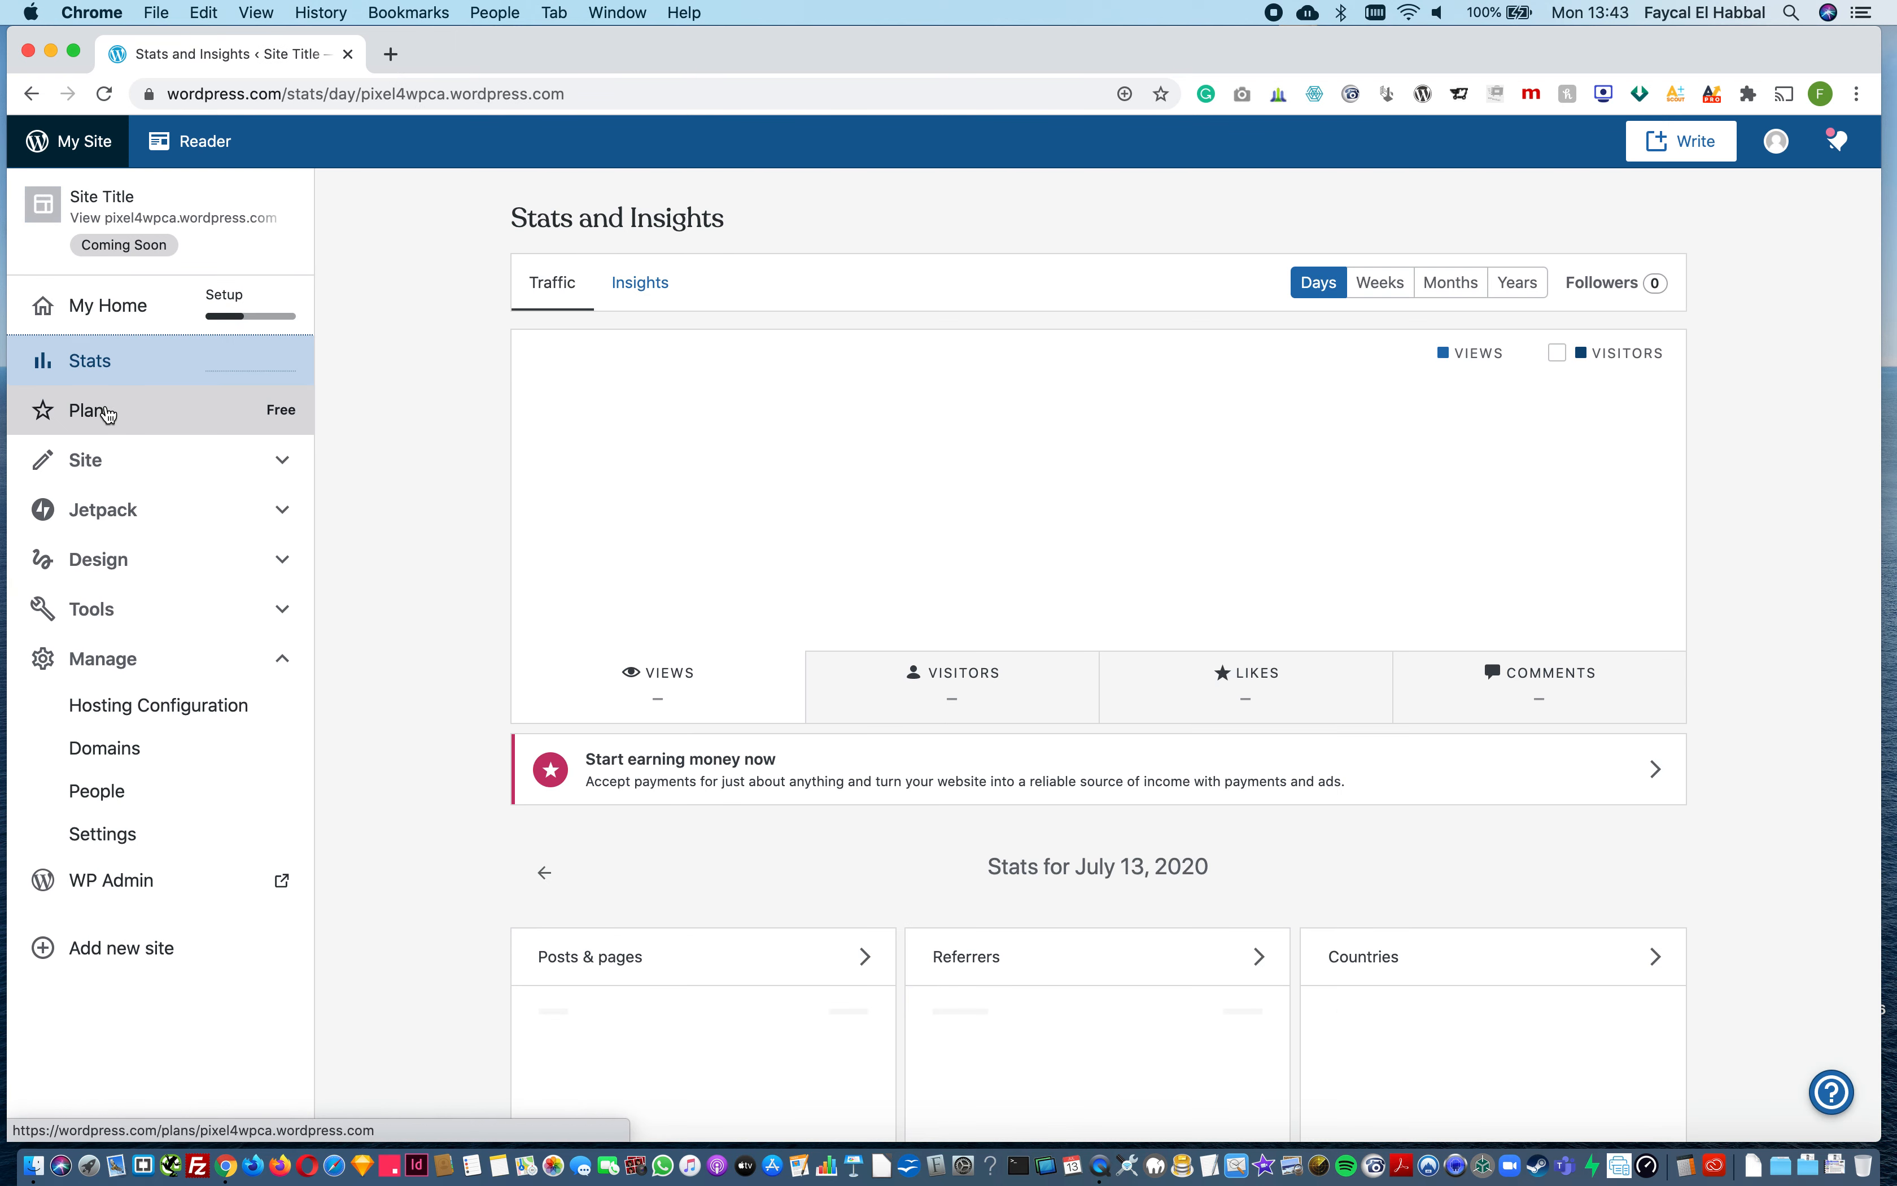
{"action": "left_click", "coordinate": [115, 464]}
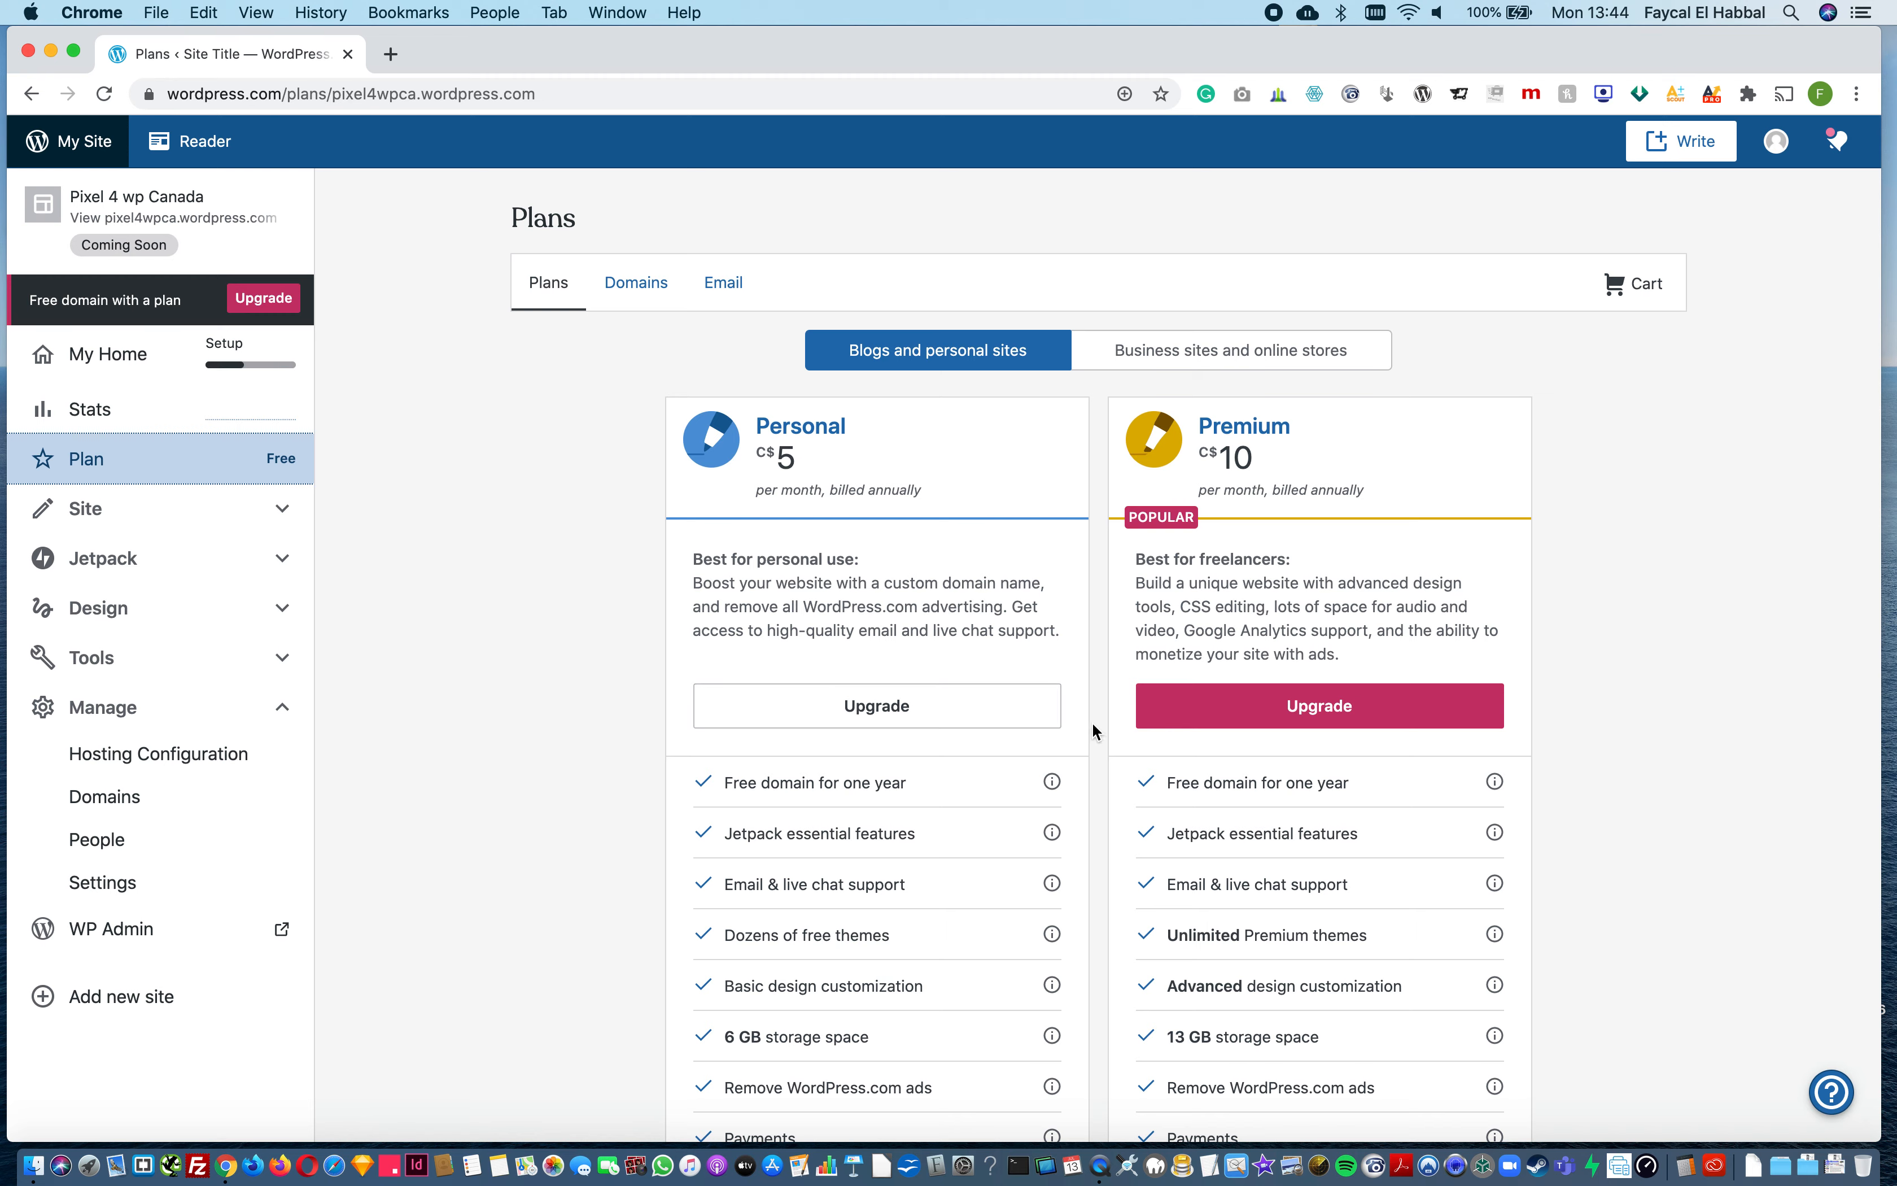
{"action": "scroll", "coordinate": [1041, 906], "scroll_direction": "down", "scroll_amount": 5}
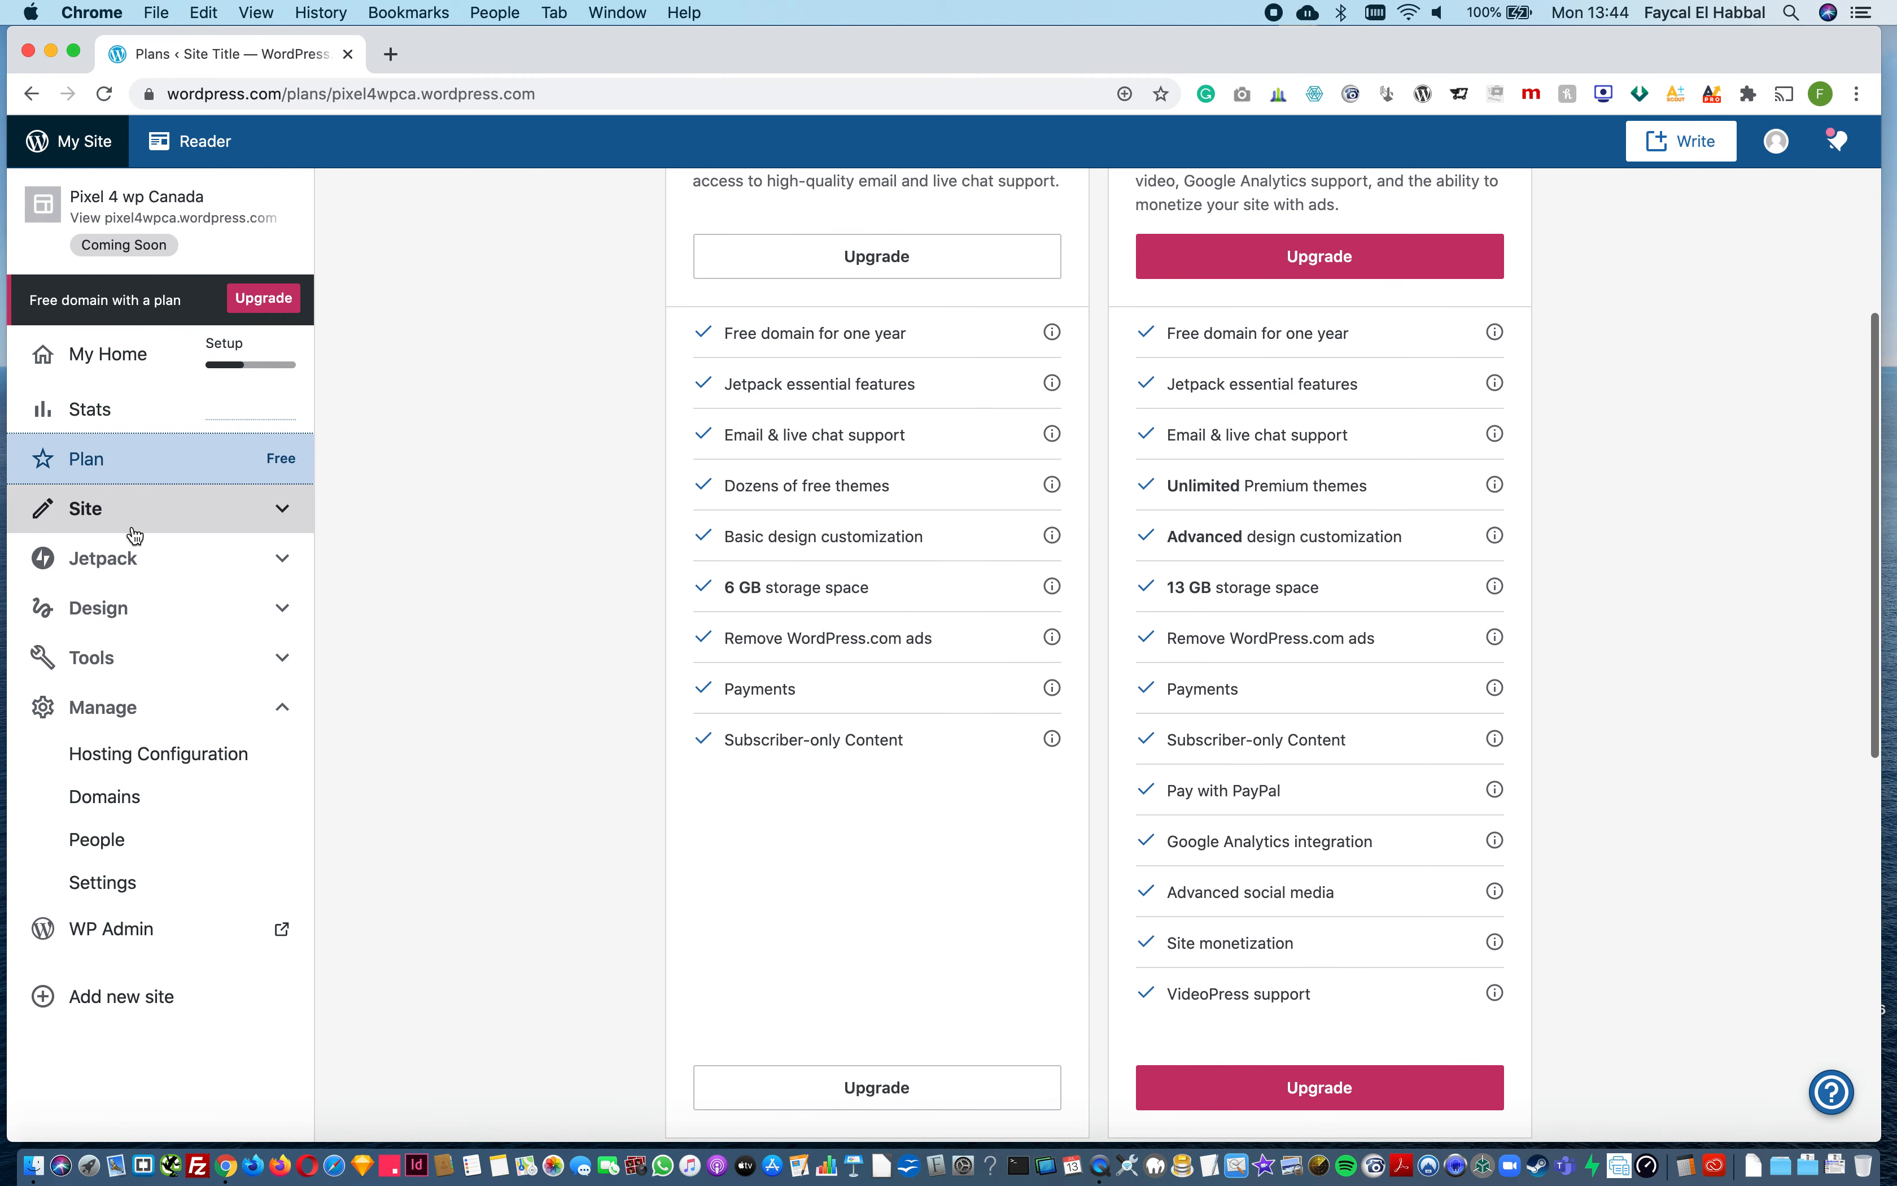
Step: Look through the site's pages, posts, media library and comments, and check the options under Jetpack
{"action": "left_click", "coordinate": [135, 512]}
{"action": "left_click", "coordinate": [114, 563]}
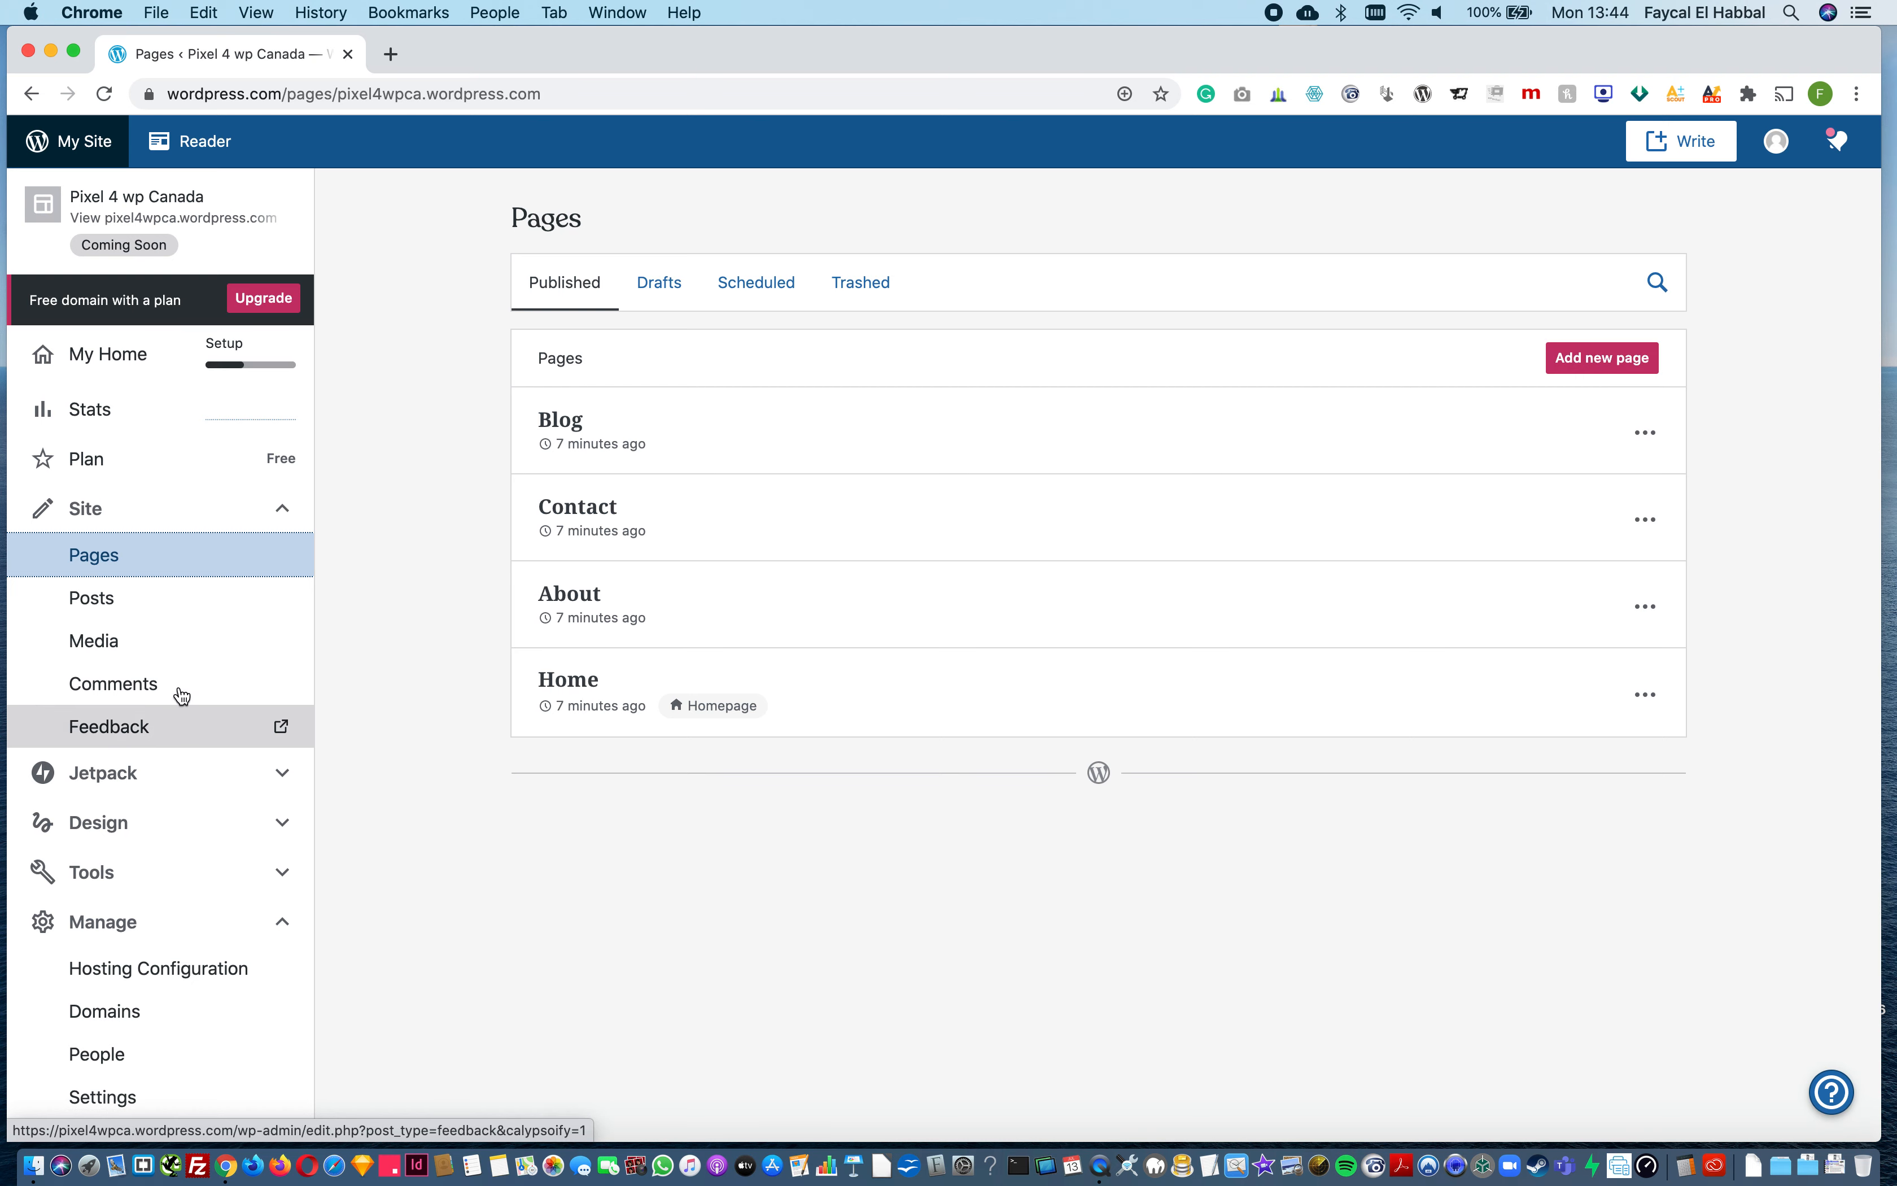
{"action": "left_click", "coordinate": [93, 597]}
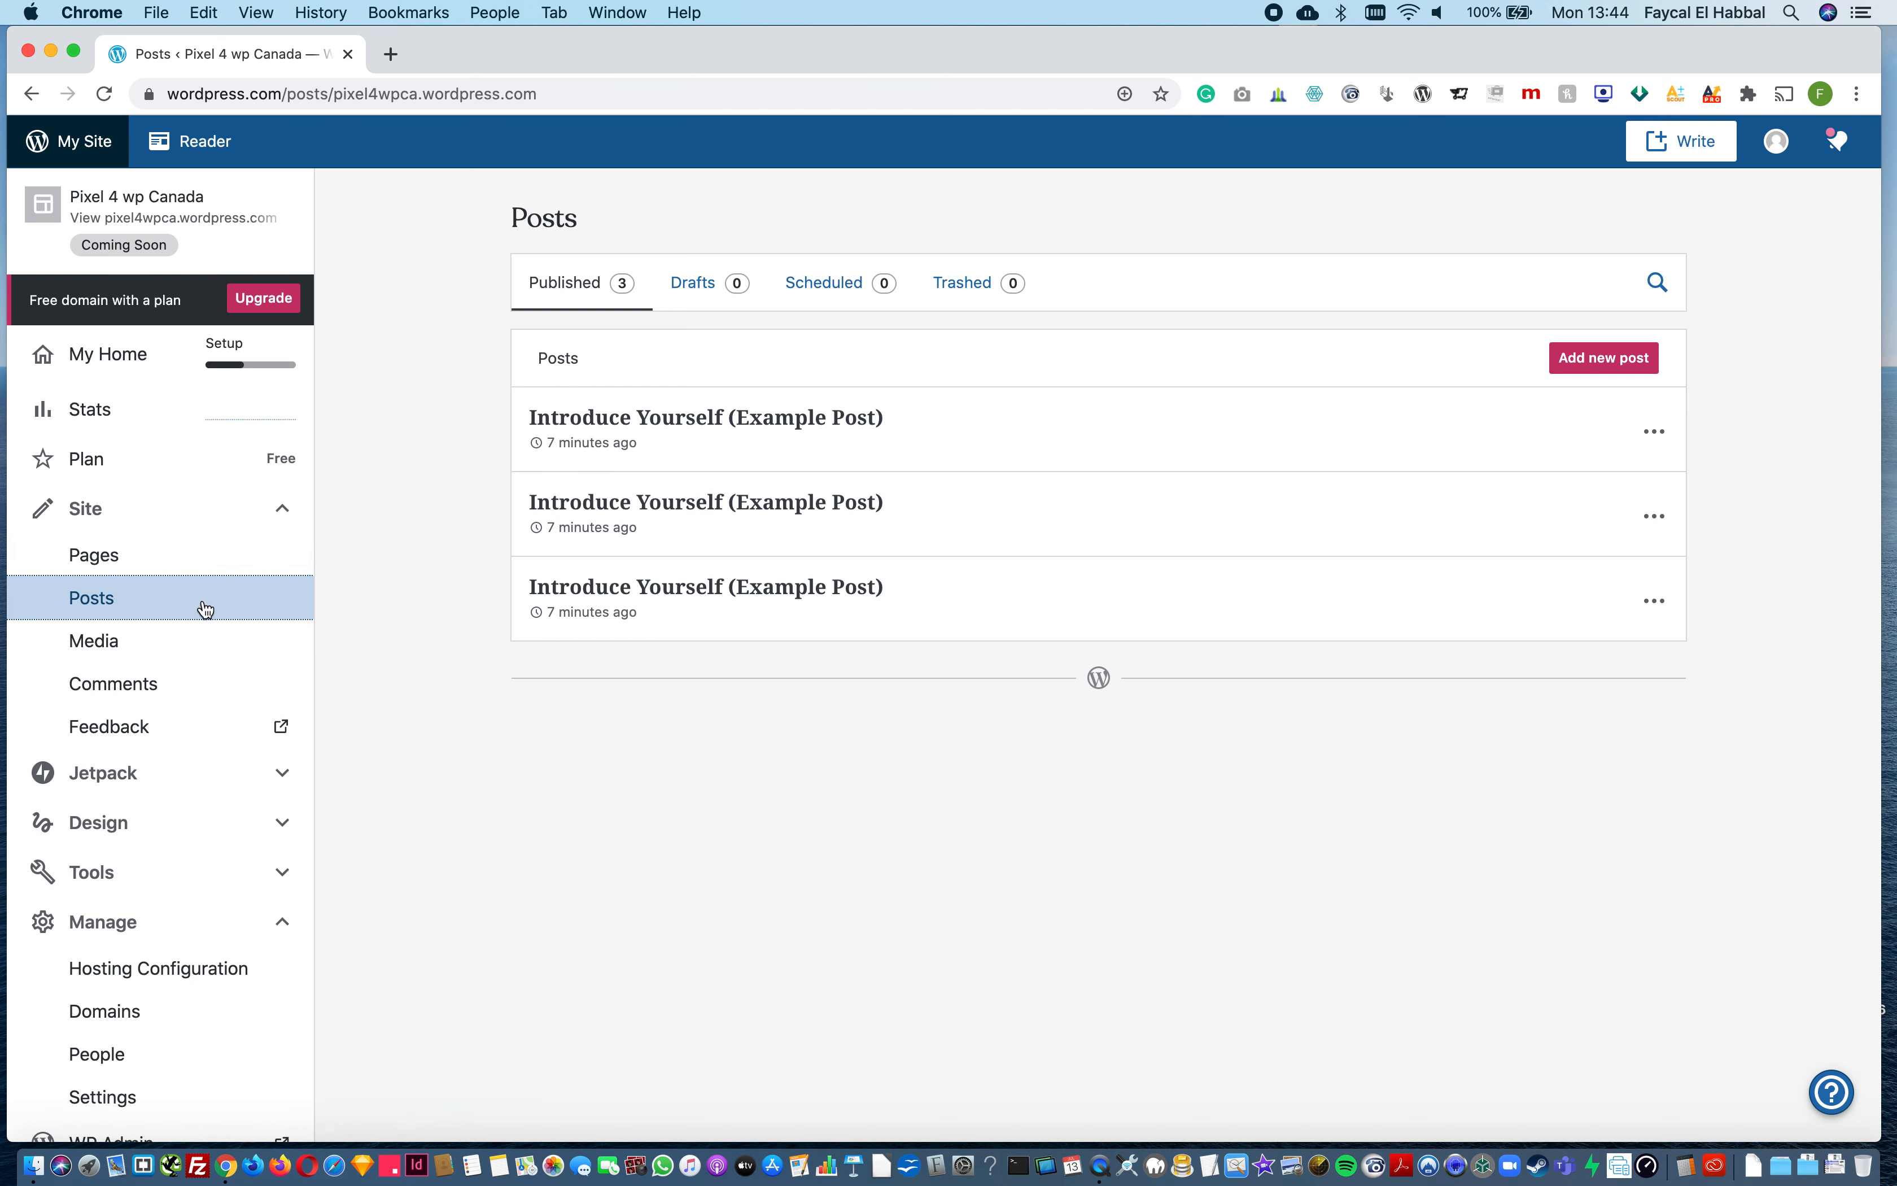
{"action": "left_click", "coordinate": [164, 543]}
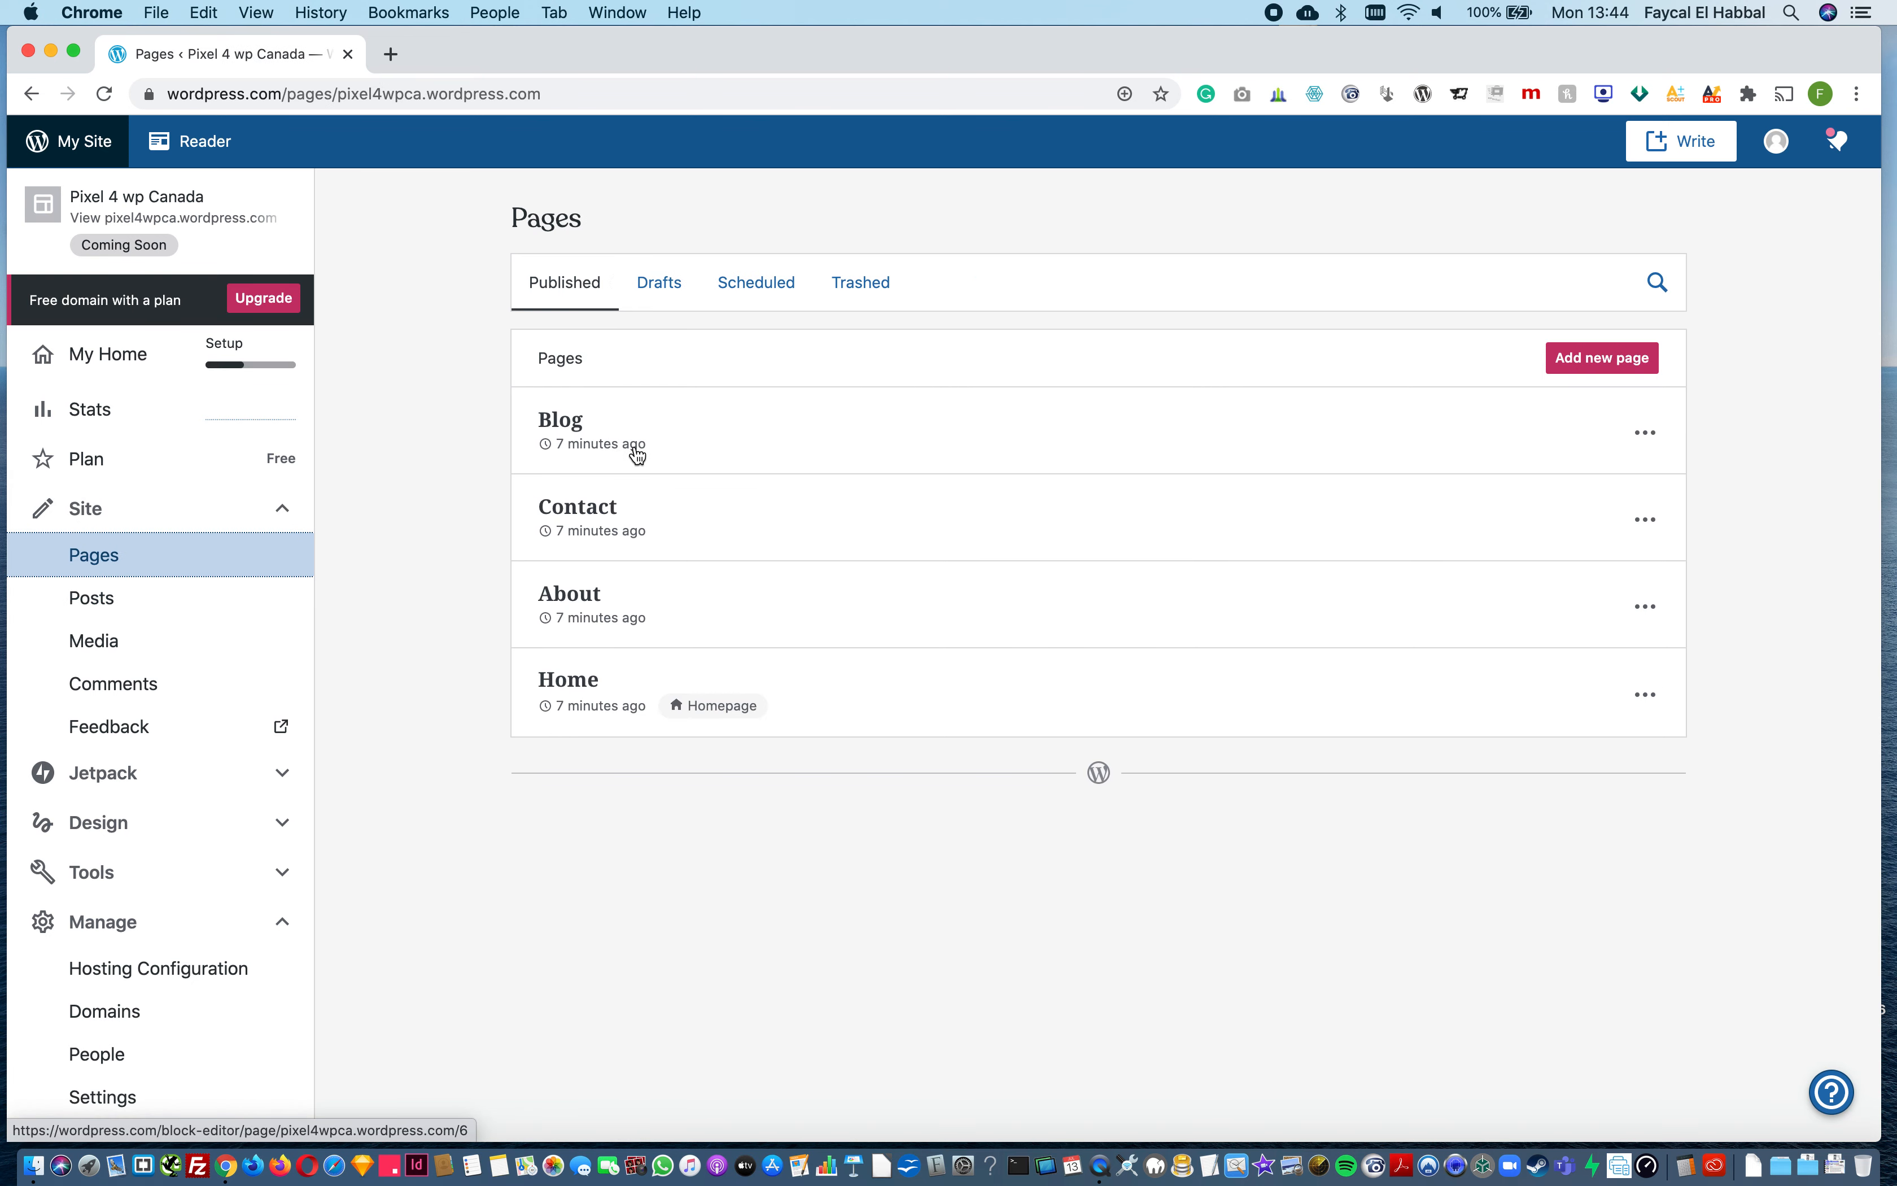
{"action": "left_click", "coordinate": [127, 641]}
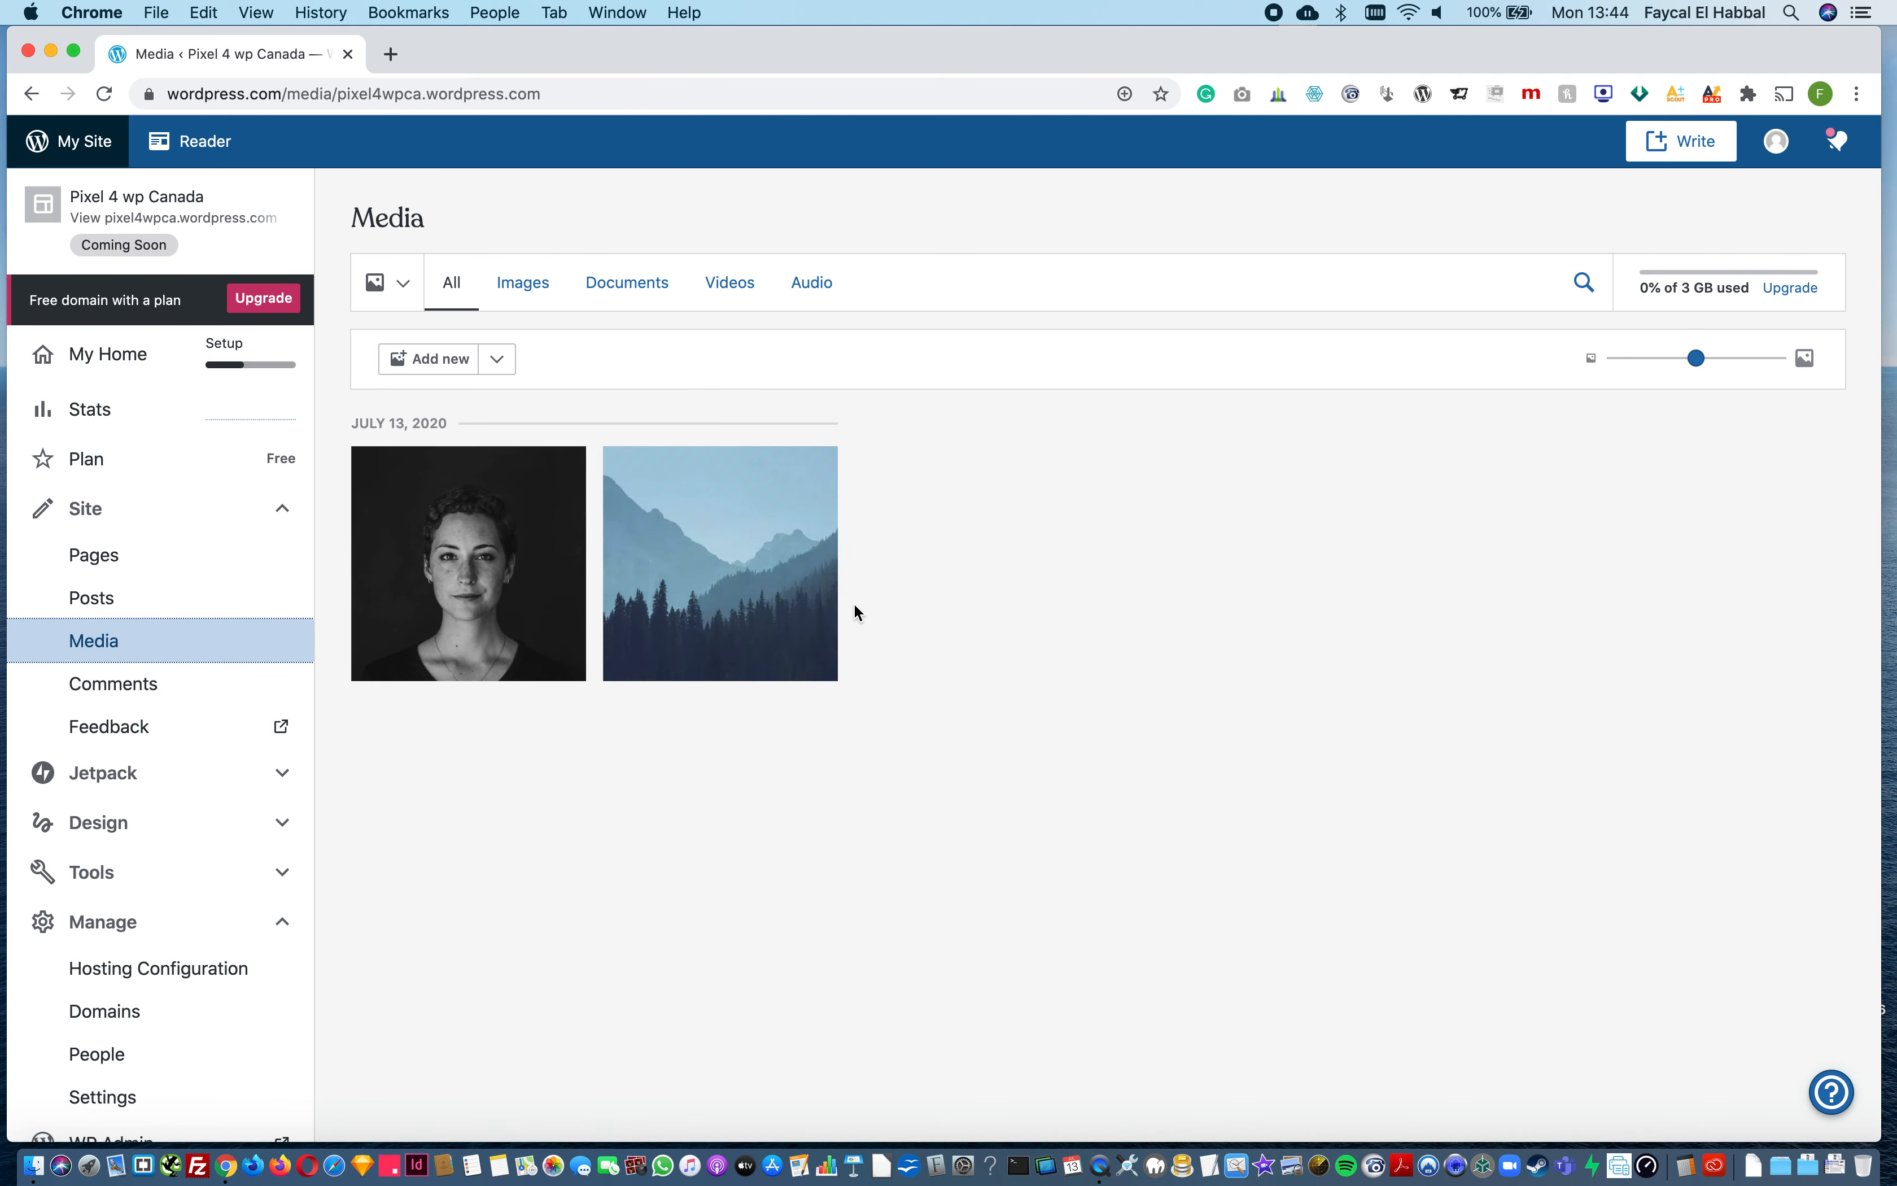
{"action": "left_click", "coordinate": [134, 697]}
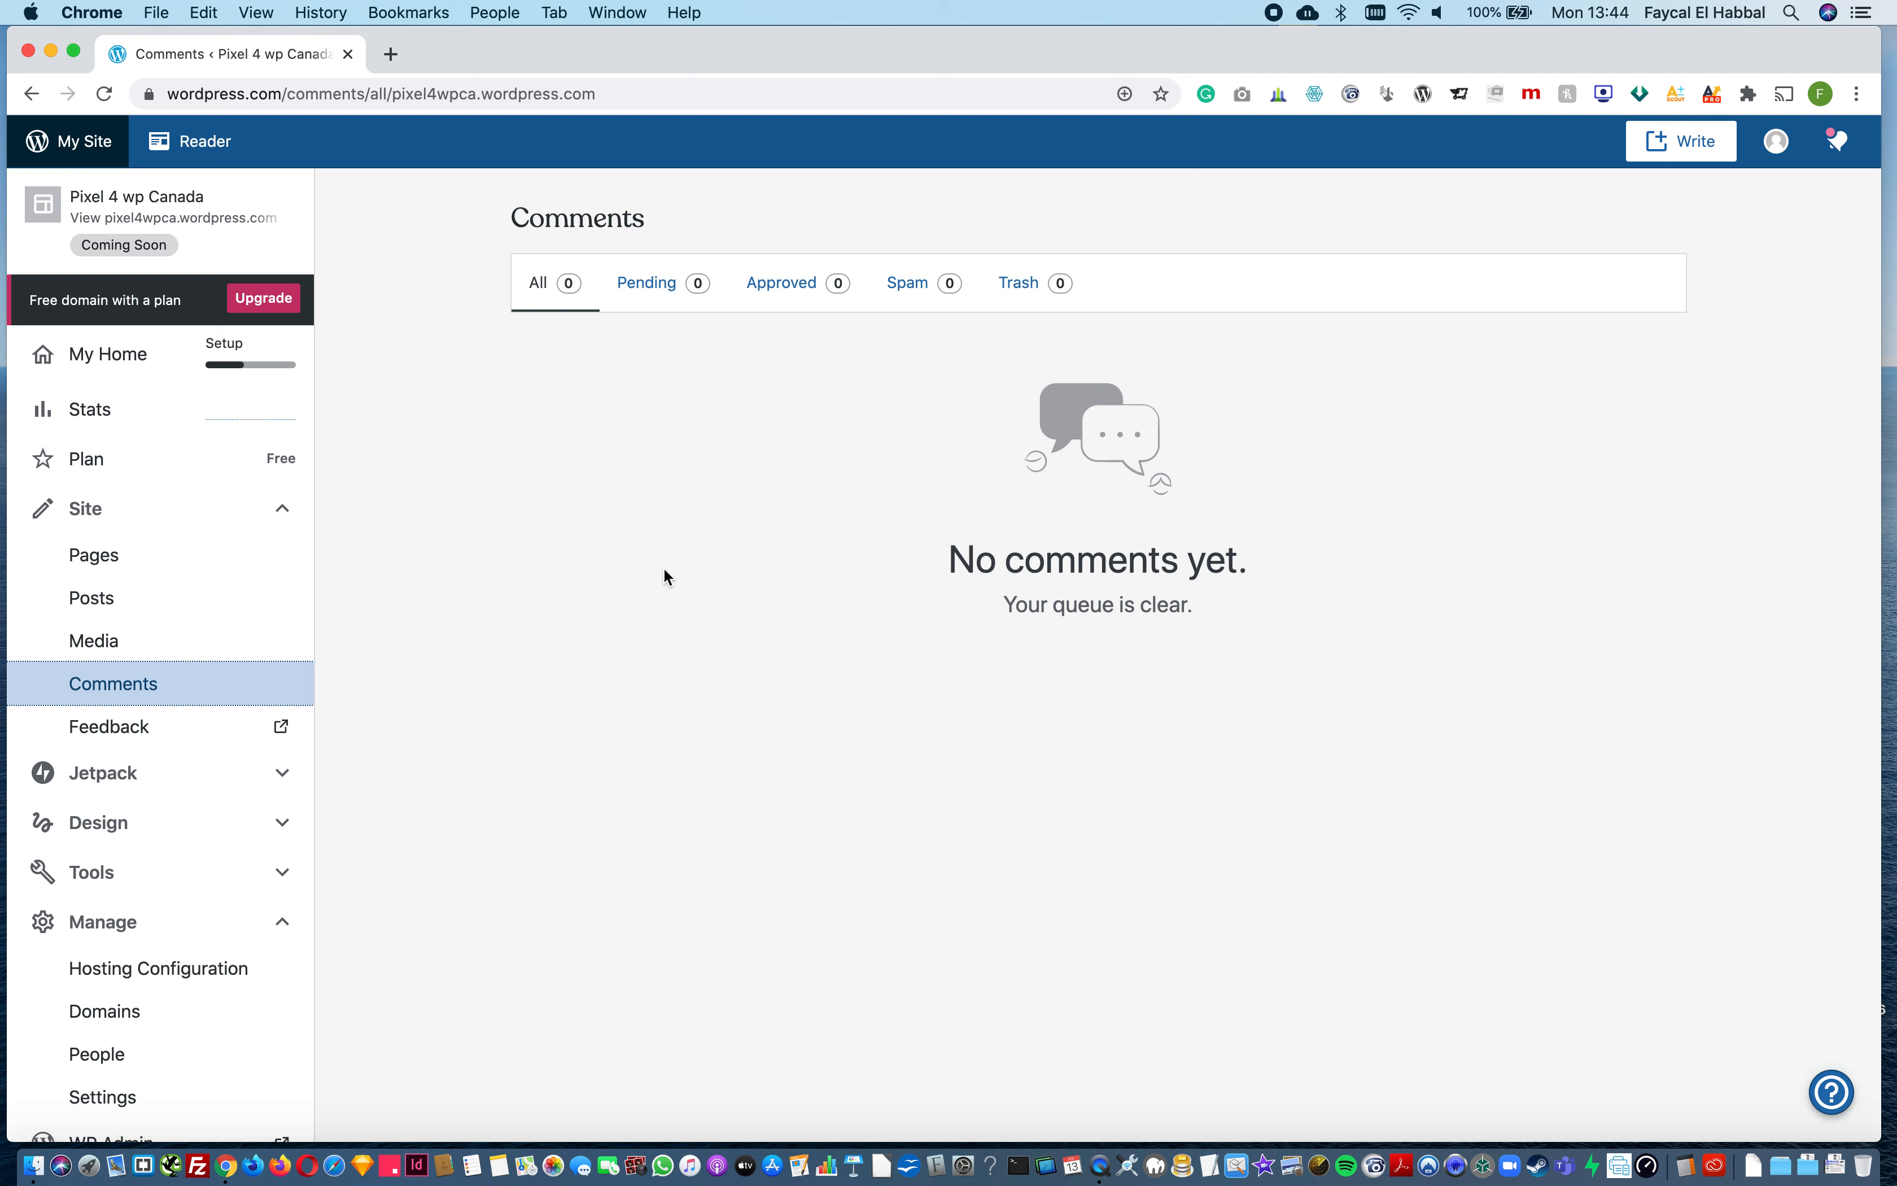
{"action": "left_click", "coordinate": [195, 782]}
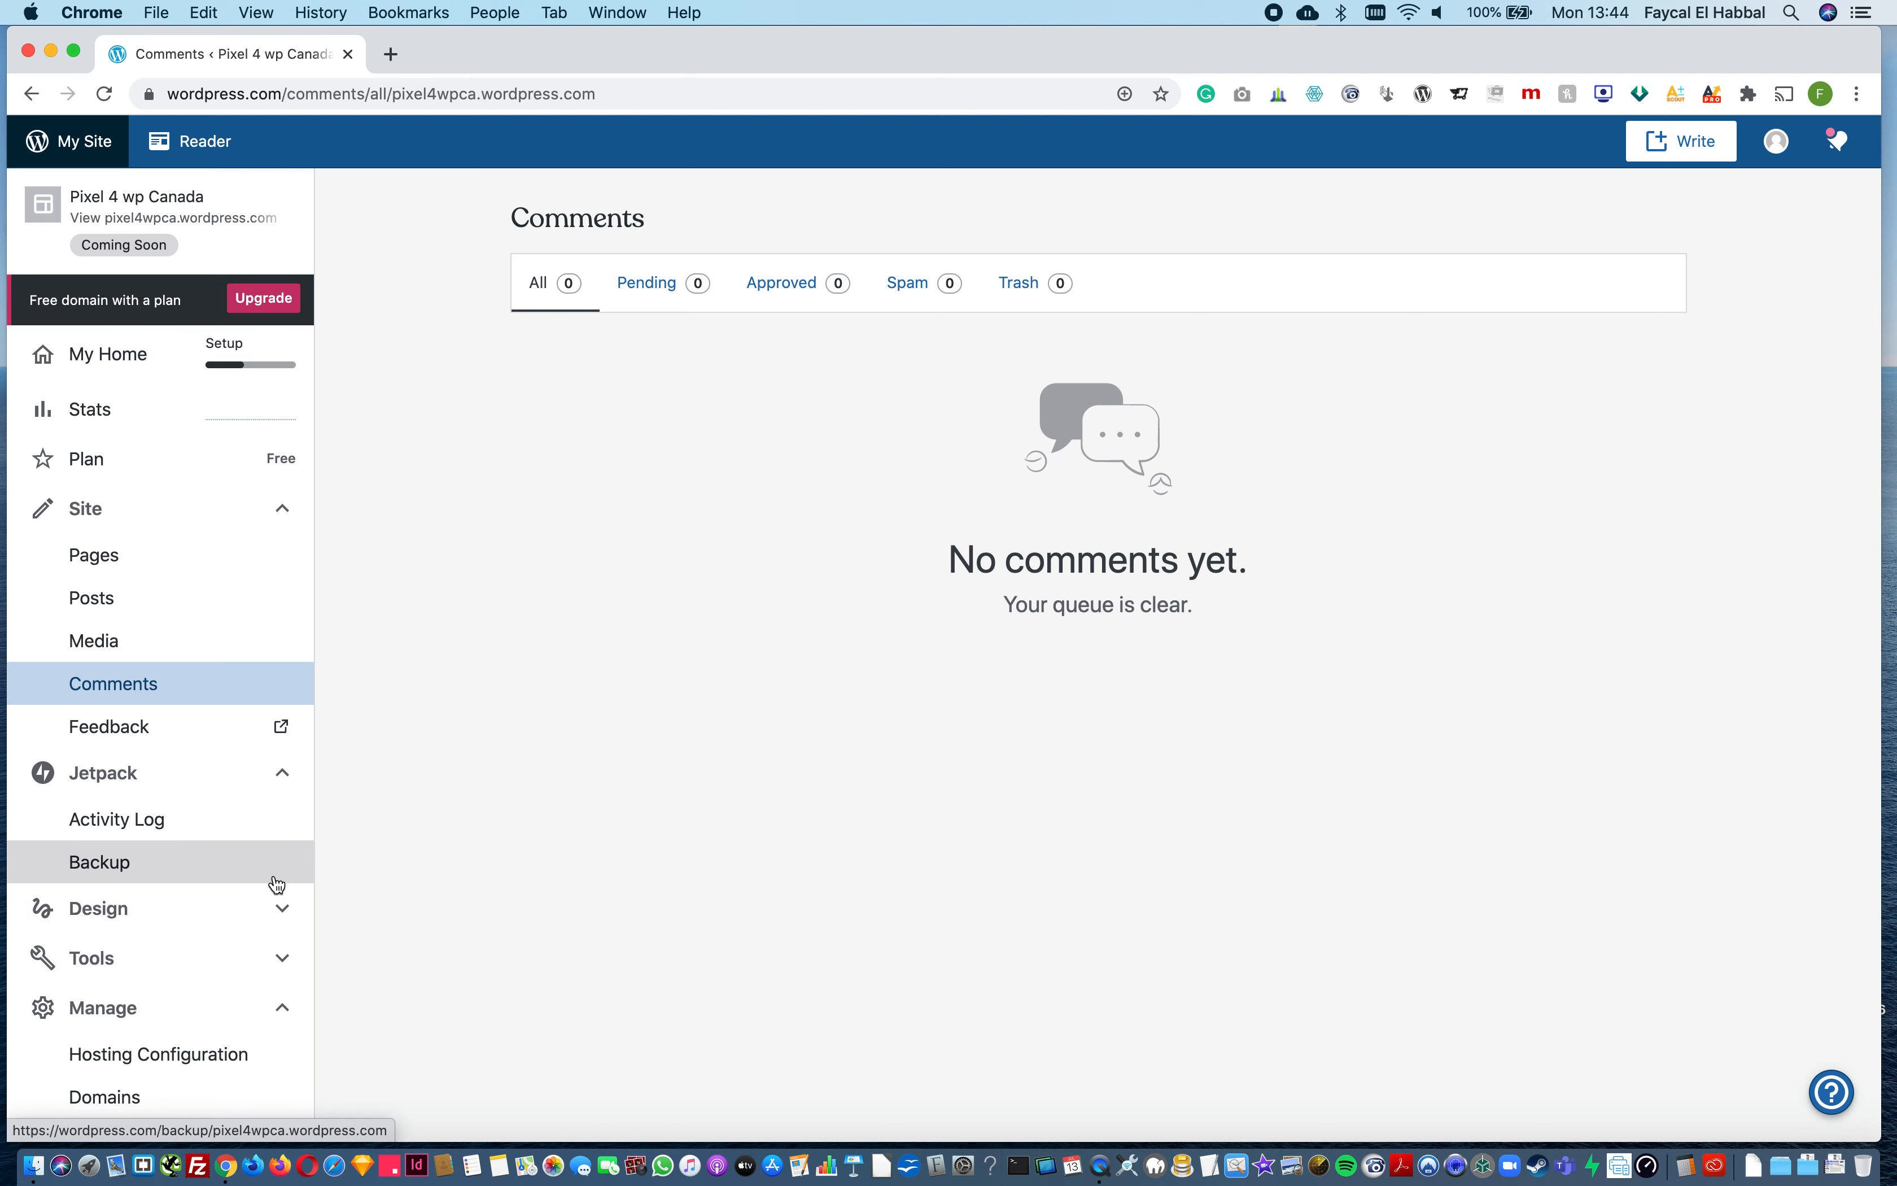
{"action": "left_click", "coordinate": [285, 787]}
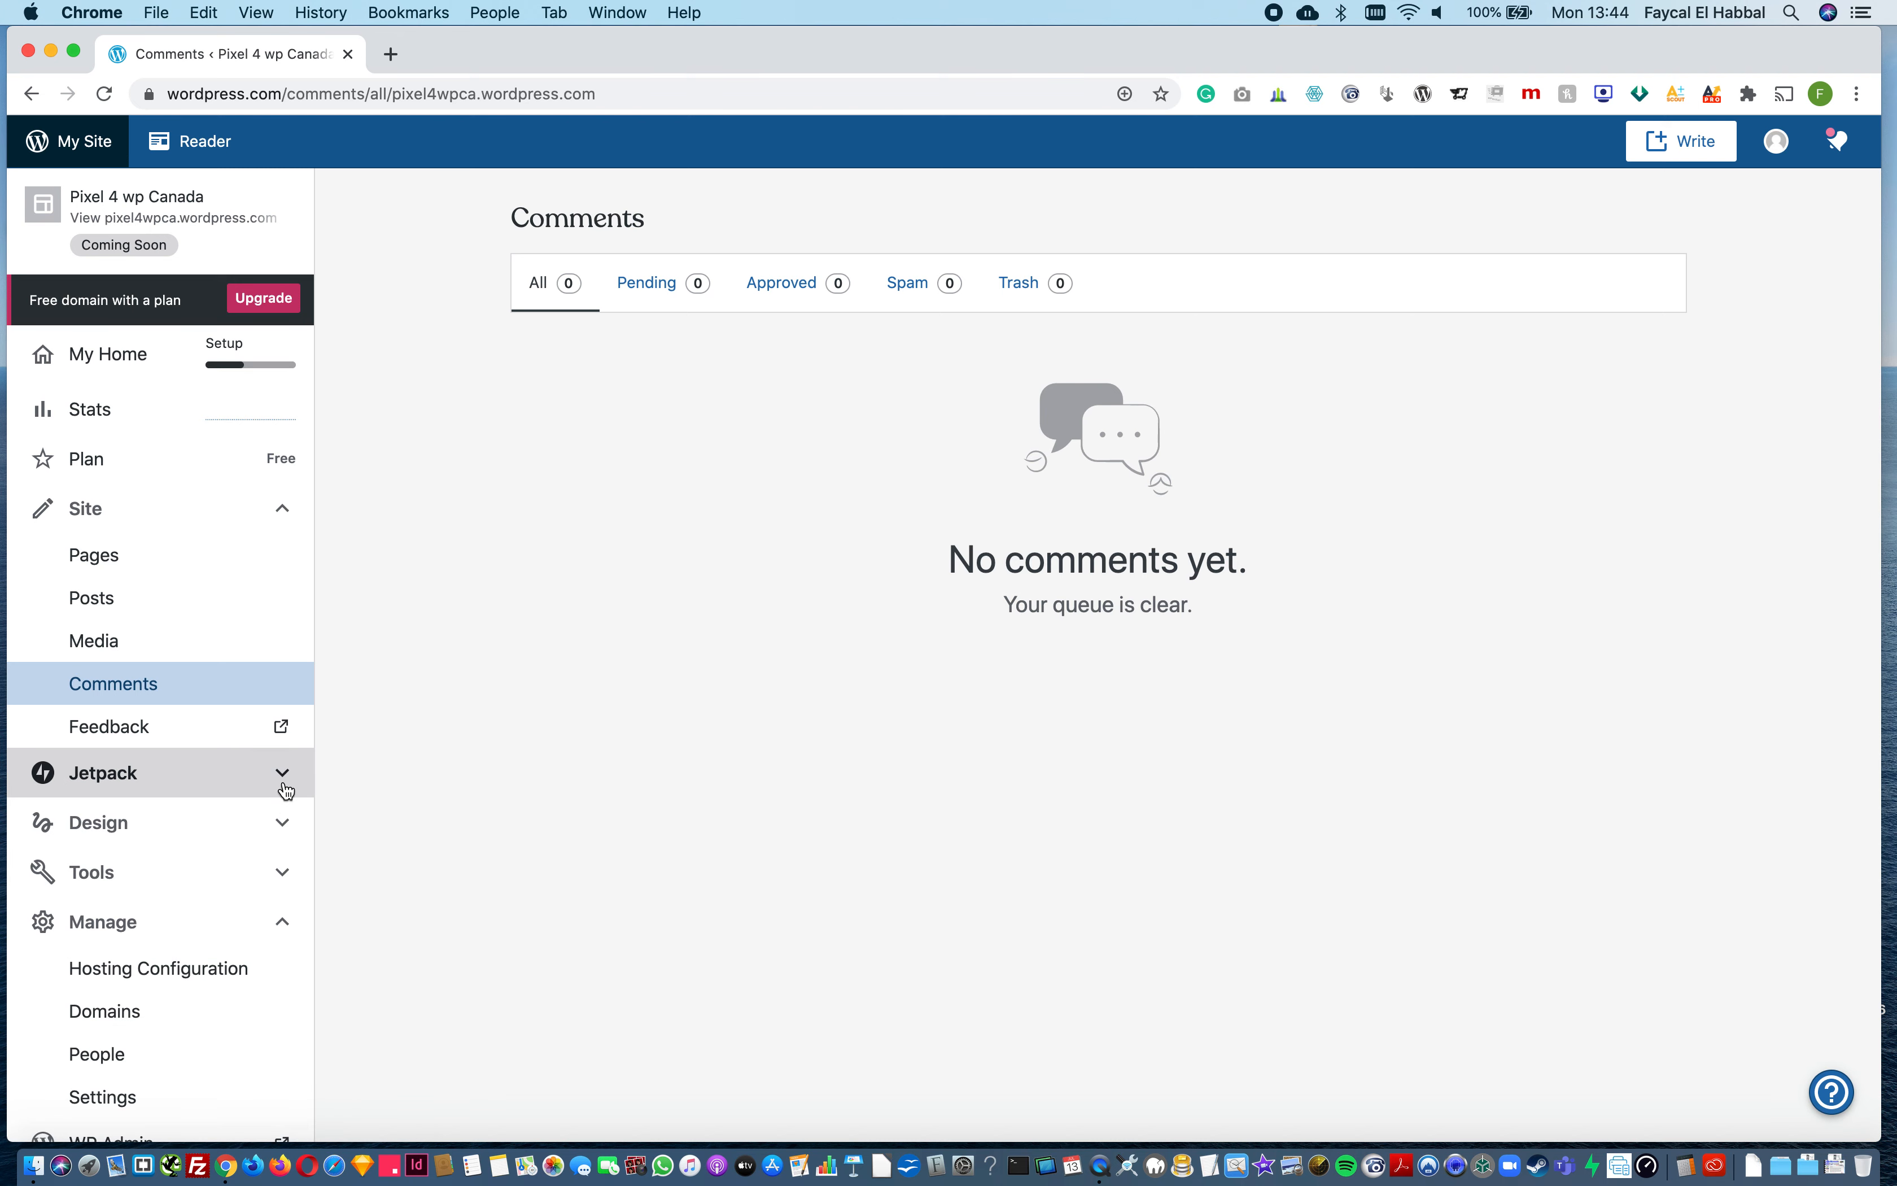
Step: Open the site's themes, review the details of the current theme Hever, and return to the theme list
{"action": "left_click", "coordinate": [283, 825]}
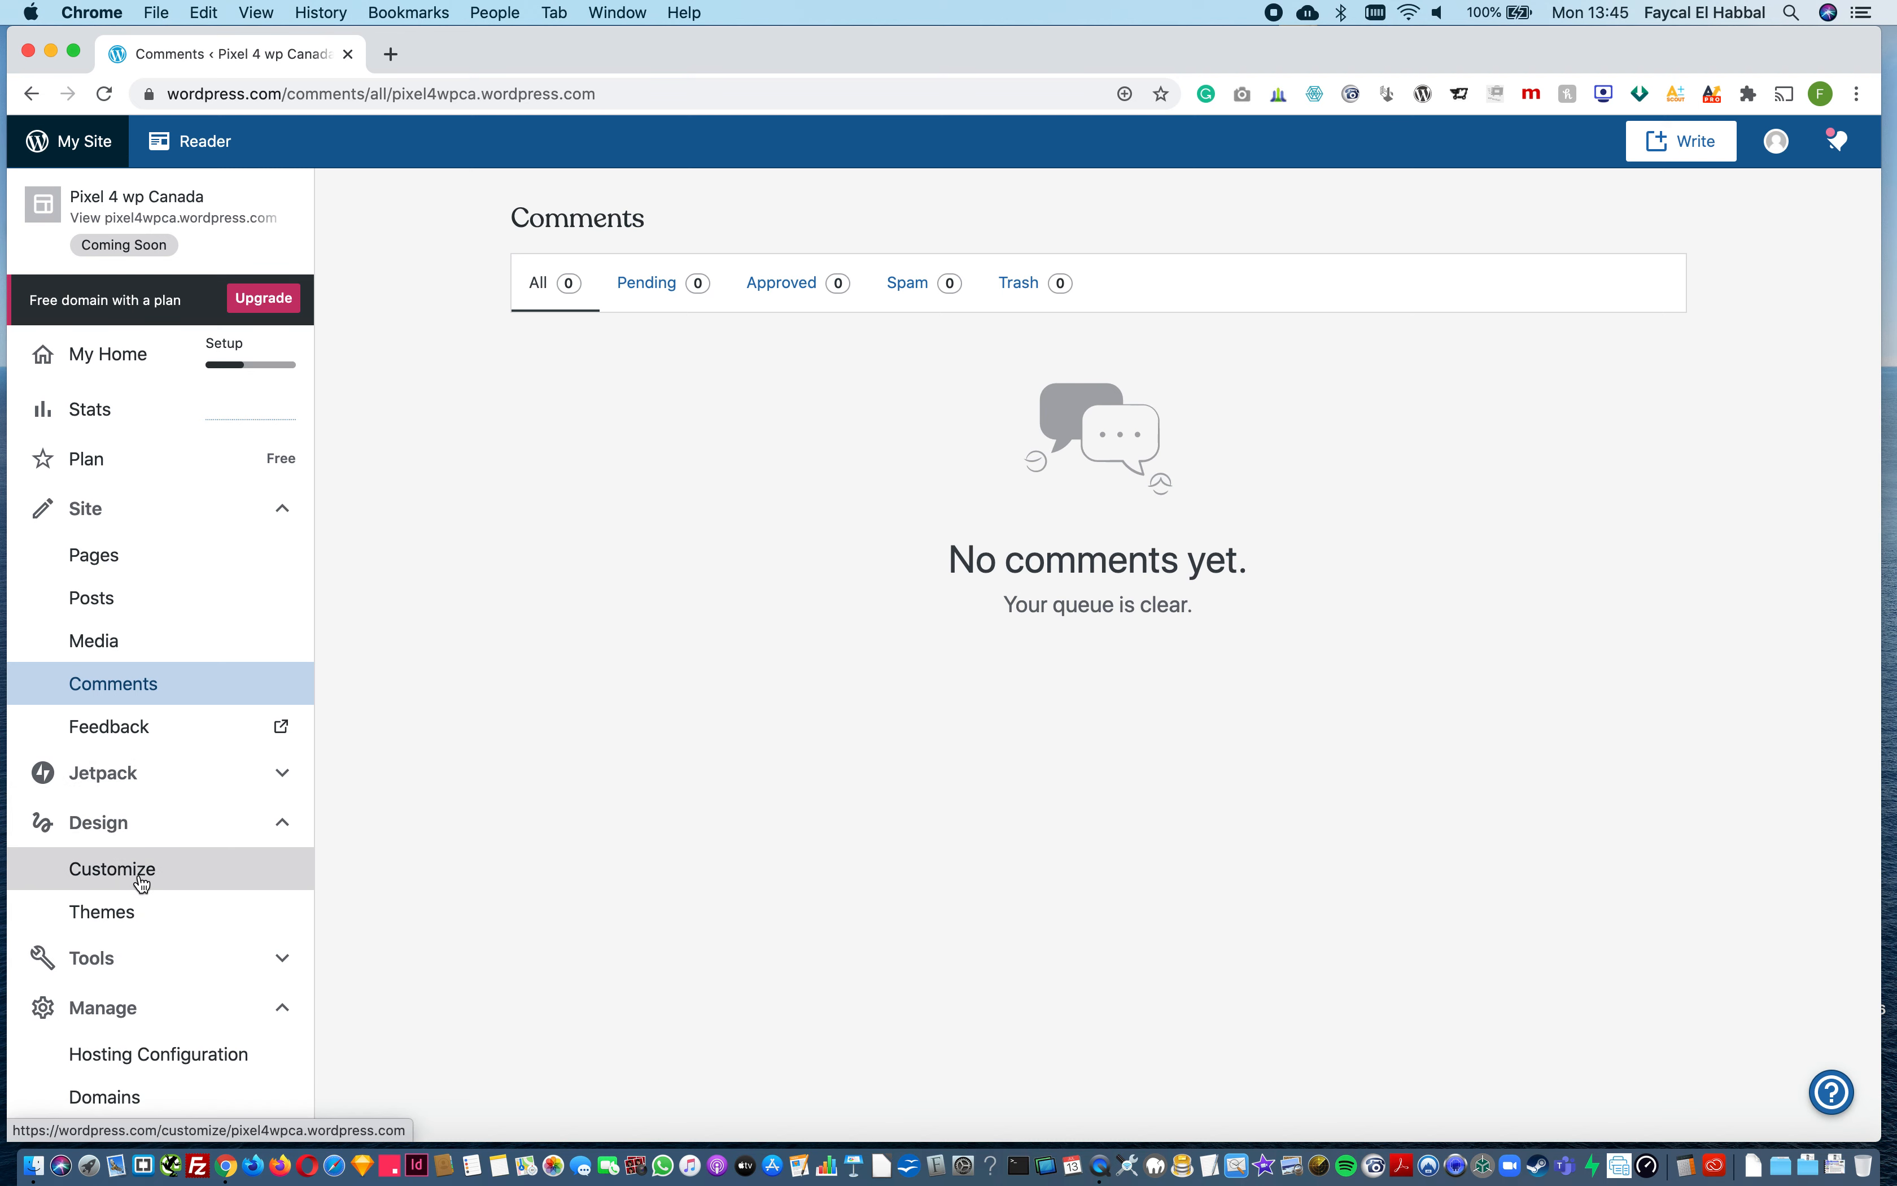
{"action": "left_click", "coordinate": [129, 914]}
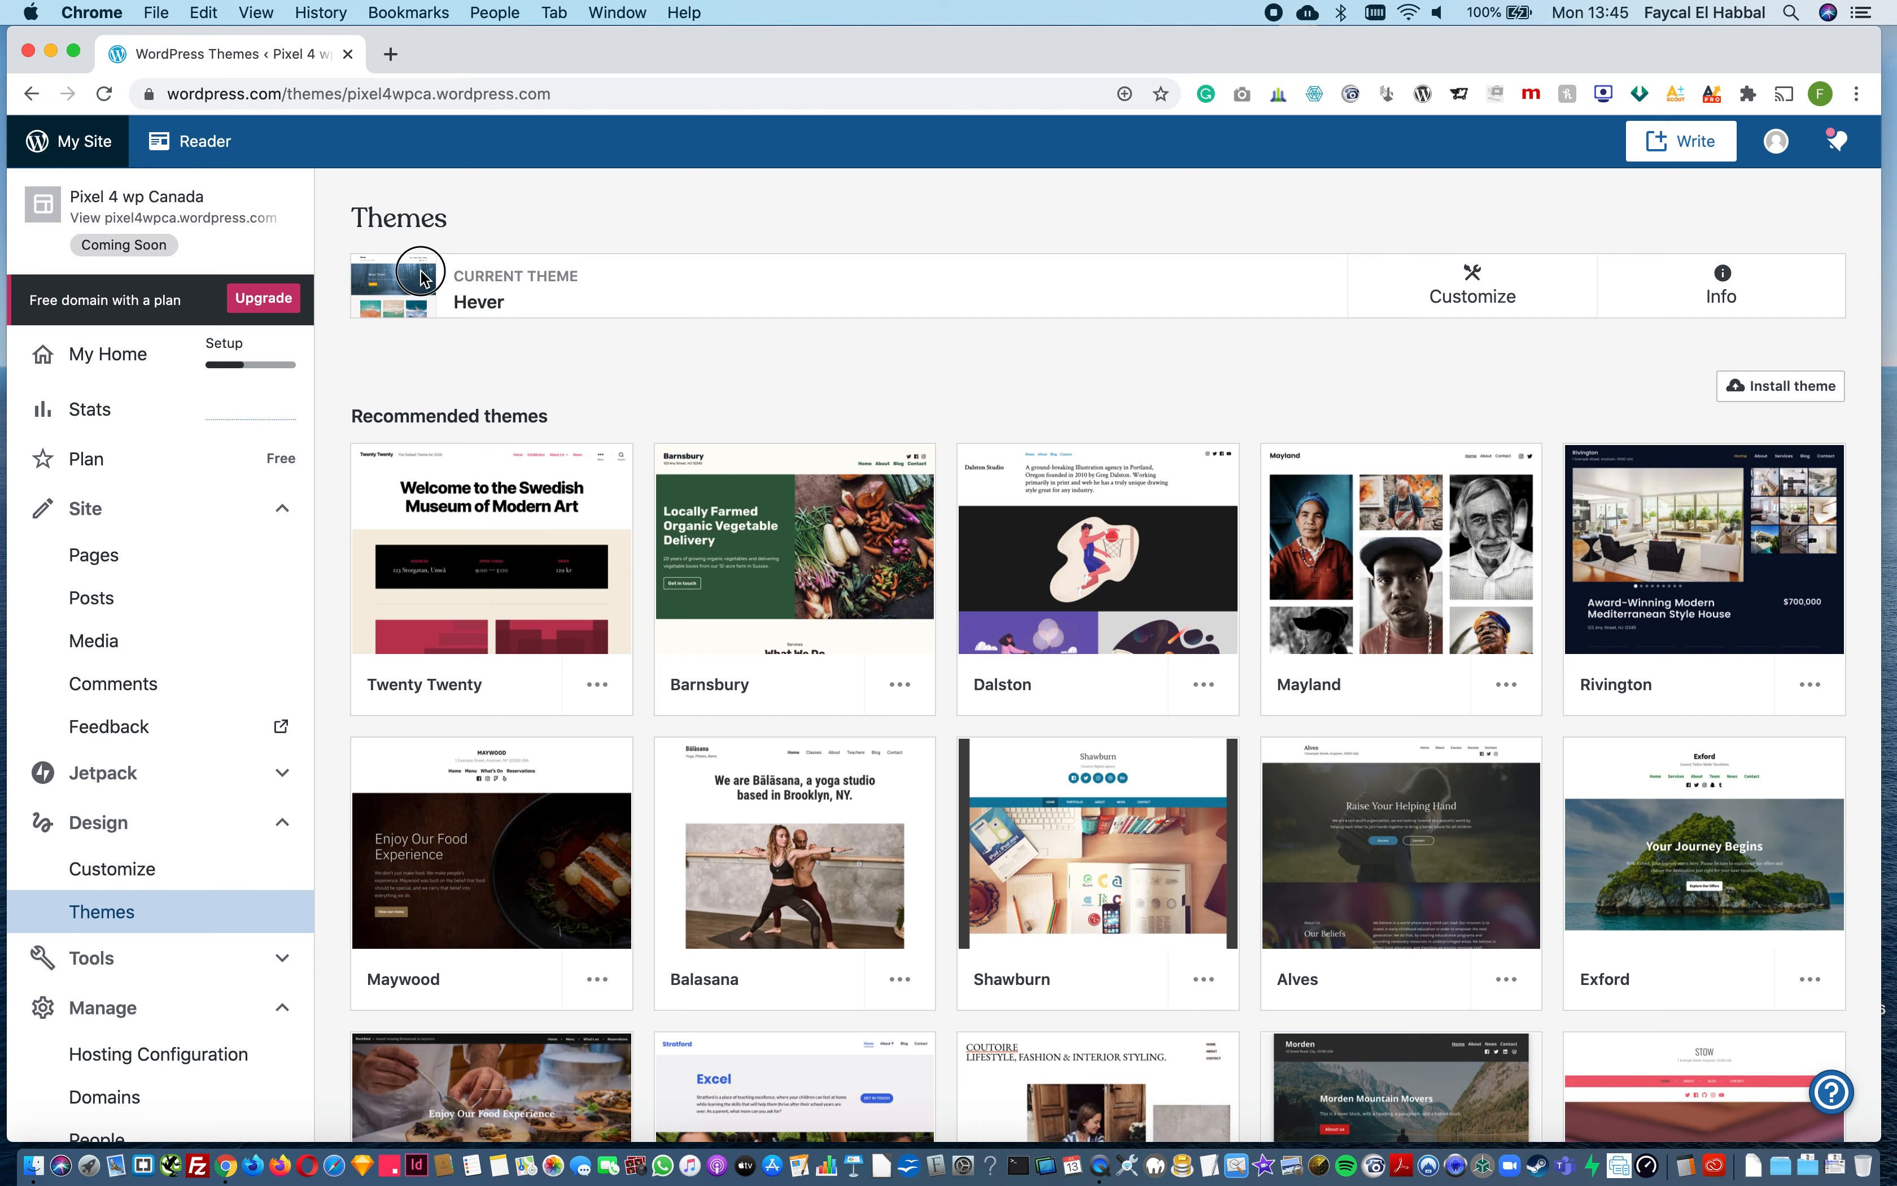
{"action": "left_click", "coordinate": [1725, 294]}
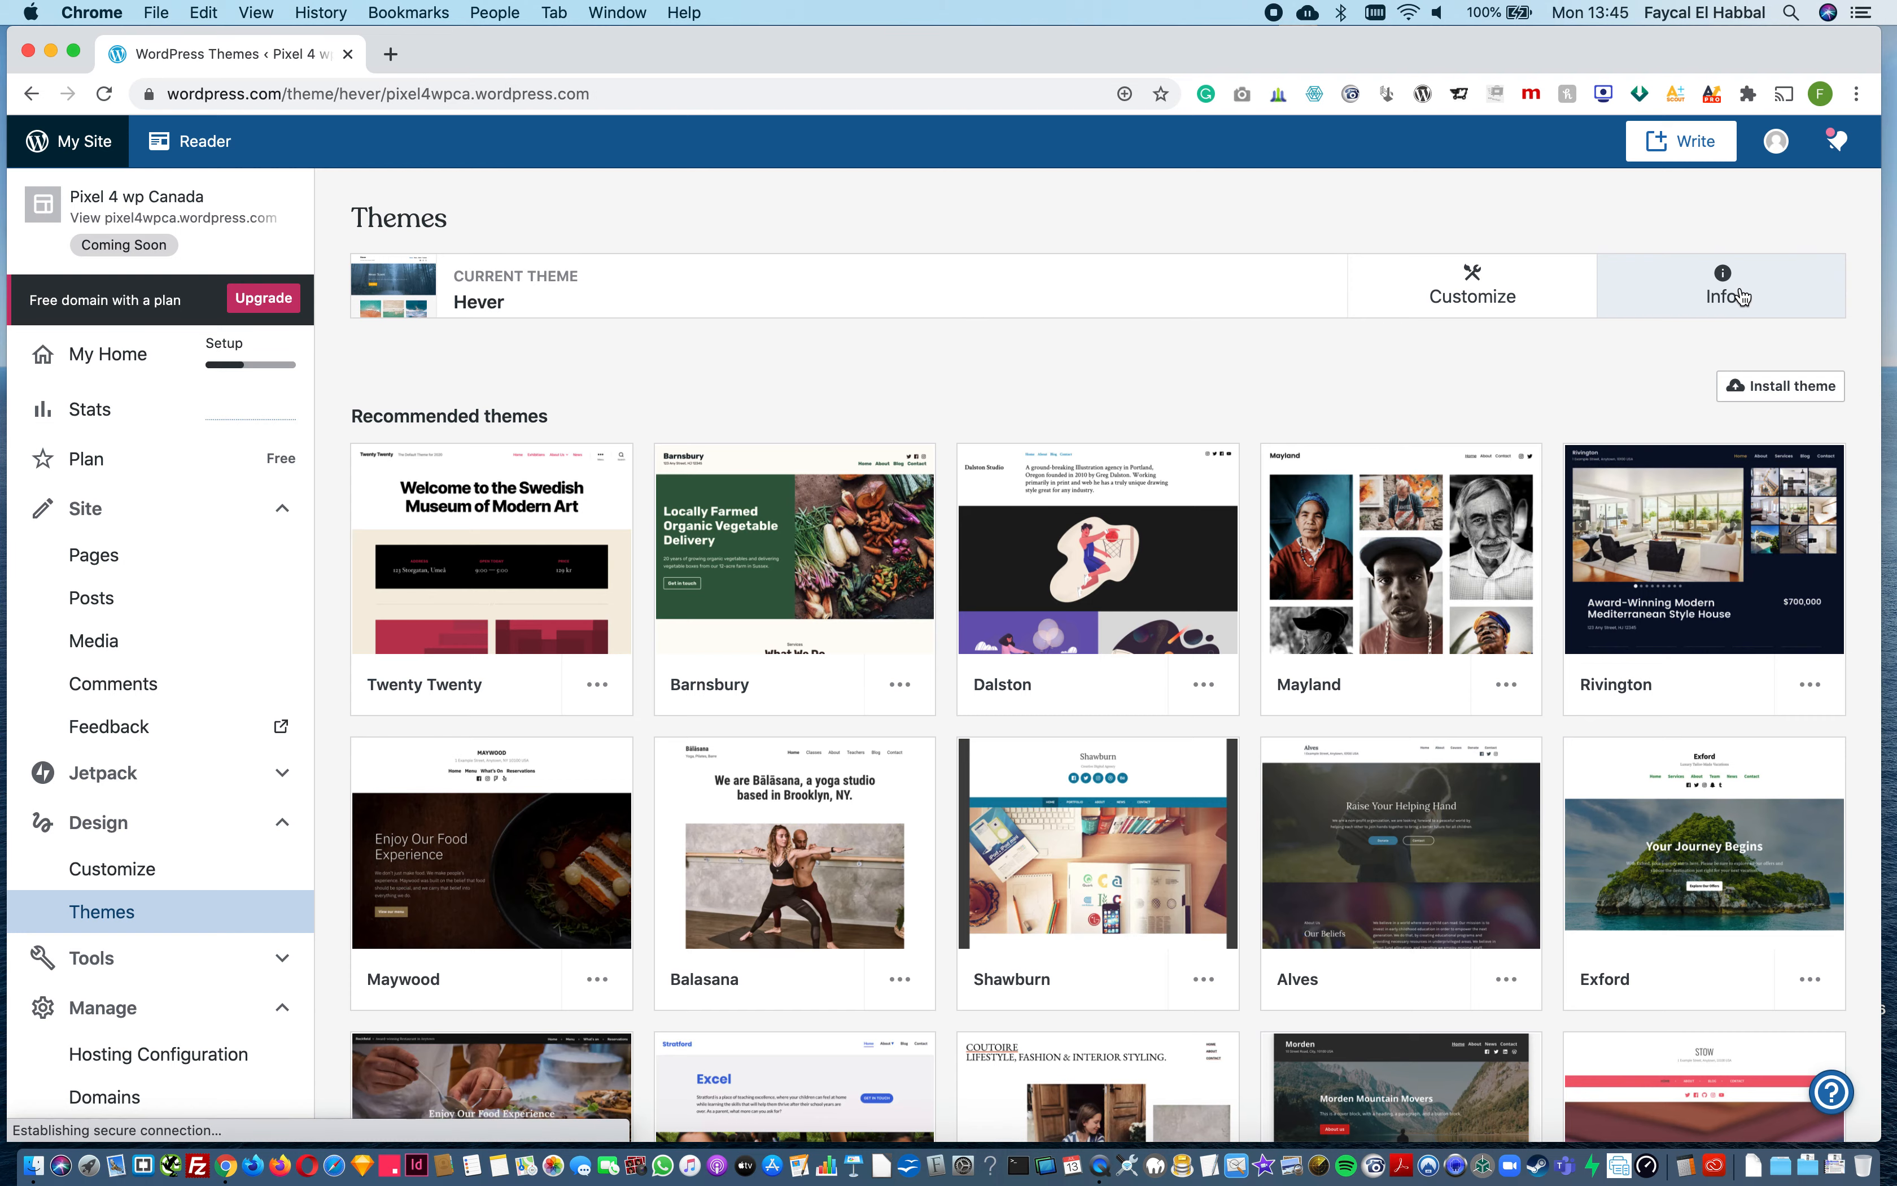
{"action": "scroll", "coordinate": [1340, 788], "scroll_direction": "down", "scroll_amount": 10}
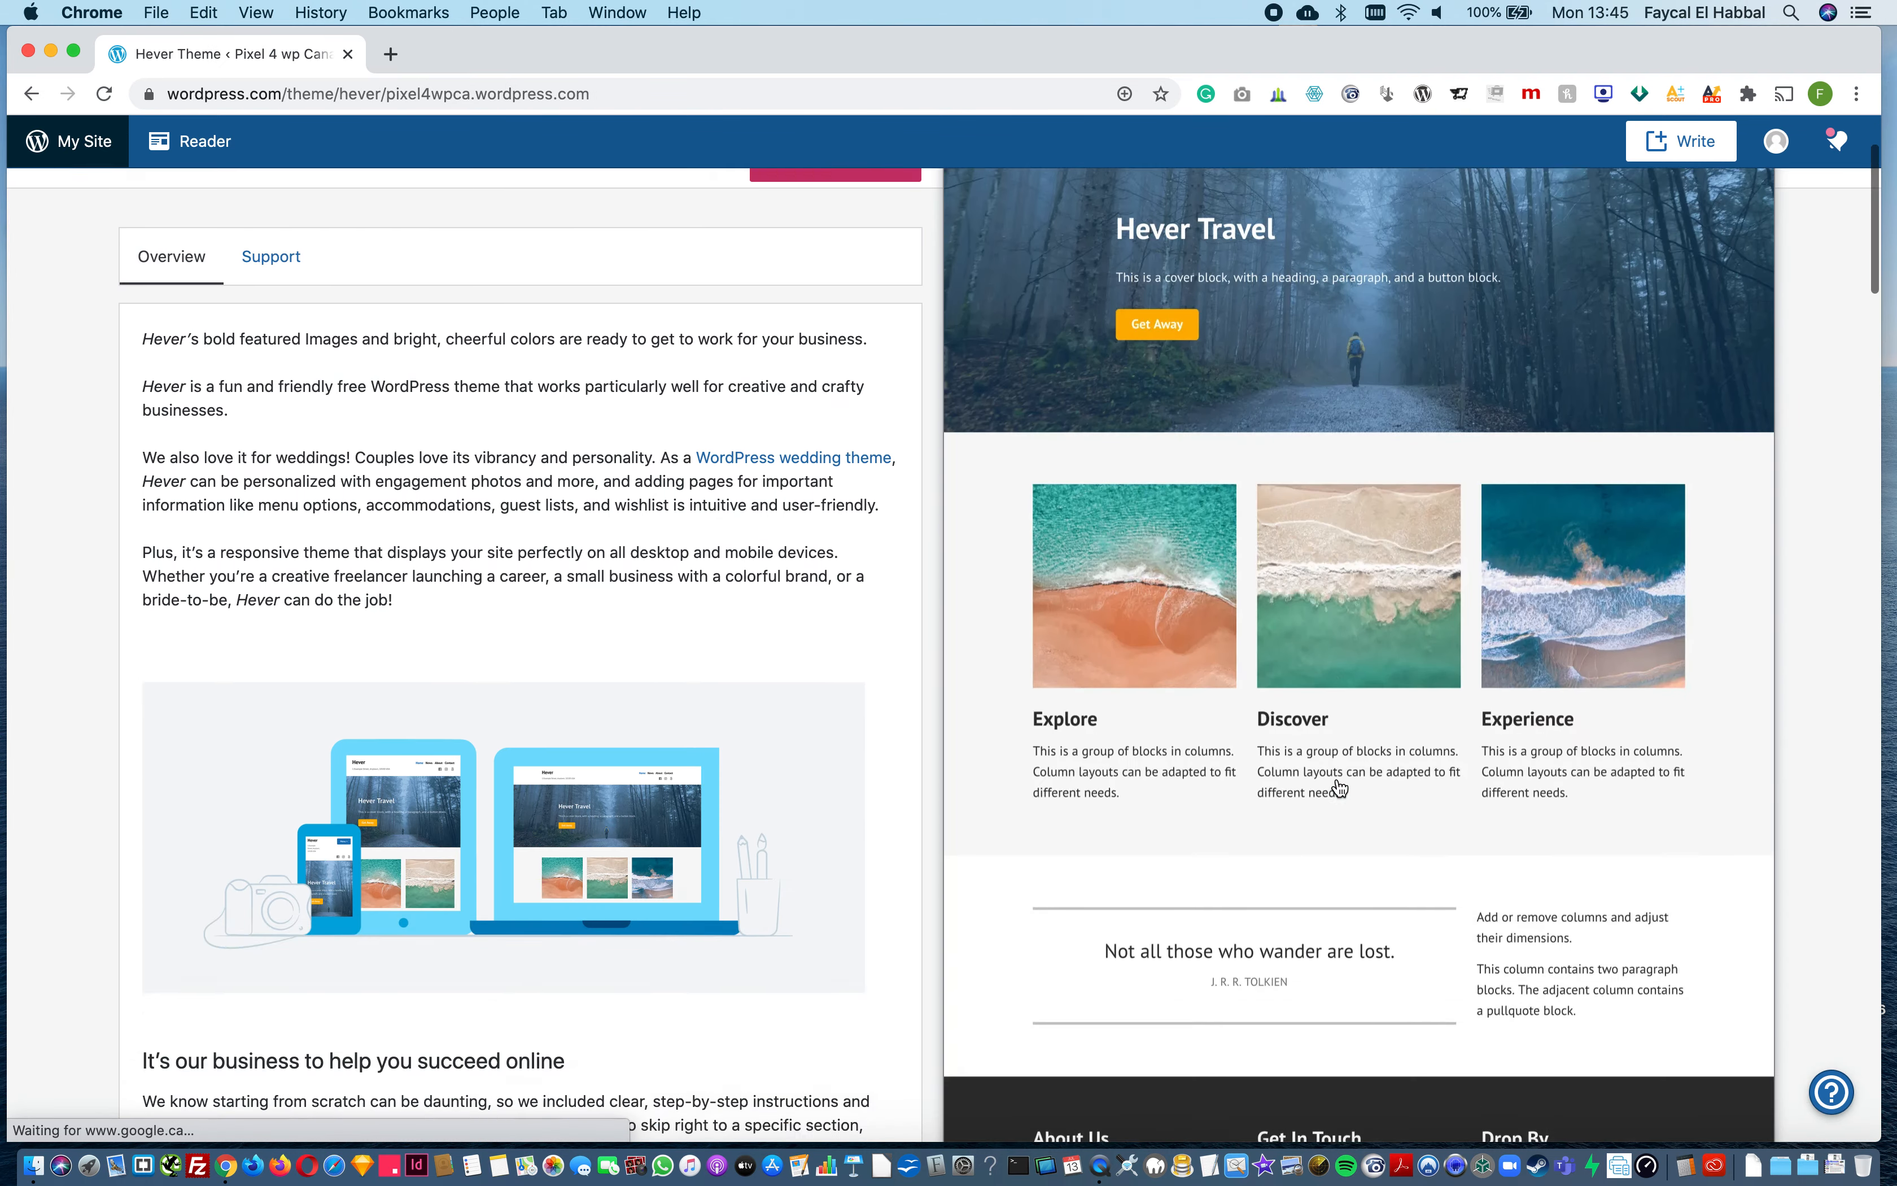
{"action": "scroll", "coordinate": [1339, 788], "scroll_direction": "up", "scroll_amount": 10}
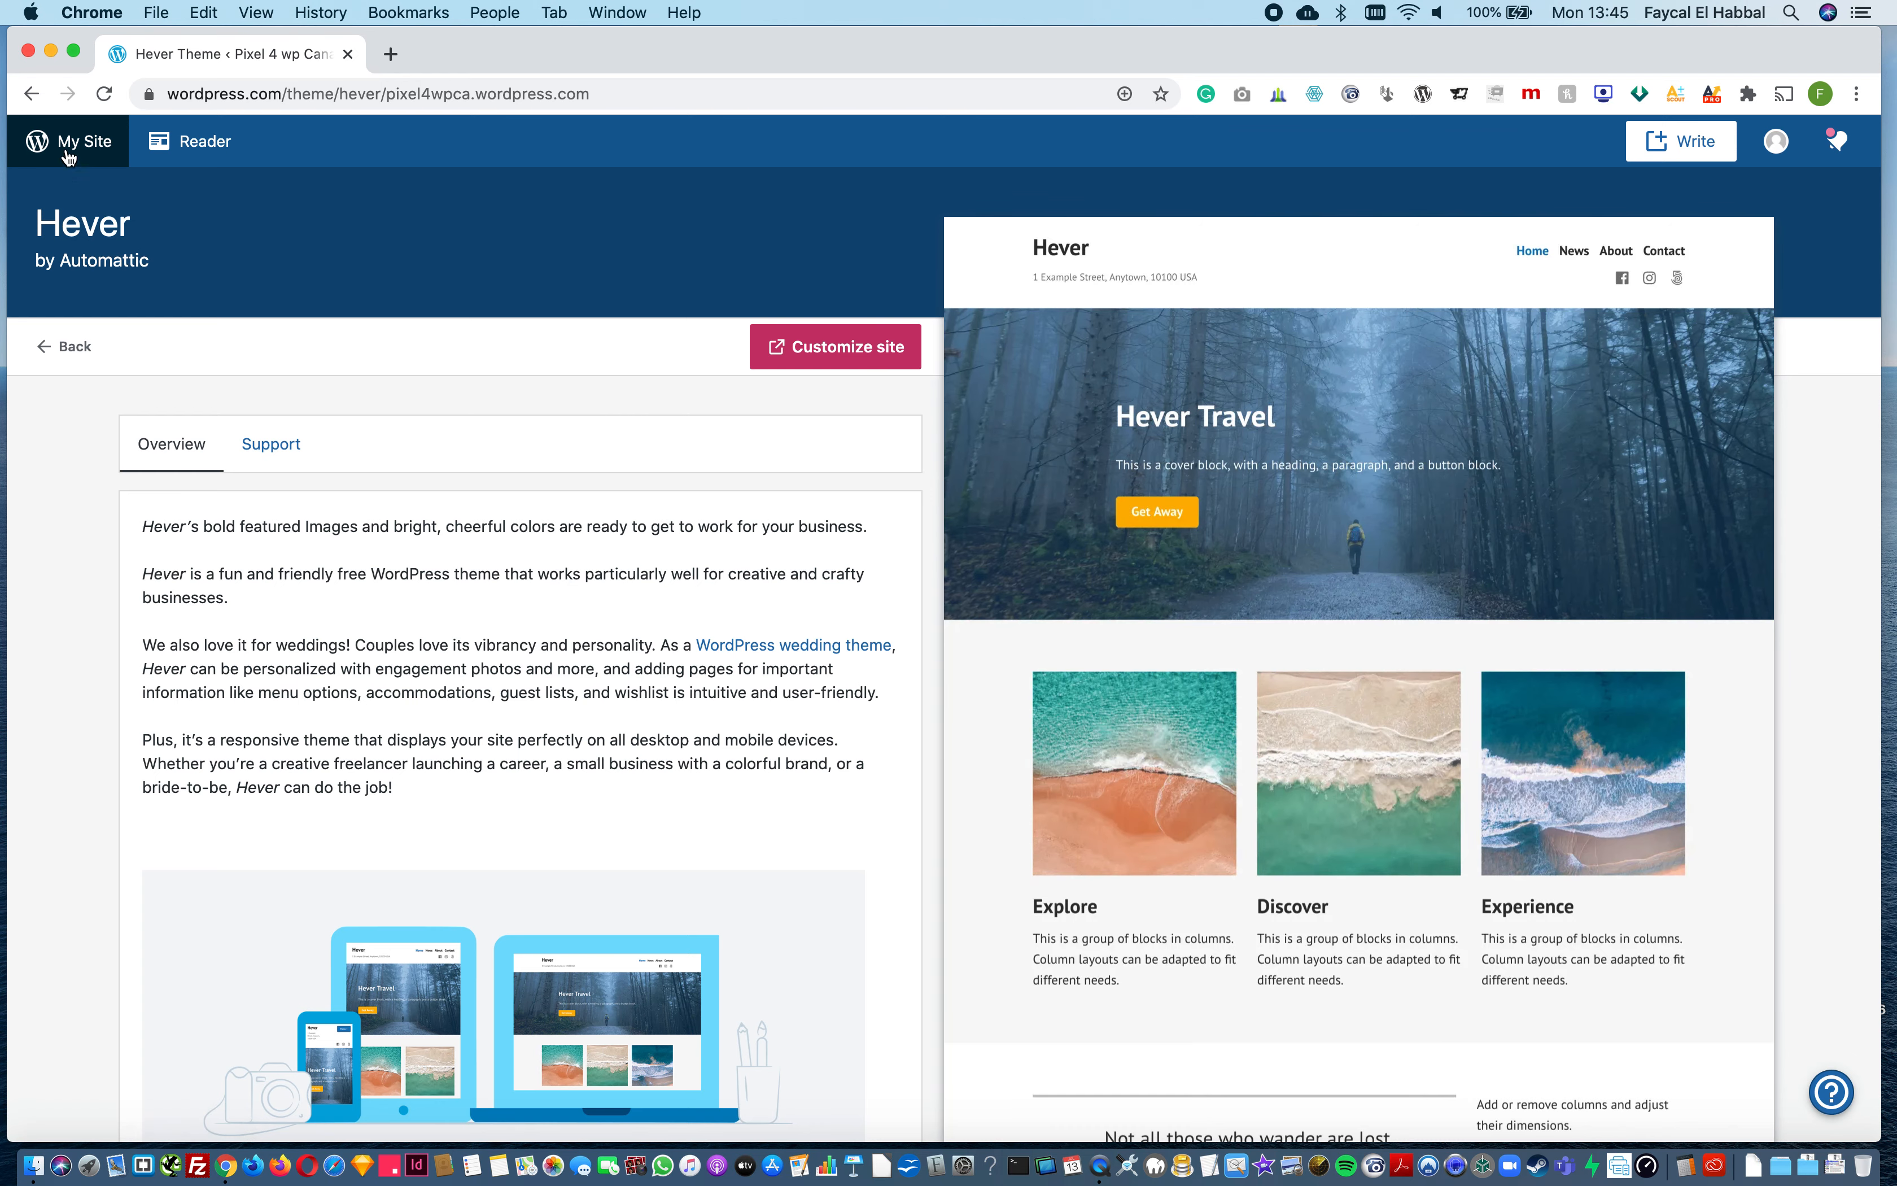
{"action": "left_click", "coordinate": [43, 335]}
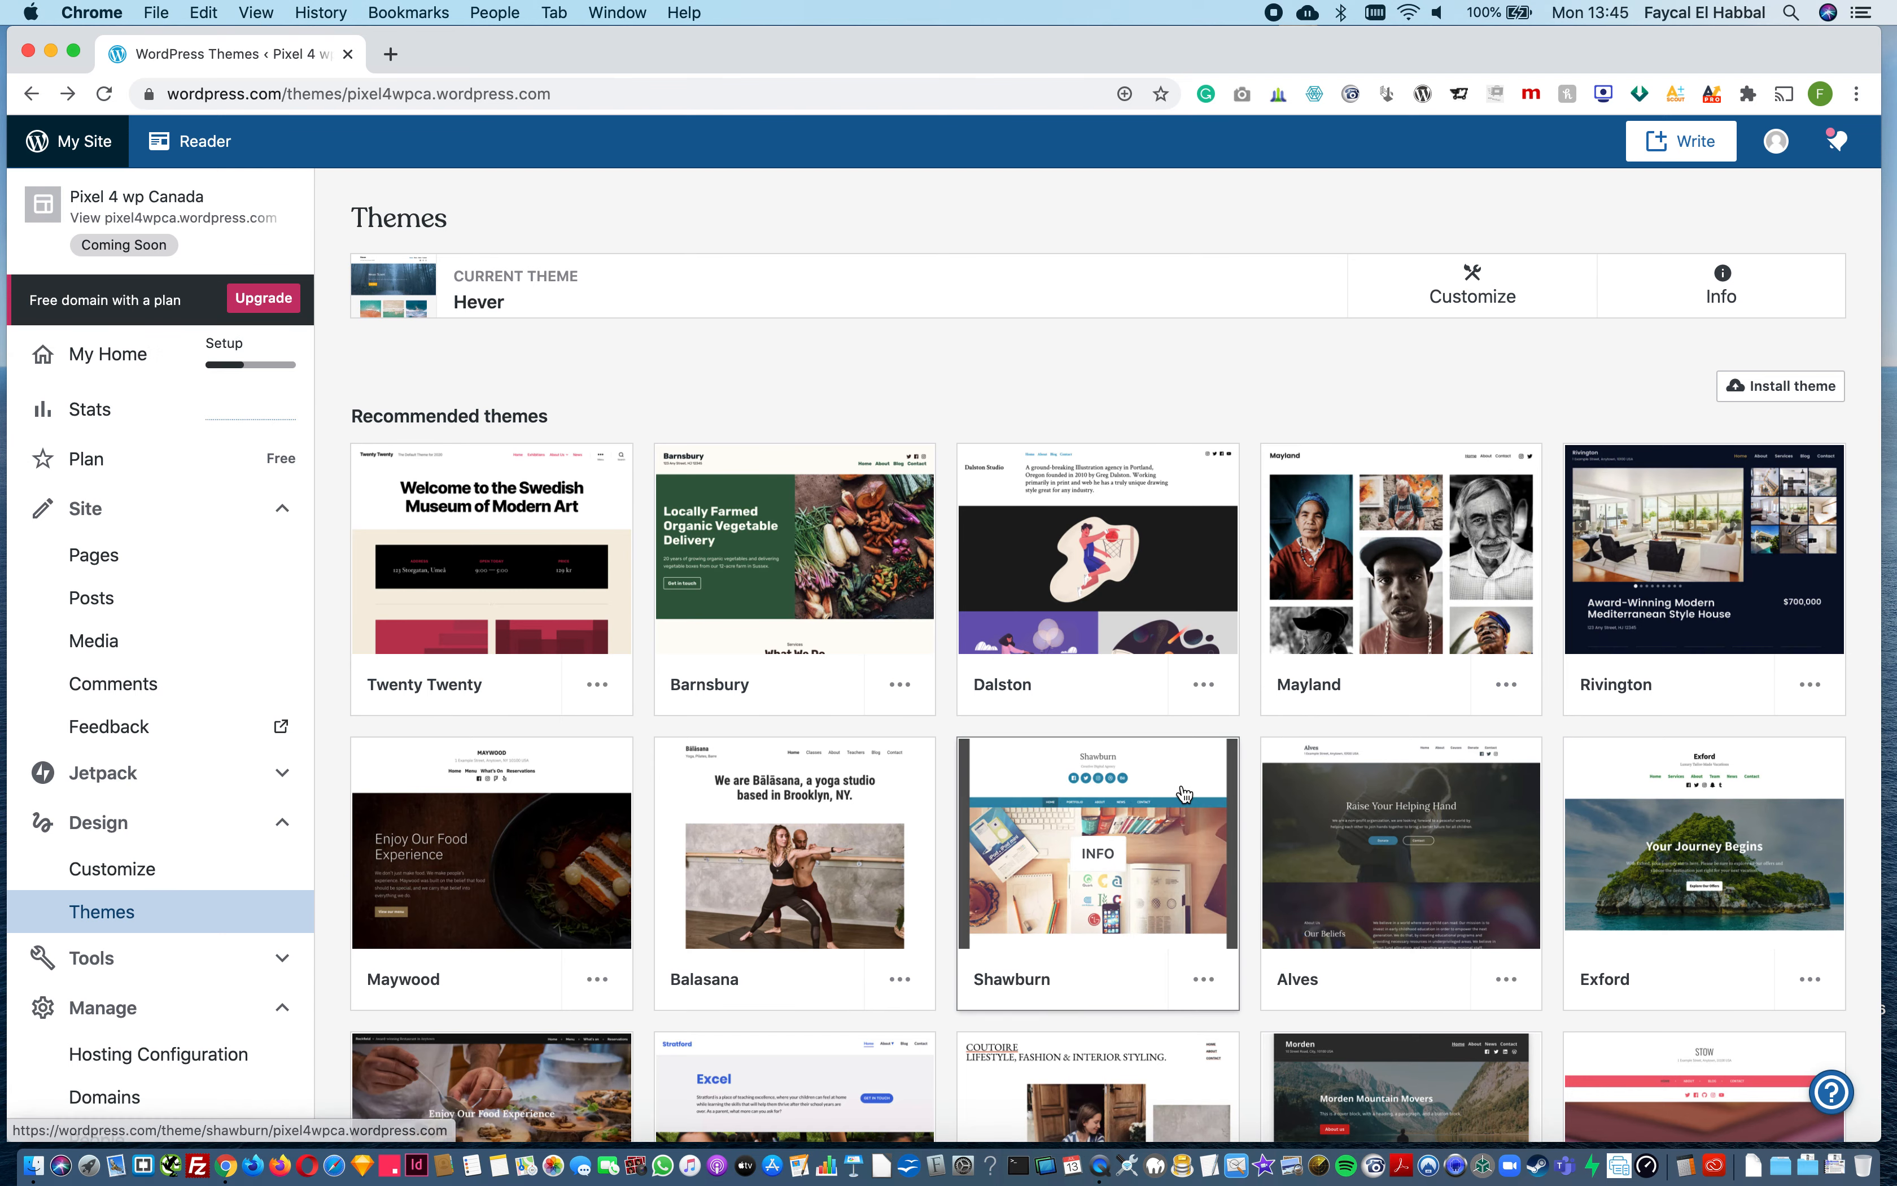
Step: Browse the recommended themes, review the Stratford theme's details, and return to the theme list
{"action": "scroll", "coordinate": [1184, 794], "scroll_direction": "down", "scroll_amount": 2}
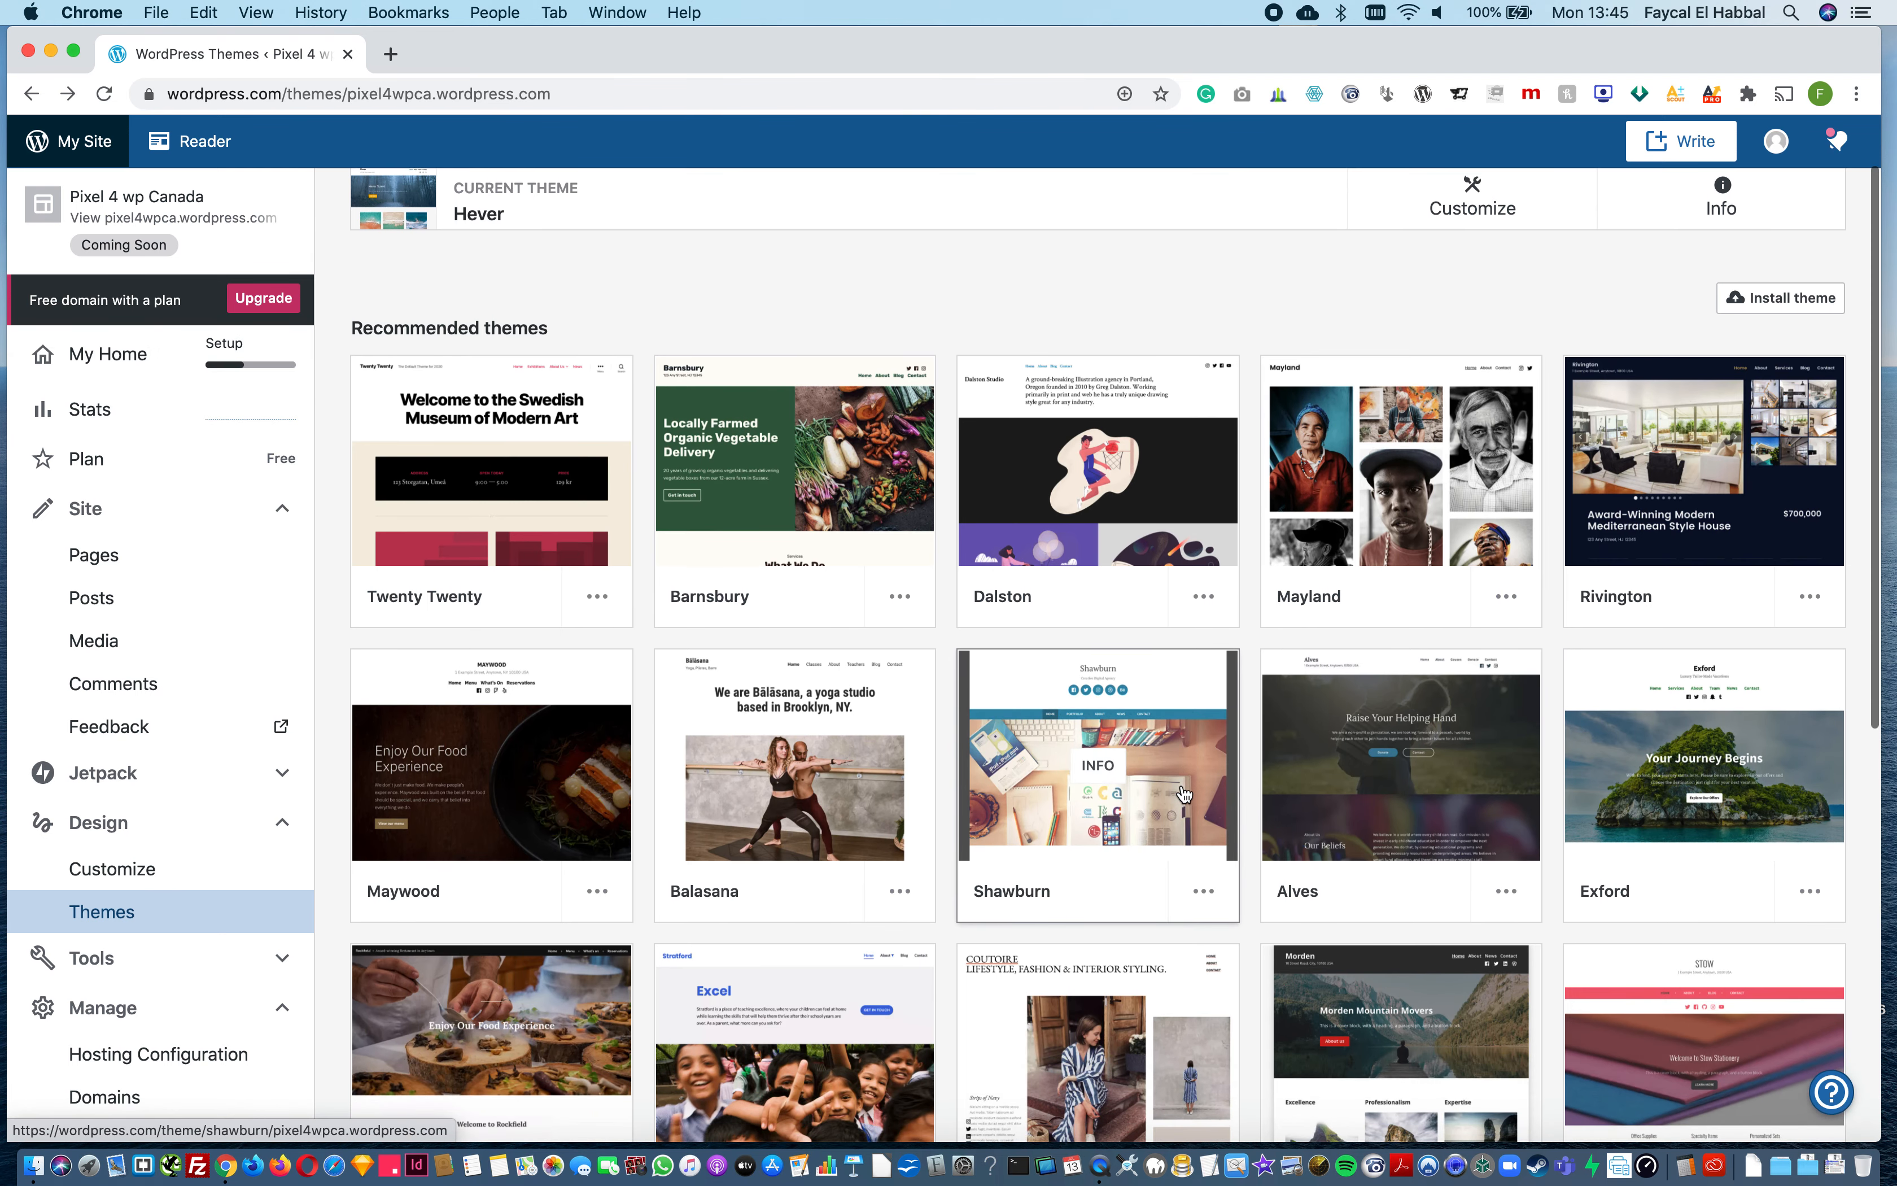
{"action": "scroll", "coordinate": [1183, 794], "scroll_direction": "down", "scroll_amount": 8}
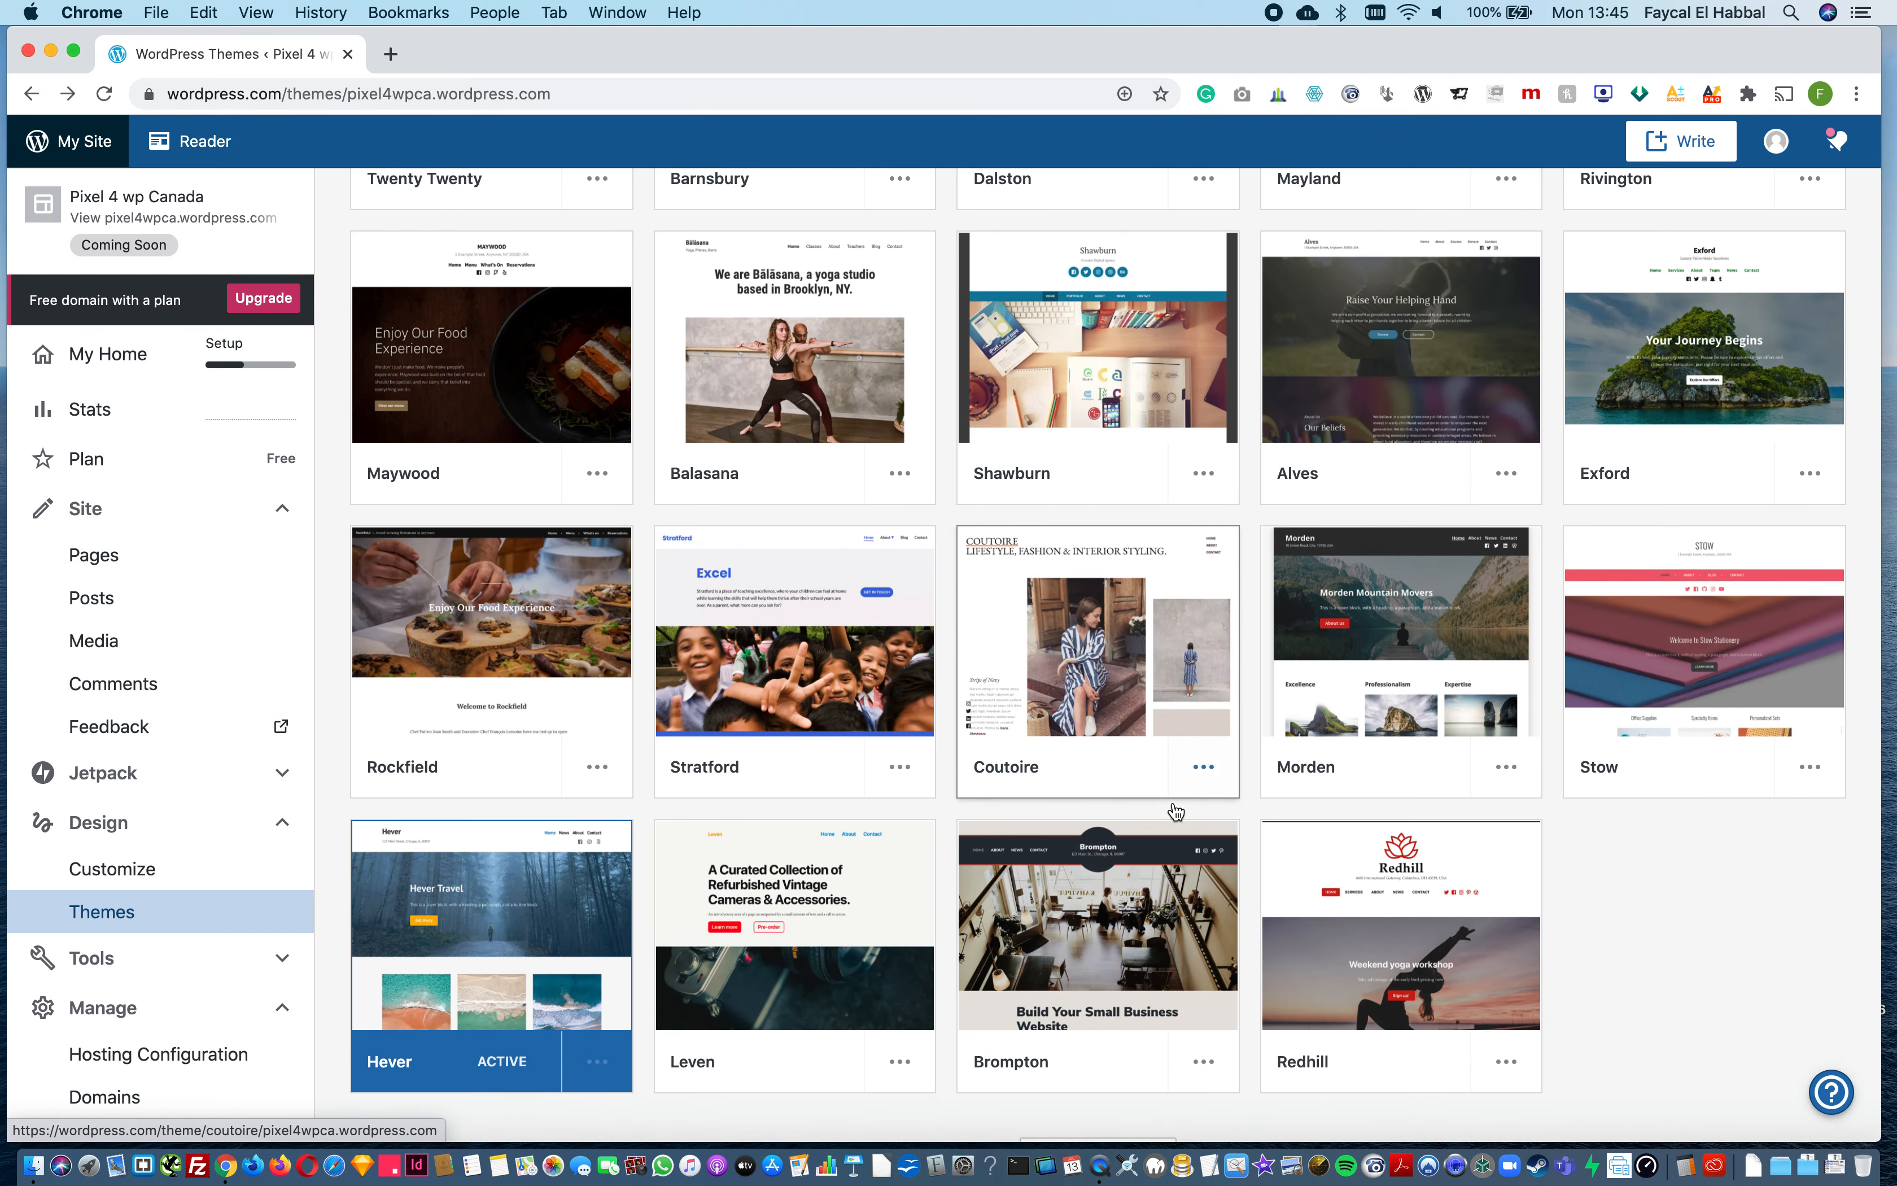
{"action": "left_click", "coordinate": [807, 674]}
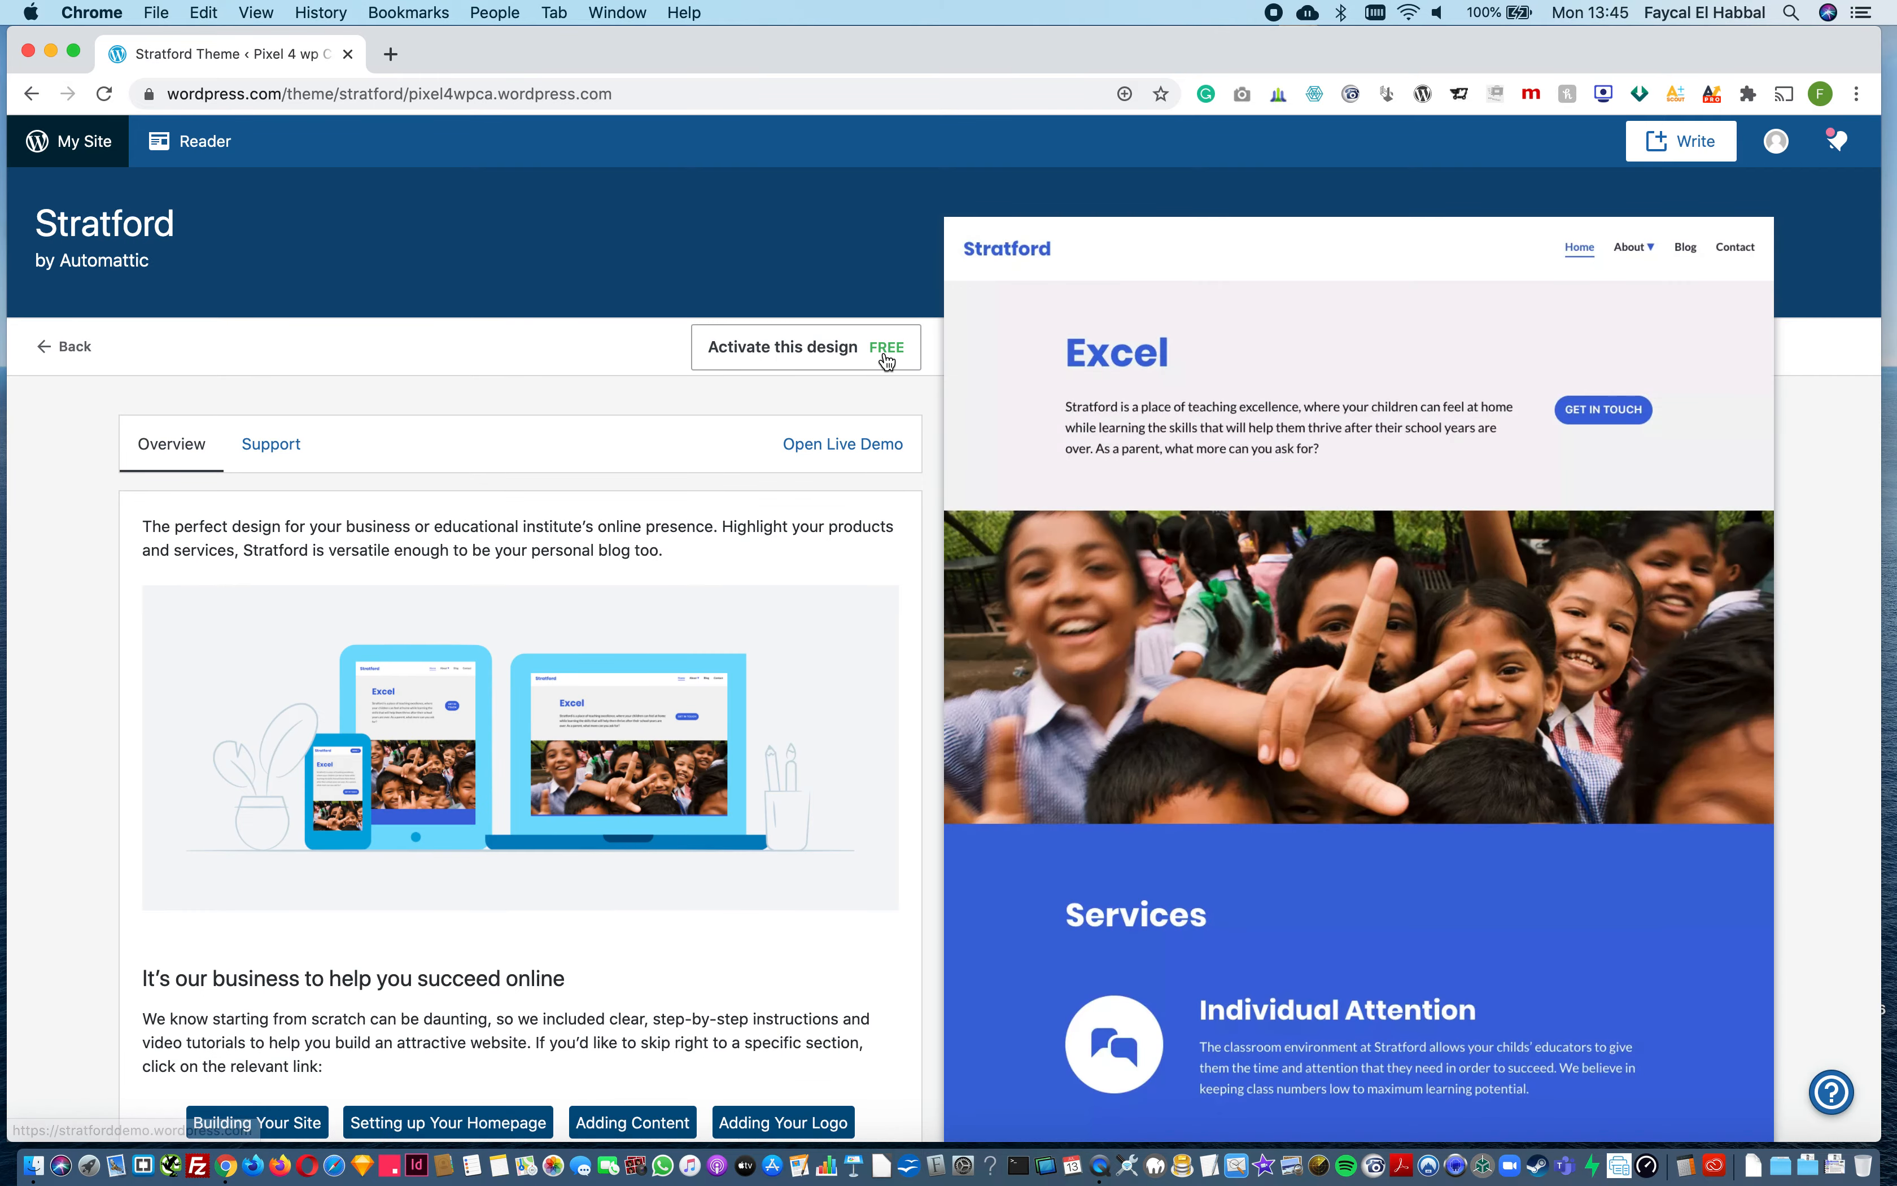
{"action": "scroll", "coordinate": [1324, 735], "scroll_direction": "down", "scroll_amount": 10}
{"action": "scroll", "coordinate": [1325, 736], "scroll_direction": "up", "scroll_amount": 5}
{"action": "scroll", "coordinate": [1324, 736], "scroll_direction": "up", "scroll_amount": 5}
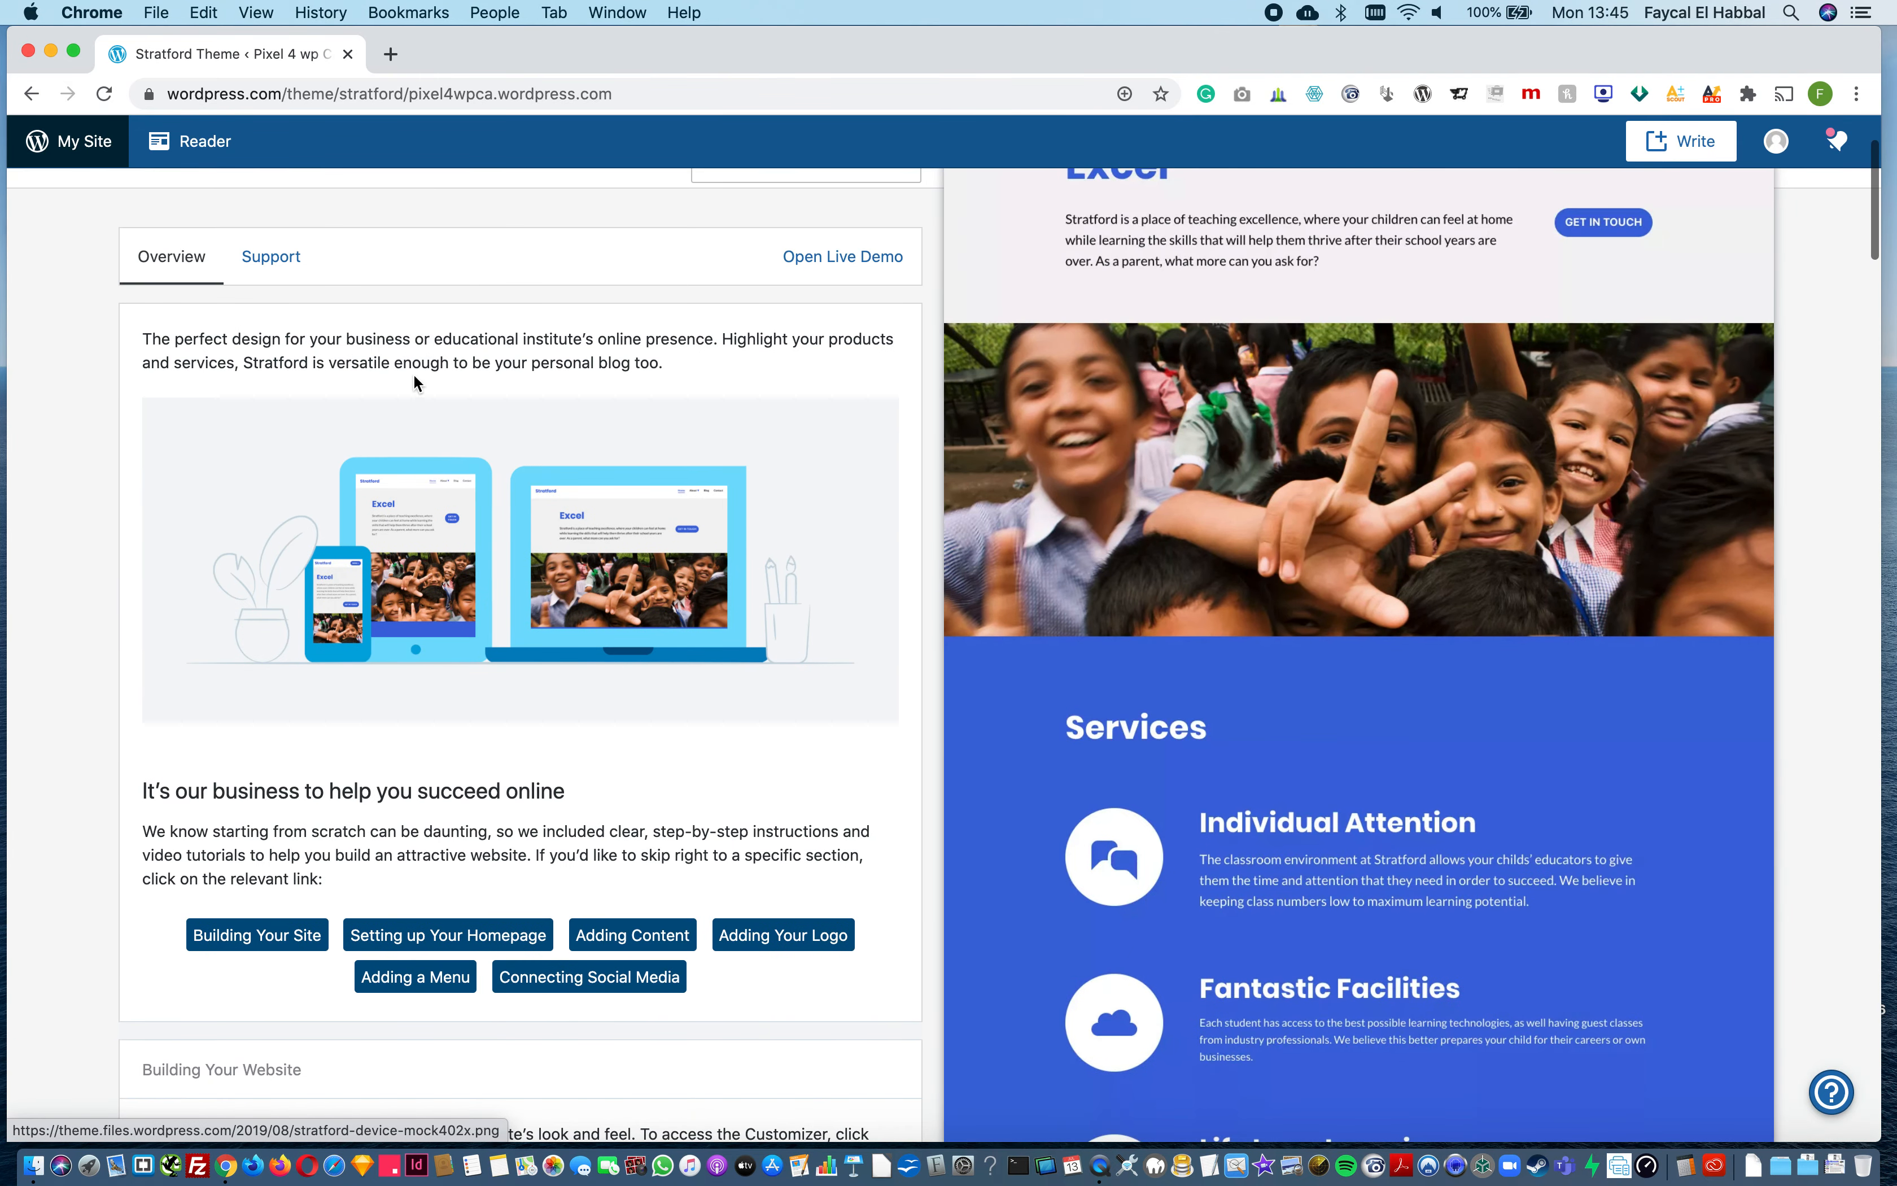
{"action": "scroll", "coordinate": [196, 452], "scroll_direction": "up", "scroll_amount": 3}
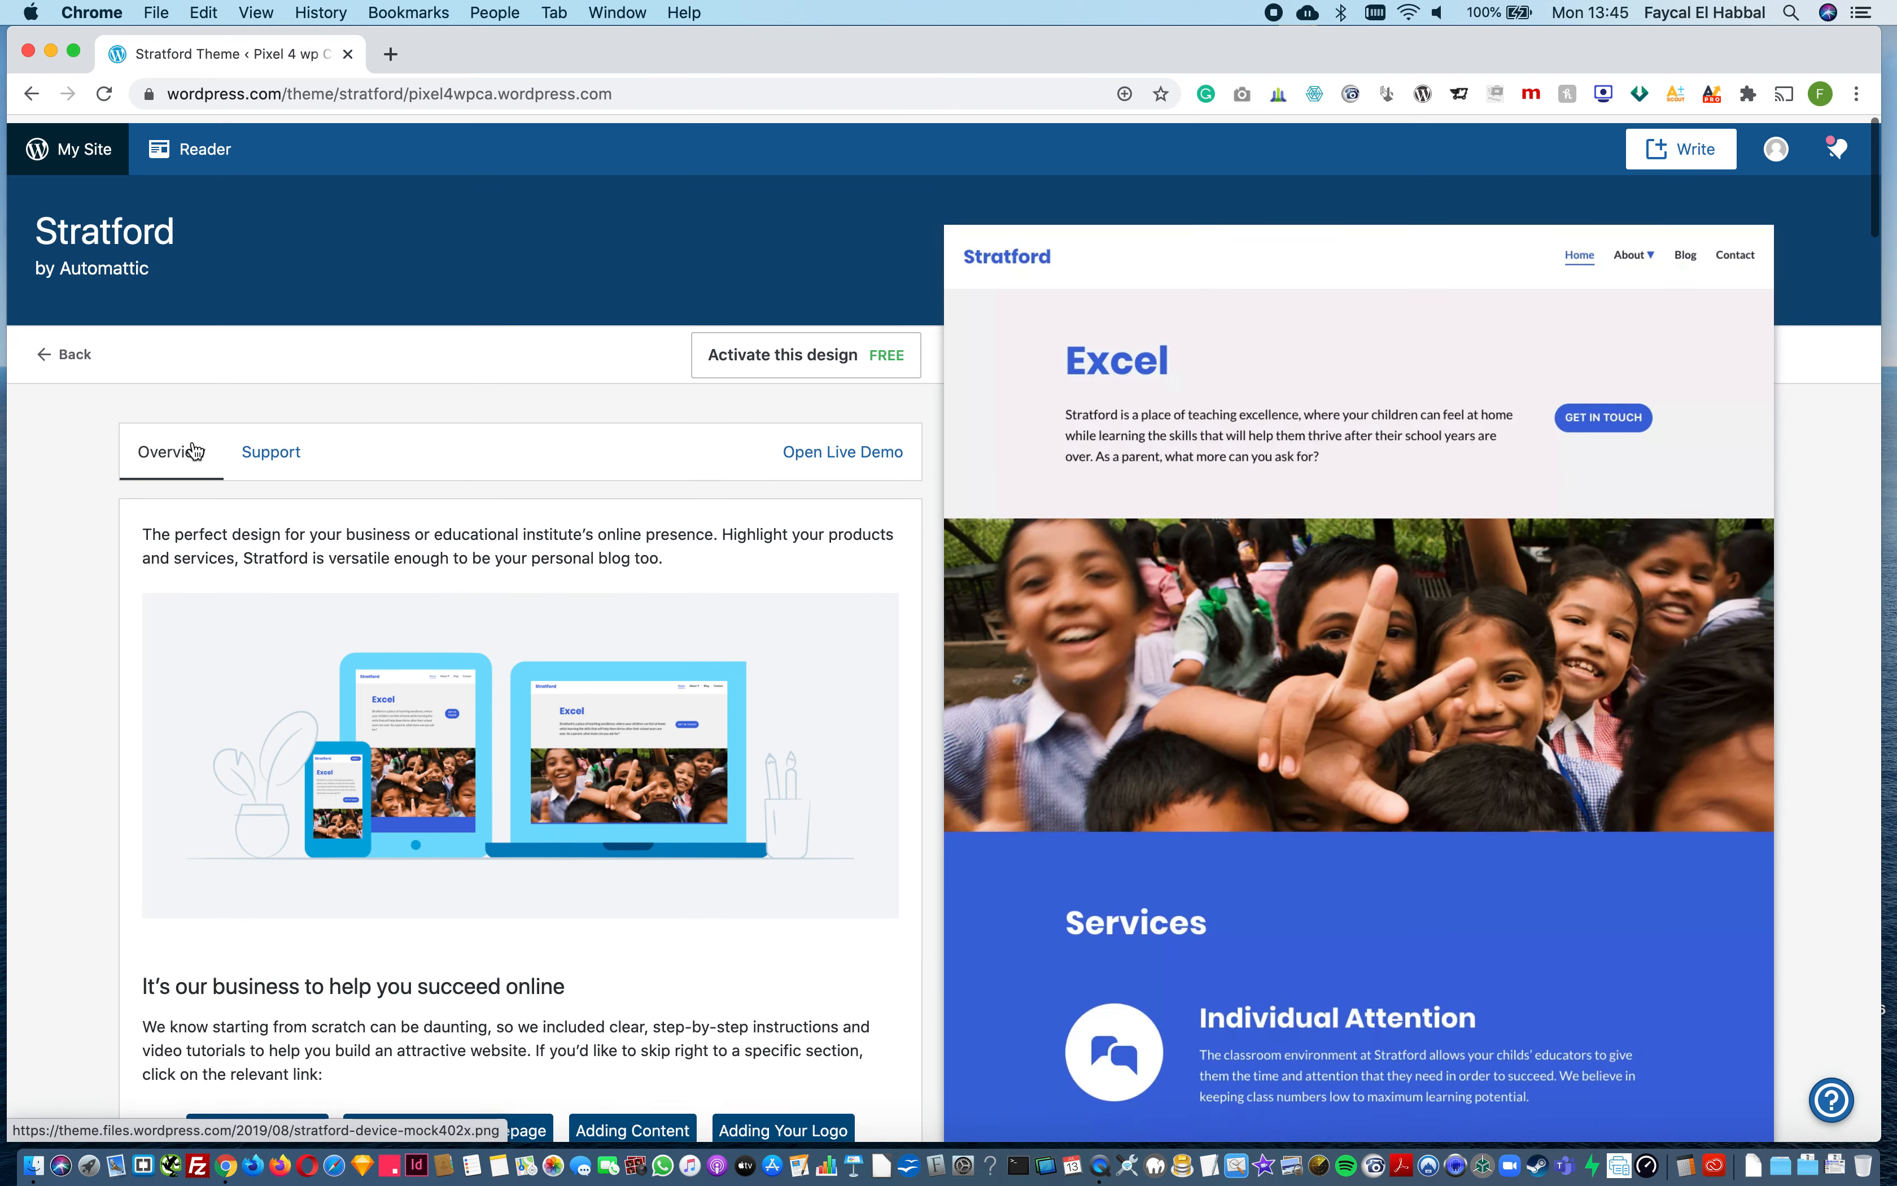
{"action": "left_click", "coordinate": [75, 347]}
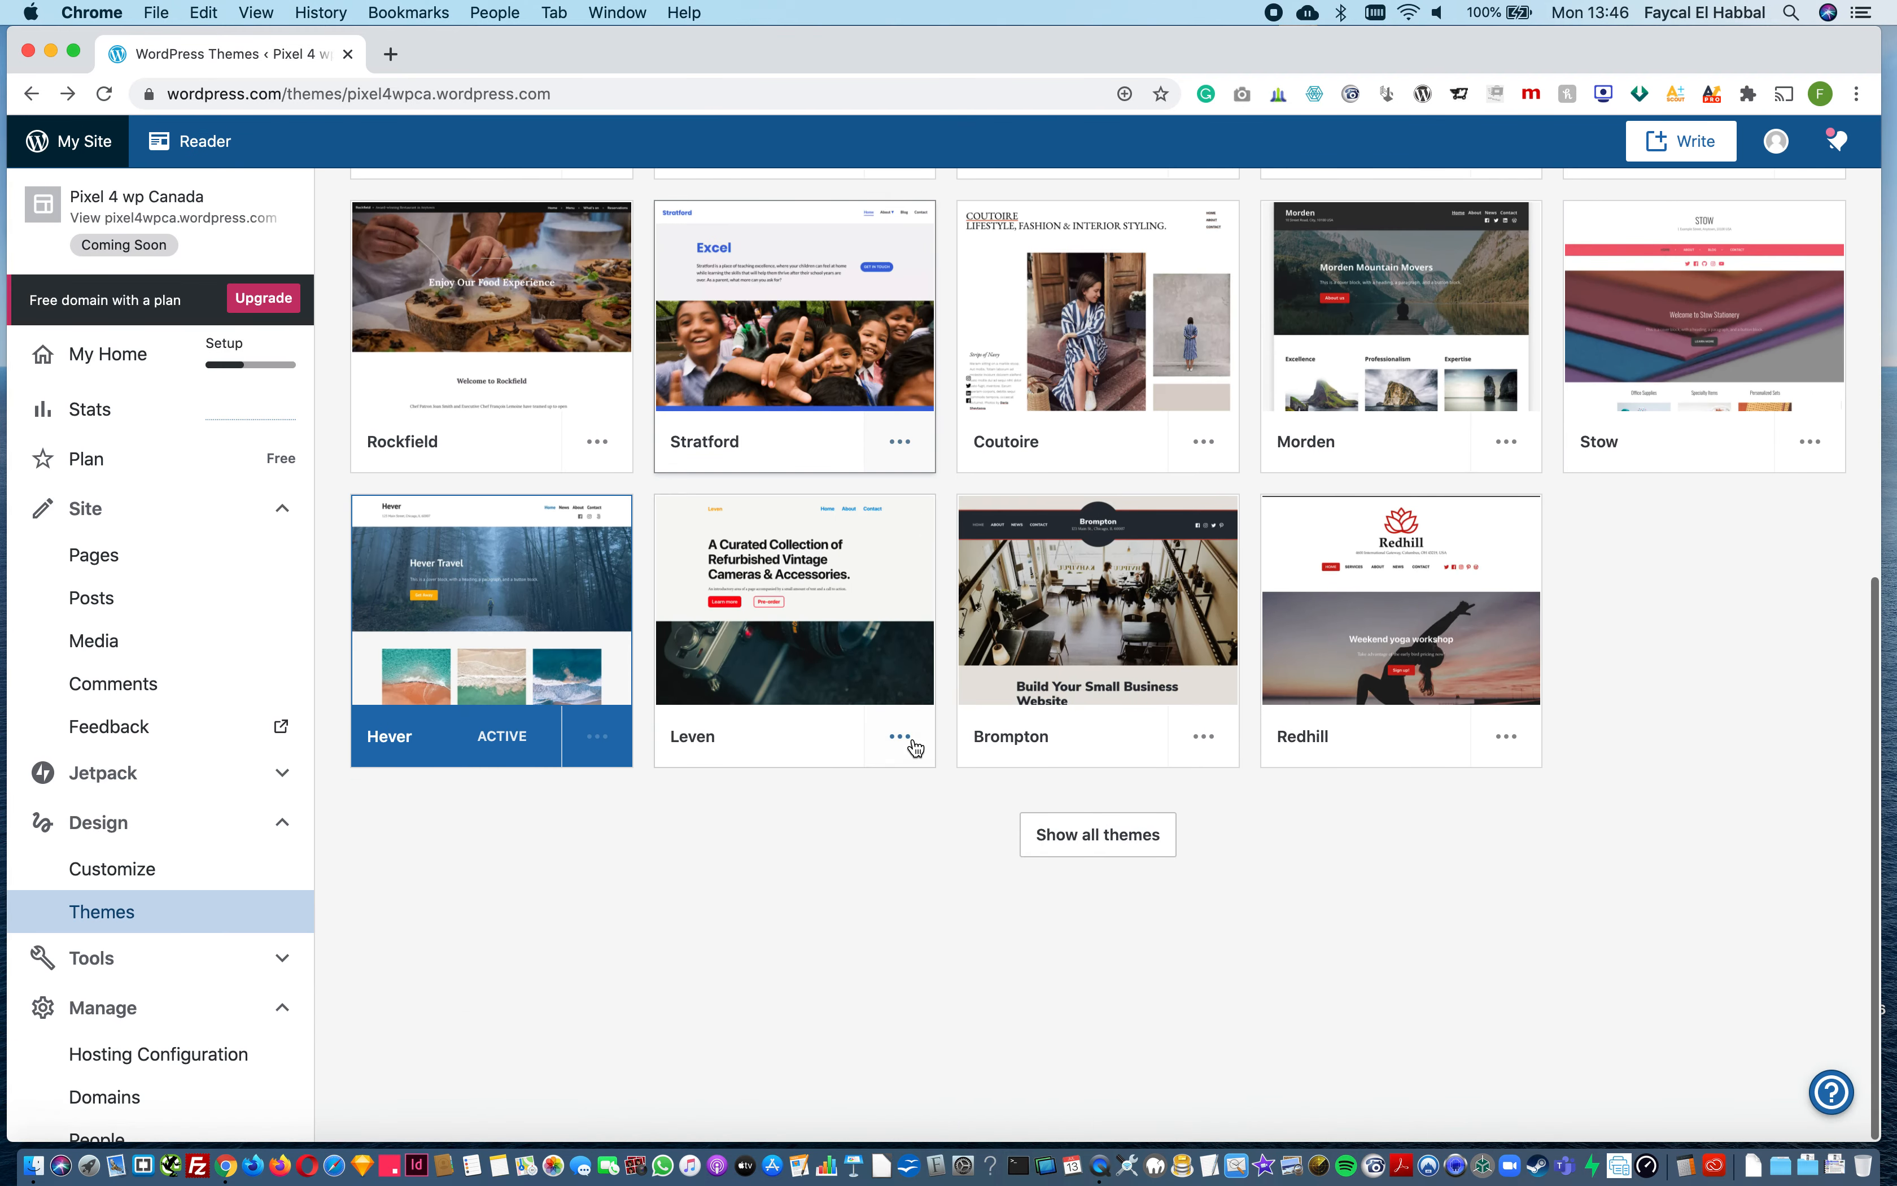
Step: Show all themes, filter them to the free ones, and look through the list
{"action": "left_click", "coordinate": [1094, 837]}
{"action": "scroll", "coordinate": [1094, 843], "scroll_direction": "down", "scroll_amount": 8}
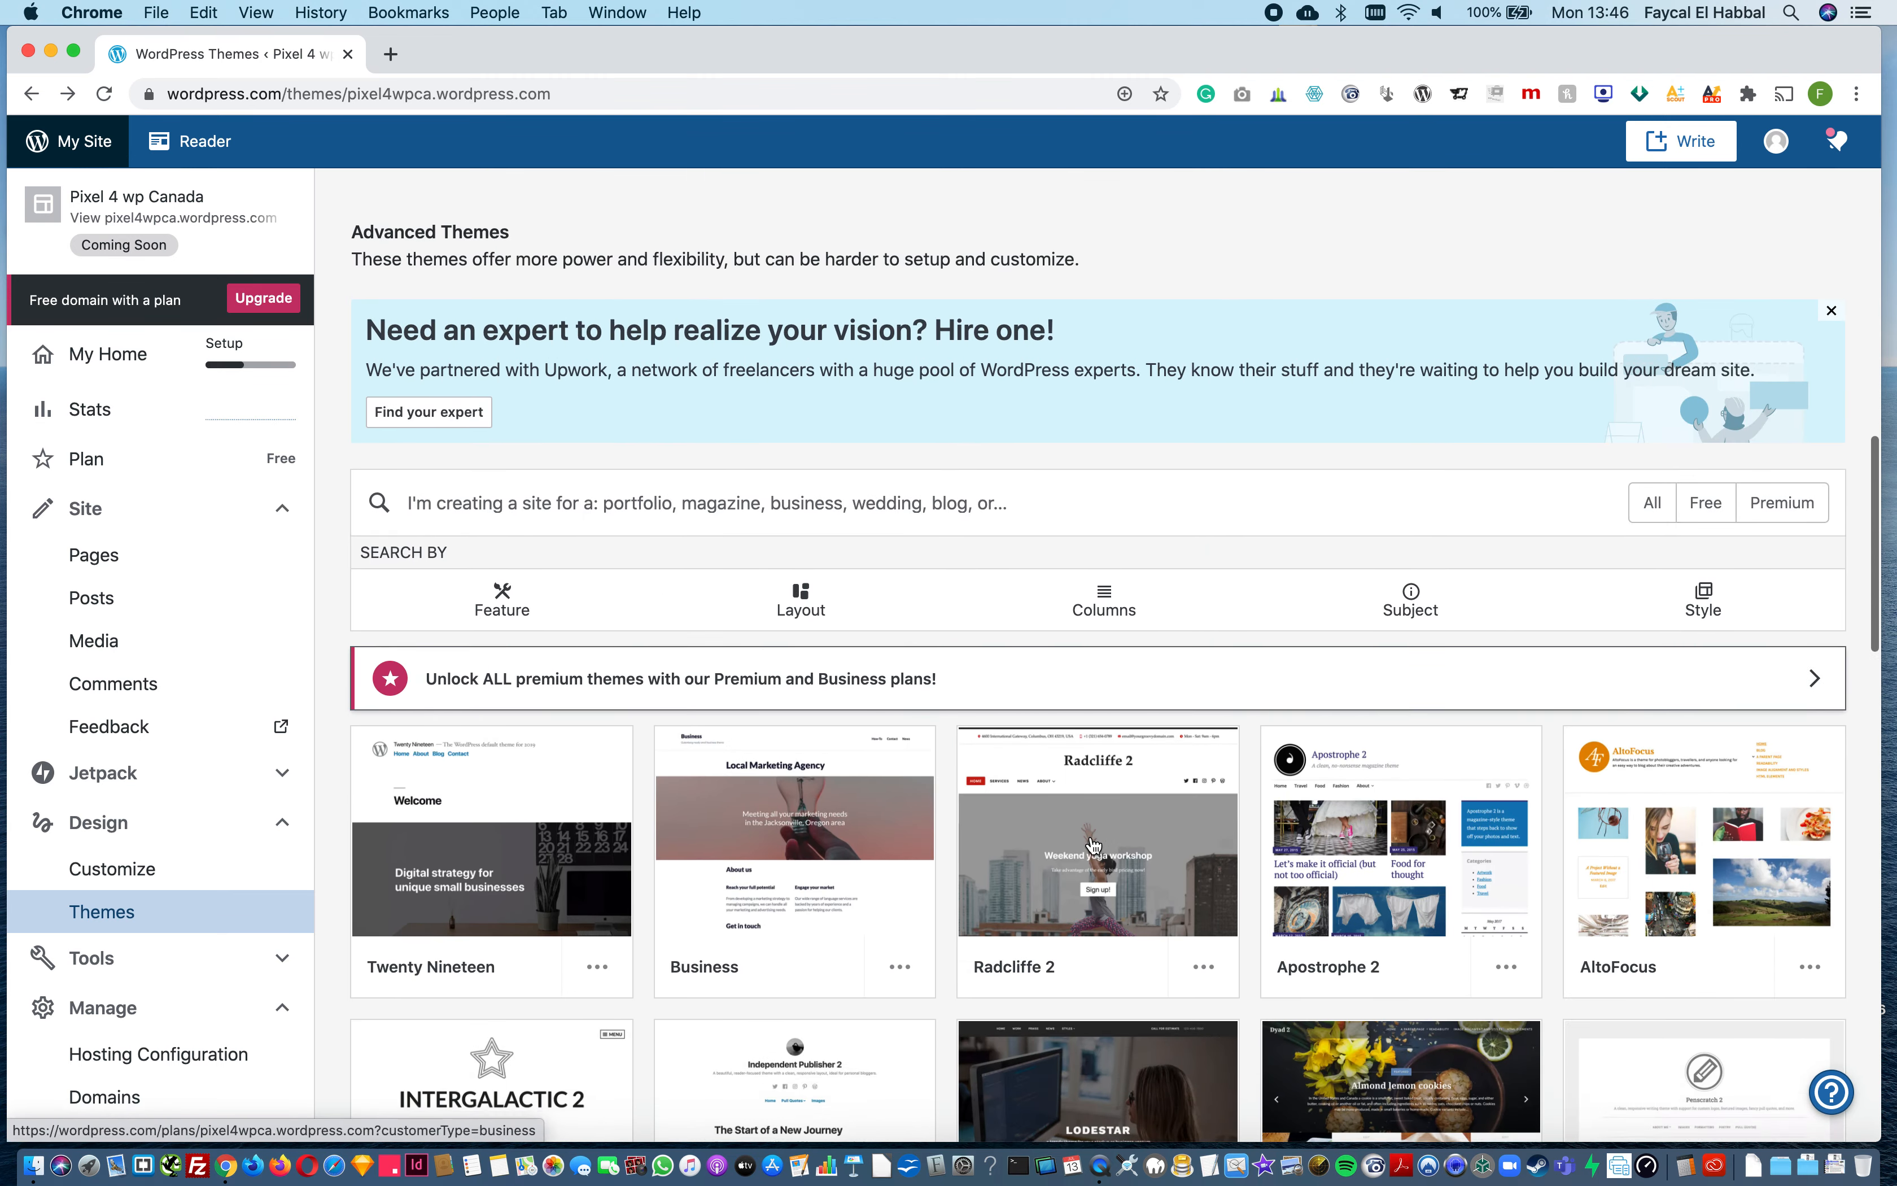
{"action": "scroll", "coordinate": [1092, 839], "scroll_direction": "down", "scroll_amount": 3}
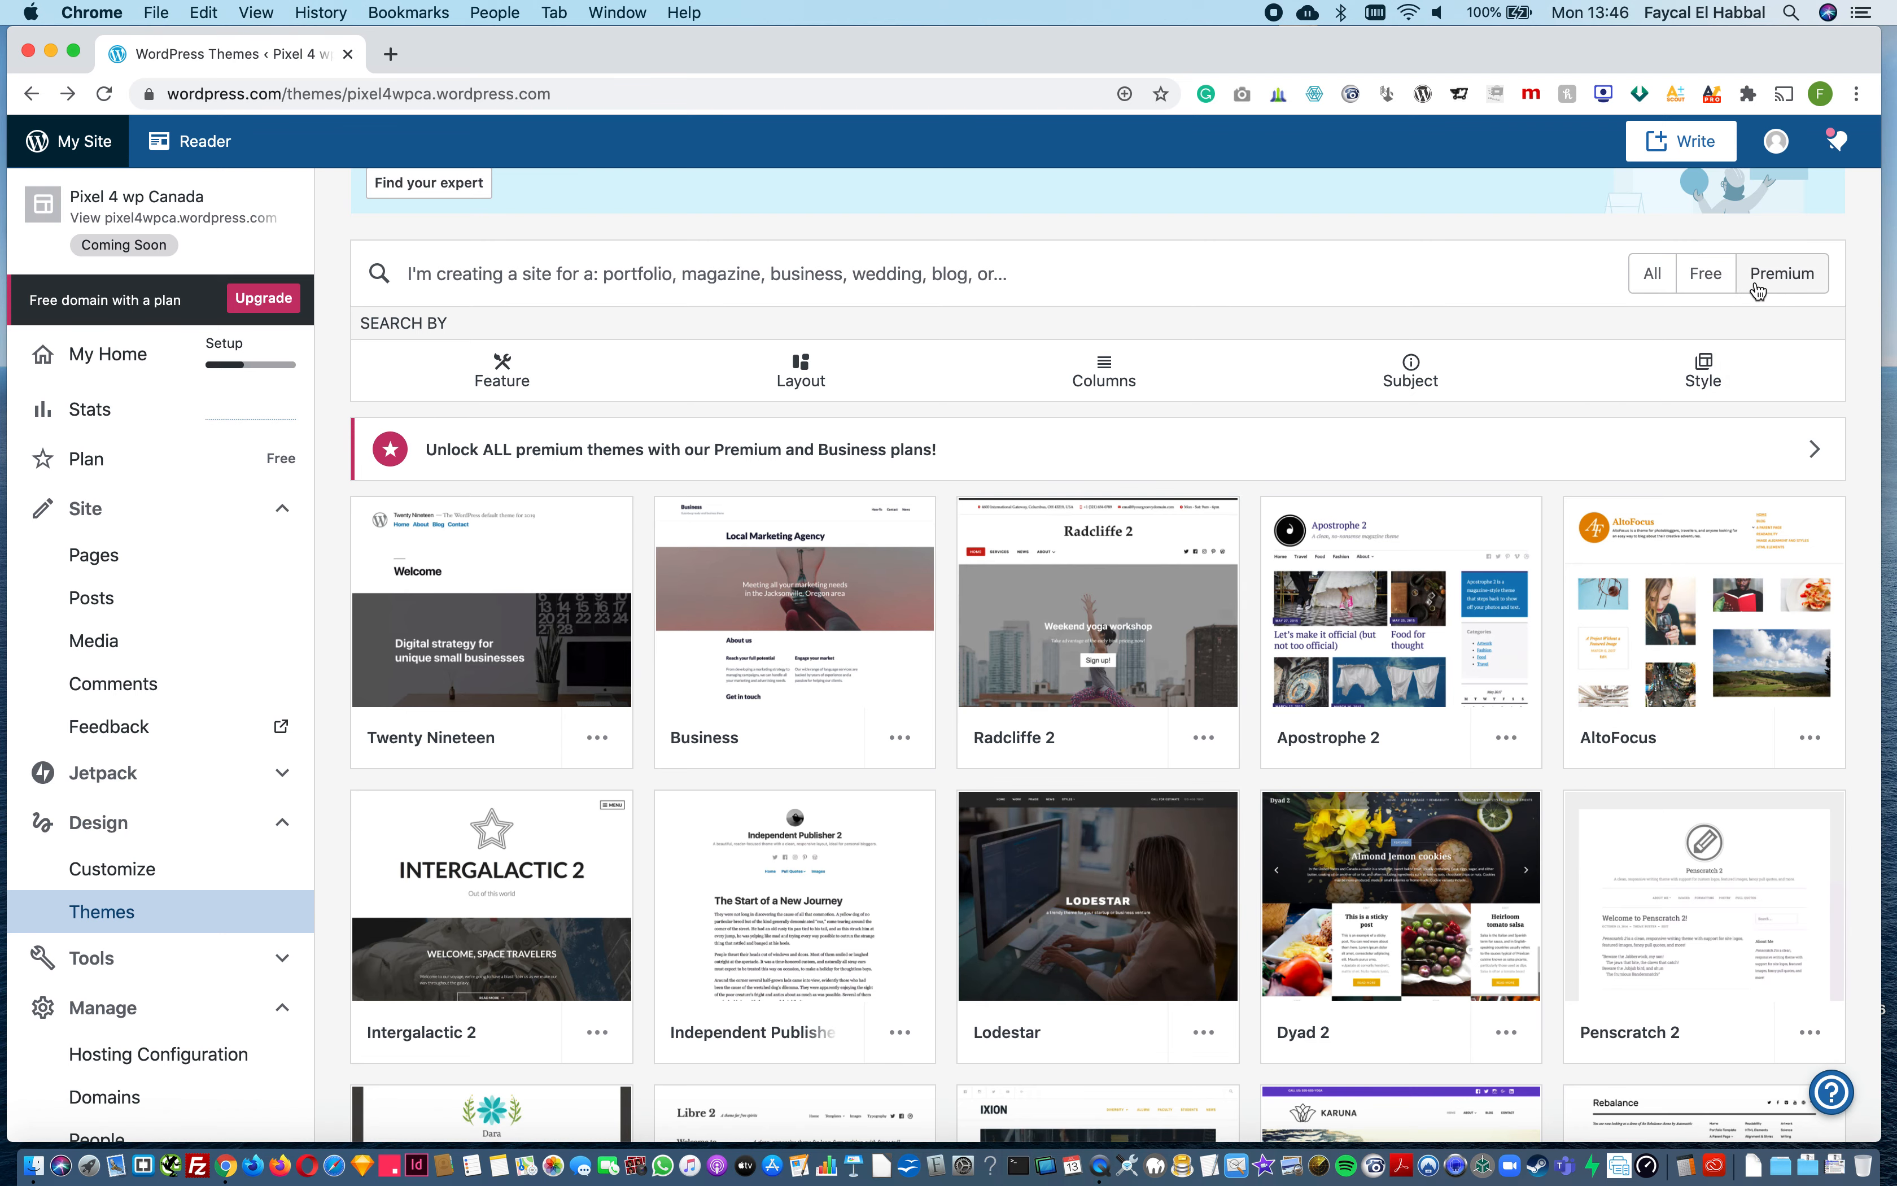
{"action": "left_click", "coordinate": [1715, 278]}
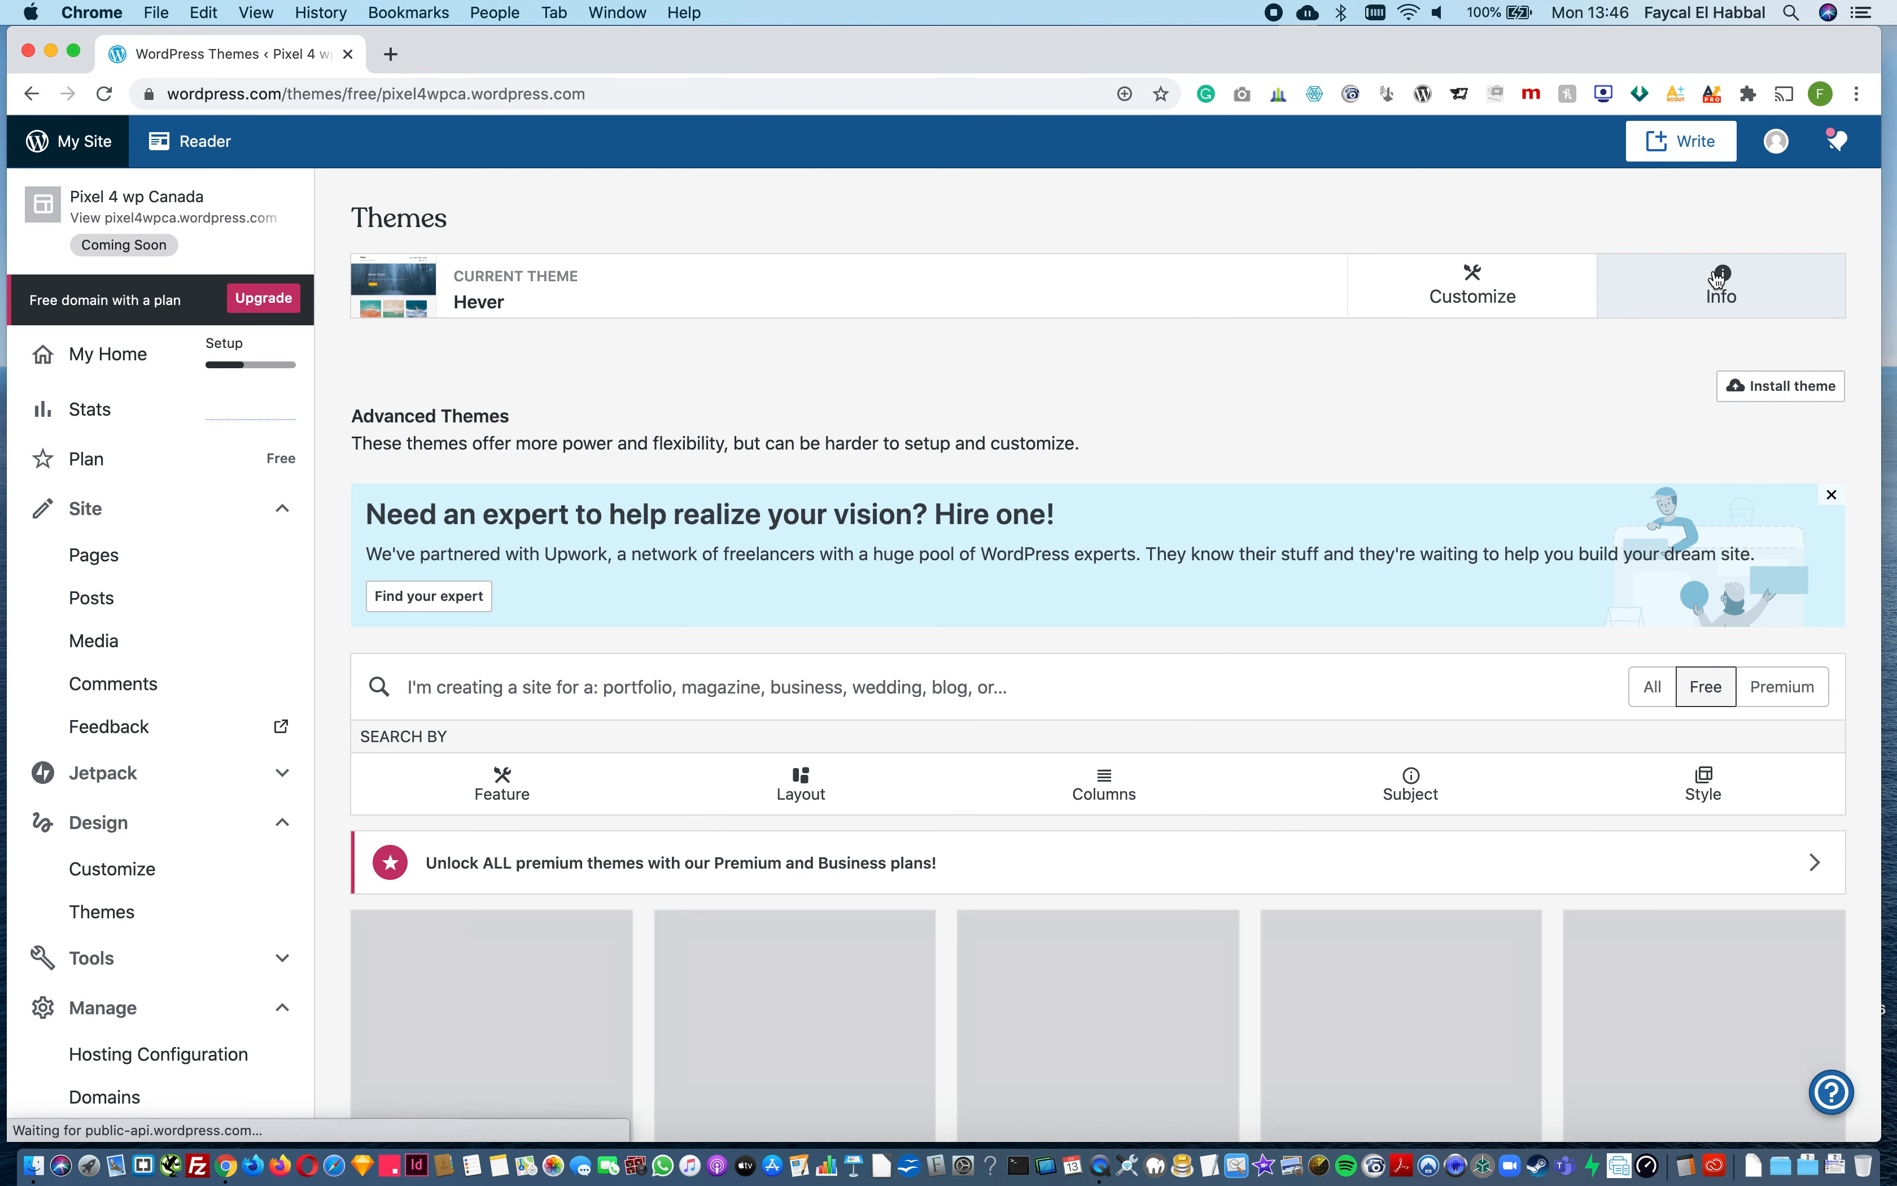
{"action": "scroll", "coordinate": [1096, 785], "scroll_direction": "down", "scroll_amount": 4}
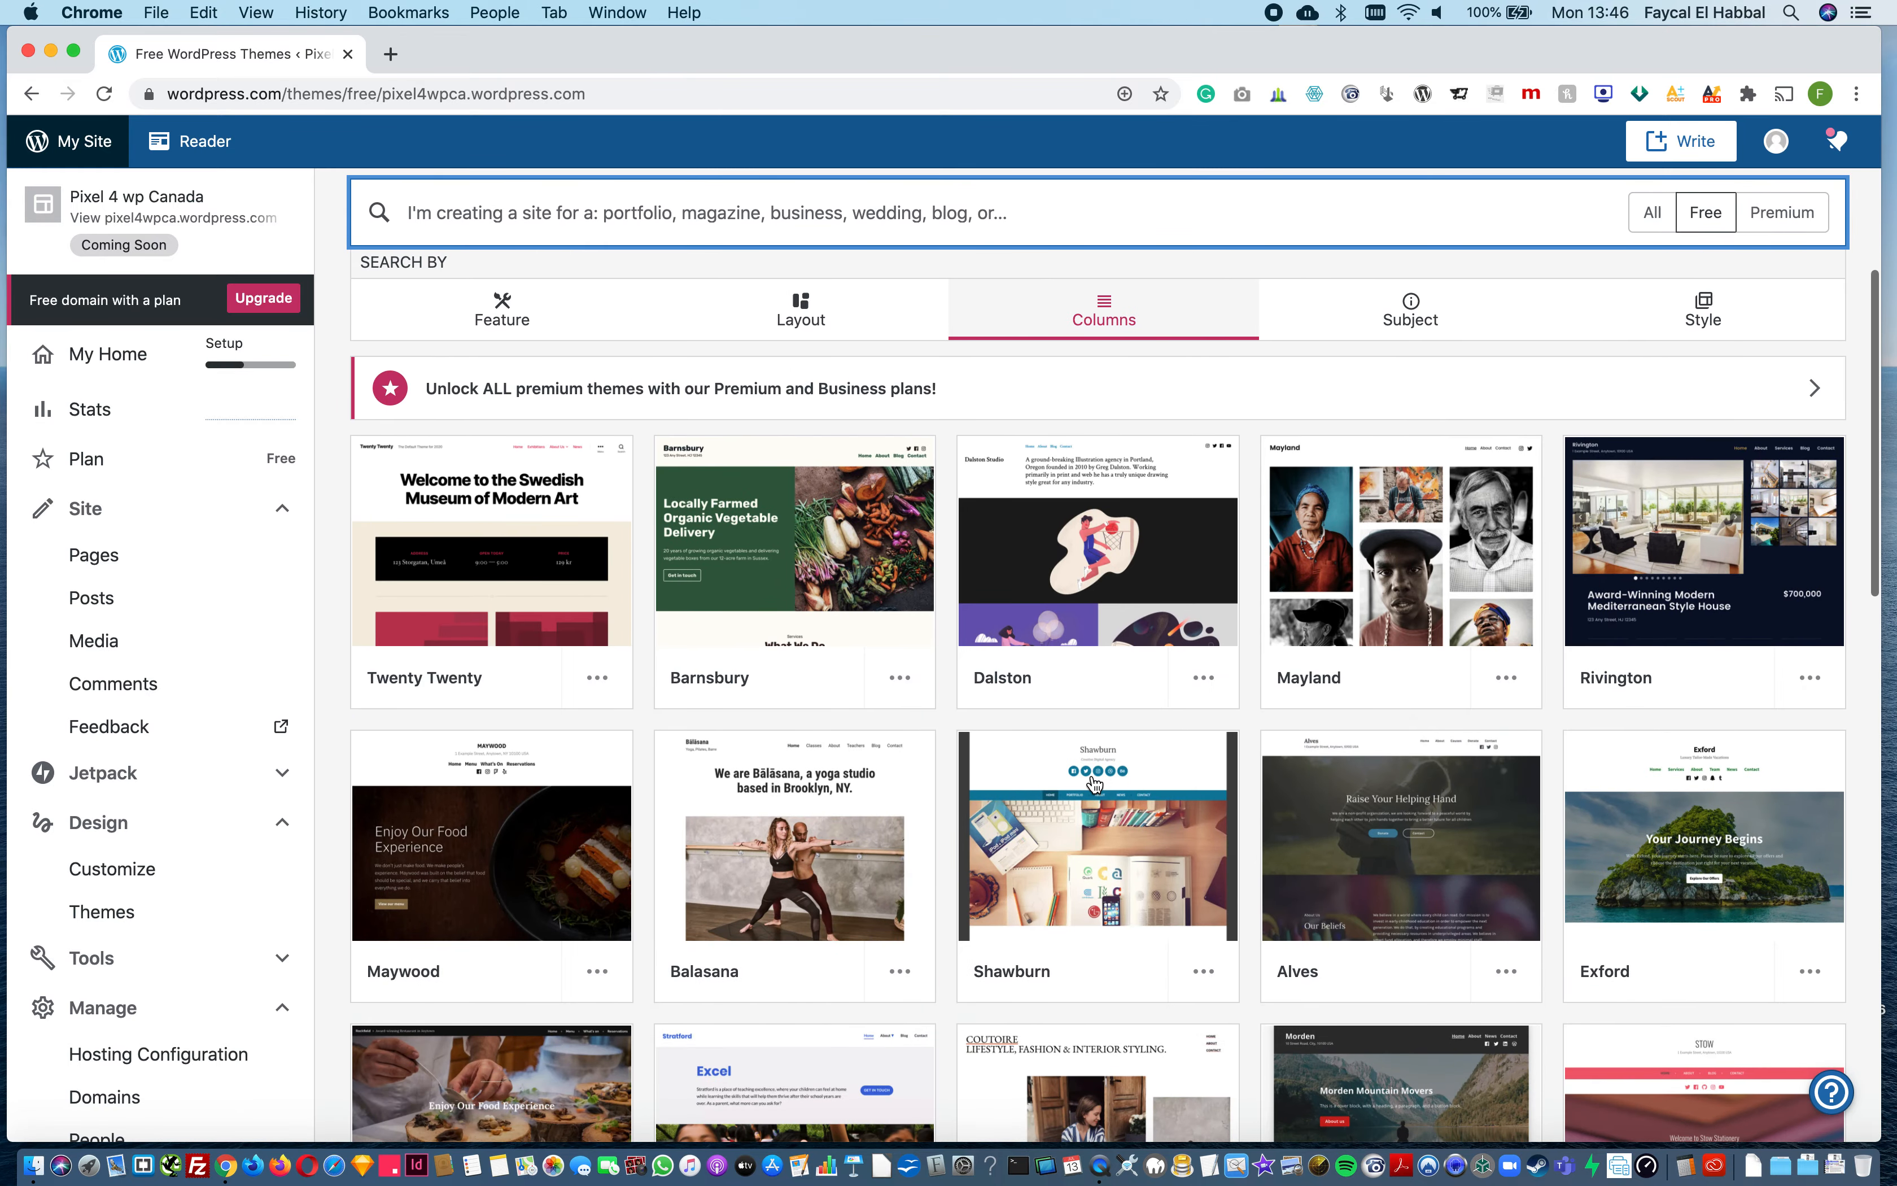
{"action": "scroll", "coordinate": [983, 676], "scroll_direction": "up", "scroll_amount": 6}
{"action": "scroll", "coordinate": [983, 672], "scroll_direction": "down", "scroll_amount": 7}
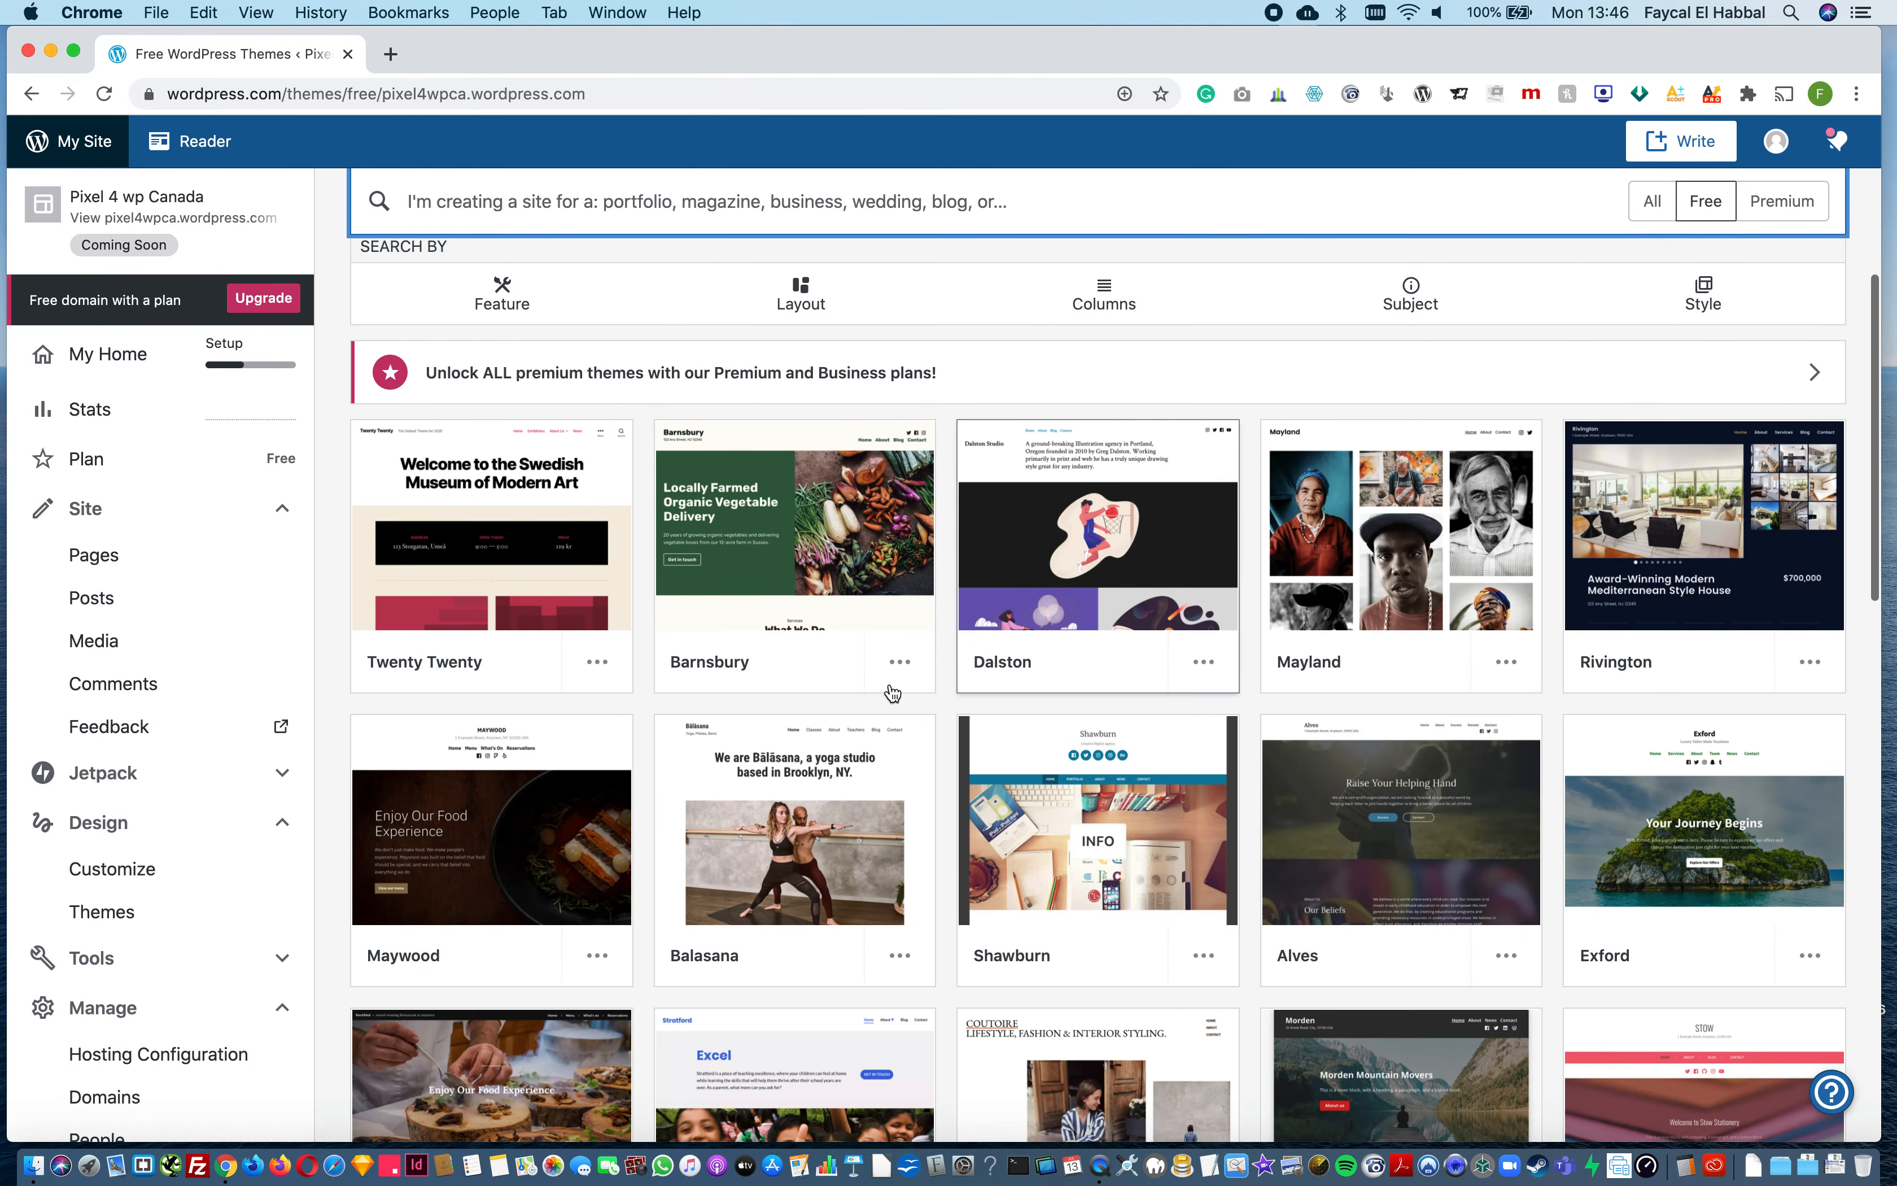
{"action": "scroll", "coordinate": [862, 627], "scroll_direction": "up", "scroll_amount": 4}
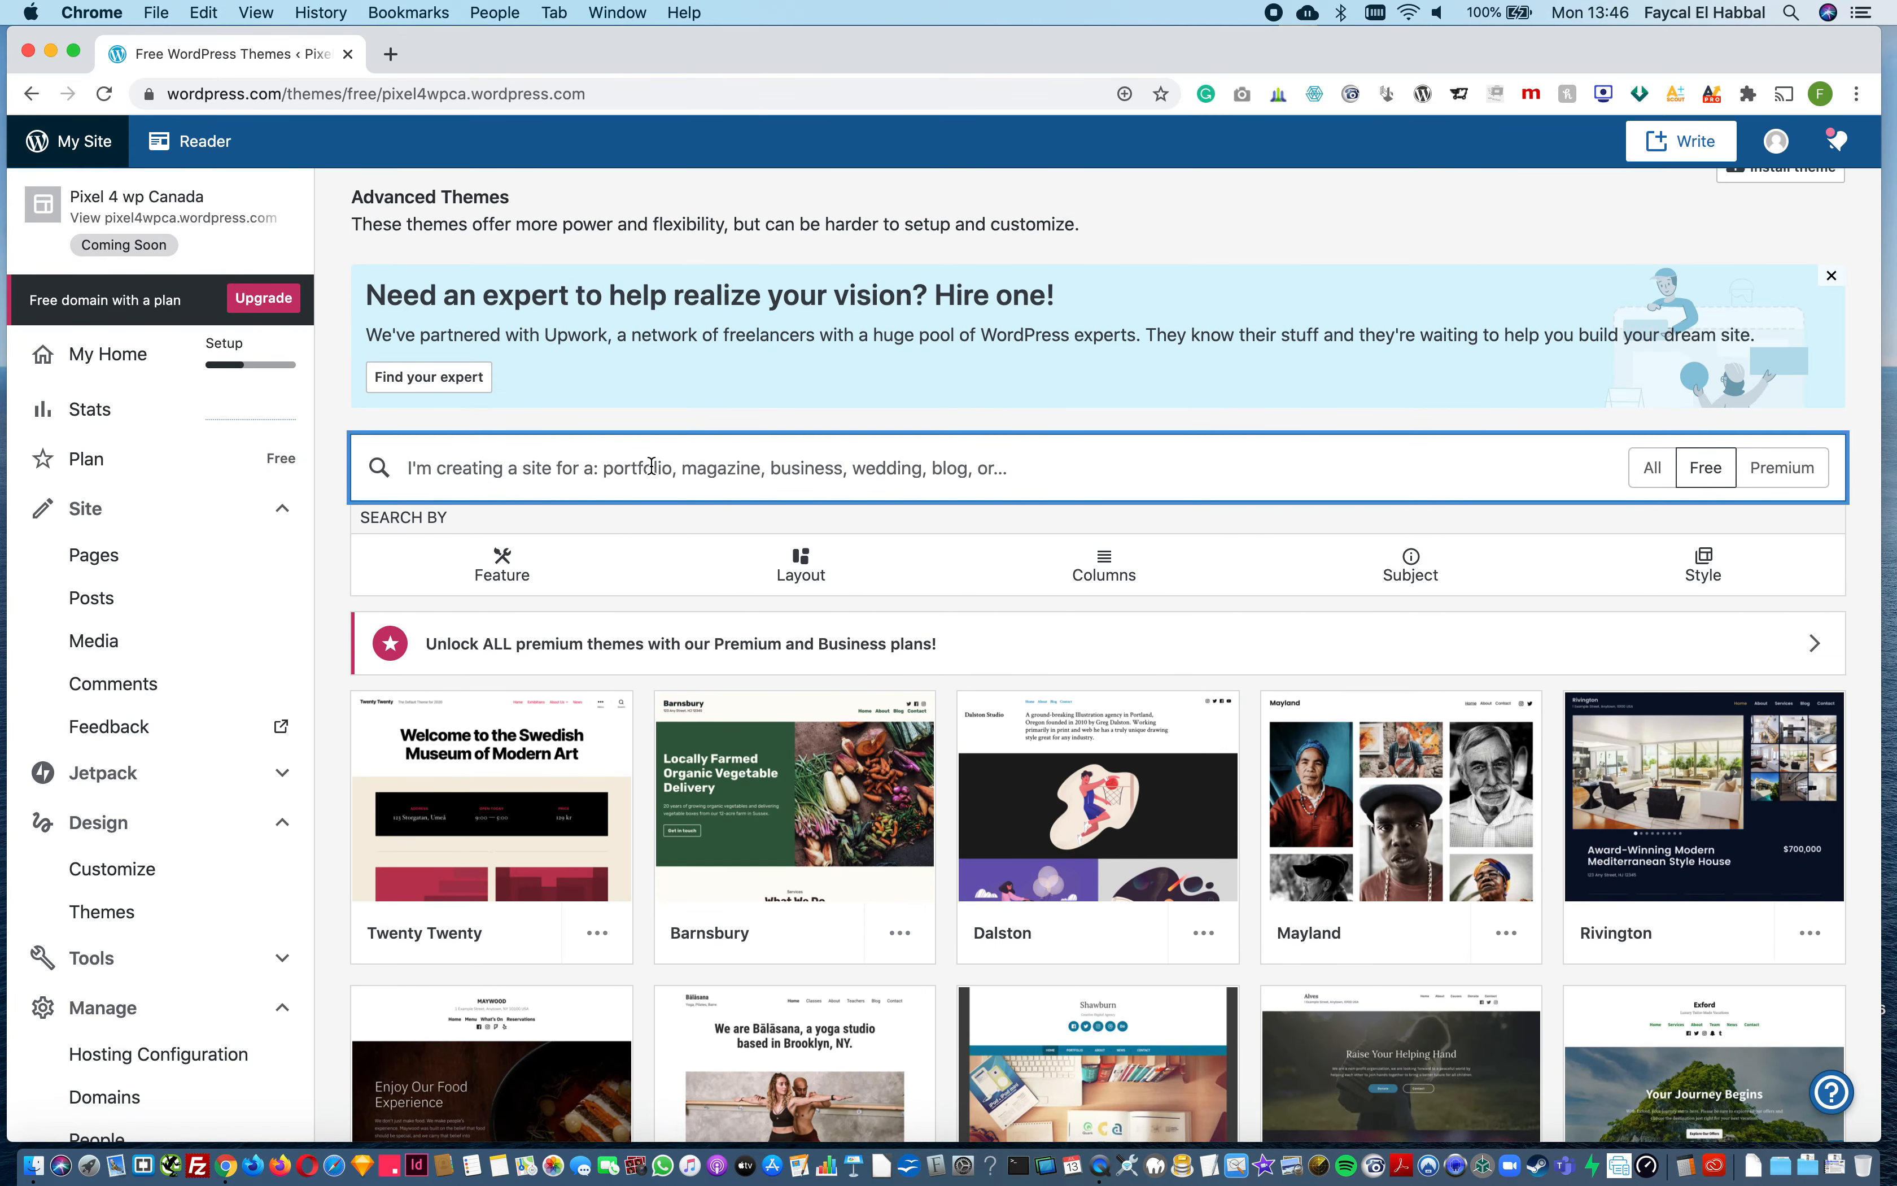
Step: Search the free themes for "business" and browse the matching designs
{"action": "type", "text": "business"}
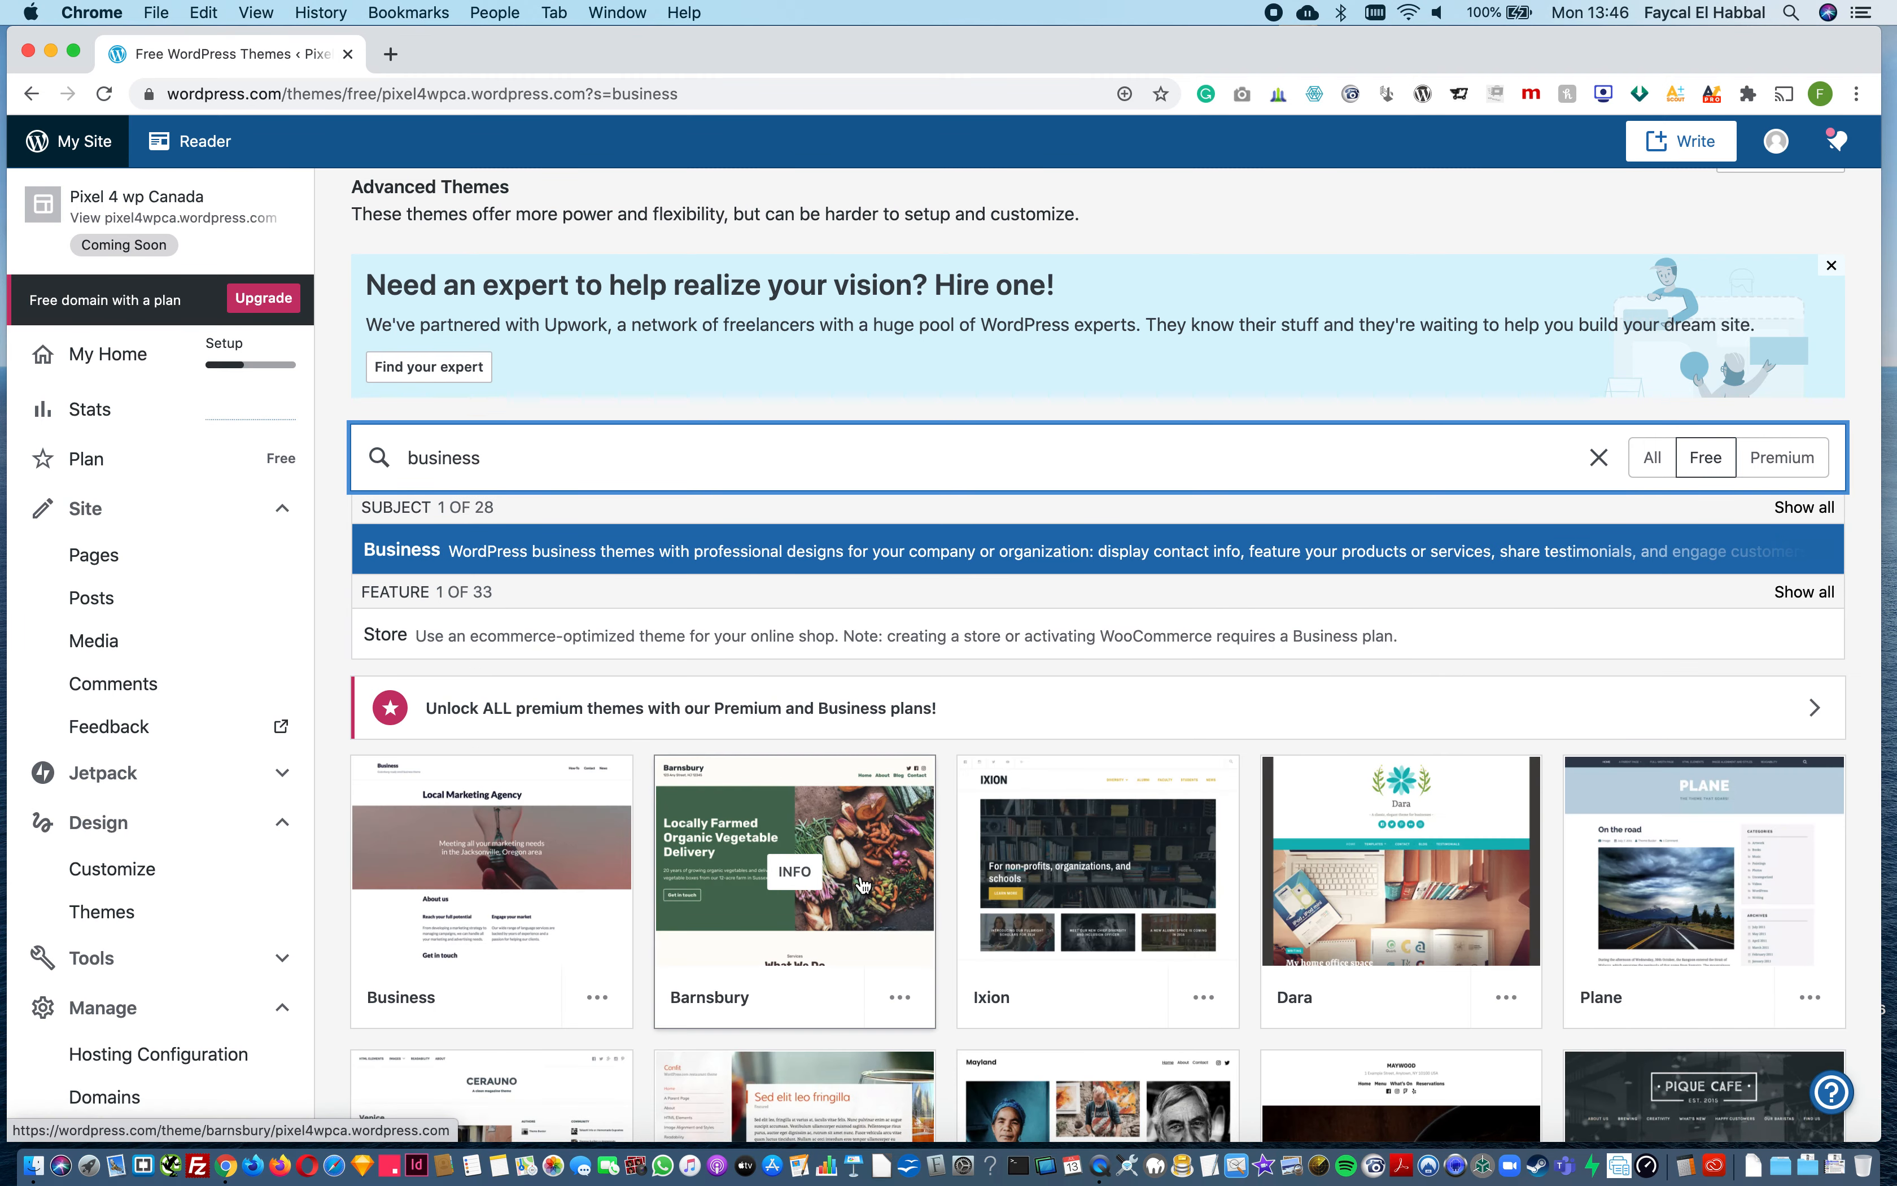
{"action": "scroll", "coordinate": [863, 885], "scroll_direction": "down", "scroll_amount": 5}
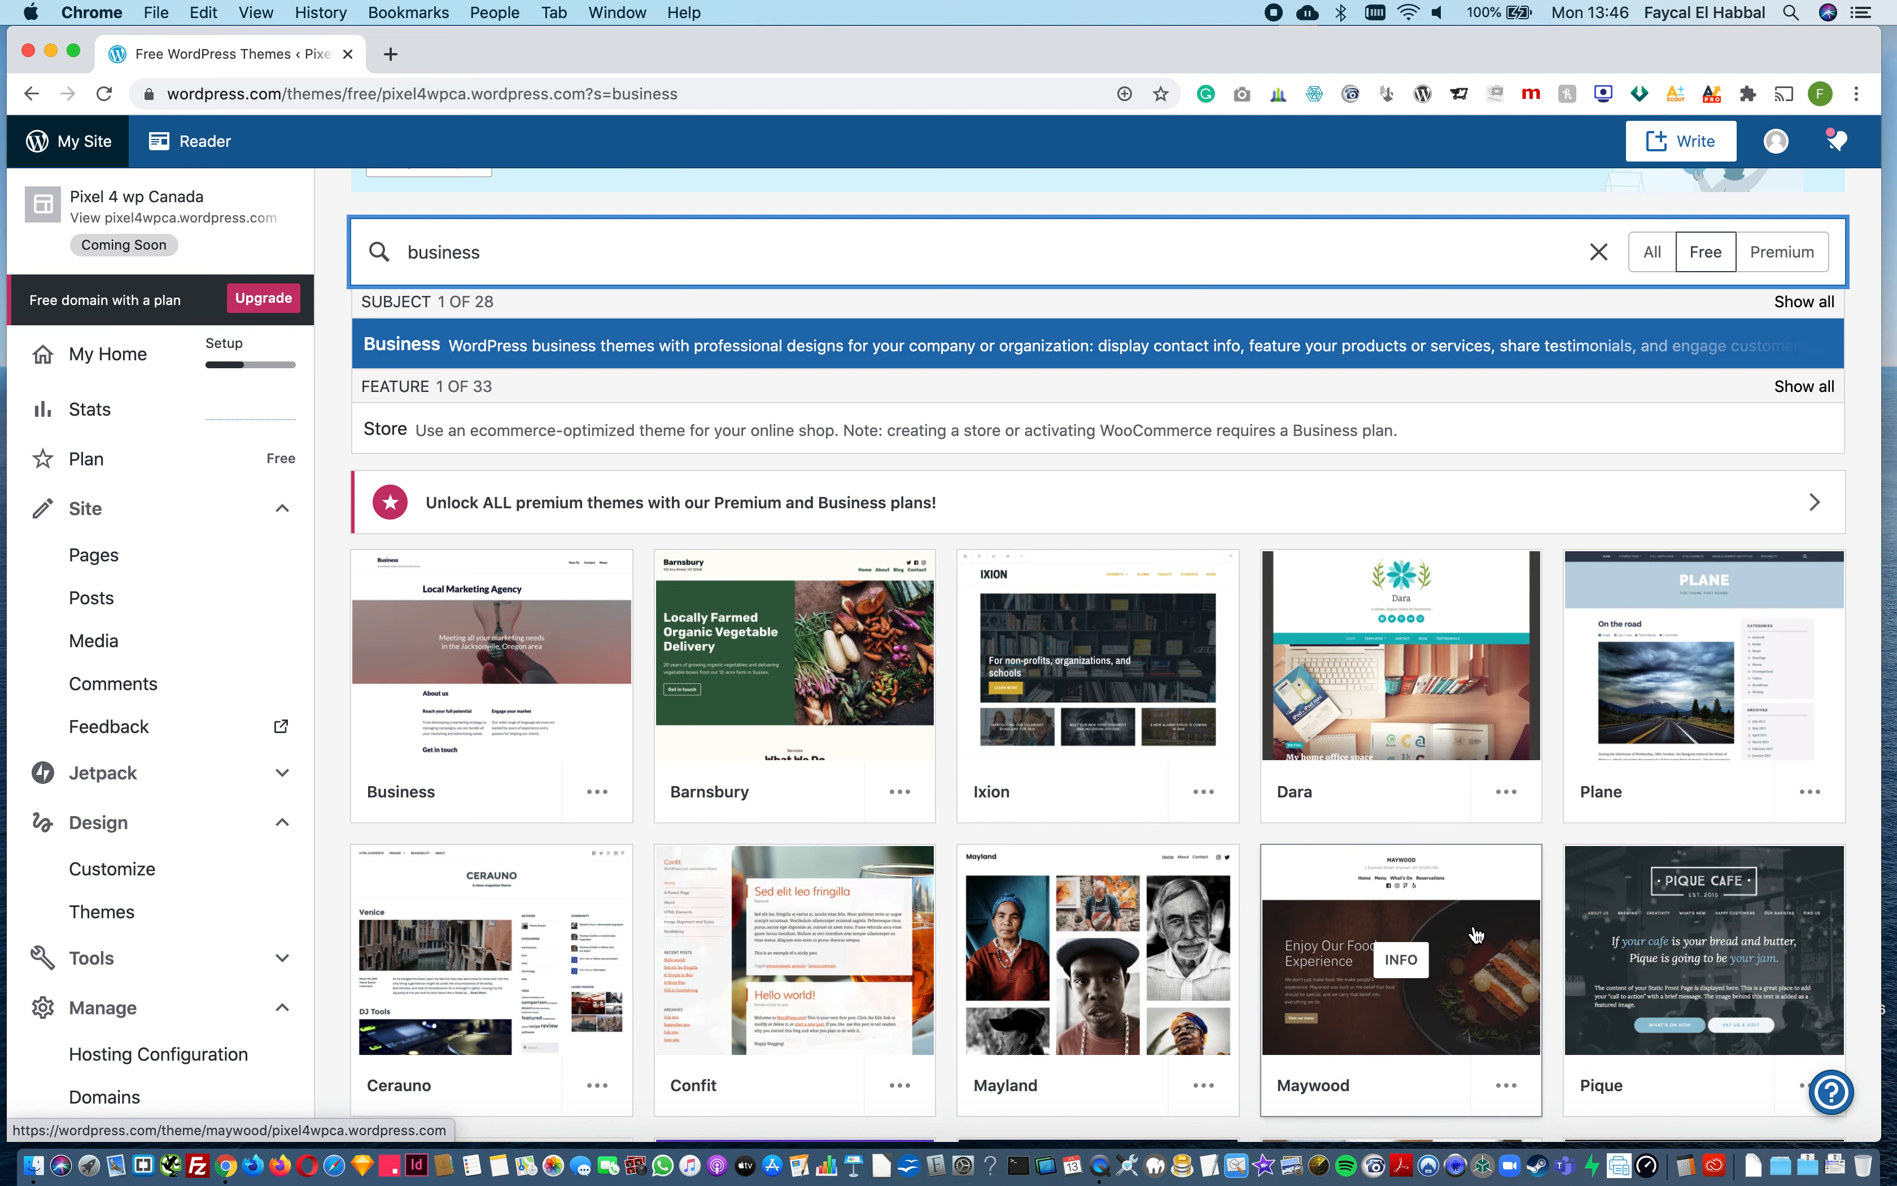
{"action": "mouse_move", "coordinate": [1475, 933]}
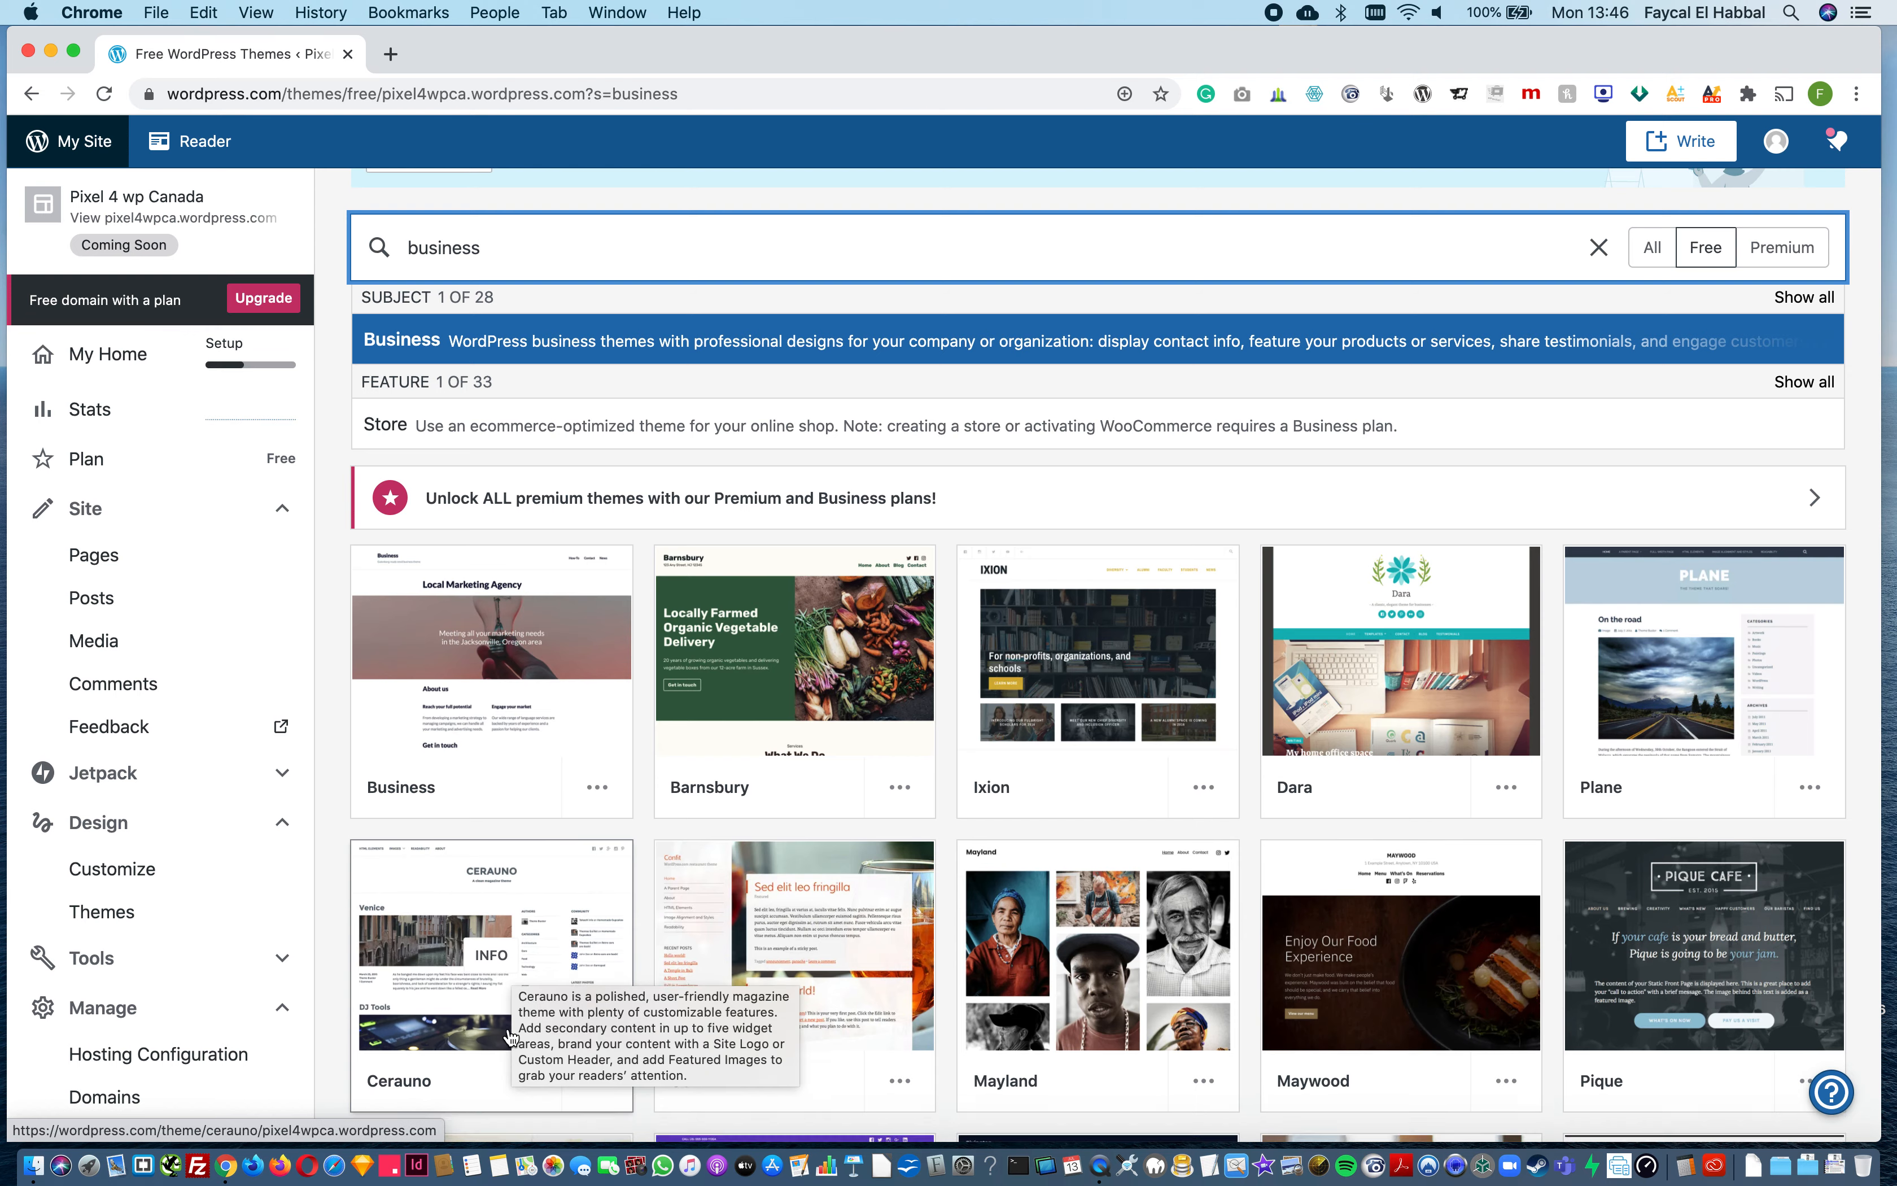
{"action": "scroll", "coordinate": [627, 964], "scroll_direction": "down", "scroll_amount": 6}
{"action": "scroll", "coordinate": [1147, 1031], "scroll_direction": "down", "scroll_amount": 9}
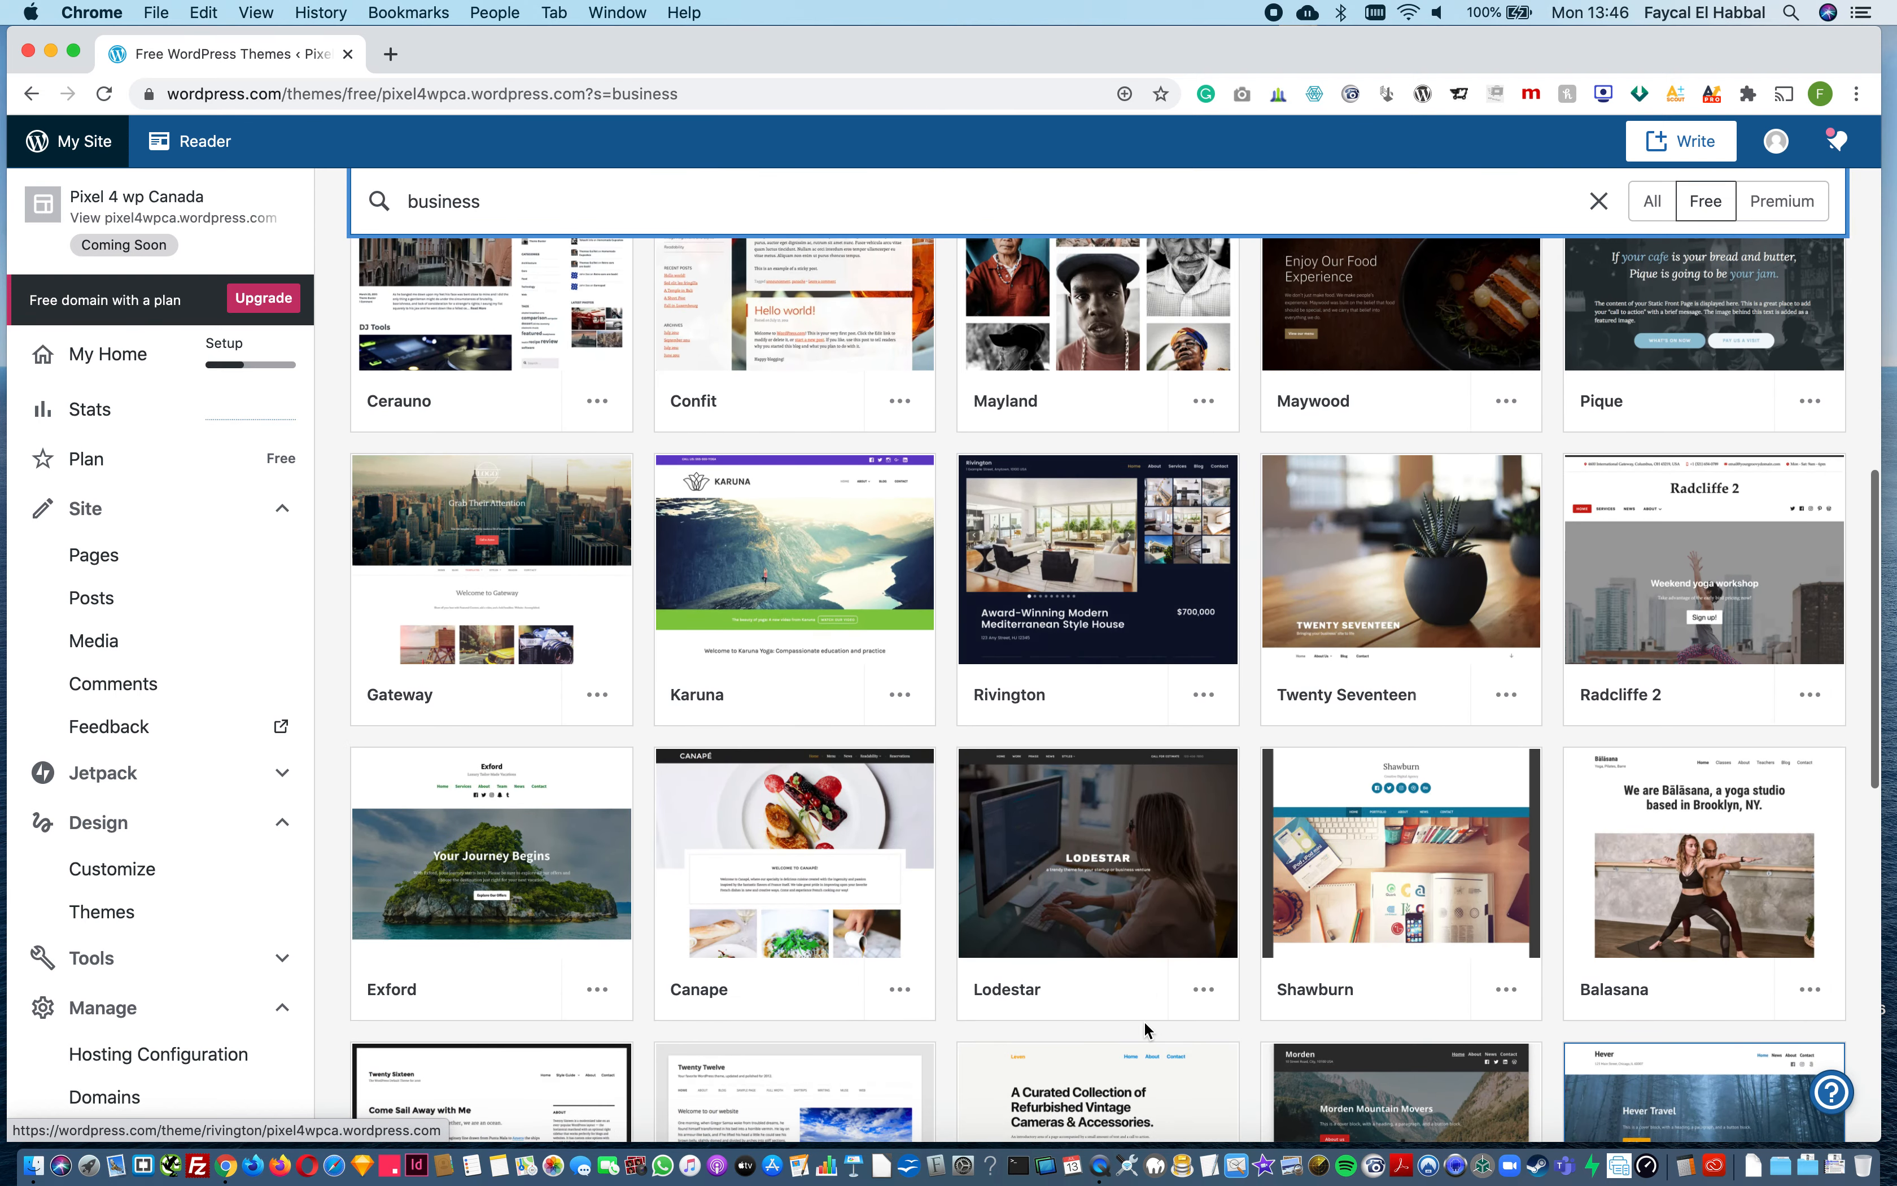
{"action": "scroll", "coordinate": [1145, 1020], "scroll_direction": "down", "scroll_amount": 10}
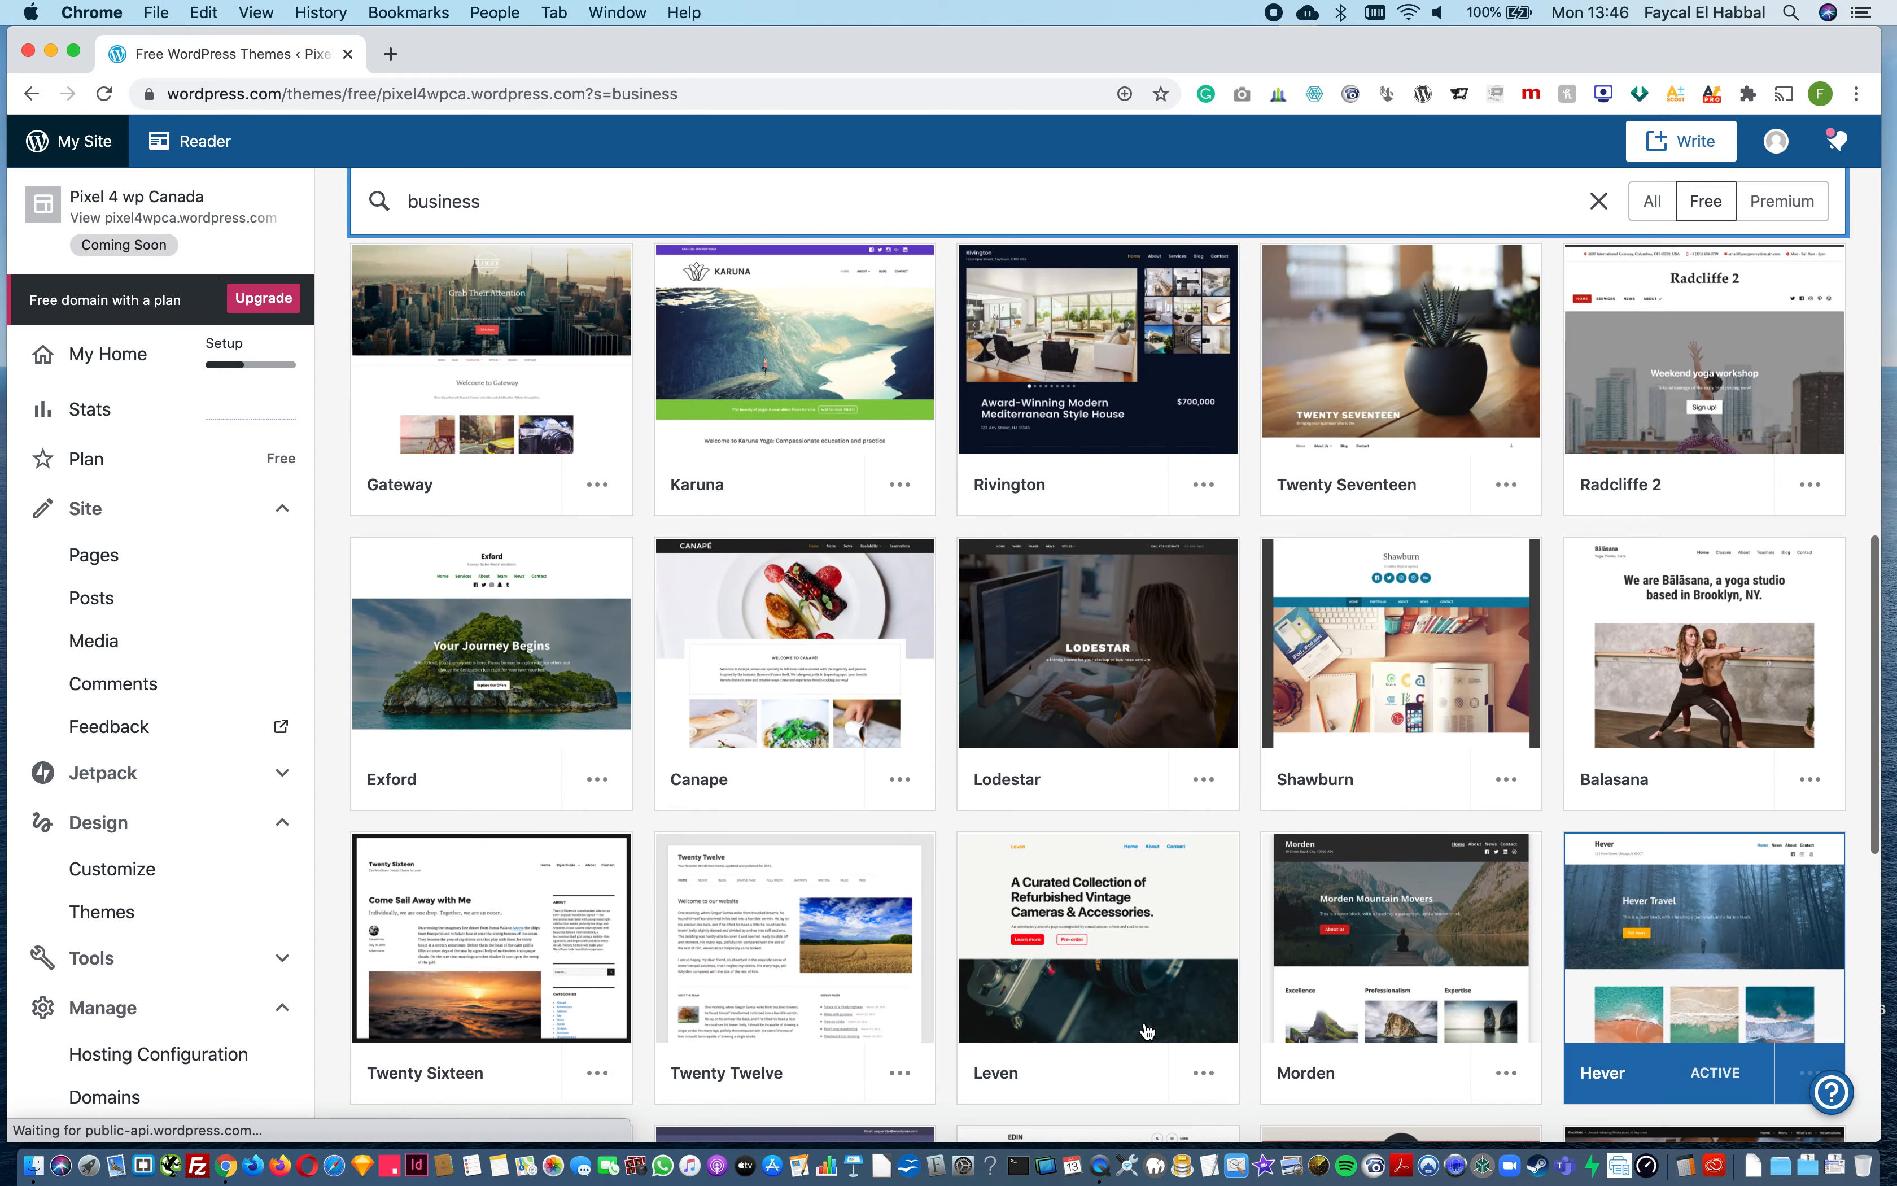
{"action": "scroll", "coordinate": [1147, 1031], "scroll_direction": "down", "scroll_amount": 9}
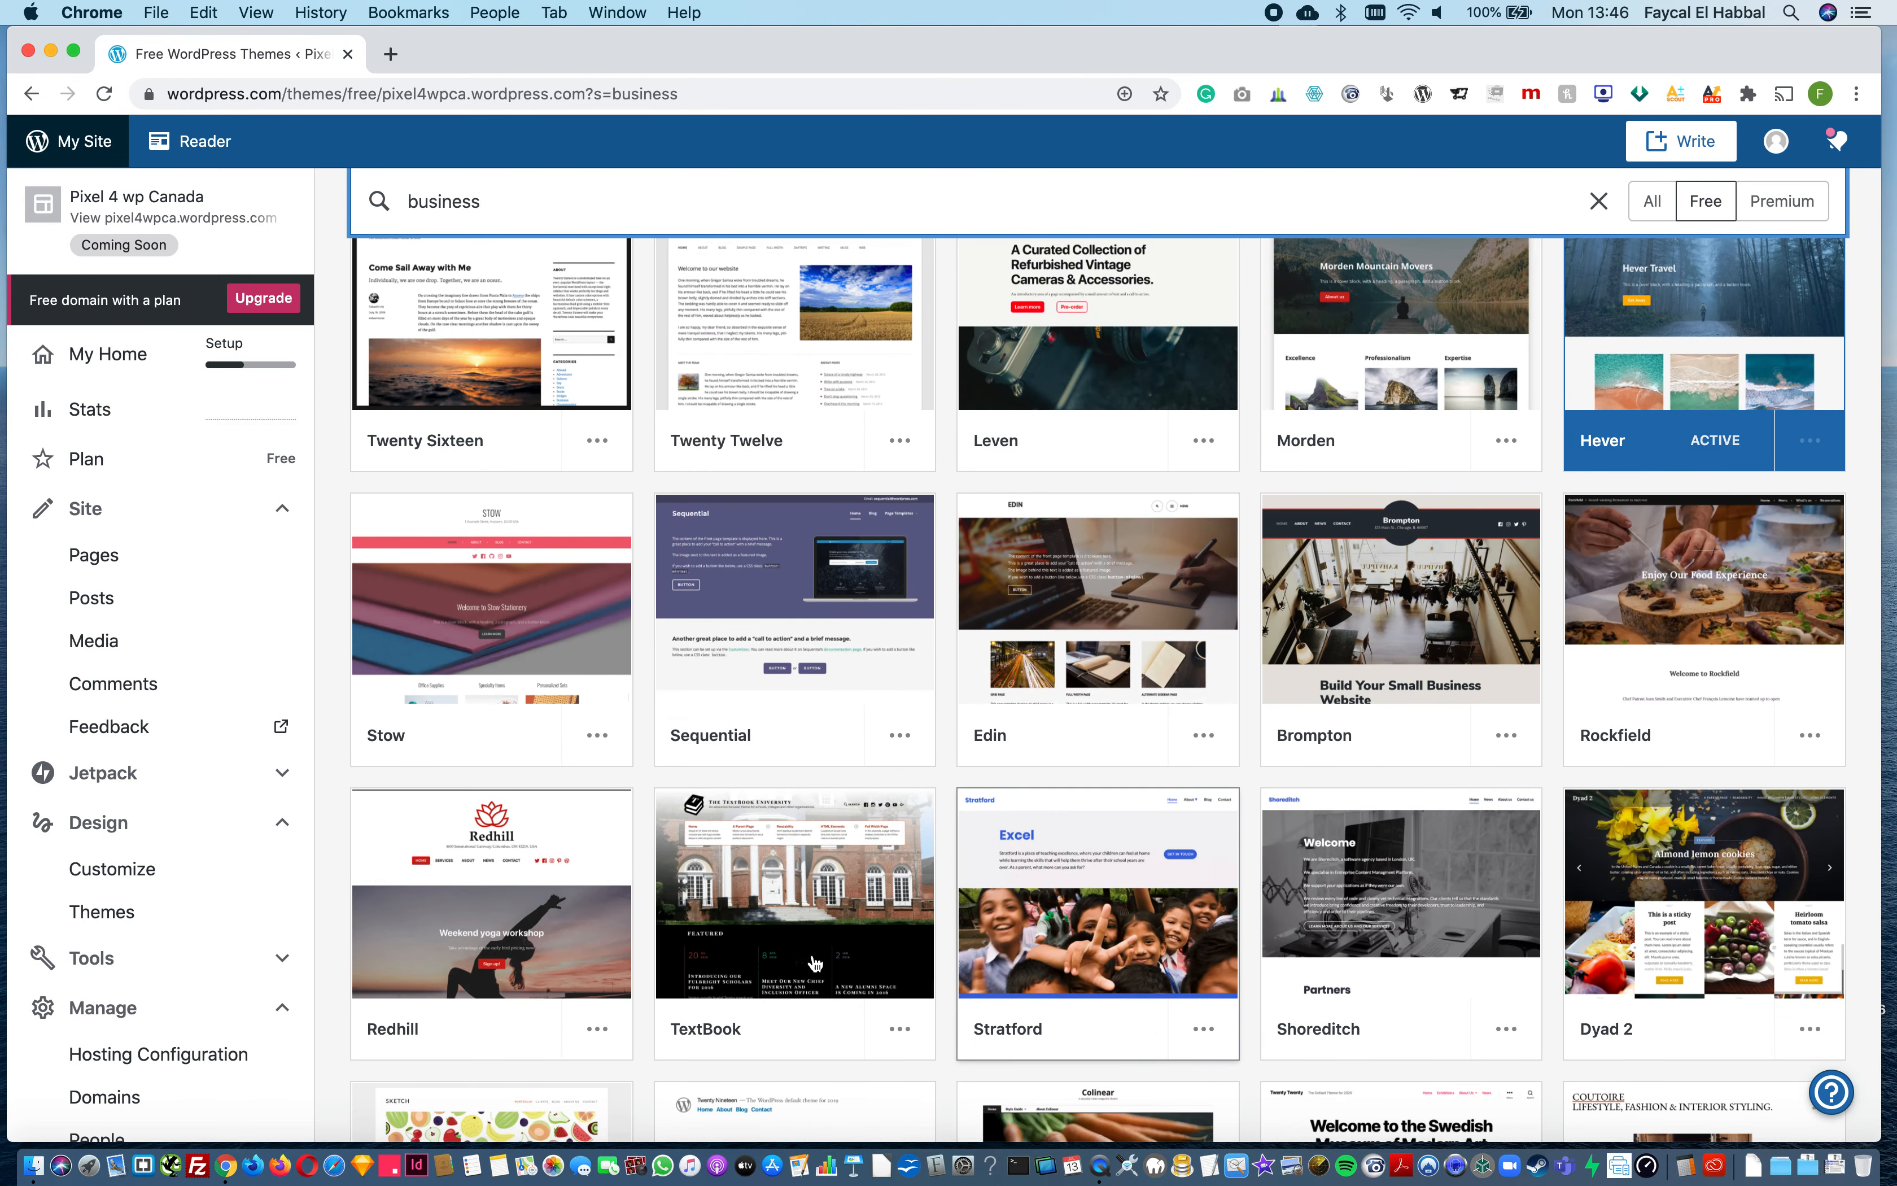
Step: Review the Redhill theme's details and look through its live demo
{"action": "left_click", "coordinate": [560, 902]}
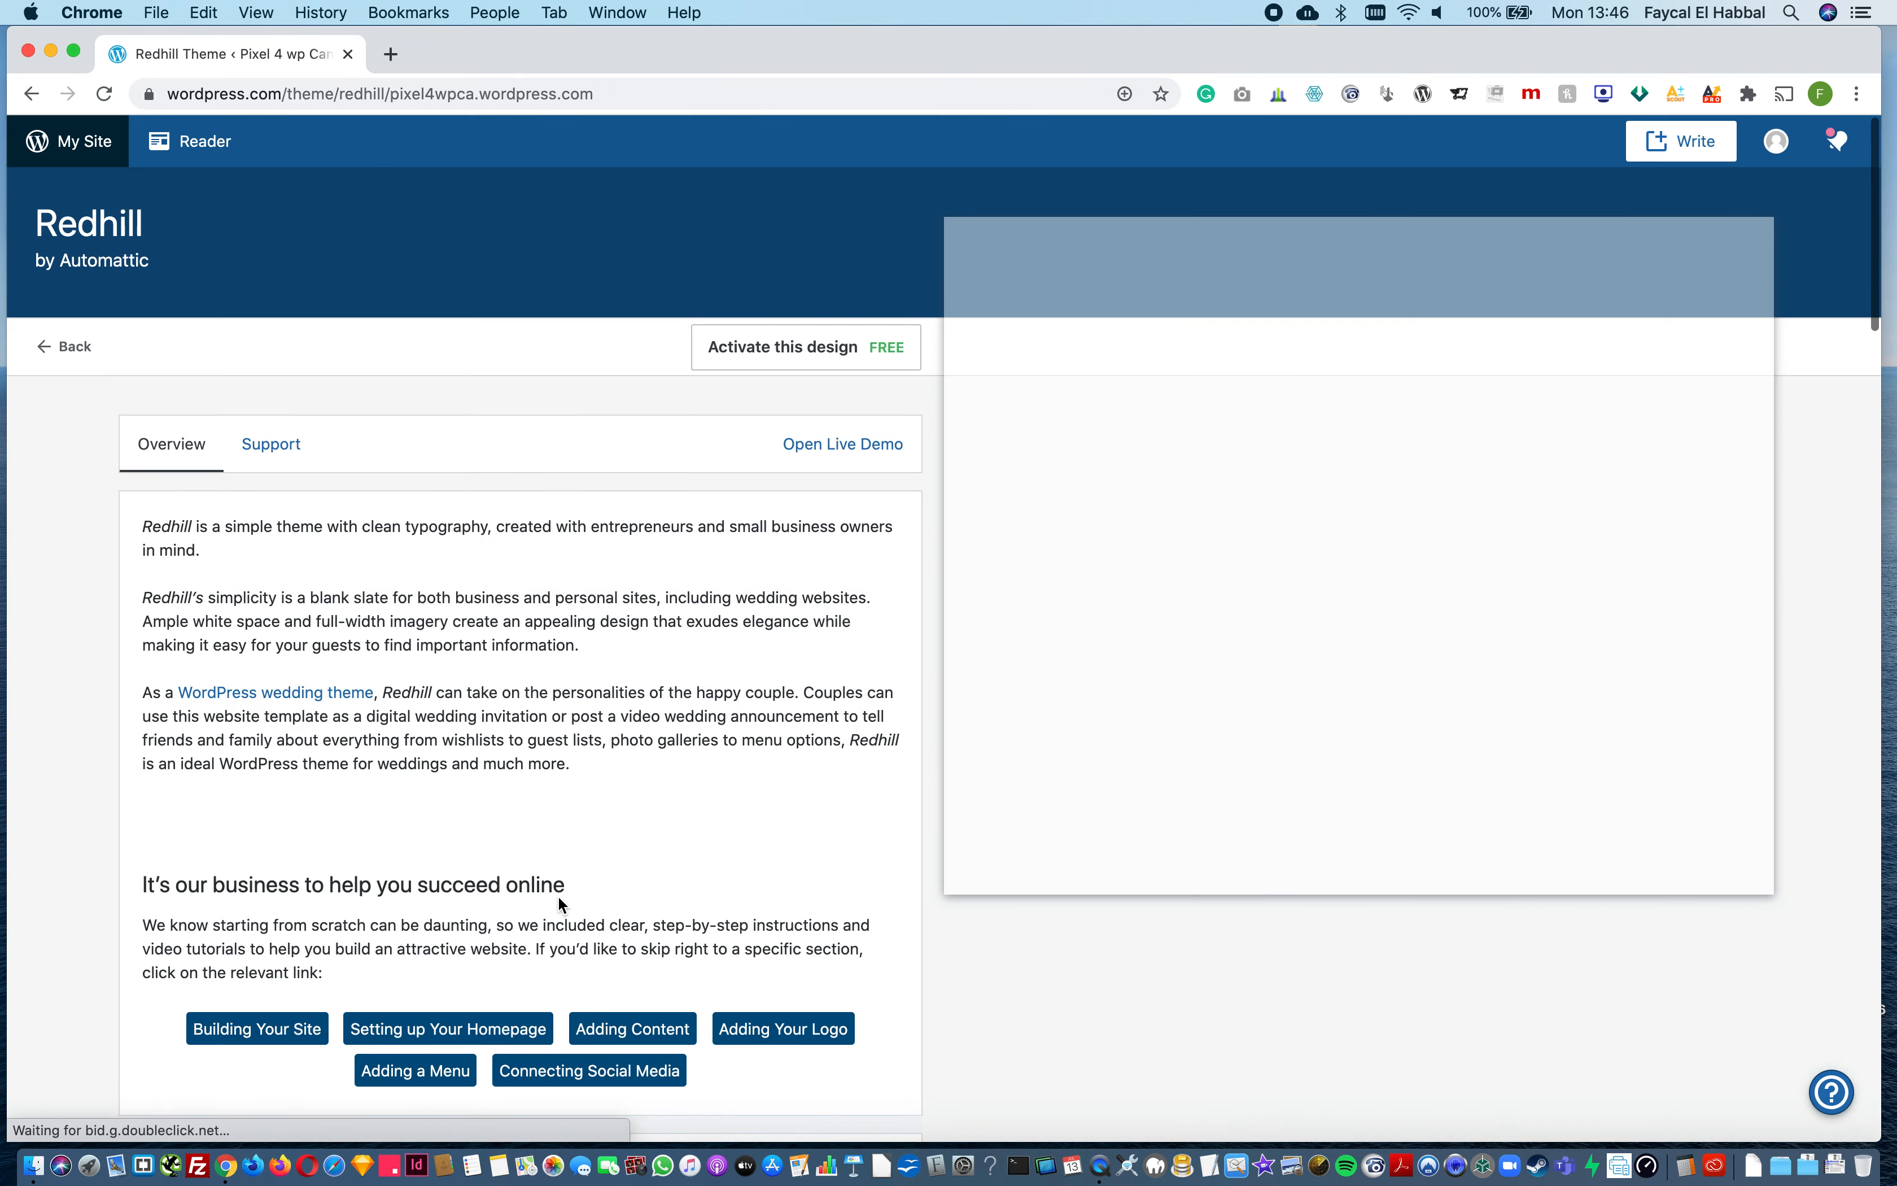
{"action": "scroll", "coordinate": [1484, 863], "scroll_direction": "down", "scroll_amount": 8}
{"action": "scroll", "coordinate": [1484, 862], "scroll_direction": "down", "scroll_amount": 3}
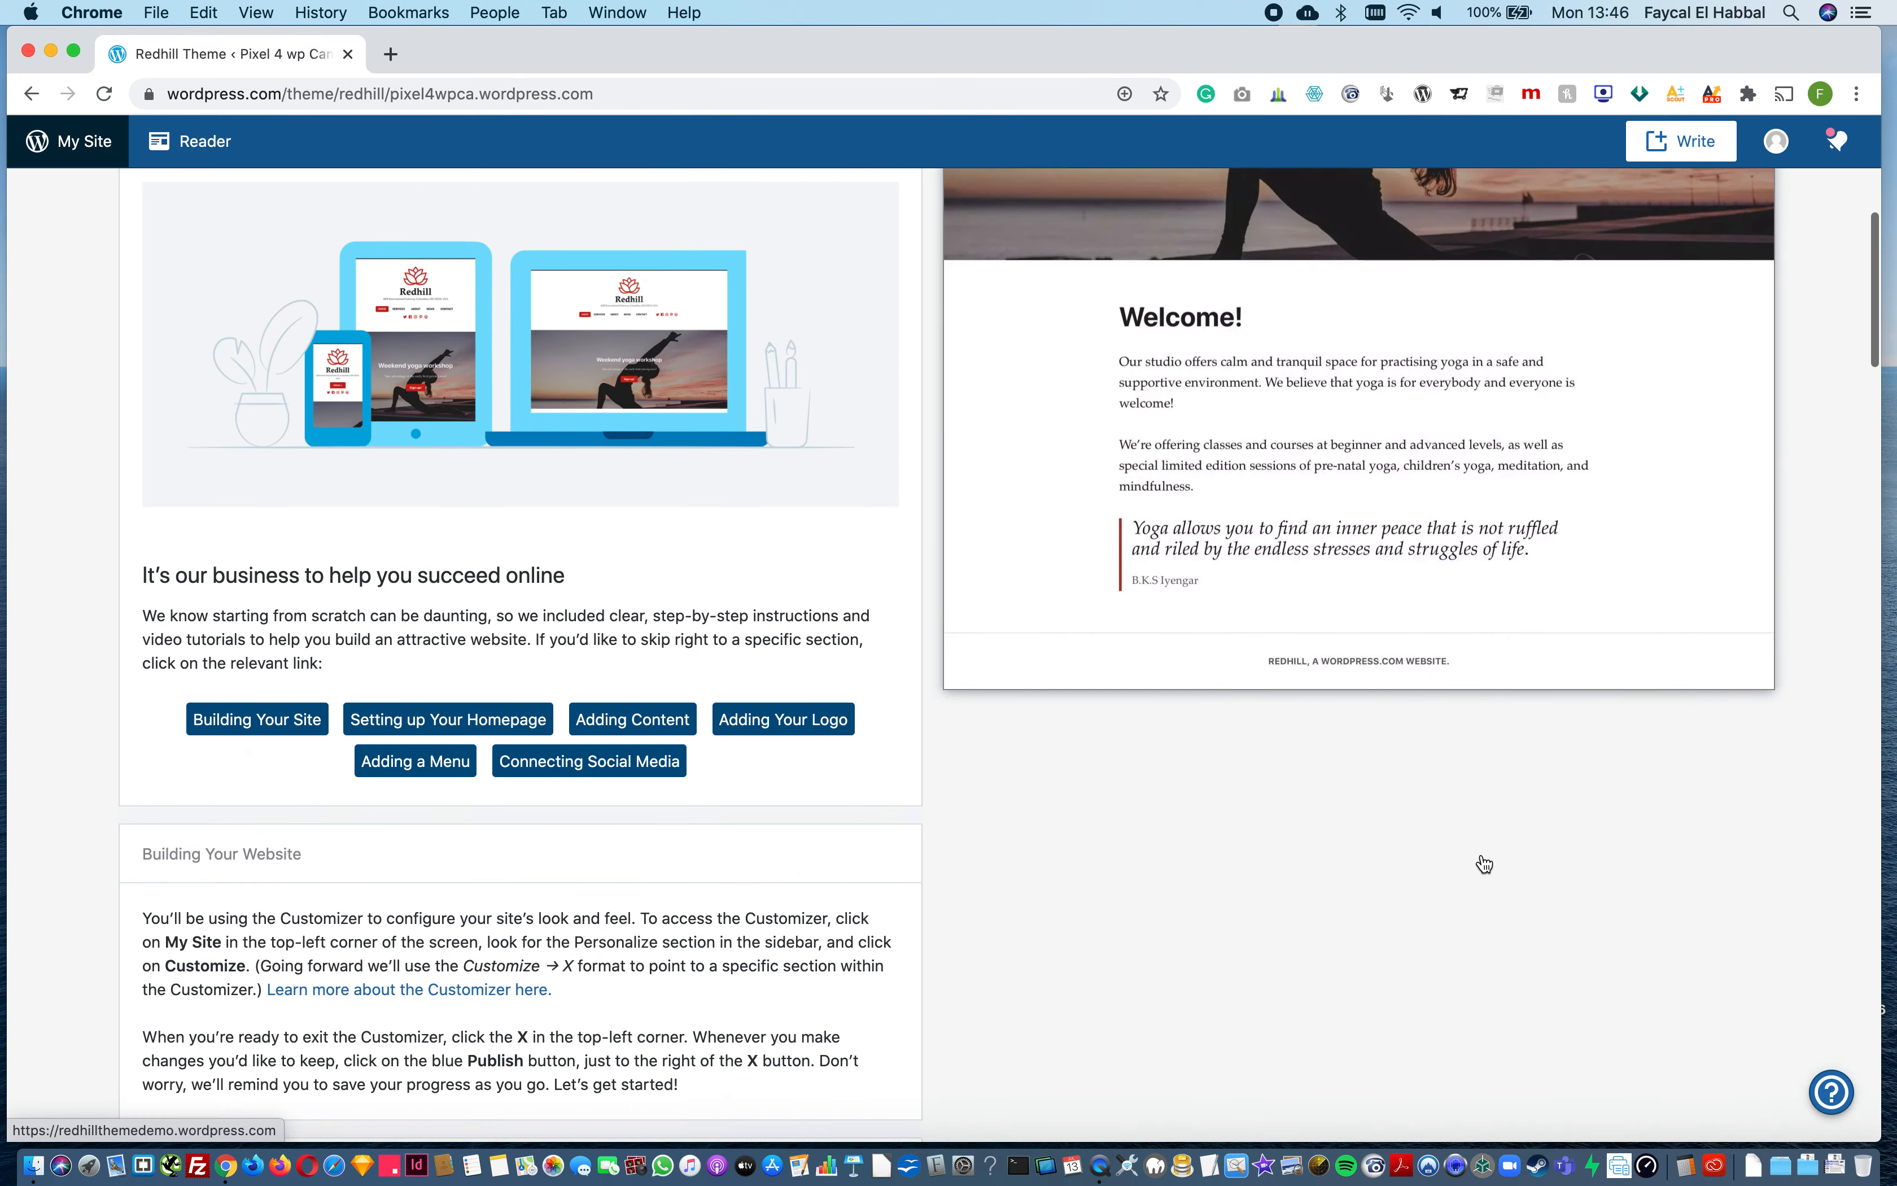
{"action": "scroll", "coordinate": [1482, 863], "scroll_direction": "up", "scroll_amount": 11}
{"action": "left_click", "coordinate": [830, 443]}
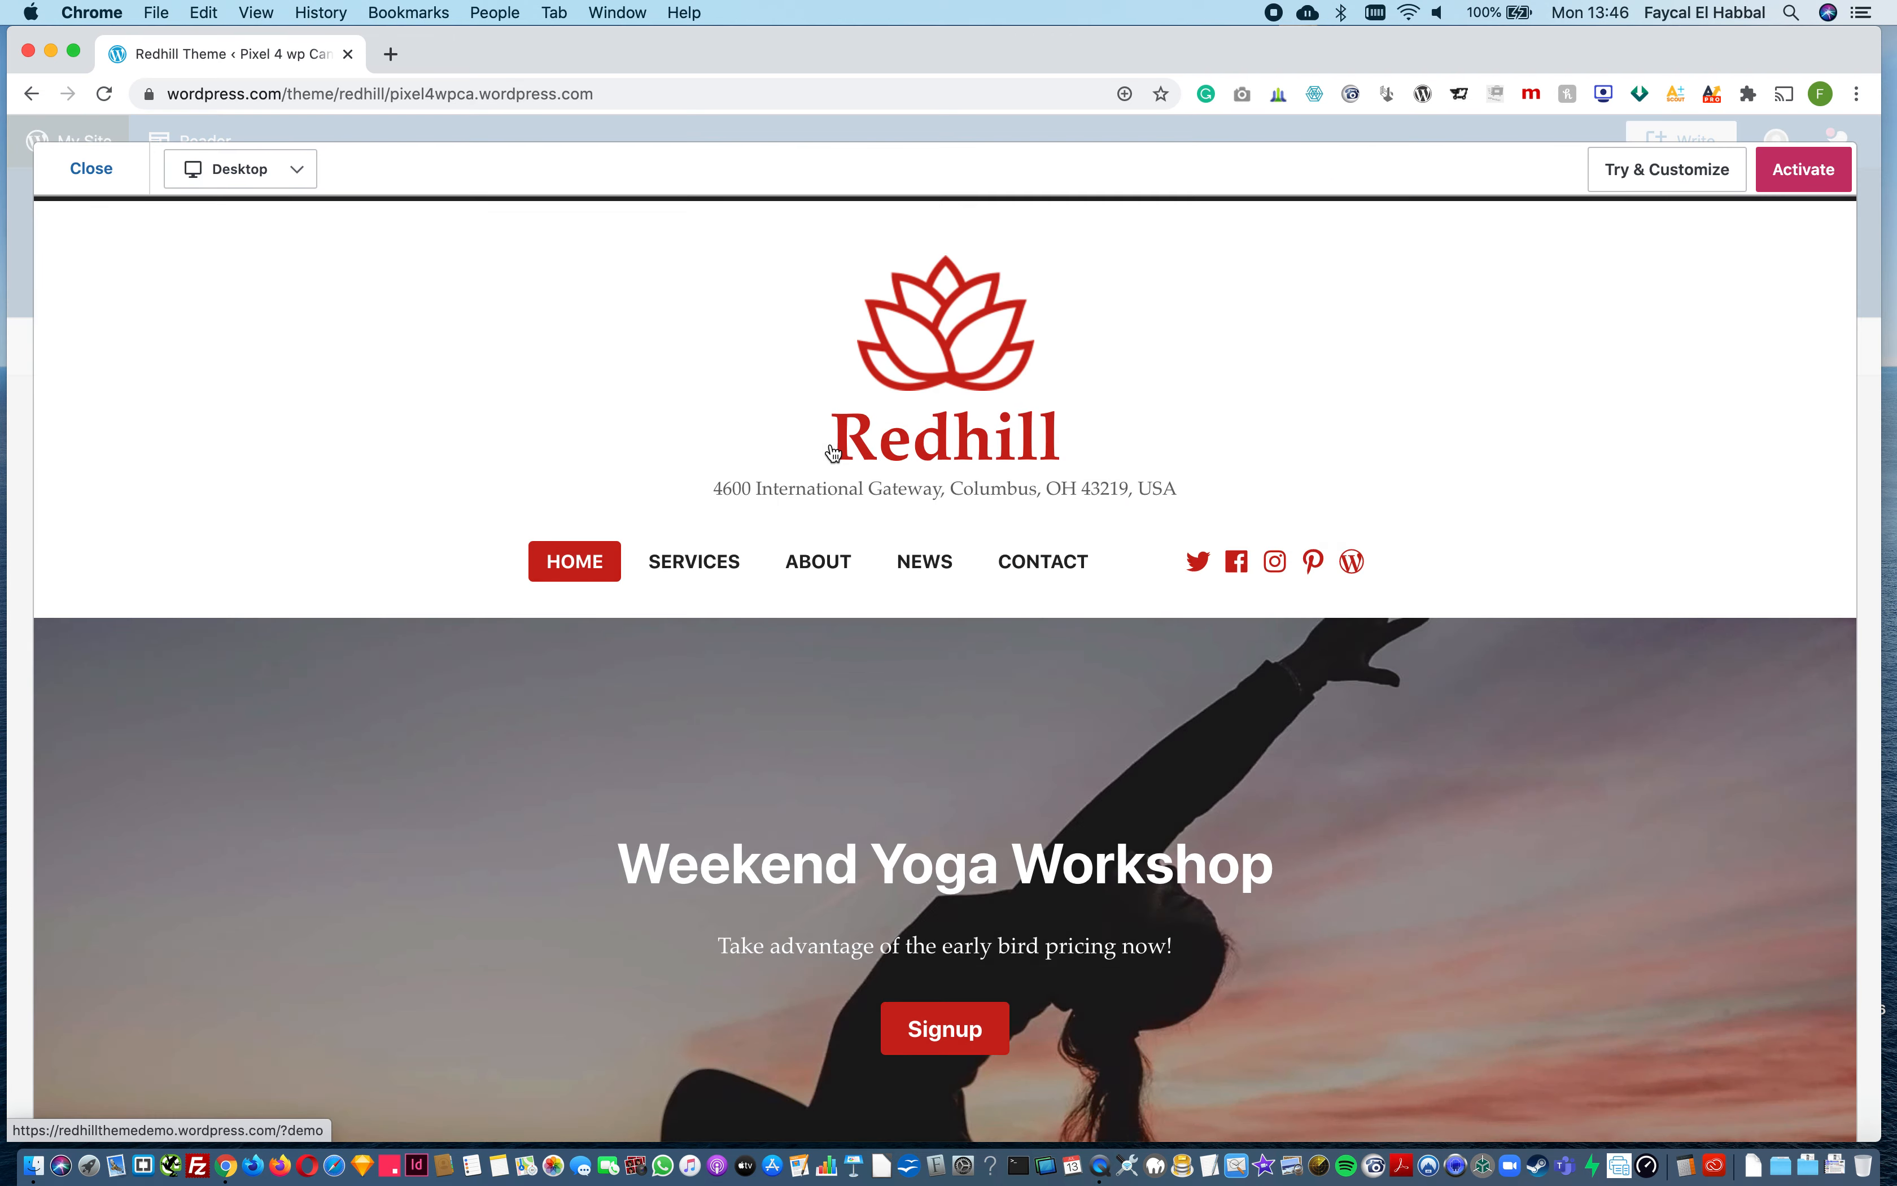
{"action": "scroll", "coordinate": [925, 771], "scroll_direction": "down", "scroll_amount": 10}
{"action": "scroll", "coordinate": [925, 768], "scroll_direction": "up", "scroll_amount": 10}
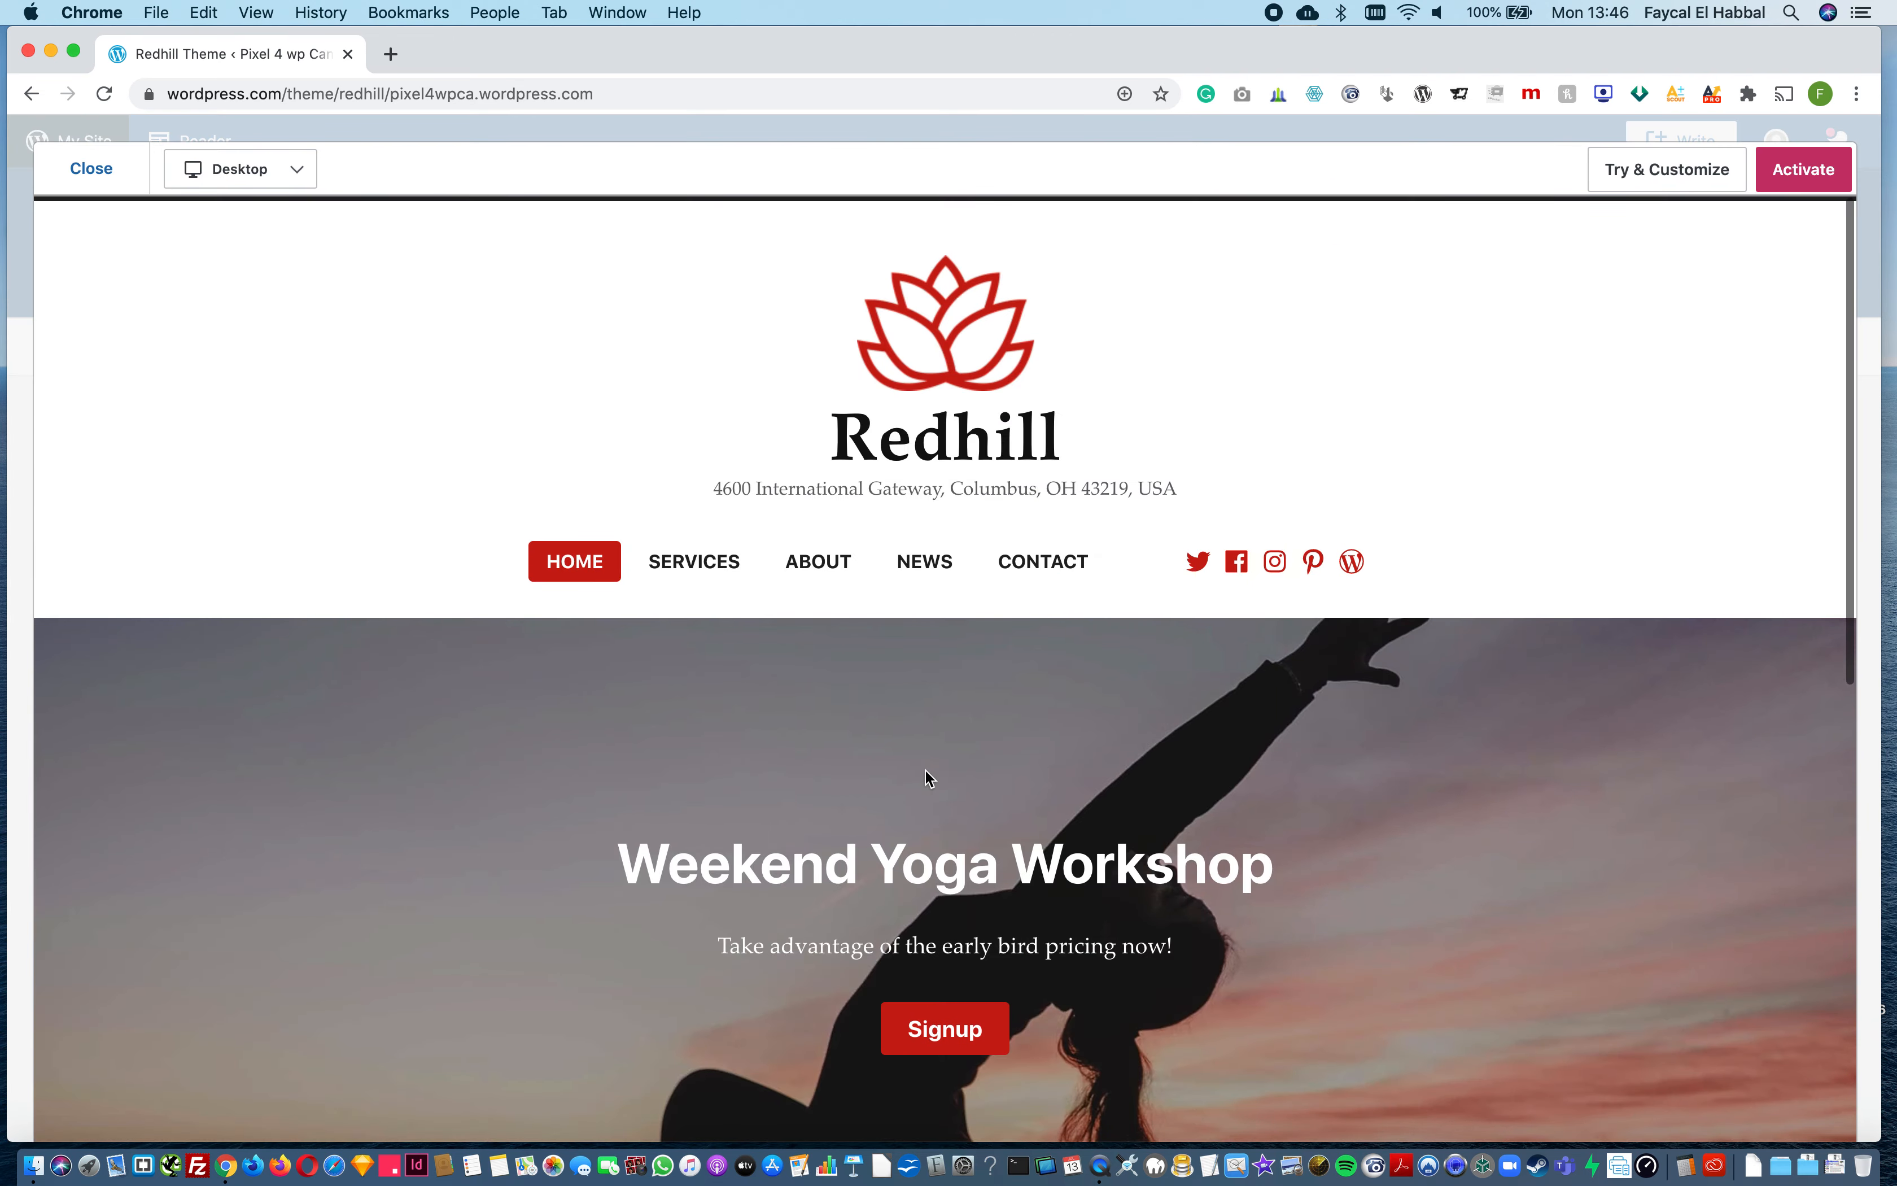
Step: Preview the Redhill demo at tablet and phone sizes, and activate the theme for the site
{"action": "left_click", "coordinate": [270, 180]}
{"action": "left_click", "coordinate": [235, 255]}
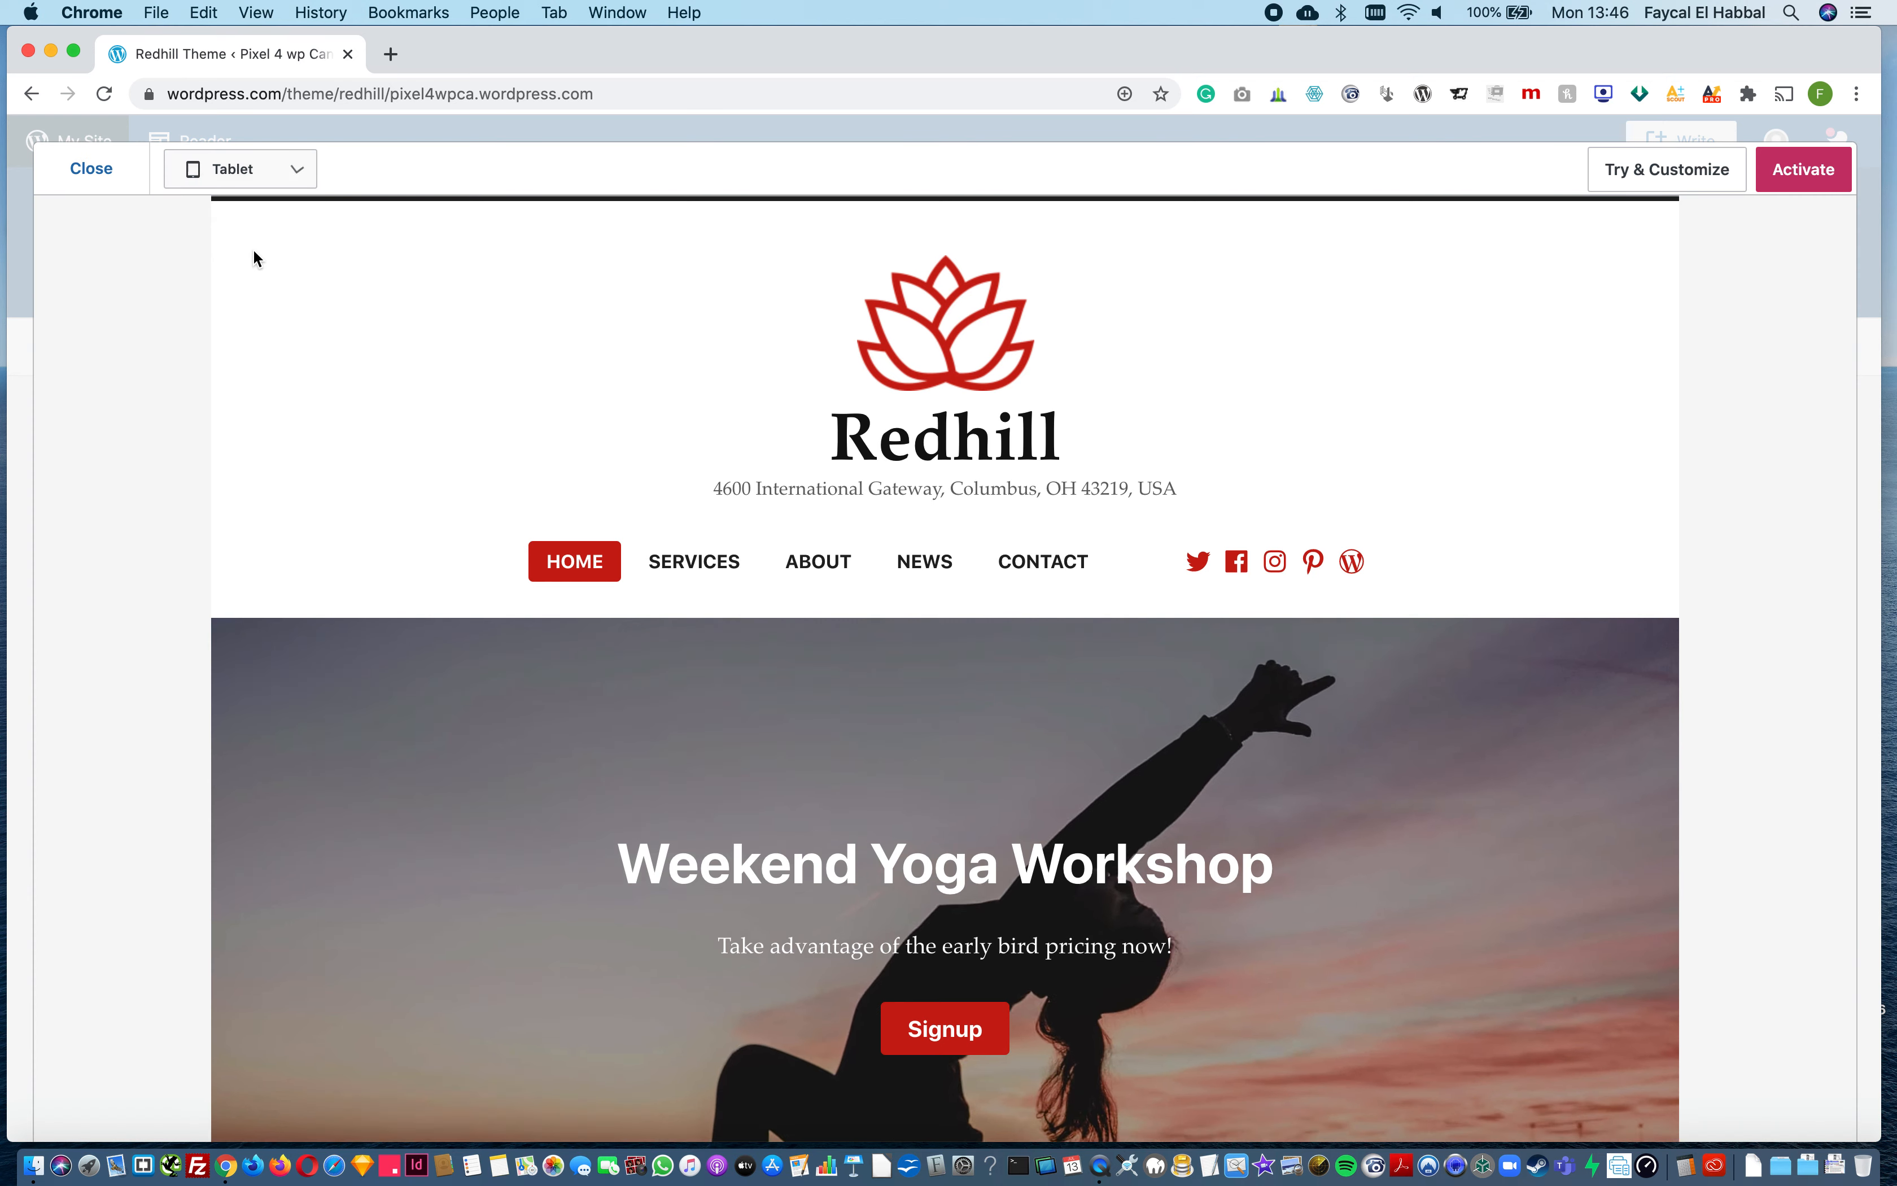
{"action": "left_click", "coordinate": [251, 173]}
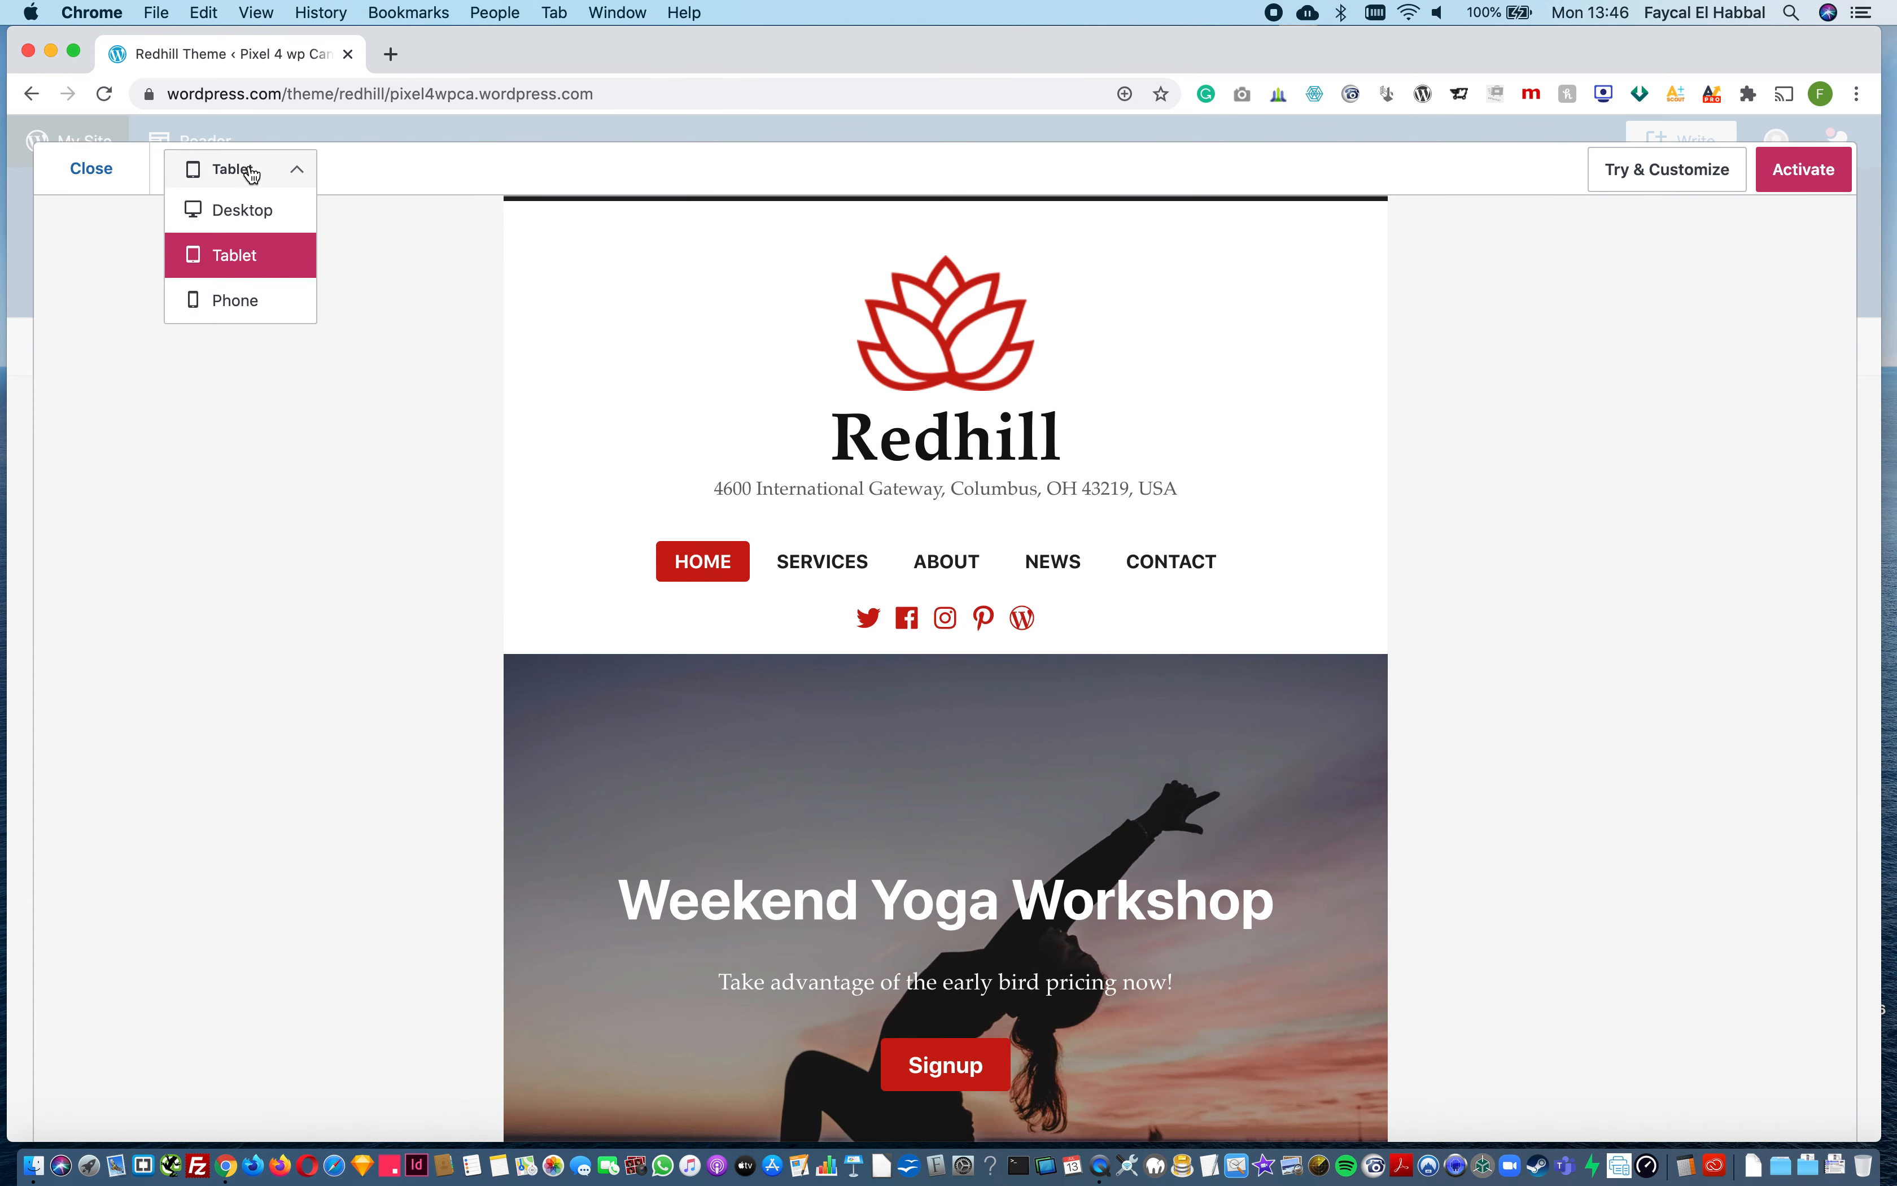
{"action": "left_click", "coordinate": [232, 301]}
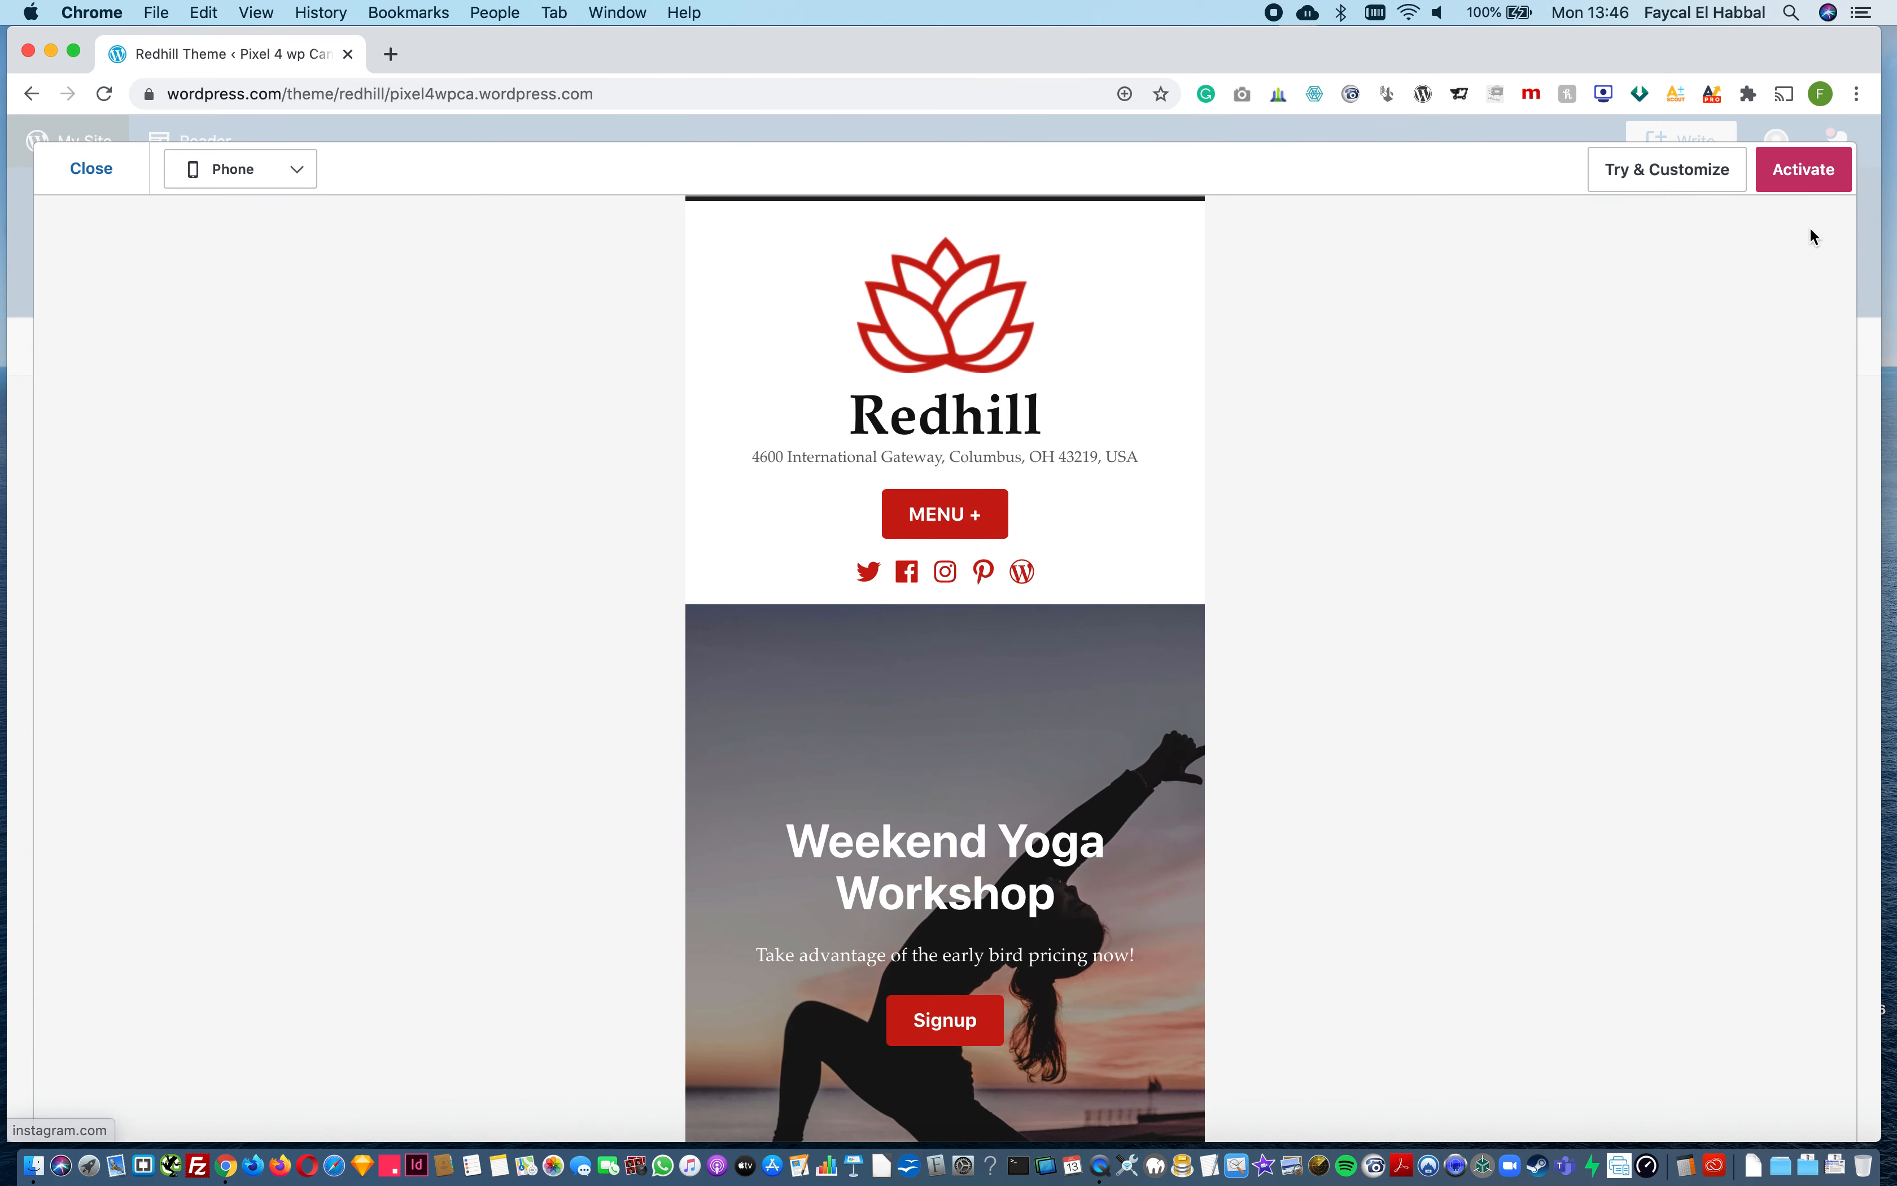
{"action": "left_click", "coordinate": [1803, 172]}
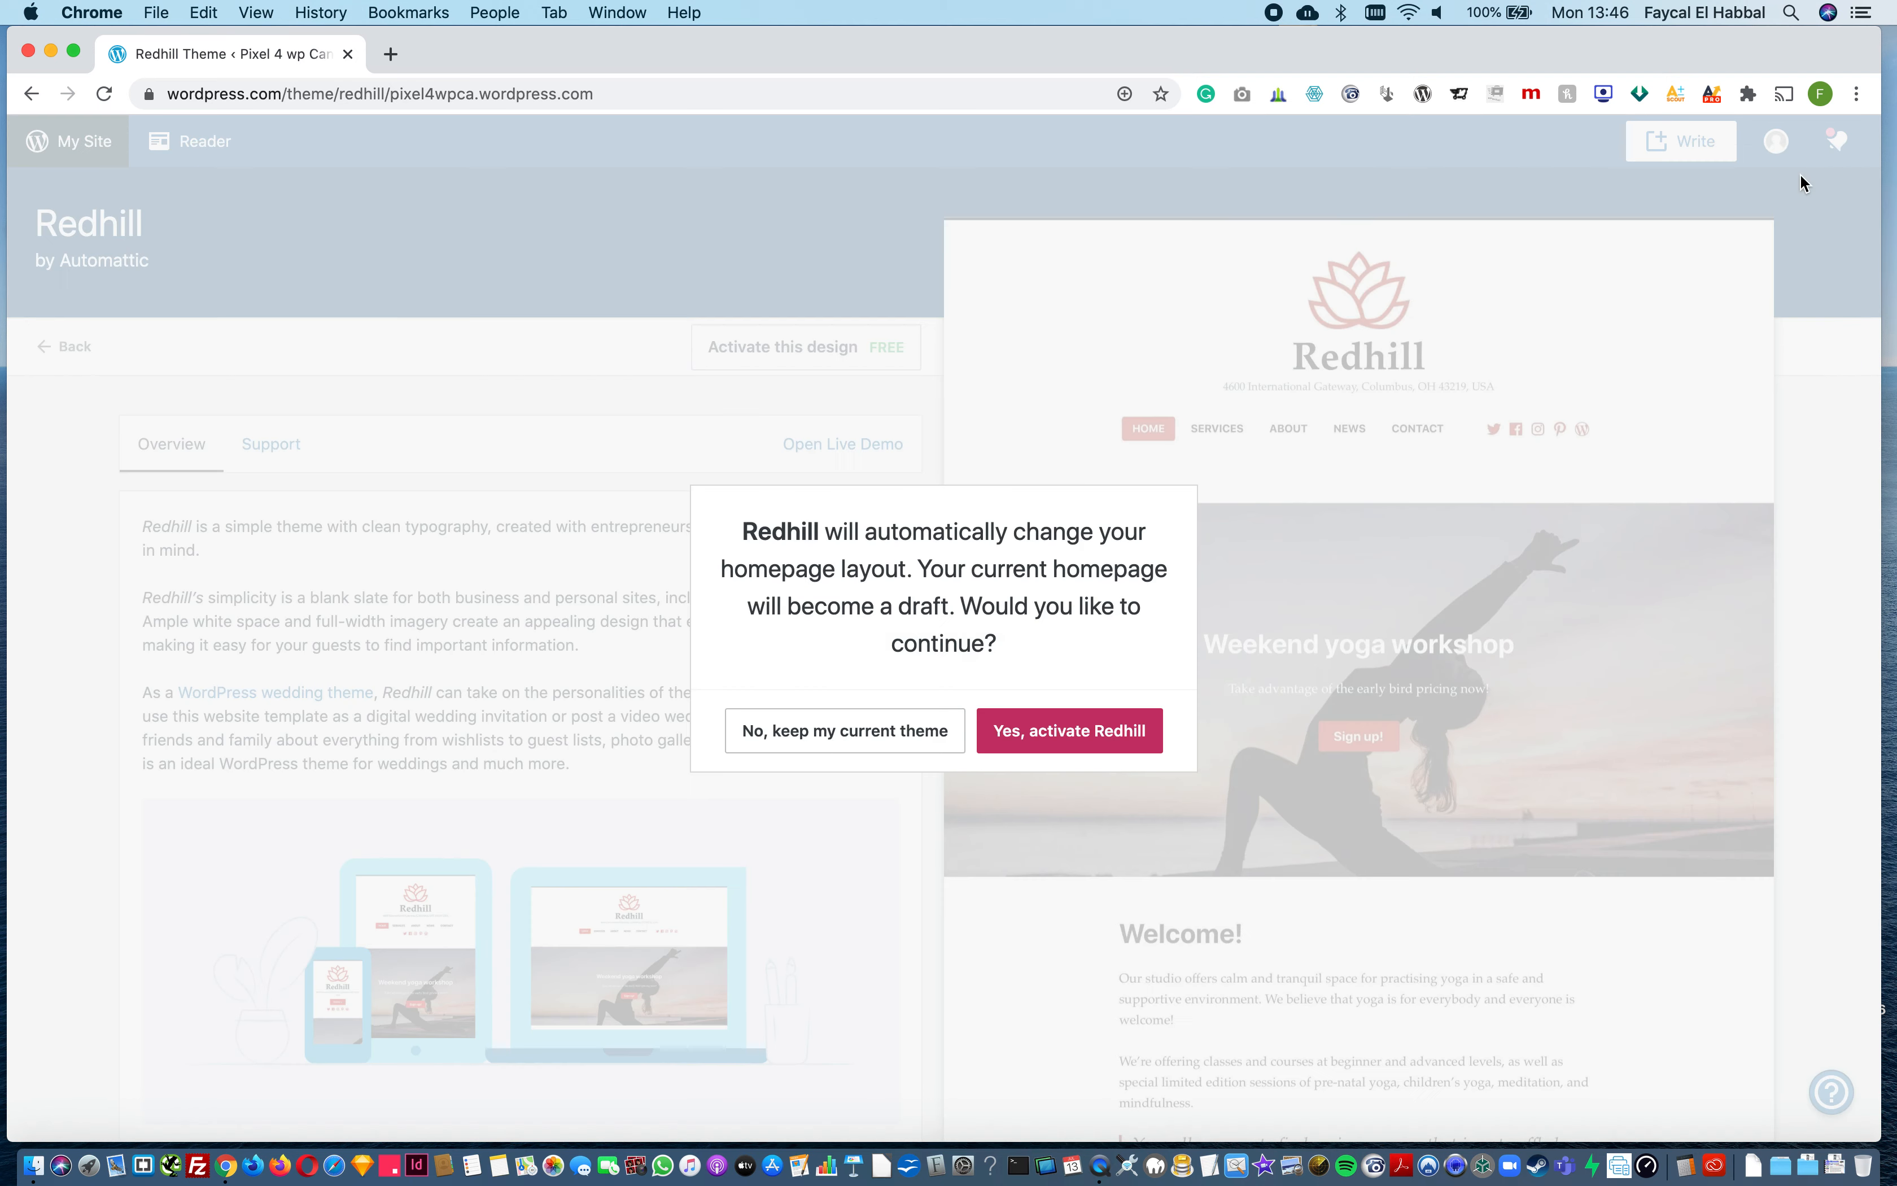
{"action": "left_click", "coordinate": [1100, 730]}
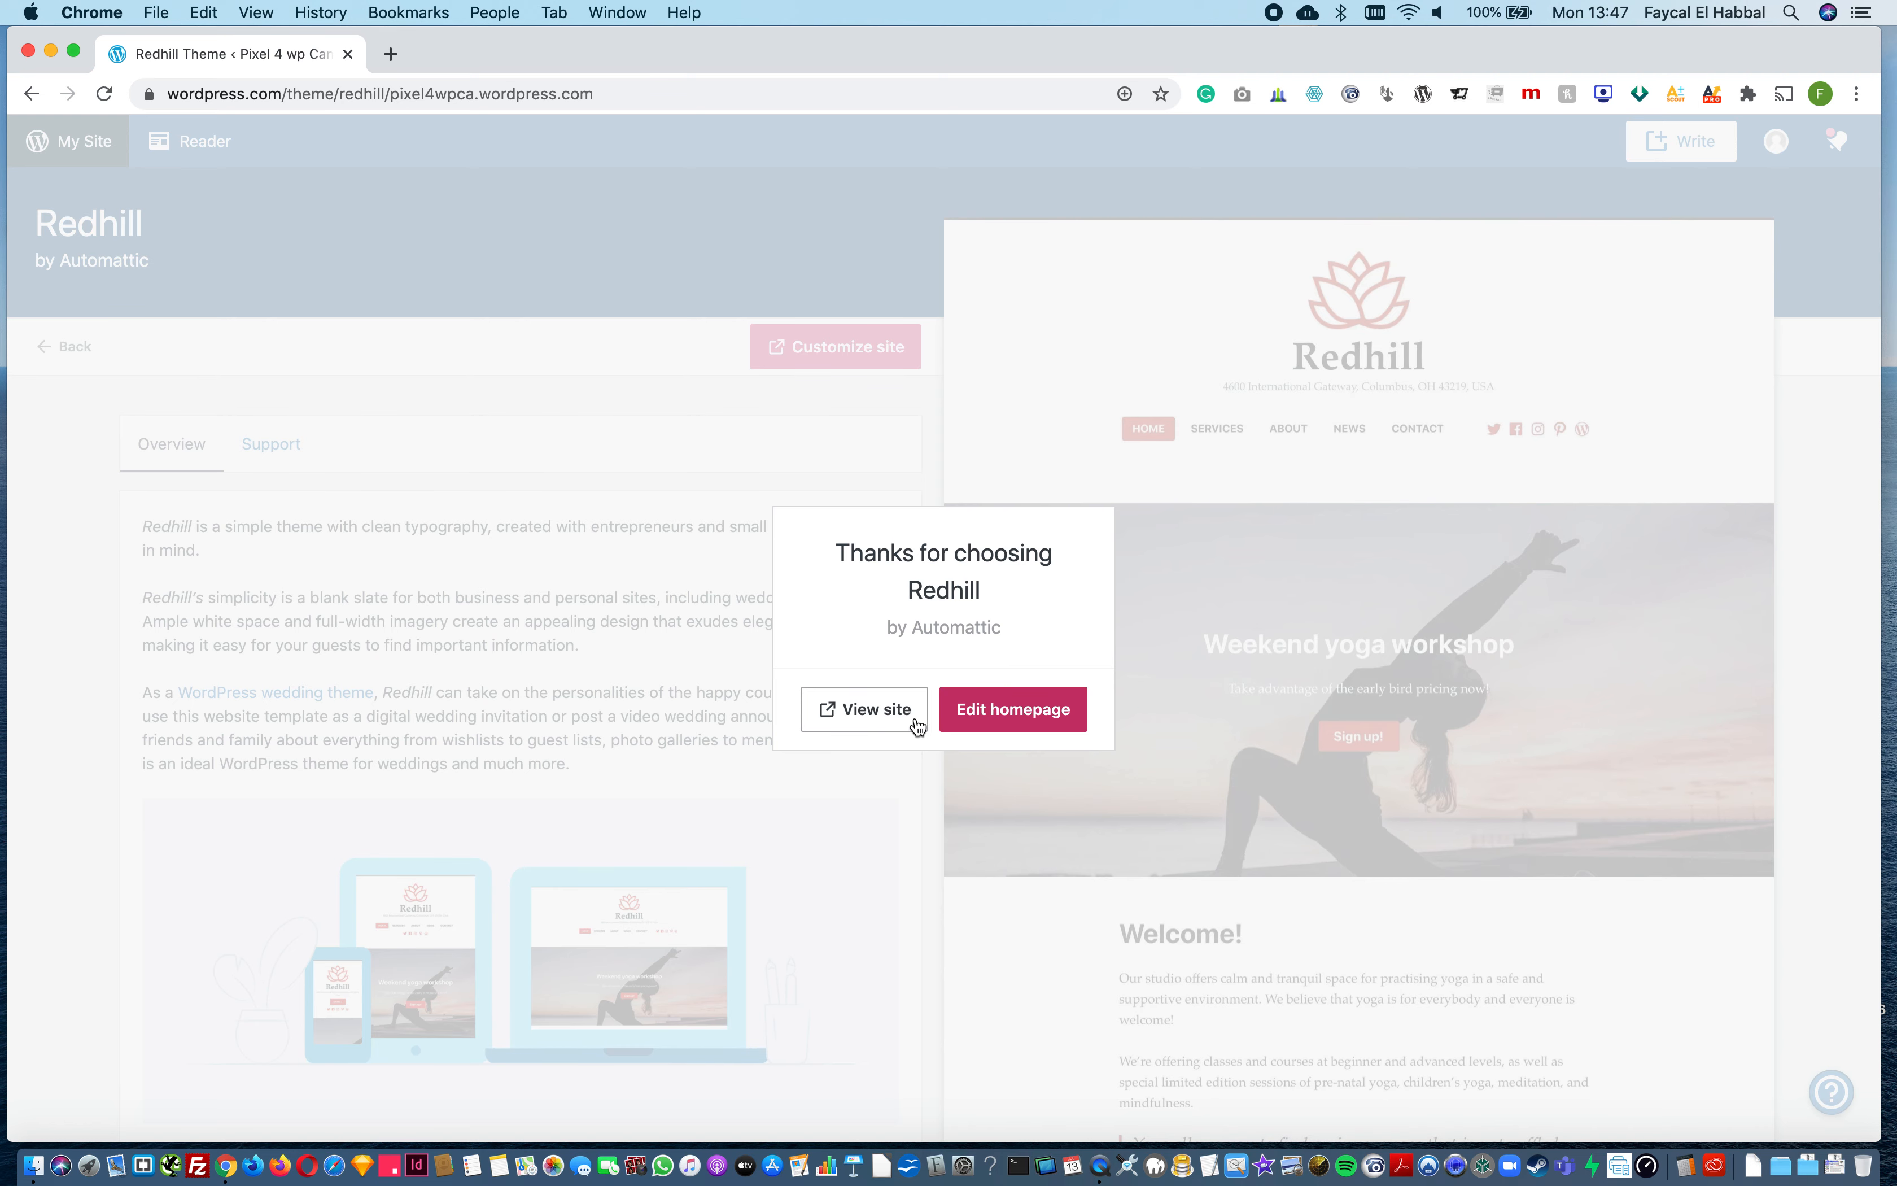
Step: View the site with the Redhill theme in a separate tab, and open its homepage for editing
{"action": "left_click", "coordinate": [890, 720]}
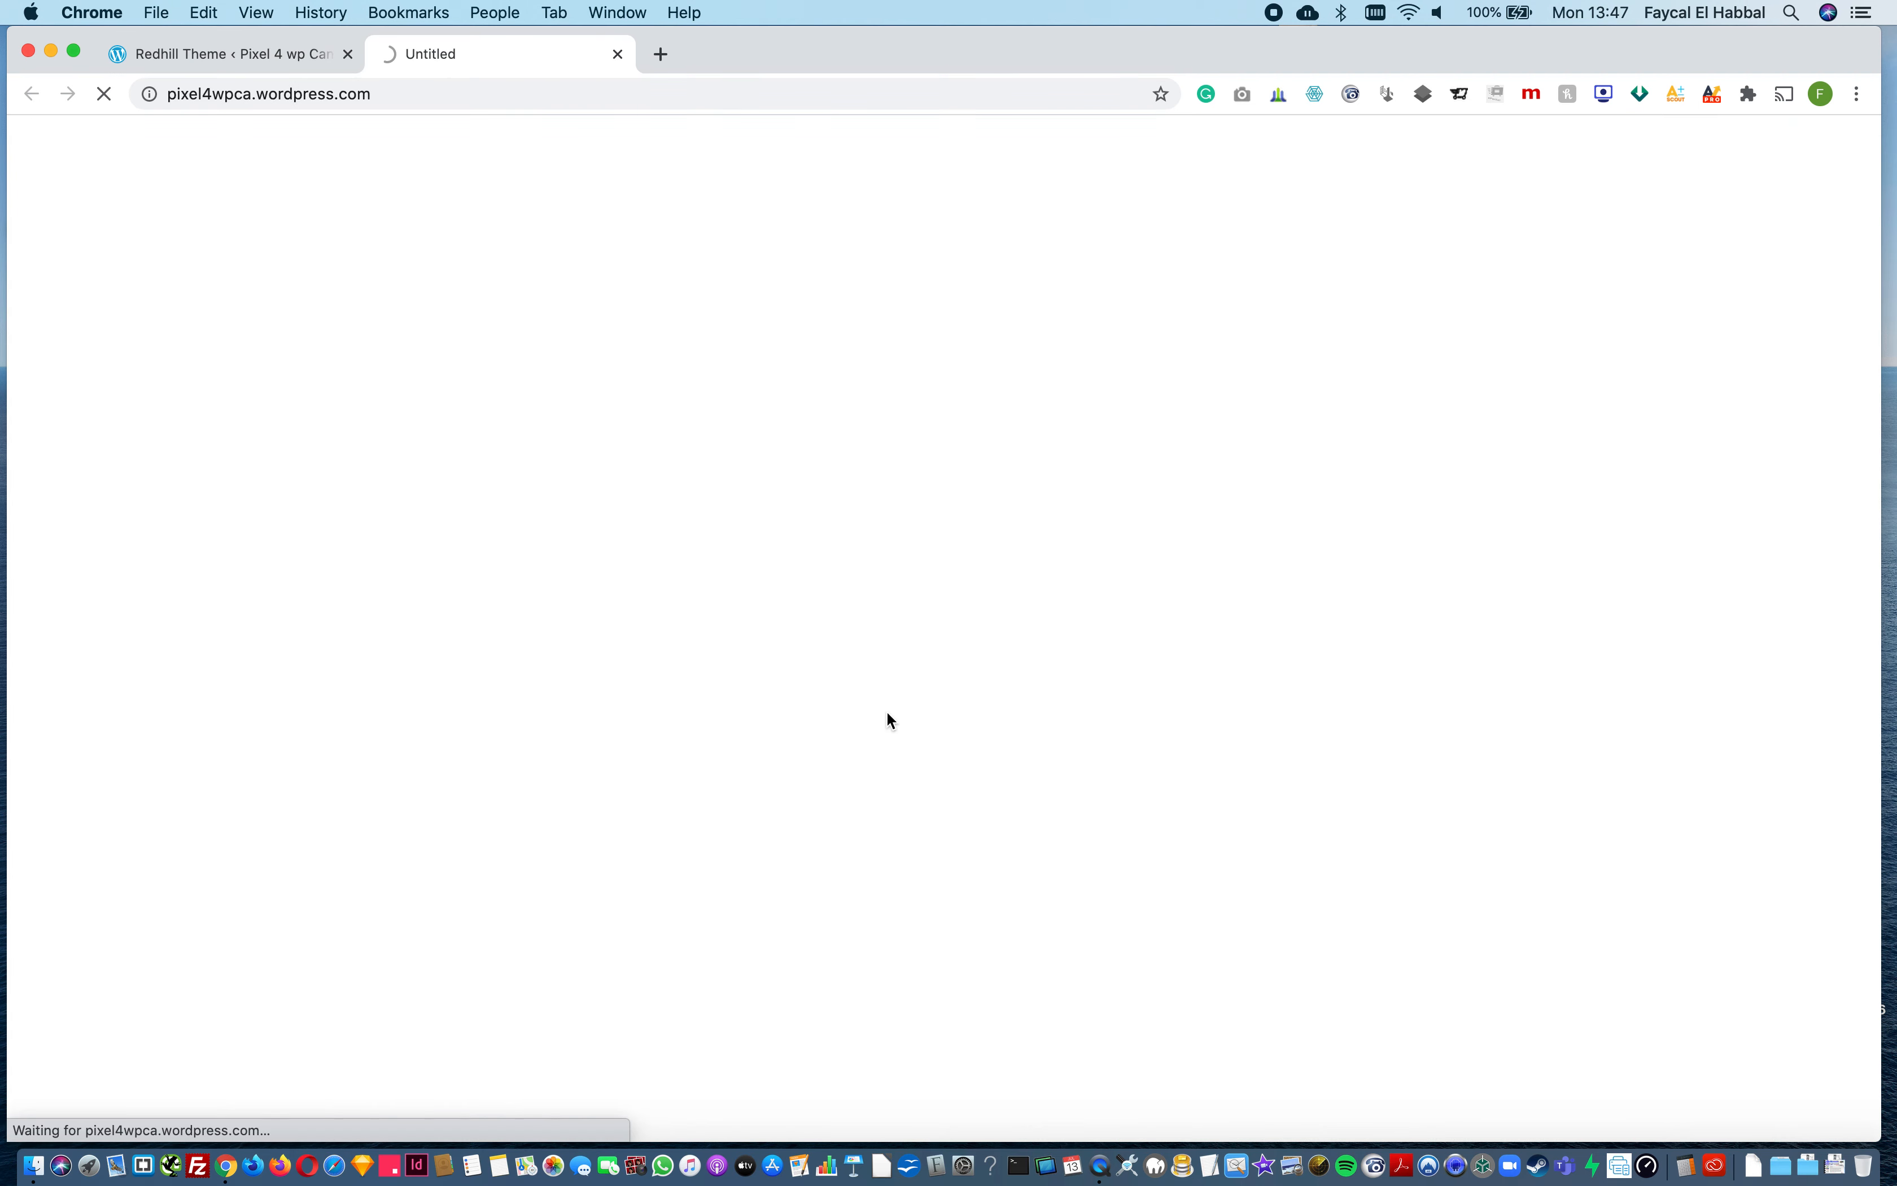
{"action": "scroll", "coordinate": [931, 635], "scroll_direction": "down", "scroll_amount": 5}
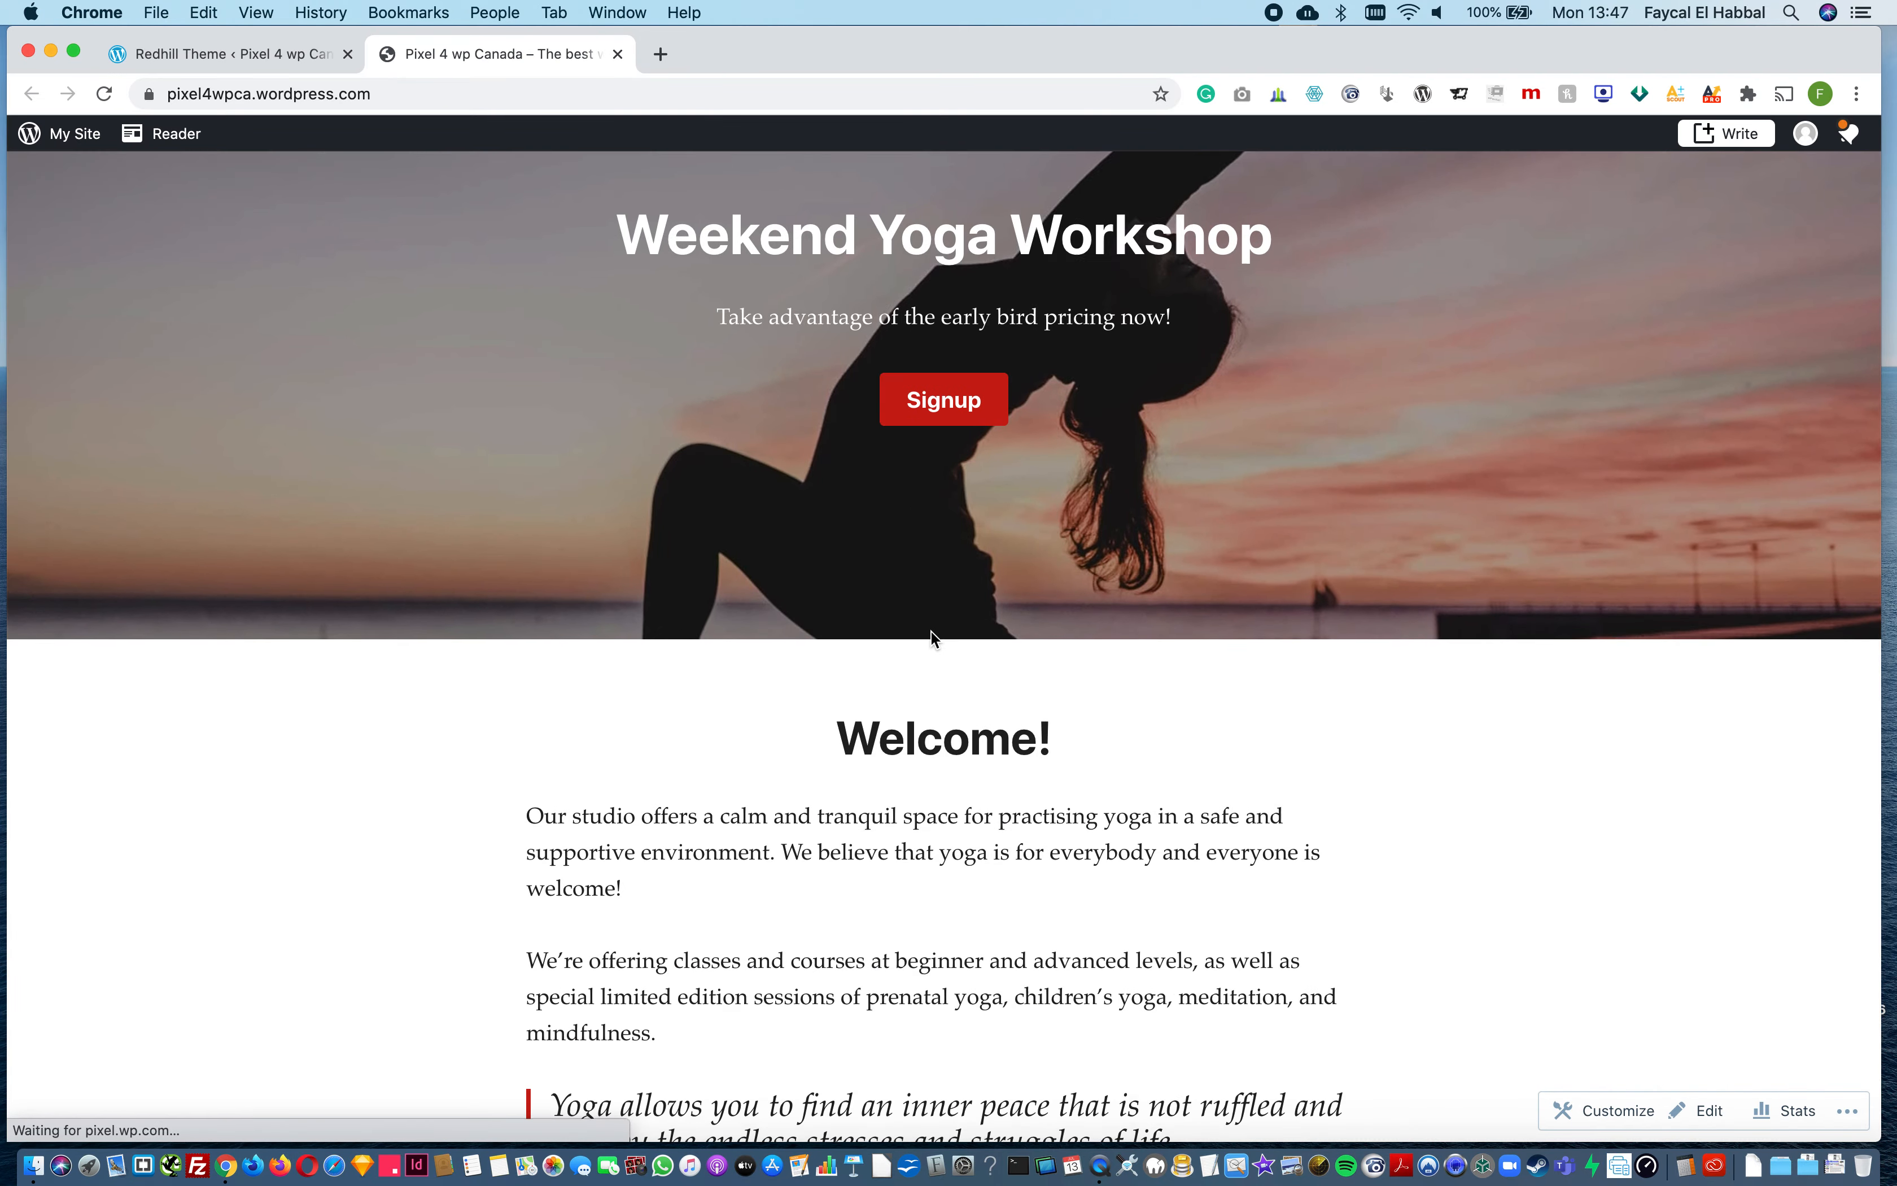
{"action": "scroll", "coordinate": [934, 639], "scroll_direction": "down", "scroll_amount": 5}
{"action": "scroll", "coordinate": [931, 627], "scroll_direction": "up", "scroll_amount": 10}
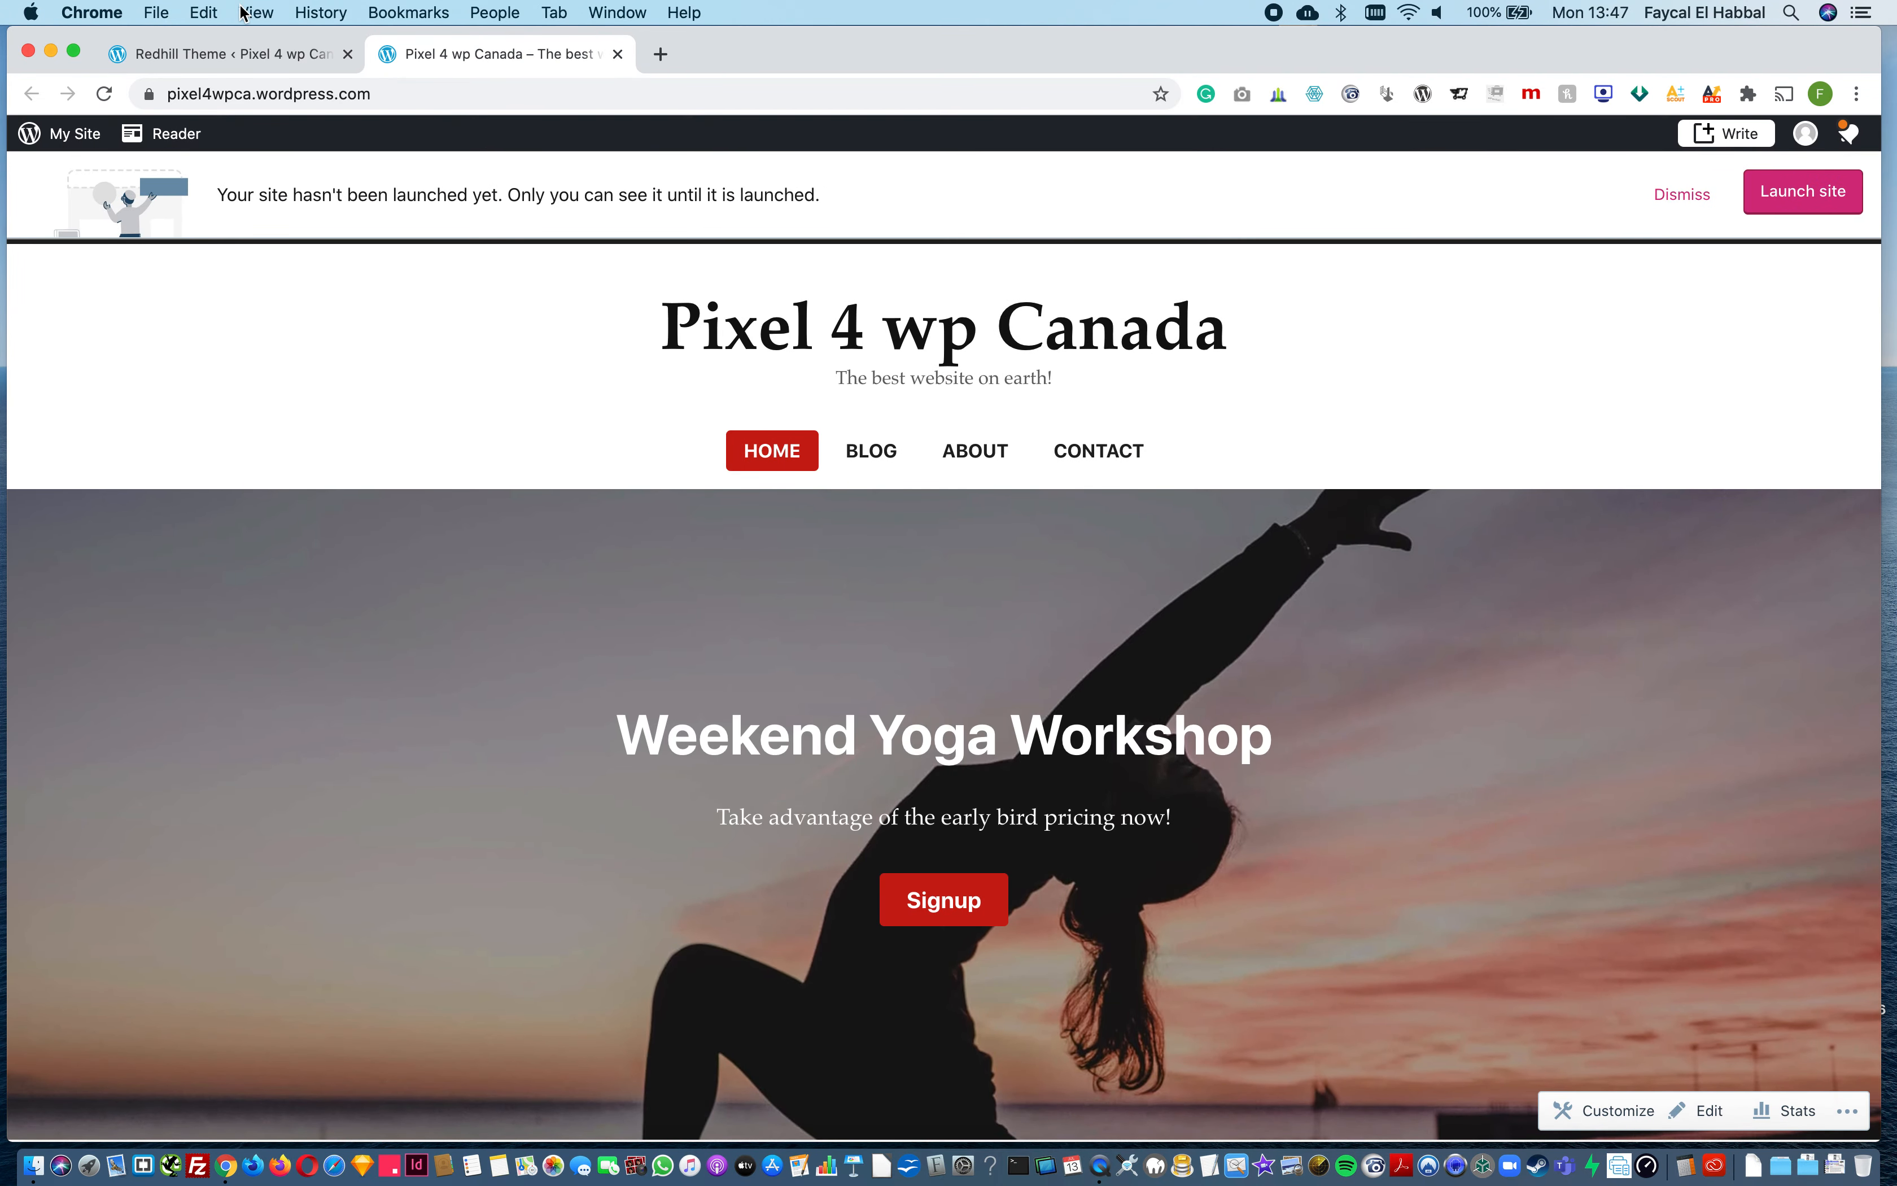
{"action": "left_click", "coordinate": [250, 54]}
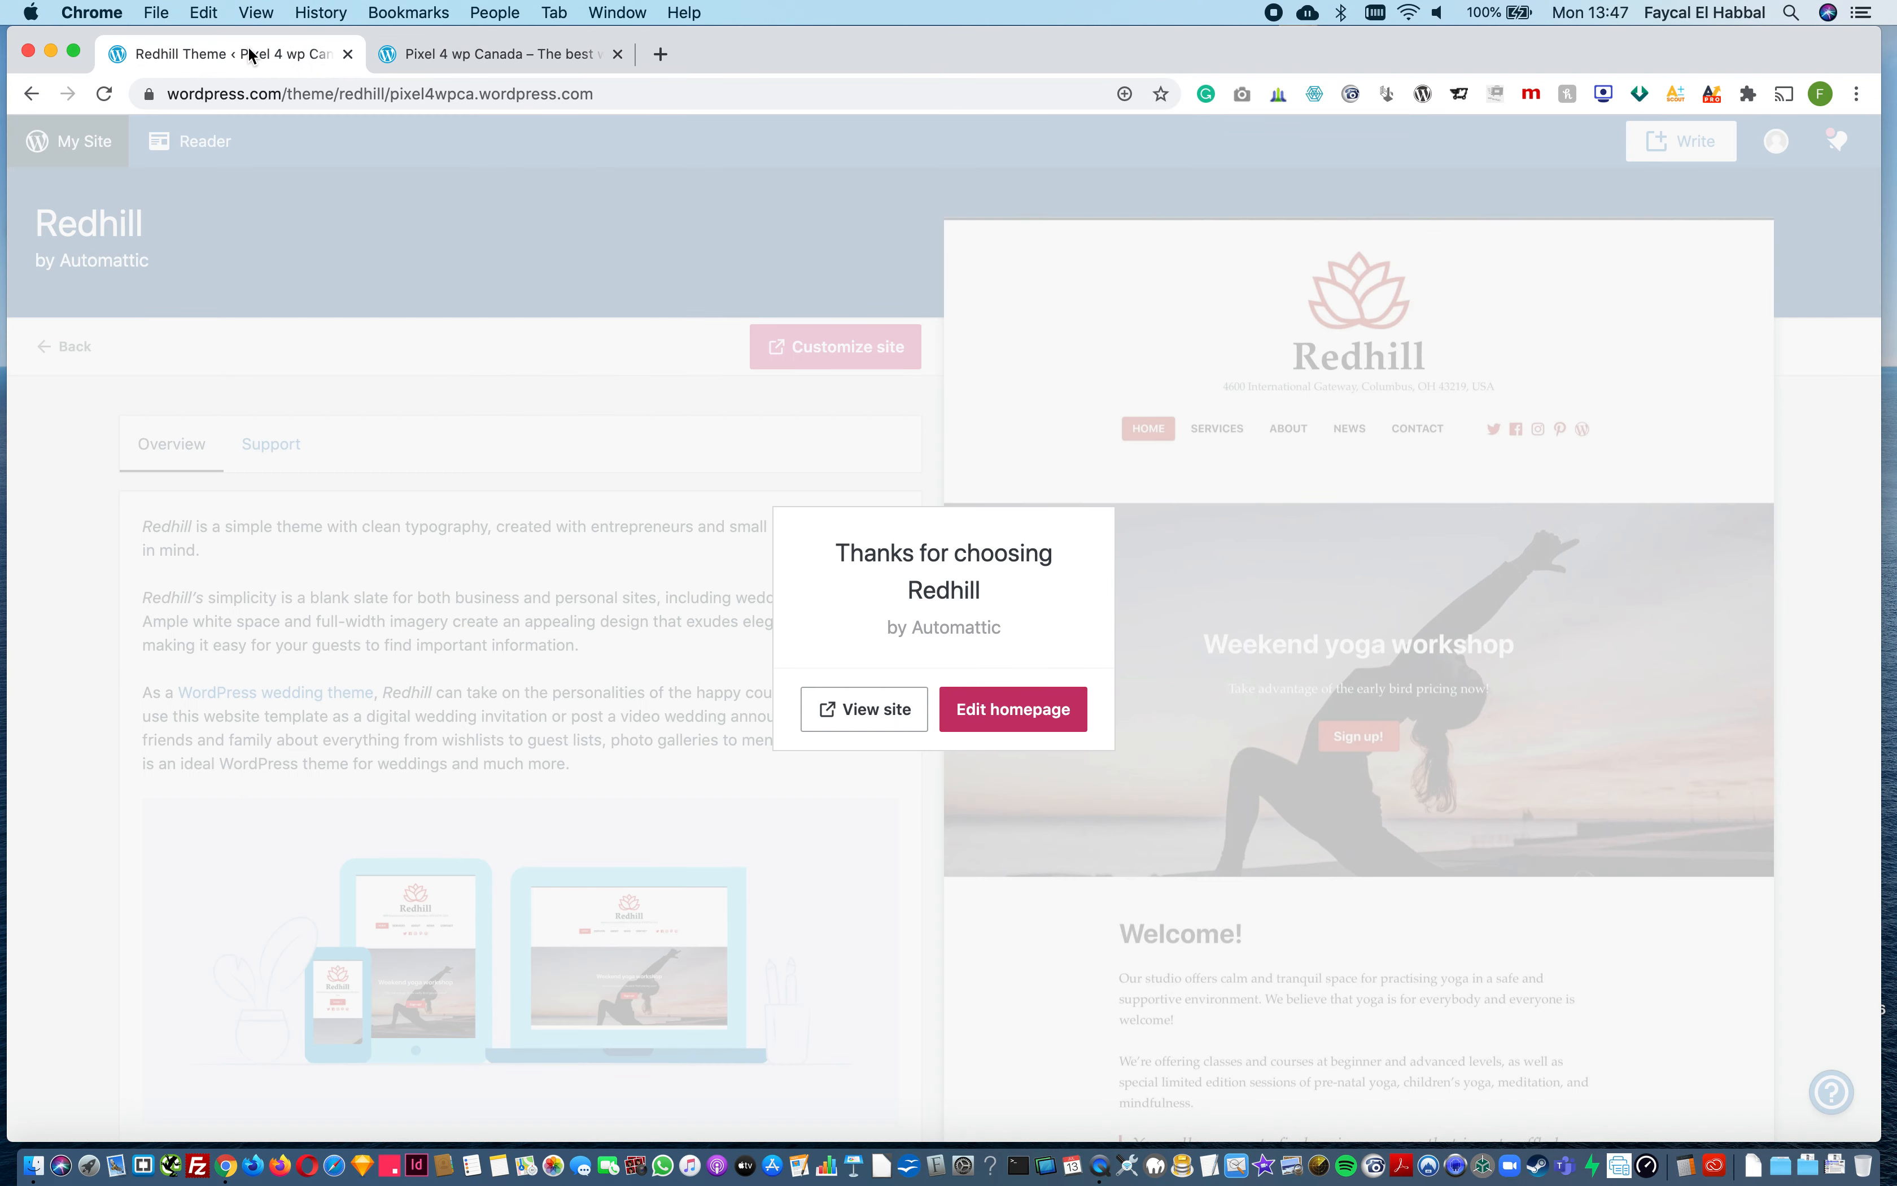
{"action": "left_click", "coordinate": [1008, 712]}
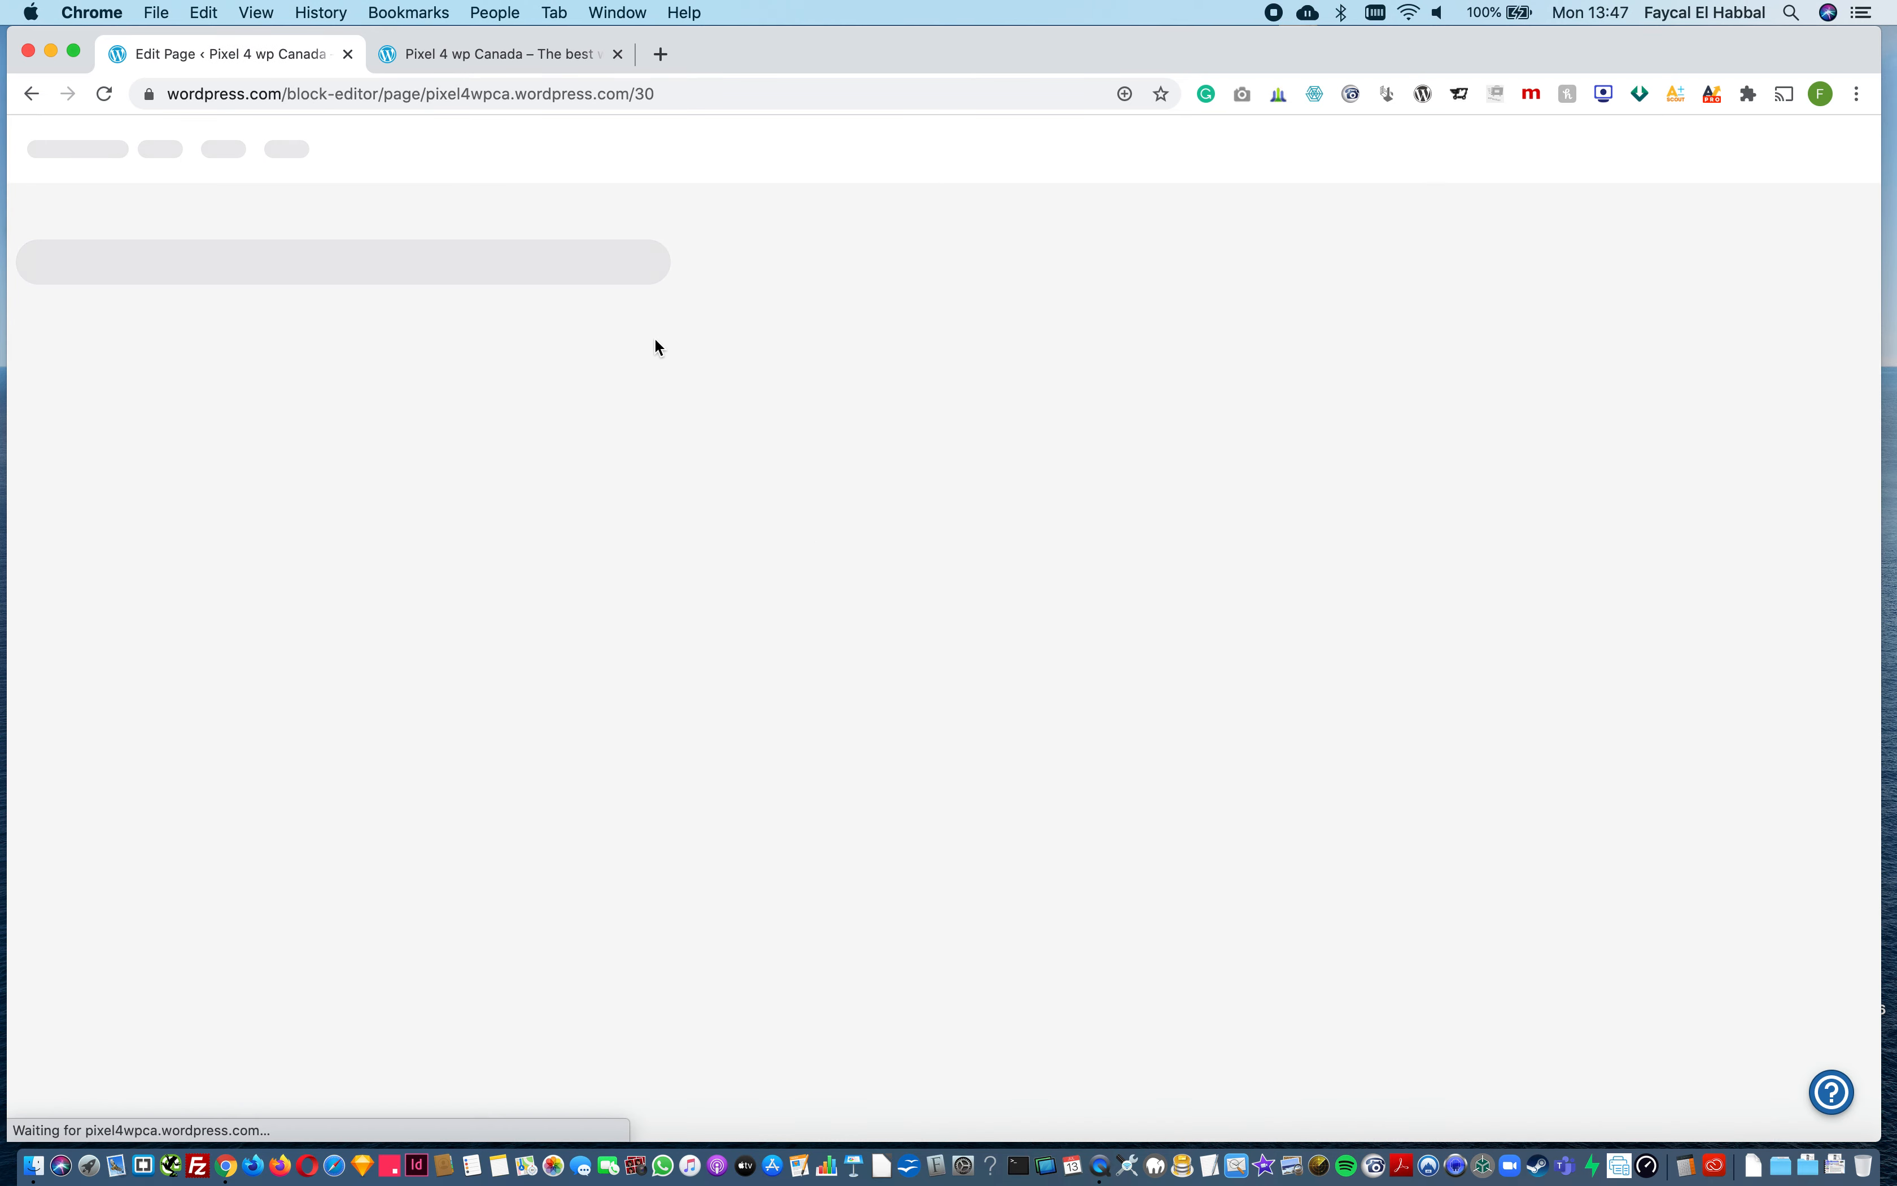
Step: Open cnn.com in a new tab to view its front page, and close that tab
{"action": "left_click", "coordinate": [660, 55]}
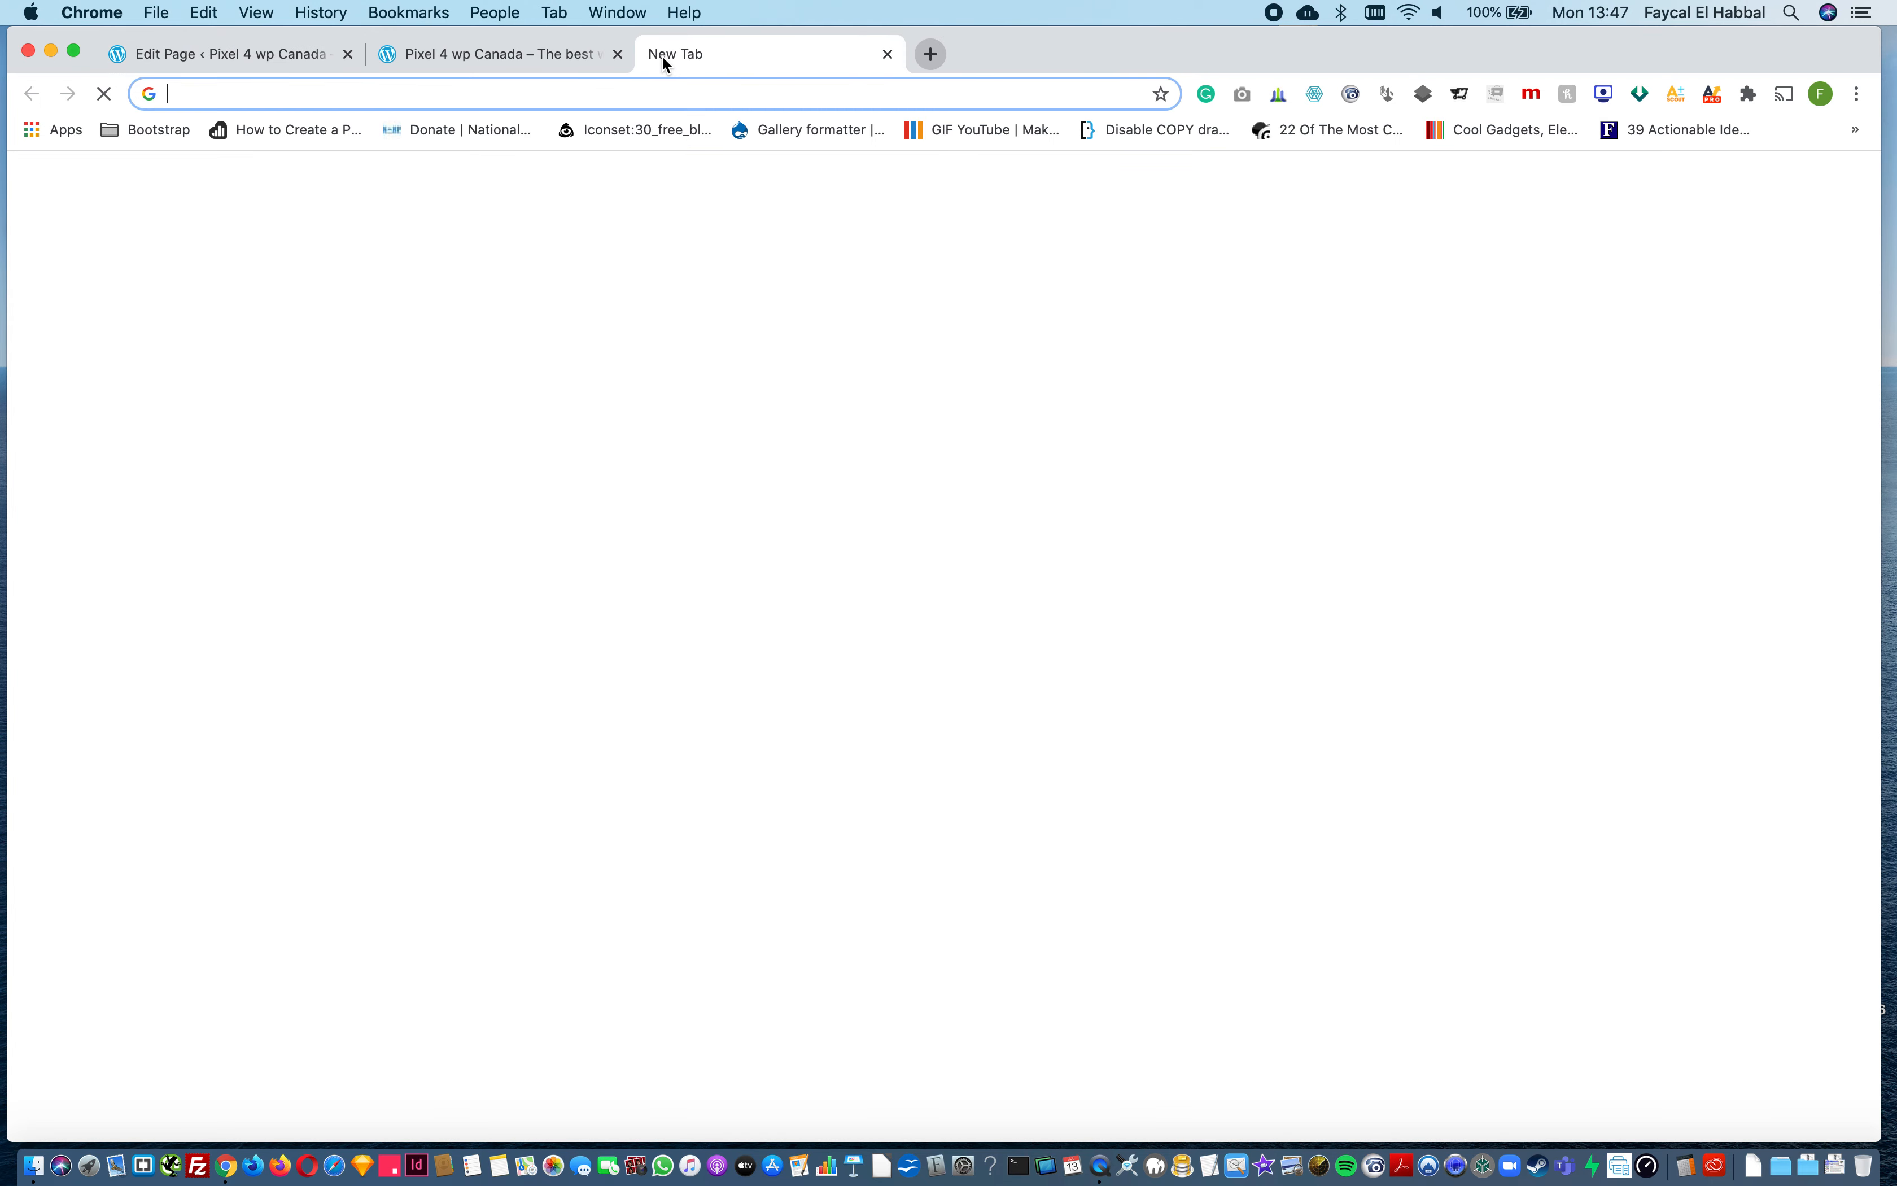
{"action": "type", "text": "cnn"}
{"action": "key", "text": "Return"}
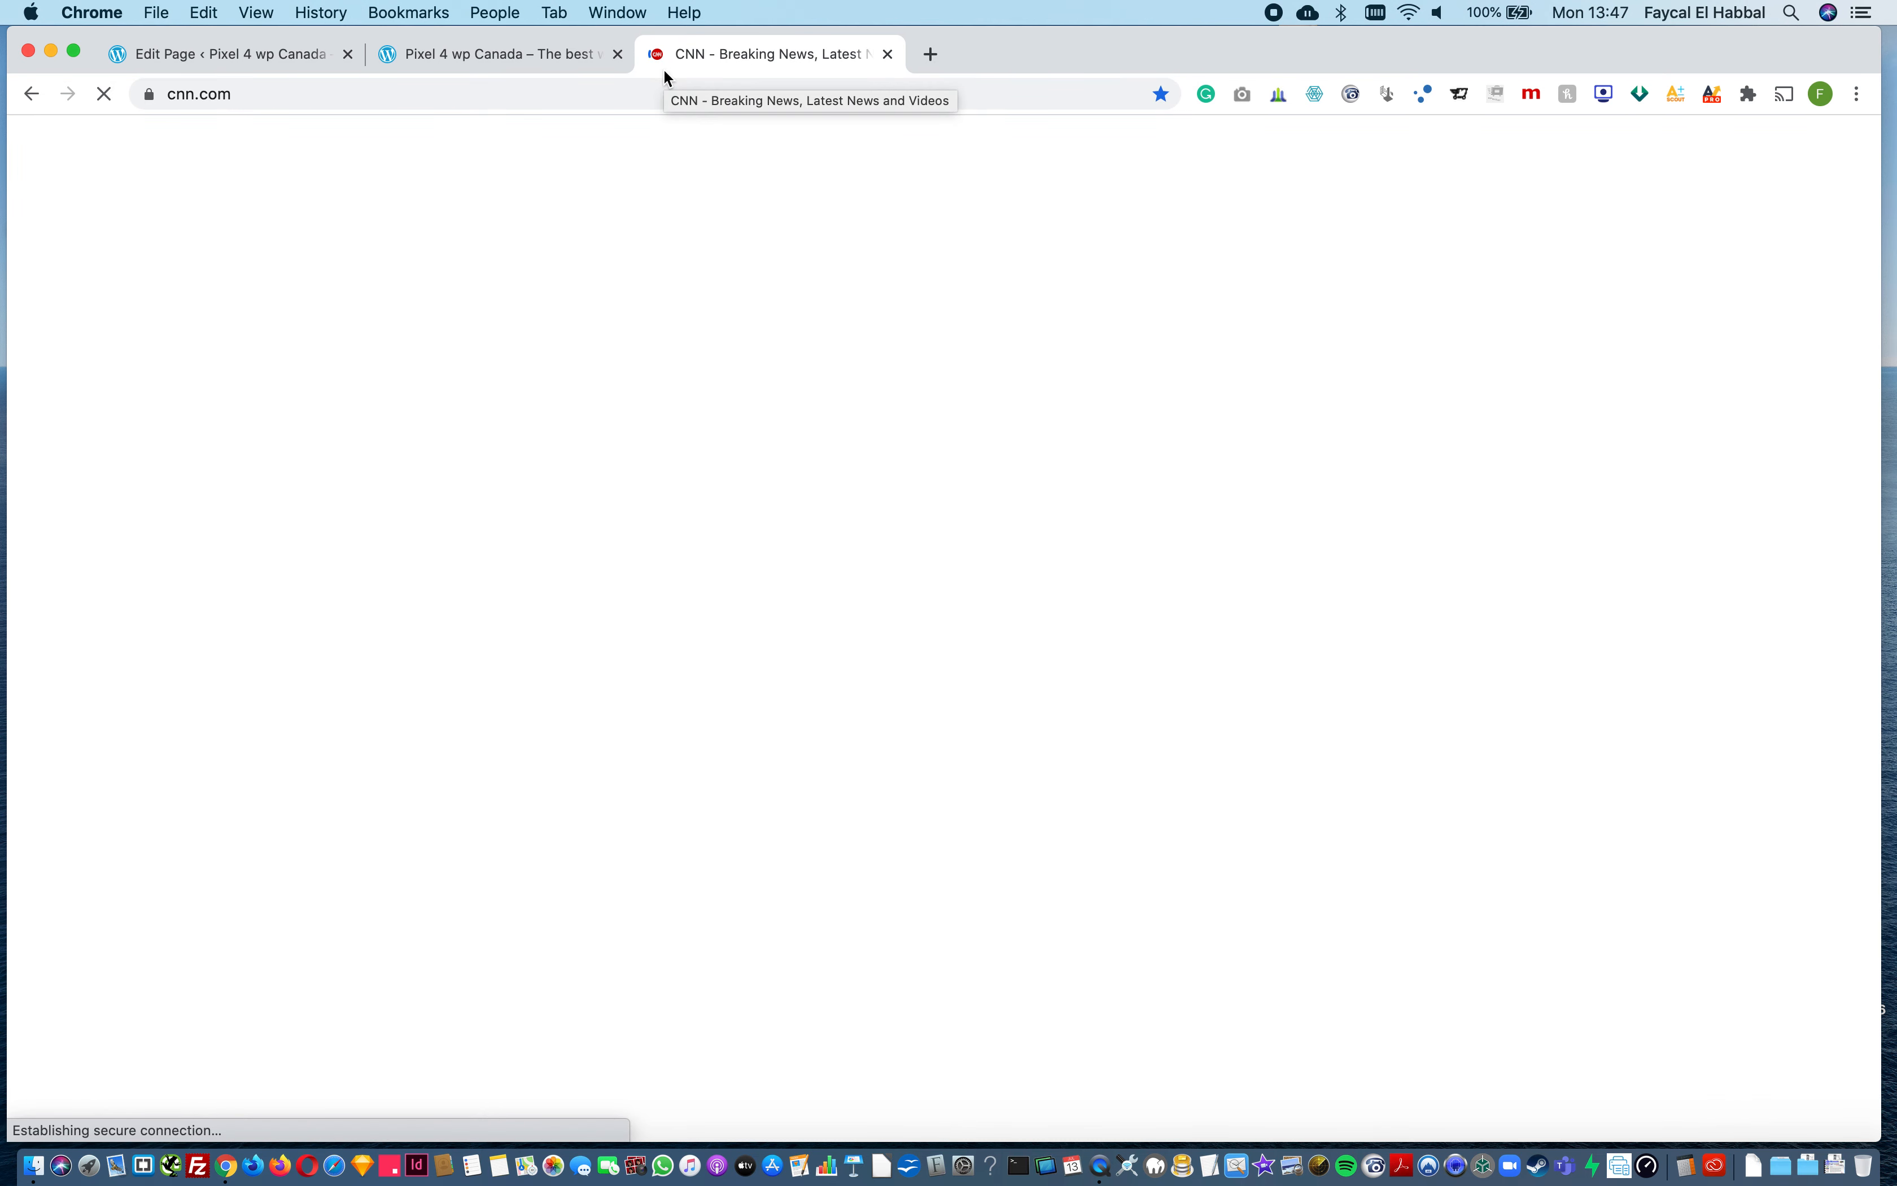
{"action": "left_click", "coordinate": [722, 537]}
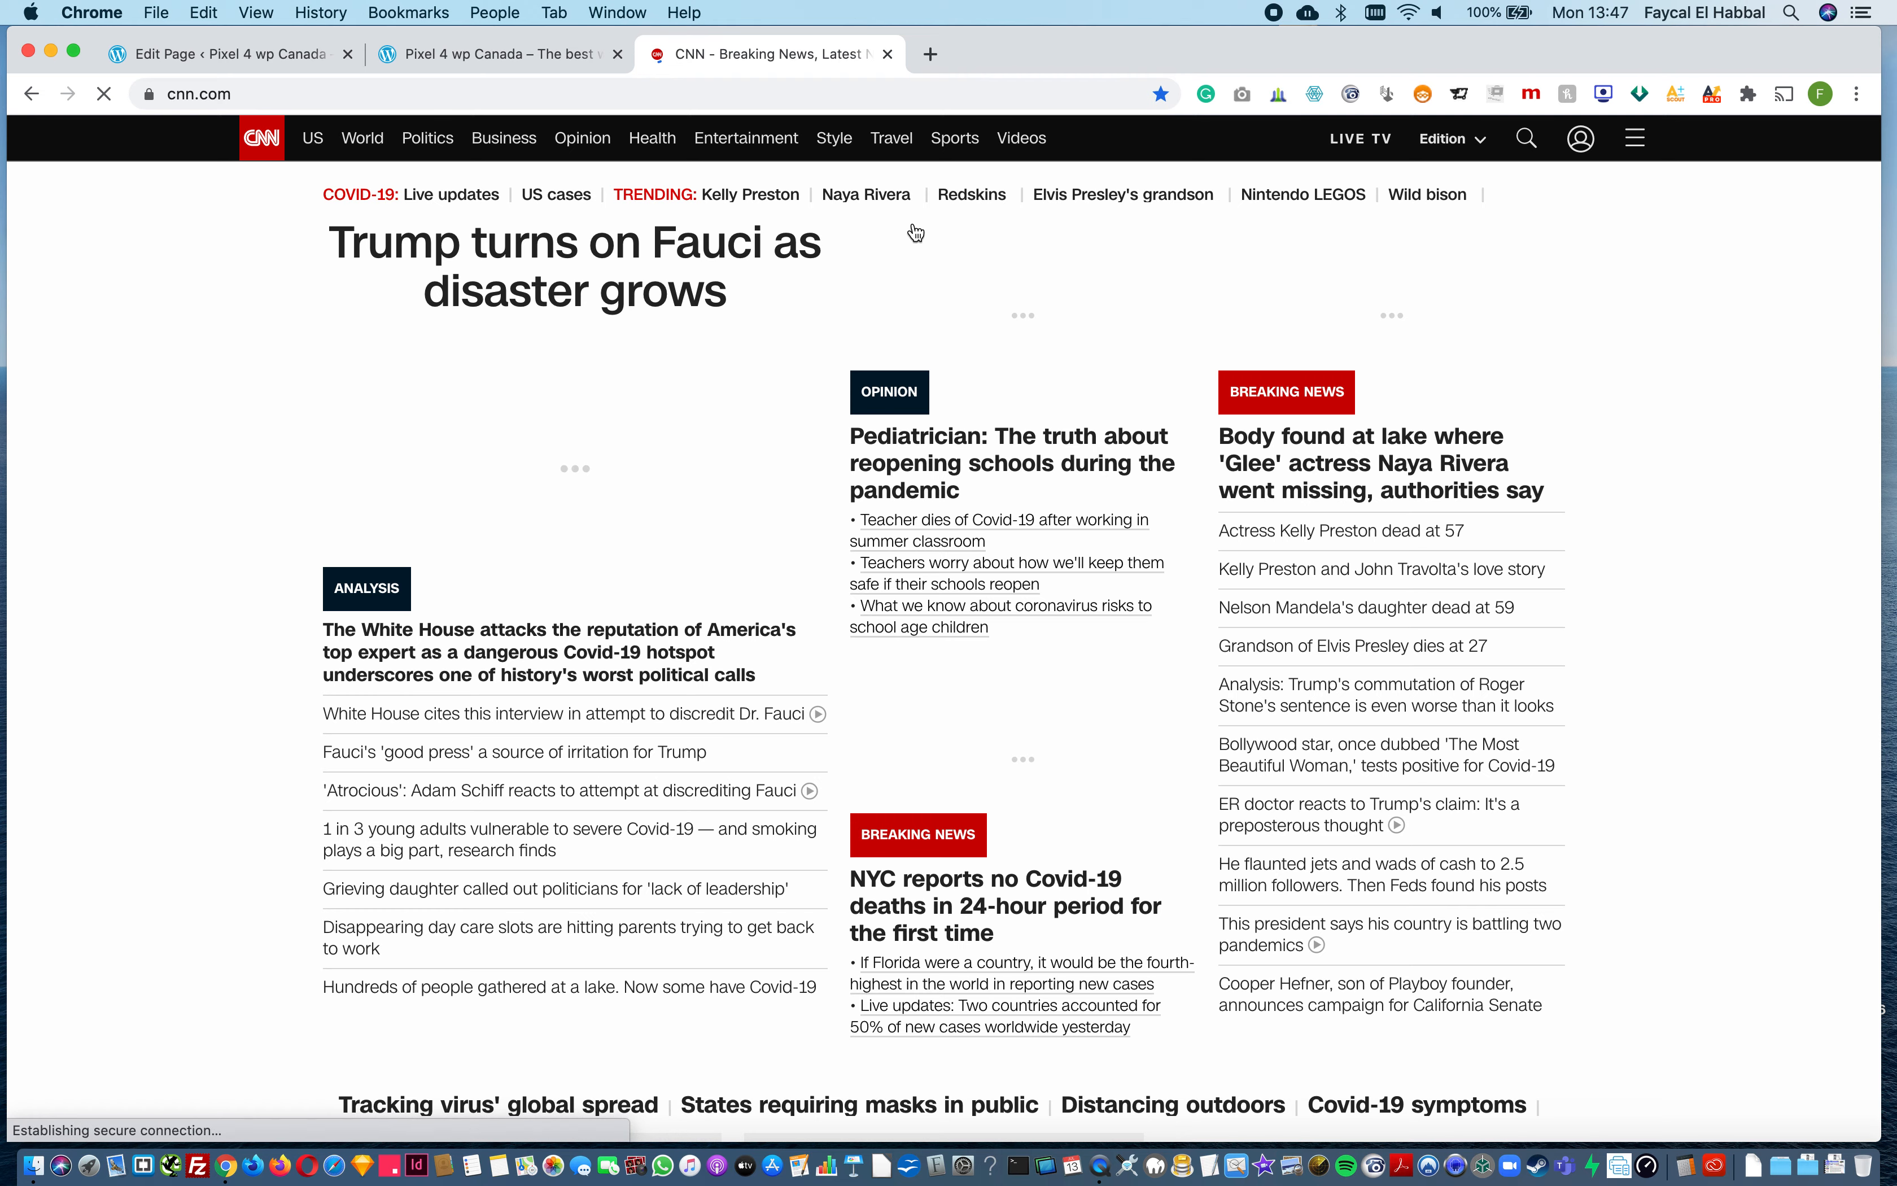
{"action": "left_click", "coordinate": [886, 54]}
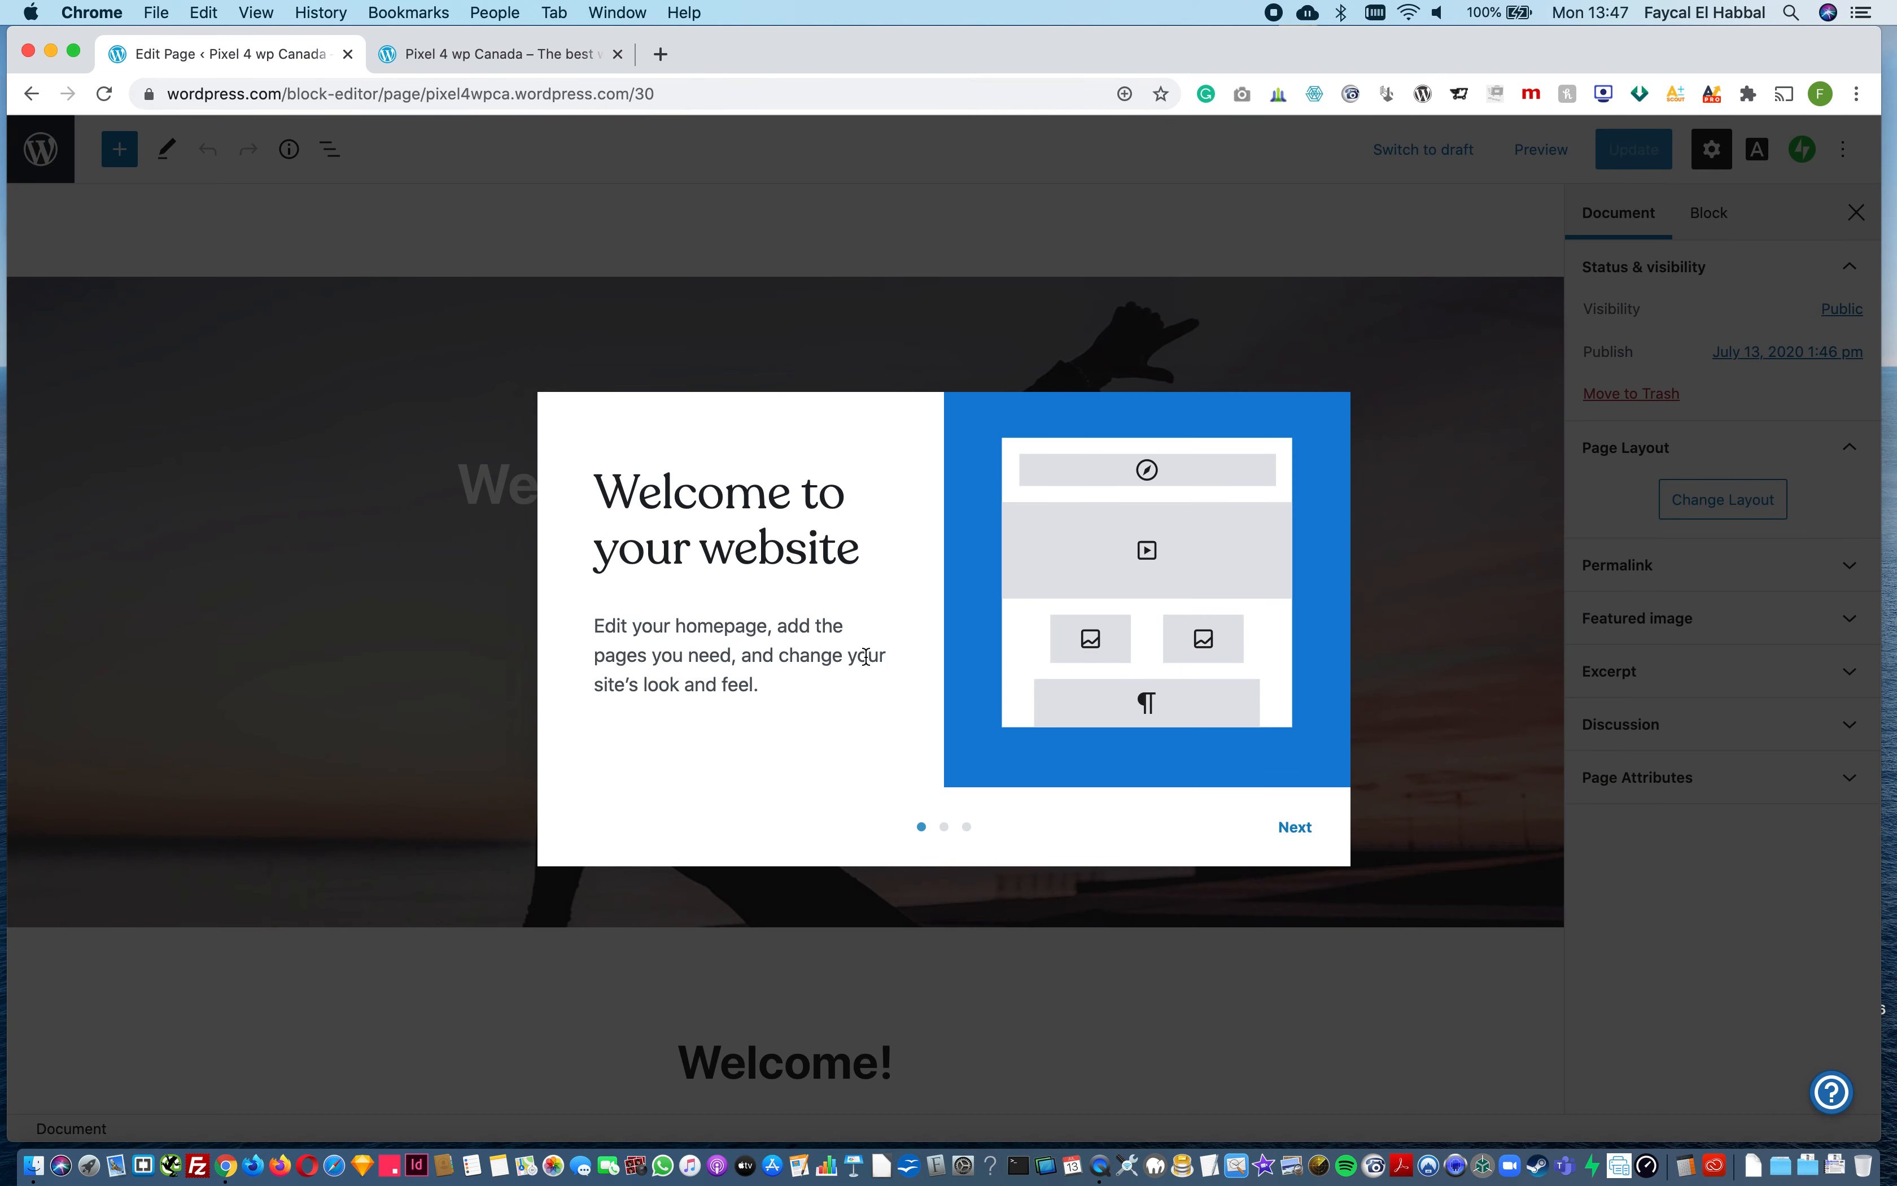
Step: Close the tab showing the live site, and go through the editor's welcome guide to start editing the homepage
{"action": "left_click", "coordinate": [506, 55]}
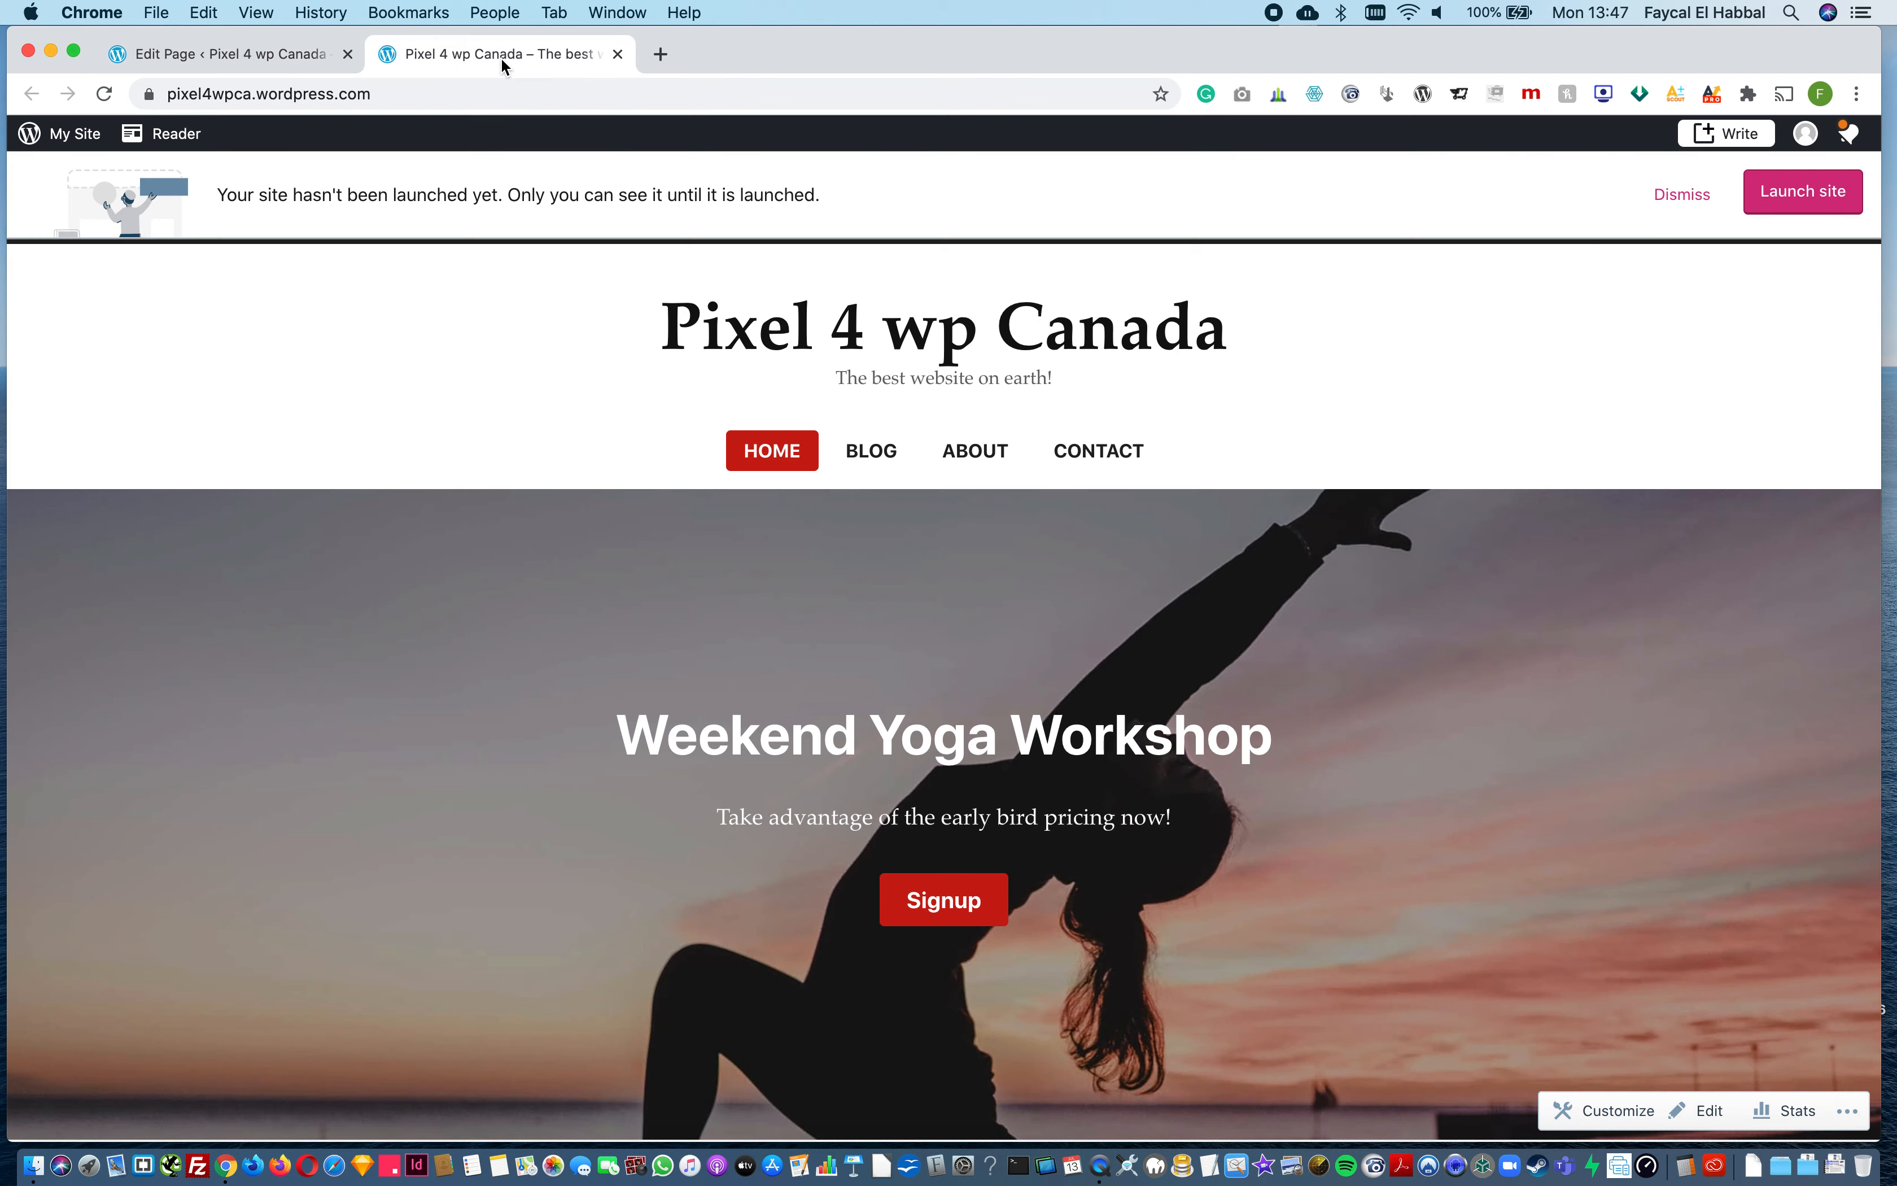
{"action": "left_click", "coordinate": [618, 54]}
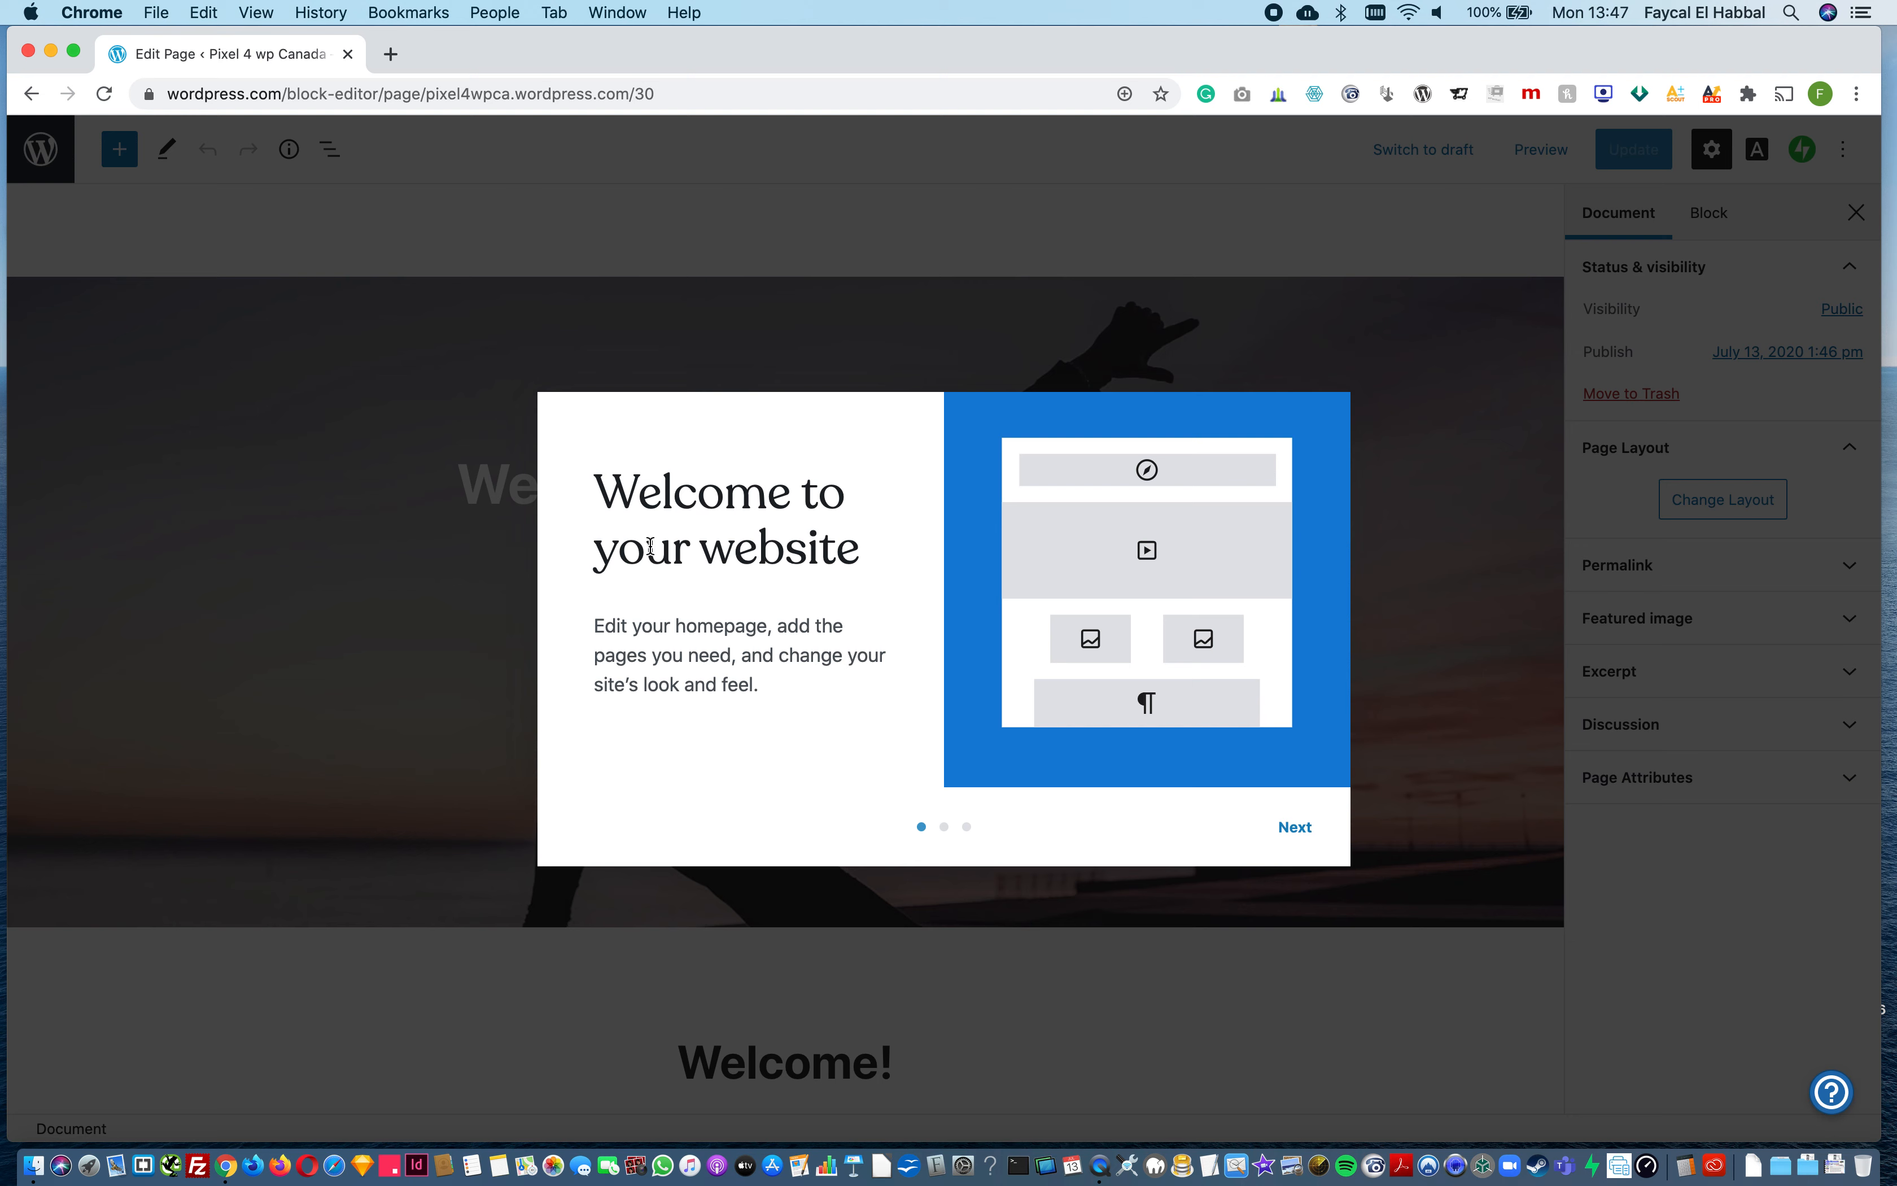
{"action": "left_click", "coordinate": [1288, 825]}
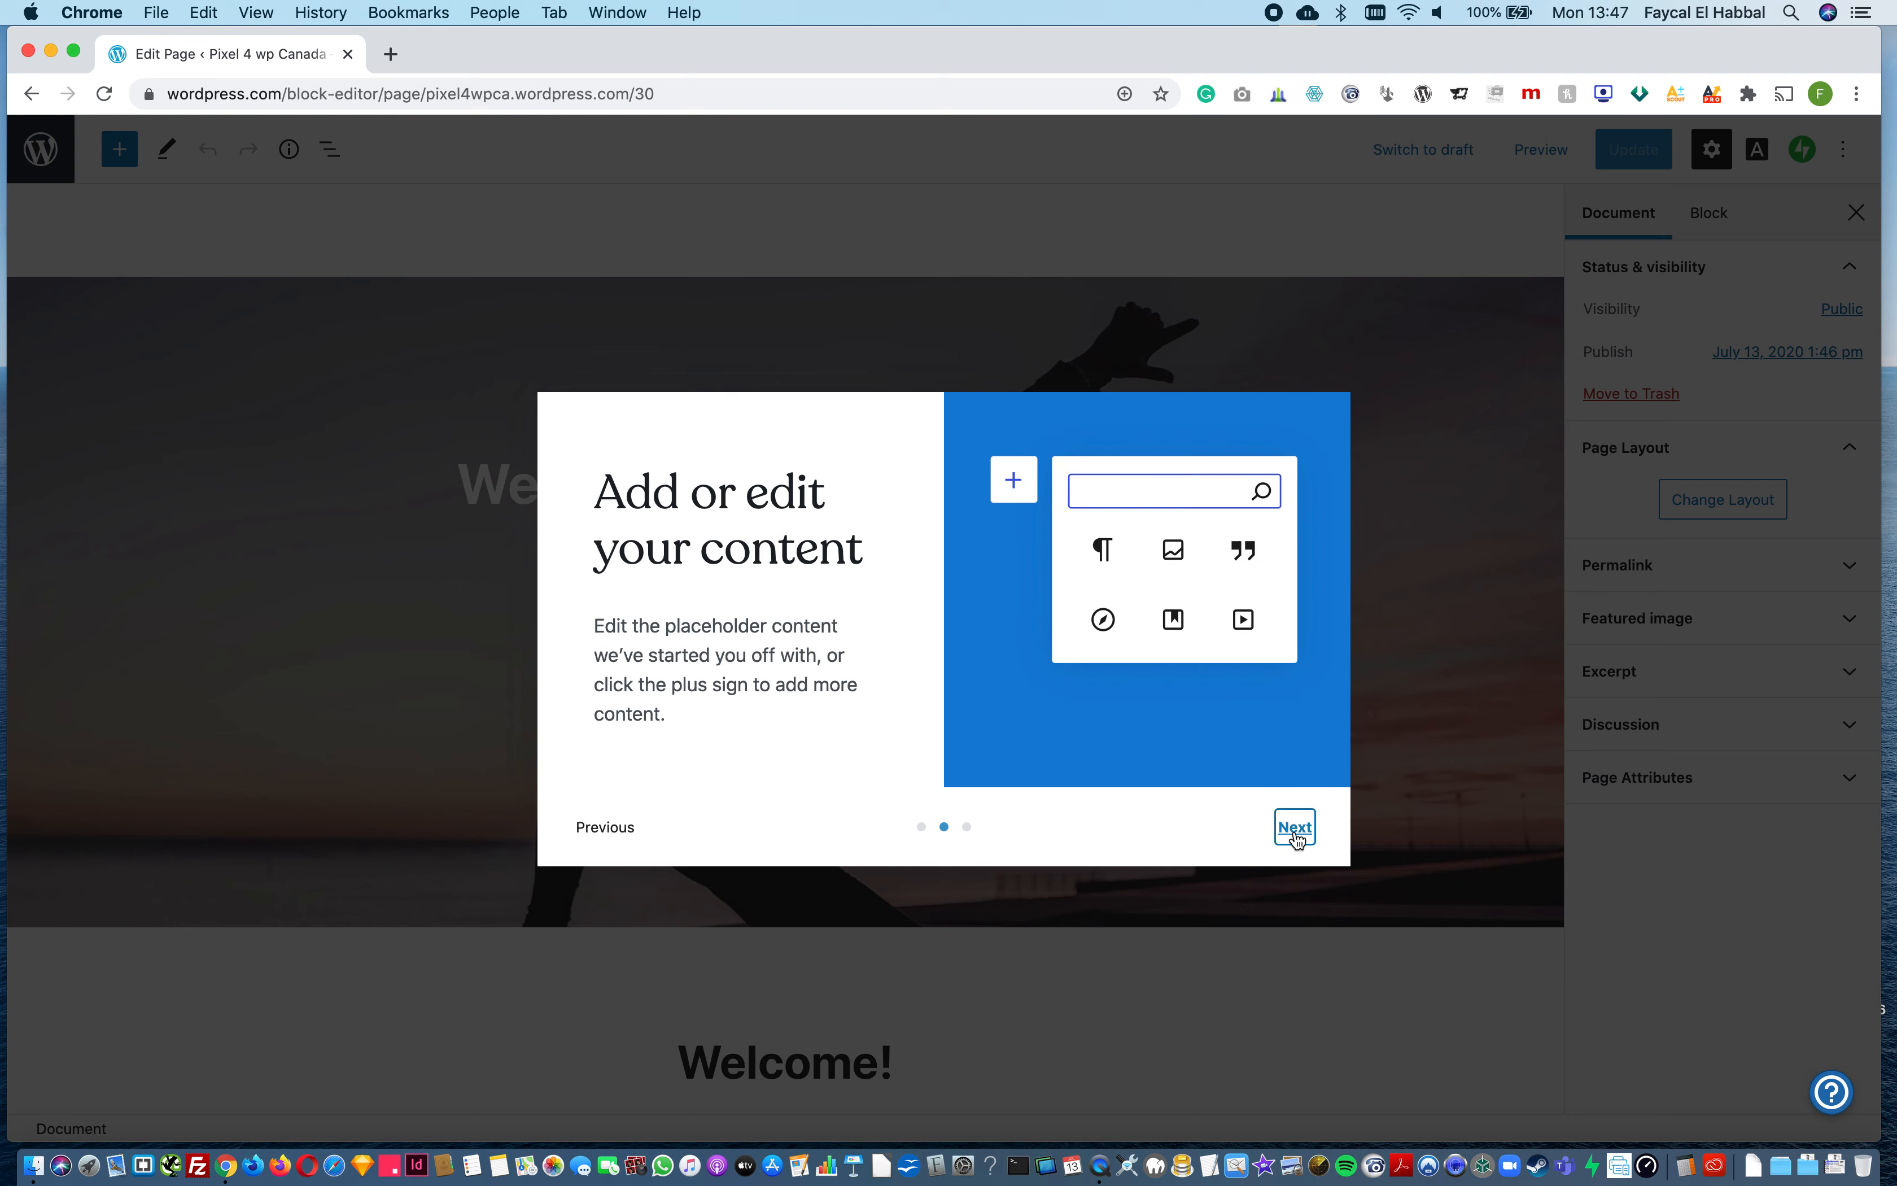
{"action": "left_click", "coordinate": [1295, 829]}
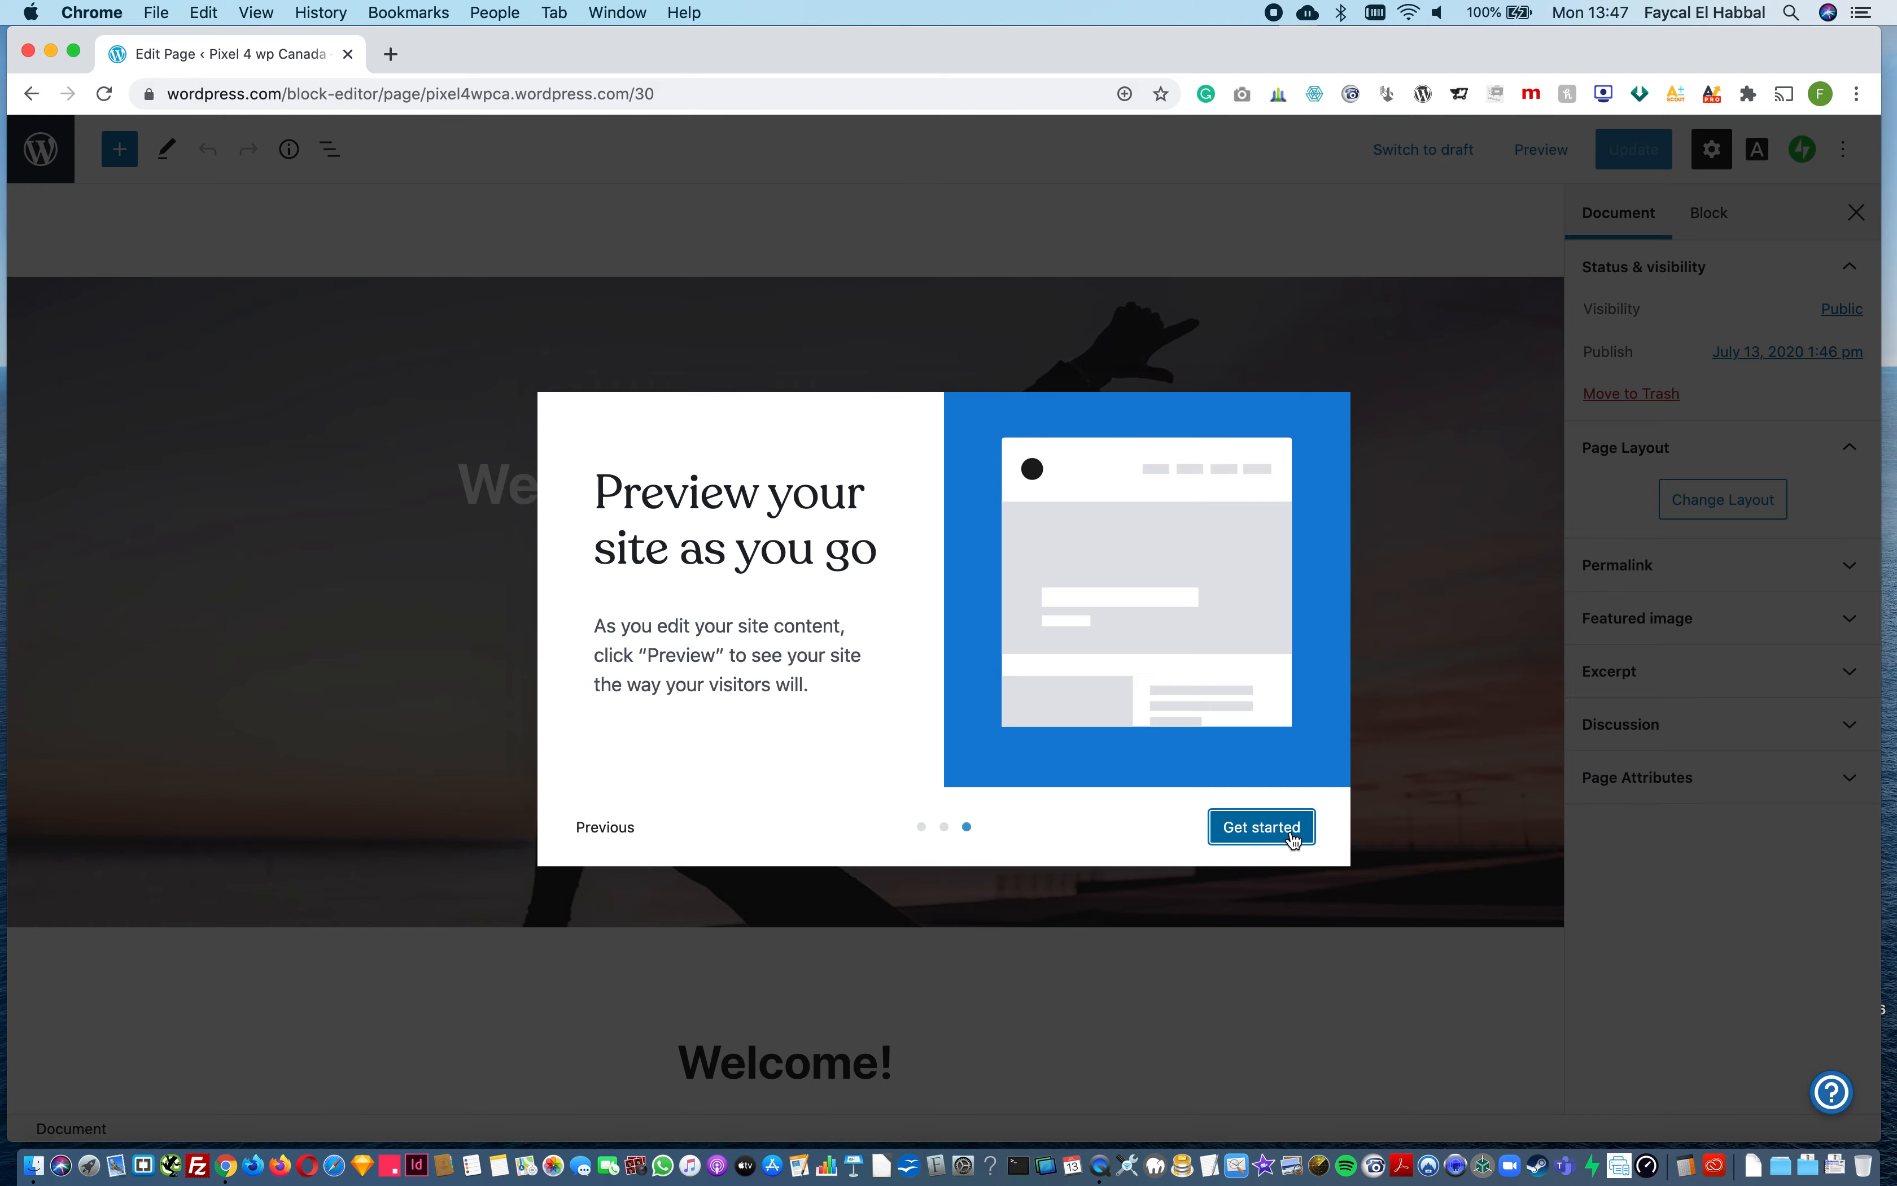
{"action": "left_click", "coordinate": [1291, 833]}
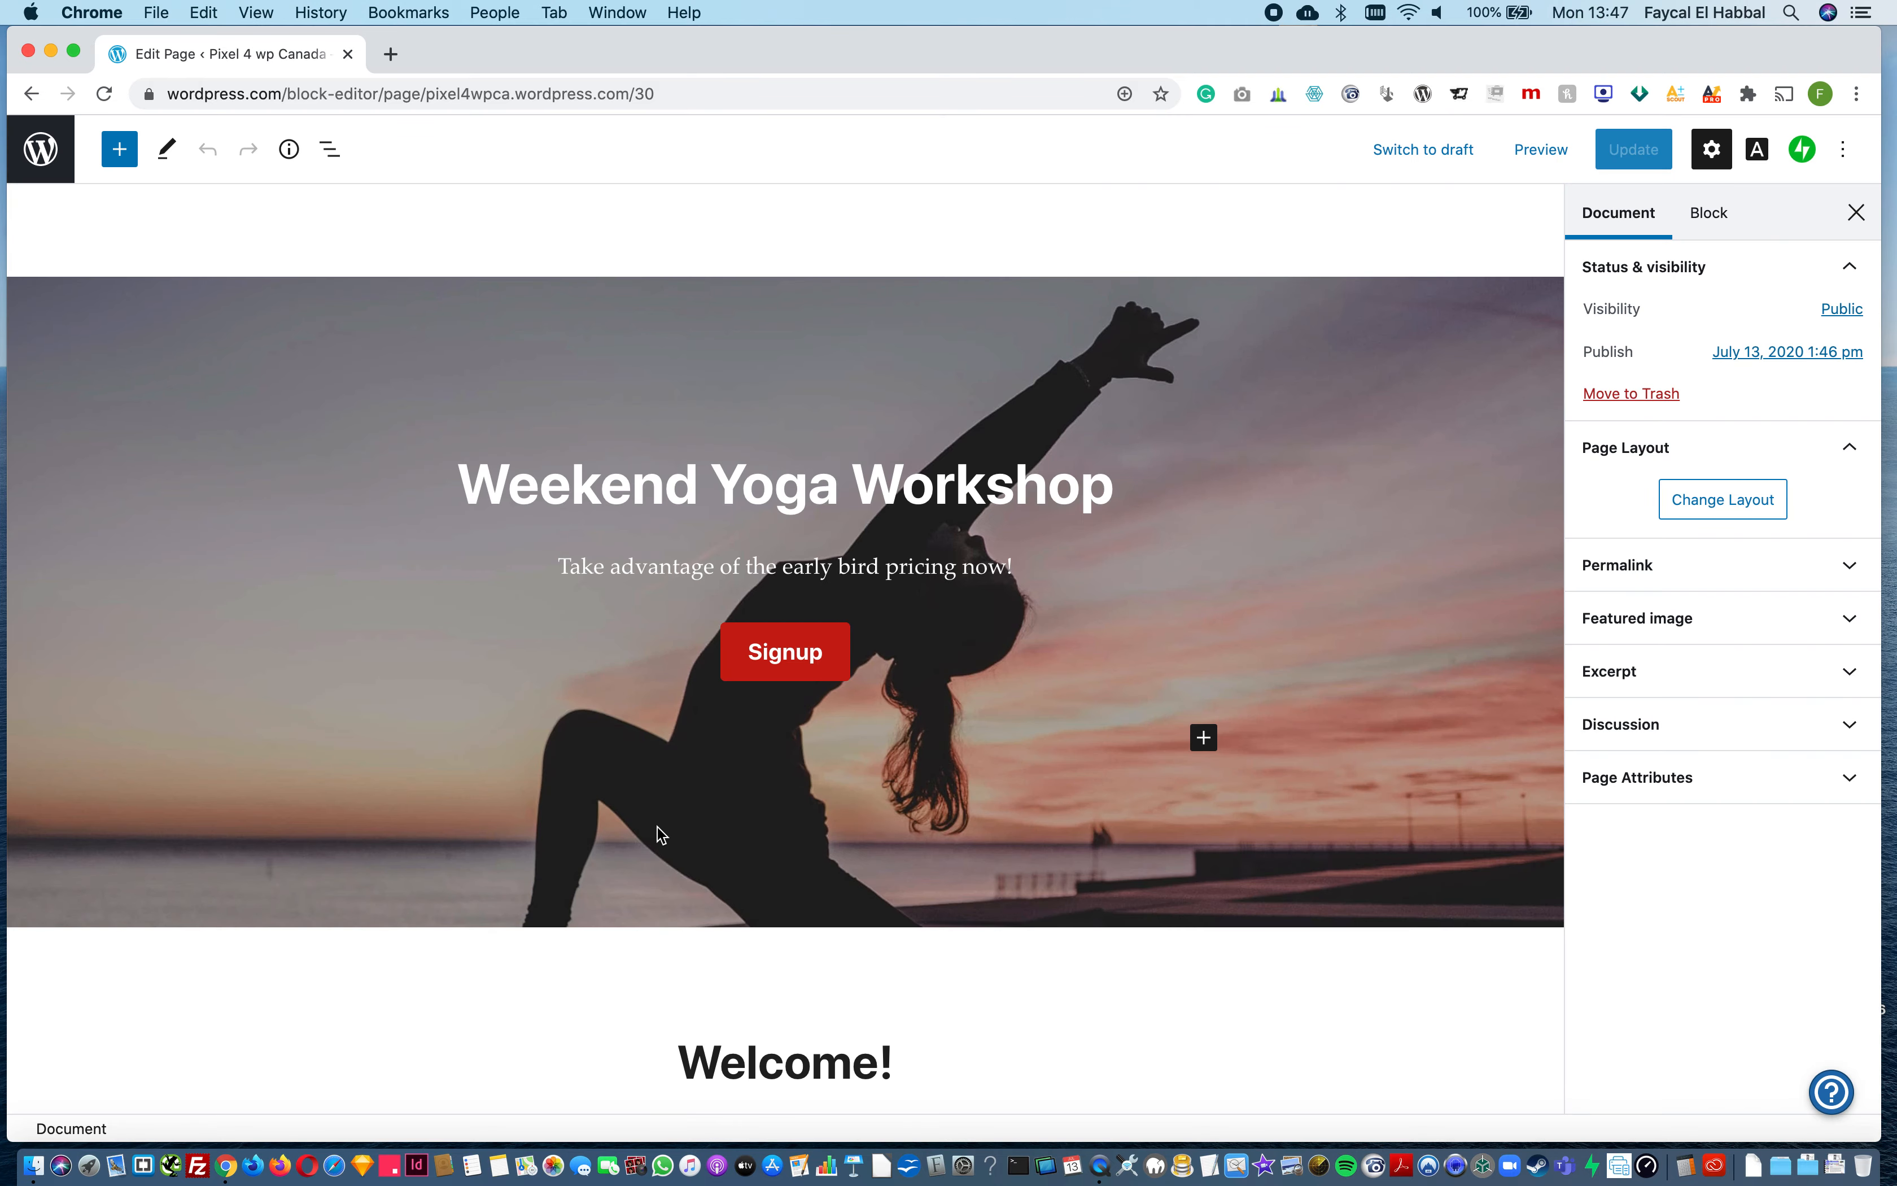
Step: Look over the homepage content and its cover block, and change the heading below the cover to "Welcome!!"
{"action": "scroll", "coordinate": [659, 834], "scroll_direction": "down", "scroll_amount": 4}
{"action": "scroll", "coordinate": [658, 833], "scroll_direction": "down", "scroll_amount": 8}
{"action": "scroll", "coordinate": [656, 826], "scroll_direction": "up", "scroll_amount": 12}
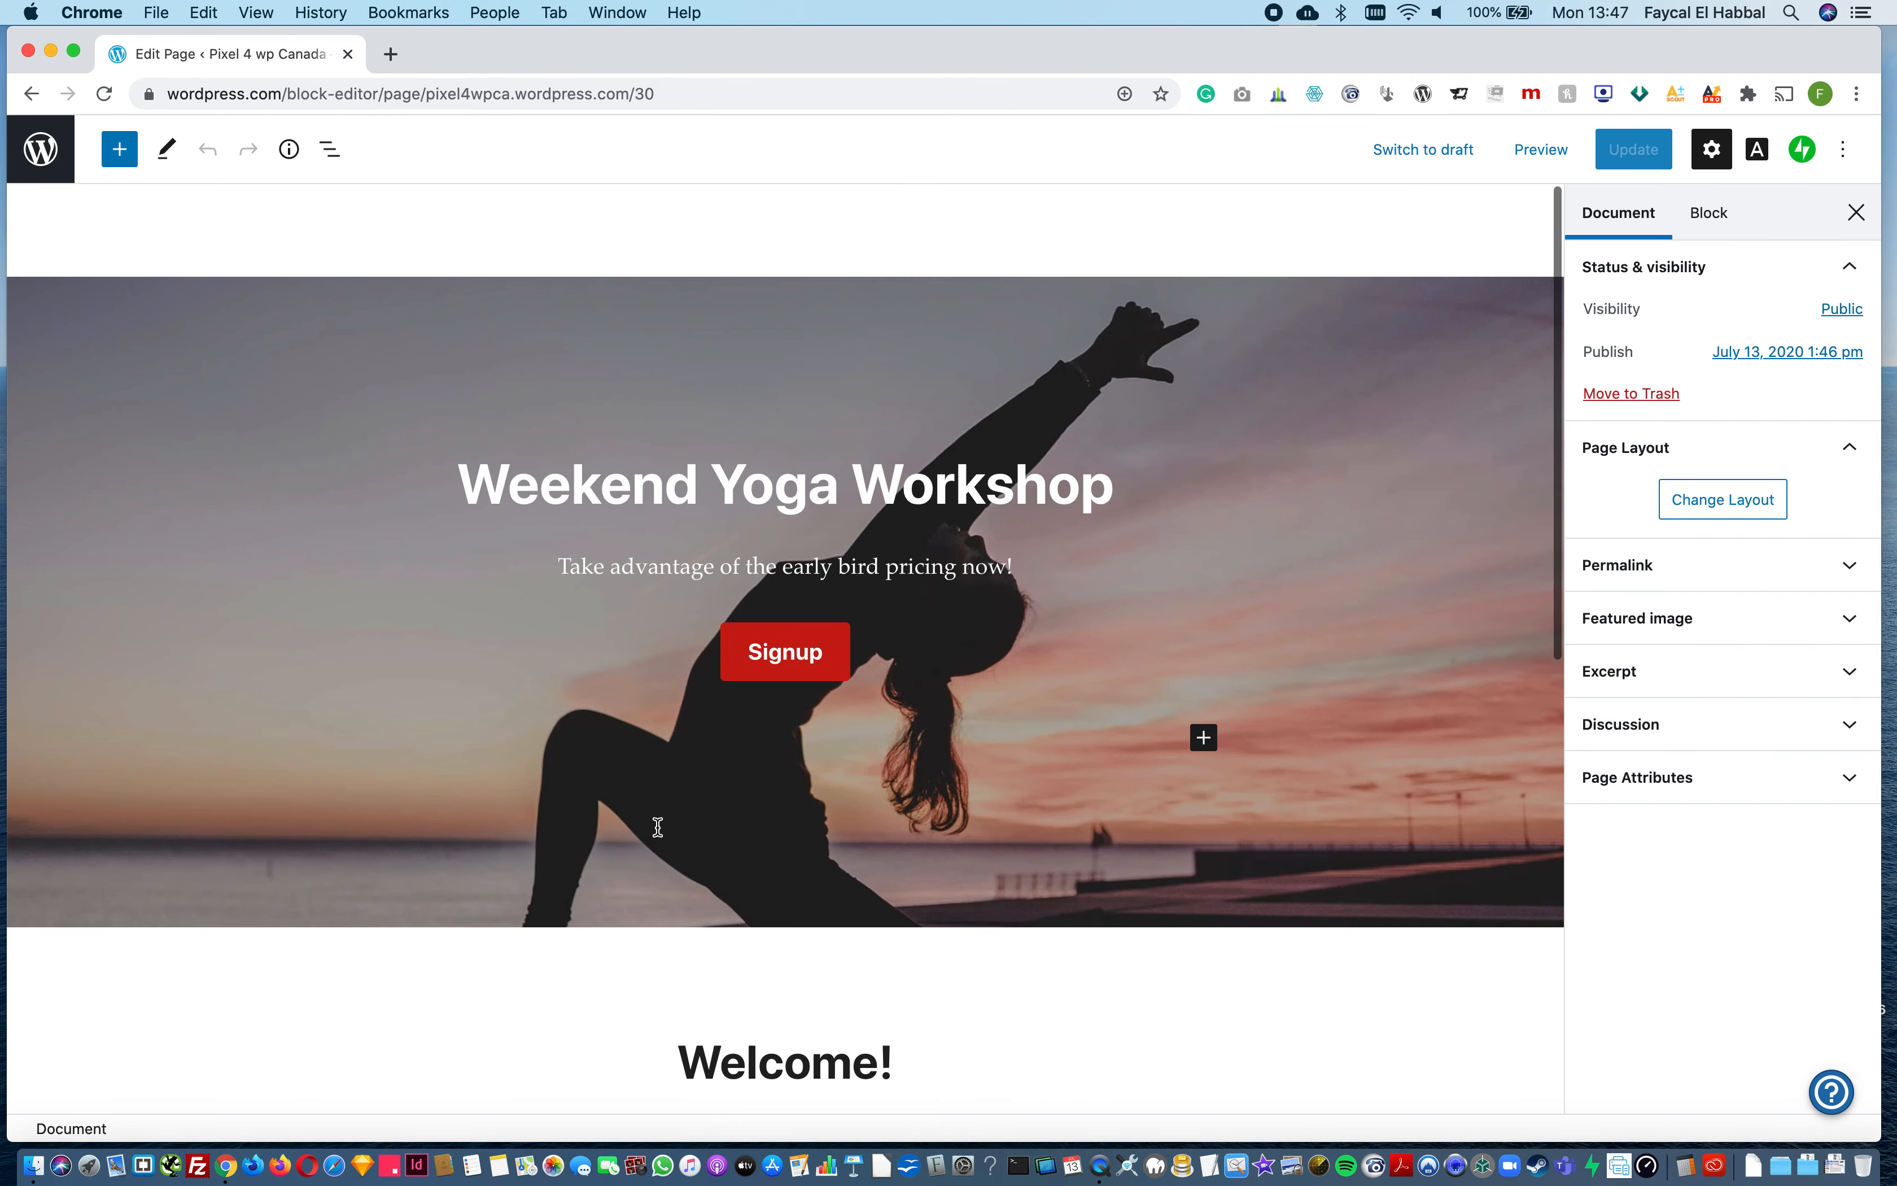
{"action": "left_click", "coordinate": [1447, 454]}
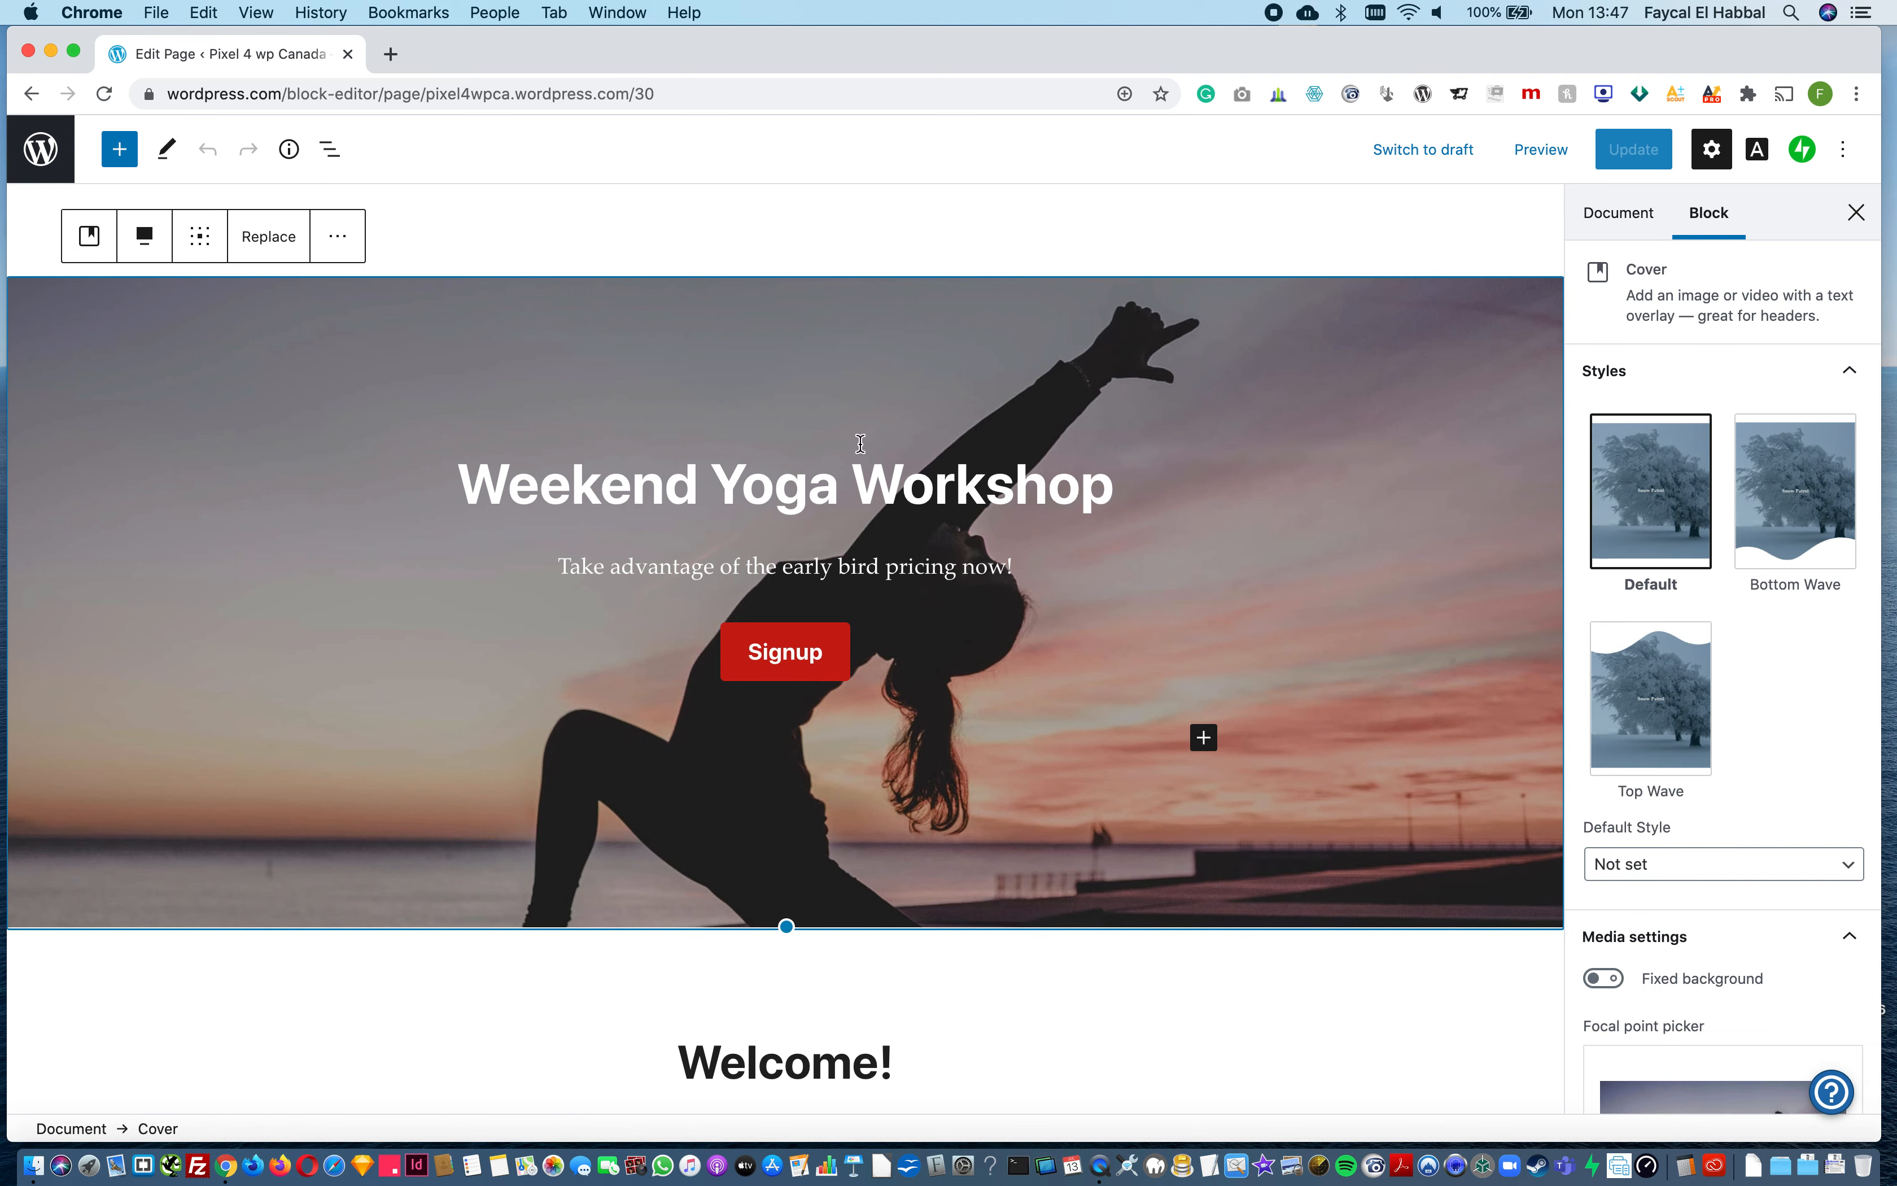
{"action": "mouse_move", "coordinate": [860, 443]}
{"action": "scroll", "coordinate": [559, 657], "scroll_direction": "down", "scroll_amount": 5}
{"action": "left_click", "coordinate": [749, 631]}
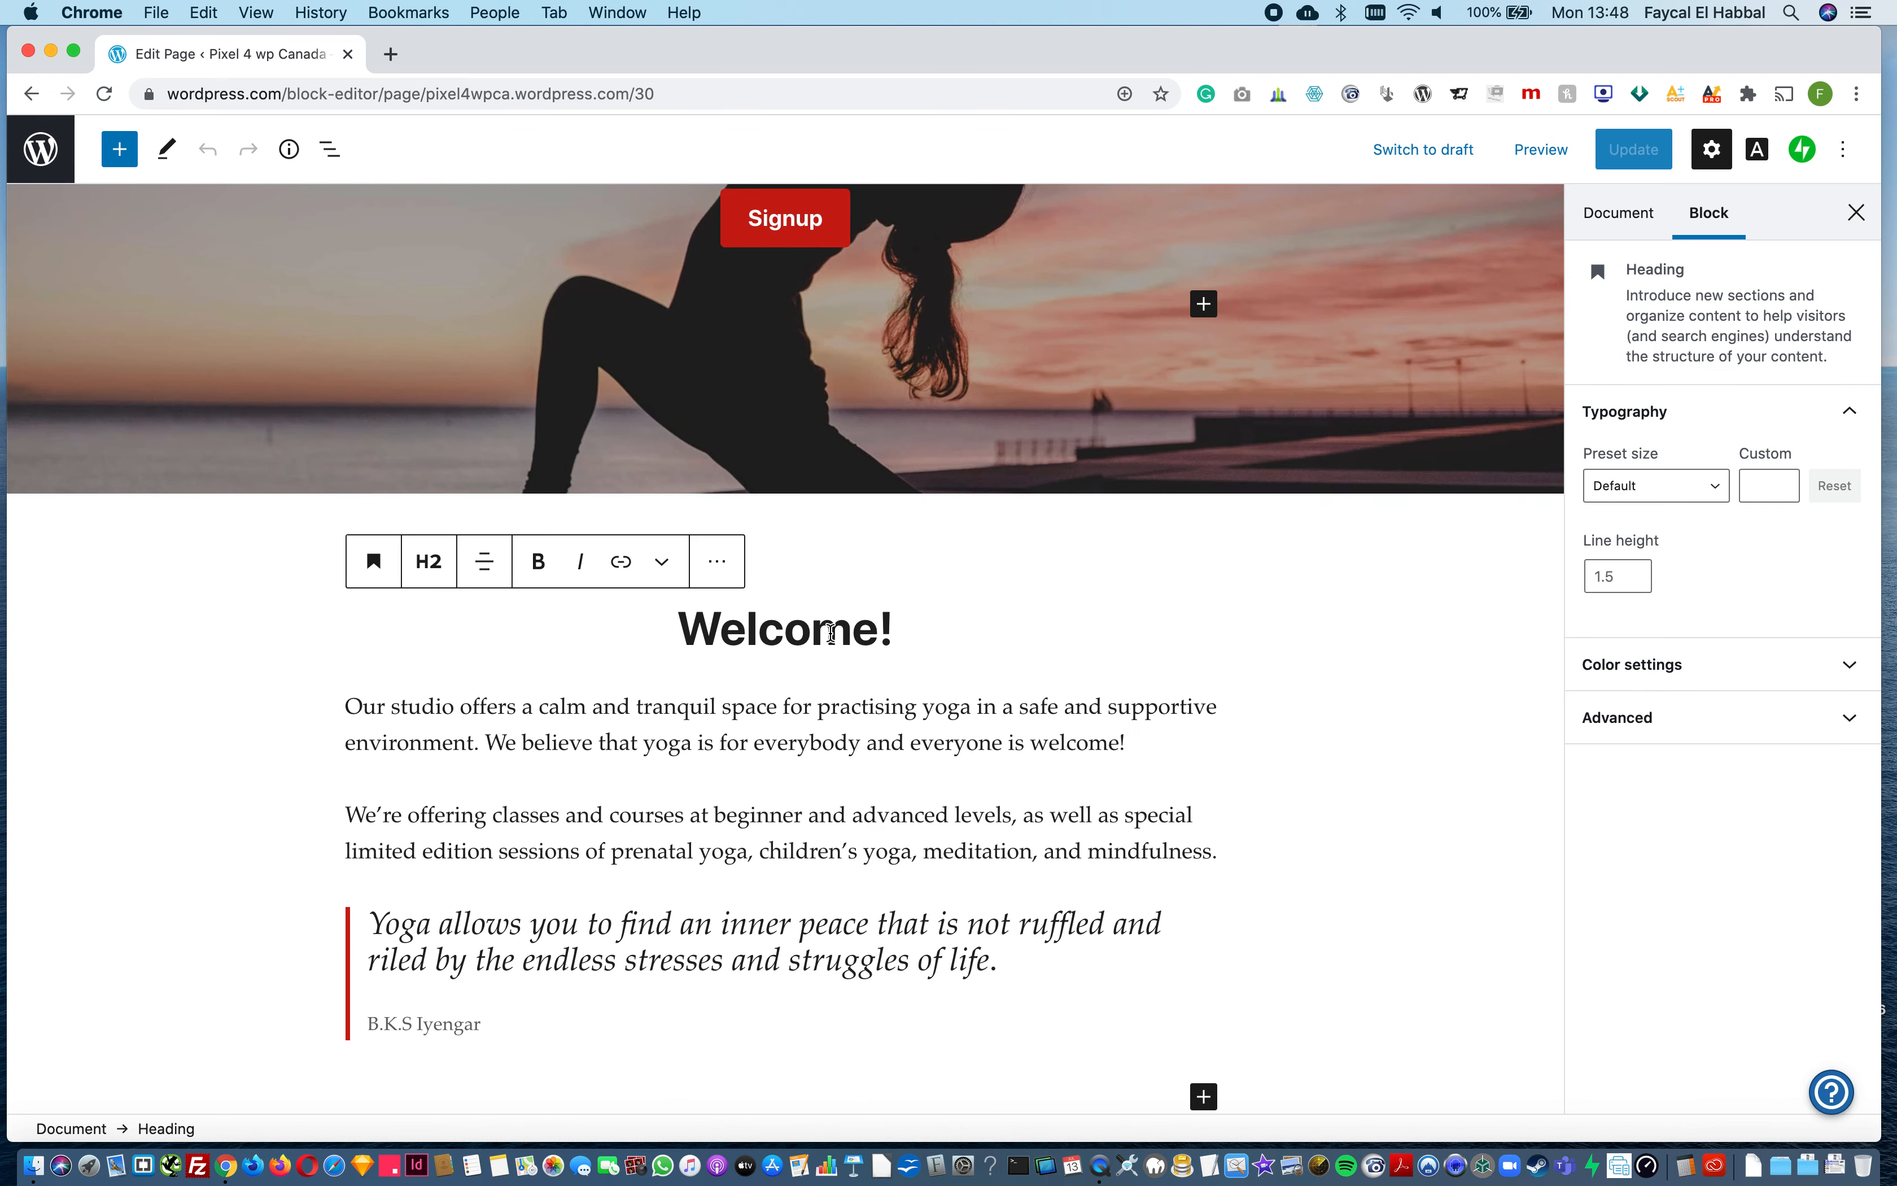
{"action": "left_click", "coordinate": [904, 629]}
{"action": "type", "text": "!"}
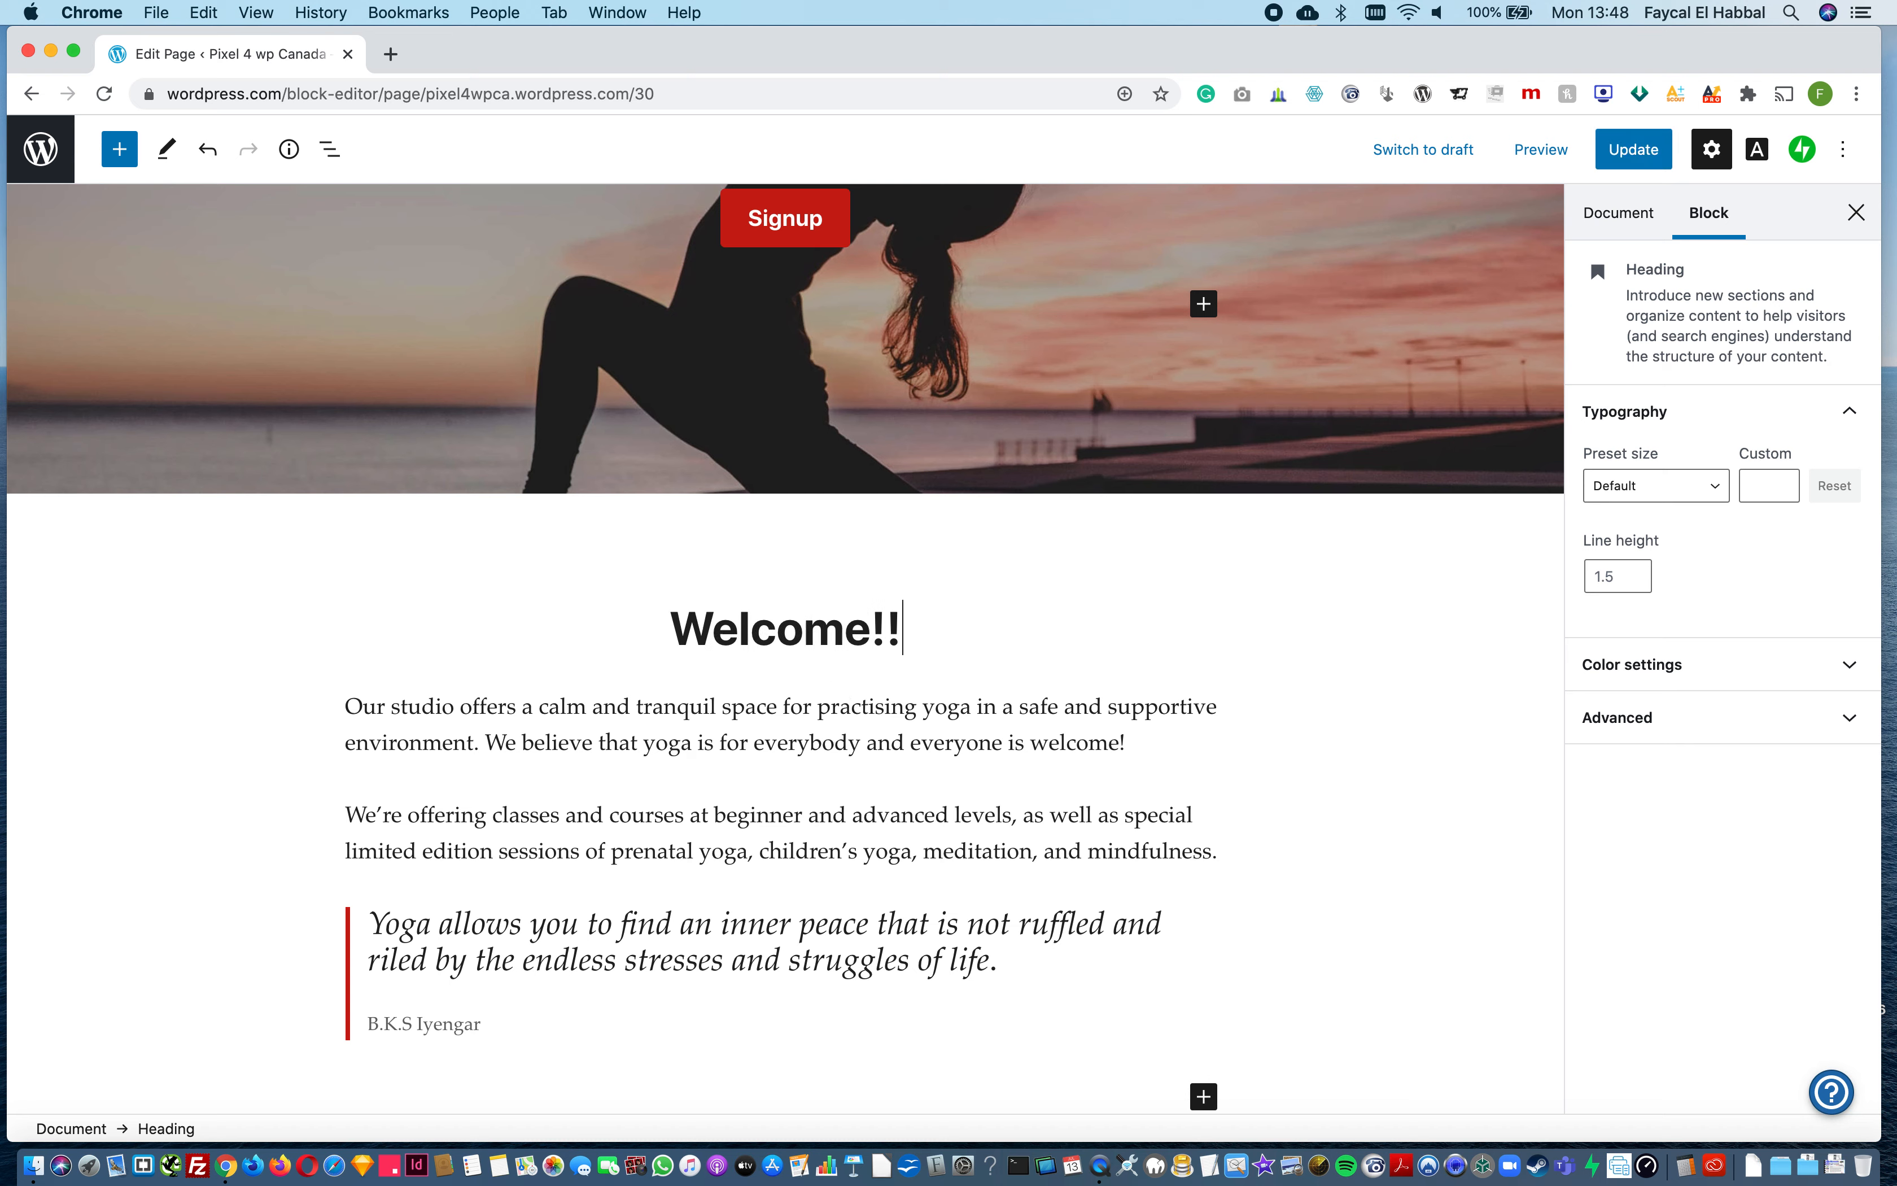
Step: Replace the first paragraph under the heading with "Add something else!" and remove the quote block from the page
{"action": "left_click_drag", "start_coordinate": [345, 707], "coordinate": [1134, 744]}
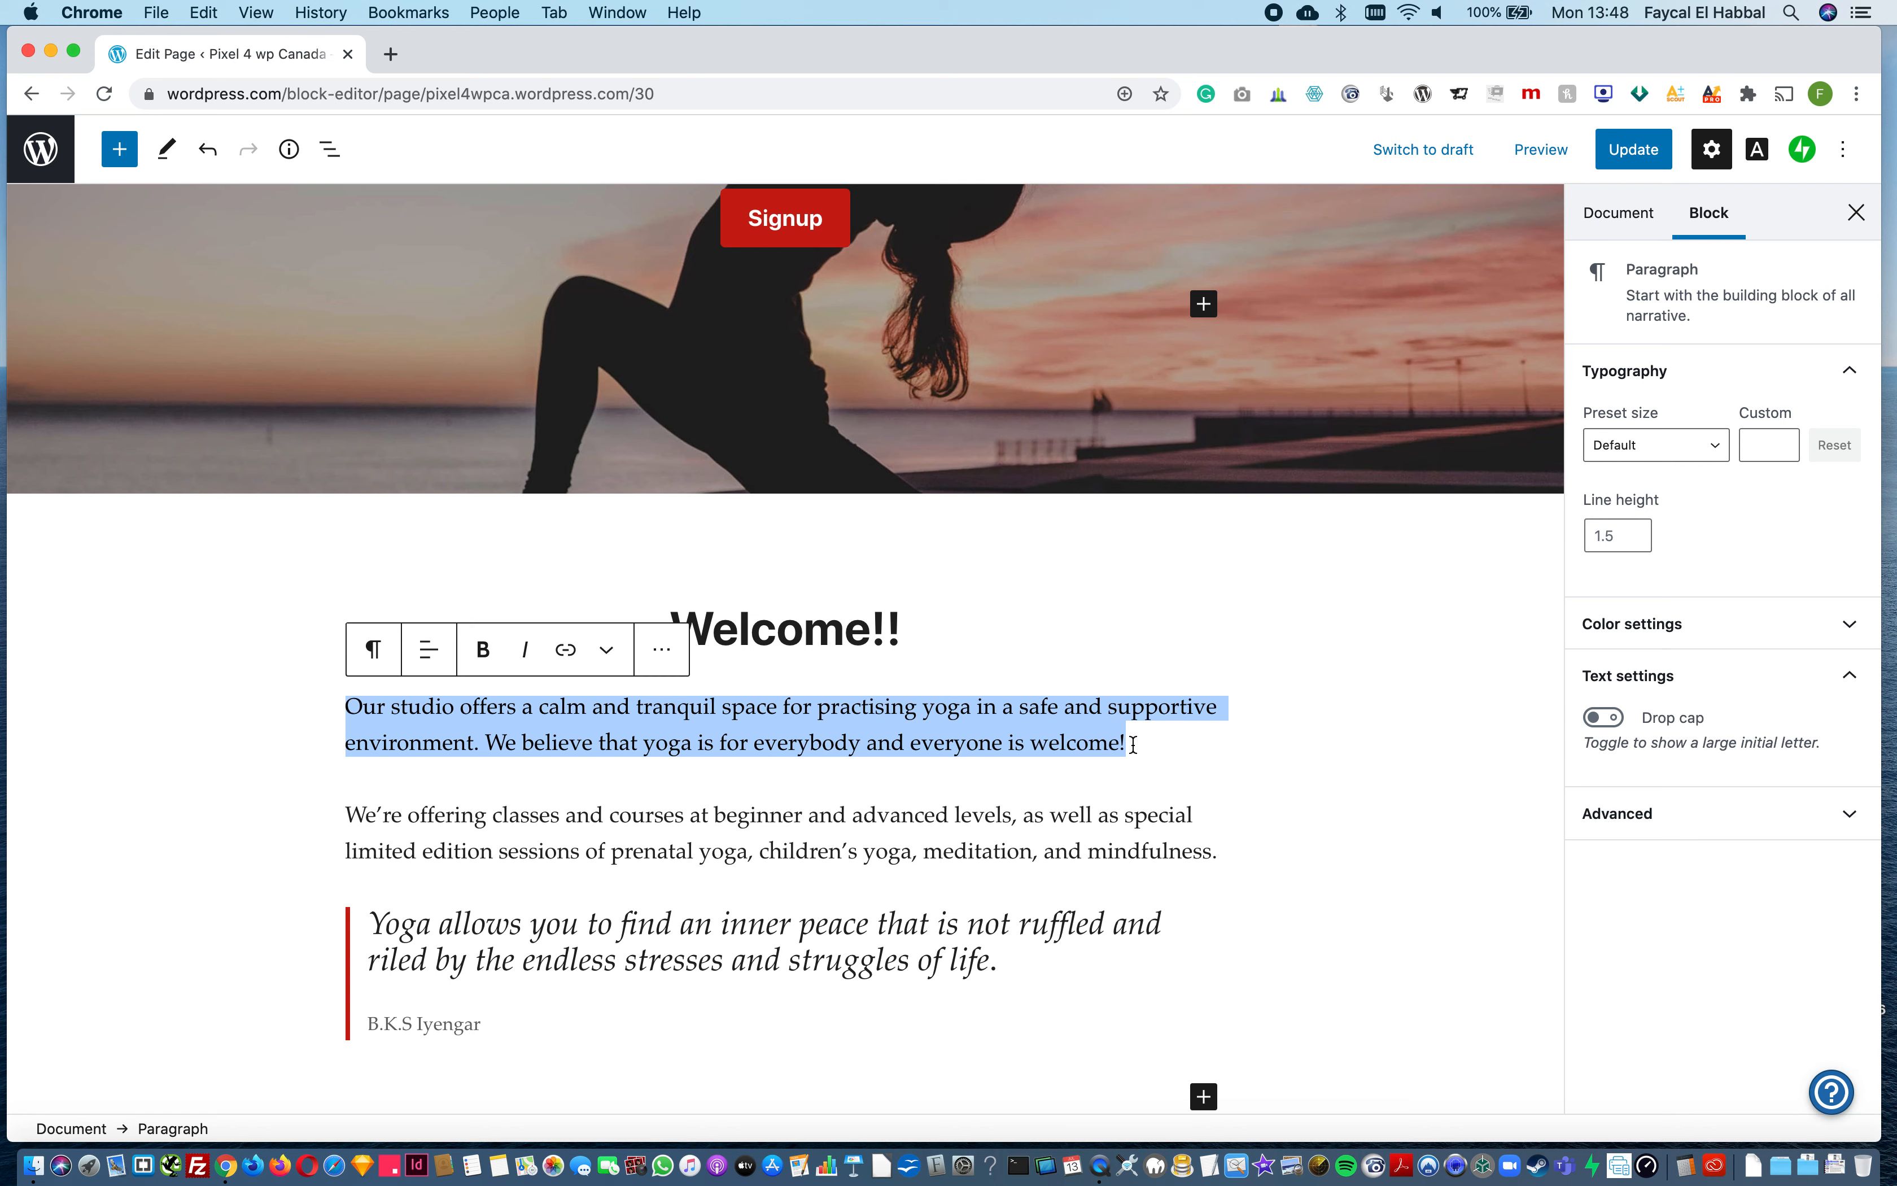
{"action": "type", "text": "Add something else!"}
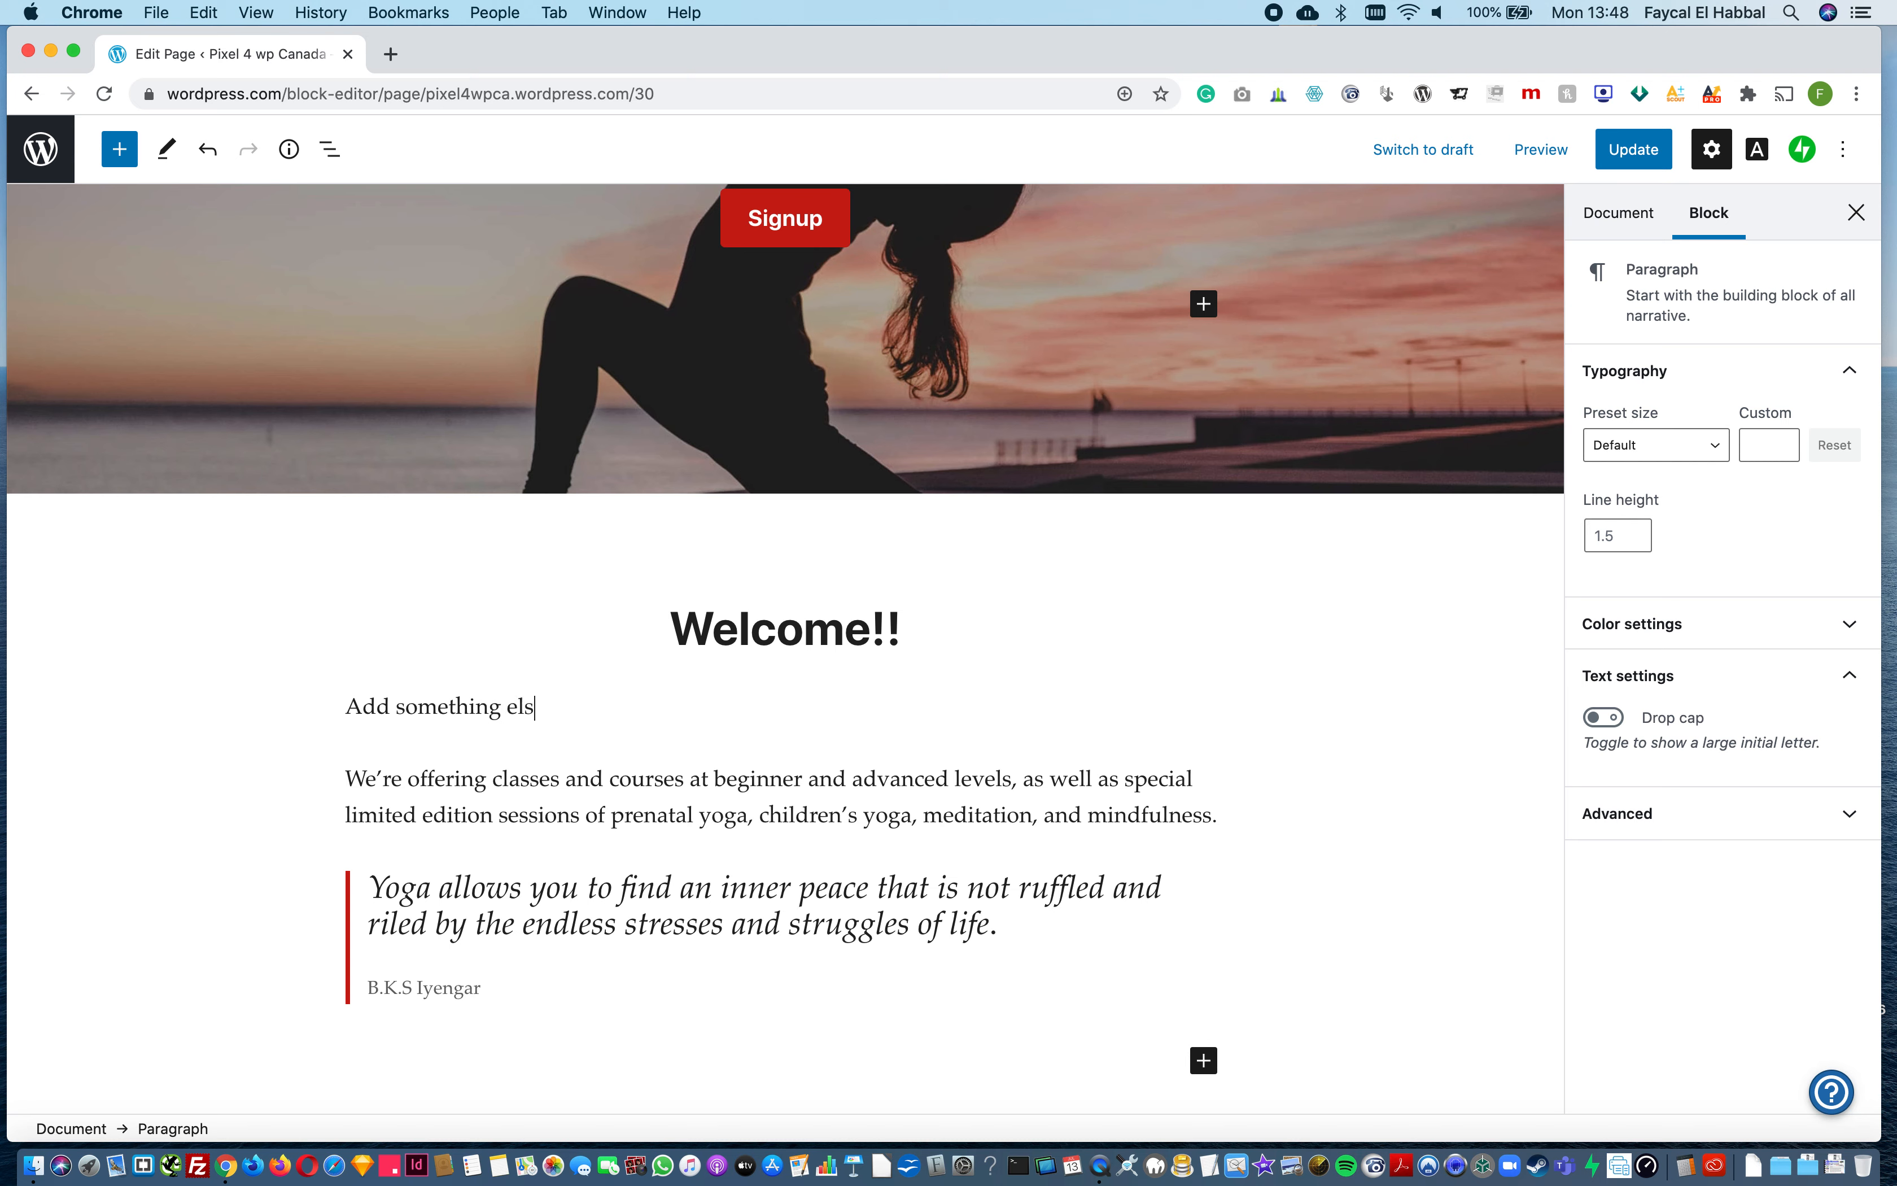
{"action": "triple_click", "coordinate": [1070, 882]}
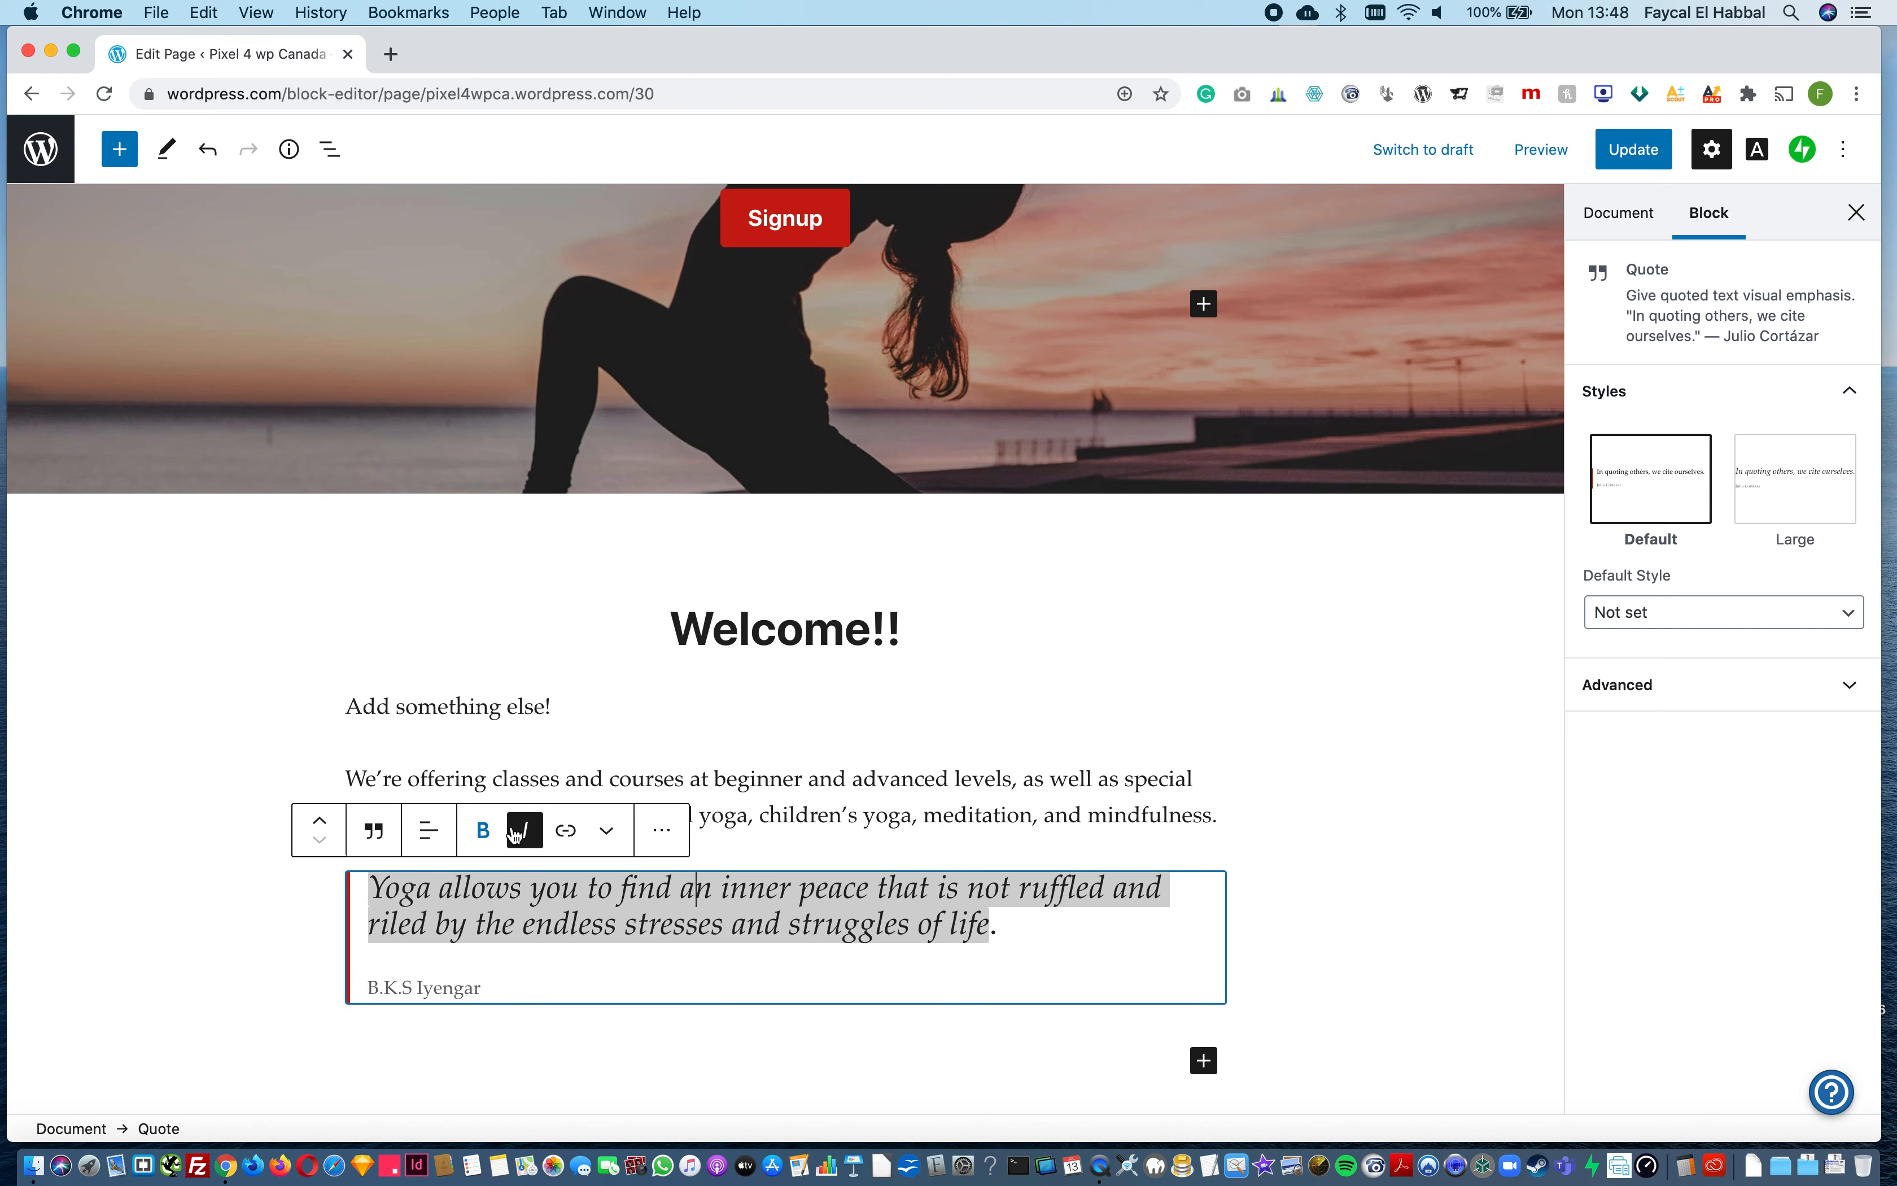
{"action": "left_click", "coordinate": [662, 833]}
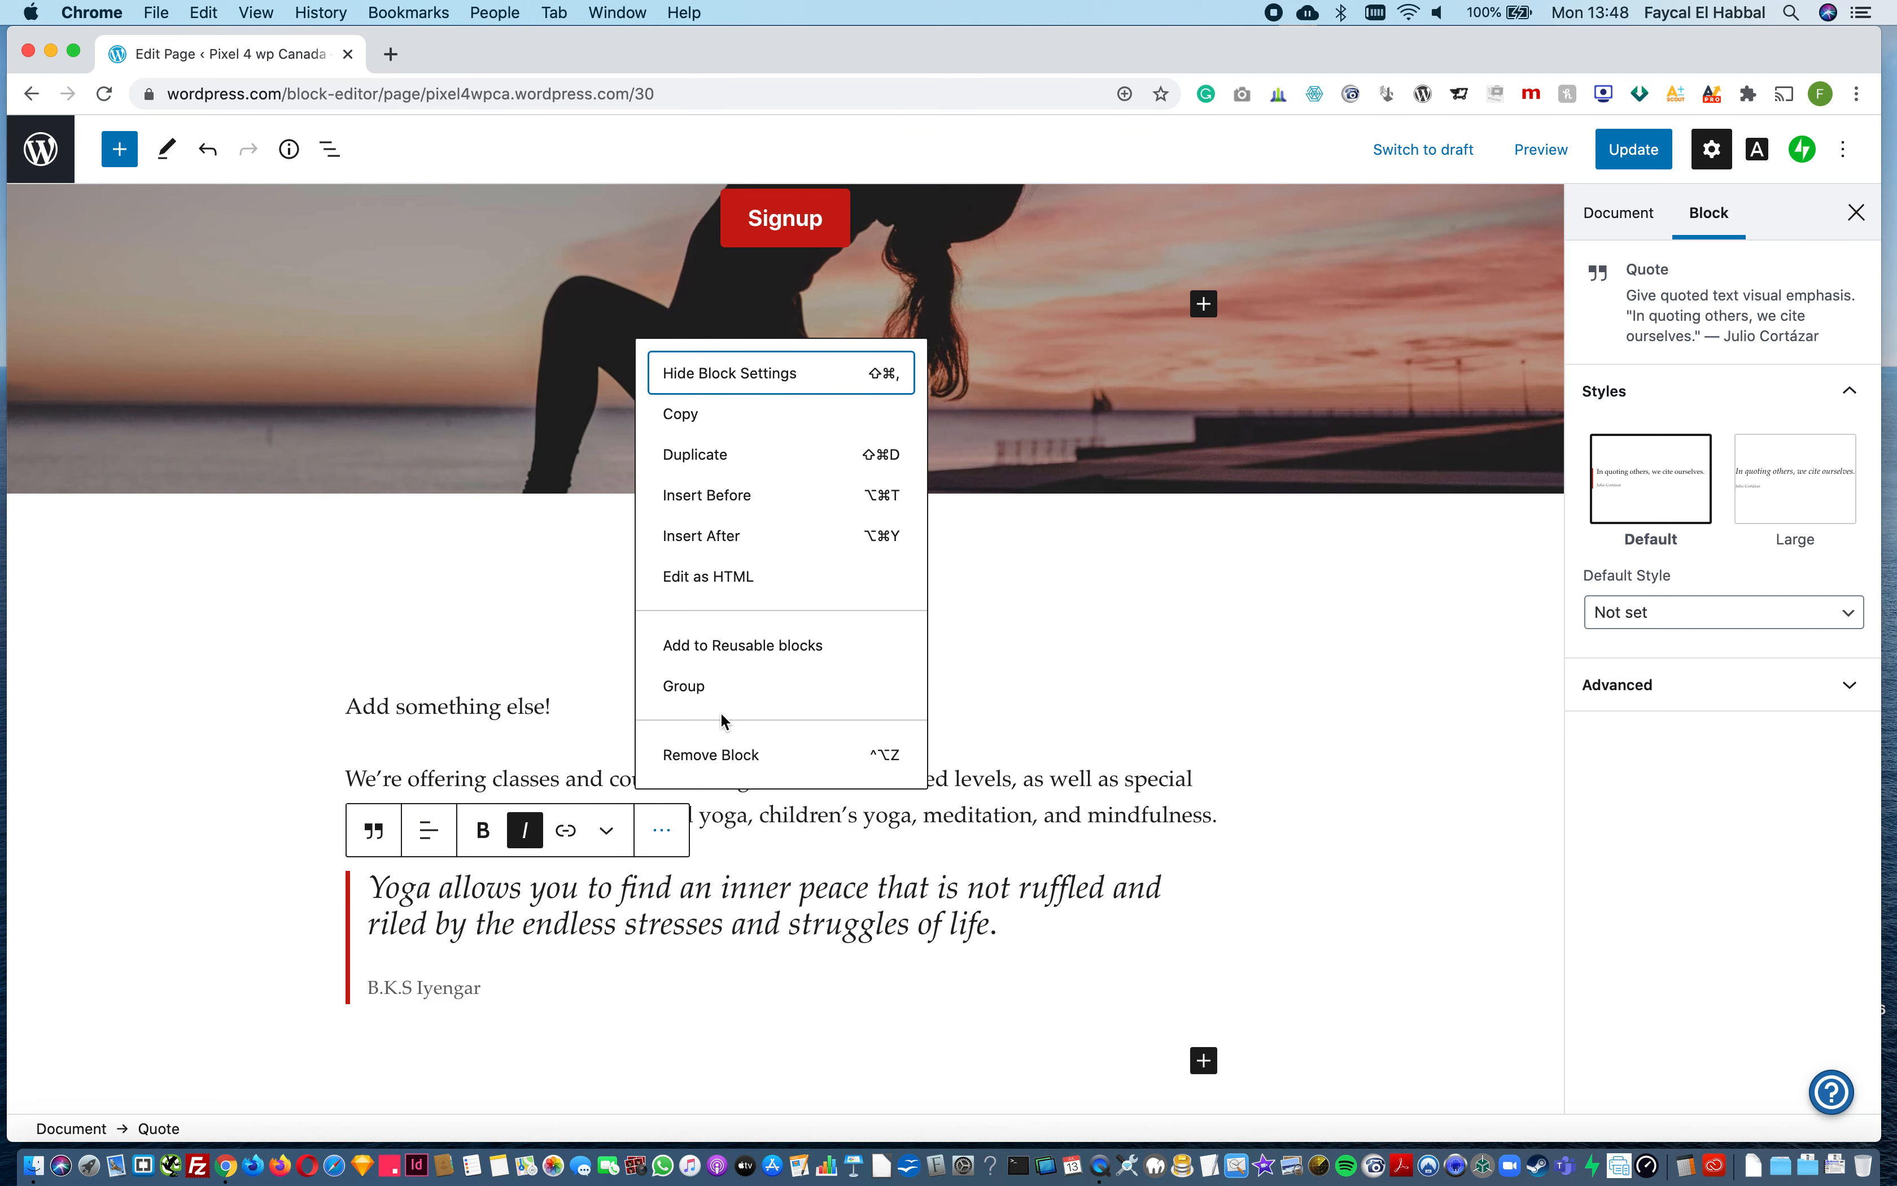
{"action": "left_click", "coordinate": [722, 756]}
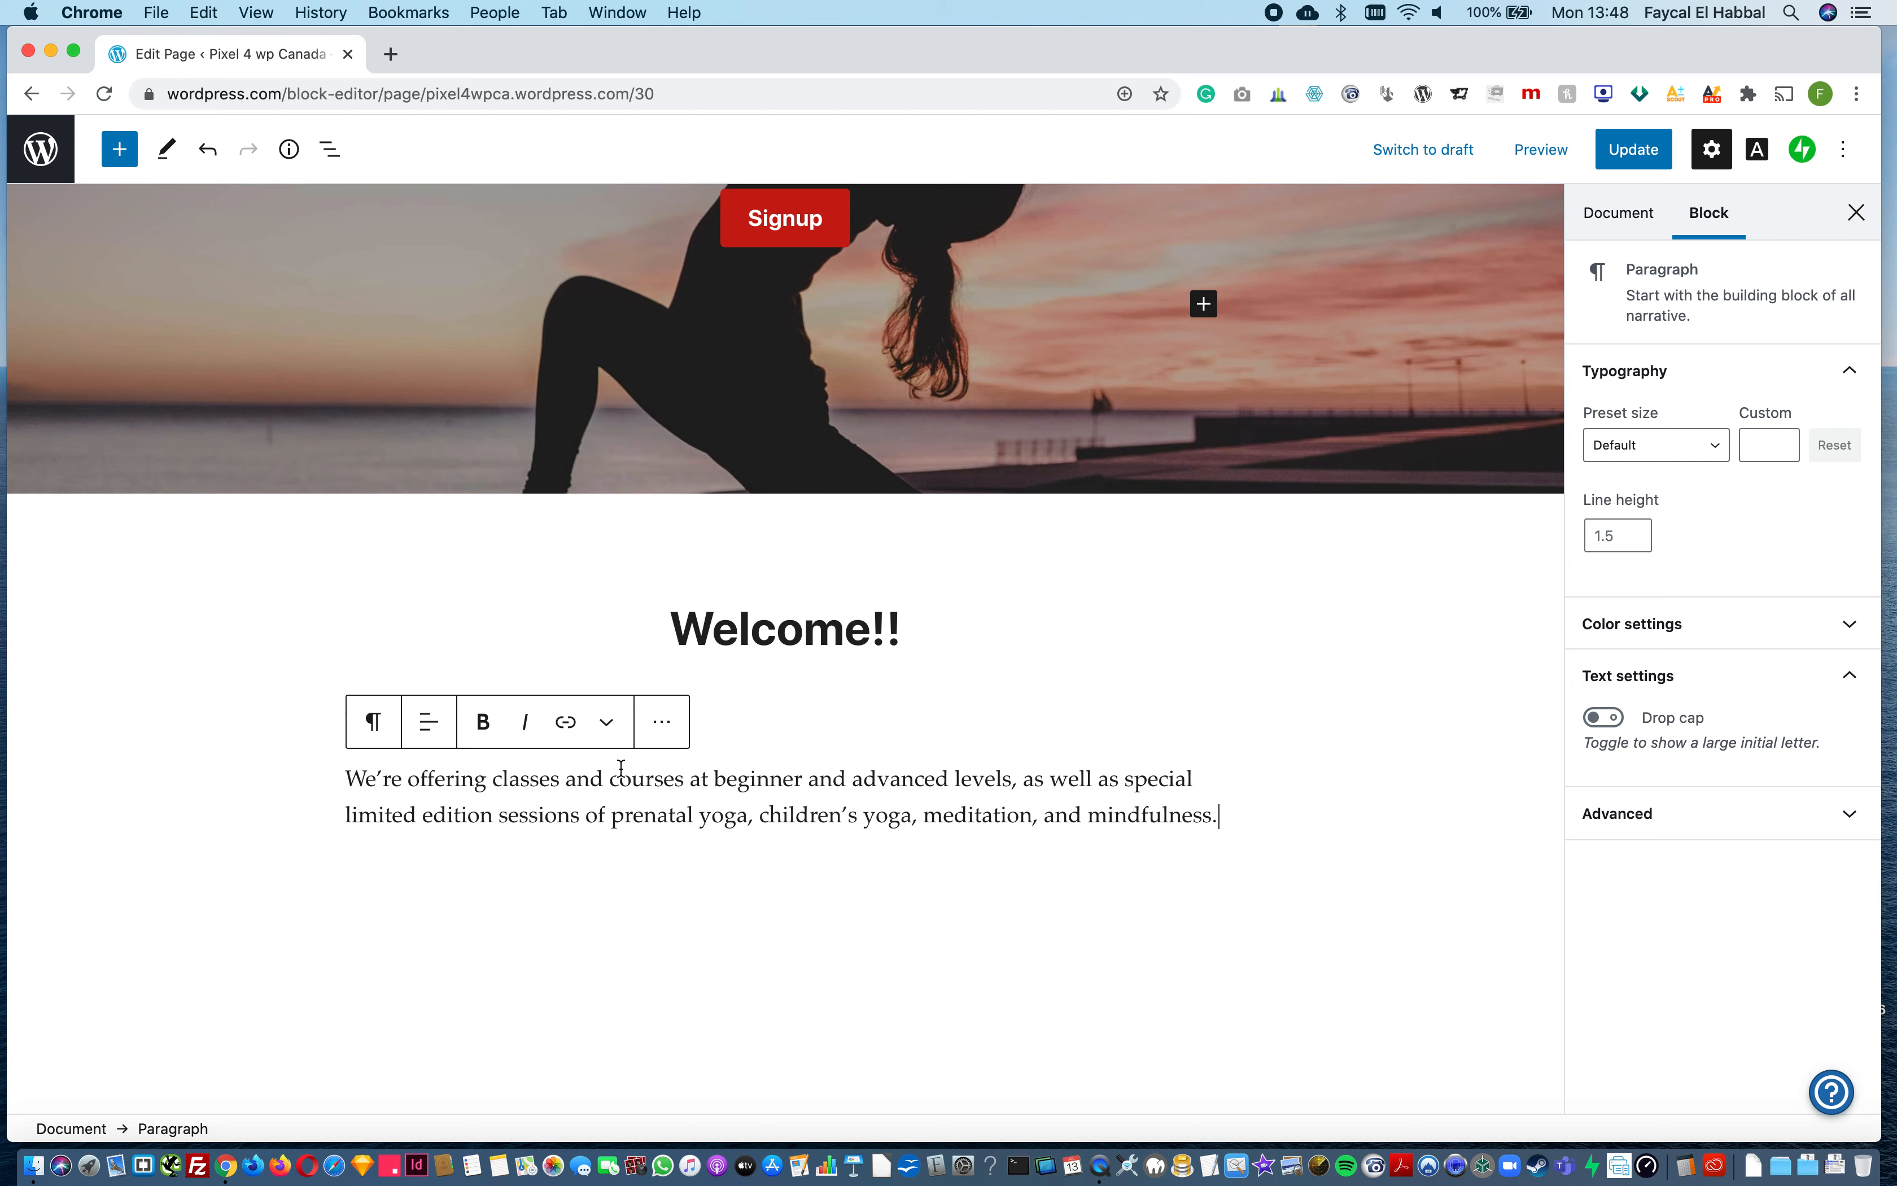
Step: Add an image block below the text with the blue mountain picture from the media library, and give it the Rounded style
{"action": "scroll", "coordinate": [619, 875], "scroll_direction": "down", "scroll_amount": 2}
{"action": "scroll", "coordinate": [626, 881], "scroll_direction": "up", "scroll_amount": 8}
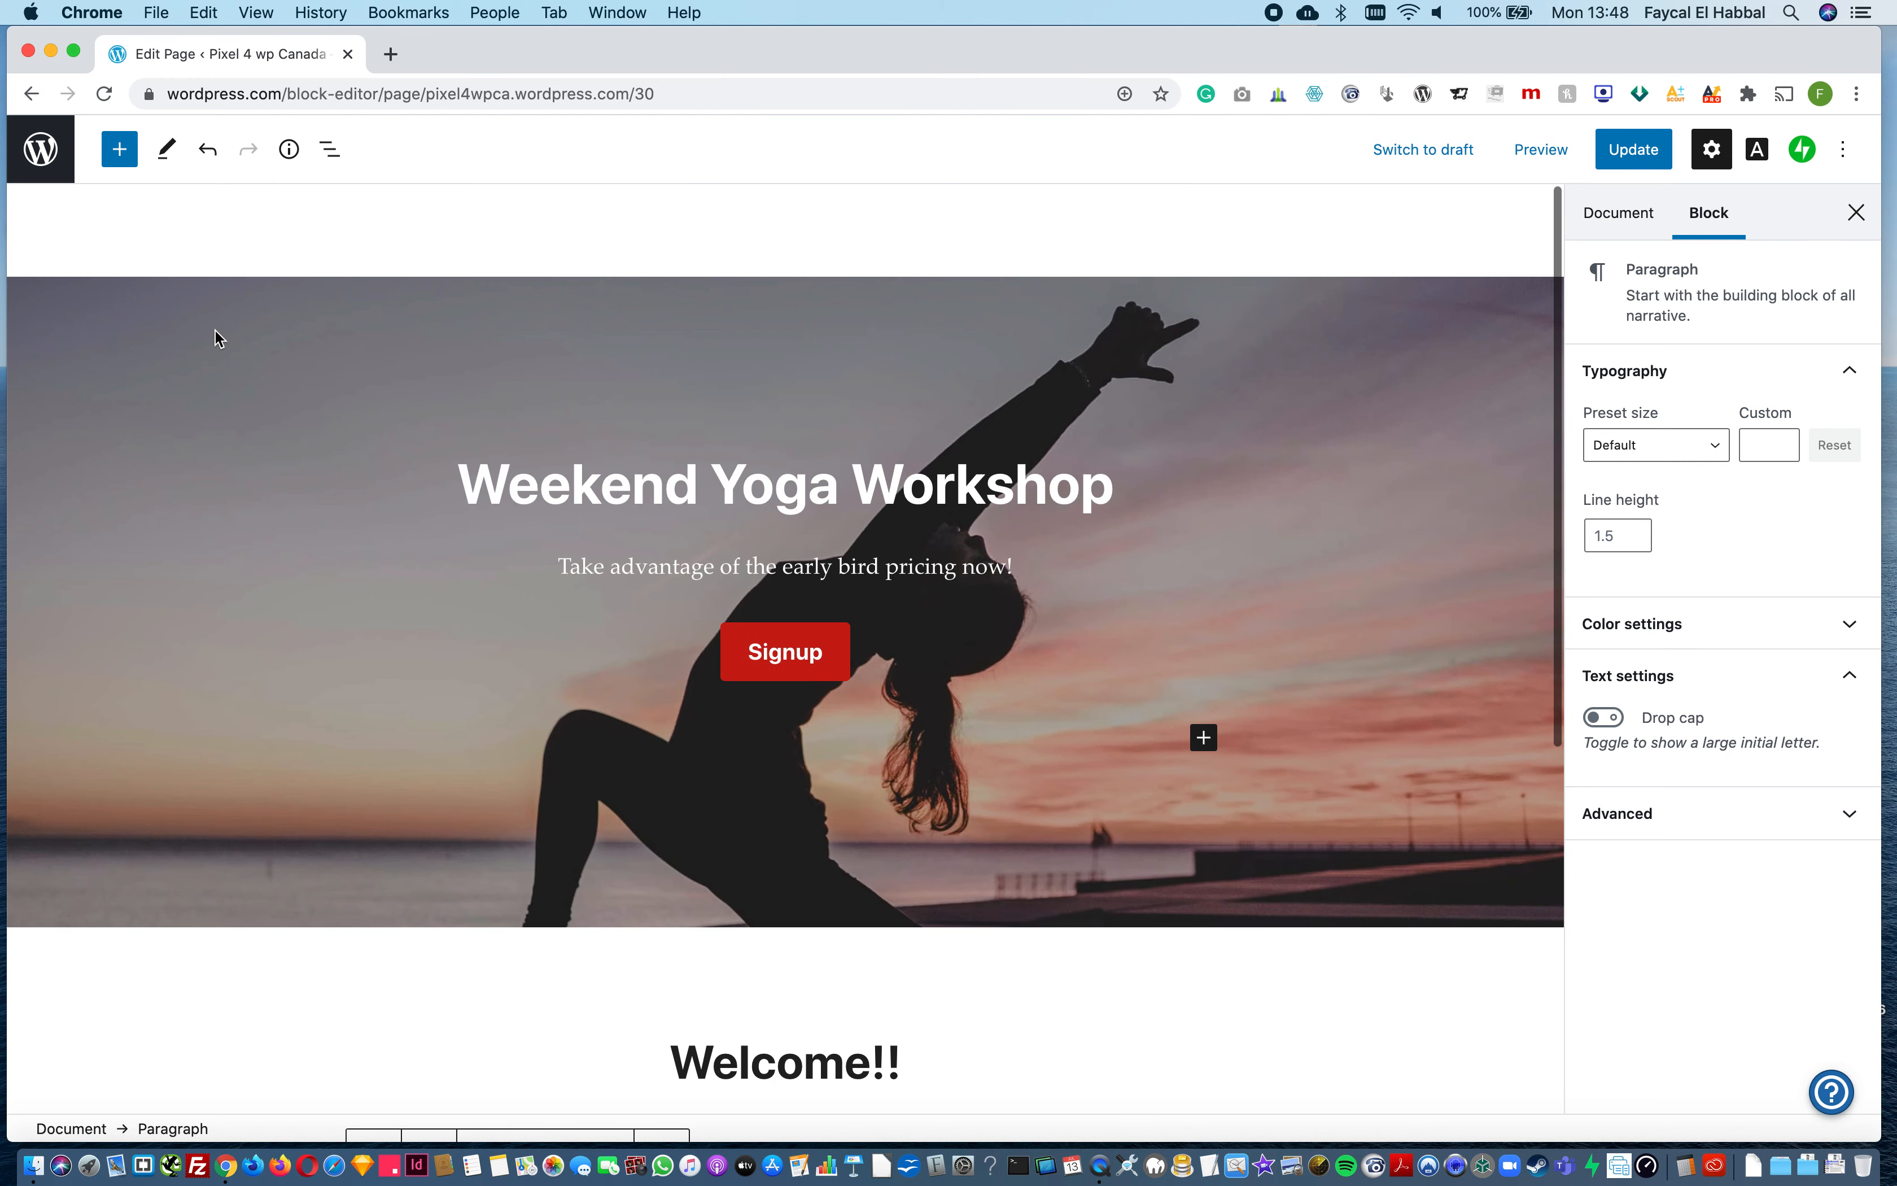
{"action": "left_click", "coordinate": [119, 161]}
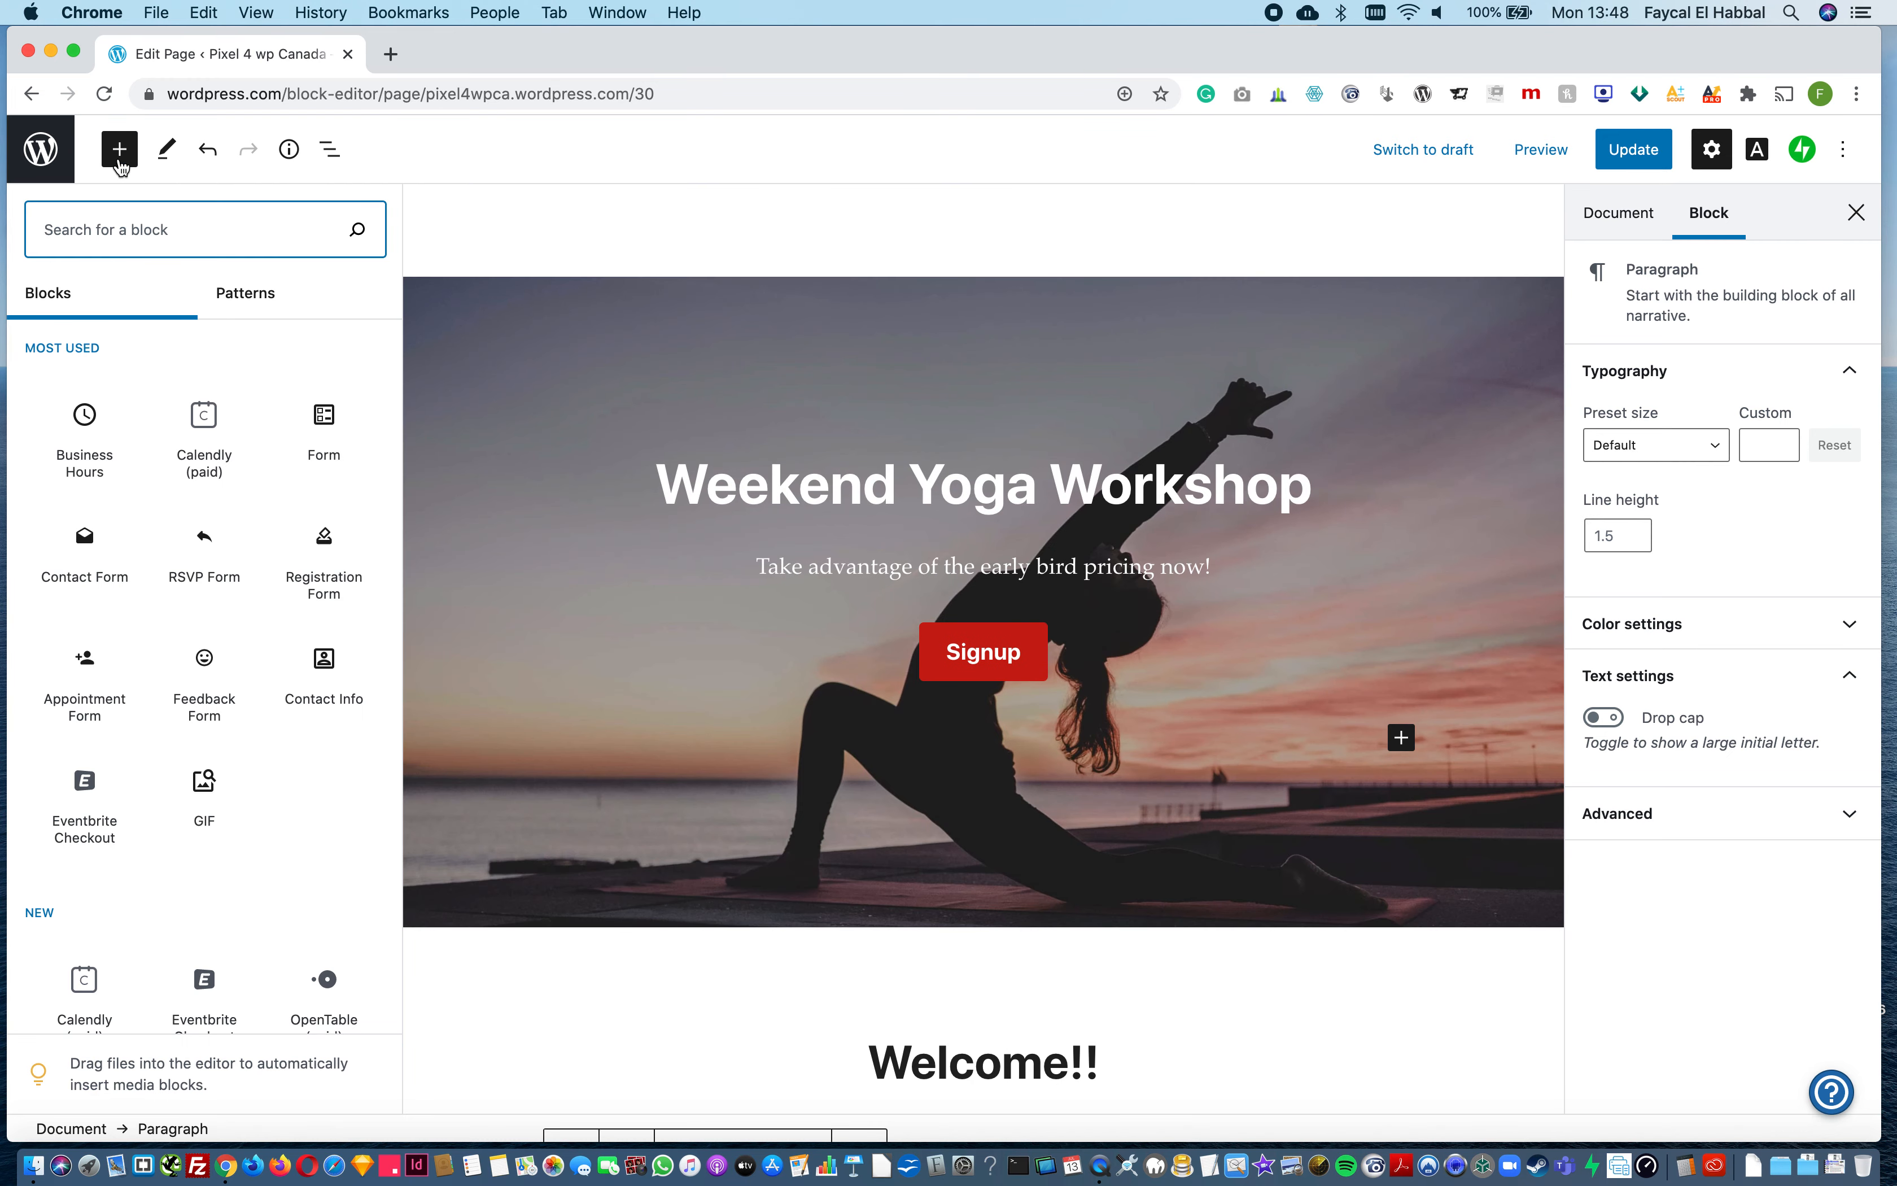
{"action": "type", "text": "image"}
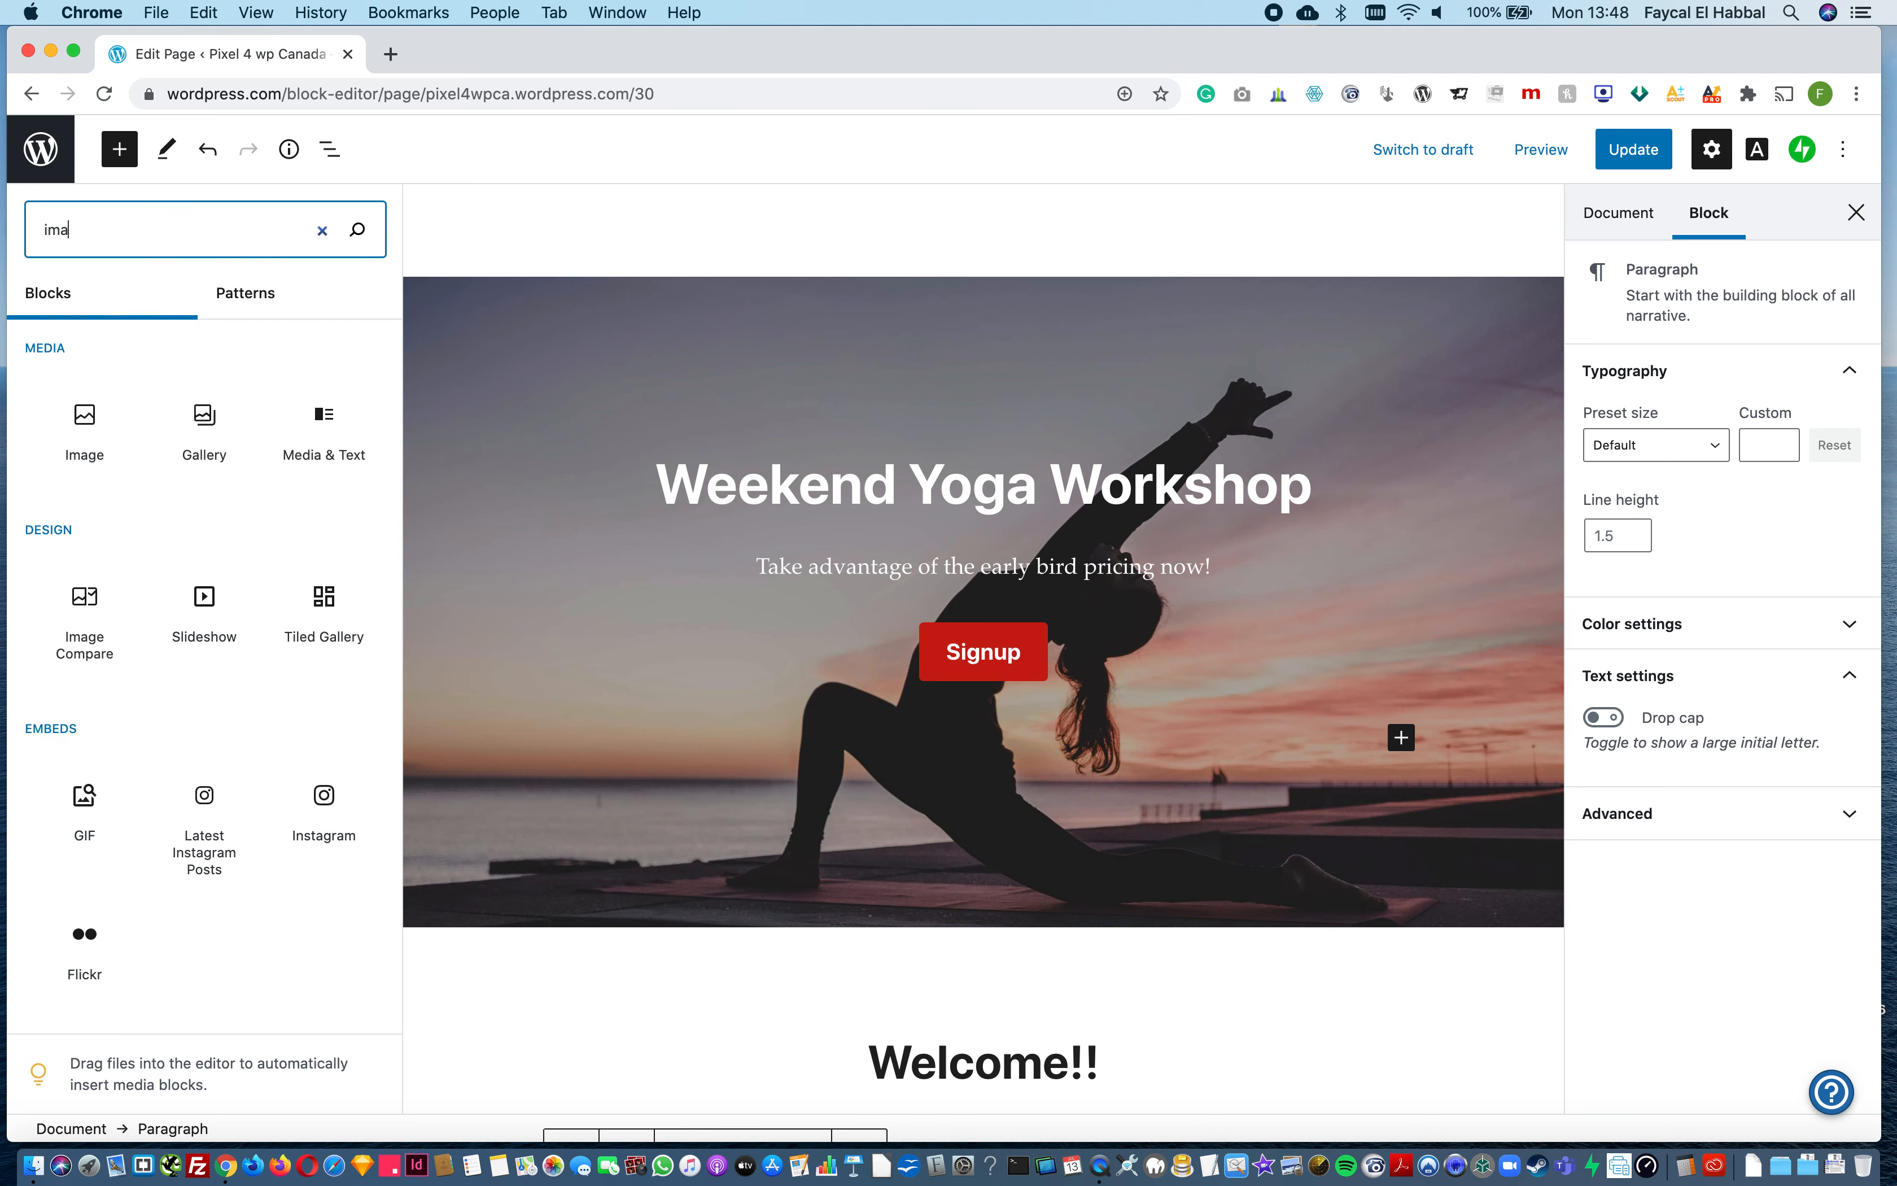
{"action": "left_click", "coordinate": [98, 444]}
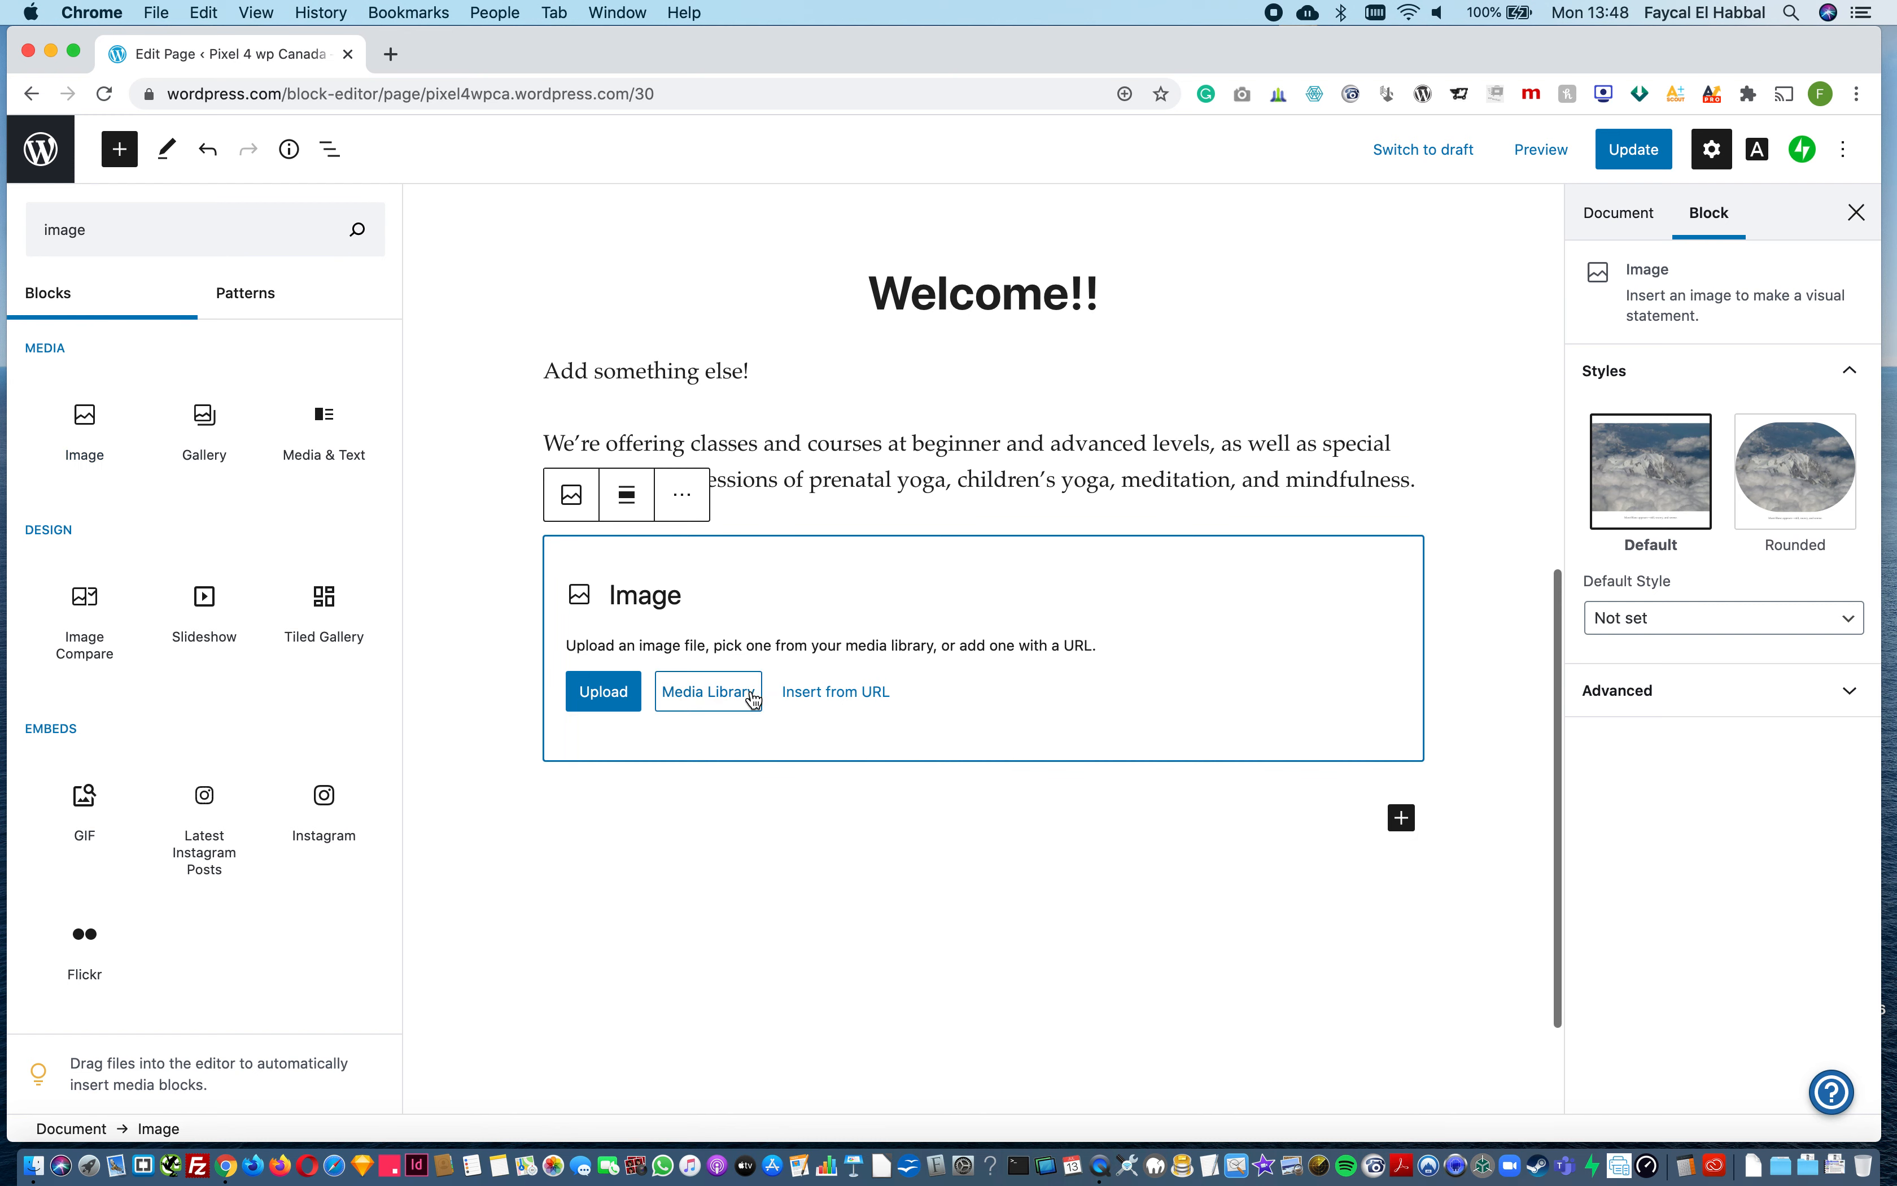
{"action": "left_click", "coordinate": [720, 694]}
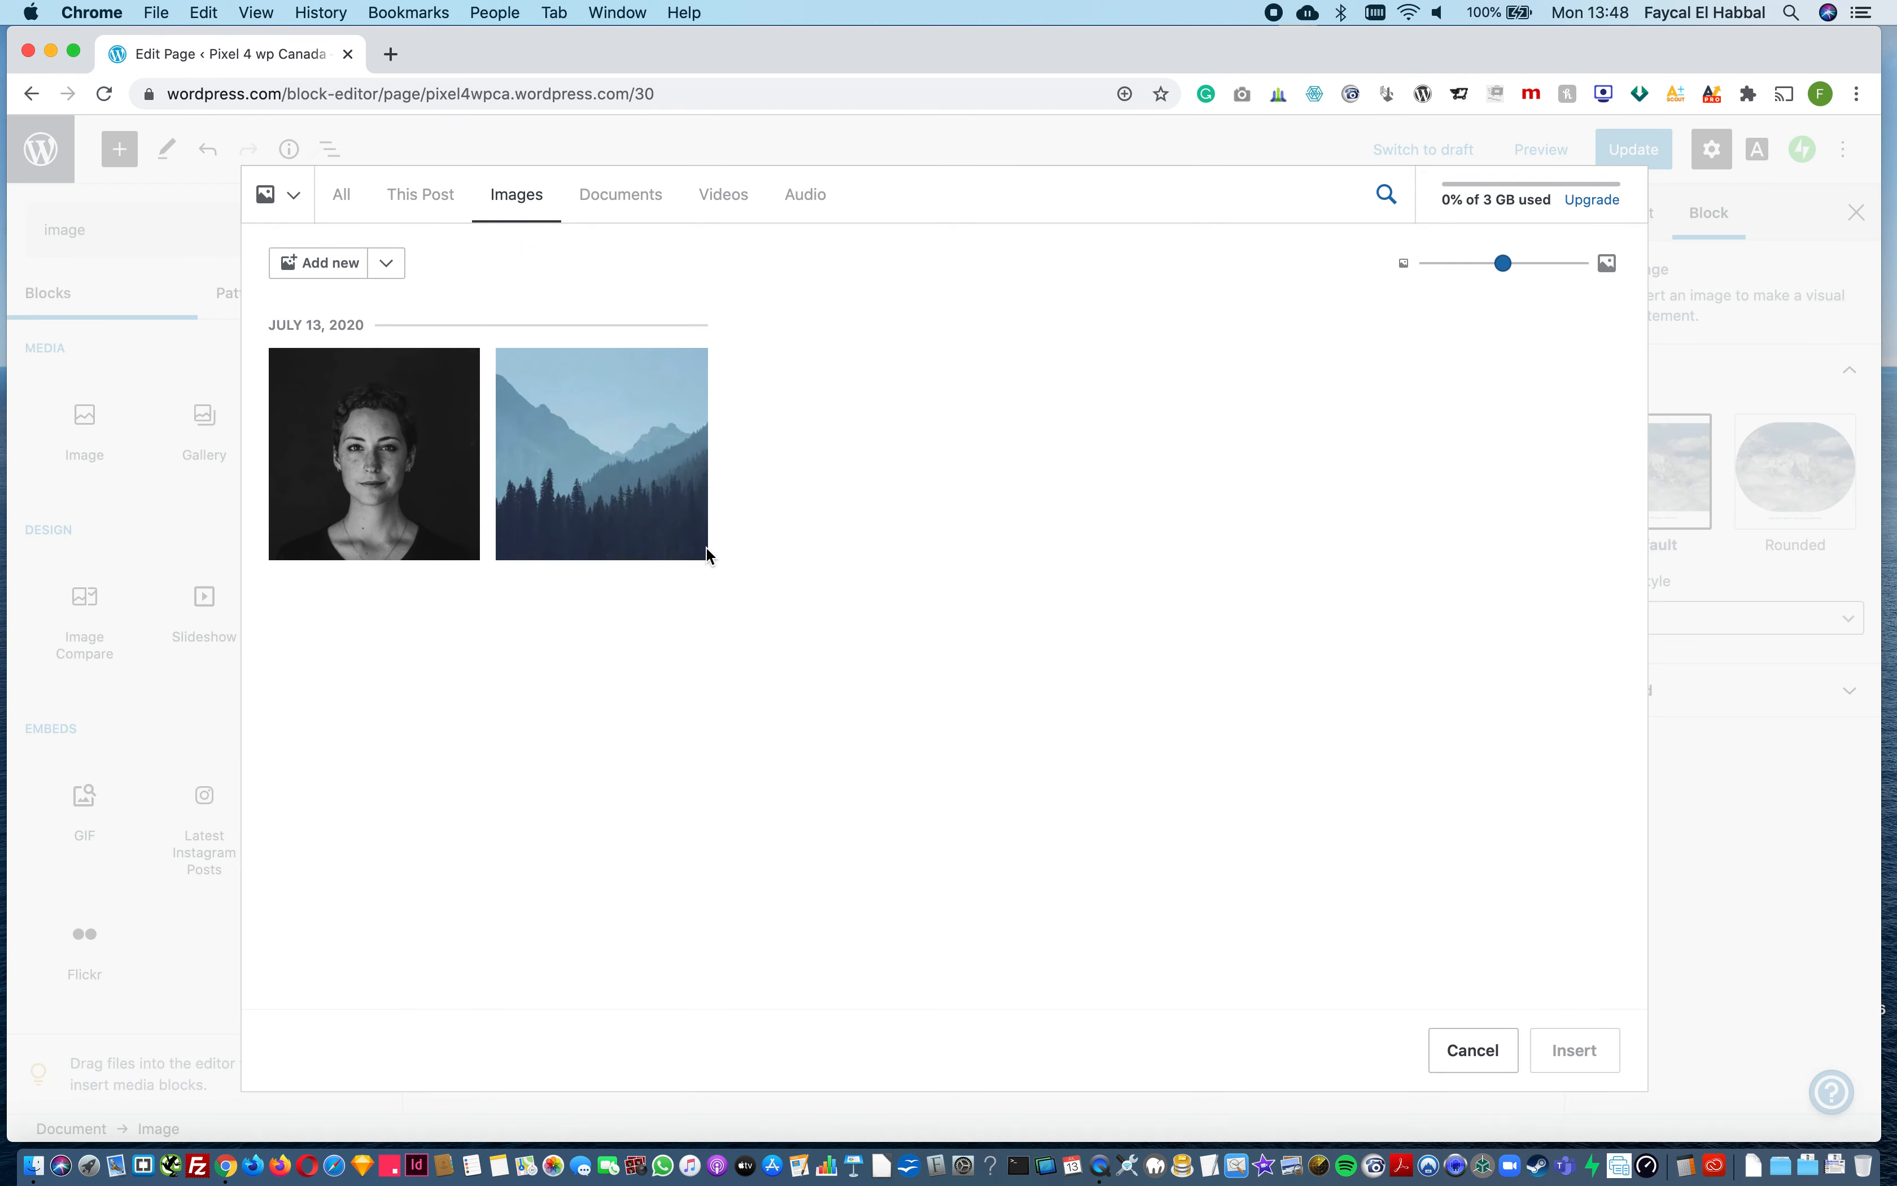
{"action": "left_click", "coordinate": [621, 469]}
{"action": "left_click", "coordinate": [1579, 1058]}
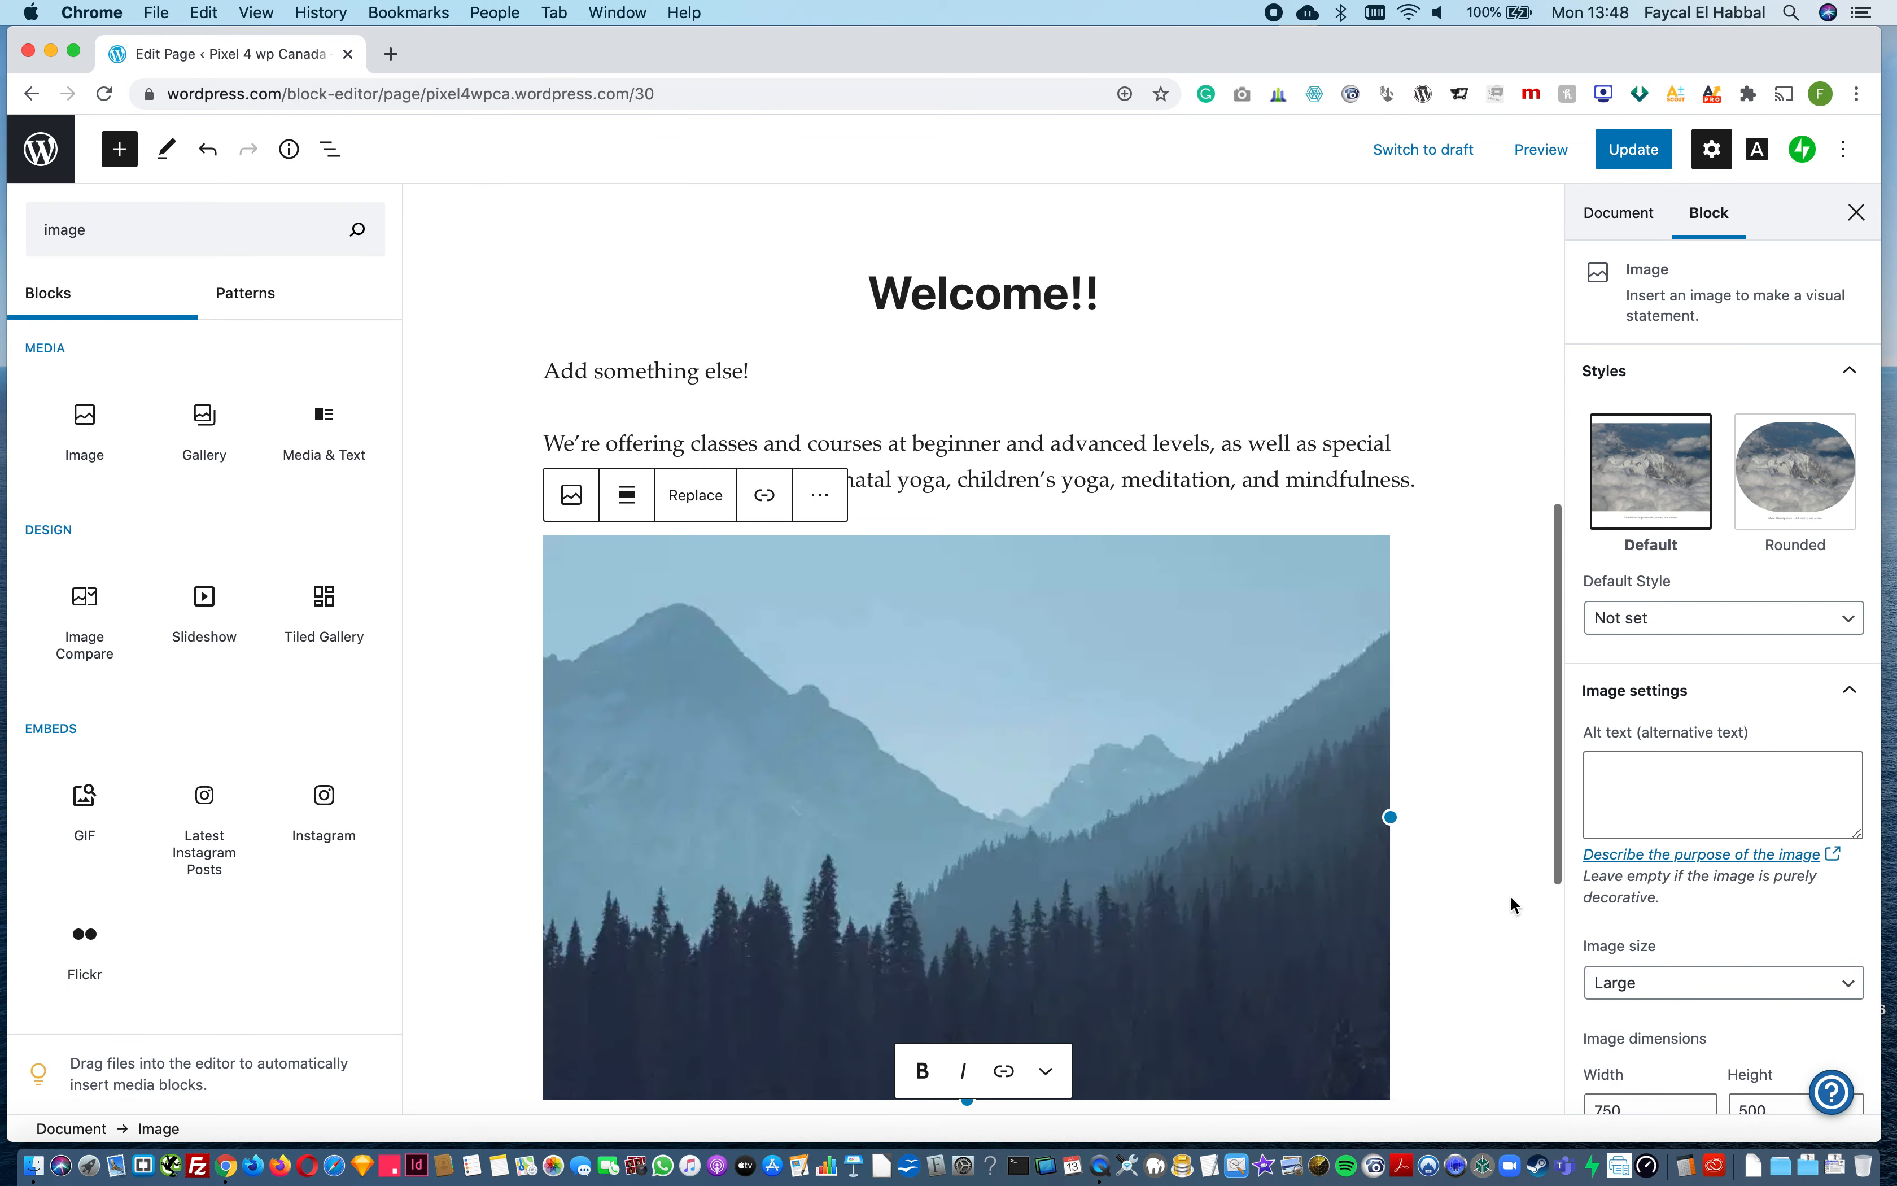
{"action": "left_click", "coordinate": [1795, 470]}
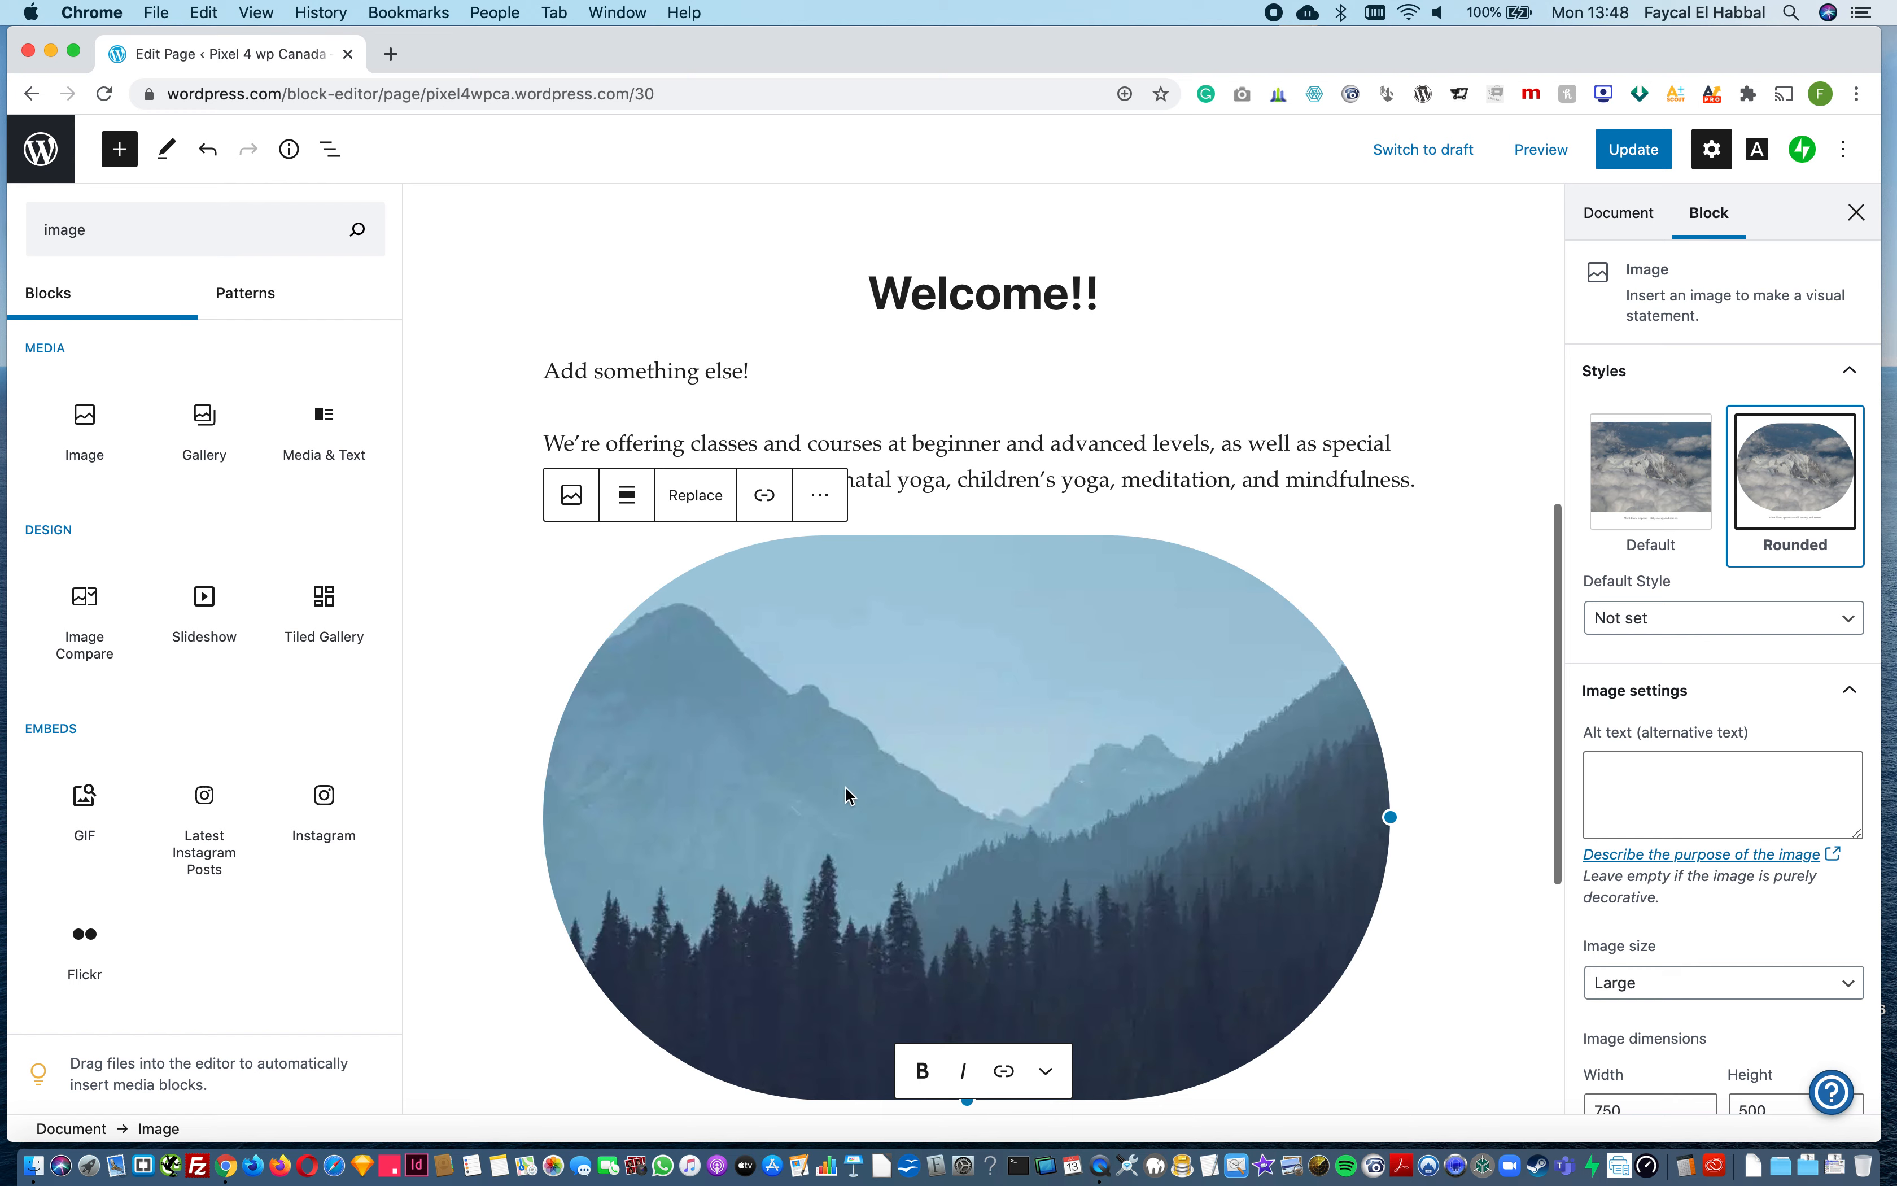
Step: Add a paragraph block below the image with the filler text "hsdjhsjhskjshksj", and remove that block
{"action": "left_click", "coordinate": [118, 227]}
{"action": "key", "text": "super+a"}
{"action": "type", "text": "text"}
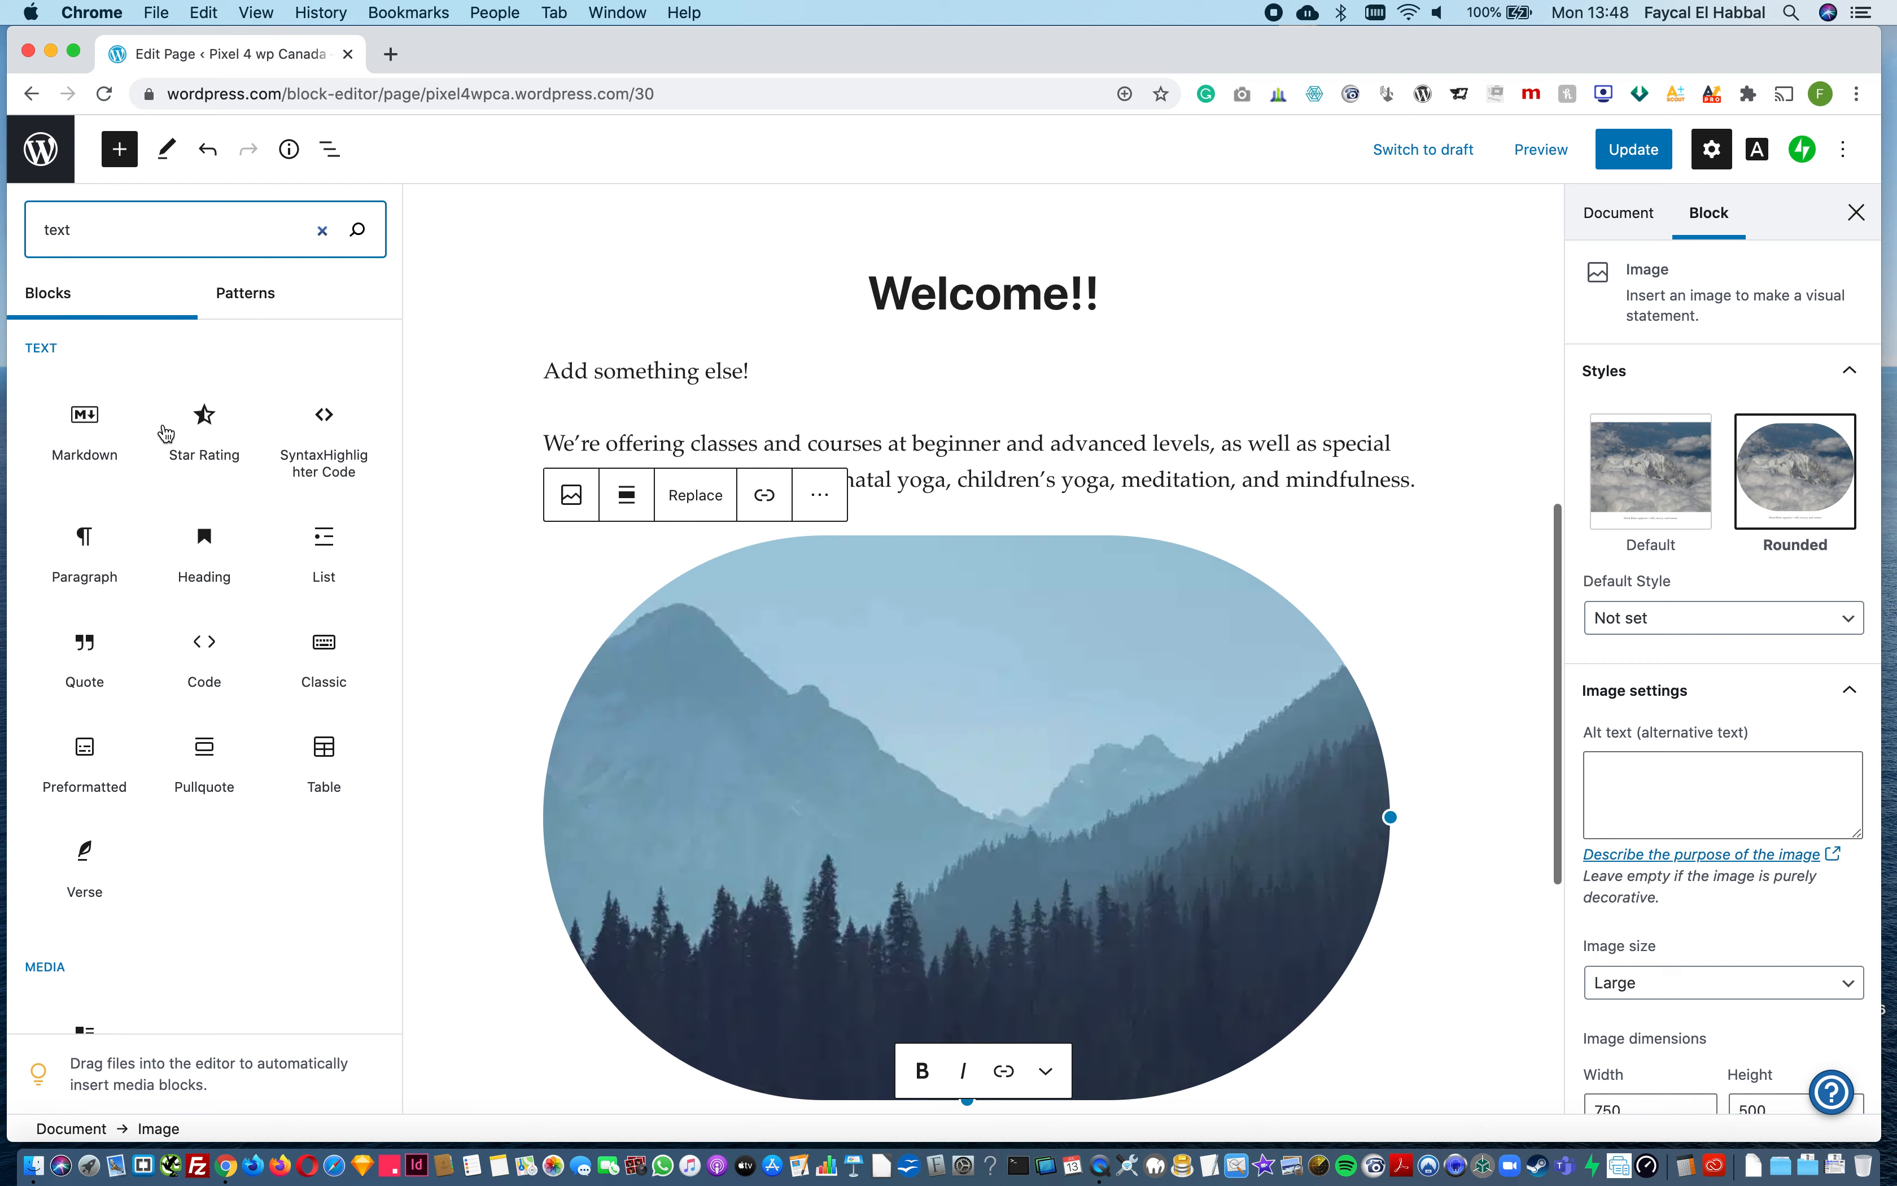
{"action": "left_click", "coordinate": [85, 561]}
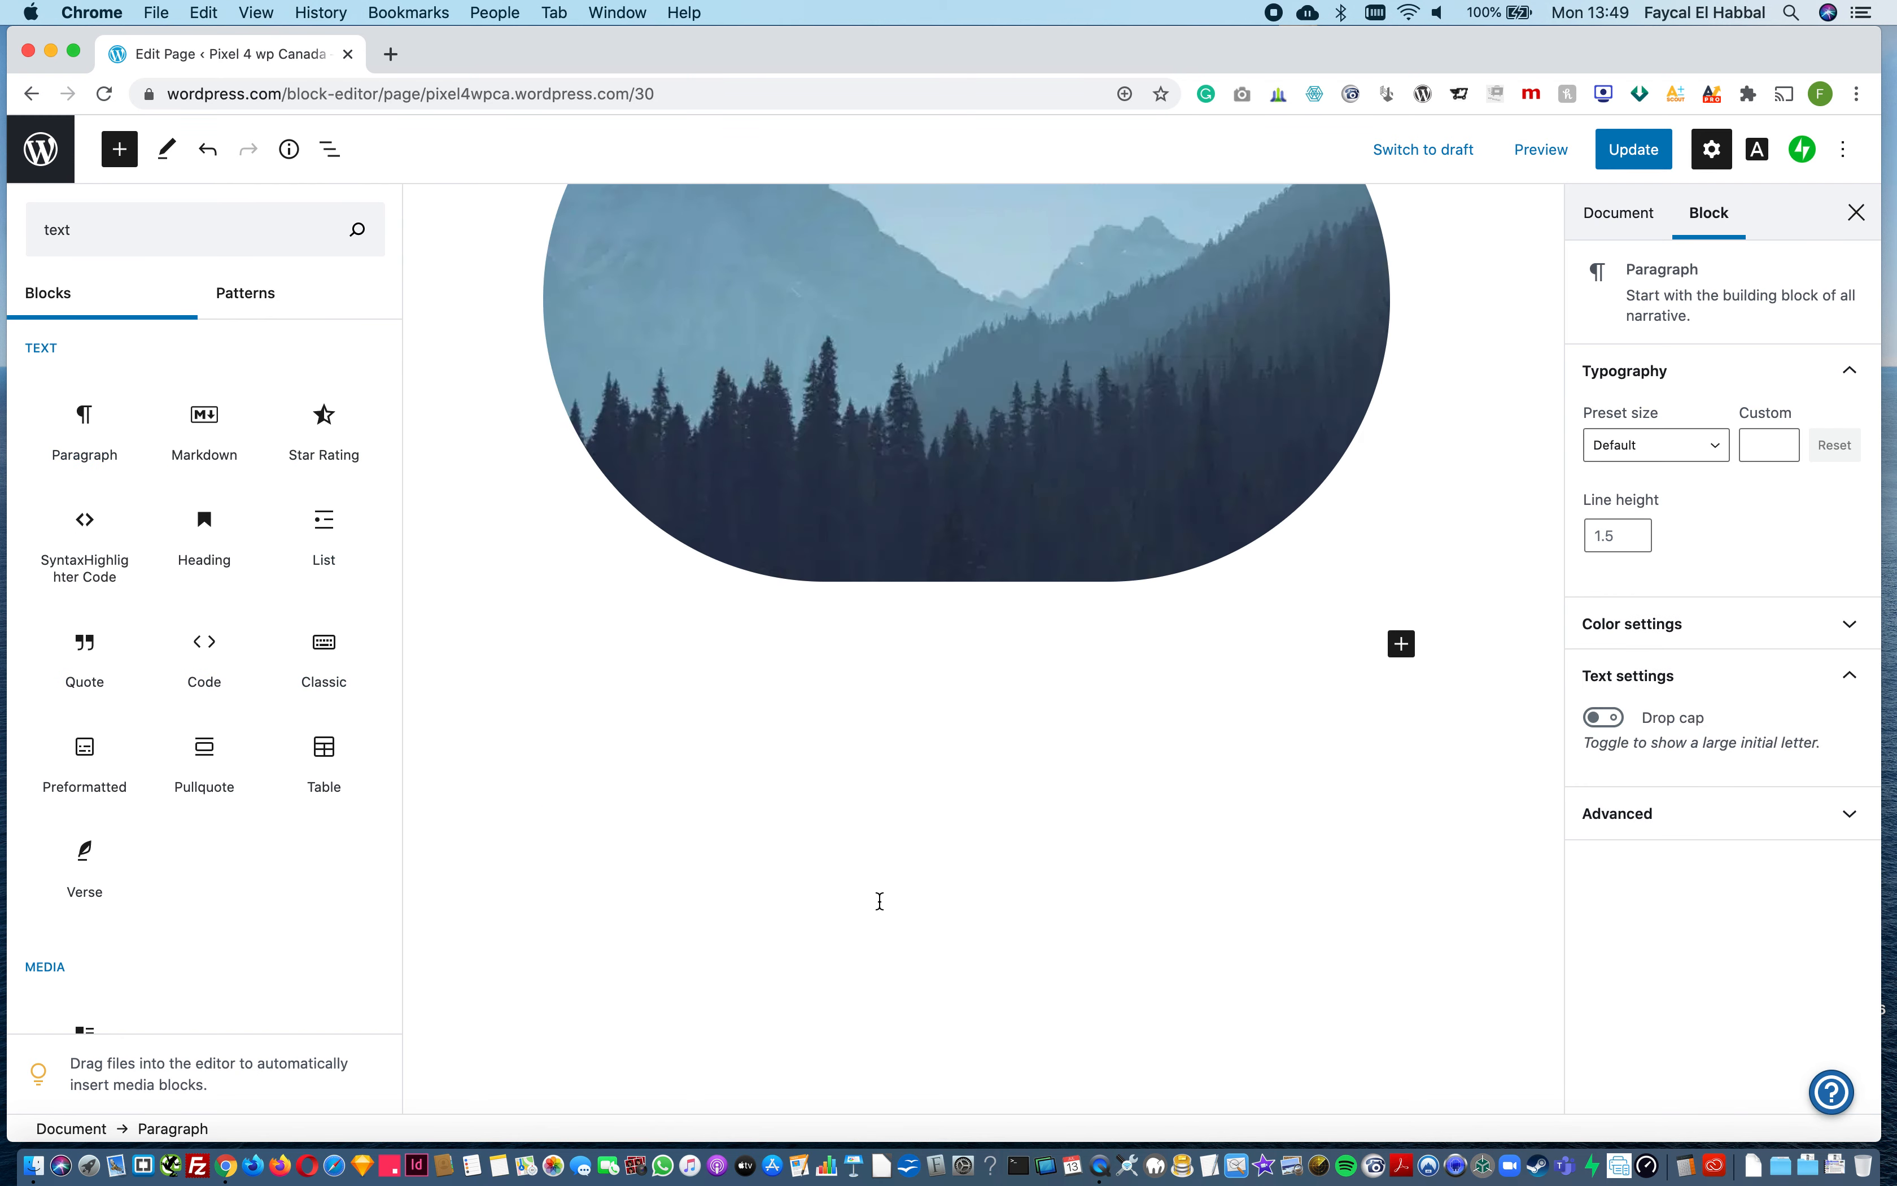
{"action": "type", "text": "hsdjhsjhskjshksj"}
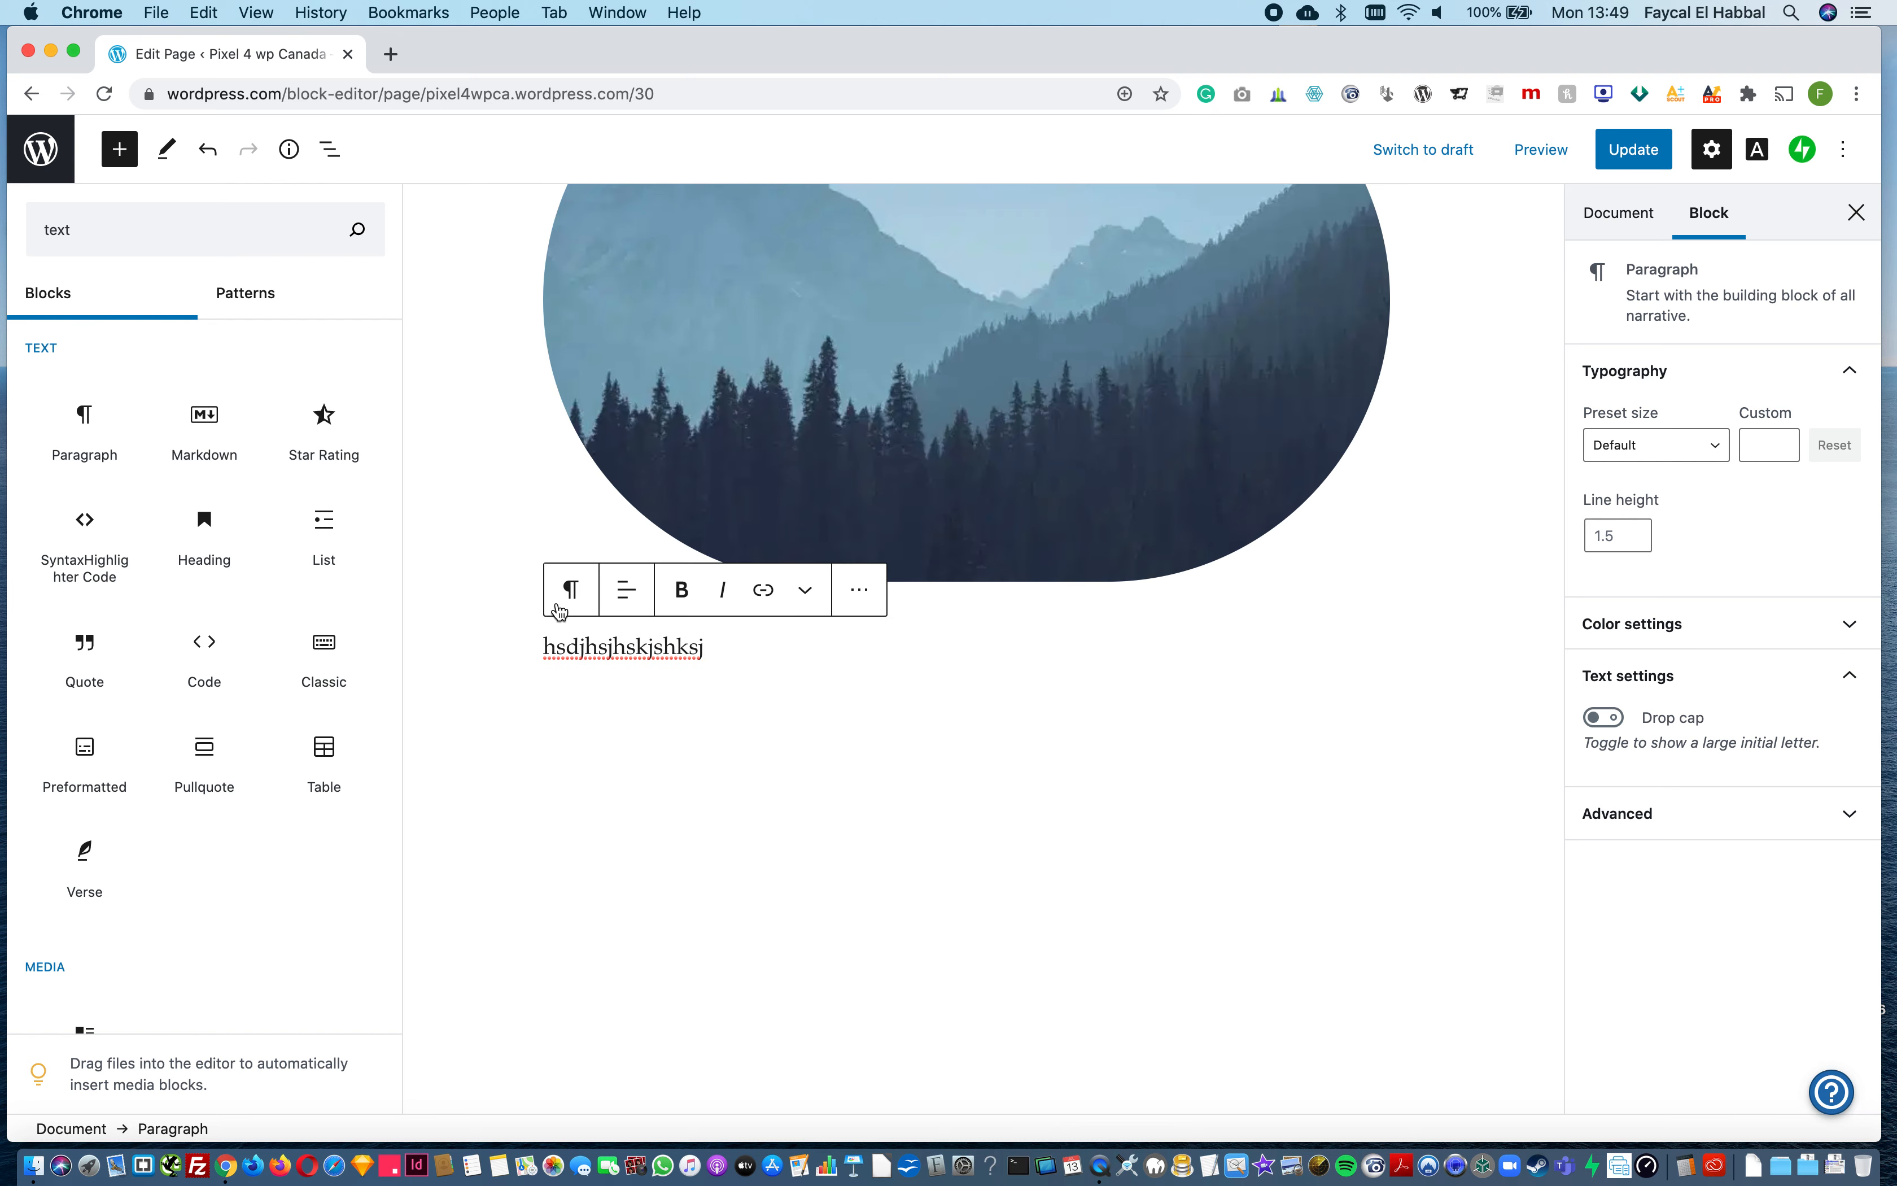
{"action": "left_click", "coordinate": [853, 602]}
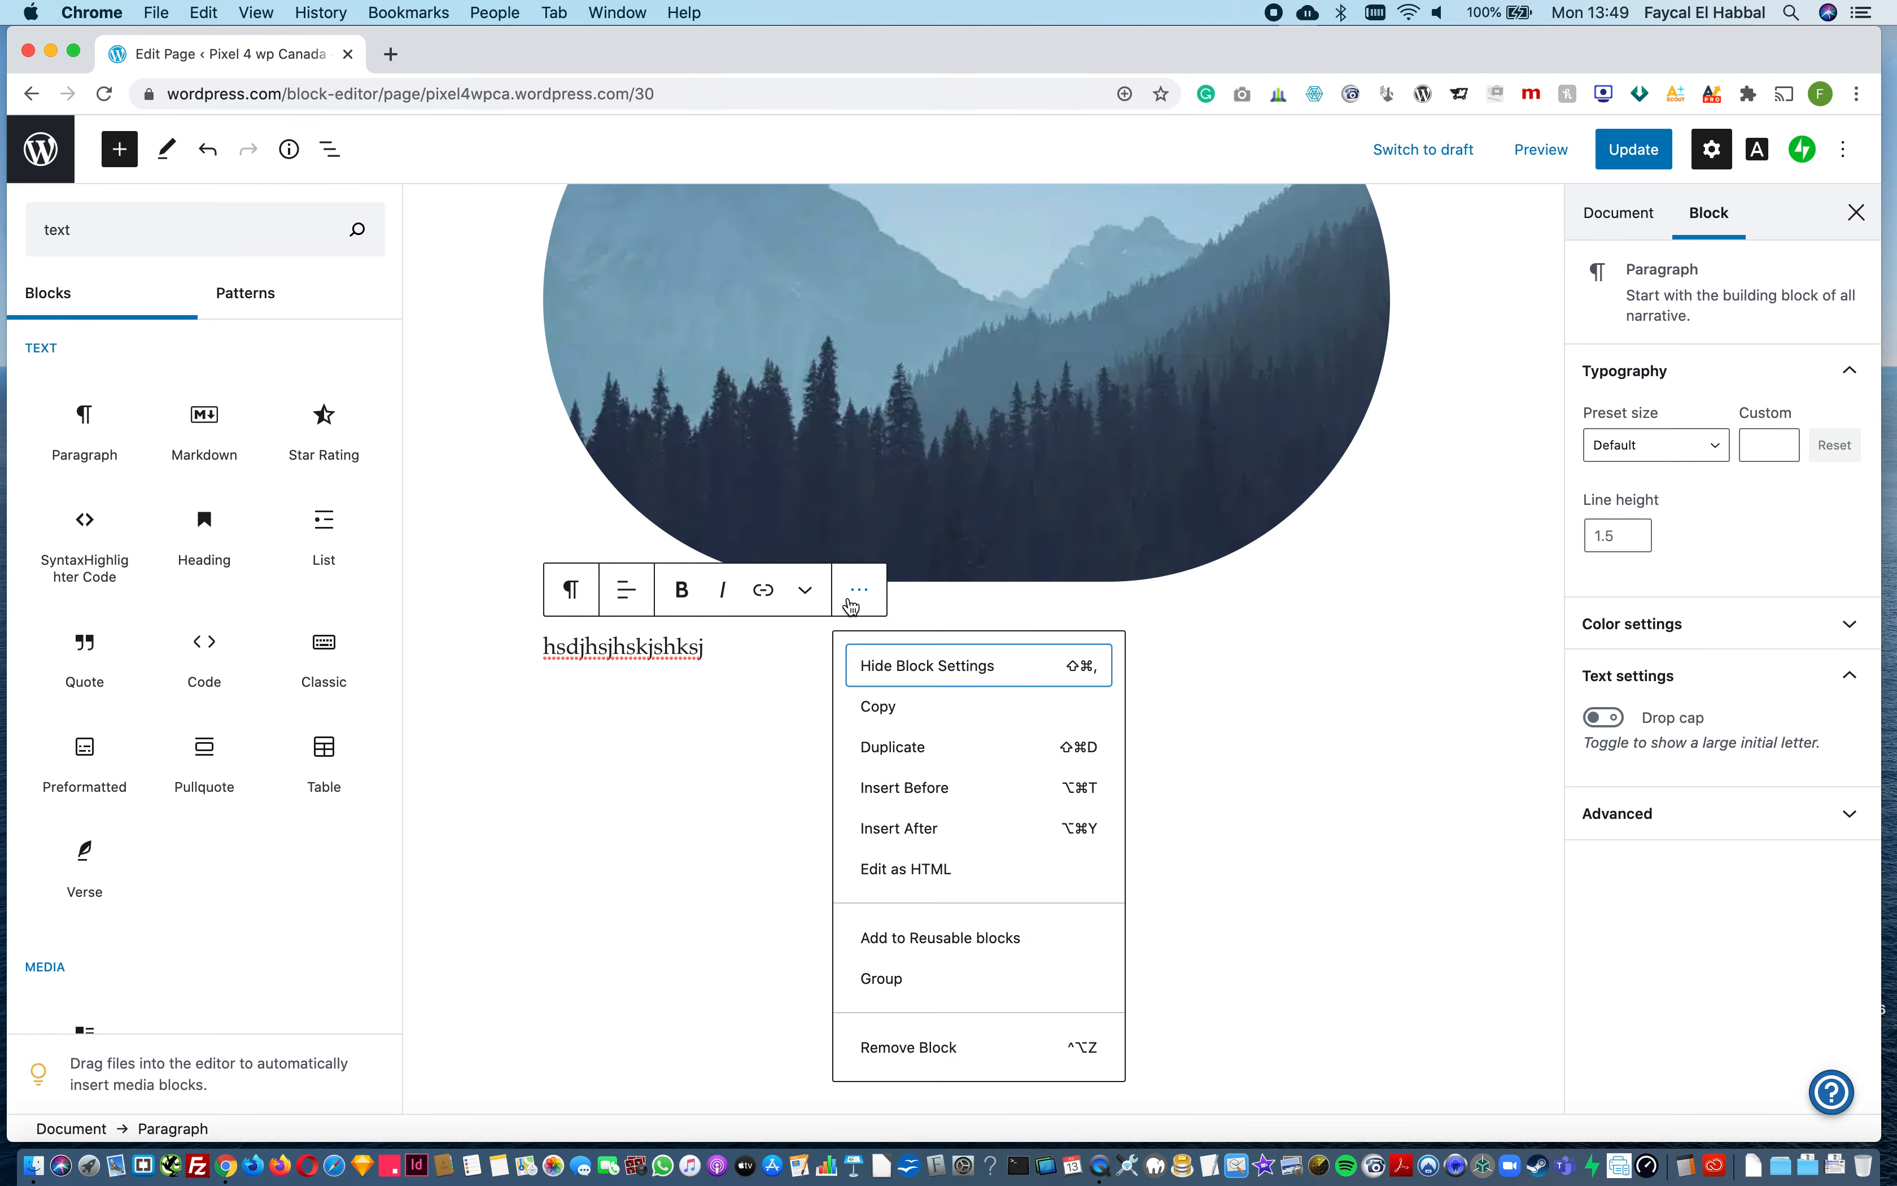
{"action": "left_click", "coordinate": [925, 1045]}
Step: Start changing the page layout from the document settings, and cancel the overwrite of the page content
{"action": "scroll", "coordinate": [994, 762], "scroll_direction": "up", "scroll_amount": 10}
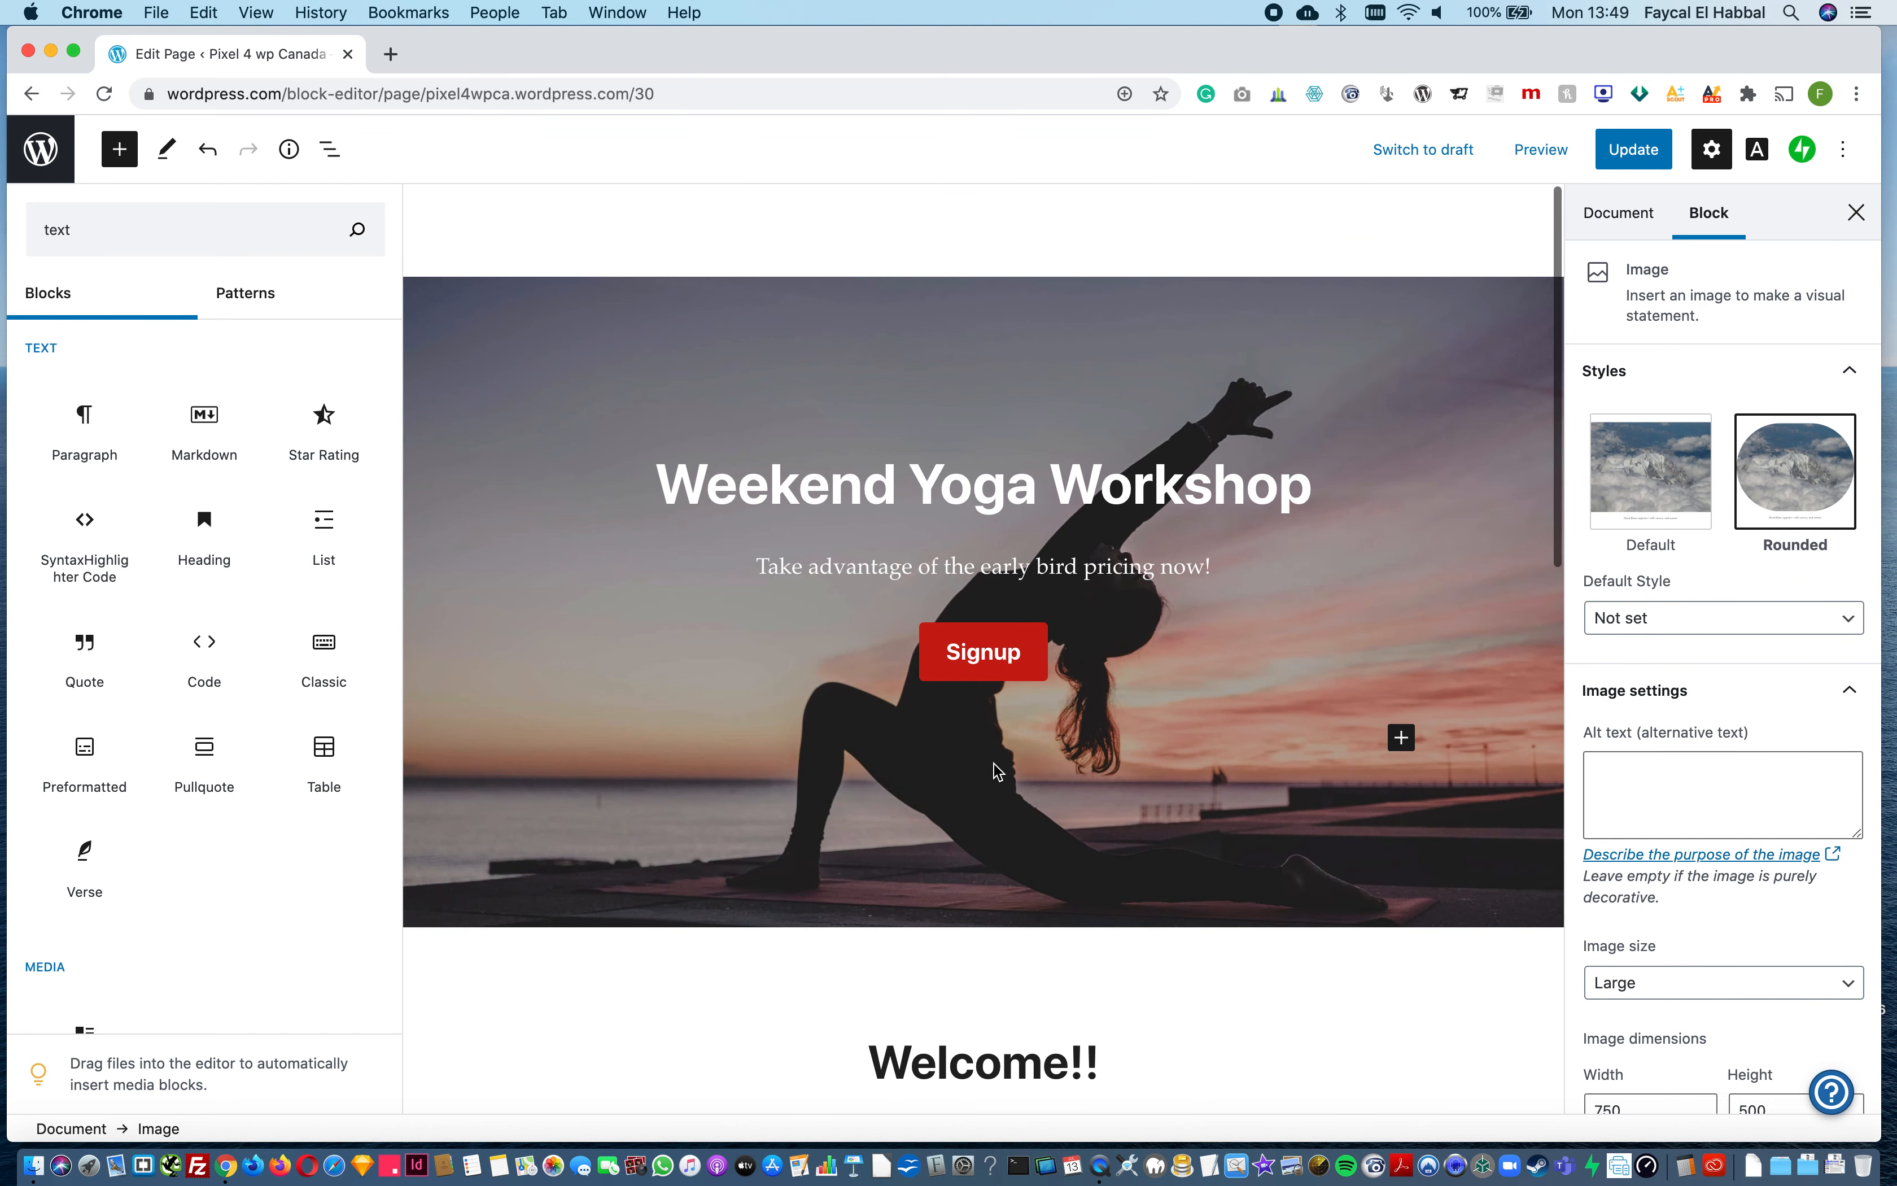
{"action": "left_click", "coordinate": [520, 234]}
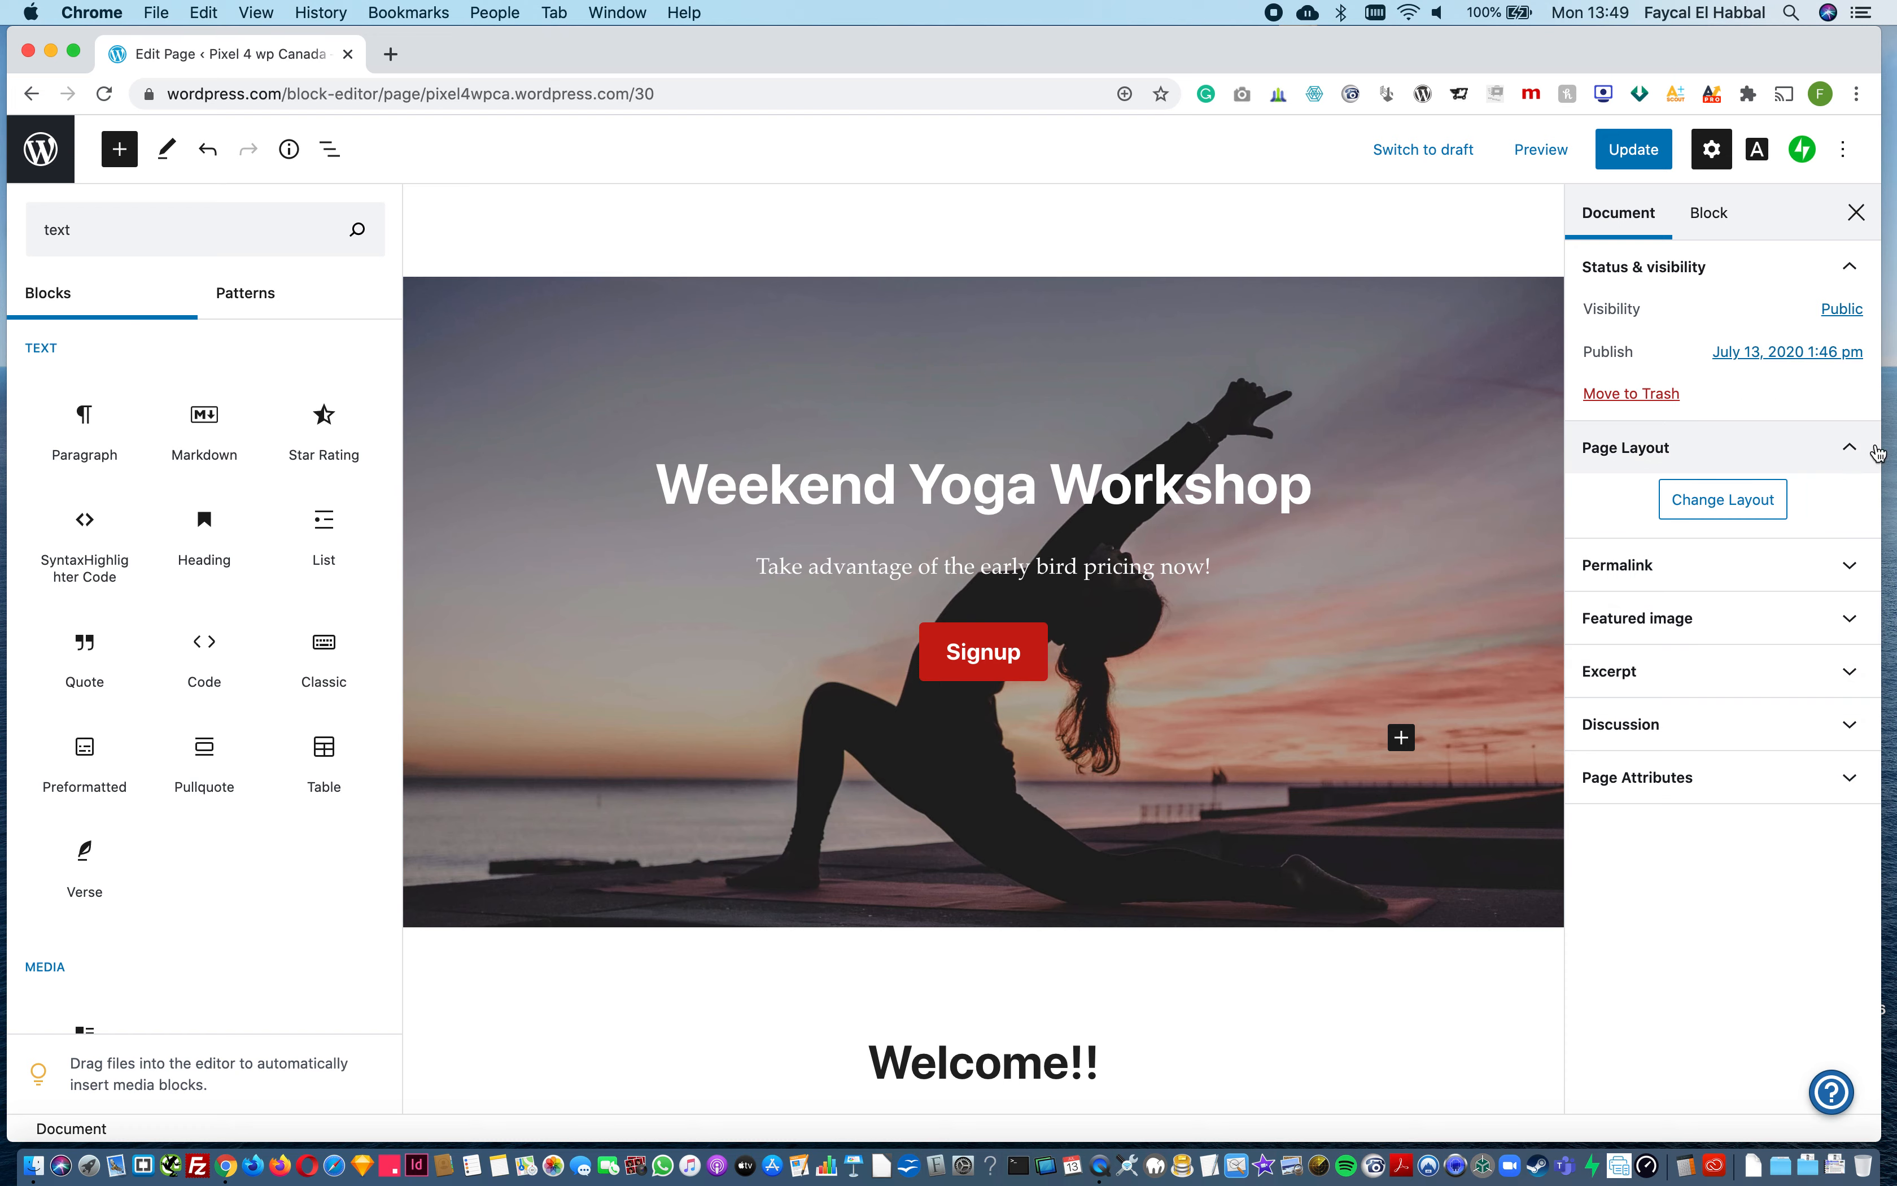
{"action": "left_click", "coordinate": [1736, 500]}
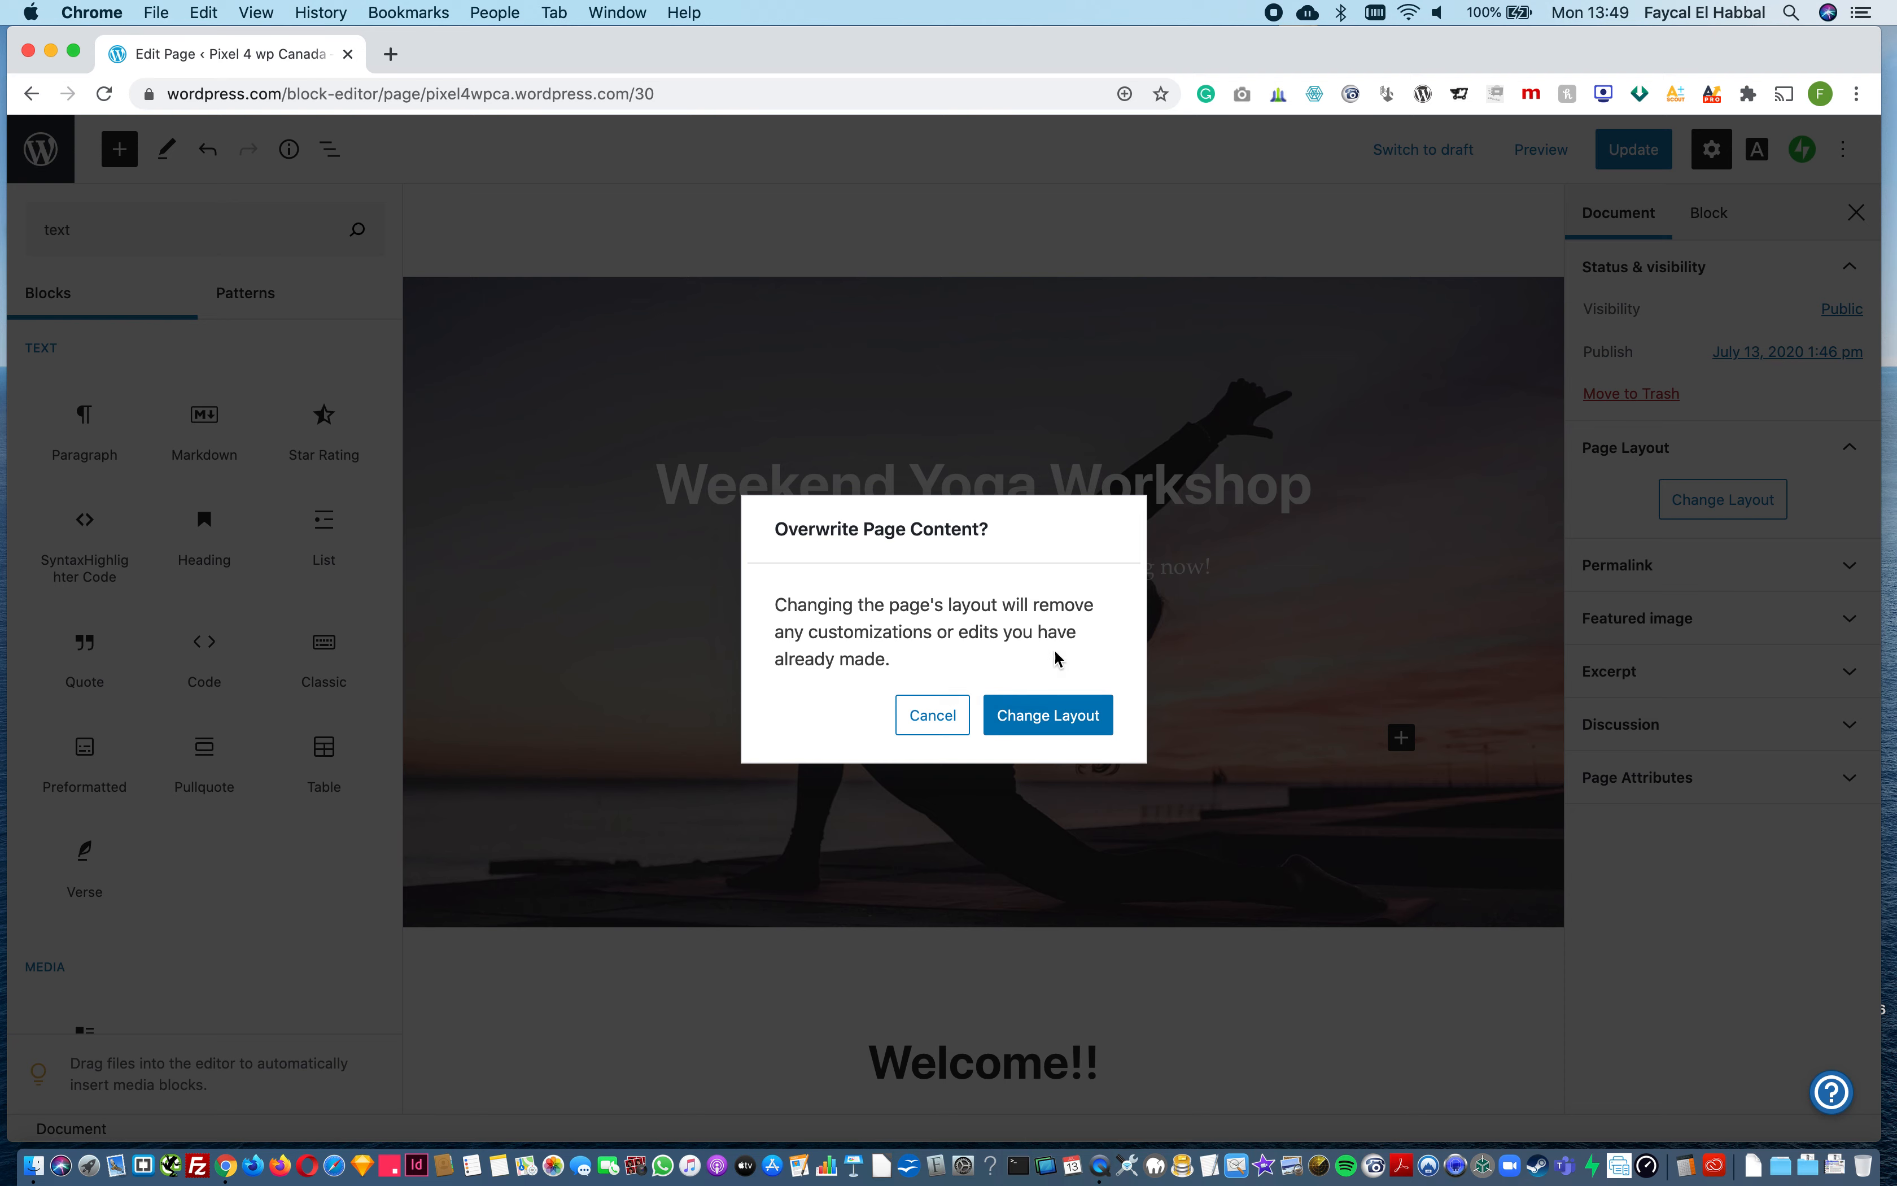
{"action": "left_click", "coordinate": [927, 723]}
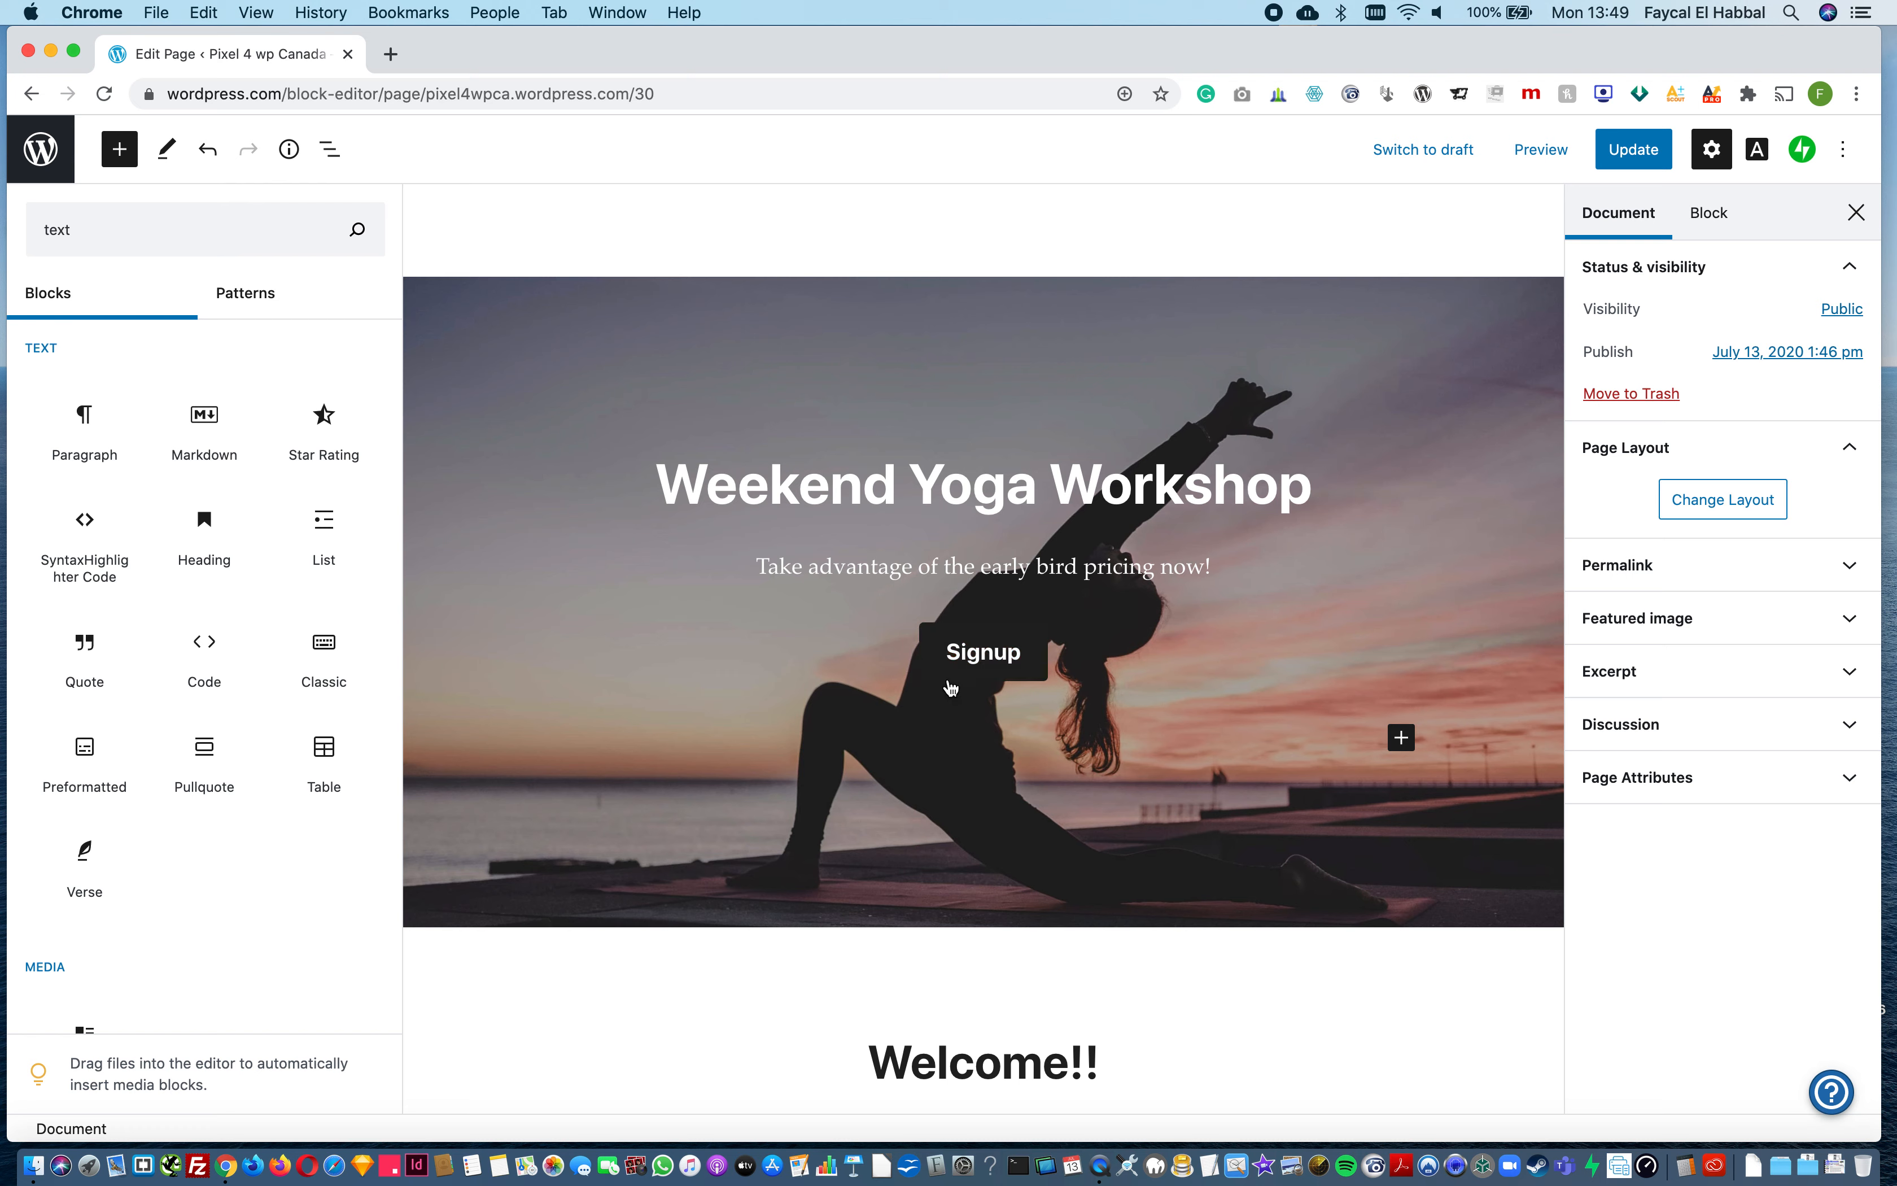
Step: Clear the block search and browse the available block categories, from text and media to design, embeds and earning, and close the block library
{"action": "double_click", "coordinate": [160, 233]}
{"action": "key", "text": "BackSpace"}
{"action": "scroll", "coordinate": [237, 607], "scroll_direction": "down", "scroll_amount": 5}
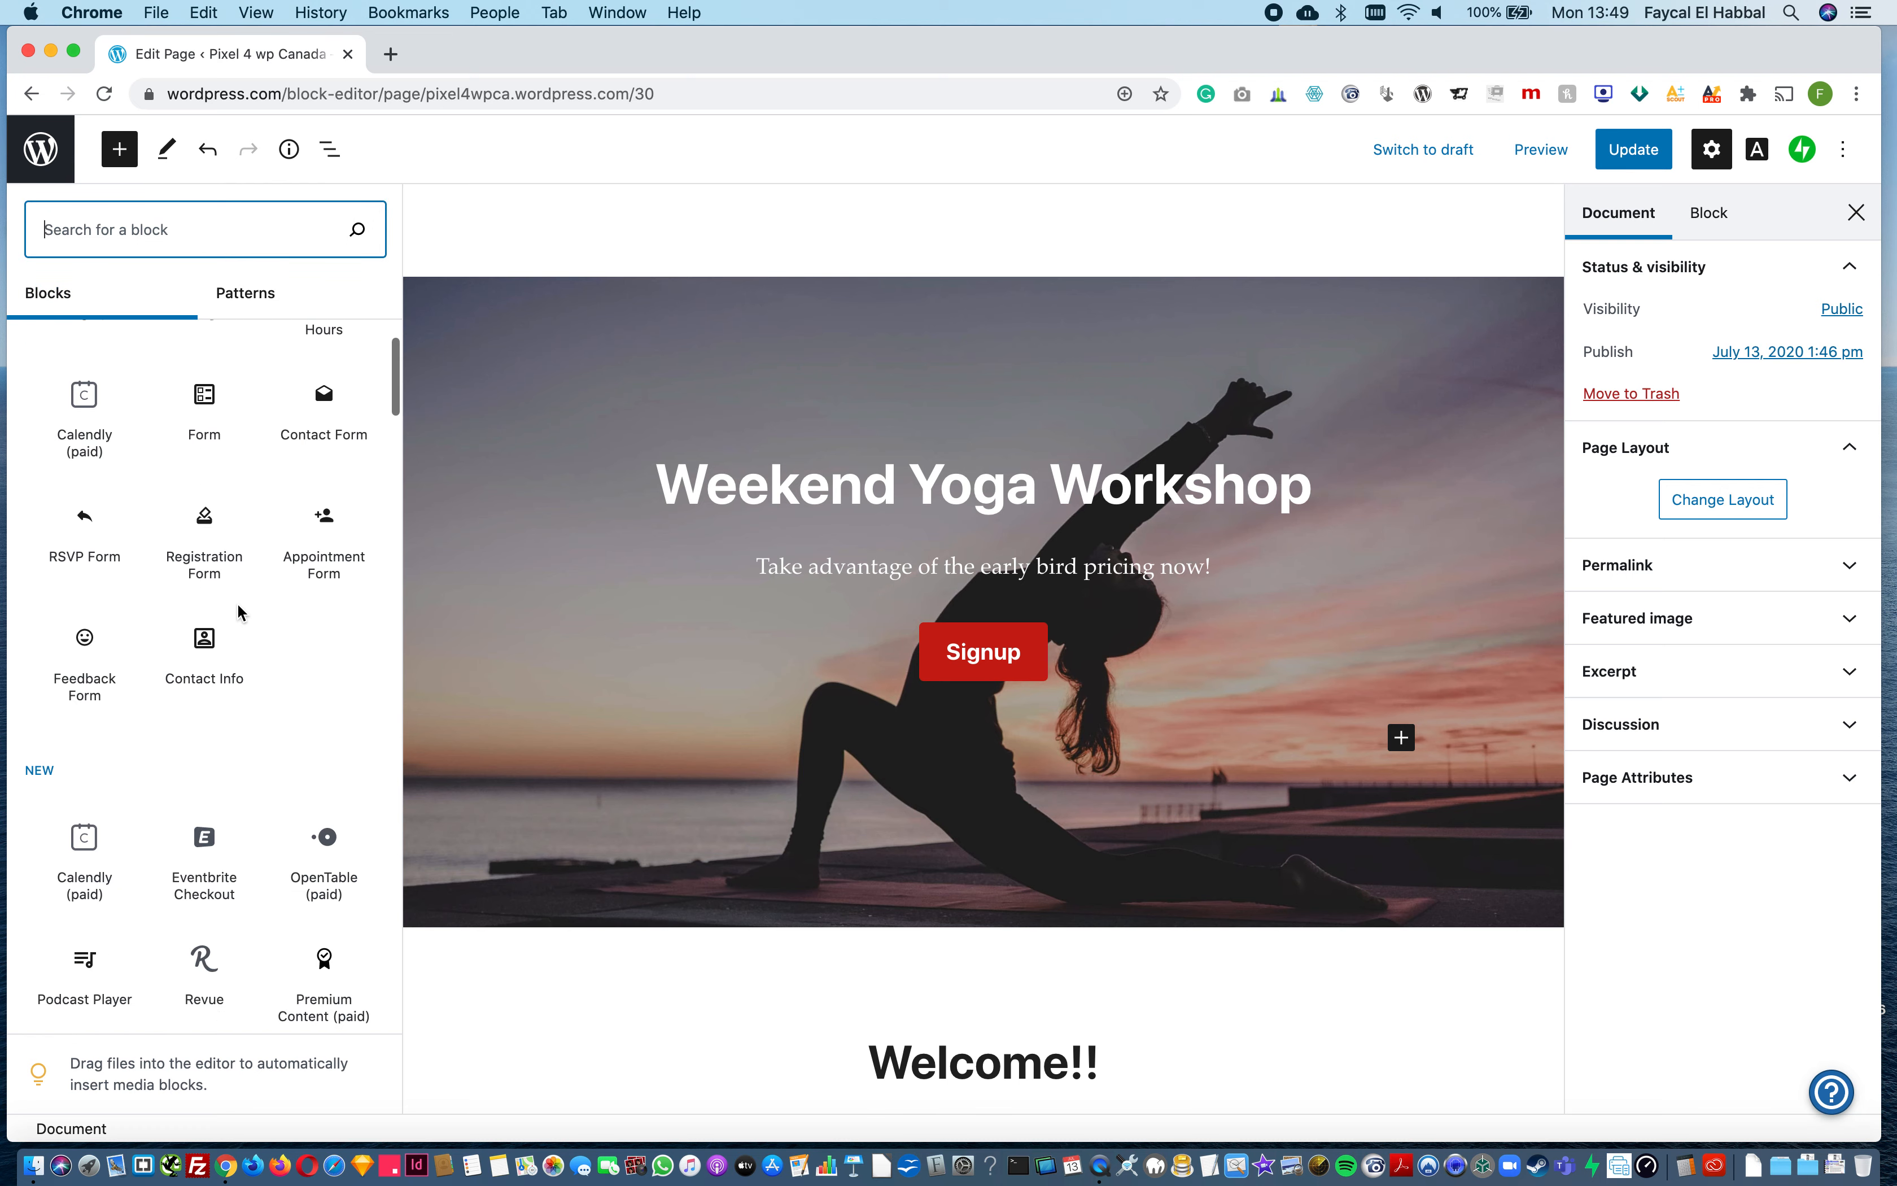
{"action": "scroll", "coordinate": [236, 610], "scroll_direction": "up", "scroll_amount": 5}
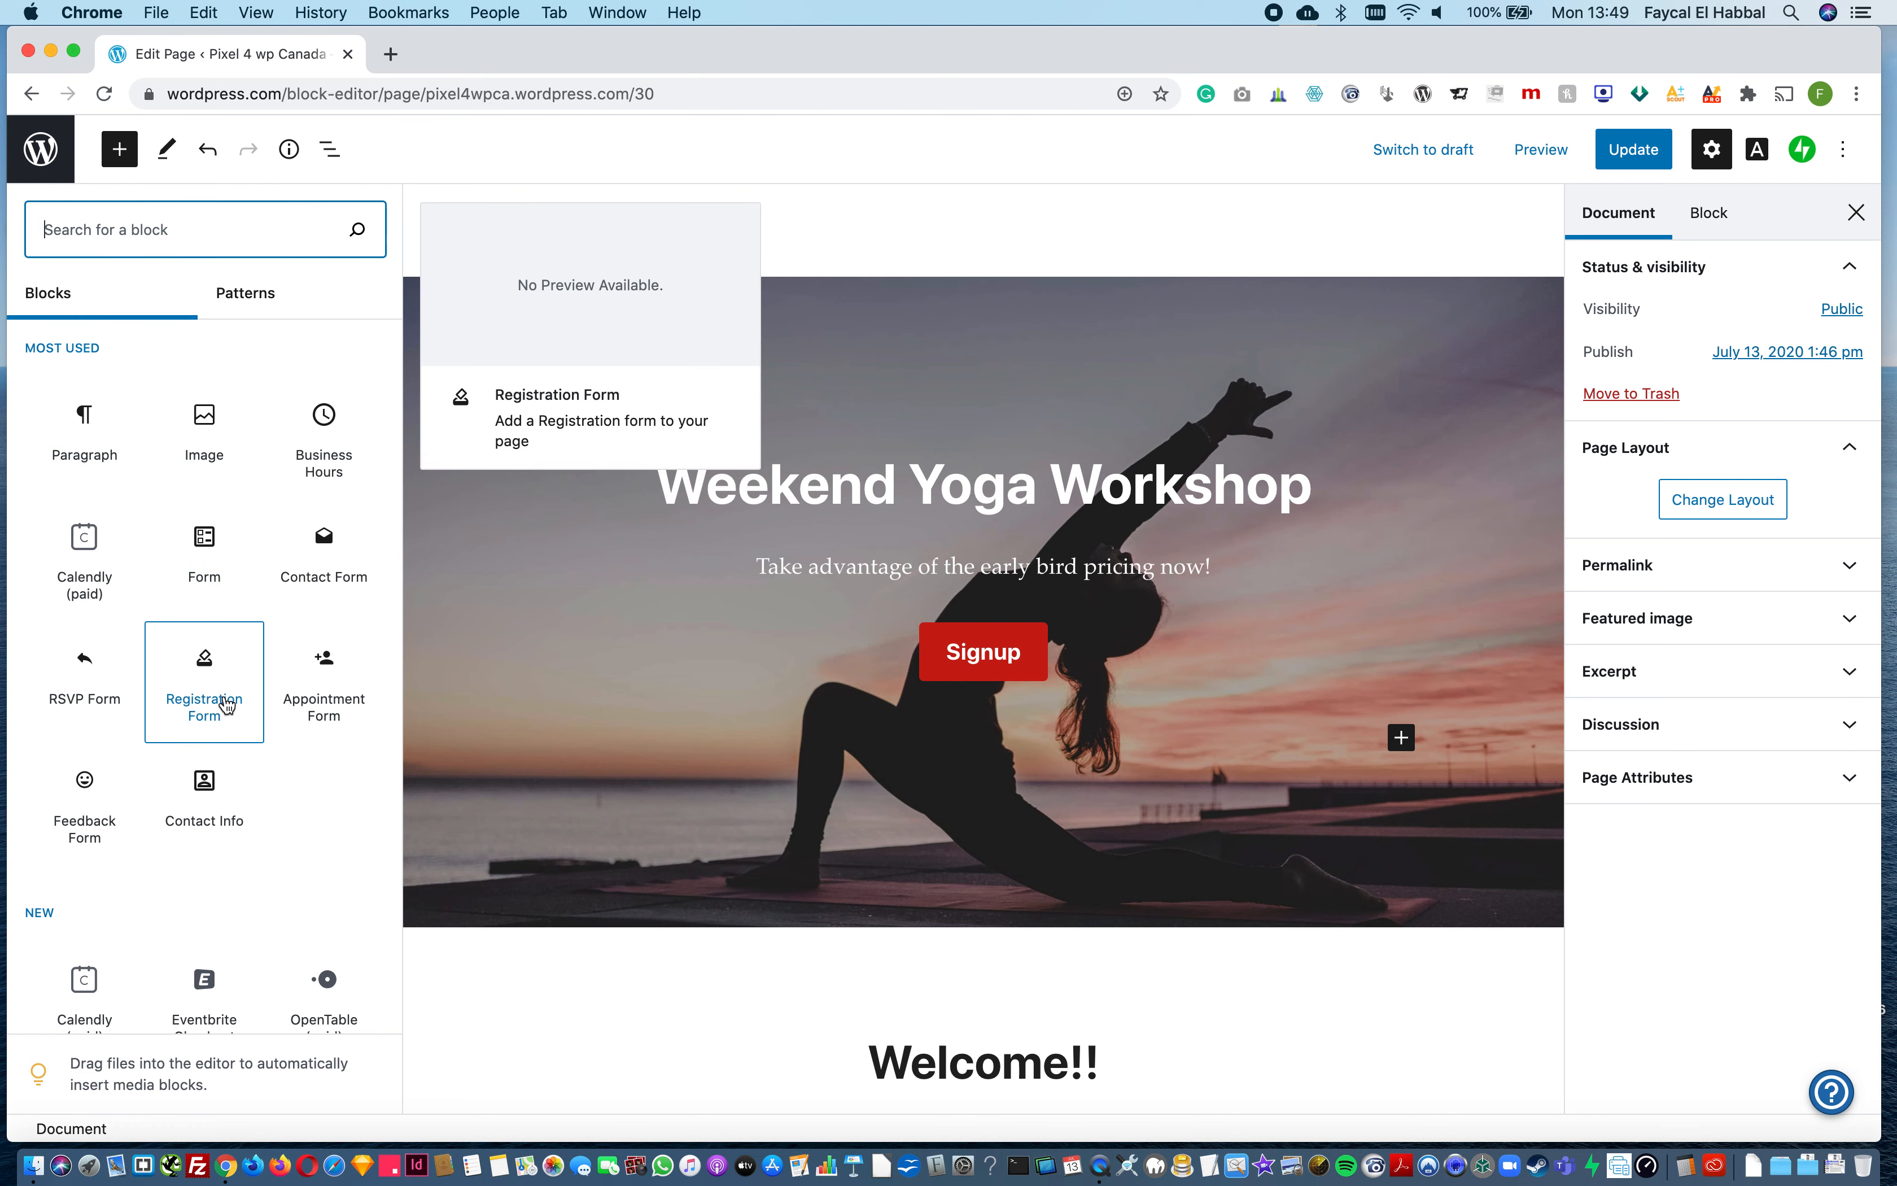
{"action": "scroll", "coordinate": [223, 707], "scroll_direction": "down", "scroll_amount": 7}
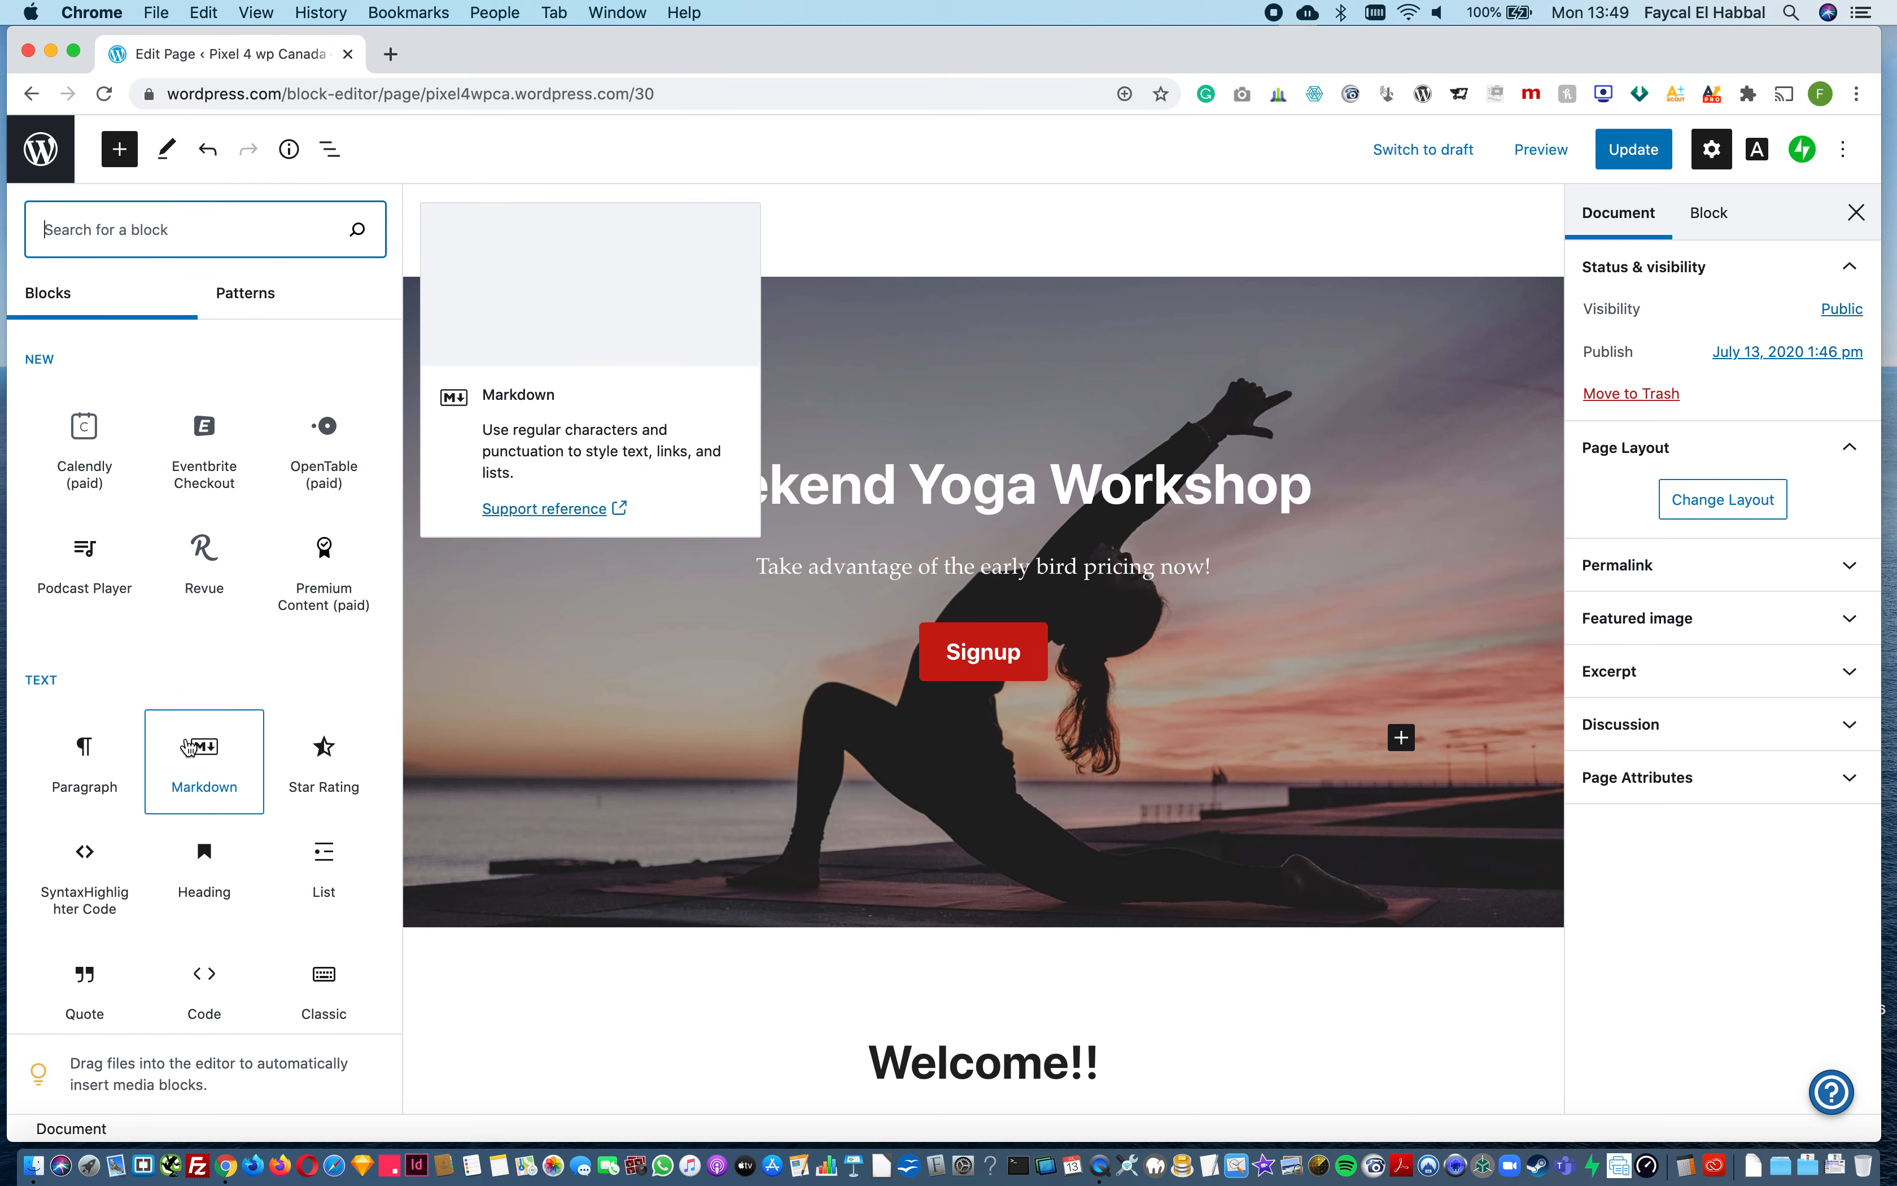
{"action": "scroll", "coordinate": [188, 746], "scroll_direction": "down", "scroll_amount": 4}
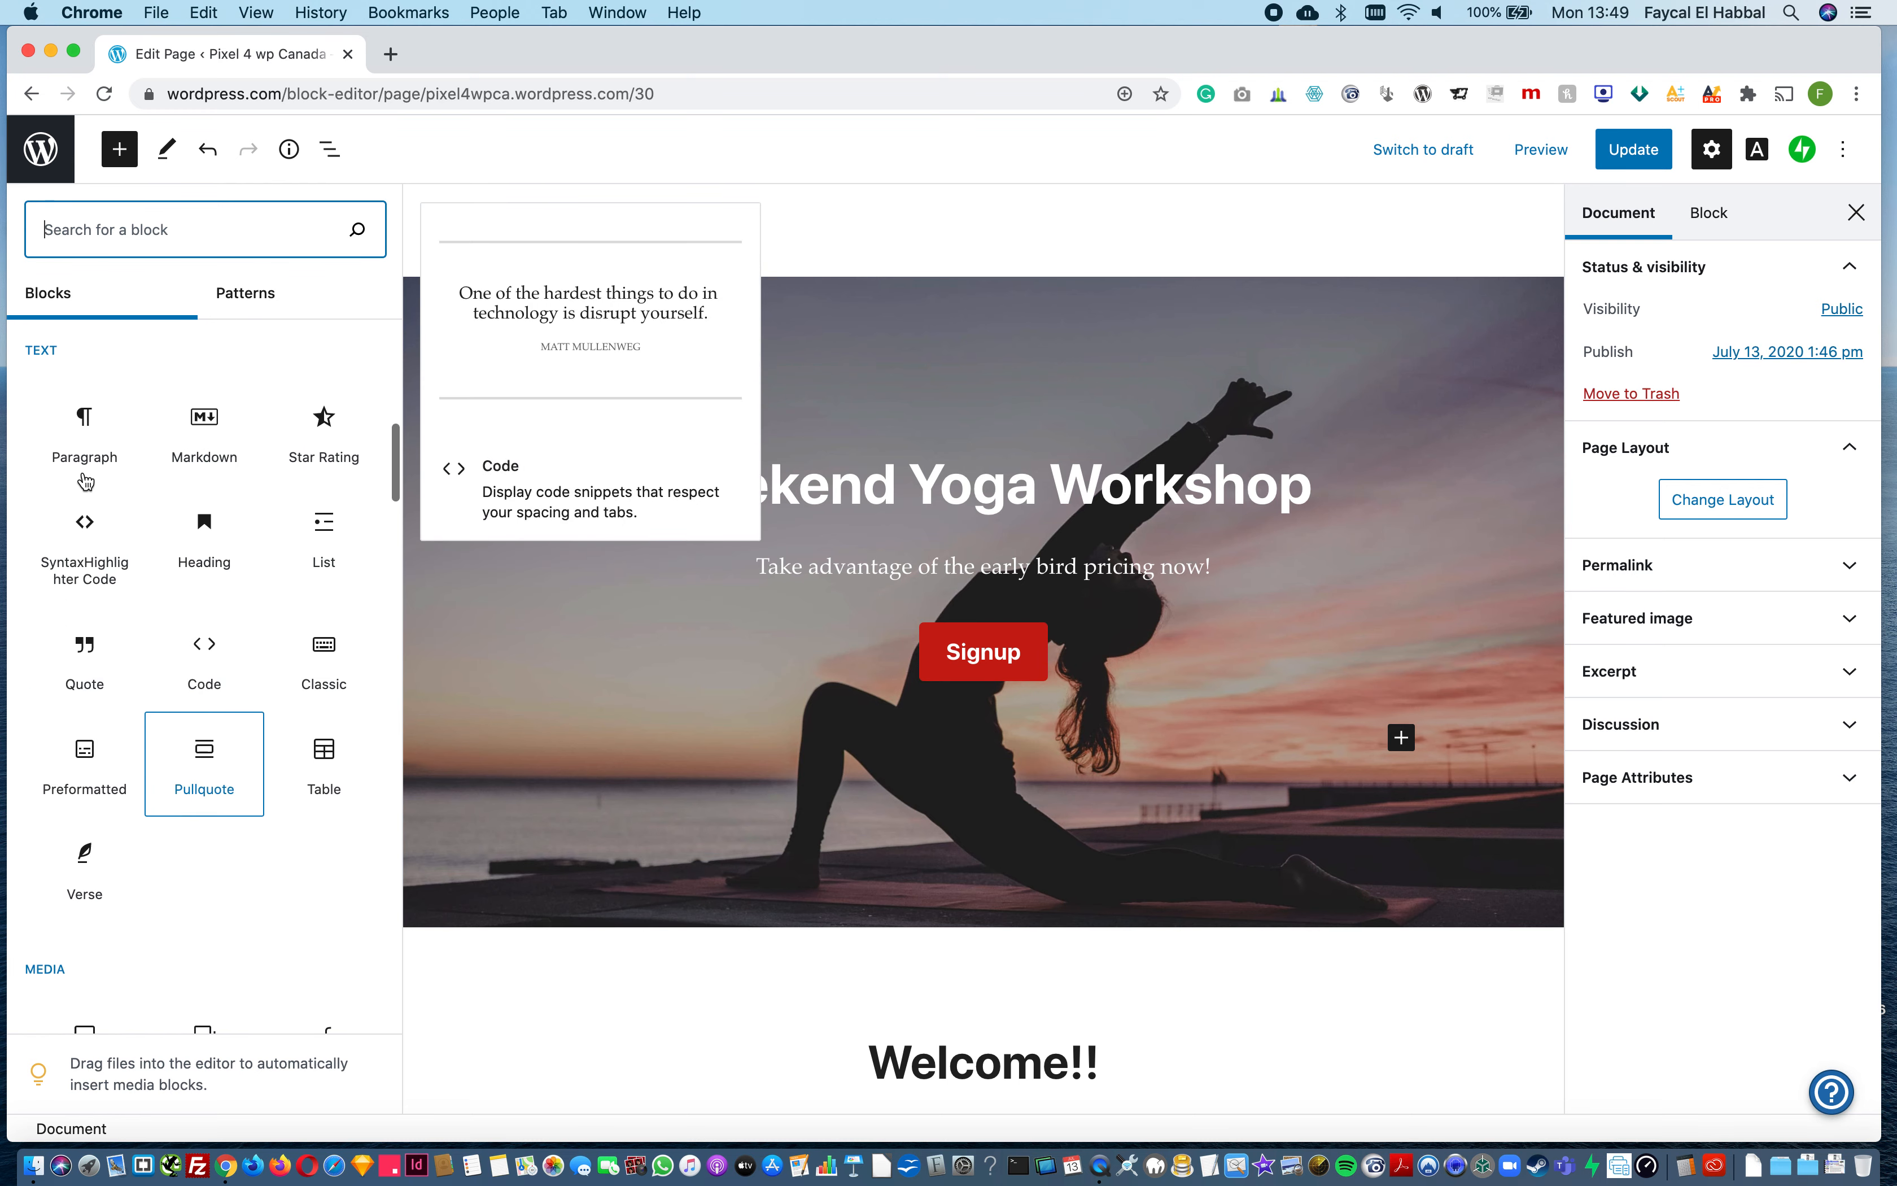
{"action": "scroll", "coordinate": [201, 789], "scroll_direction": "down", "scroll_amount": 3}
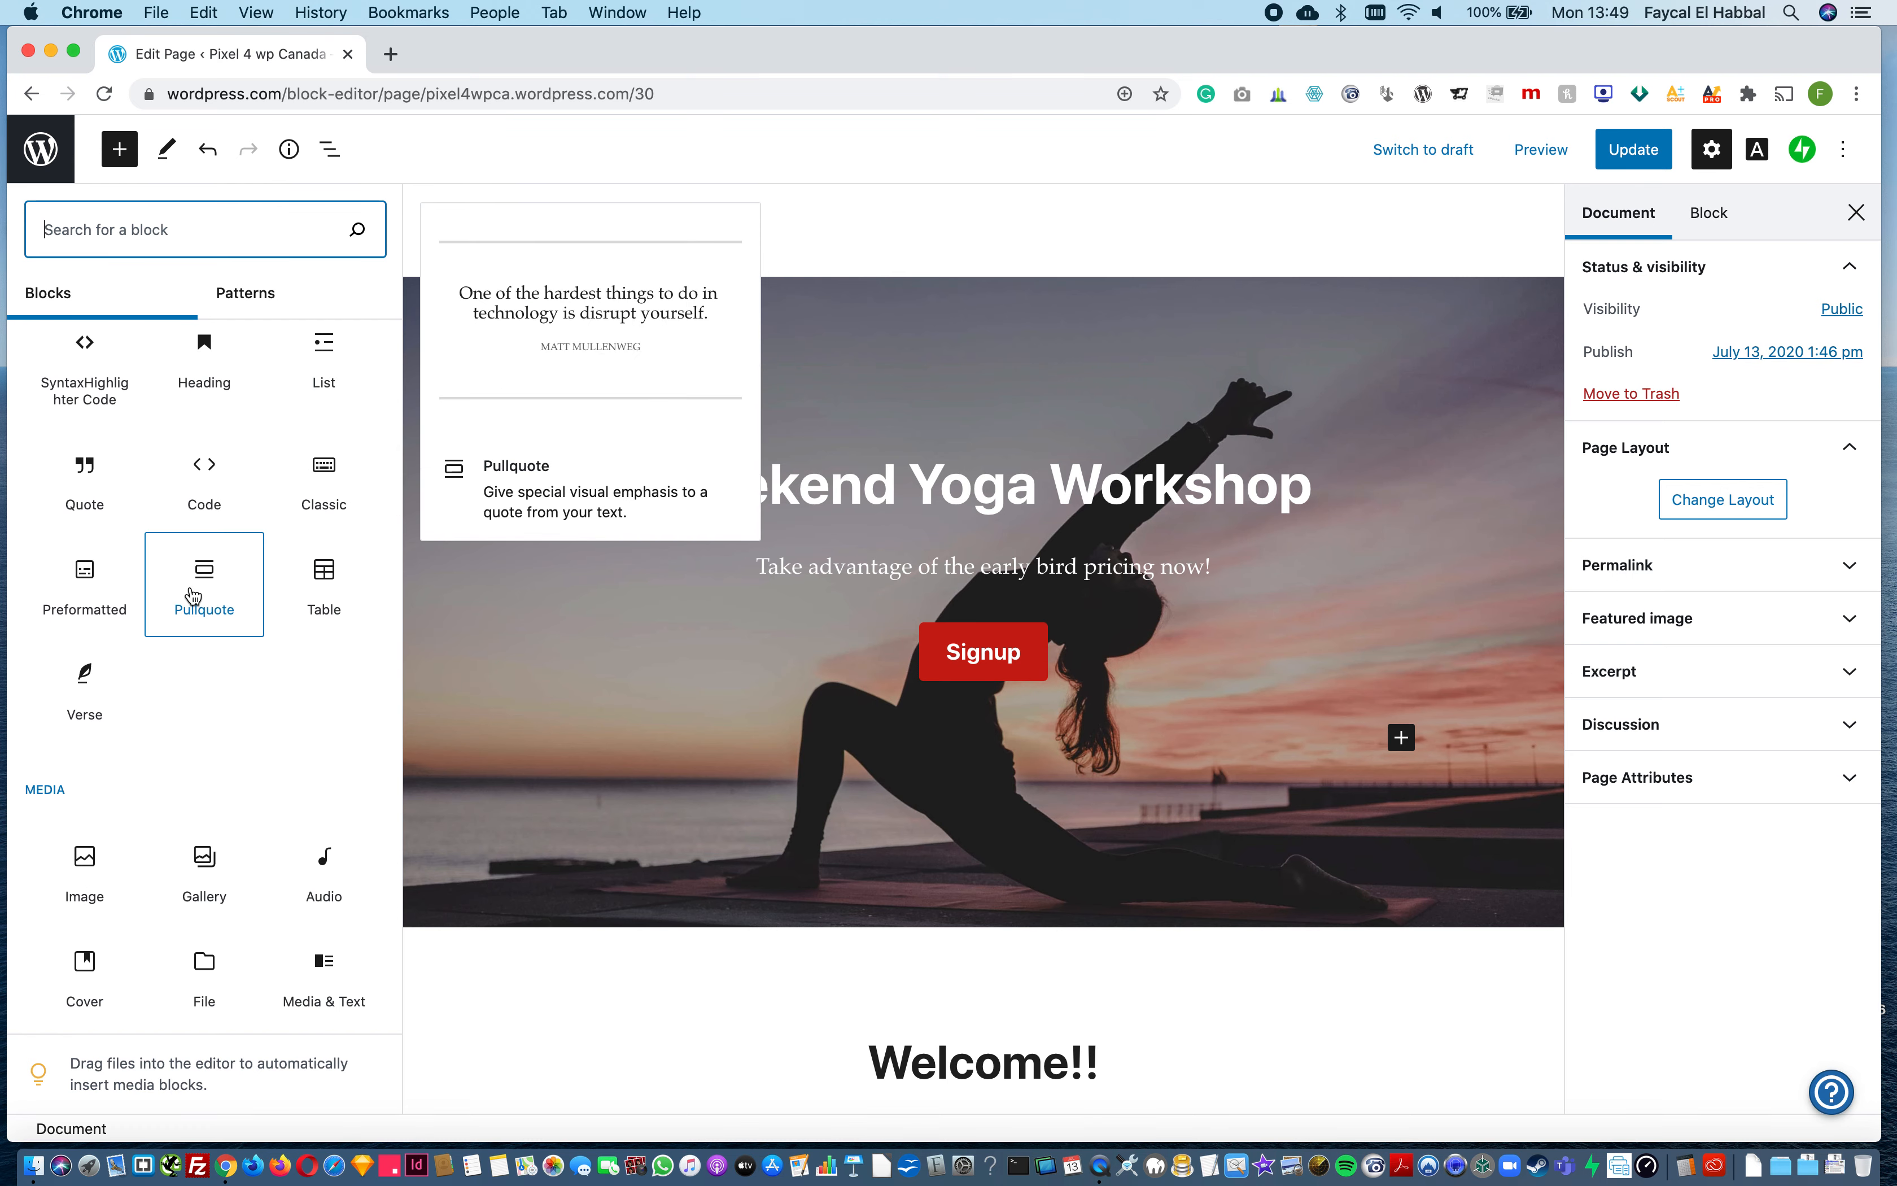
{"action": "scroll", "coordinate": [236, 937], "scroll_direction": "down", "scroll_amount": 10}
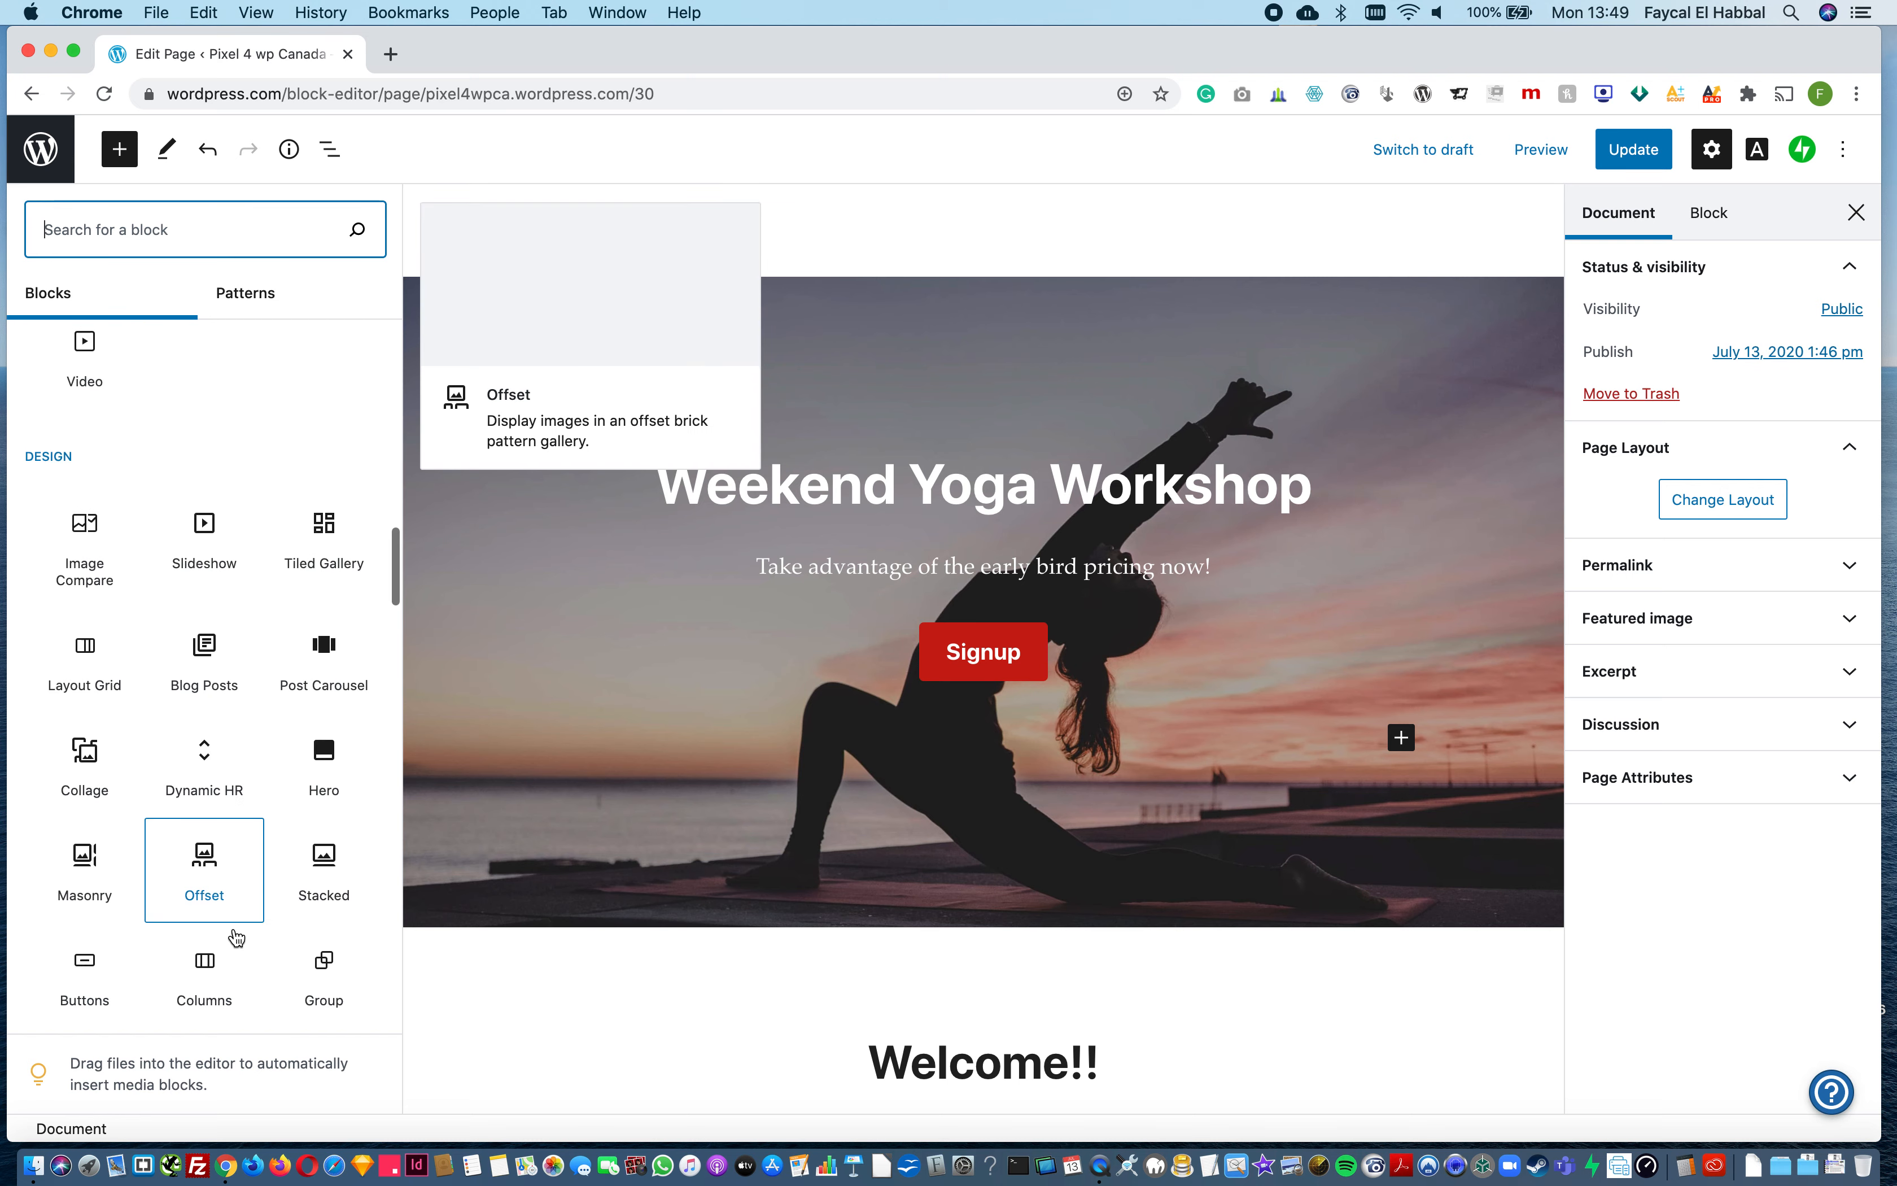
{"action": "scroll", "coordinate": [236, 937], "scroll_direction": "down", "scroll_amount": 15}
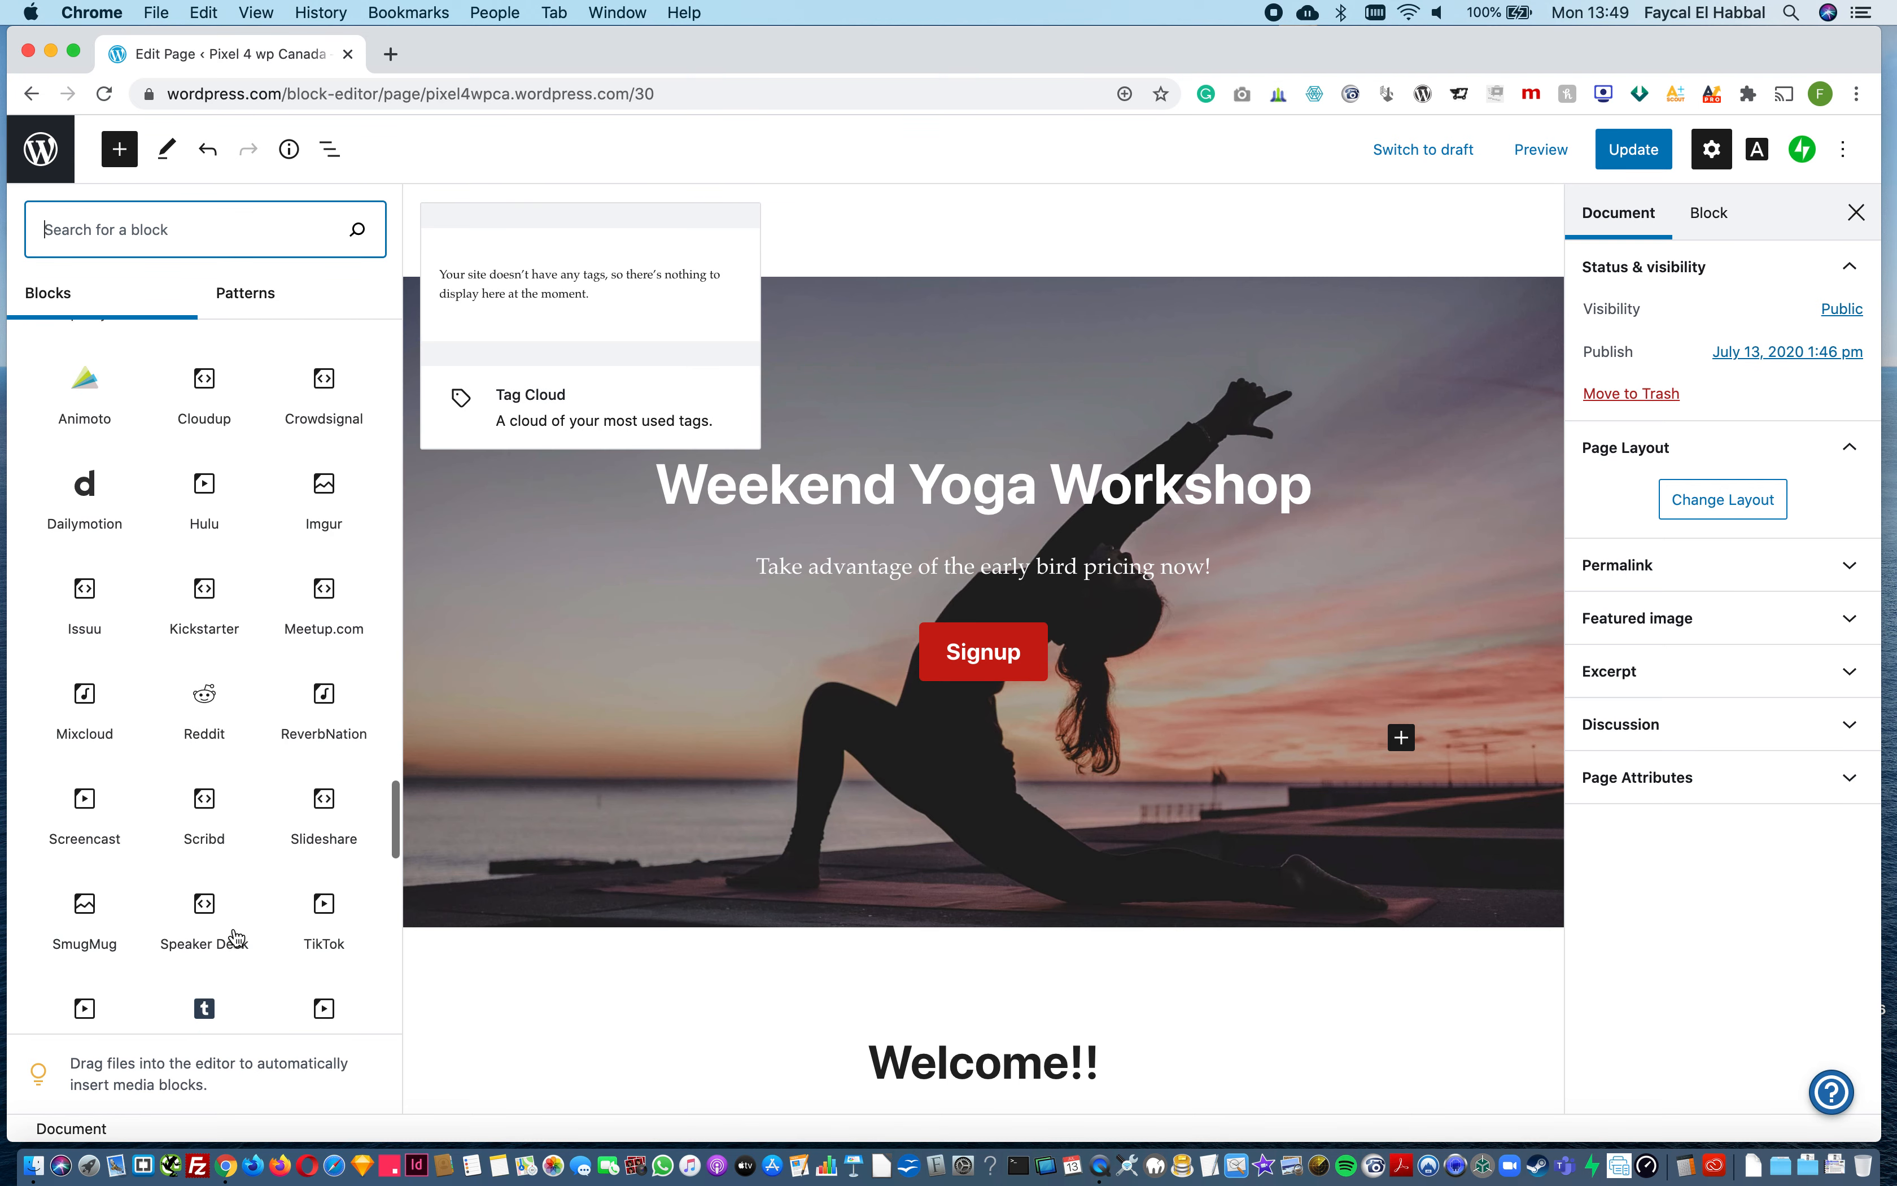
{"action": "scroll", "coordinate": [235, 938], "scroll_direction": "down", "scroll_amount": 4}
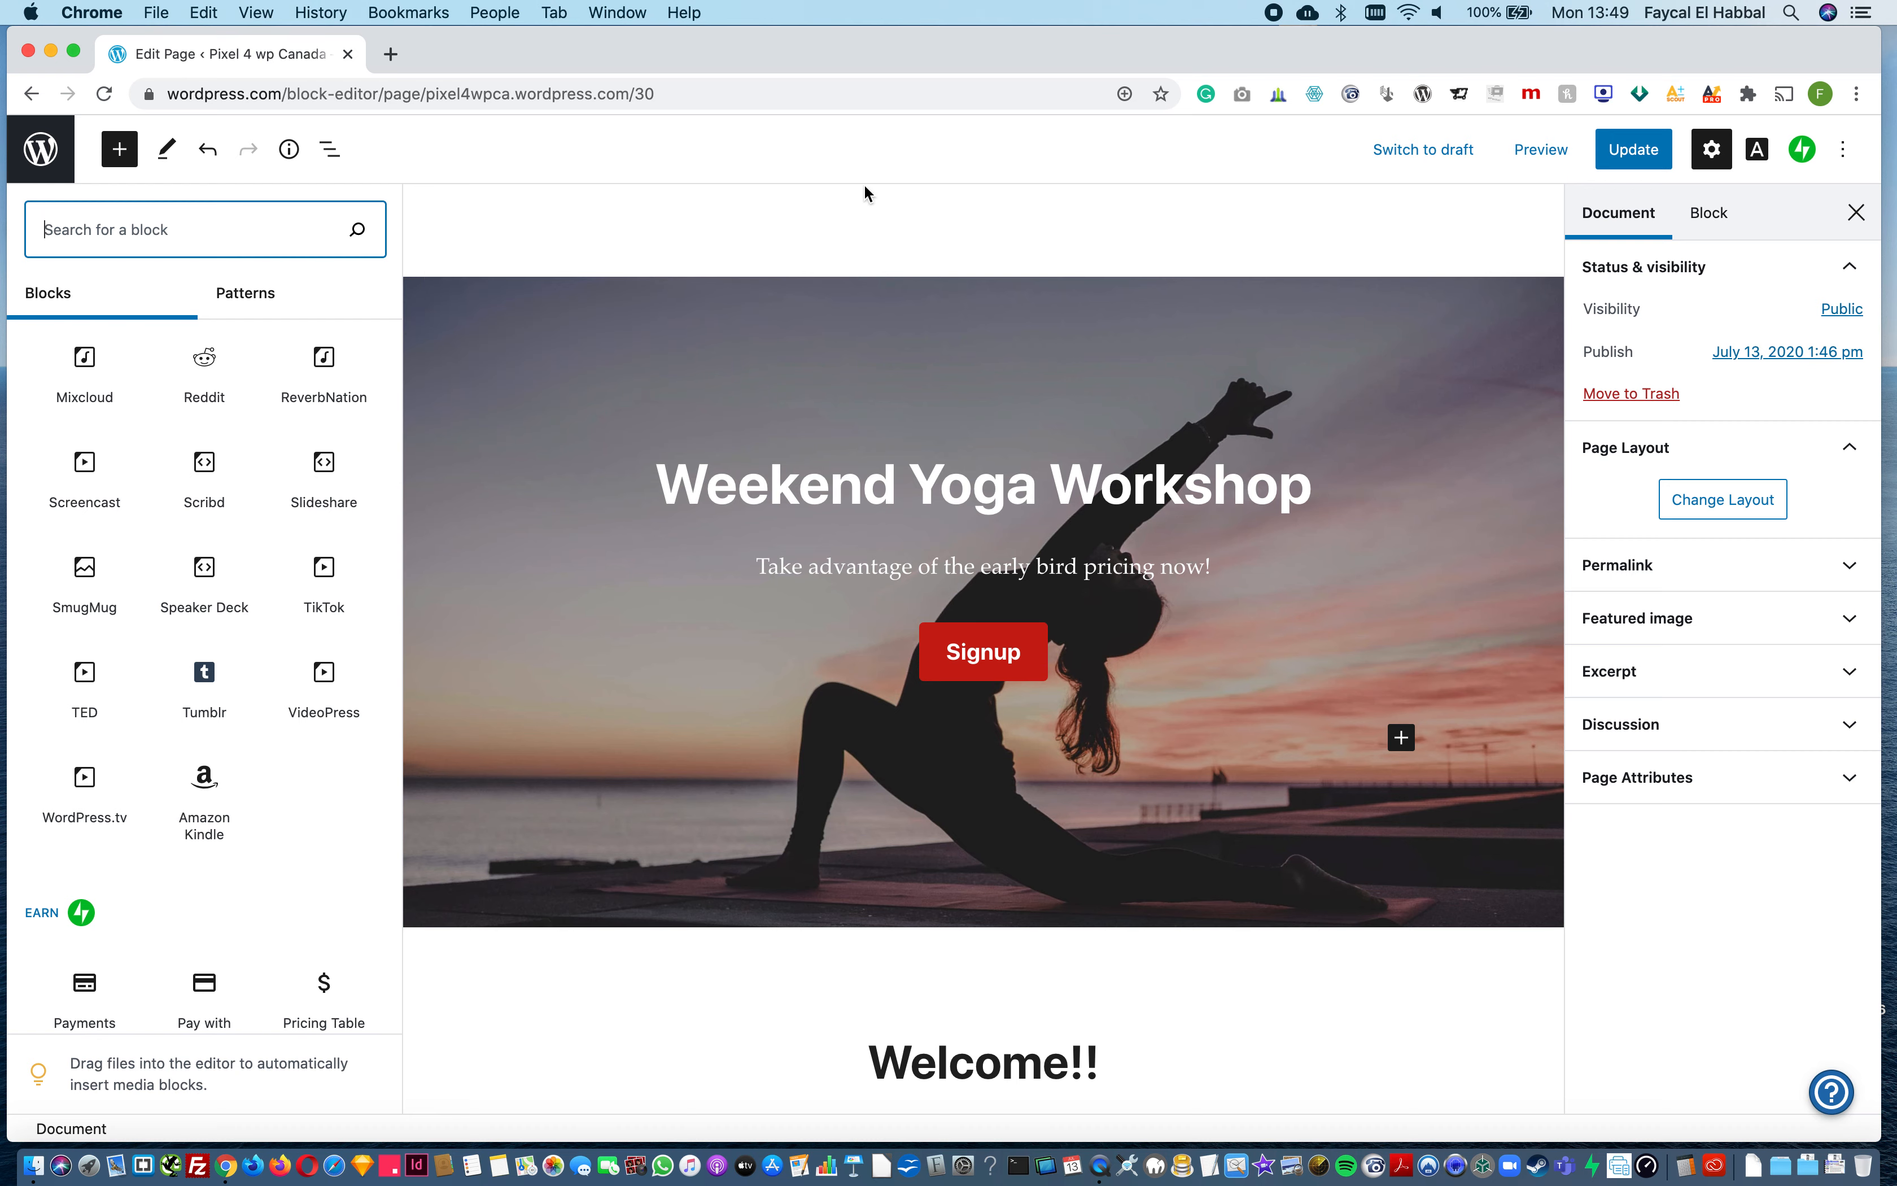
{"action": "left_click", "coordinate": [120, 161]}
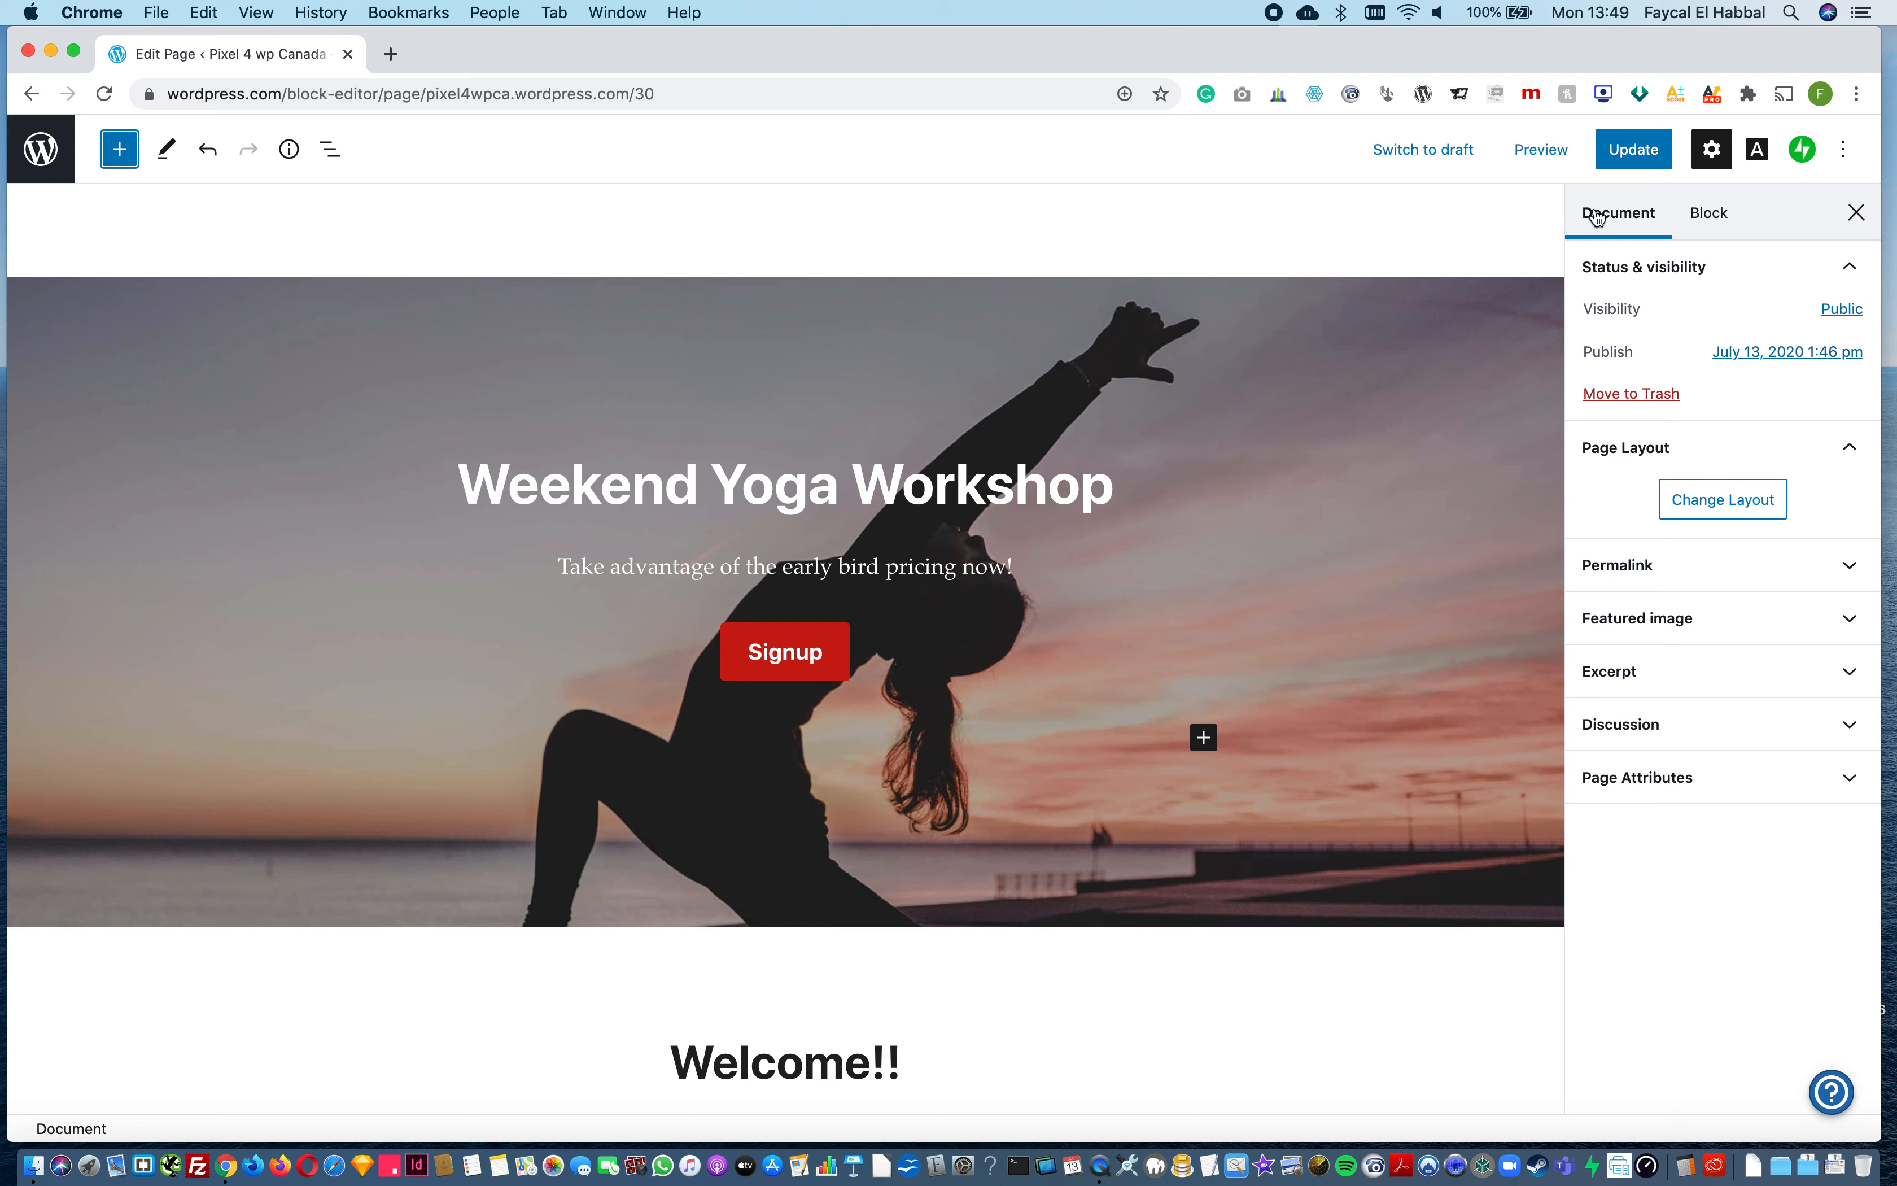
Step: Save the homepage changes to the published page and leave the editor for the site's list of pages
{"action": "left_click", "coordinate": [1627, 149]}
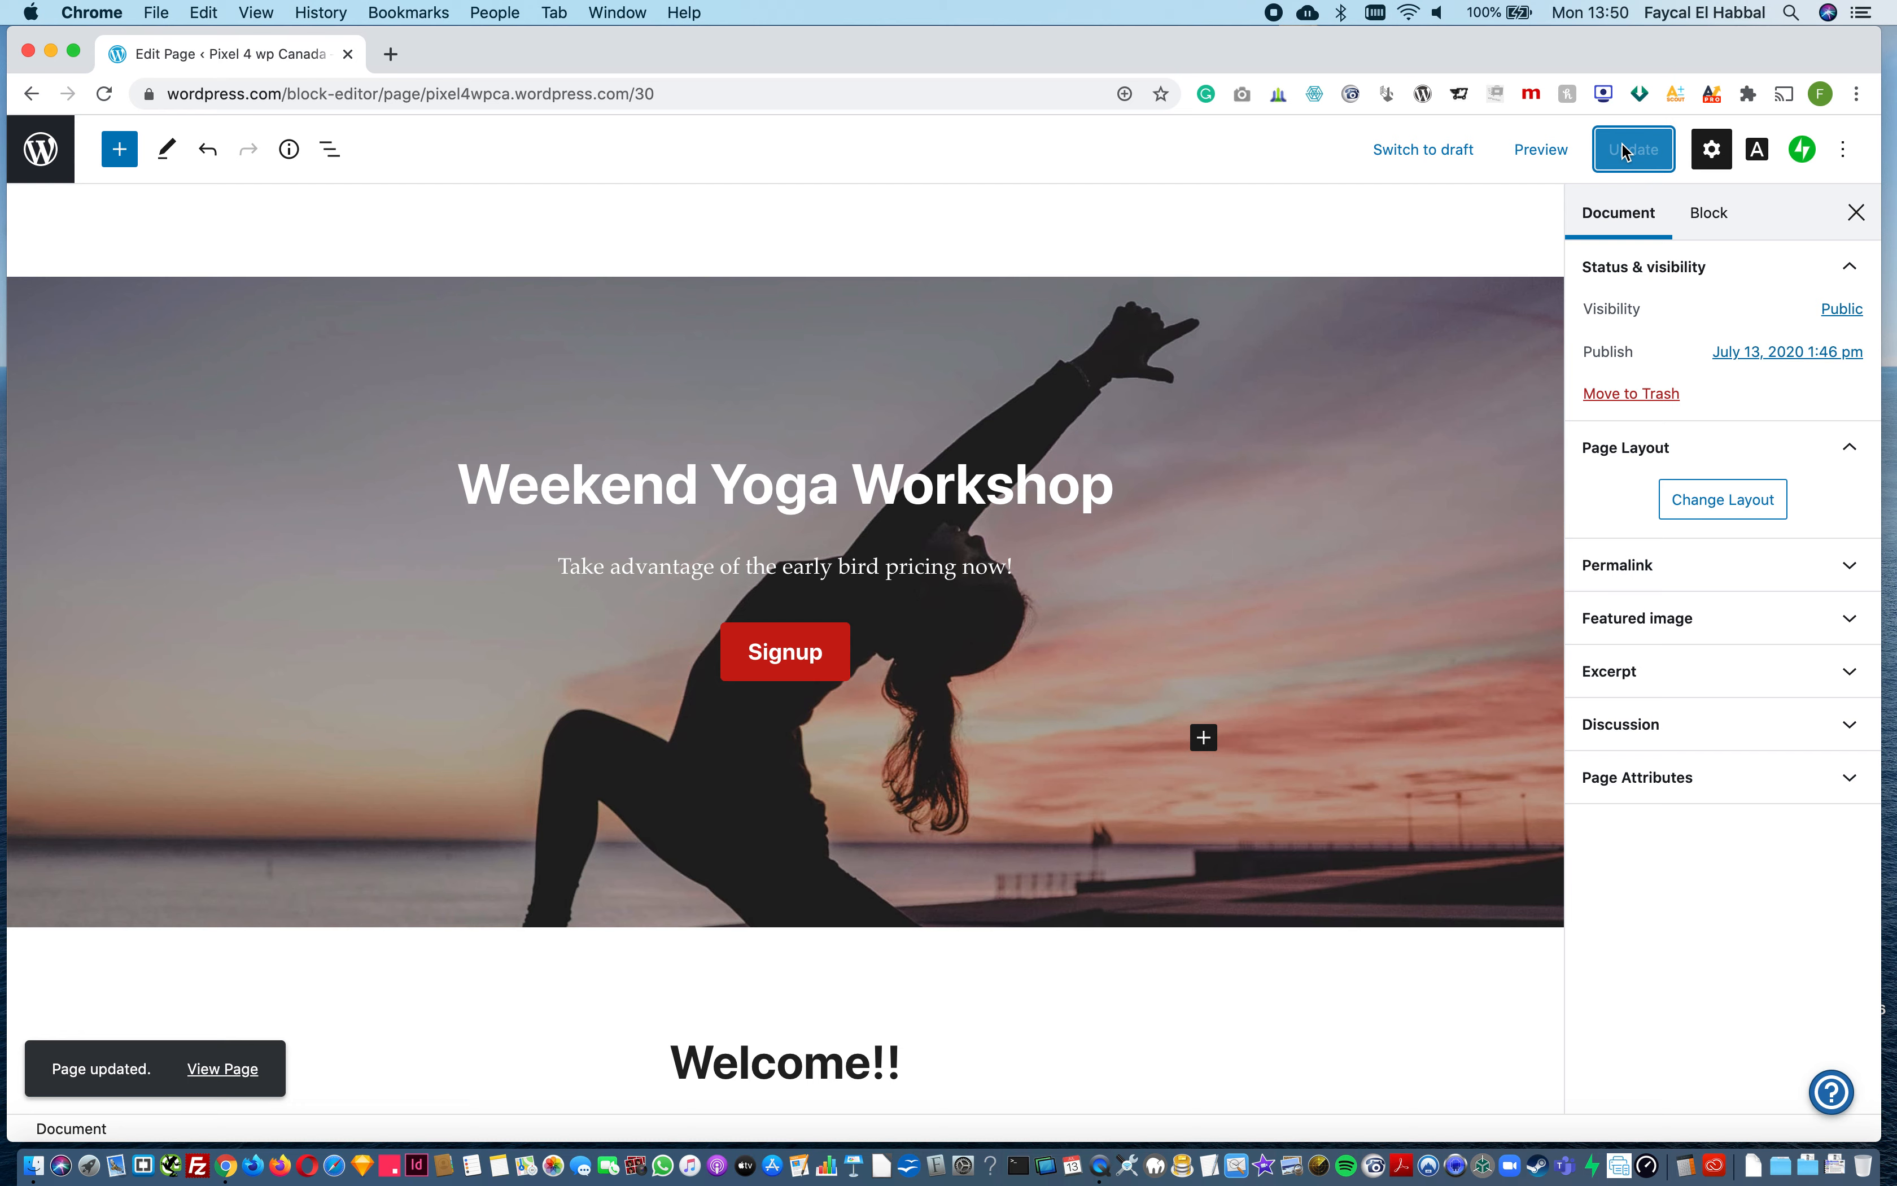
{"action": "left_click", "coordinate": [37, 151]}
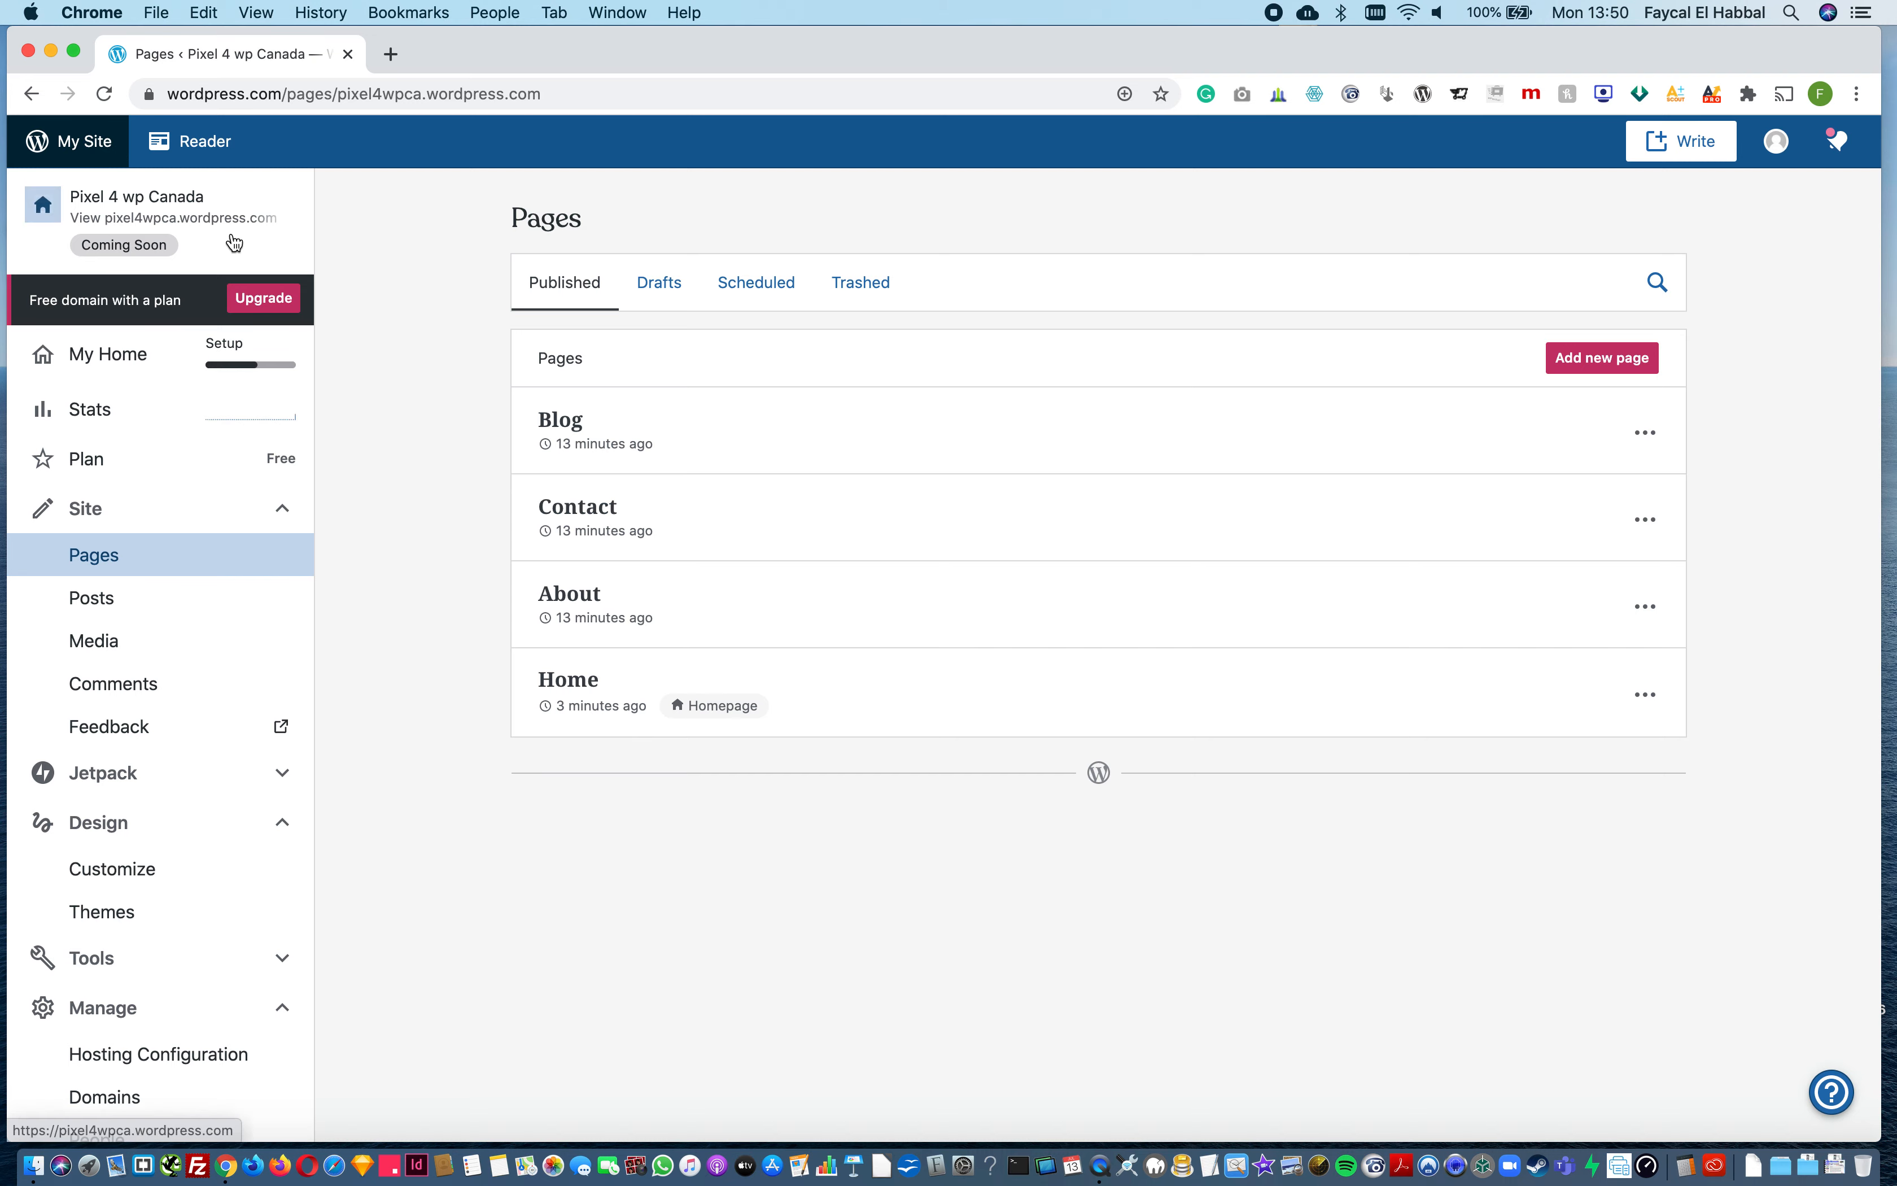
Step: Preview the site and examine its Blog, About and Contact pages
{"action": "left_click", "coordinate": [152, 224]}
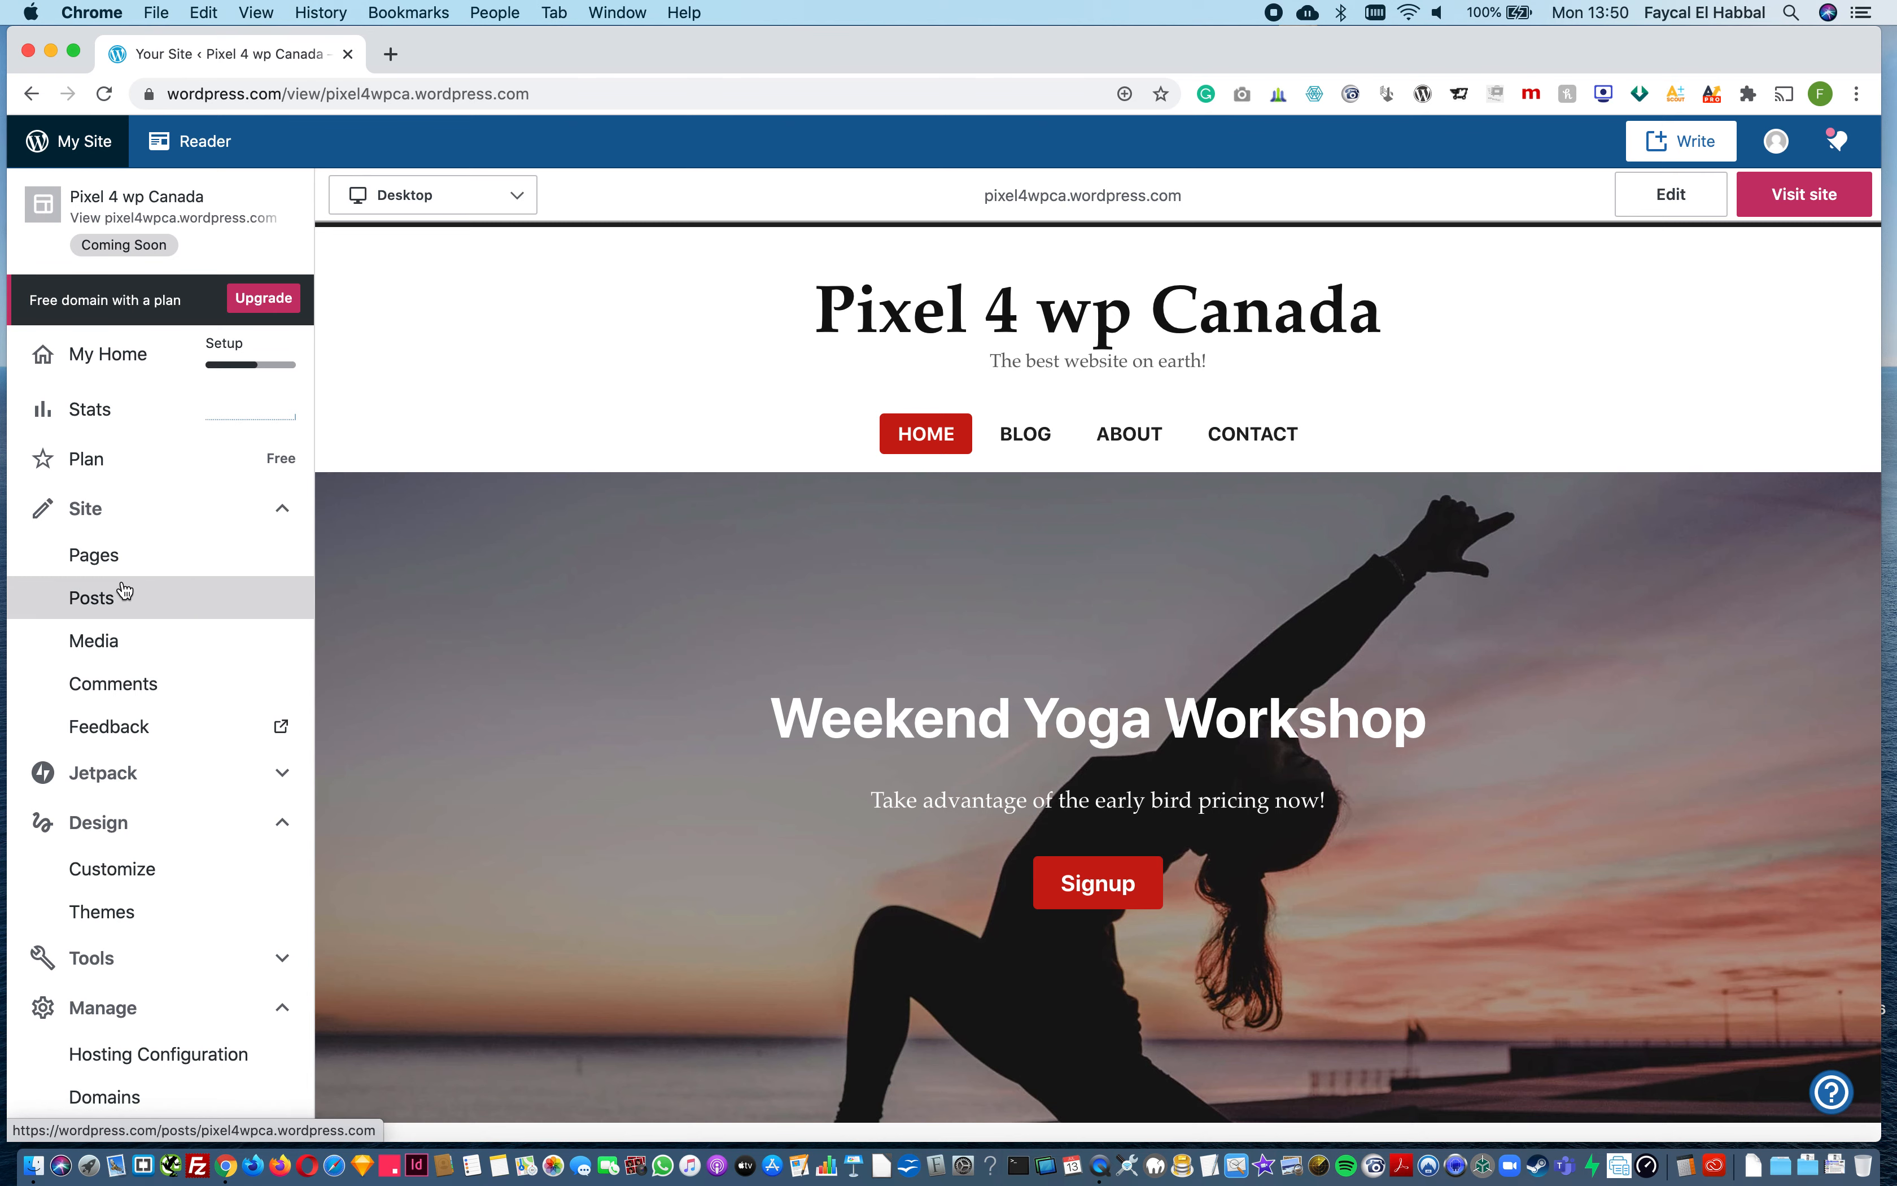
{"action": "left_click", "coordinate": [115, 557]}
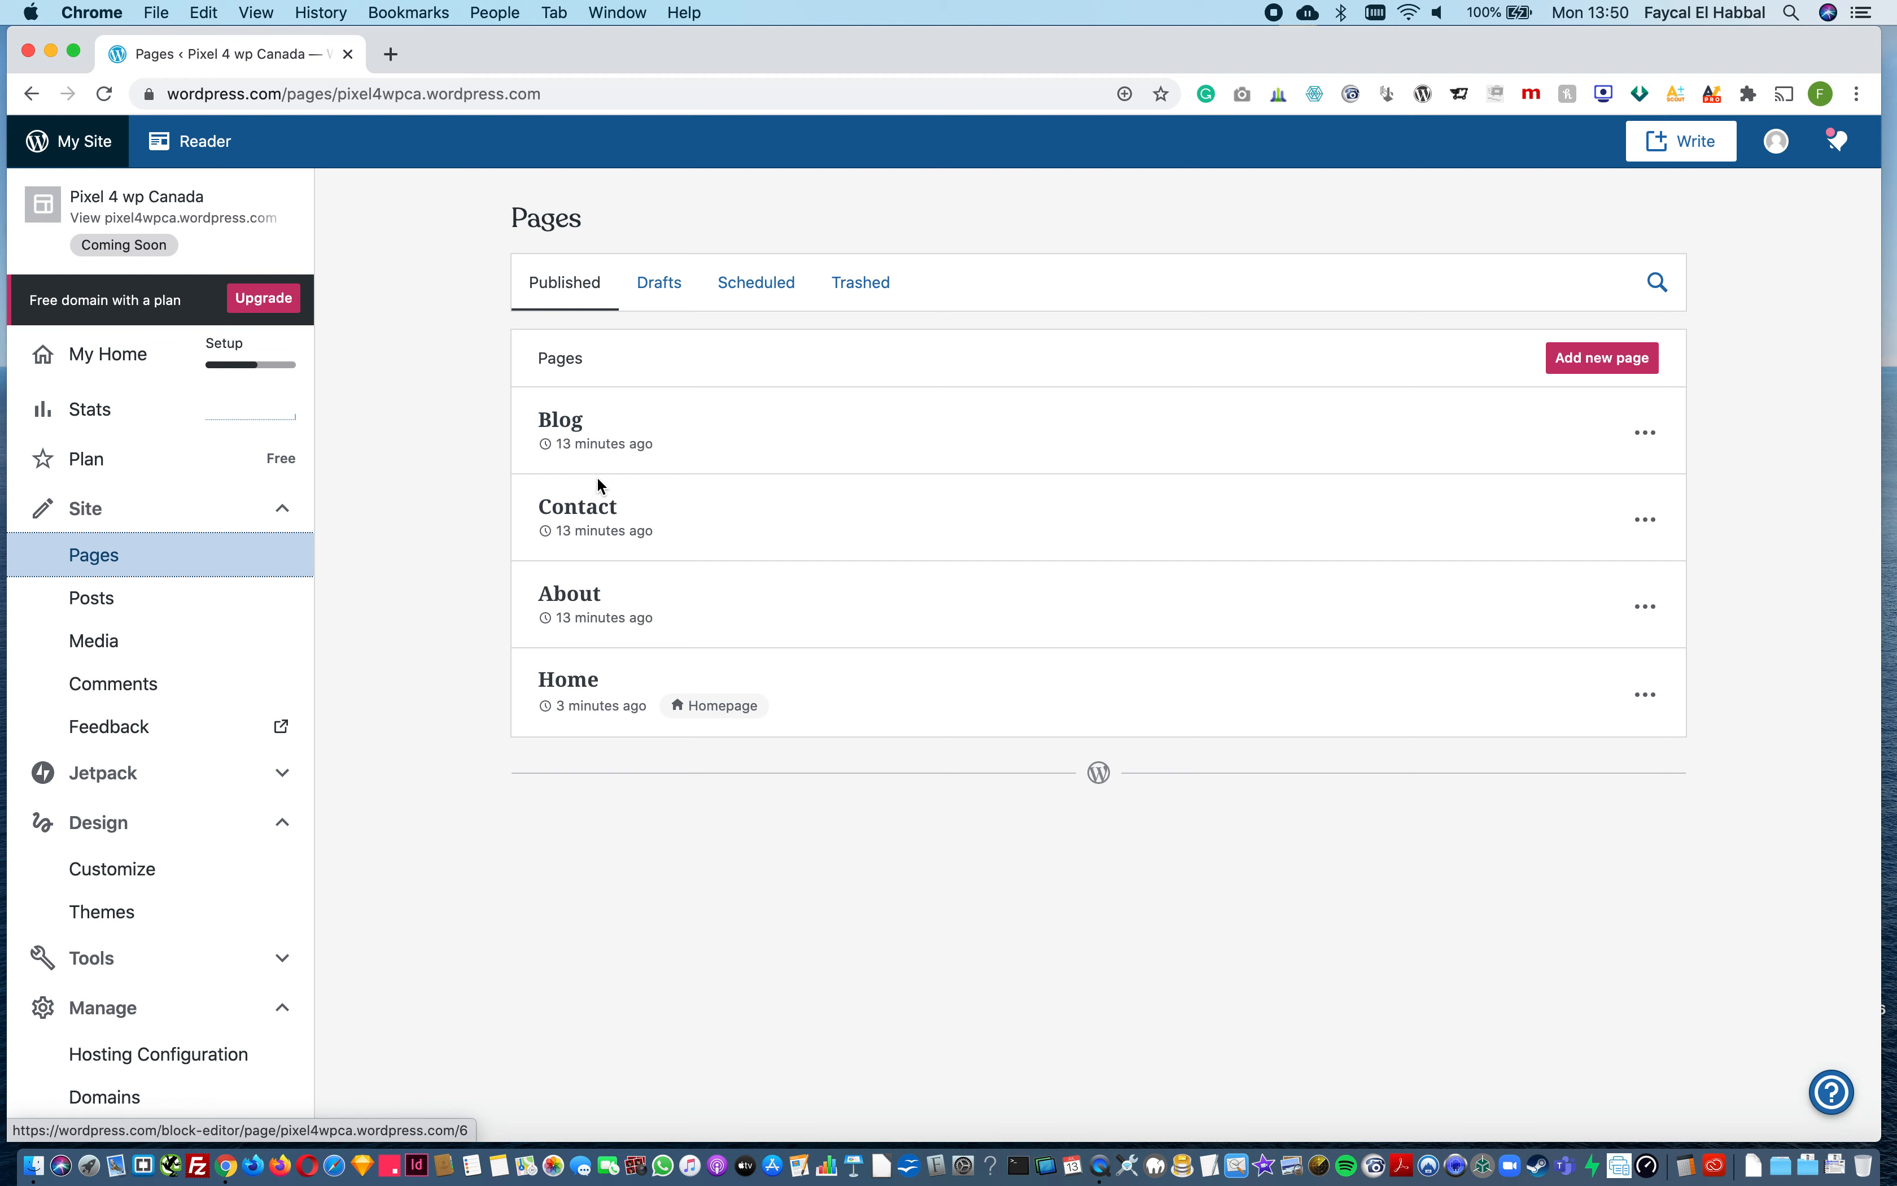
{"action": "left_click", "coordinate": [152, 240]}
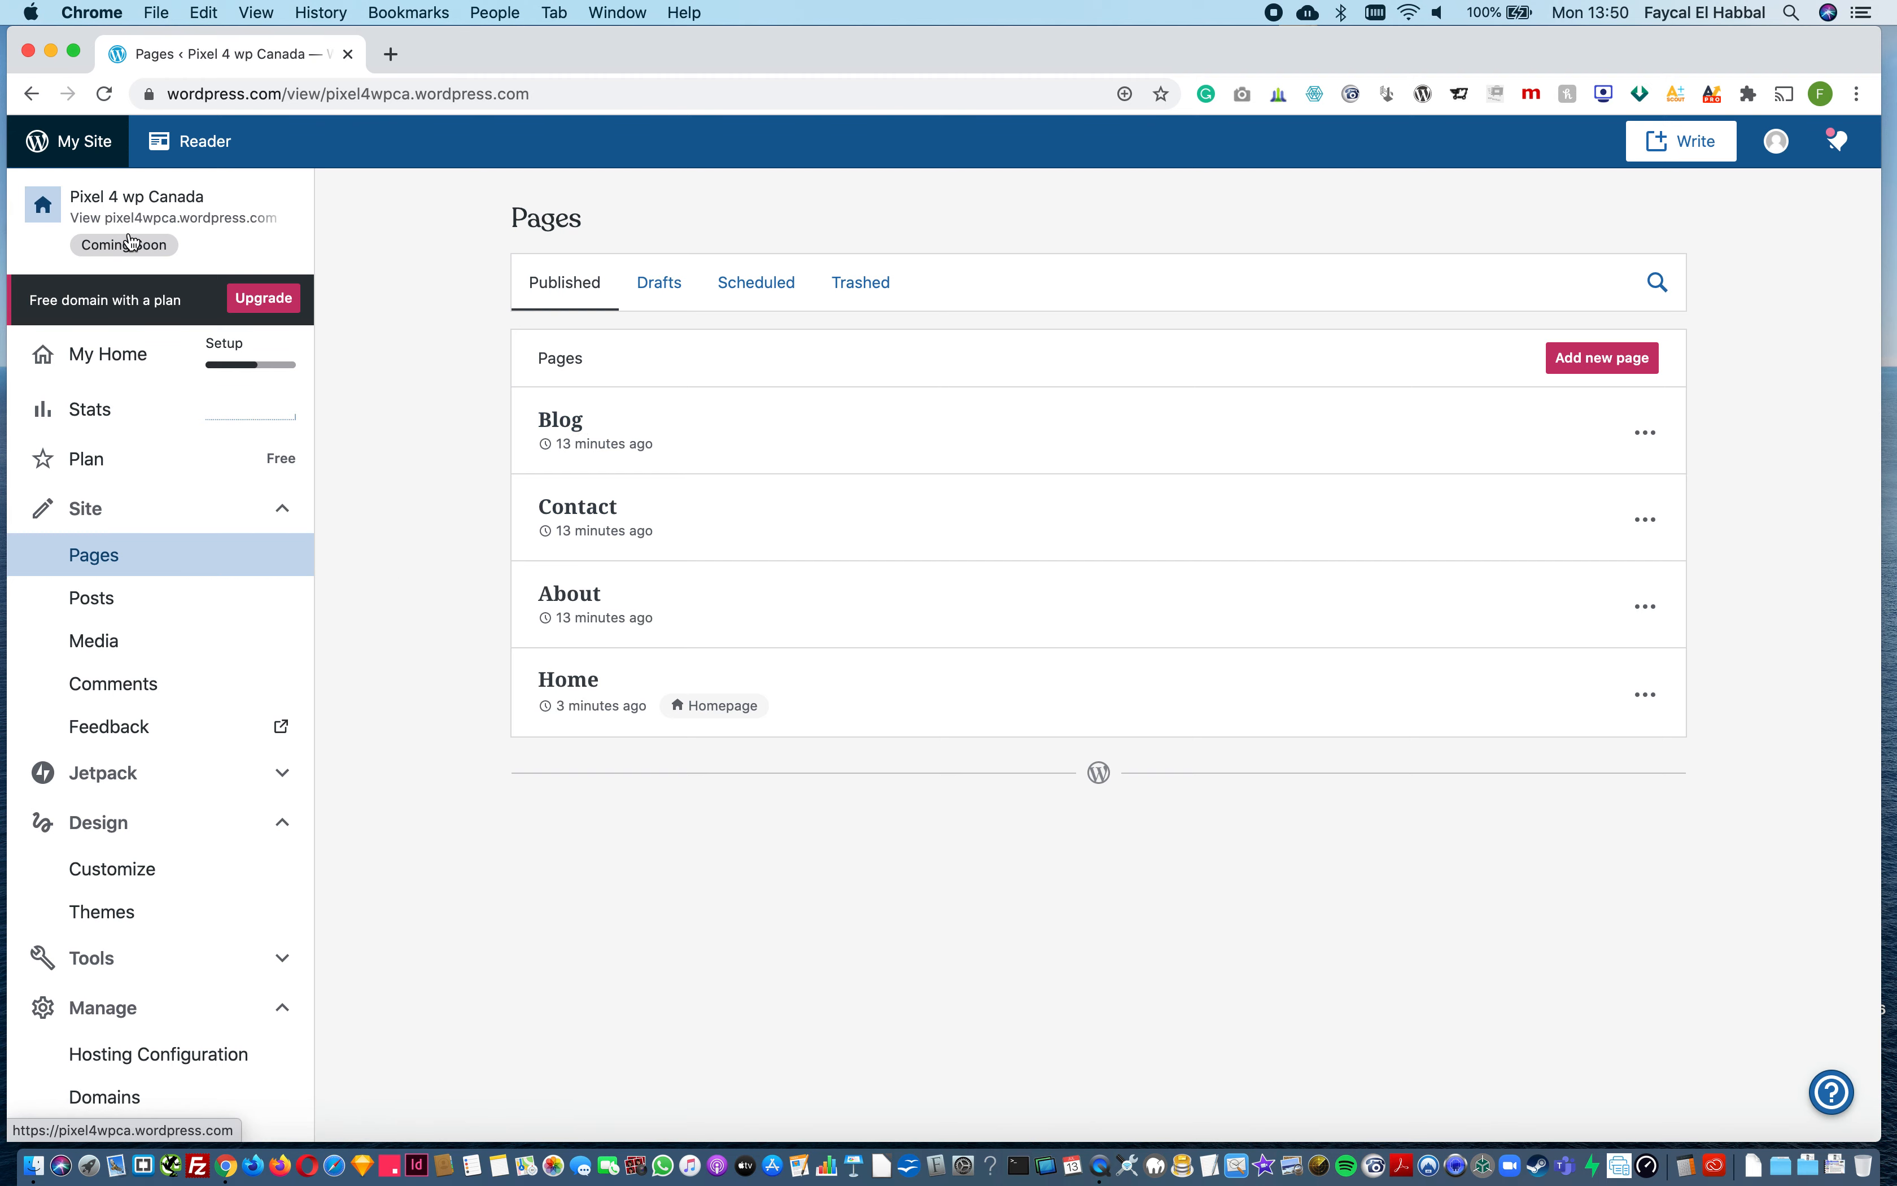
{"action": "left_click", "coordinate": [1019, 439]}
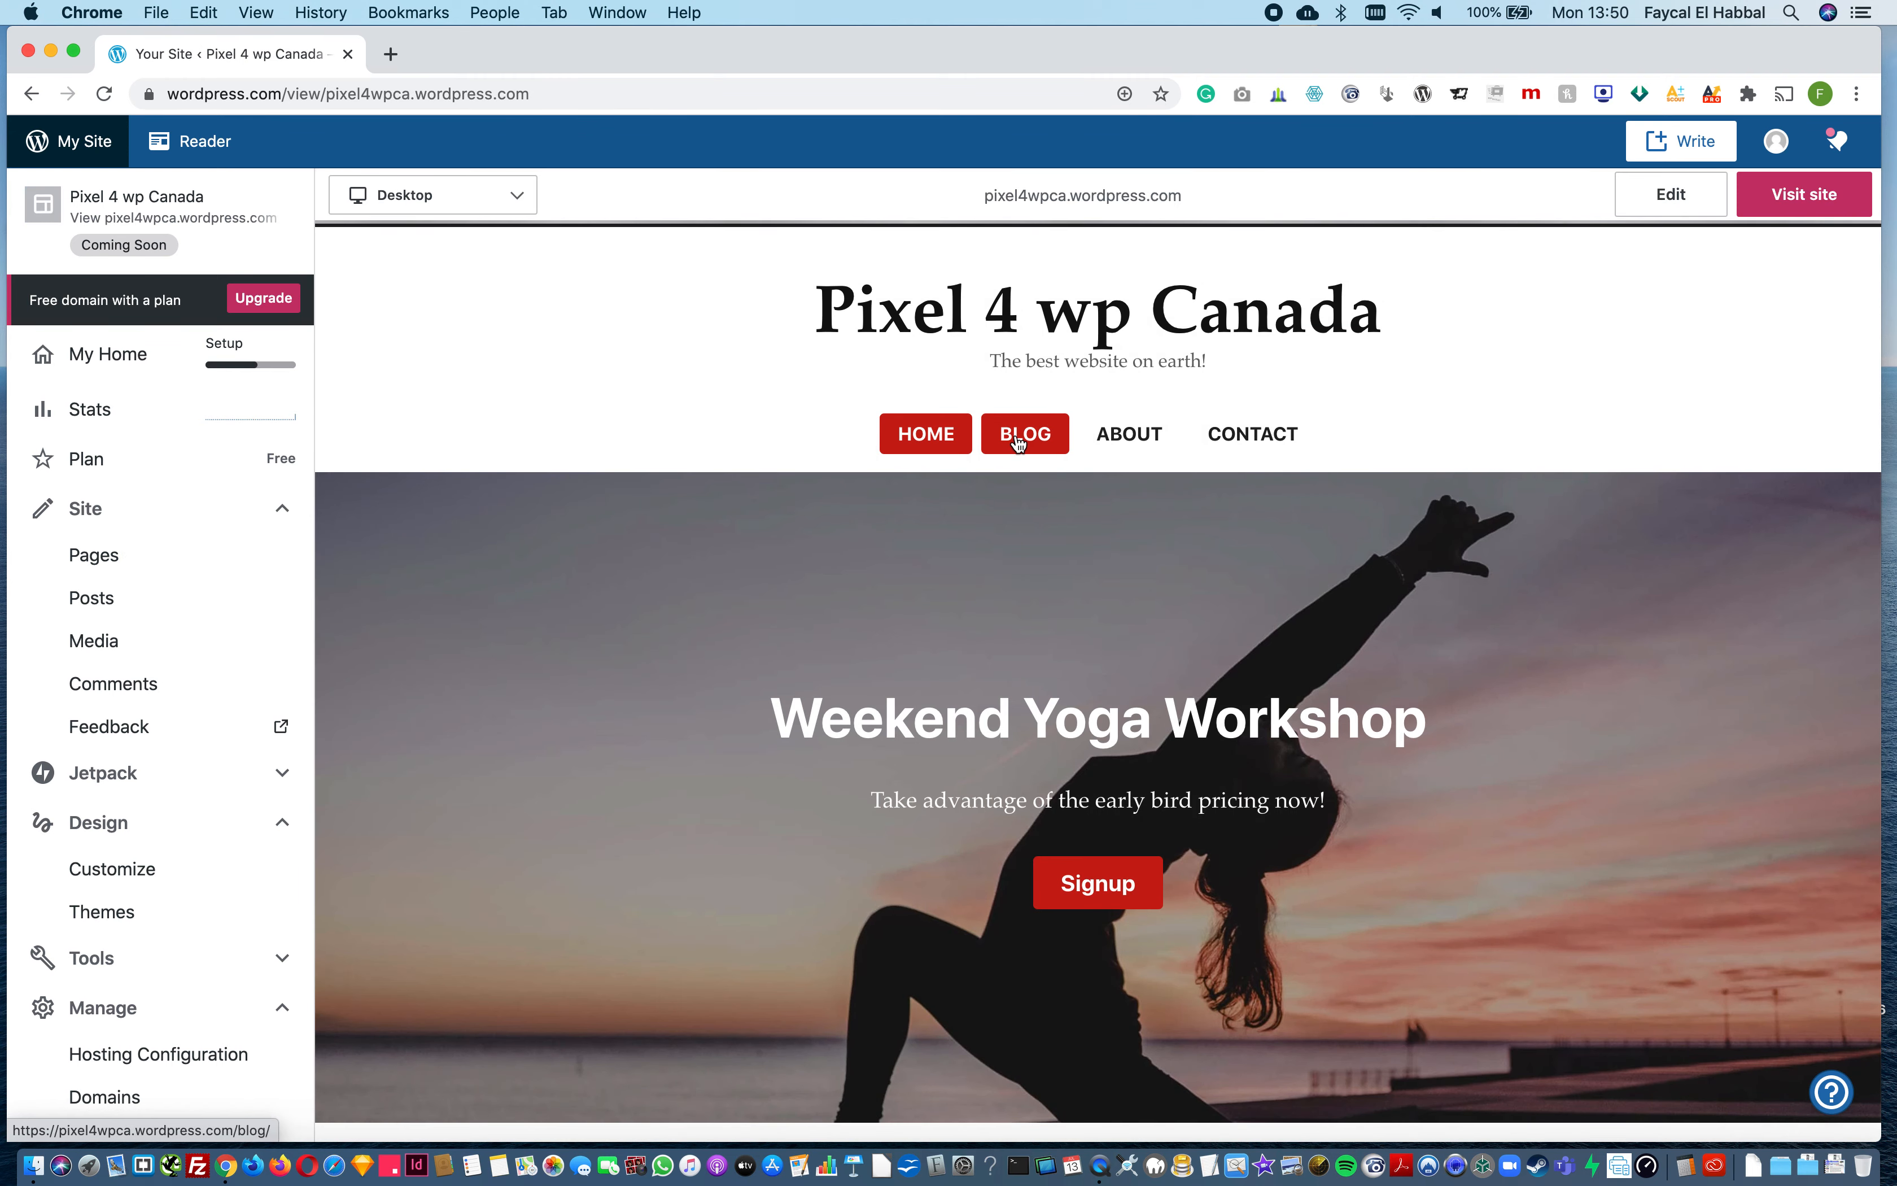
{"action": "scroll", "coordinate": [1042, 838], "scroll_direction": "down", "scroll_amount": 10}
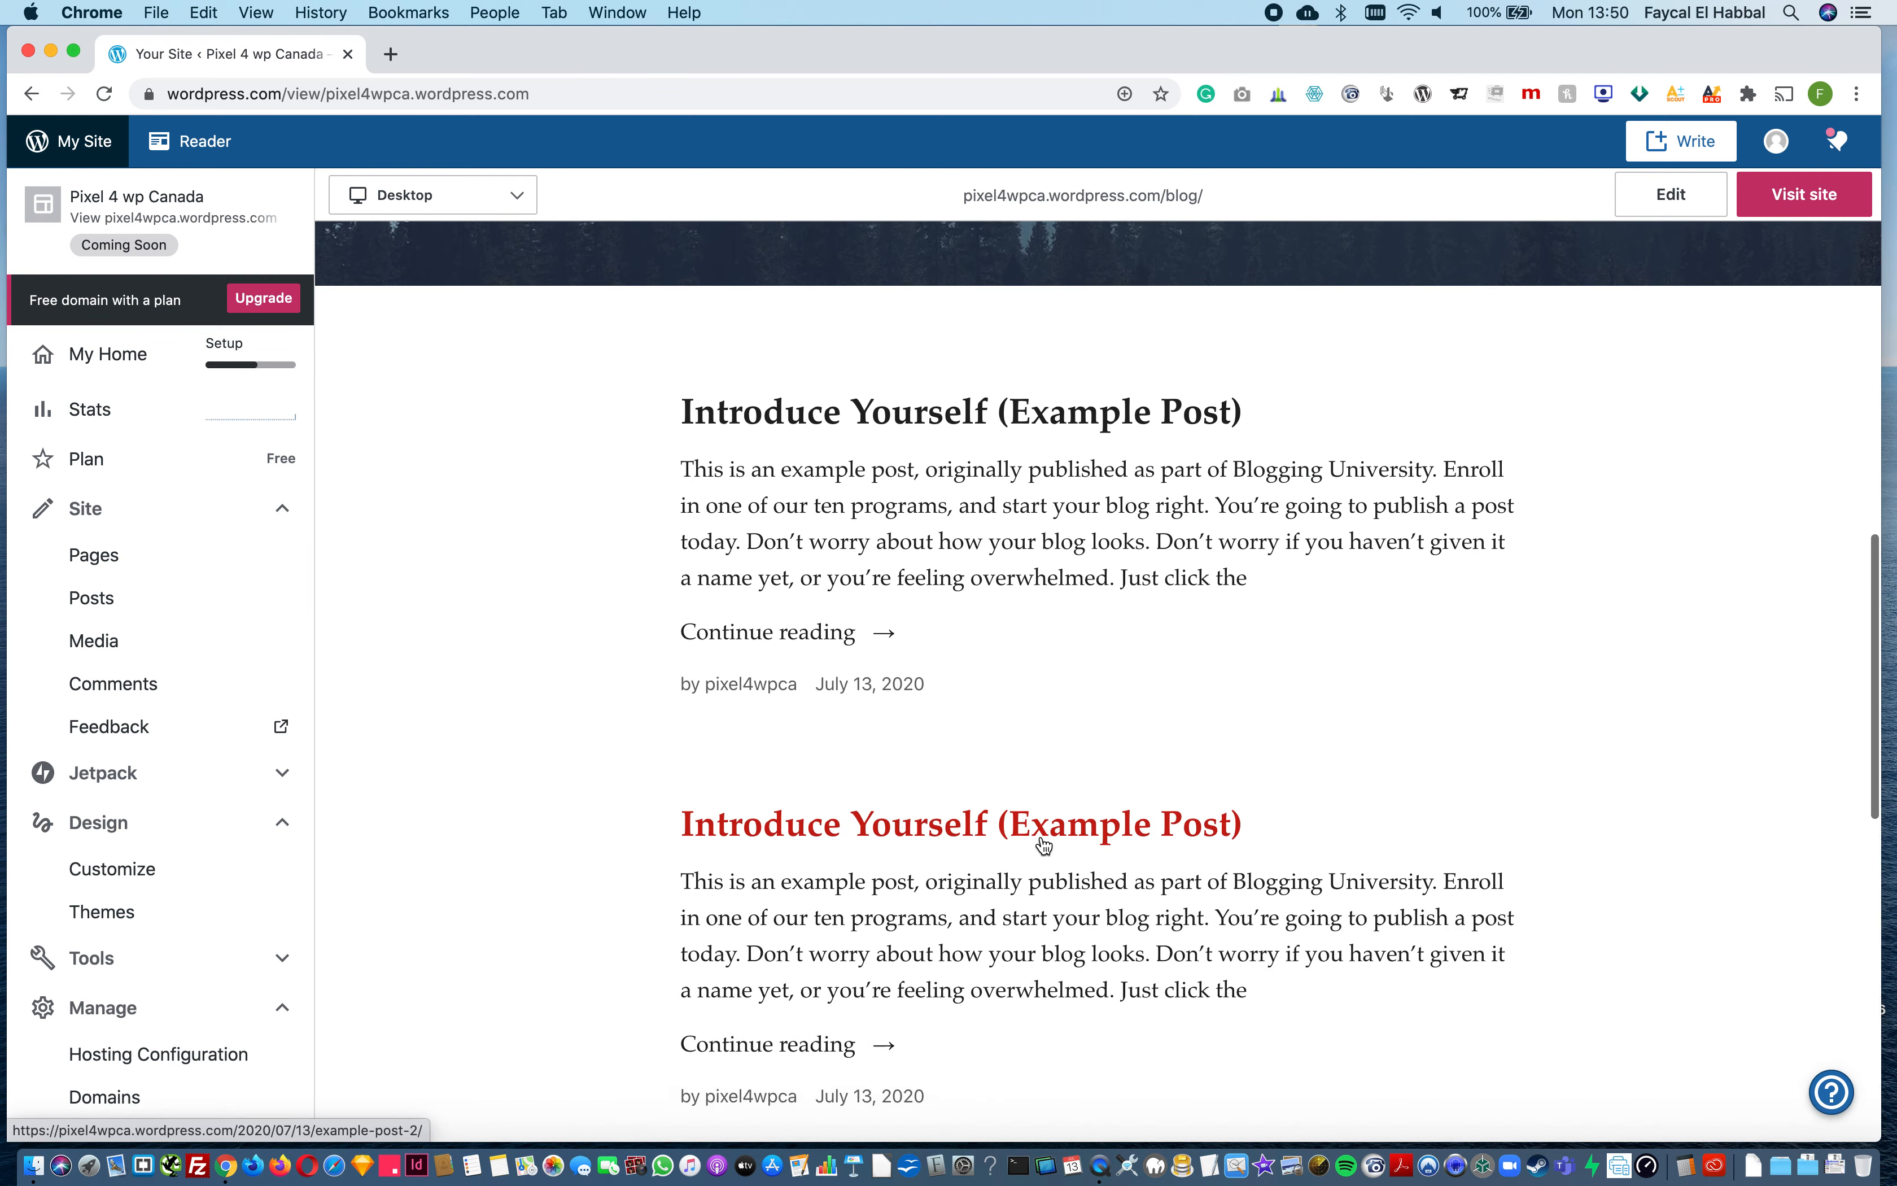
{"action": "scroll", "coordinate": [1042, 843], "scroll_direction": "down", "scroll_amount": 3}
{"action": "scroll", "coordinate": [1098, 627], "scroll_direction": "up", "scroll_amount": 15}
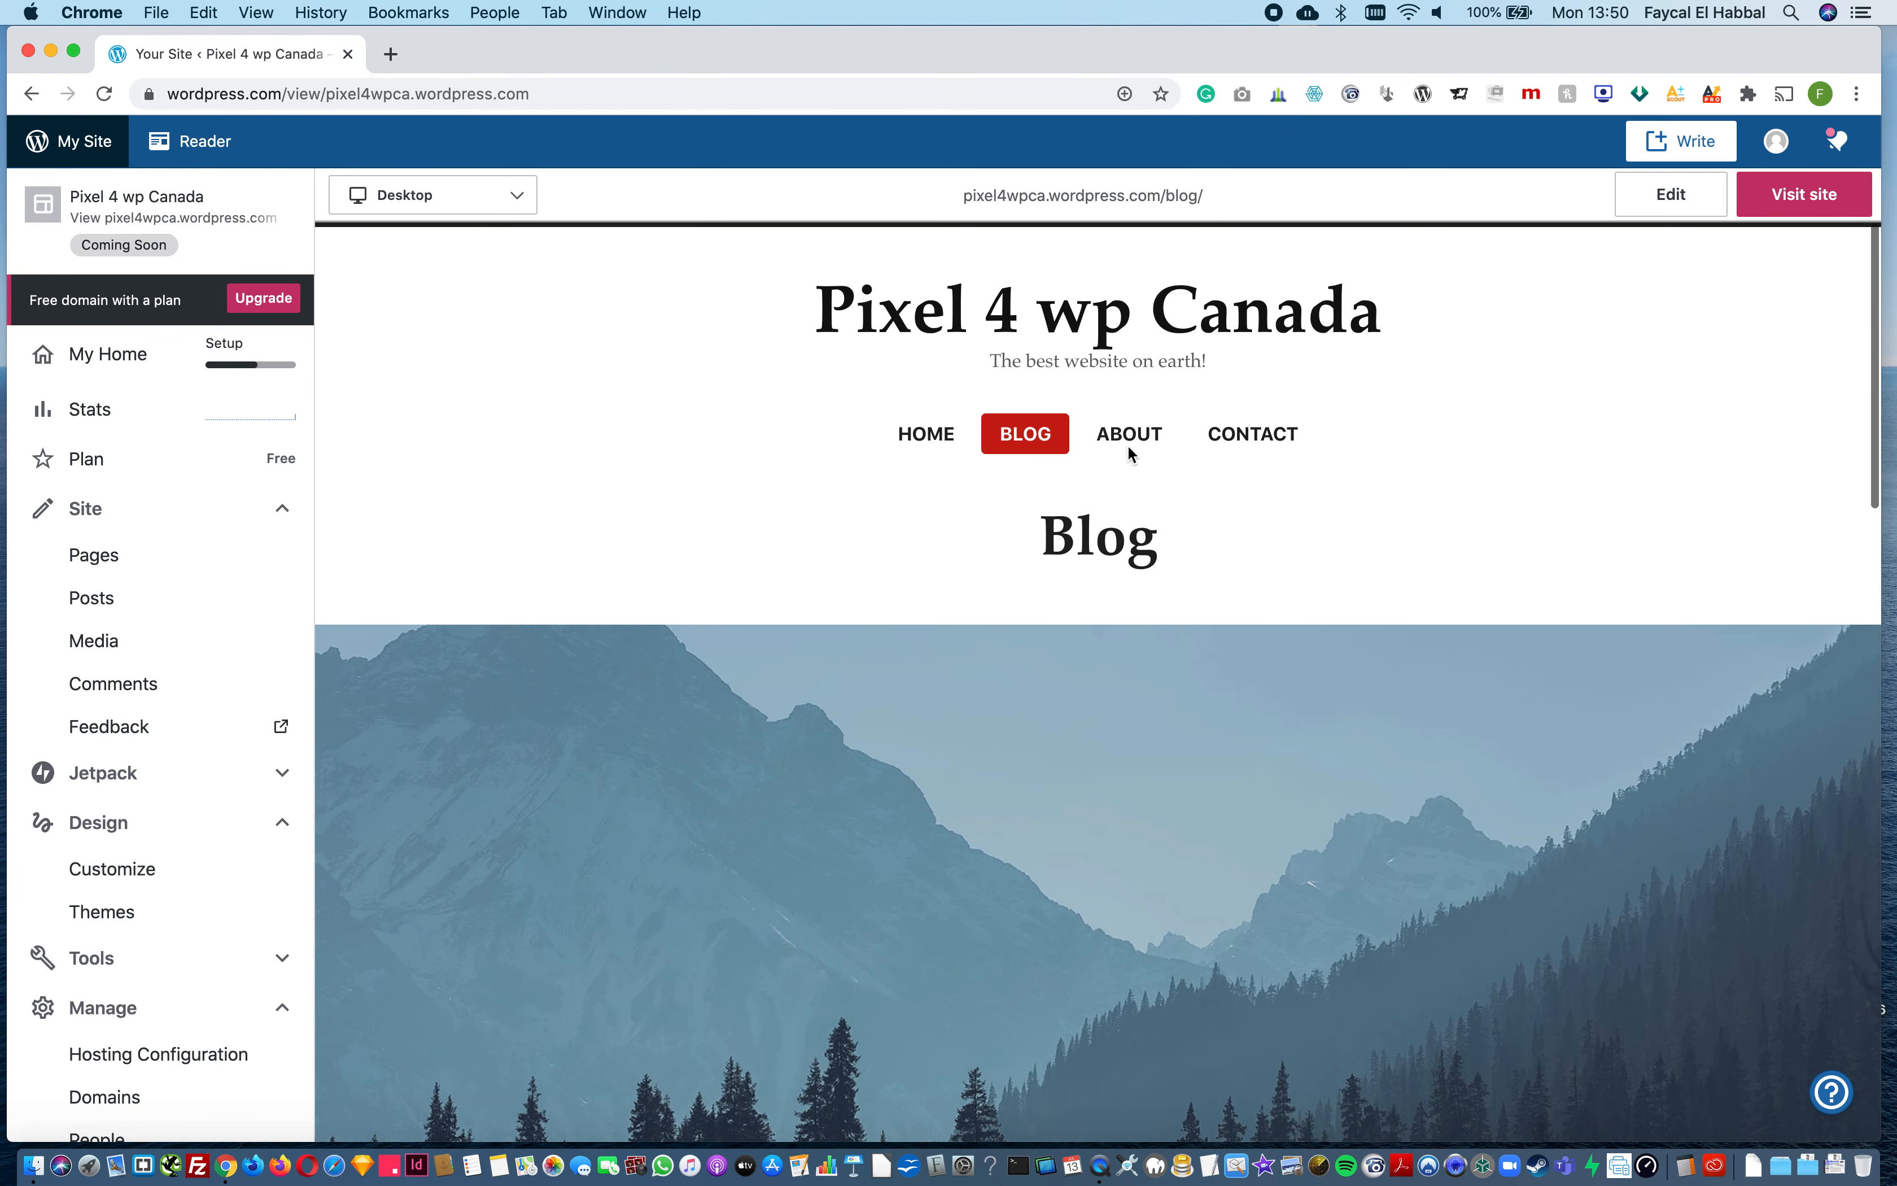
{"action": "left_click", "coordinate": [1129, 435]}
{"action": "scroll", "coordinate": [1184, 1004], "scroll_direction": "down", "scroll_amount": 4}
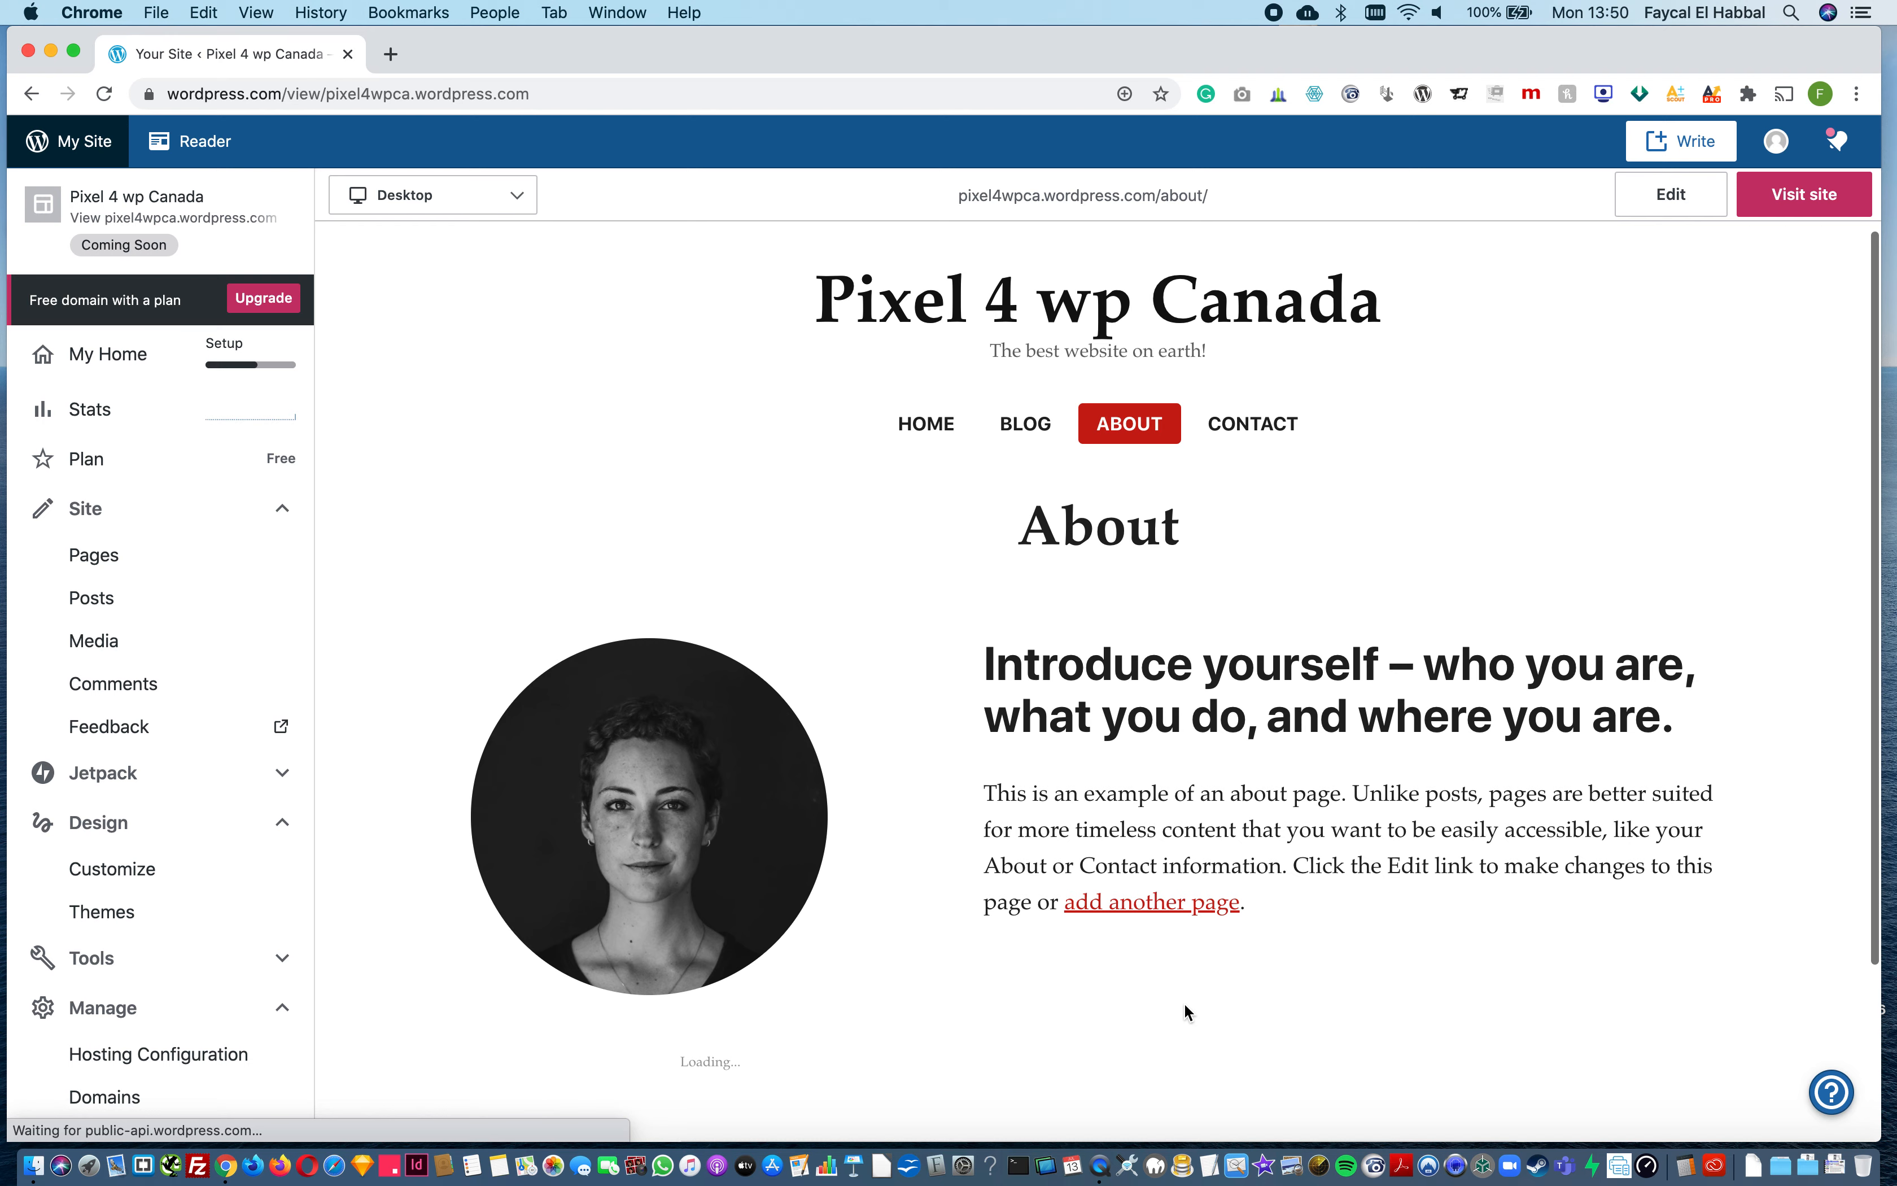
{"action": "scroll", "coordinate": [1185, 1004], "scroll_direction": "up", "scroll_amount": 4}
{"action": "left_click", "coordinate": [1271, 443]}
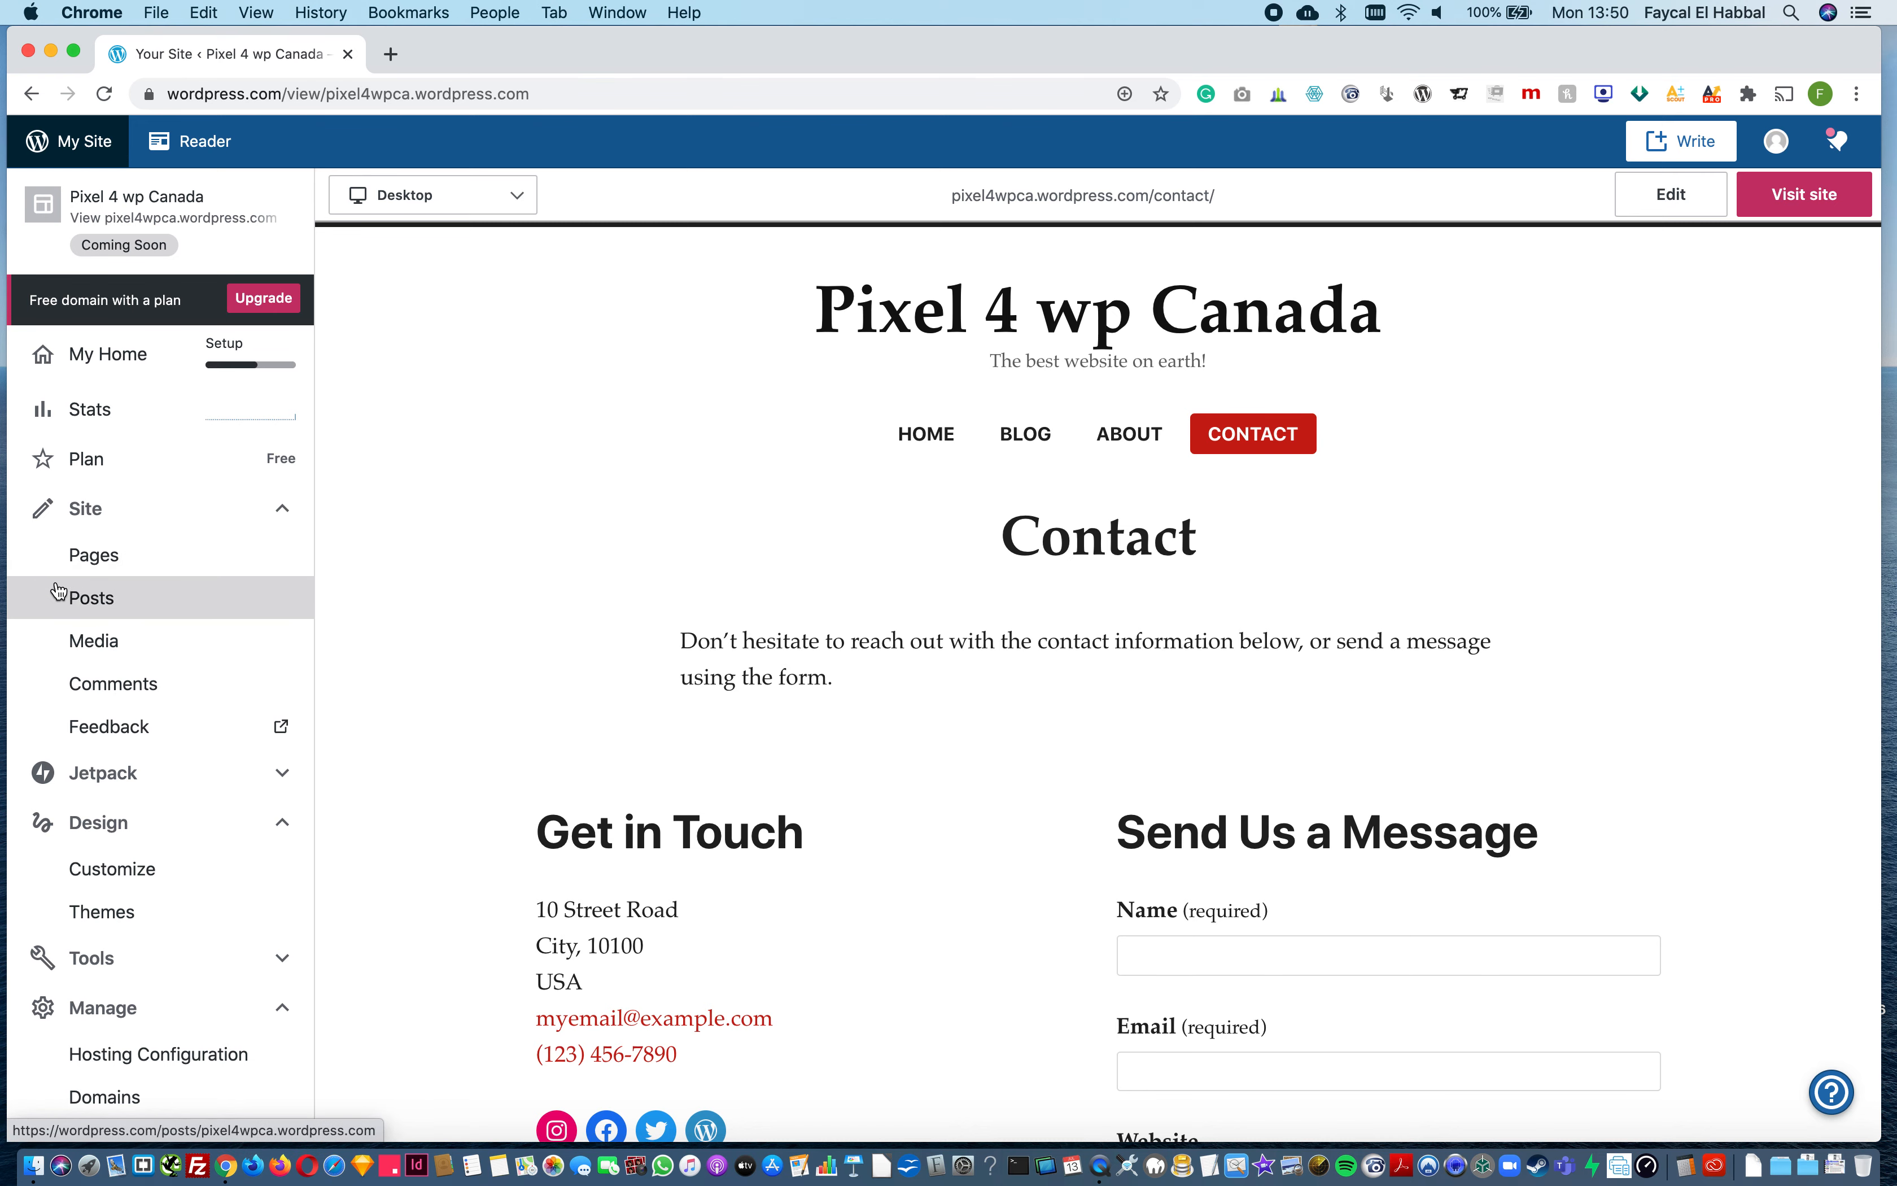
Step: Compare the site's lists of pages and posts, and examine how the posts appear on the previewed Blog page
{"action": "left_click", "coordinate": [93, 572]}
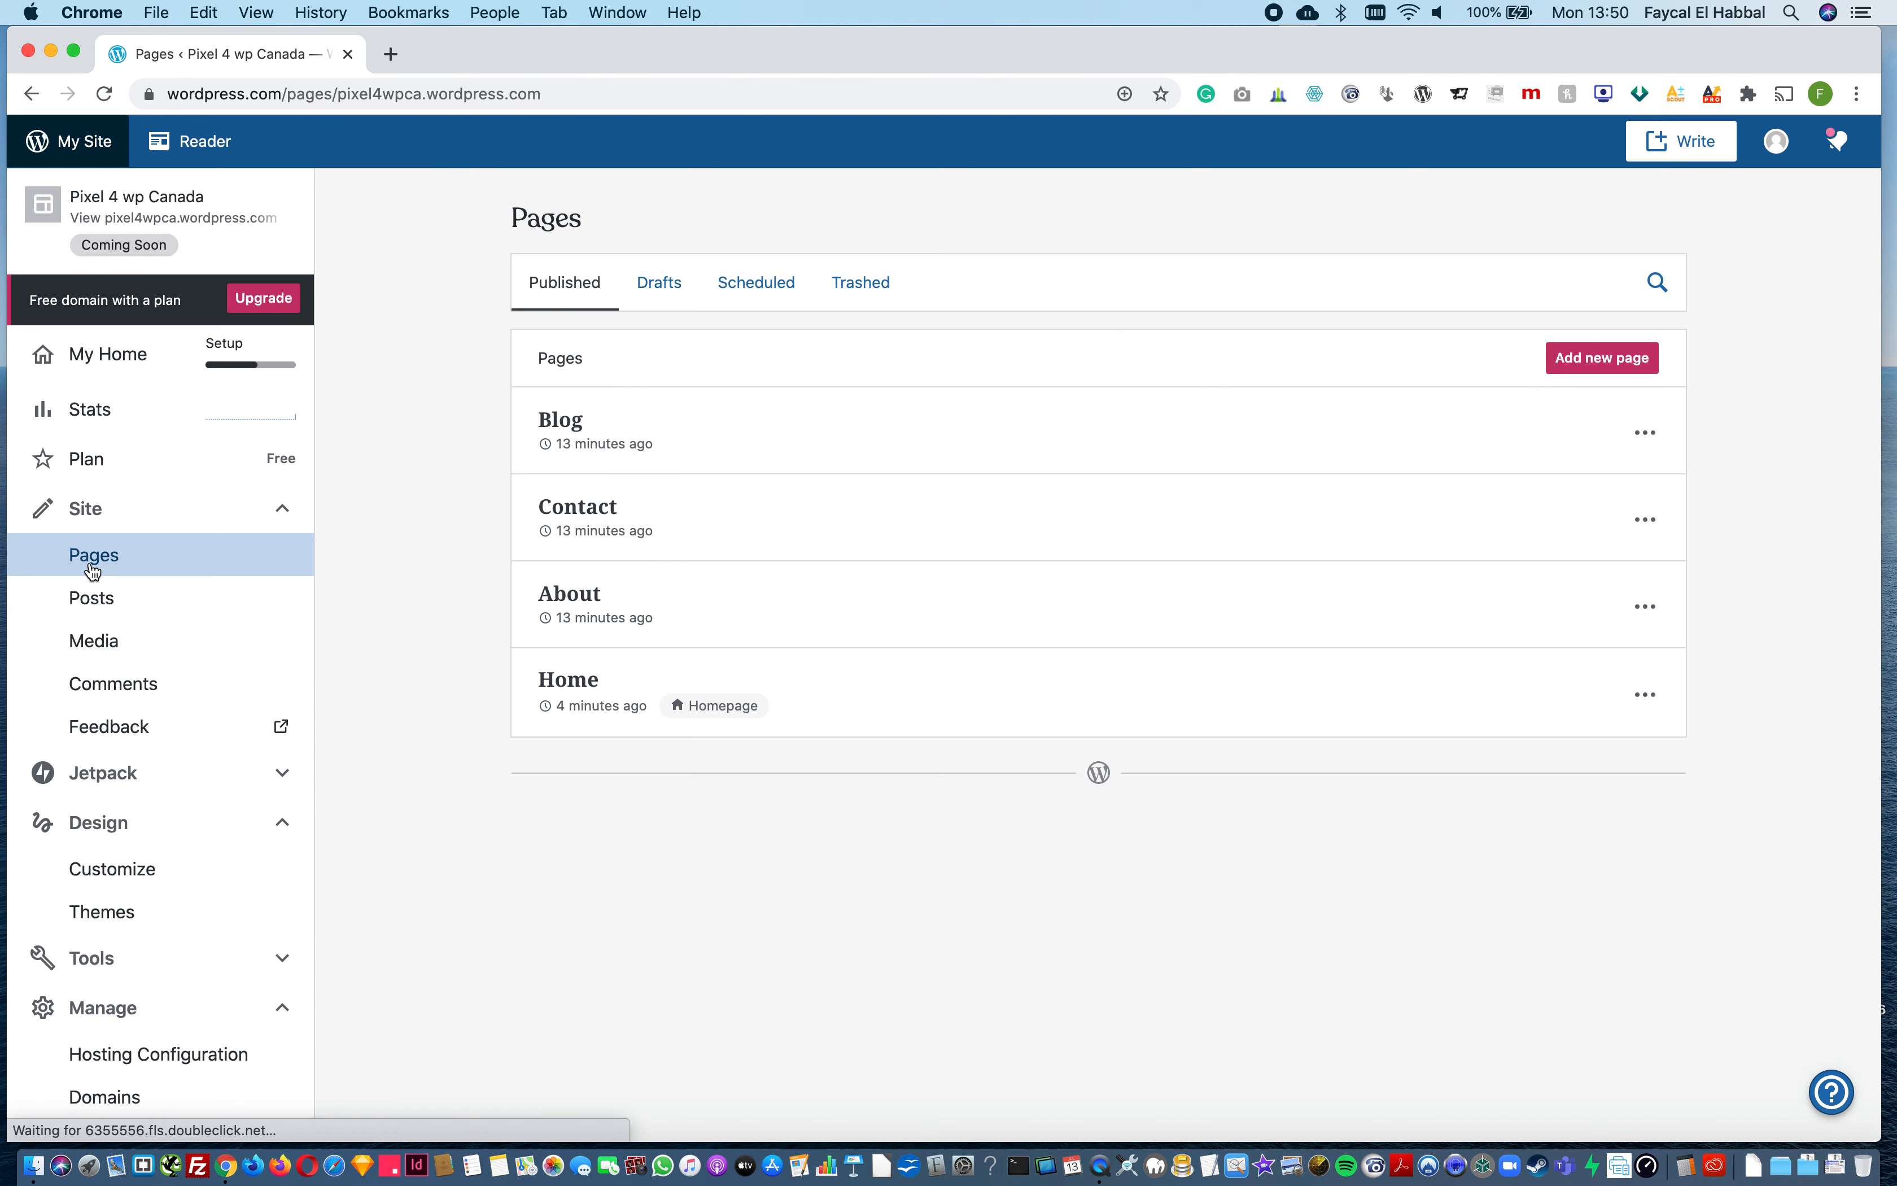
{"action": "left_click", "coordinate": [92, 603]}
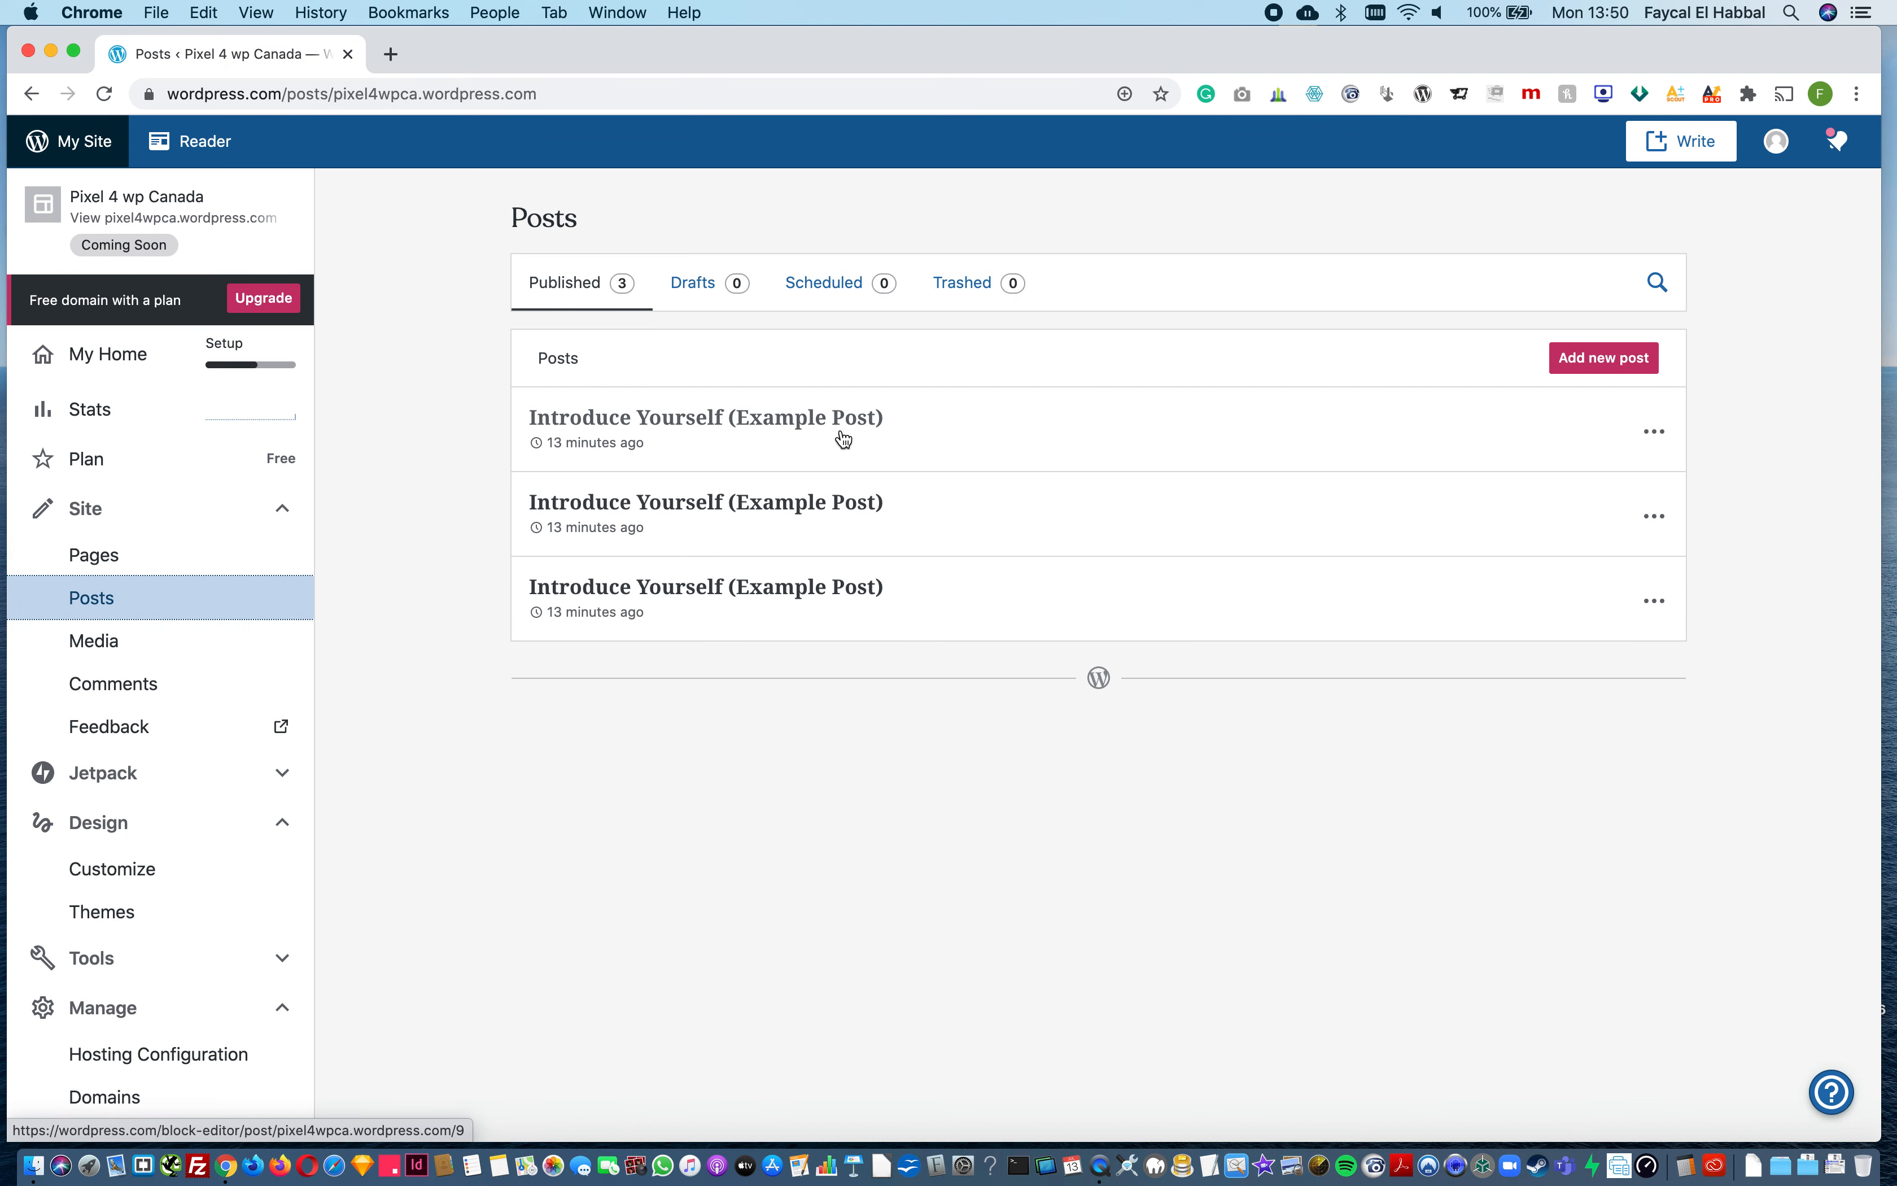
{"action": "left_click", "coordinate": [121, 559]}
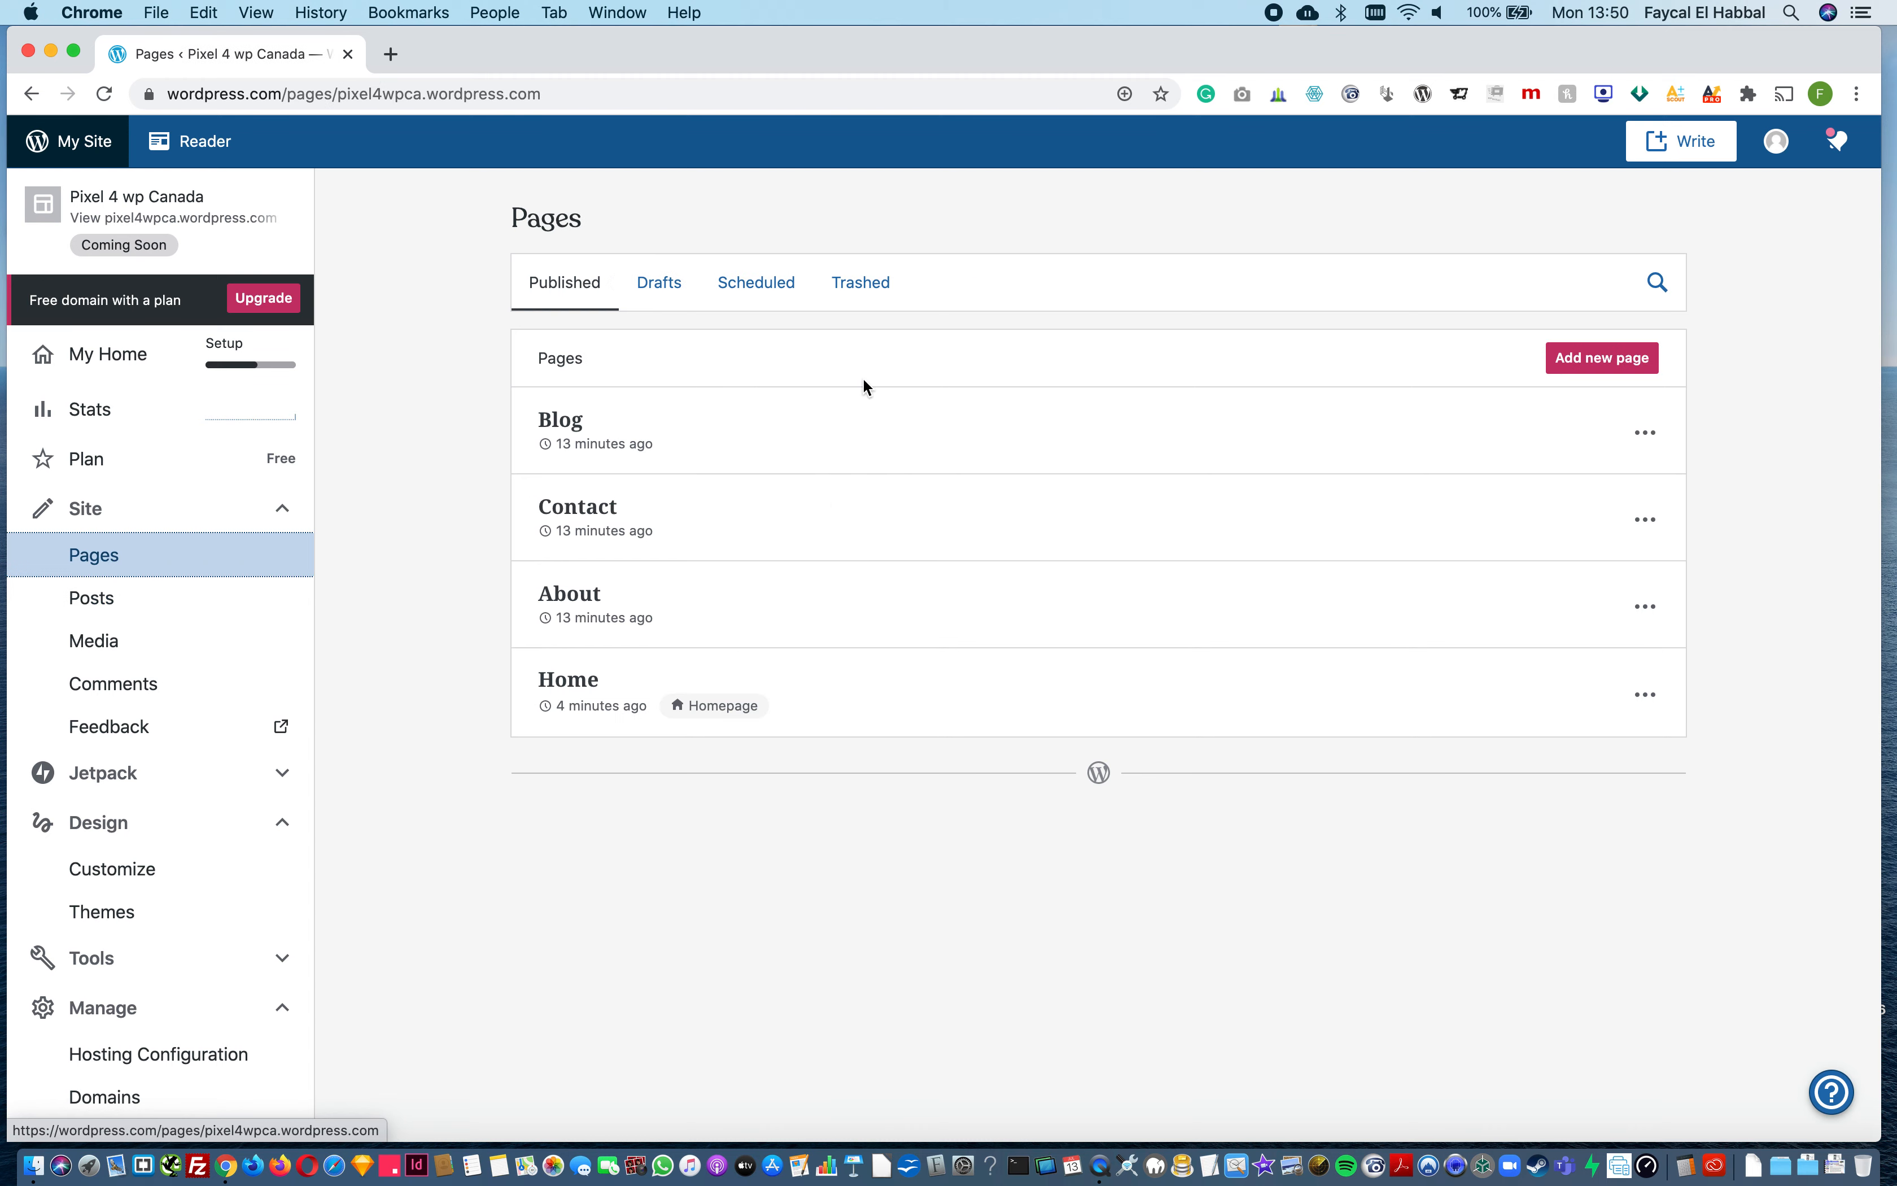
{"action": "left_click", "coordinate": [157, 243]}
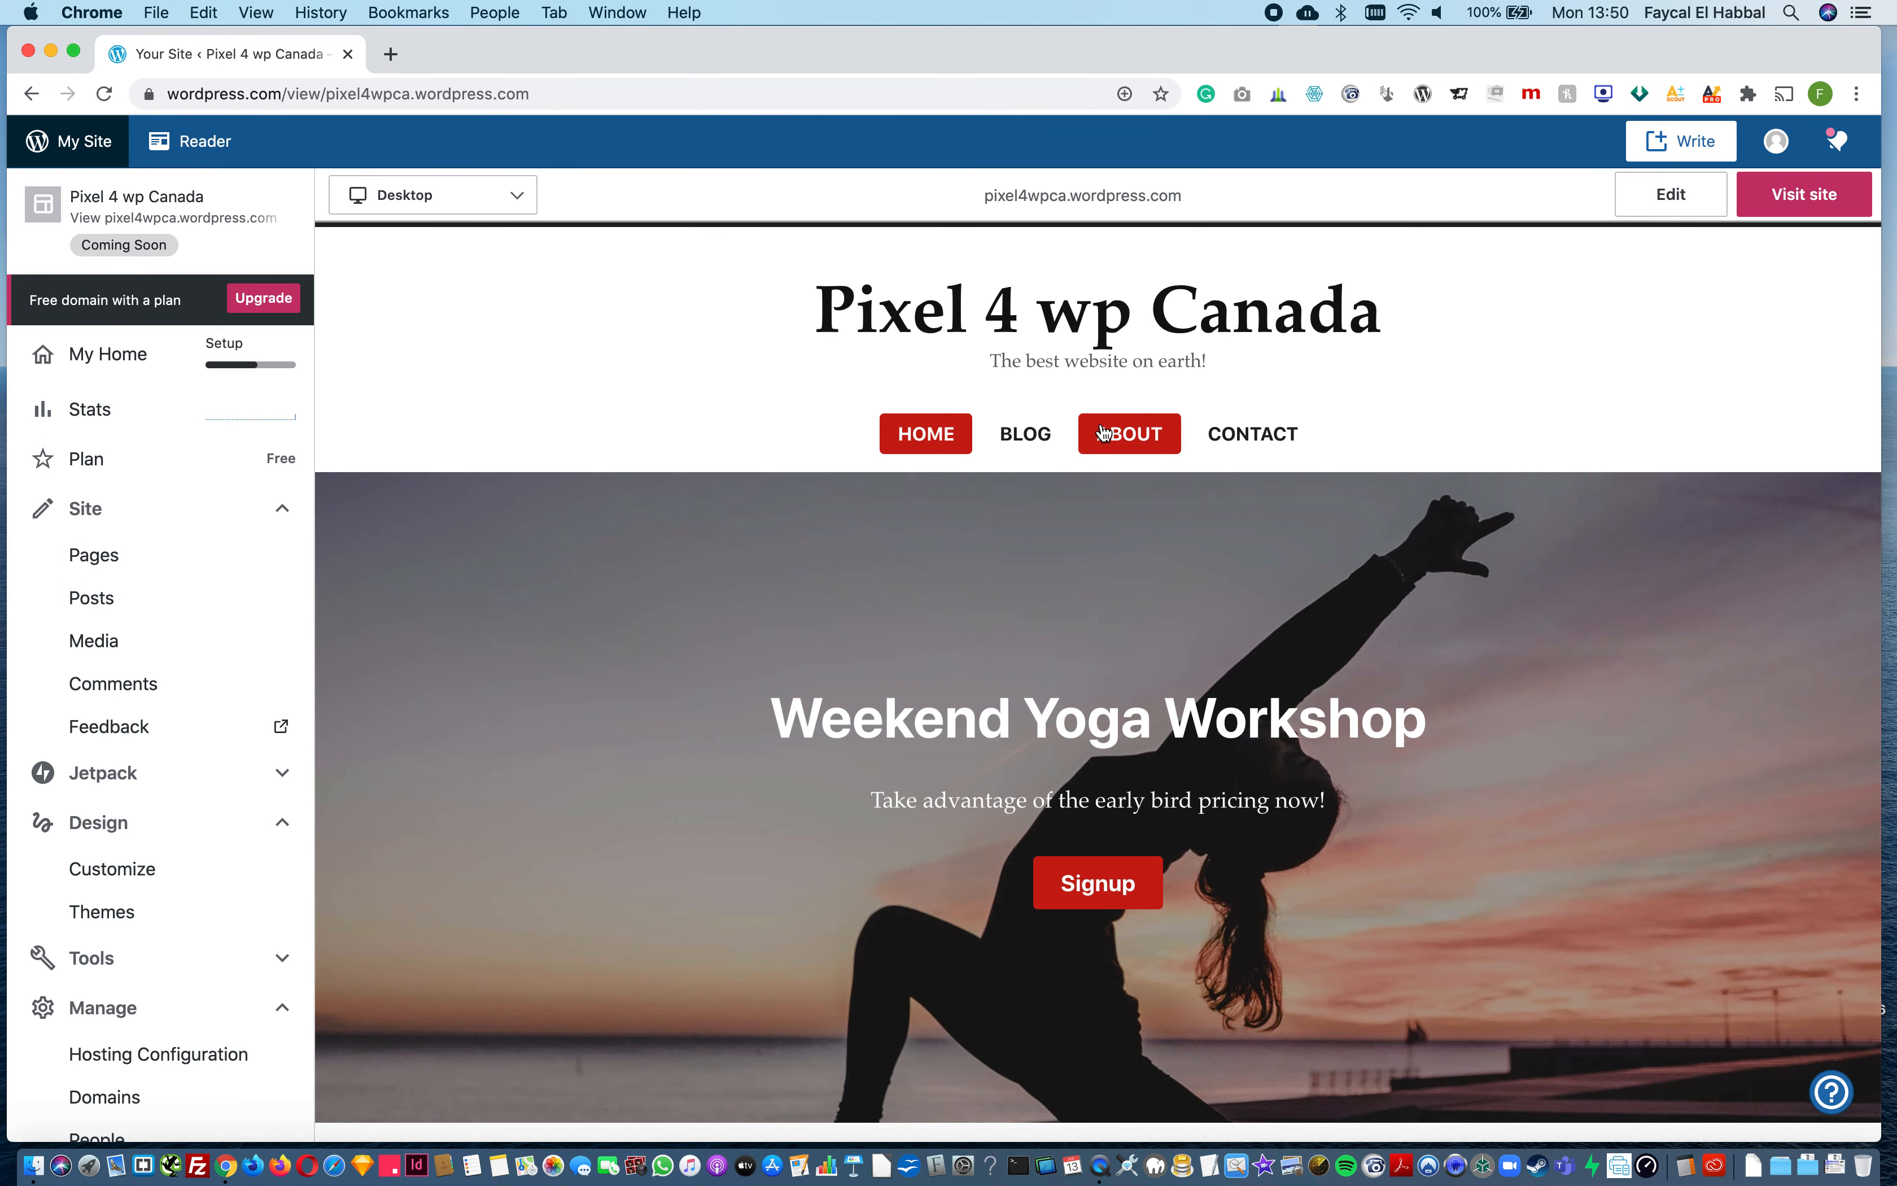
{"action": "left_click", "coordinate": [1023, 434]}
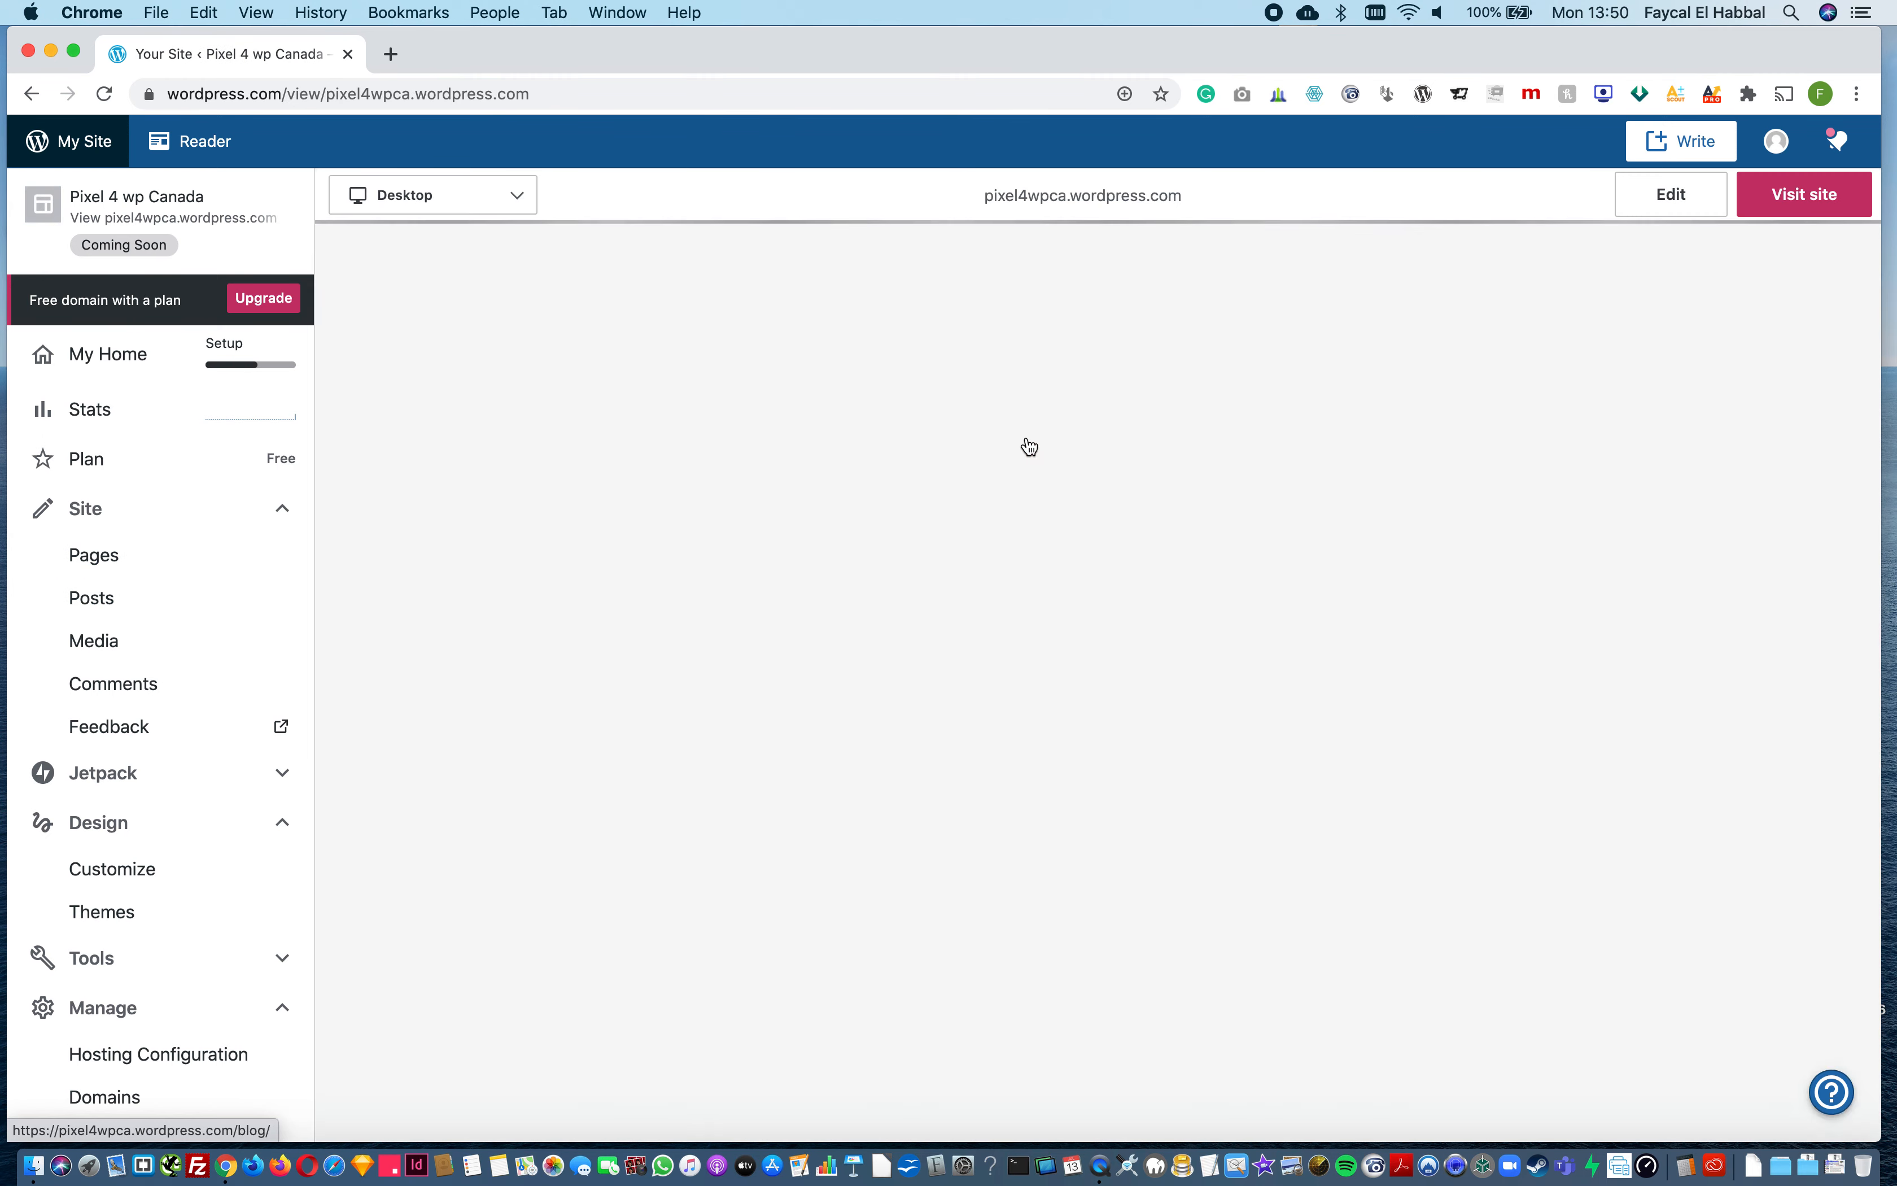
{"action": "scroll", "coordinate": [977, 914], "scroll_direction": "down", "scroll_amount": 1}
{"action": "scroll", "coordinate": [977, 913], "scroll_direction": "down", "scroll_amount": 10}
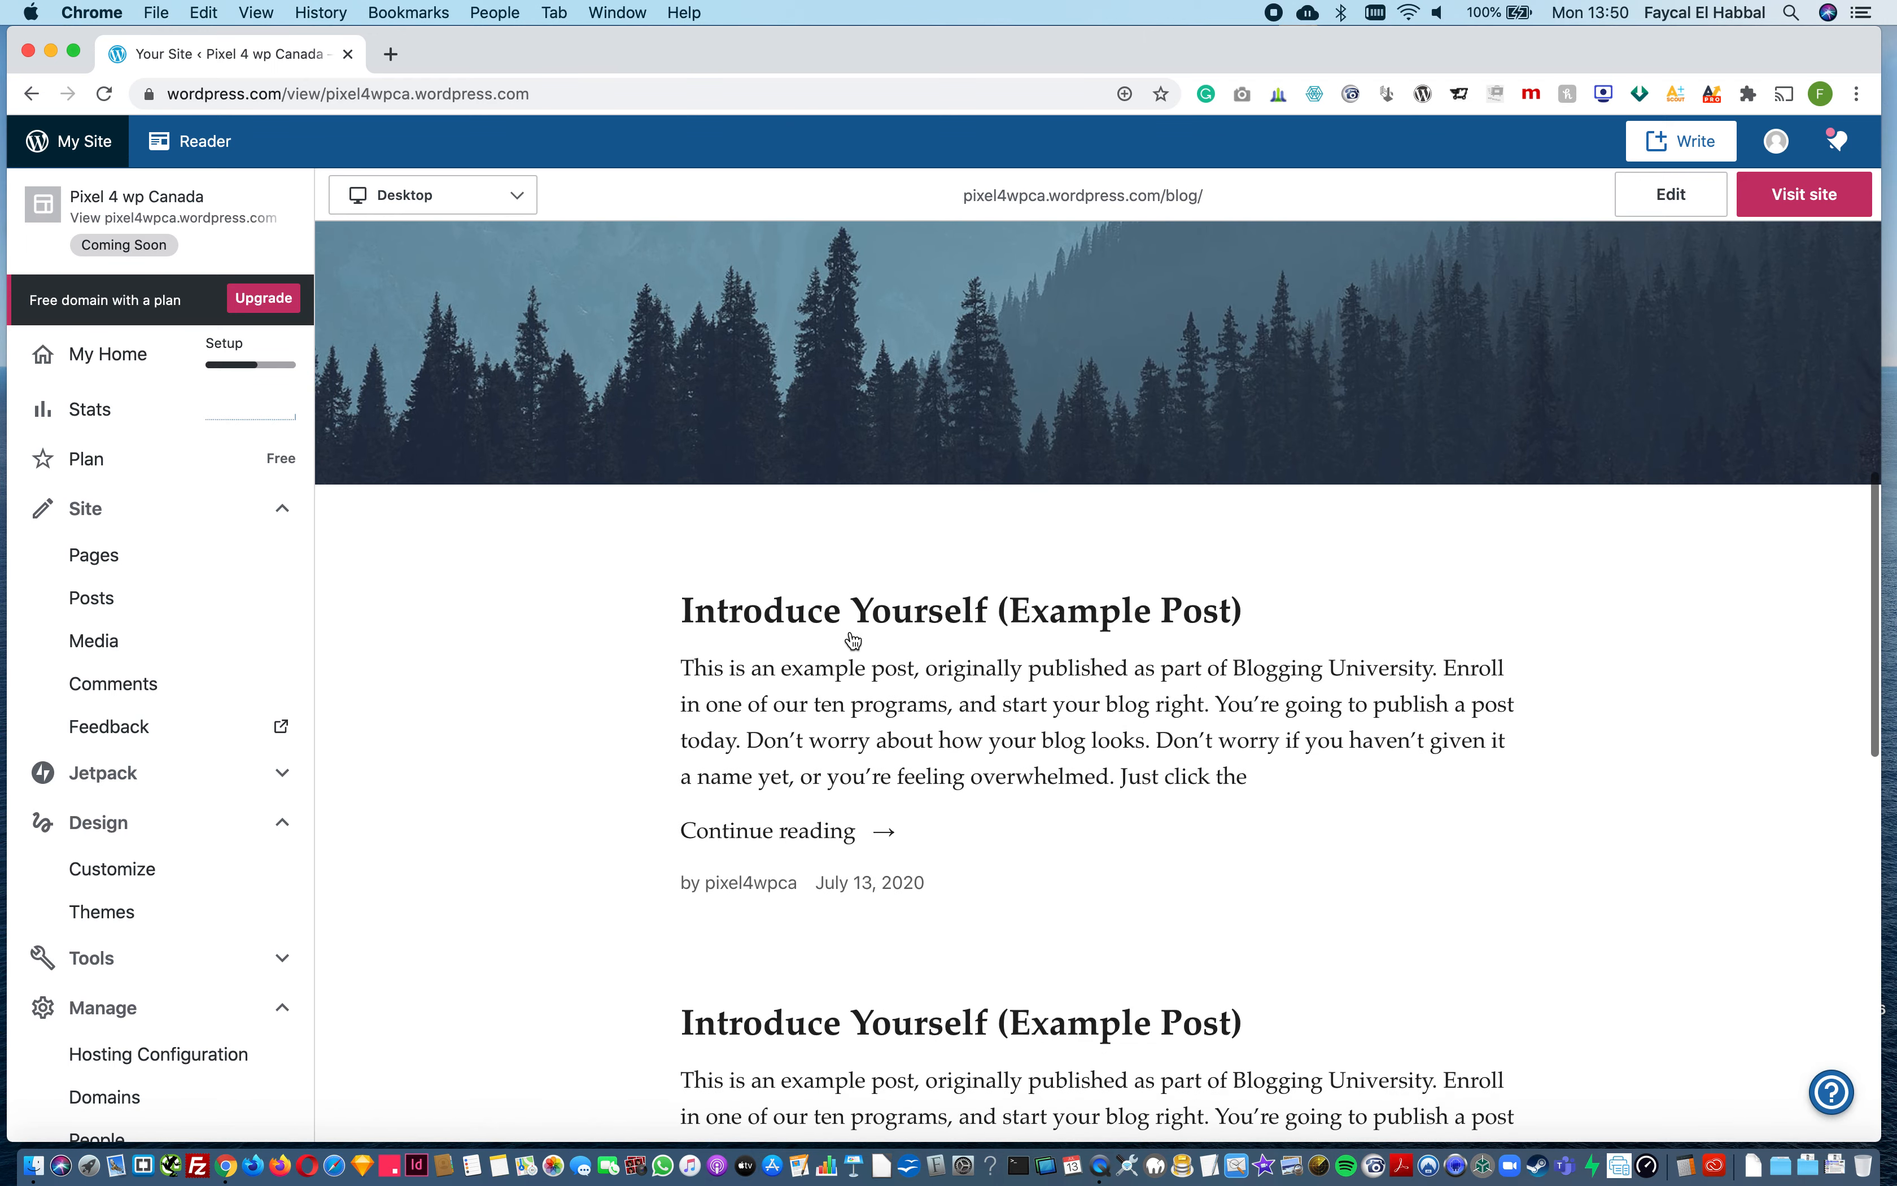
{"action": "scroll", "coordinate": [888, 1007], "scroll_direction": "down", "scroll_amount": 1}
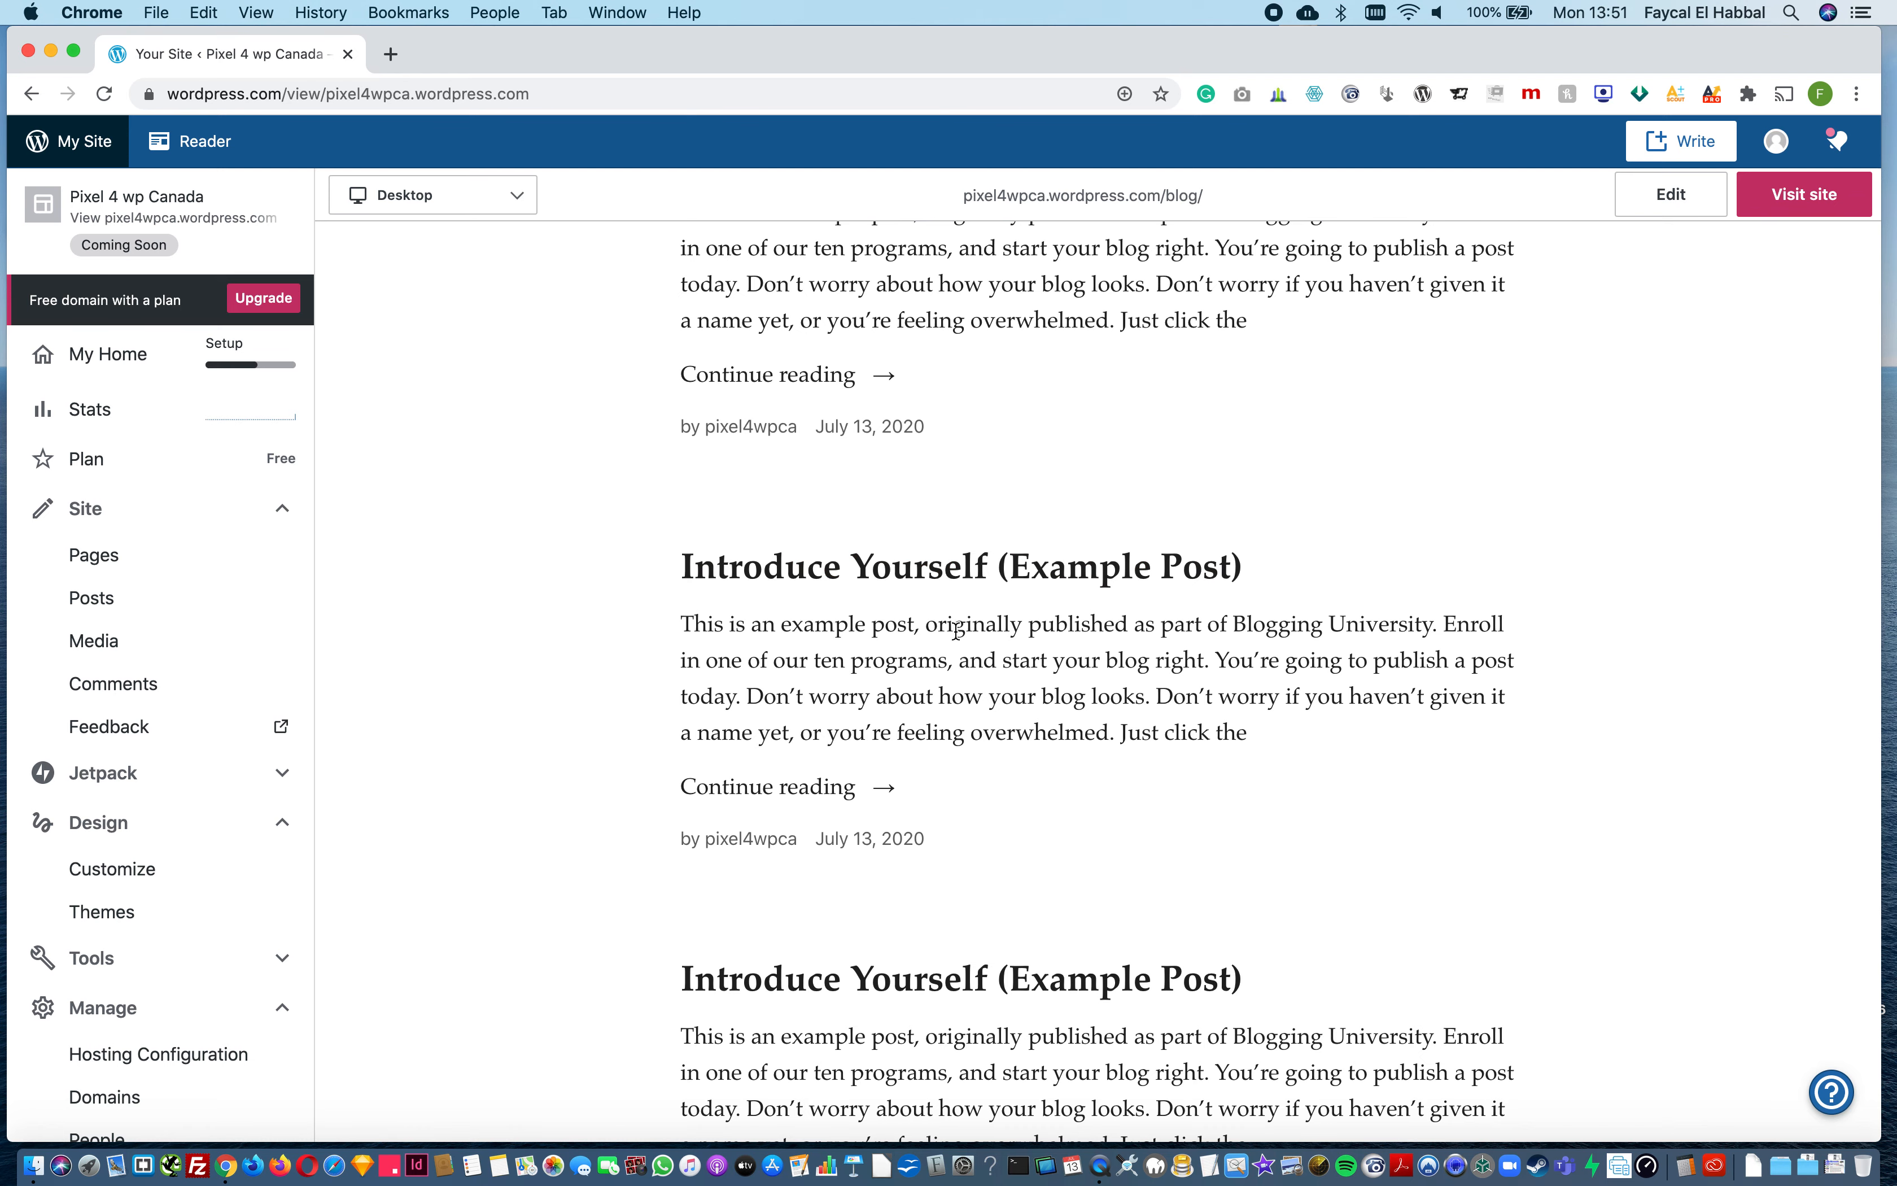
Step: Add a new page to the site, browse the available layouts, and use the Blank layout
{"action": "left_click", "coordinate": [151, 568]}
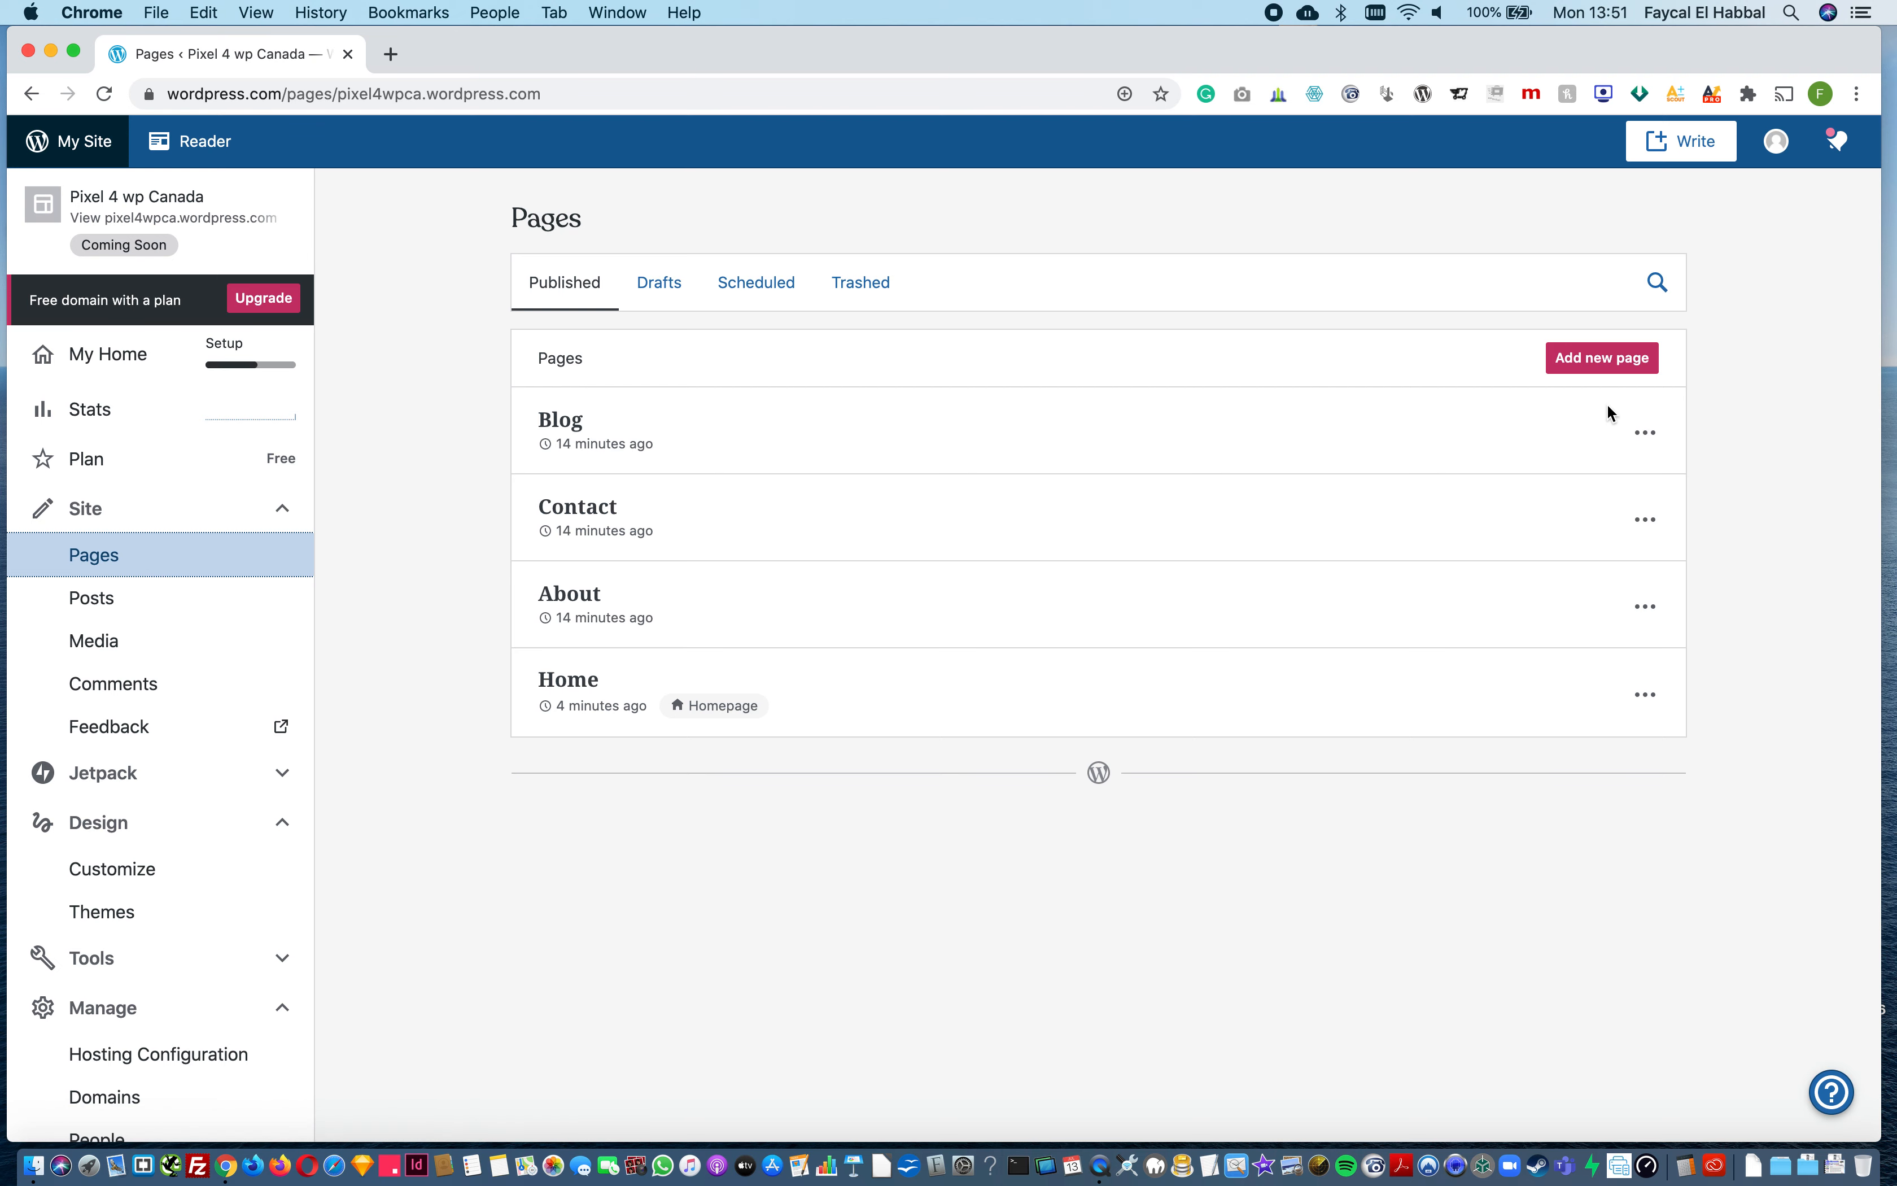
{"action": "left_click", "coordinate": [1618, 358]}
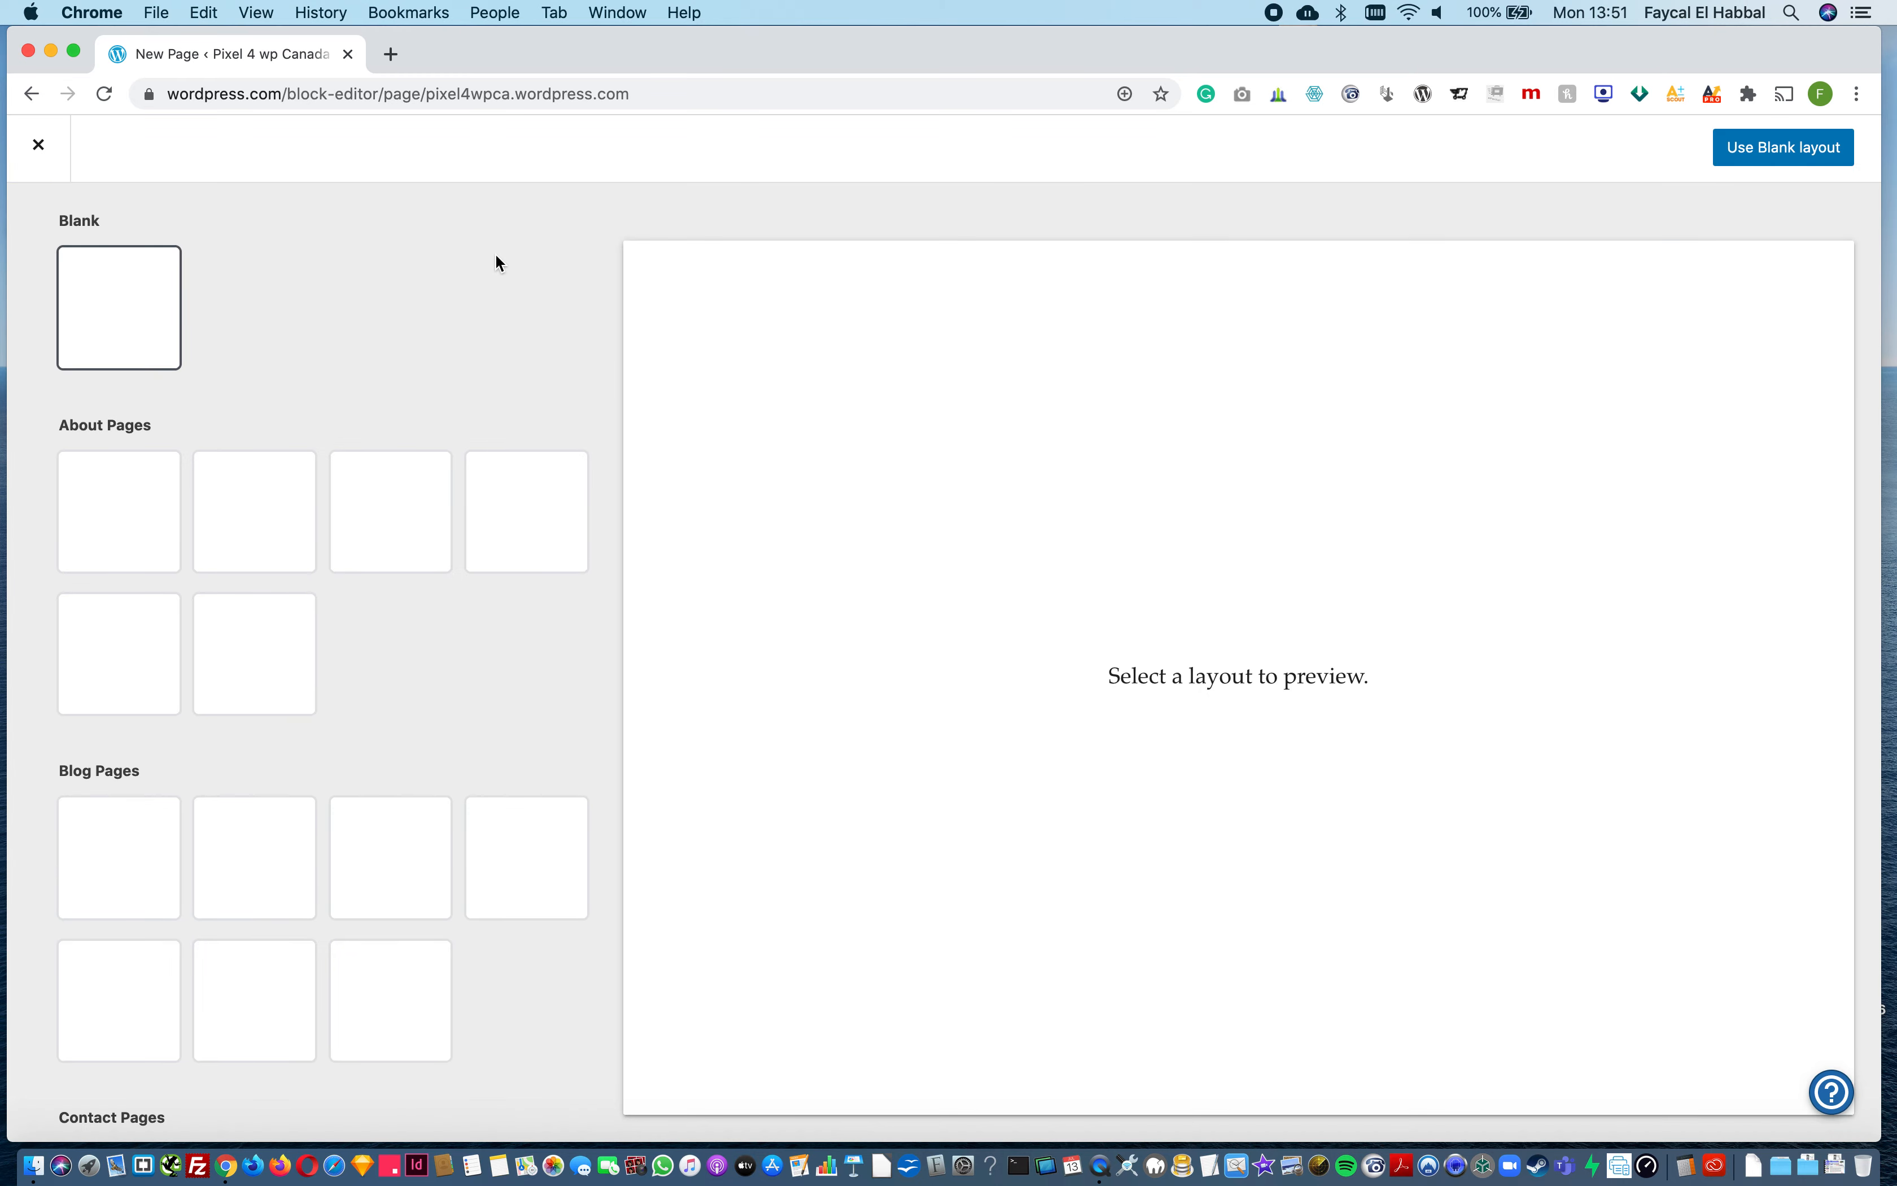
{"action": "scroll", "coordinate": [399, 949], "scroll_direction": "down", "scroll_amount": 20}
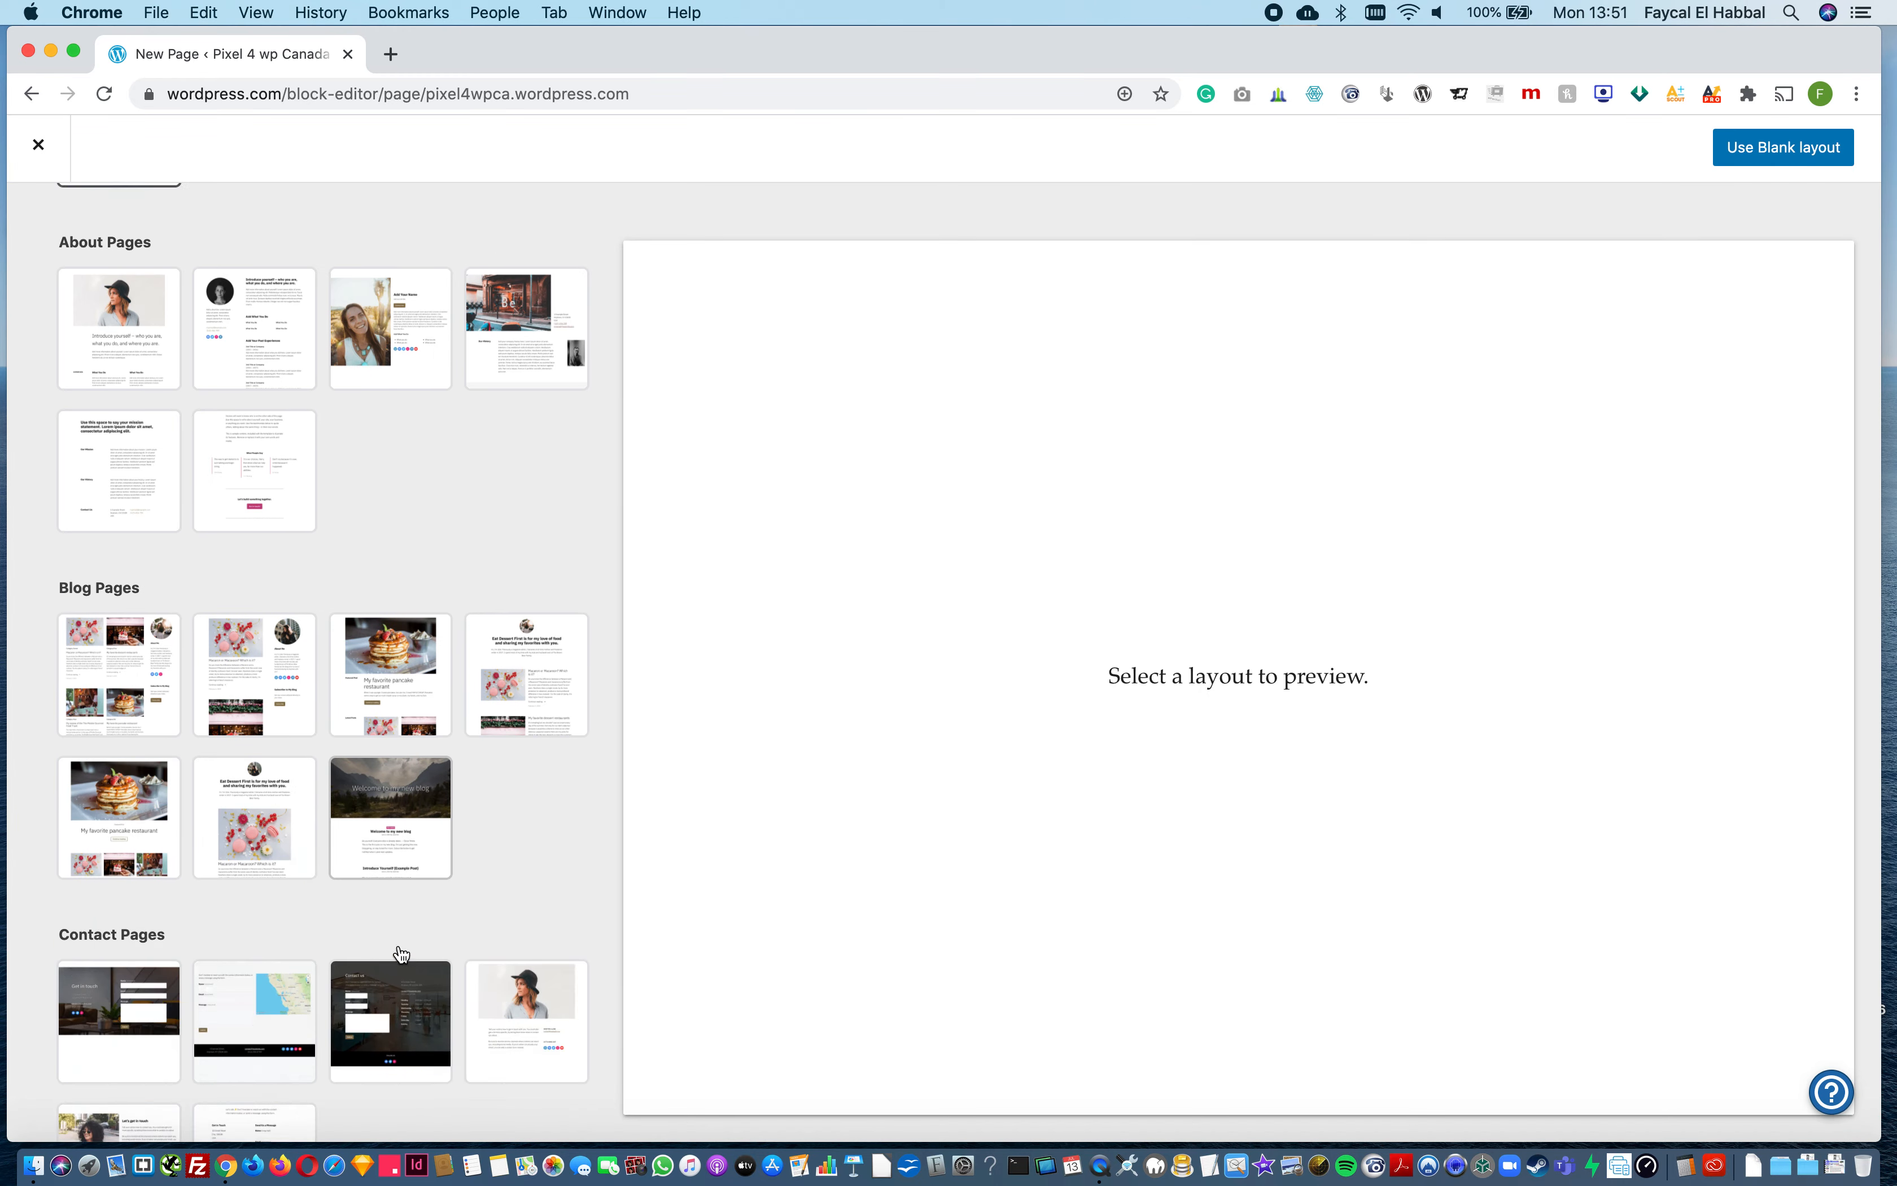
{"action": "scroll", "coordinate": [399, 952], "scroll_direction": "down", "scroll_amount": 10}
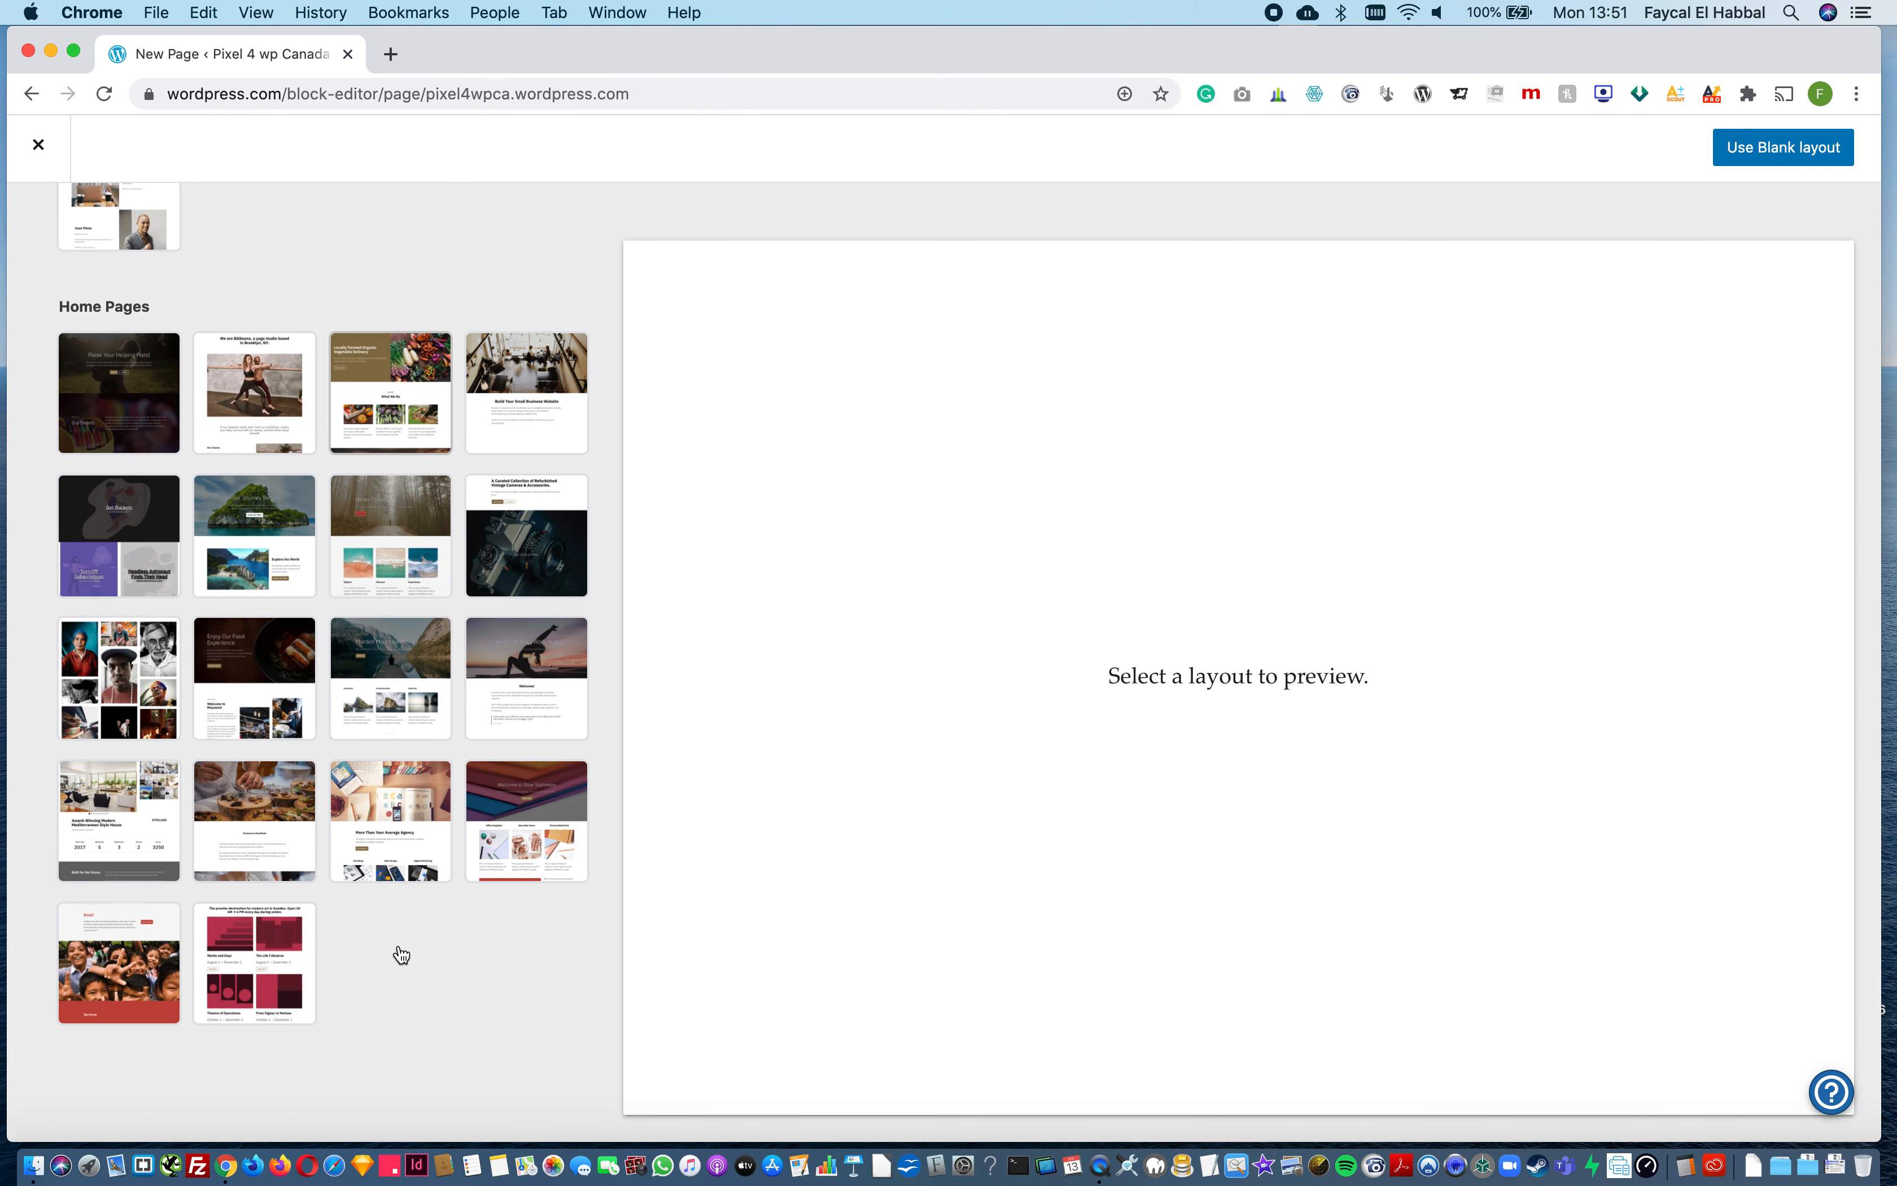
{"action": "scroll", "coordinate": [400, 952], "scroll_direction": "up", "scroll_amount": 20}
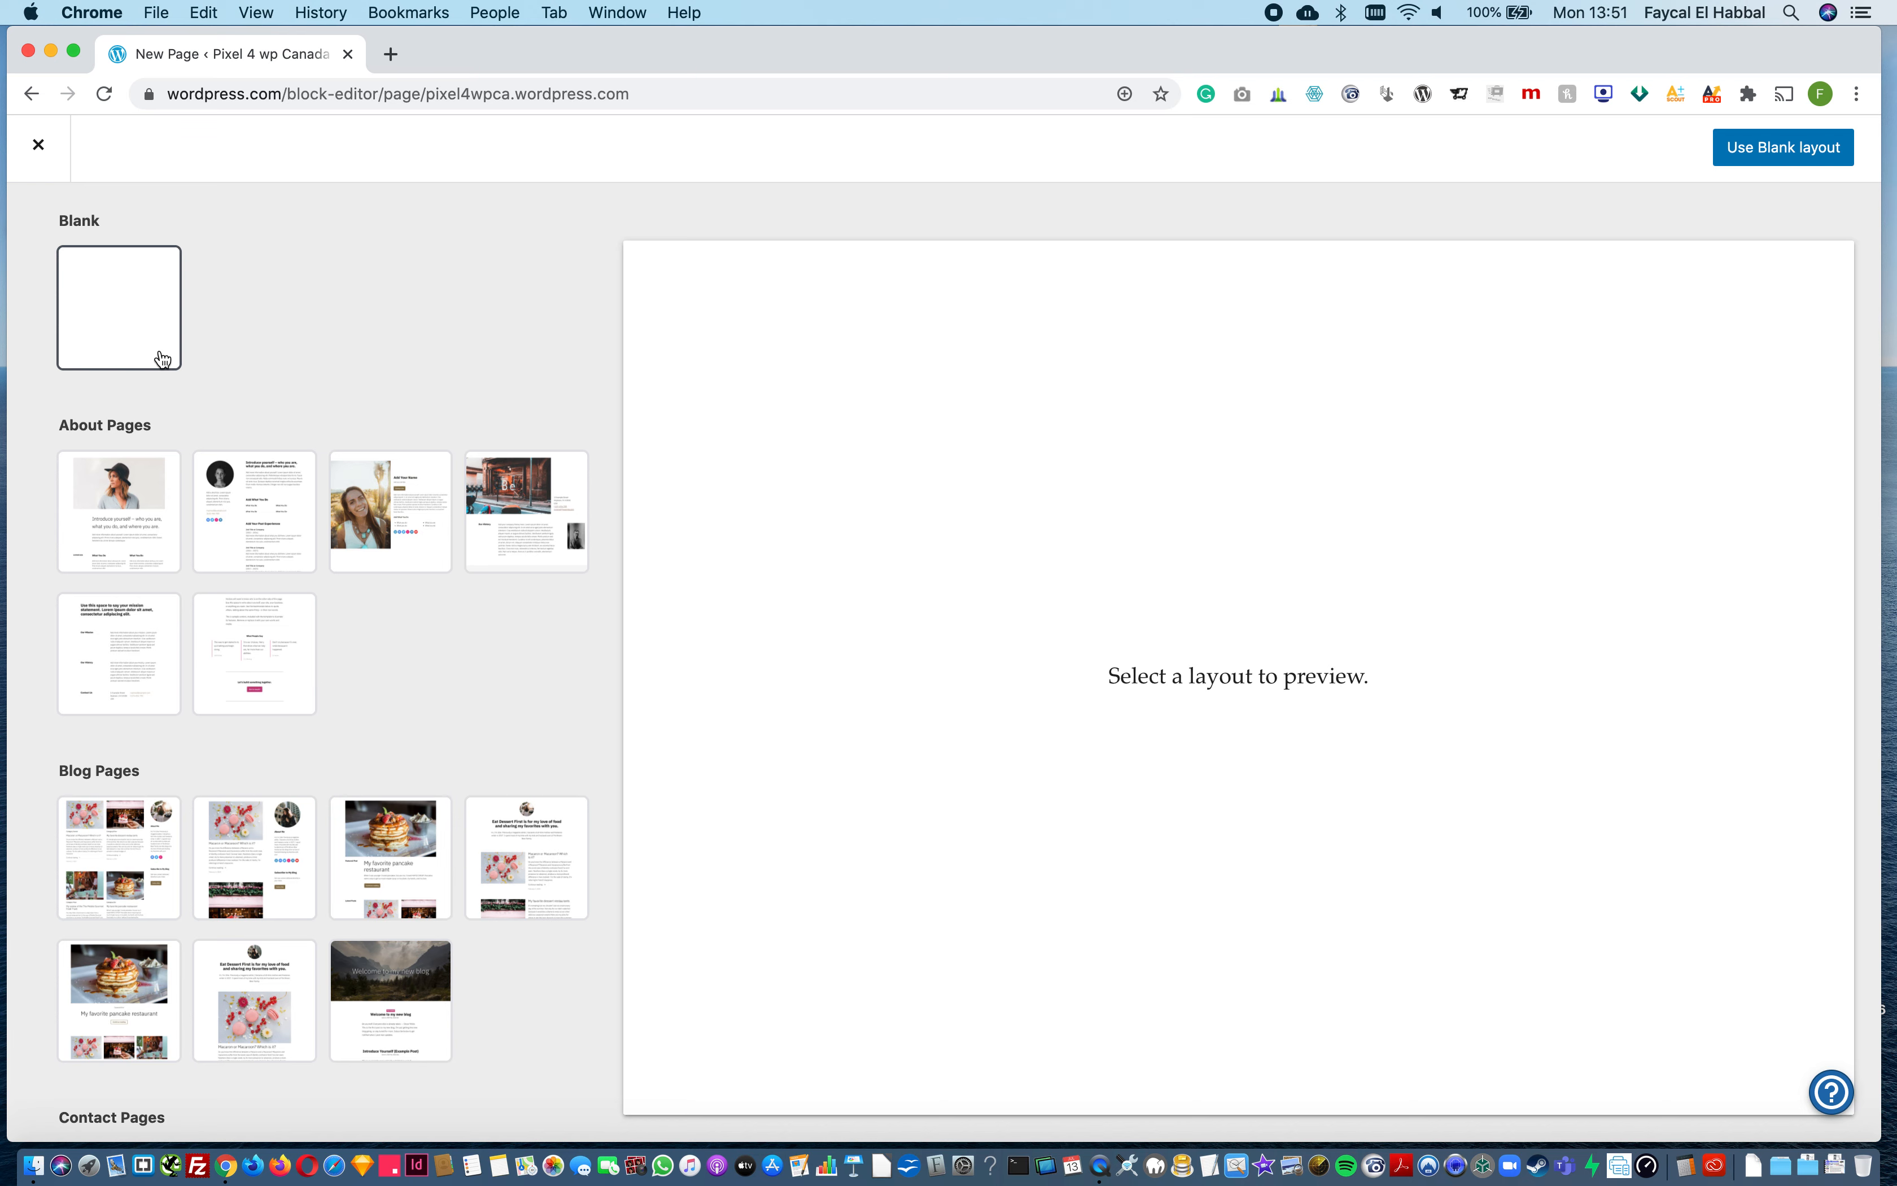
{"action": "left_click", "coordinate": [121, 333]}
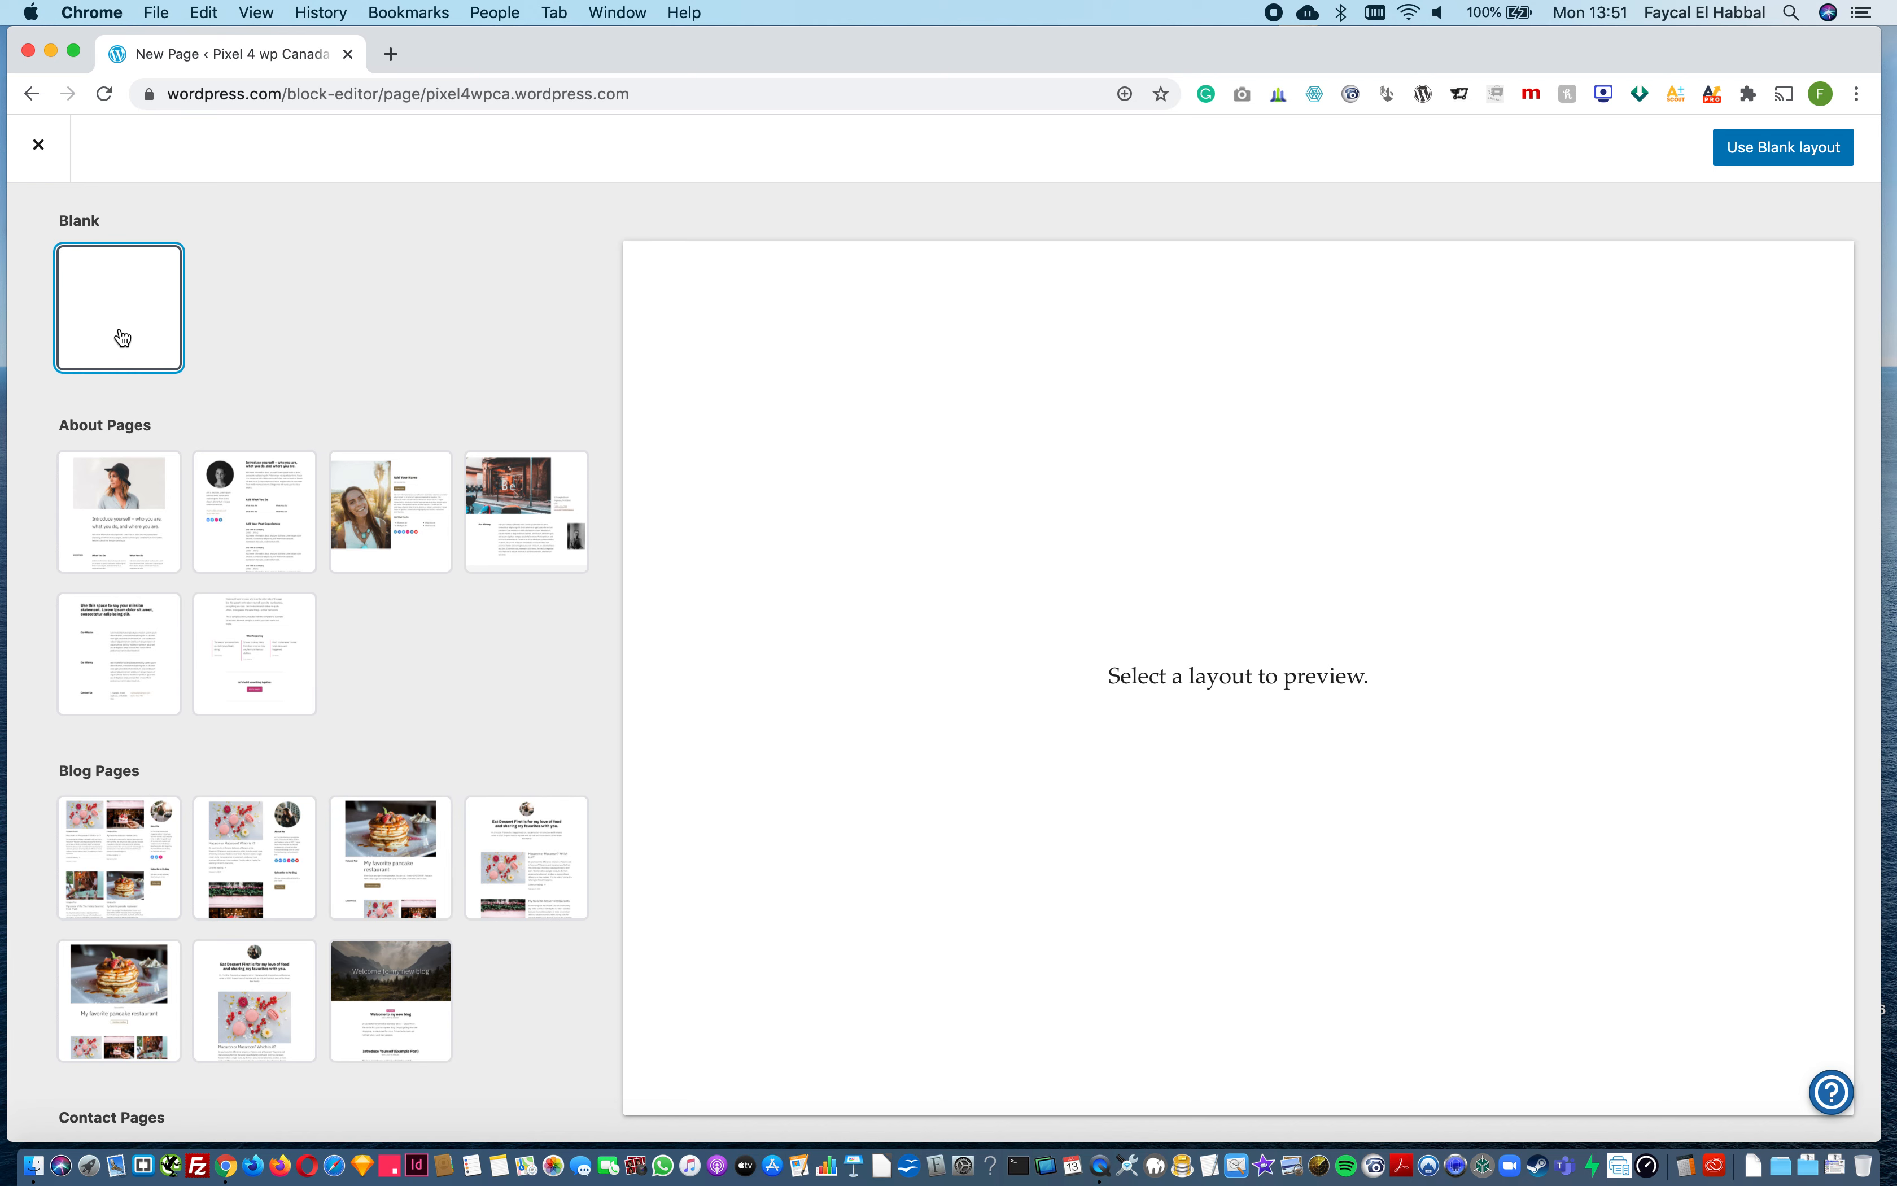
{"action": "left_click", "coordinate": [1778, 161]}
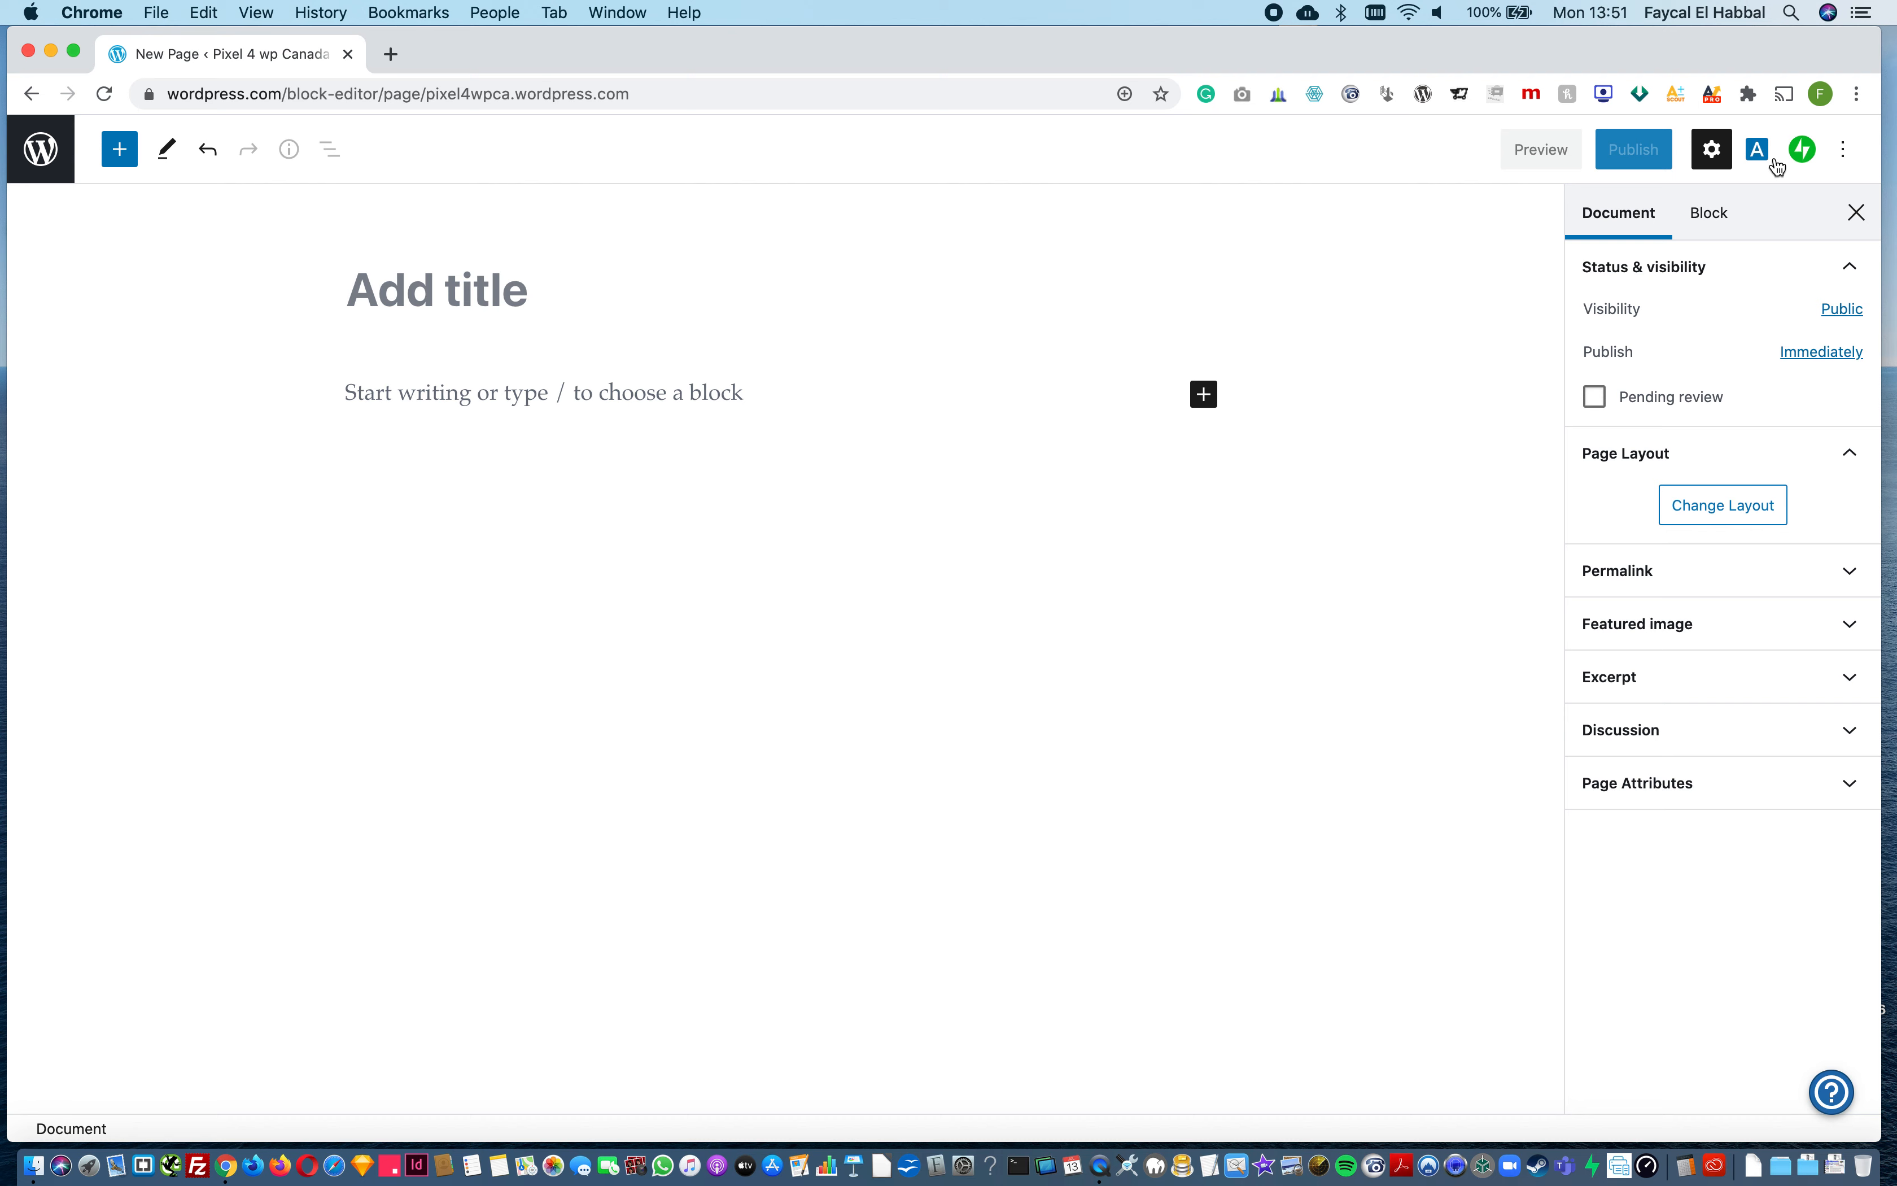
Step: Title the new page "Services" and start an empty paragraph block below the title
{"action": "left_click", "coordinate": [480, 298]}
{"action": "type", "text": "Se"}
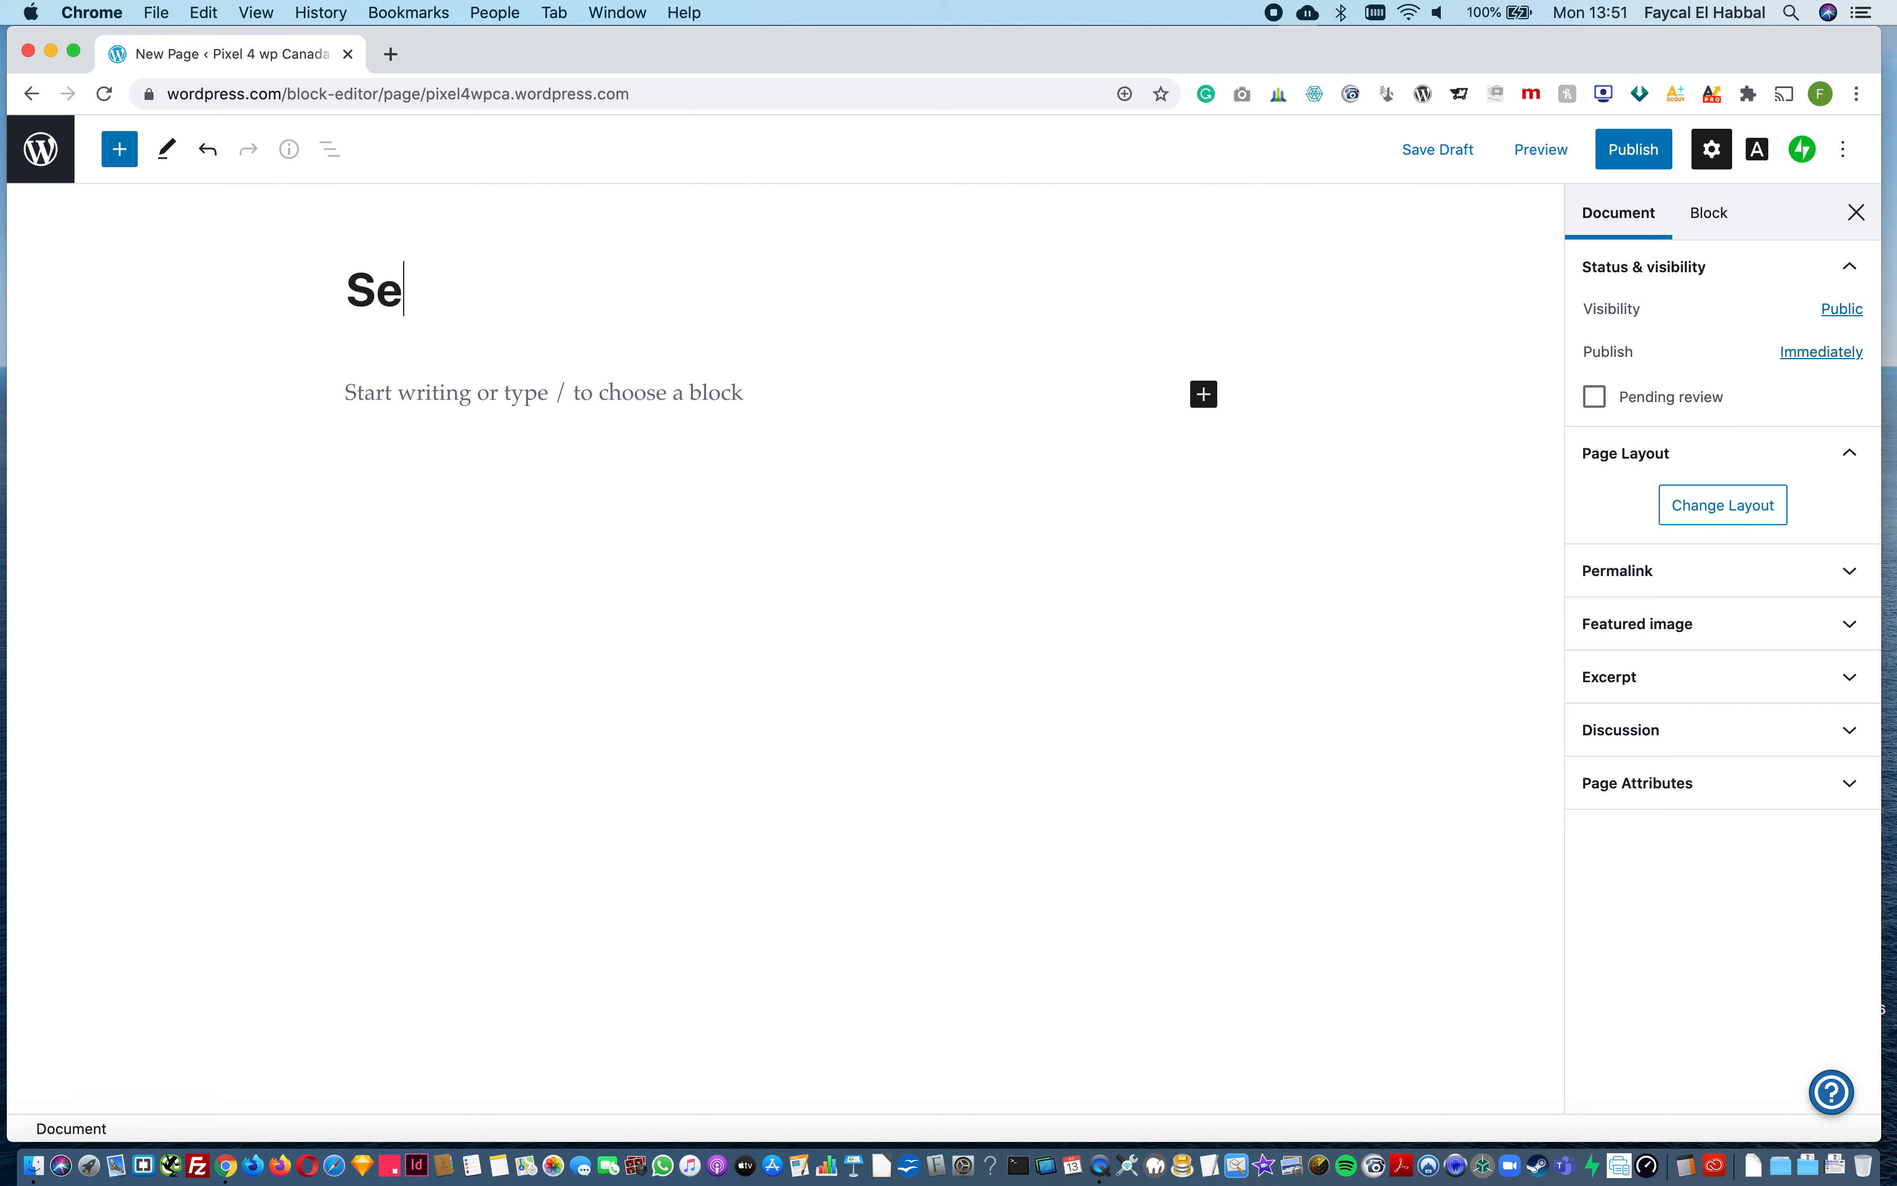
{"action": "type", "text": "rvices"}
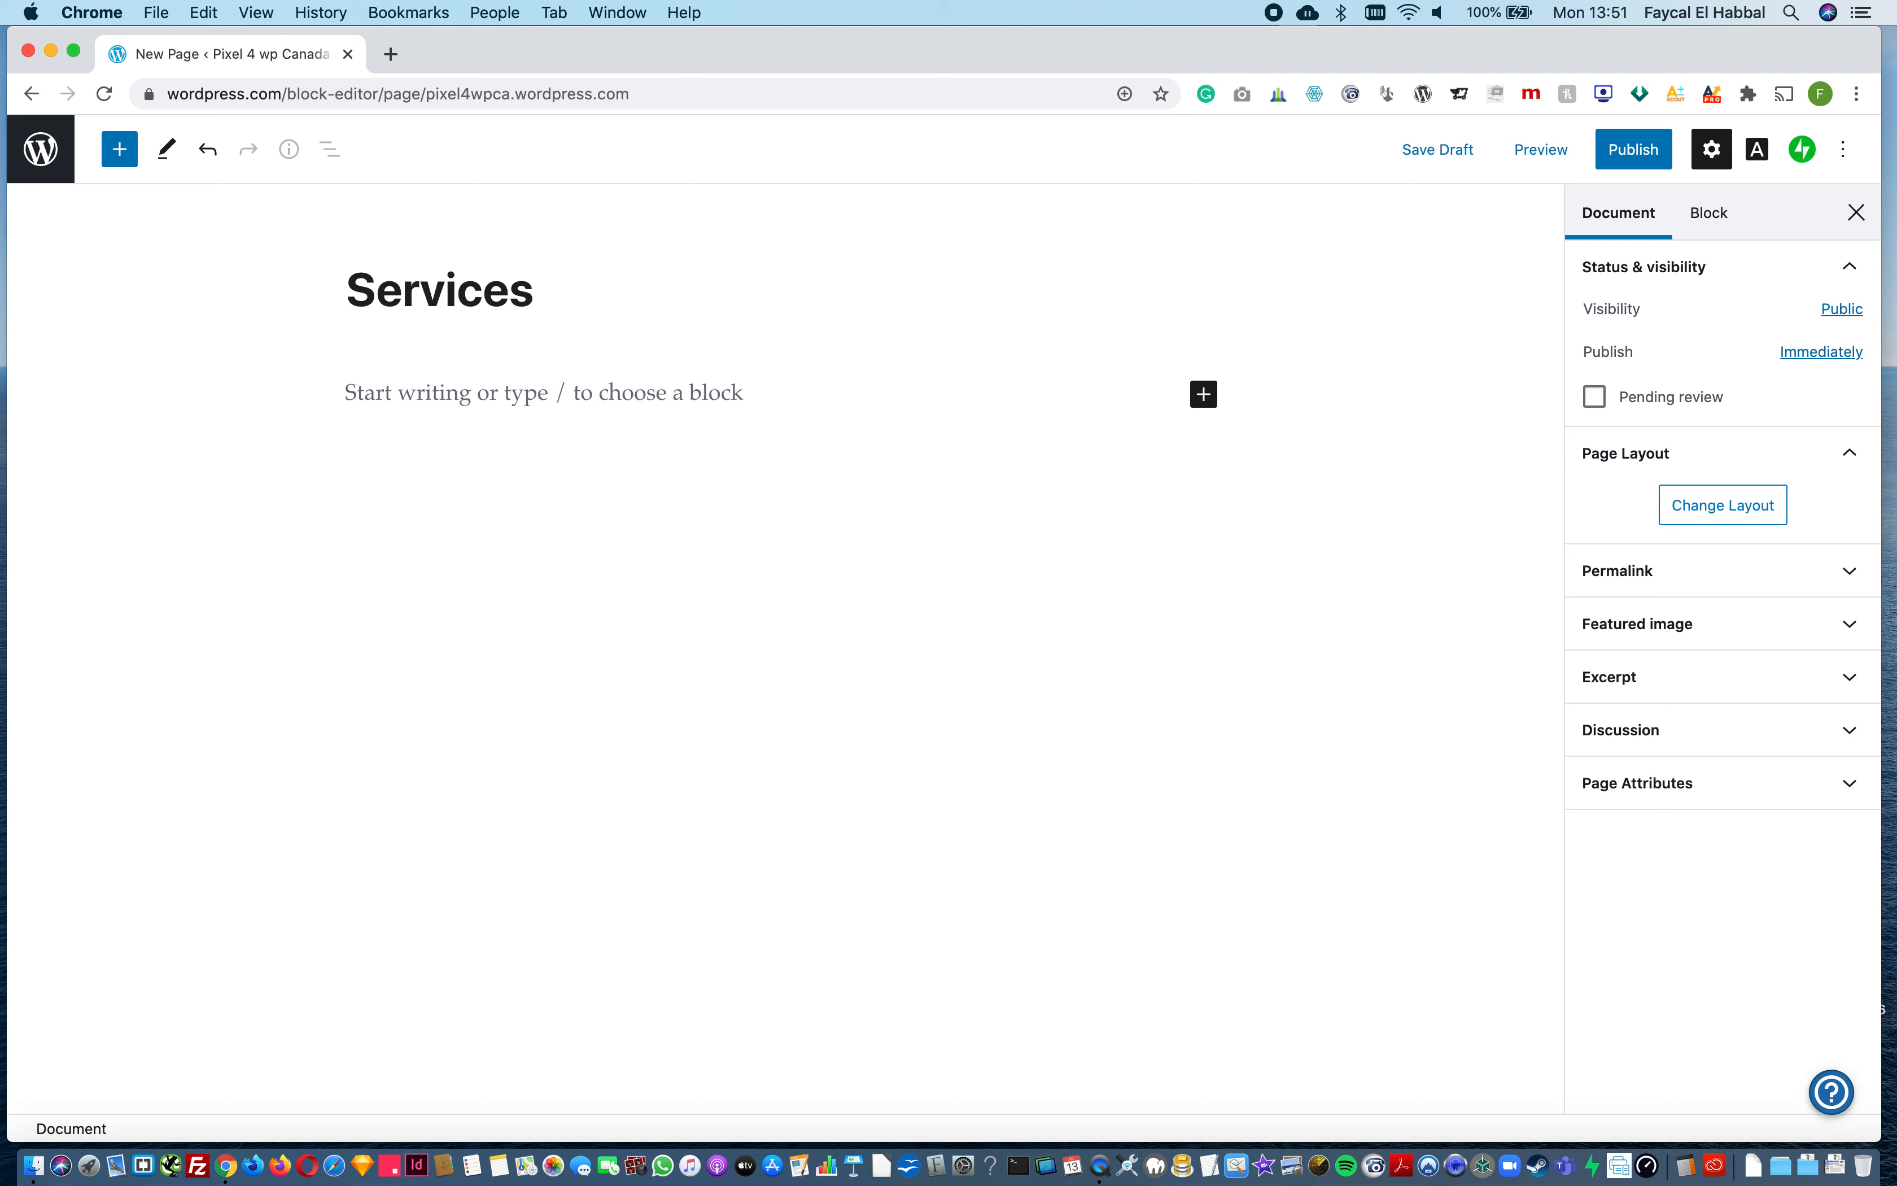
{"action": "left_click", "coordinate": [496, 390]}
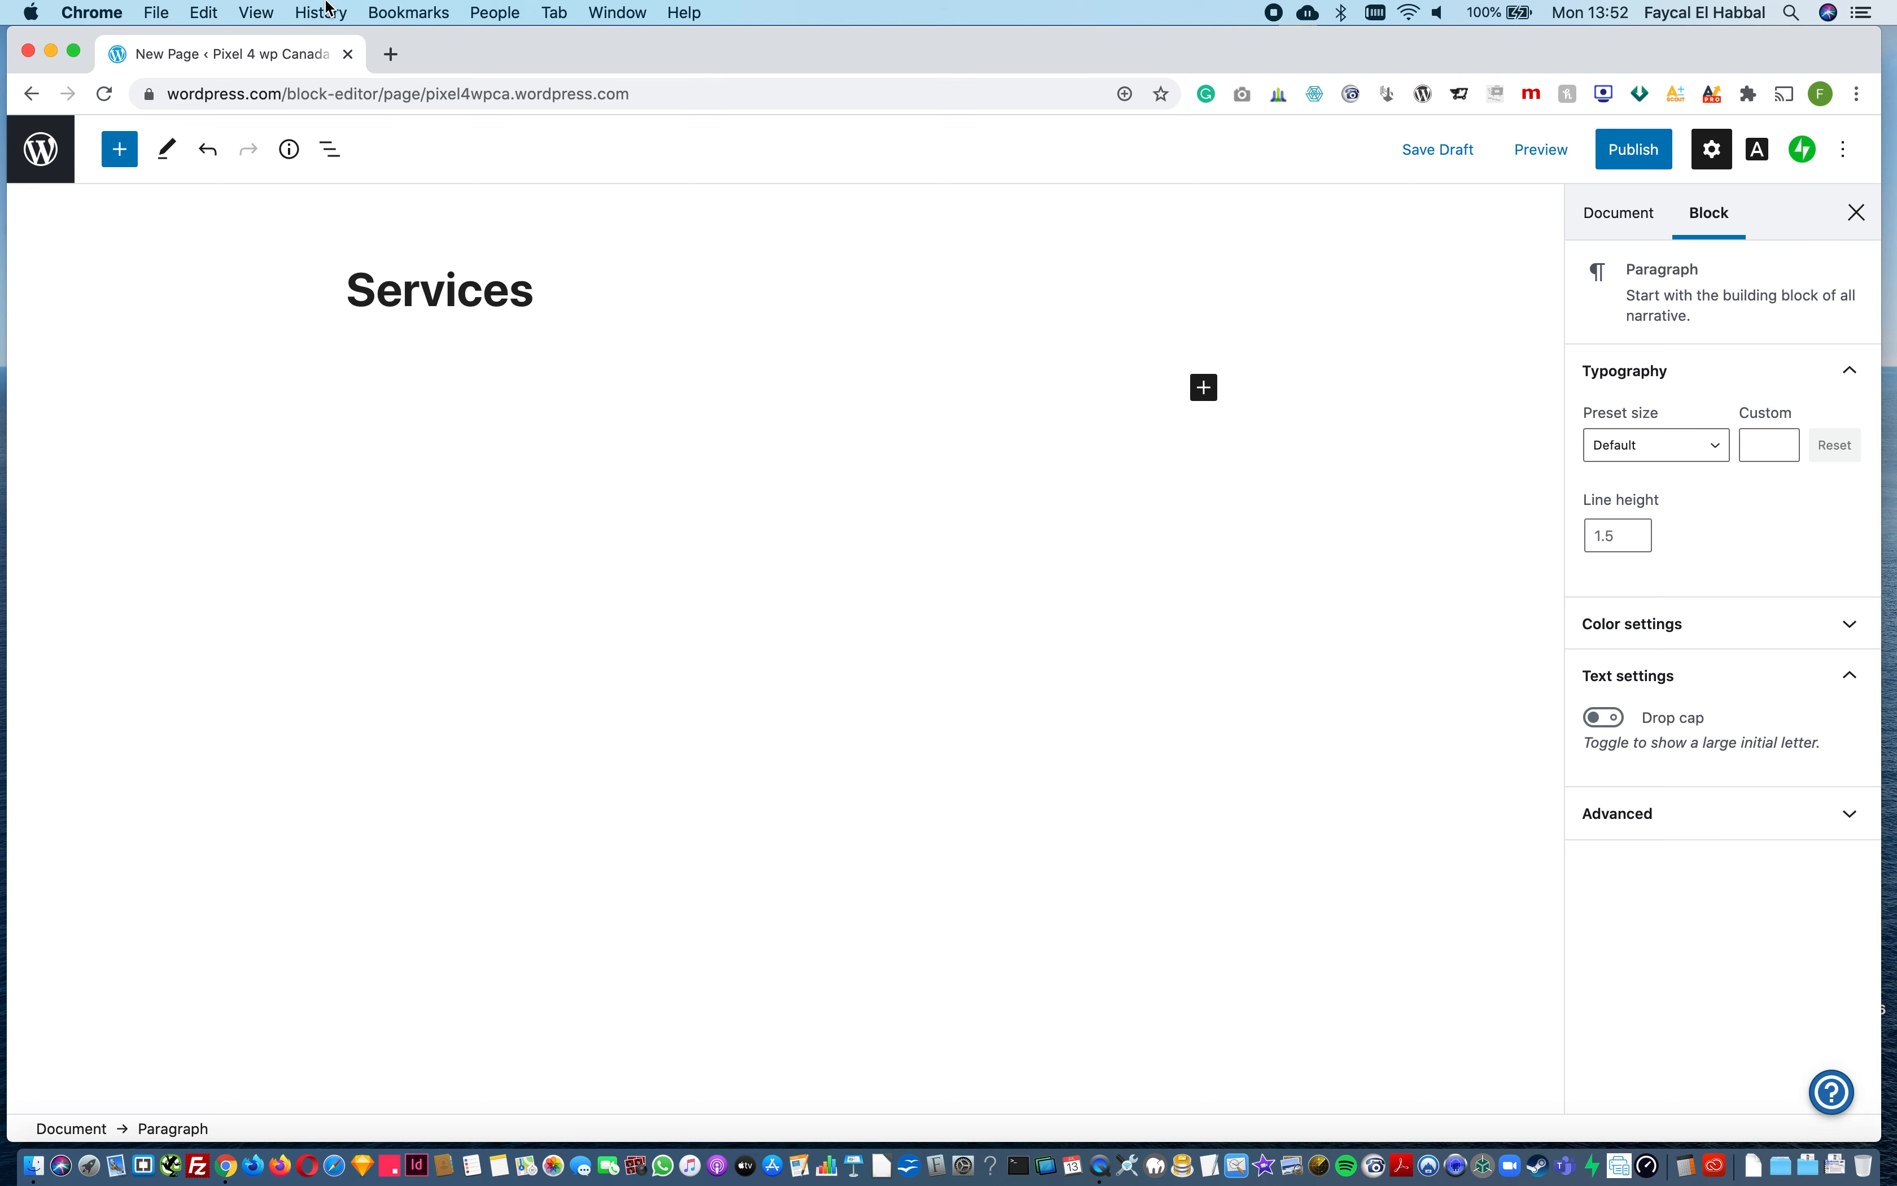
Step: Search the web for "lorem ipsum" in a new browser tab and open the lipsum.com generator
{"action": "left_click", "coordinate": [396, 55]}
{"action": "type", "text": "lorem"}
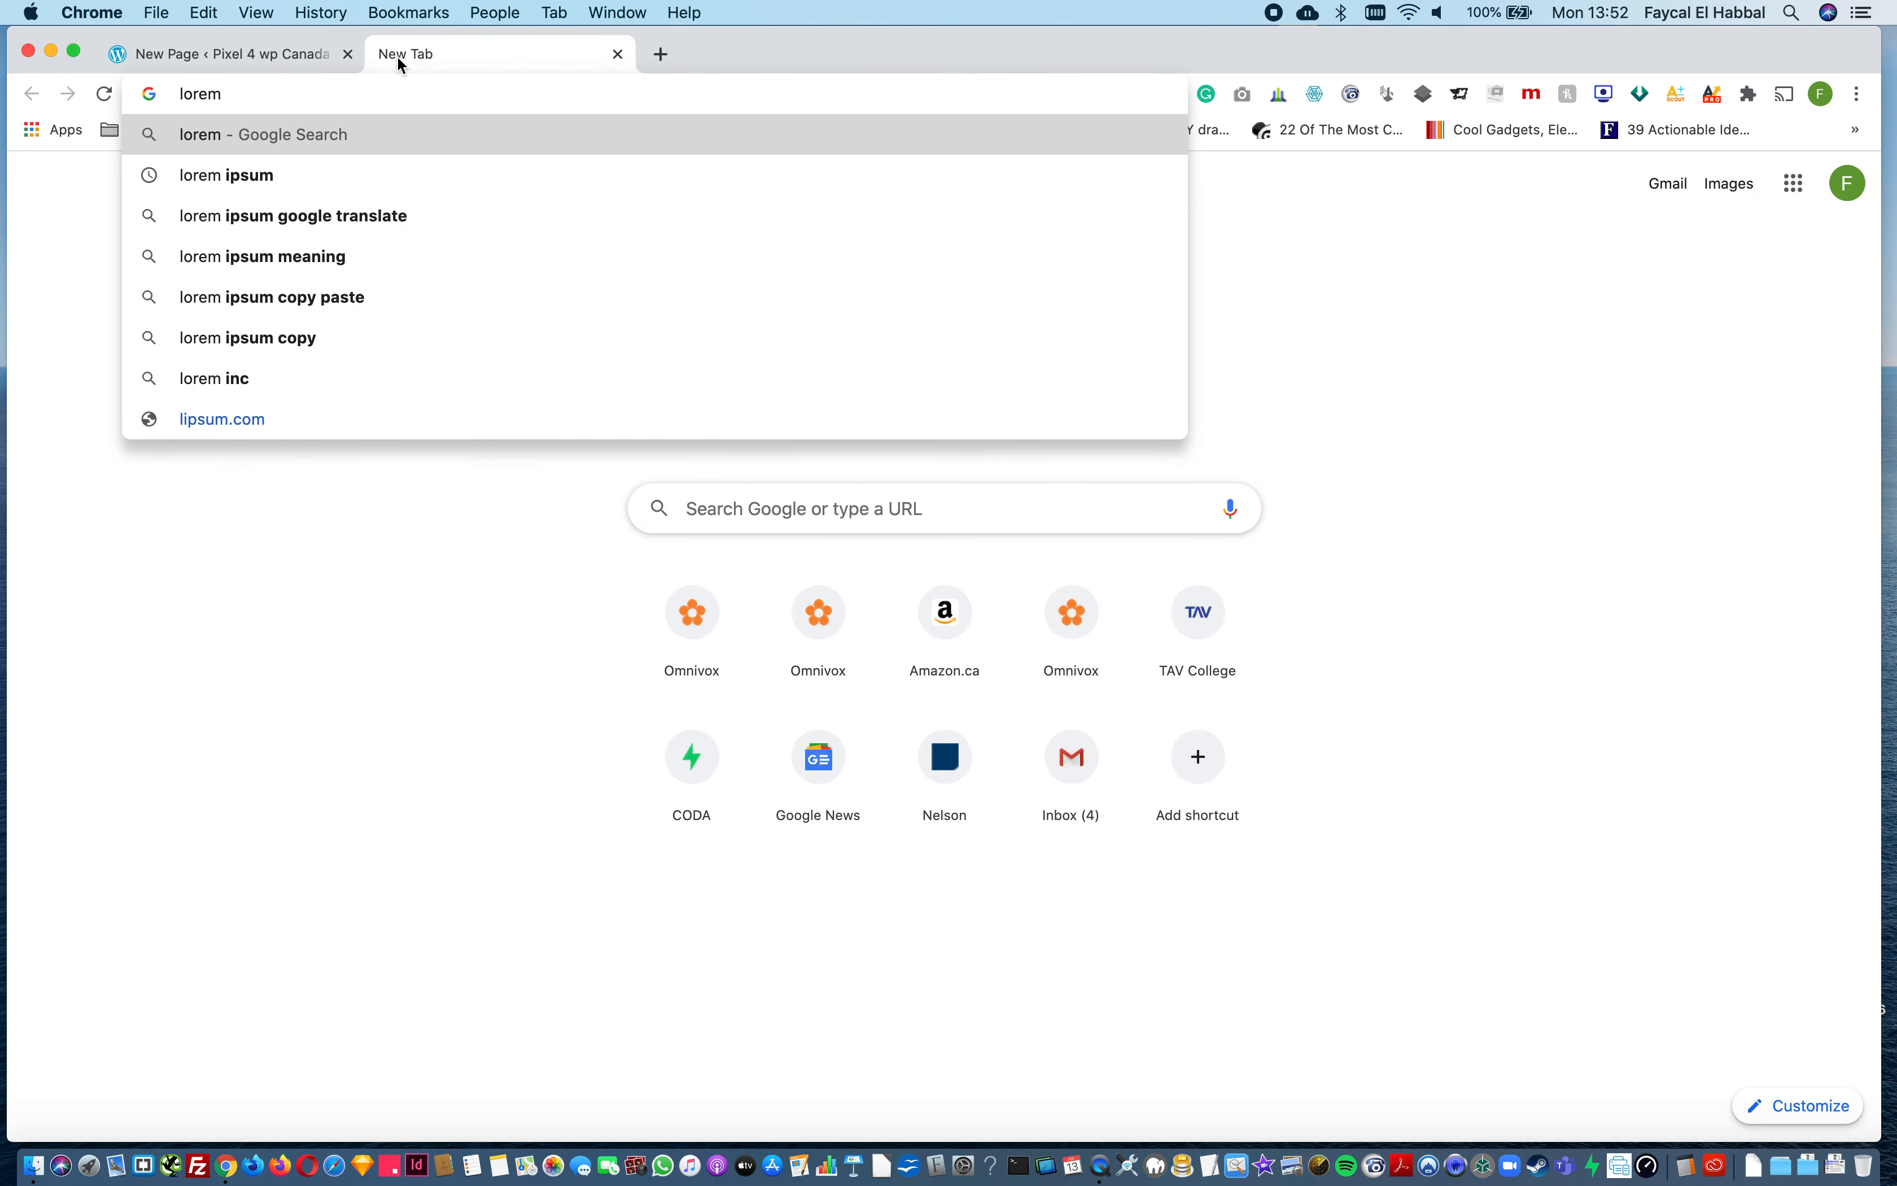
{"action": "key", "text": "Down"}
{"action": "key", "text": "Return"}
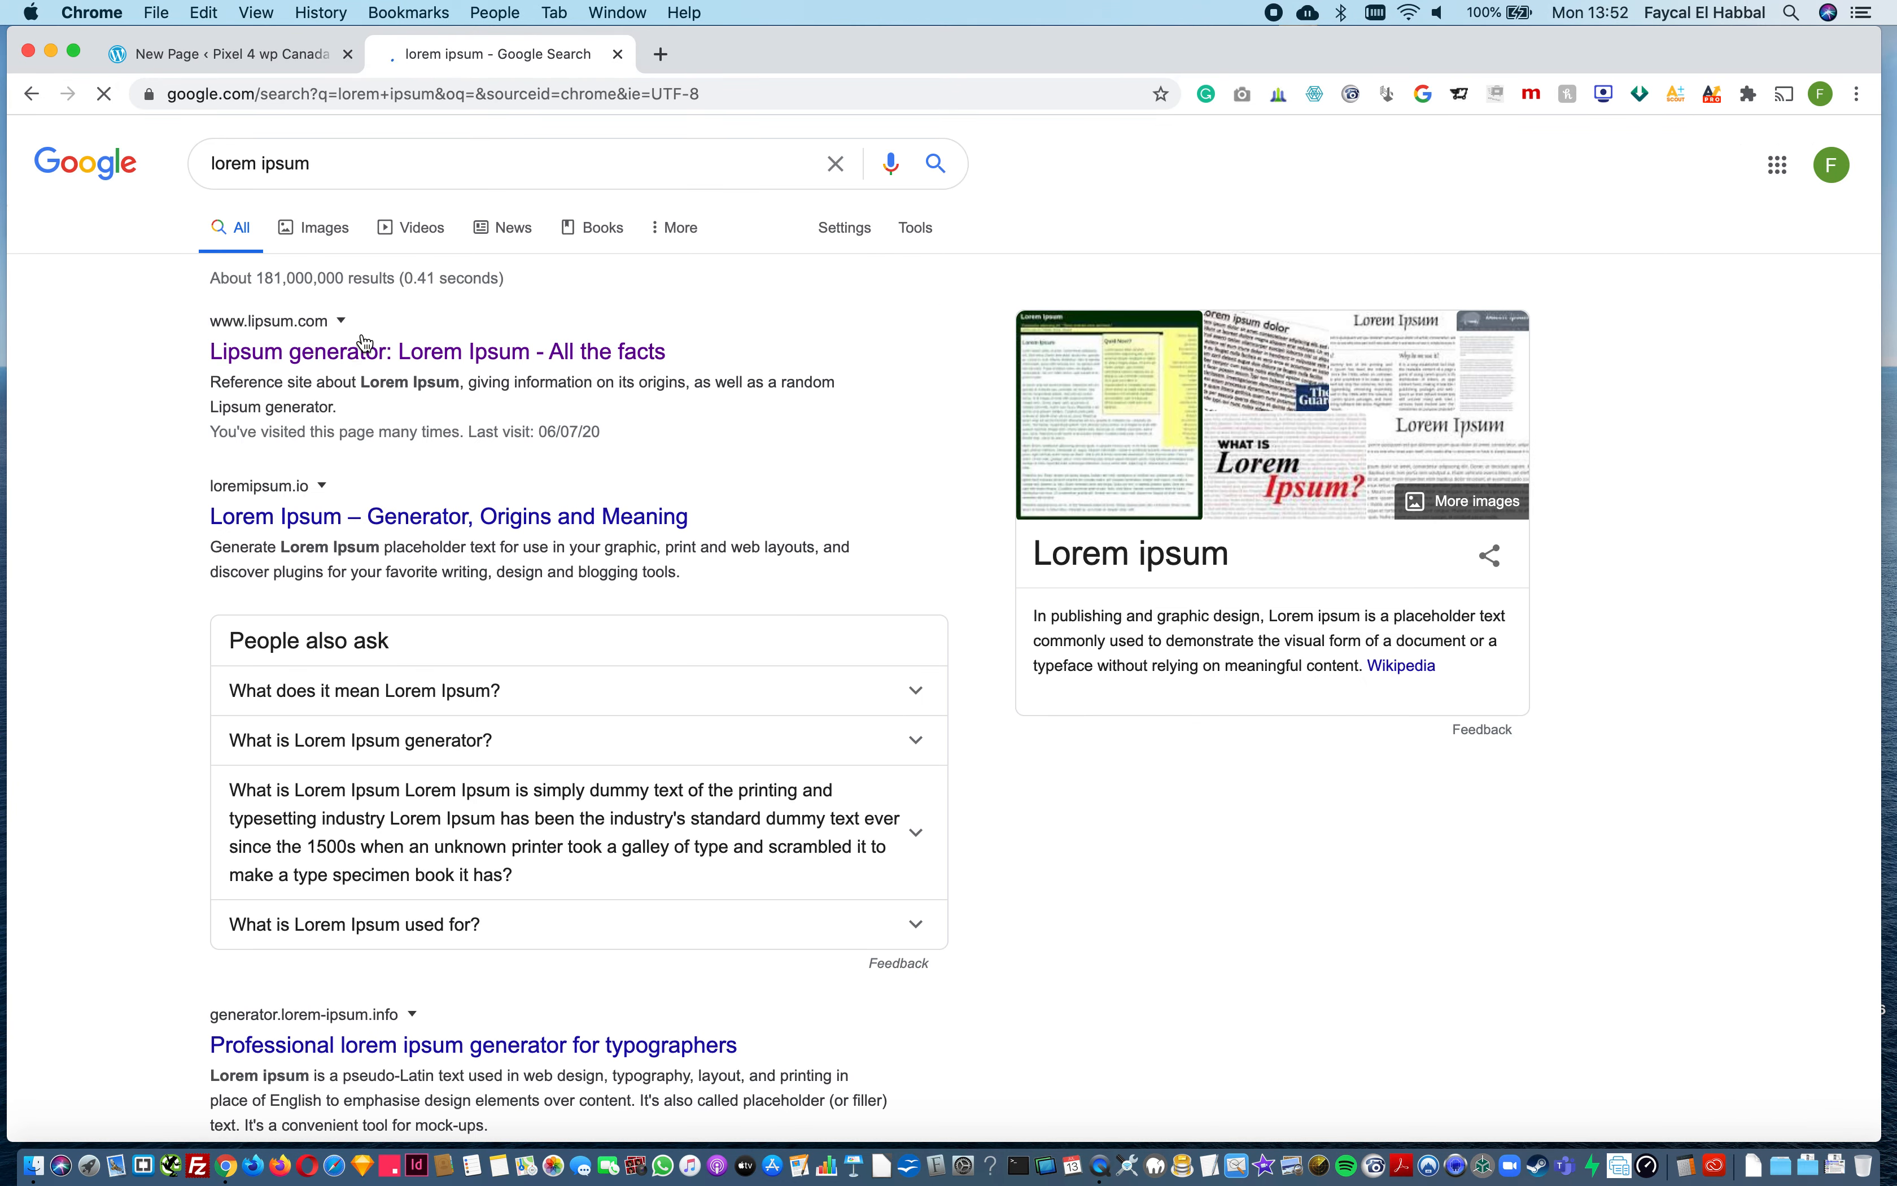
{"action": "left_click", "coordinate": [375, 349]}
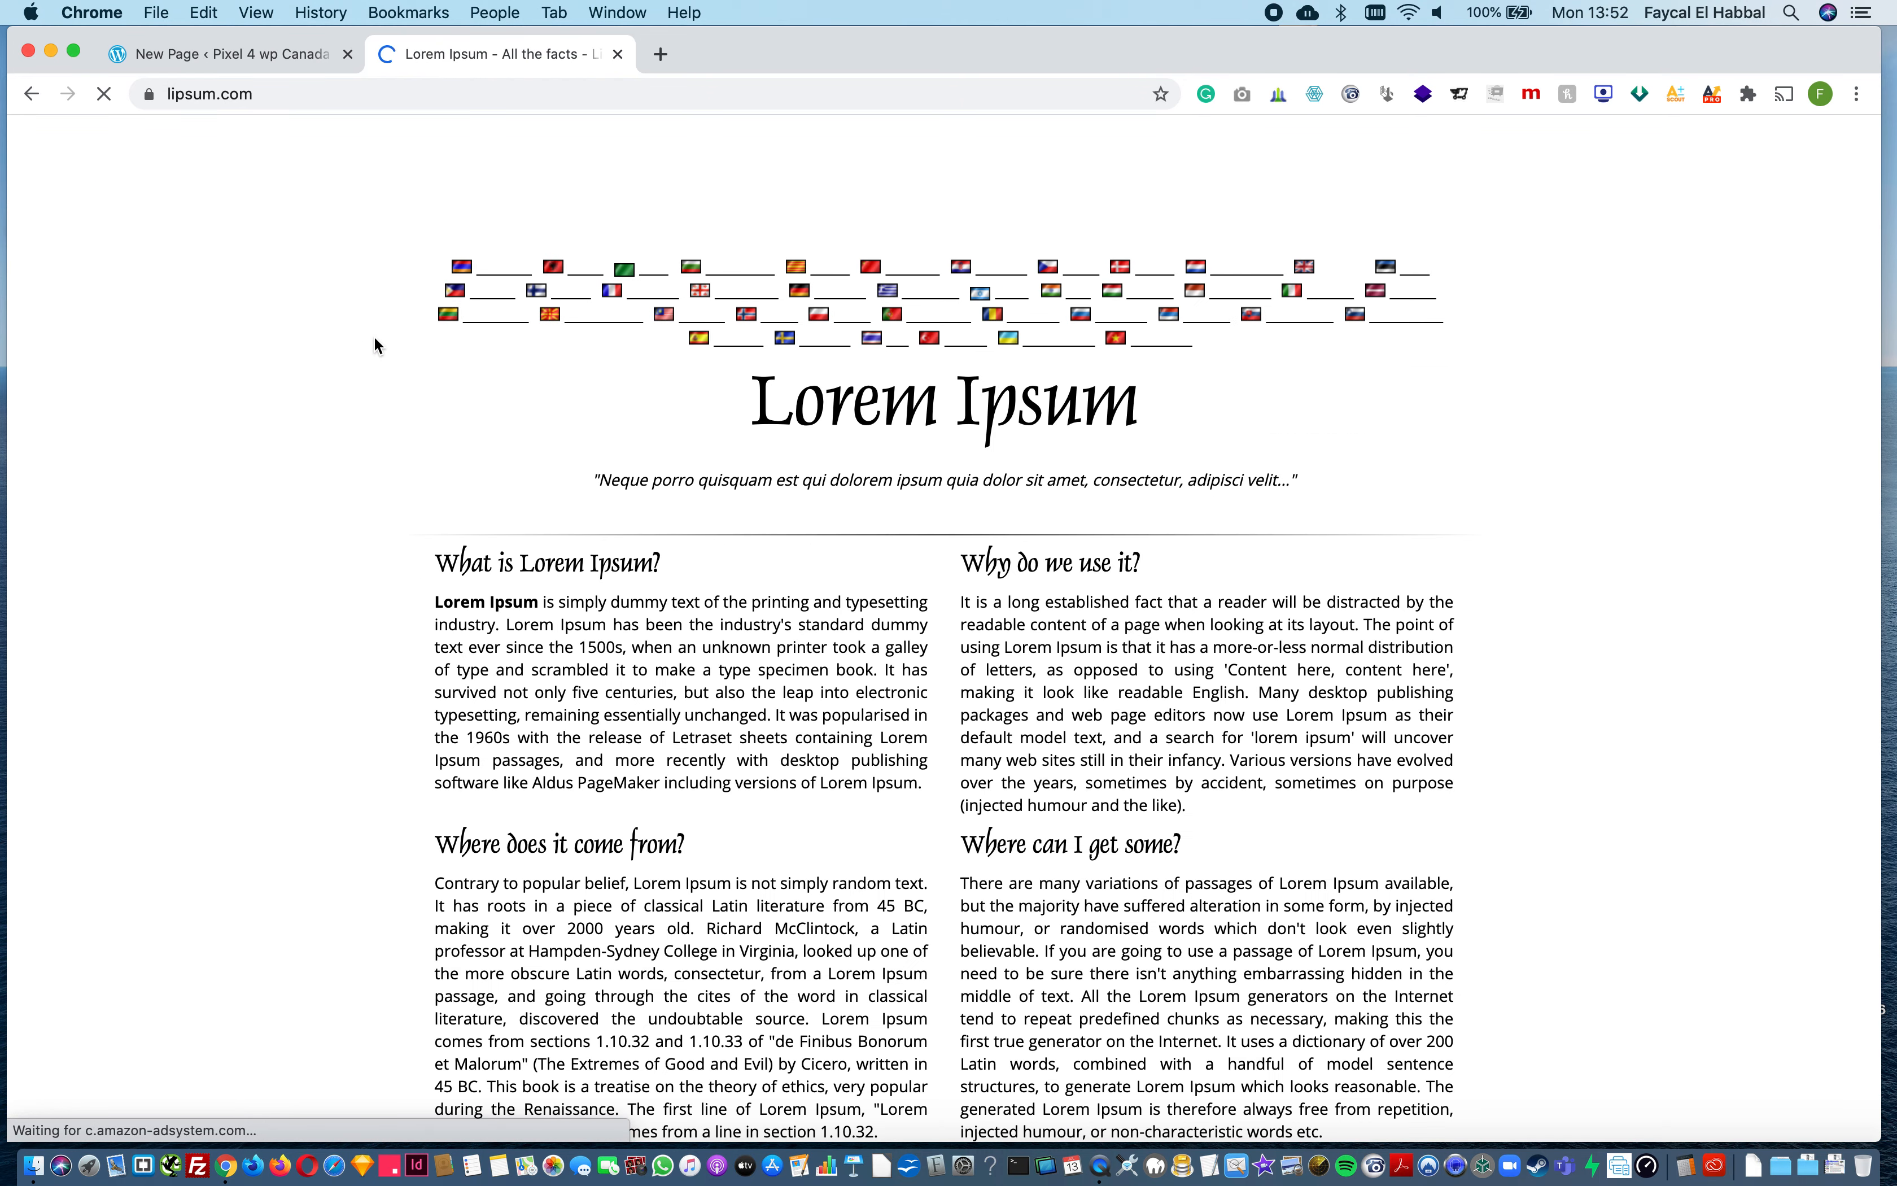
Step: Generate lorem ipsum text, copy its first paragraph, and paste it into the paragraph block of the Services page
{"action": "scroll", "coordinate": [1248, 895], "scroll_direction": "down", "scroll_amount": 10}
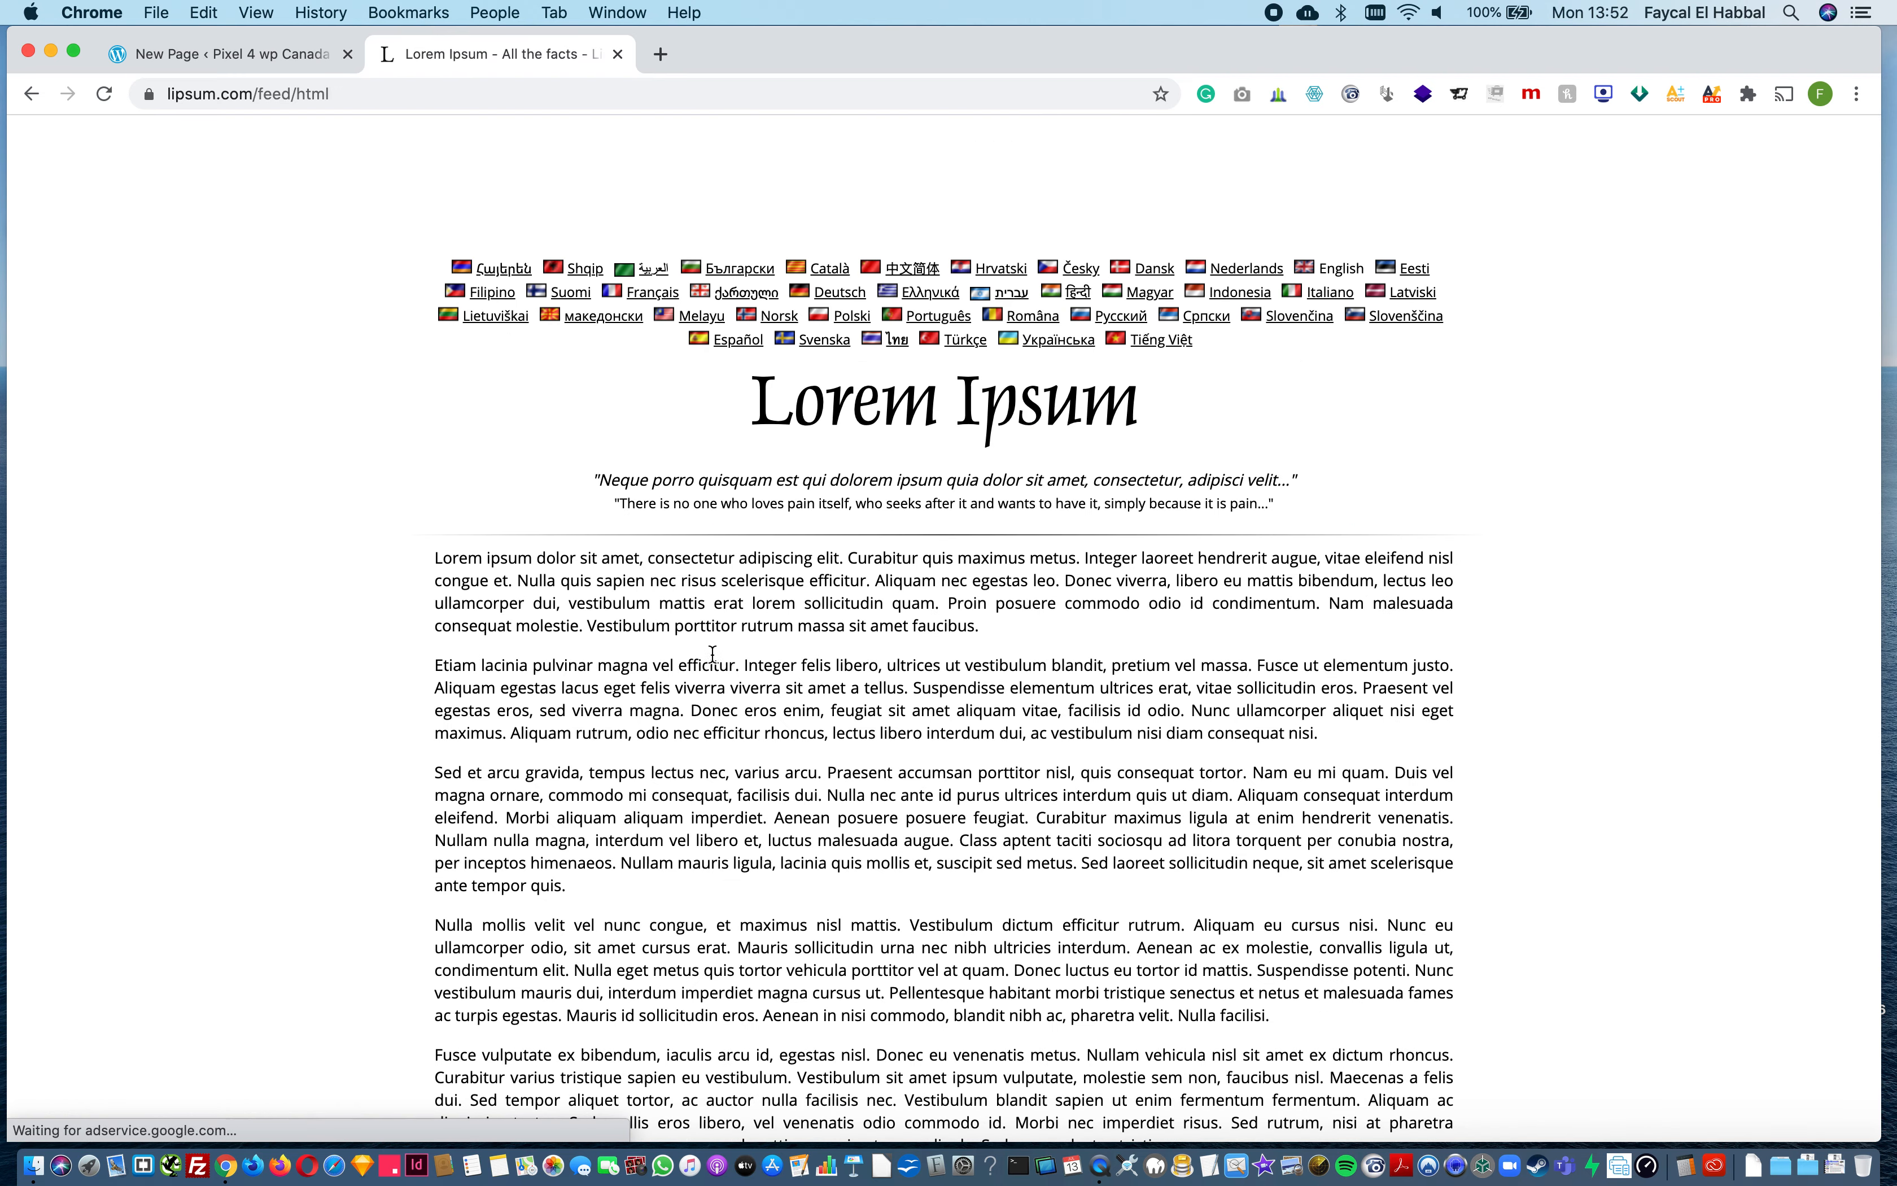
{"action": "left_click_drag", "start_coordinate": [434, 556], "coordinate": [984, 625]}
{"action": "key", "text": "super+c"}
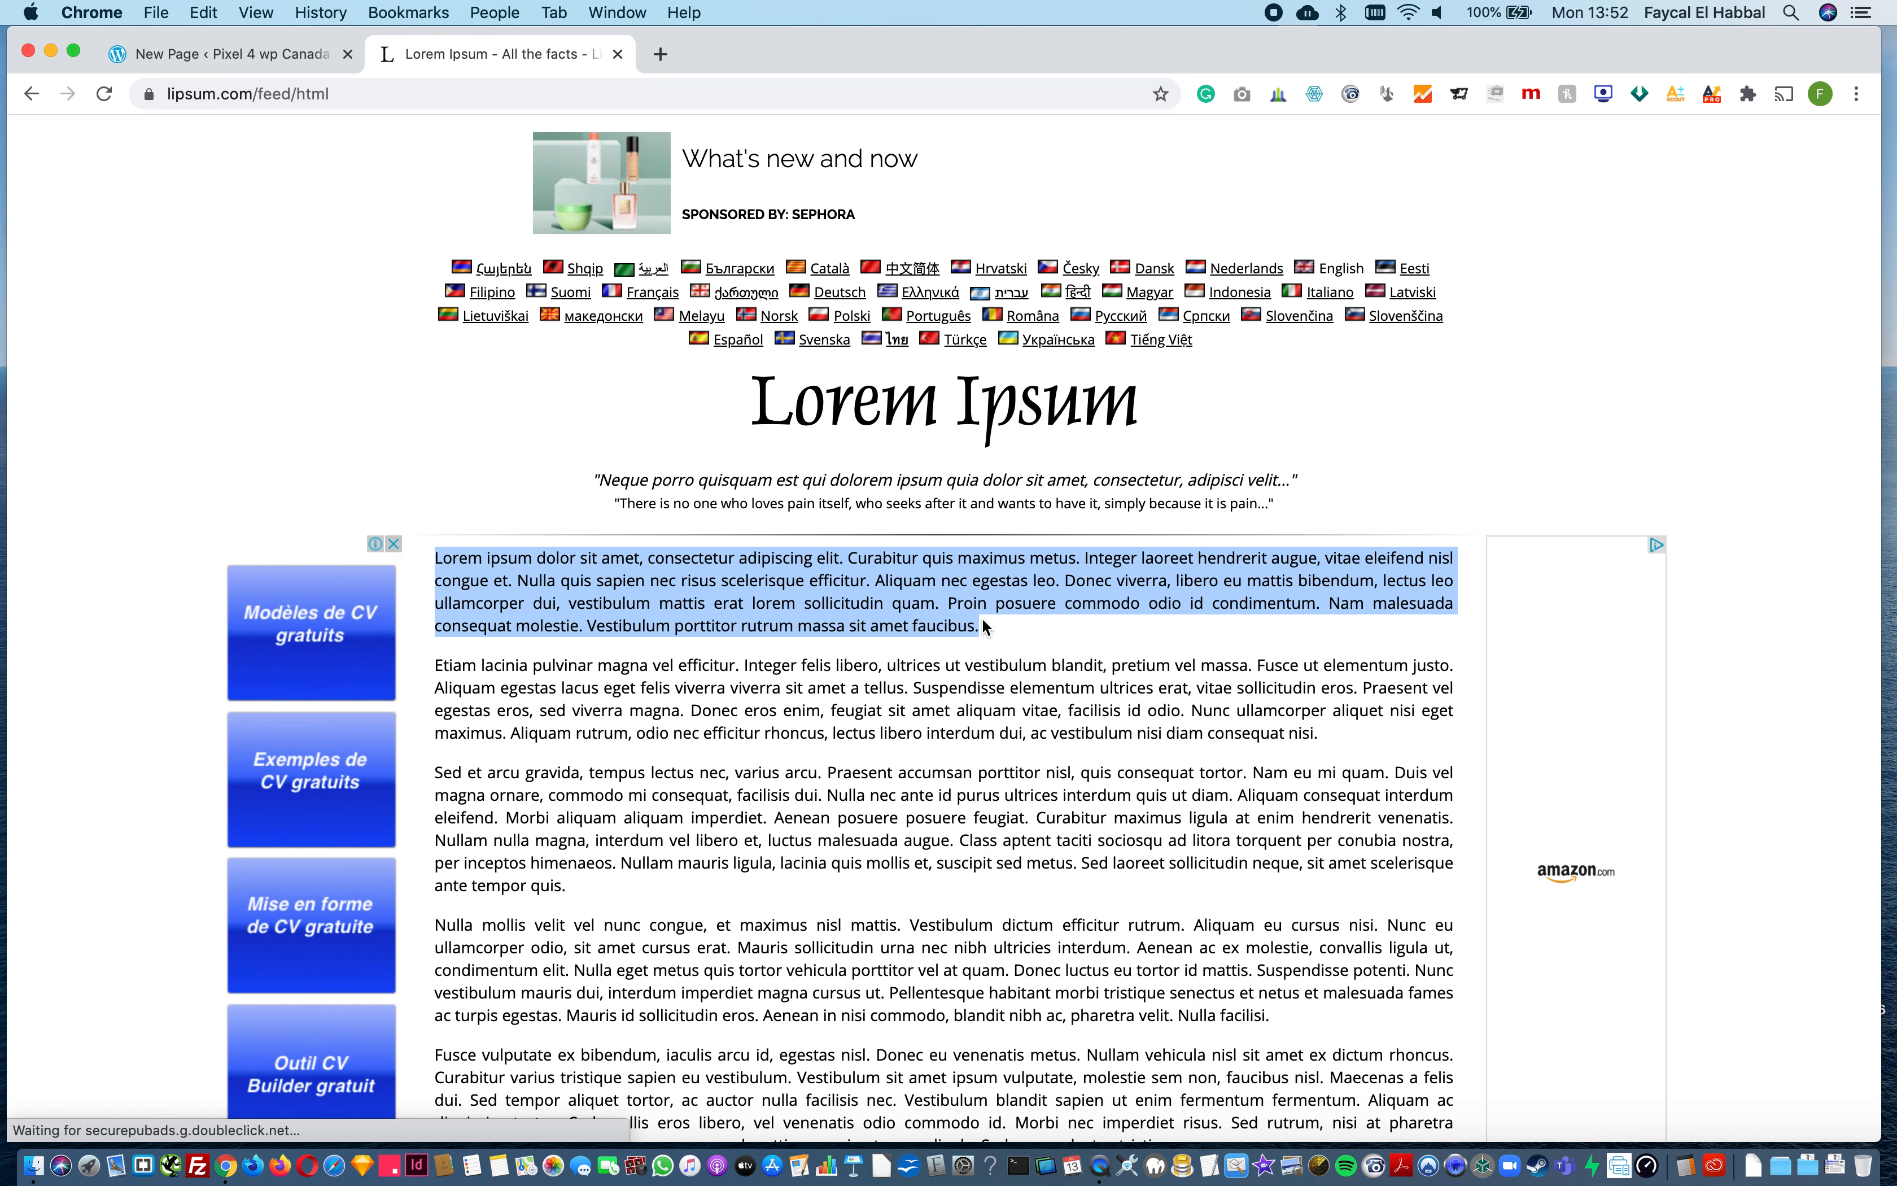
{"action": "key", "text": "super+w"}
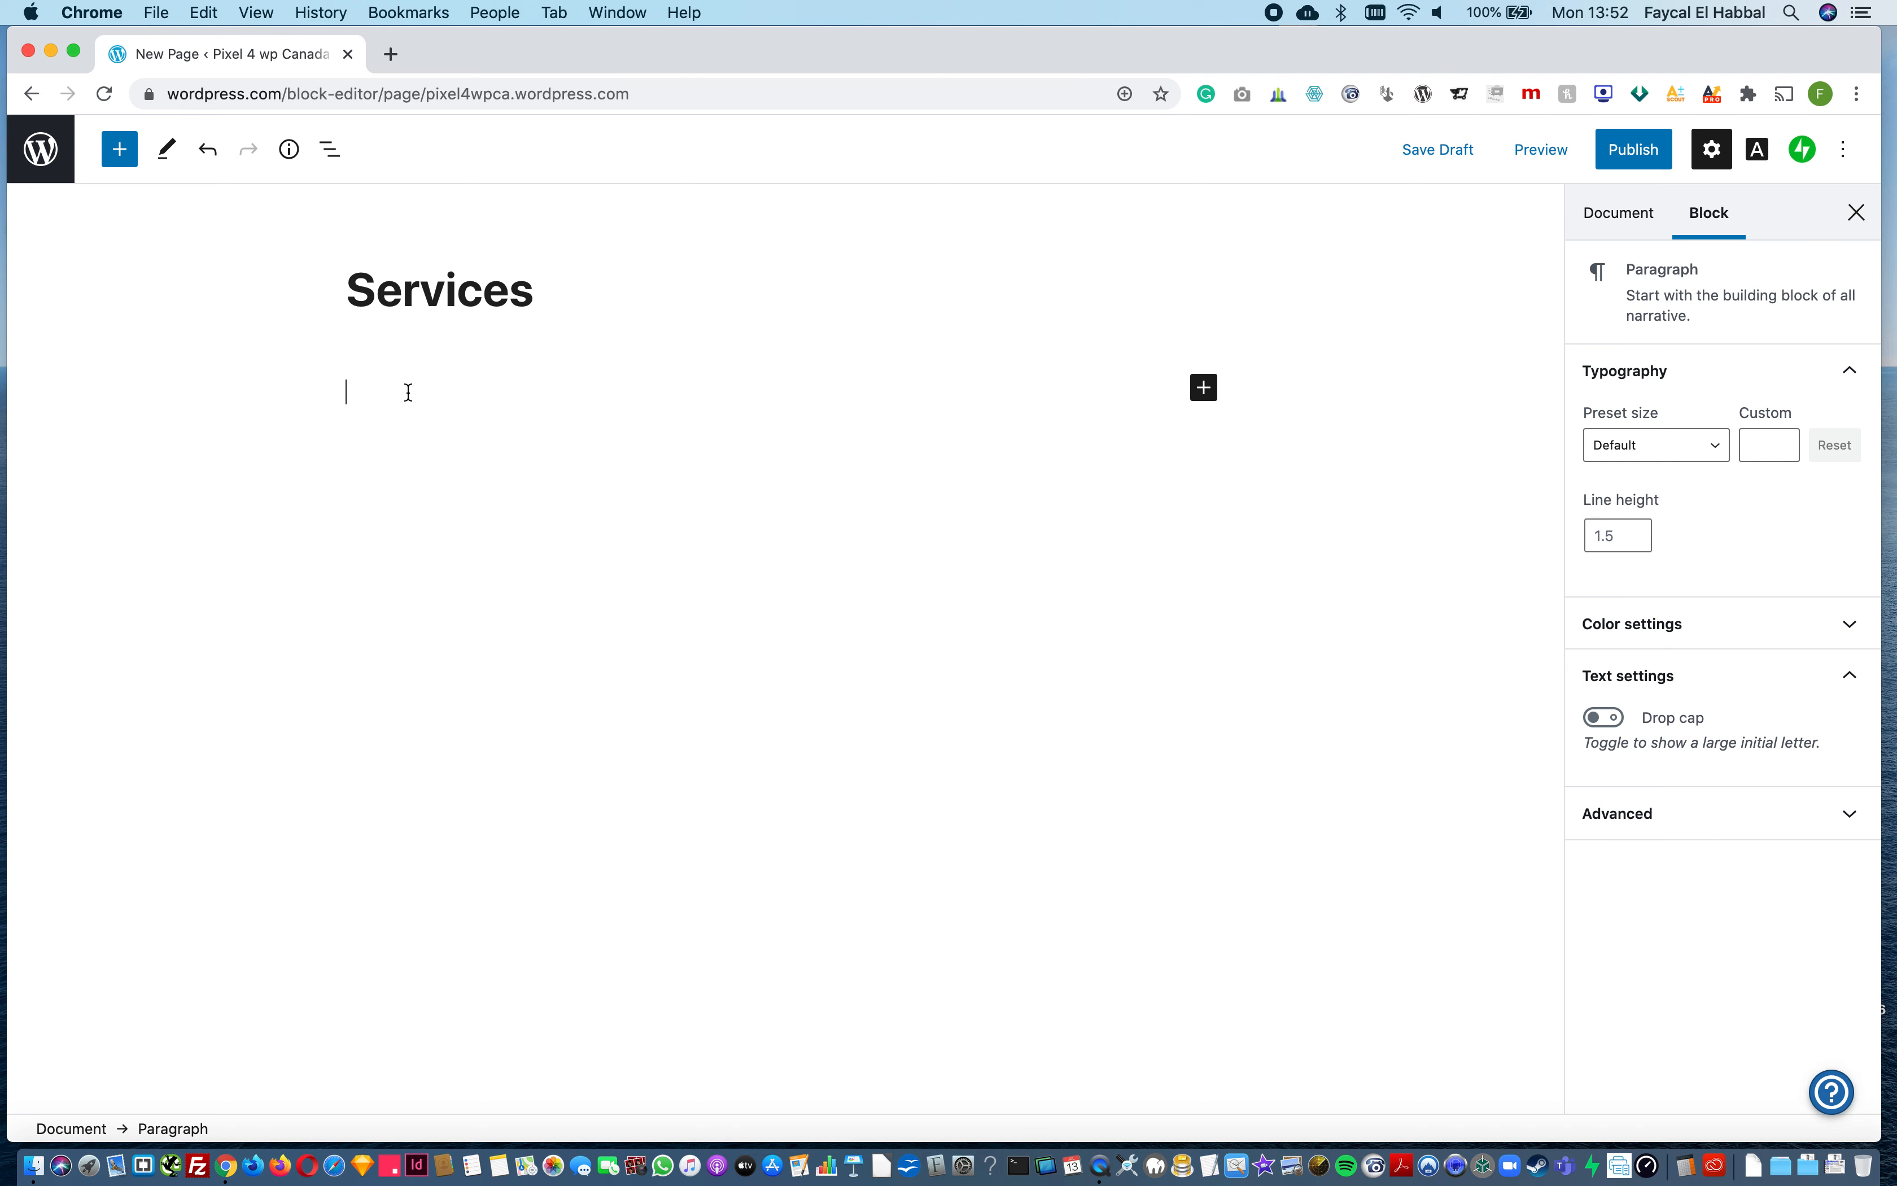
{"action": "key", "text": "super+v"}
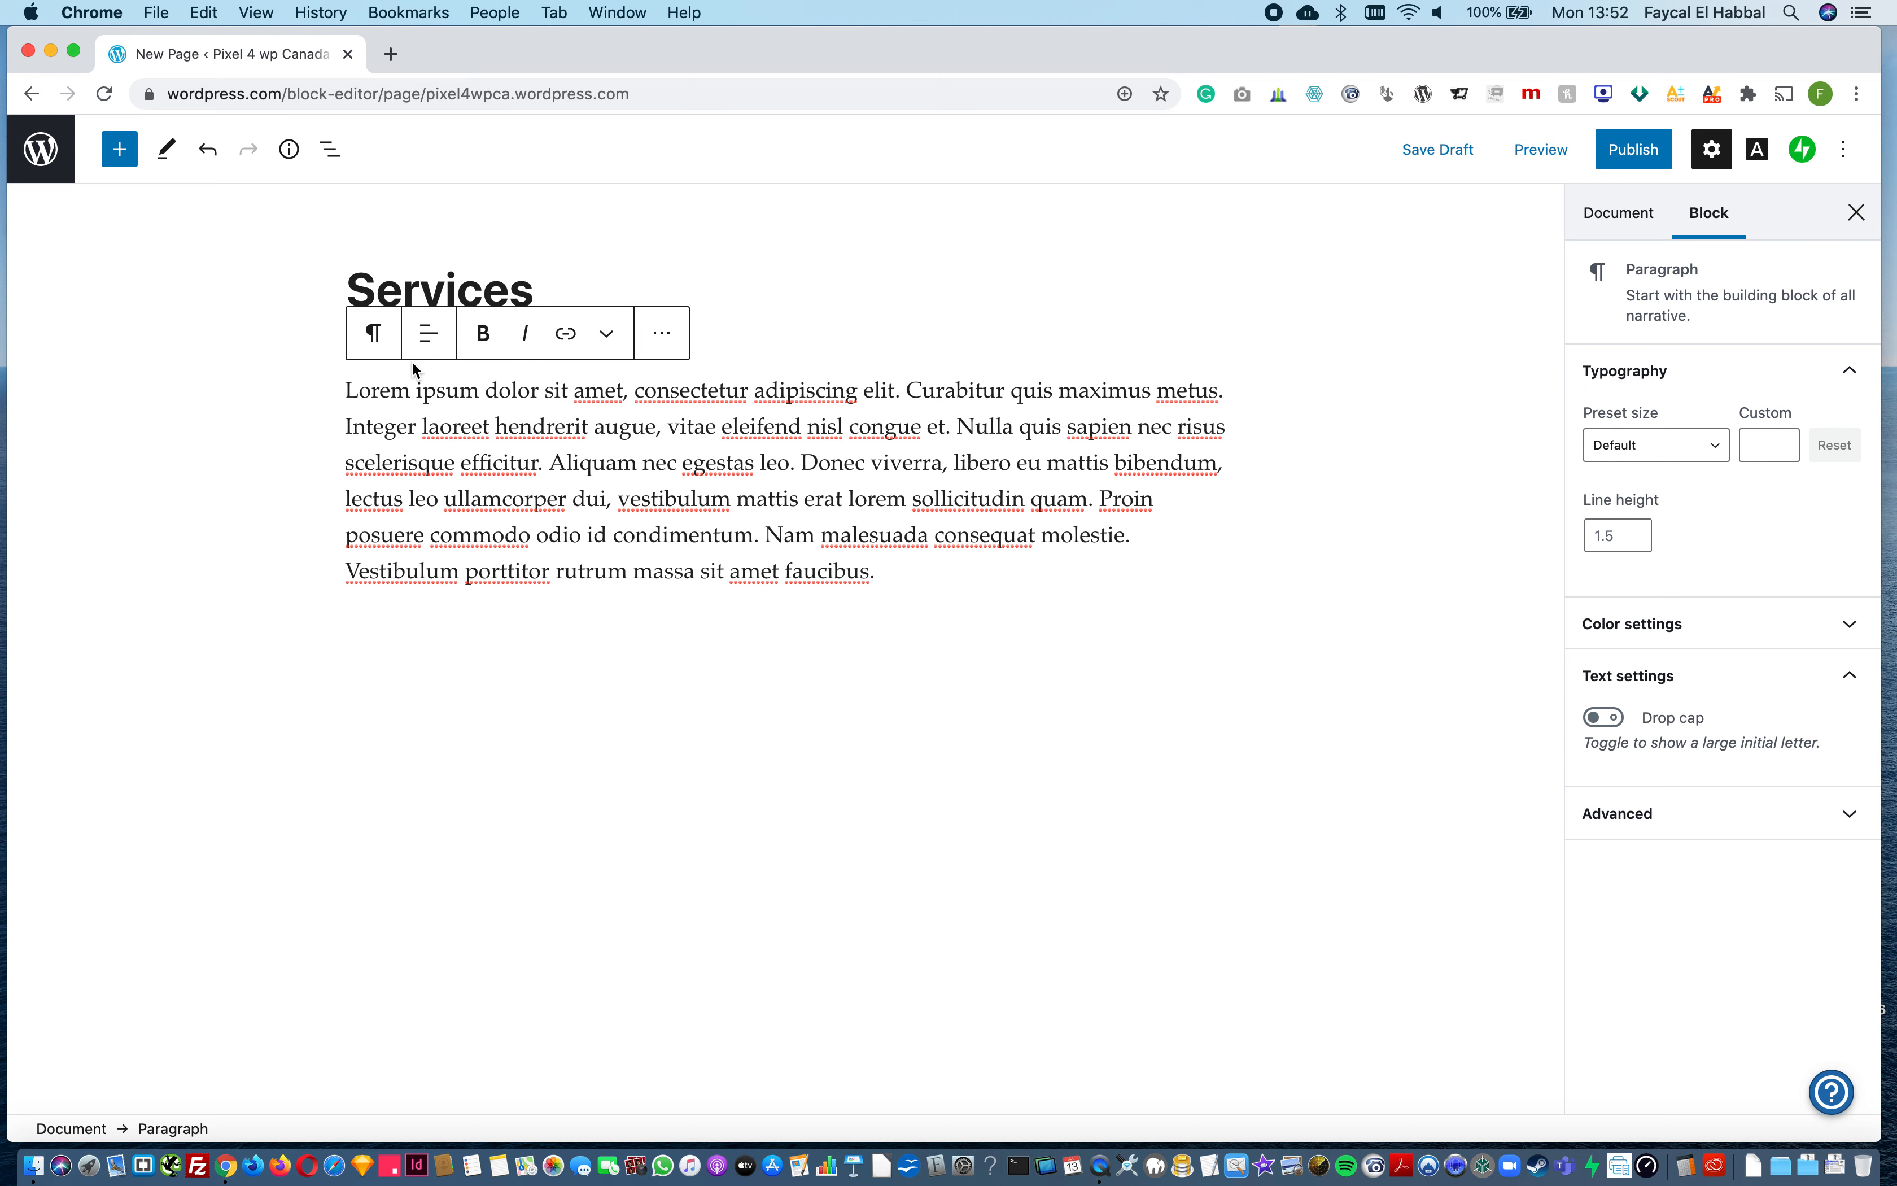
Step: Insert a Contact Form block below the Services page's paragraph and select the form's Email field
{"action": "left_click", "coordinate": [123, 155]}
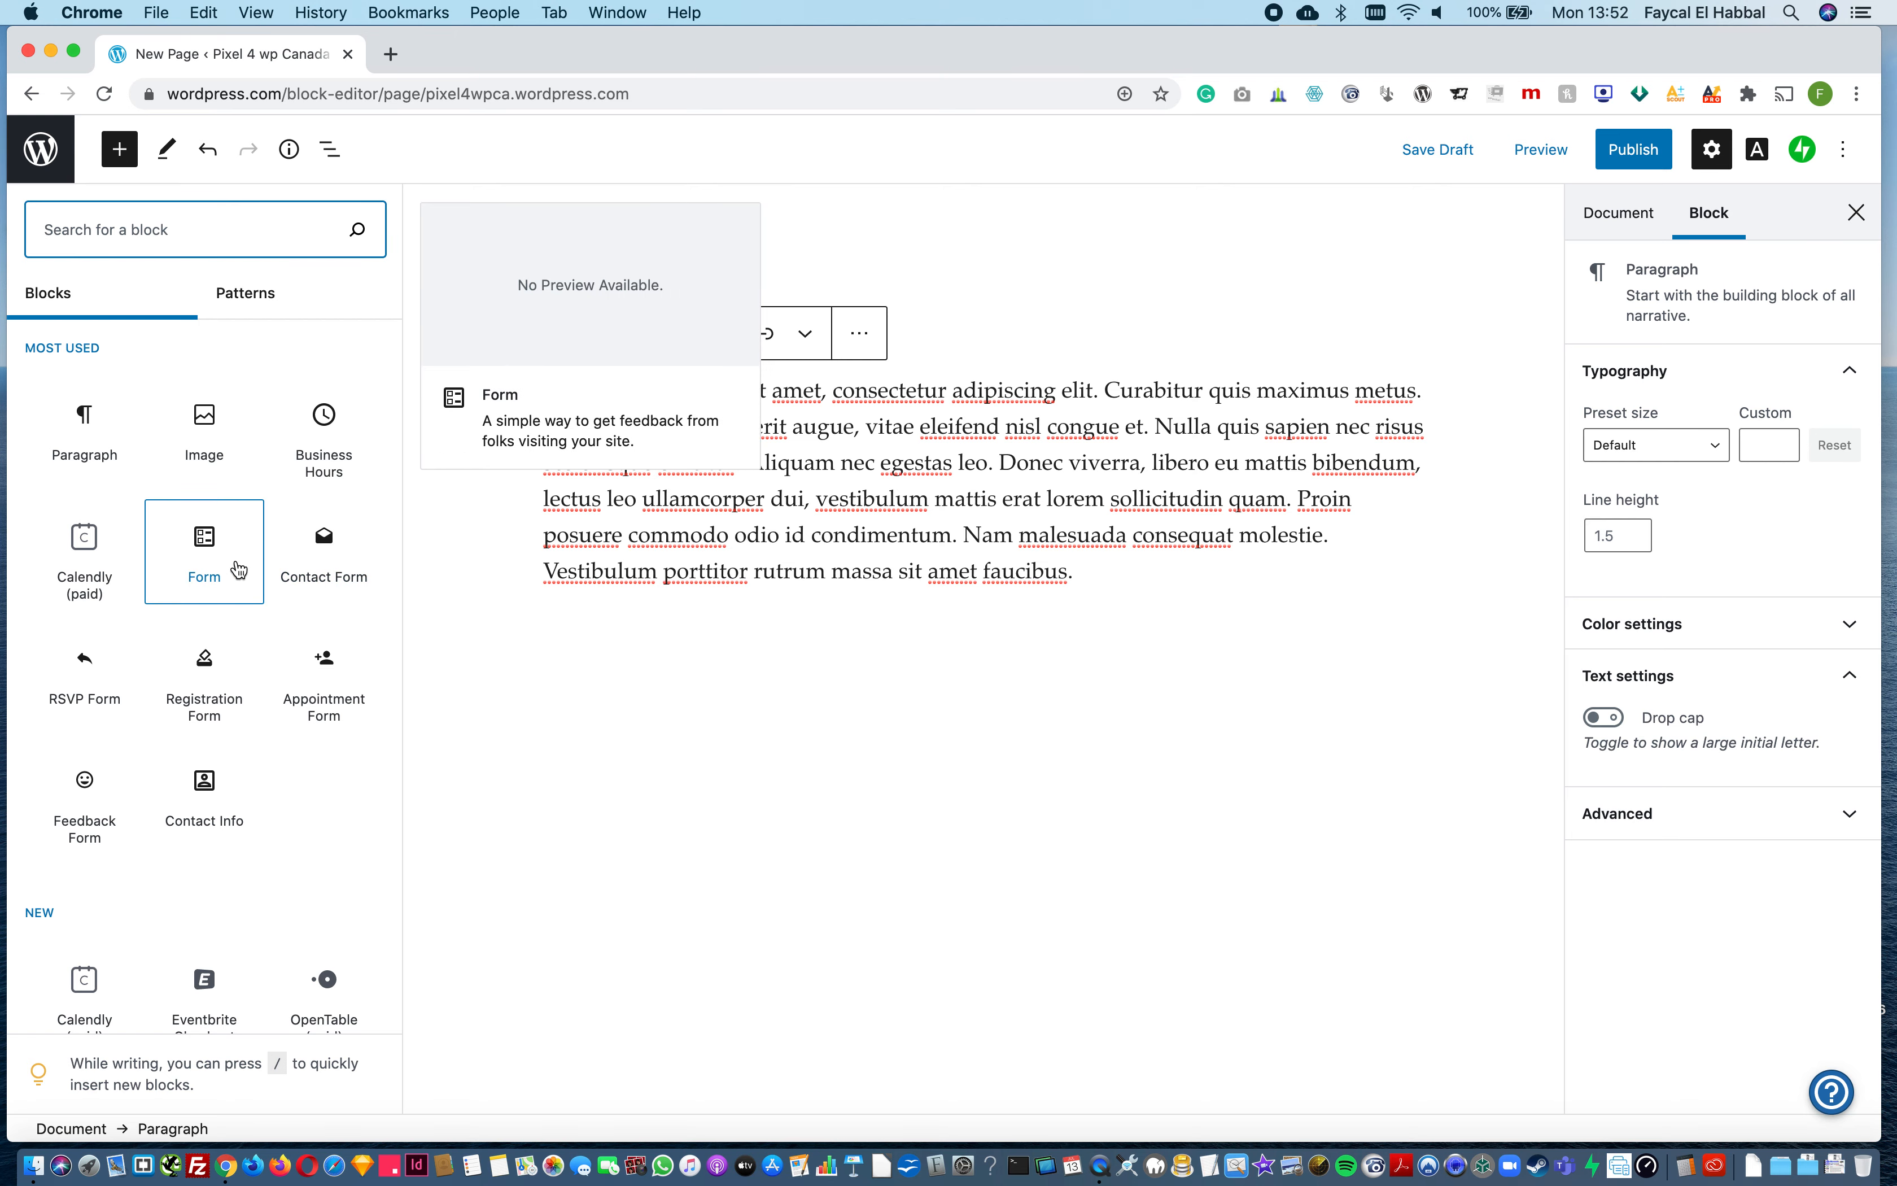
{"action": "left_click", "coordinate": [335, 567]}
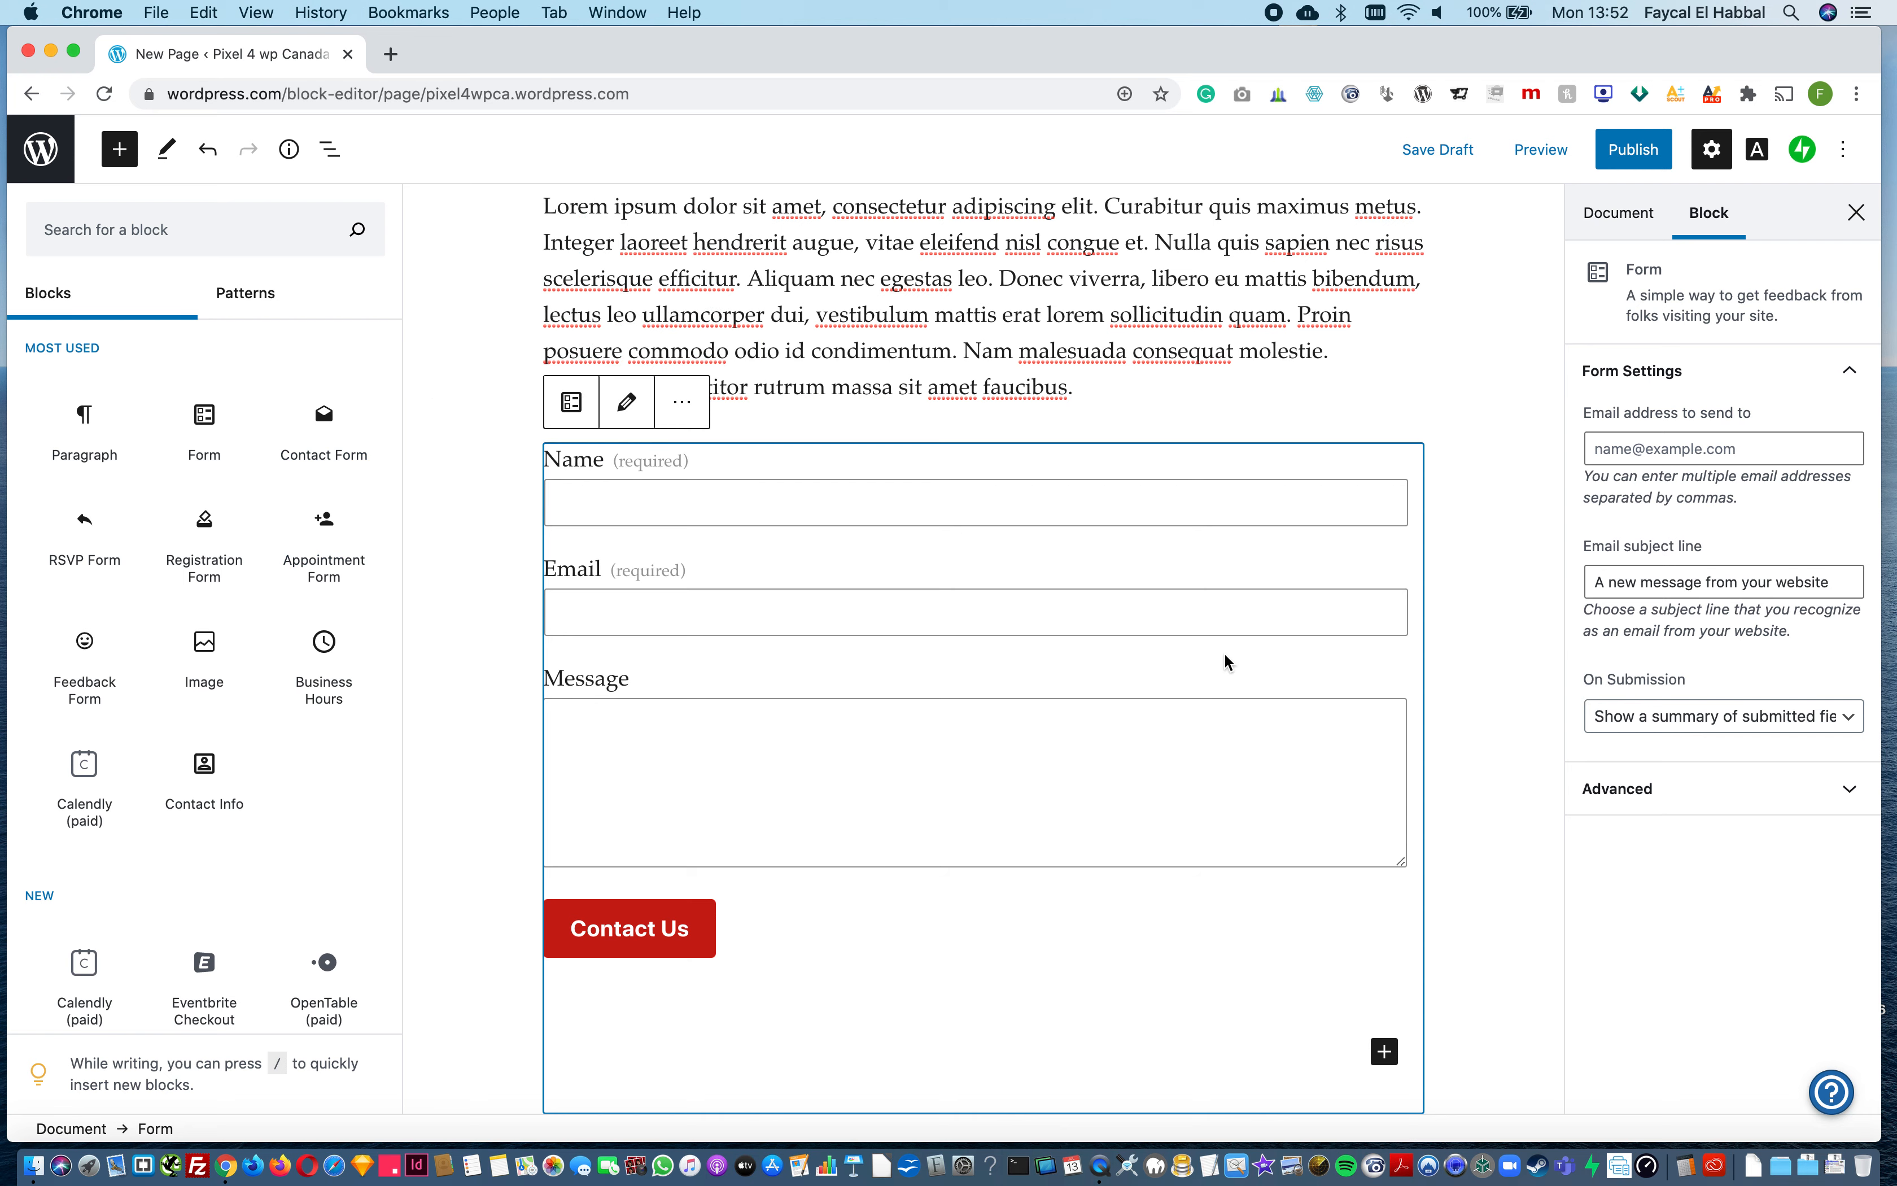
{"action": "left_click", "coordinate": [1505, 667]}
{"action": "left_click", "coordinate": [591, 553]}
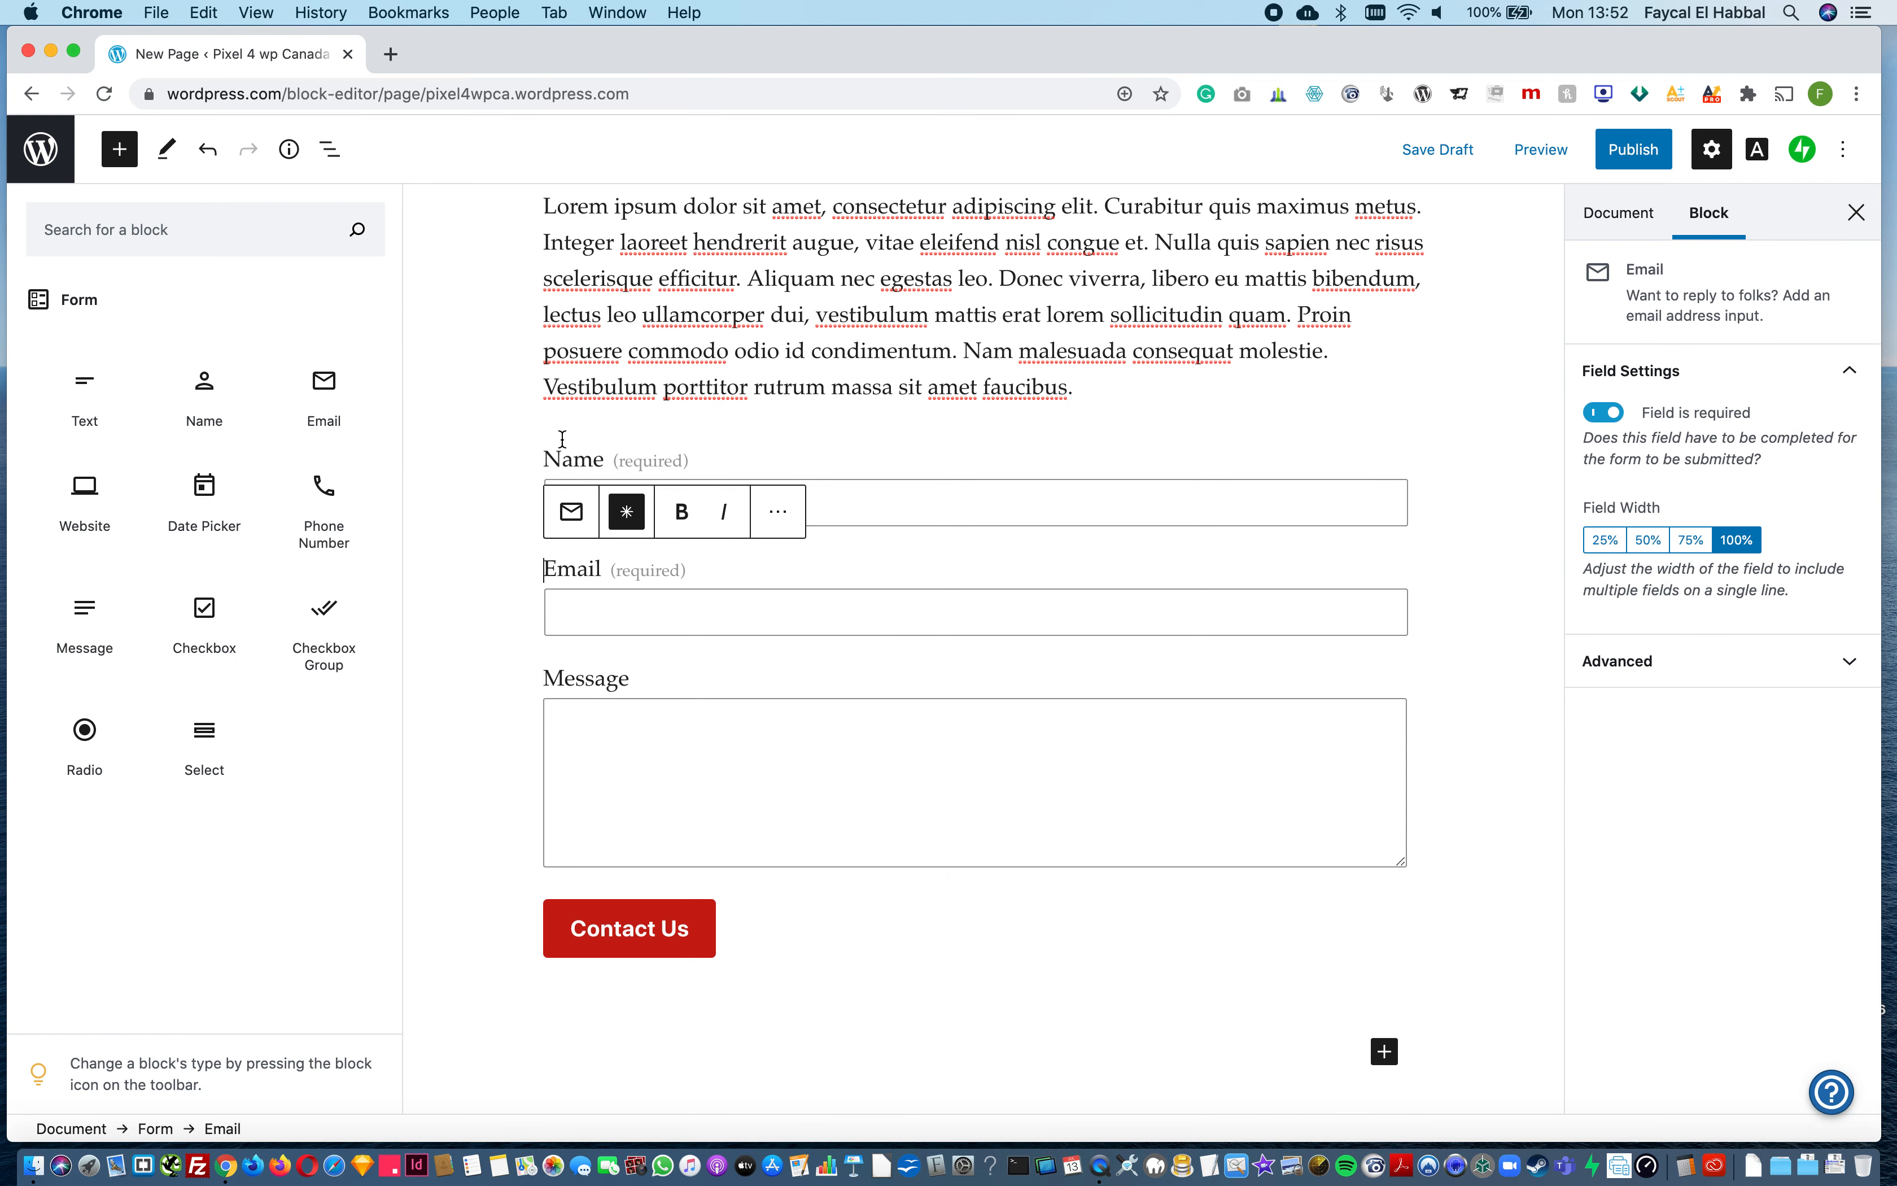
Step: Change the label of the contact form's Name field to "Full Name"
{"action": "left_click", "coordinate": [486, 579]}
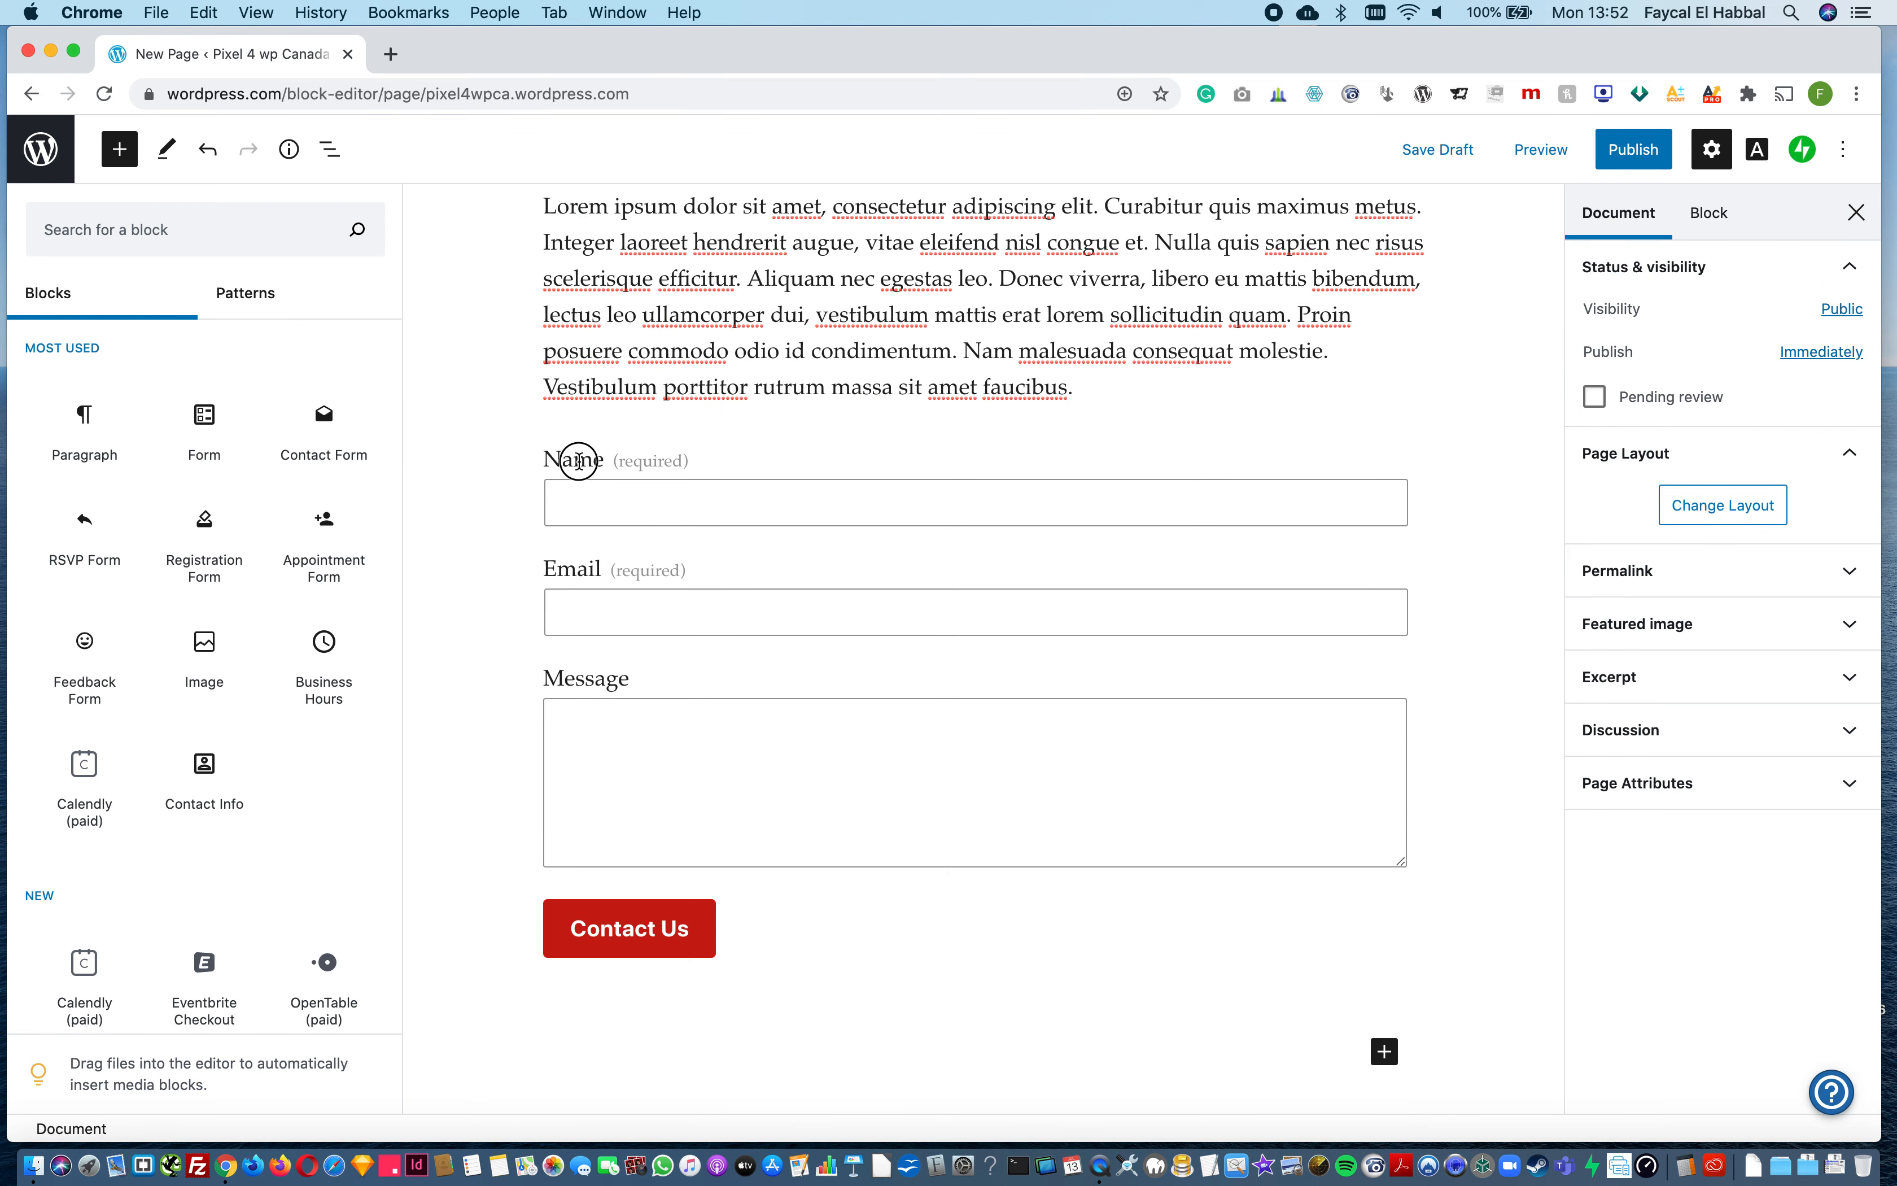
{"action": "double_click", "coordinate": [579, 460]}
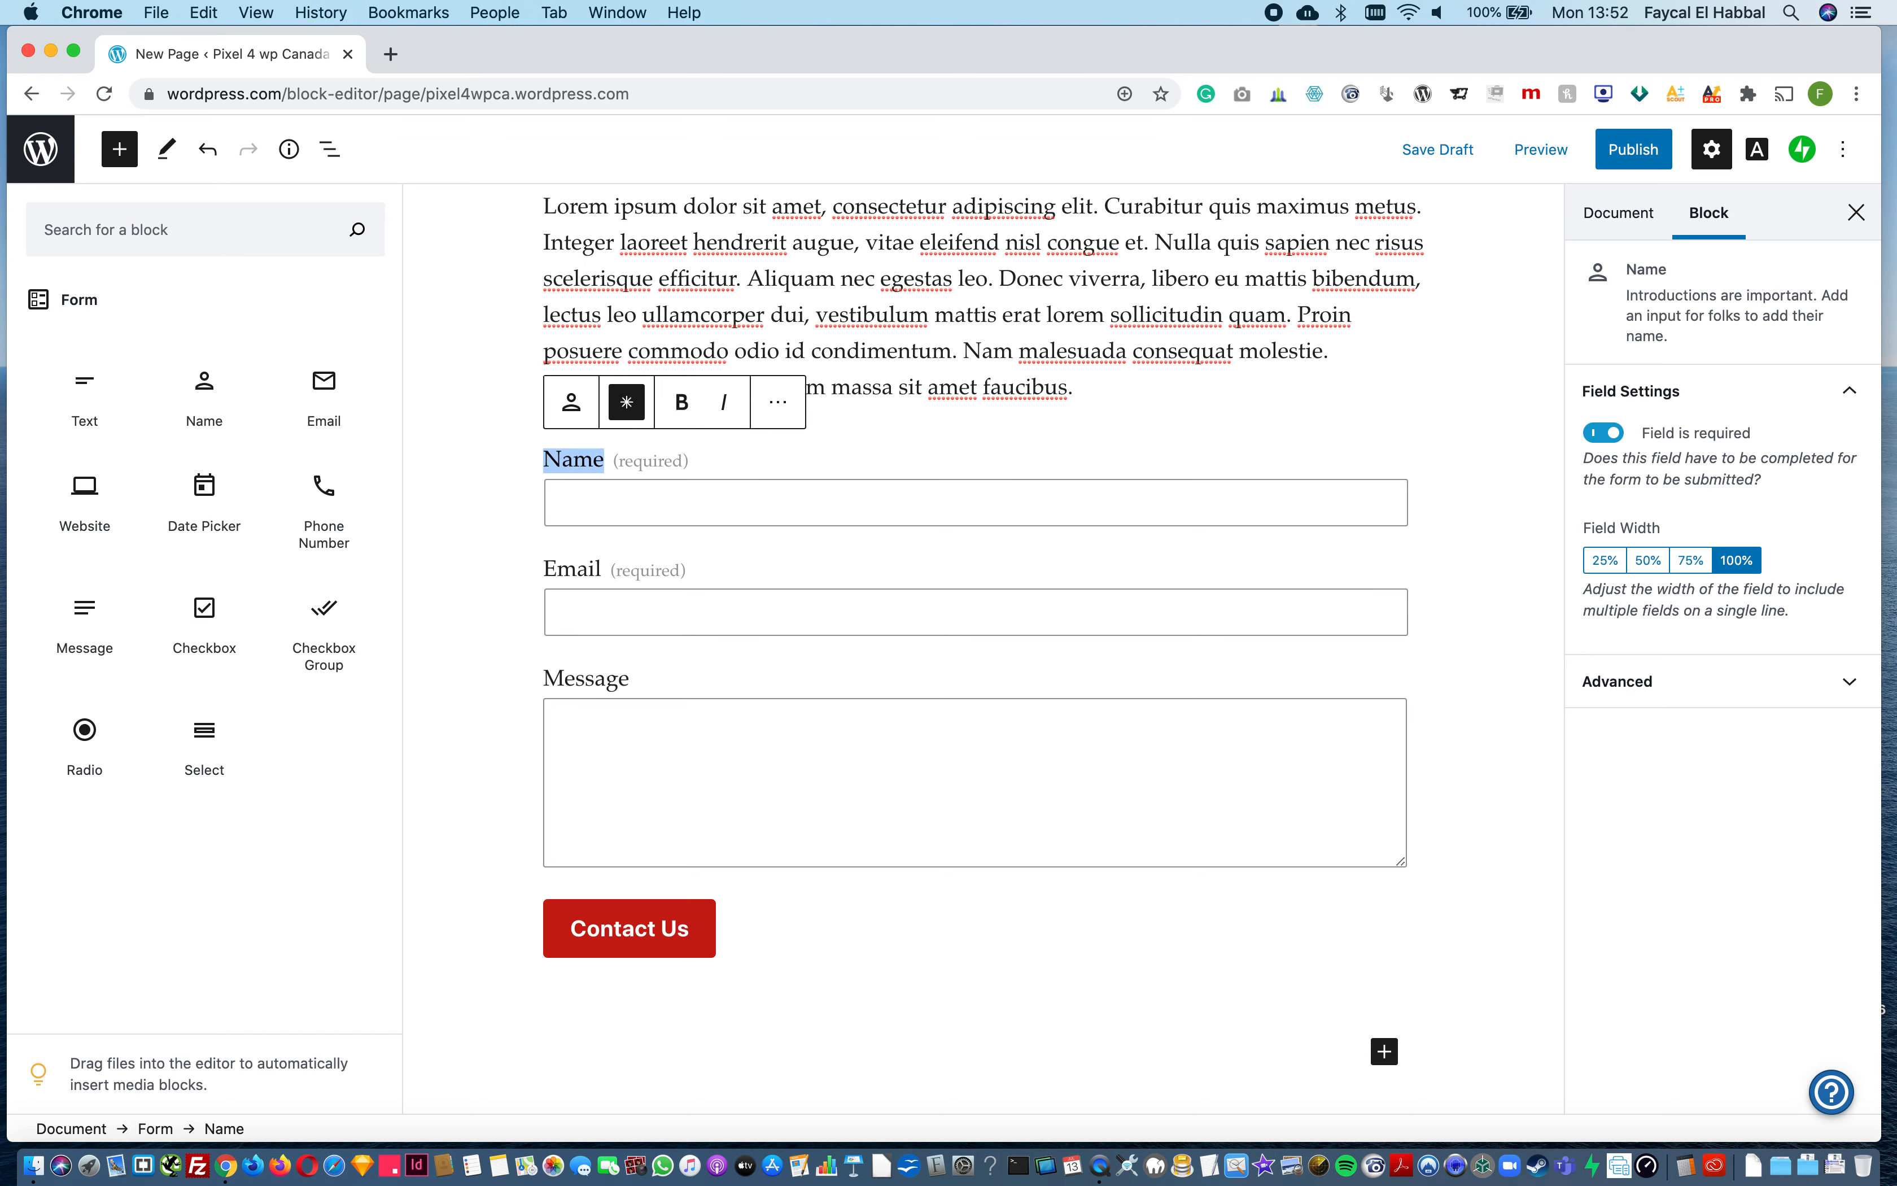
{"action": "type", "text": "Full Name"}
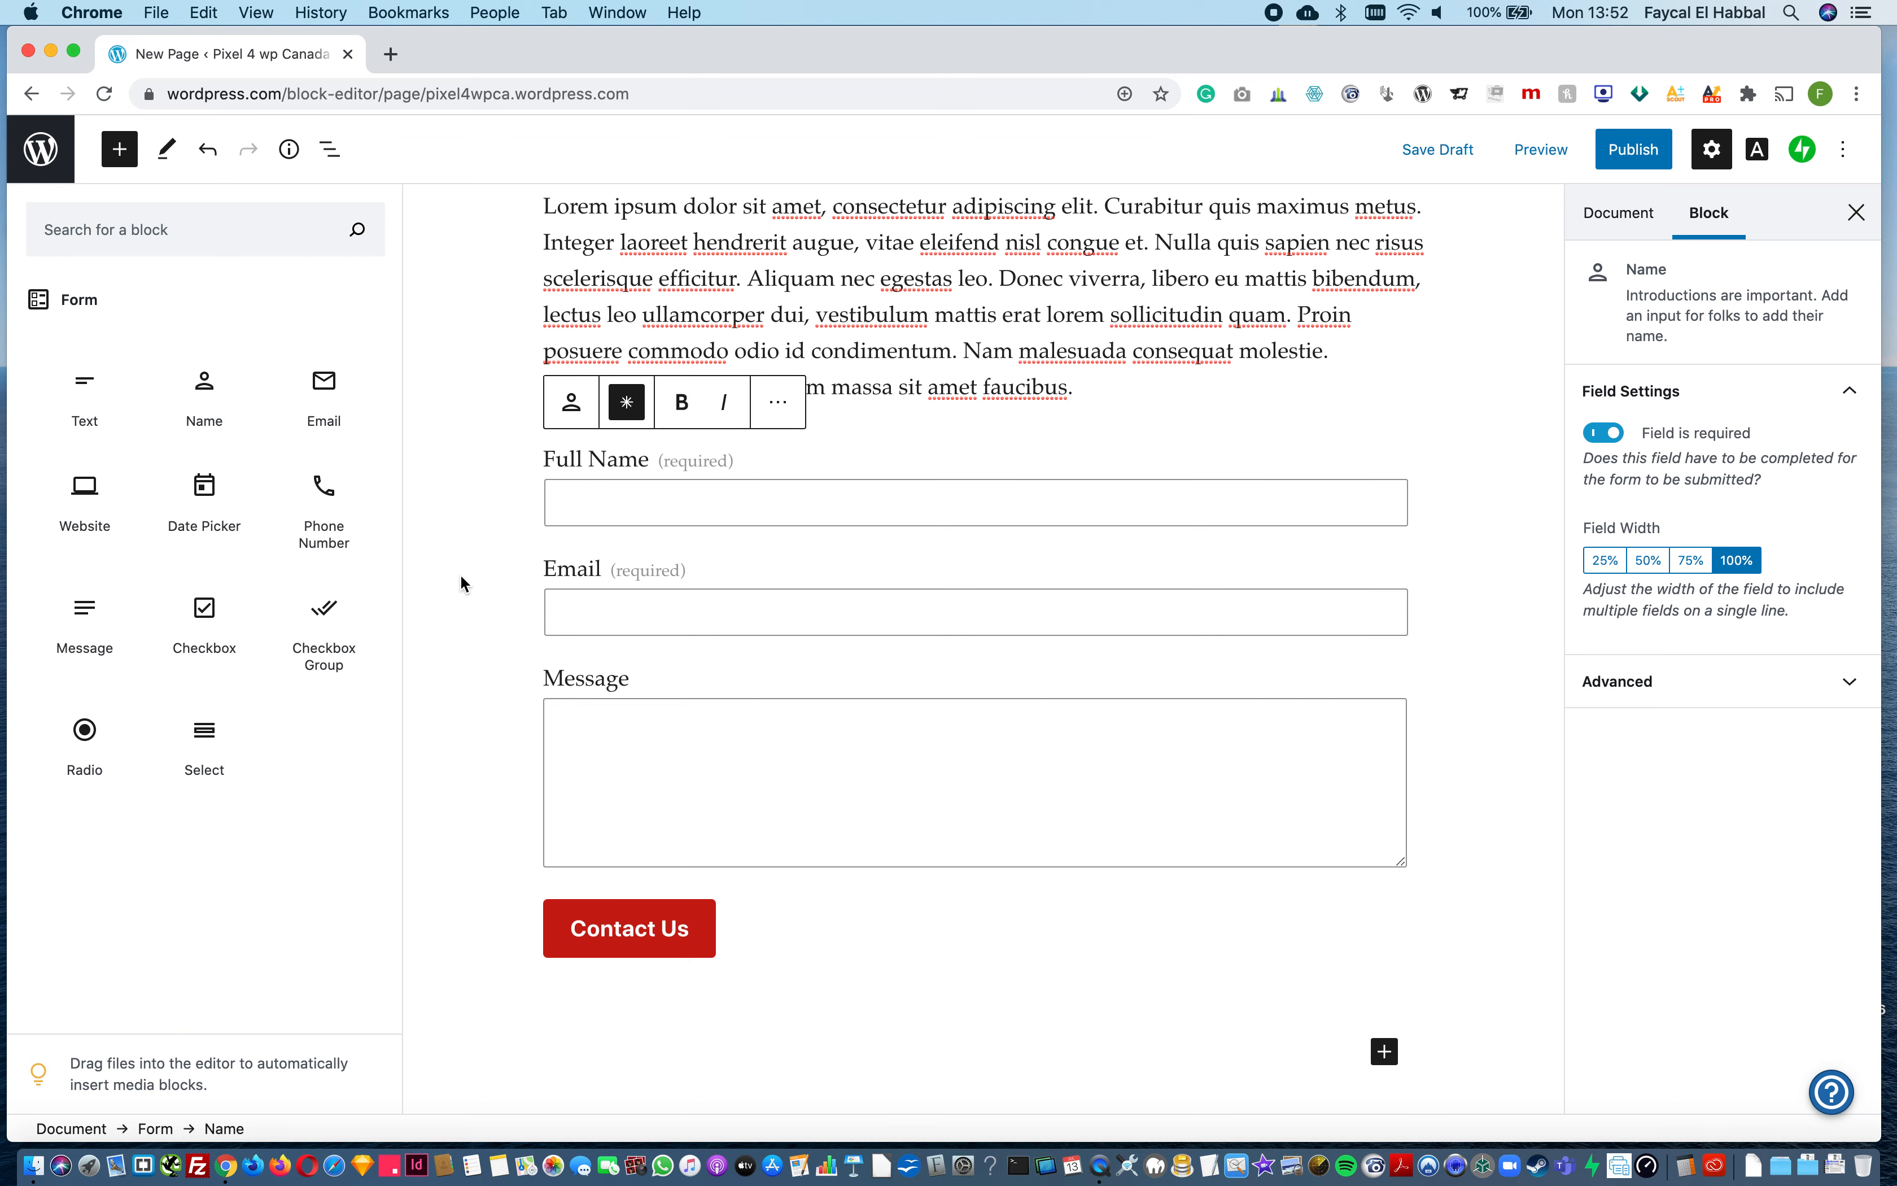
{"action": "left_click", "coordinate": [464, 585]}
{"action": "left_click", "coordinate": [651, 495]}
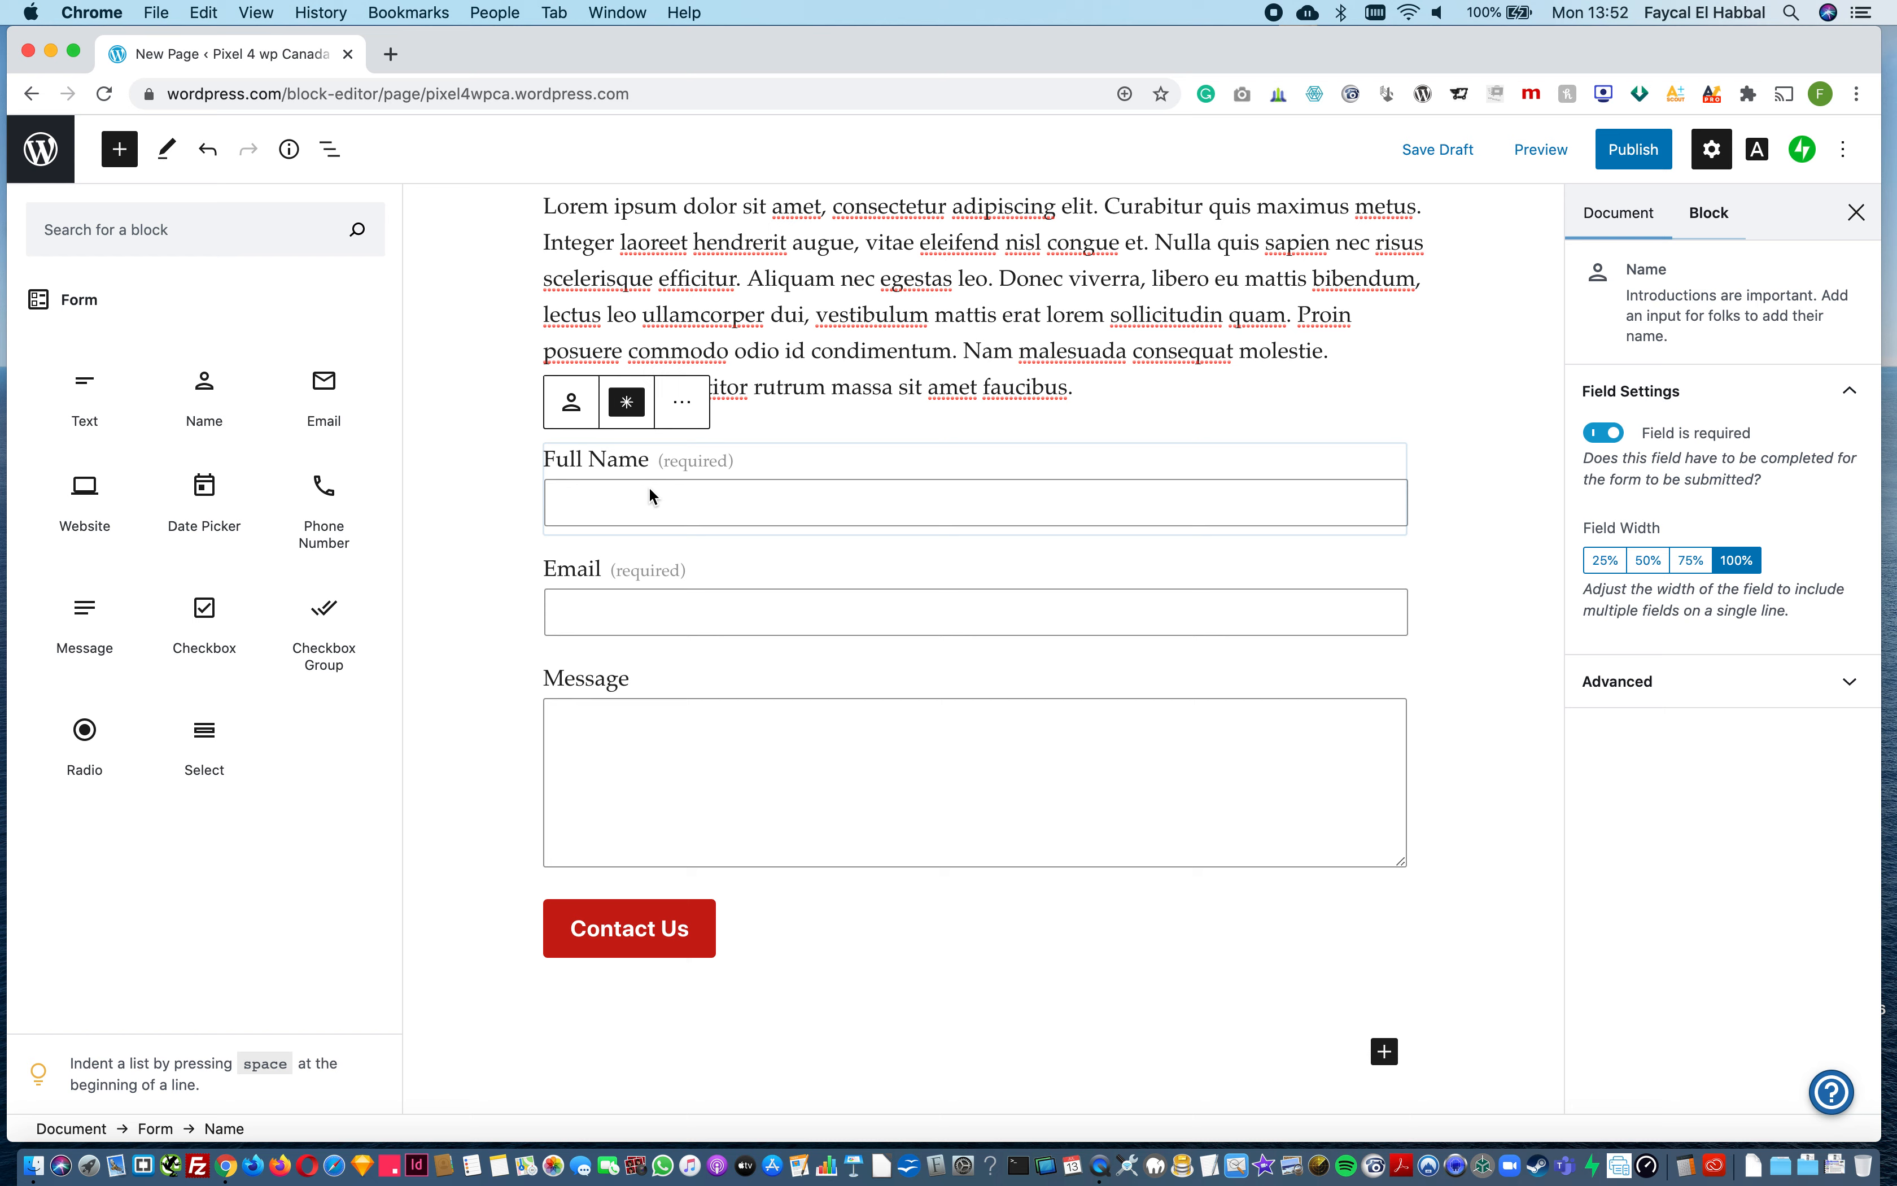
{"action": "left_click", "coordinate": [469, 494]}
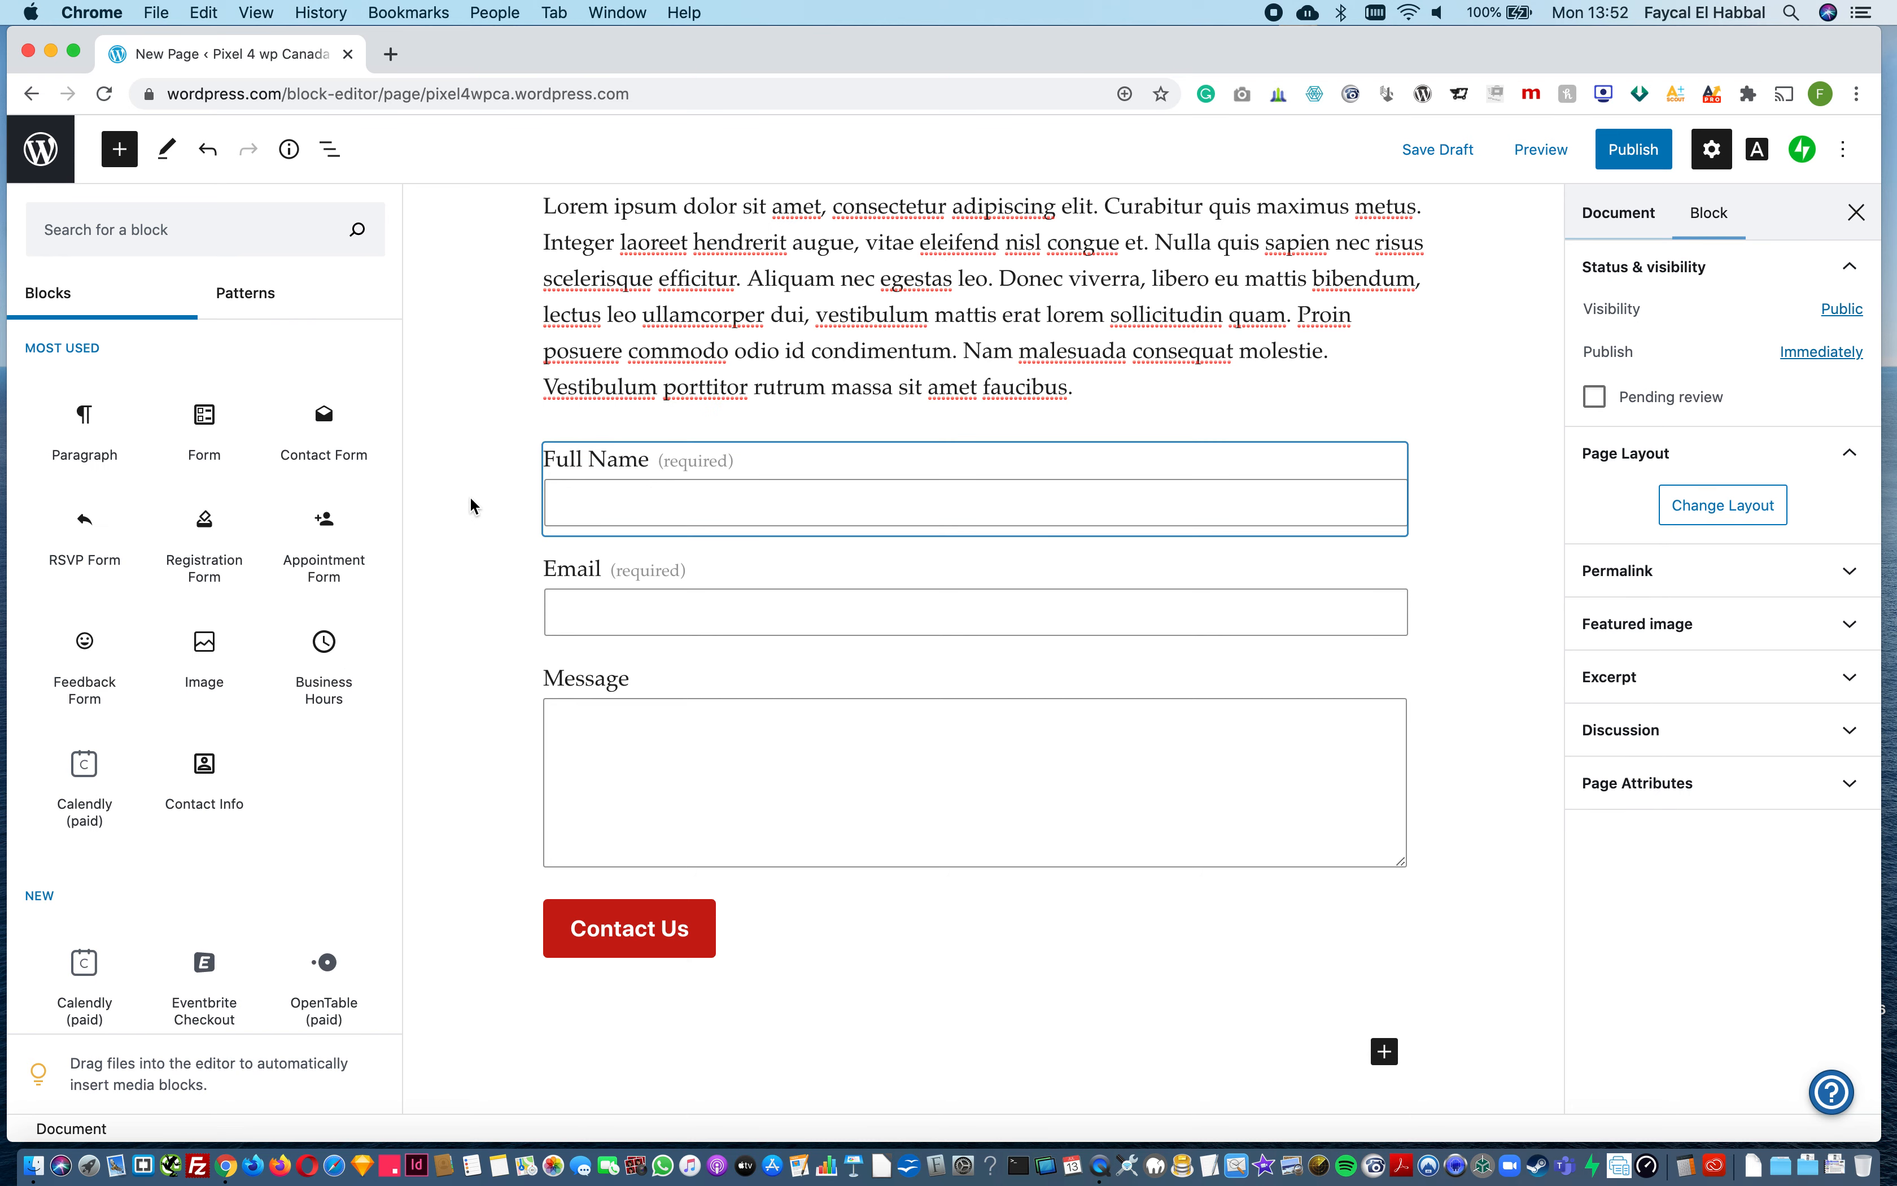
Step: Select the form's Contact Us button and examine its style and color settings
{"action": "left_click", "coordinate": [923, 937]}
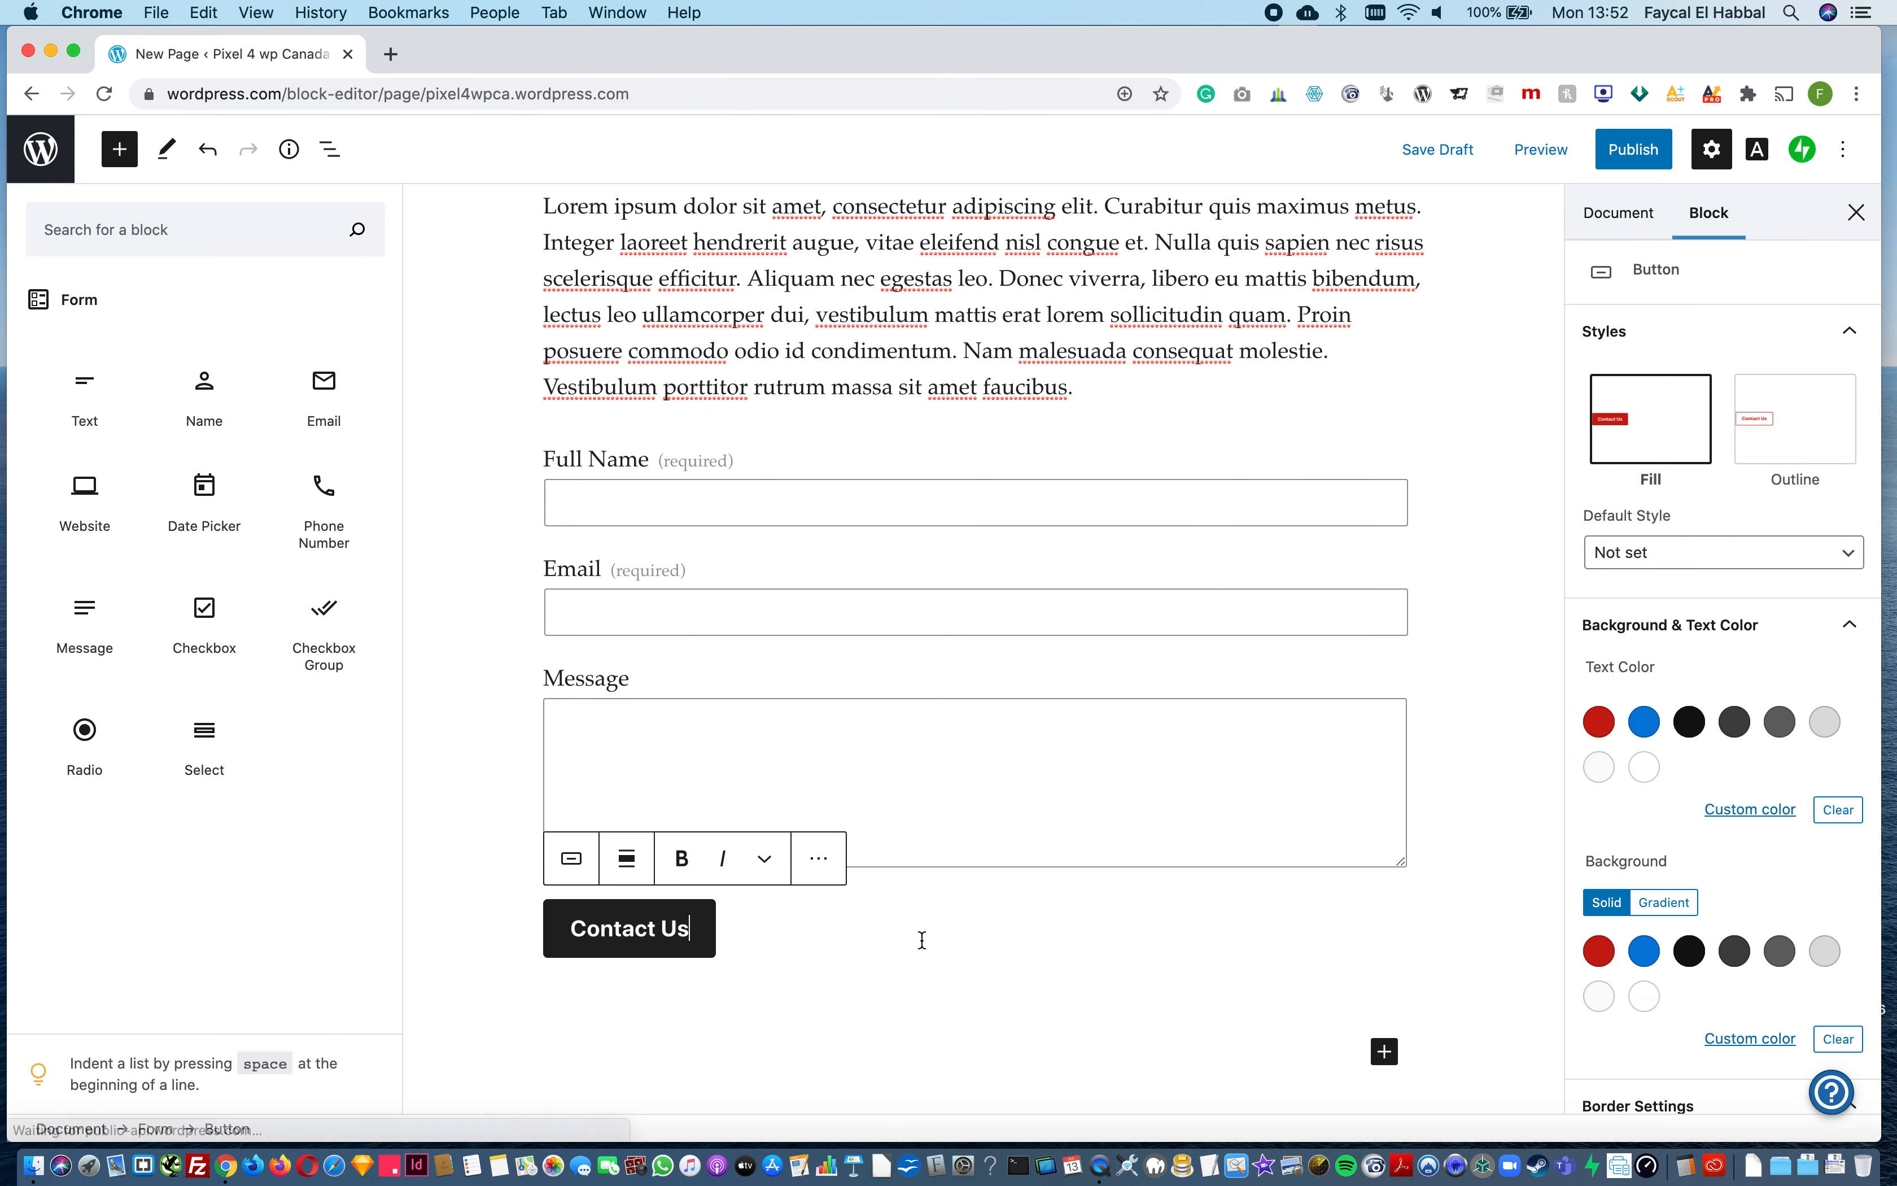
{"action": "left_click", "coordinate": [569, 442]}
{"action": "left_click", "coordinate": [723, 455]}
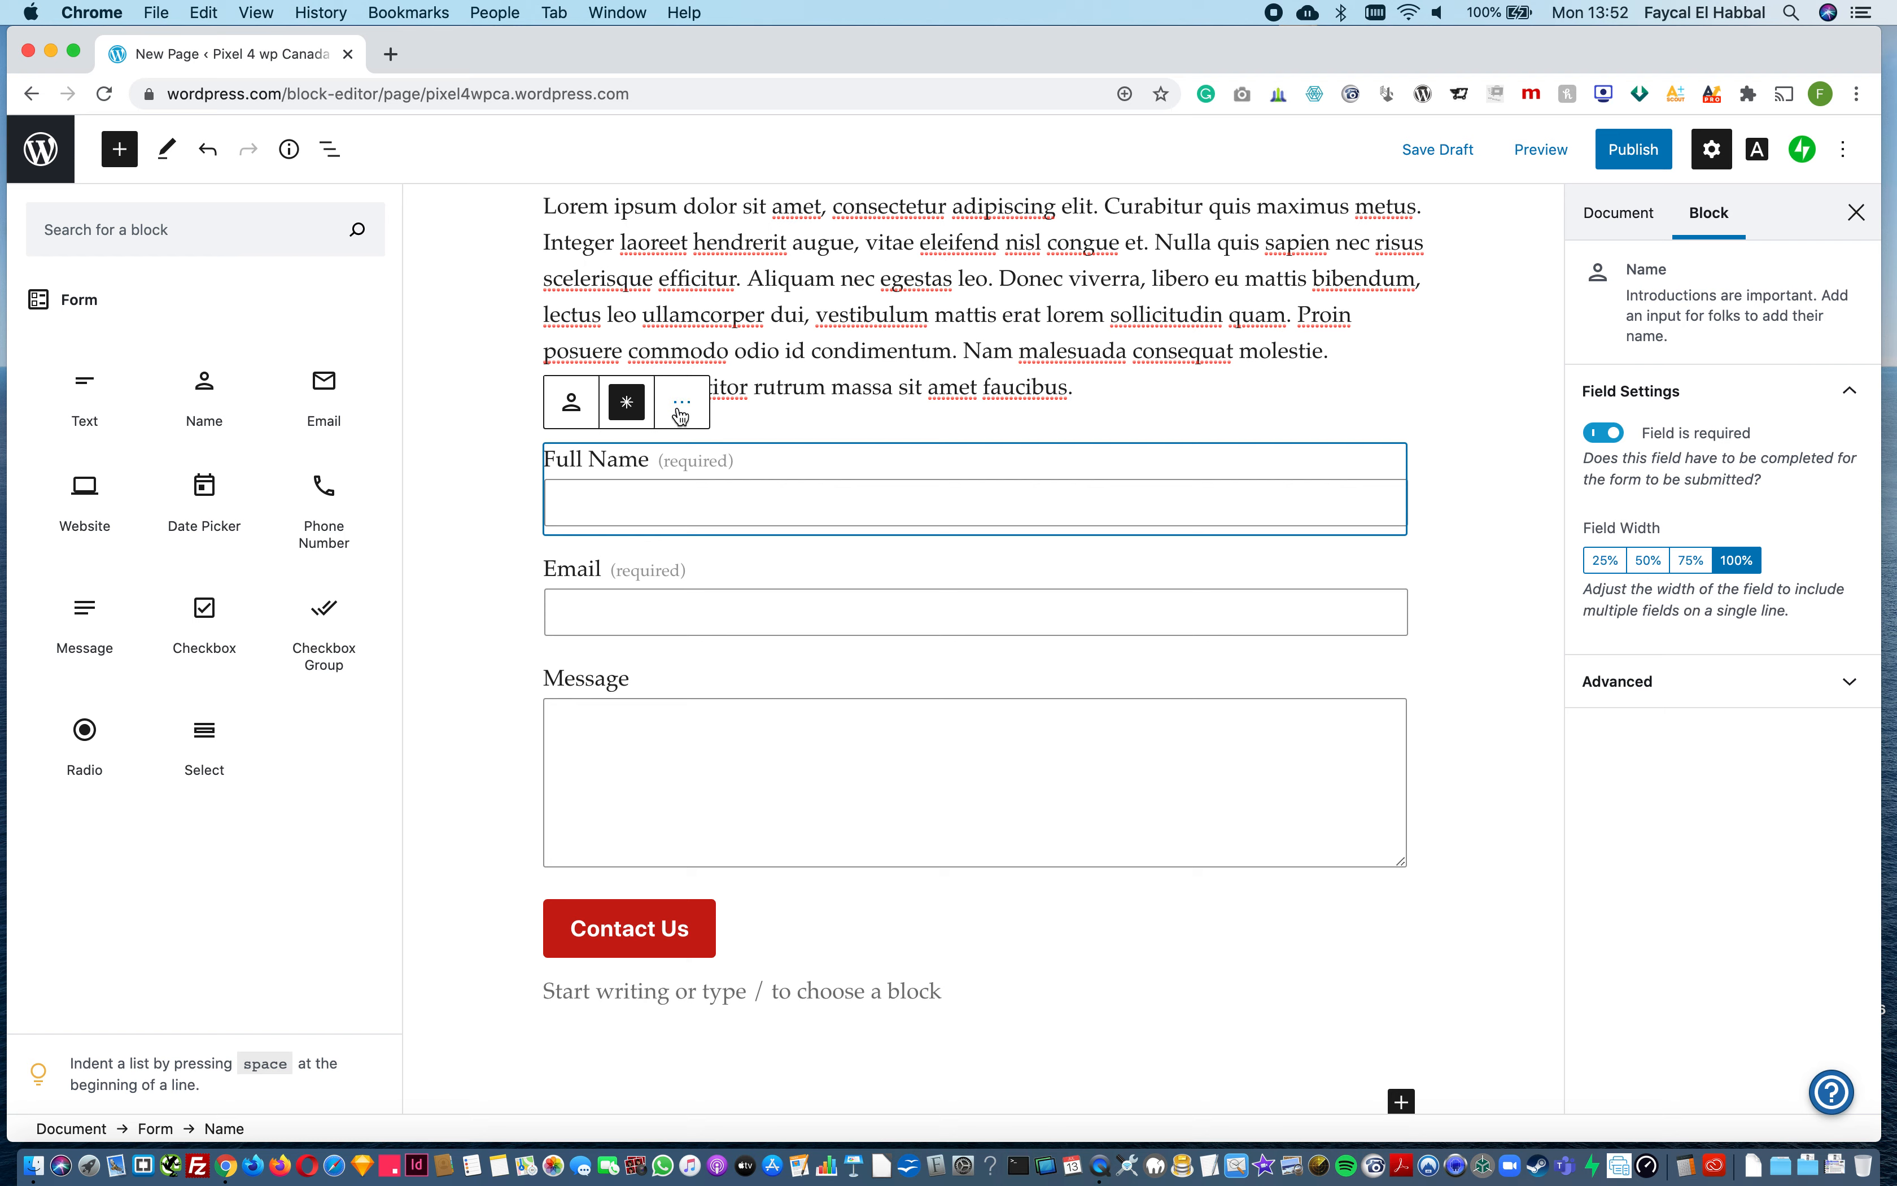
{"action": "left_click", "coordinate": [657, 928]}
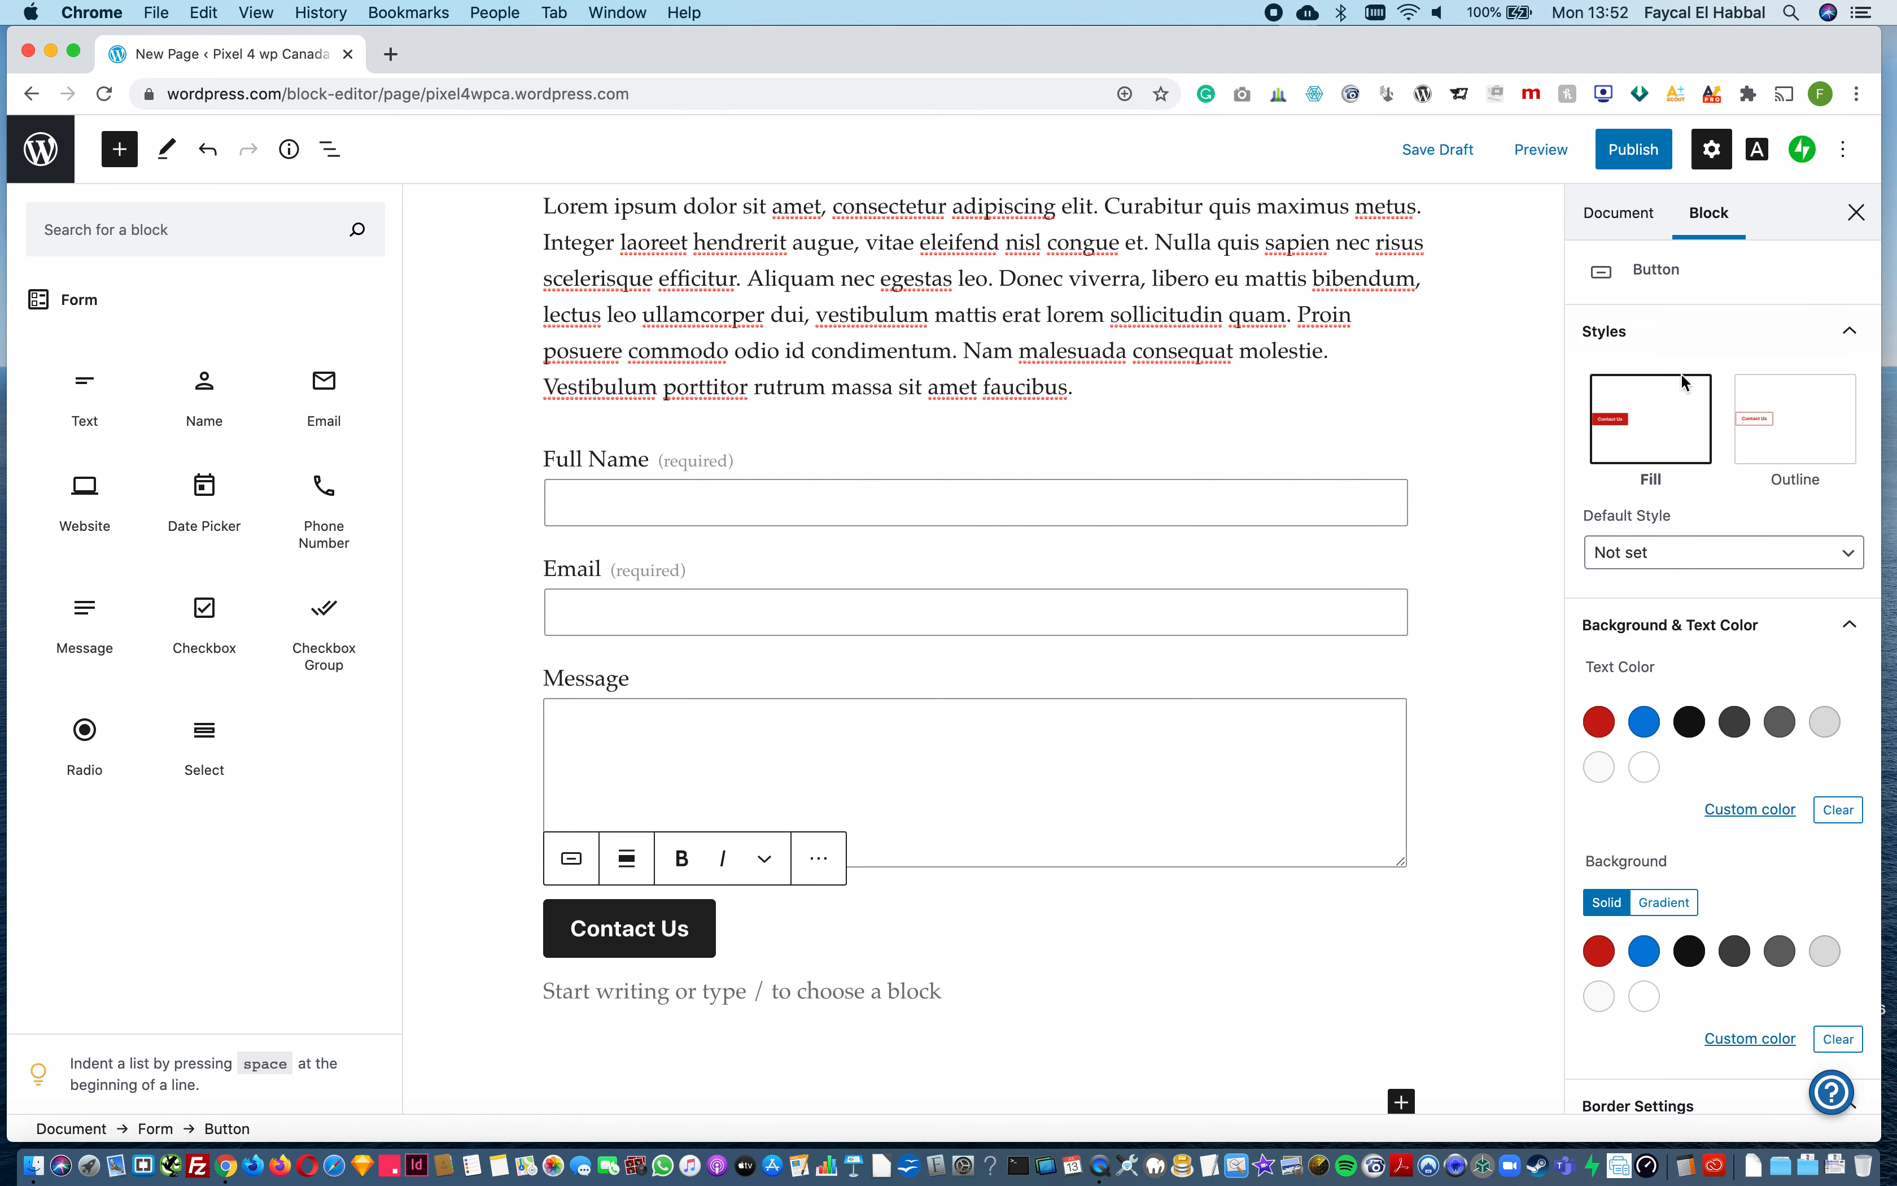
{"action": "scroll", "coordinate": [1722, 873], "scroll_direction": "down", "scroll_amount": 2}
{"action": "scroll", "coordinate": [1722, 784], "scroll_direction": "up", "scroll_amount": 2}
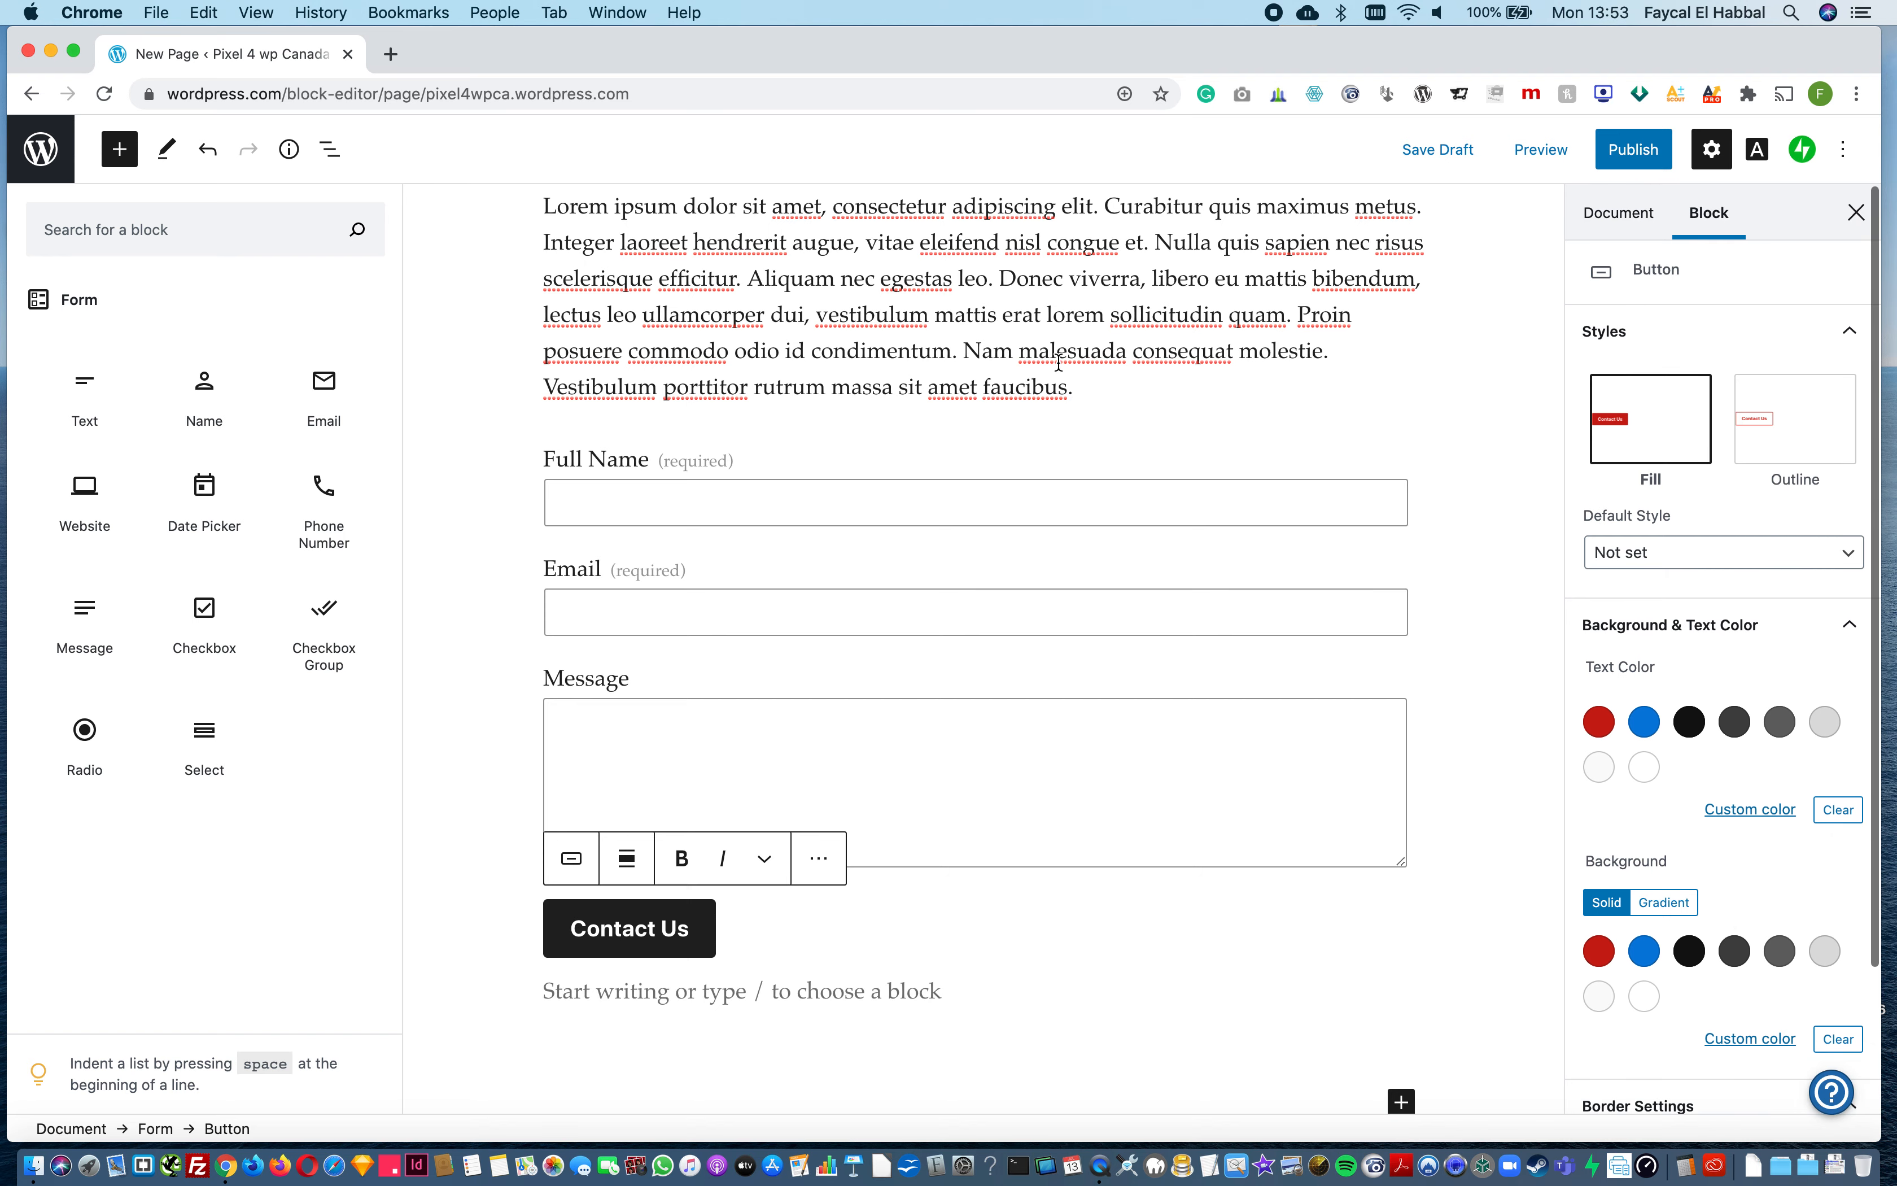
Step: Deselect the page's blocks and hide the block inserter
{"action": "left_click", "coordinate": [1058, 362]}
{"action": "scroll", "coordinate": [1058, 363], "scroll_direction": "up", "scroll_amount": 2}
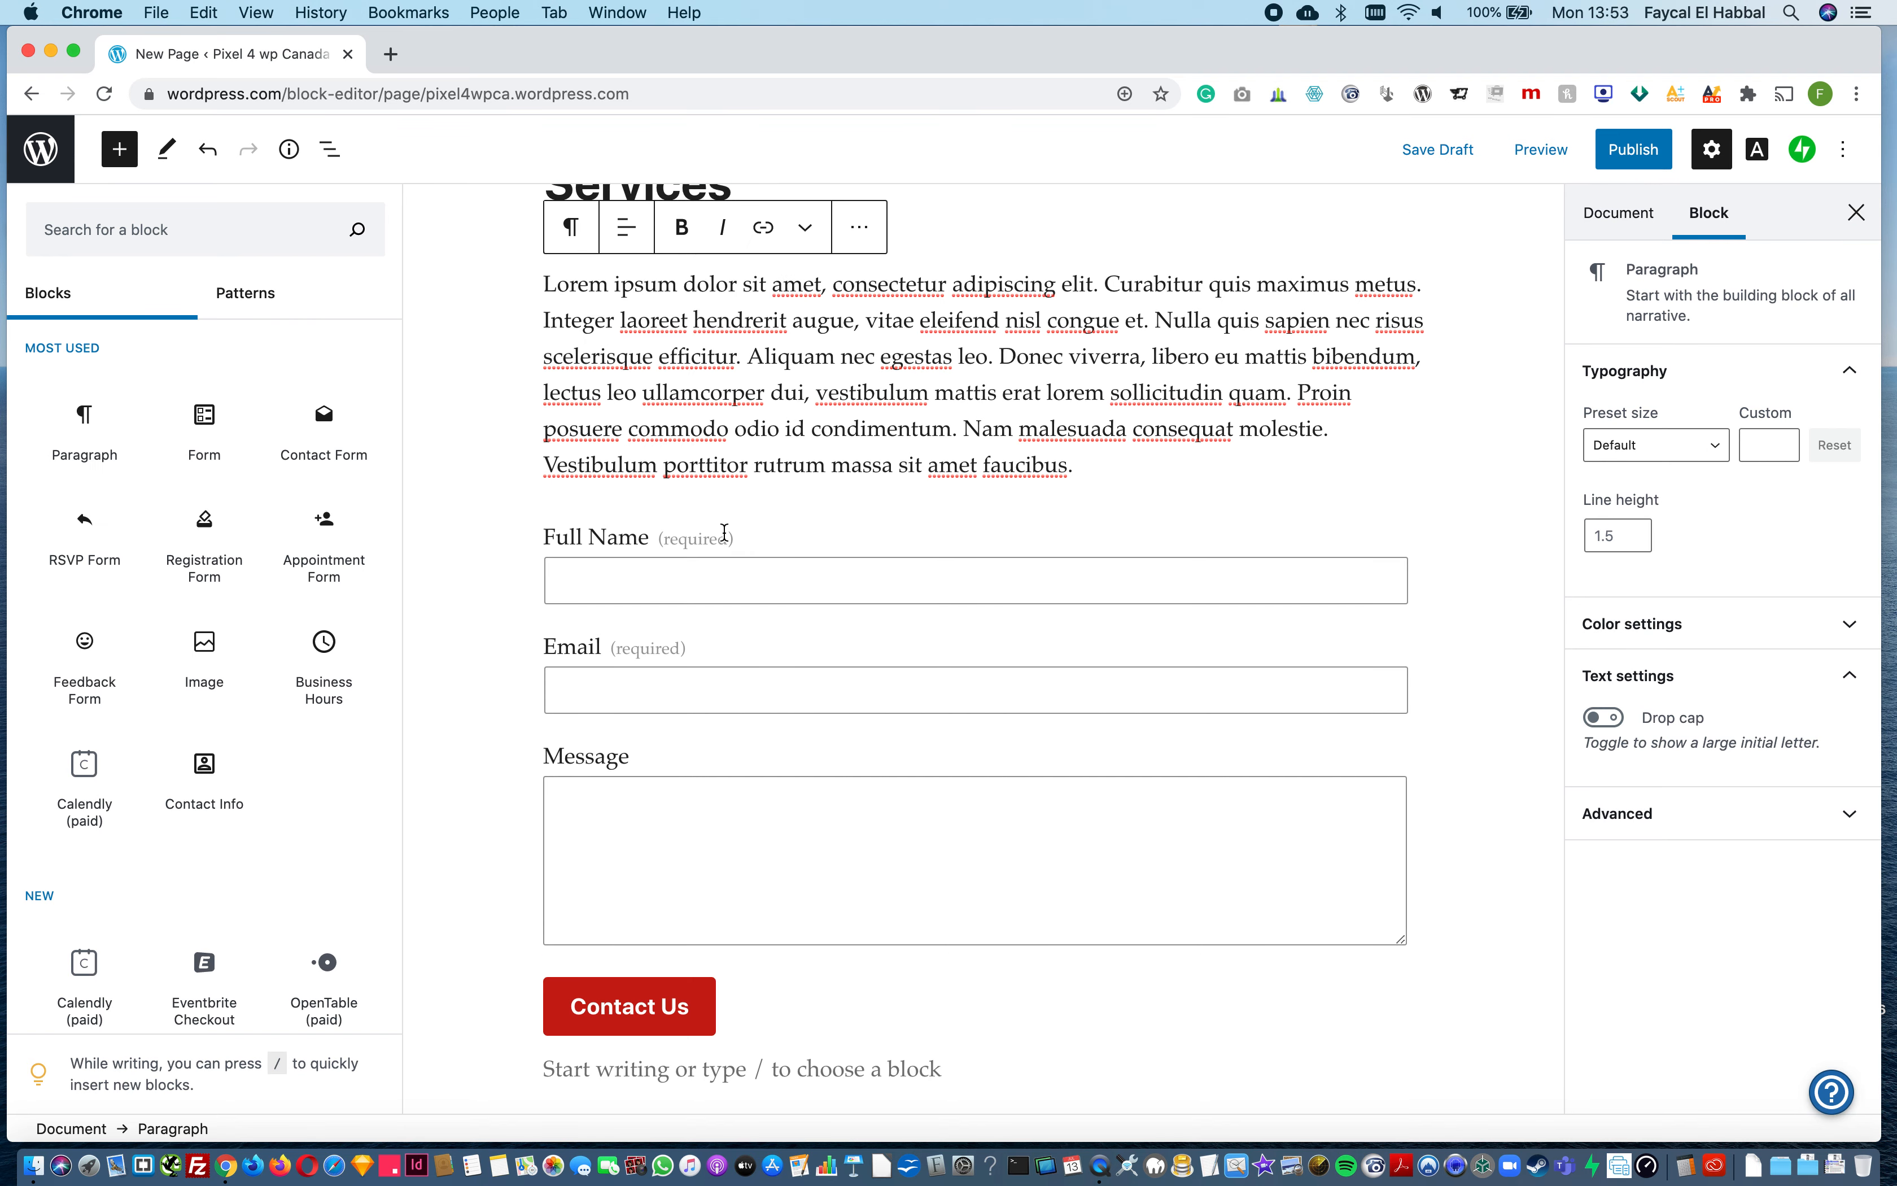
{"action": "left_click", "coordinate": [709, 530]}
{"action": "left_click", "coordinate": [755, 508]}
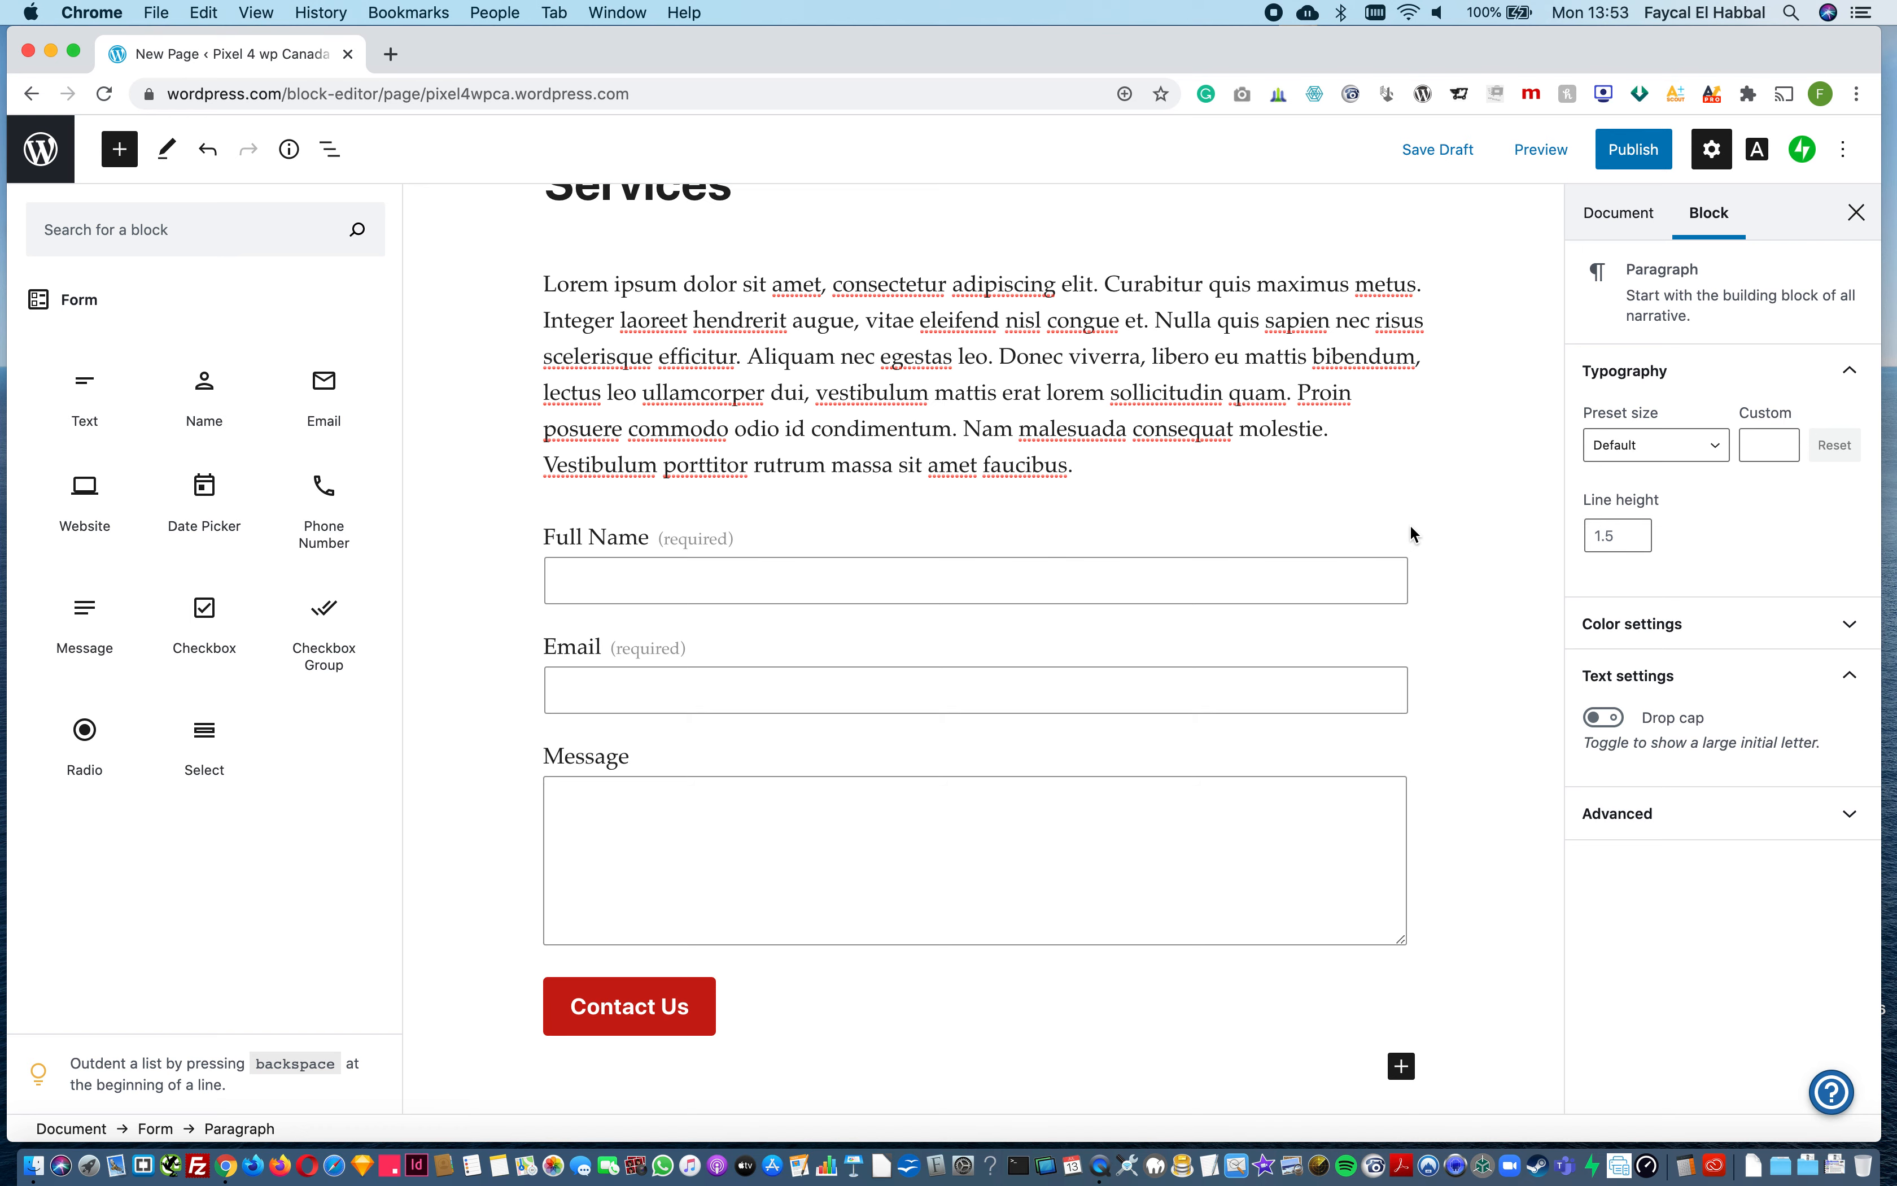
{"action": "left_click", "coordinate": [1438, 557]}
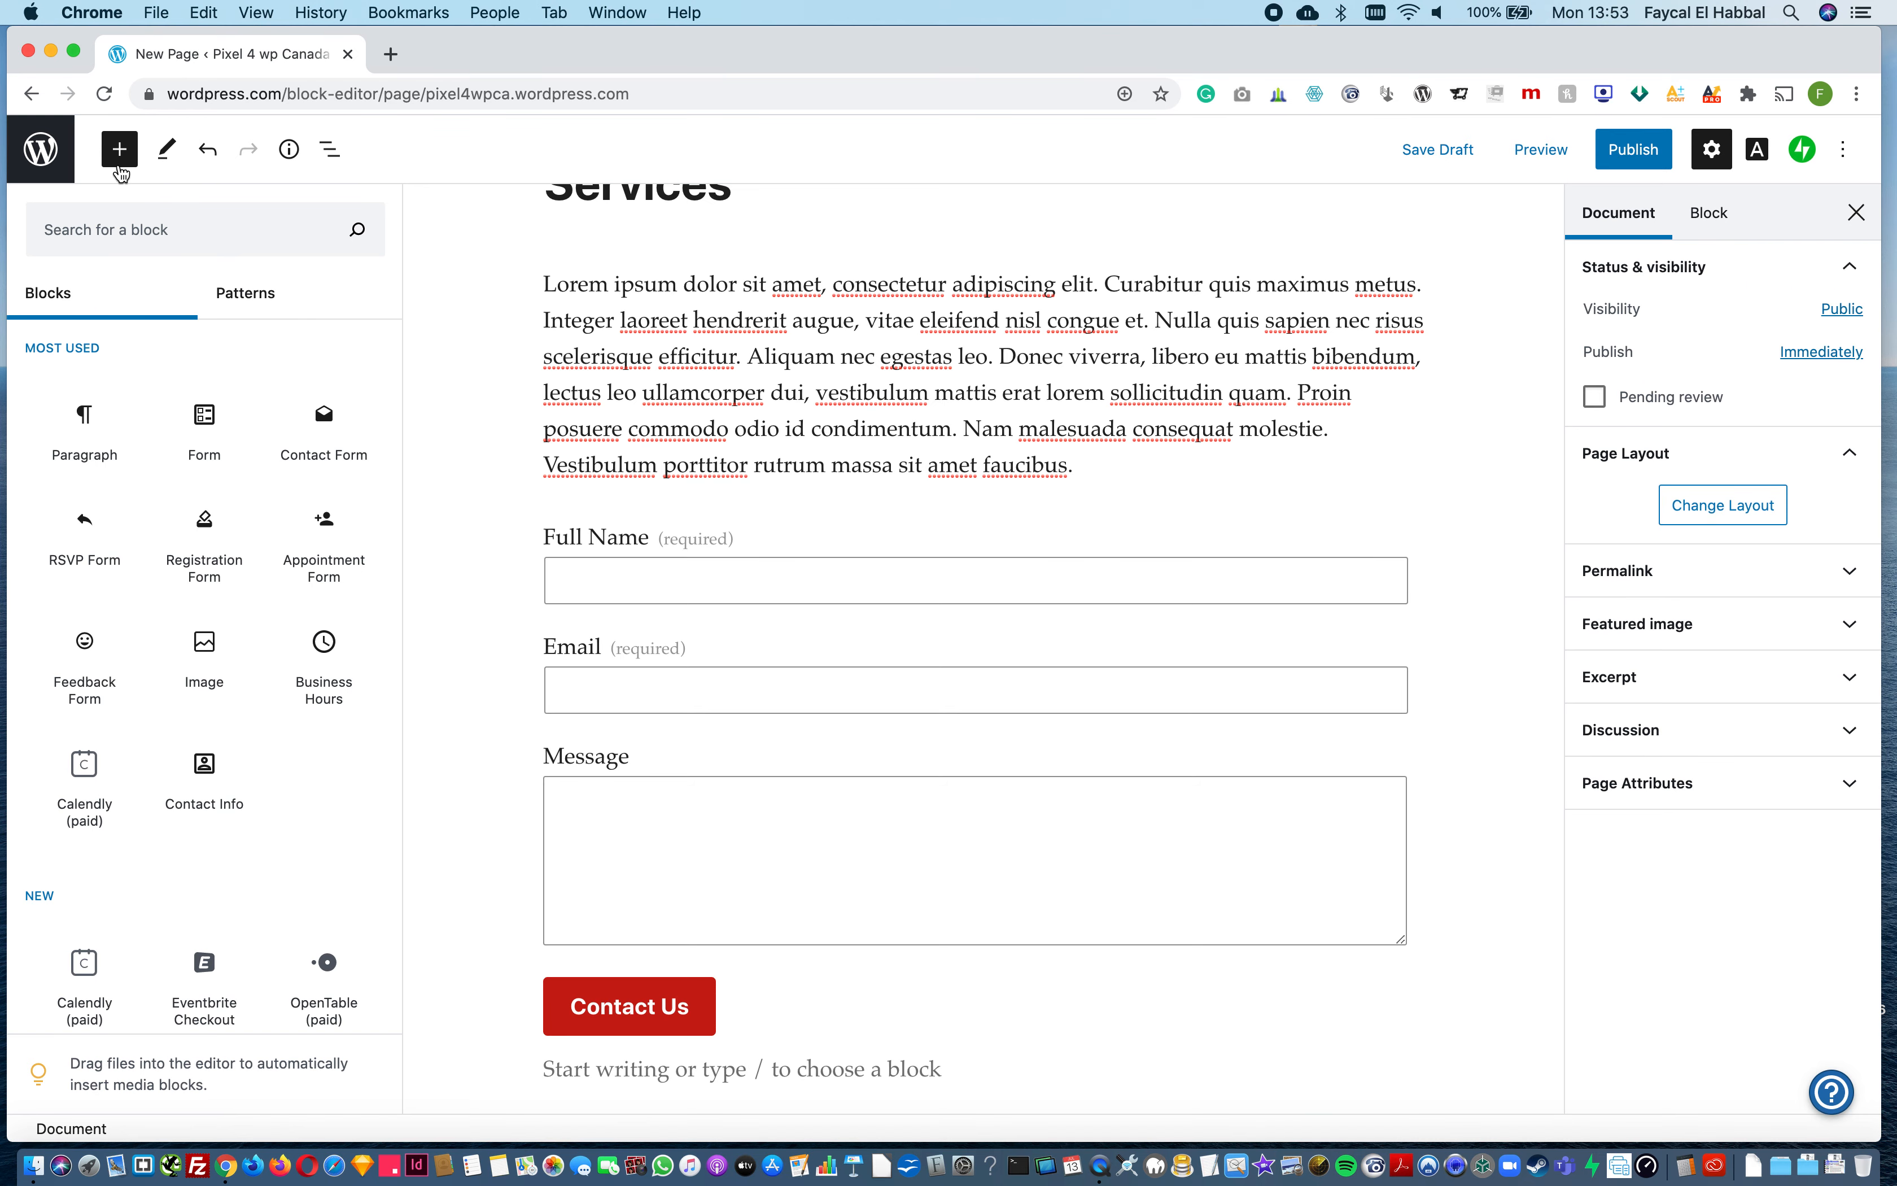
{"action": "left_click", "coordinate": [120, 149]}
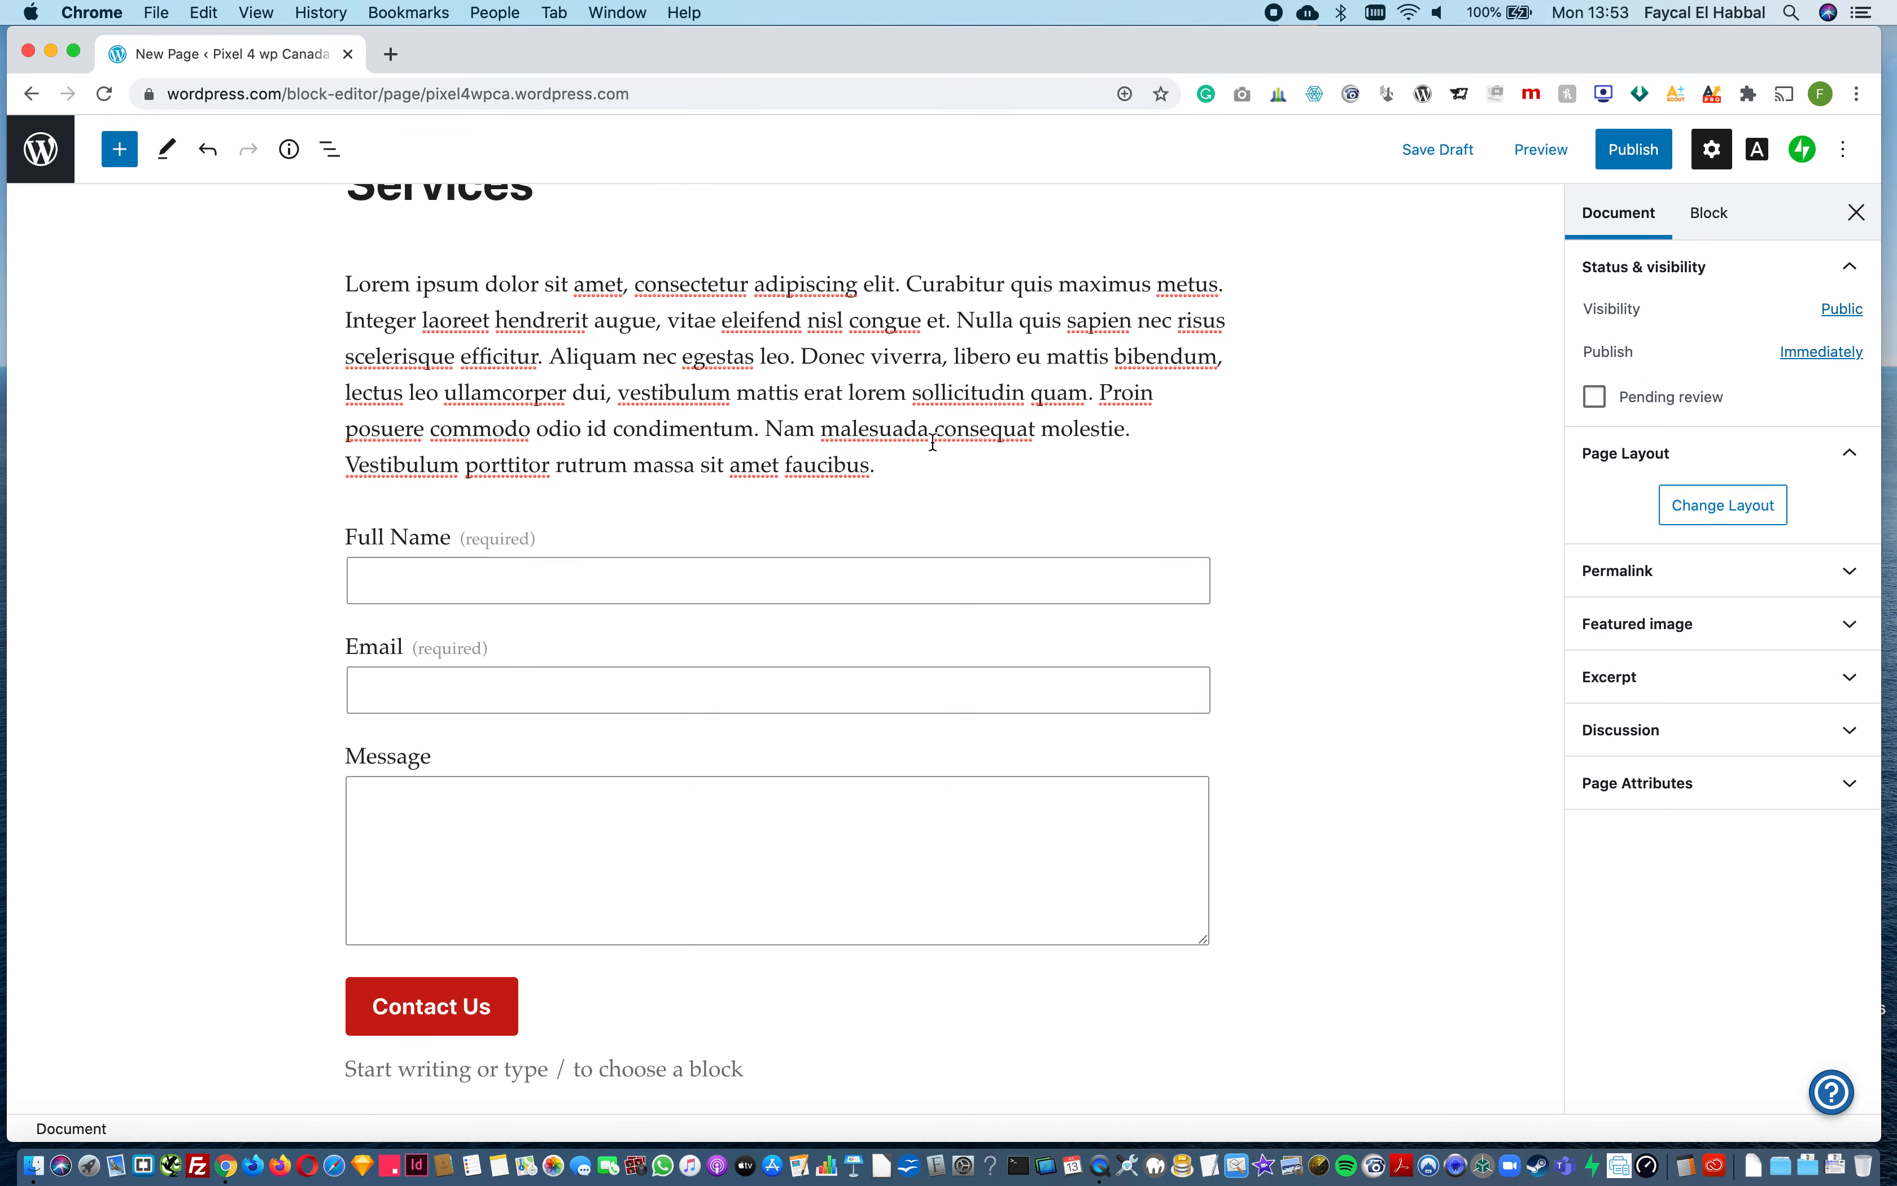
Step: Select the Contact Us button, then view the block options available for the Full Name field
{"action": "scroll", "coordinate": [660, 906], "scroll_direction": "down", "scroll_amount": 3}
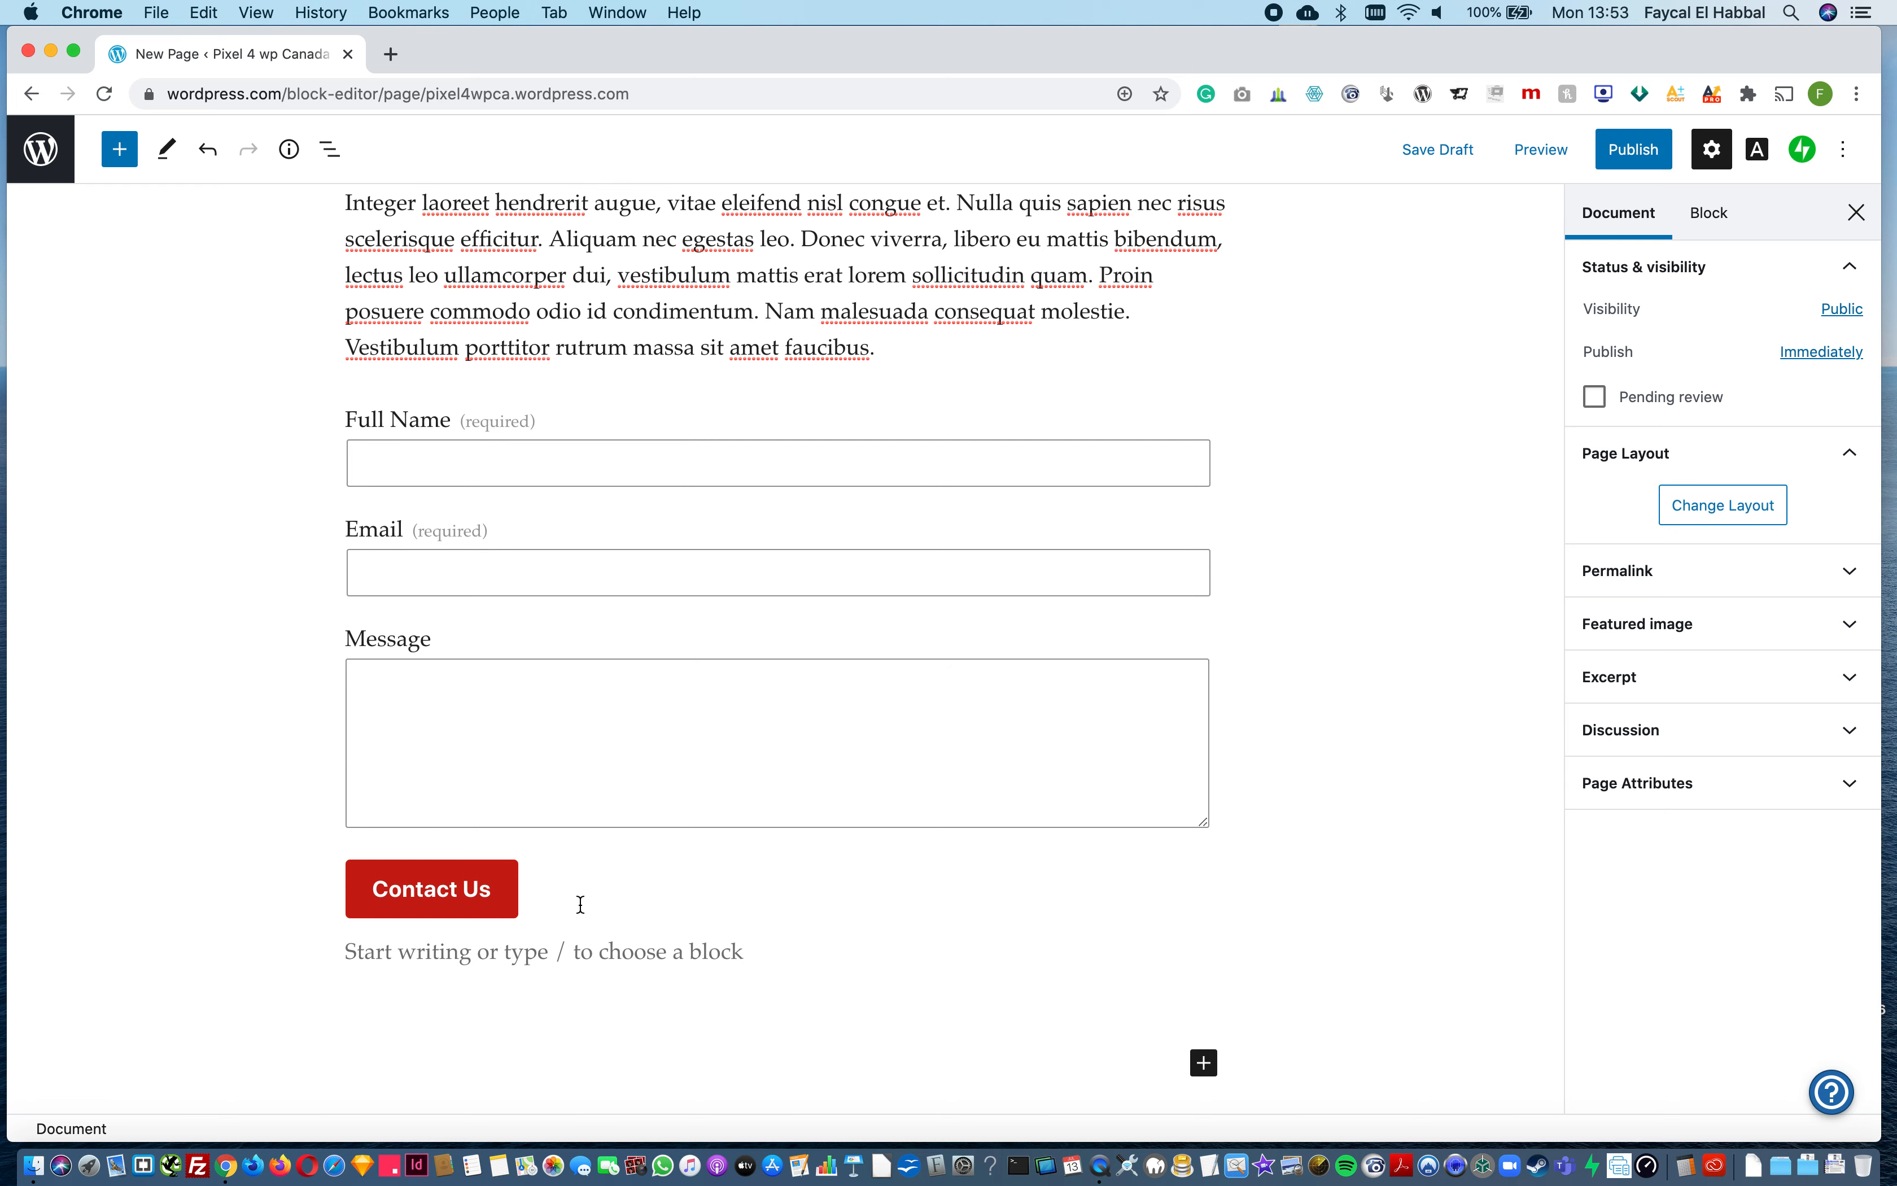
{"action": "left_click", "coordinate": [517, 893]}
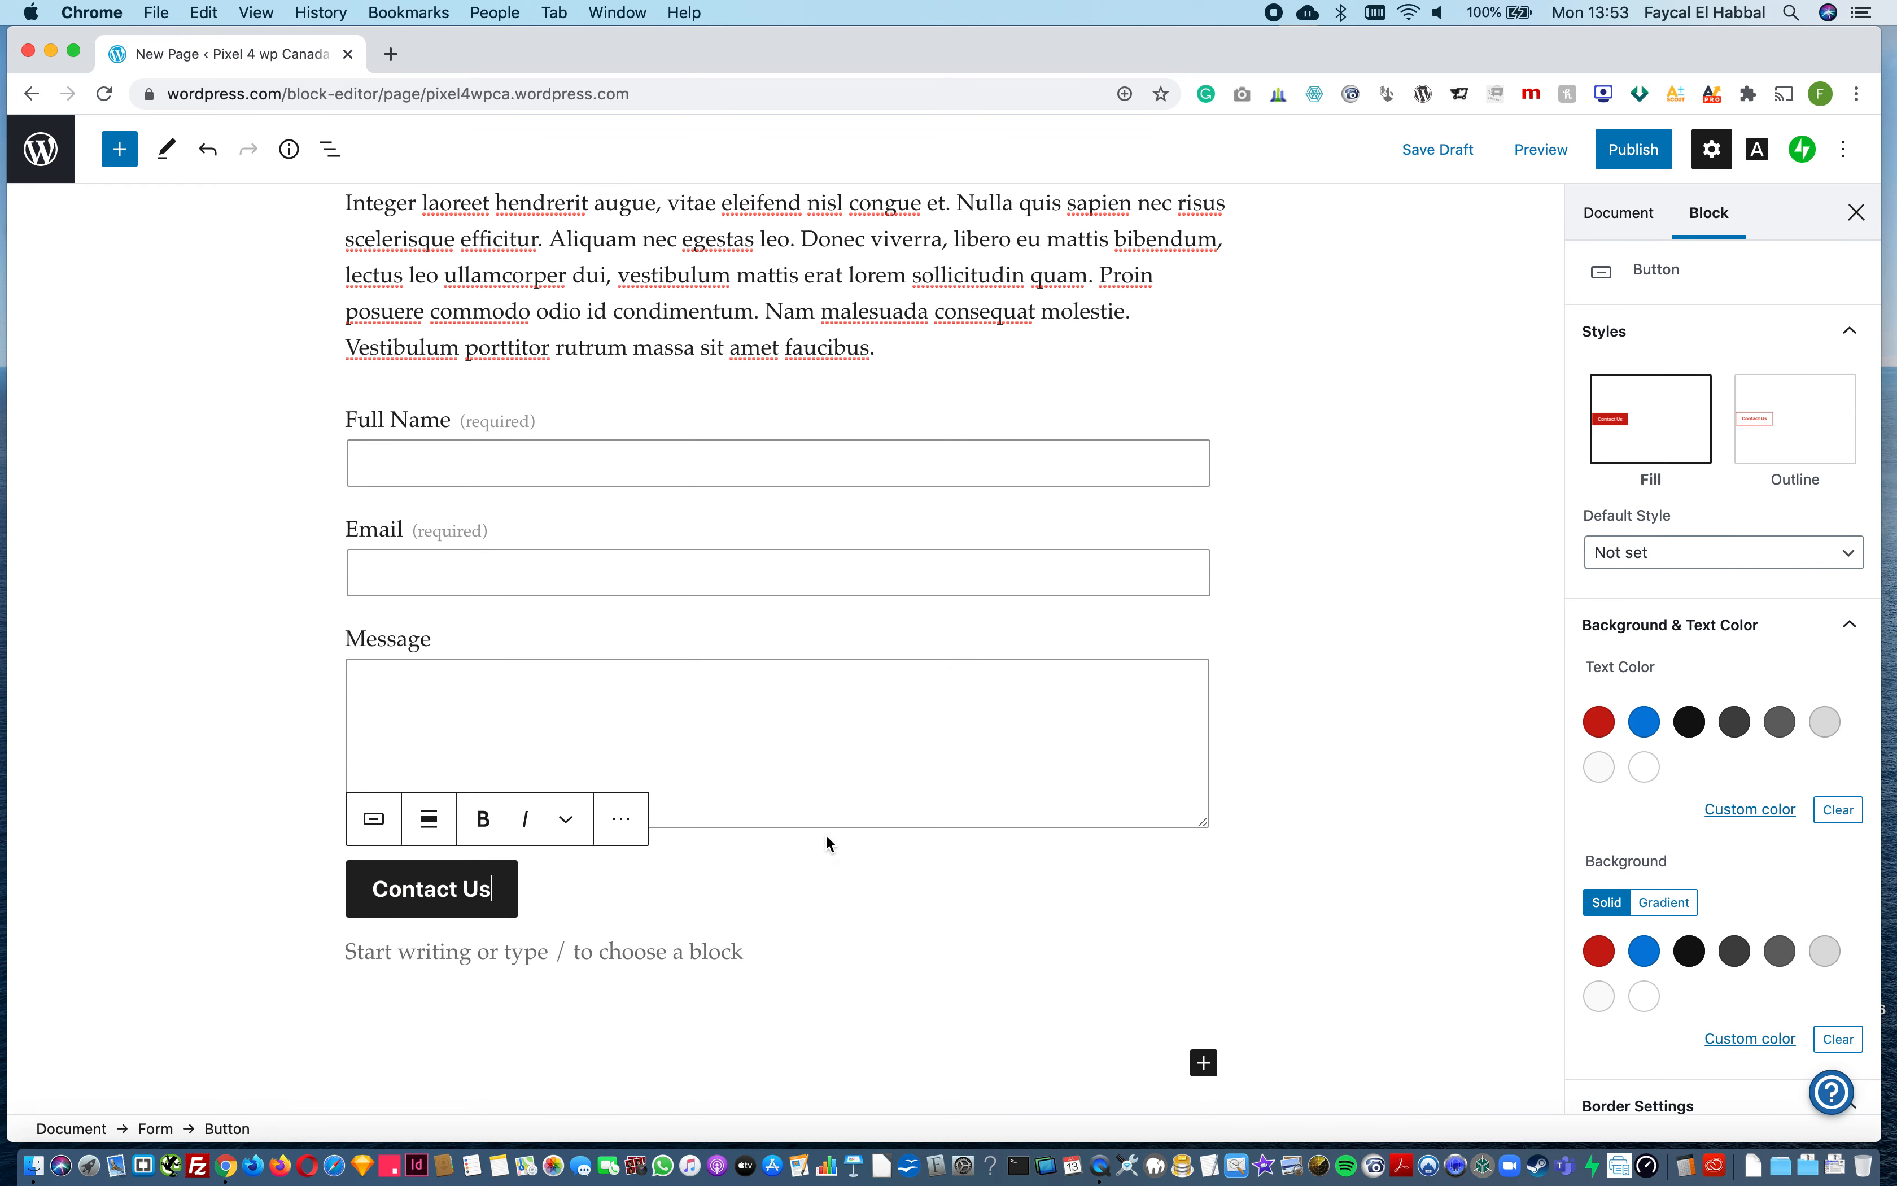
{"action": "scroll", "coordinate": [825, 834], "scroll_direction": "up", "scroll_amount": 5}
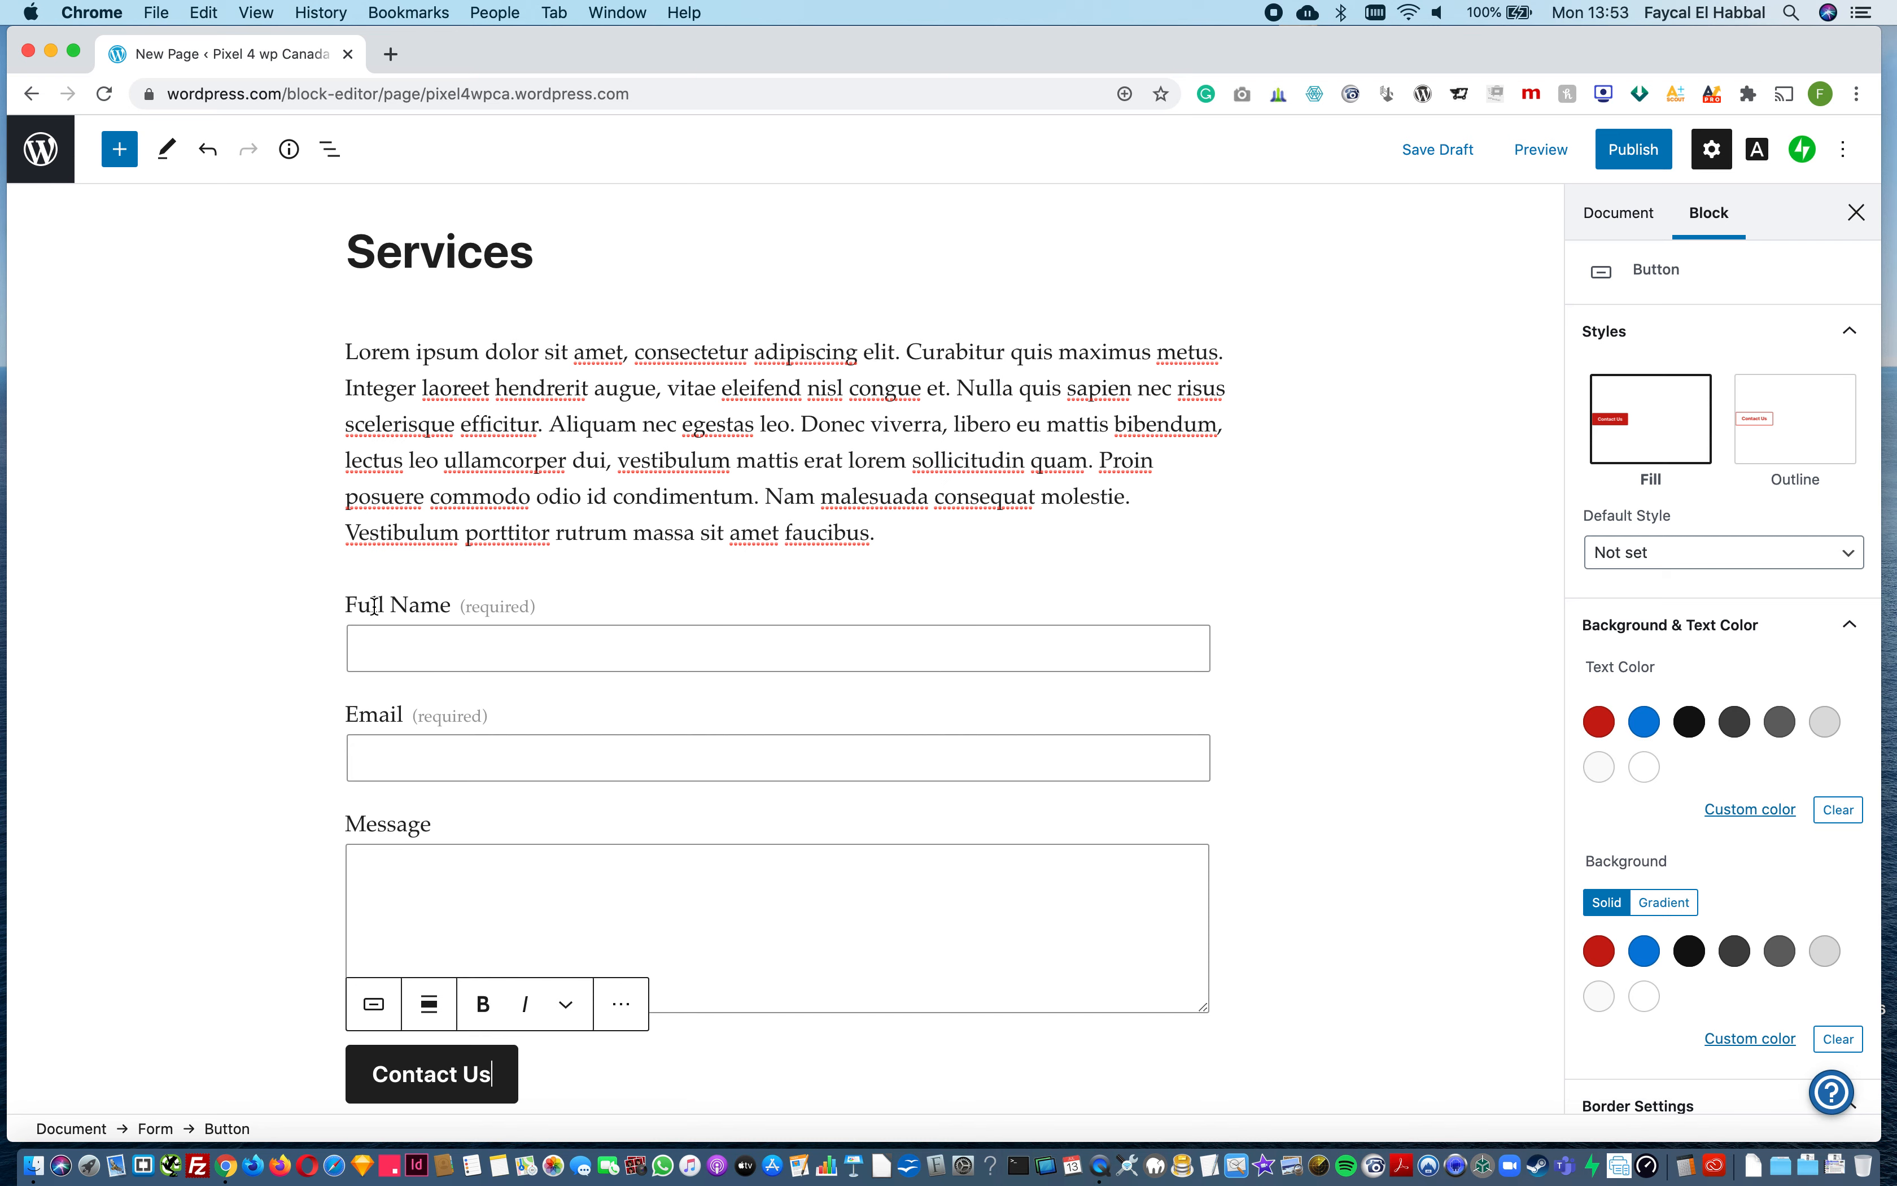
{"action": "left_click", "coordinate": [373, 605]}
{"action": "left_click", "coordinate": [588, 559]}
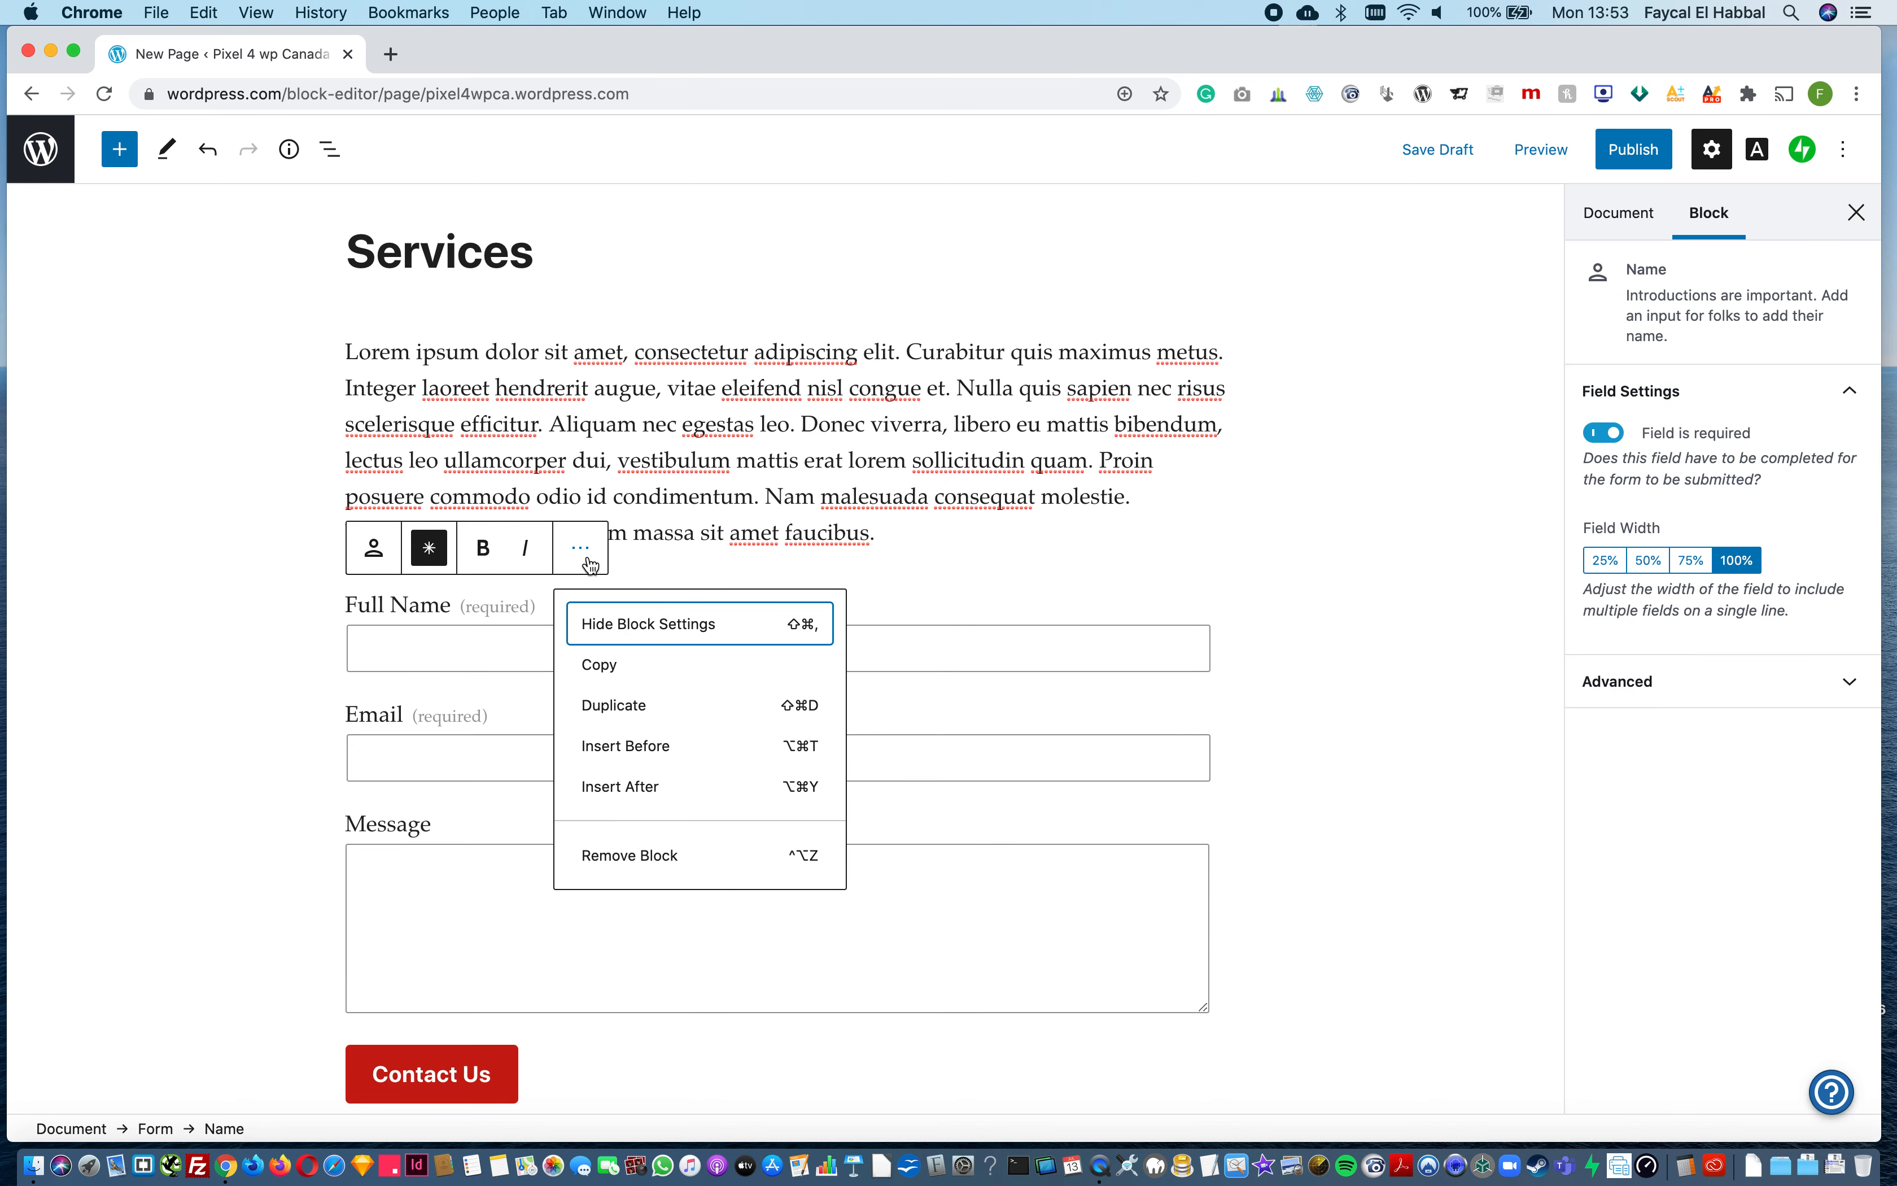
{"action": "left_click", "coordinate": [337, 734]}
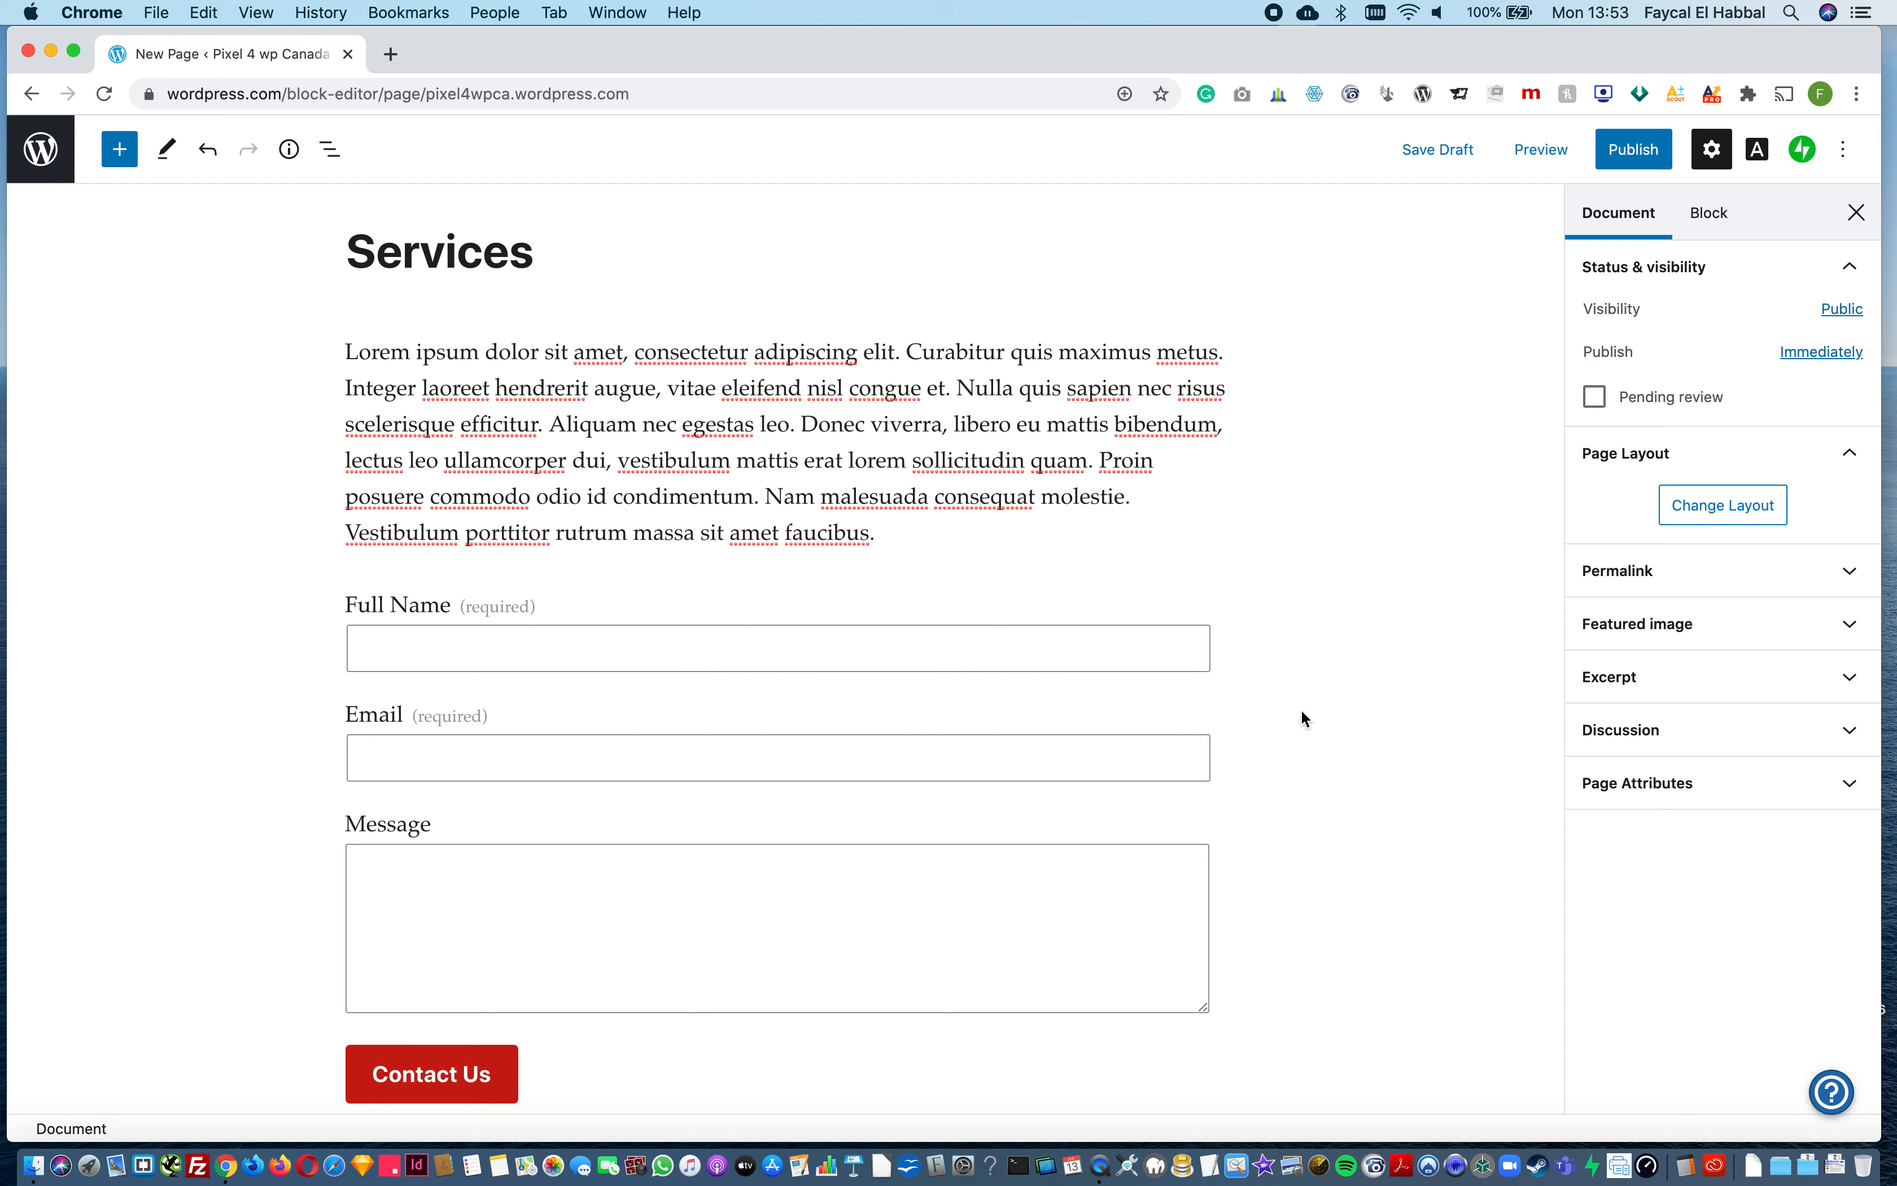
Step: Select the entire Form block and view its settings and block options
{"action": "right_click", "coordinate": [1283, 645]}
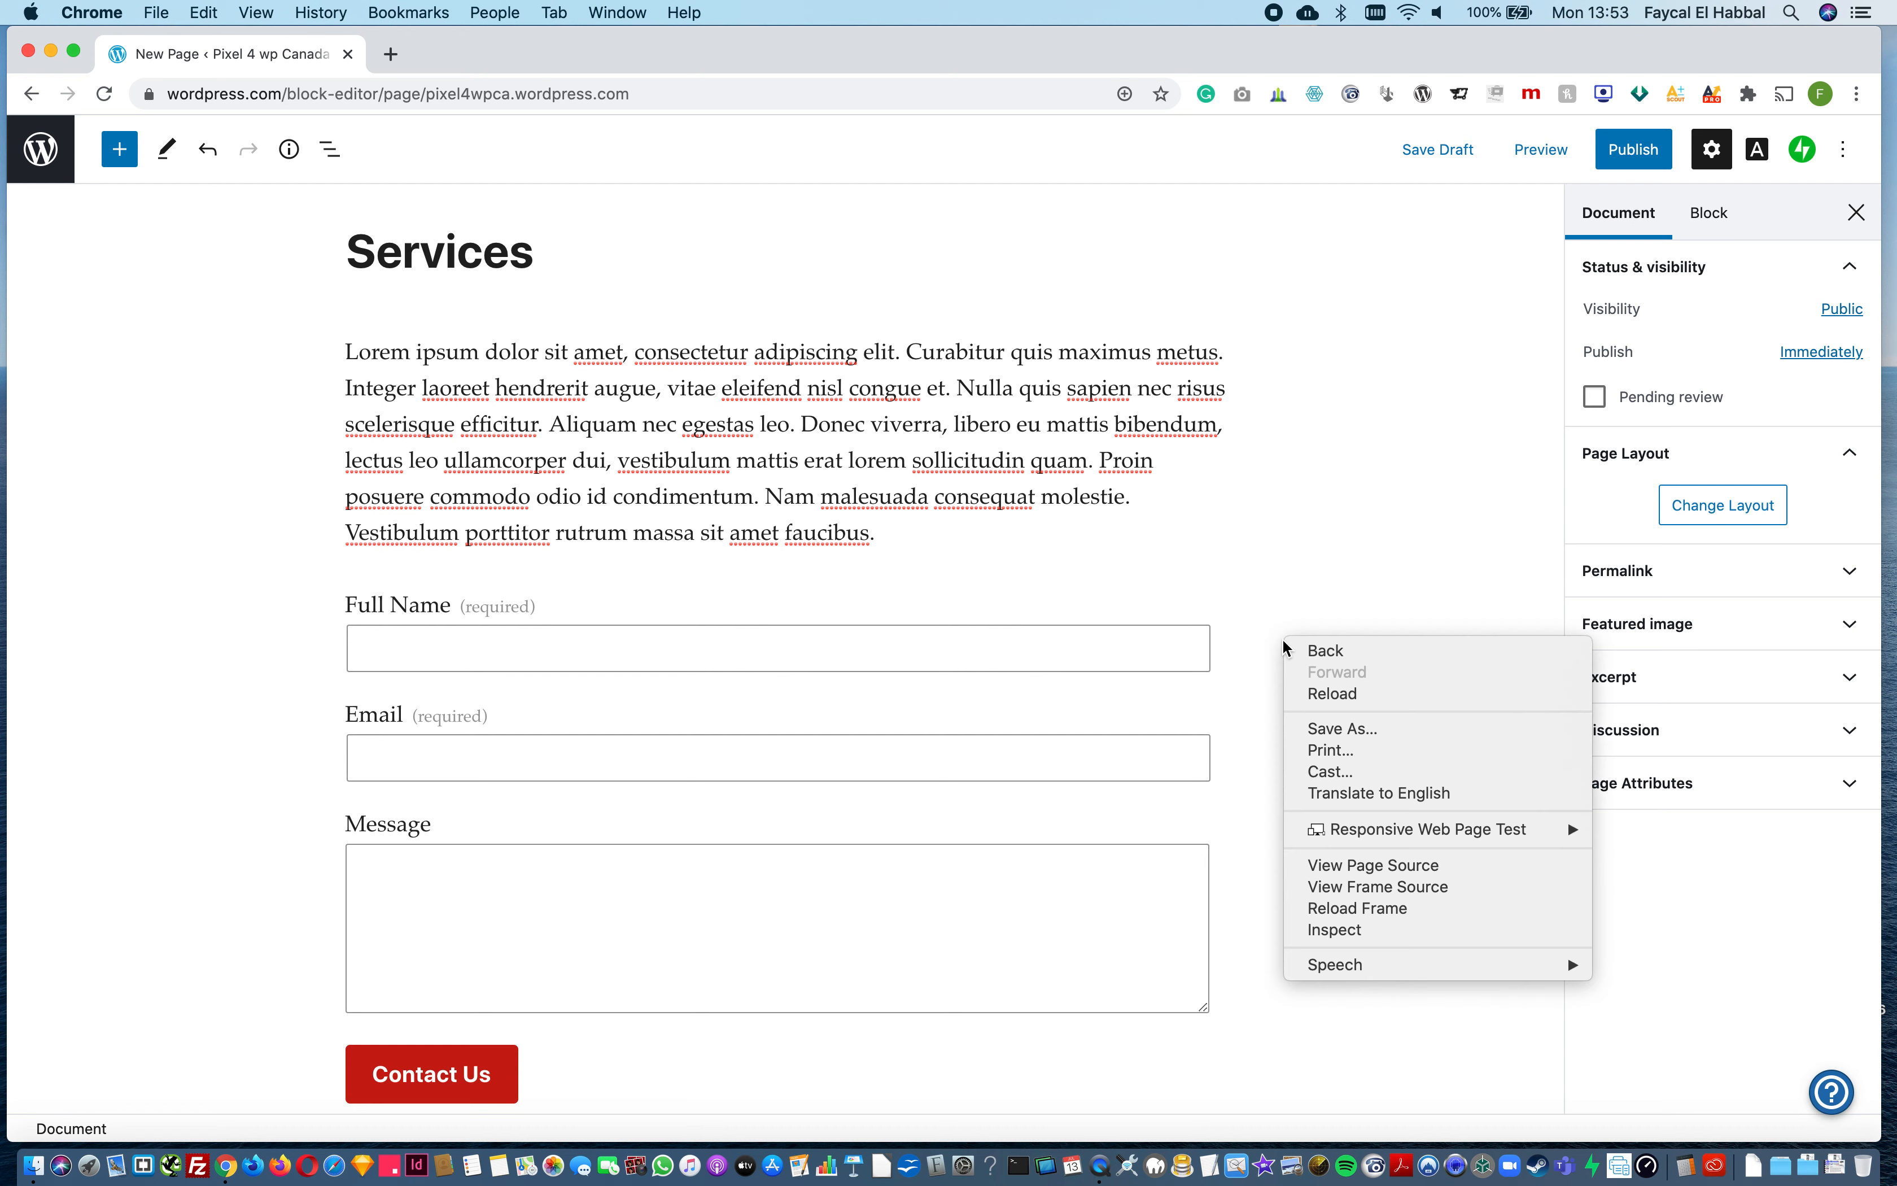
{"action": "left_click", "coordinate": [1002, 524]}
{"action": "left_click", "coordinate": [931, 504]}
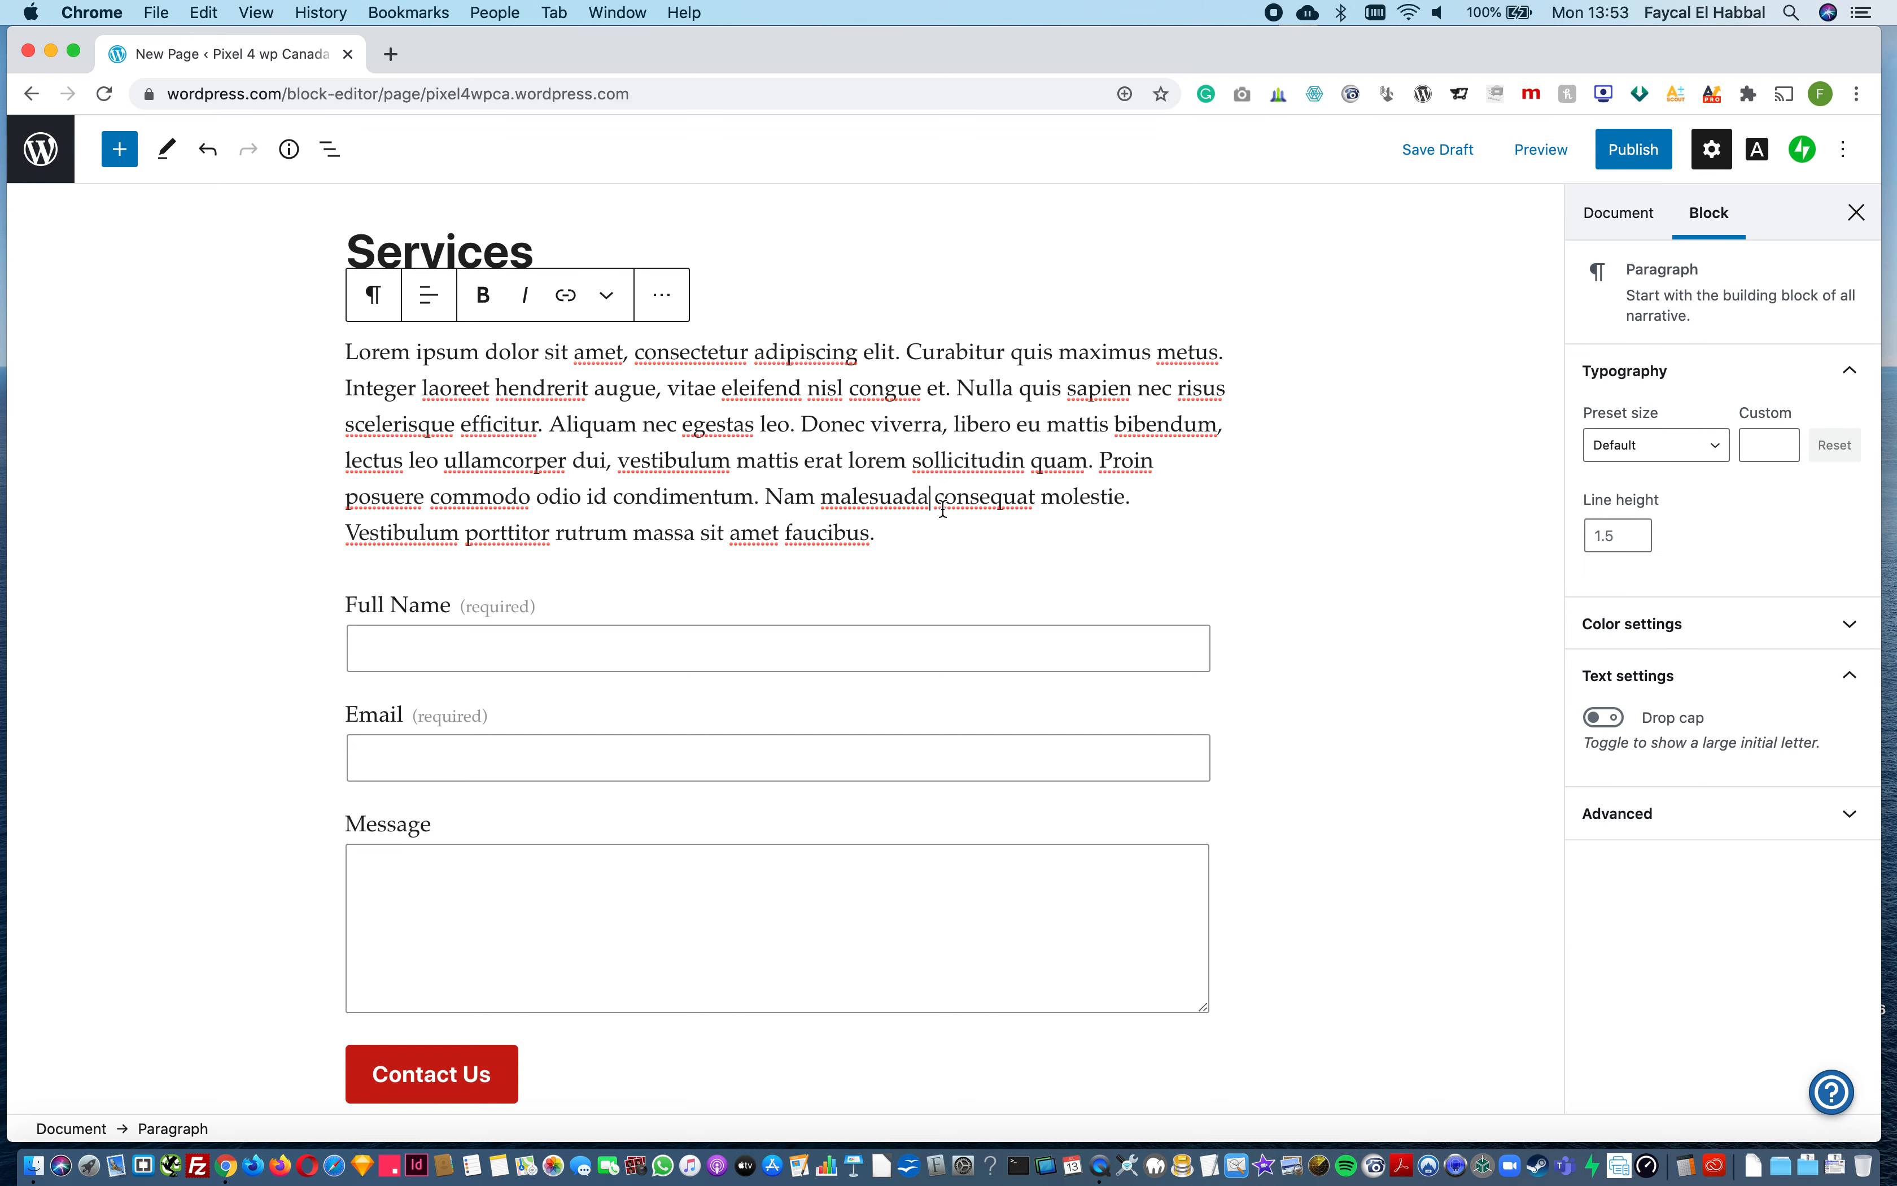
{"action": "left_click", "coordinate": [434, 552]}
{"action": "left_click", "coordinate": [435, 550]}
{"action": "key", "text": "Down"}
{"action": "left_click", "coordinate": [463, 502]}
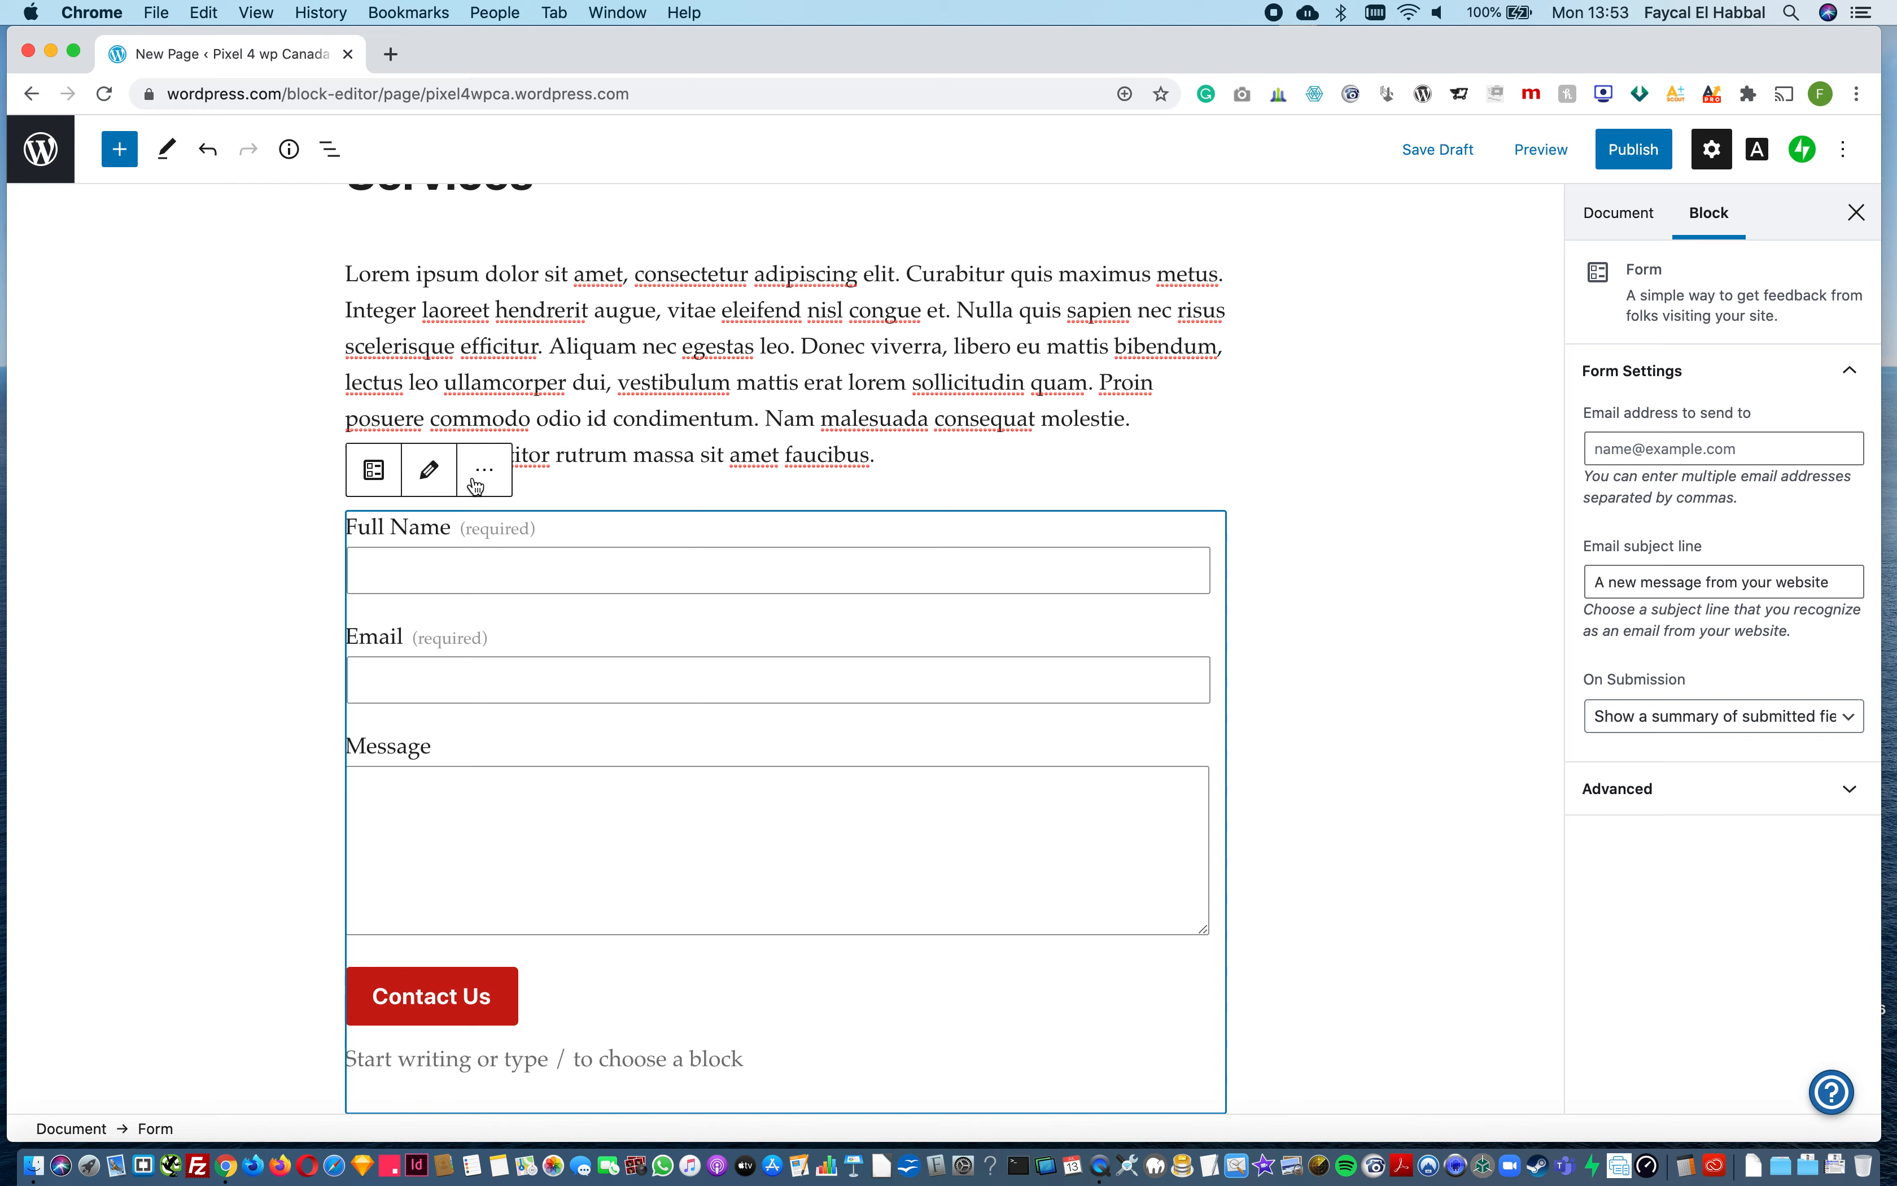
{"action": "left_click", "coordinate": [502, 474]}
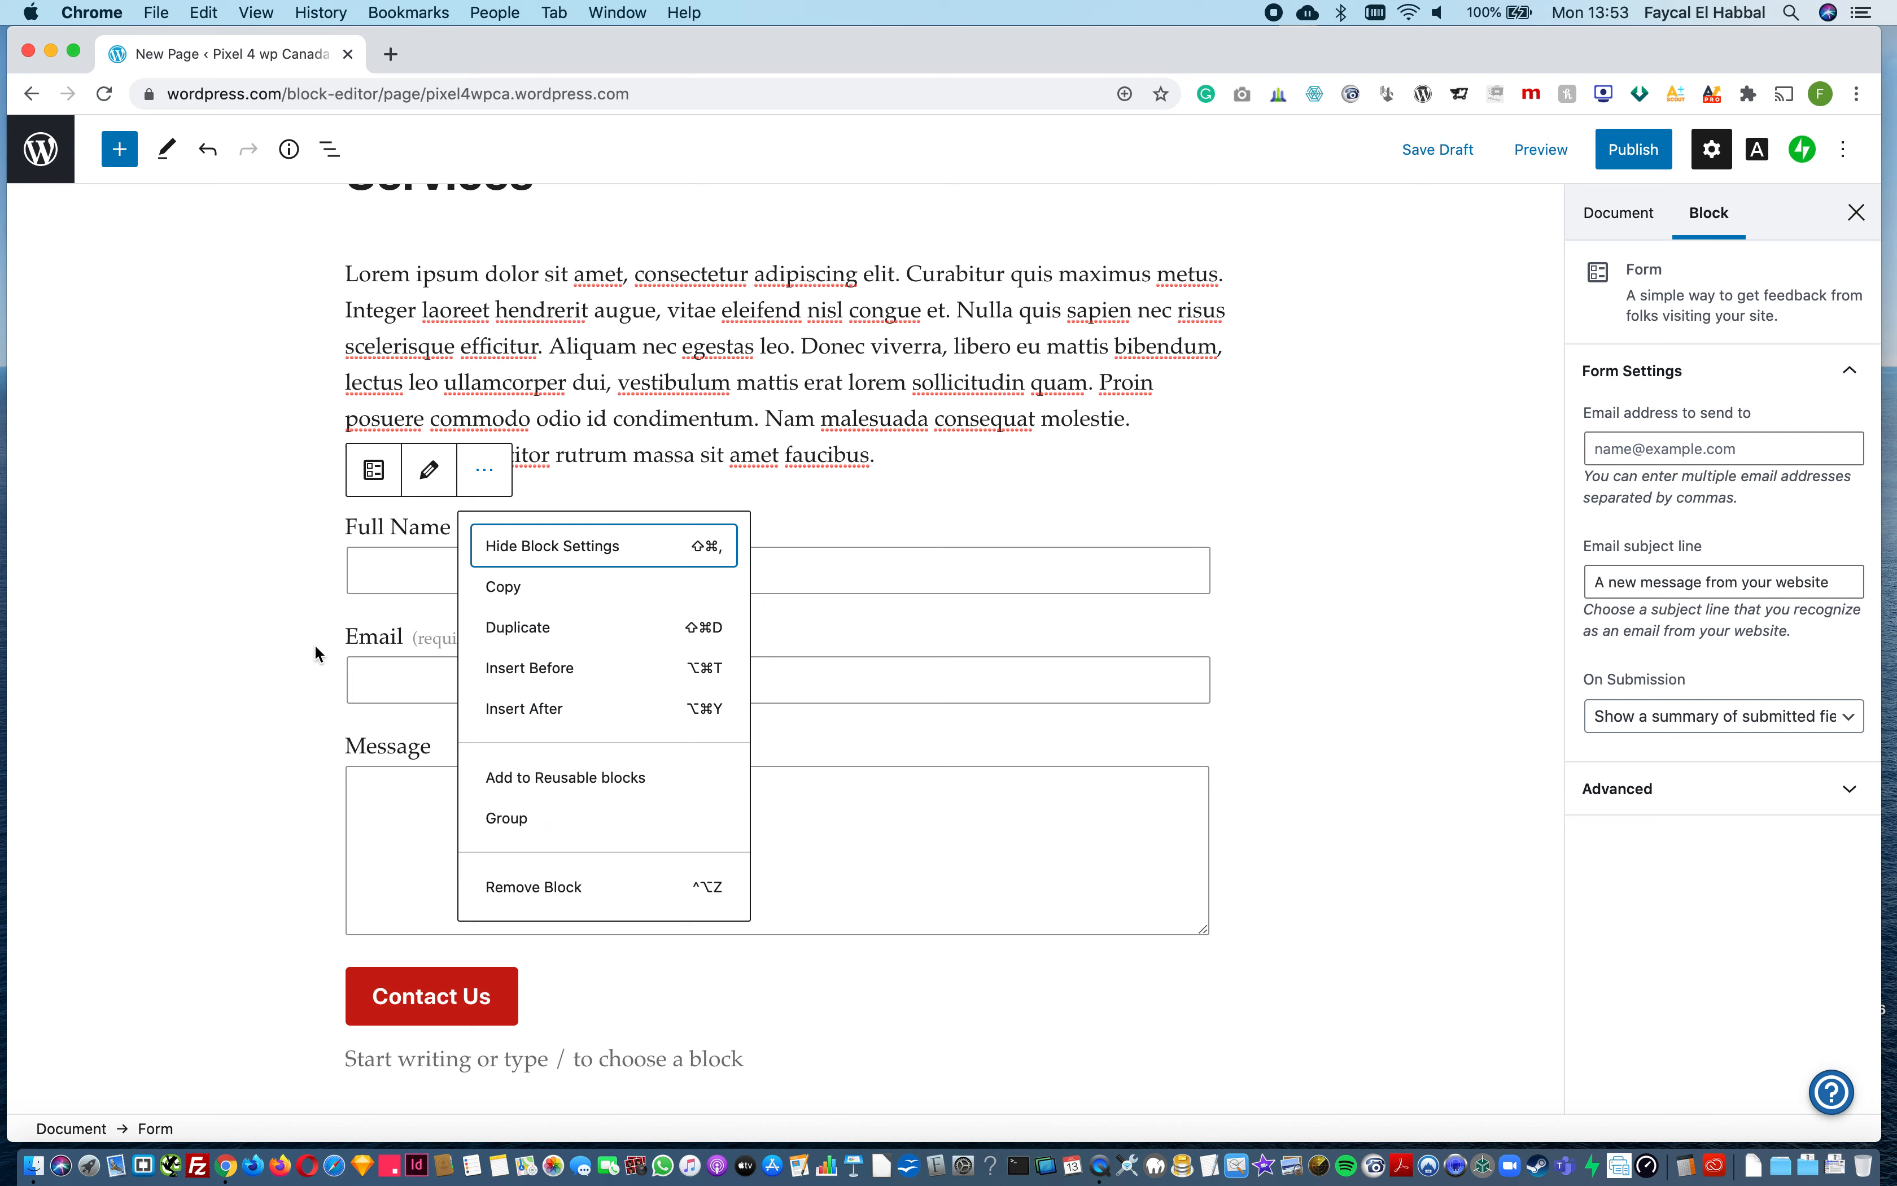
{"action": "left_click", "coordinate": [264, 598]}
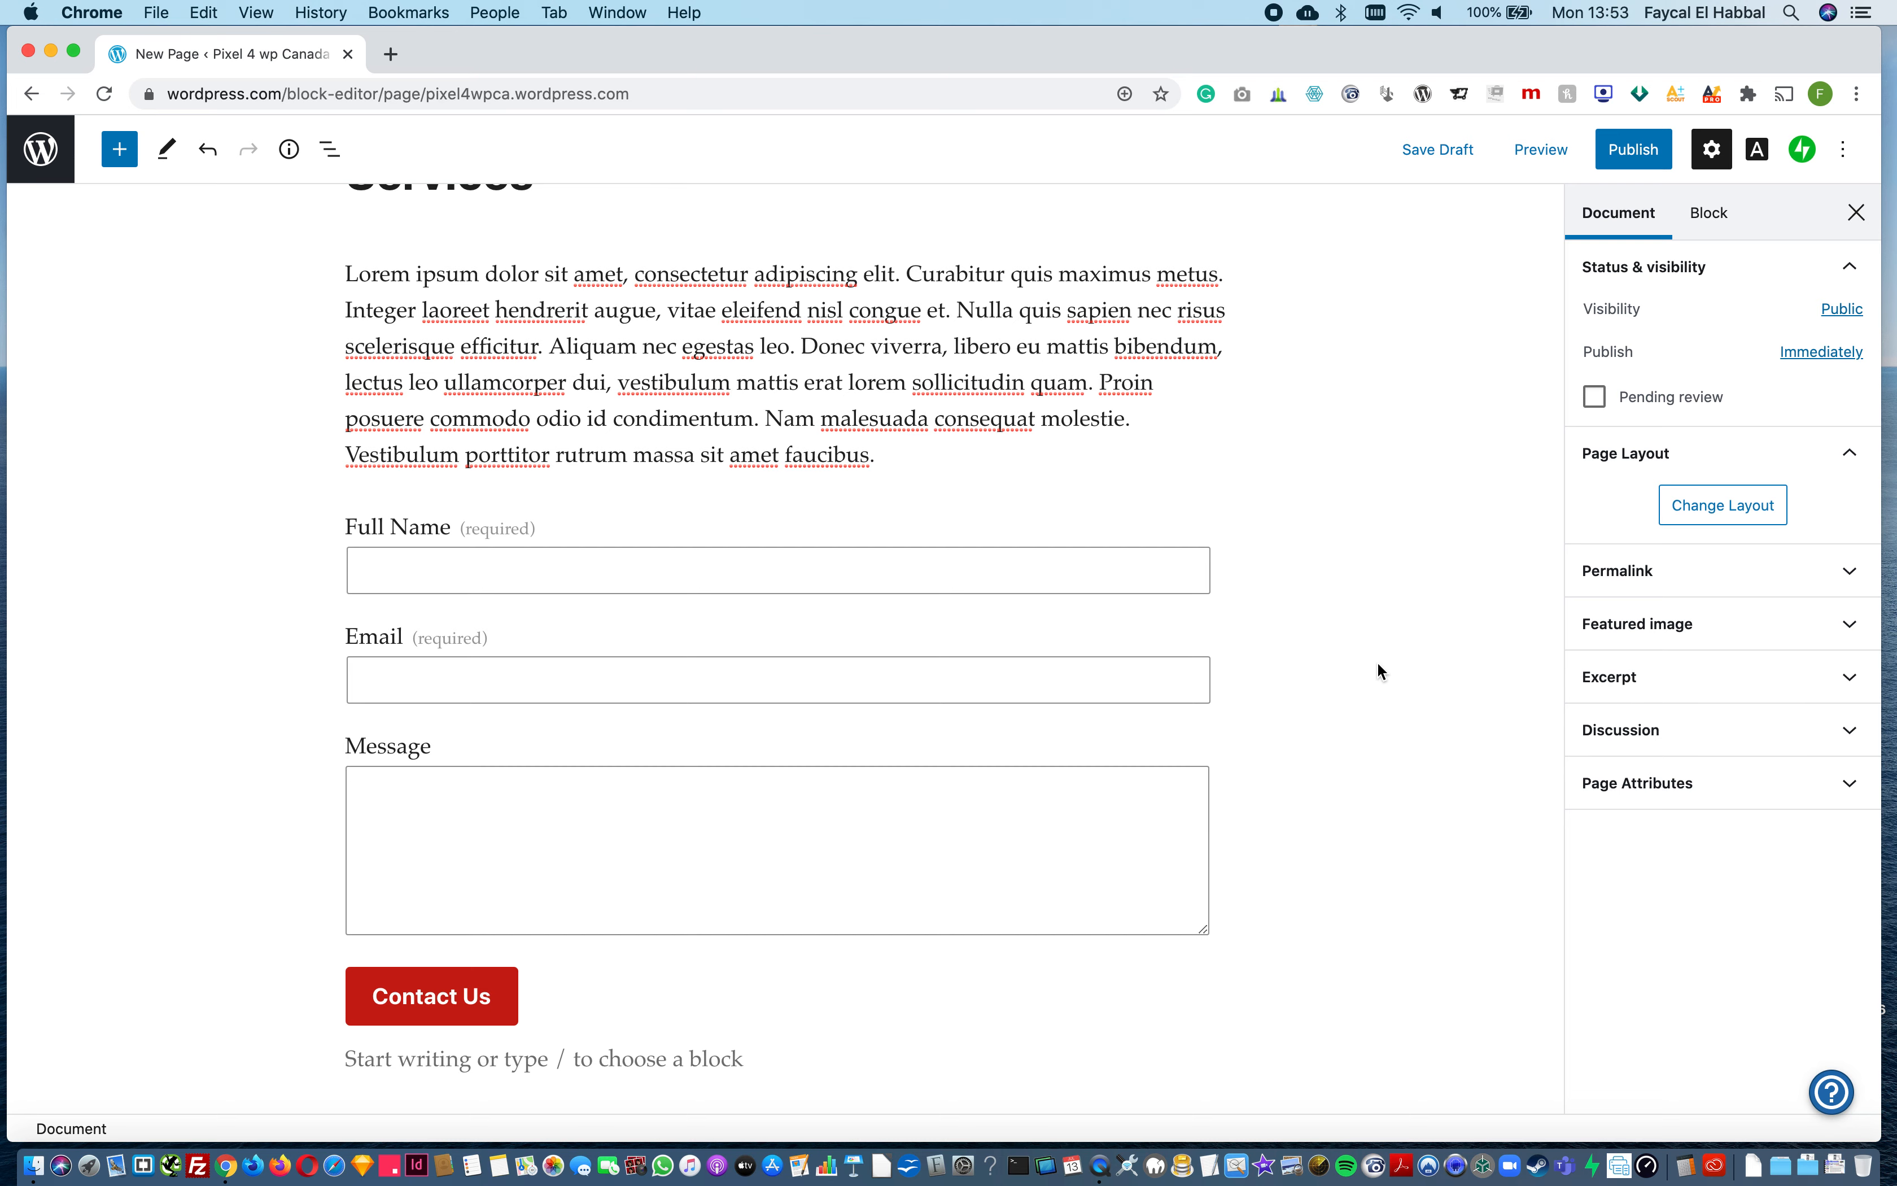
Step: Publish the Services page immediately with public visibility
{"action": "scroll", "coordinate": [1376, 661], "scroll_direction": "up", "scroll_amount": 3}
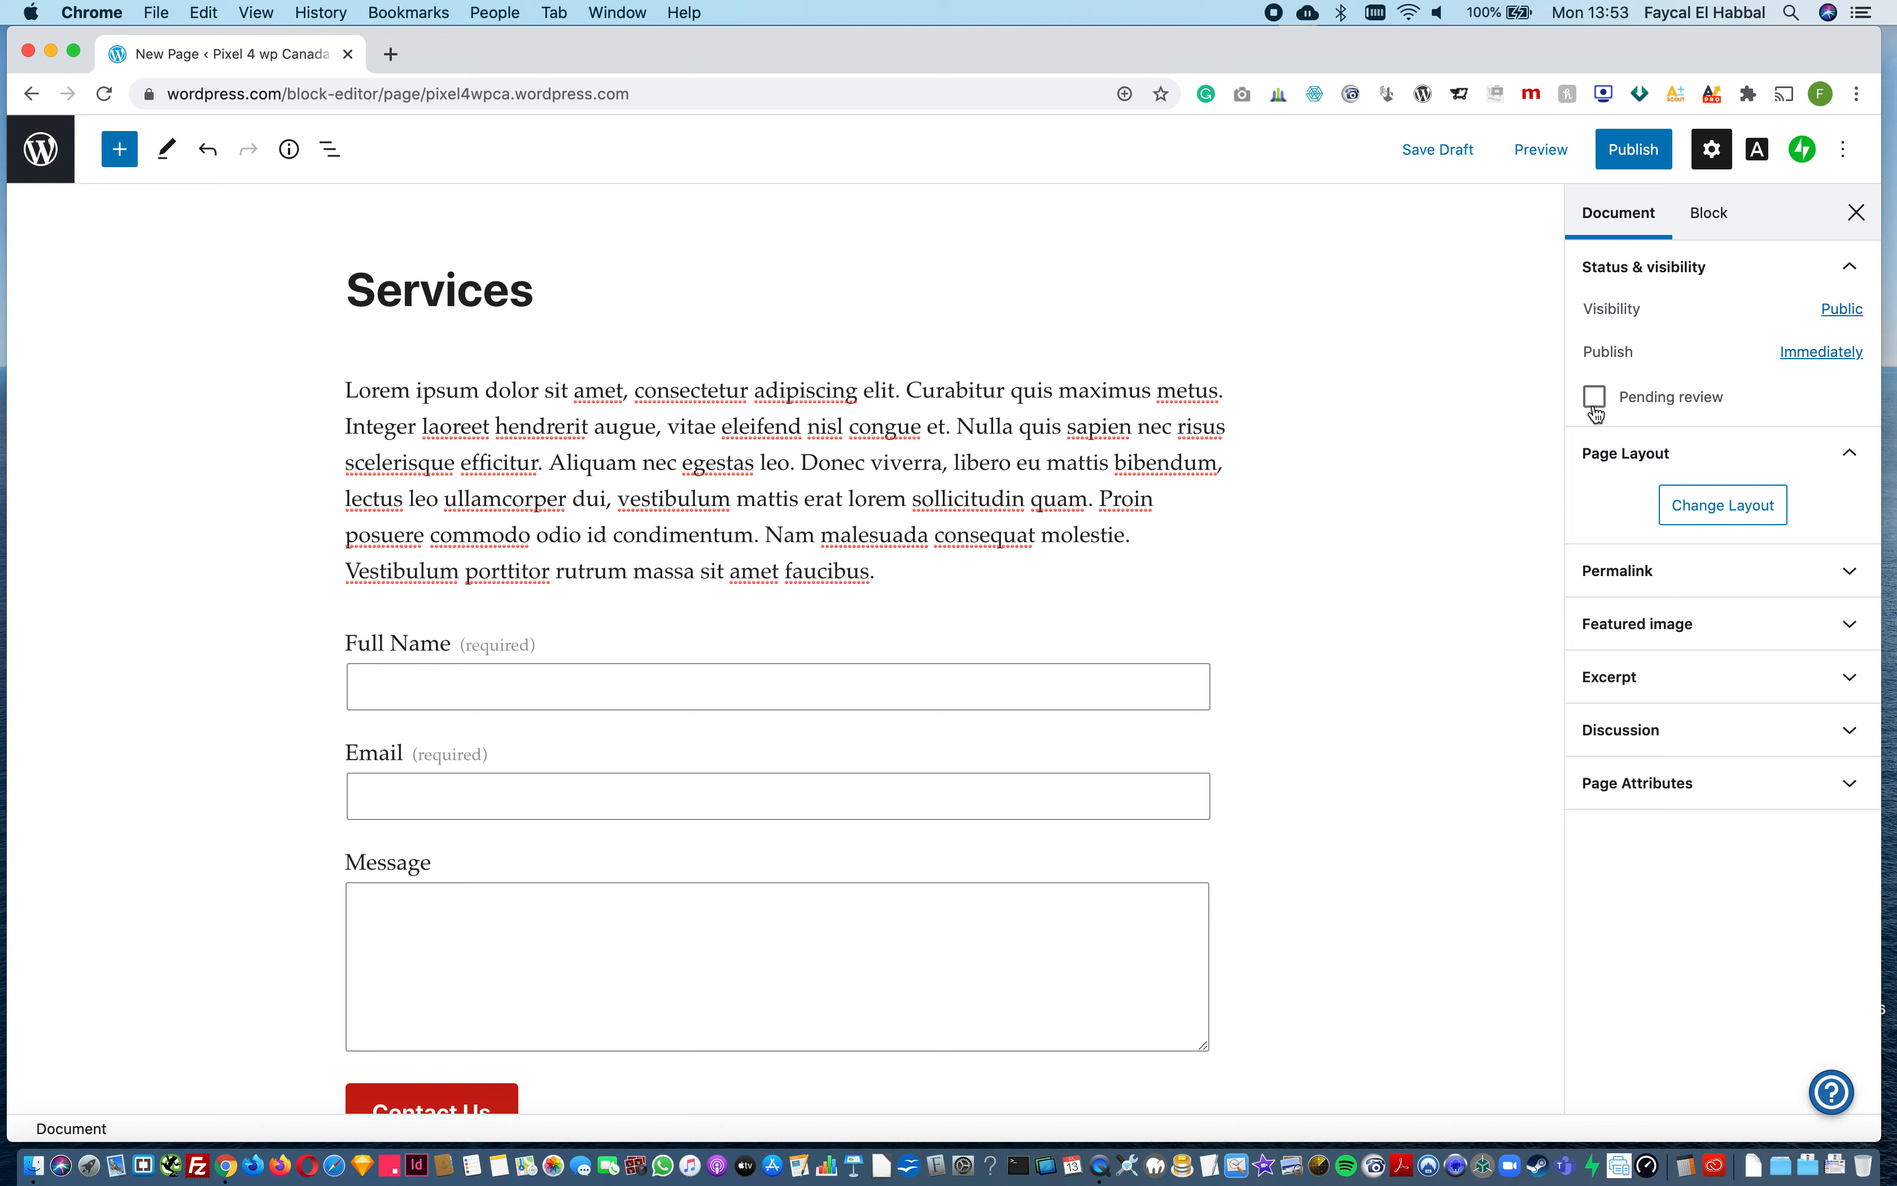
{"action": "left_click", "coordinate": [1642, 153]}
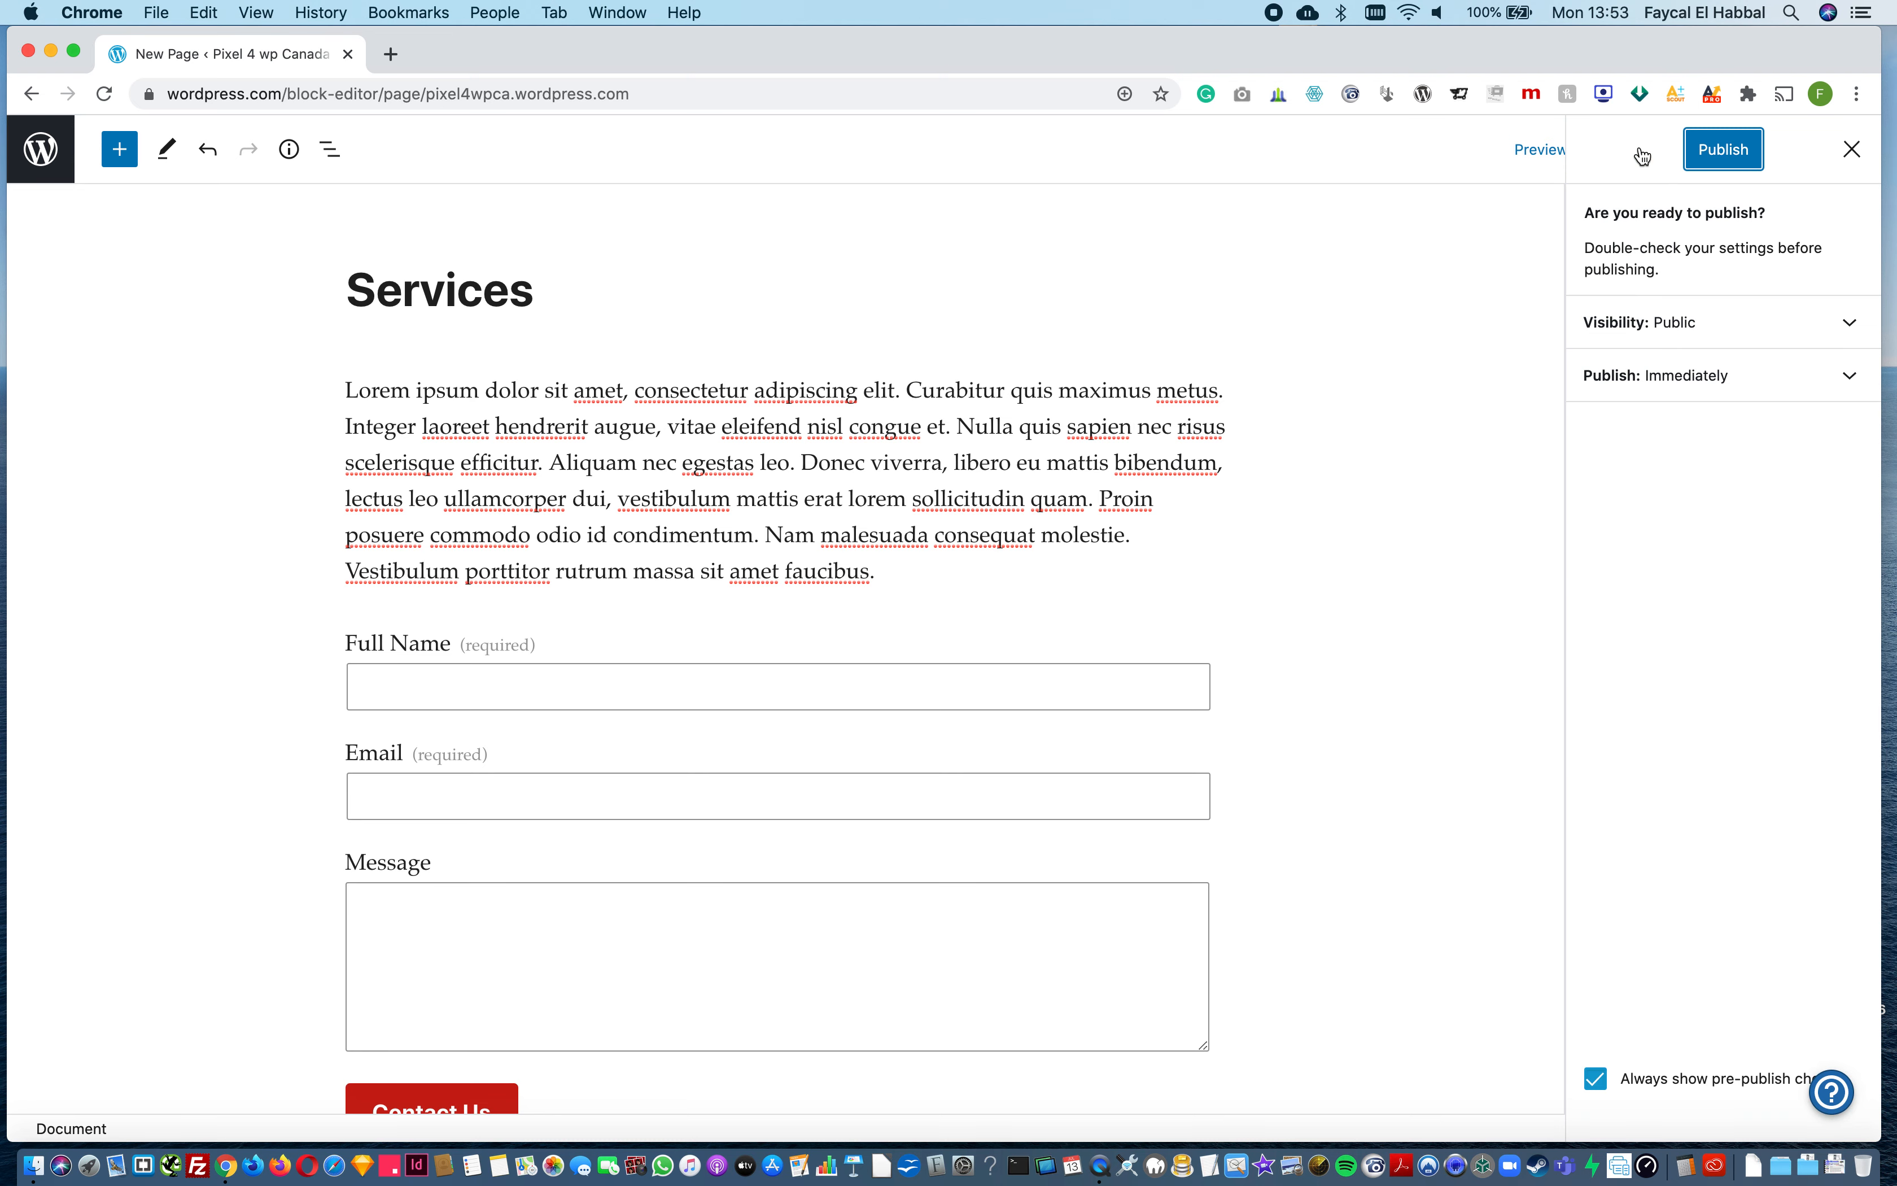
{"action": "left_click", "coordinate": [1728, 162]}
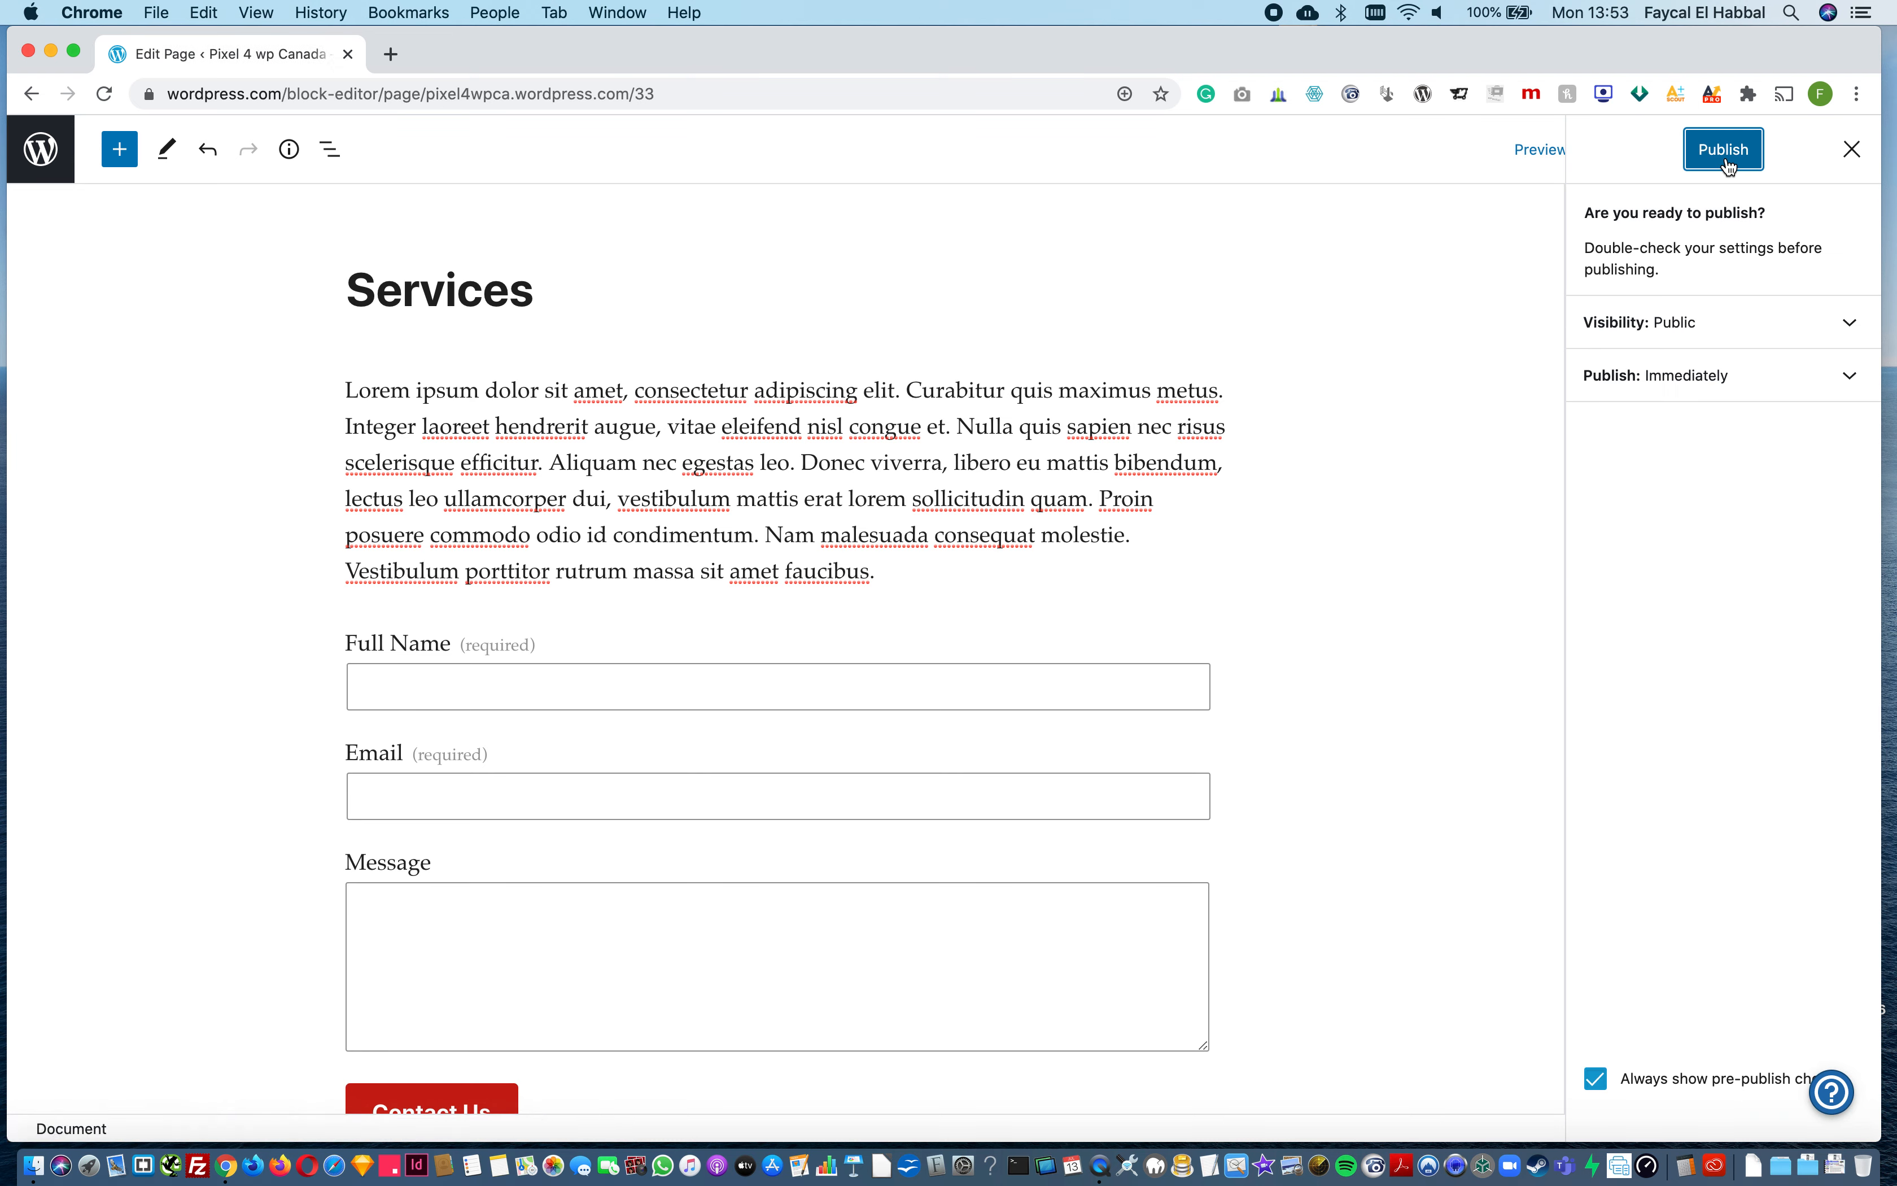
{"action": "left_click", "coordinate": [1728, 165]}
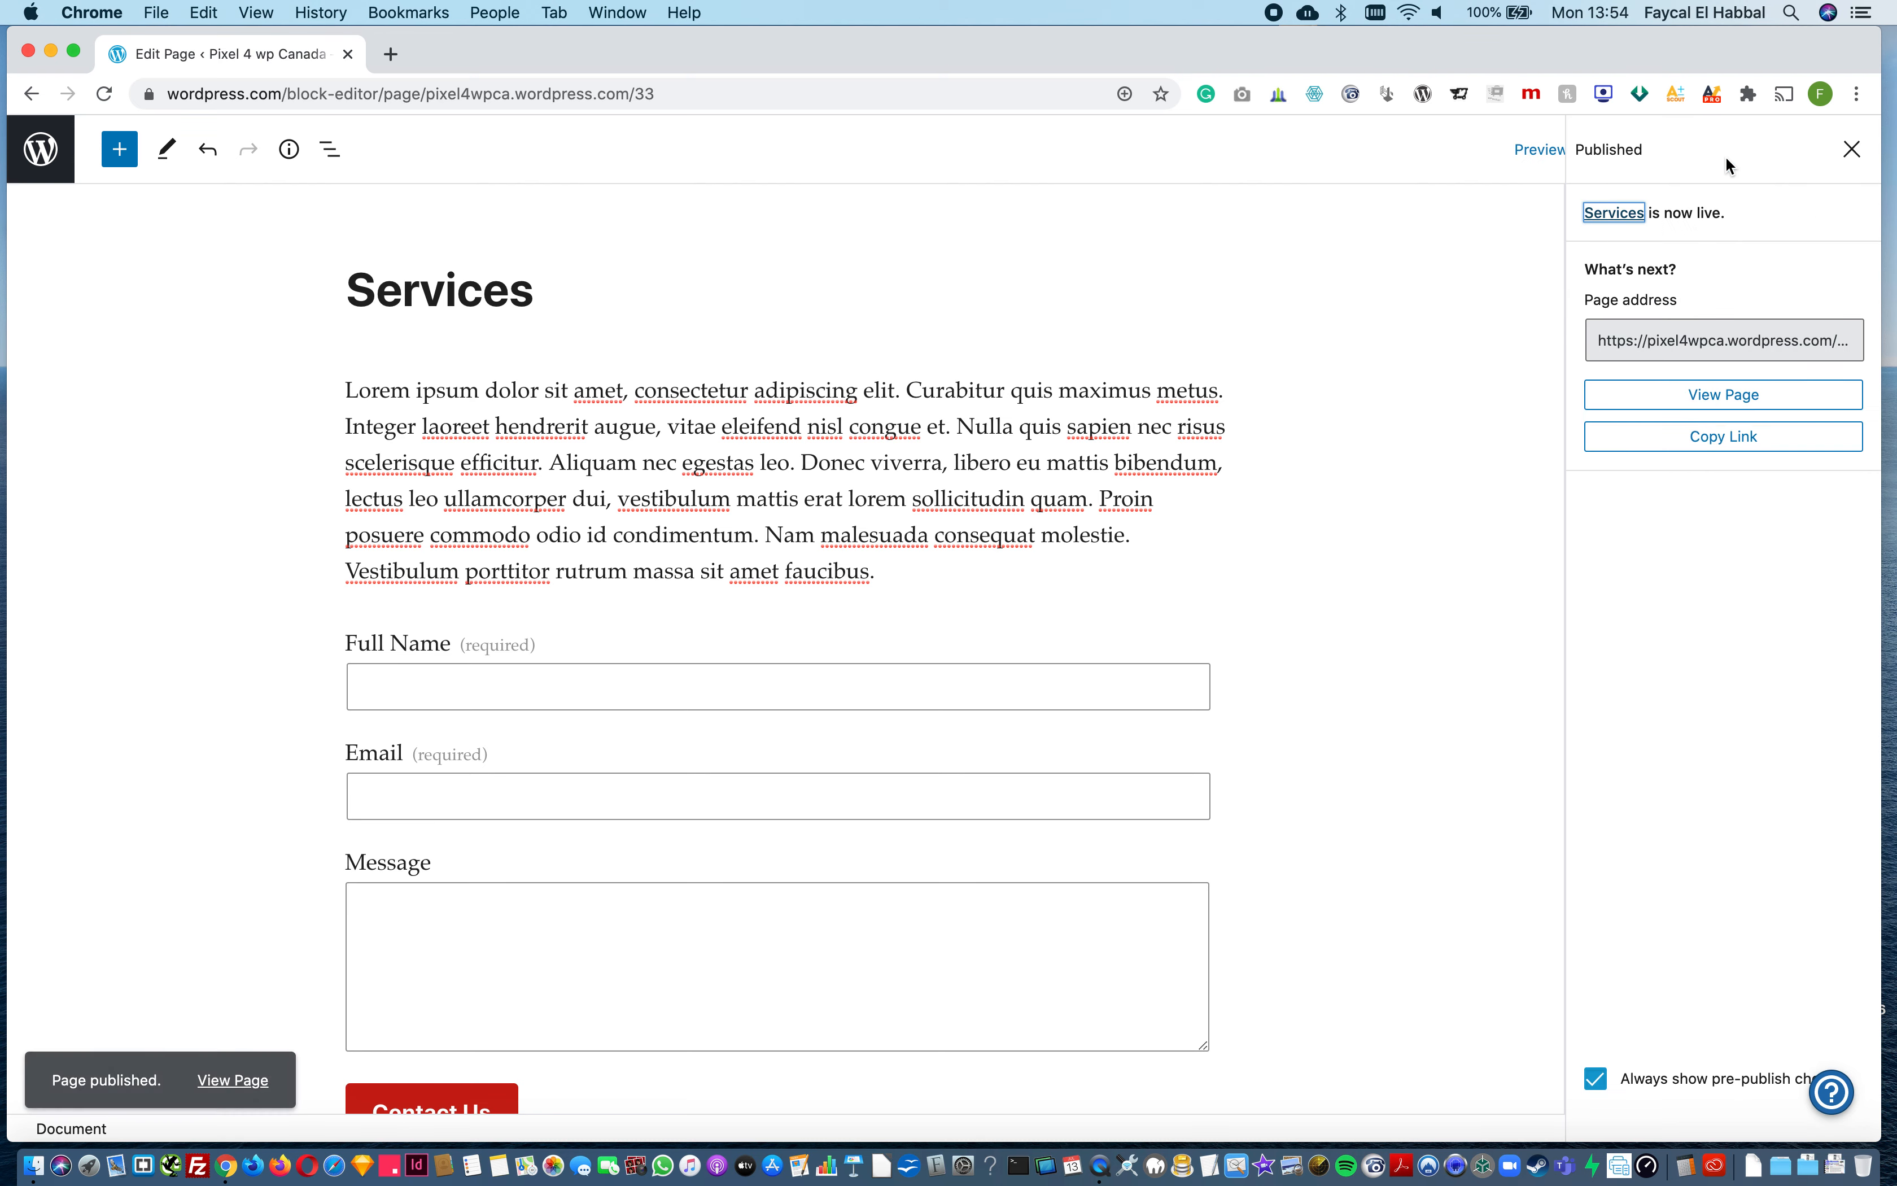
Step: View the published Services page and check its text, contact form and the site's navigation
{"action": "left_click", "coordinate": [1750, 333]}
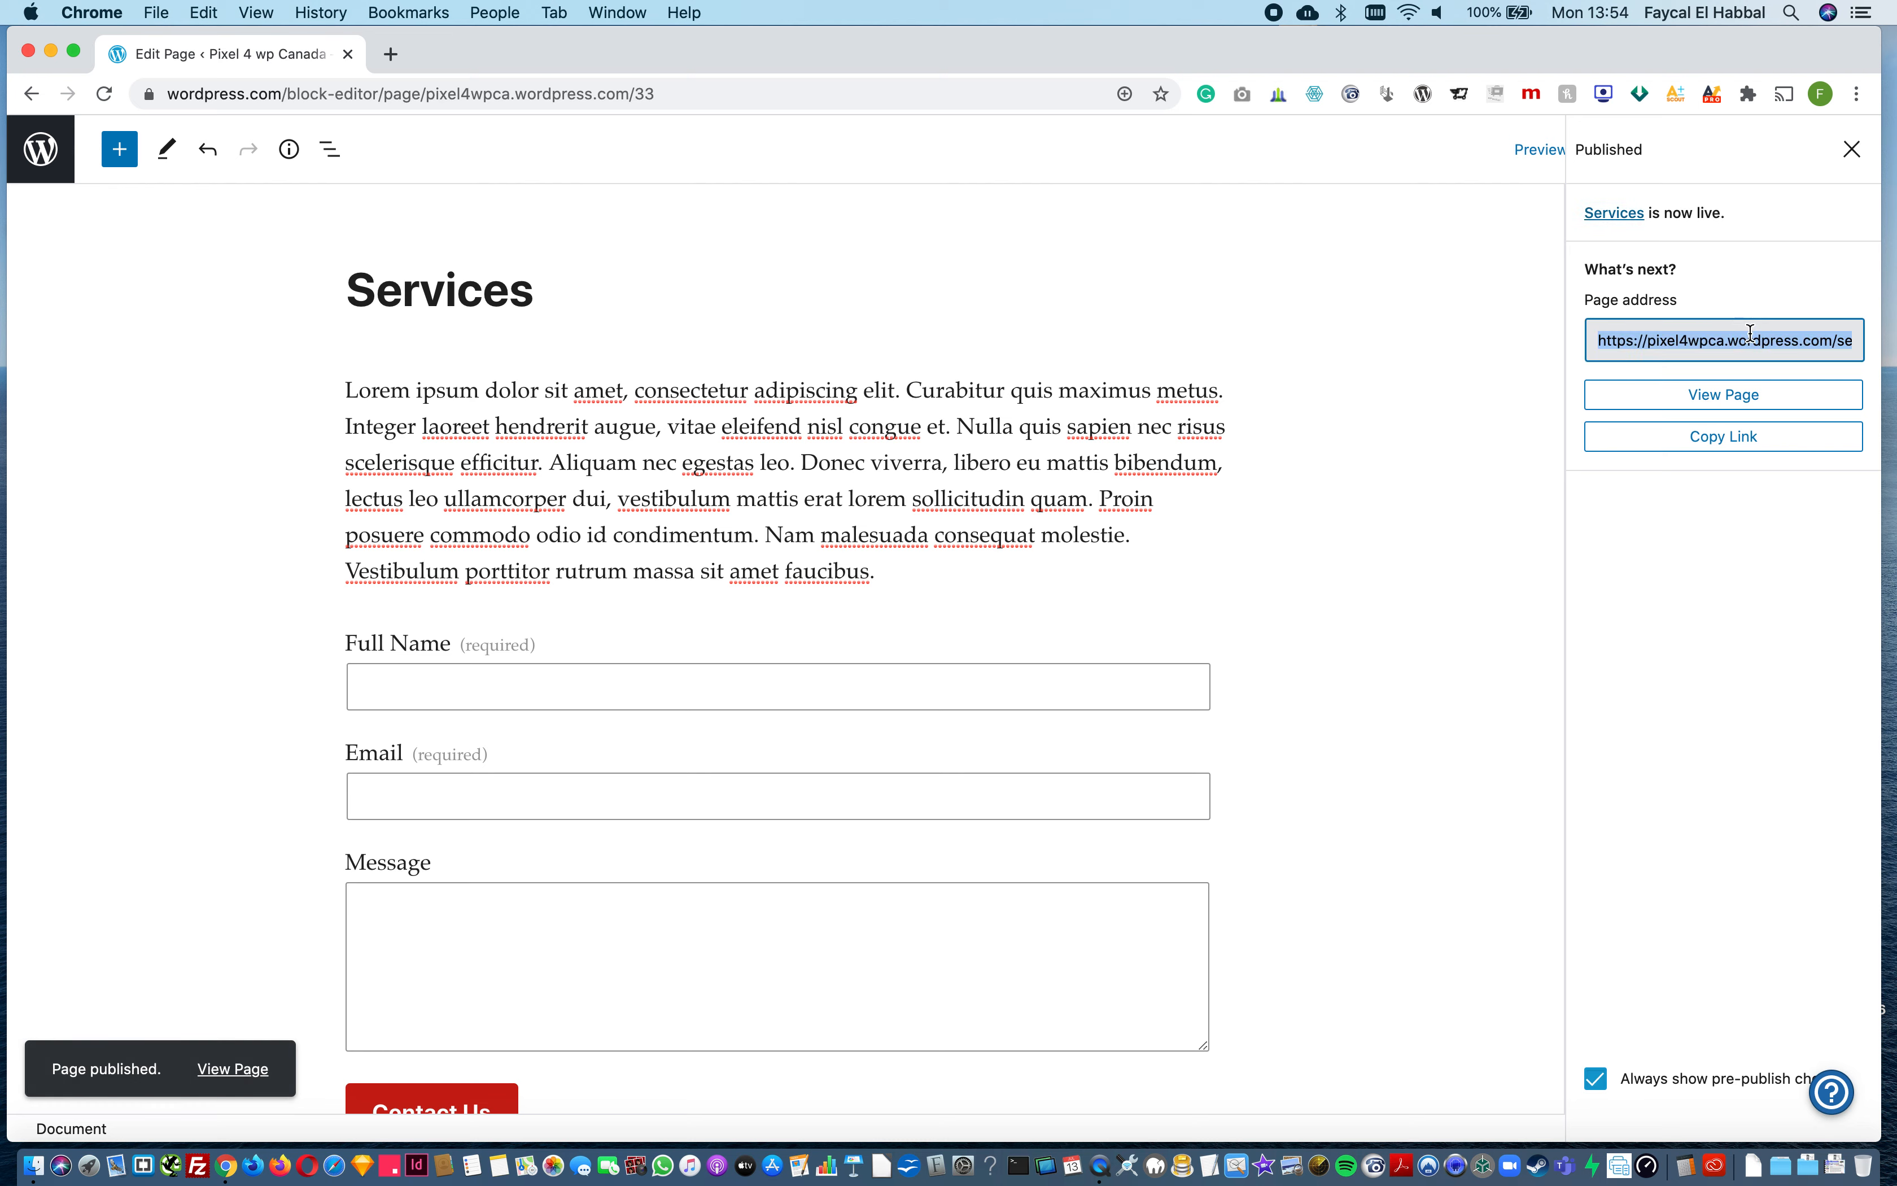
{"action": "left_click", "coordinate": [1731, 400]}
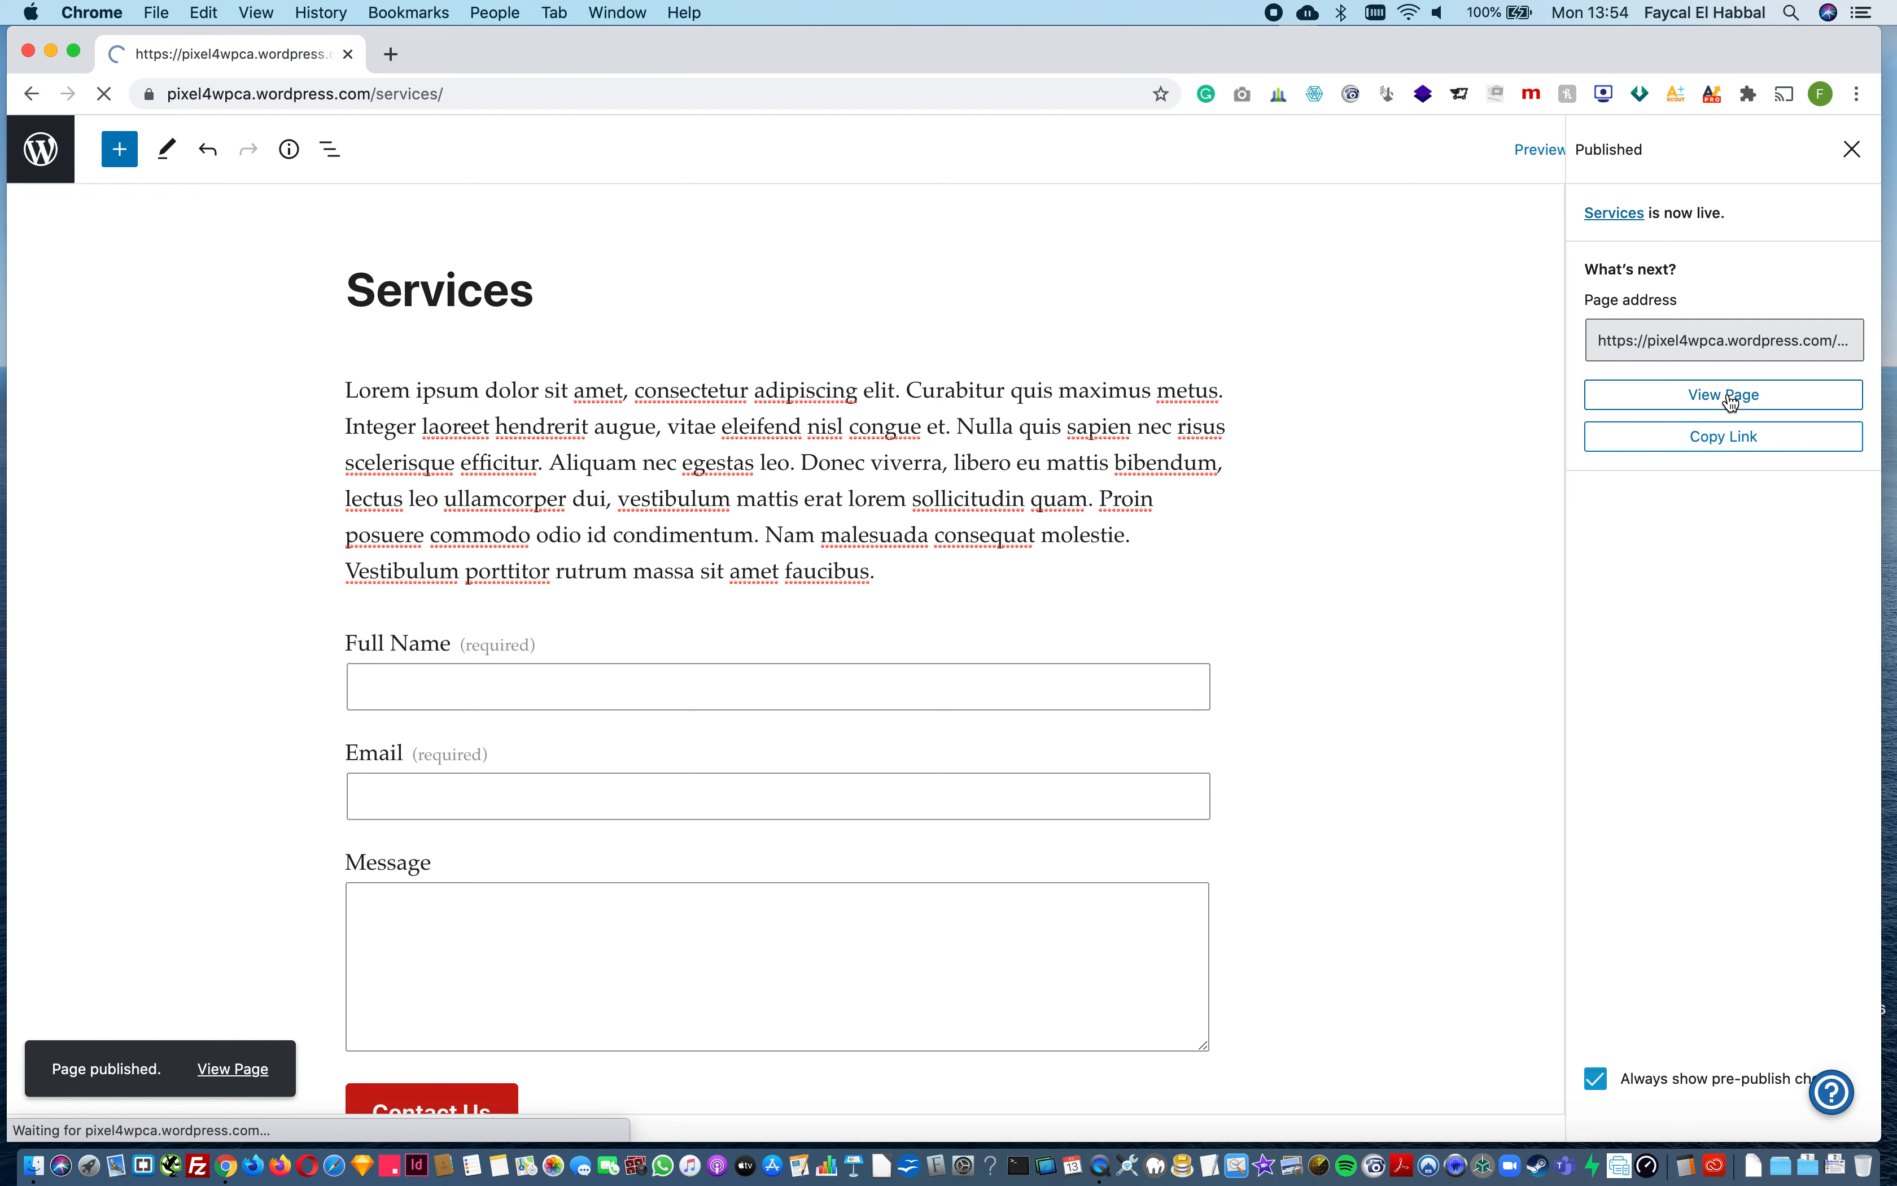
{"action": "scroll", "coordinate": [1177, 759], "scroll_direction": "down", "scroll_amount": 8}
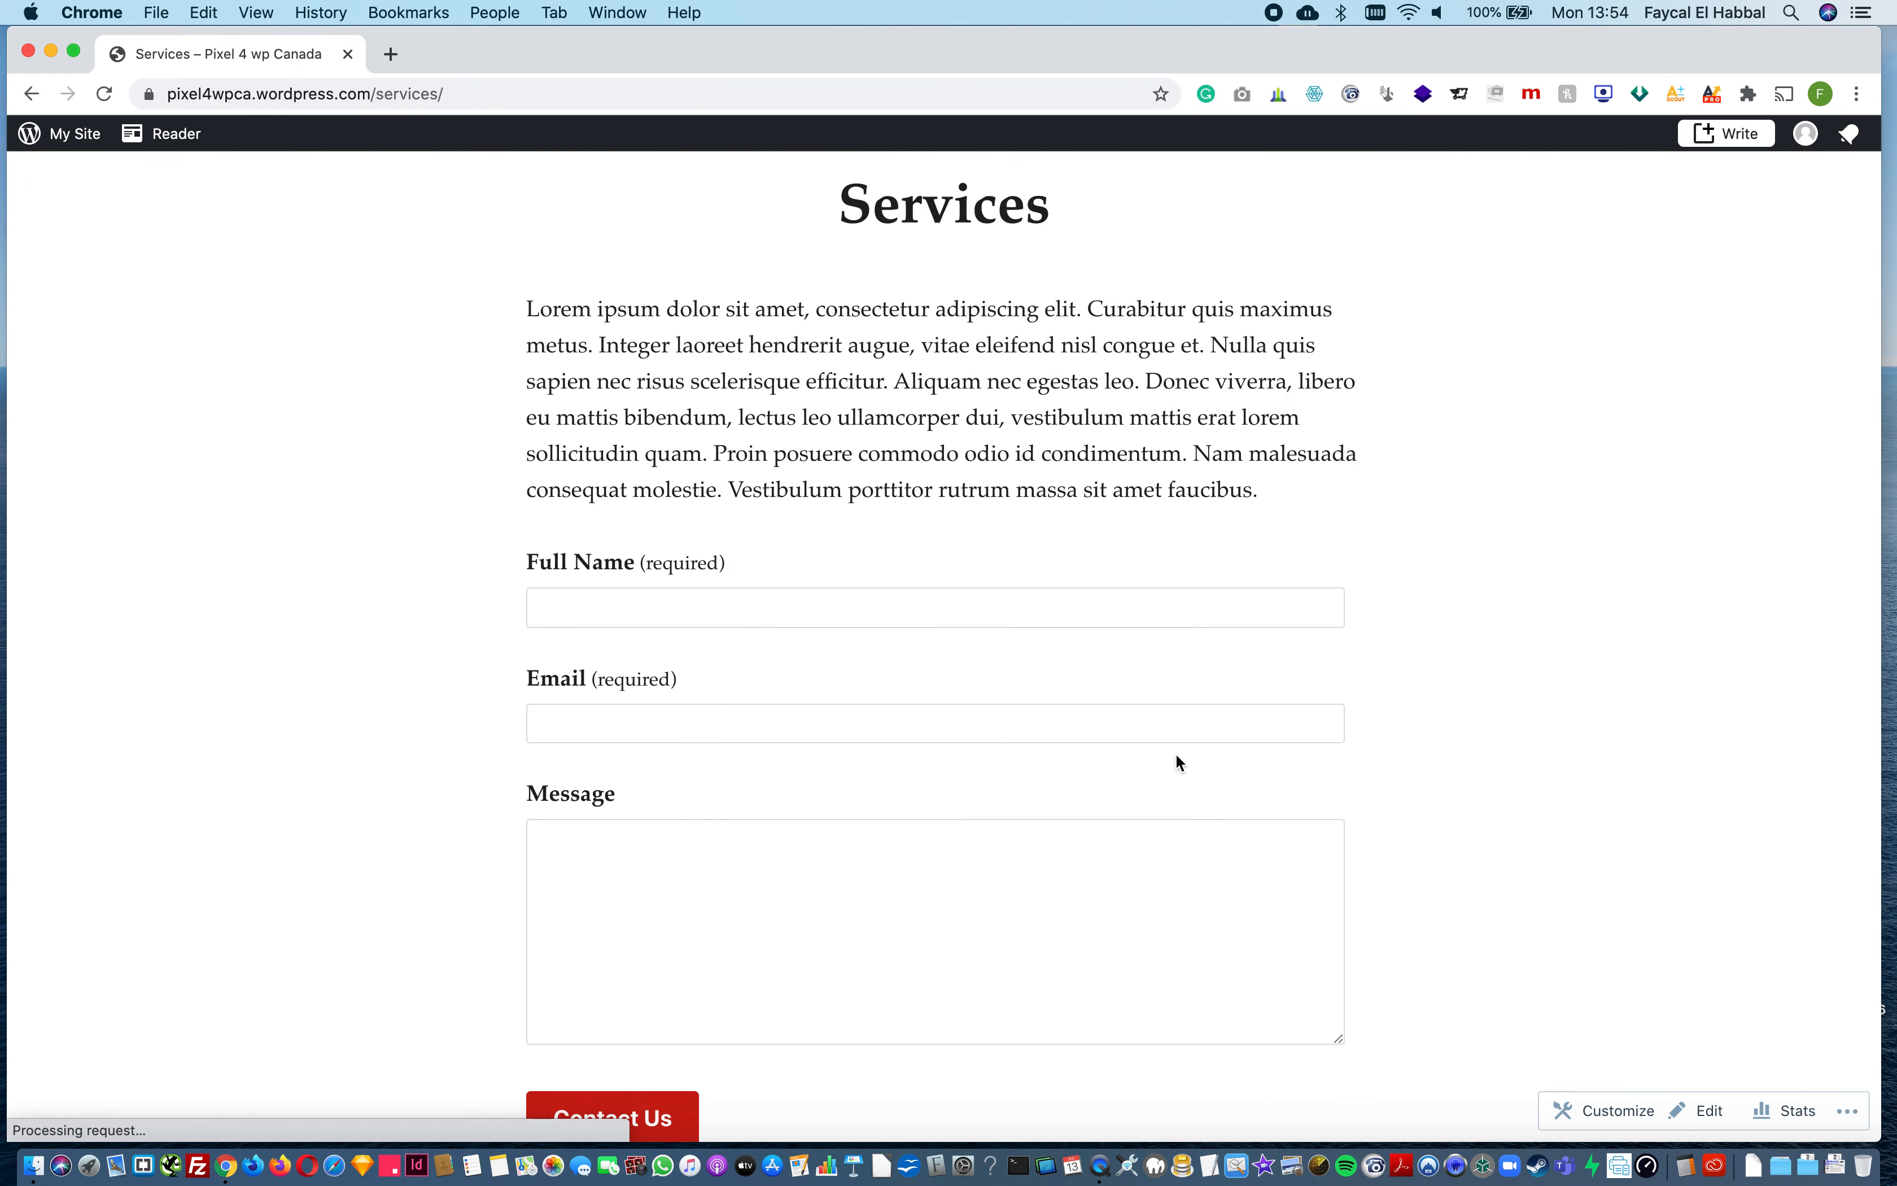
{"action": "scroll", "coordinate": [1177, 754], "scroll_direction": "up", "scroll_amount": 10}
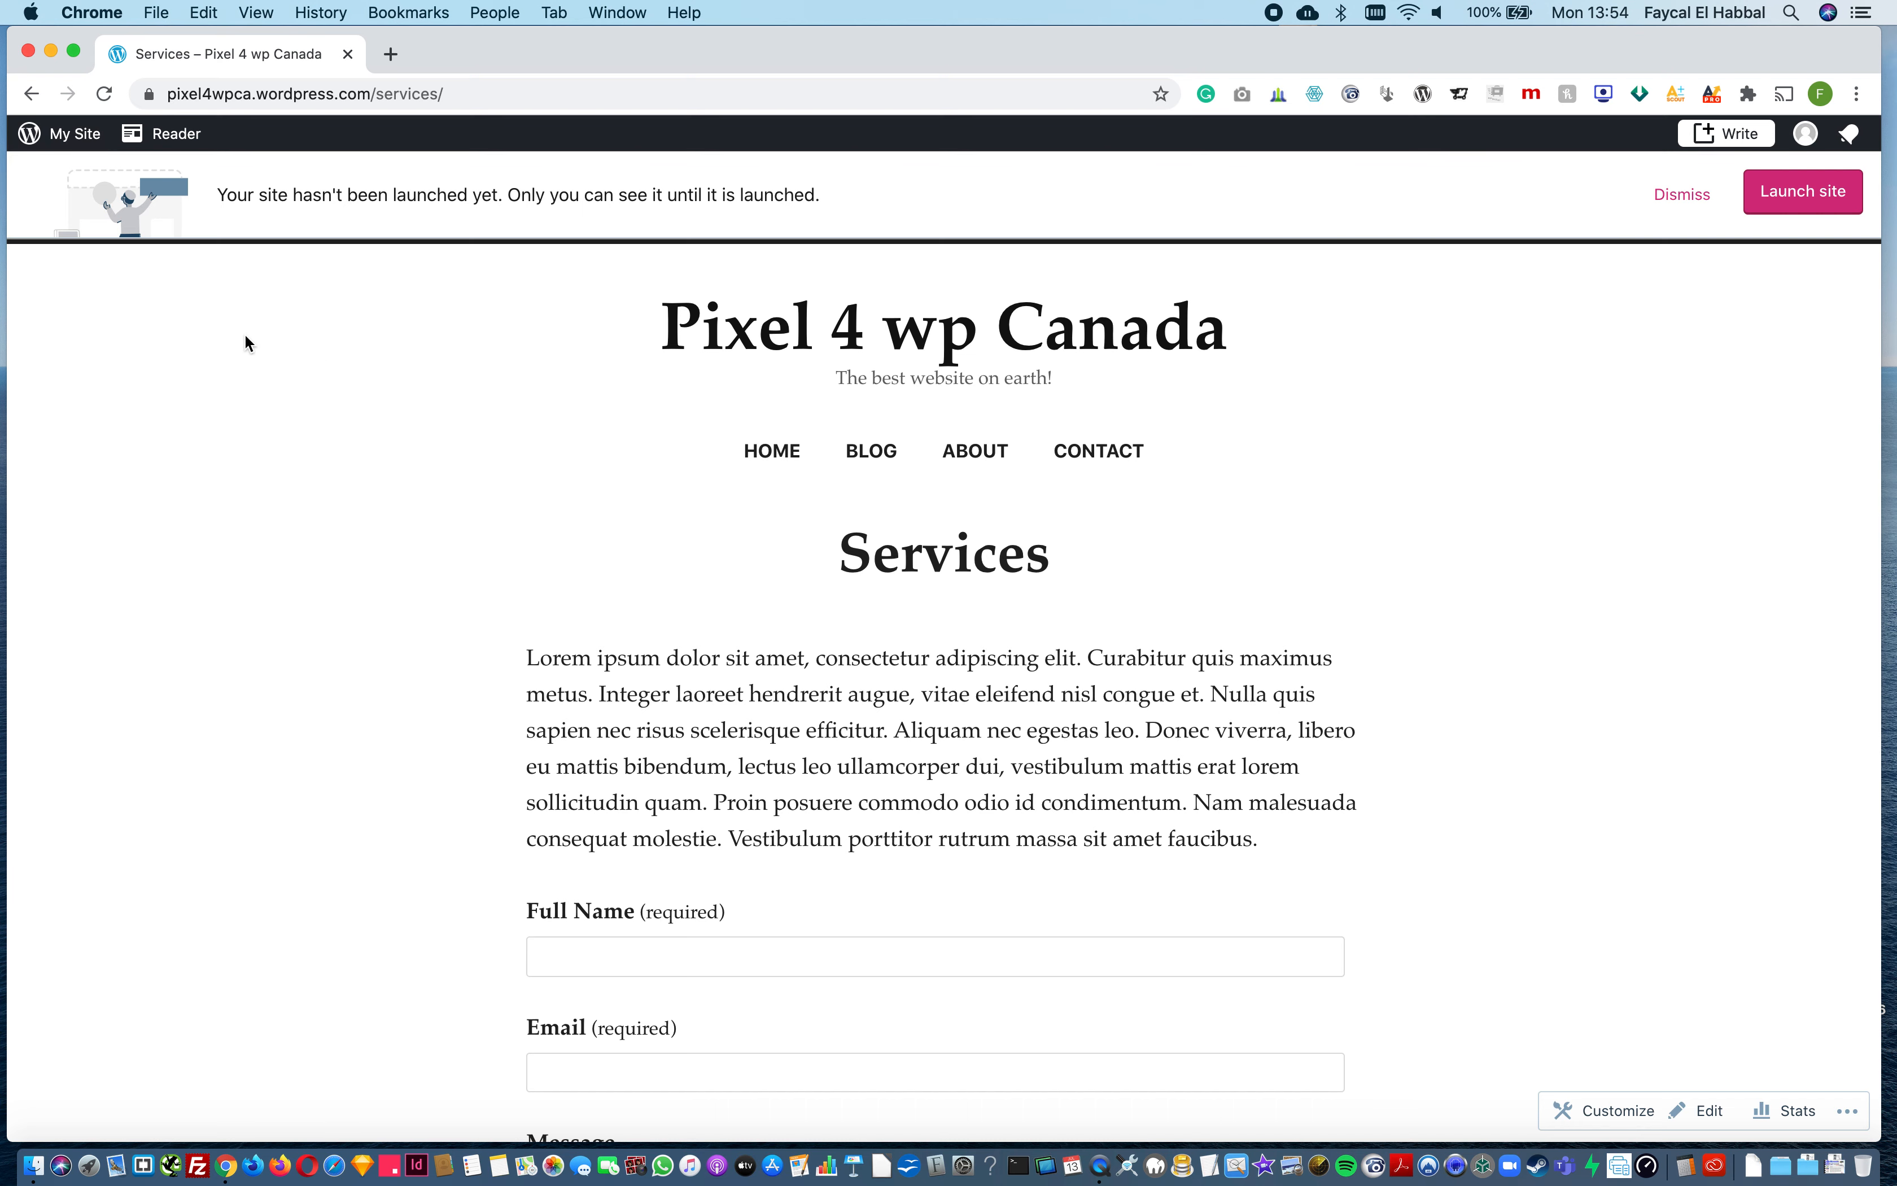
Step: Preview the site's homepage from the My Site dashboard and open the list of published pages
{"action": "left_click", "coordinate": [49, 141]}
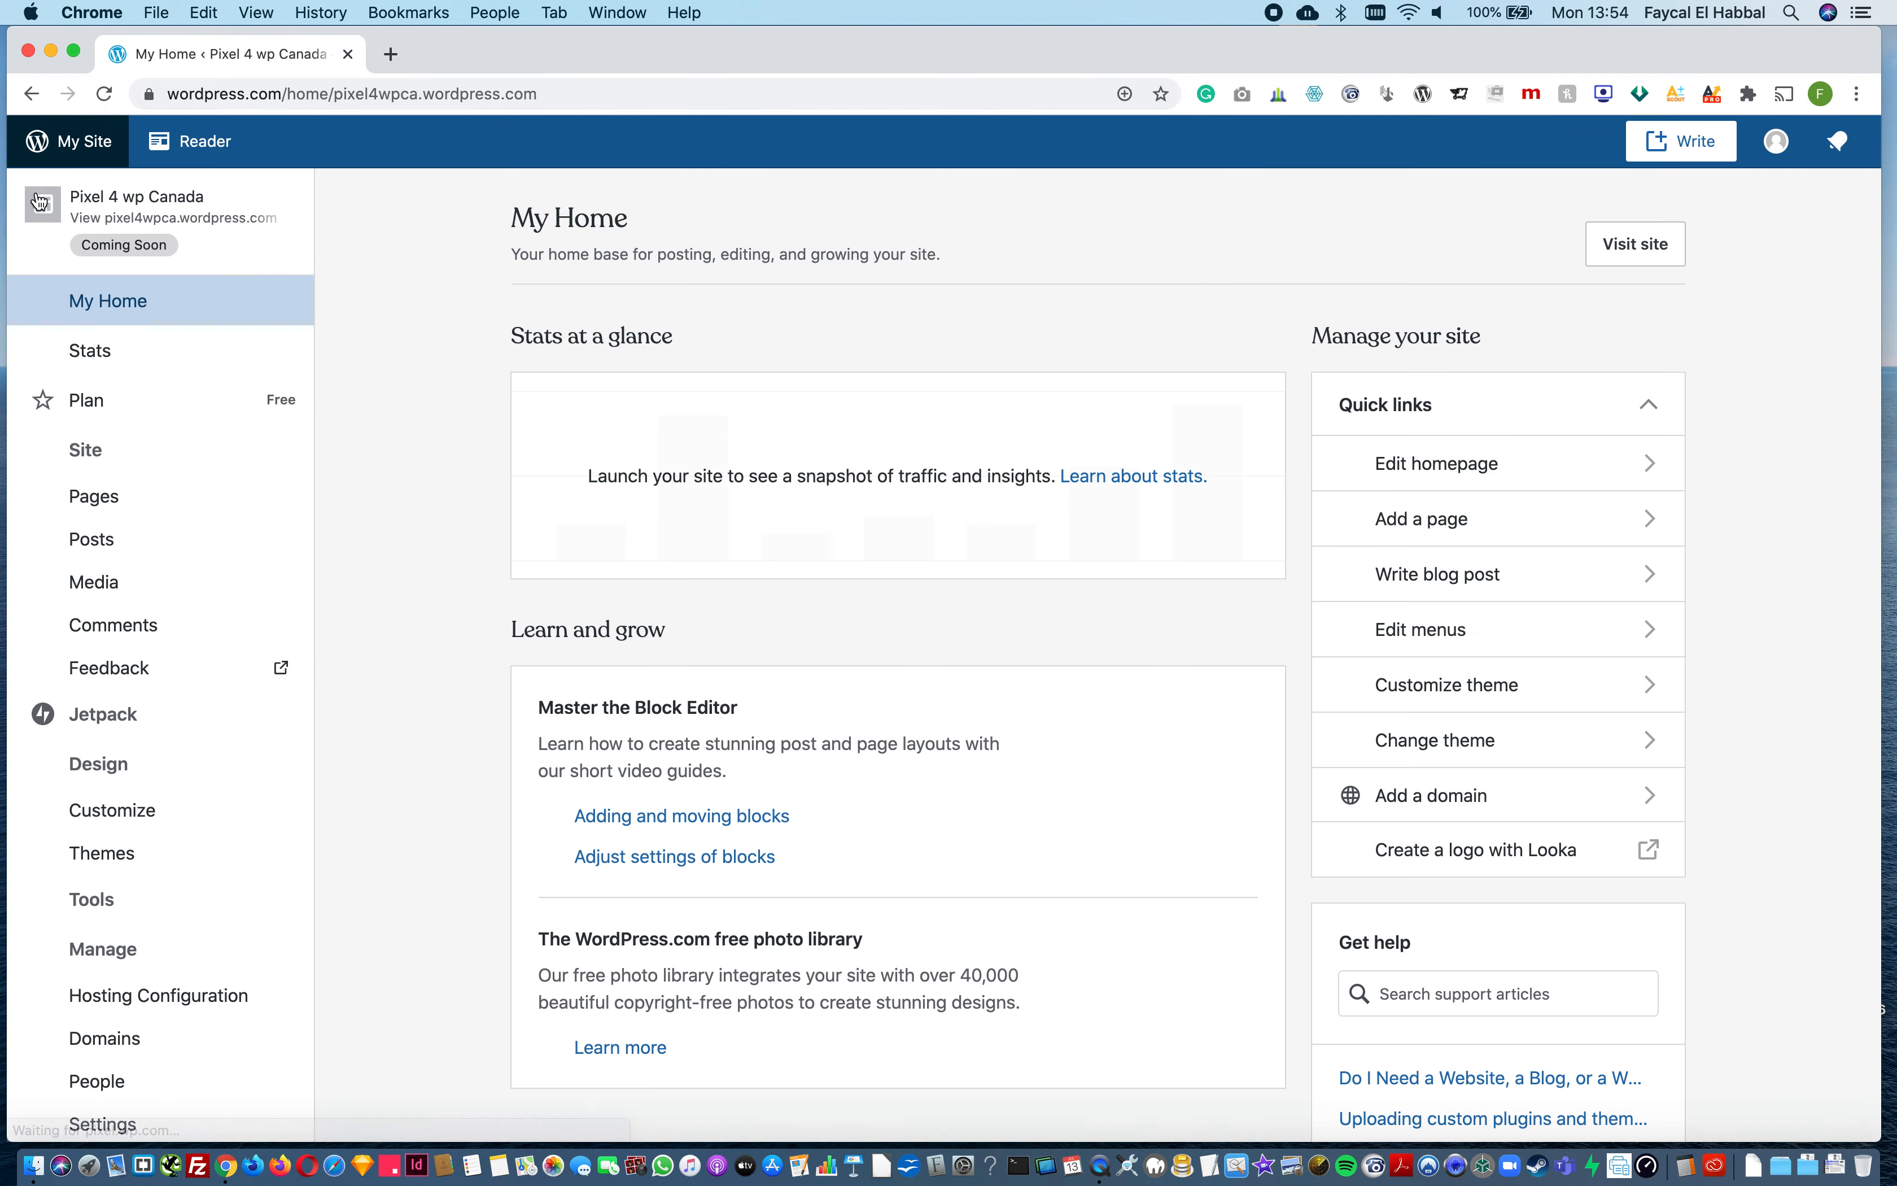
{"action": "left_click", "coordinate": [145, 217]}
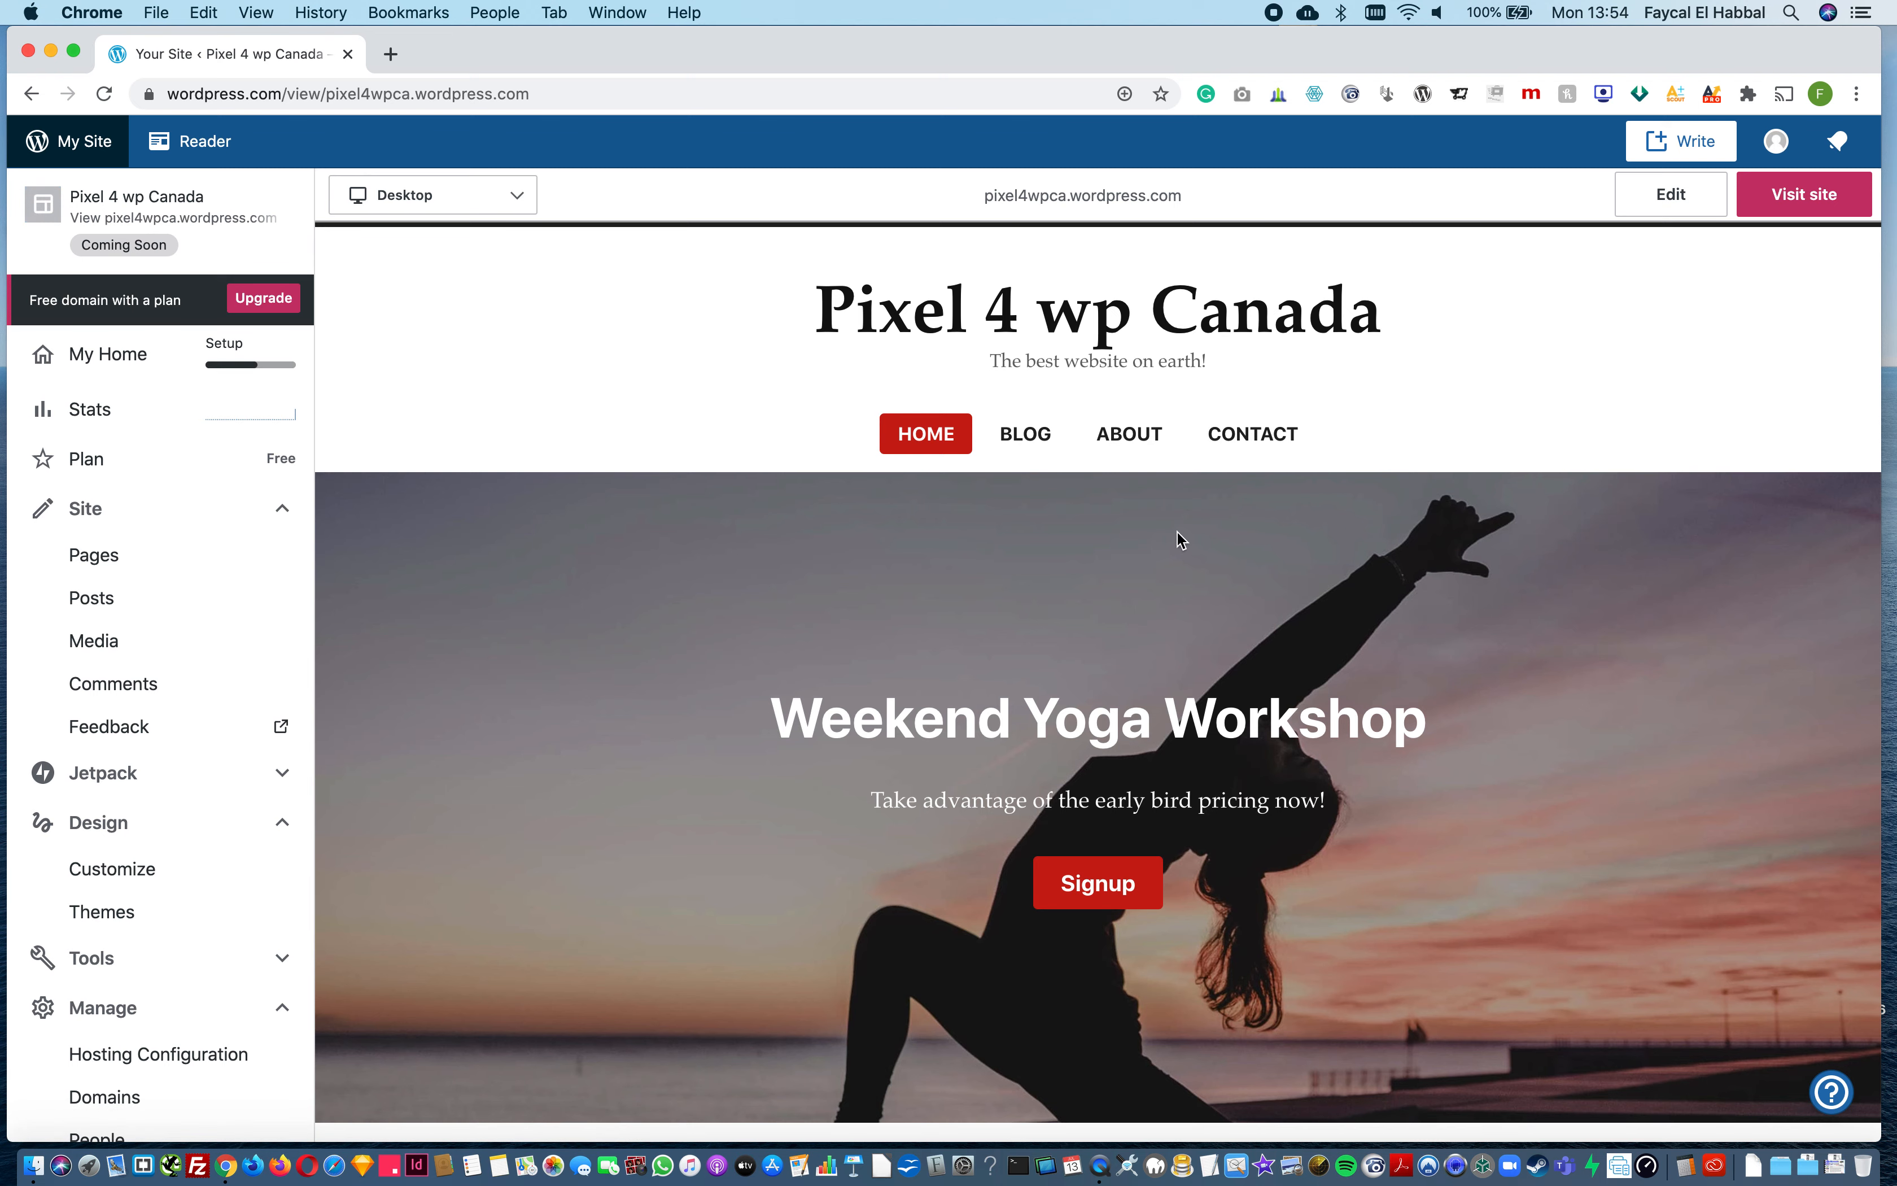
{"action": "scroll", "coordinate": [494, 735], "scroll_direction": "down", "scroll_amount": 10}
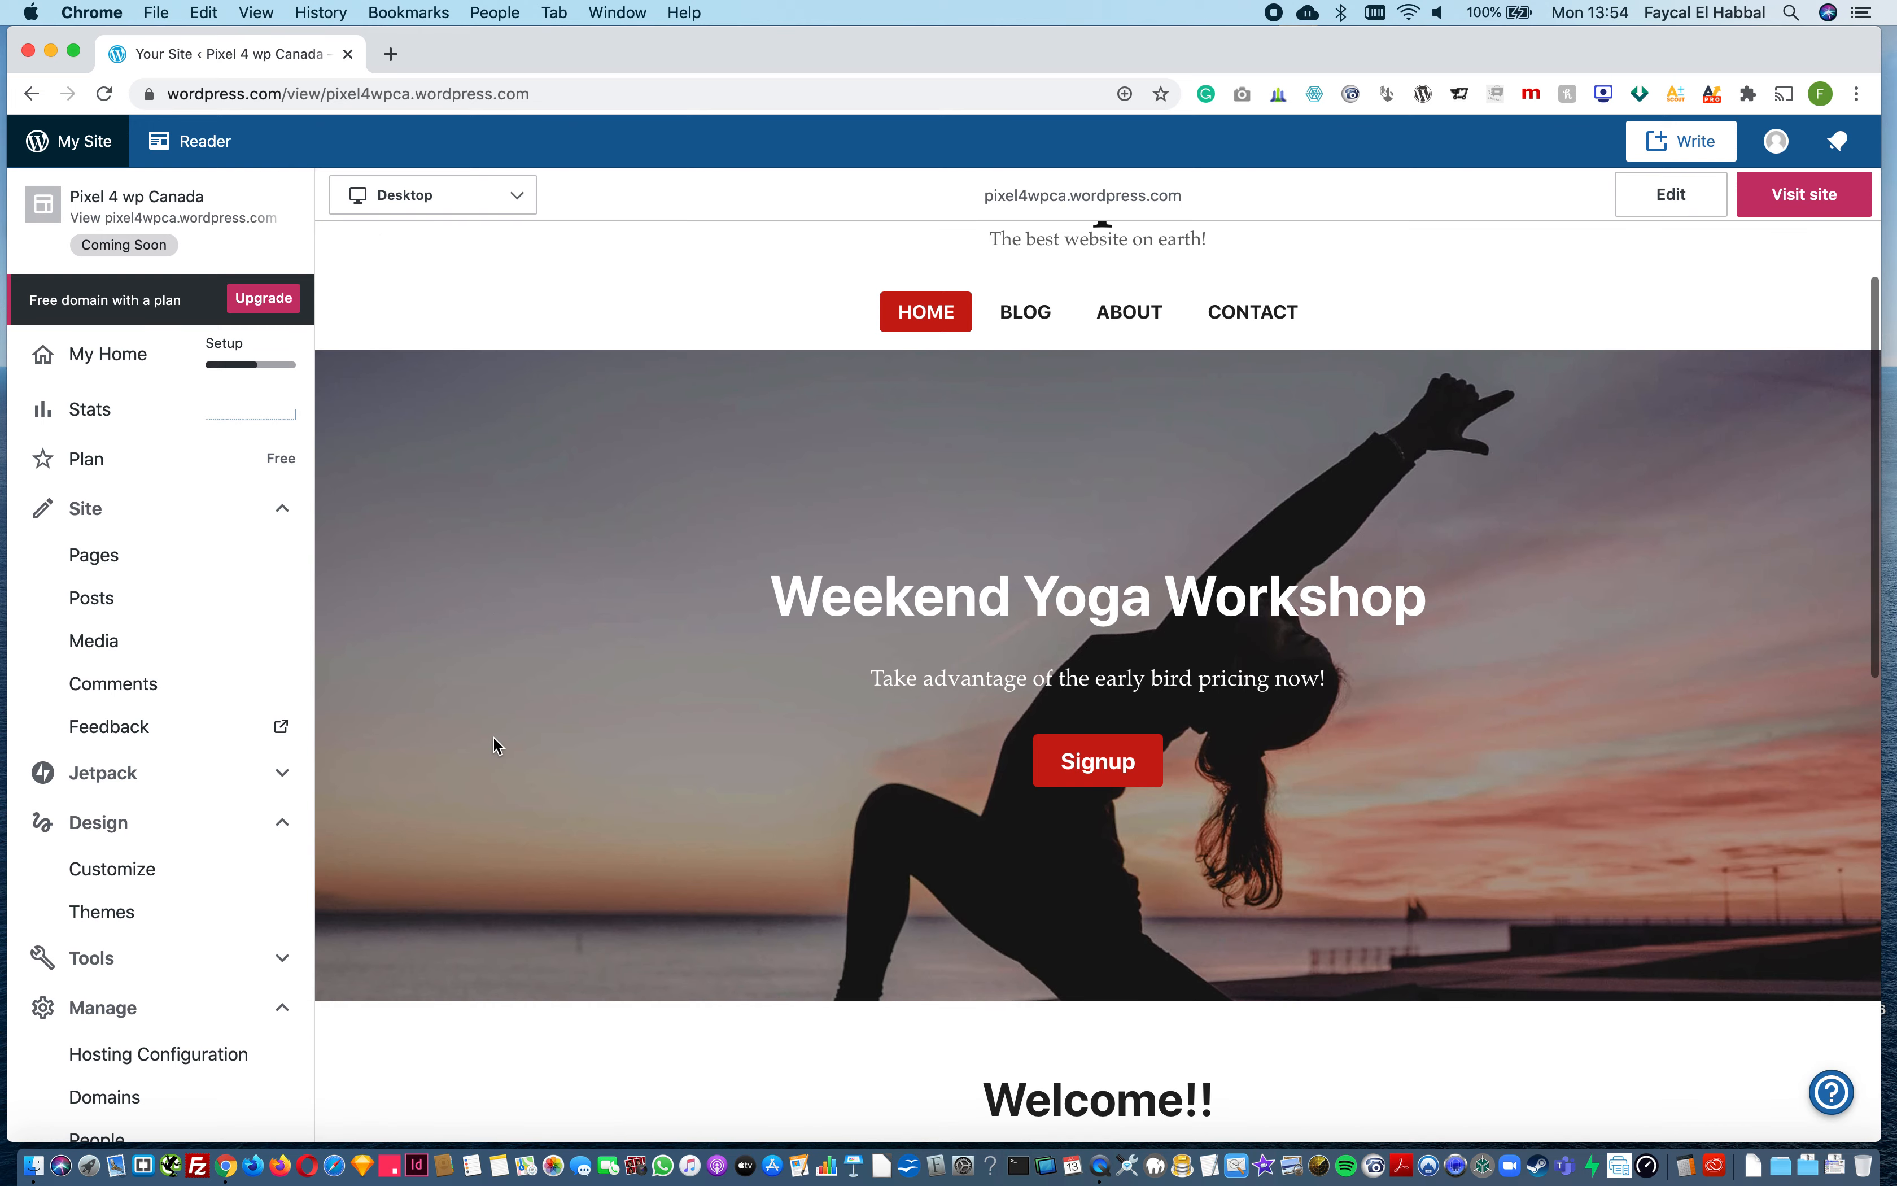
{"action": "scroll", "coordinate": [564, 547], "scroll_direction": "up", "scroll_amount": 15}
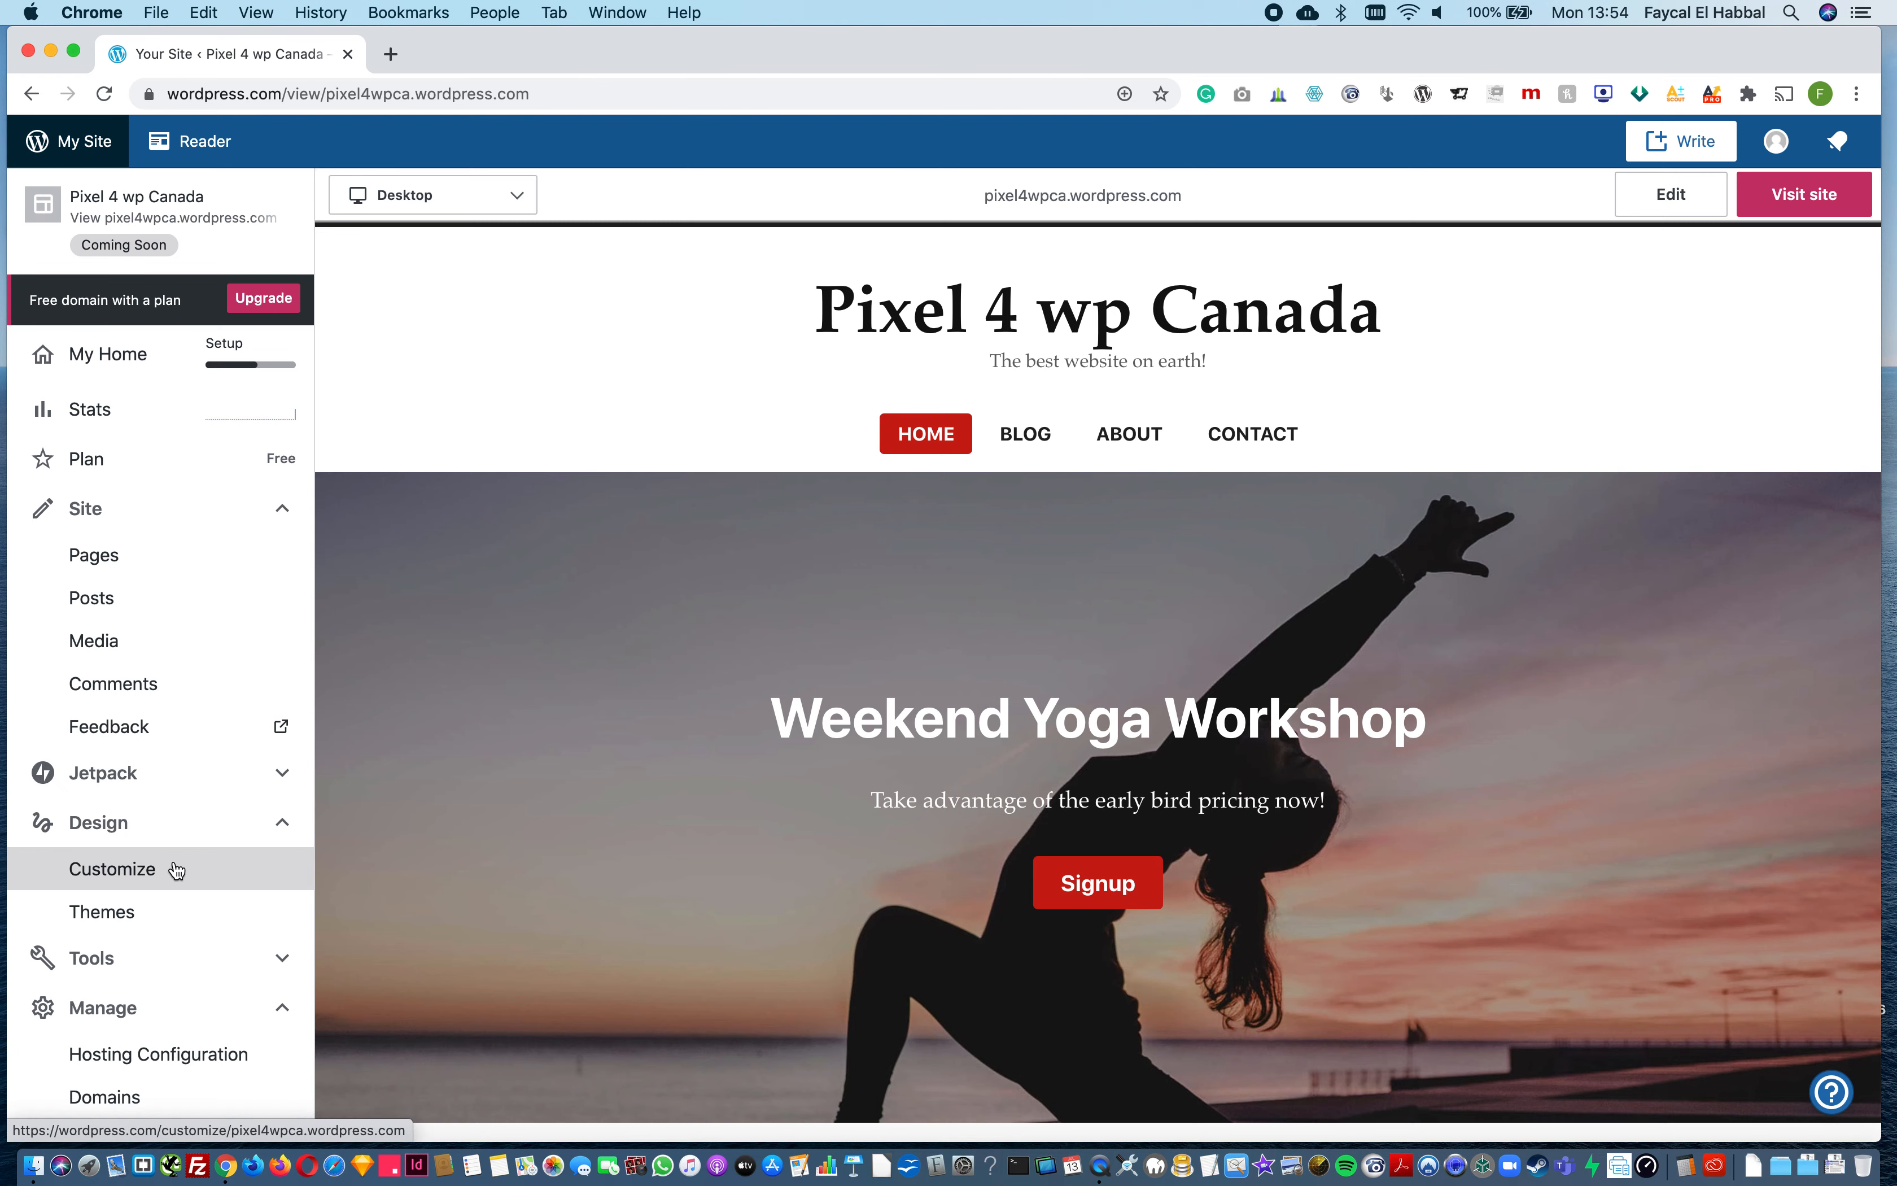
{"action": "left_click", "coordinate": [109, 558]}
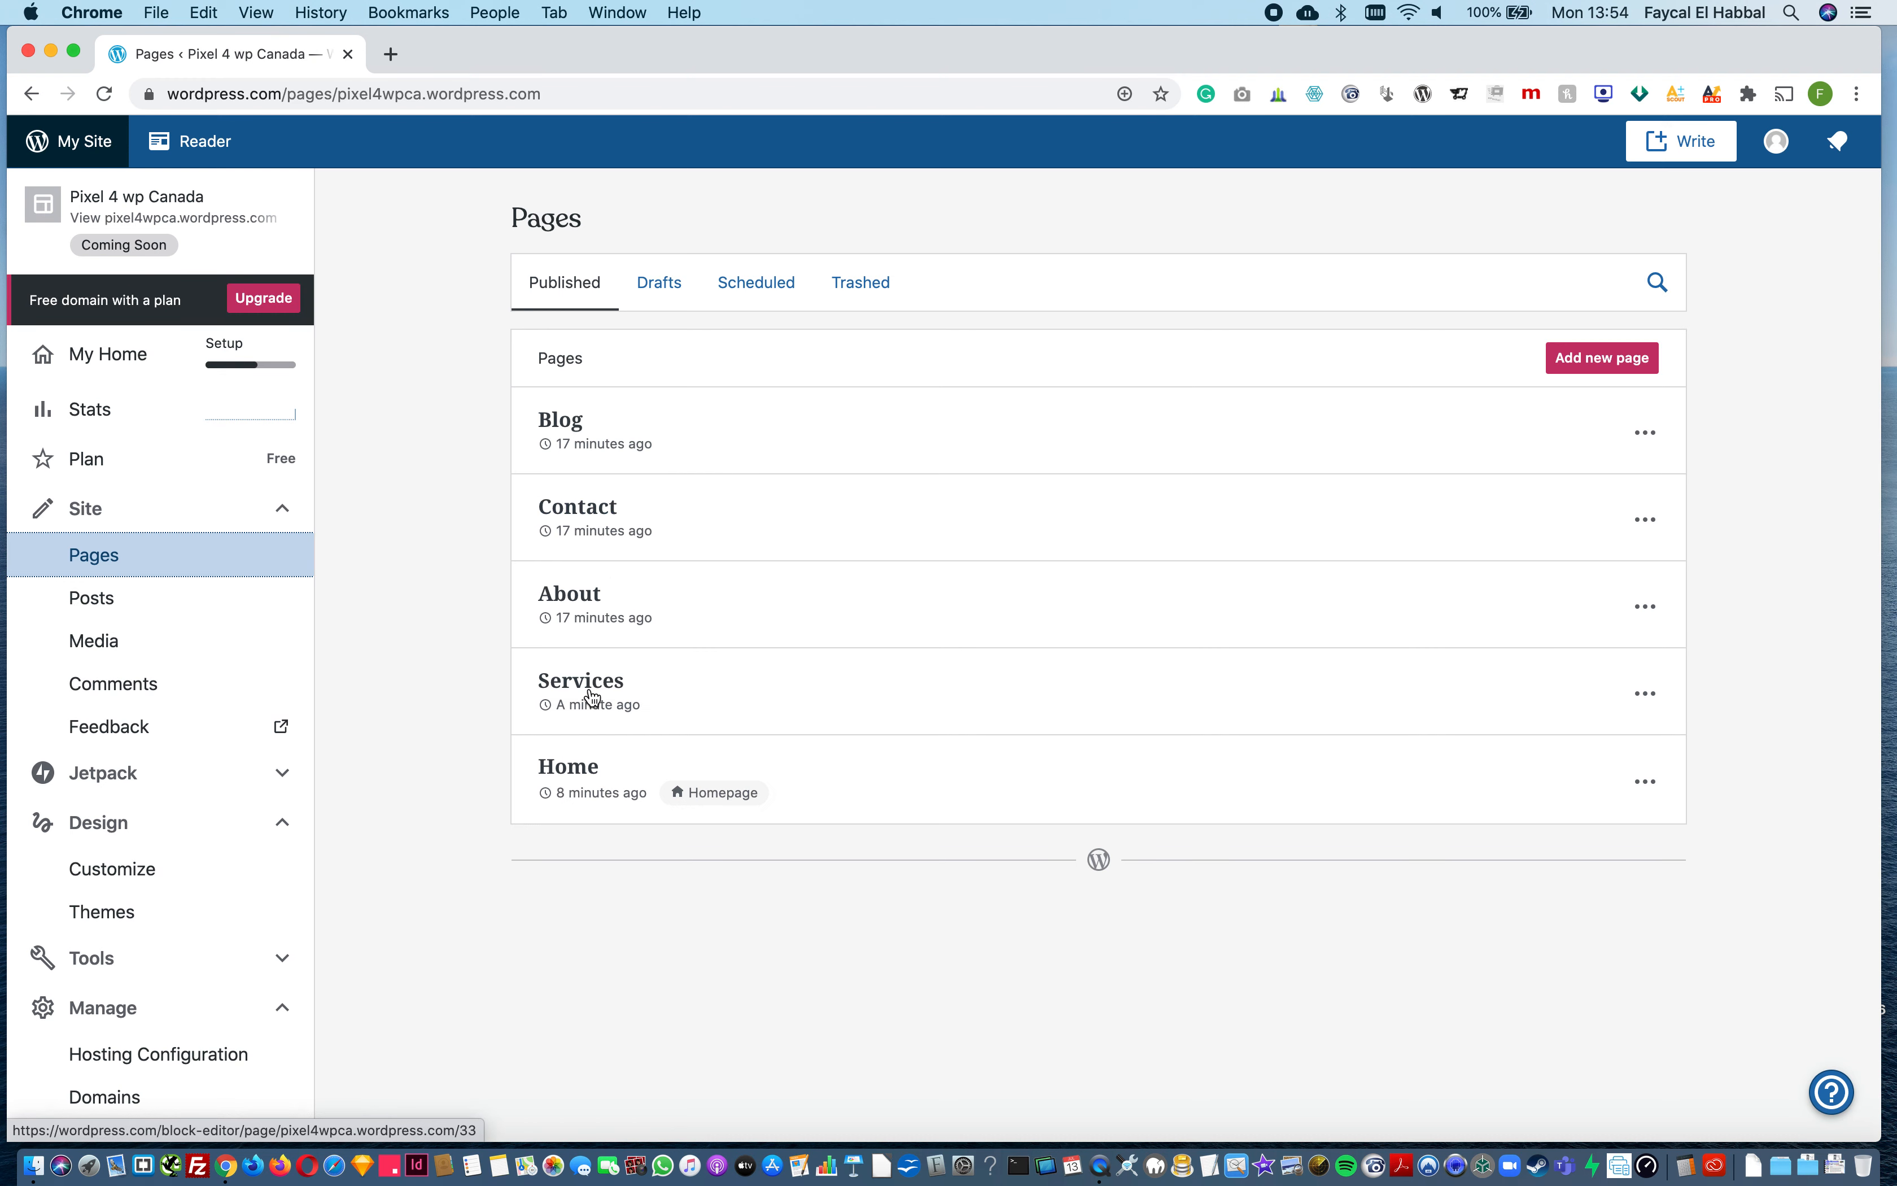
Step: Open the site's Customizer, dismiss the introductory tip and view the Site Identity settings
{"action": "left_click", "coordinate": [144, 883]}
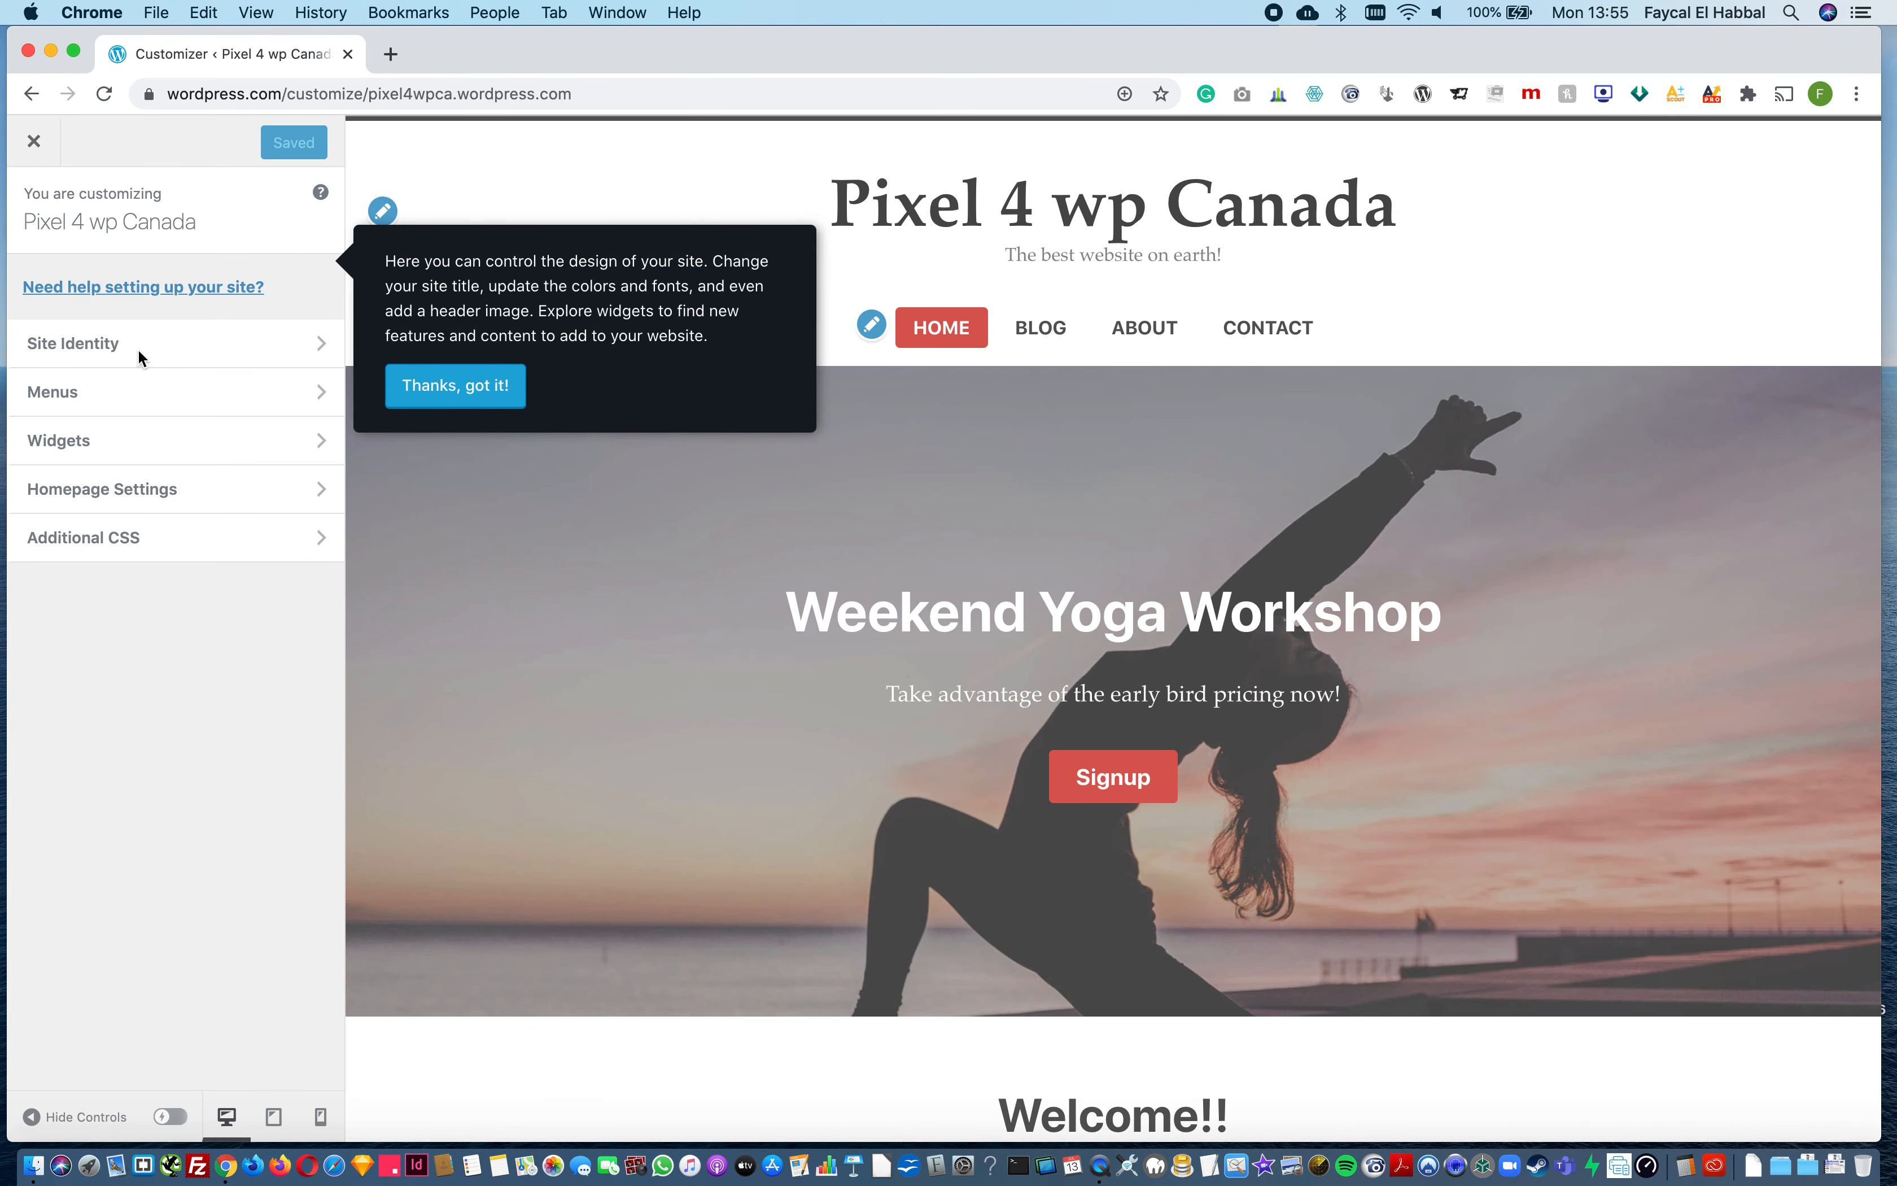
{"action": "left_click", "coordinate": [442, 386]}
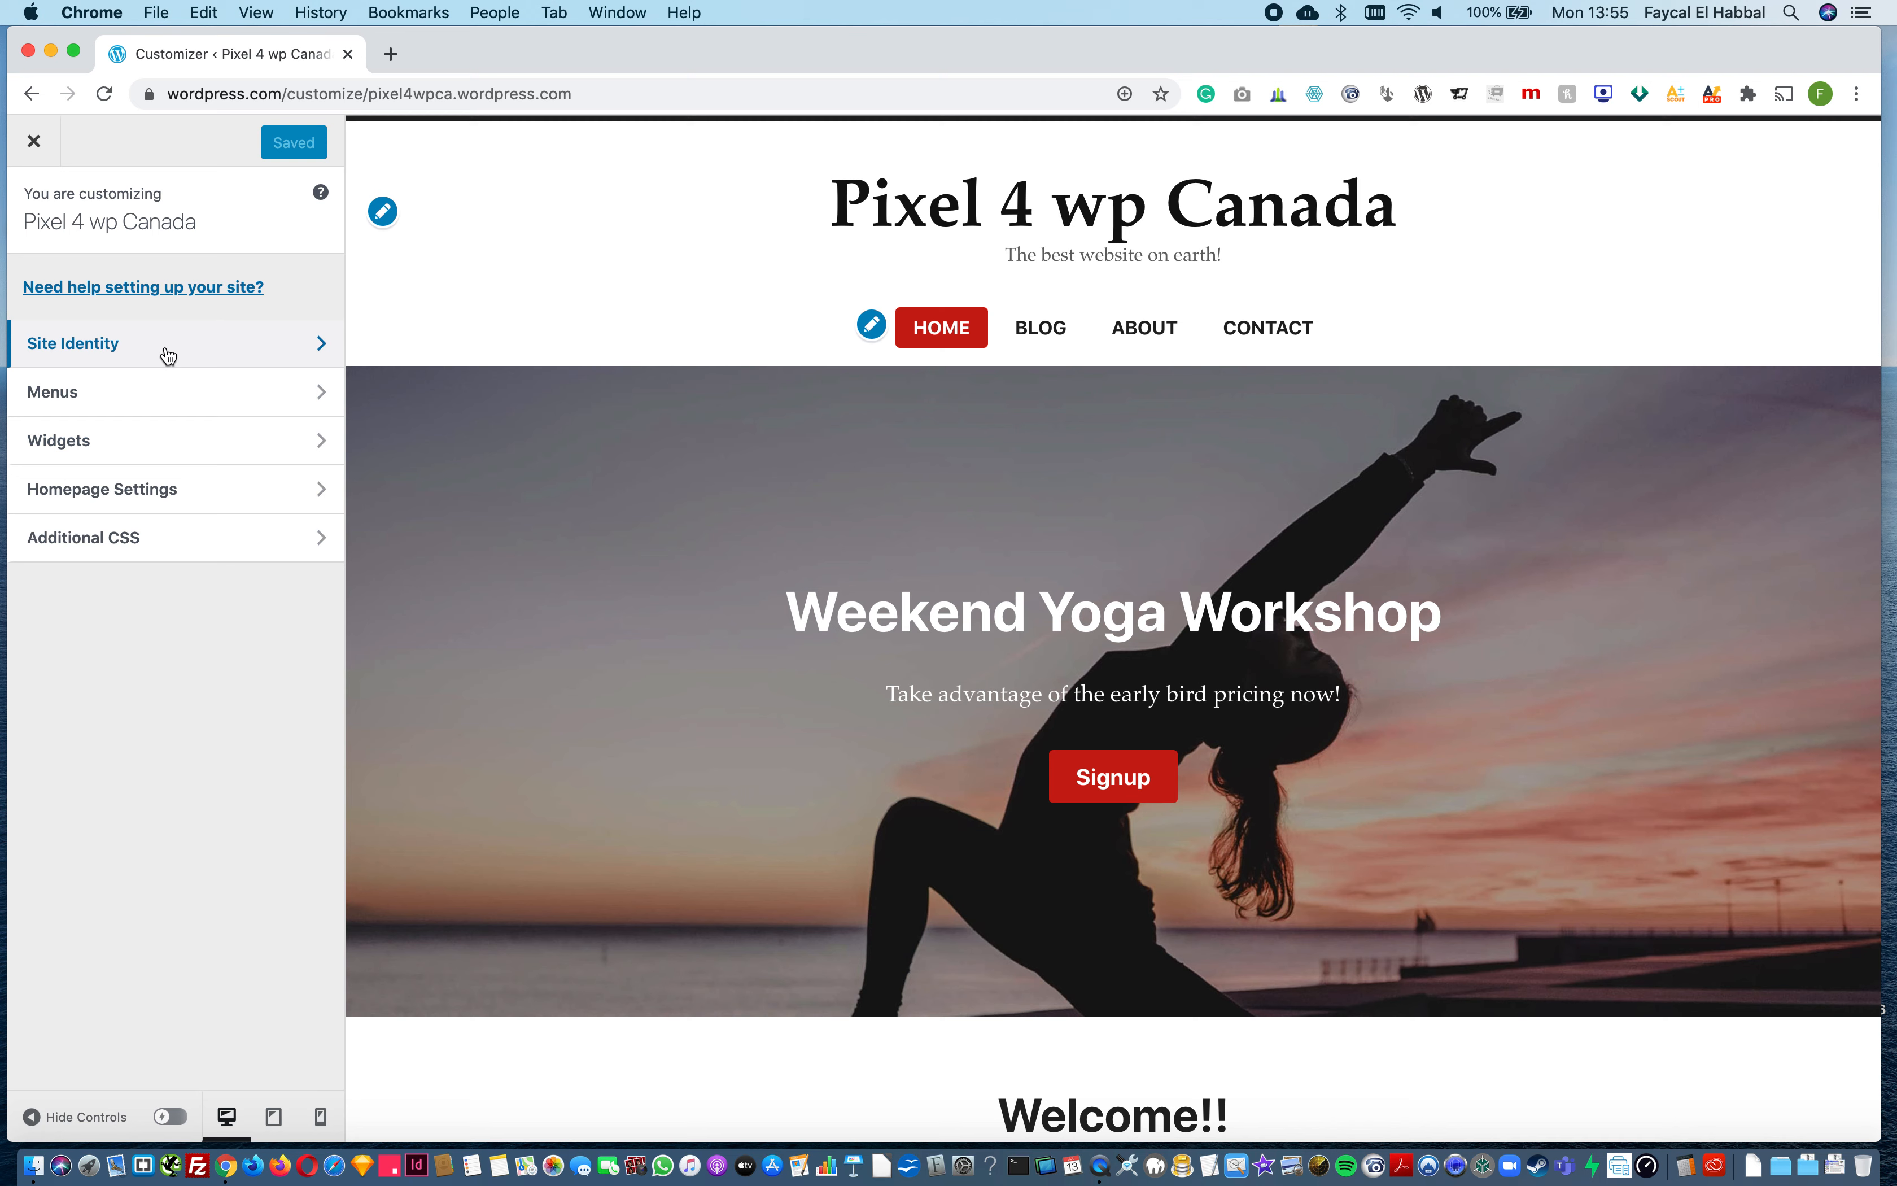
{"action": "left_click", "coordinate": [383, 210]}
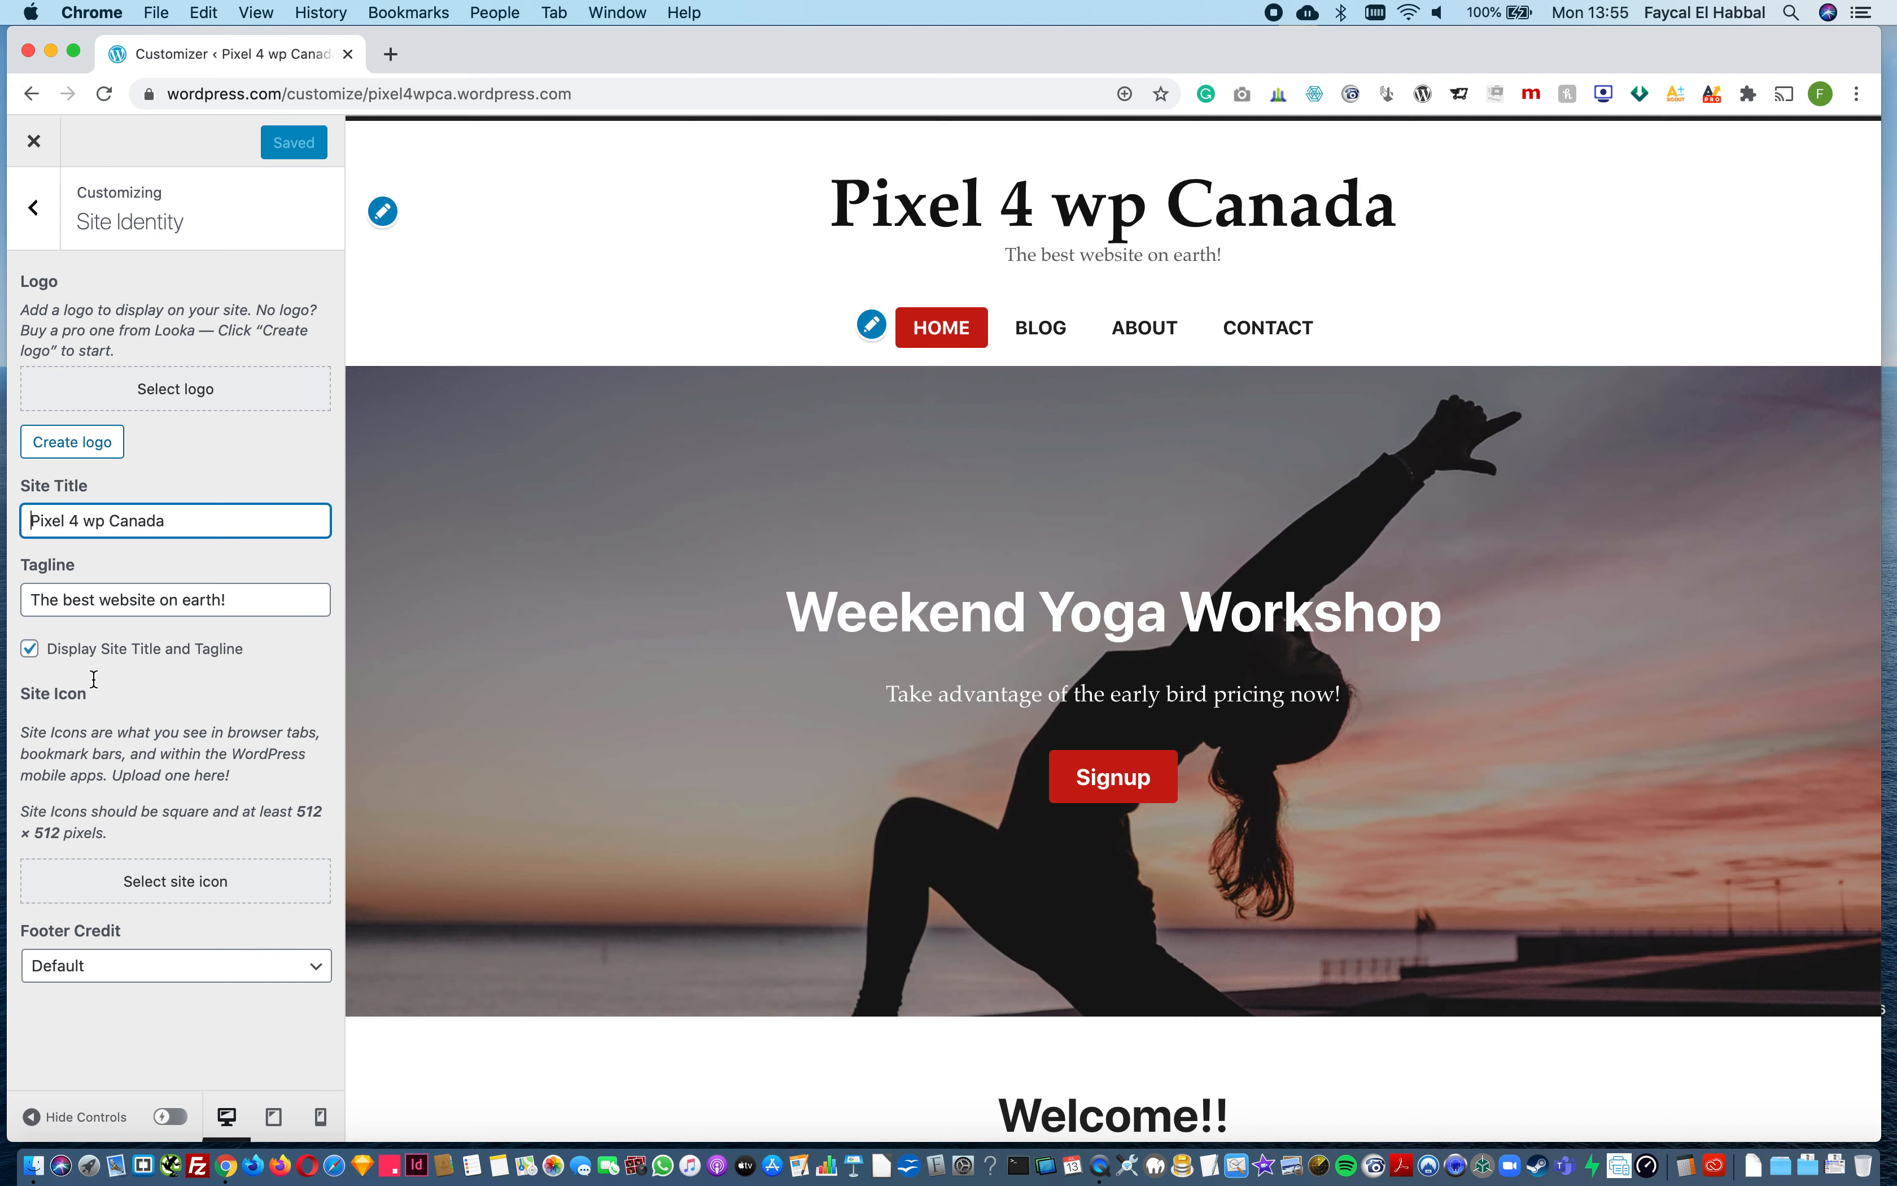
{"action": "left_click", "coordinate": [38, 220]}
Step: Add the Services page as an item of the site's Primary menu
{"action": "left_click", "coordinate": [124, 393]}
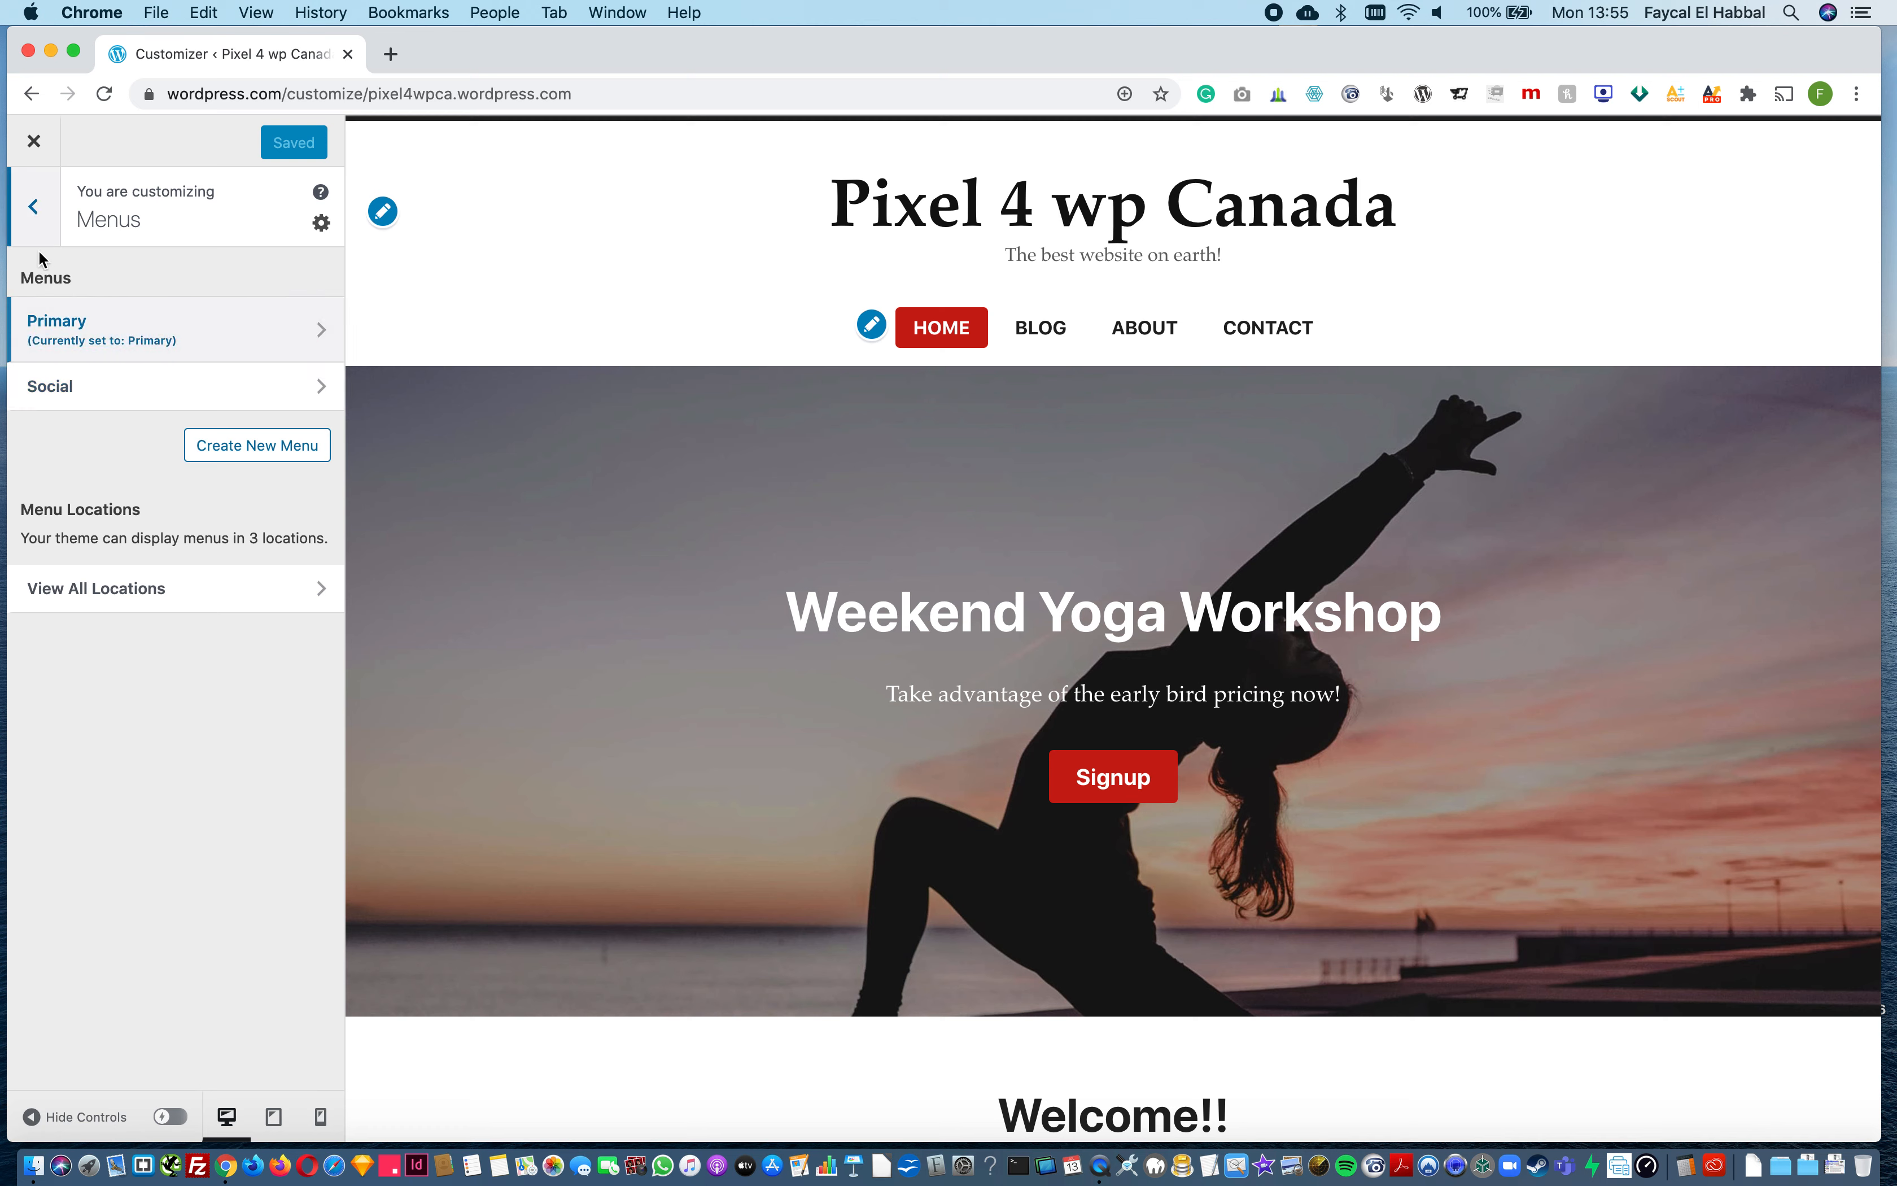
{"action": "left_click", "coordinate": [34, 206]}
{"action": "left_click", "coordinate": [115, 396]}
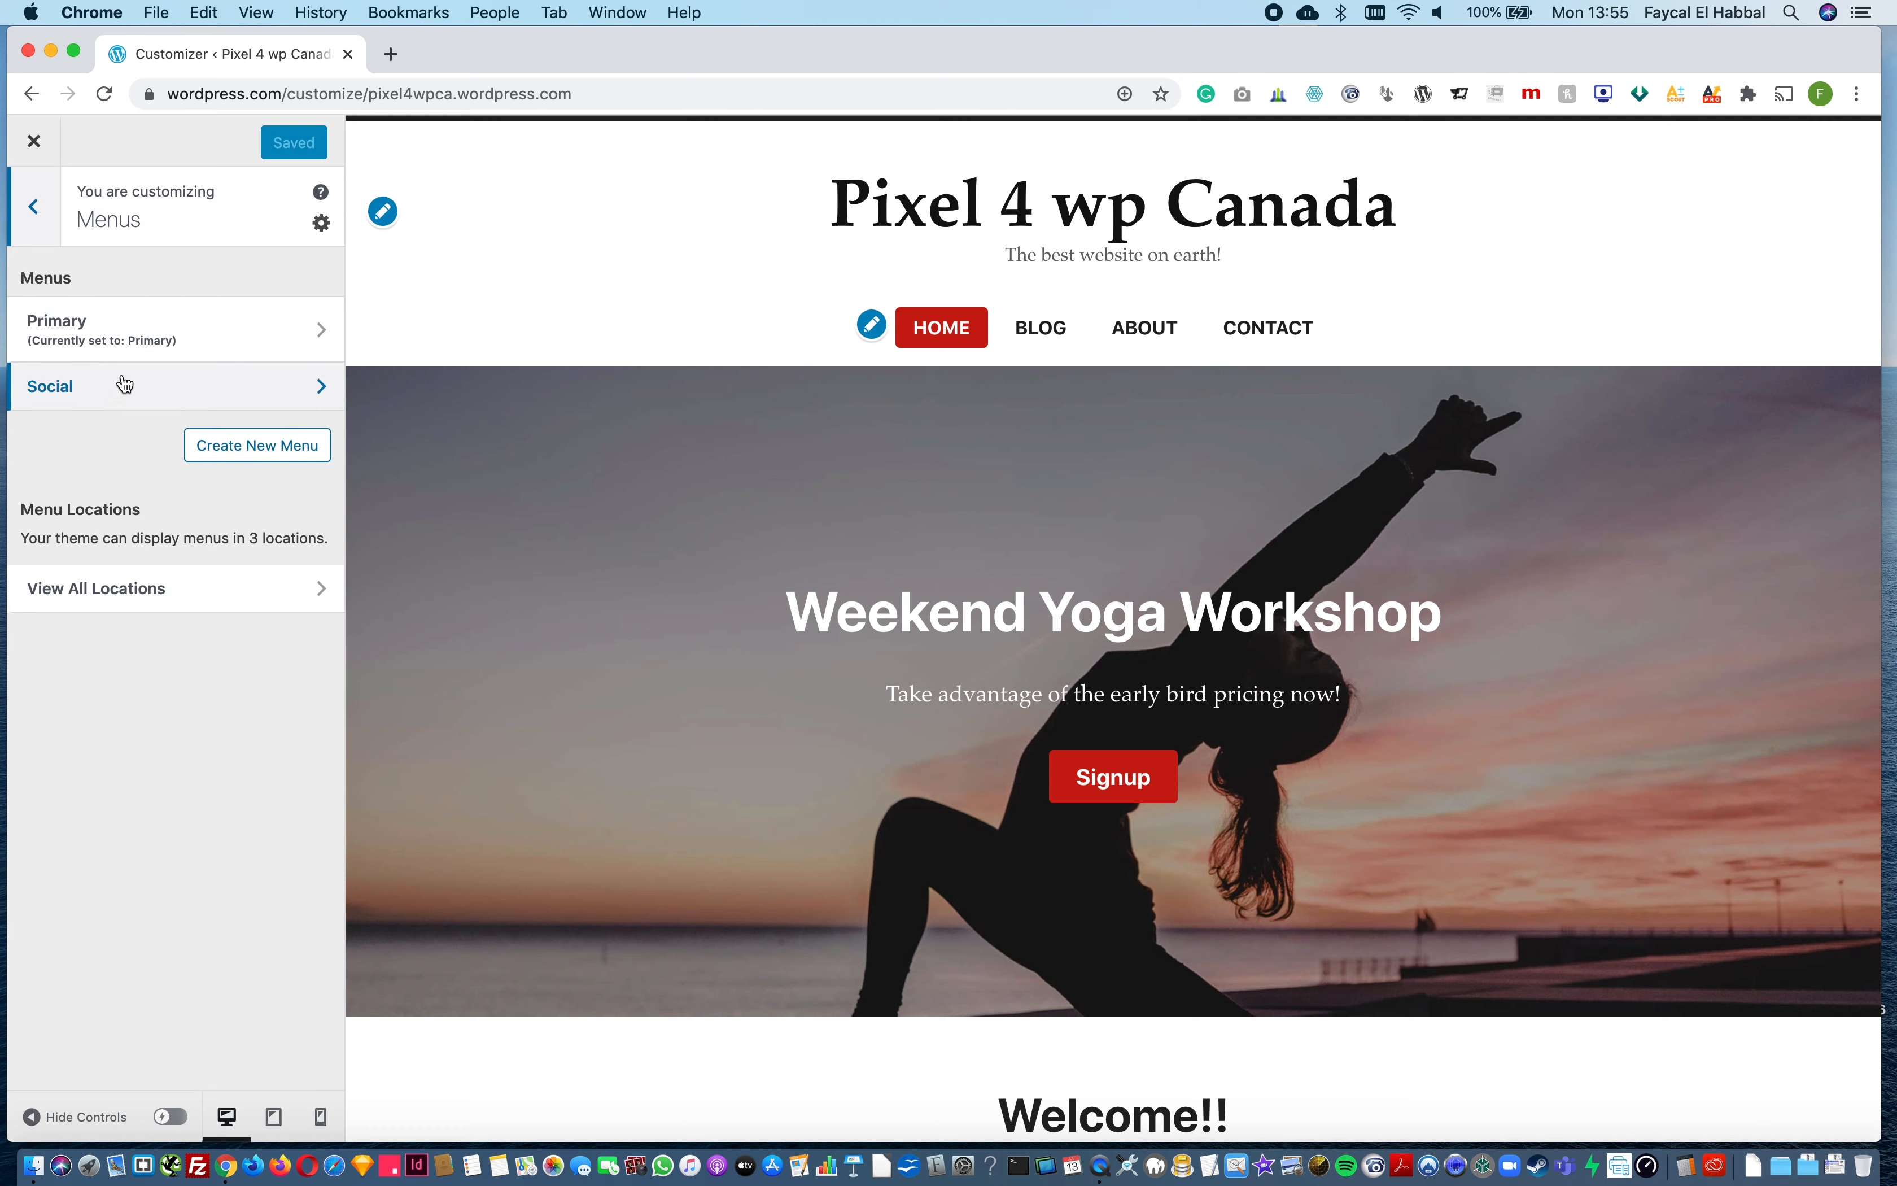
{"action": "left_click", "coordinate": [137, 339]}
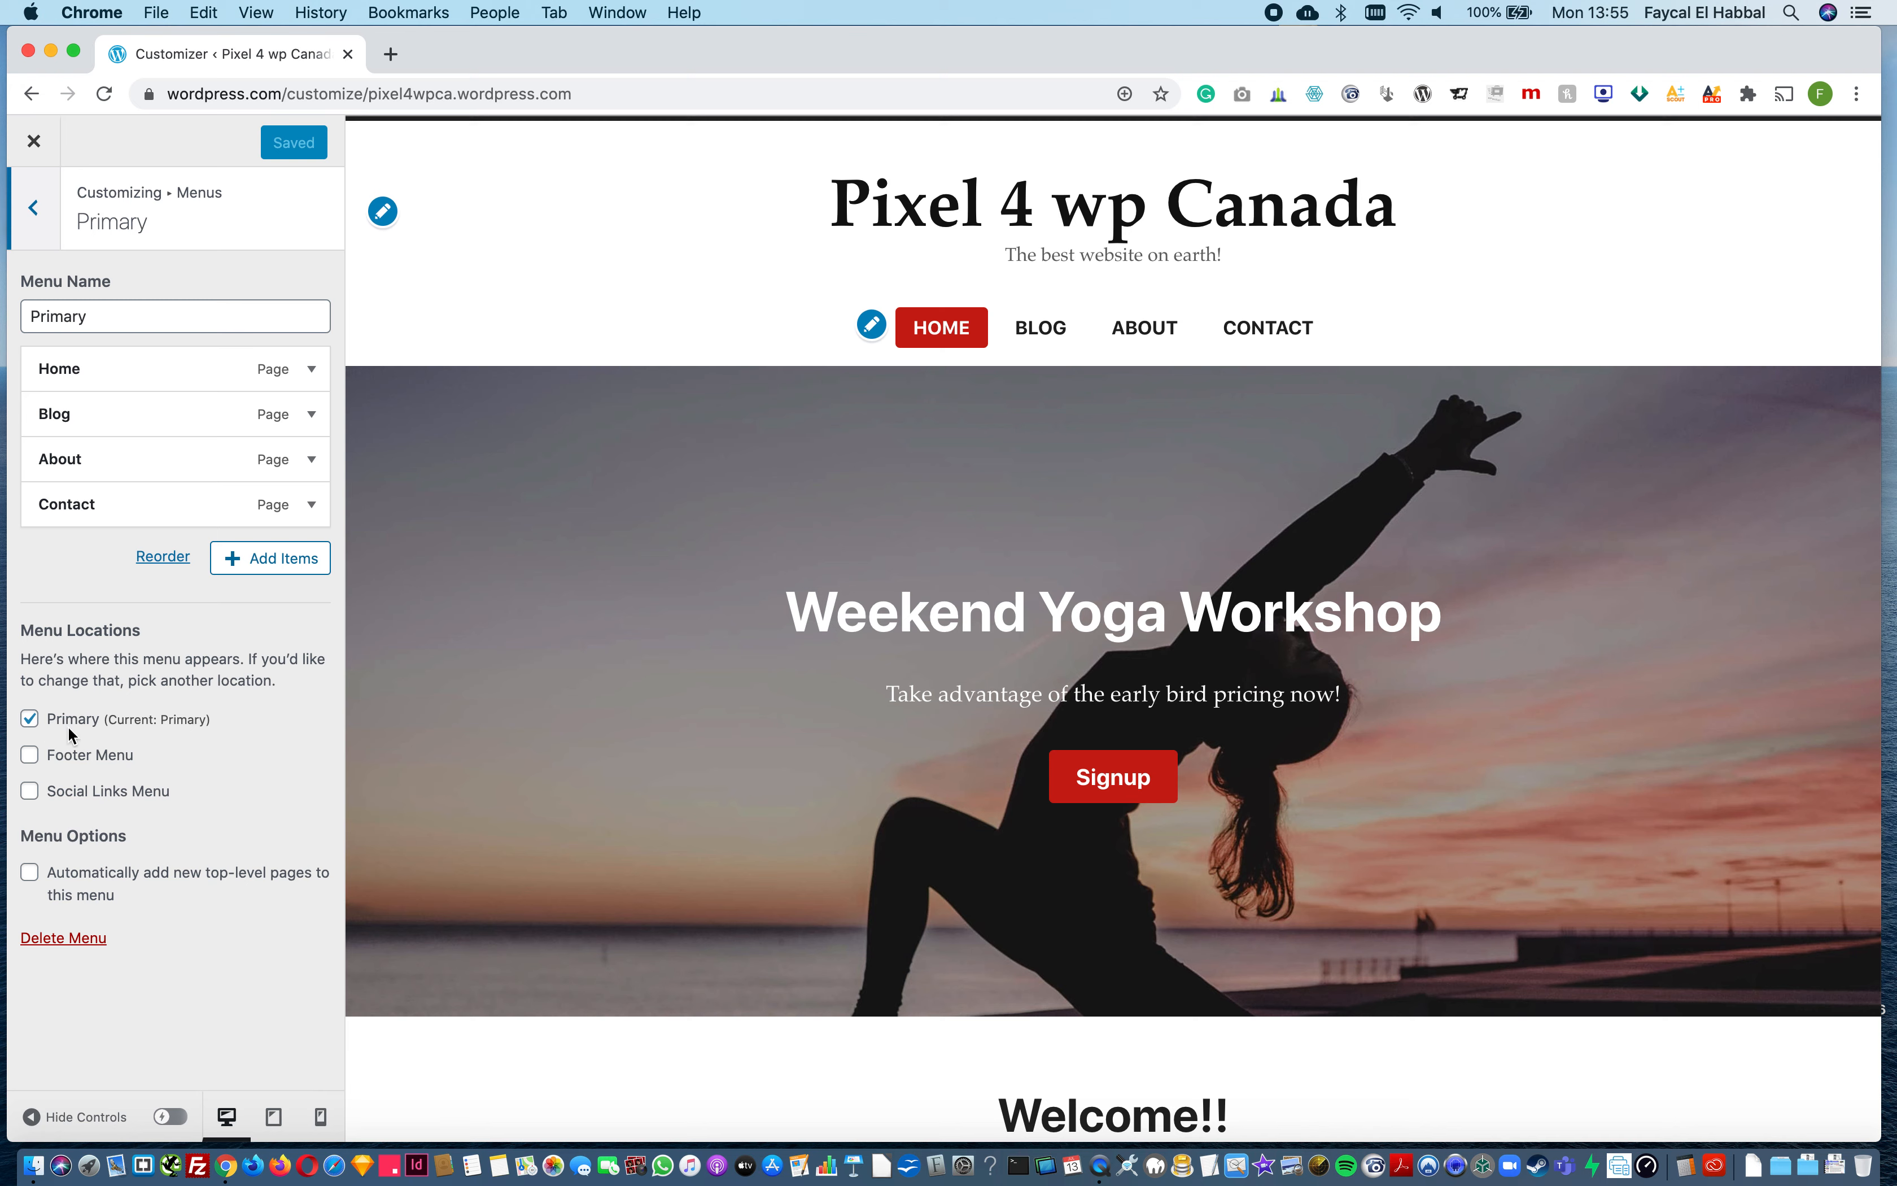
{"action": "left_click", "coordinate": [267, 559]}
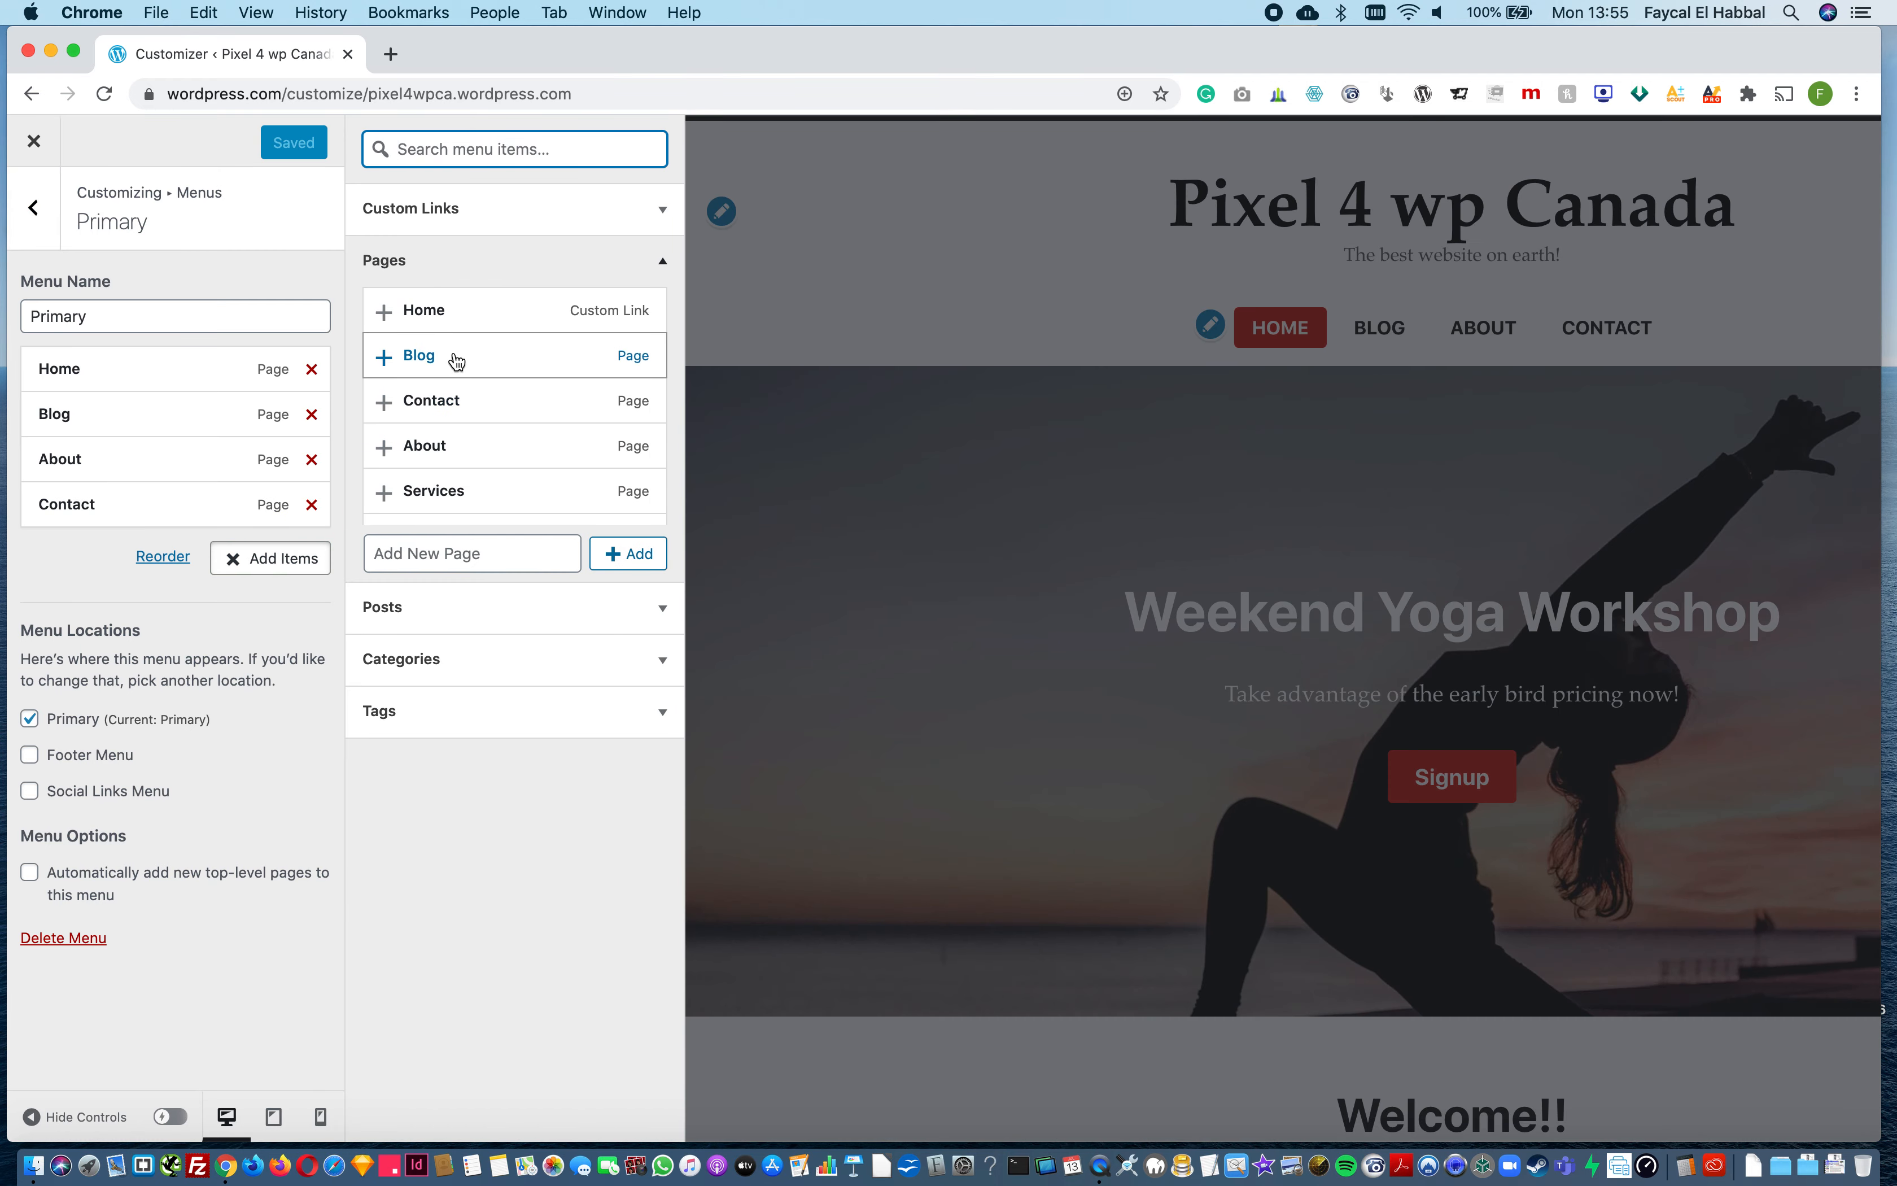
{"action": "left_click", "coordinate": [386, 494]}
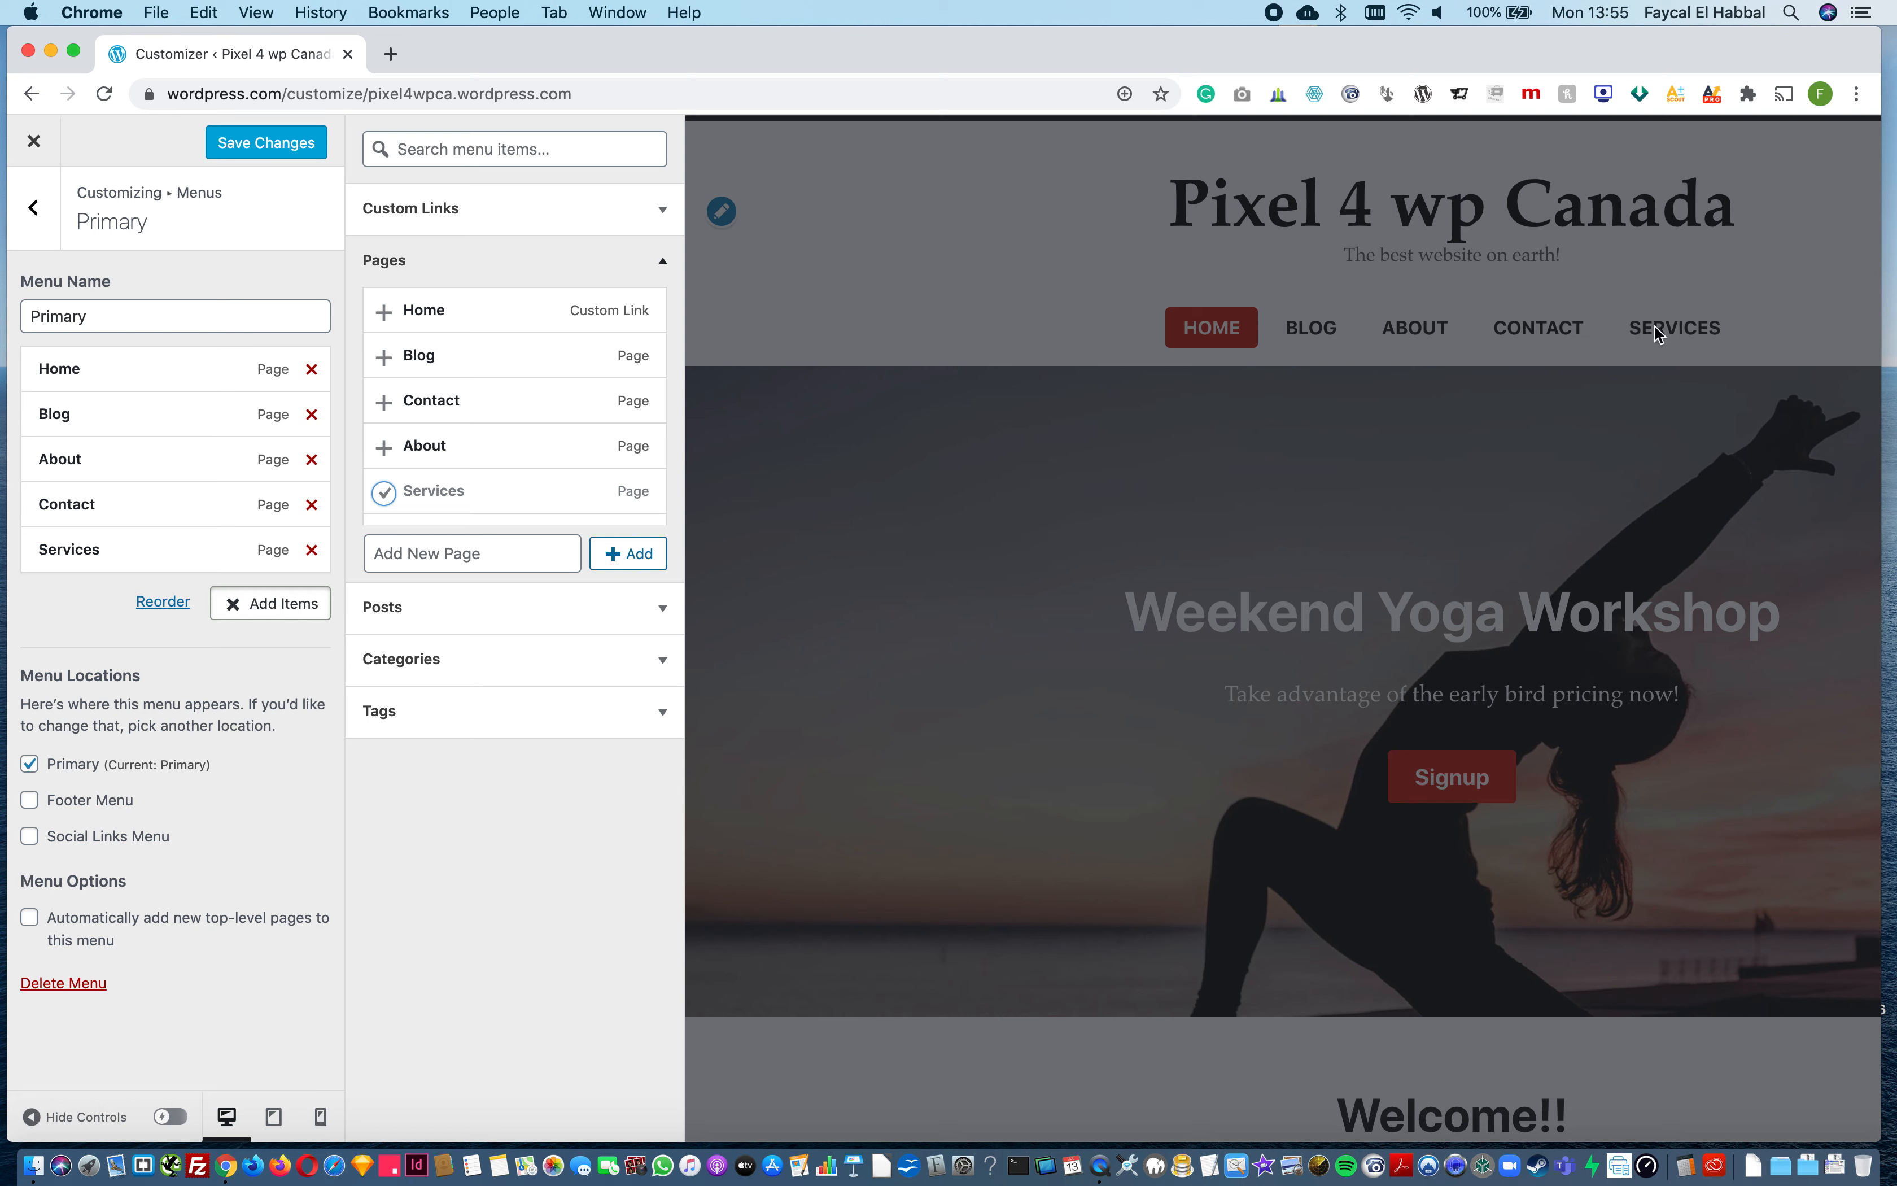
Step: Try Services after Blog and as a sub-item of About, settle it between Home and Blog, and save the Primary menu
{"action": "left_click_drag", "start_coordinate": [66, 552], "coordinate": [66, 462]}
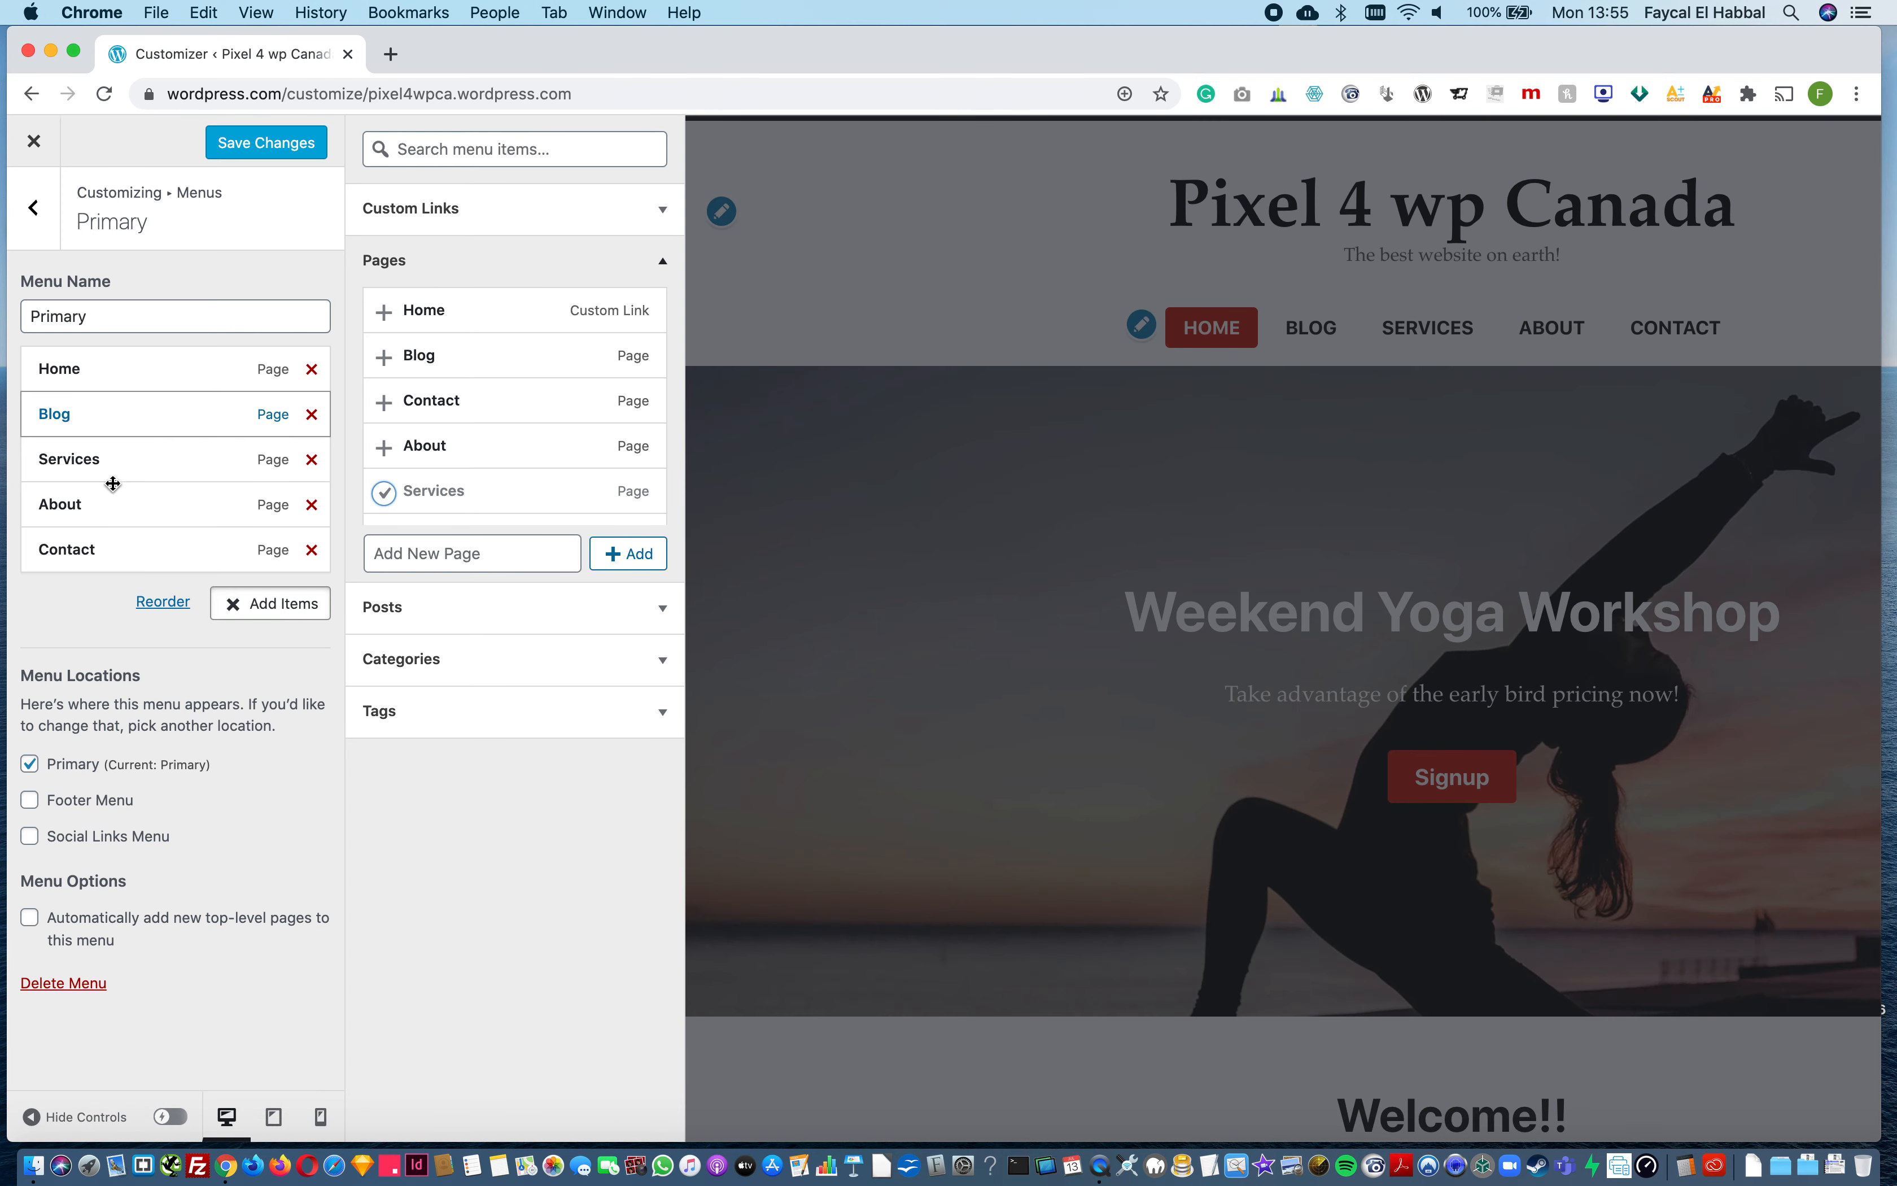
{"action": "left_click_drag", "start_coordinate": [81, 470], "coordinate": [114, 502]}
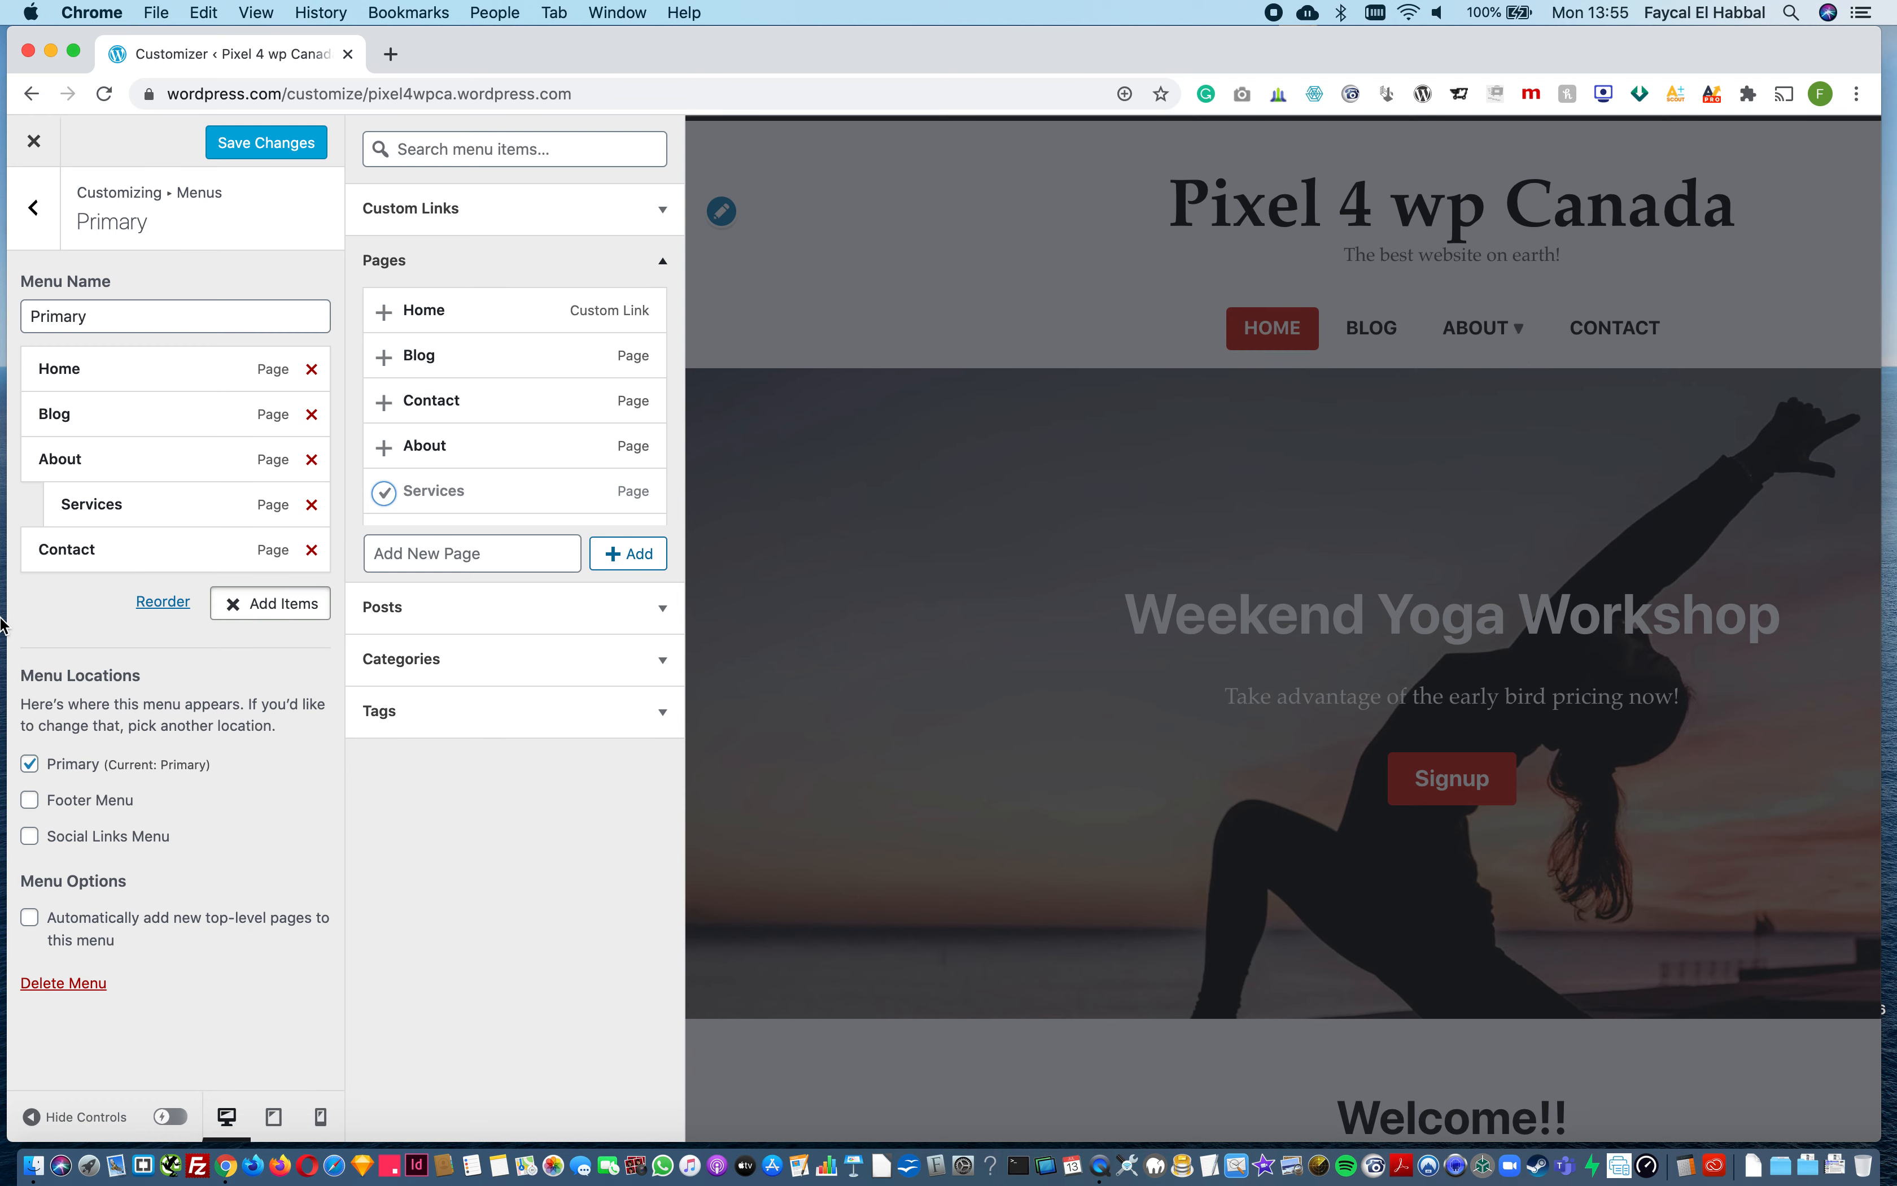
{"action": "left_click_drag", "start_coordinate": [79, 506], "coordinate": [51, 414]}
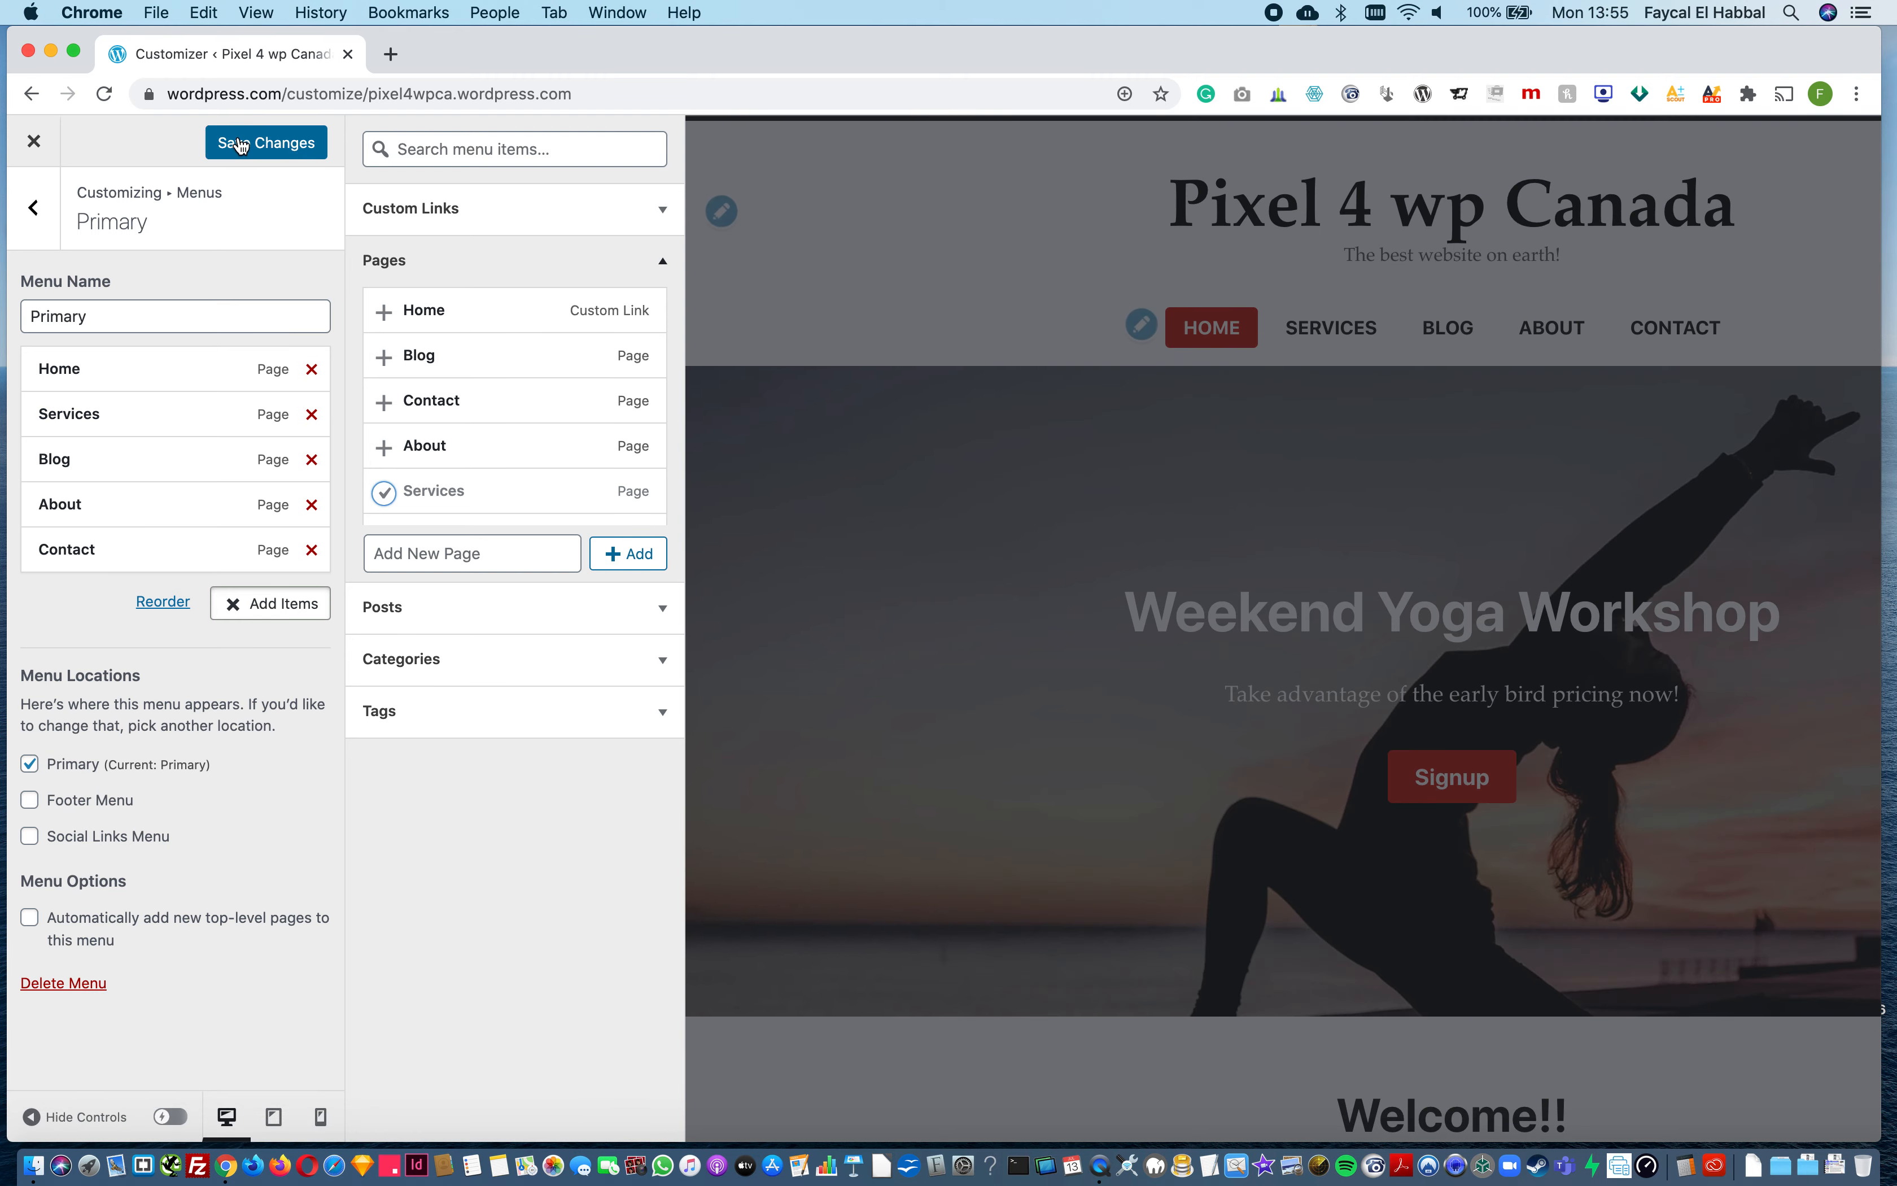
{"action": "left_click", "coordinate": [240, 145]}
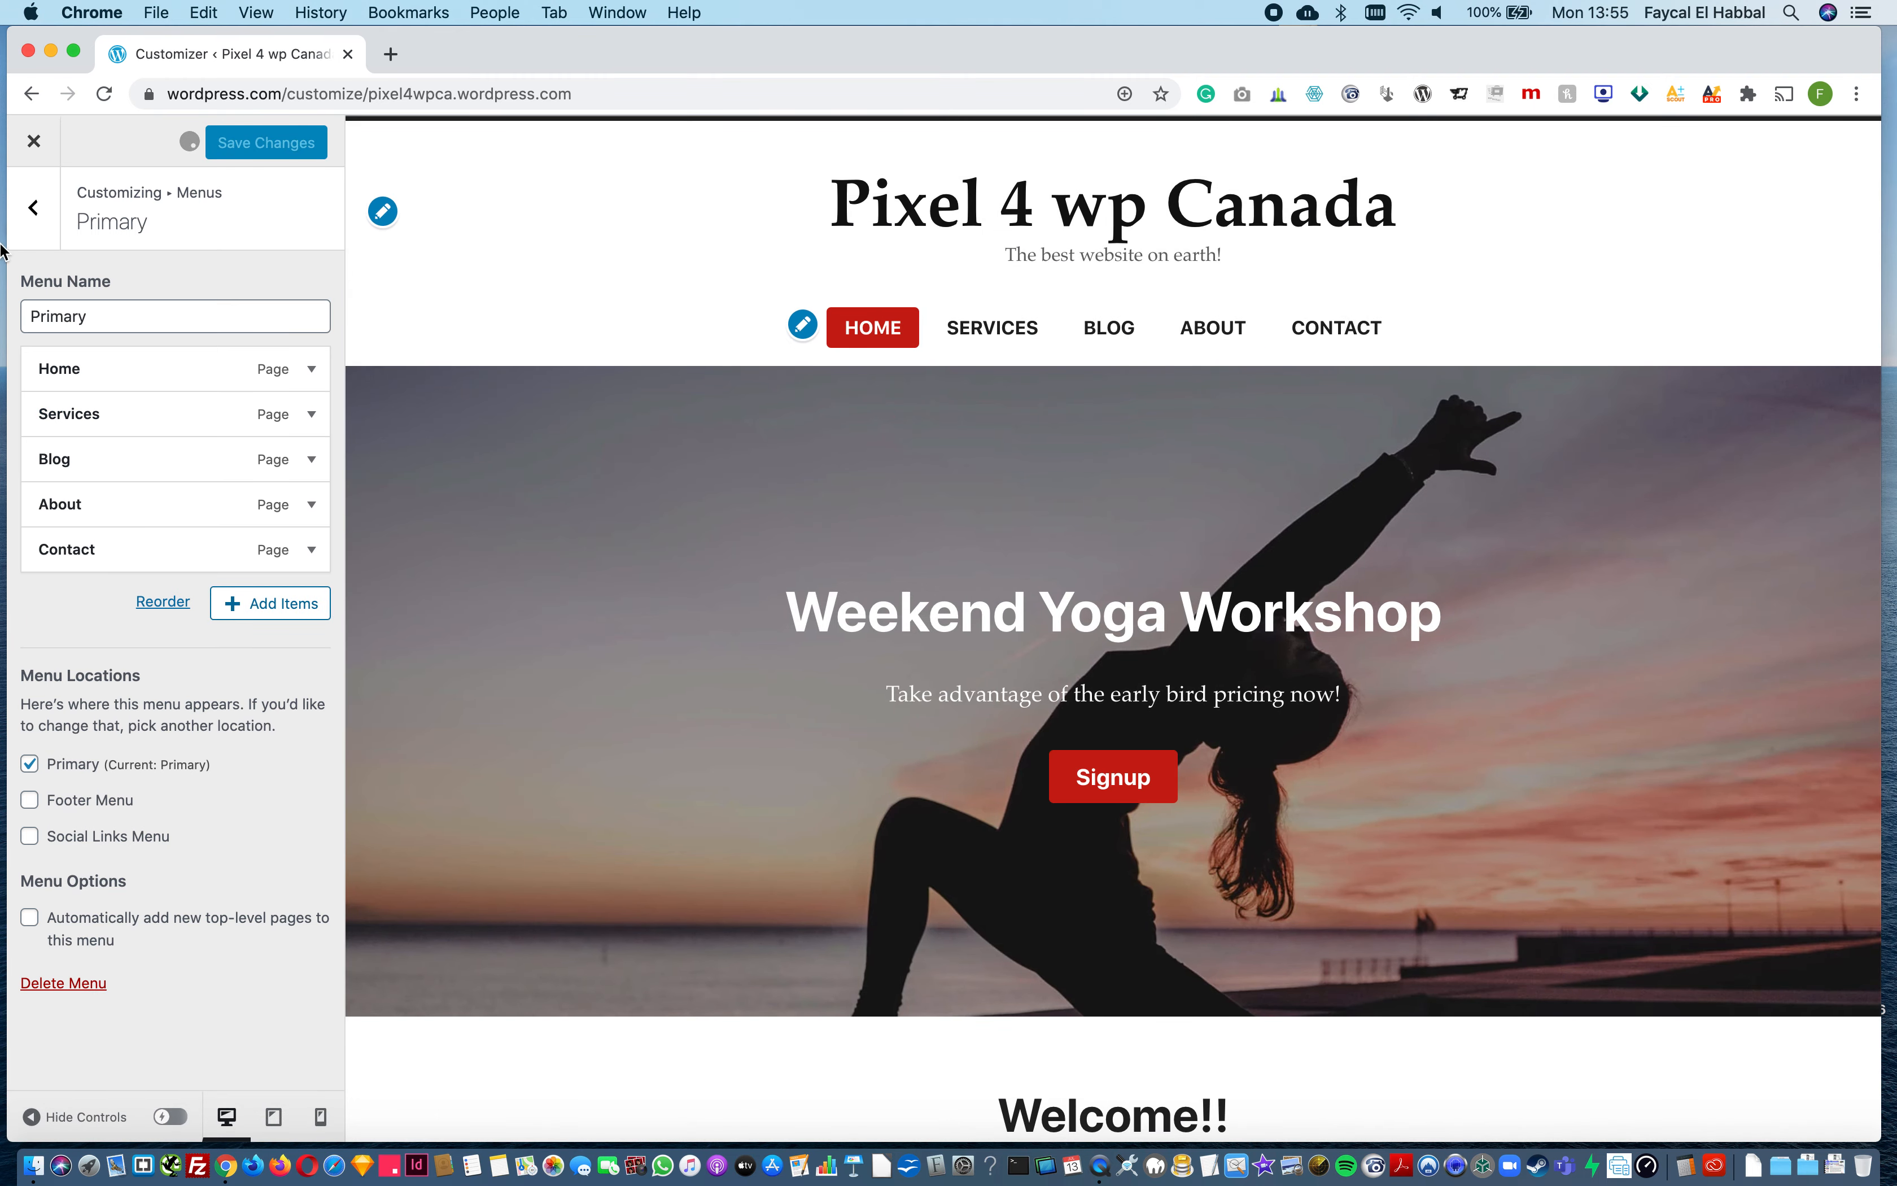
Step: Delete the Social menu from the site's menus
{"action": "left_click", "coordinate": [39, 227]}
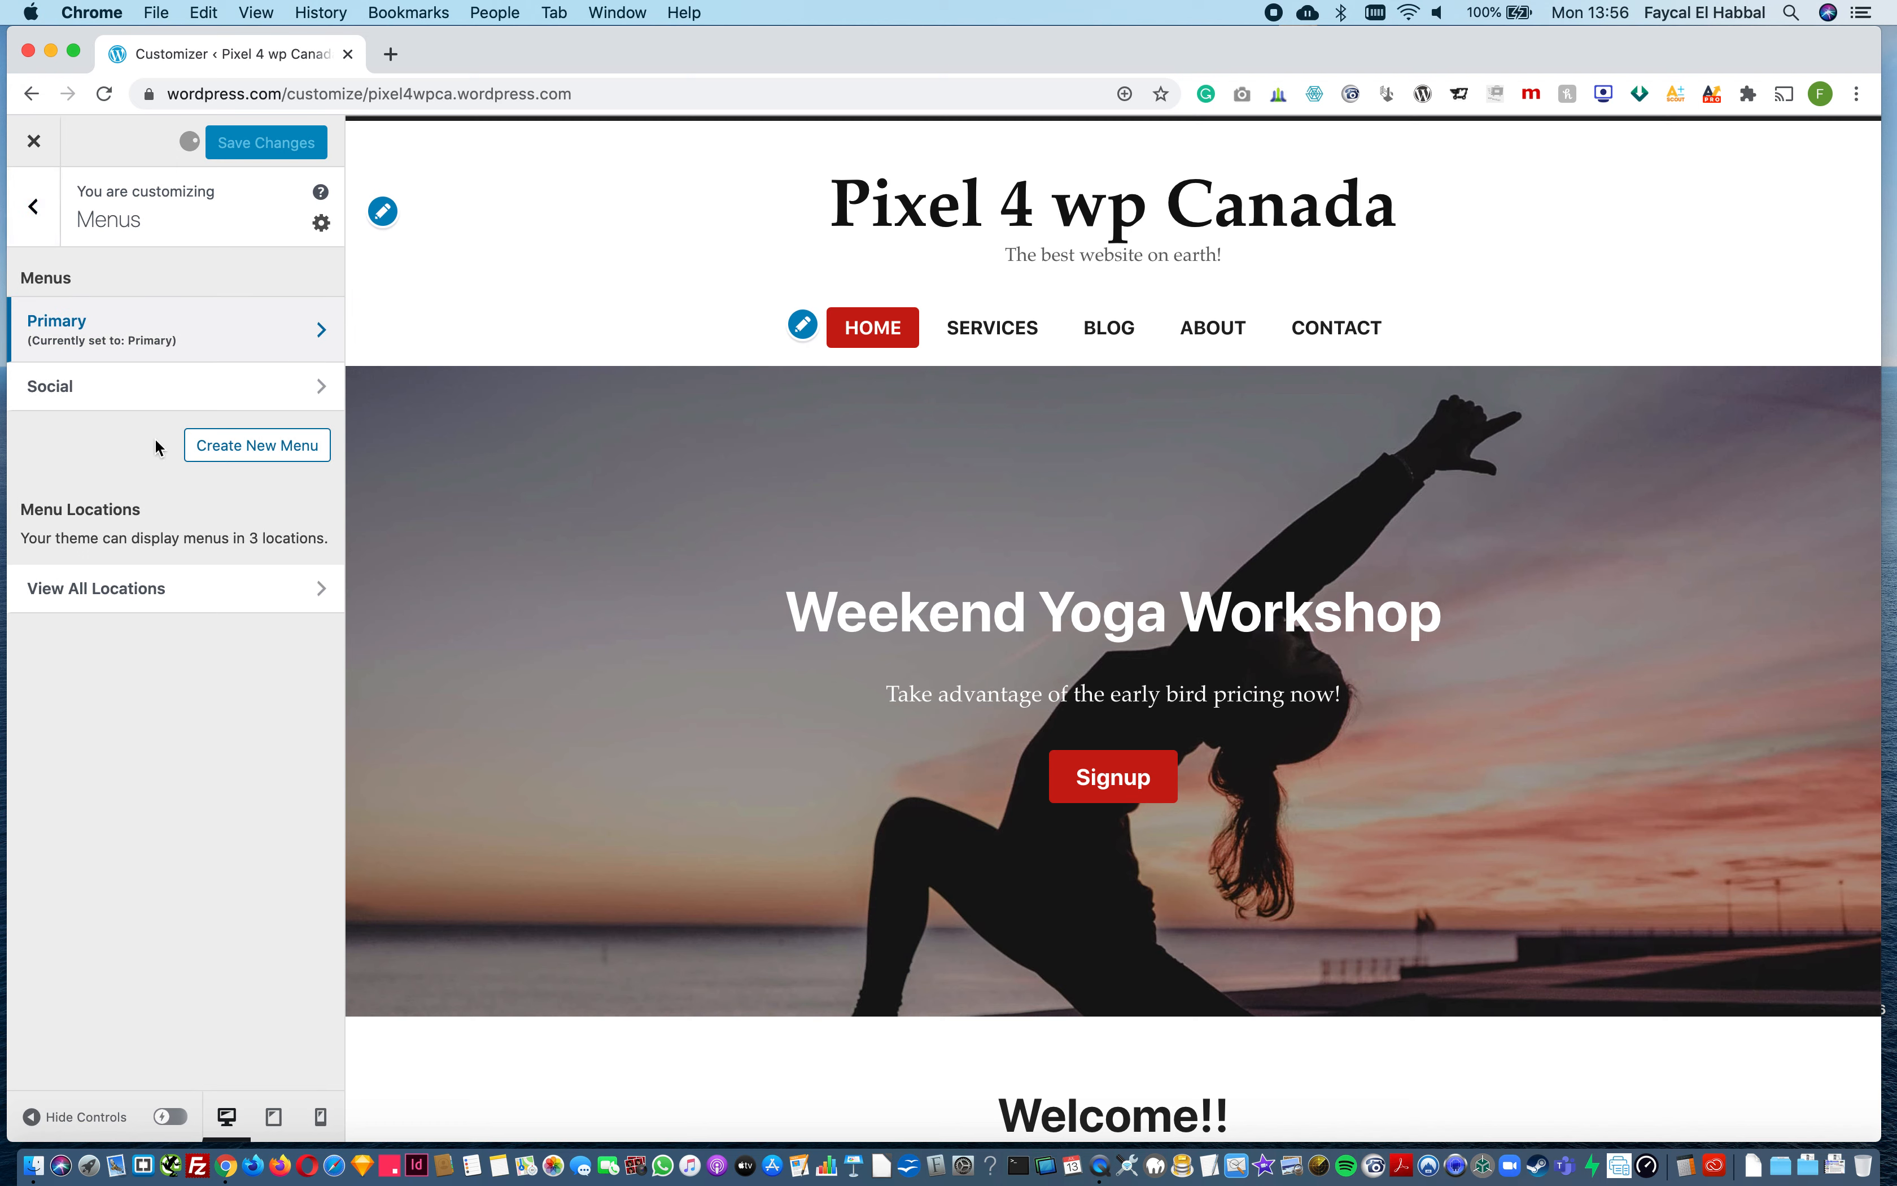
{"action": "left_click", "coordinate": [229, 454]}
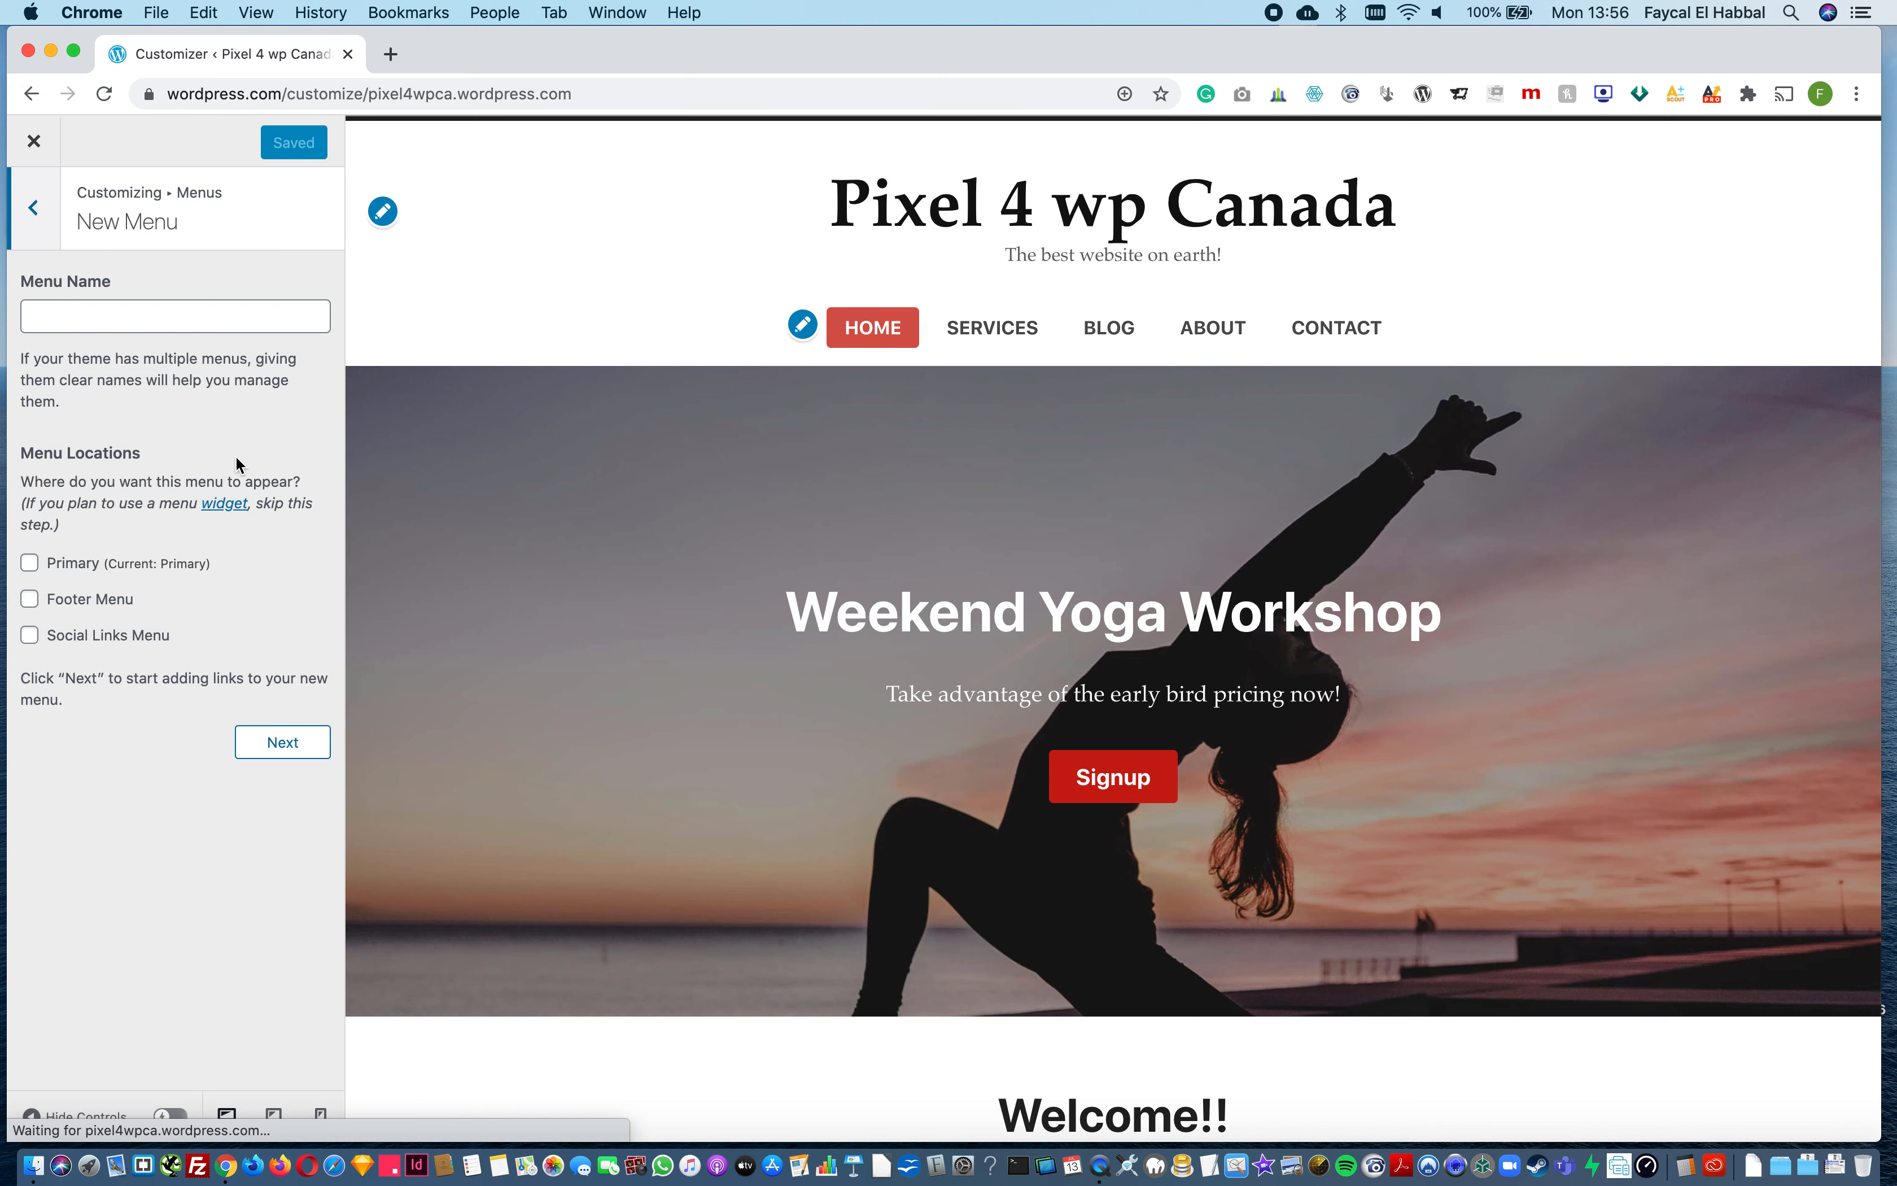
{"action": "left_click", "coordinate": [39, 191]}
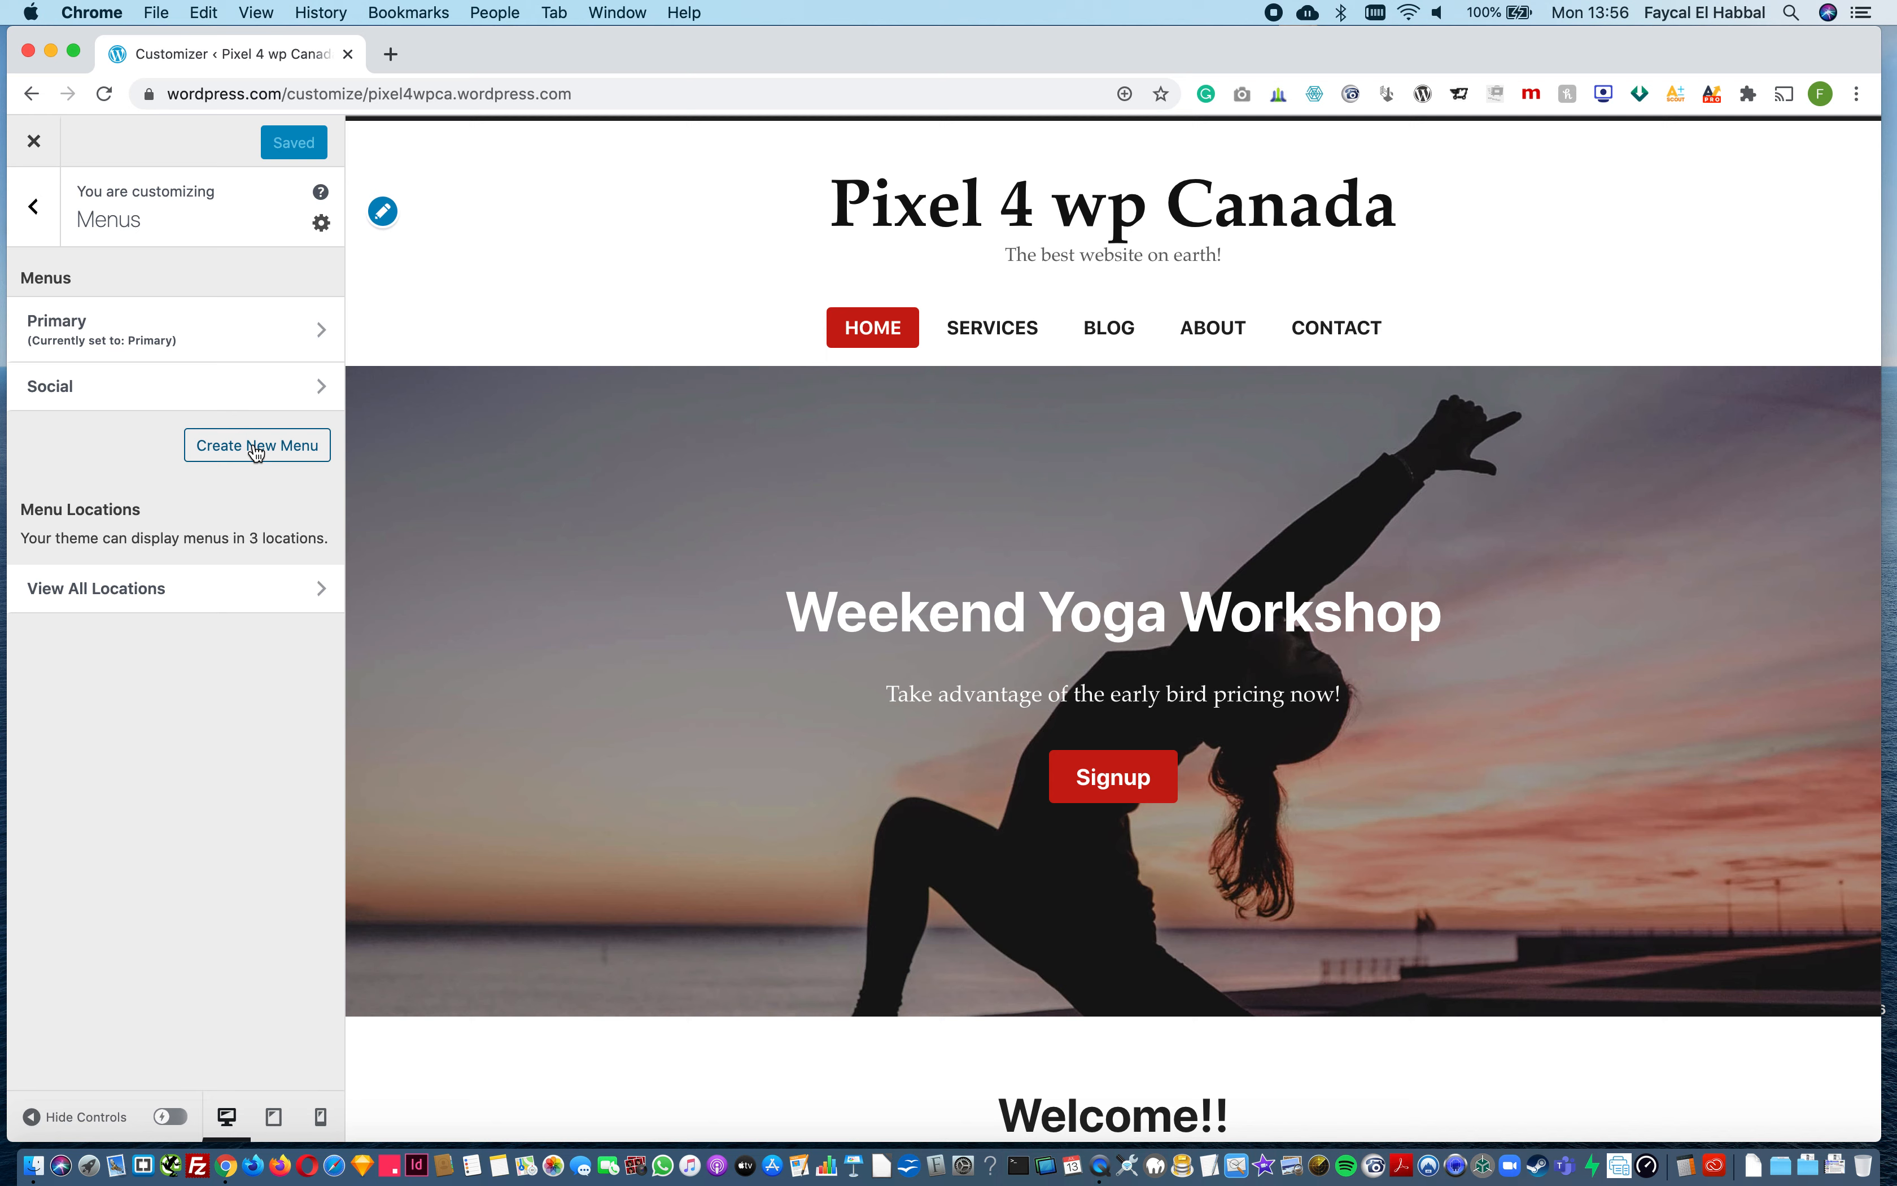
{"action": "left_click", "coordinate": [303, 392]}
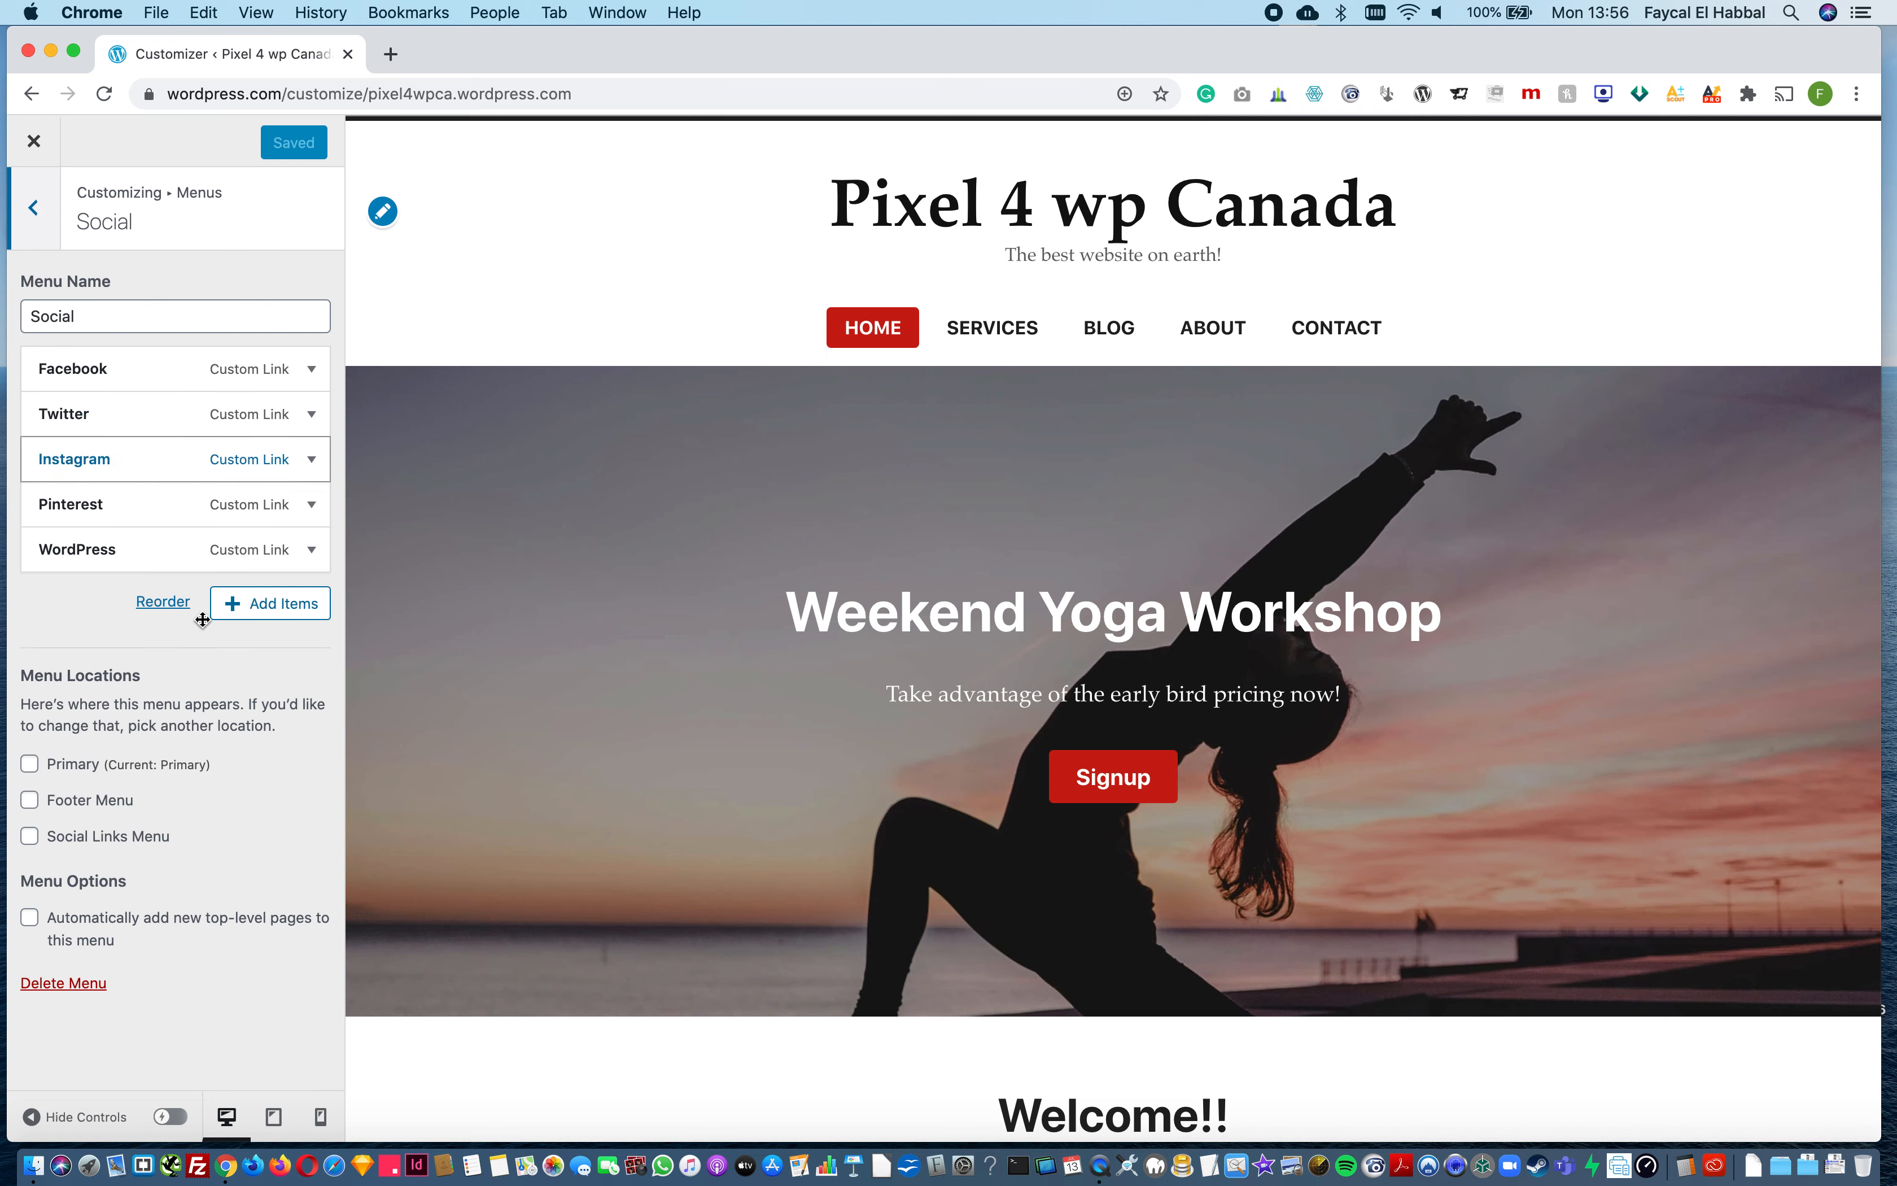
{"action": "left_click", "coordinate": [75, 985]}
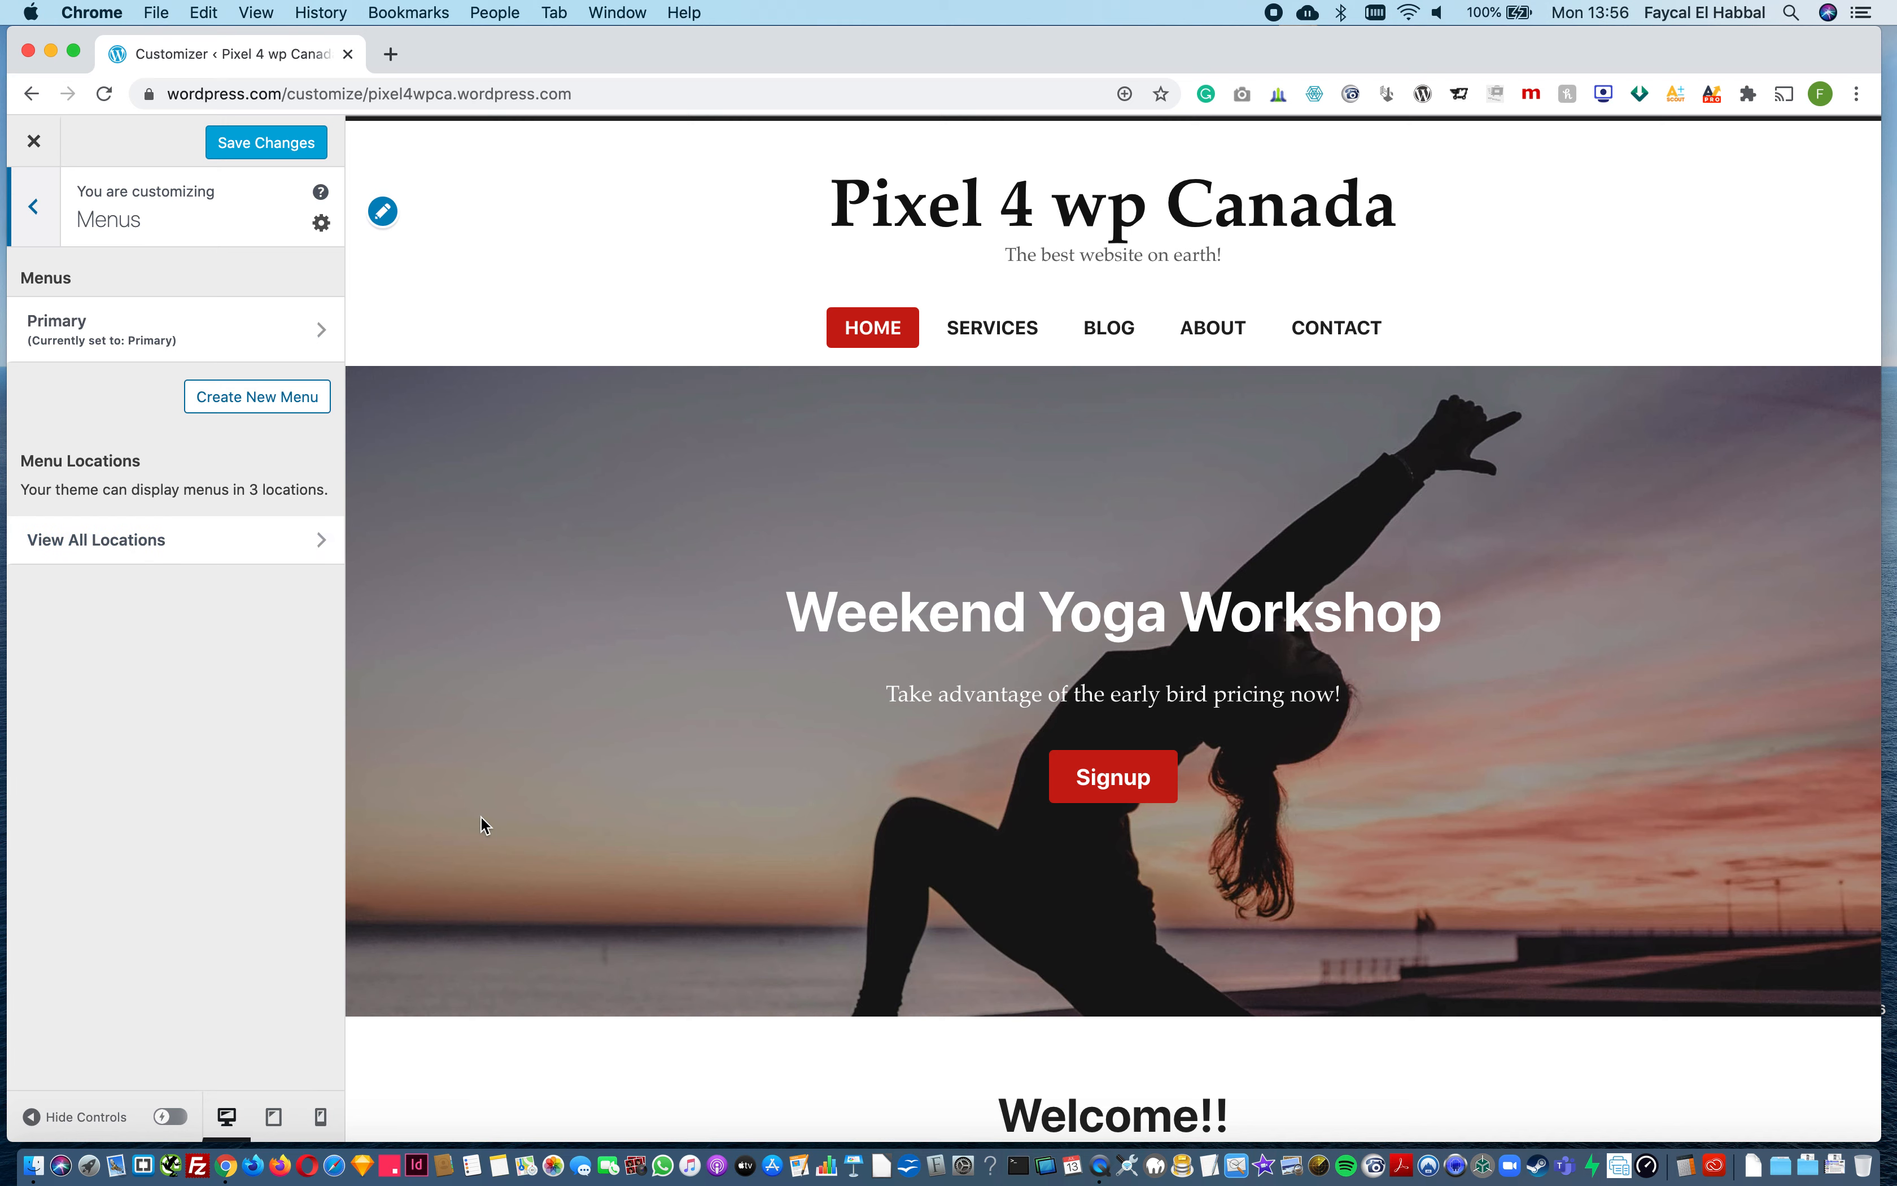
Step: Create a new menu named Footer Menu and assign it to the Footer Menu location
{"action": "scroll", "coordinate": [480, 815], "scroll_direction": "down", "scroll_amount": 10}
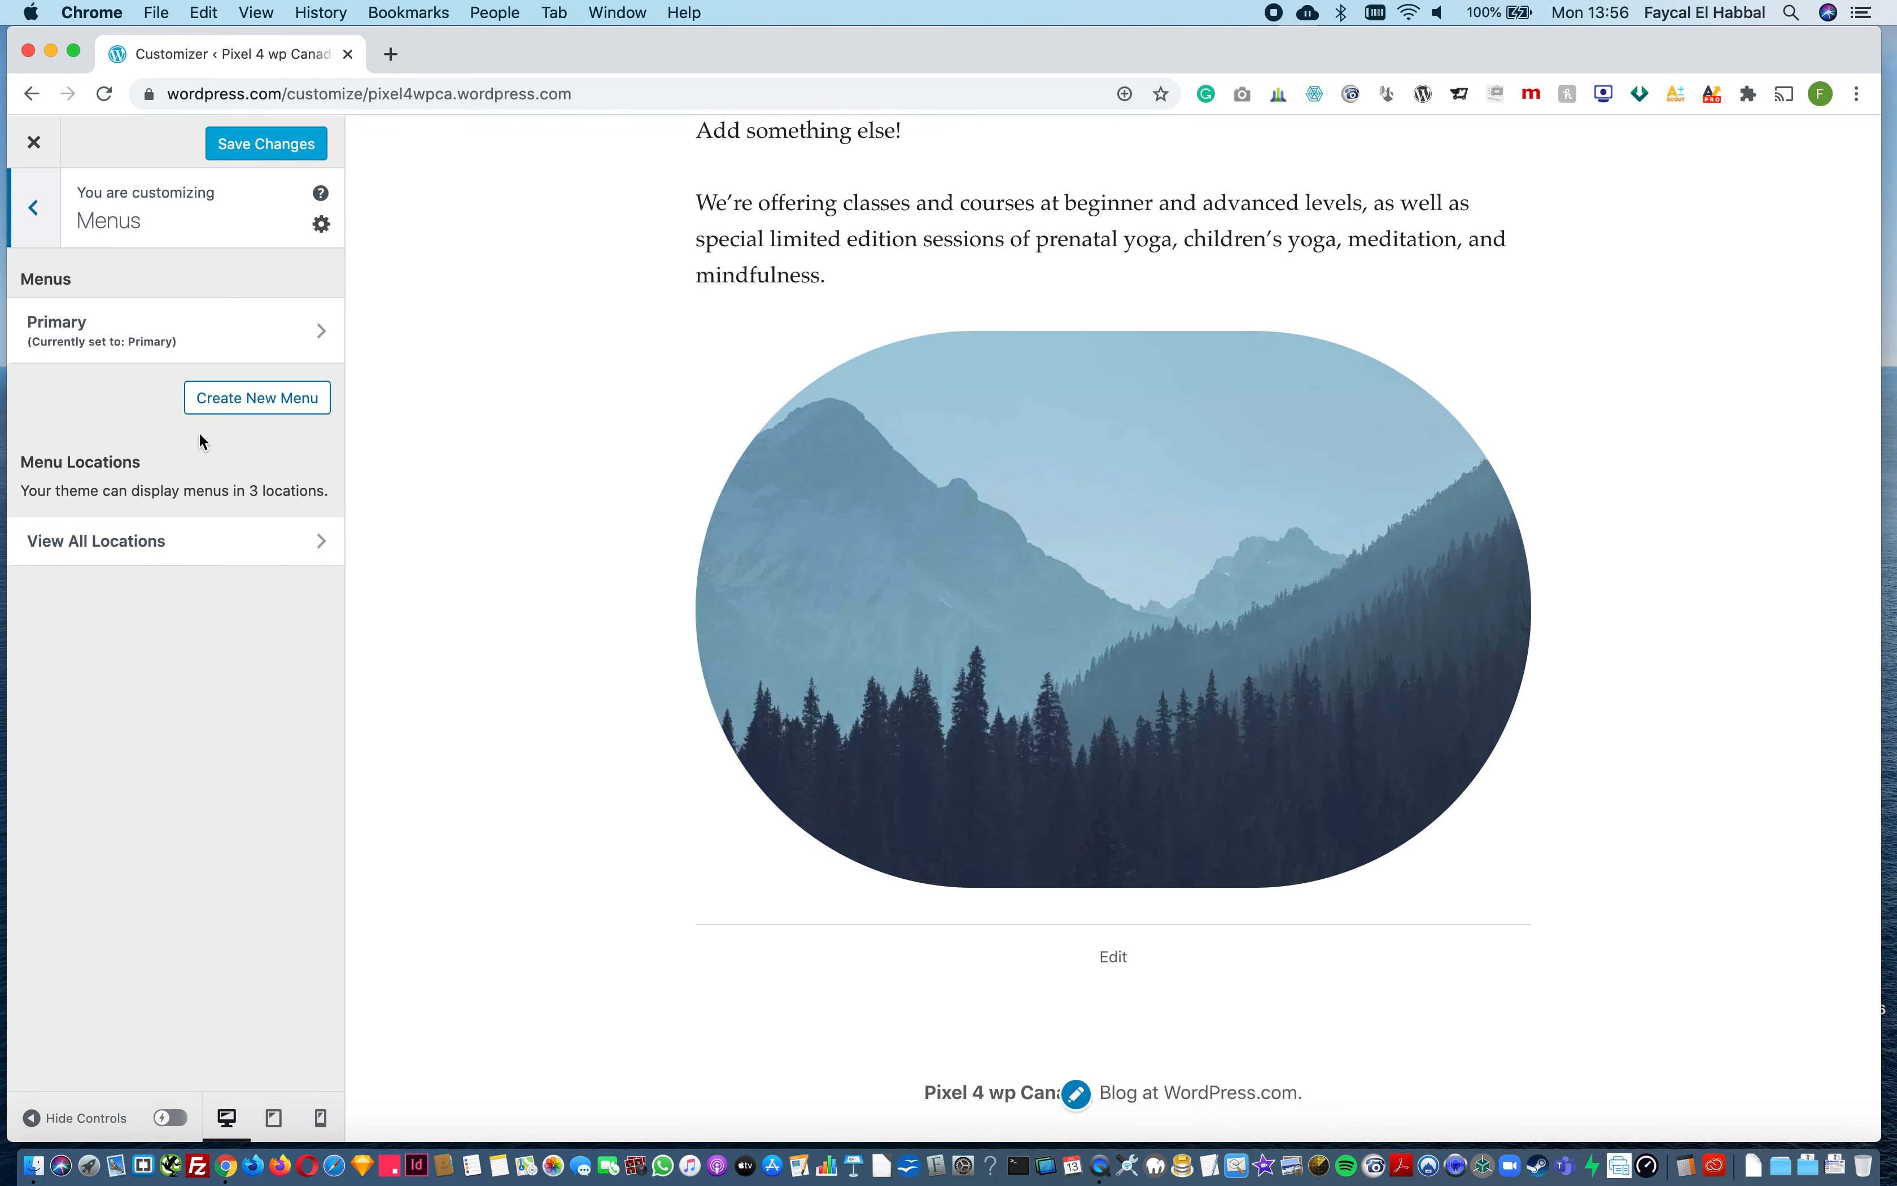
{"action": "left_click", "coordinate": [236, 399]}
{"action": "left_click", "coordinate": [129, 318]}
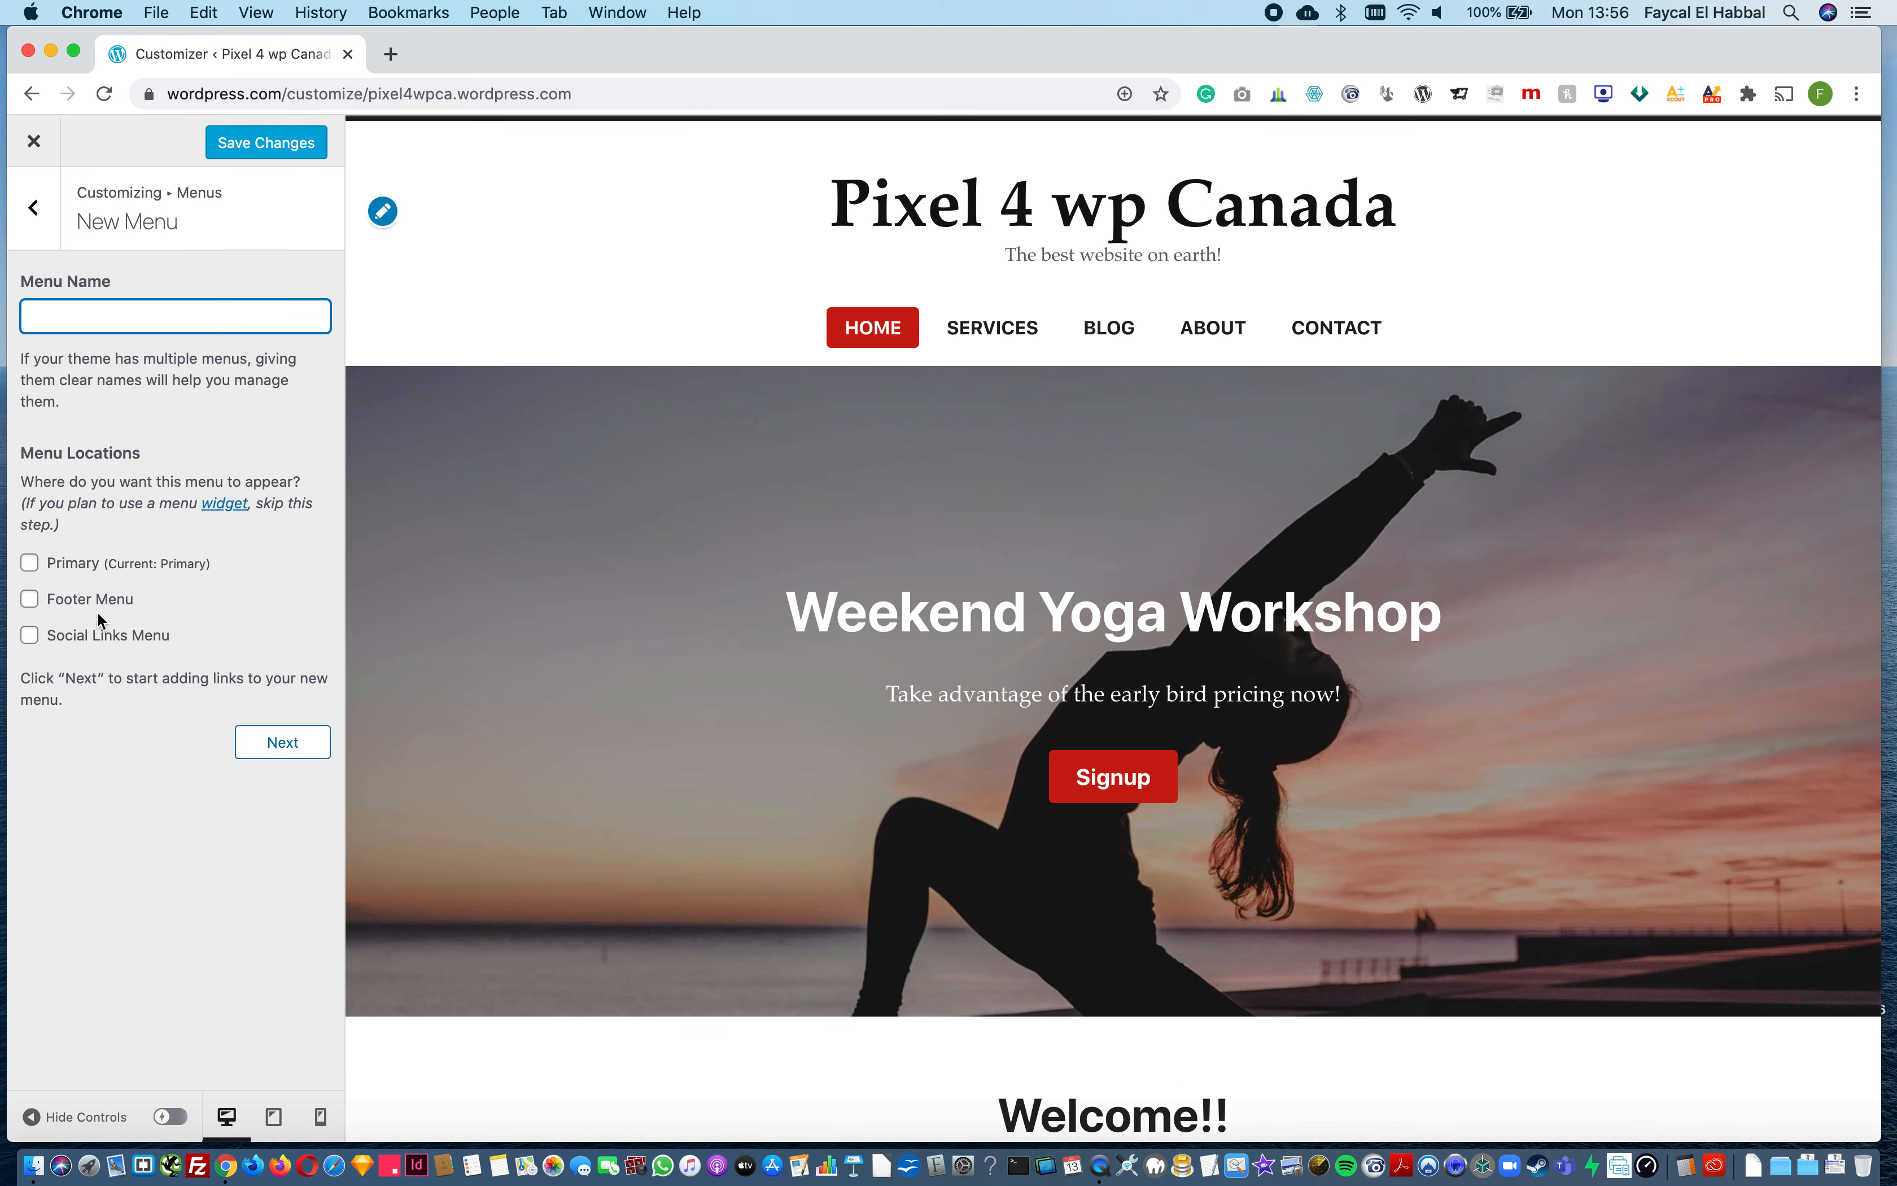
{"action": "scroll", "coordinate": [680, 794], "scroll_direction": "down", "scroll_amount": 15}
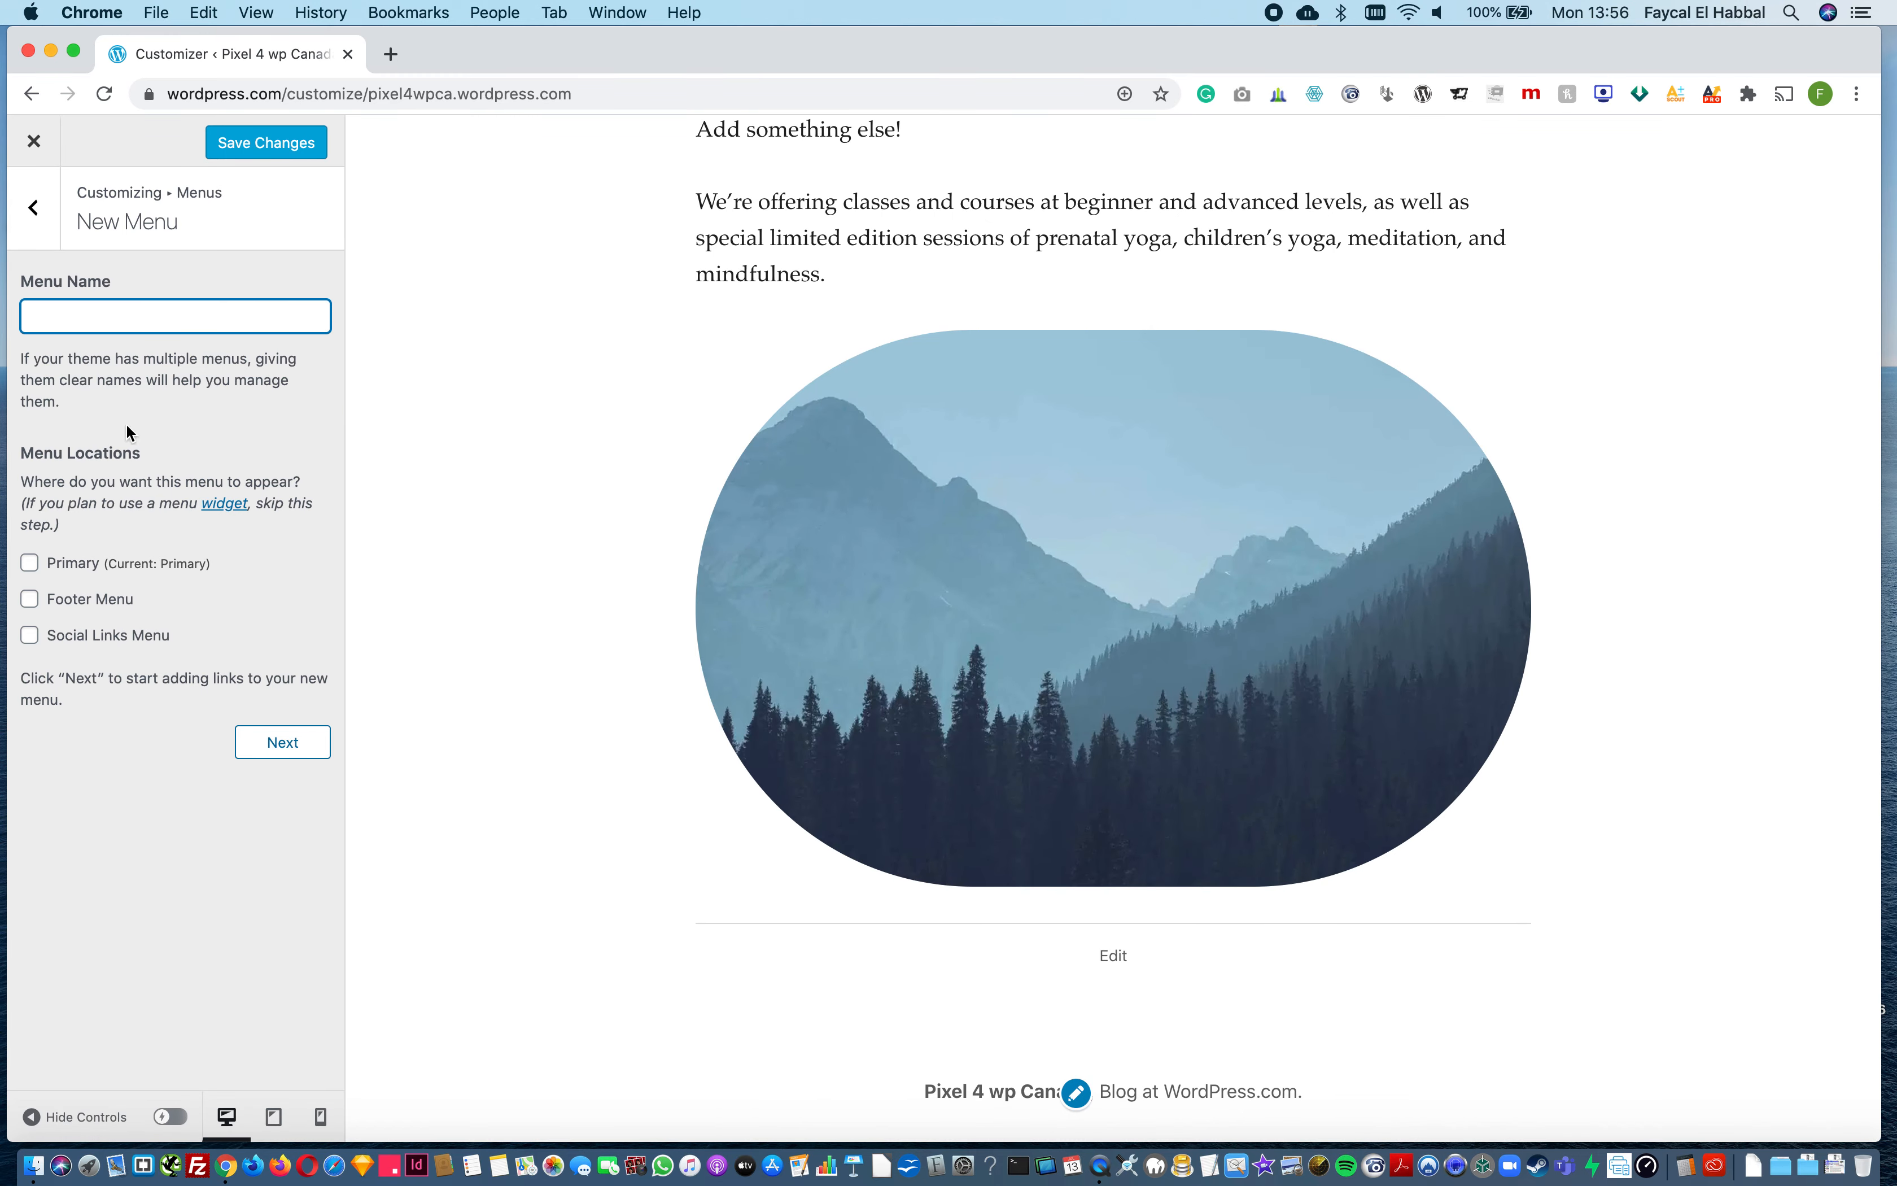
{"action": "left_click", "coordinate": [104, 333]}
{"action": "left_click", "coordinate": [30, 599]}
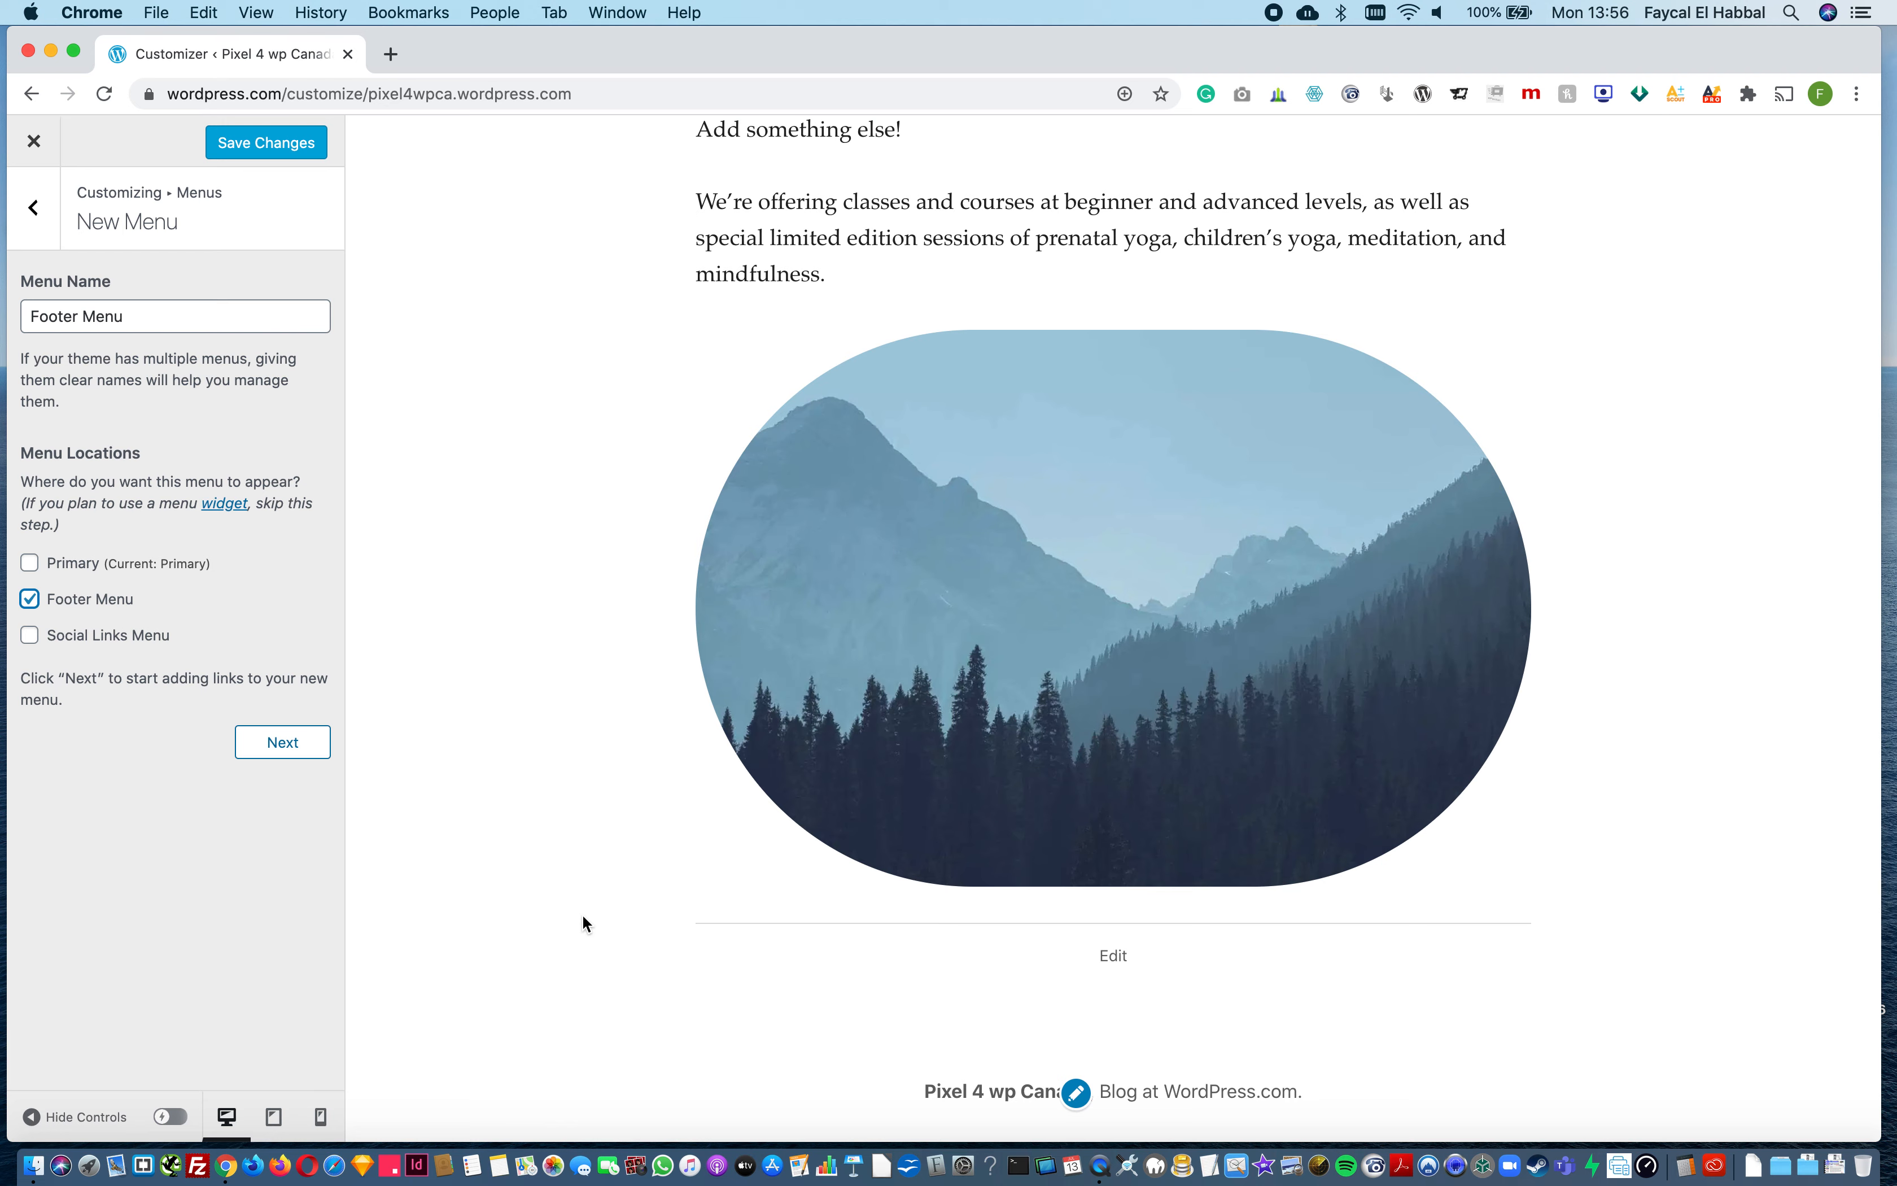
{"action": "left_click", "coordinate": [270, 749]}
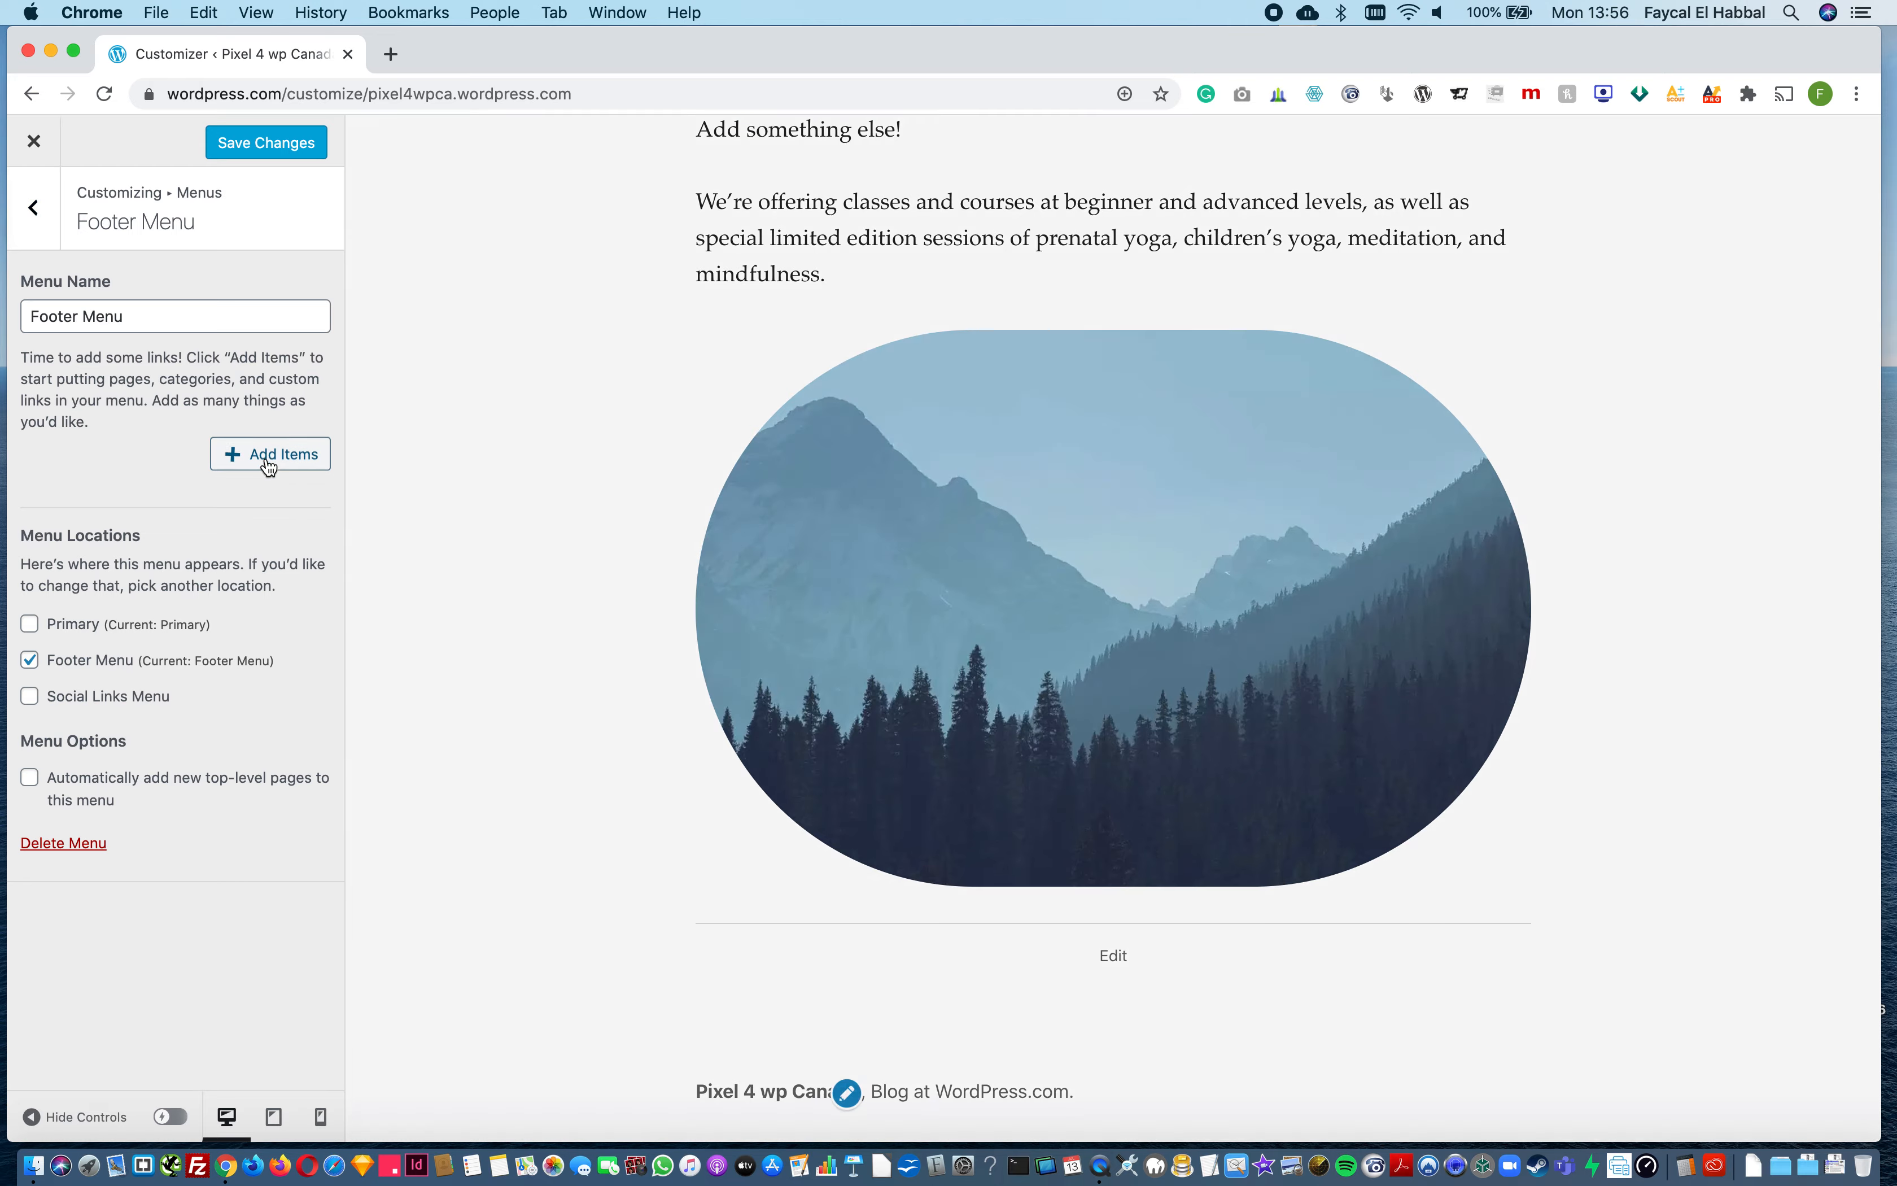
Step: Add the Contact and About pages to the Footer Menu and save the changes
{"action": "left_click", "coordinate": [268, 455]}
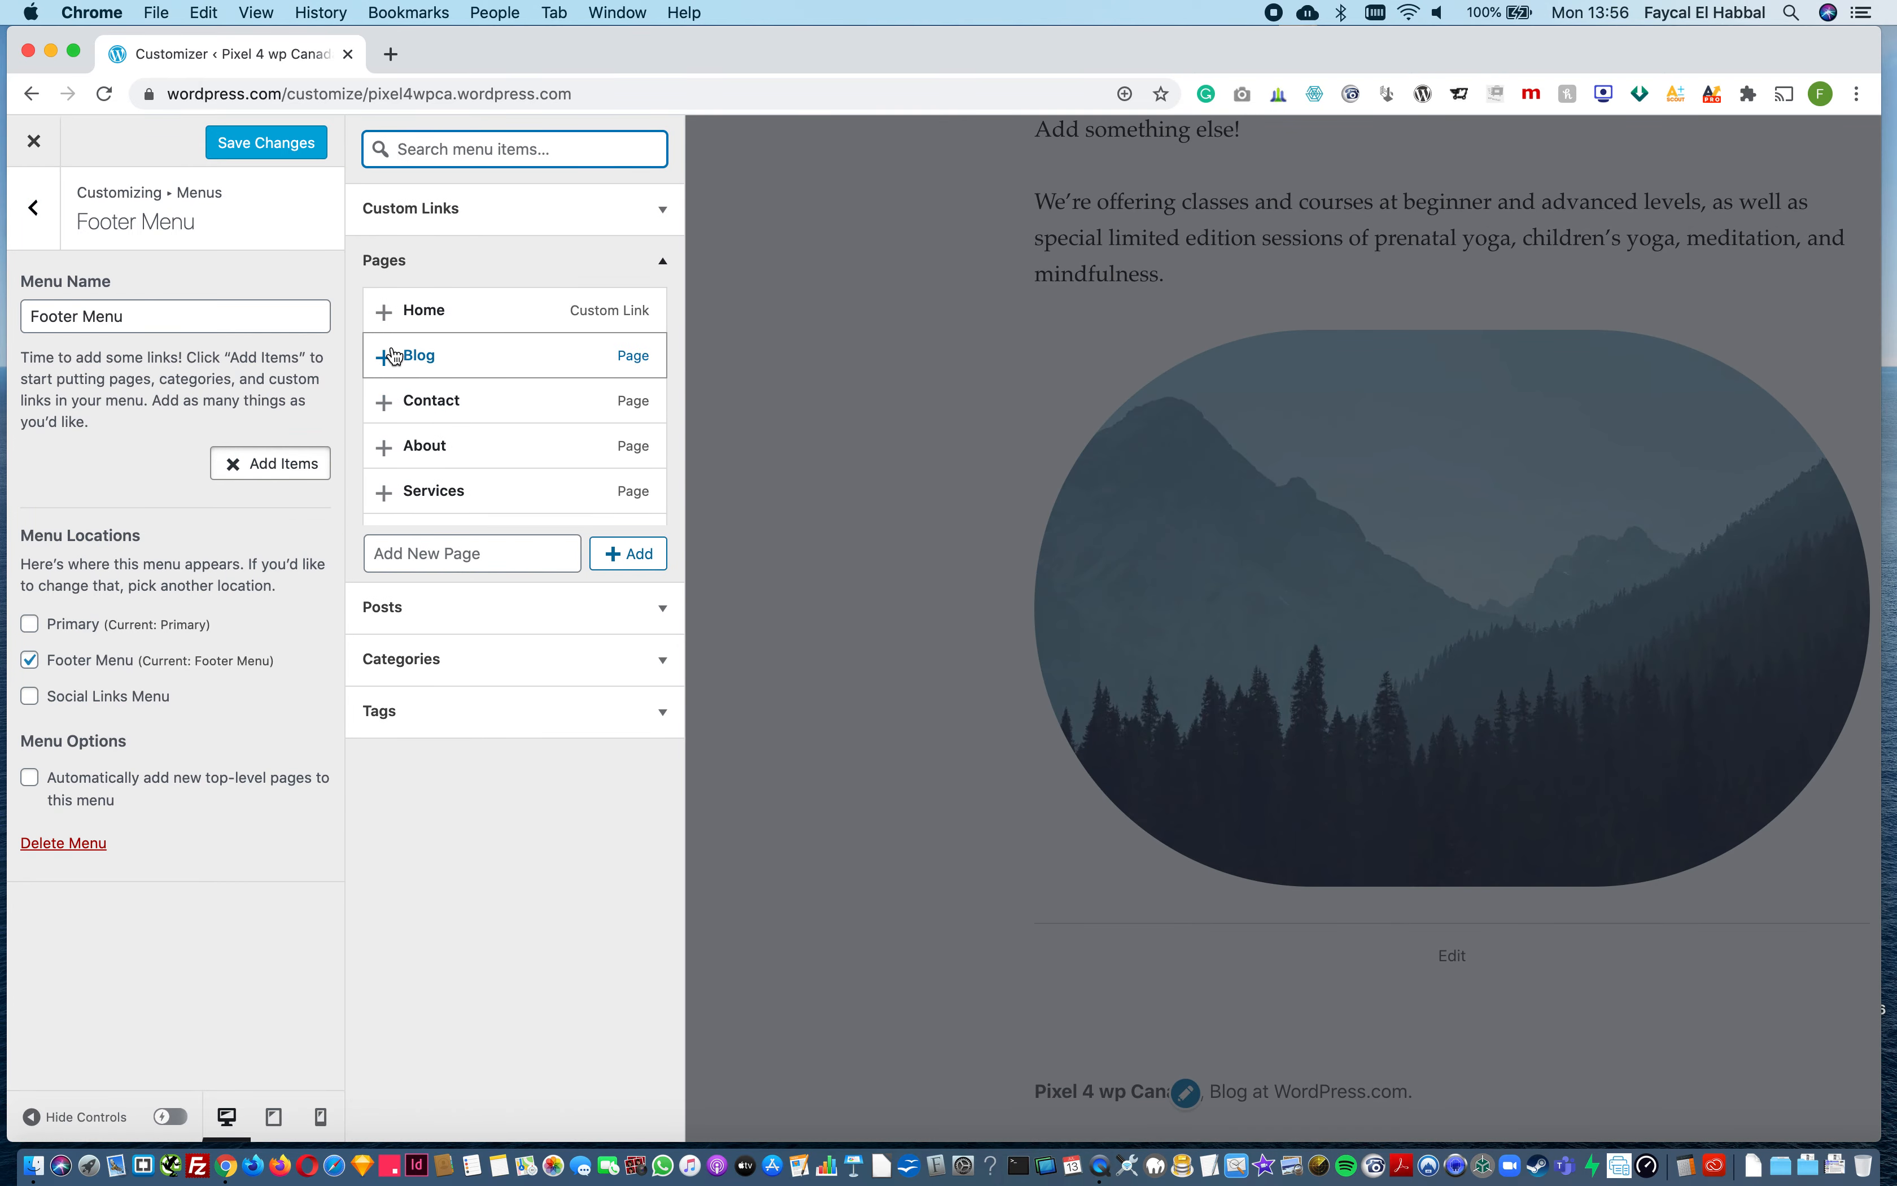
{"action": "left_click", "coordinate": [384, 402]}
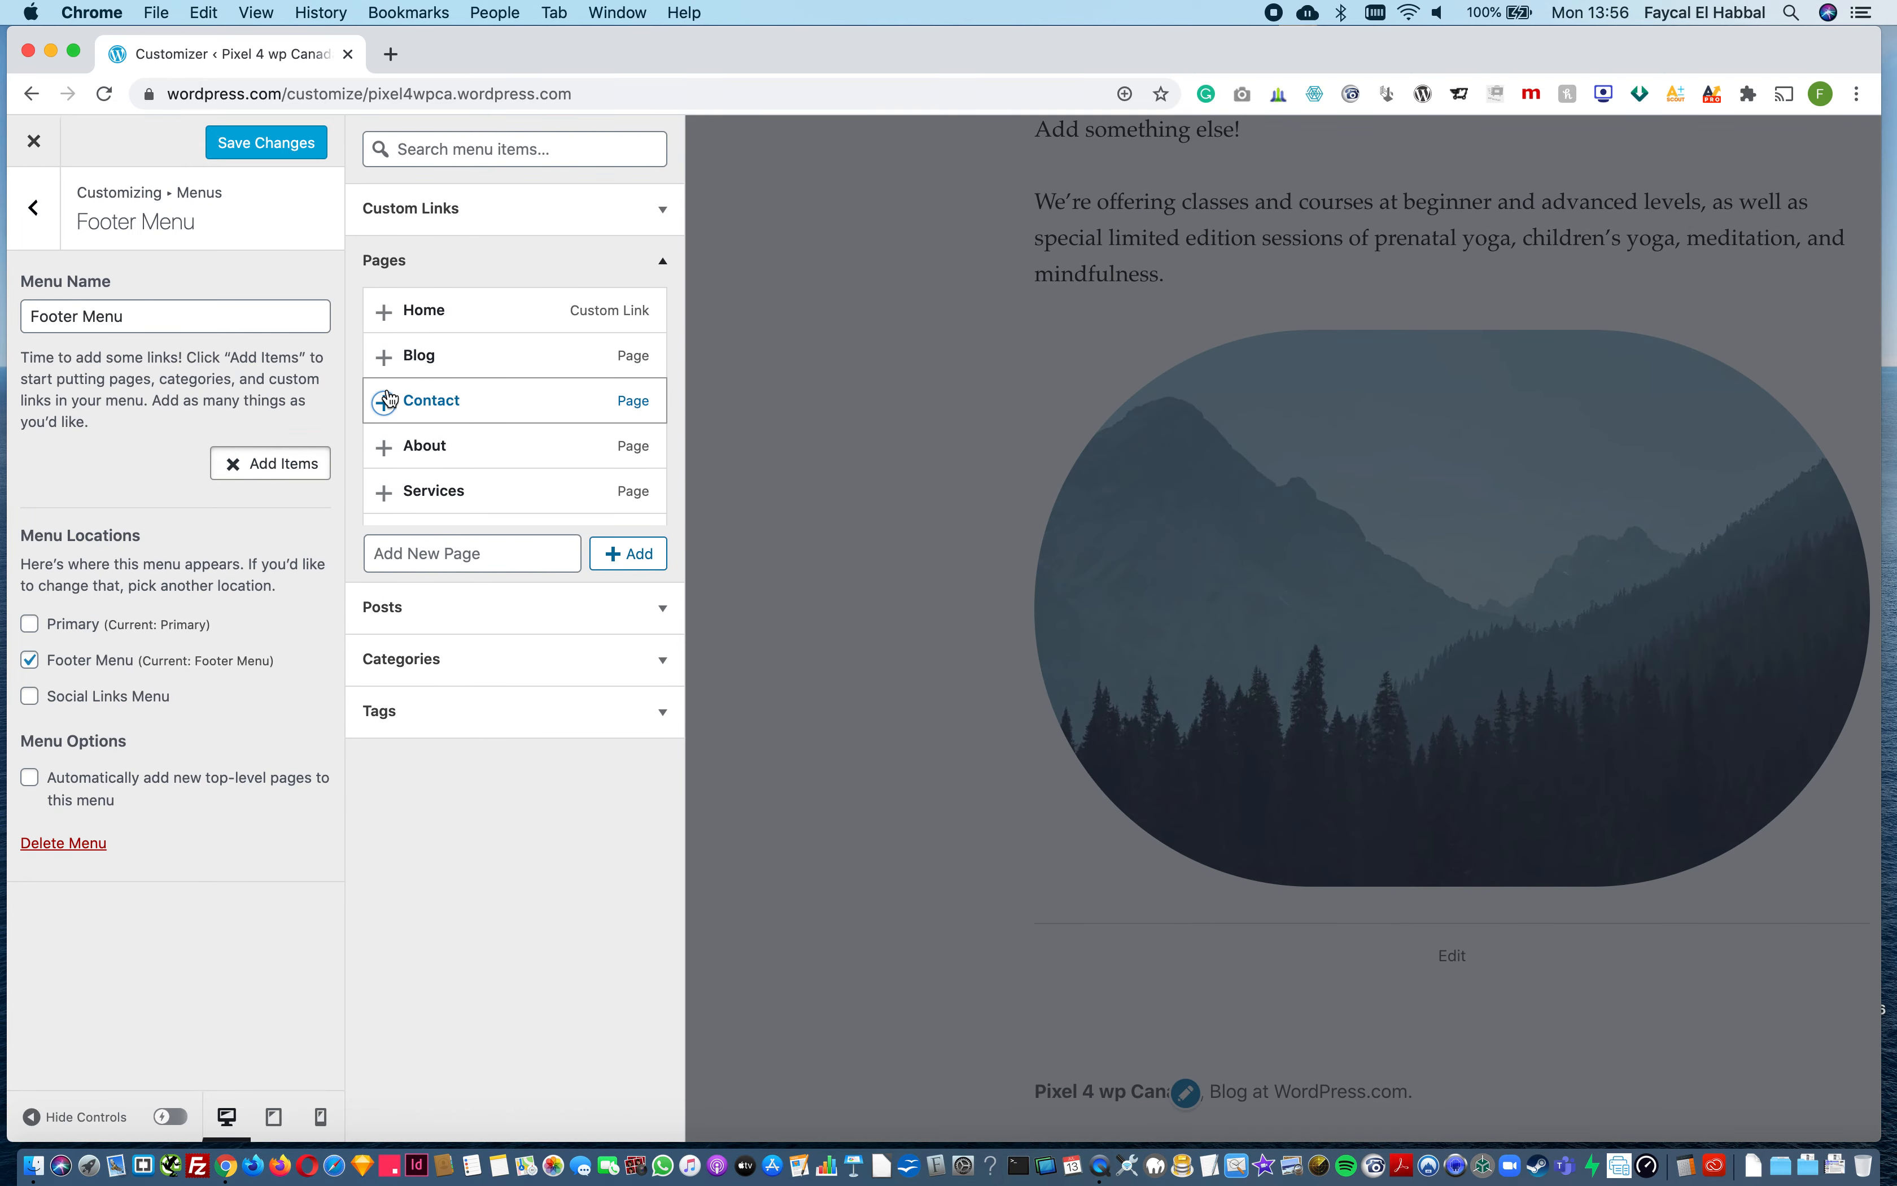
{"action": "left_click", "coordinate": [386, 447]}
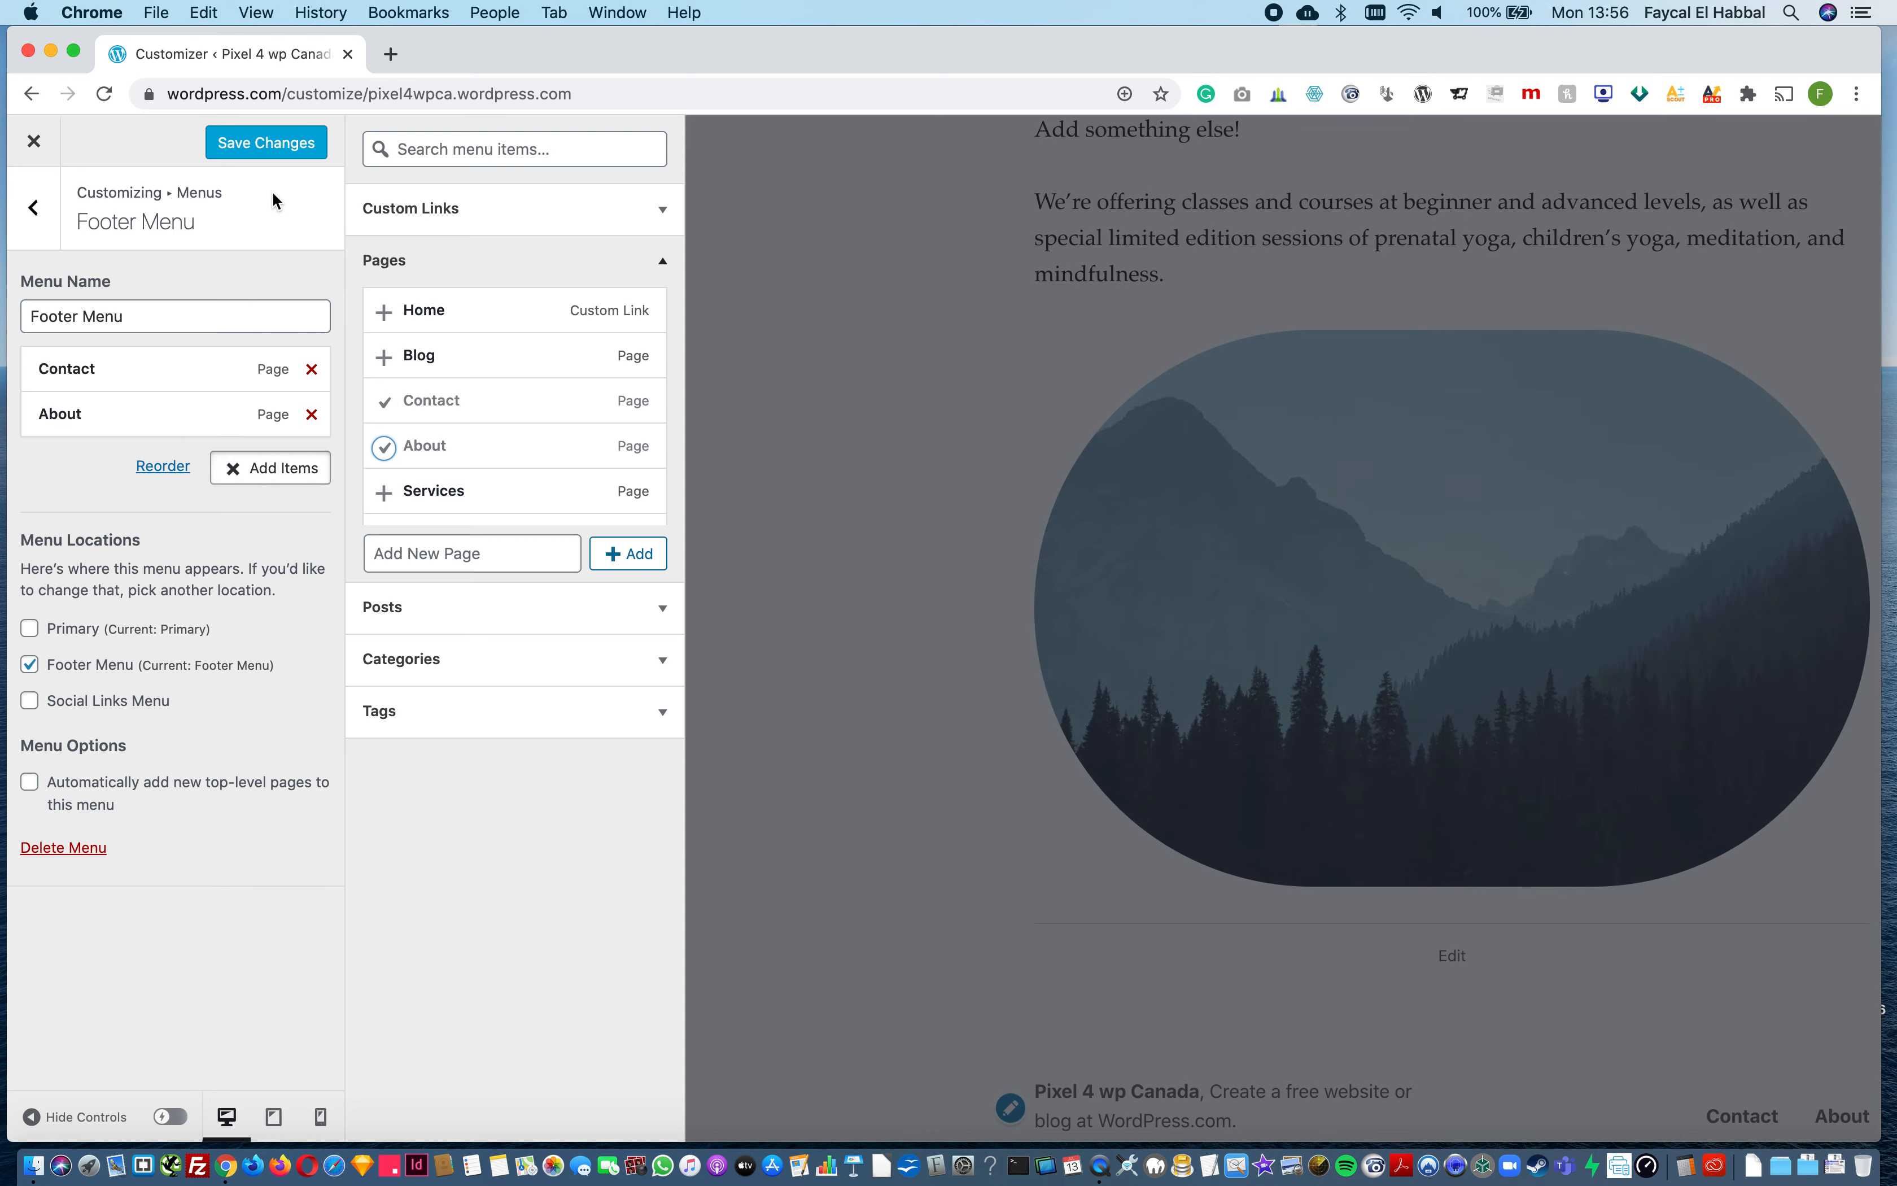
{"action": "left_click", "coordinate": [221, 466]}
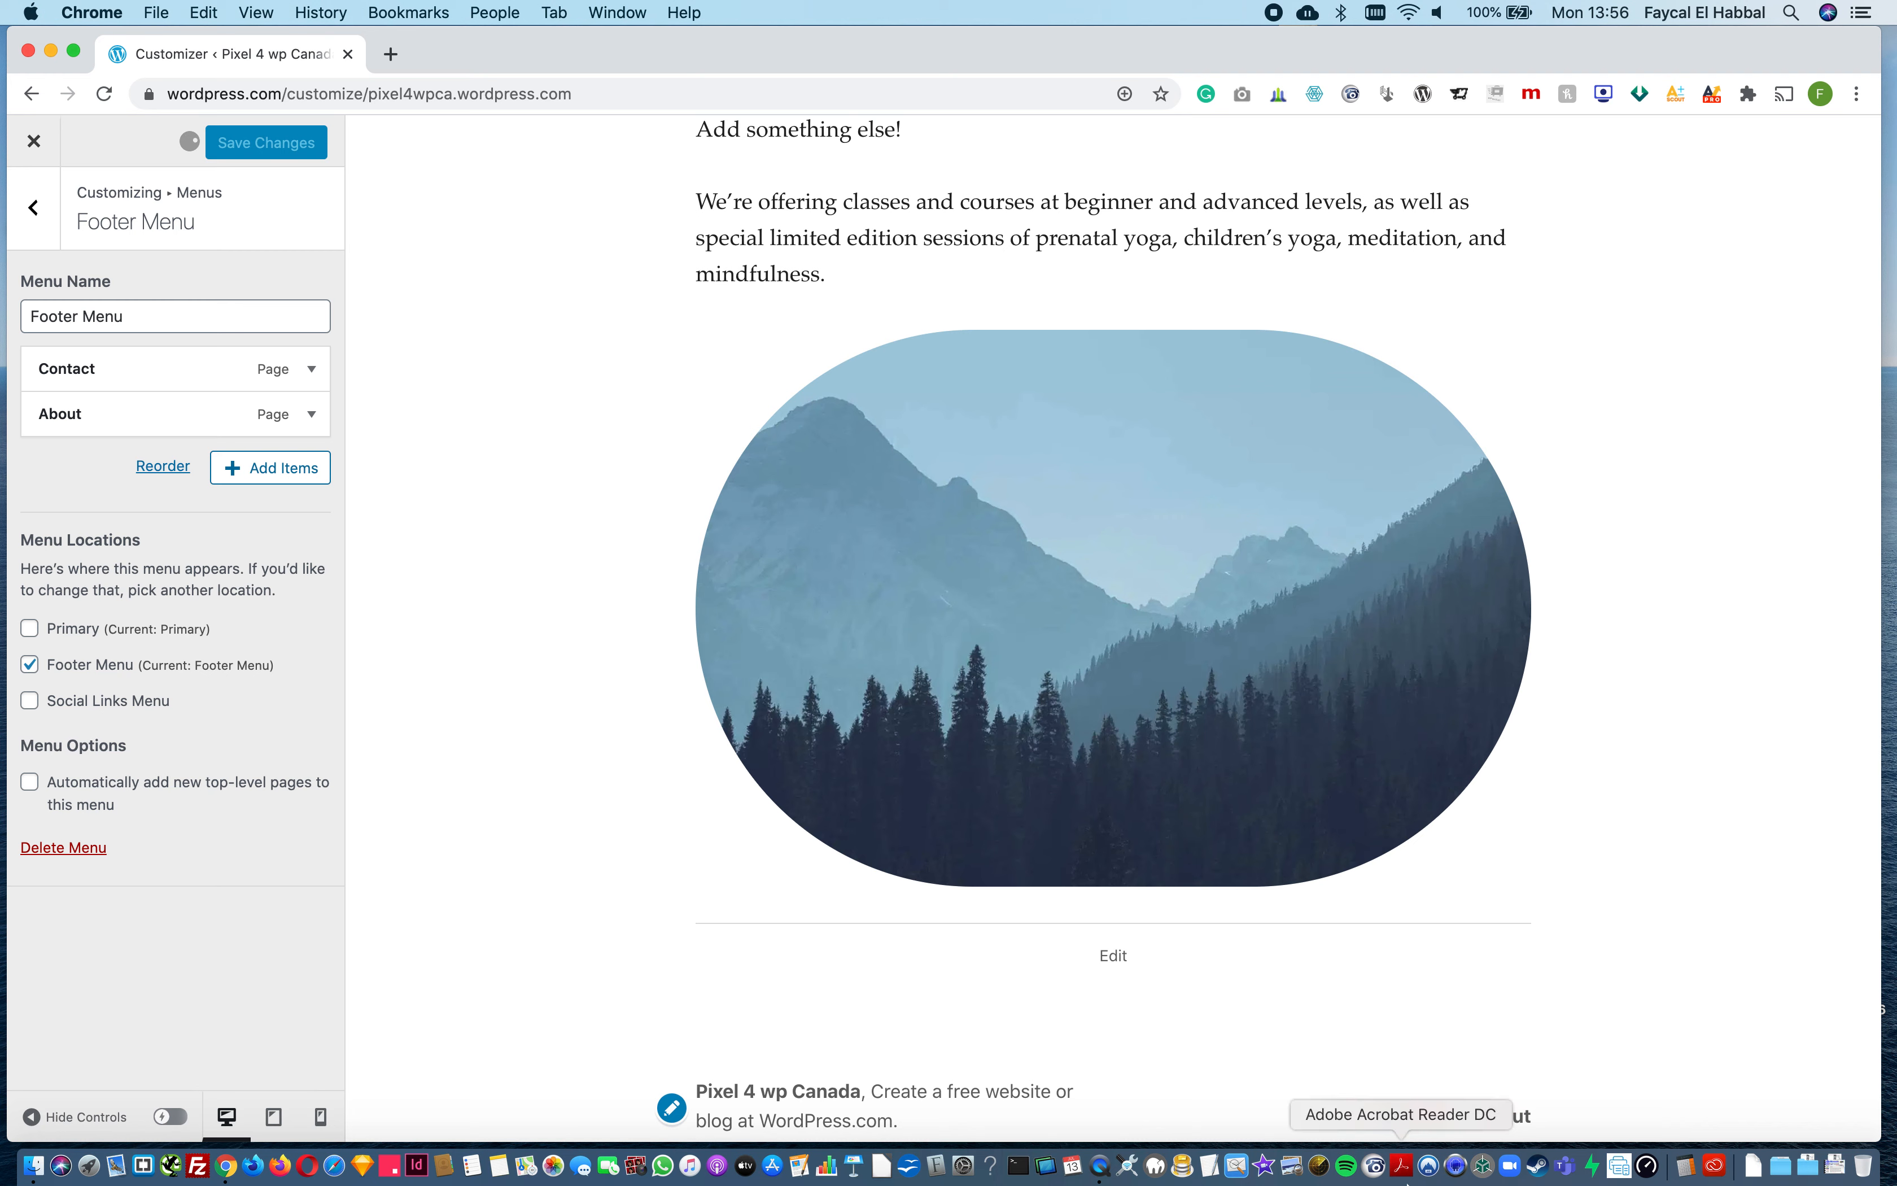
{"action": "scroll", "coordinate": [1199, 876], "scroll_direction": "up", "scroll_amount": 15}
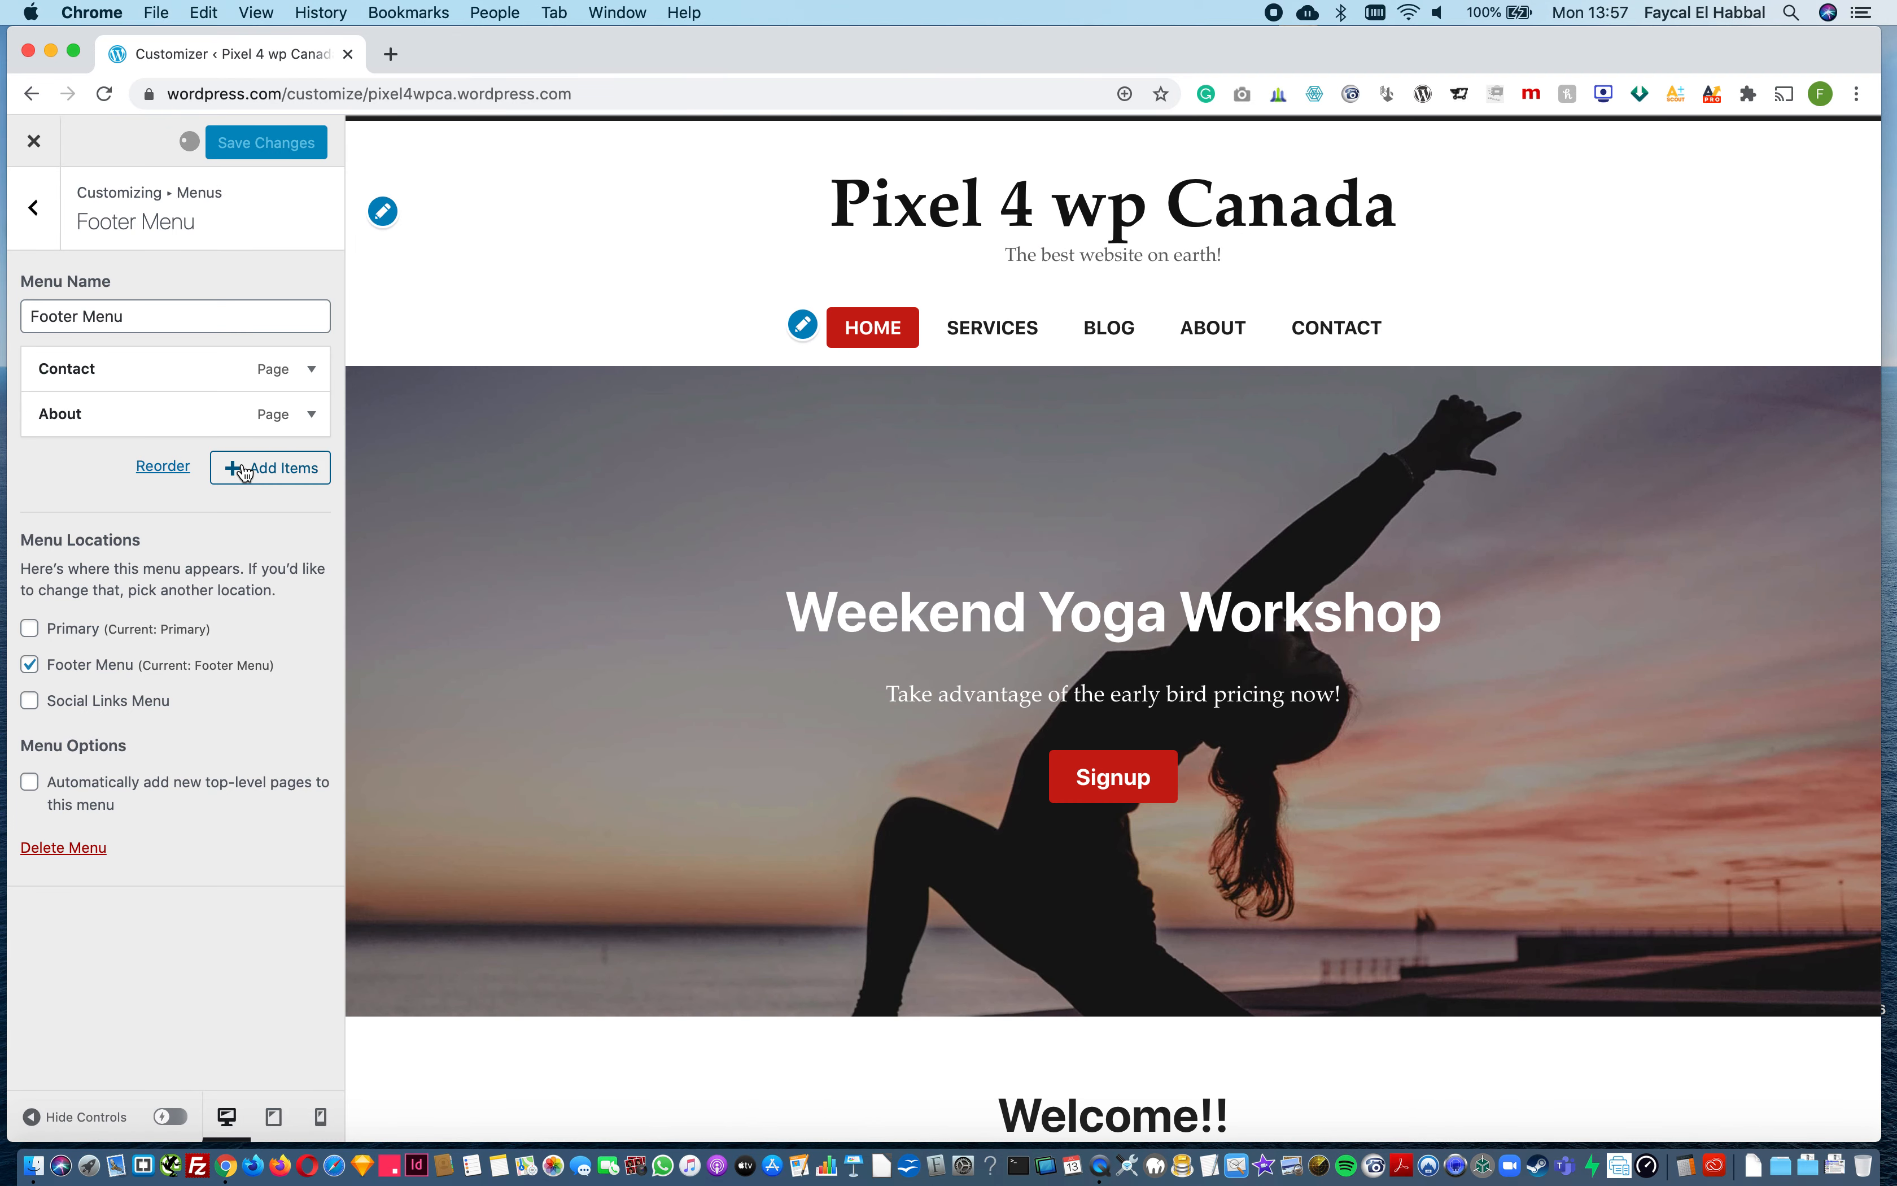
{"action": "left_click", "coordinate": [246, 470]}
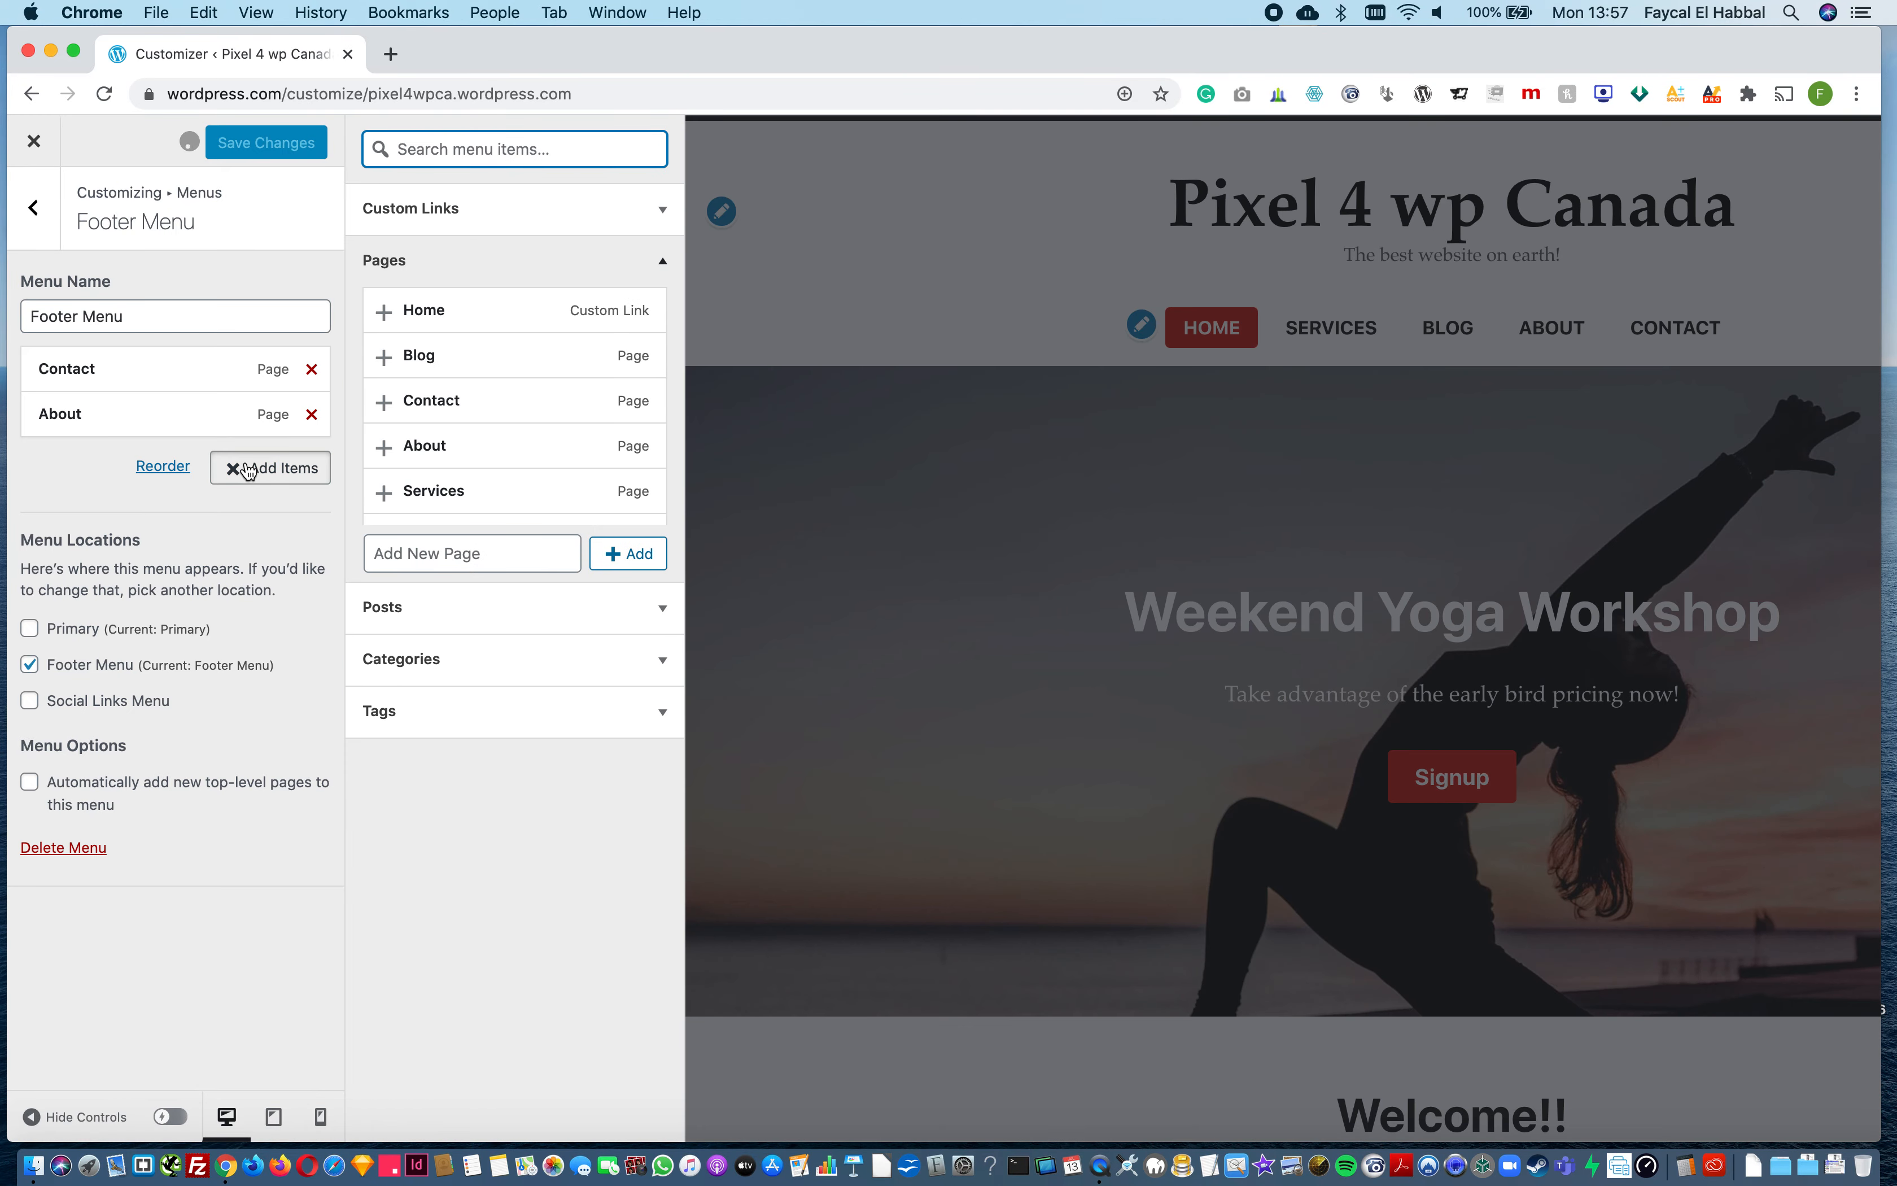
{"action": "left_click", "coordinate": [253, 469]}
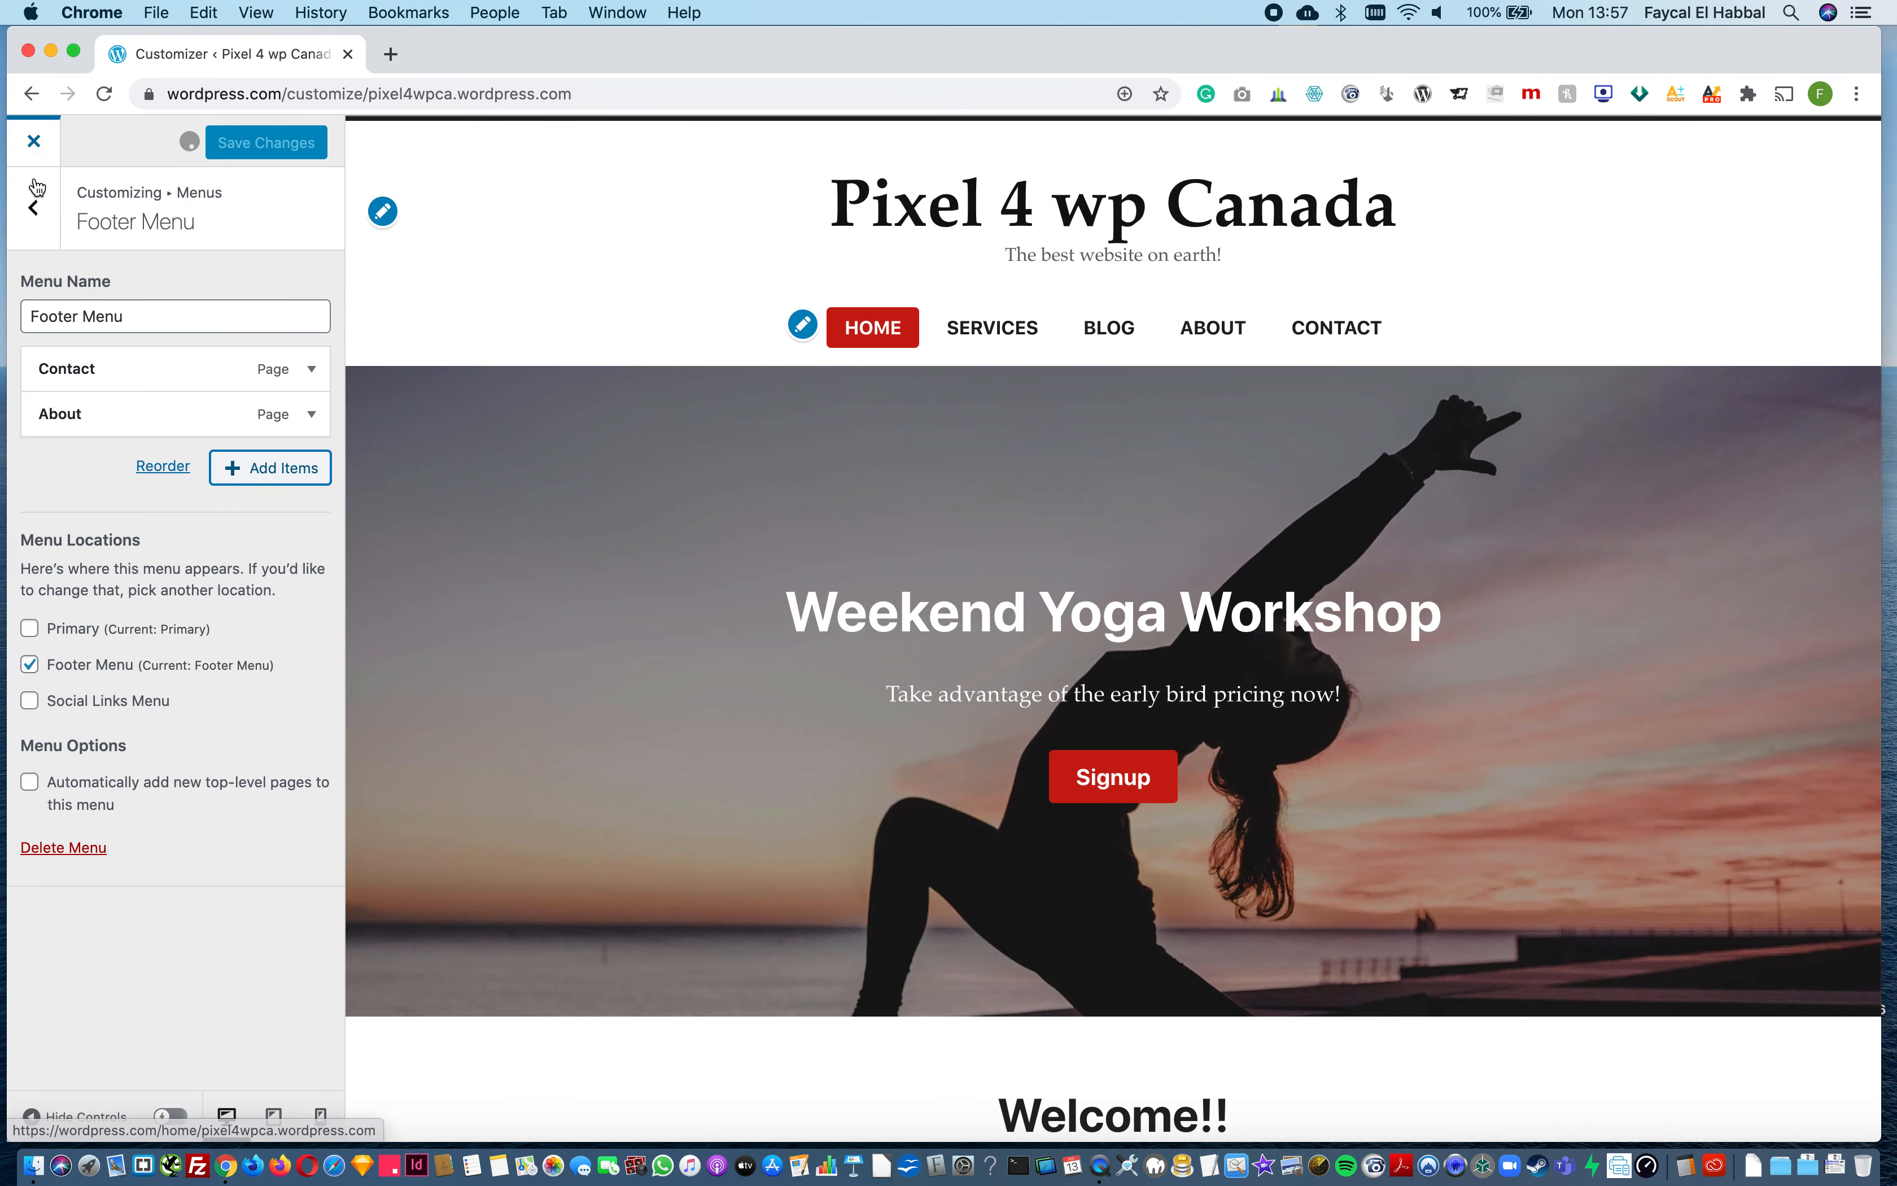
Step: Create a new menu named Social Media and assign it to the Social Links Menu location
{"action": "left_click", "coordinate": [34, 205]}
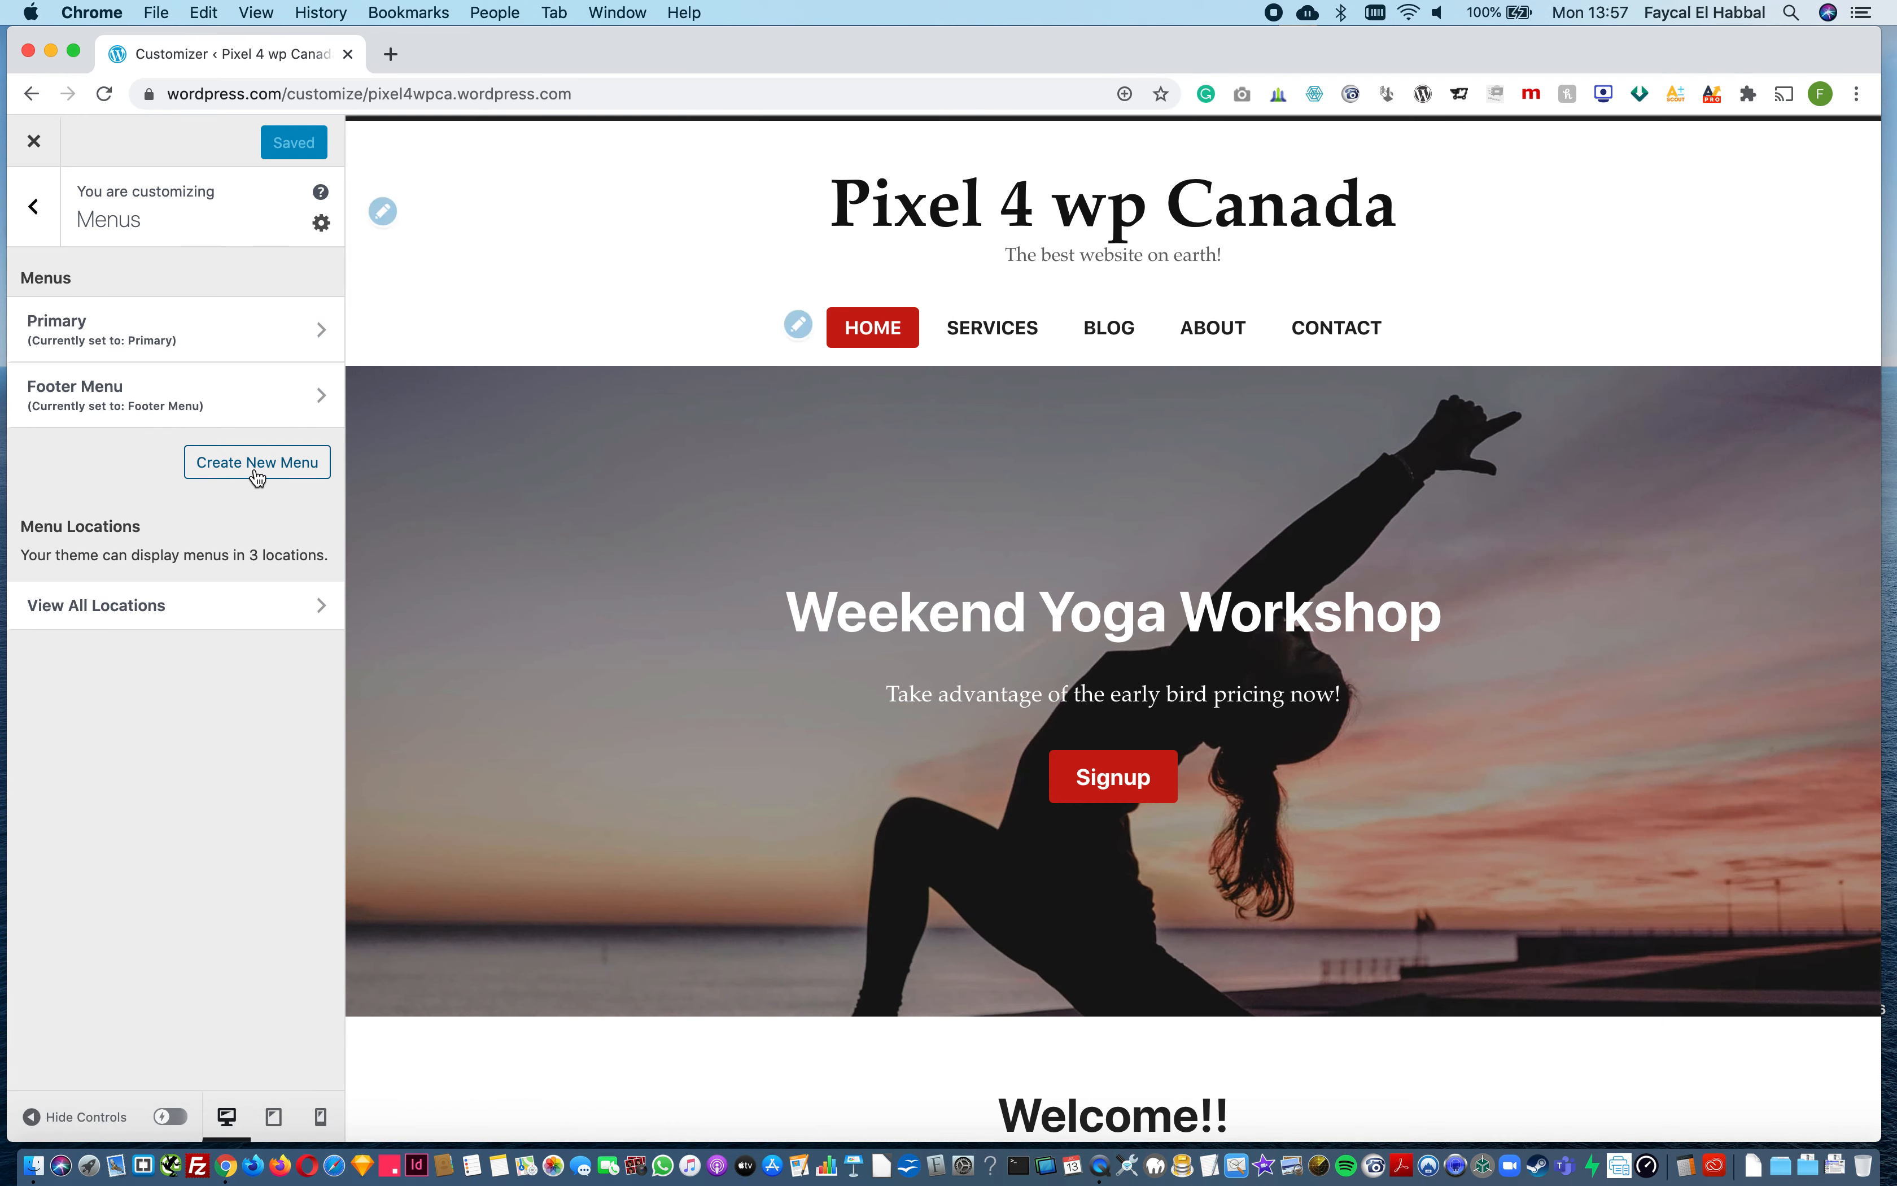
{"action": "left_click", "coordinate": [257, 470]}
{"action": "left_click", "coordinate": [131, 321]}
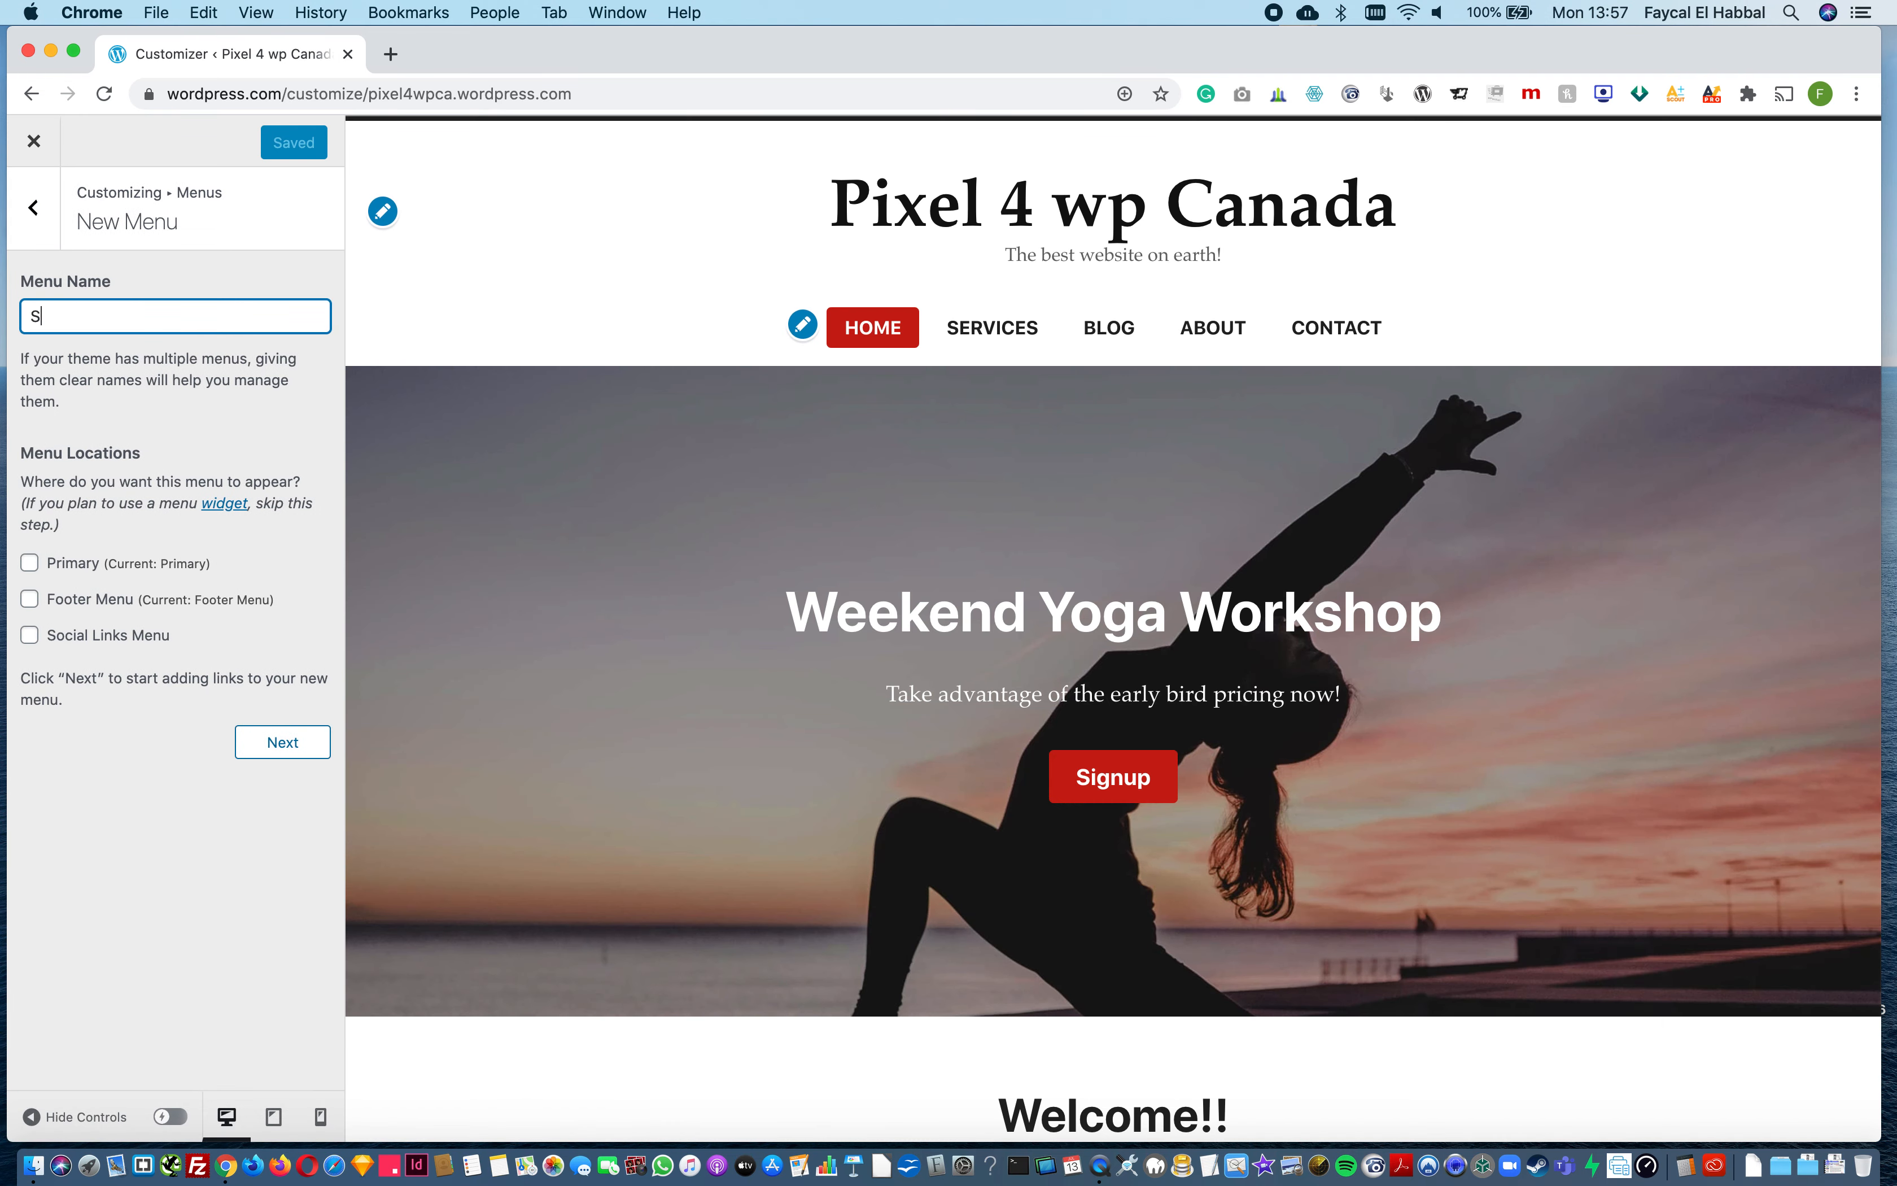
{"action": "type", "text": "Sc"}
{"action": "key", "text": "BackSpace"}
{"action": "left_click", "coordinate": [30, 637]}
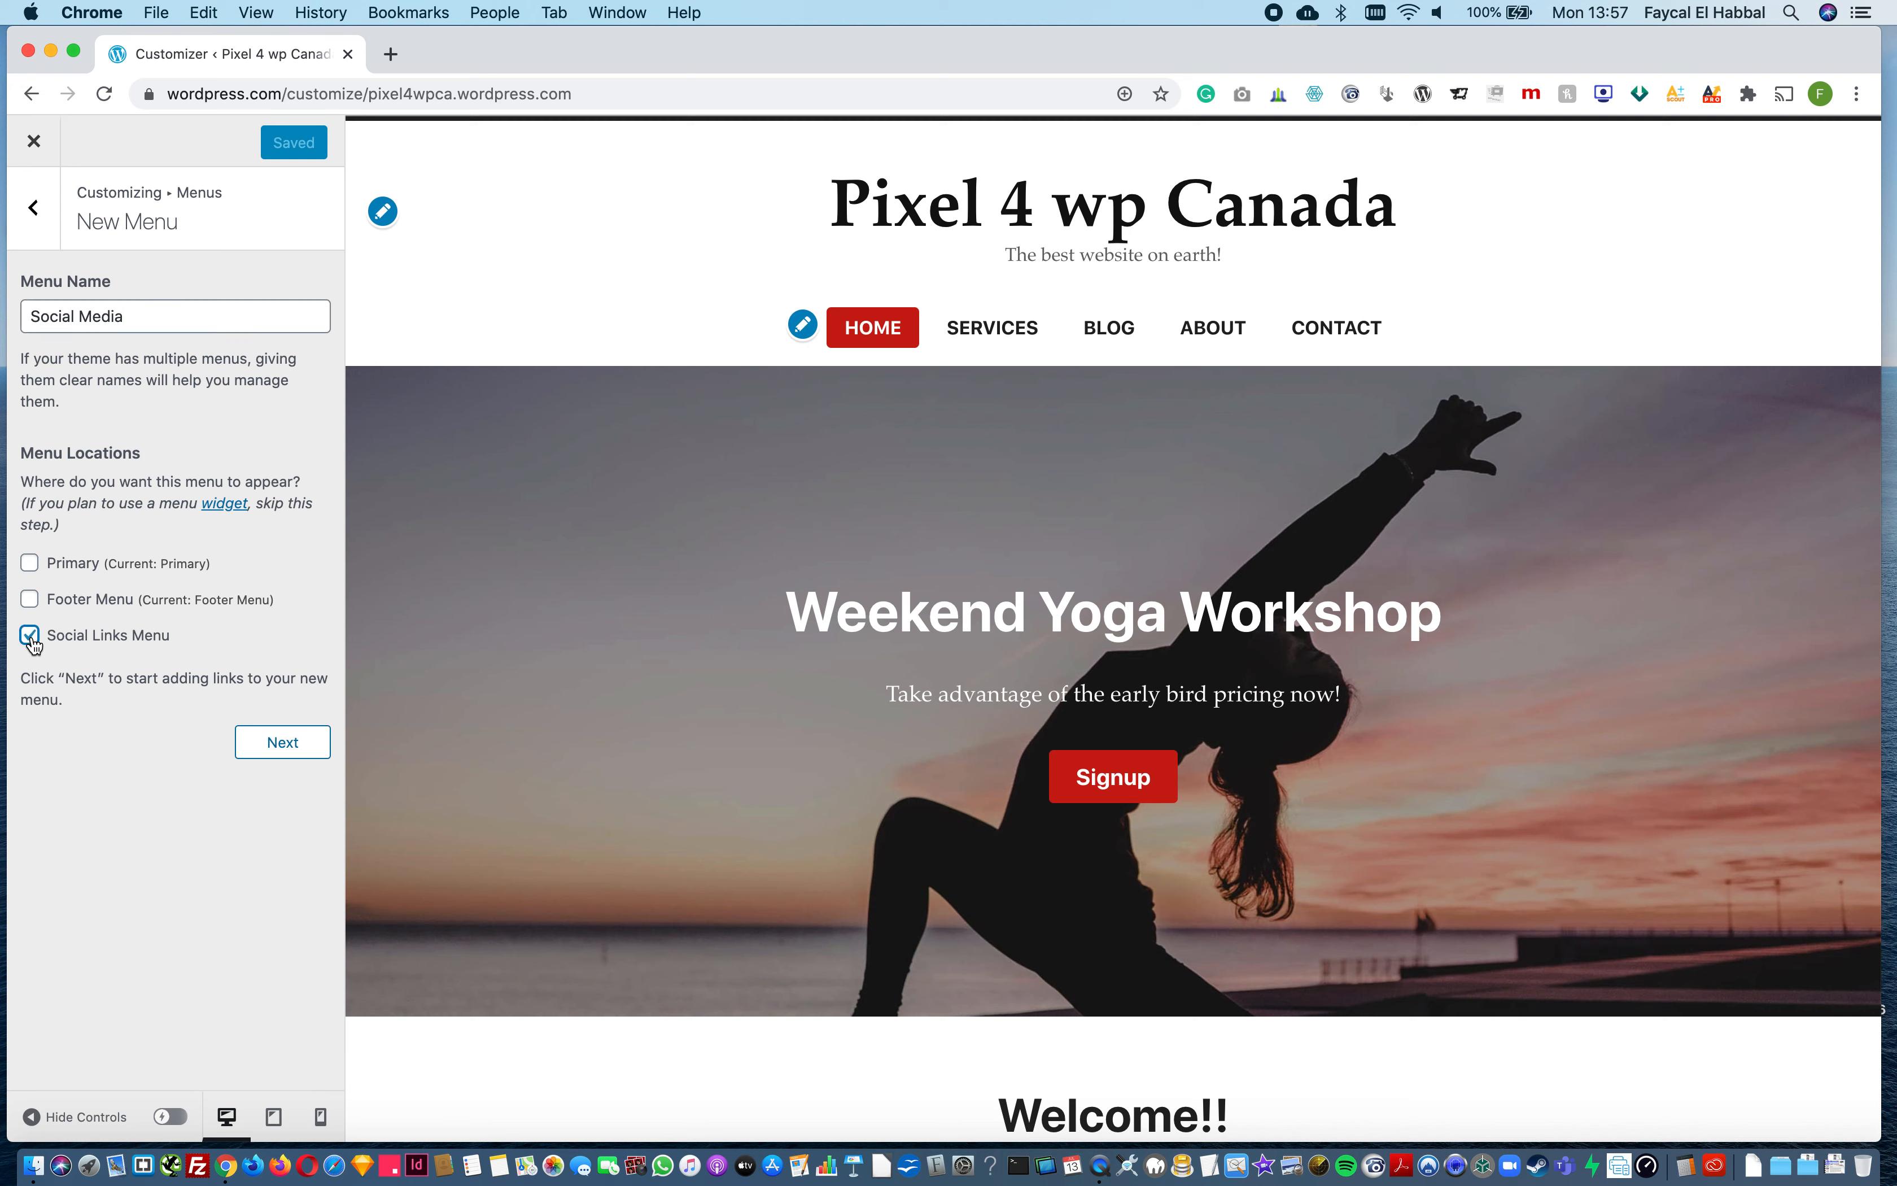
{"action": "left_click", "coordinate": [291, 753]}
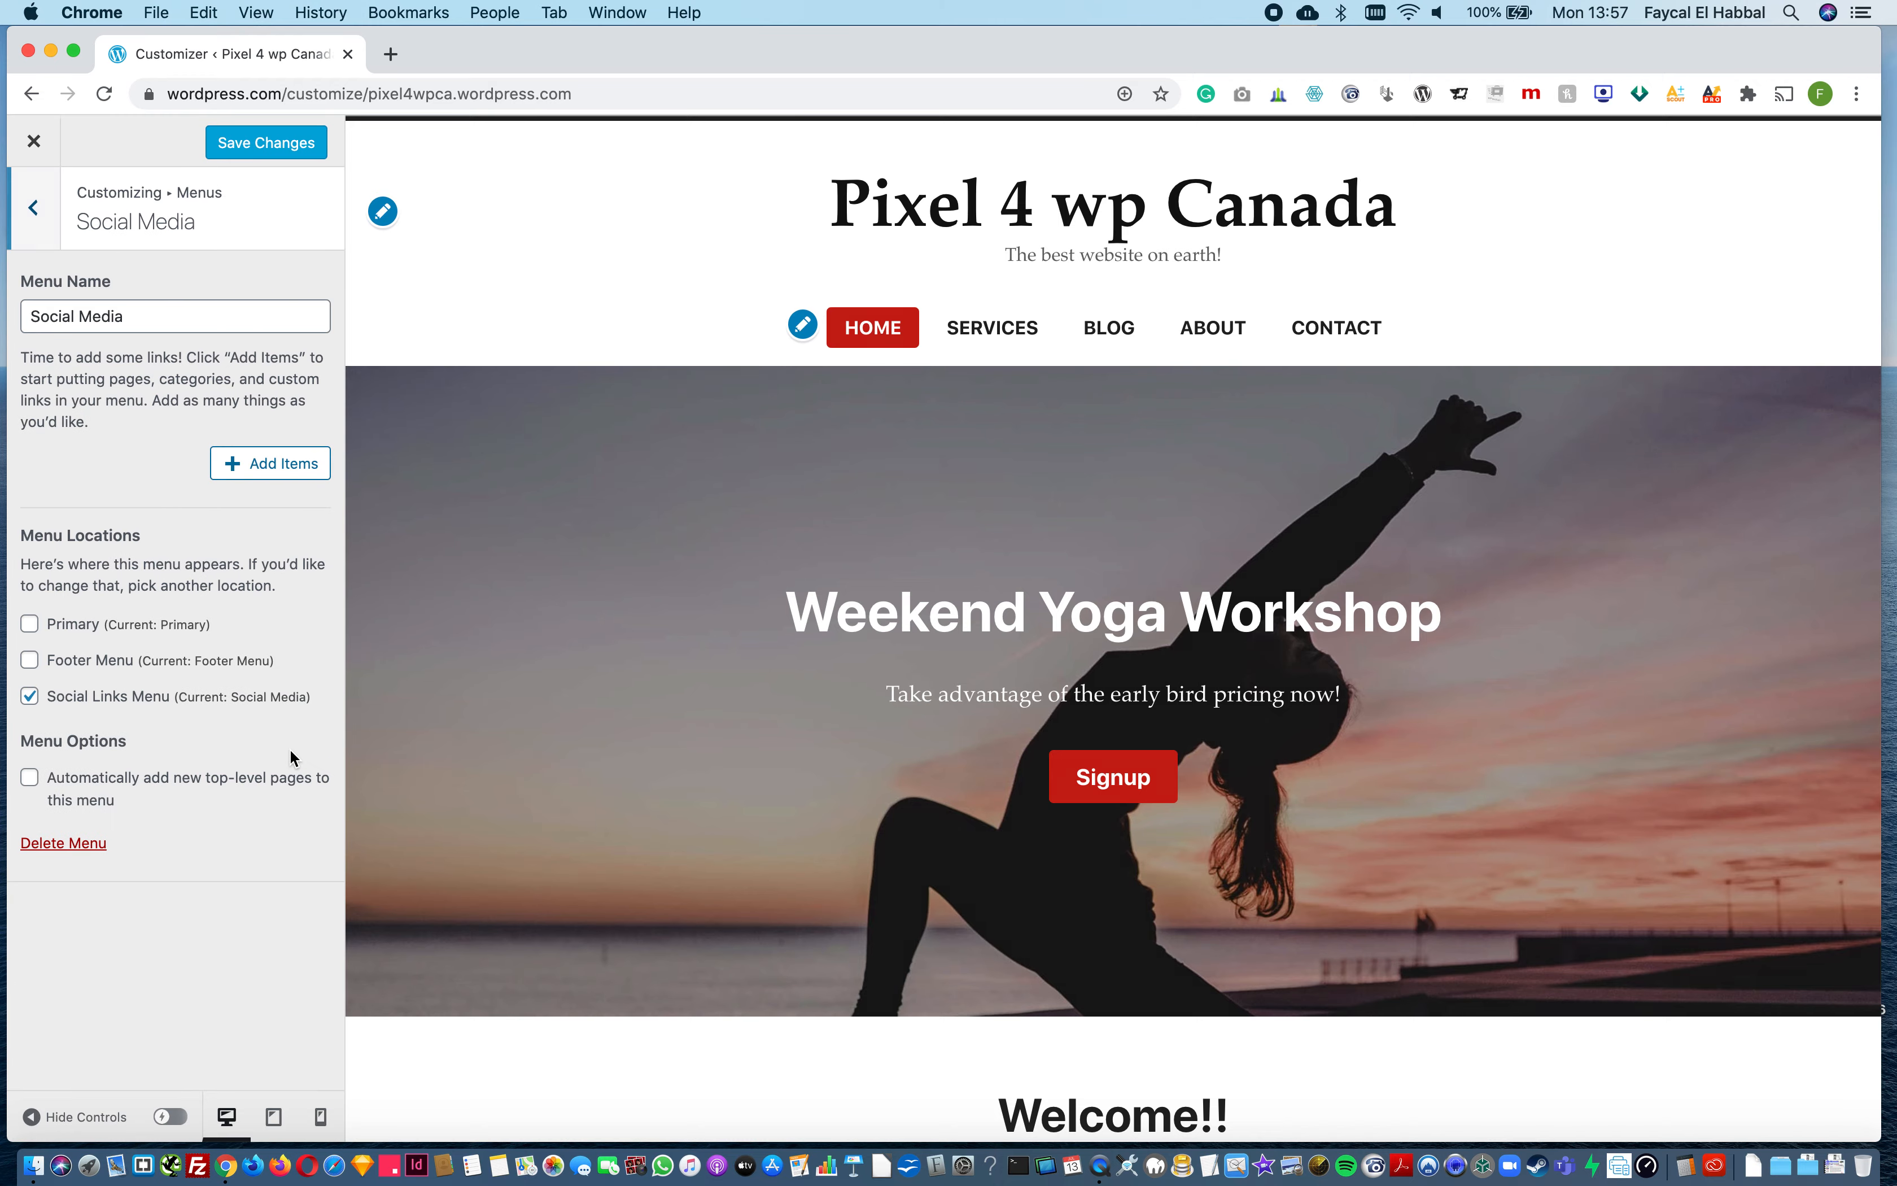
{"action": "left_click", "coordinate": [237, 464]}
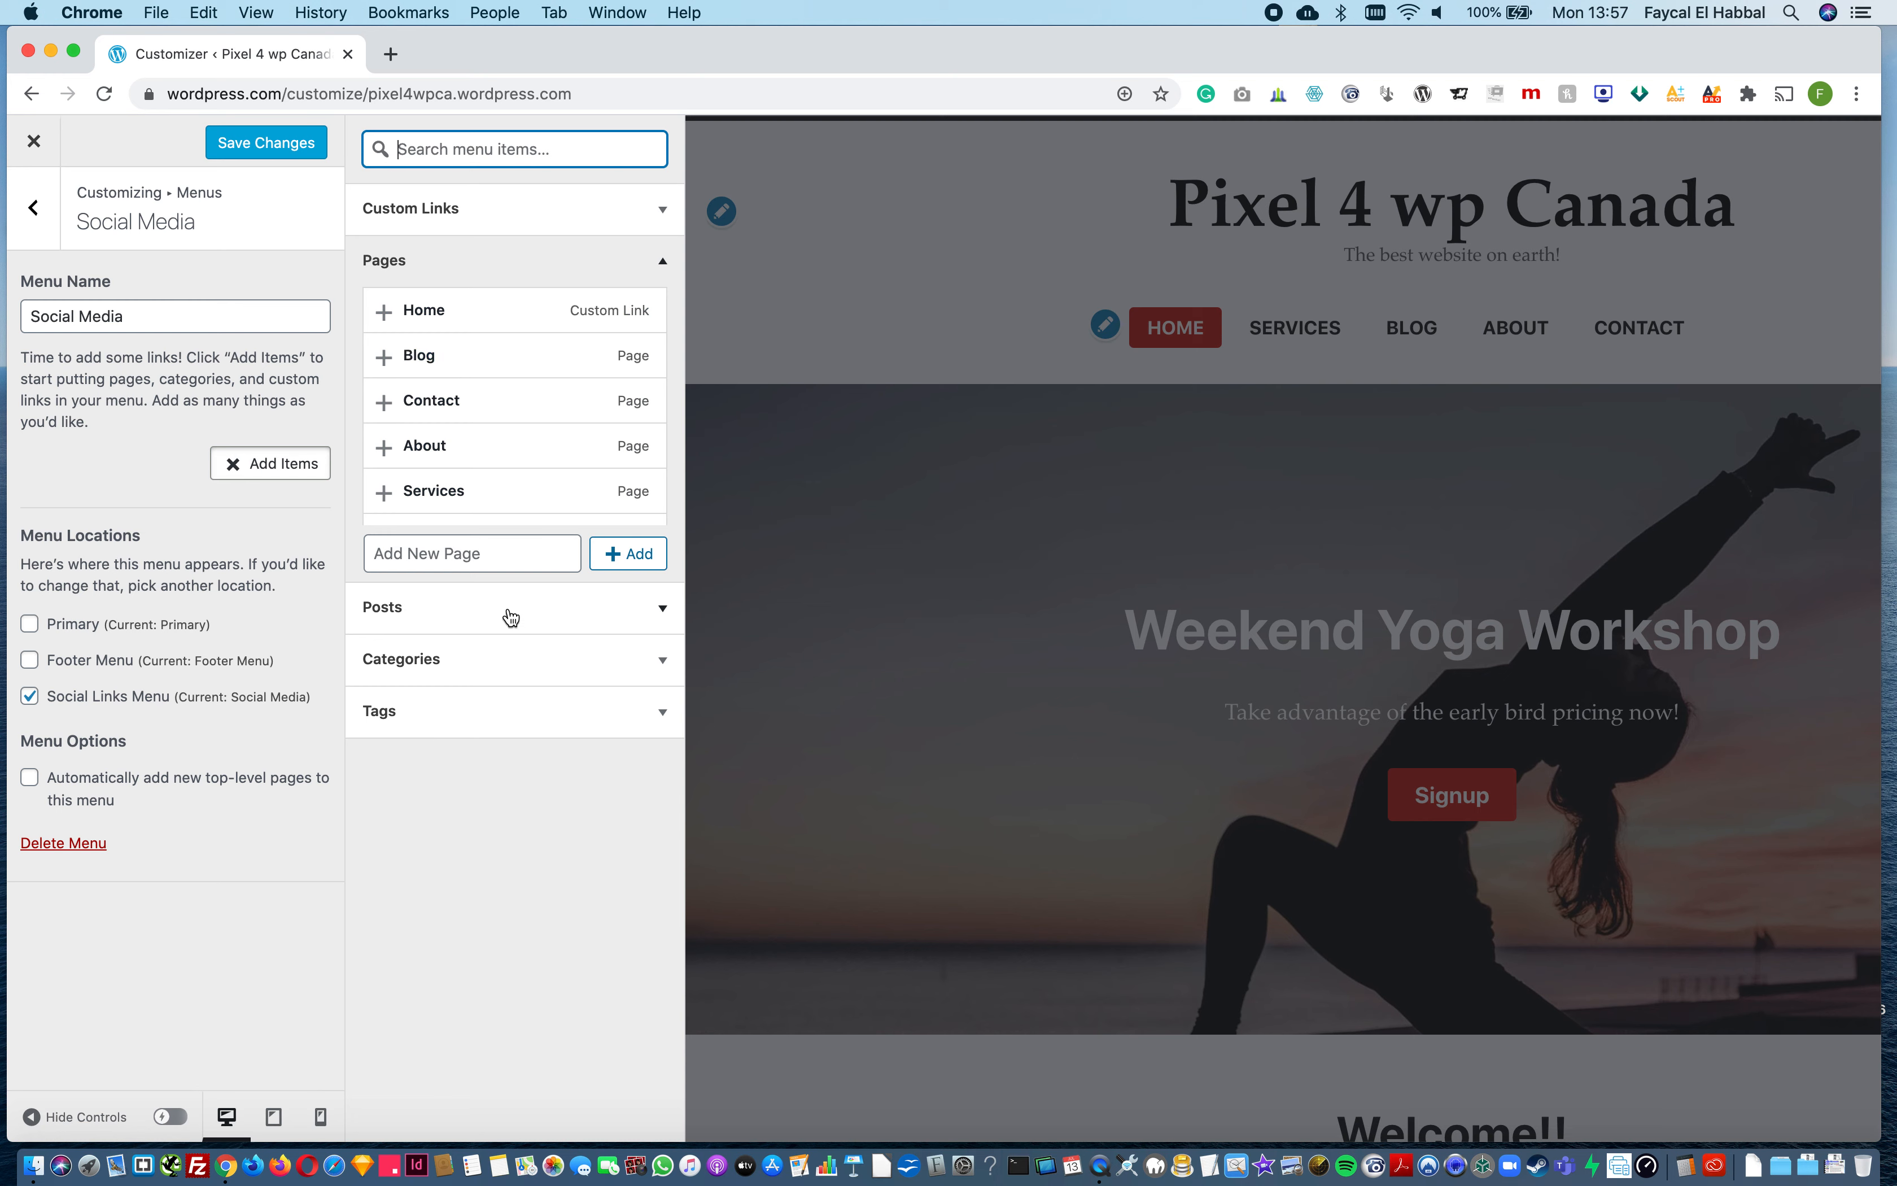
{"action": "left_click", "coordinate": [457, 210]}
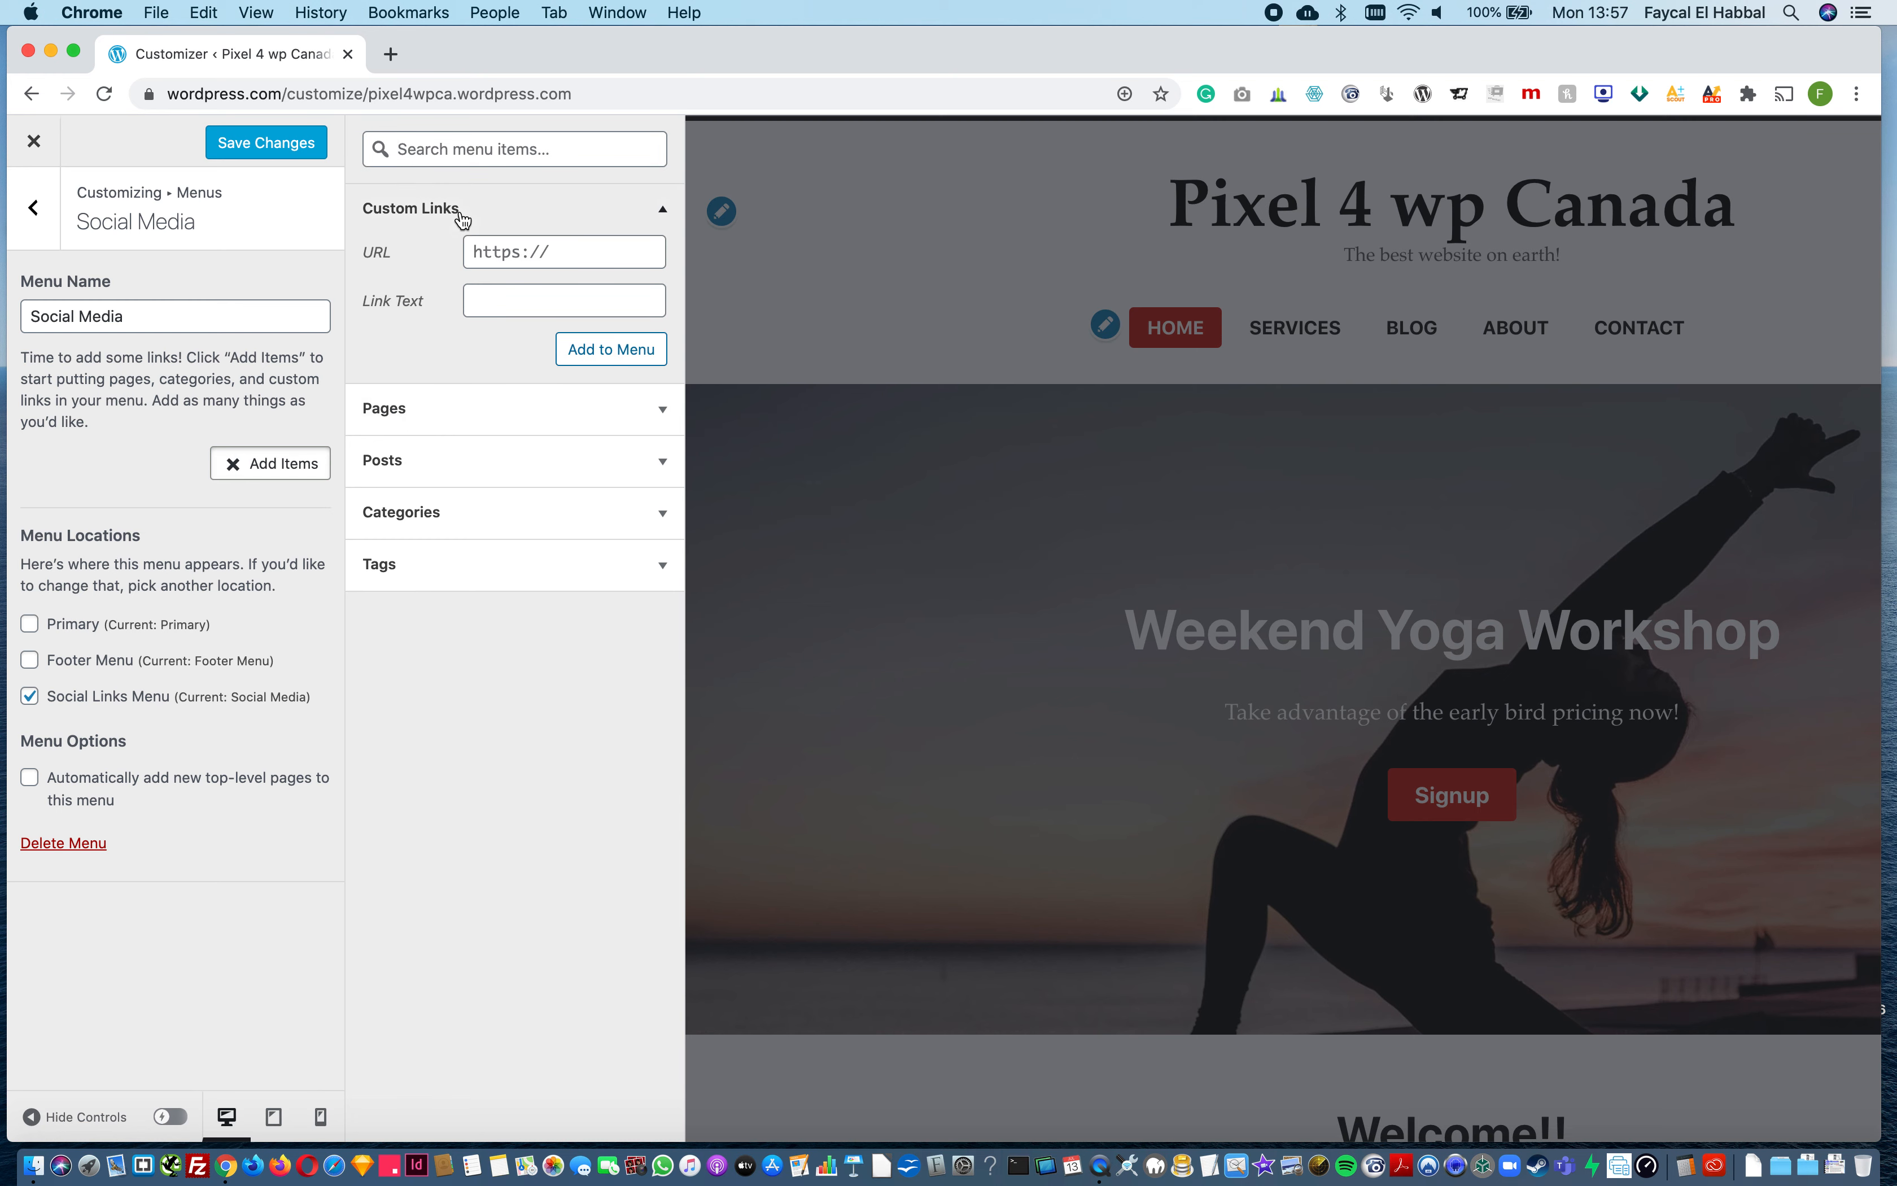
{"action": "left_click", "coordinate": [548, 254]}
{"action": "type", "text": "https://www."}
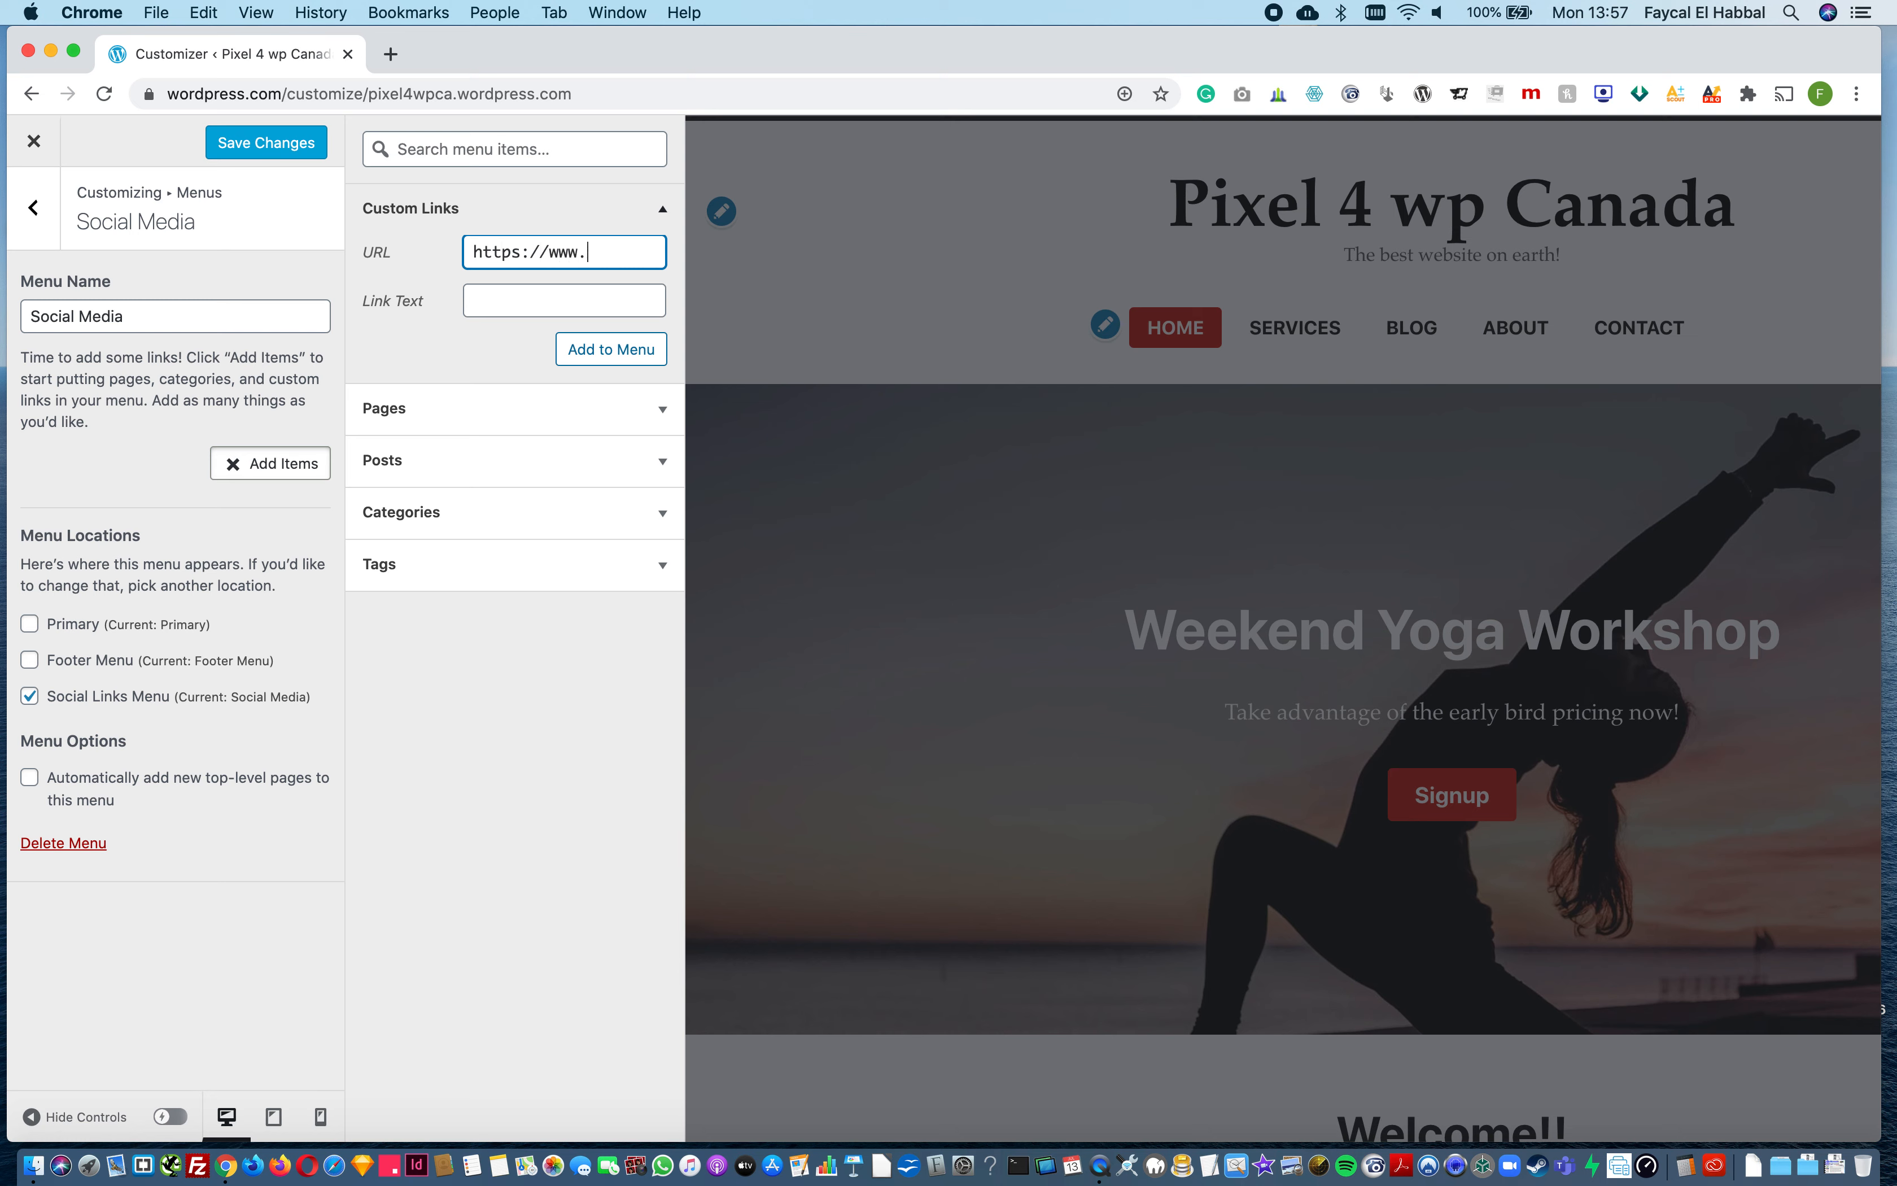
{"action": "type", "text": "facebook.com"}
{"action": "left_click", "coordinate": [558, 291]}
{"action": "type", "text": "Facebook"}
{"action": "left_click", "coordinate": [628, 351]}
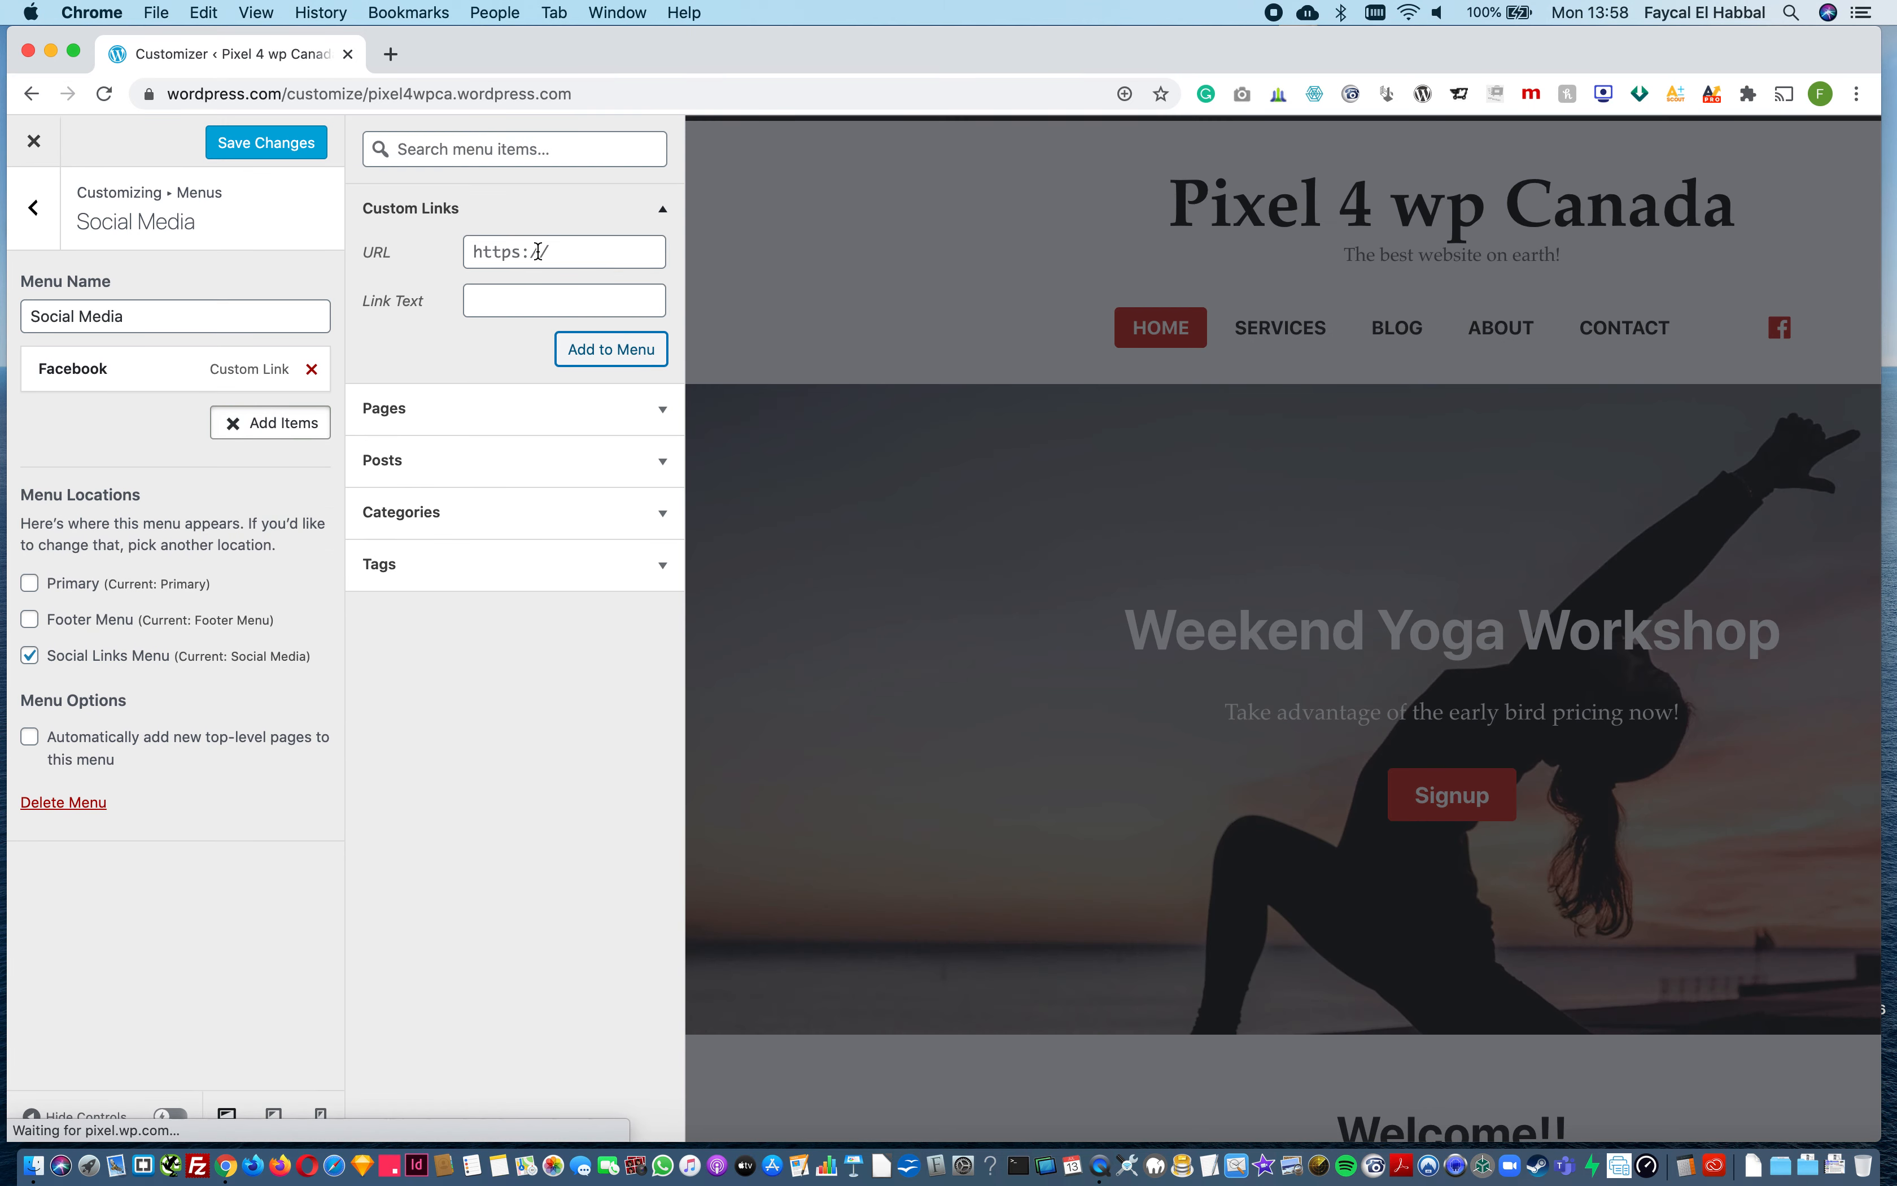
{"action": "left_click", "coordinate": [537, 250]}
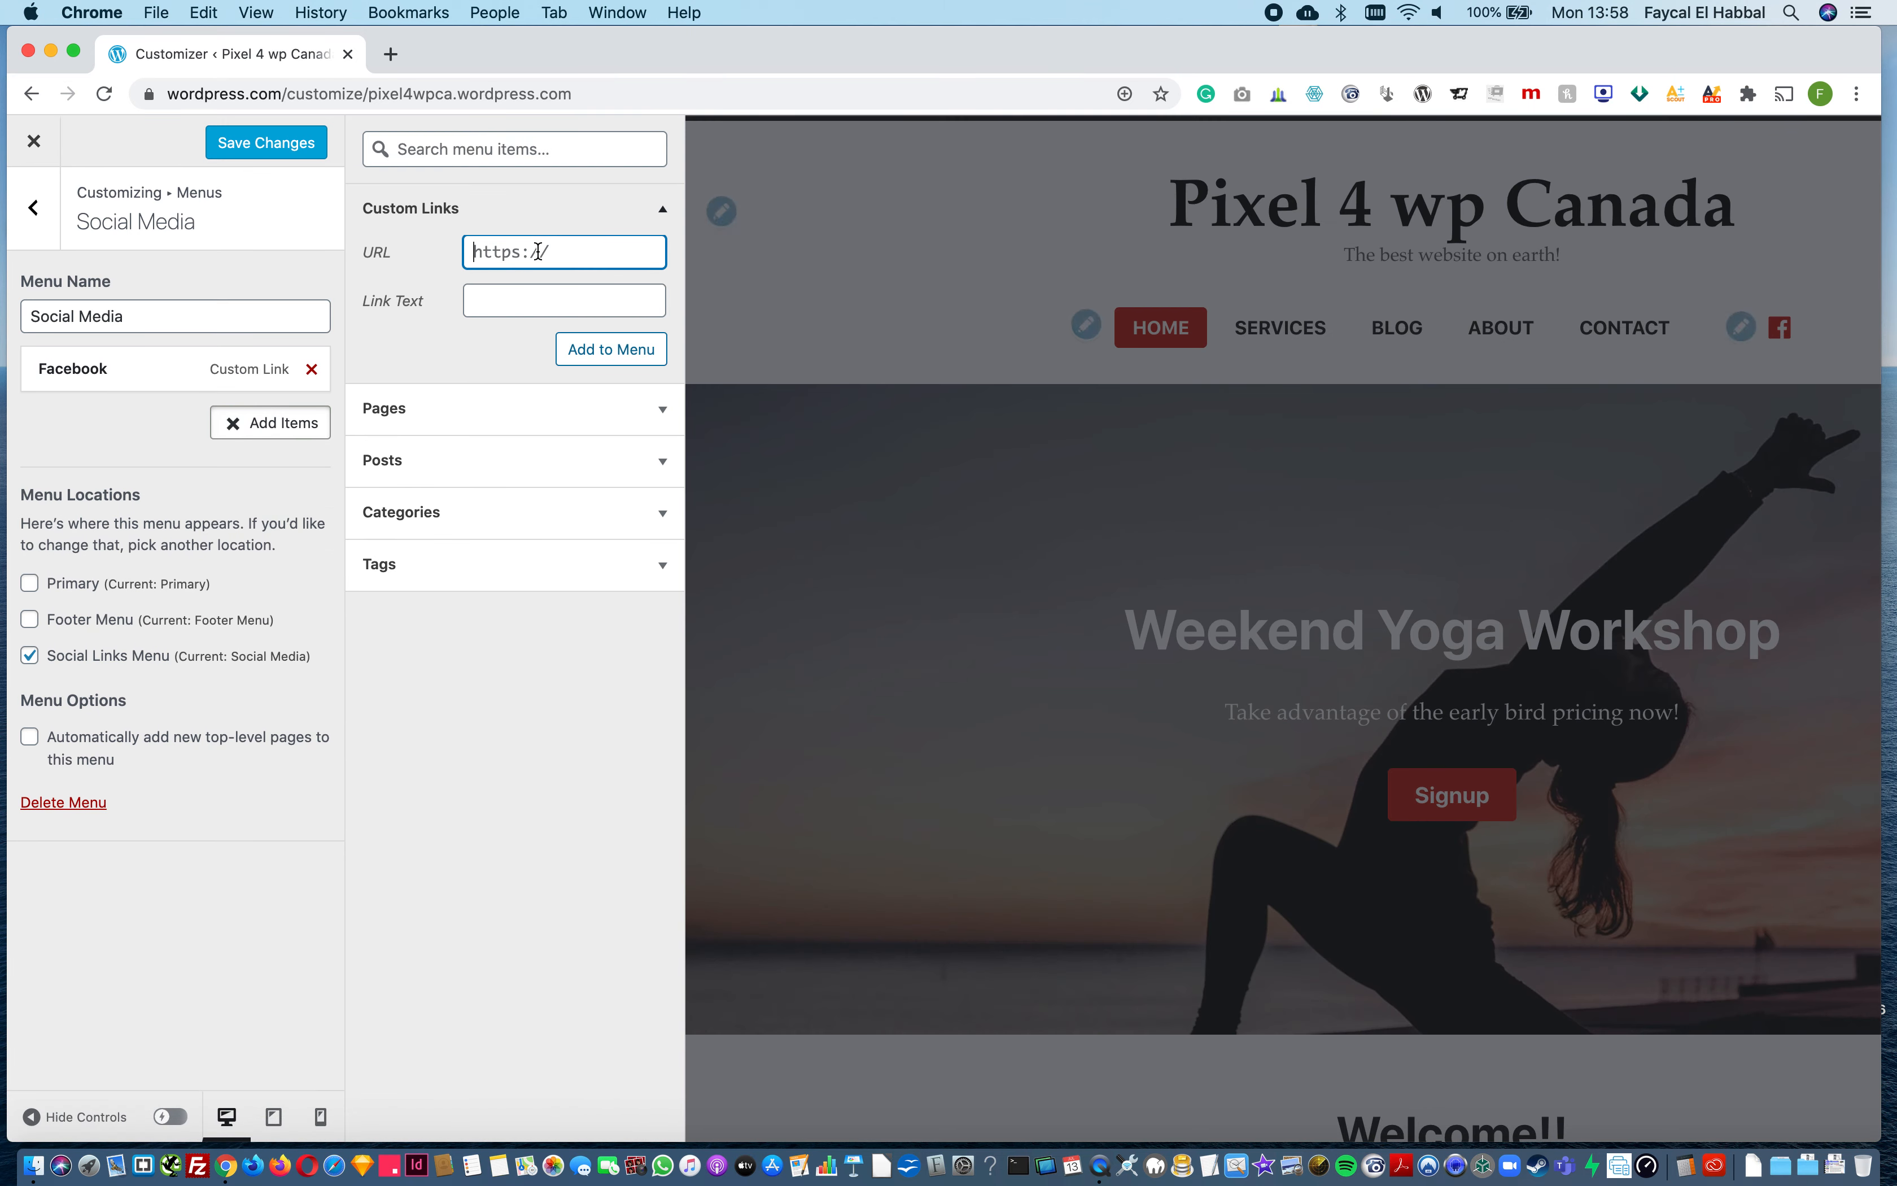
{"action": "type", "text": "https://twitter.com"}
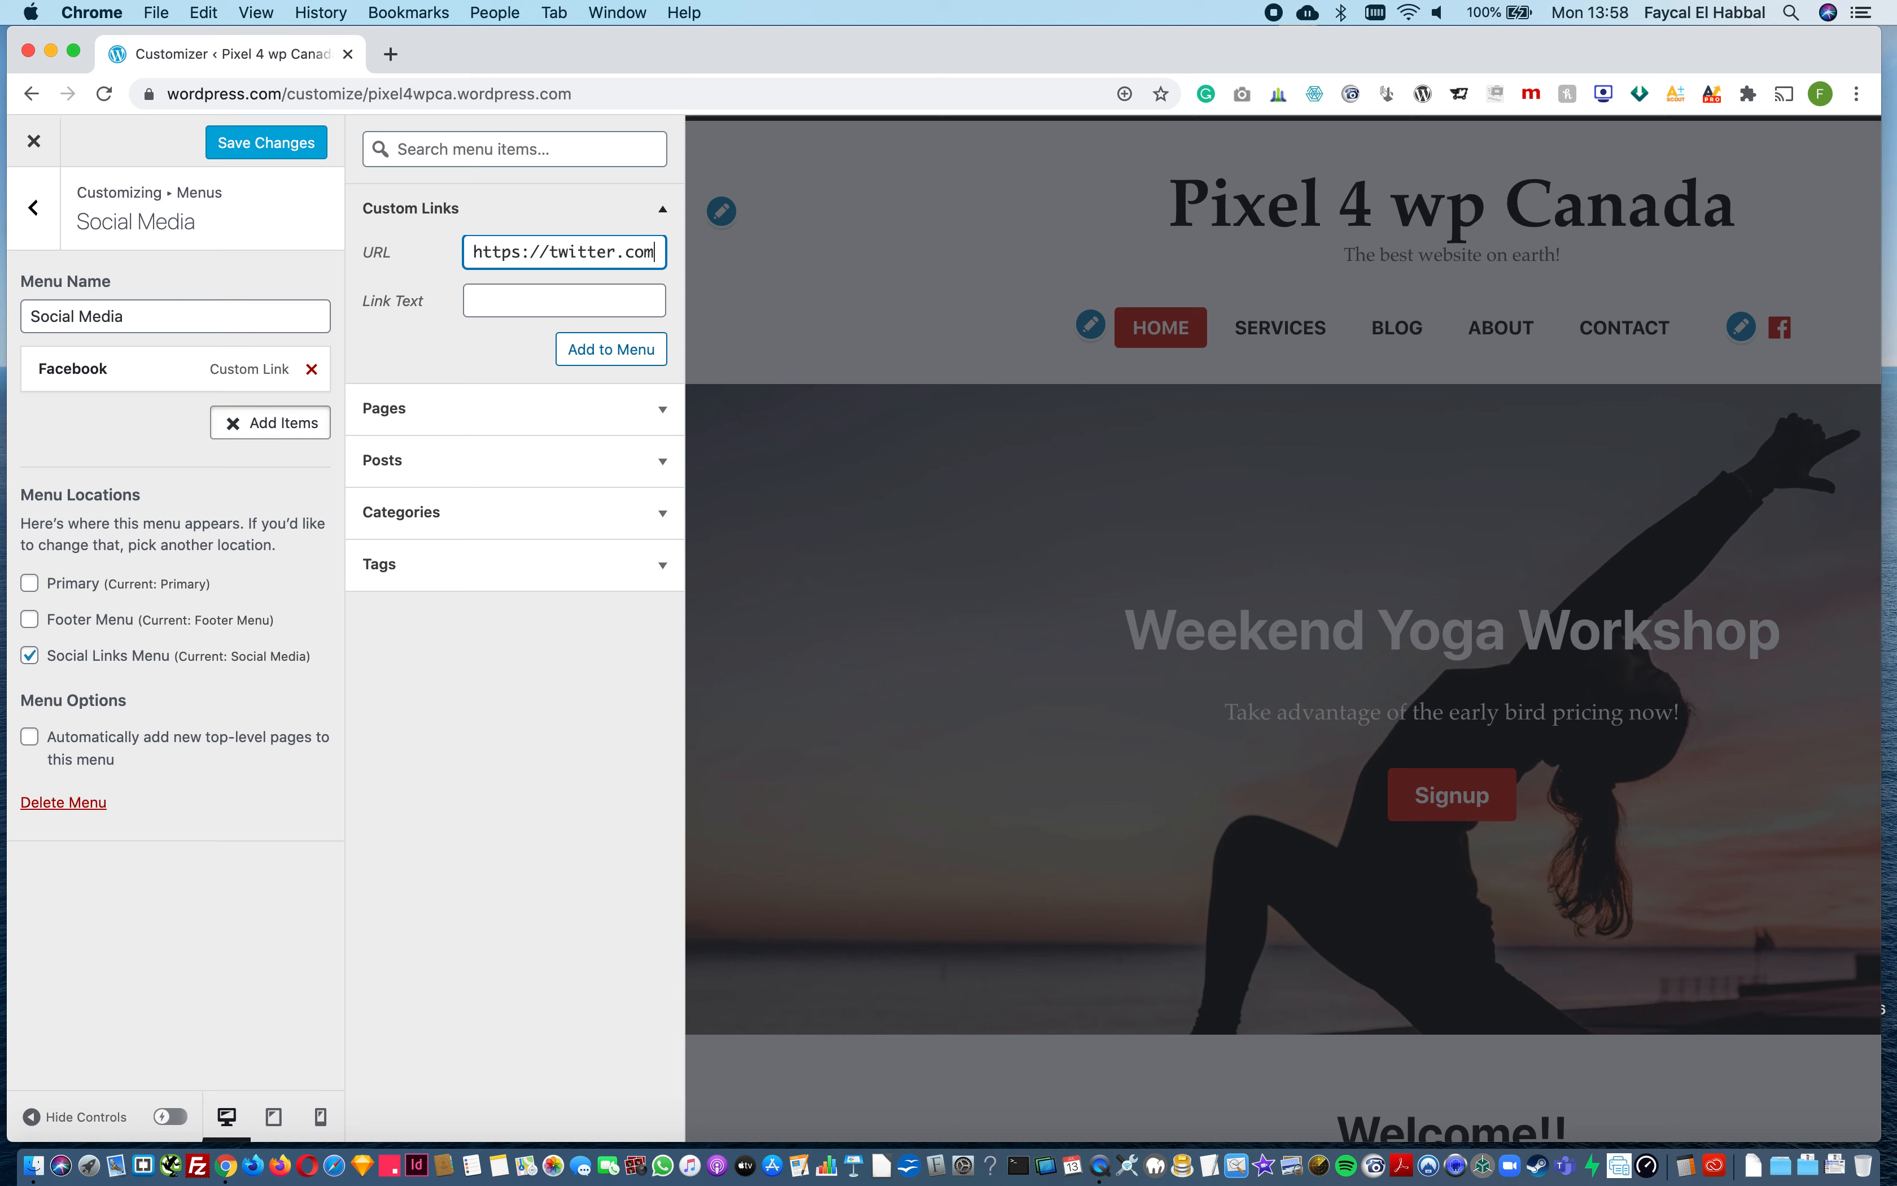
{"action": "key", "text": "Tab"}
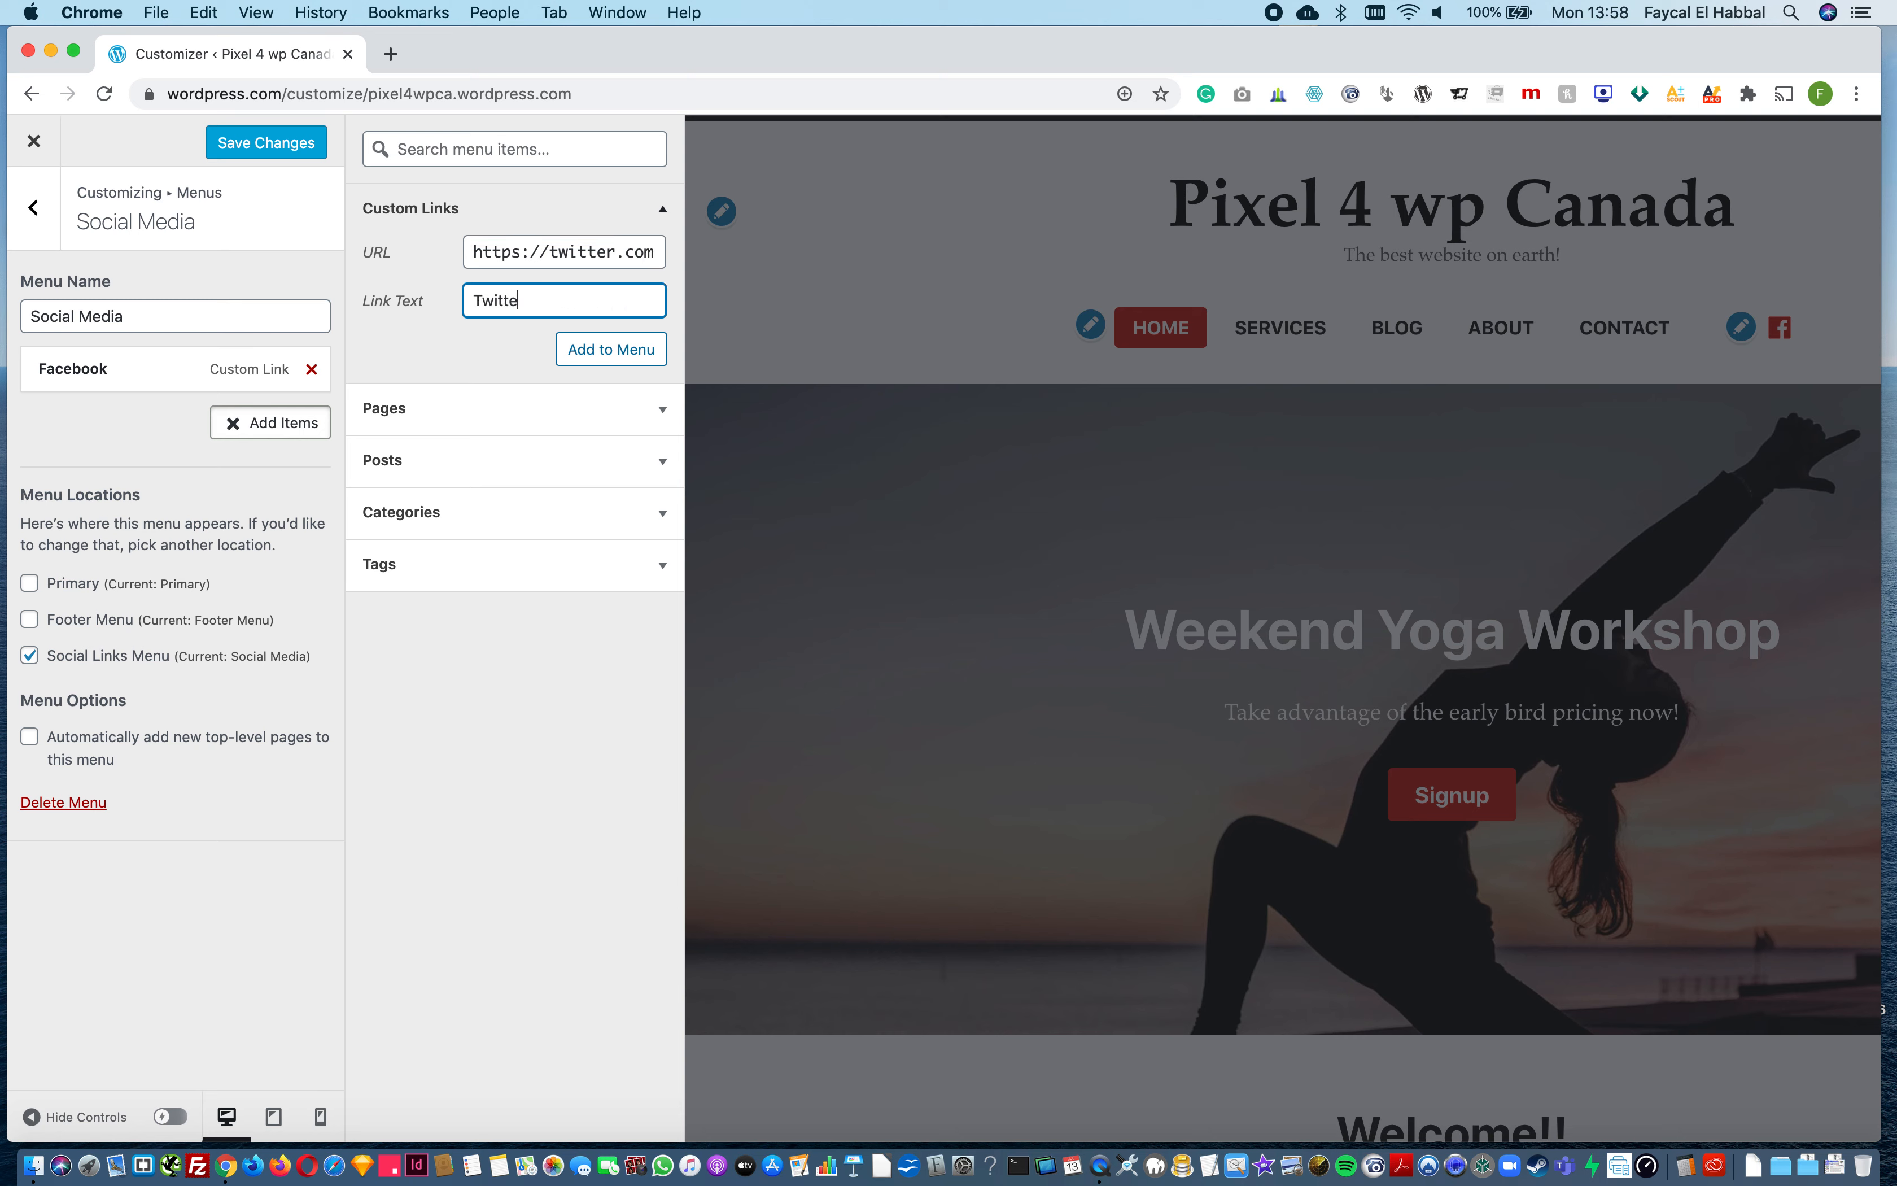
{"action": "type", "text": "Twitter"}
{"action": "left_click", "coordinate": [611, 349]}
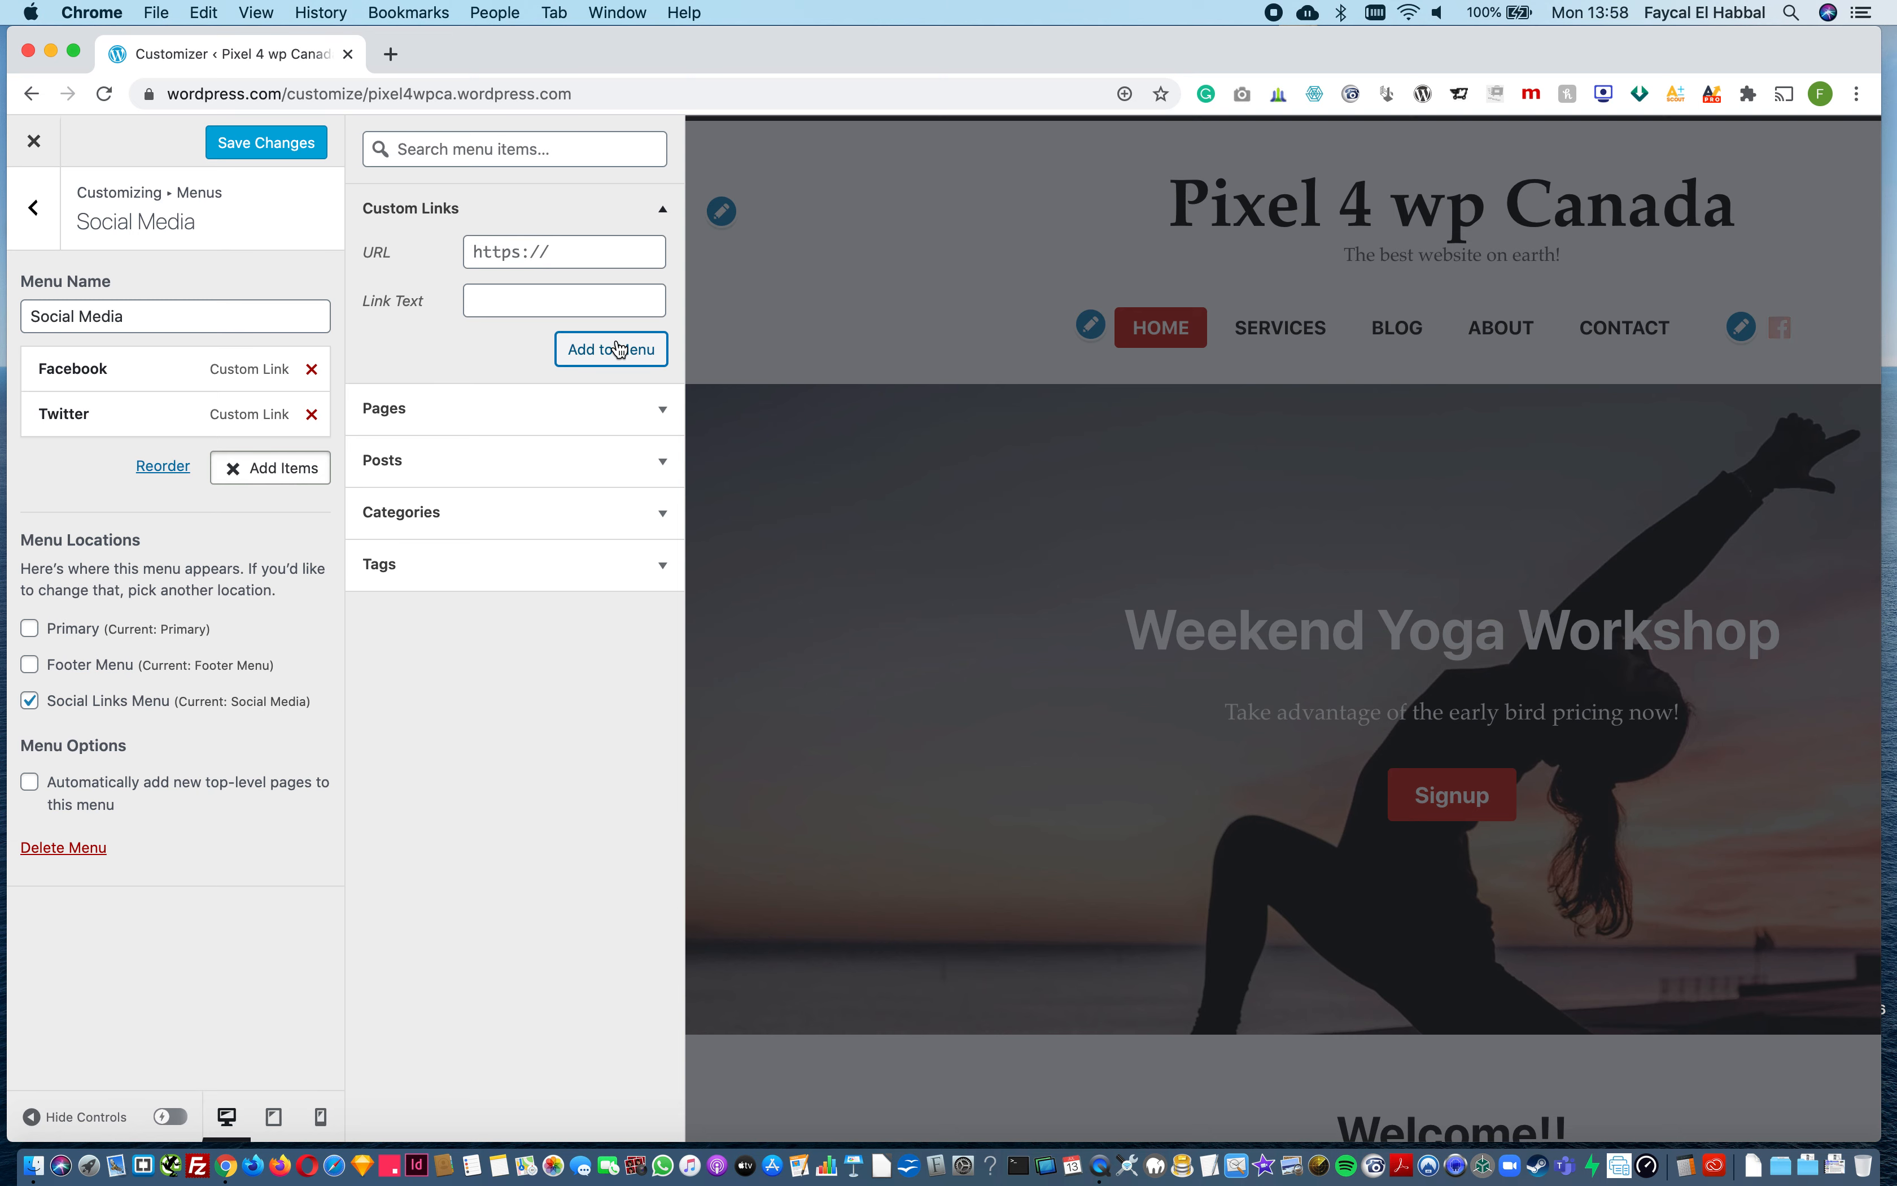
{"action": "left_click", "coordinate": [267, 142]}
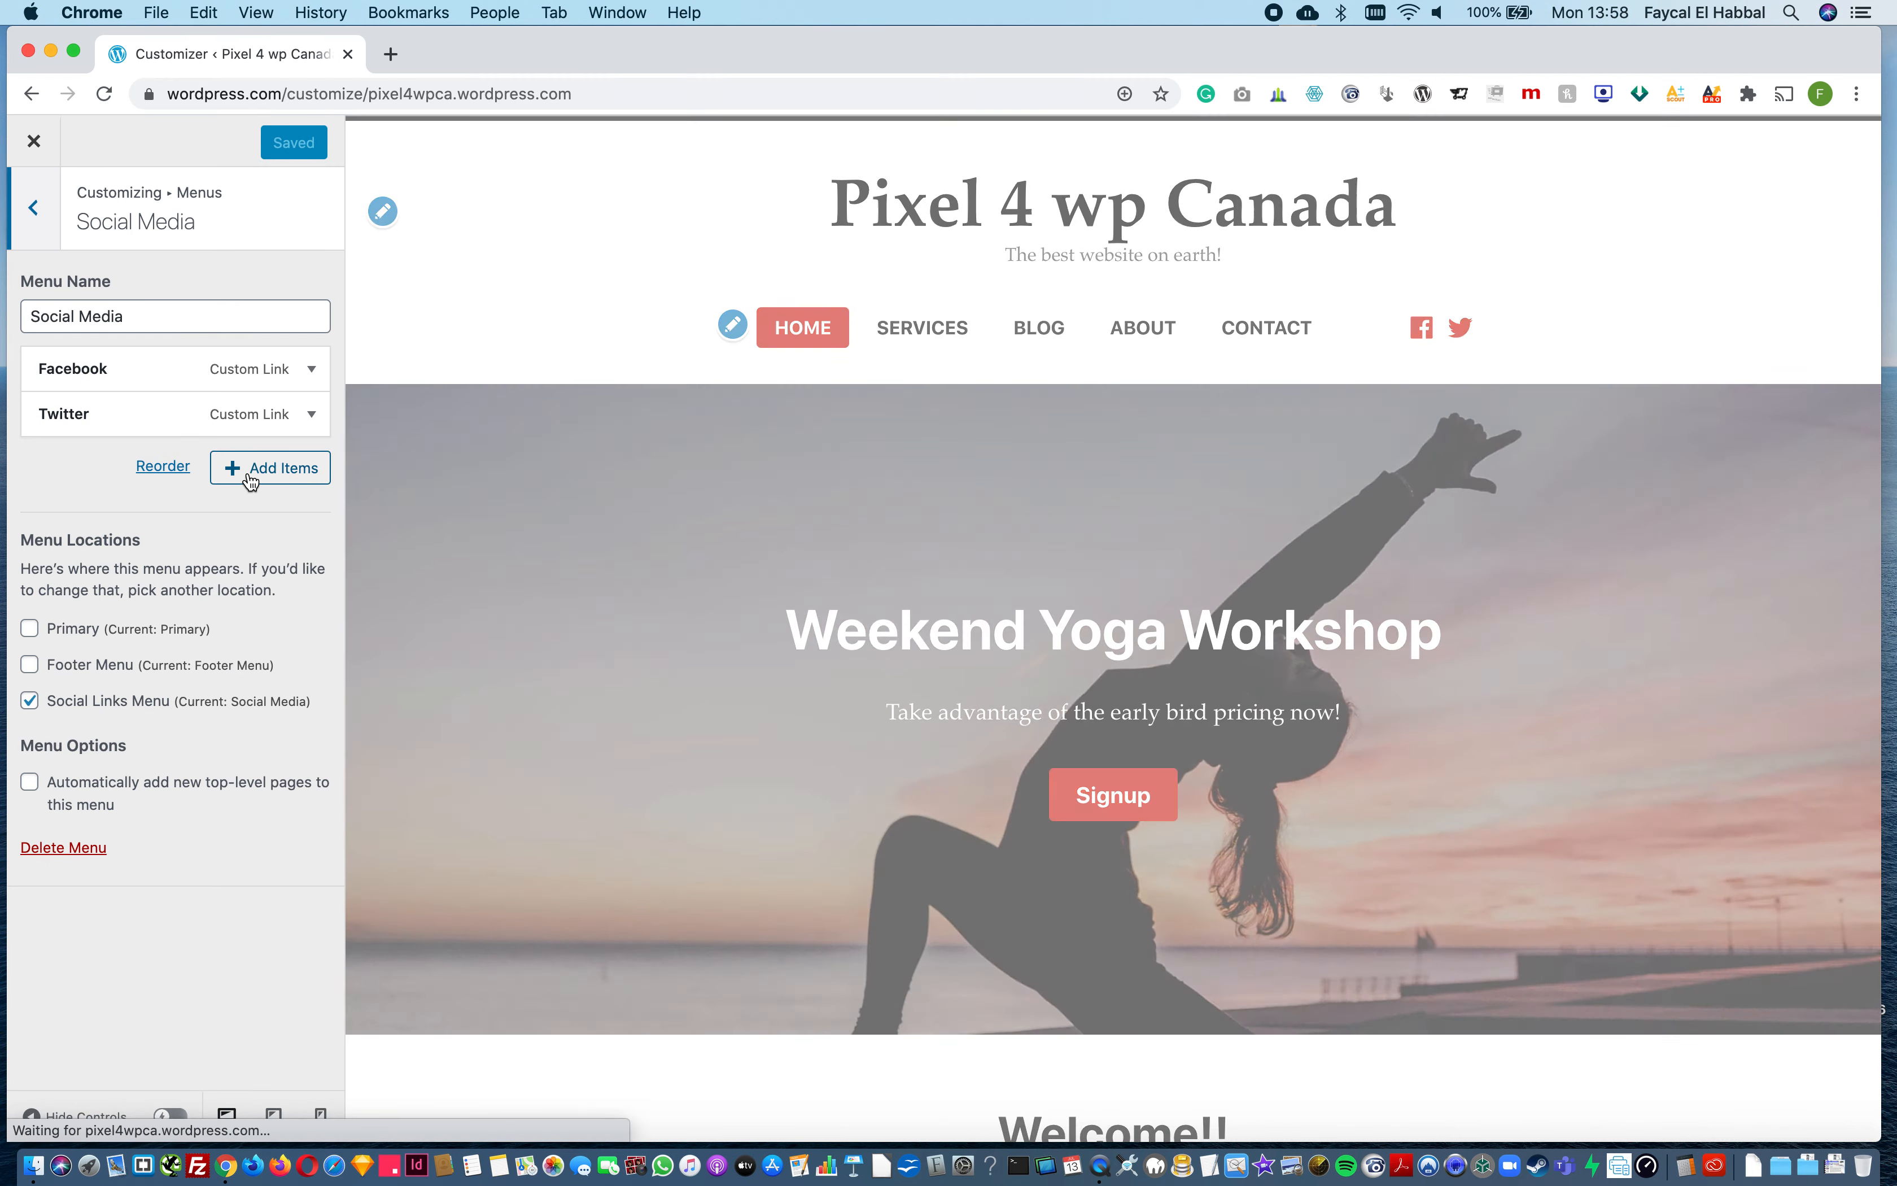
Step: Start adding another custom link to the Social Media menu, beginning with its URL
{"action": "left_click", "coordinate": [252, 474]}
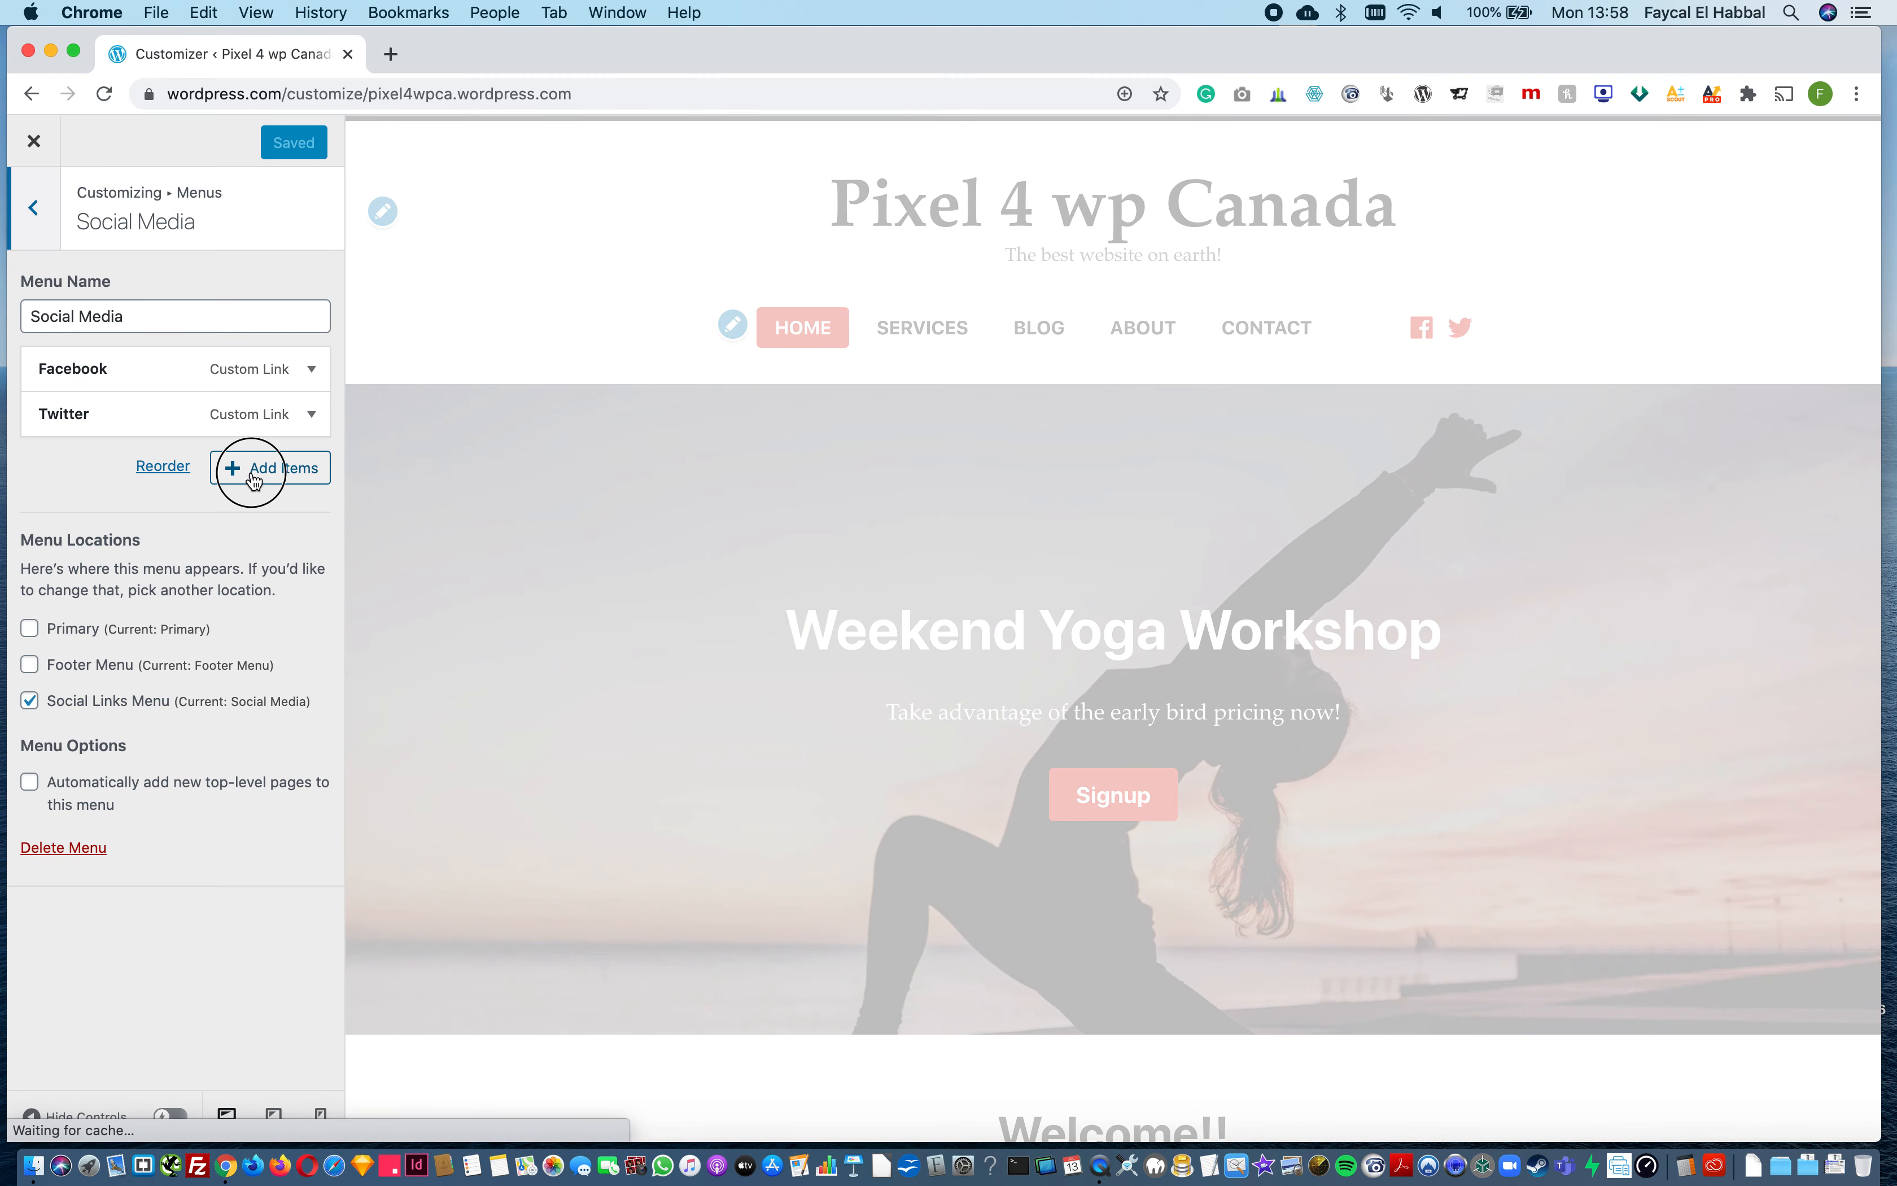
{"action": "left_click", "coordinate": [565, 243]}
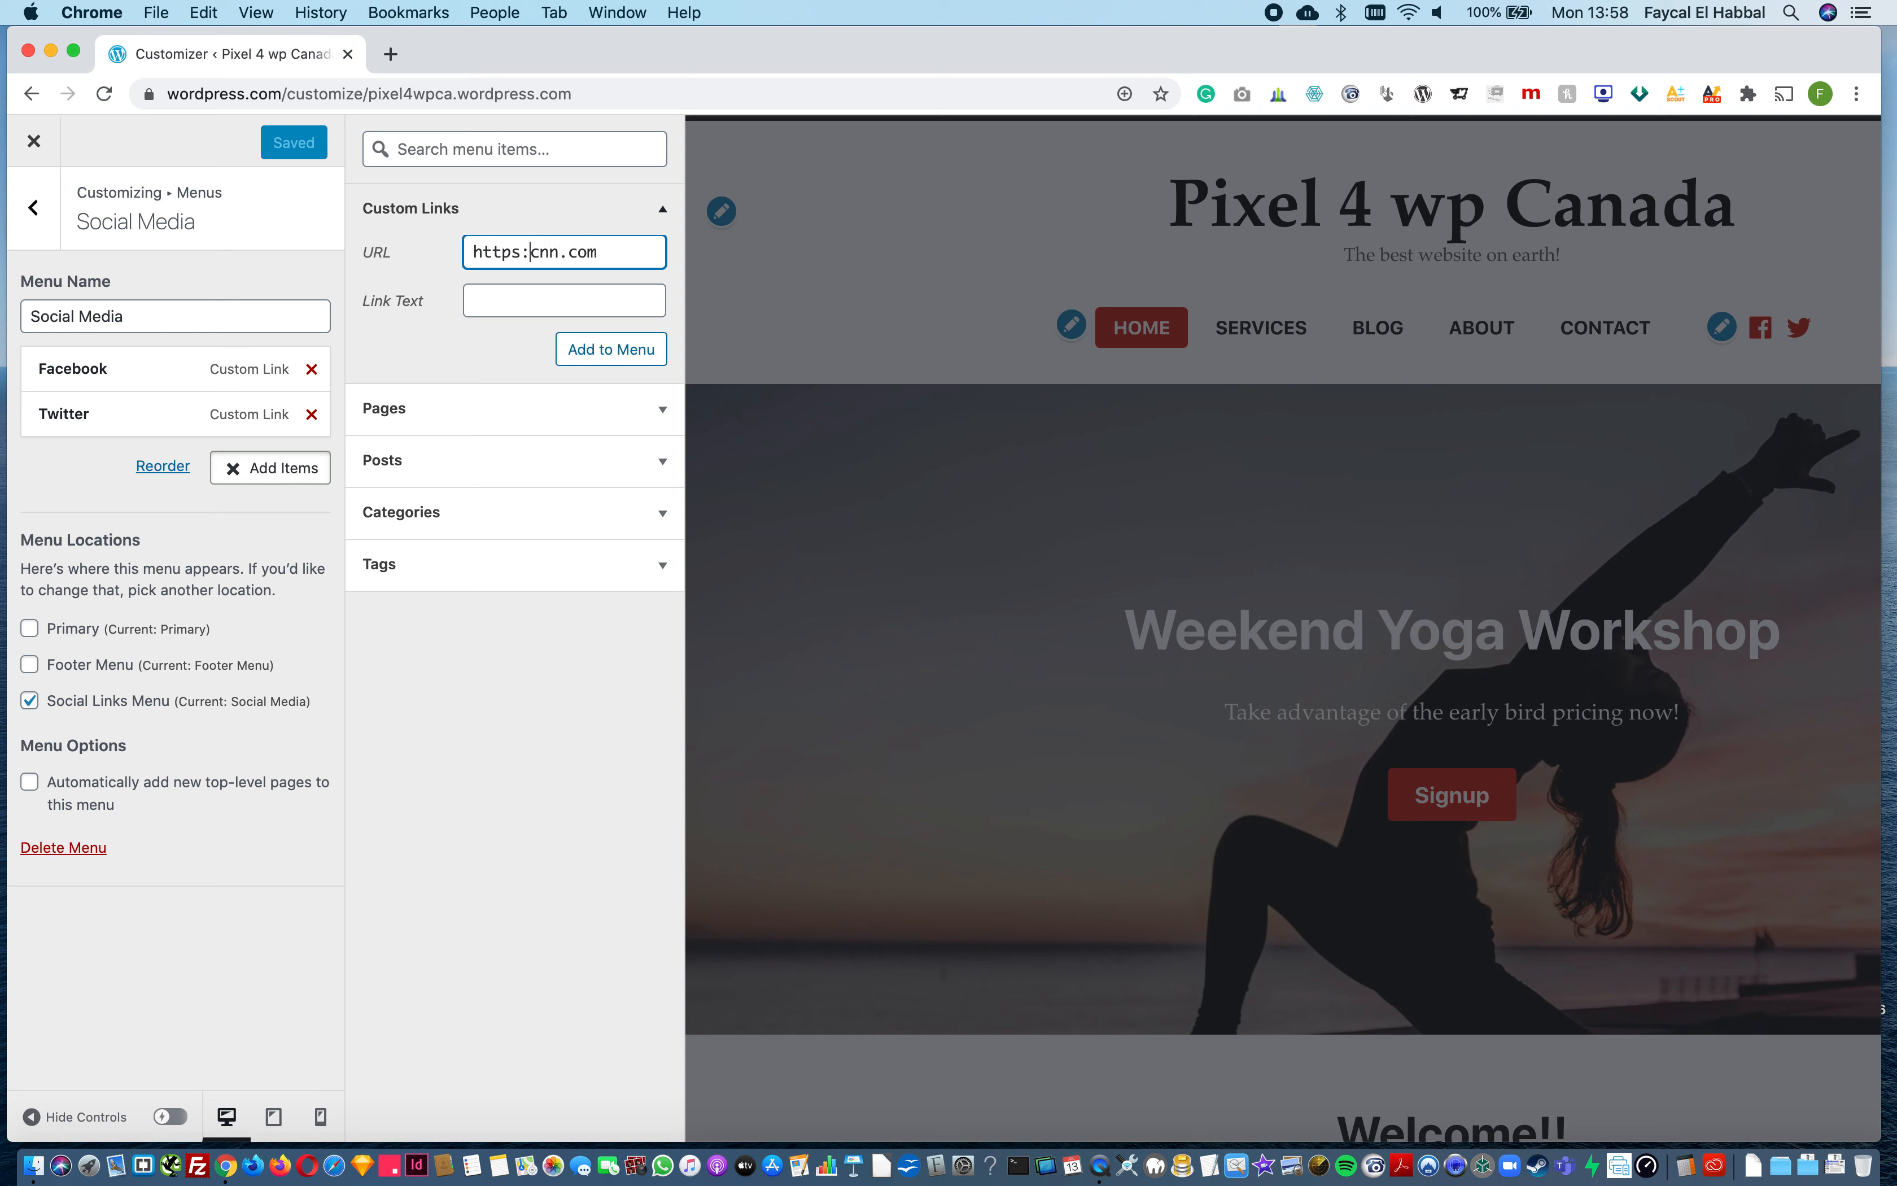
{"action": "type", "text": "//"}
{"action": "left_click", "coordinate": [575, 292]}
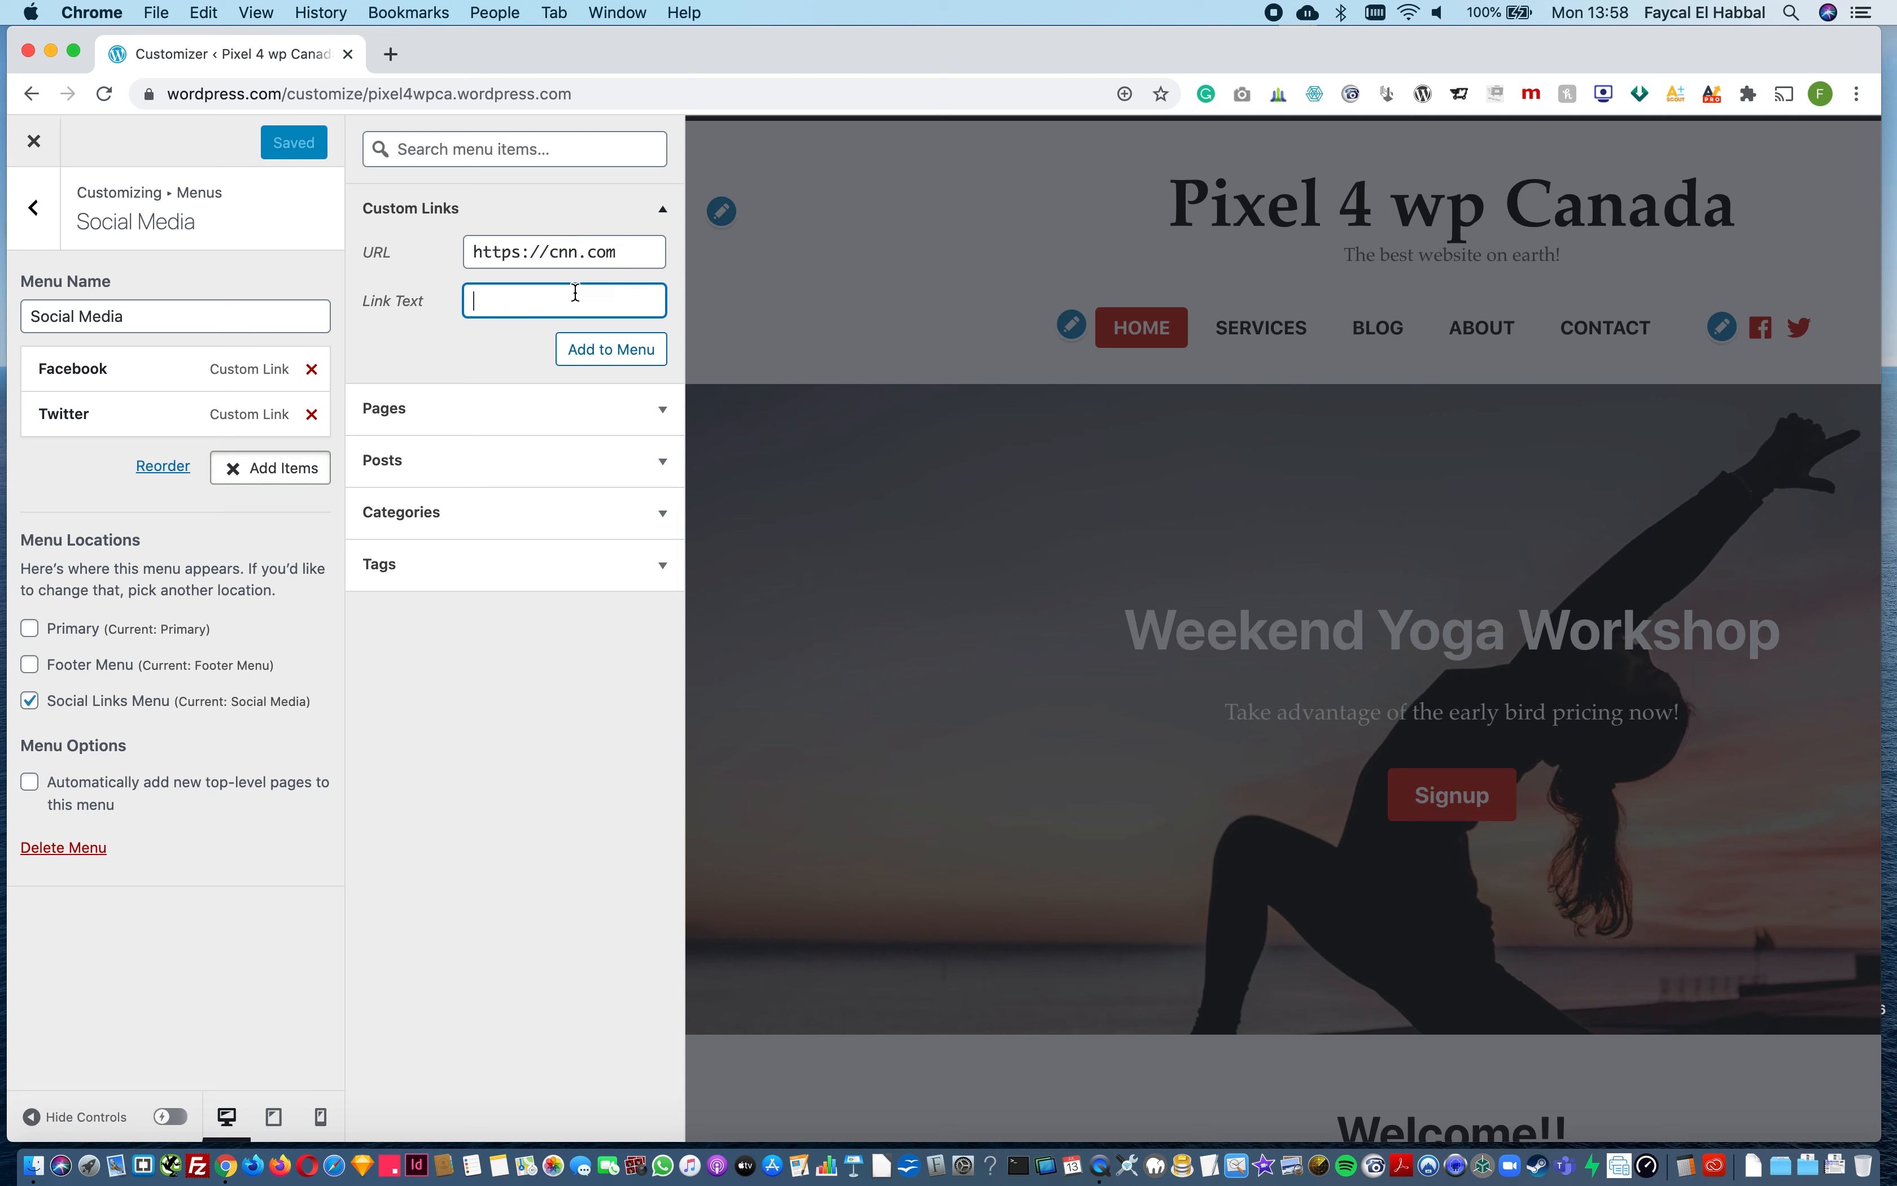
{"action": "left_click", "coordinate": [632, 349]}
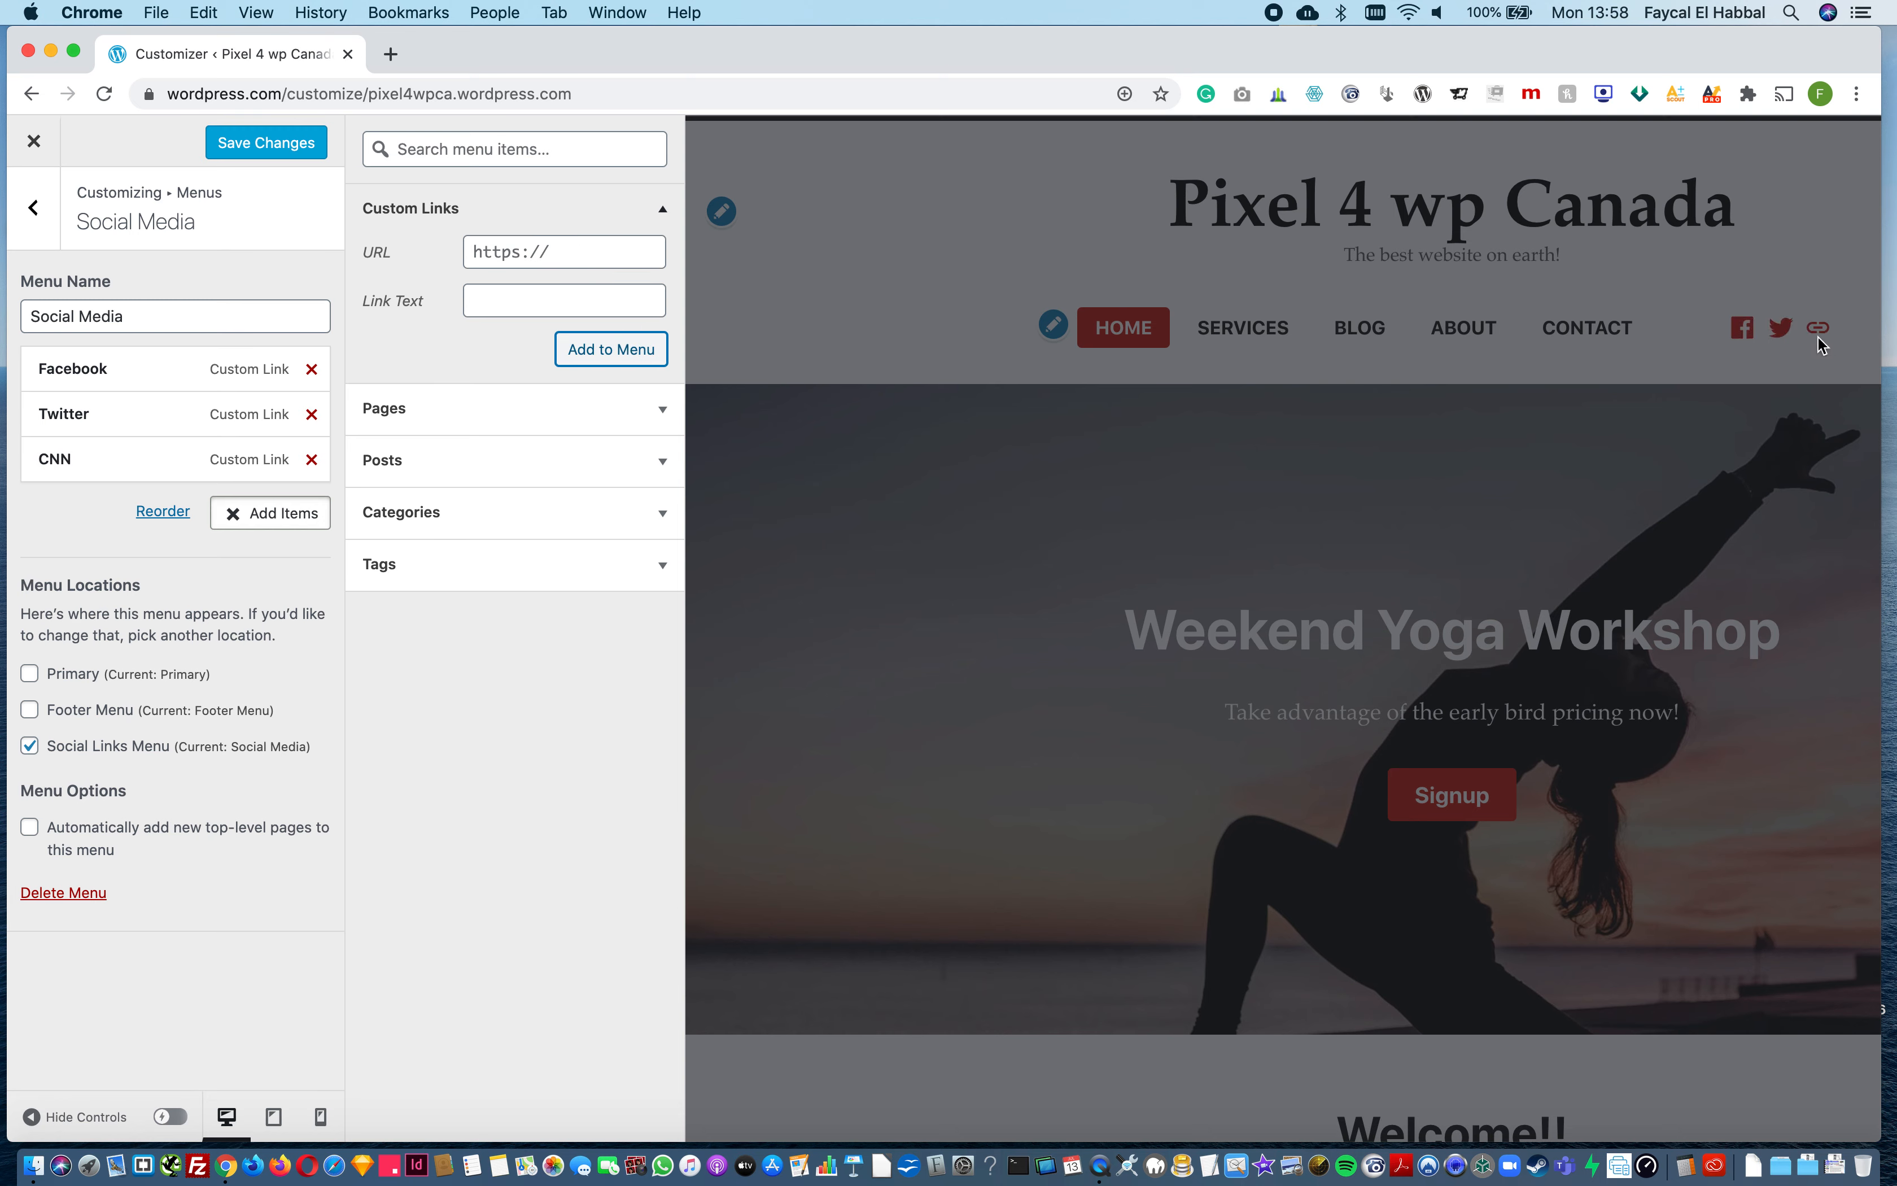
Step: Remove the CNN link from the Social Media menu and save the changes
{"action": "left_click", "coordinate": [311, 459]}
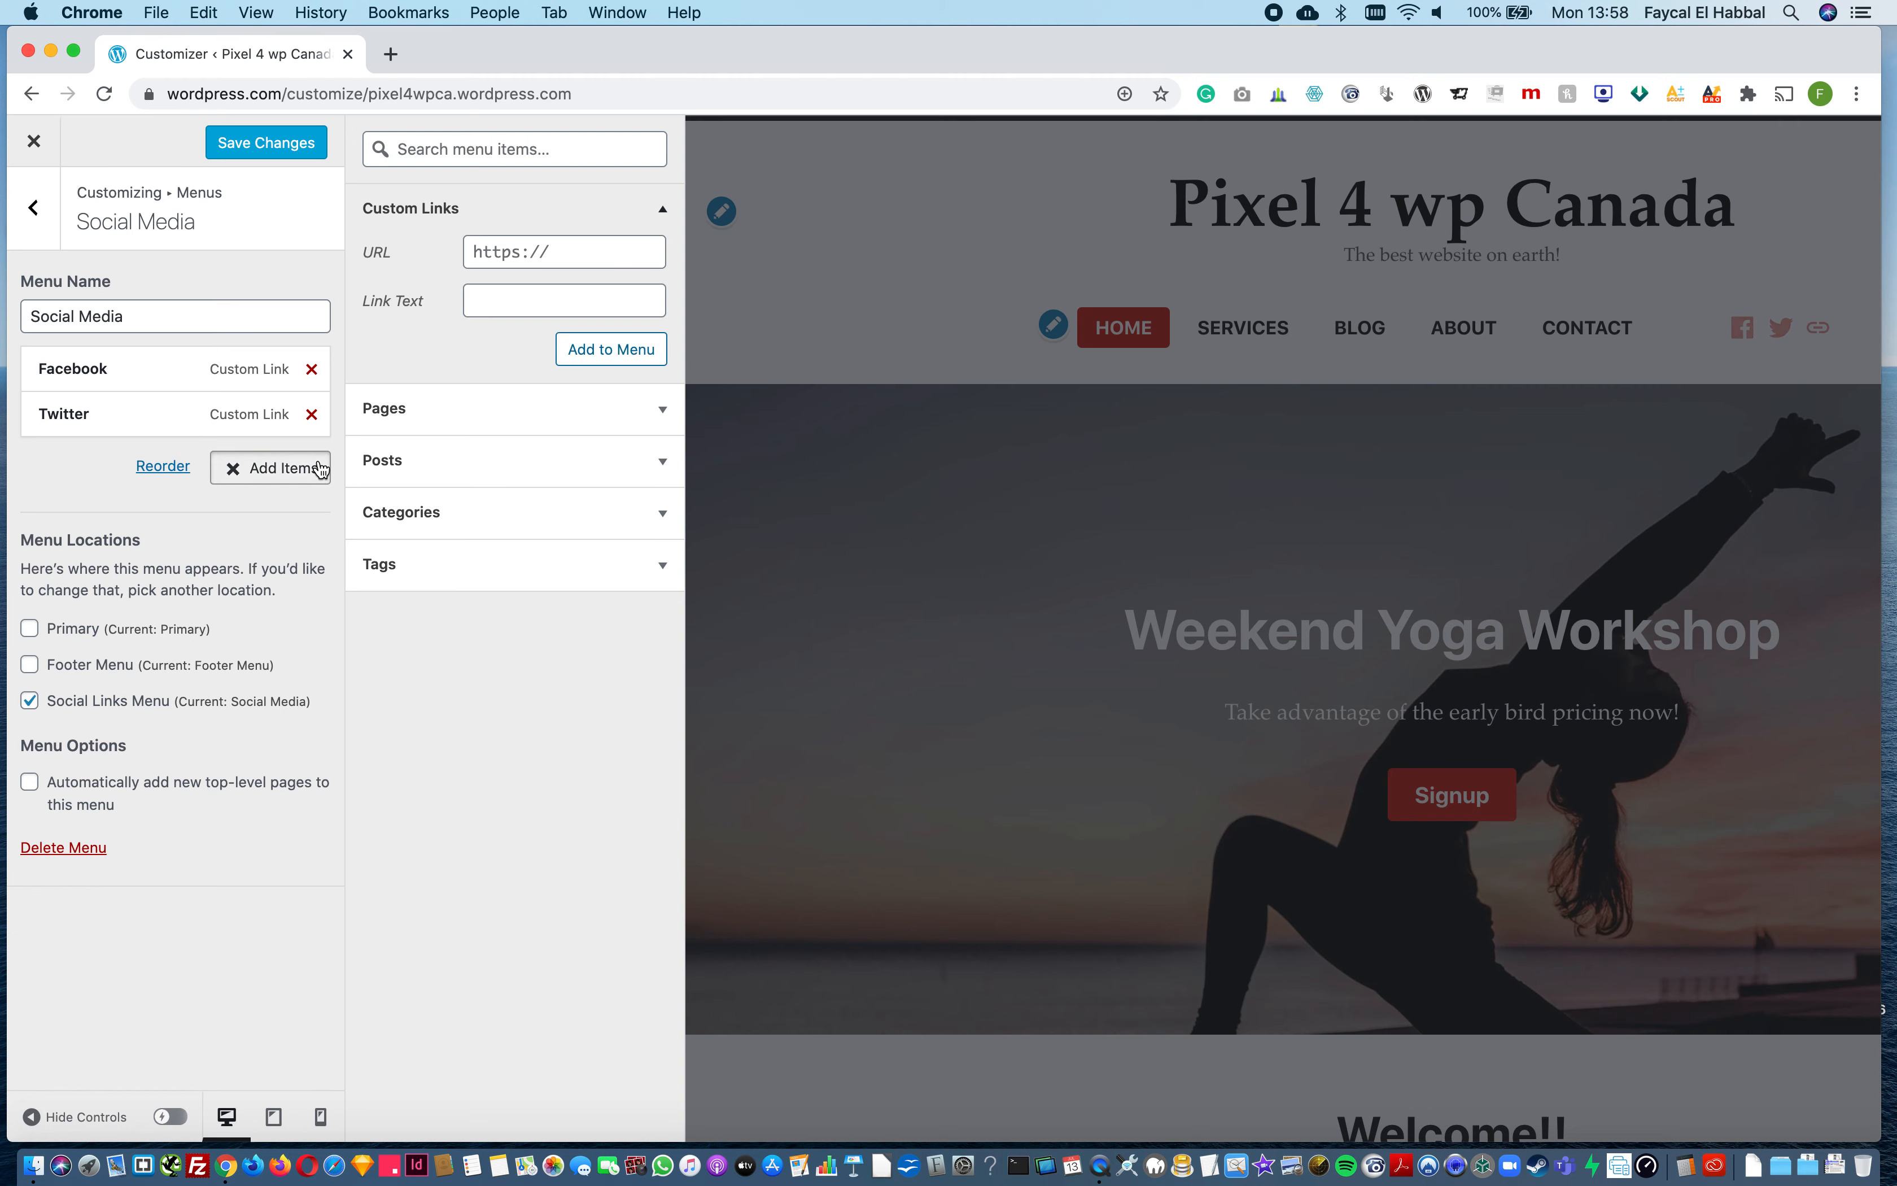
{"action": "left_click", "coordinate": [284, 149]}
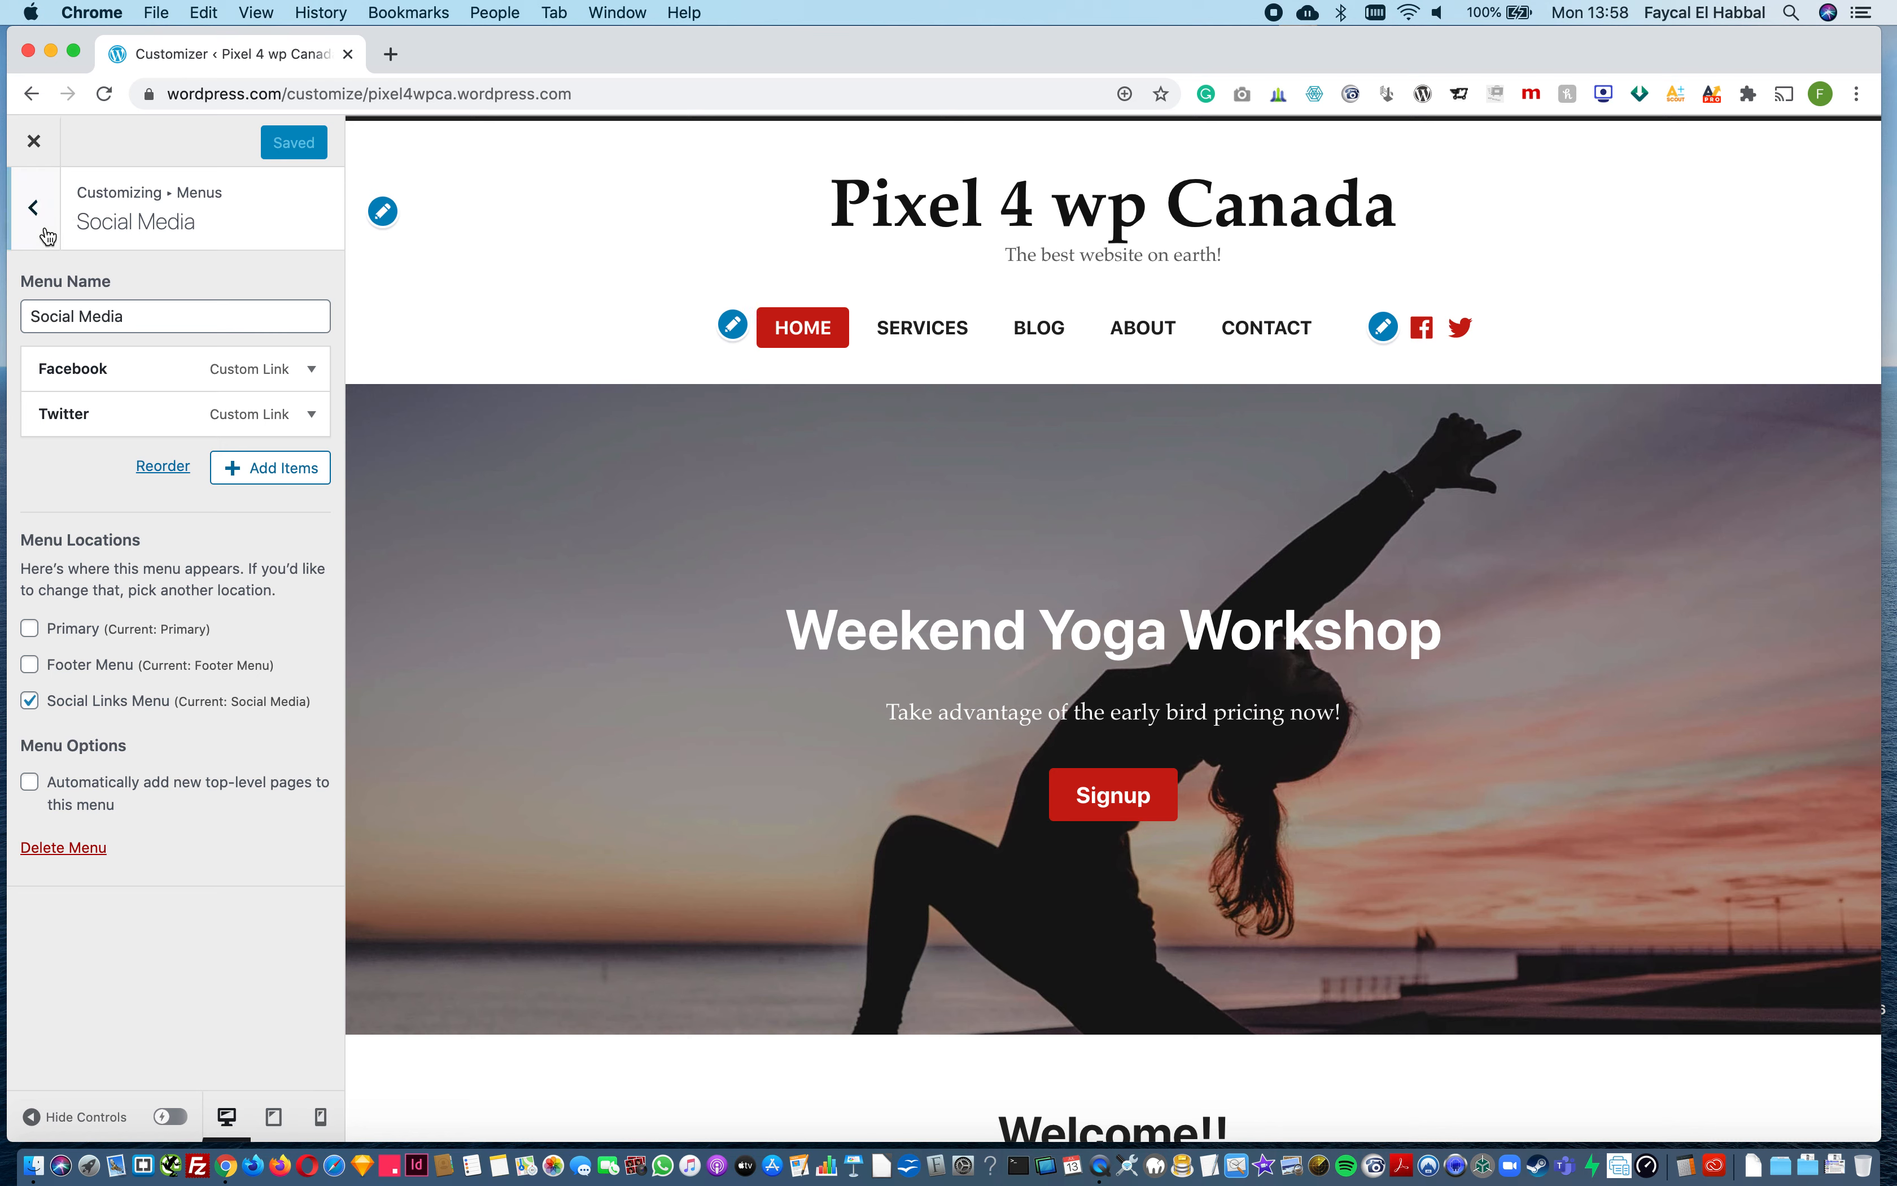
Step: Leave the menu settings, open the Footer widget area, and view the site's footer in the preview
{"action": "left_click", "coordinate": [45, 233]}
{"action": "left_click", "coordinate": [47, 236]}
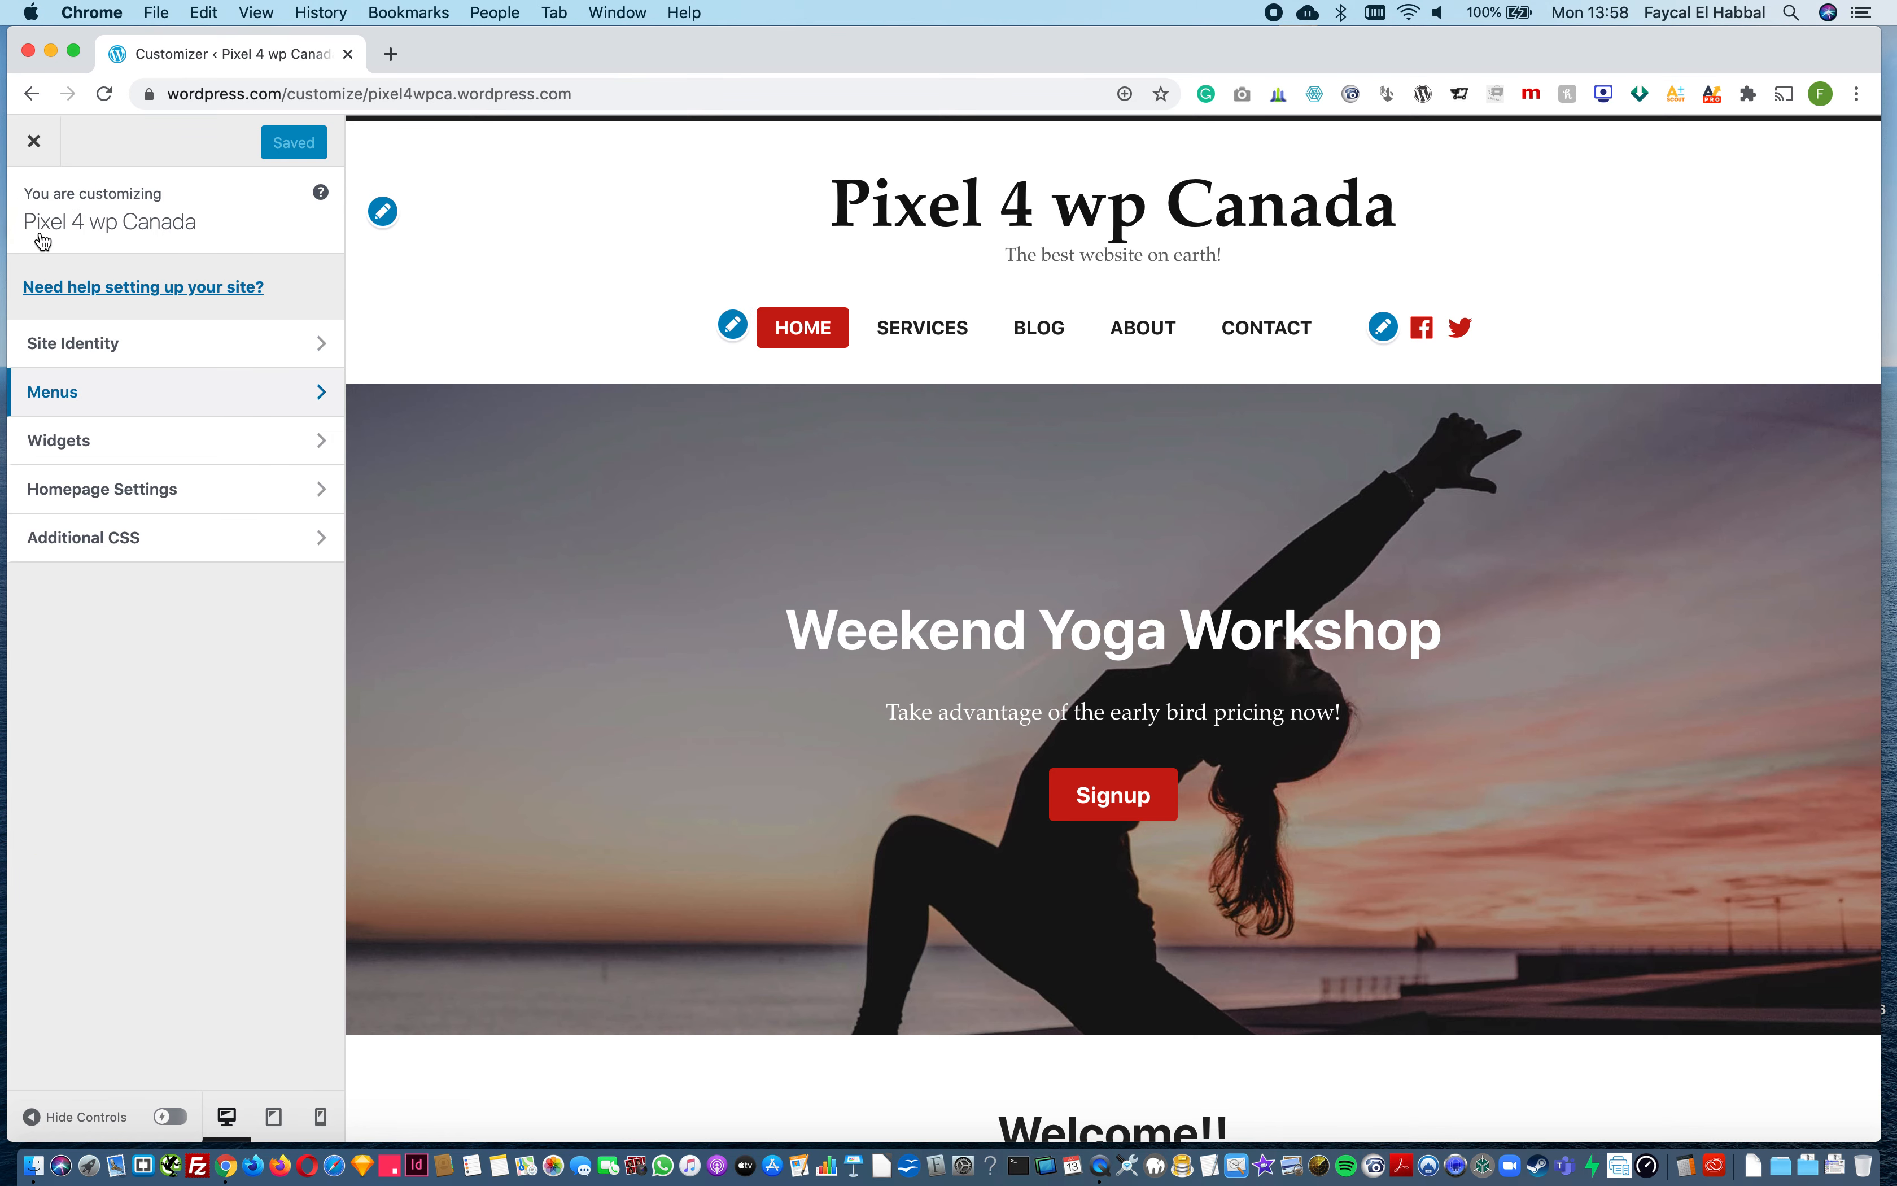
{"action": "left_click", "coordinate": [115, 441]}
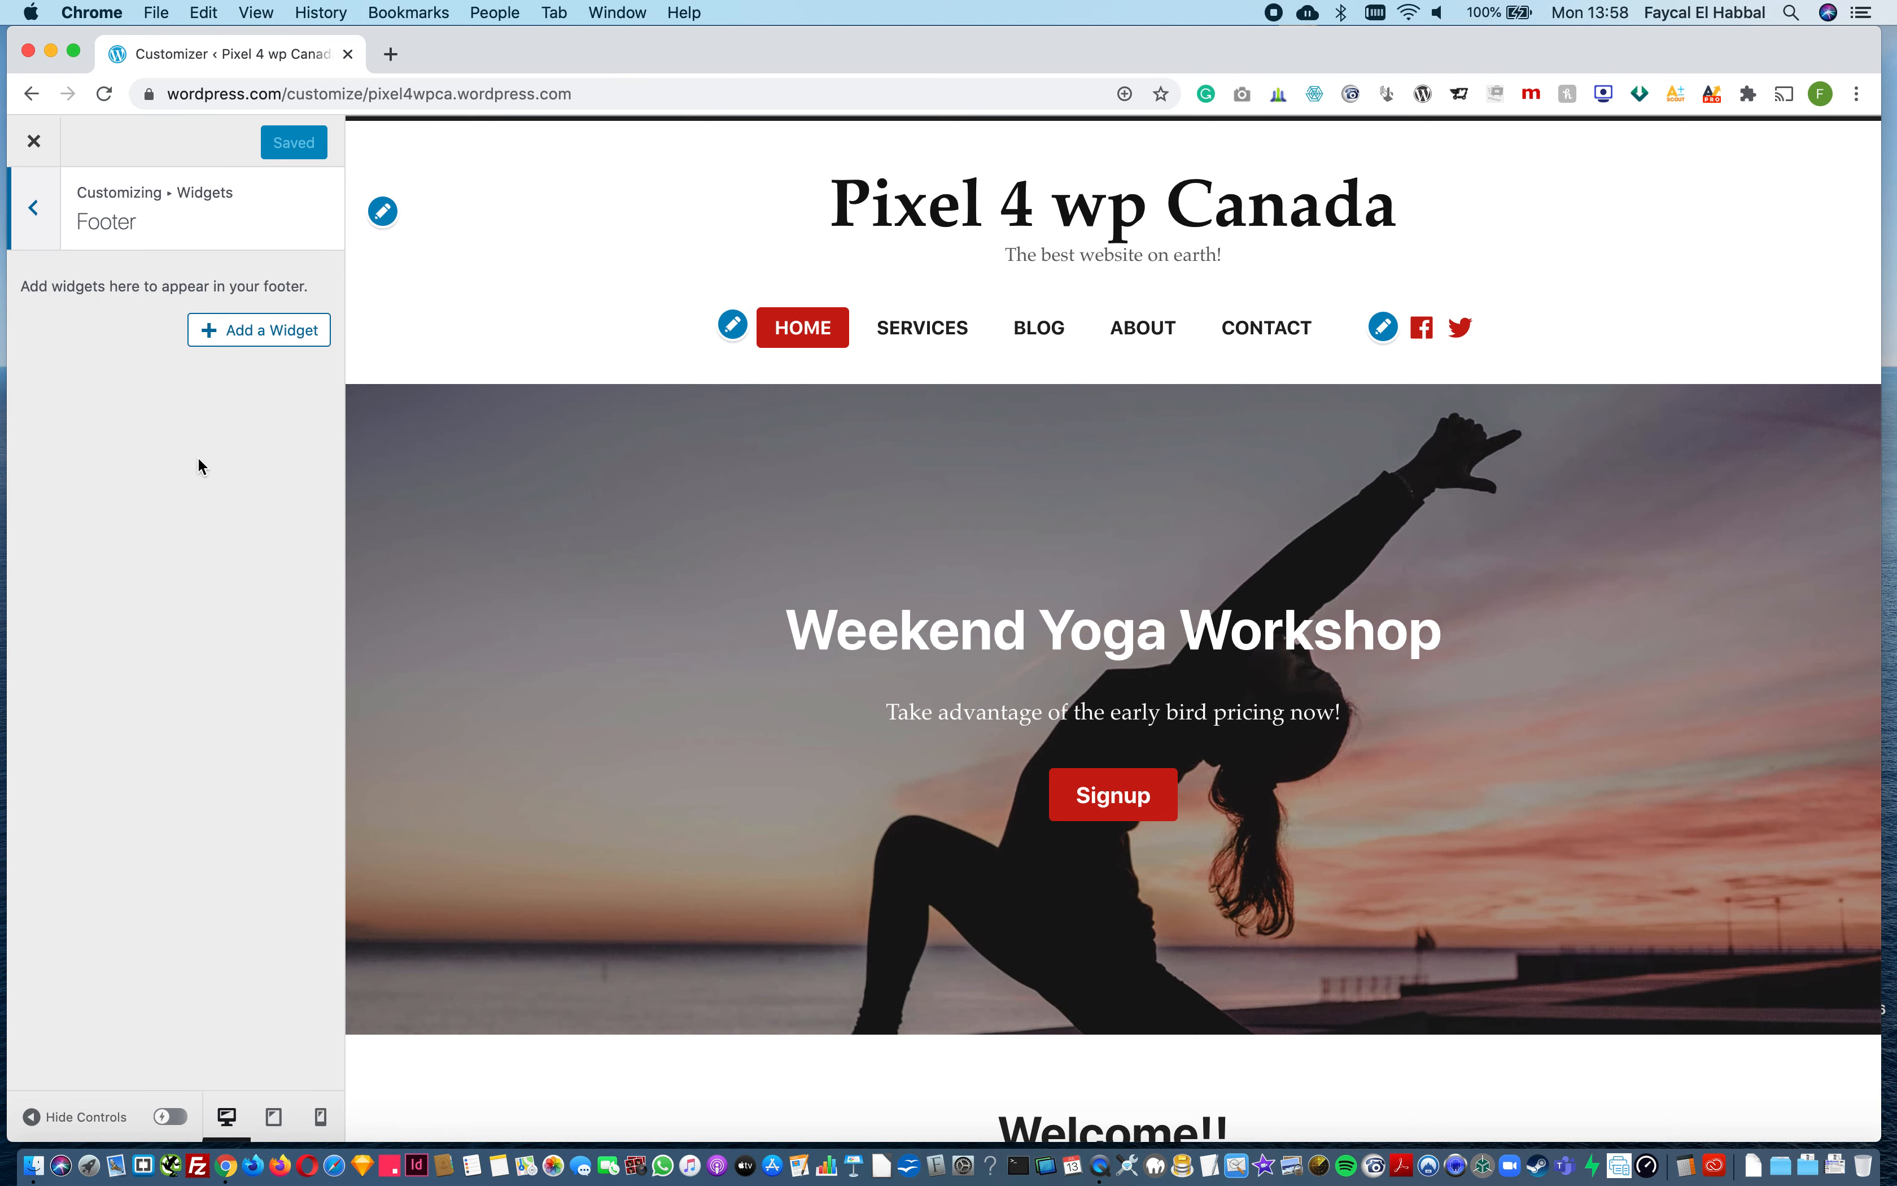
{"action": "scroll", "coordinate": [594, 570], "scroll_direction": "down", "scroll_amount": 20}
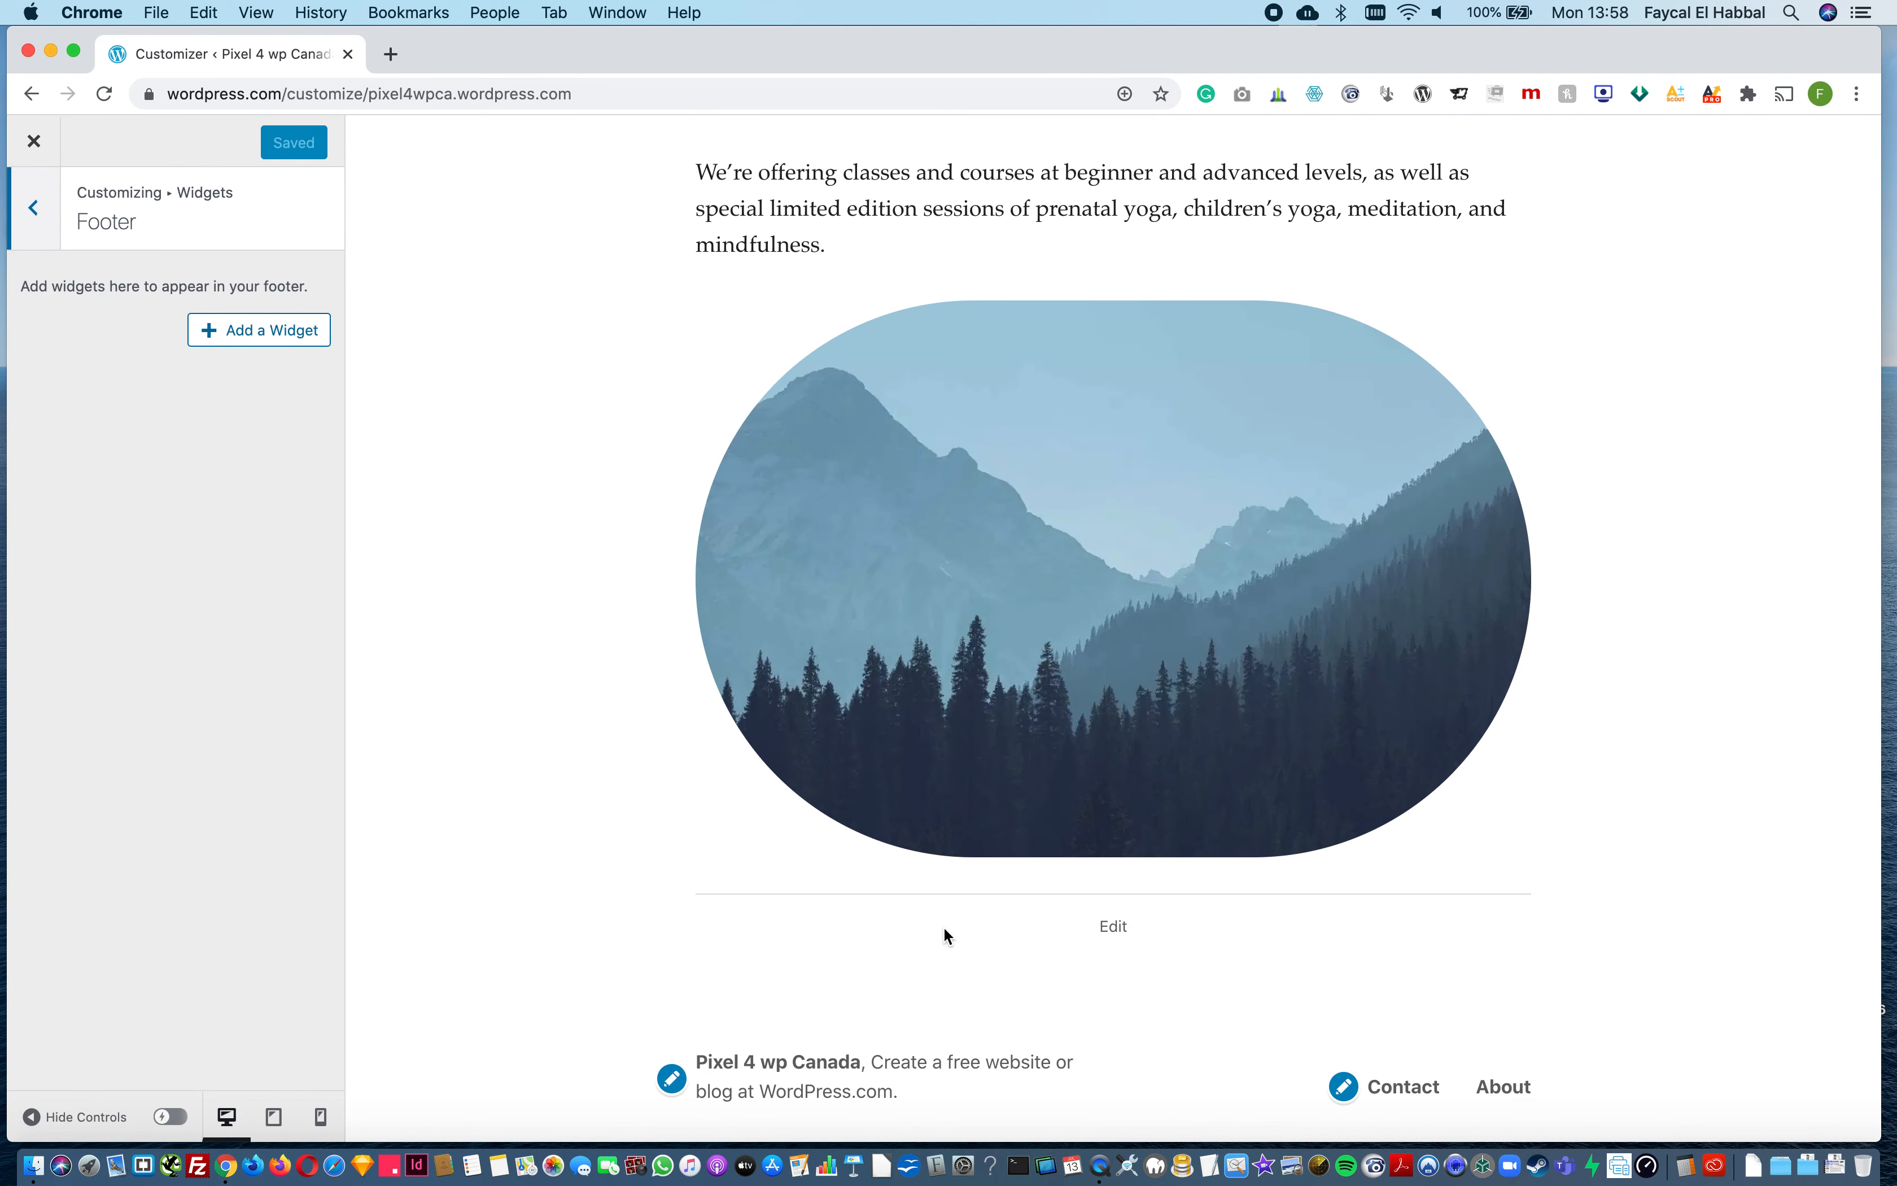
Step: Add a Calendar widget titled Monthly Calendar to the footer and check it in the preview
{"action": "left_click", "coordinate": [240, 335]}
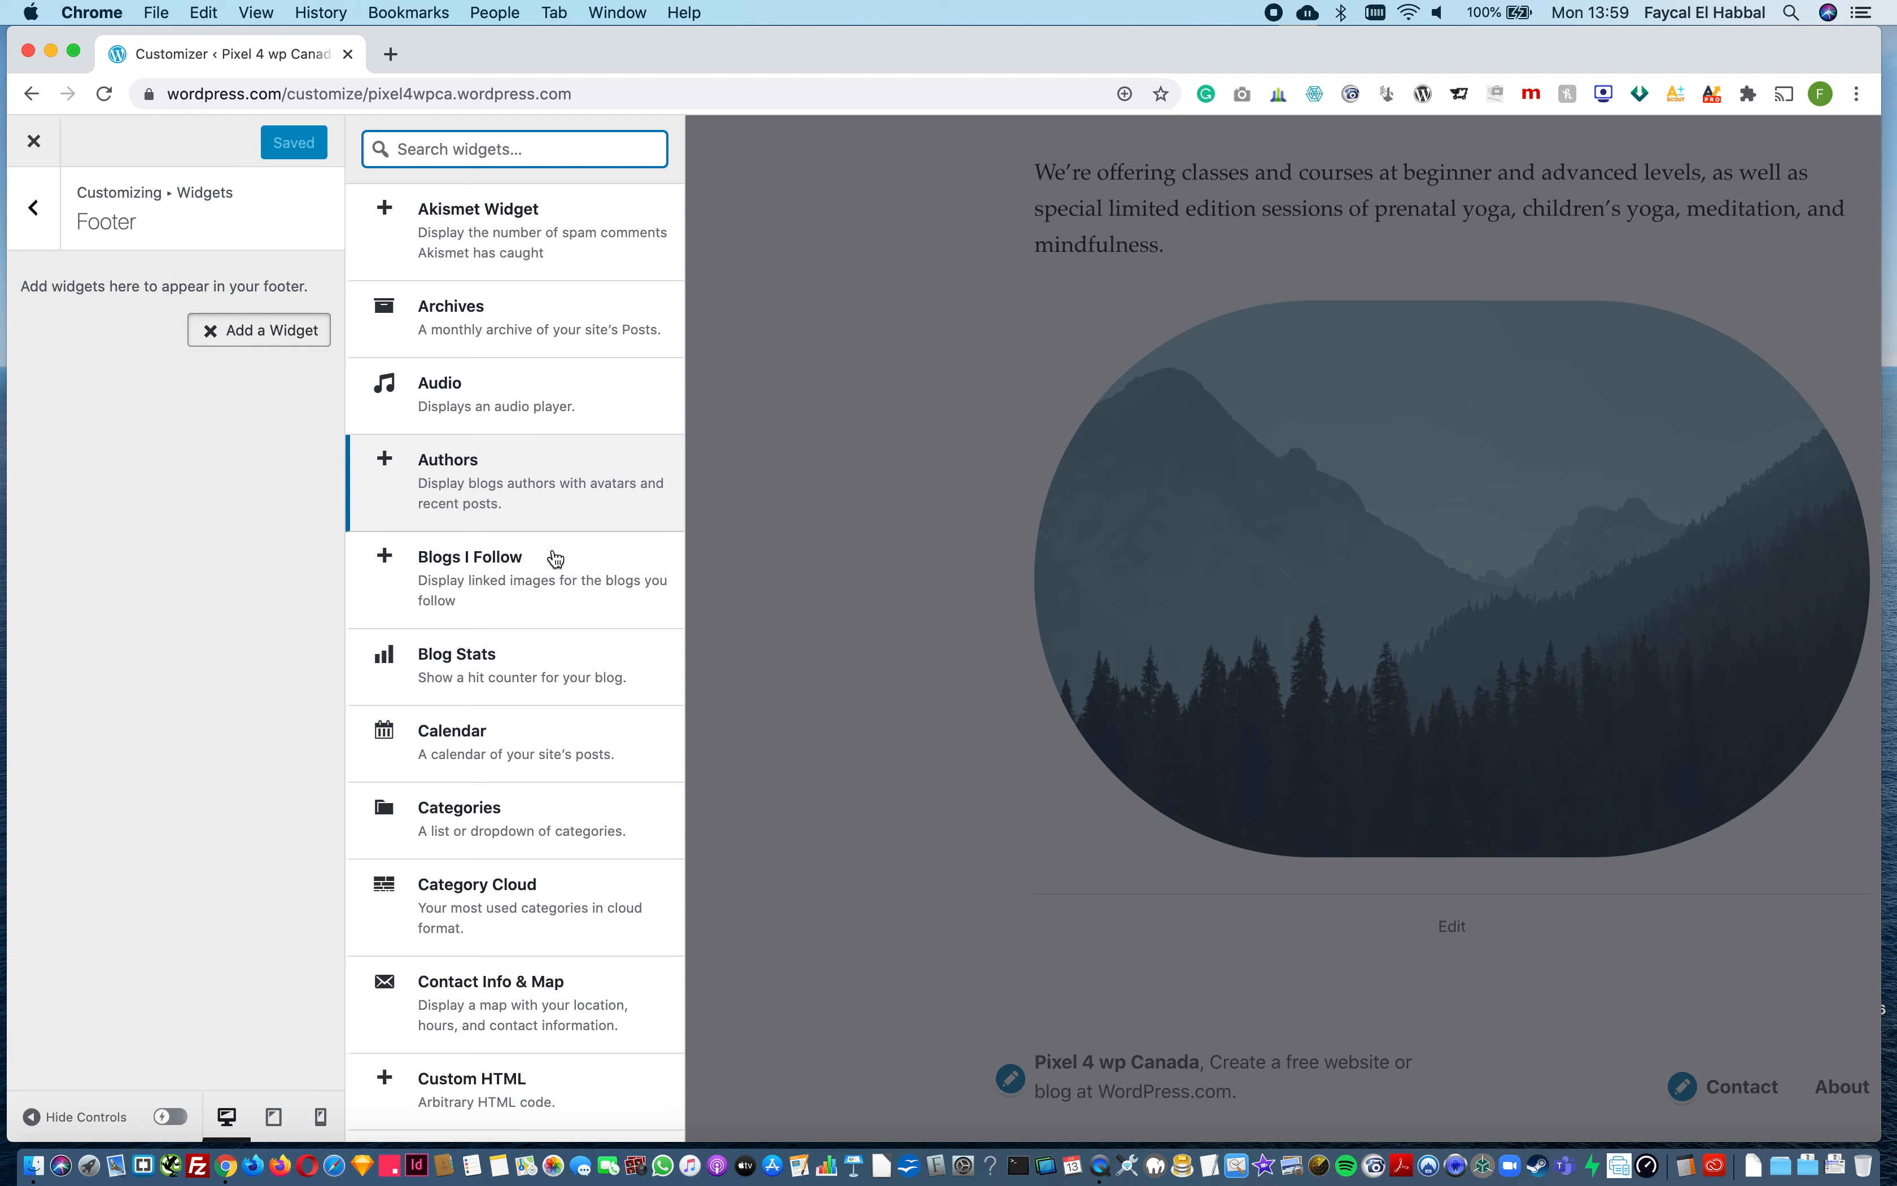
{"action": "scroll", "coordinate": [529, 627], "scroll_direction": "down", "scroll_amount": 3}
{"action": "left_click", "coordinate": [463, 594]}
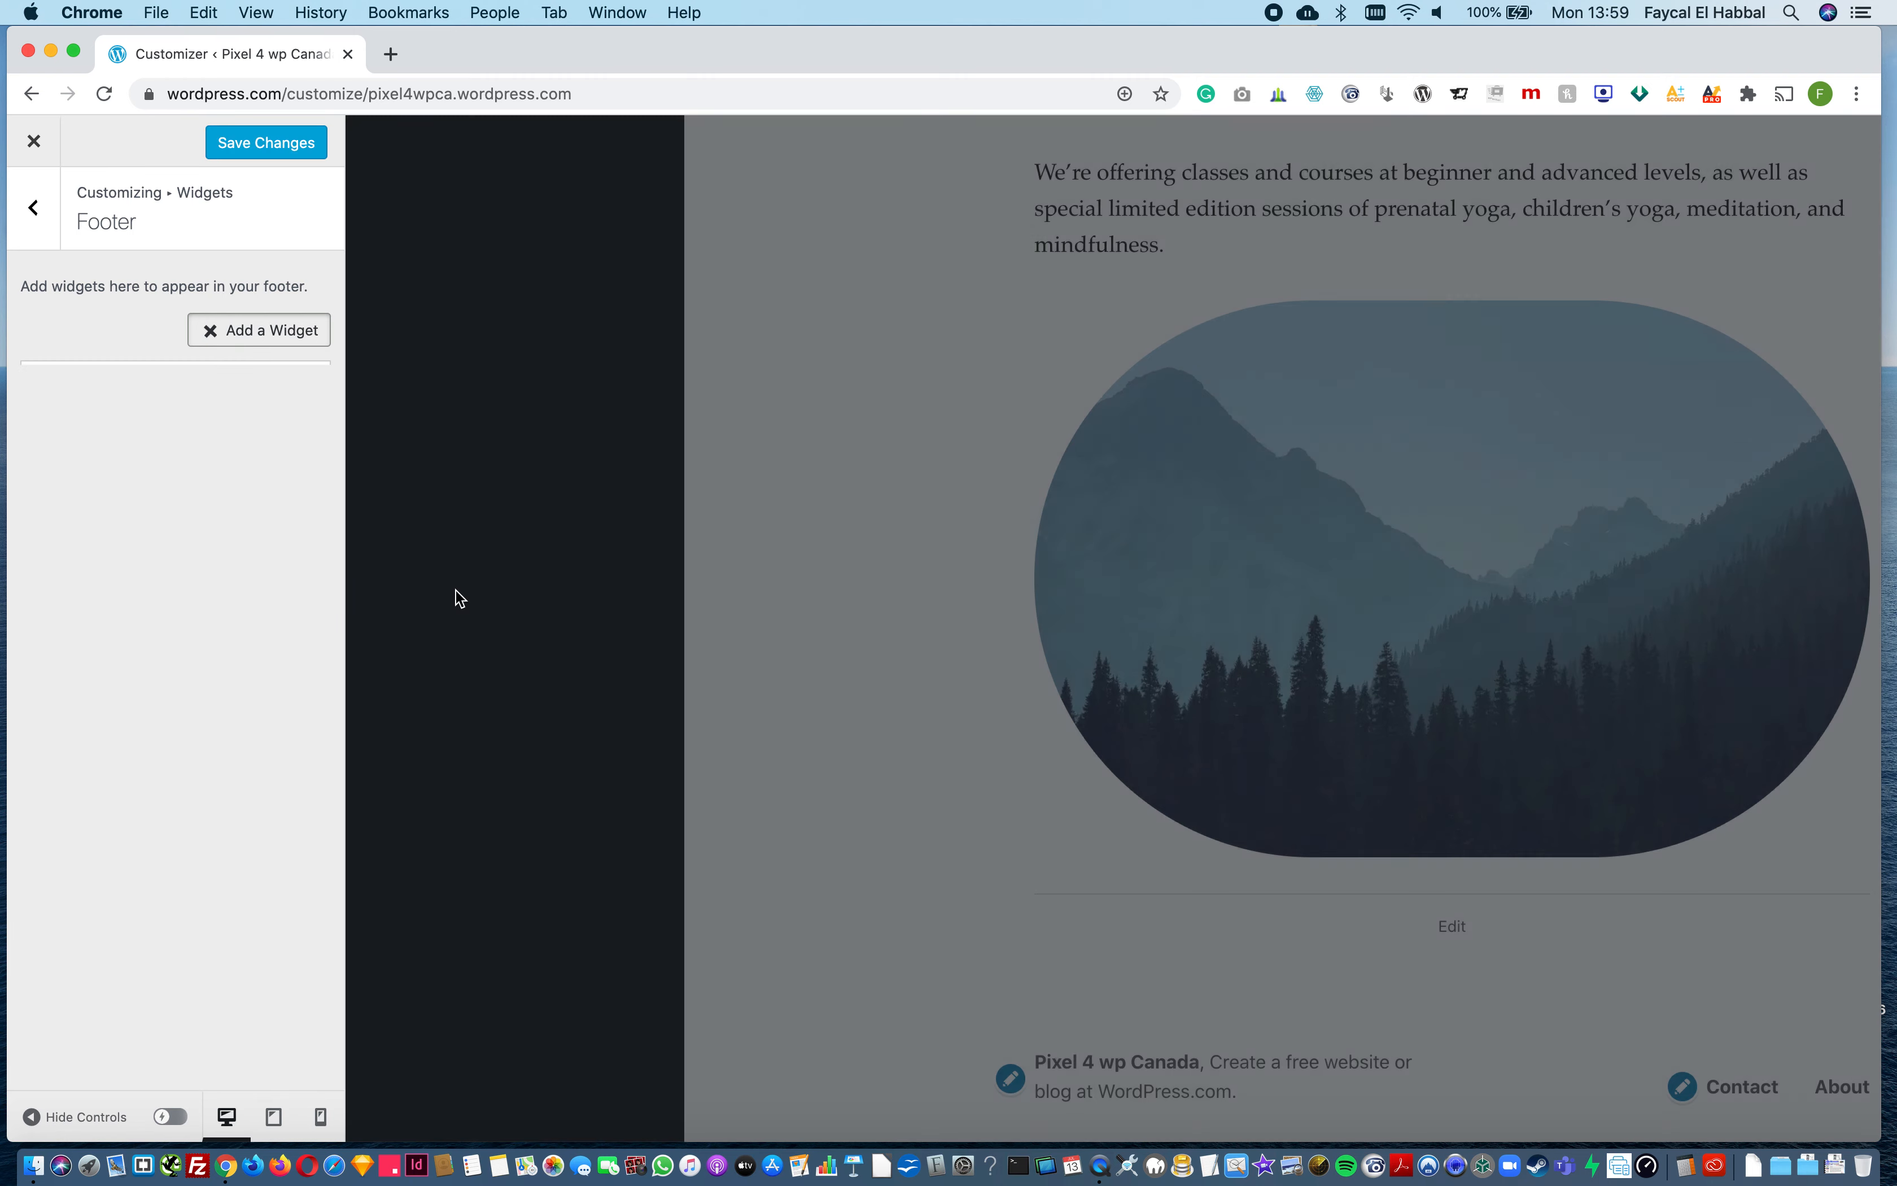
{"action": "left_click", "coordinate": [196, 415]}
{"action": "type", "text": "July Calenda"}
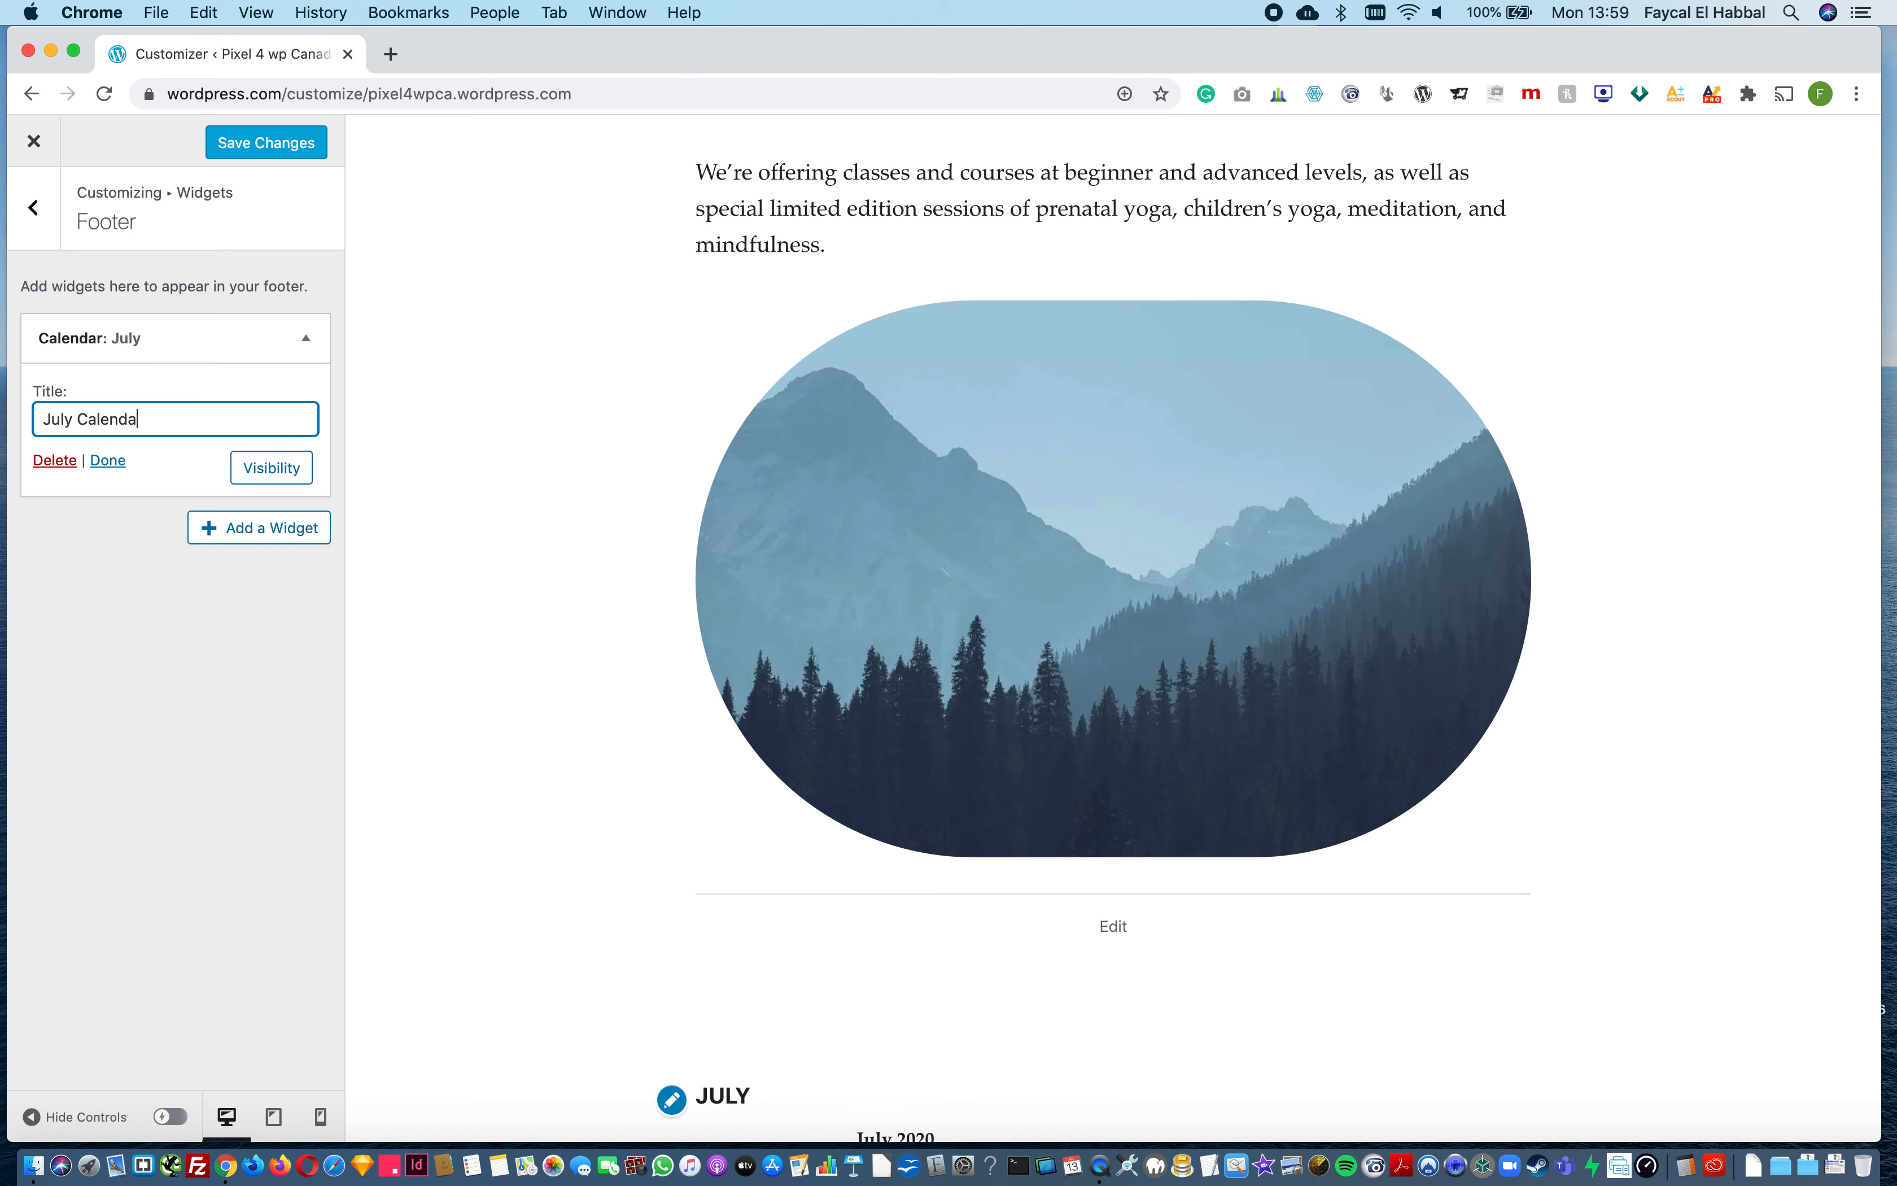
{"action": "type", "text": "r"}
{"action": "key", "text": "BackSpace"}
{"action": "key", "text": "BackSpace"}
{"action": "key", "text": "BackSpace"}
{"action": "key", "text": "BackSpace"}
{"action": "key", "text": "BackSpace"}
{"action": "key", "text": "BackSpace"}
{"action": "key", "text": "BackSpace"}
{"action": "key", "text": "BackSpace"}
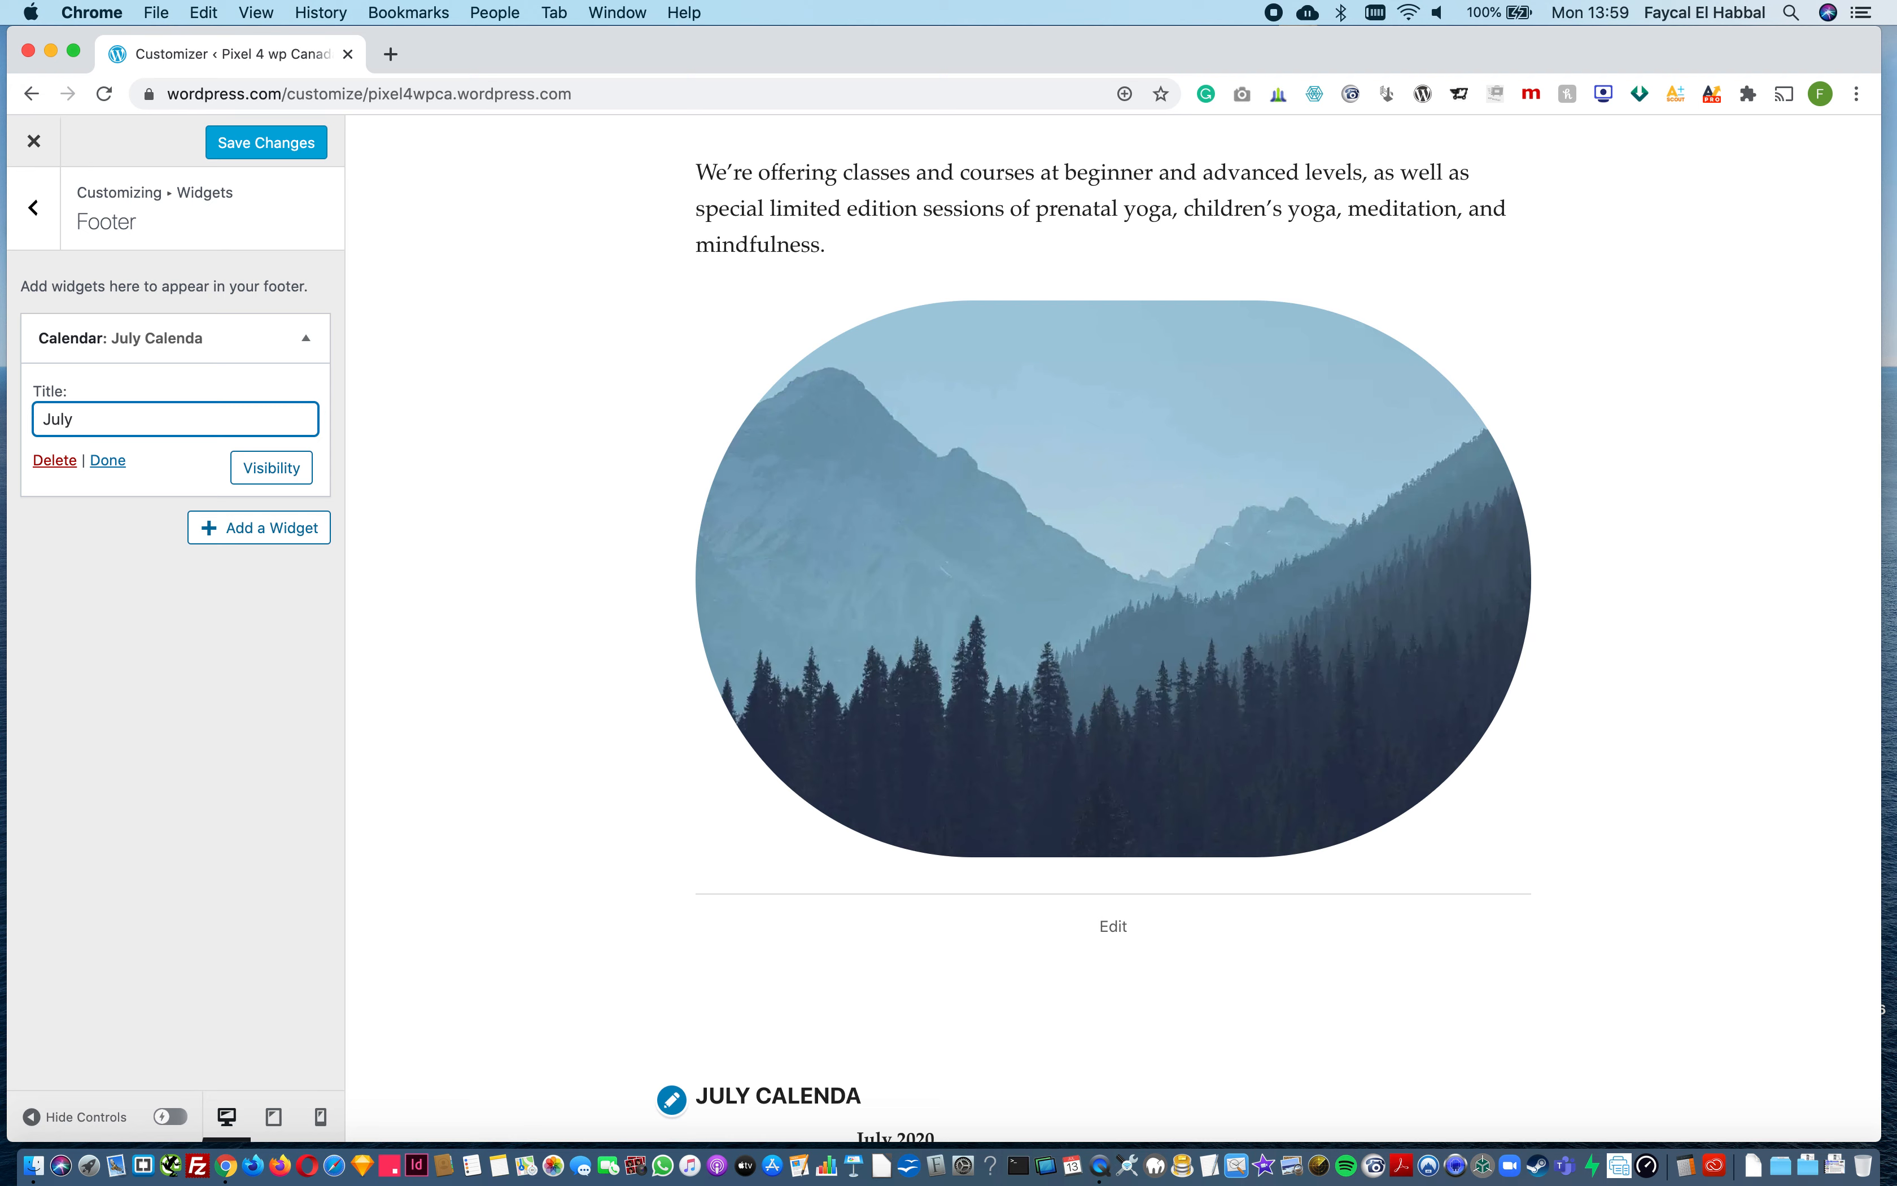
{"action": "type", "text": "Monthly Calendar"}
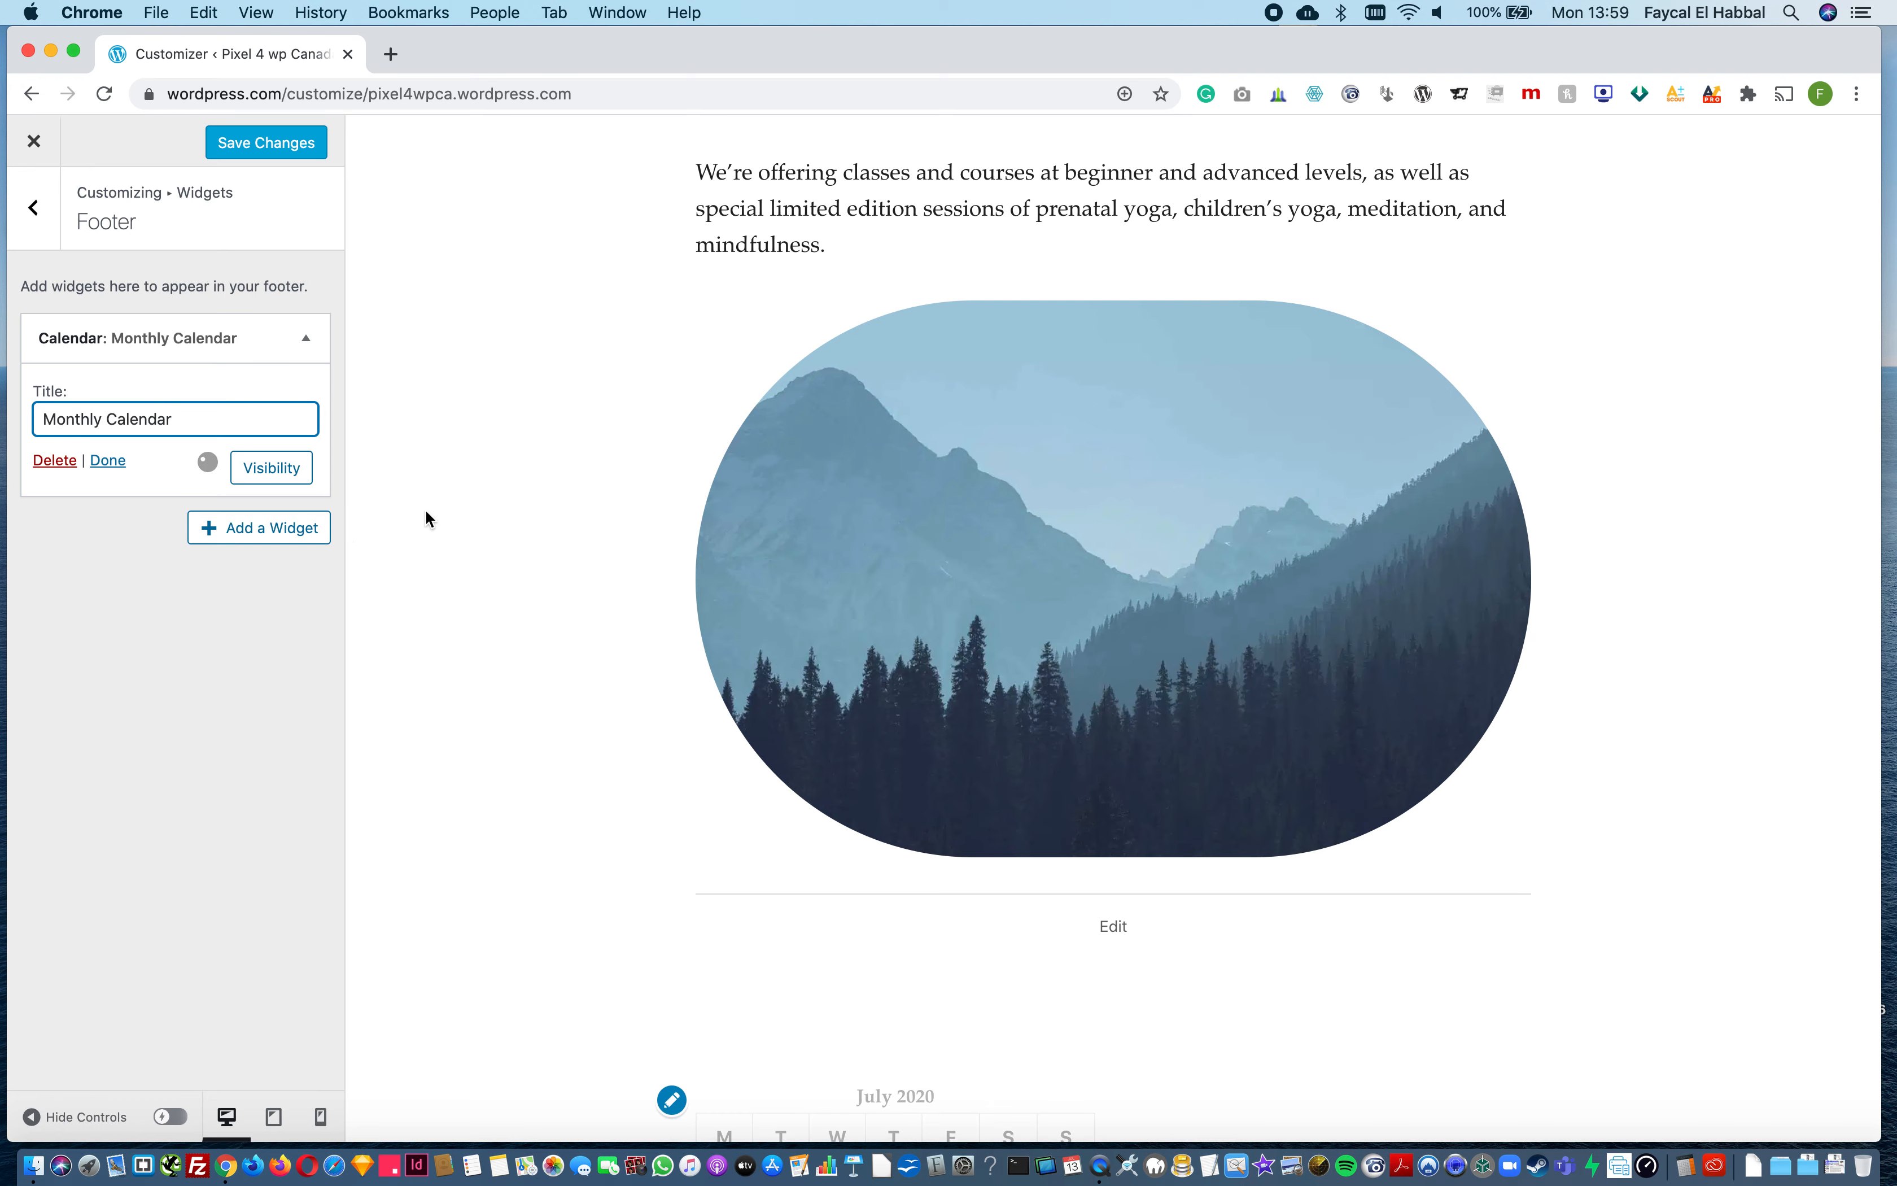
{"action": "scroll", "coordinate": [891, 888], "scroll_direction": "down", "scroll_amount": 5}
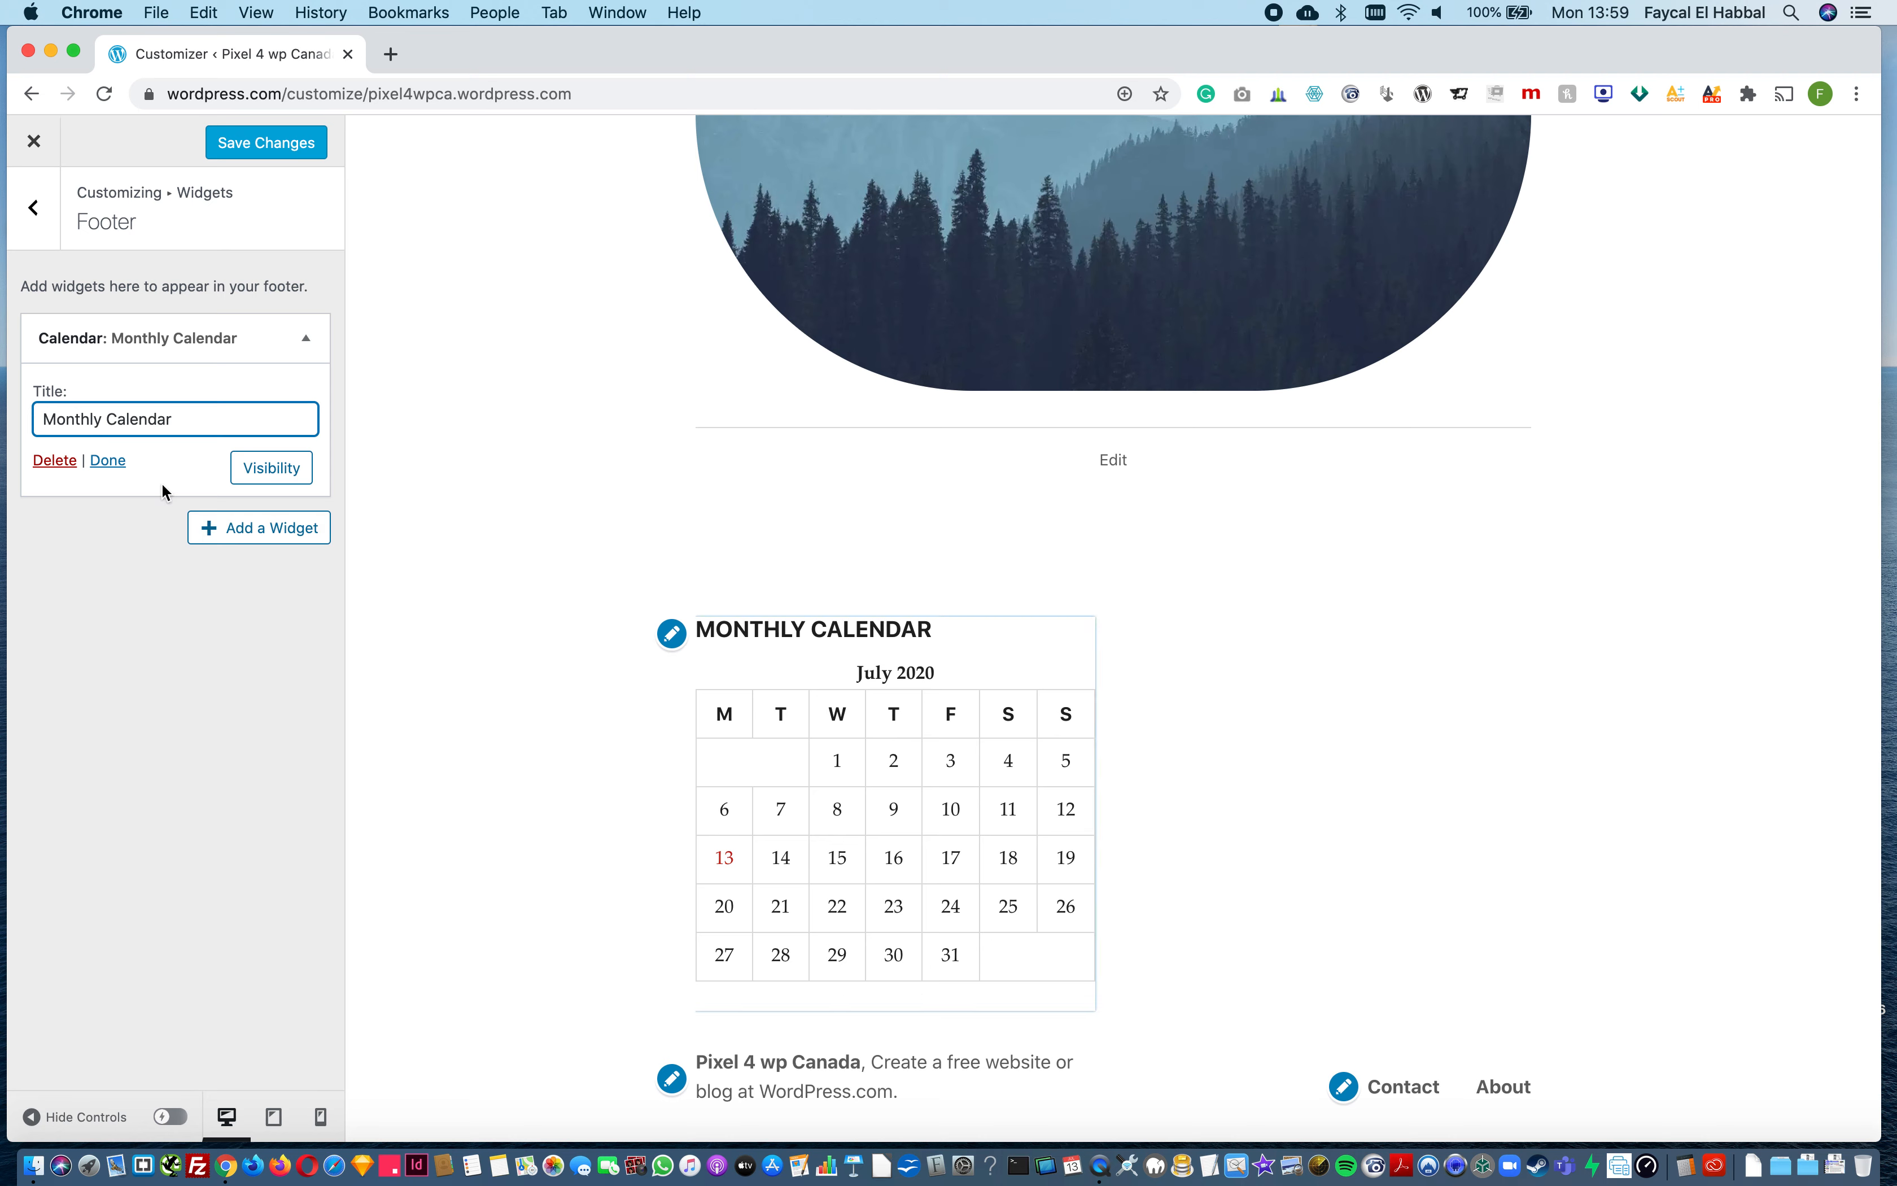
Step: Delete the Calendar widget from the footer
{"action": "left_click", "coordinate": [56, 461]}
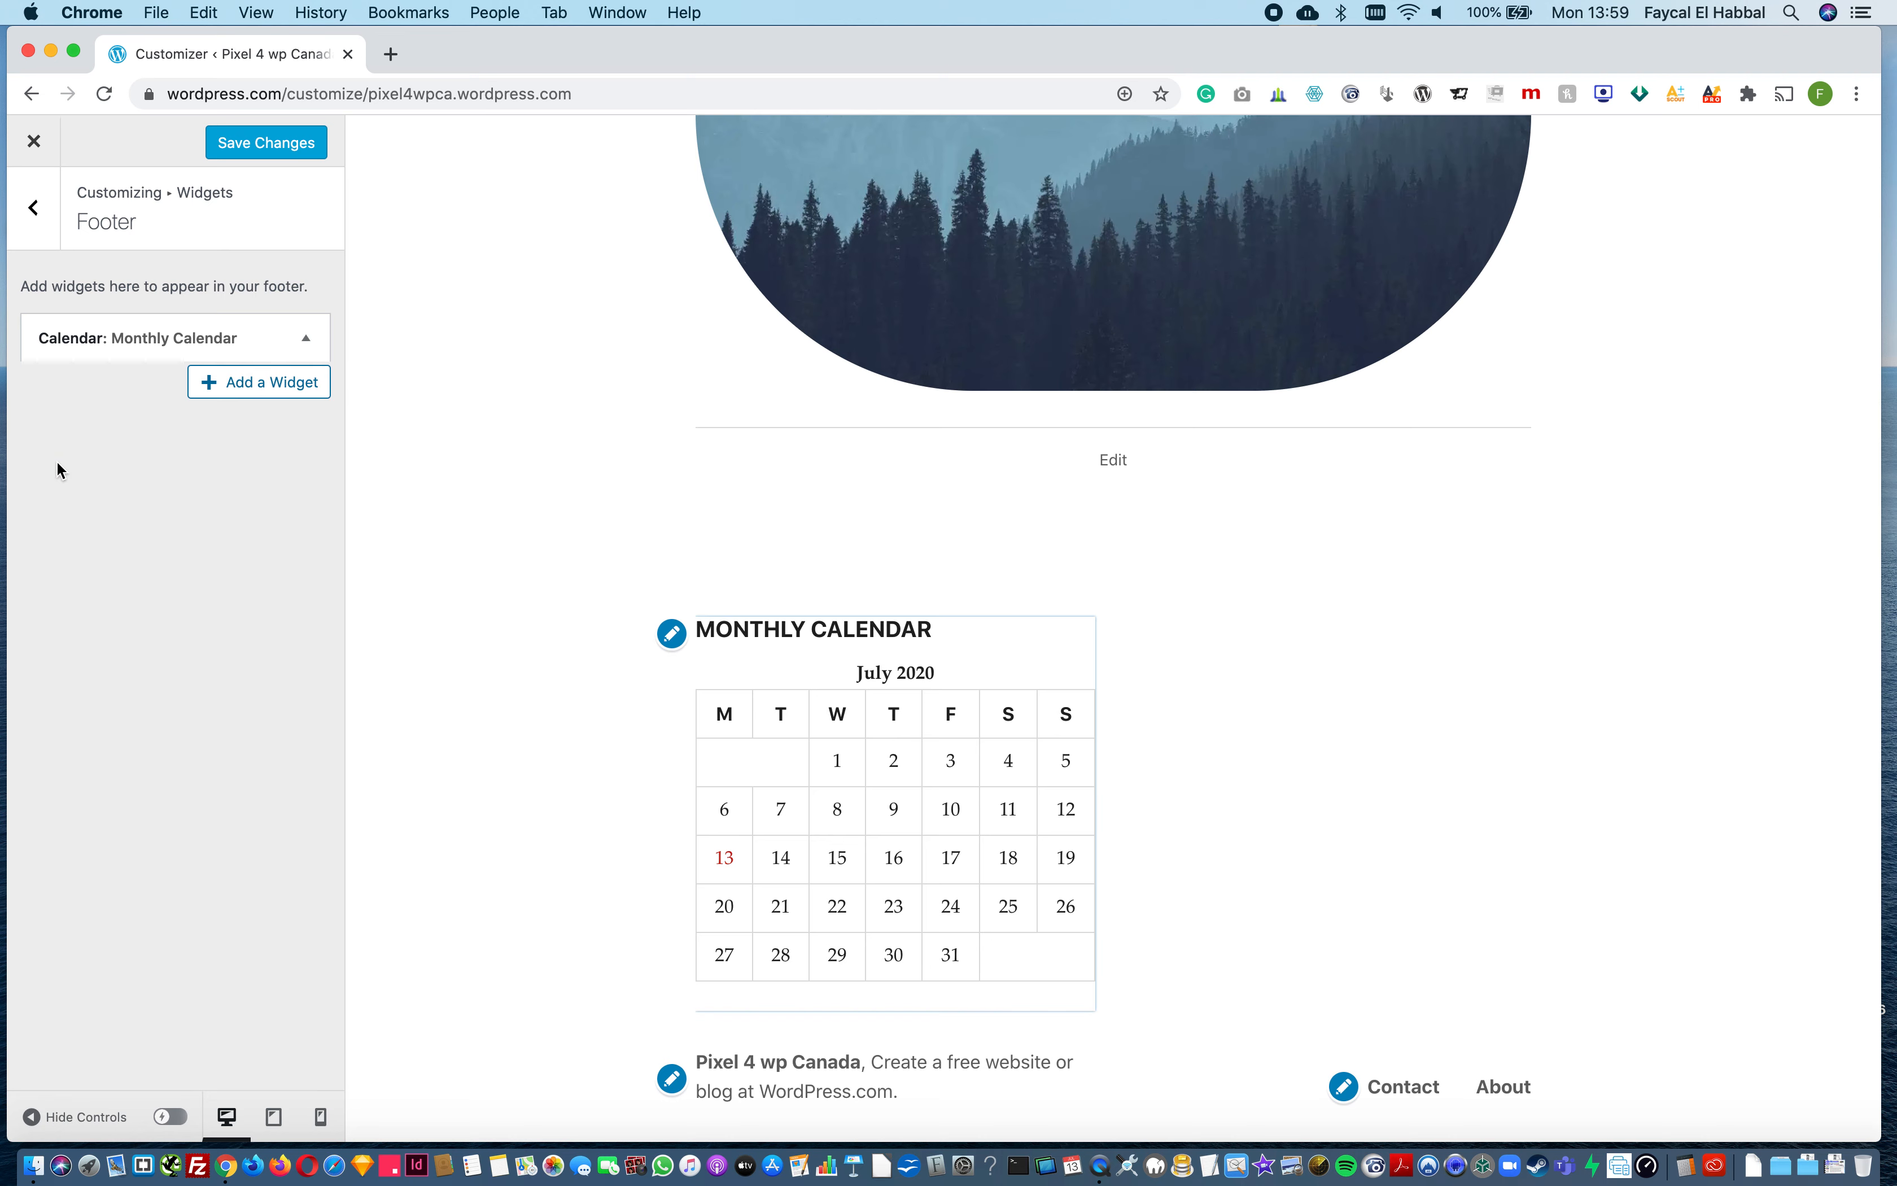
Step: Search the available widgets for map and add the Contact Info & Map widget to the footer
{"action": "left_click", "coordinate": [280, 326]}
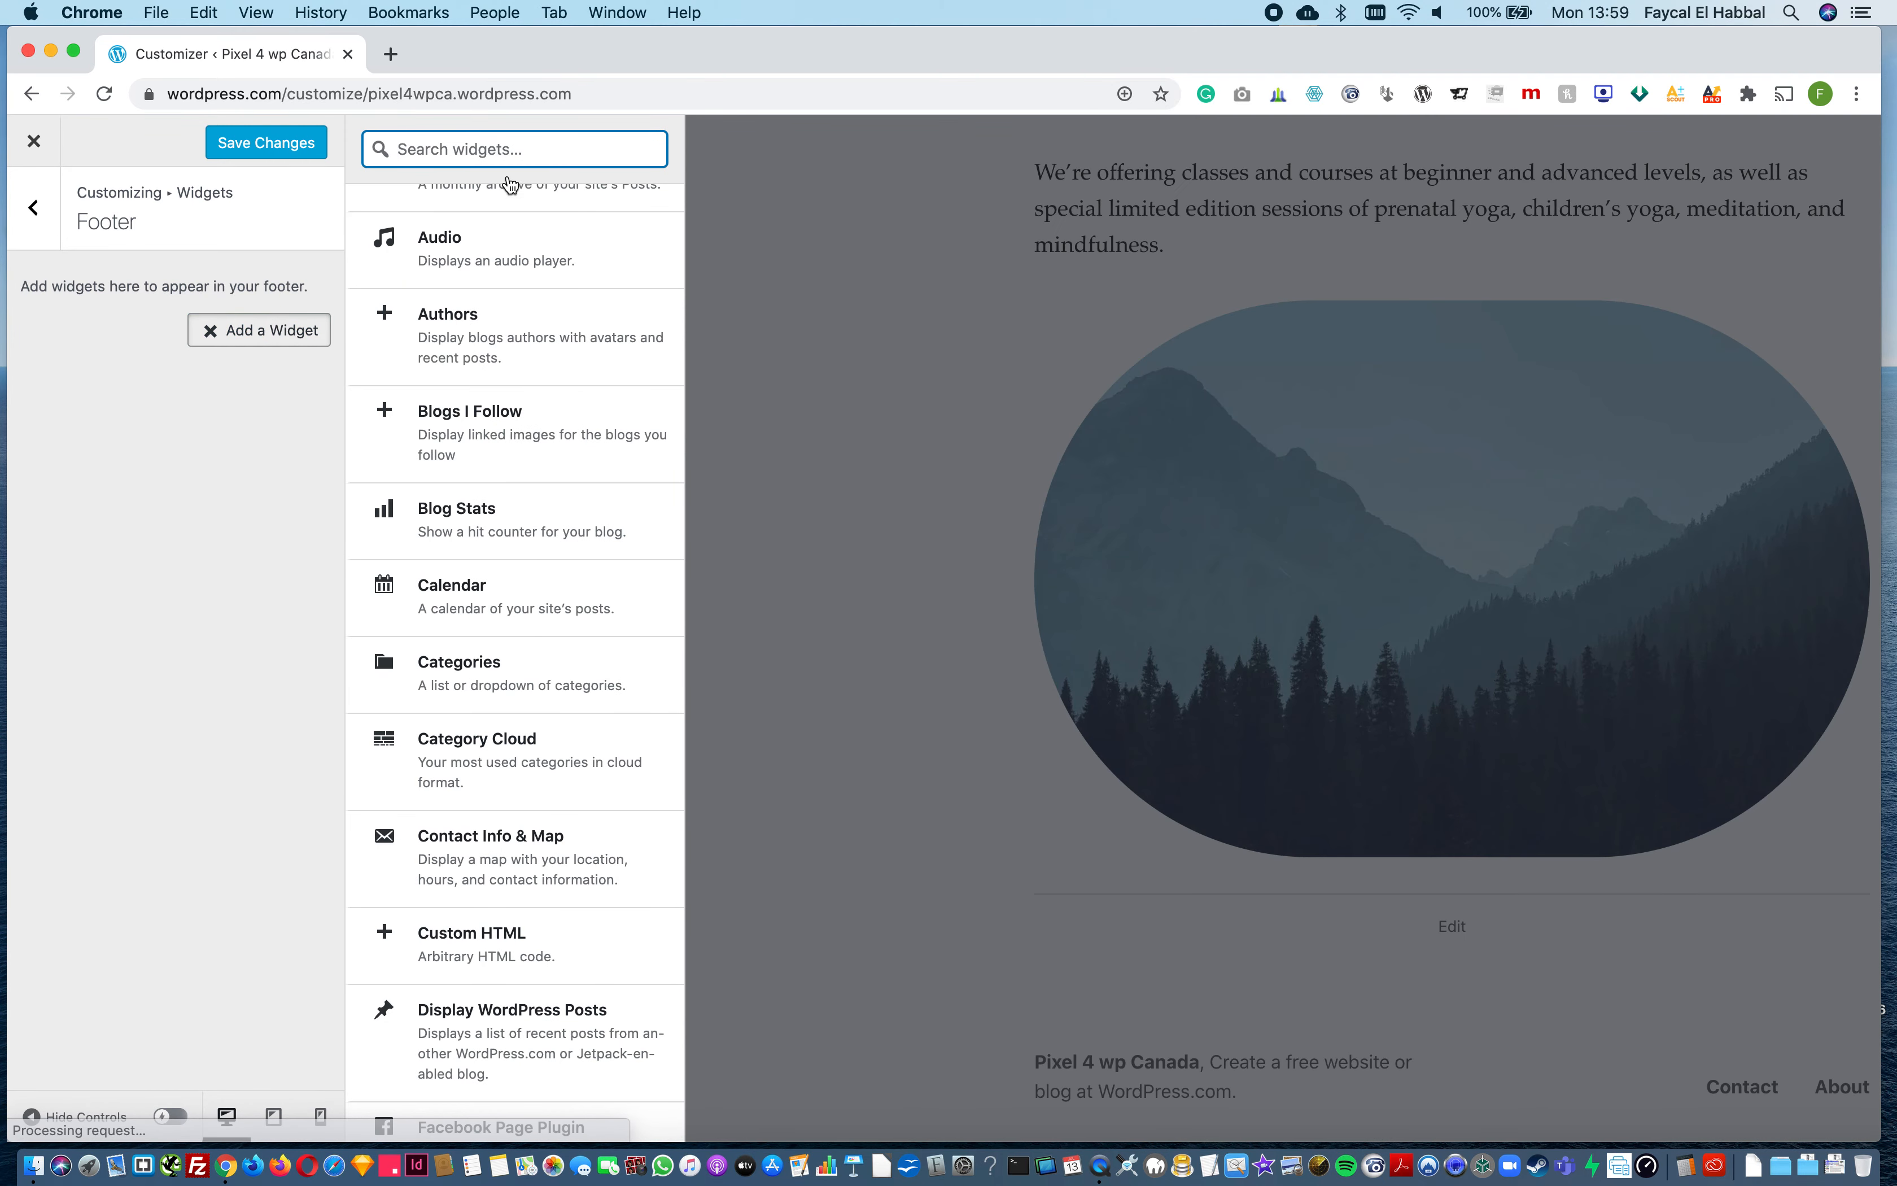
{"action": "scroll", "coordinate": [502, 863], "scroll_direction": "down", "scroll_amount": 3}
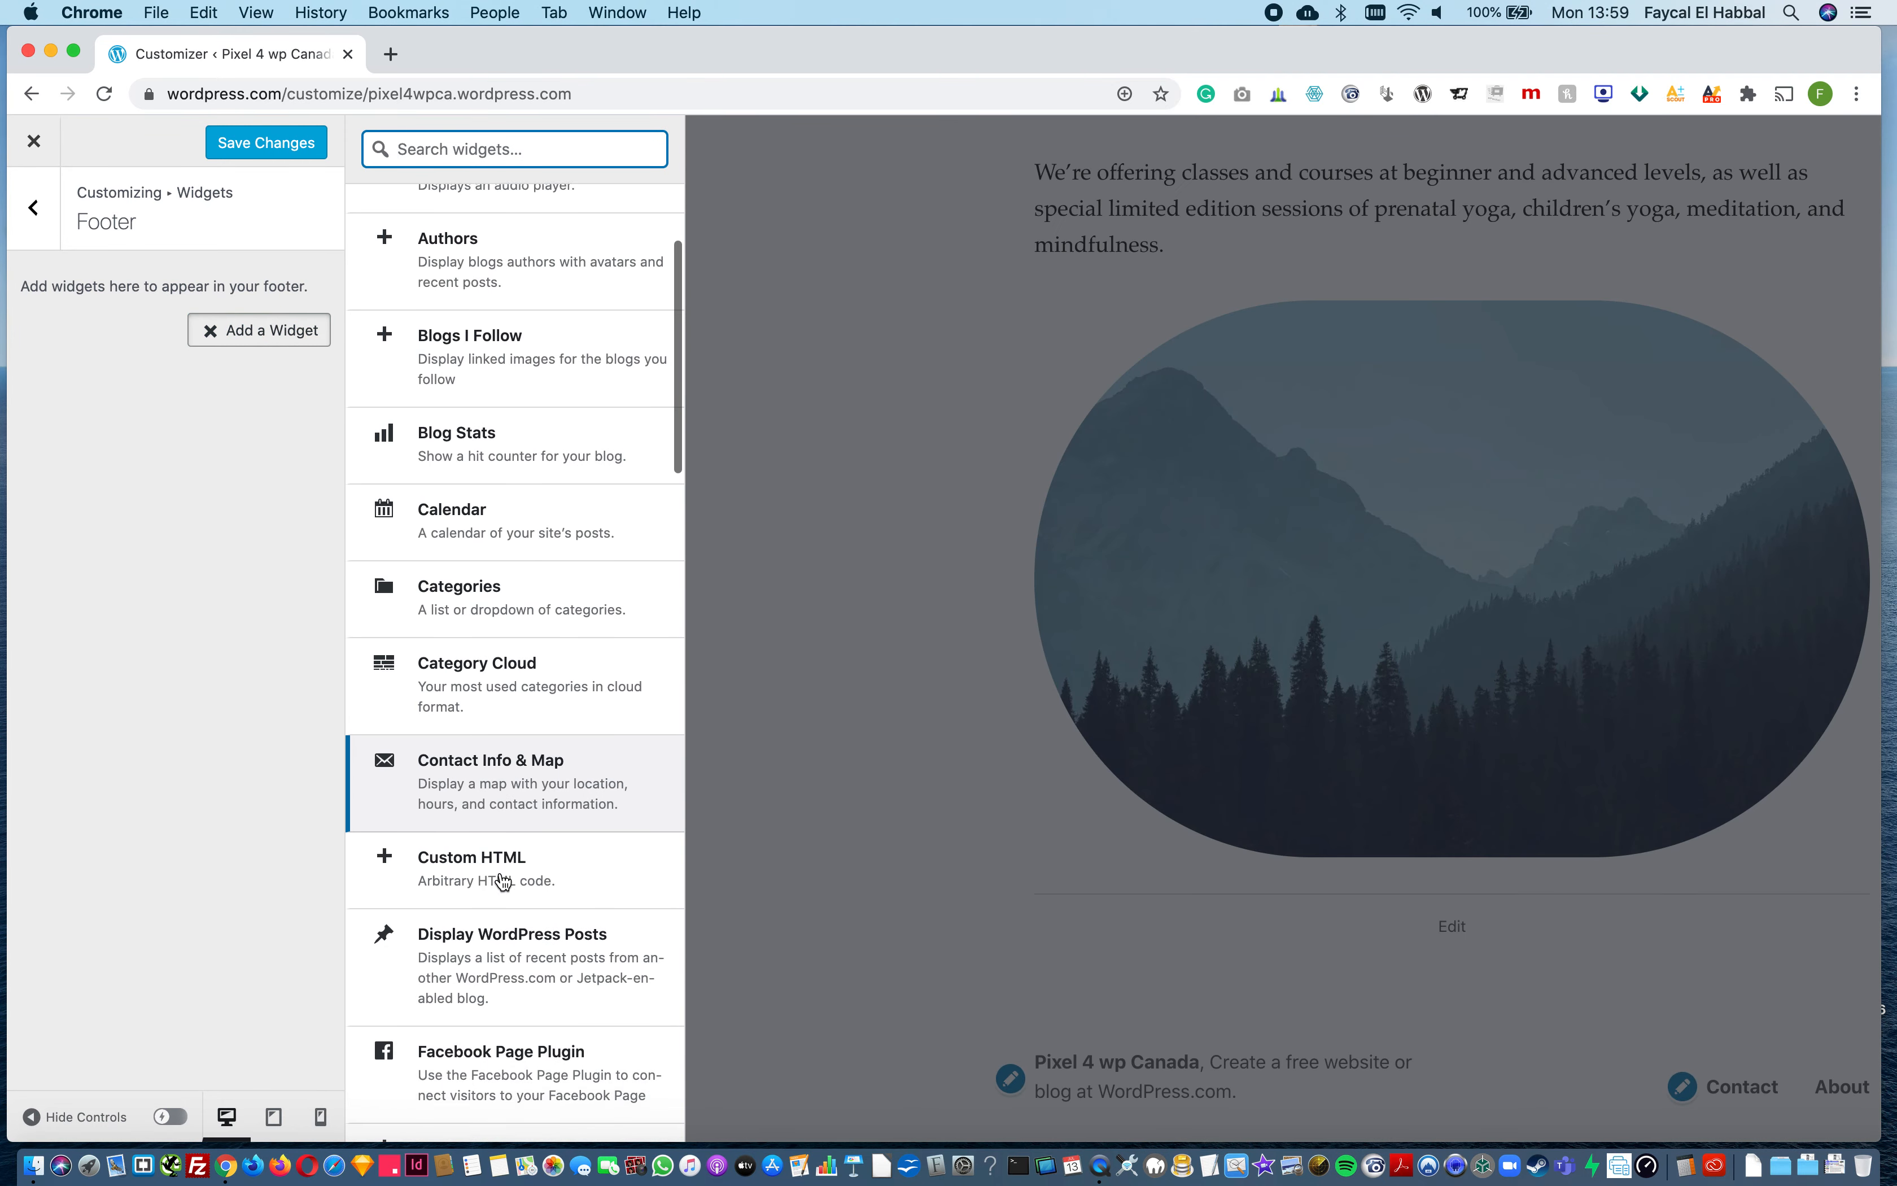
{"action": "scroll", "coordinate": [504, 845], "scroll_direction": "down", "scroll_amount": 4}
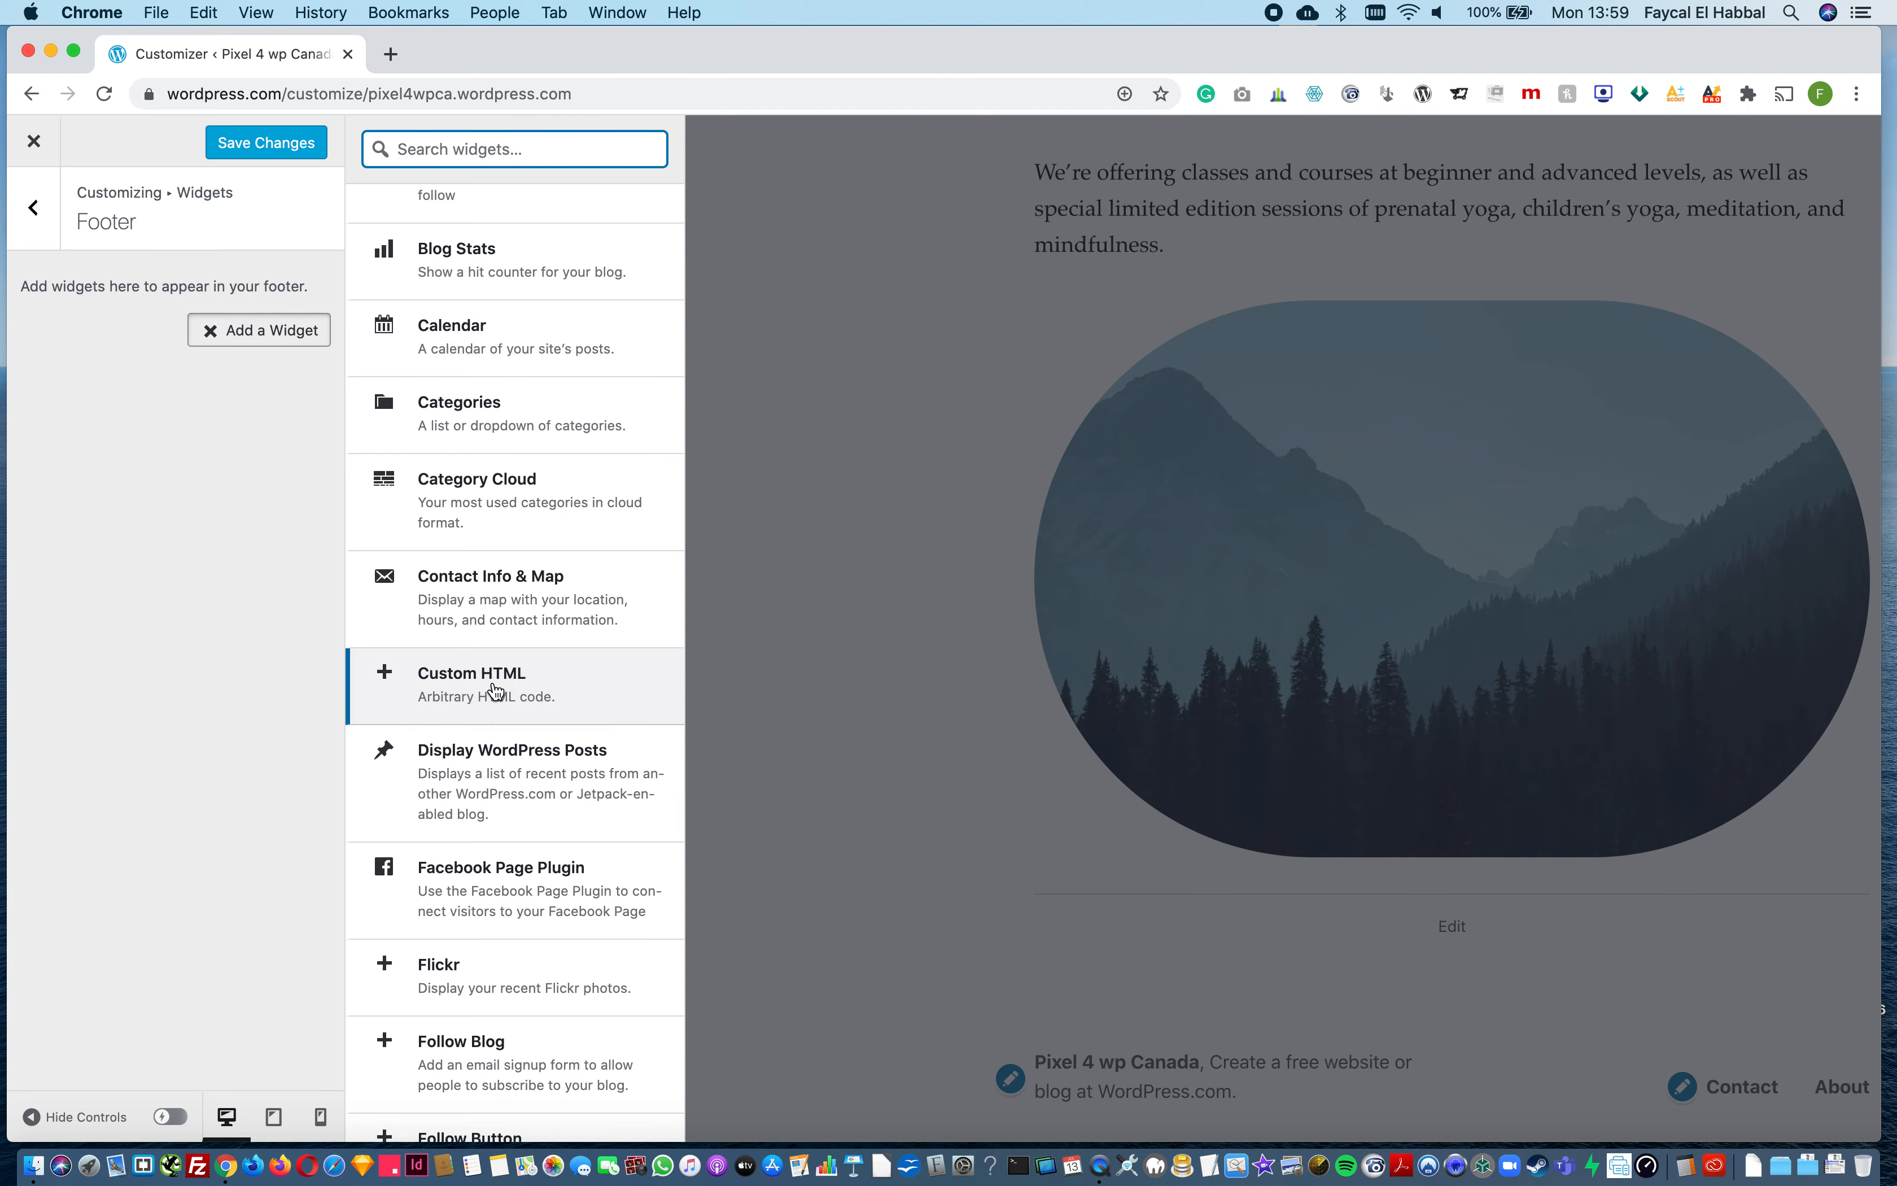
{"action": "scroll", "coordinate": [495, 690], "scroll_direction": "down", "scroll_amount": 9}
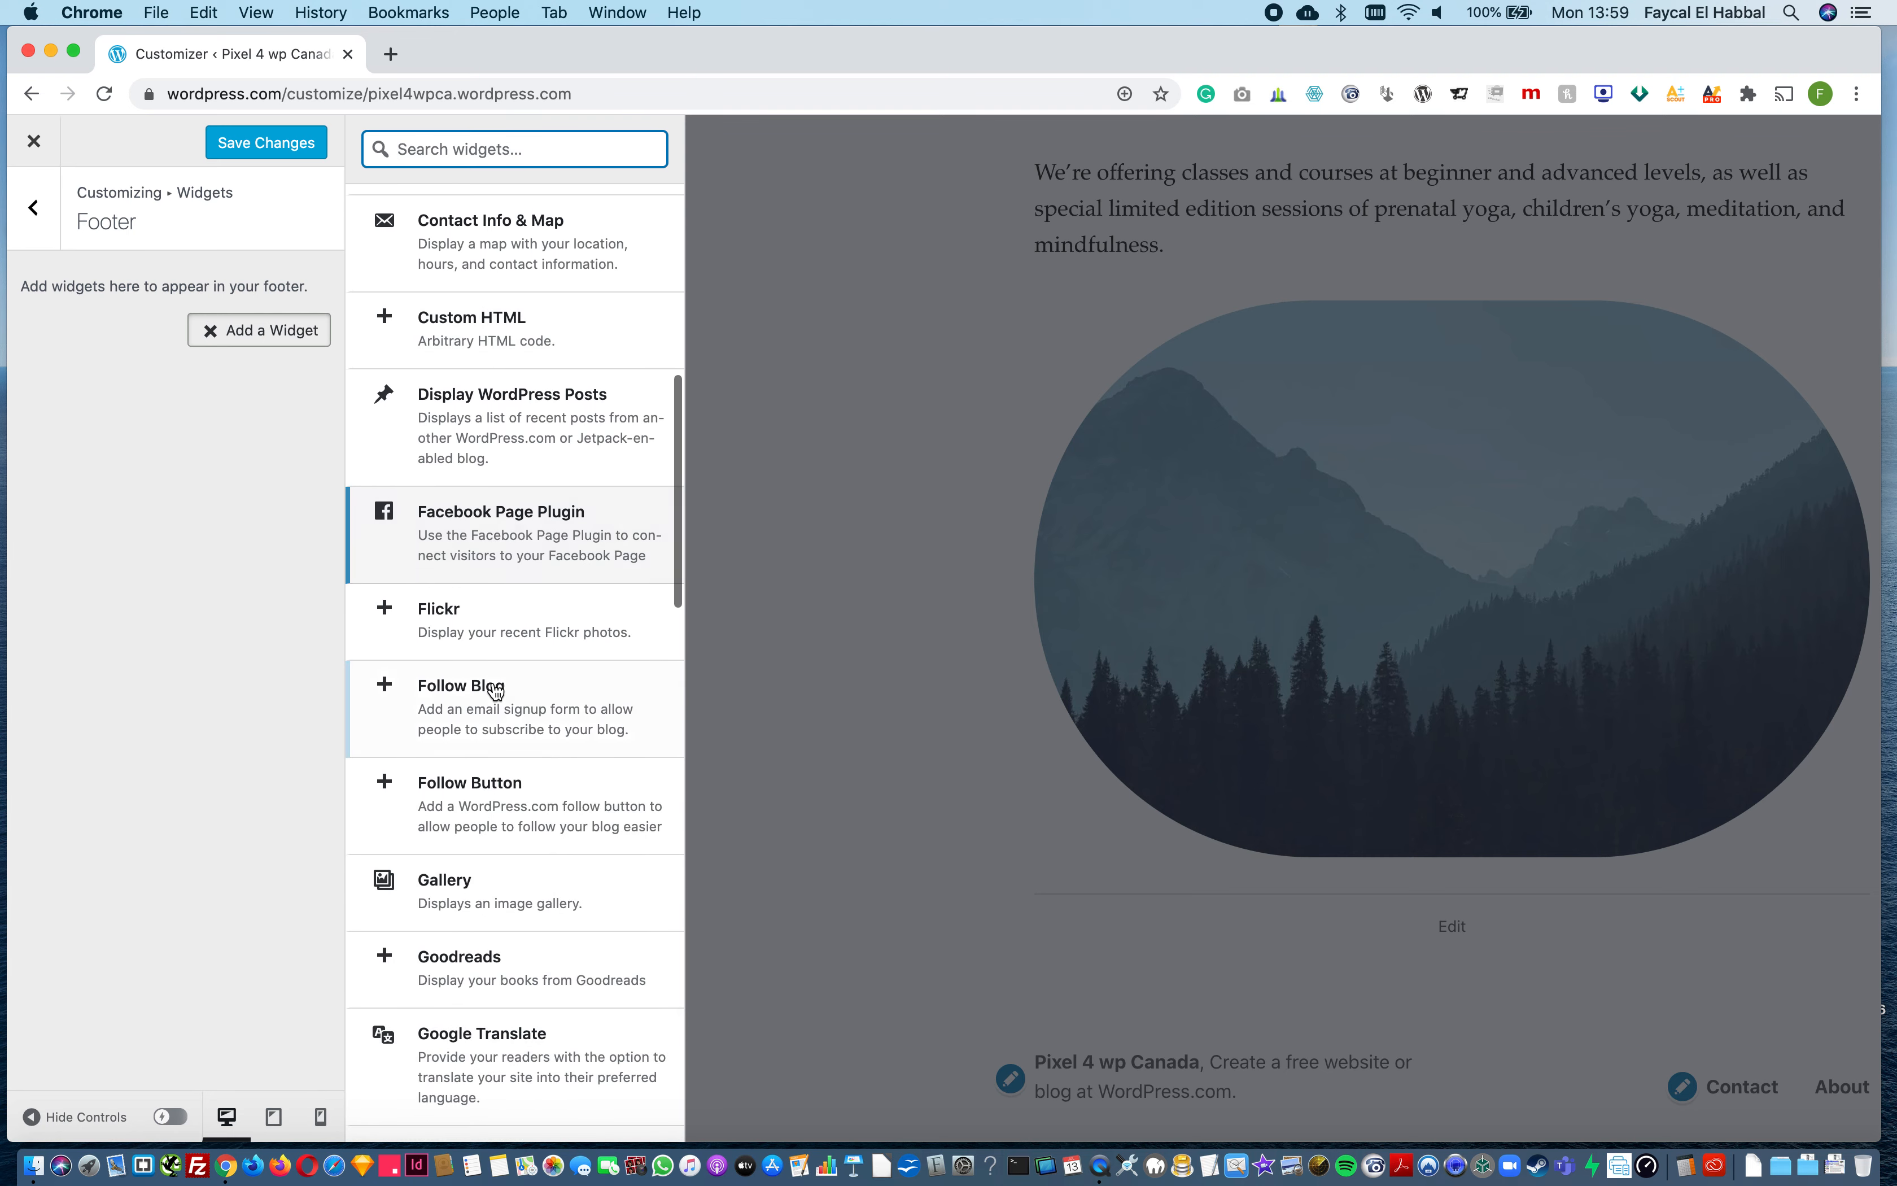
{"action": "scroll", "coordinate": [495, 690], "scroll_direction": "down", "scroll_amount": 5}
{"action": "scroll", "coordinate": [500, 955], "scroll_direction": "up", "scroll_amount": 20}
{"action": "type", "text": "map"}
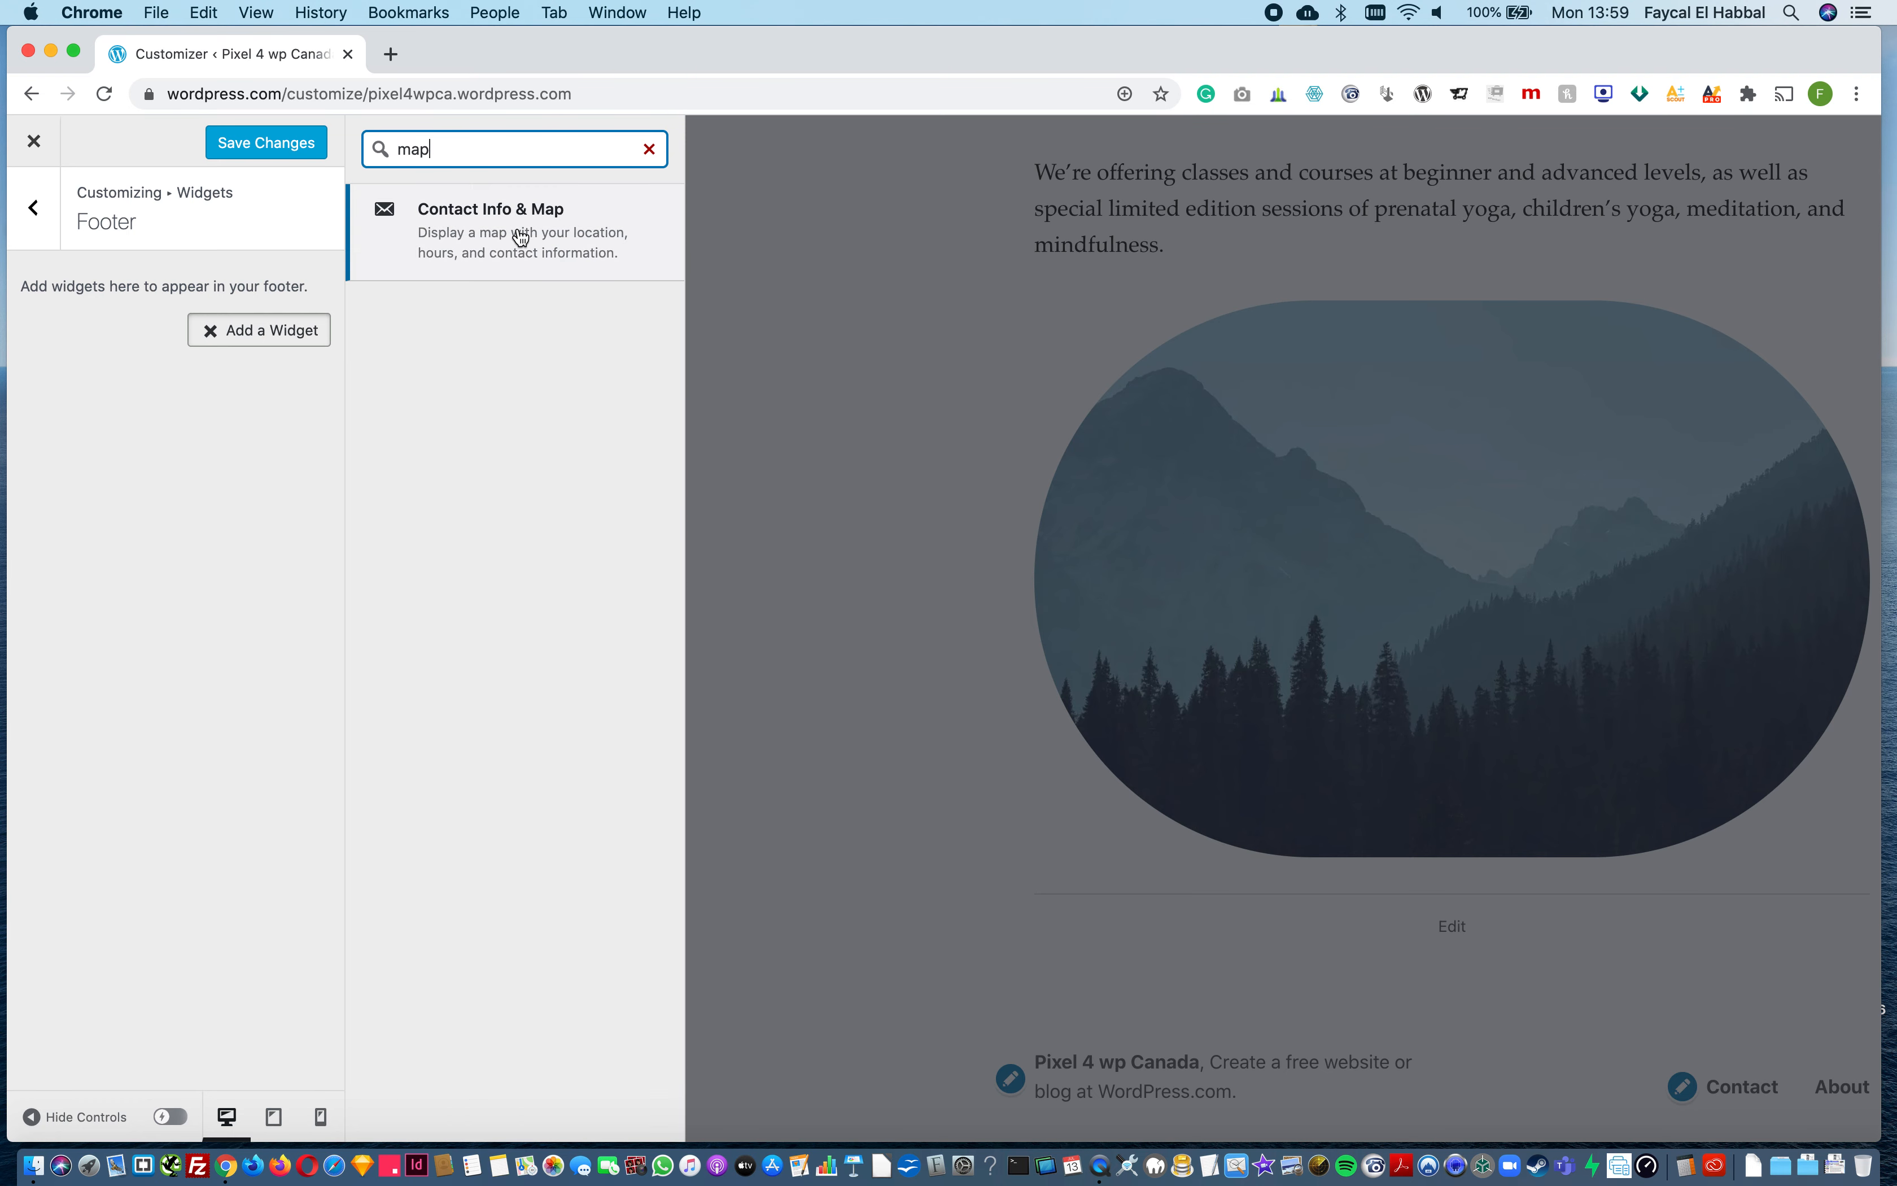
{"action": "left_click", "coordinate": [520, 241]}
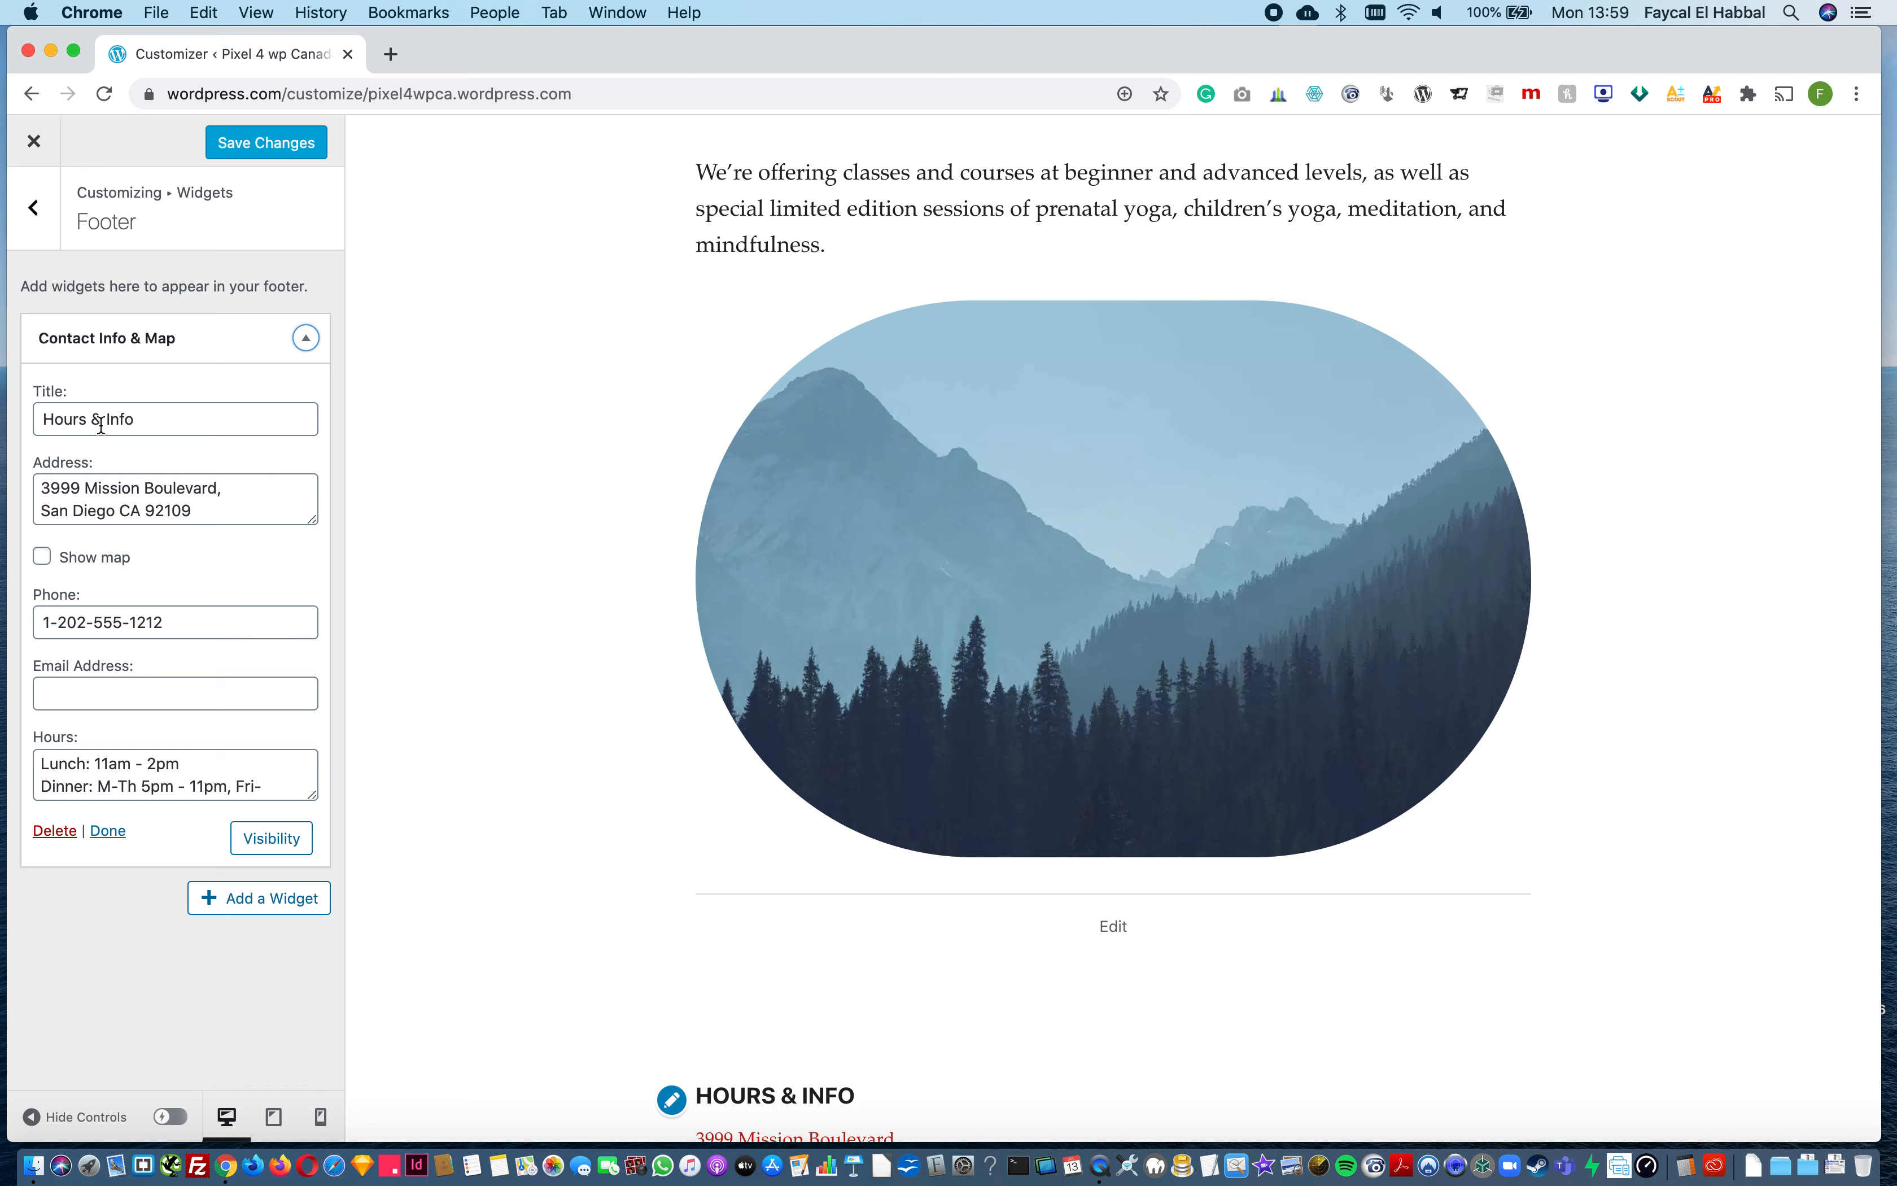
Step: Check the contact widget in the footer preview, test its address link, and save the changes
{"action": "scroll", "coordinate": [713, 967], "scroll_direction": "down", "scroll_amount": 3}
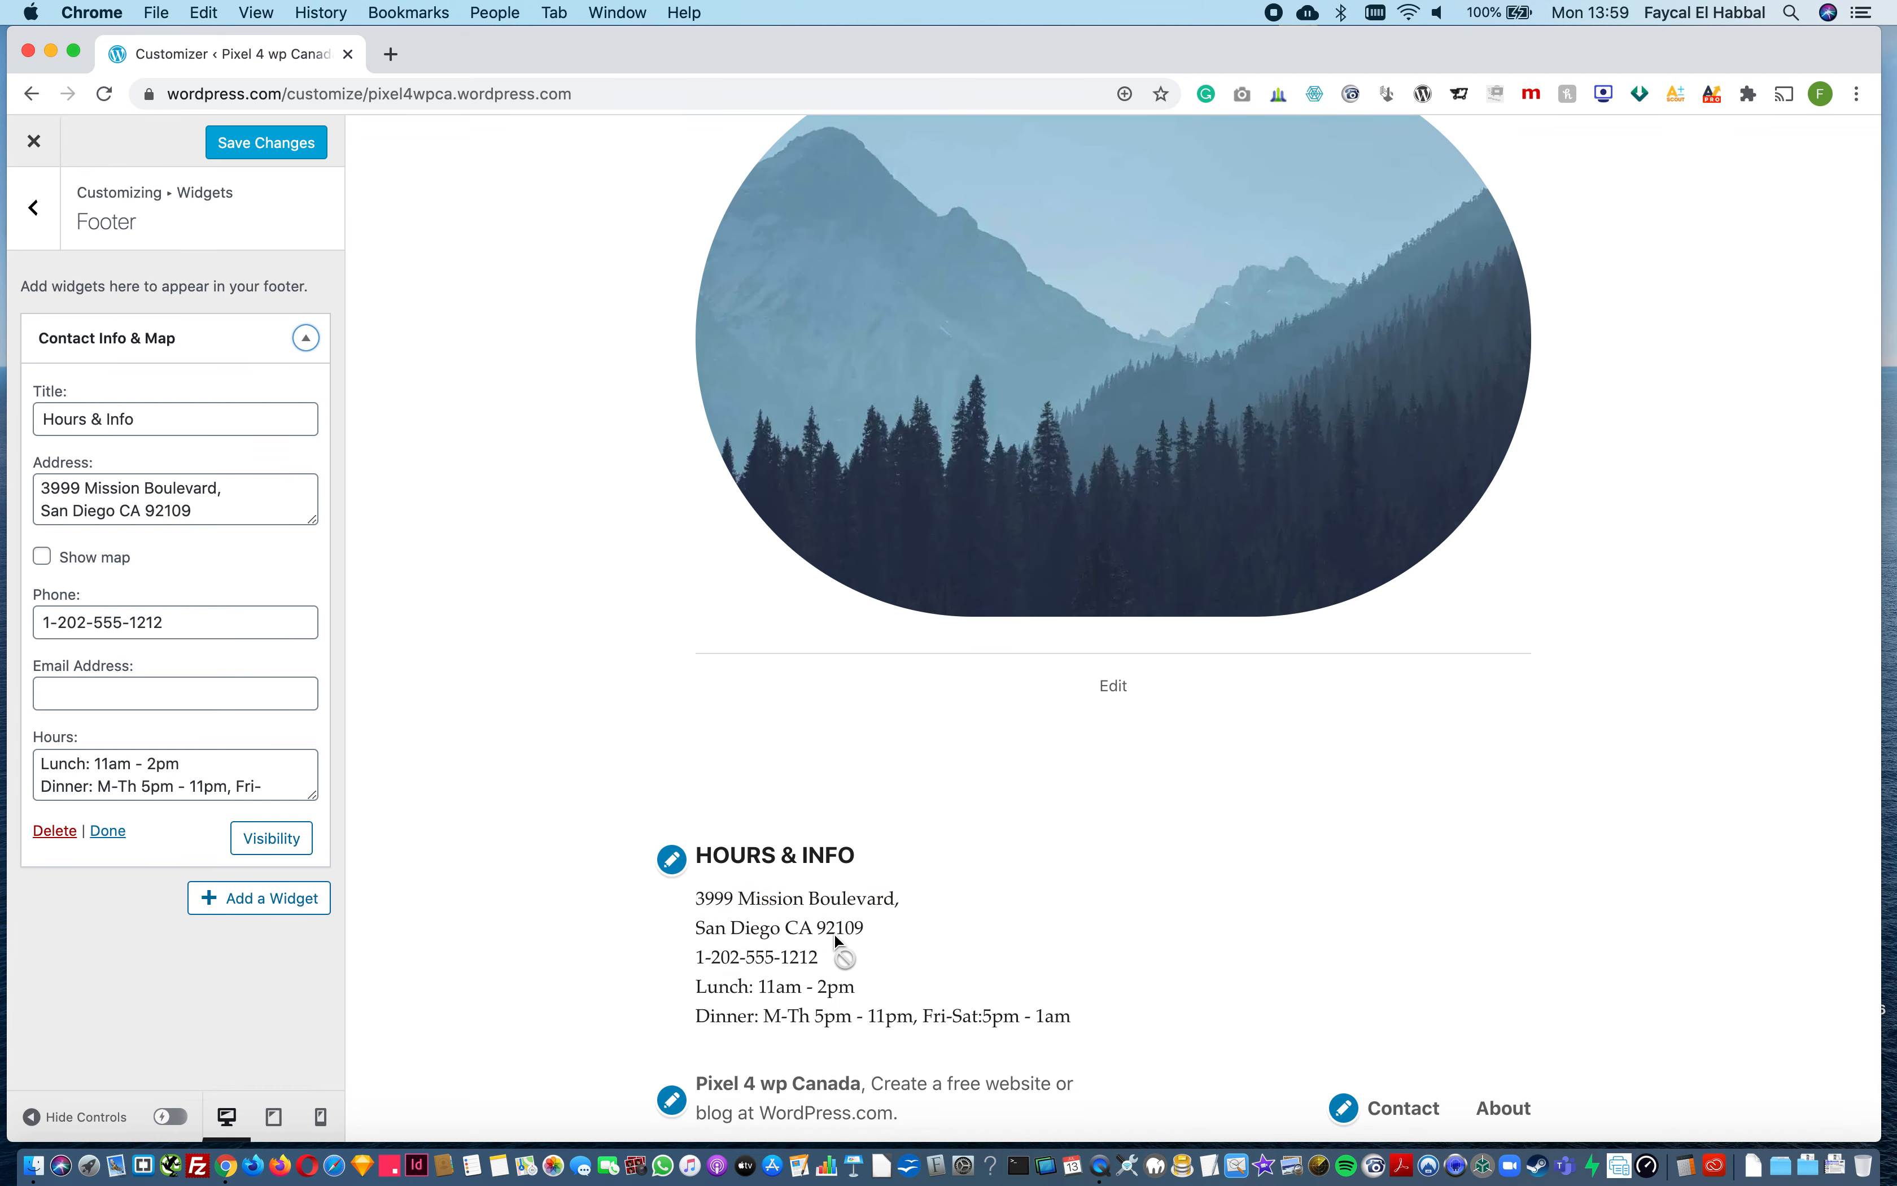
{"action": "scroll", "coordinate": [858, 1050], "scroll_direction": "down", "scroll_amount": 1}
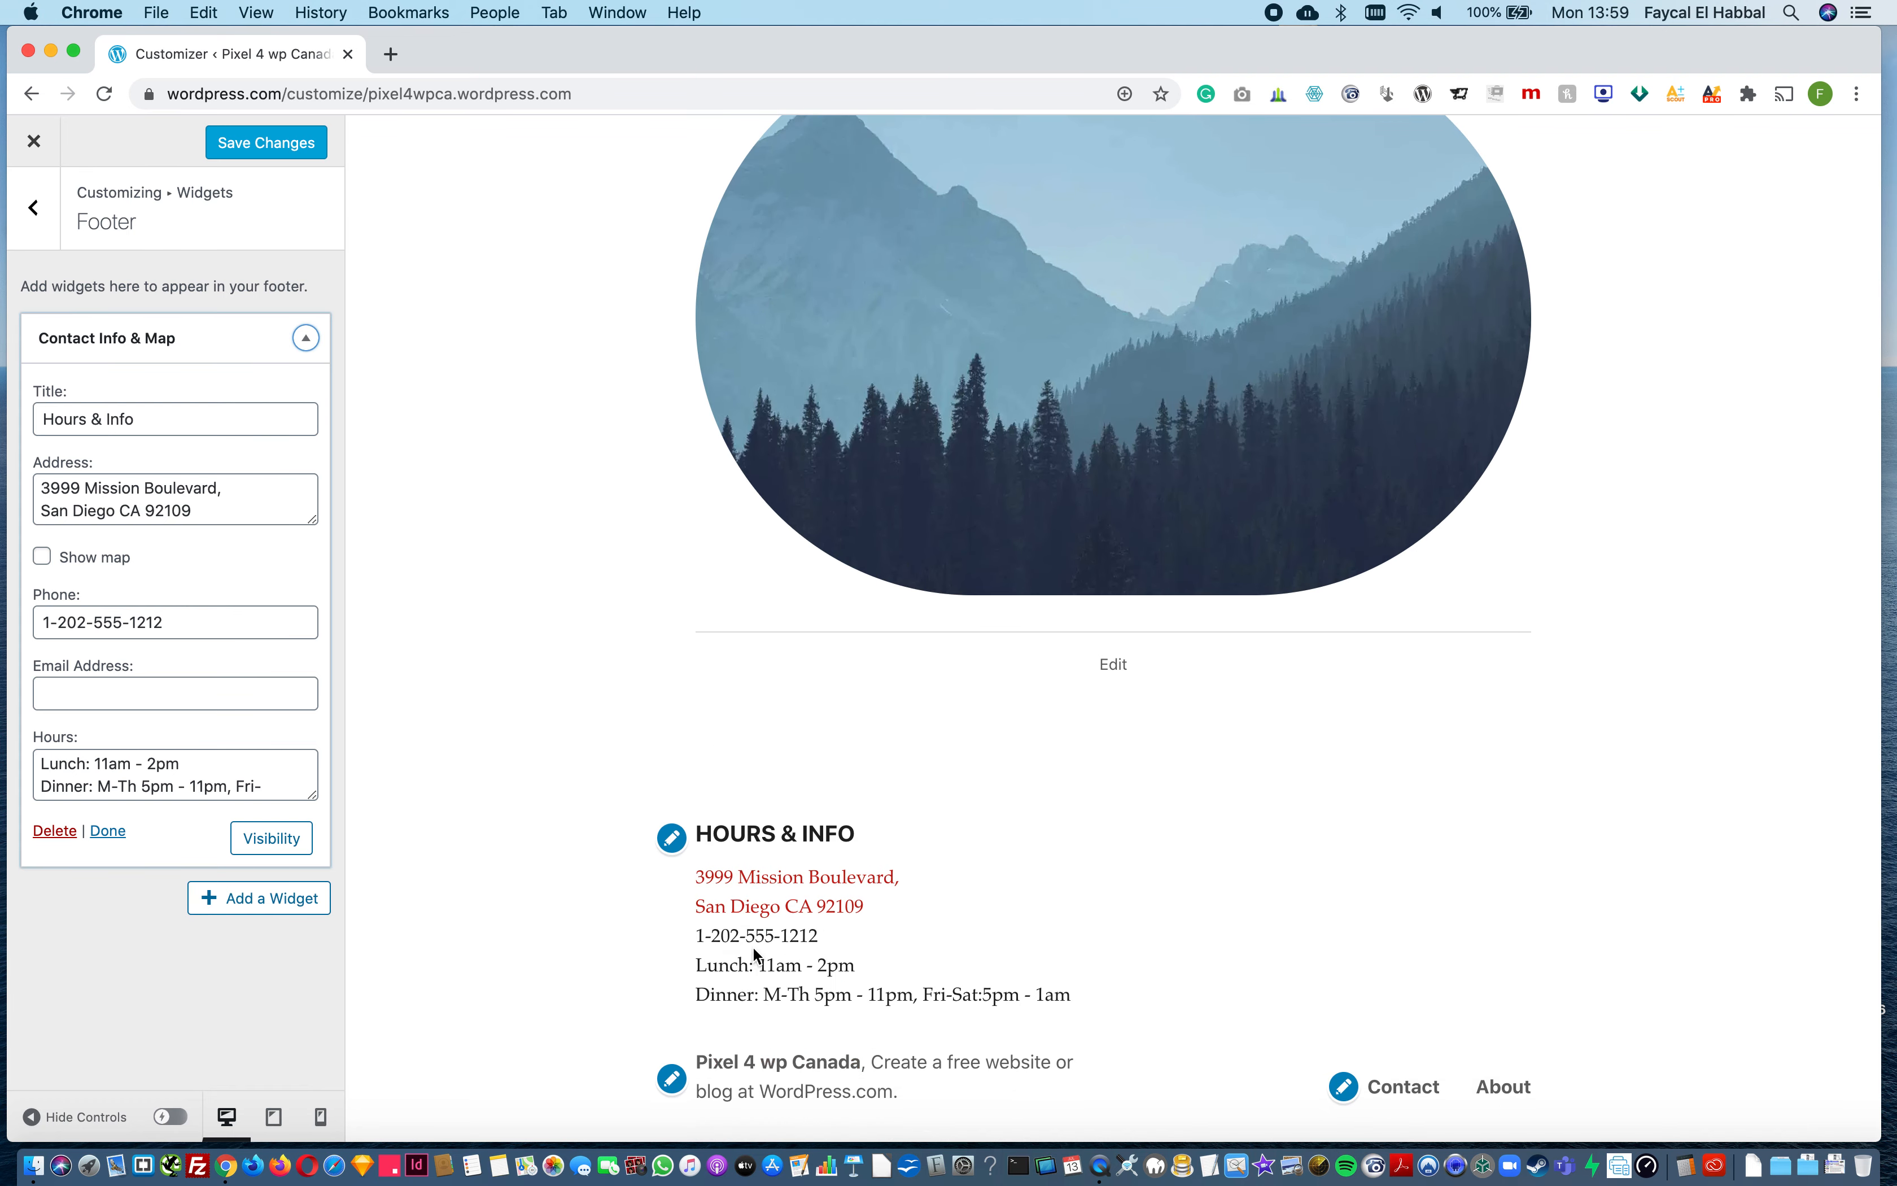
{"action": "left_click", "coordinate": [797, 908]}
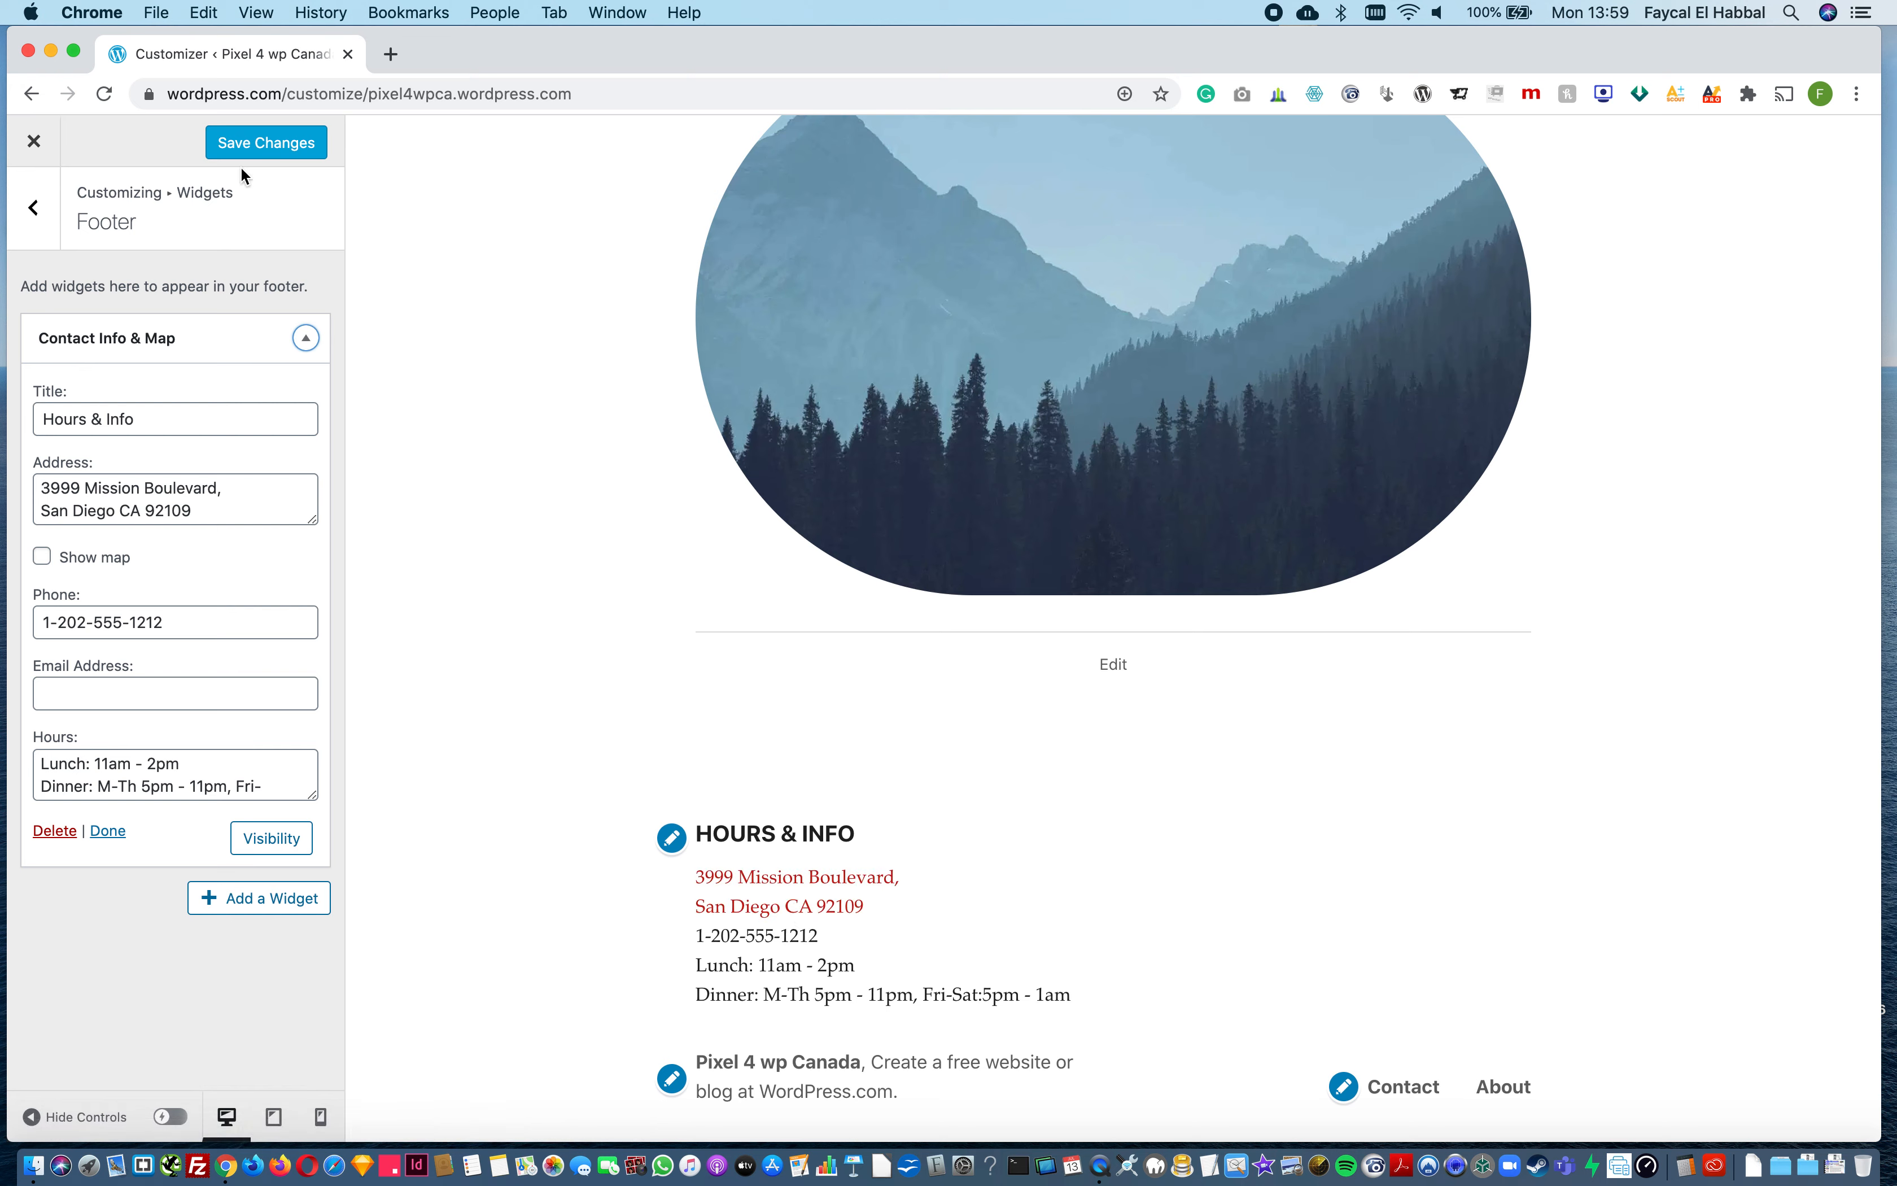
{"action": "left_click", "coordinate": [242, 148]}
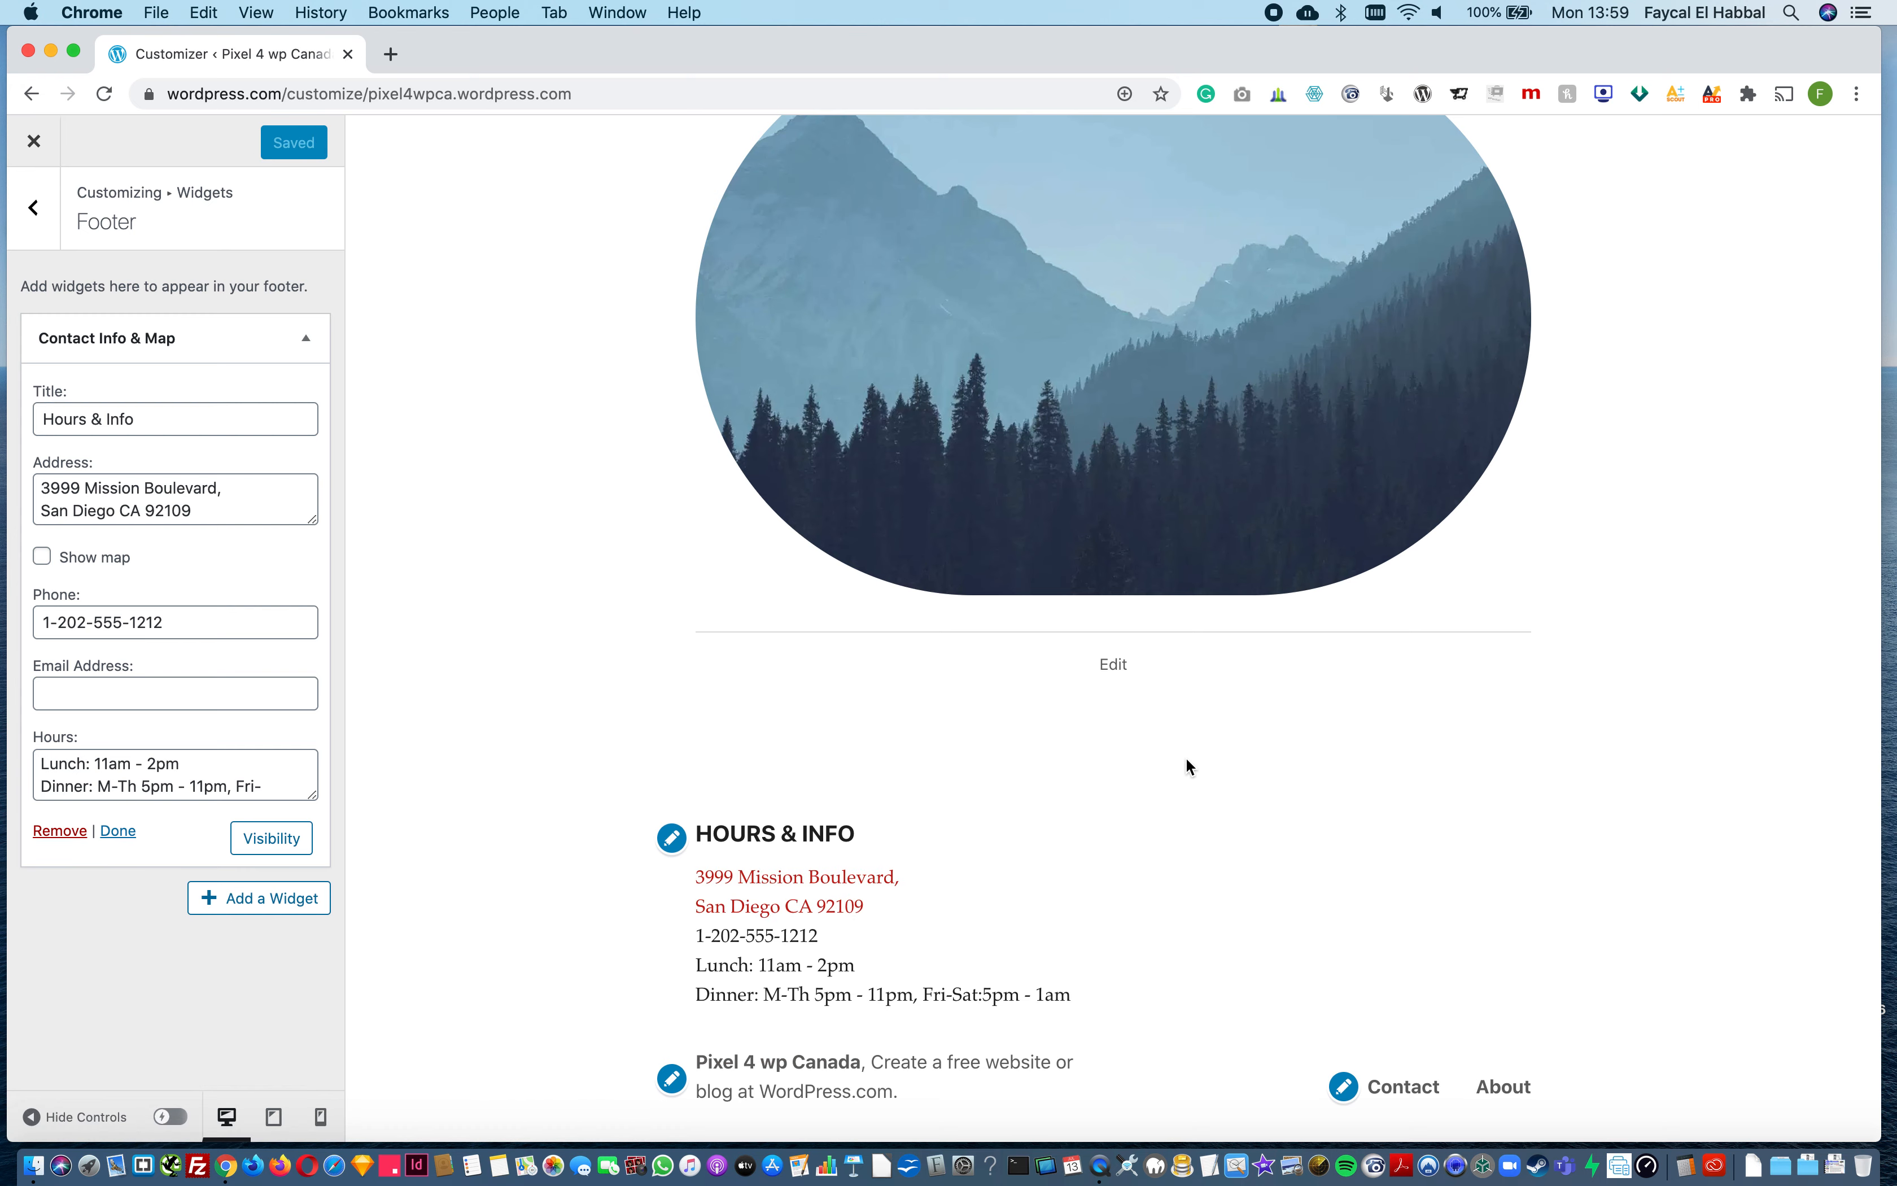
Step: Leave the footer widgets and open the Homepage Settings with the homepage shown in the preview
{"action": "scroll", "coordinate": [1187, 767], "scroll_direction": "up", "scroll_amount": 10}
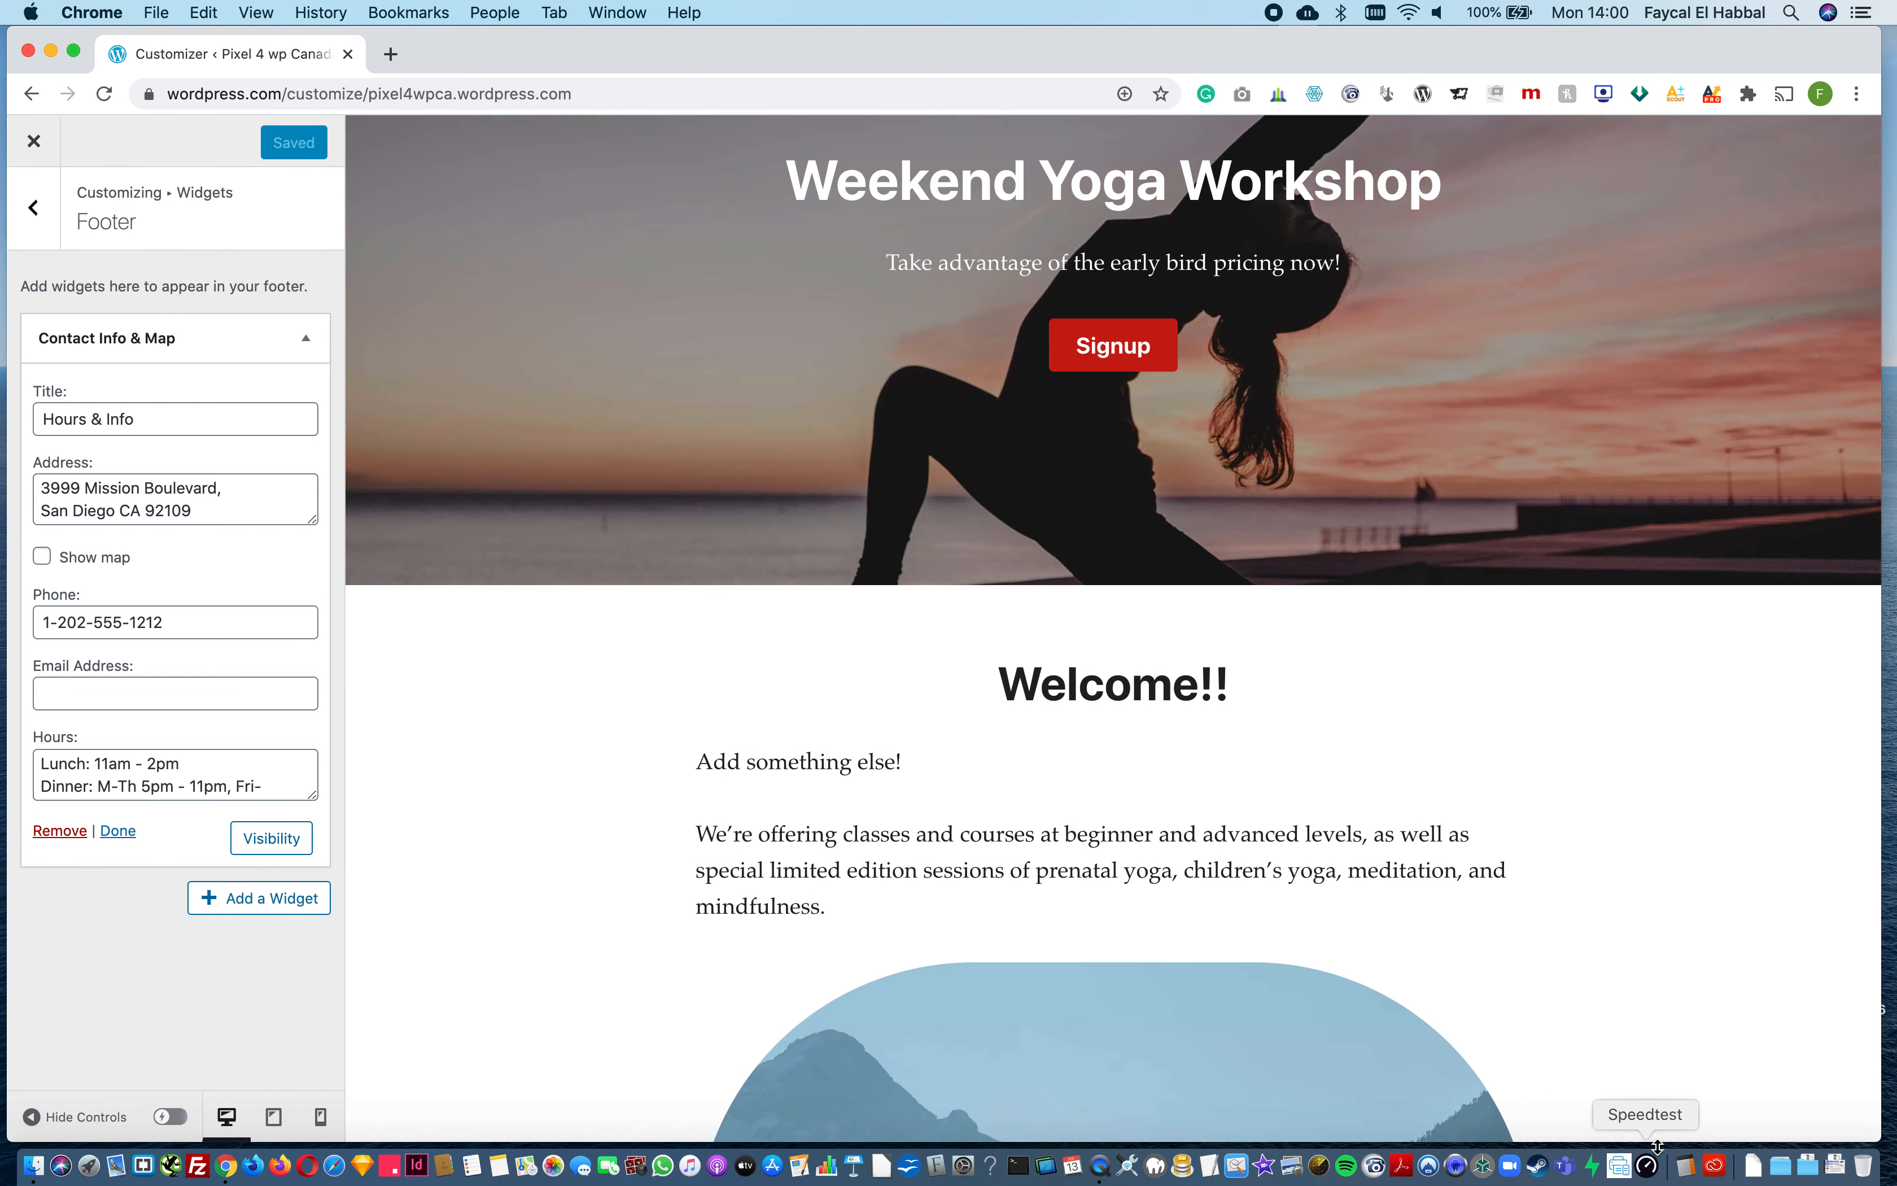
{"action": "scroll", "coordinate": [1390, 440], "scroll_direction": "up", "scroll_amount": 5}
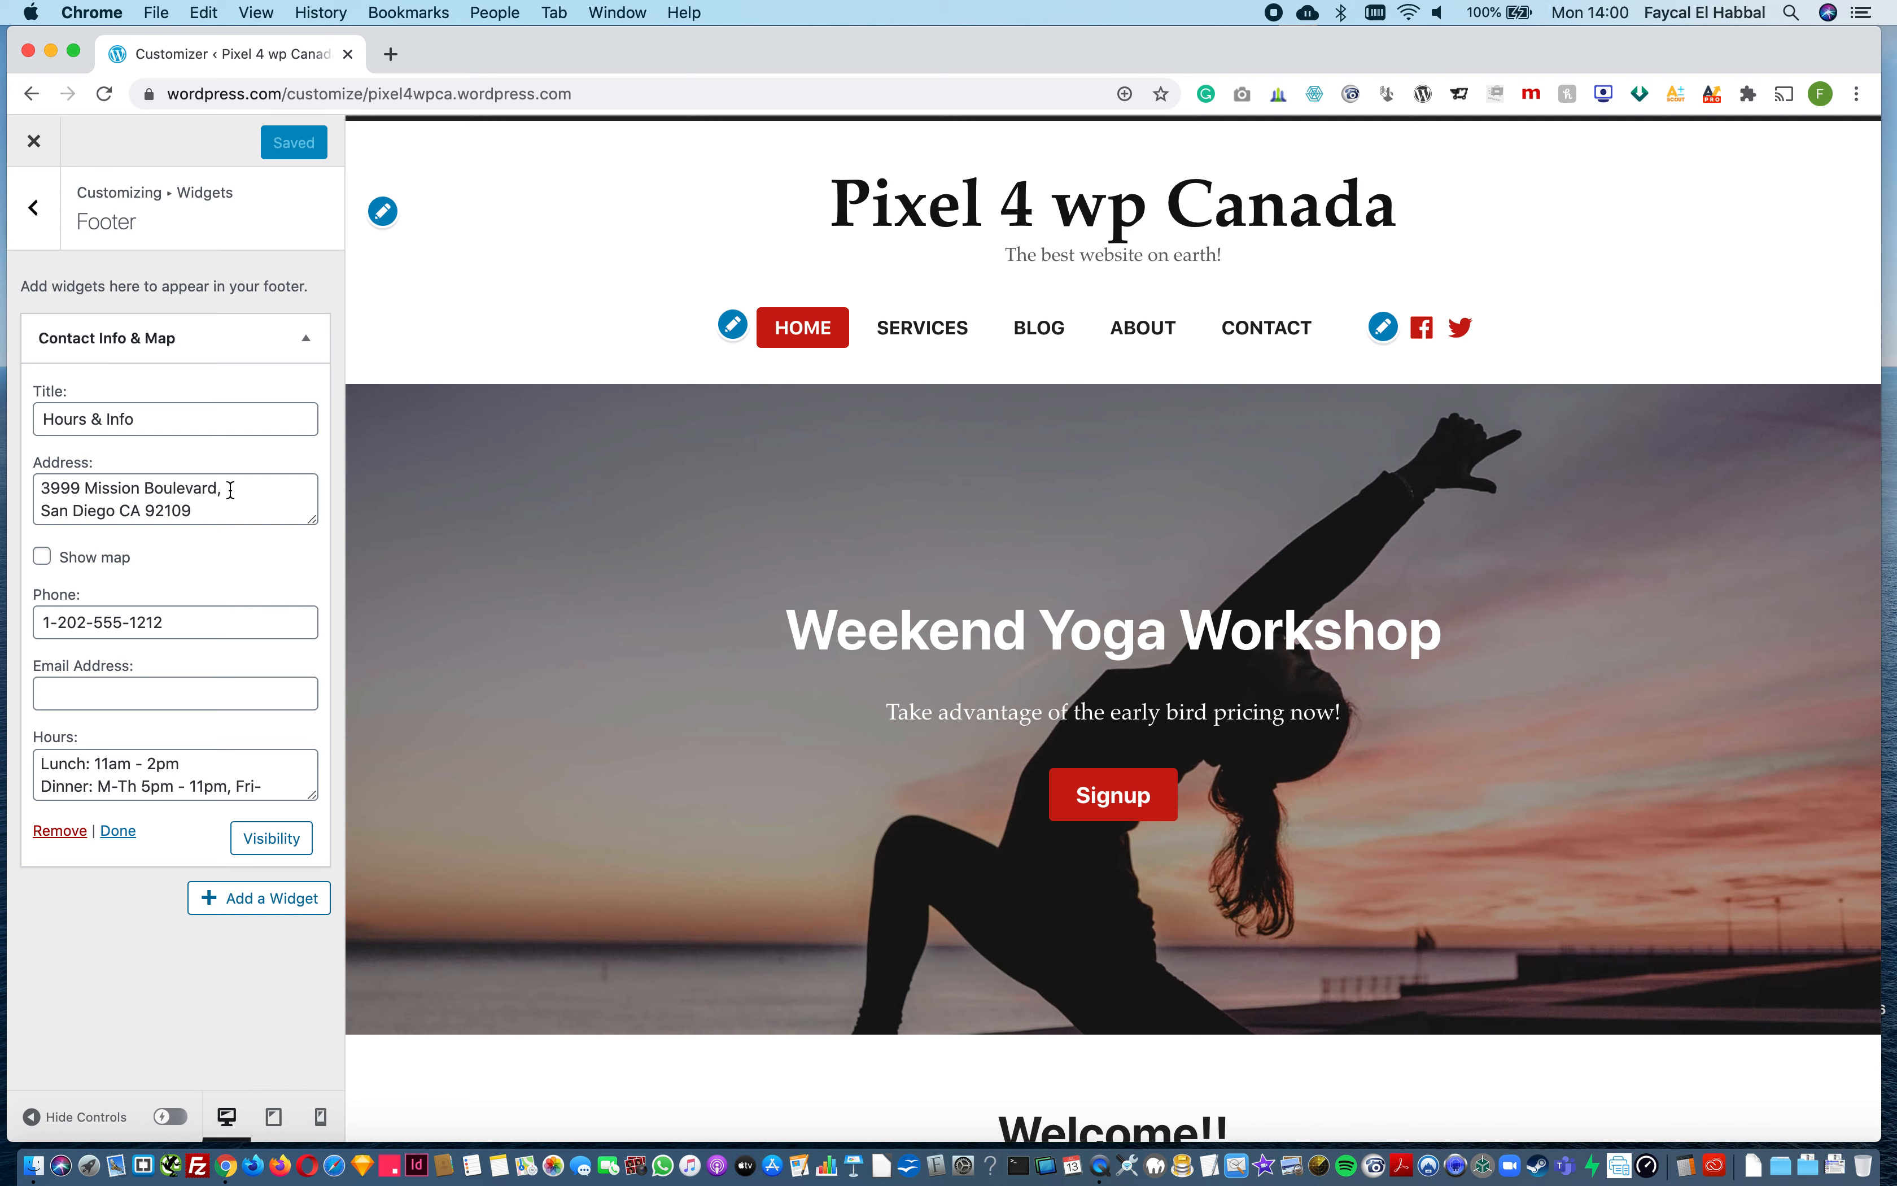
{"action": "left_click", "coordinate": [47, 213]}
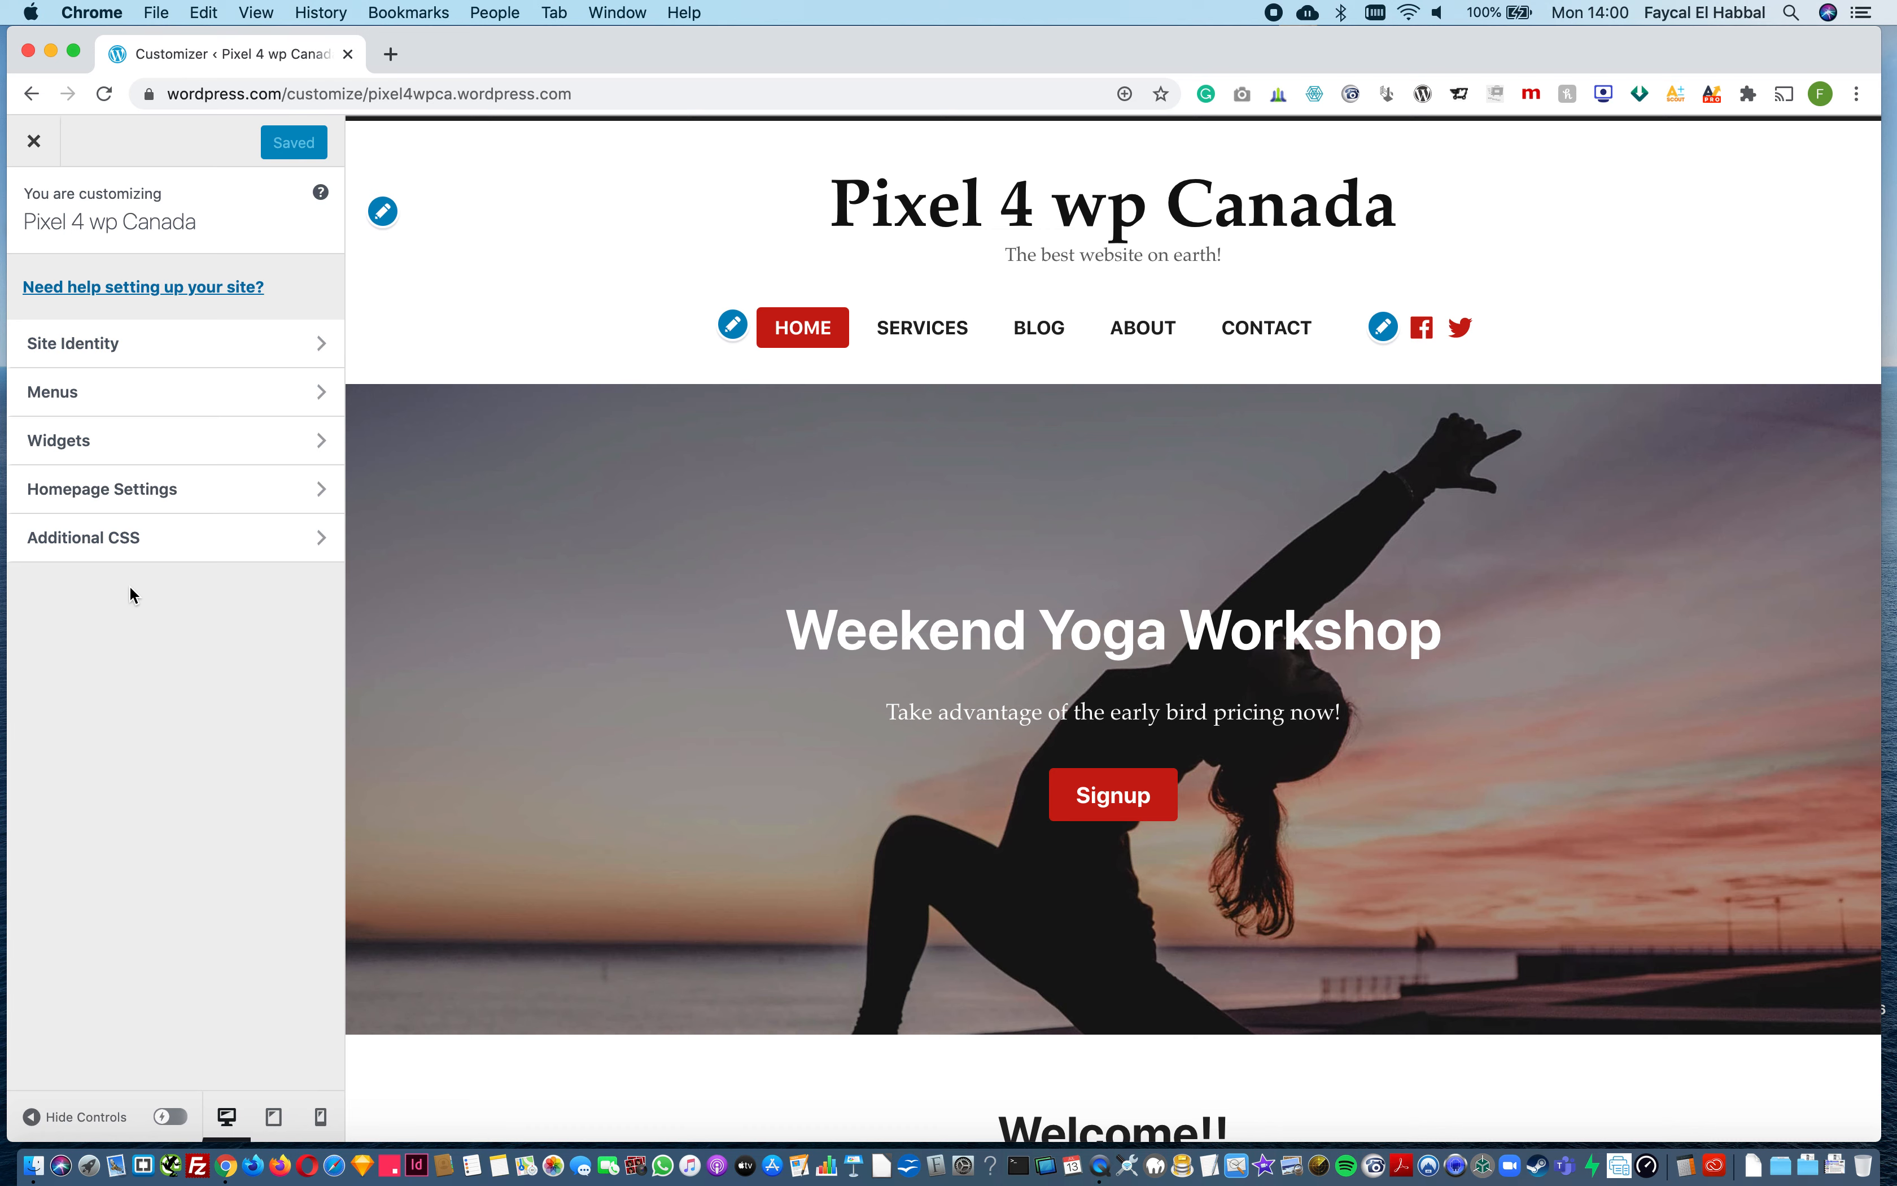
{"action": "left_click", "coordinate": [142, 490]}
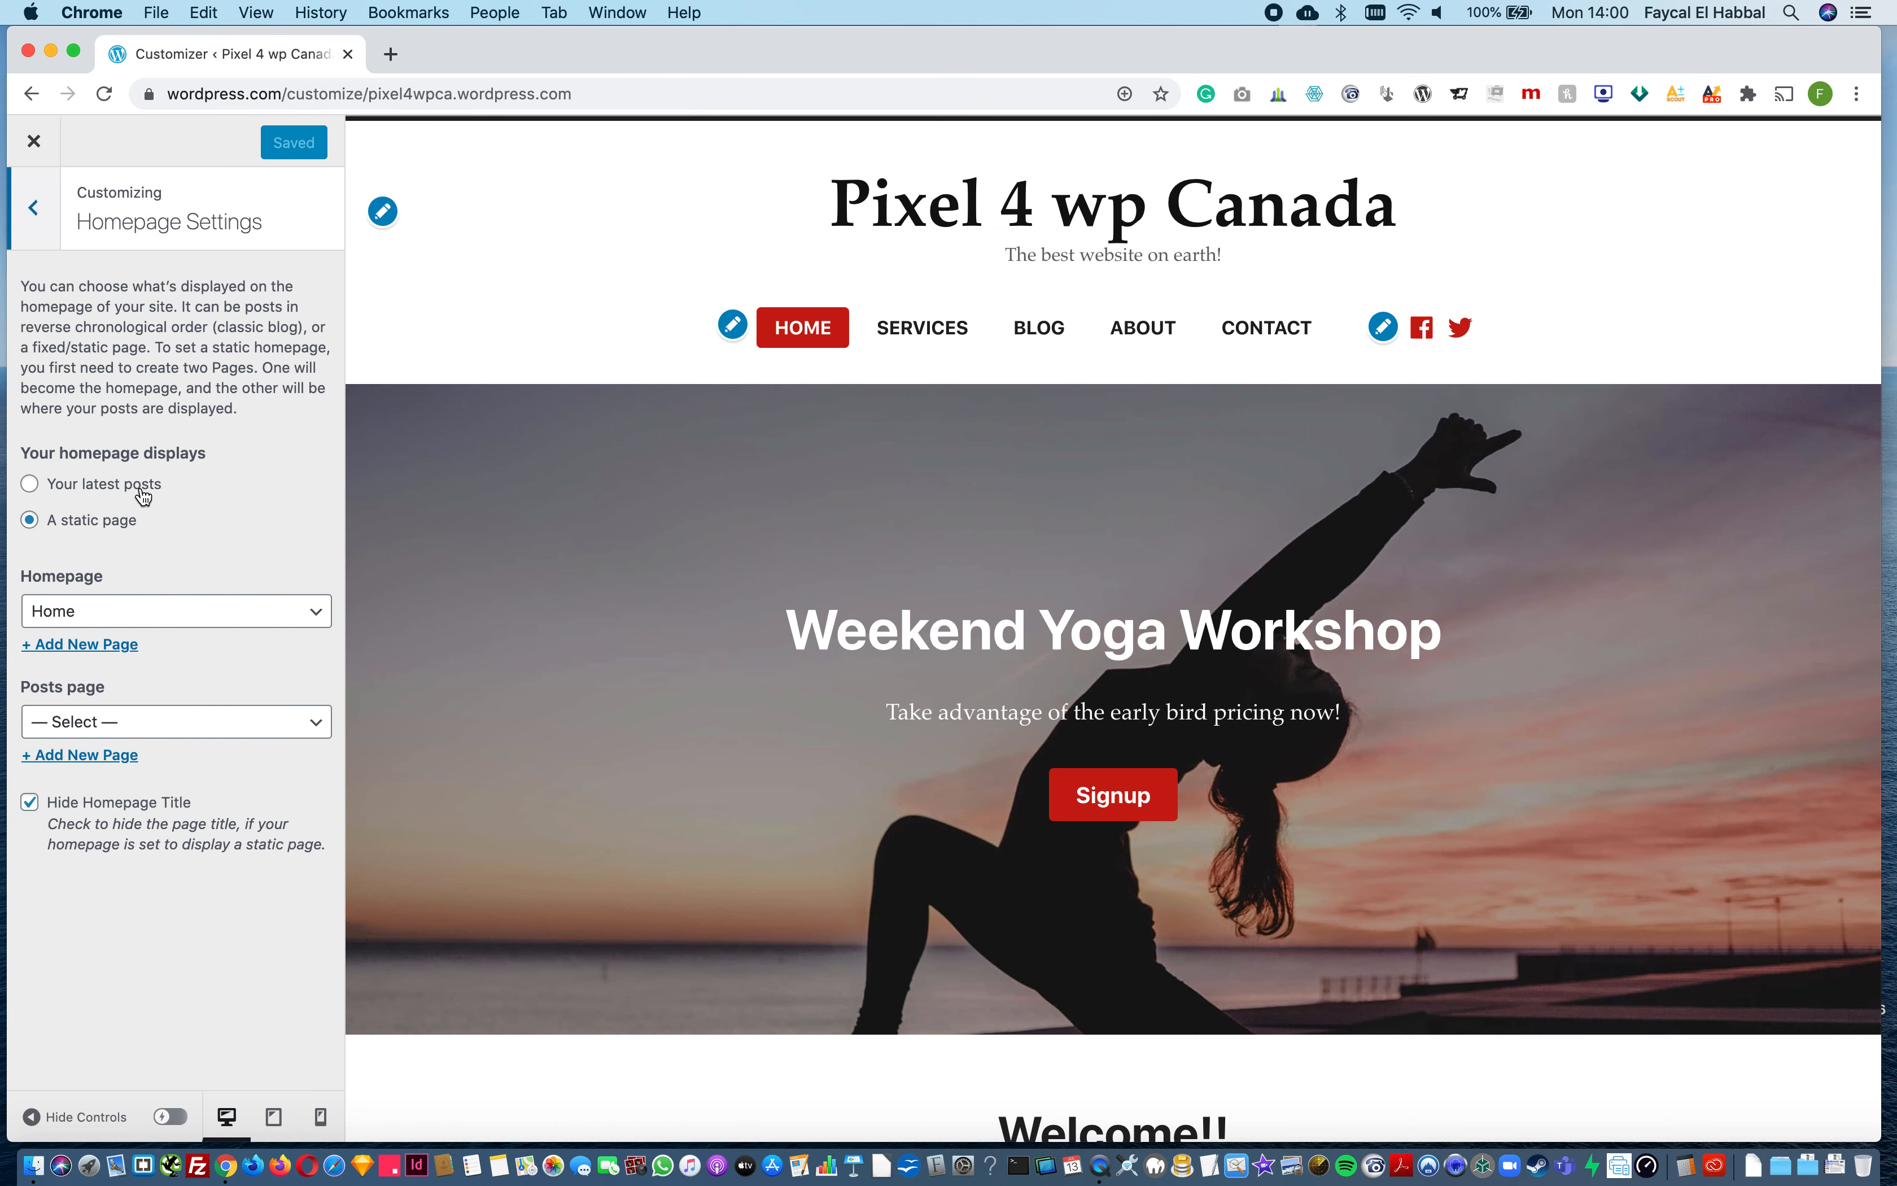
{"action": "scroll", "coordinate": [726, 756], "scroll_direction": "down", "scroll_amount": 3}
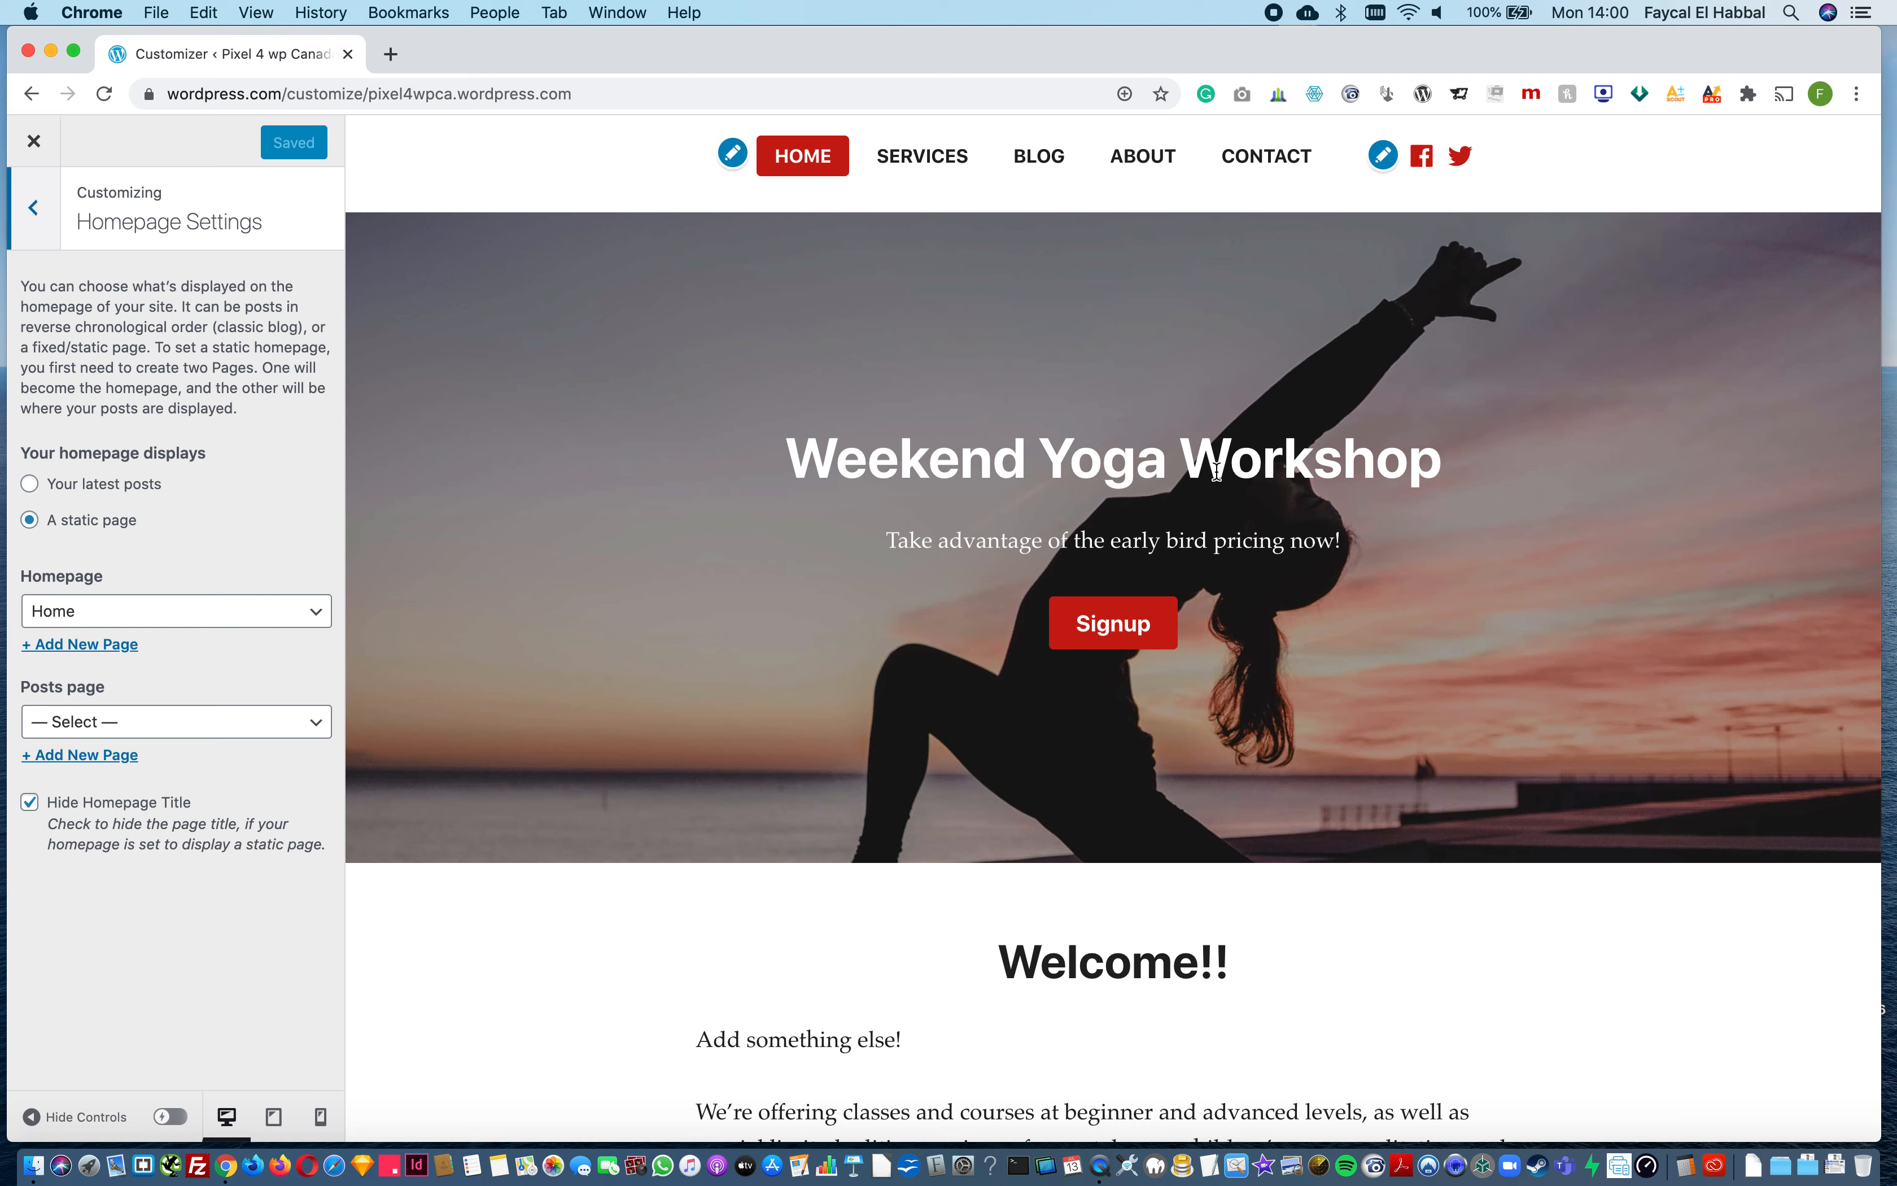
Step: Switch the static homepage to the Contact page and back to the Home page
{"action": "left_click", "coordinate": [159, 625]}
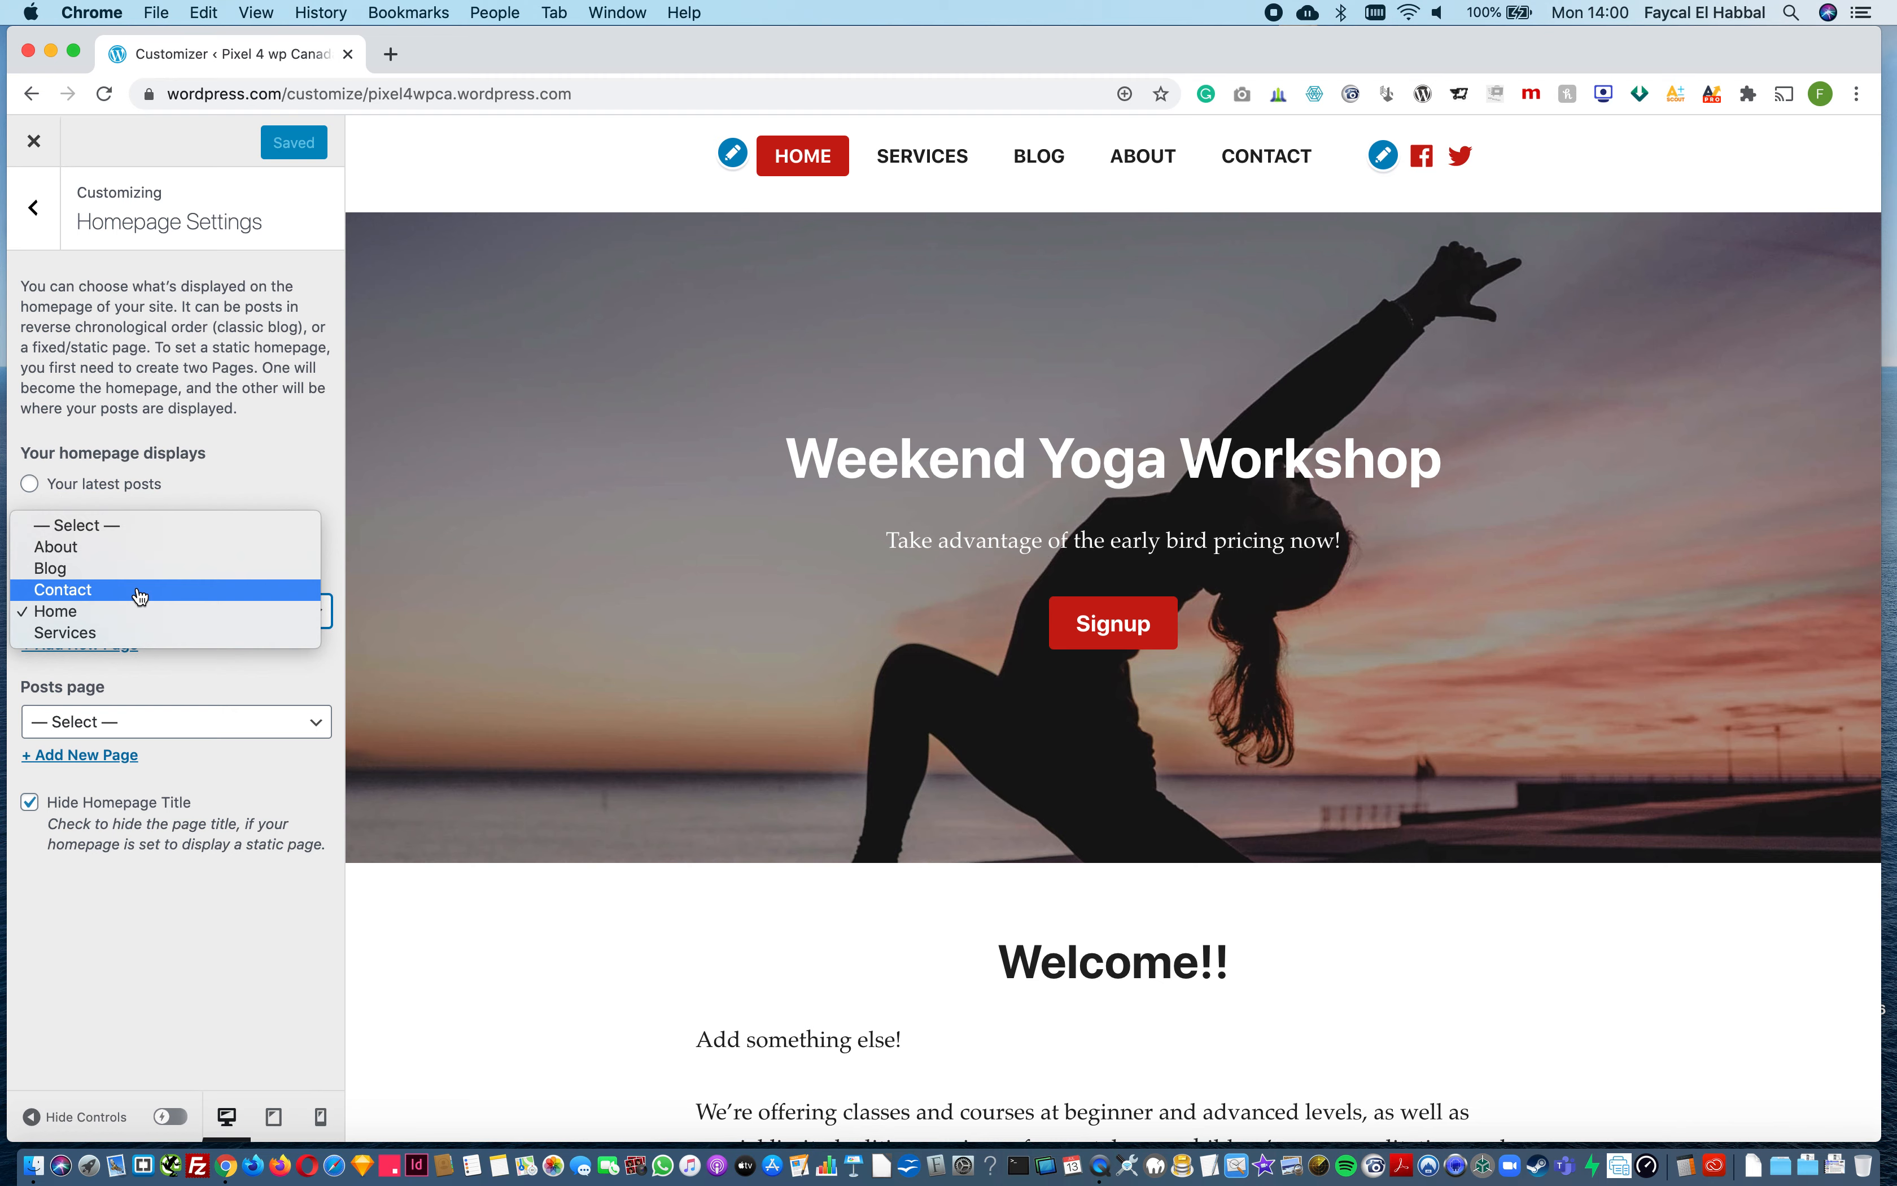
{"action": "left_click", "coordinate": [140, 596]}
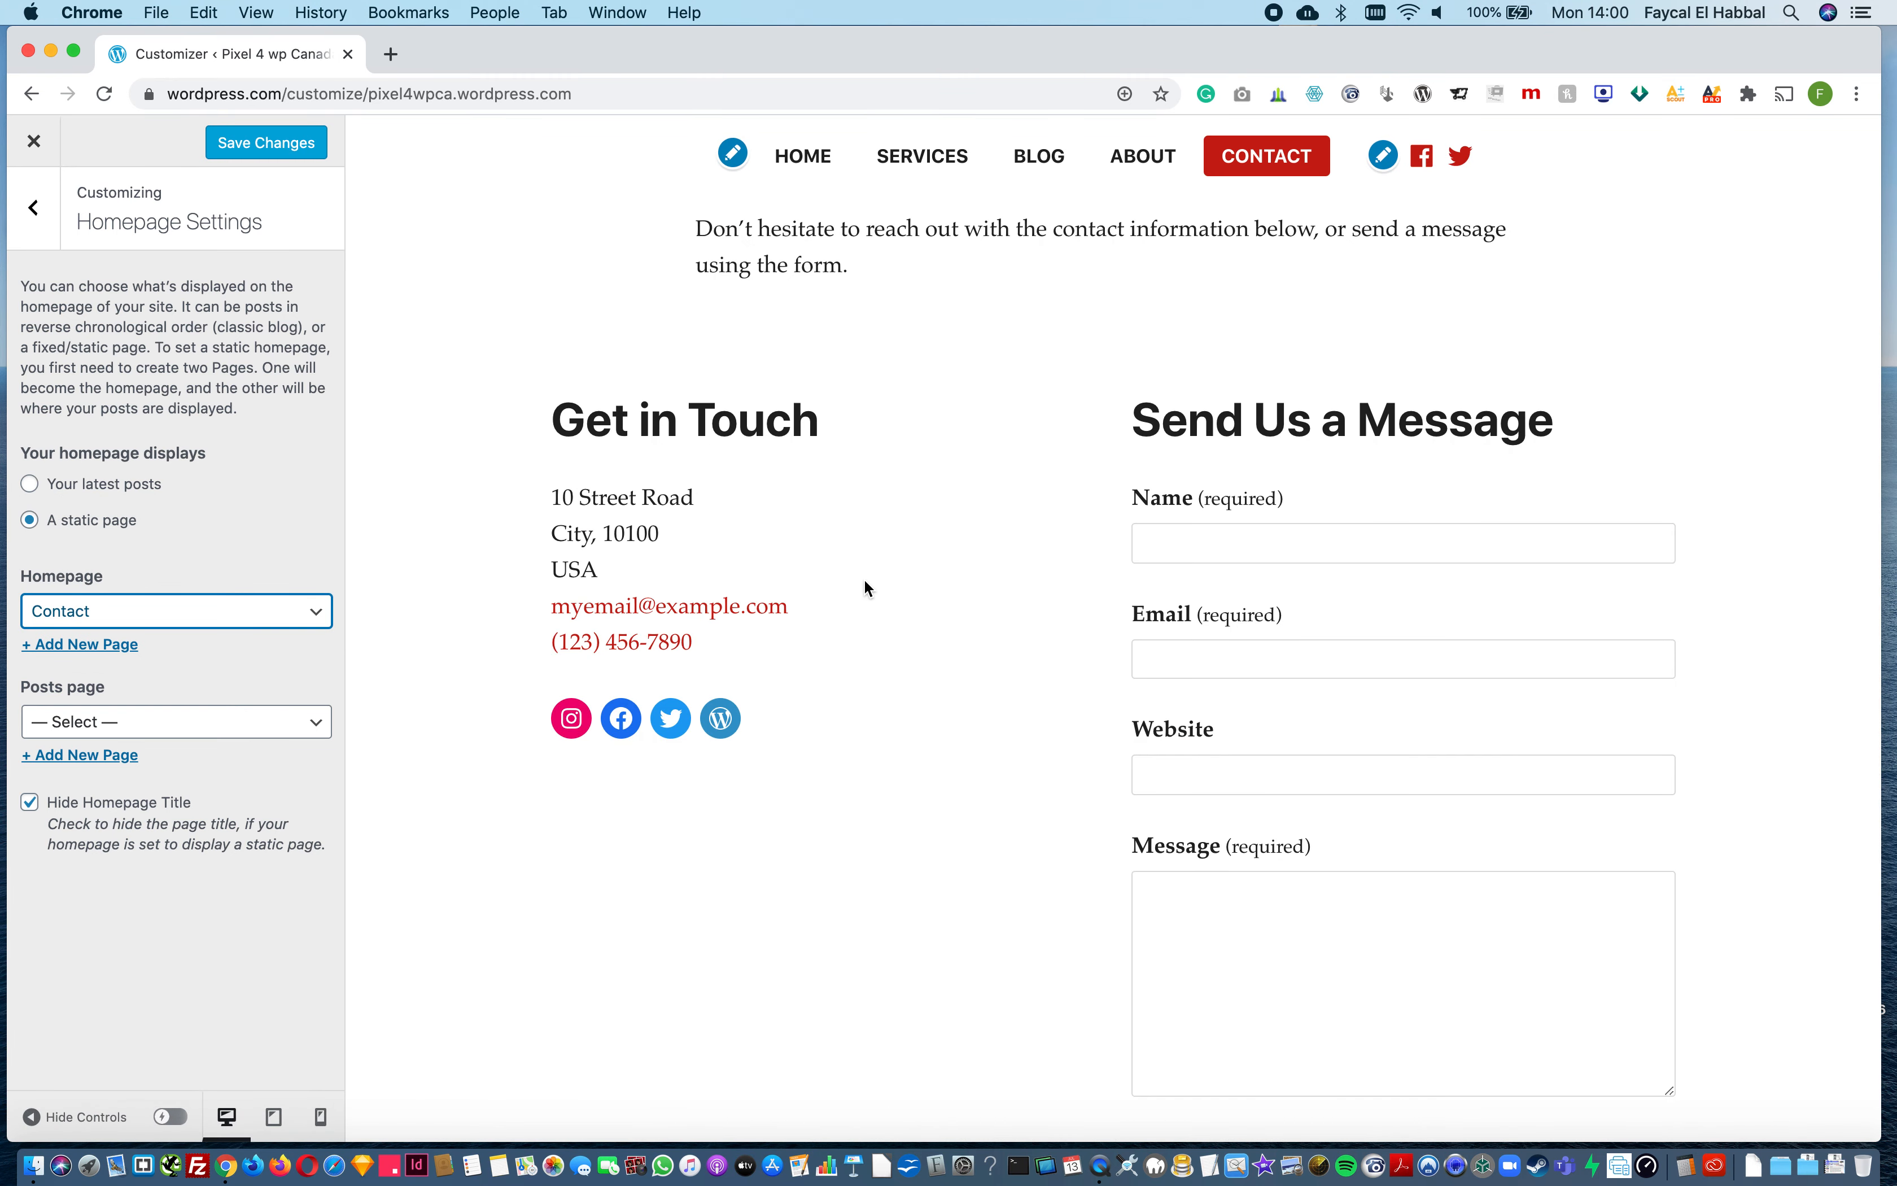
{"action": "left_click", "coordinate": [233, 621]}
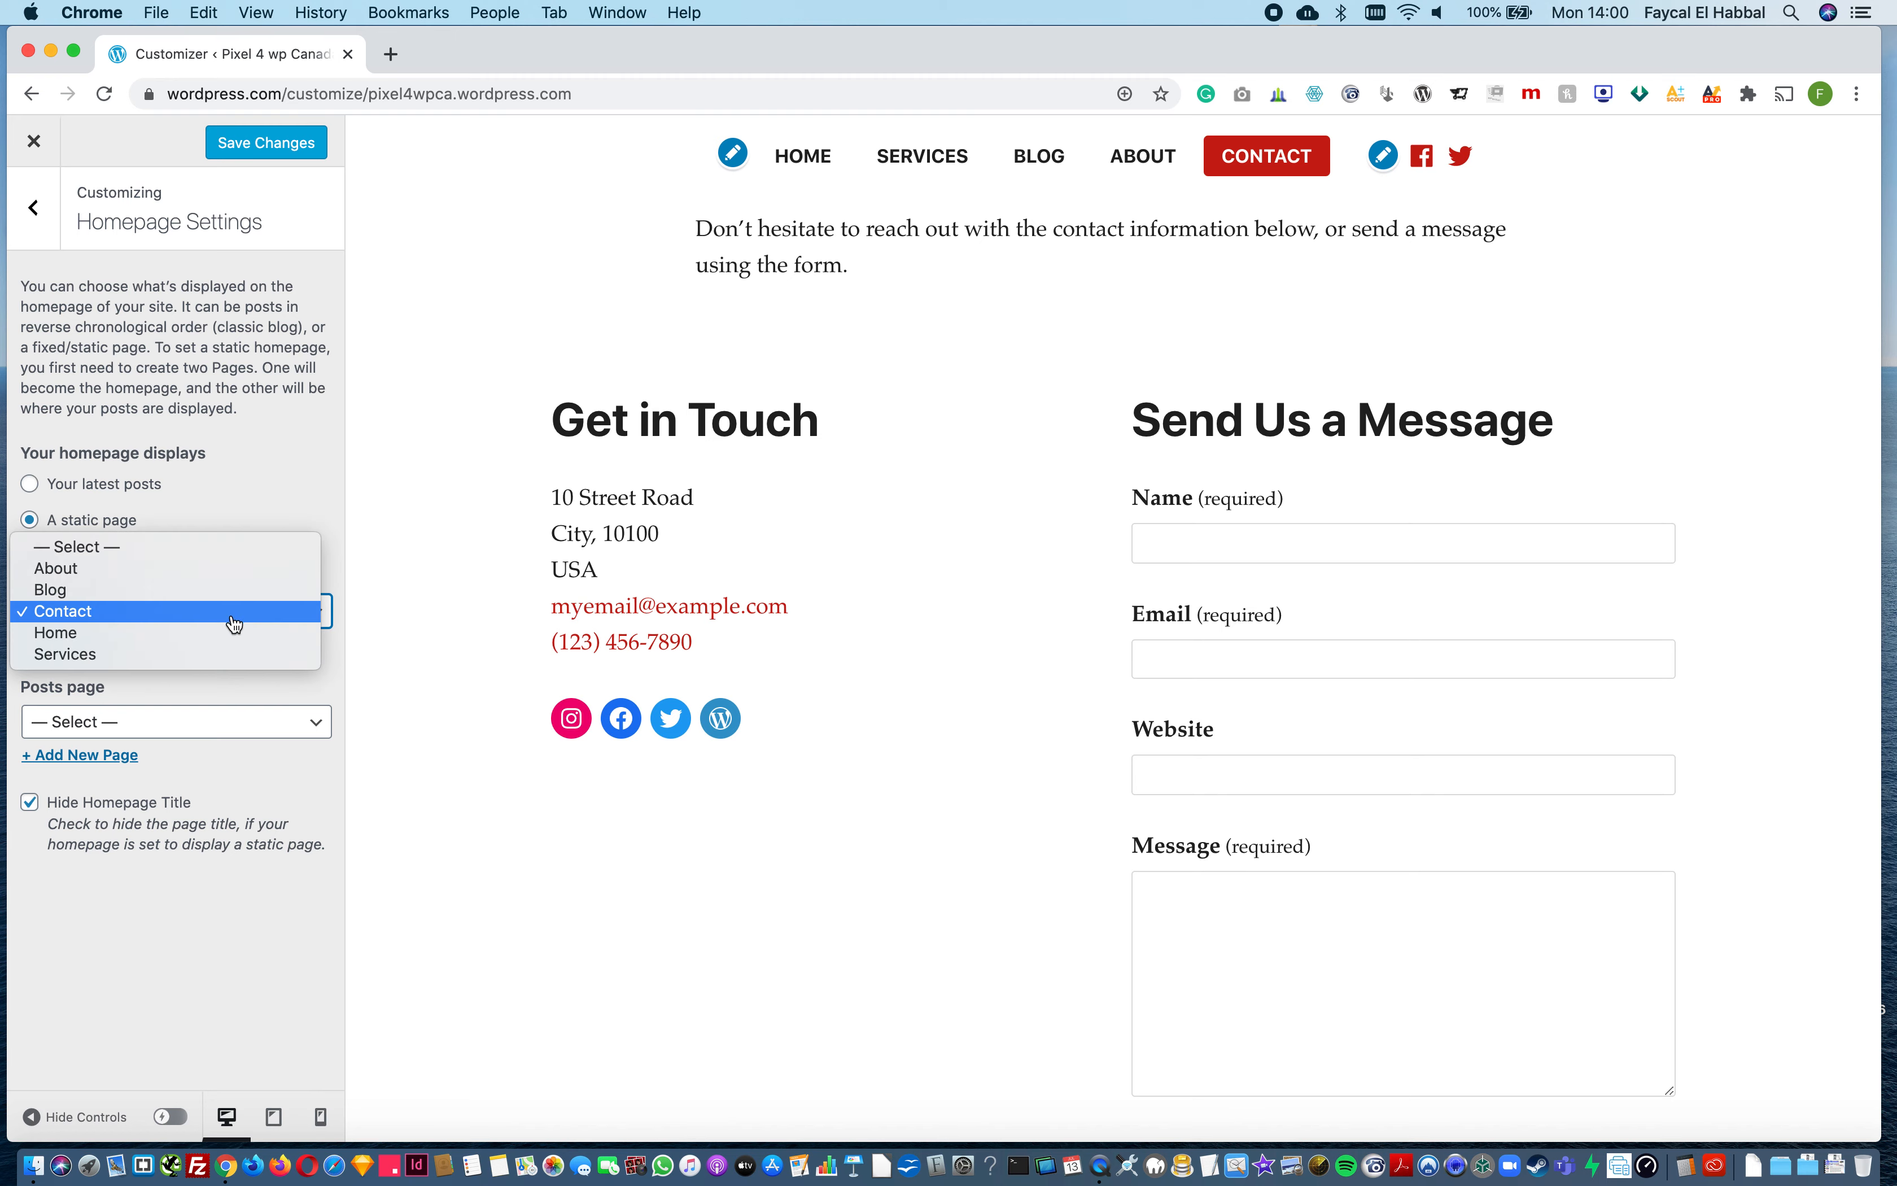
{"action": "left_click", "coordinate": [221, 645]}
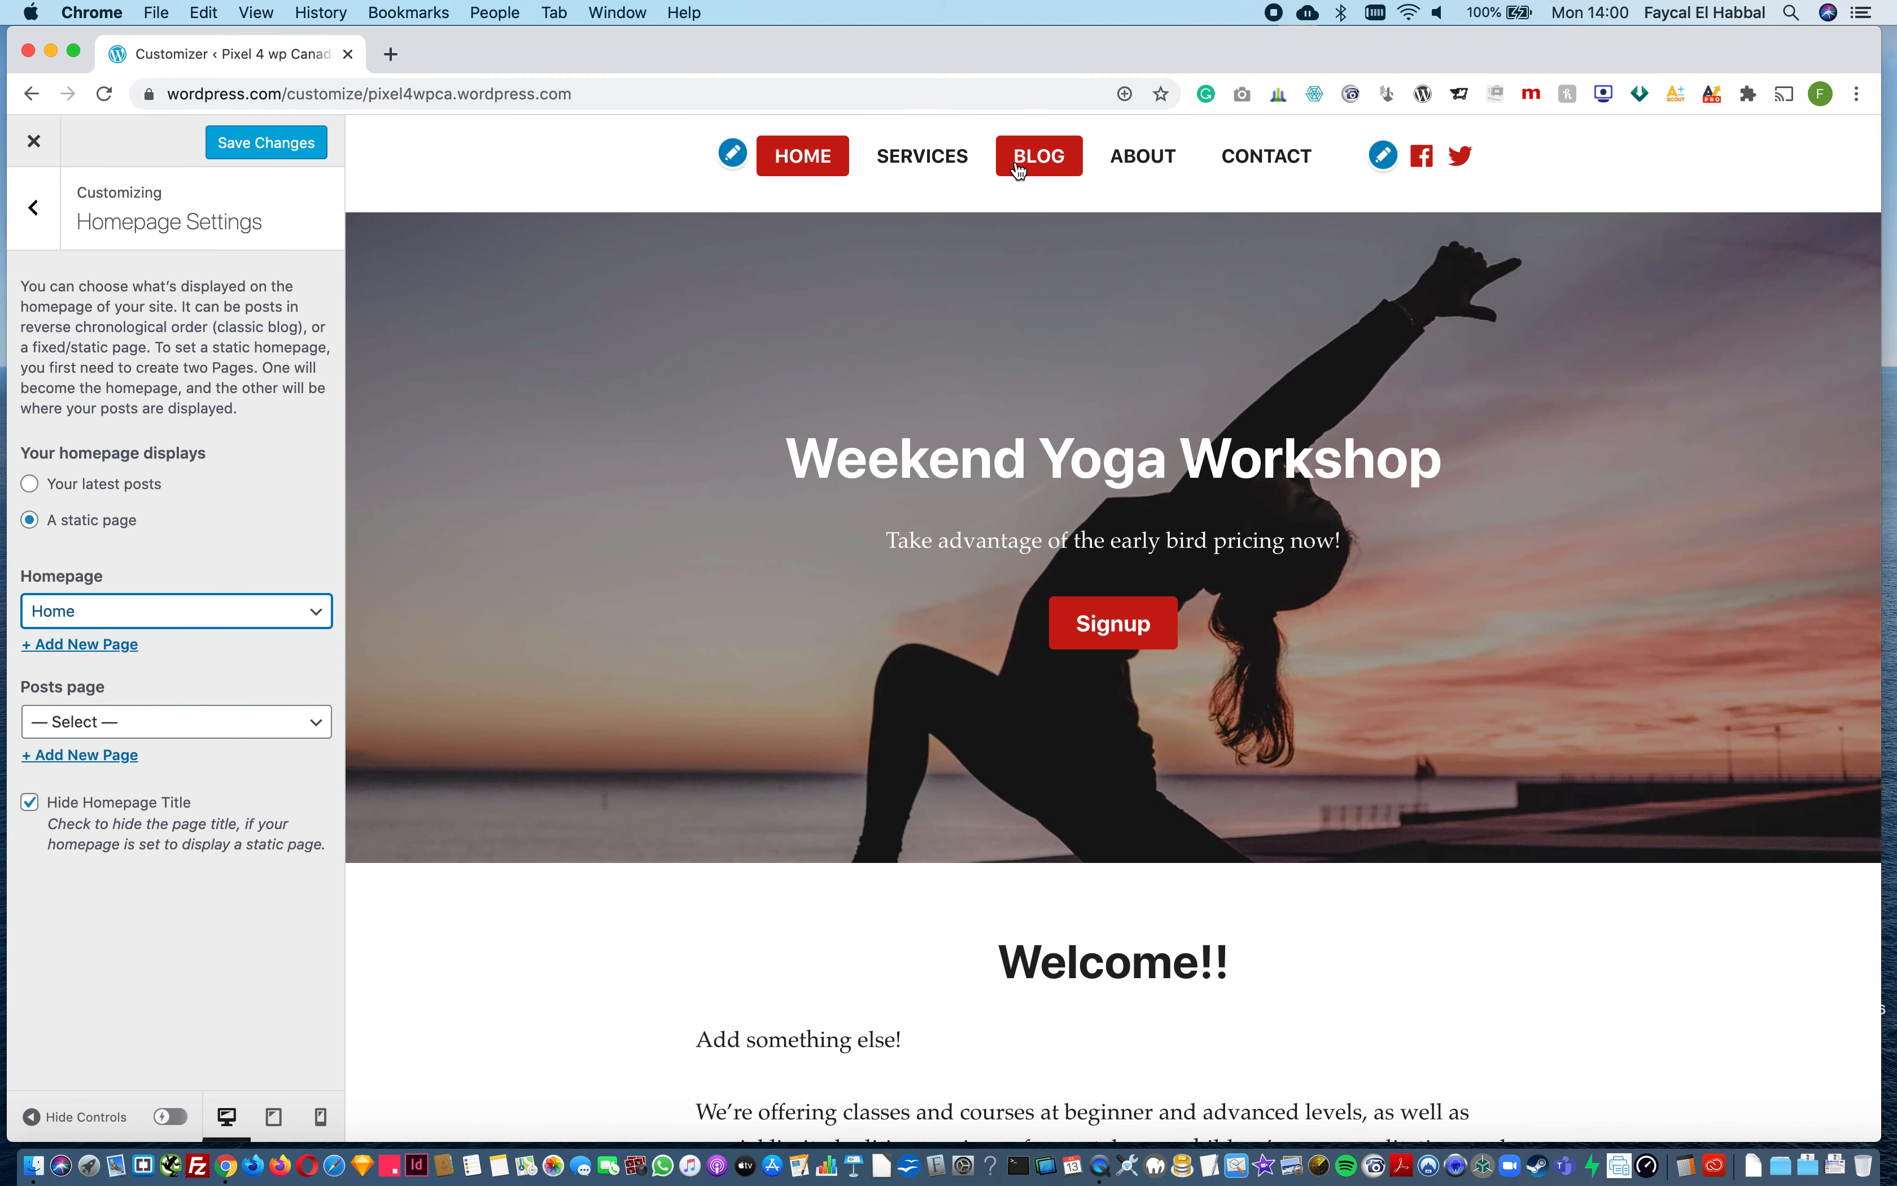
Step: Set the posts page to Blog and save the homepage settings
{"action": "left_click", "coordinate": [165, 729]}
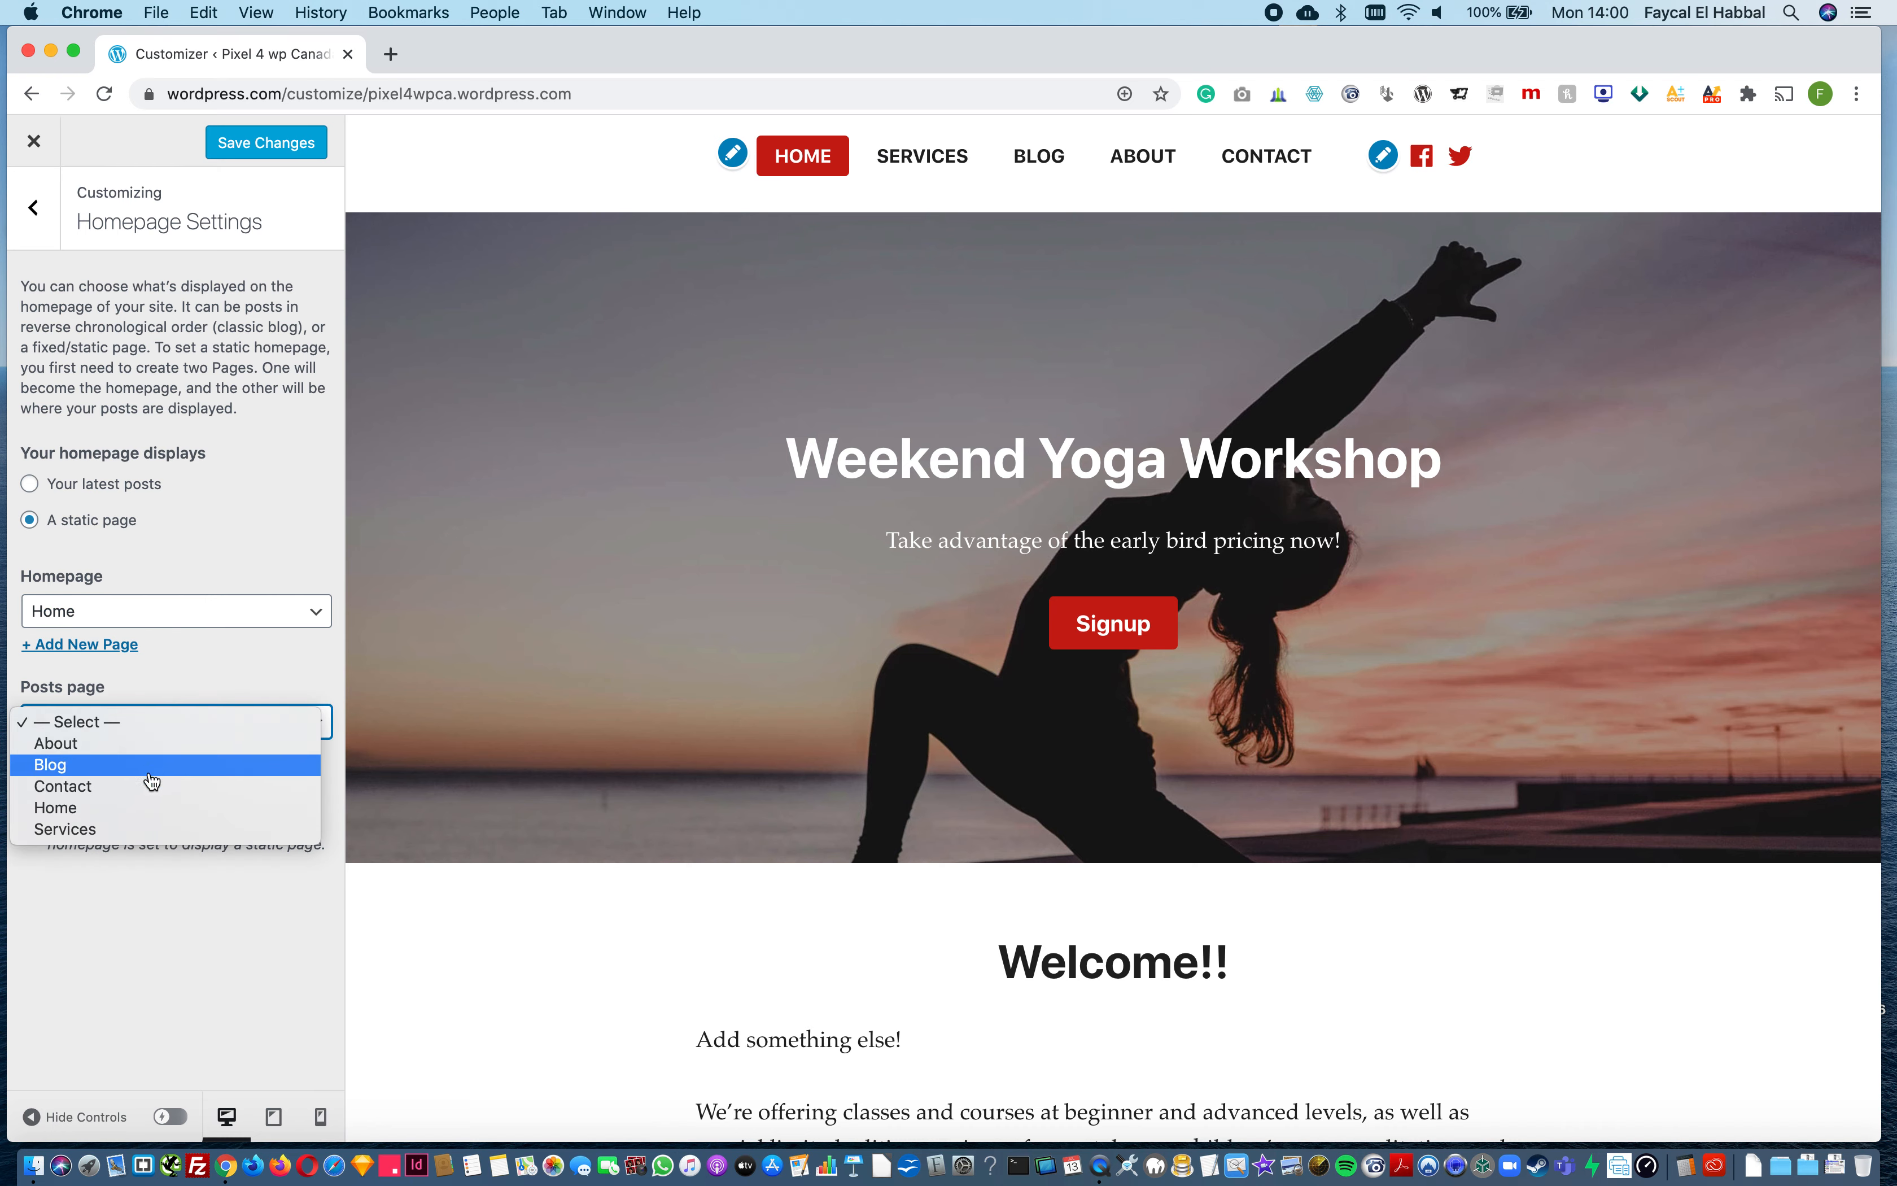
{"action": "left_click", "coordinate": [117, 765]}
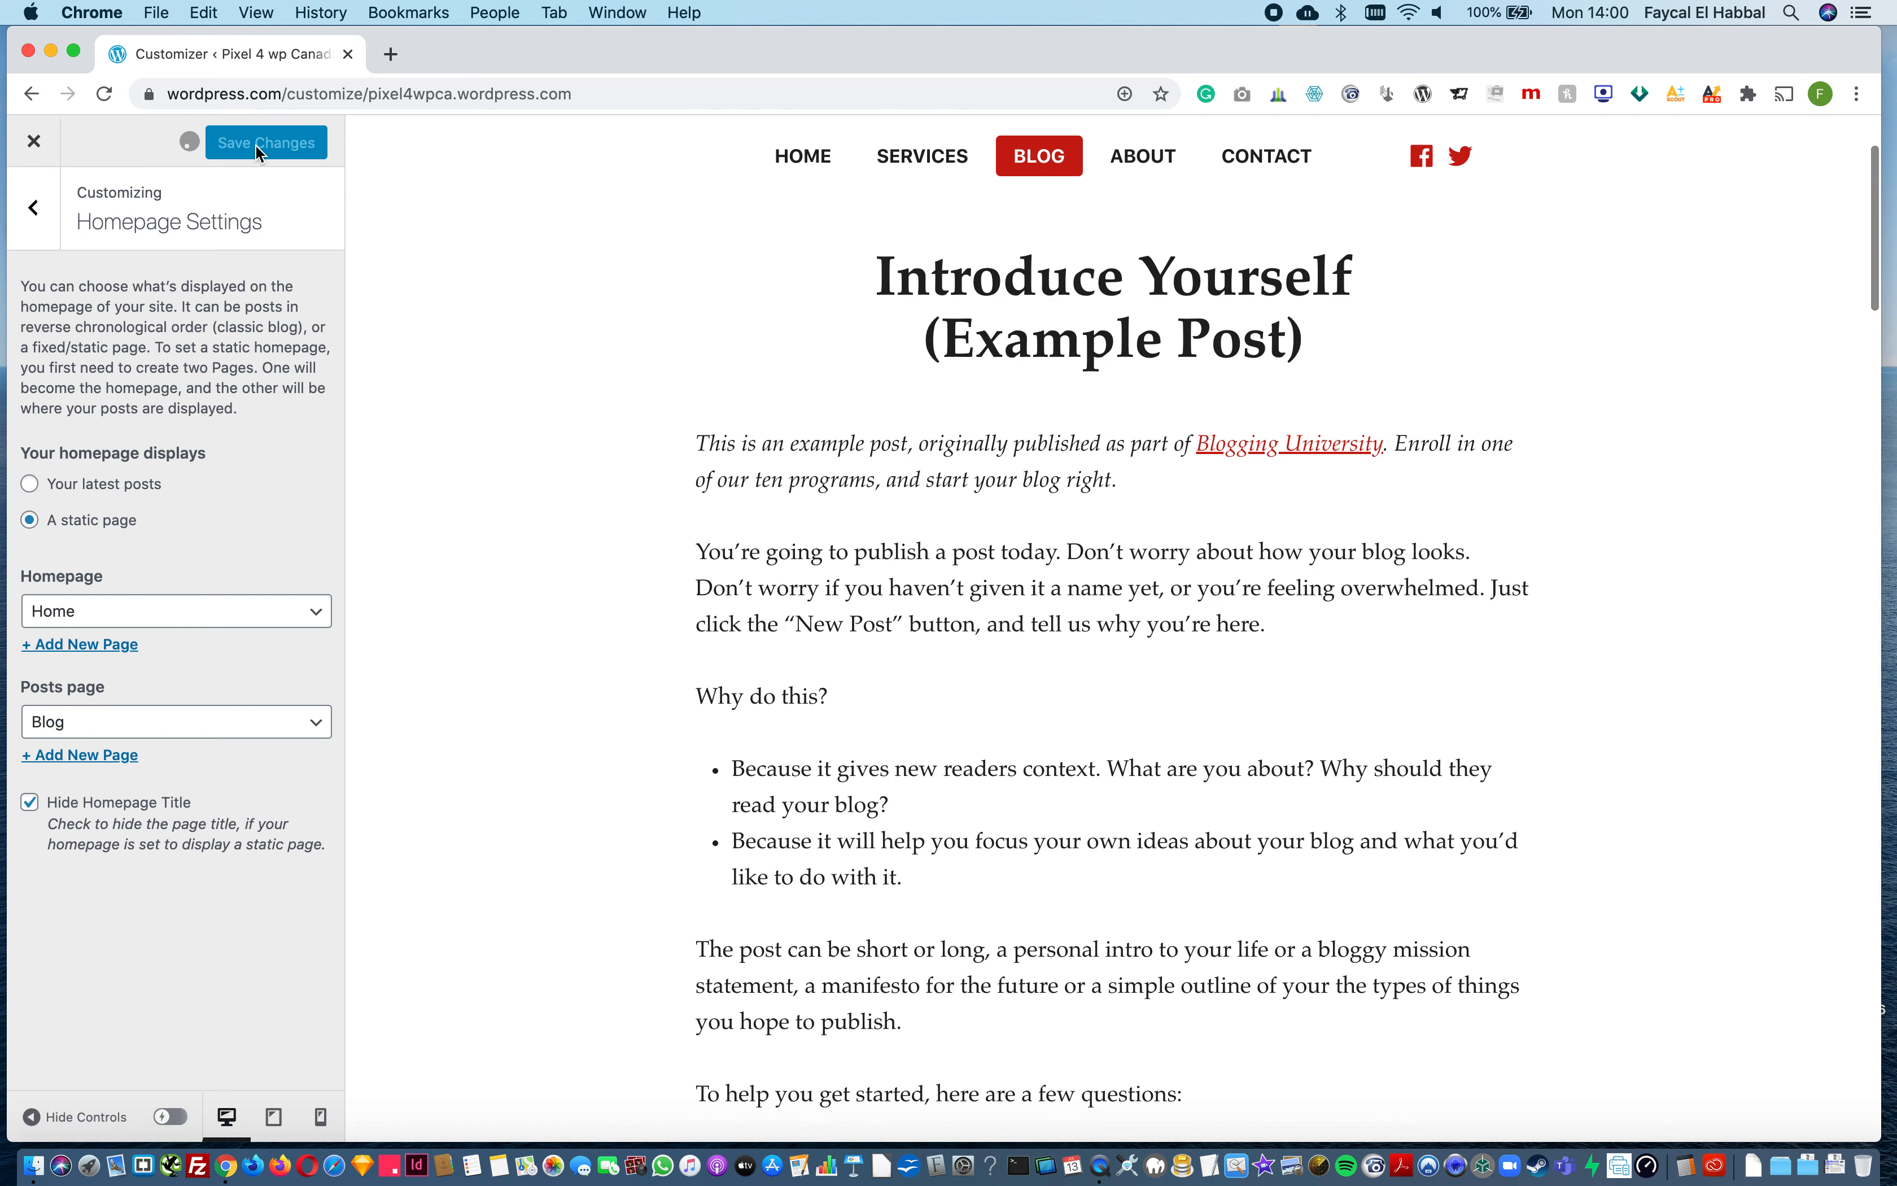
Step: Return the preview to the Home page, clear the posts page selection, save the homepage settings and close the customizer
{"action": "left_click", "coordinate": [260, 149]}
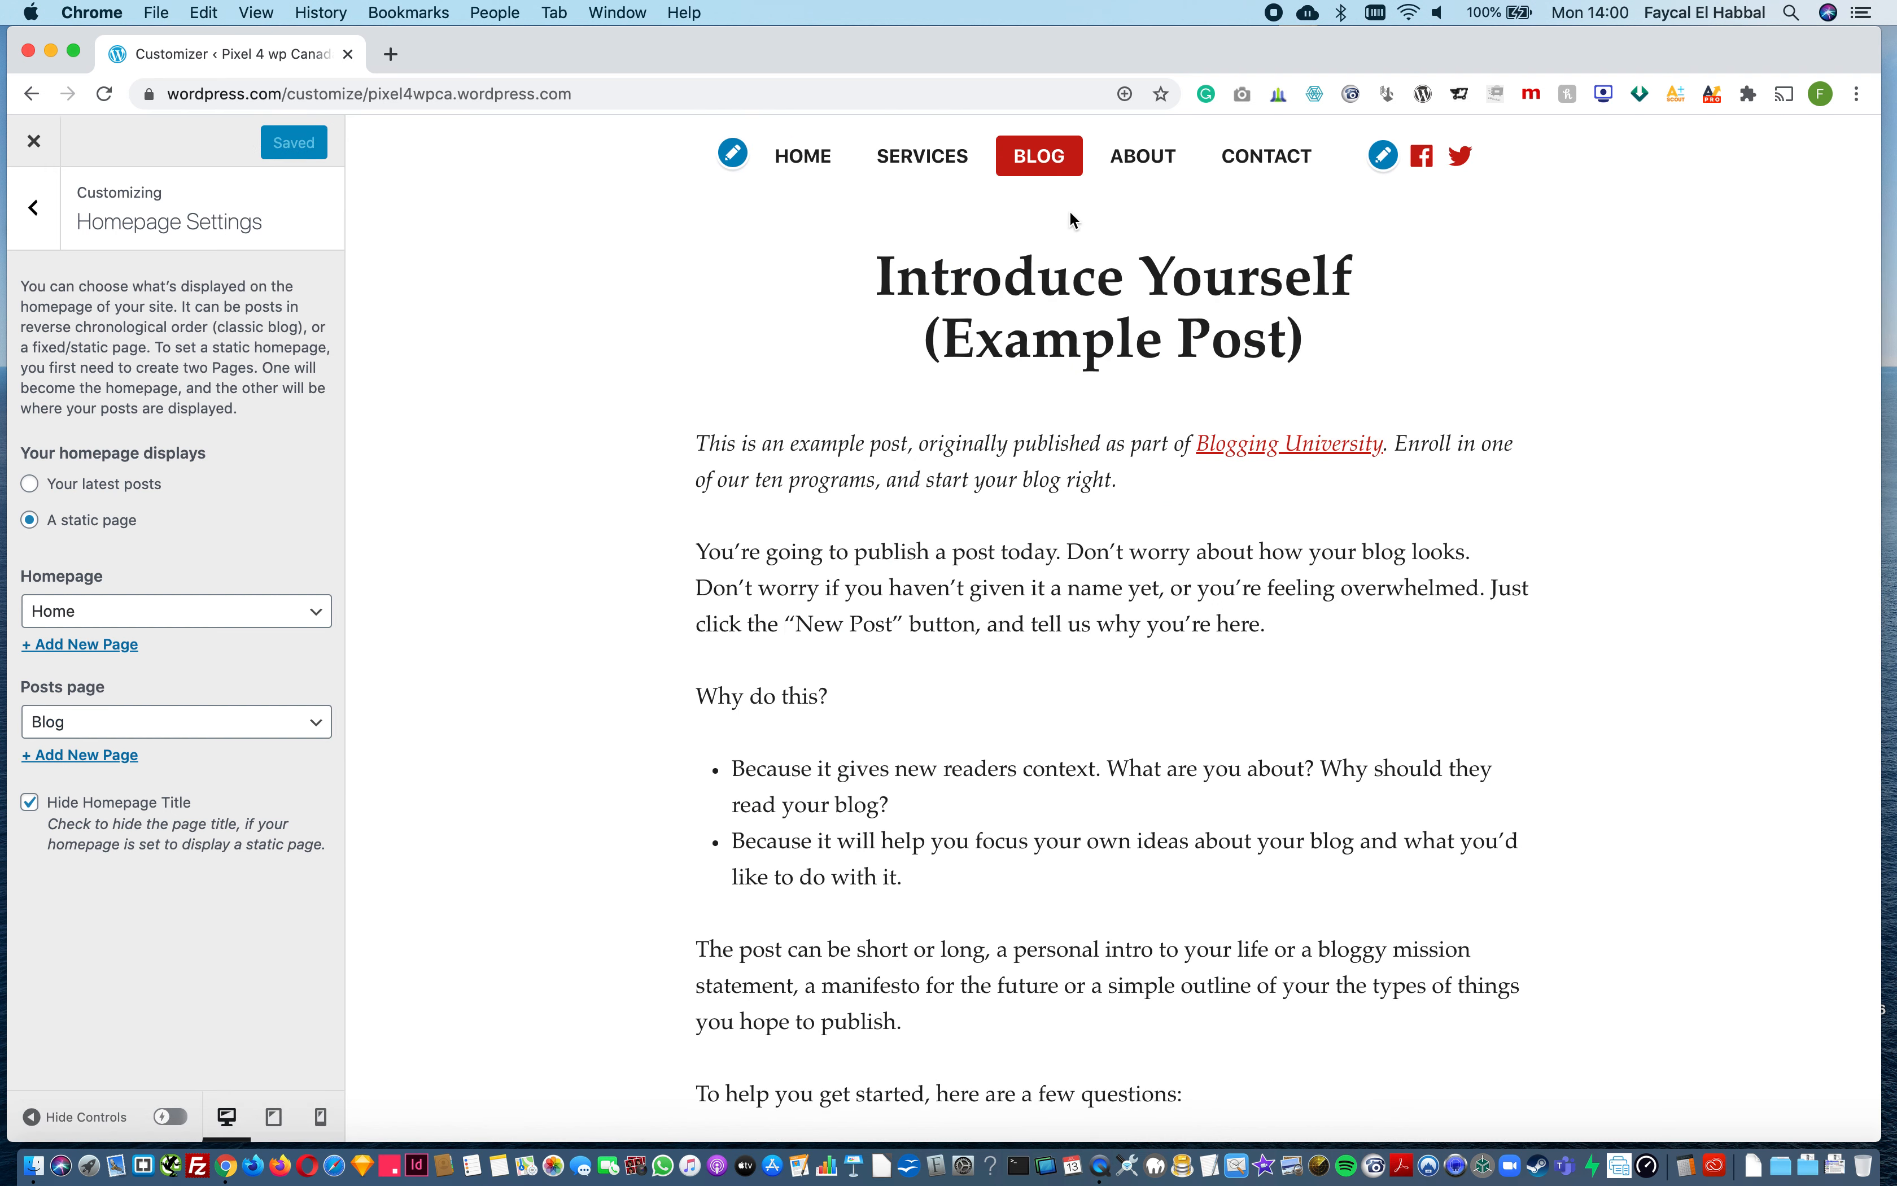
{"action": "left_click", "coordinate": [807, 161]}
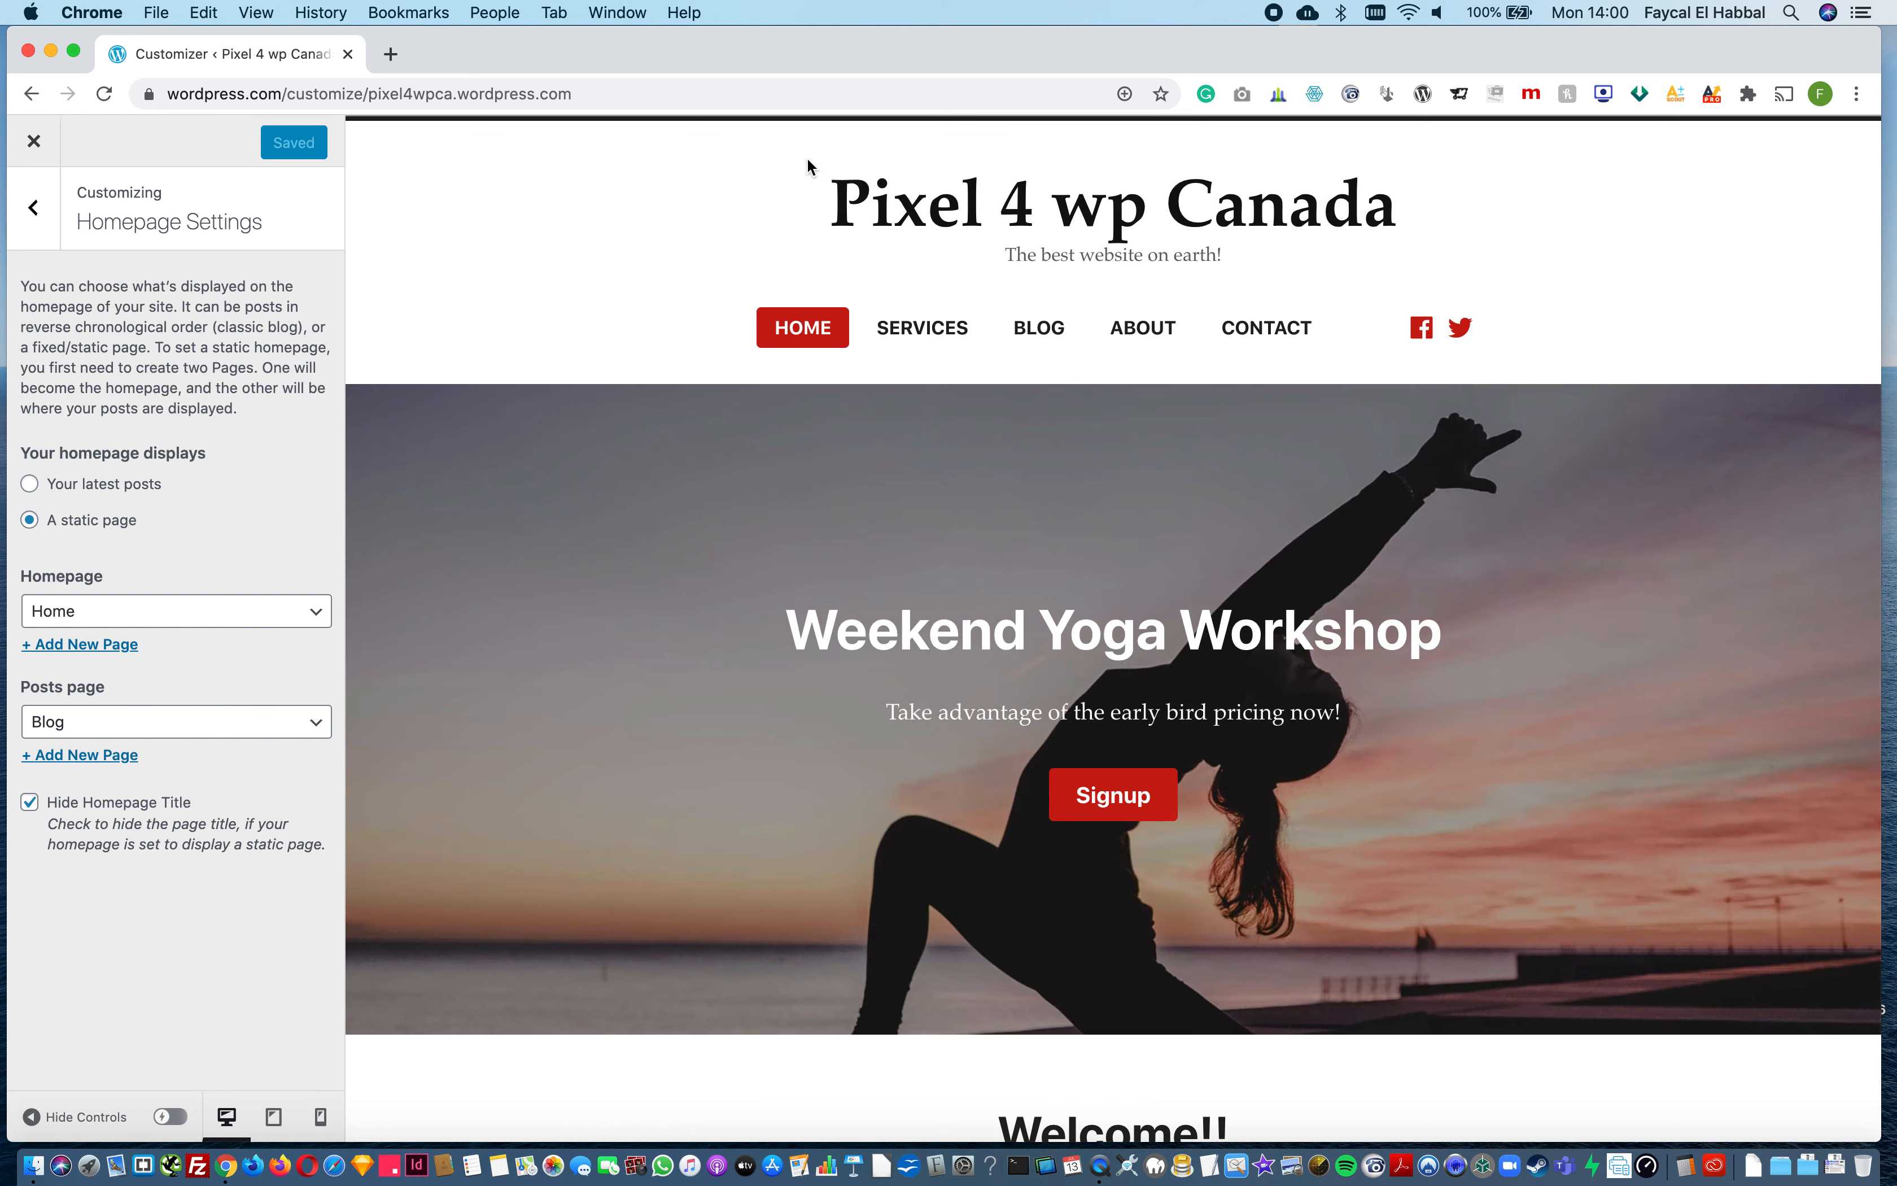
{"action": "left_click", "coordinate": [176, 721]}
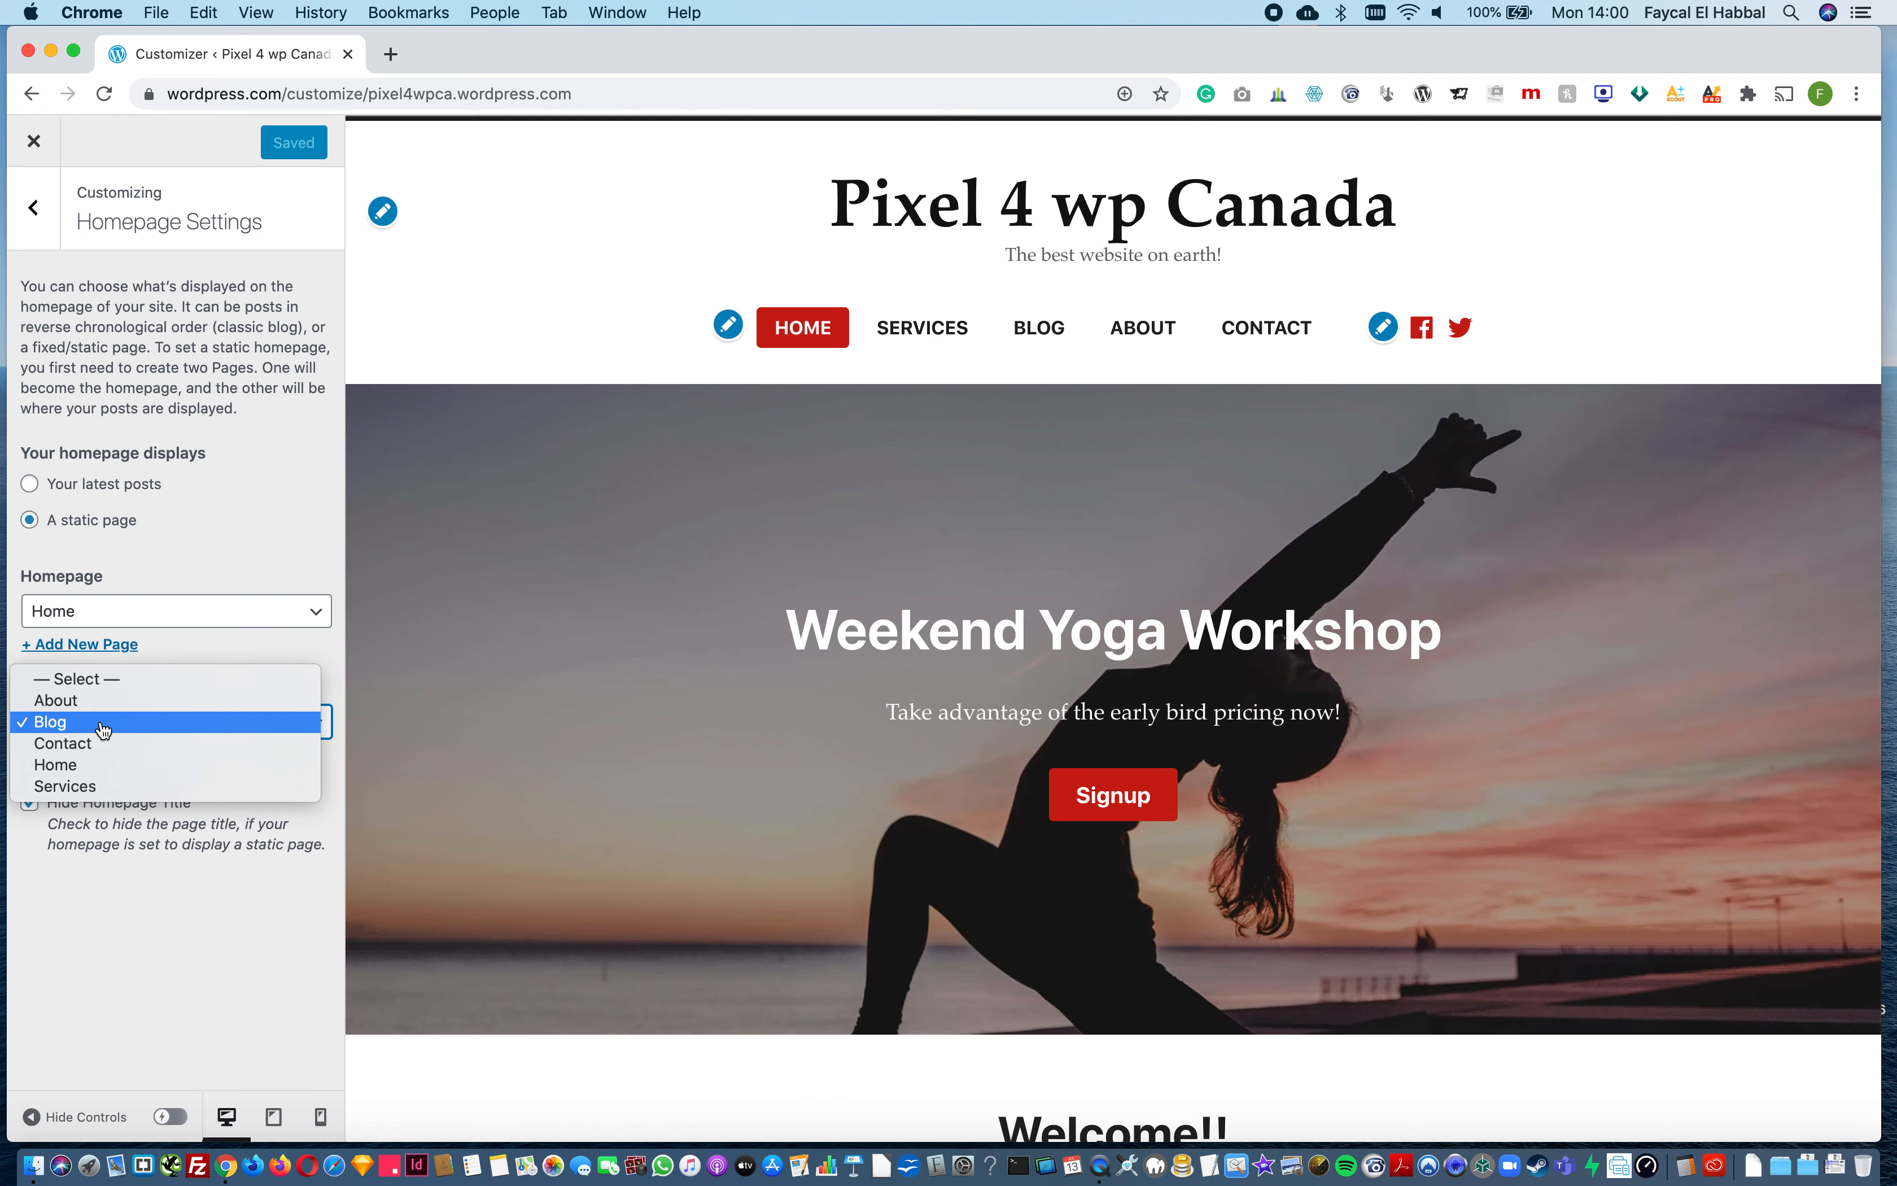
{"action": "left_click", "coordinate": [113, 679]}
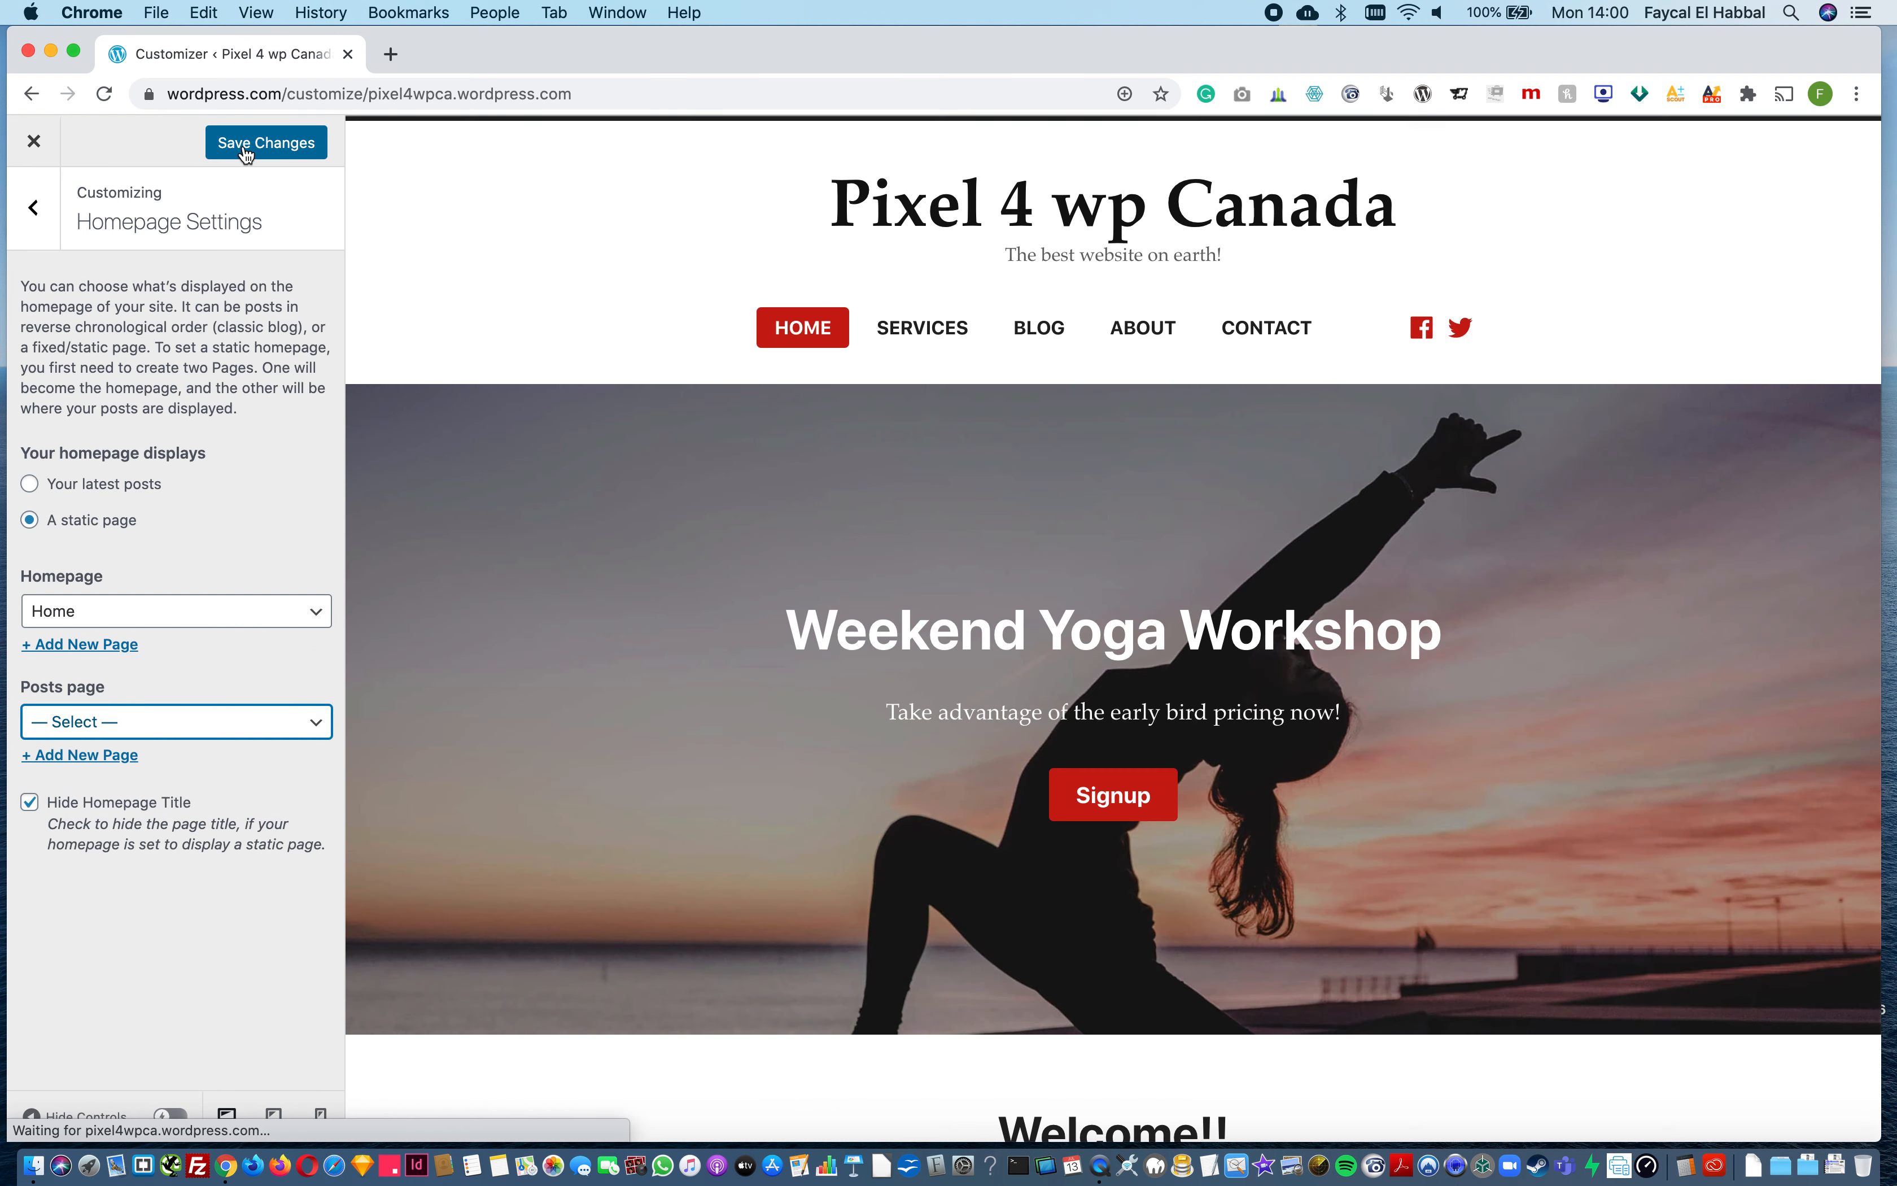
{"action": "left_click", "coordinate": [242, 145]}
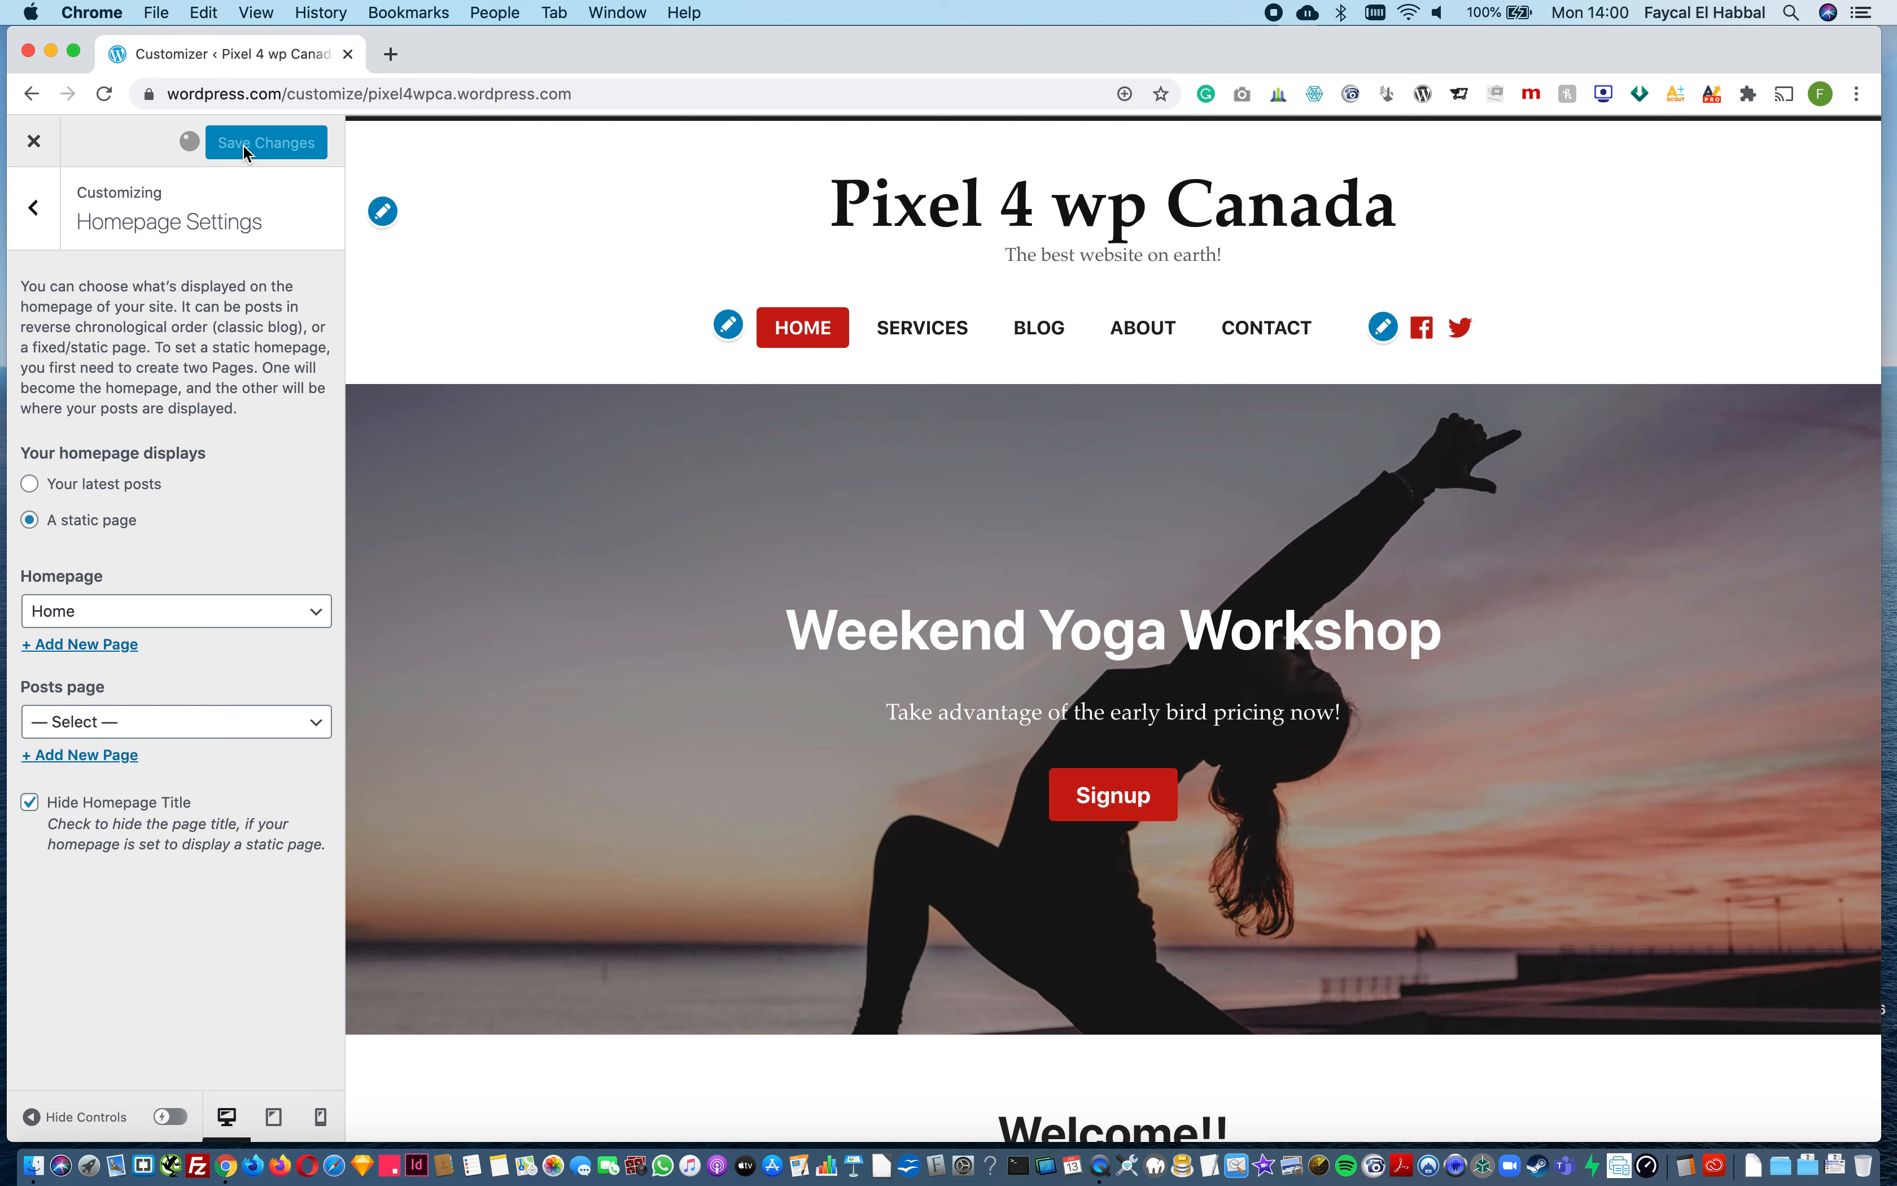
{"action": "left_click", "coordinate": [34, 212]}
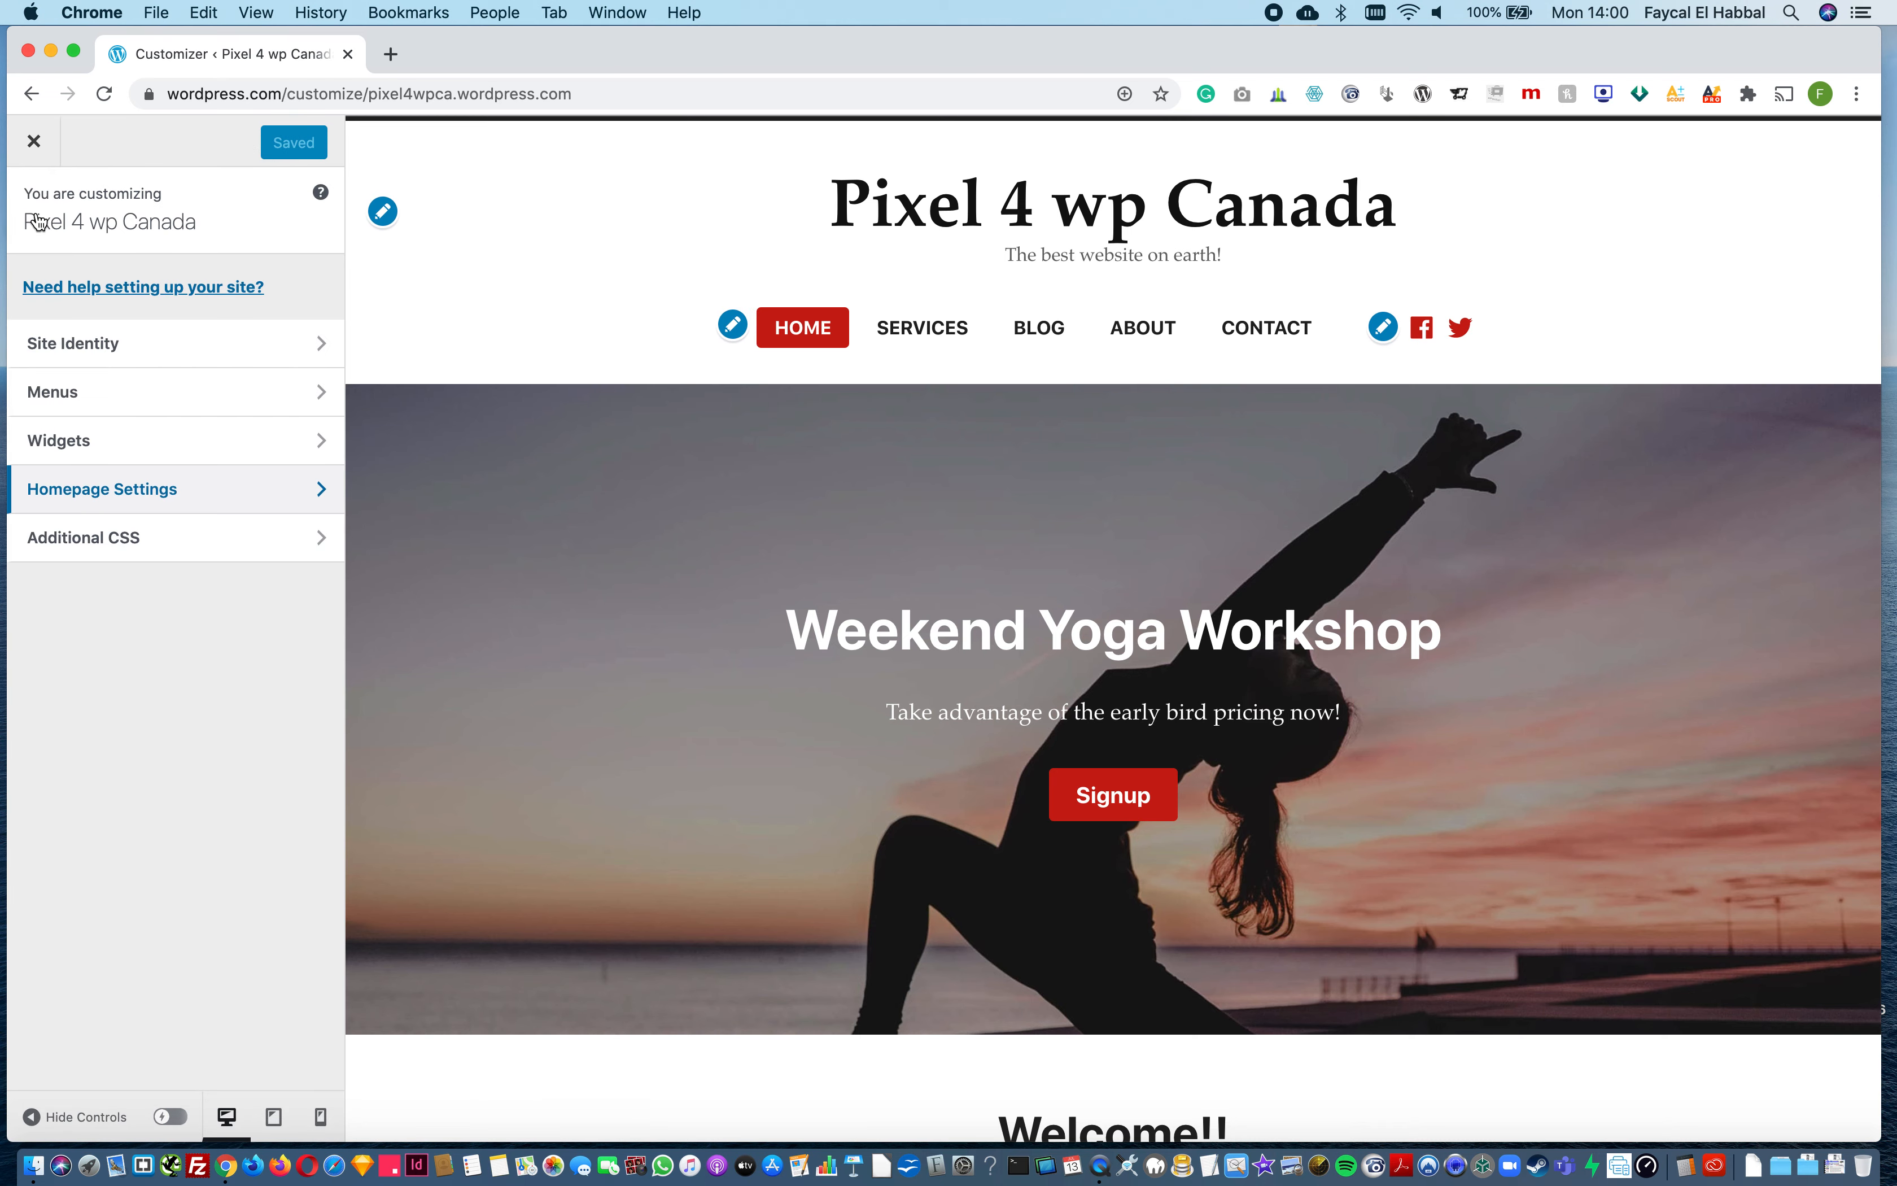
{"action": "left_click", "coordinate": [34, 141]}
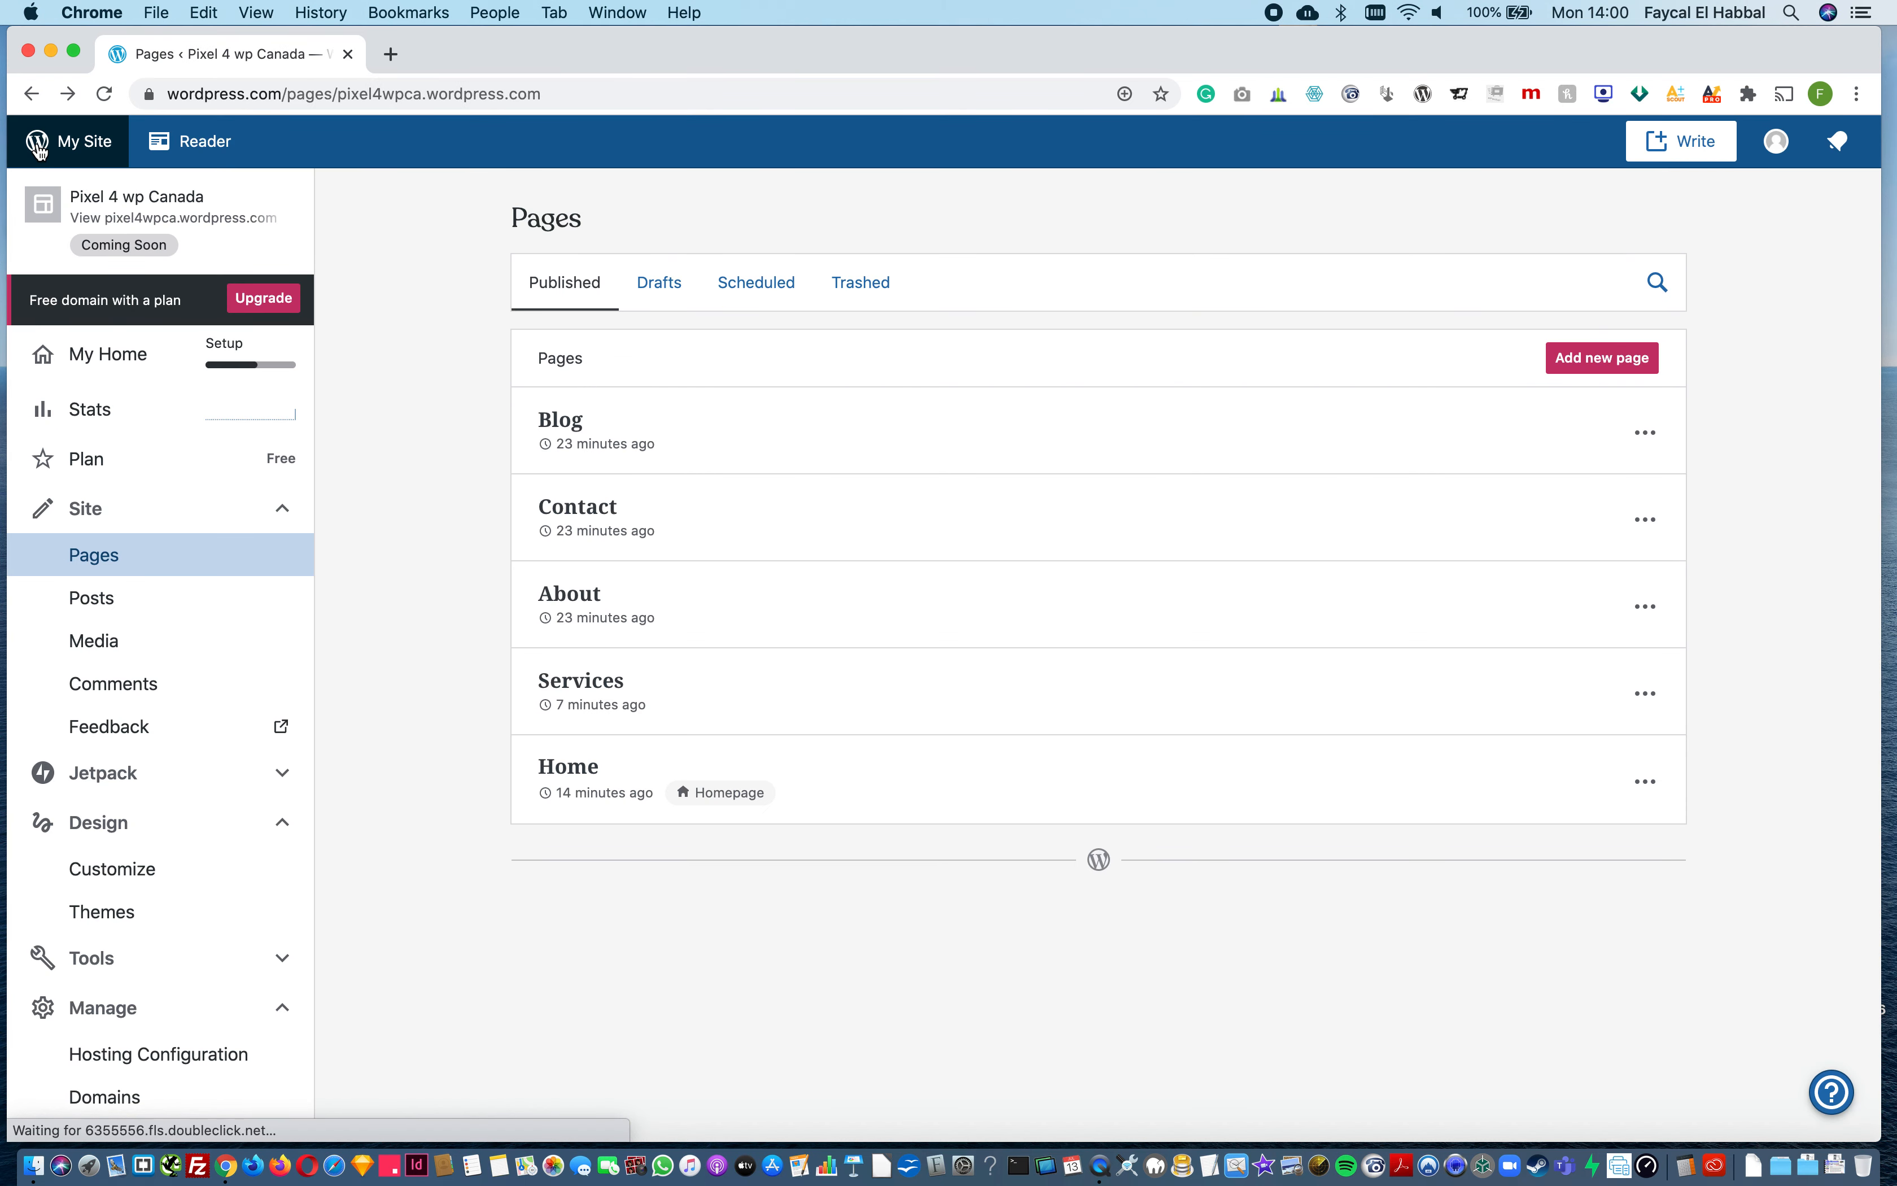
Step: Check the Additional CSS section of the site customizer, then return to the Pages list and look through the site menu
{"action": "left_click", "coordinate": [135, 881]}
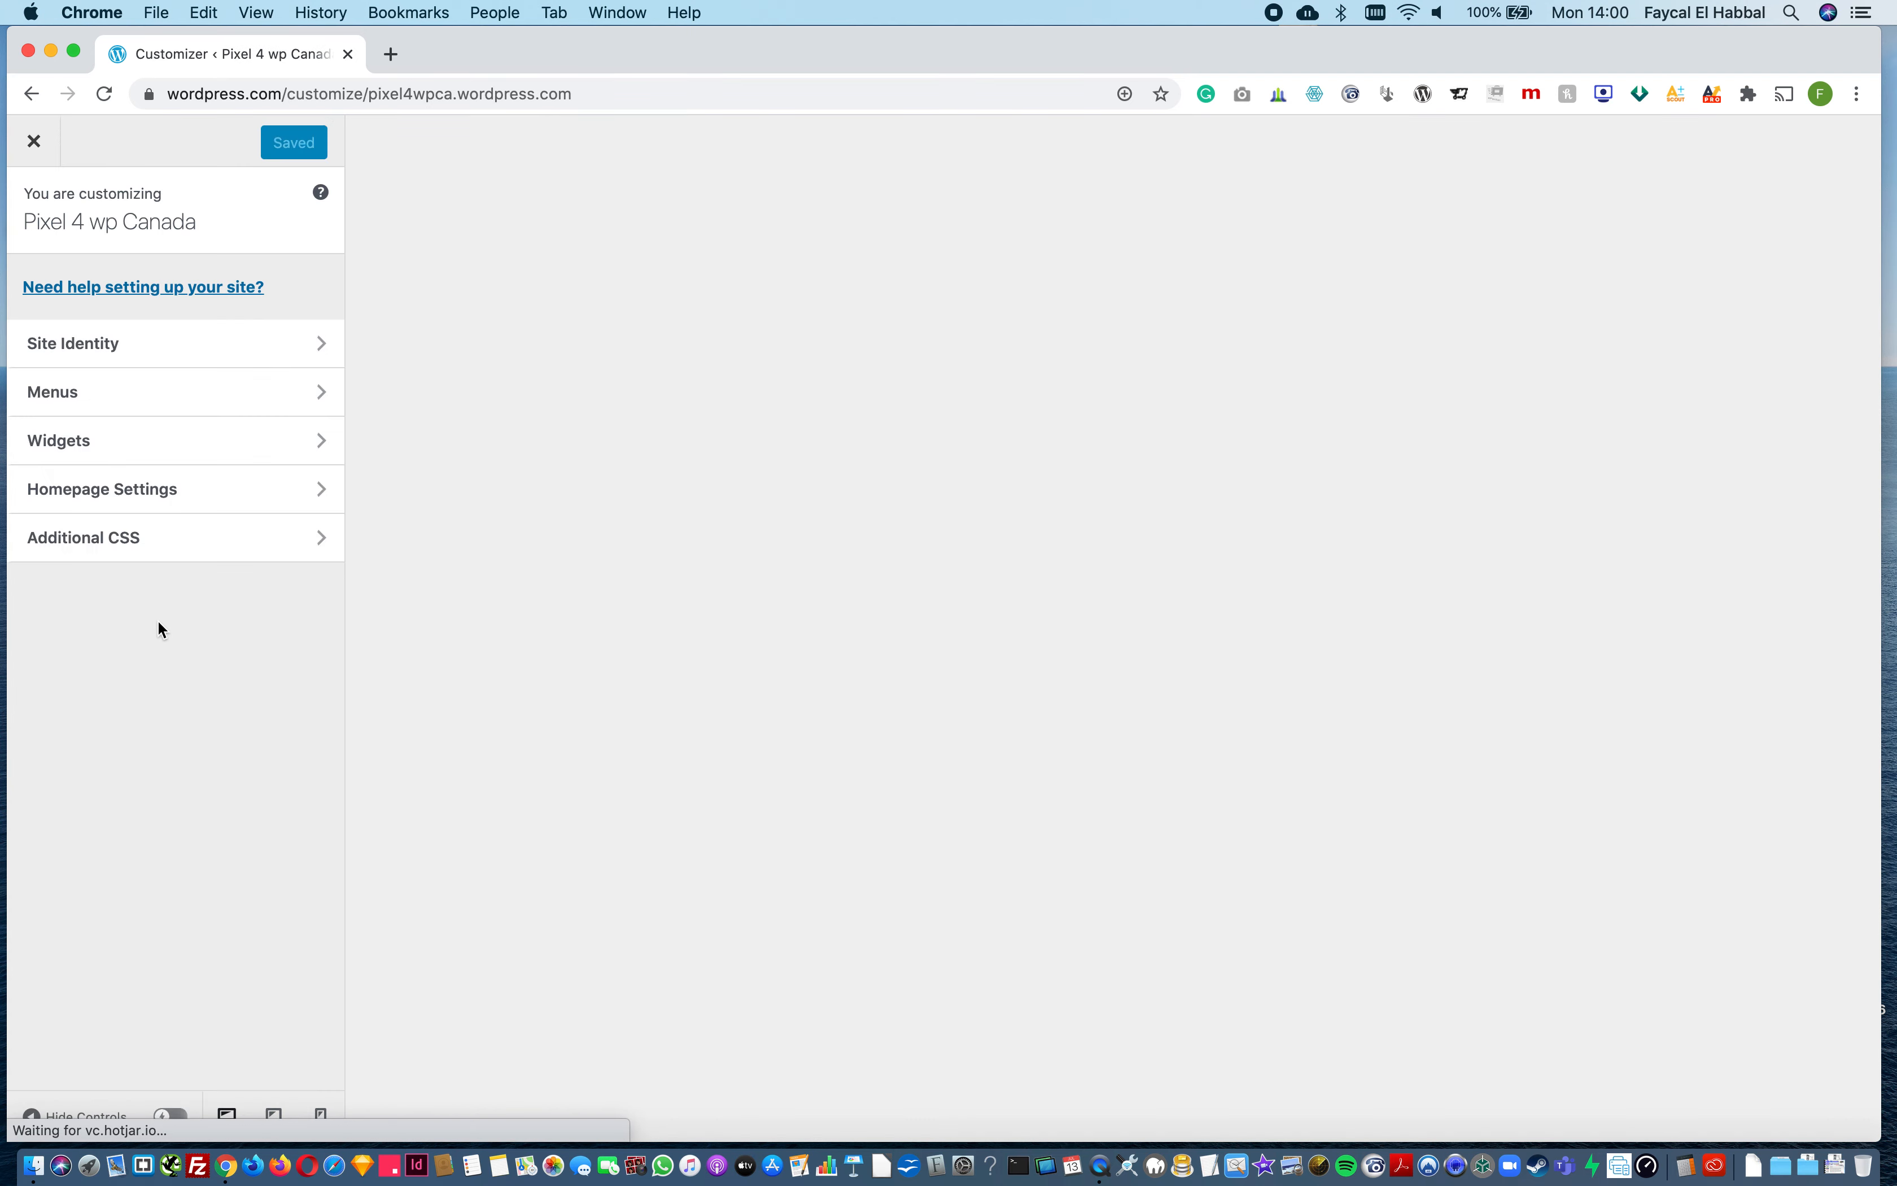
{"action": "left_click", "coordinate": [131, 557]}
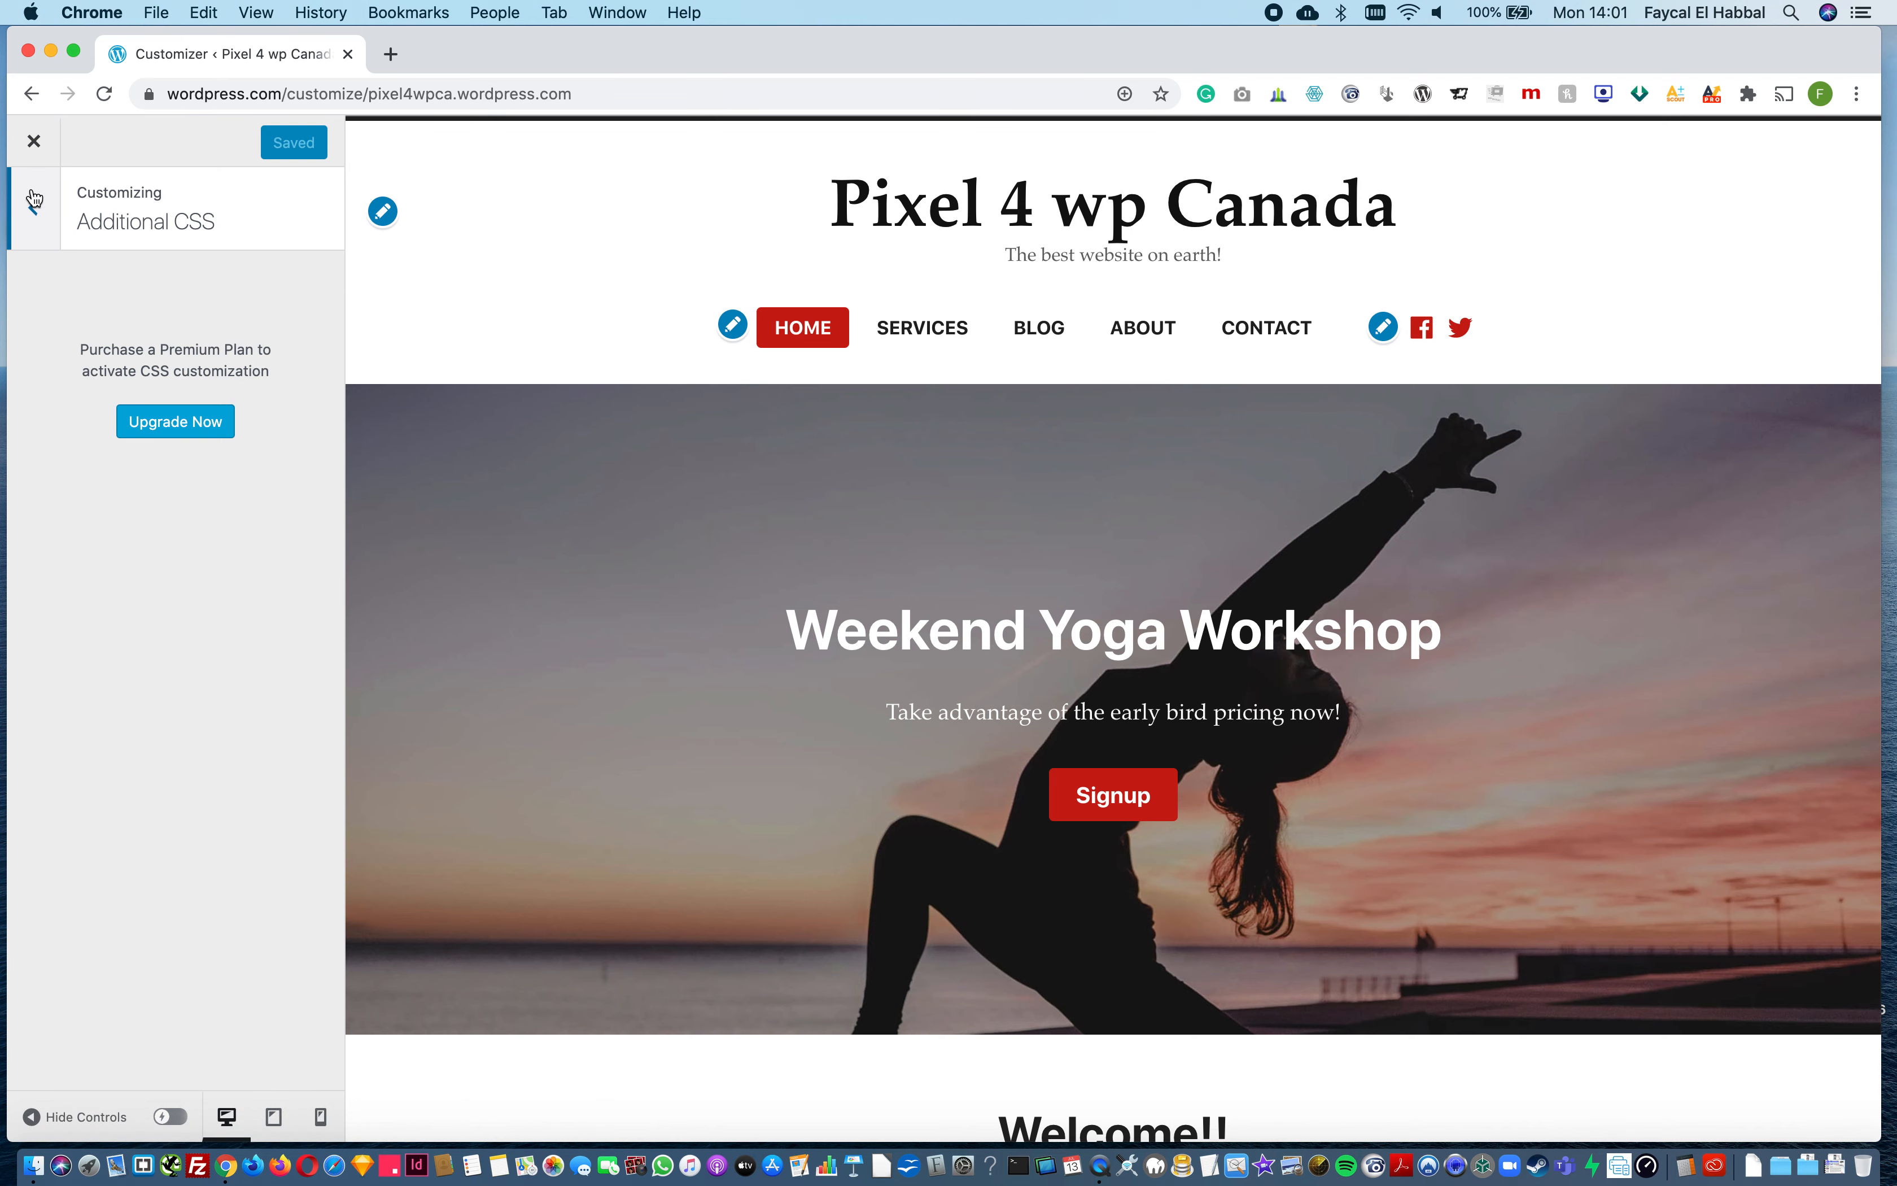
{"action": "left_click", "coordinate": [34, 142]}
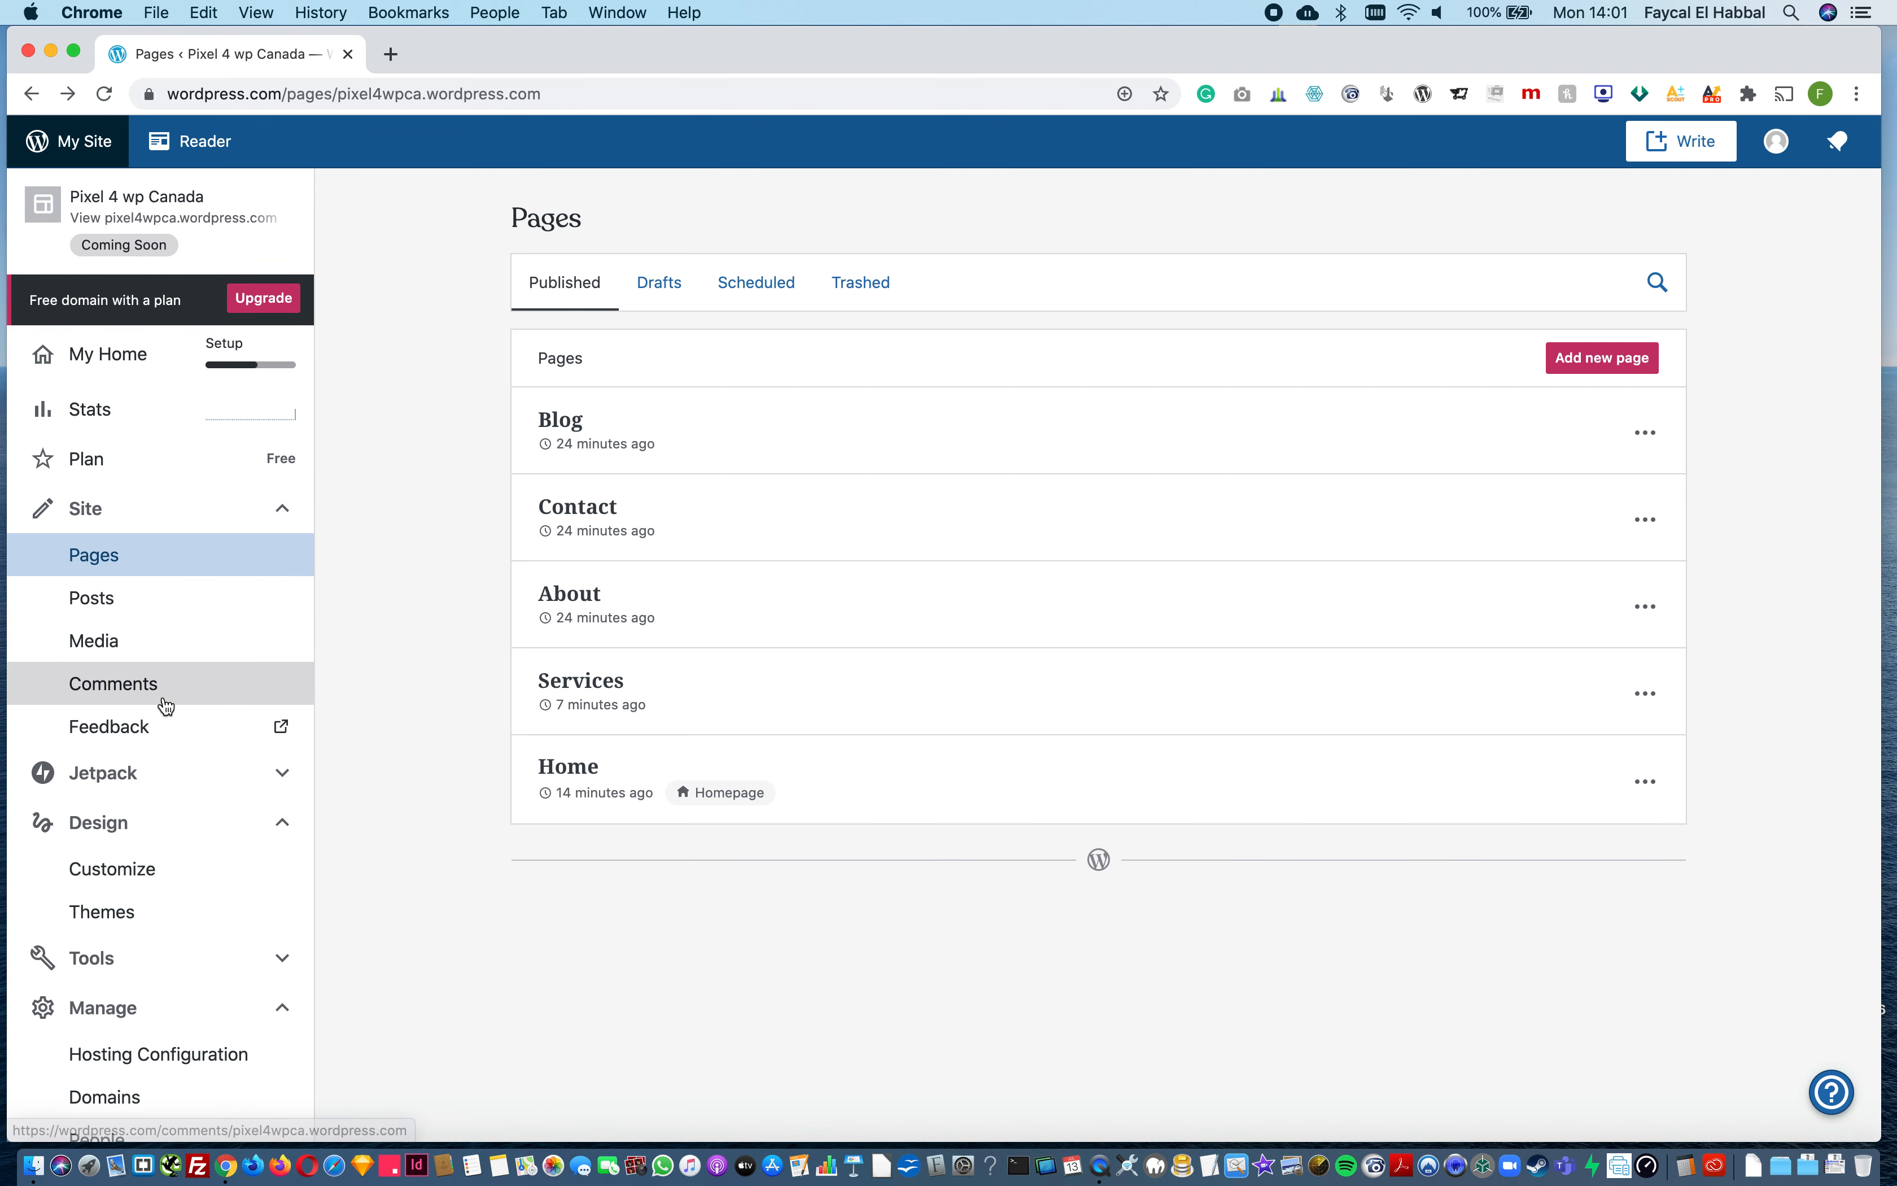
{"action": "scroll", "coordinate": [161, 707], "scroll_direction": "down", "scroll_amount": 3}
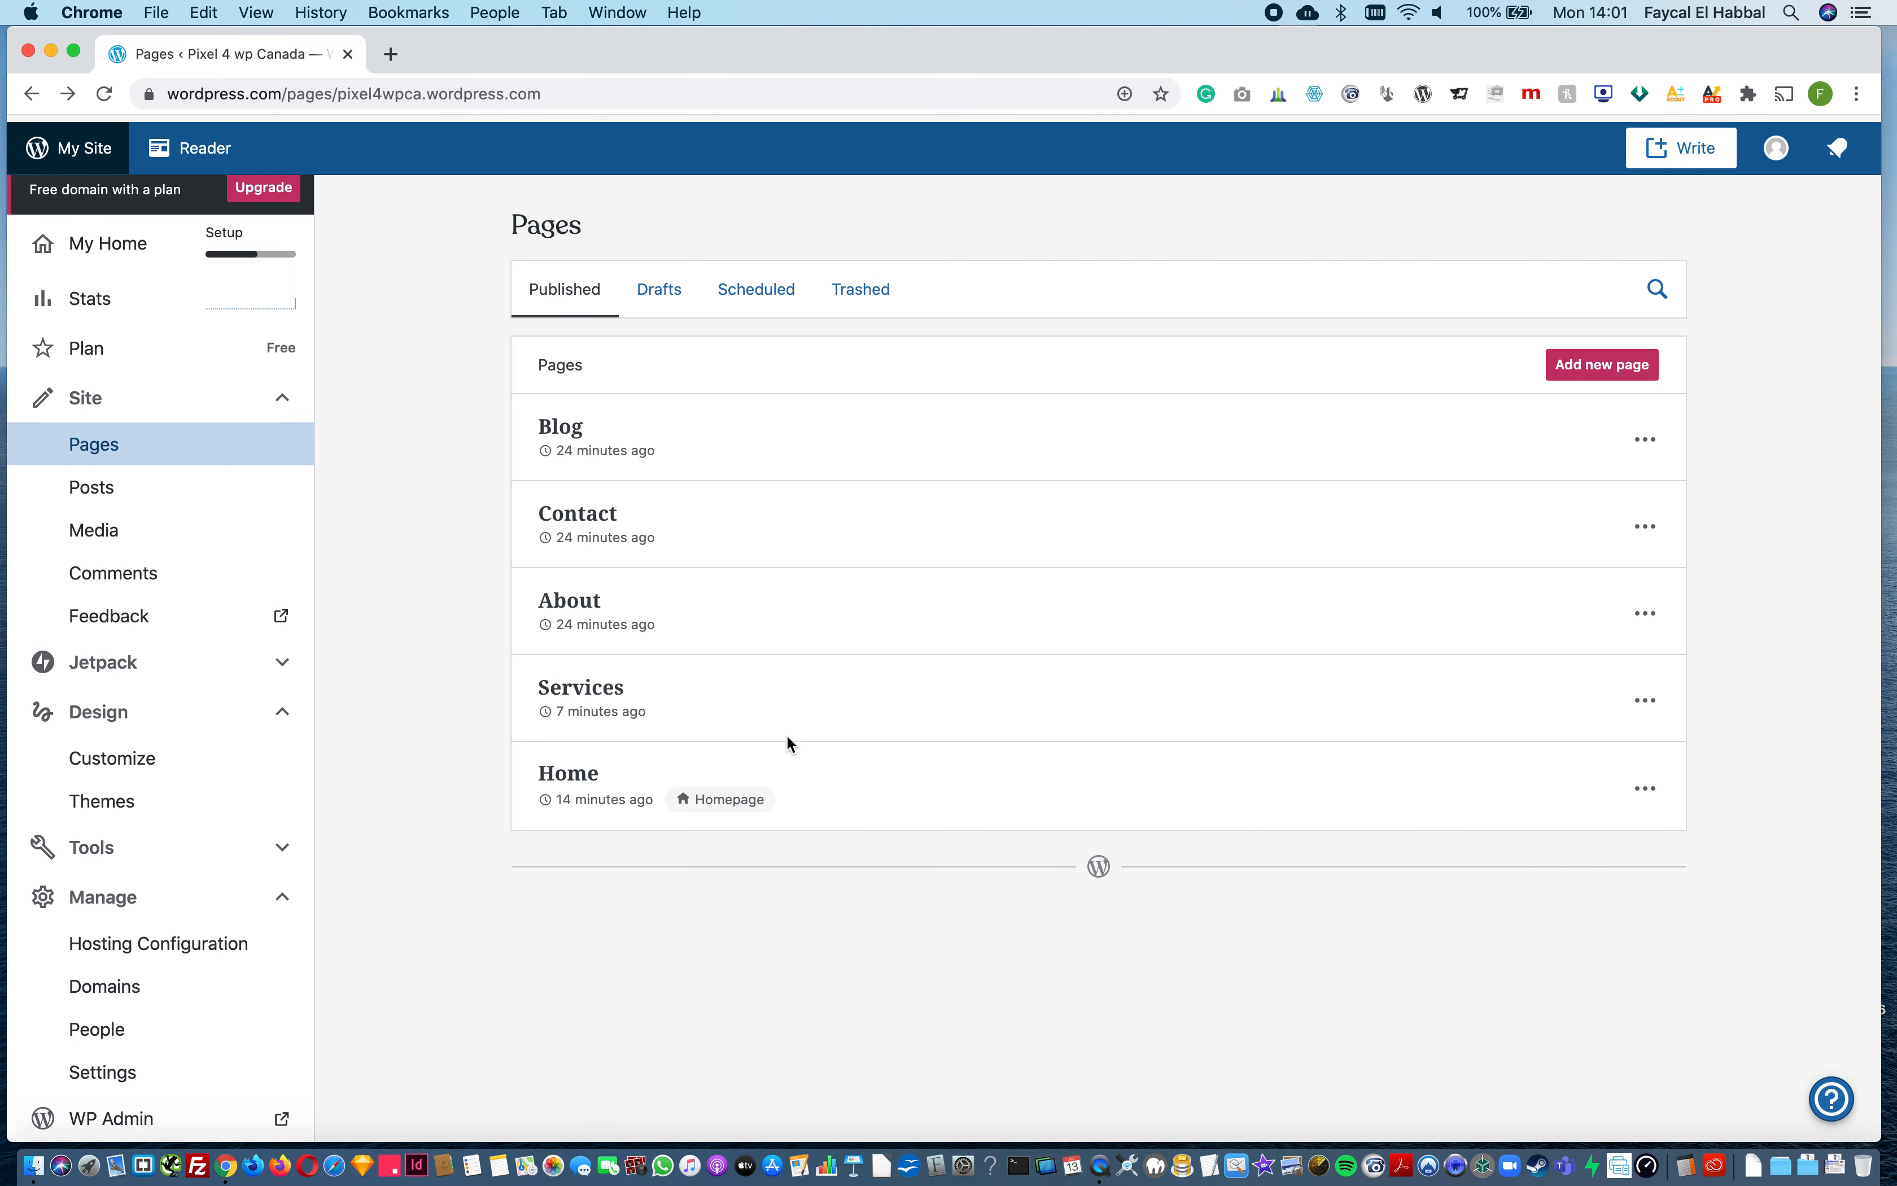
{"action": "scroll", "coordinate": [207, 653], "scroll_direction": "up", "scroll_amount": 3}
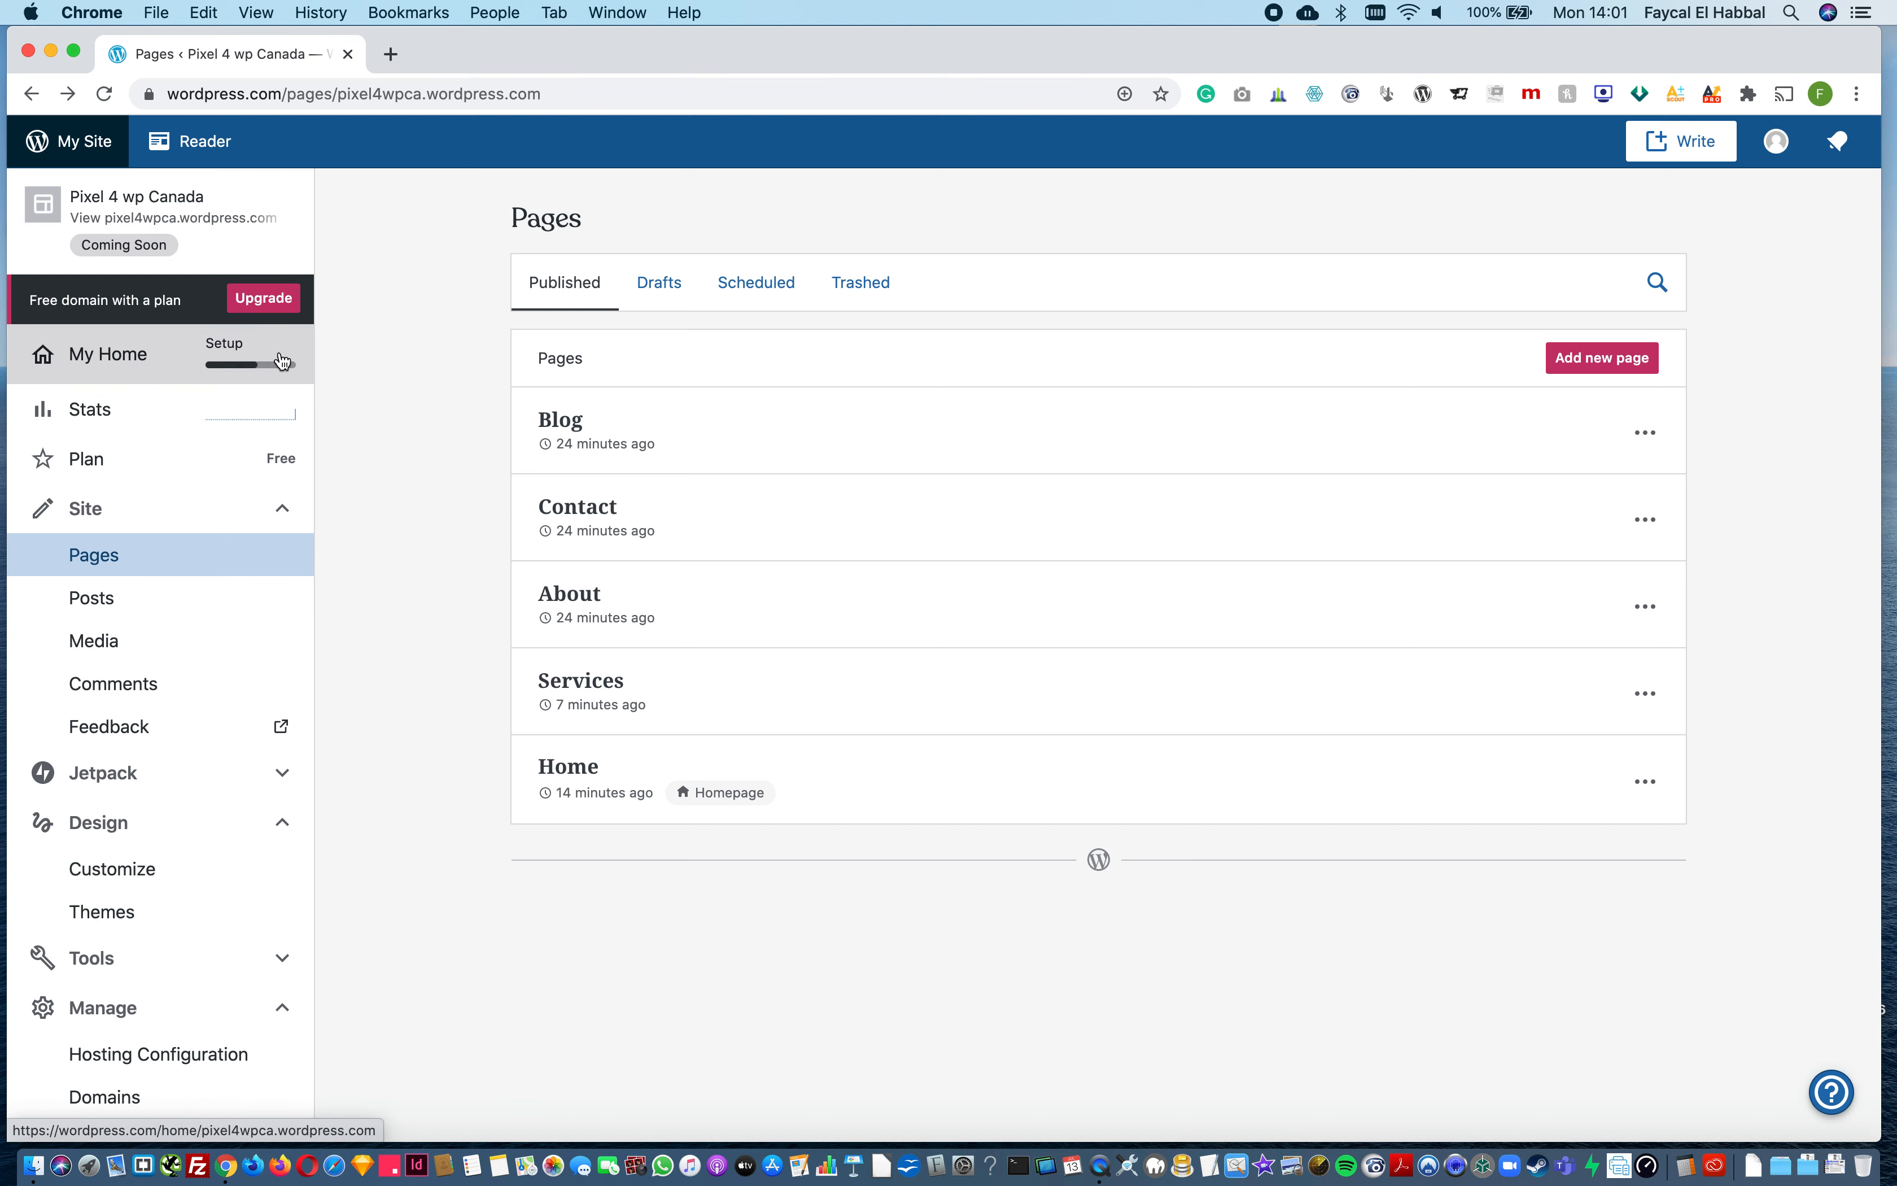
Step: Create a new blog post titled "My First Blog Post" and paste a Lorem ipsum paragraph as its body
{"action": "left_click", "coordinate": [160, 620]}
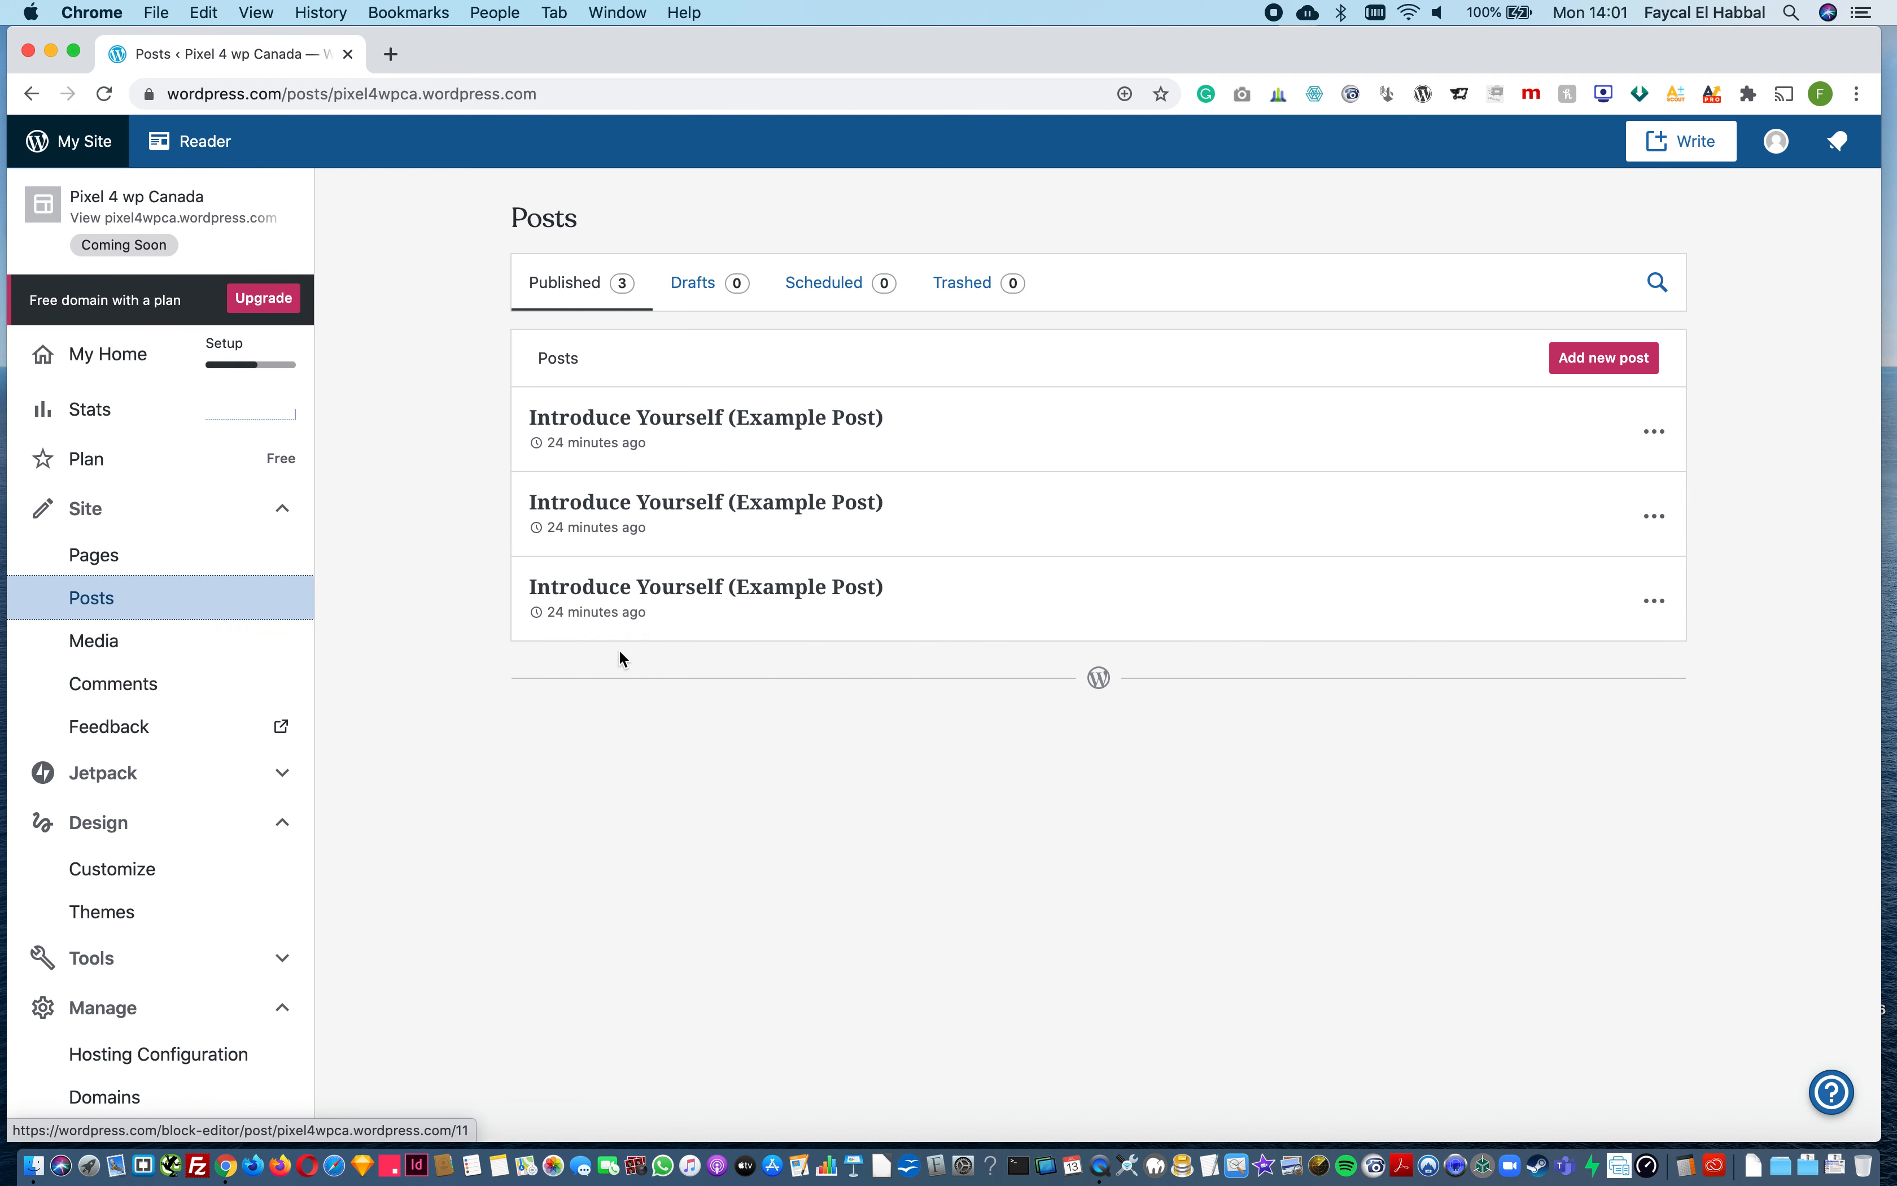
{"action": "left_click", "coordinate": [1581, 366]}
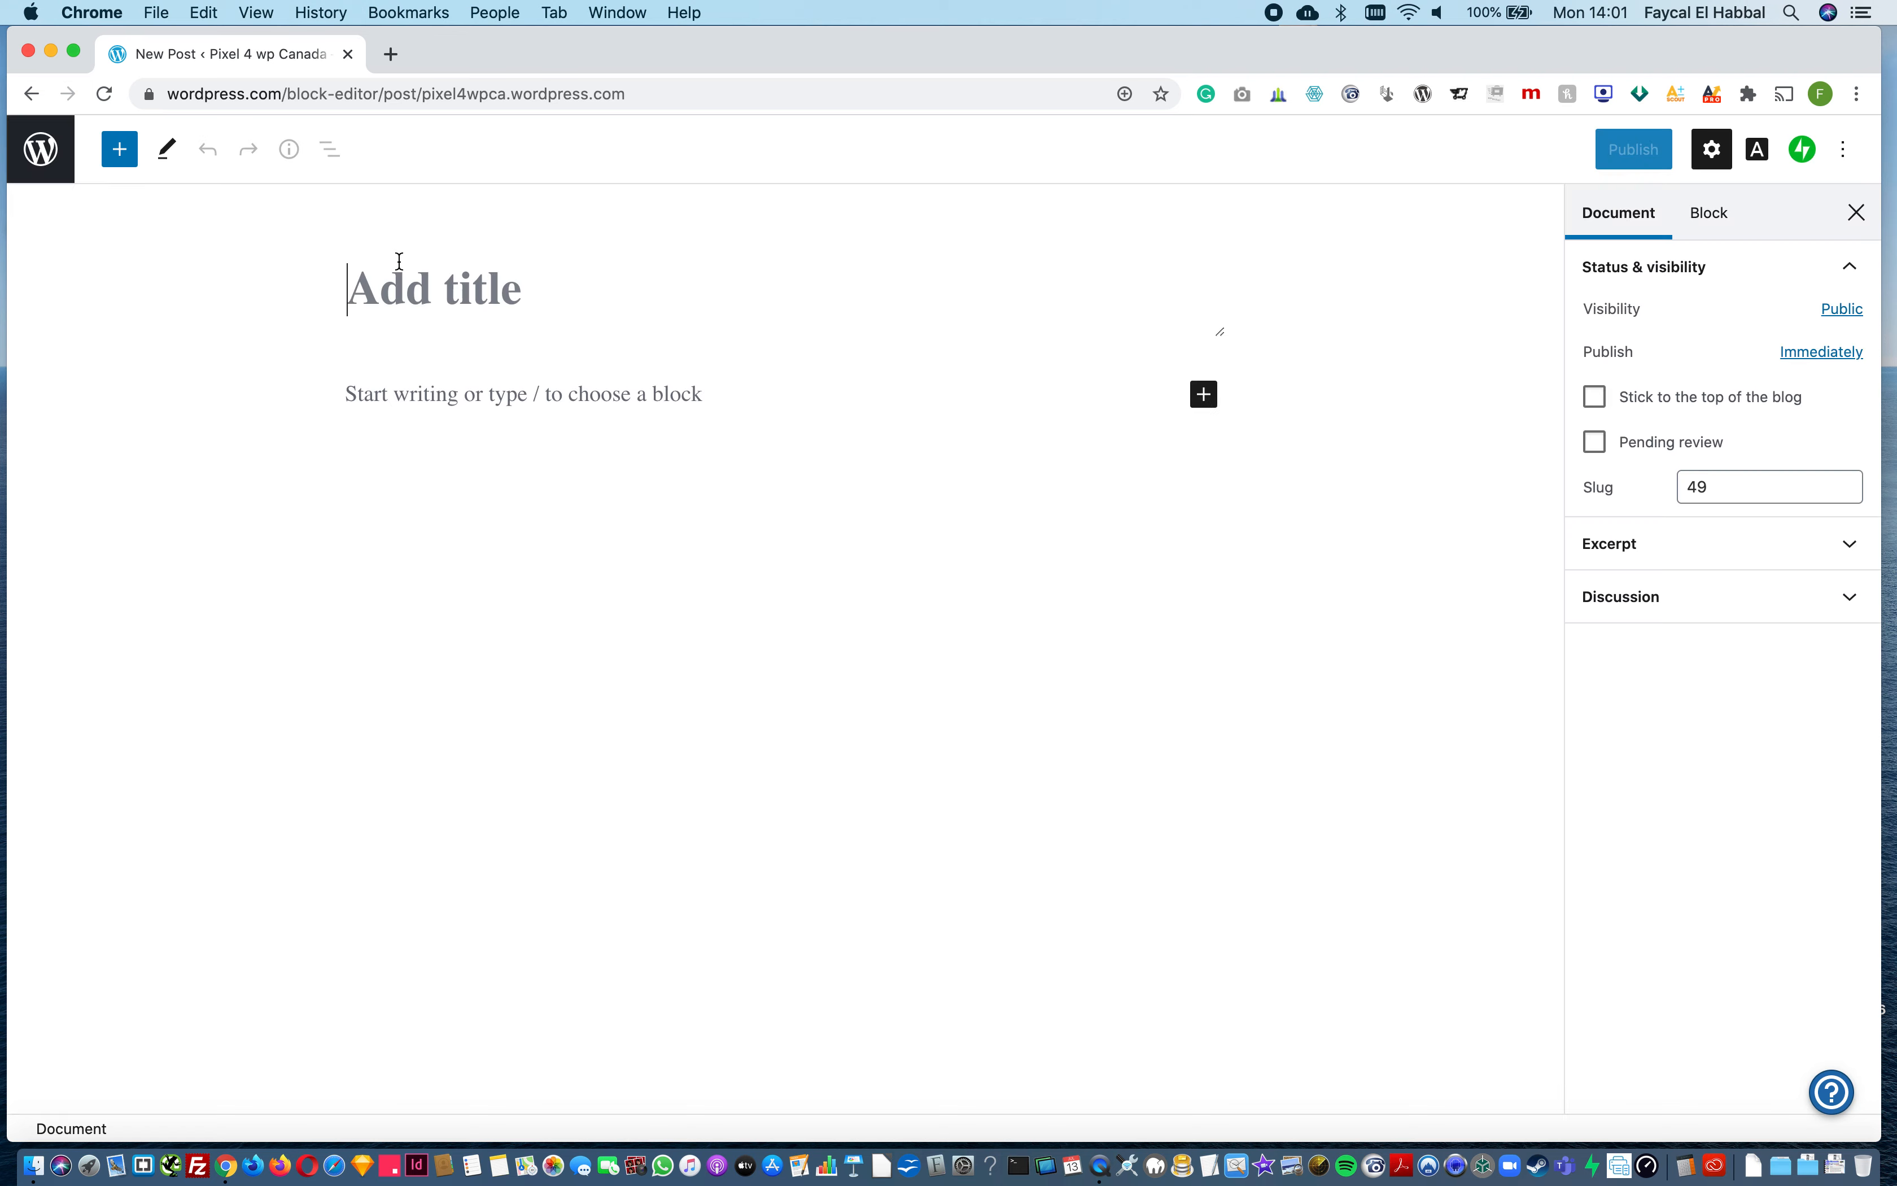
{"action": "left_click", "coordinate": [411, 288]}
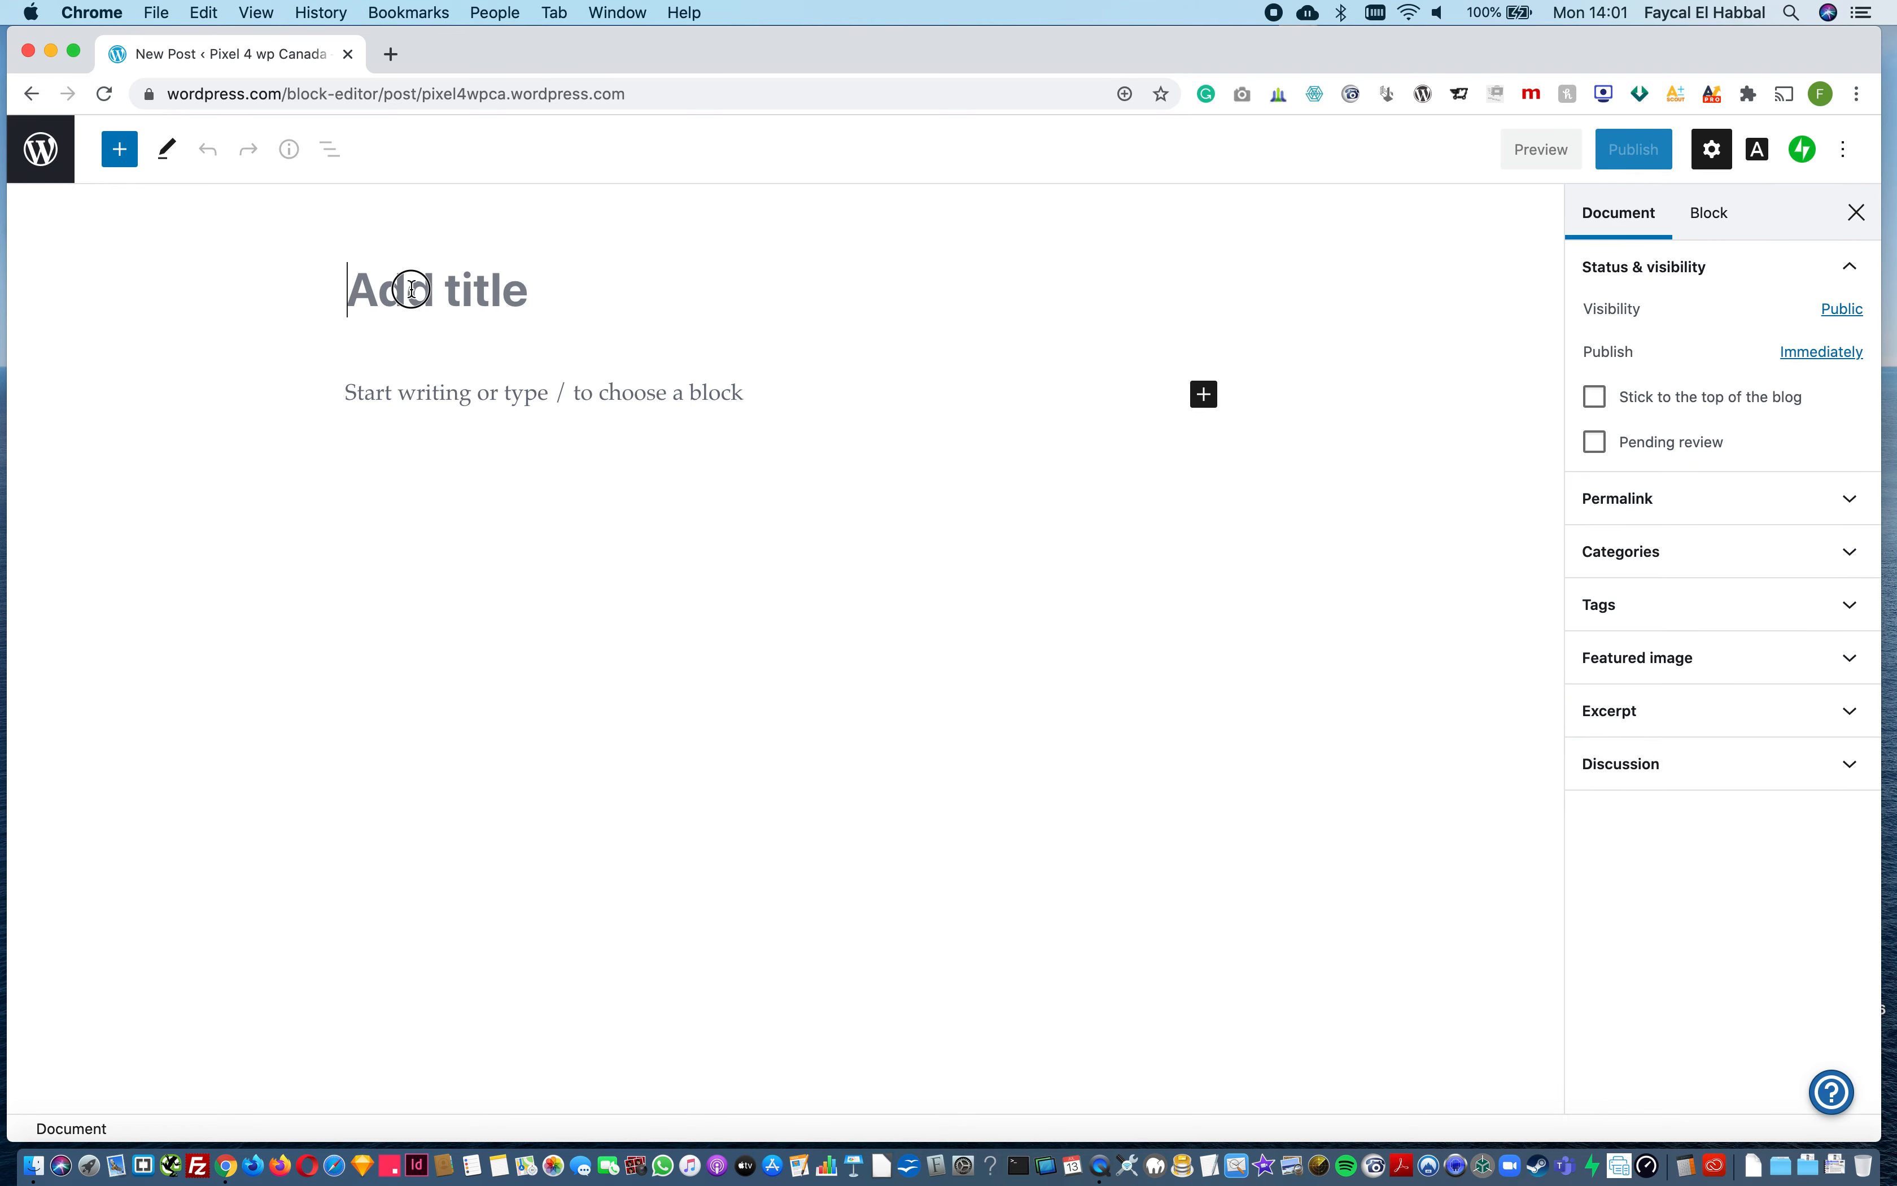
{"action": "type", "text": "M"}
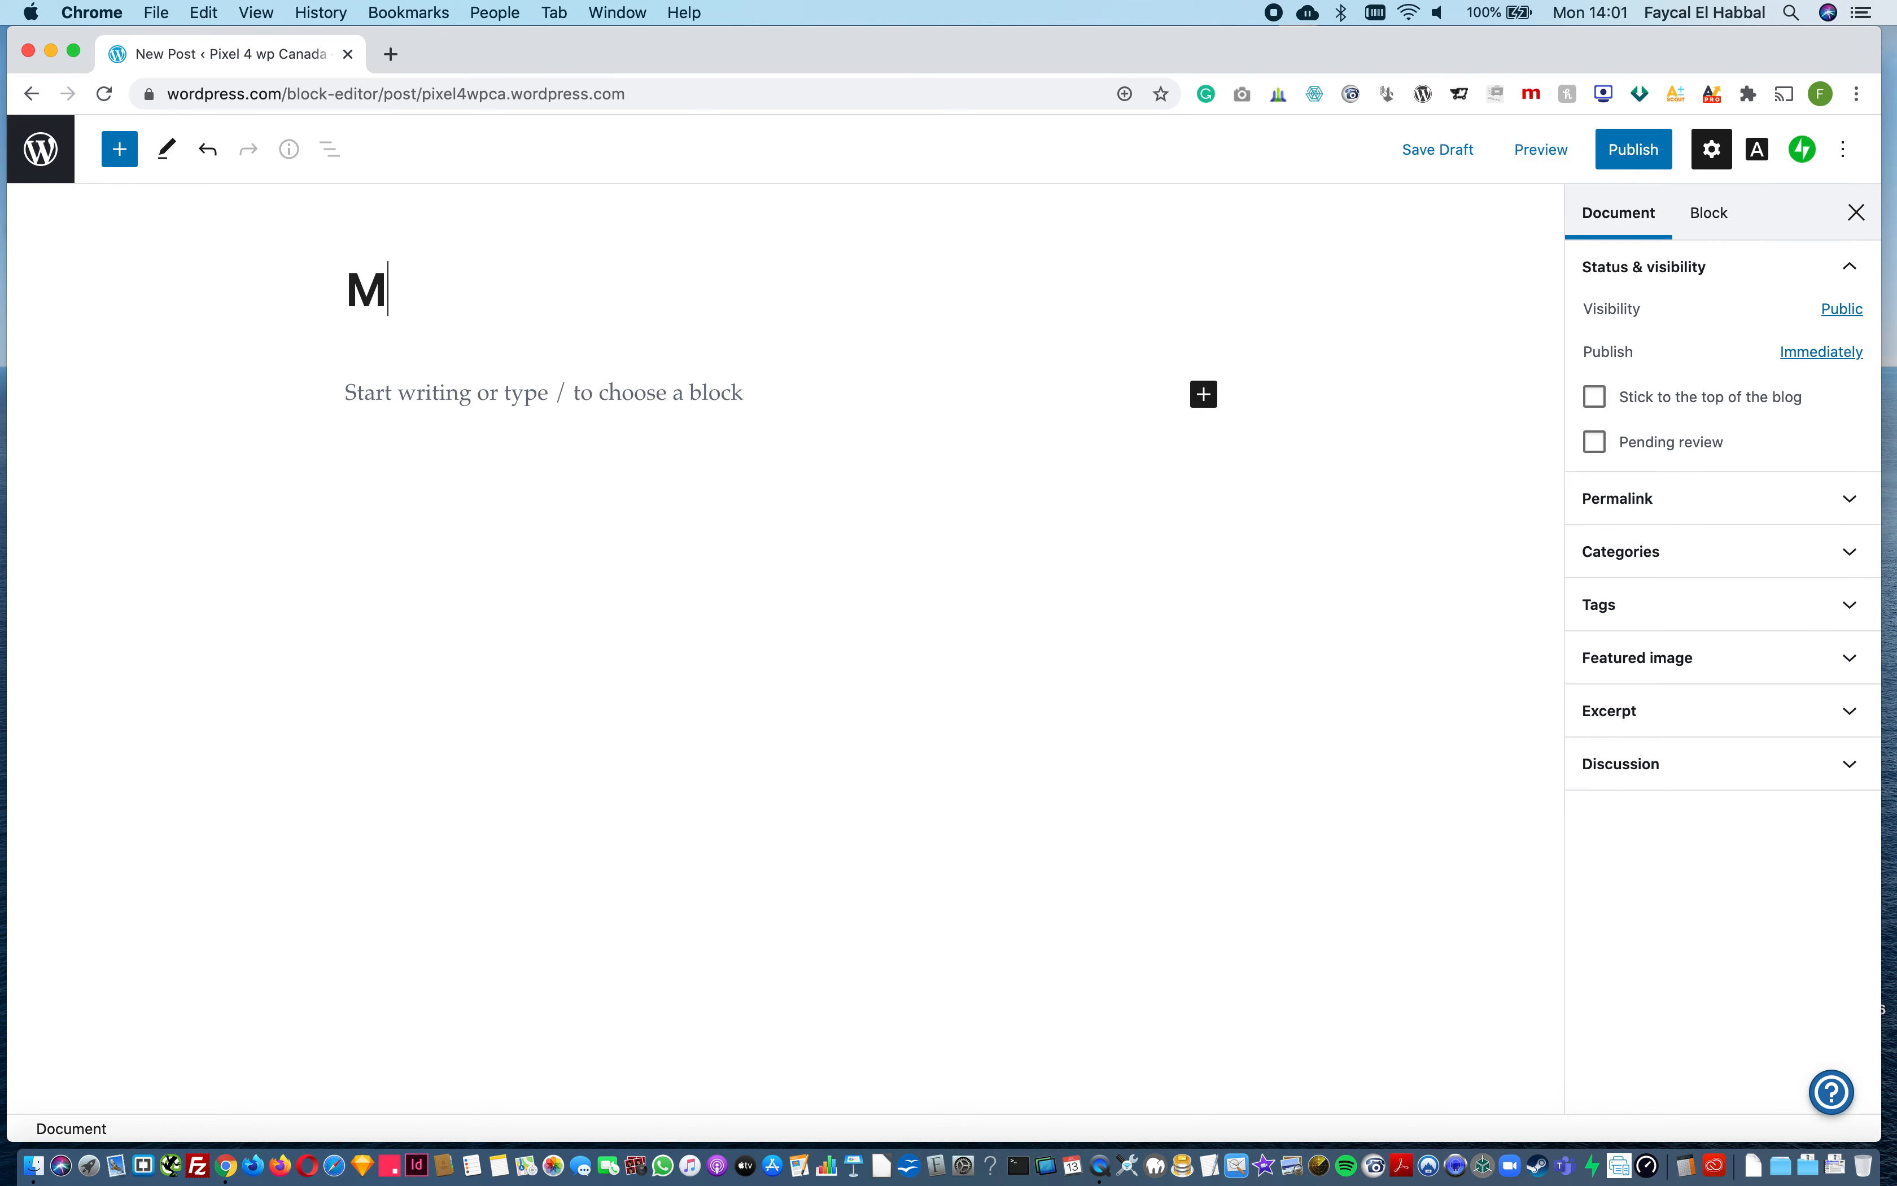
{"action": "type", "text": "y First Blog Post"}
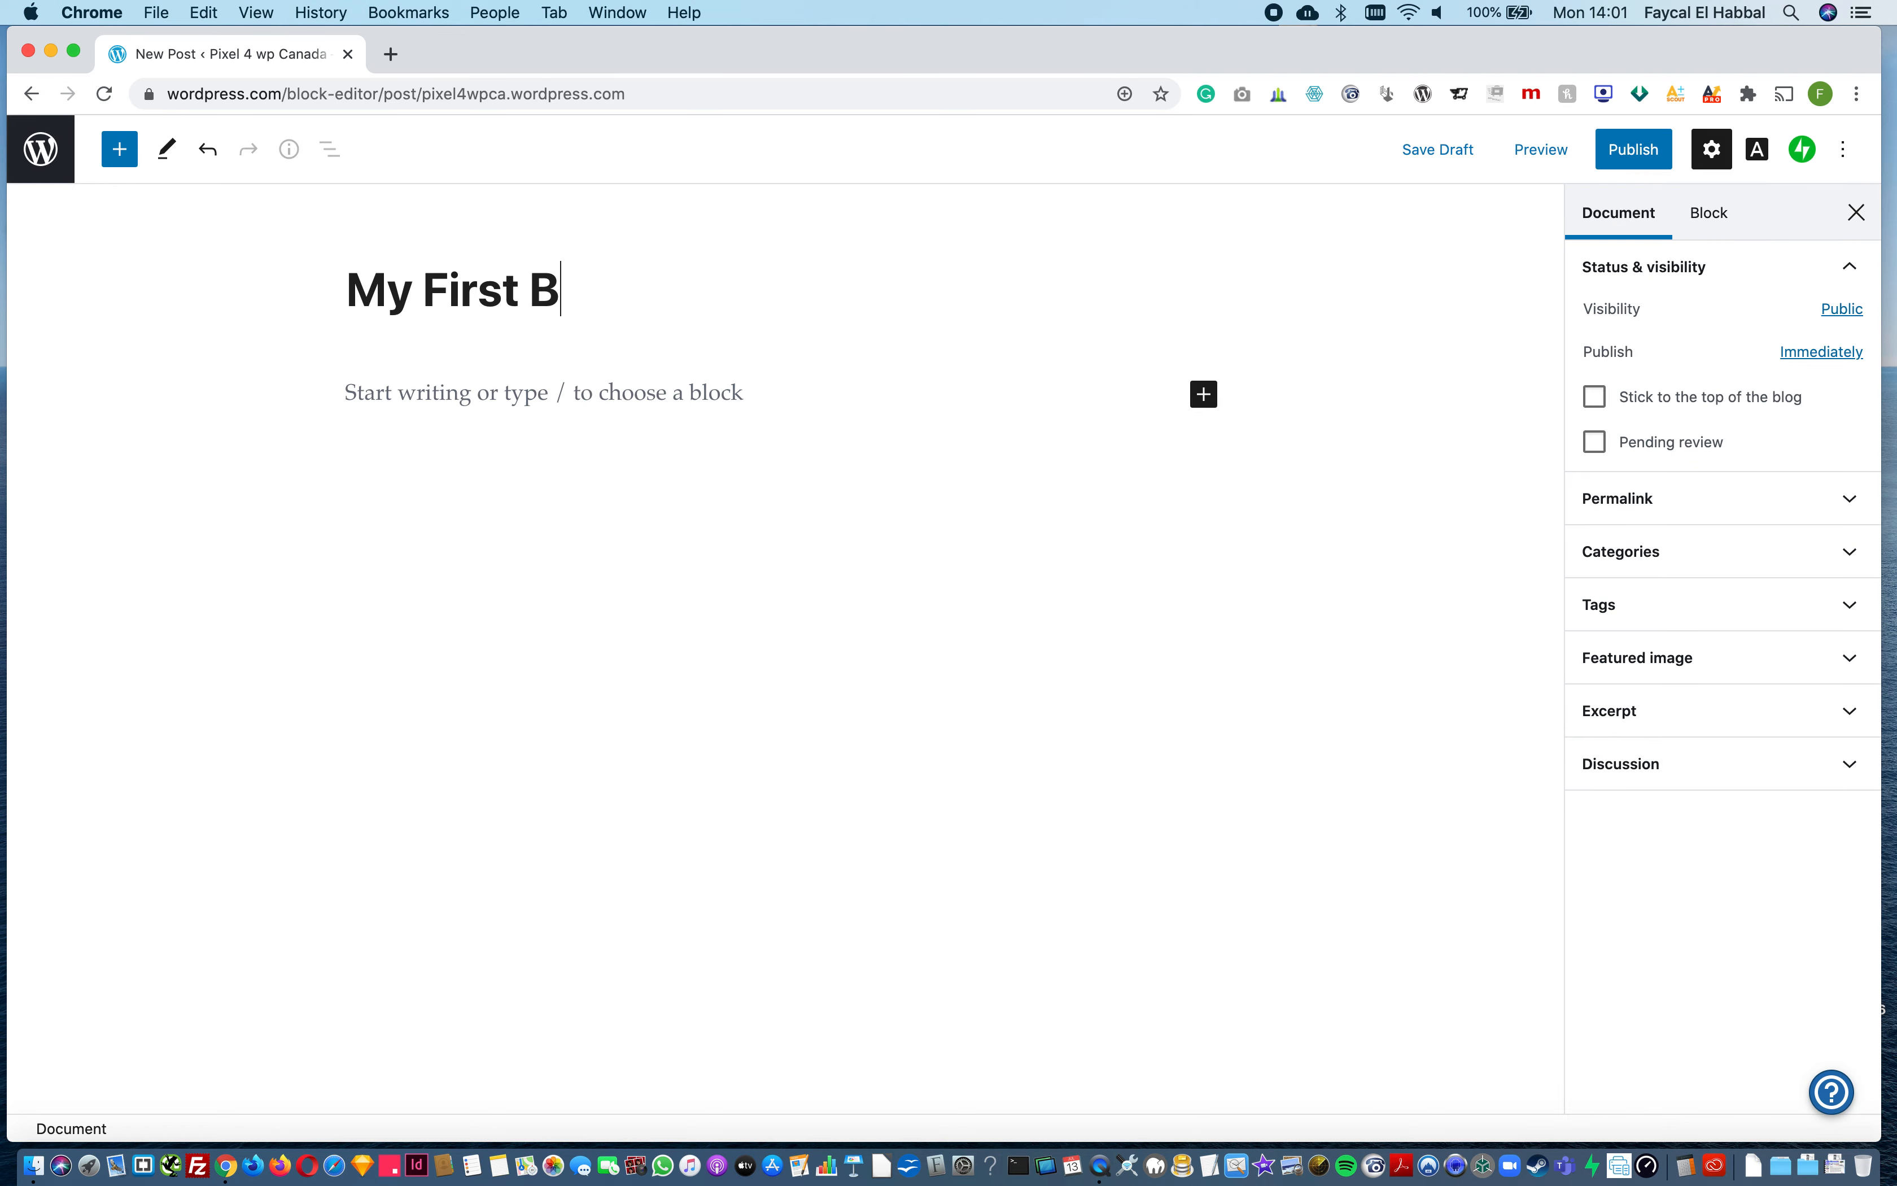
{"action": "left_click", "coordinate": [487, 396]}
{"action": "type", "text": "Lorem ipsum dolor sit amet, consectetur adipiscing elit. Curabitur quis maximus metus. Integer laoreet hendrerit augue, vitae eleifend nisl congue et. Nulla quis sapien nec risus scelerisque efficitur. Aliquam nec egestas leo. Donec viverra, libero eu mattis bibendum, lectus leo ullamcorper dui, vestibulum mattis erat lorem sollicitudin quam. Proin posuere commodo odio id condimentum. Nam malesuada consequat molestie. Vestibulum porttitor rutrum massa sit amet faucibus."}
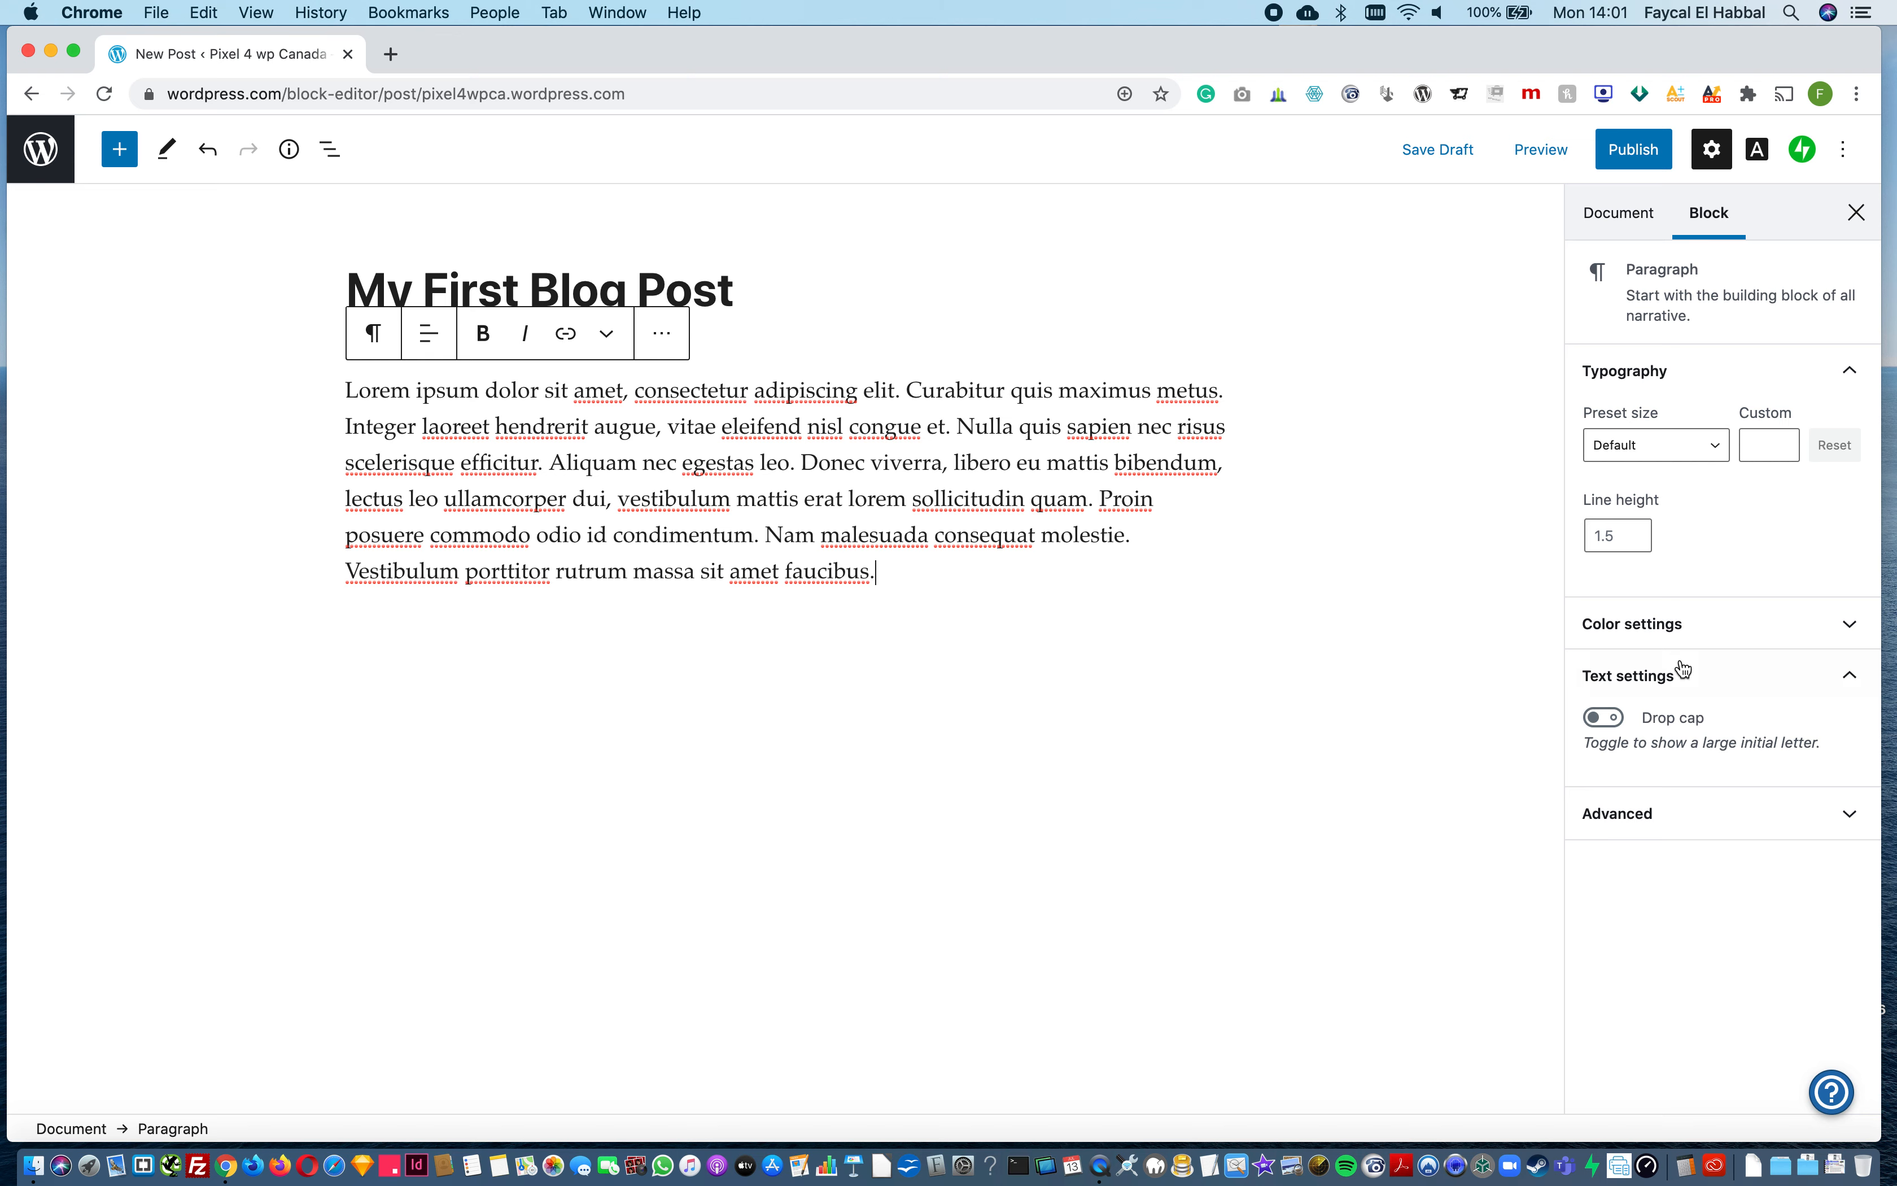
Step: Show the post's category settings and change the post title to "Grilled BBQ Chicken"
{"action": "left_click", "coordinate": [1619, 219]}
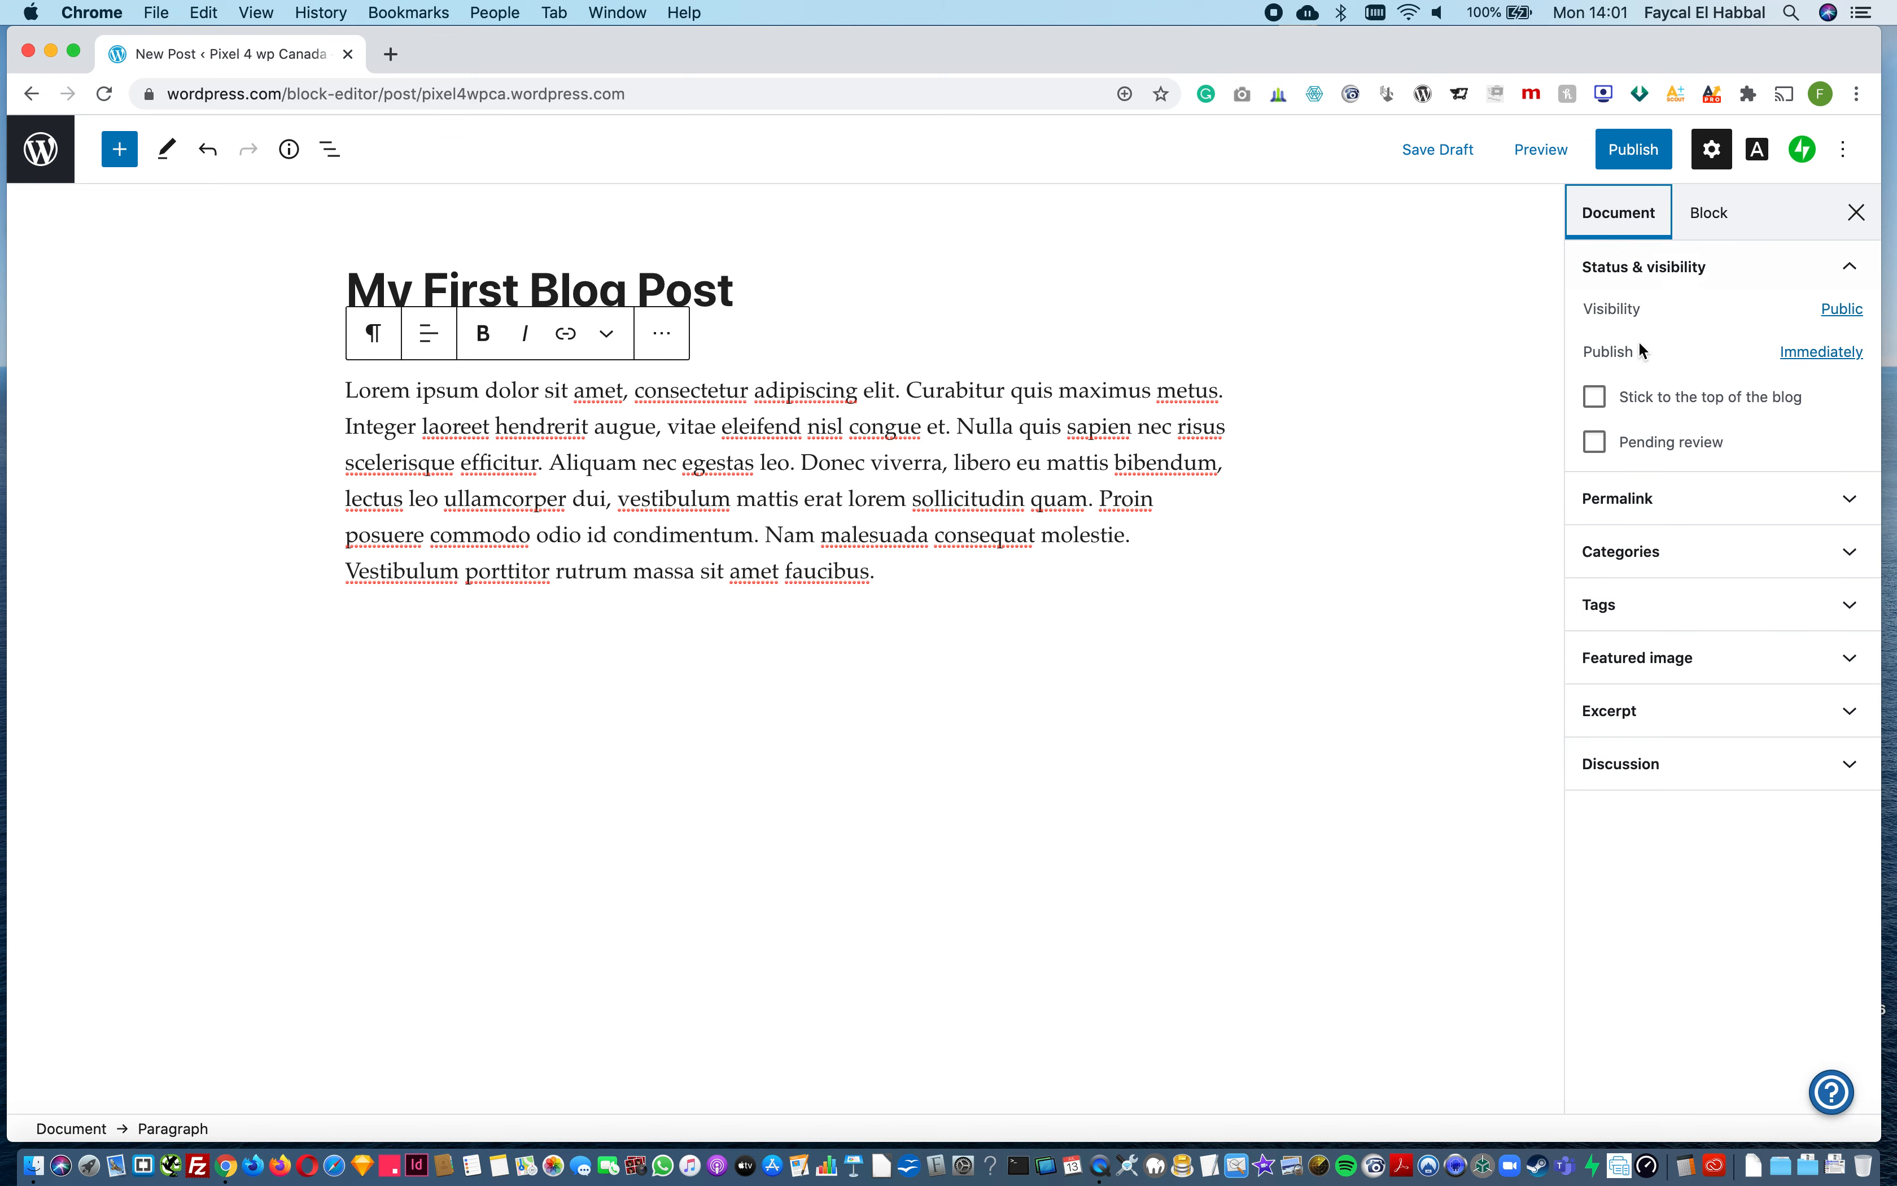
{"action": "left_click", "coordinate": [1656, 563]}
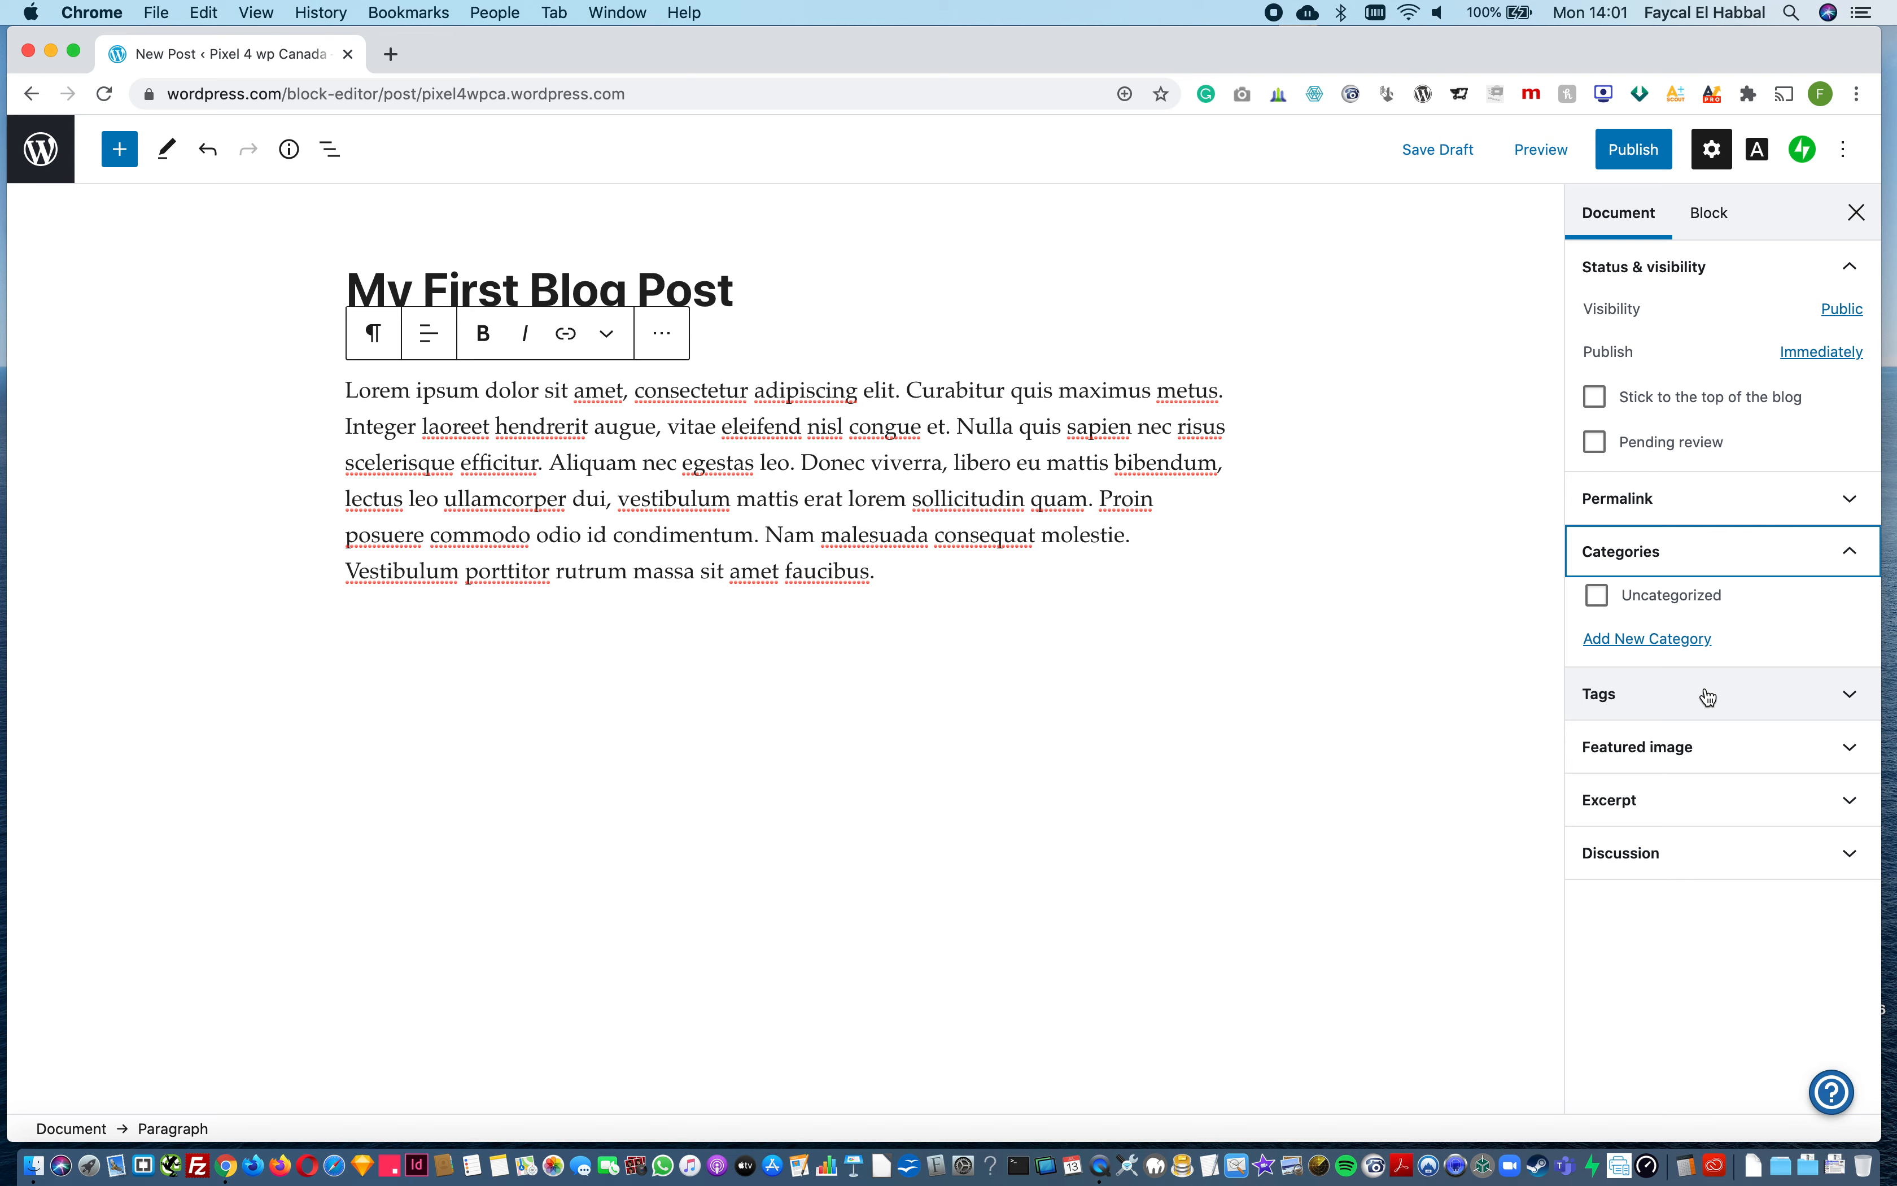
{"action": "triple_click", "coordinate": [747, 288]}
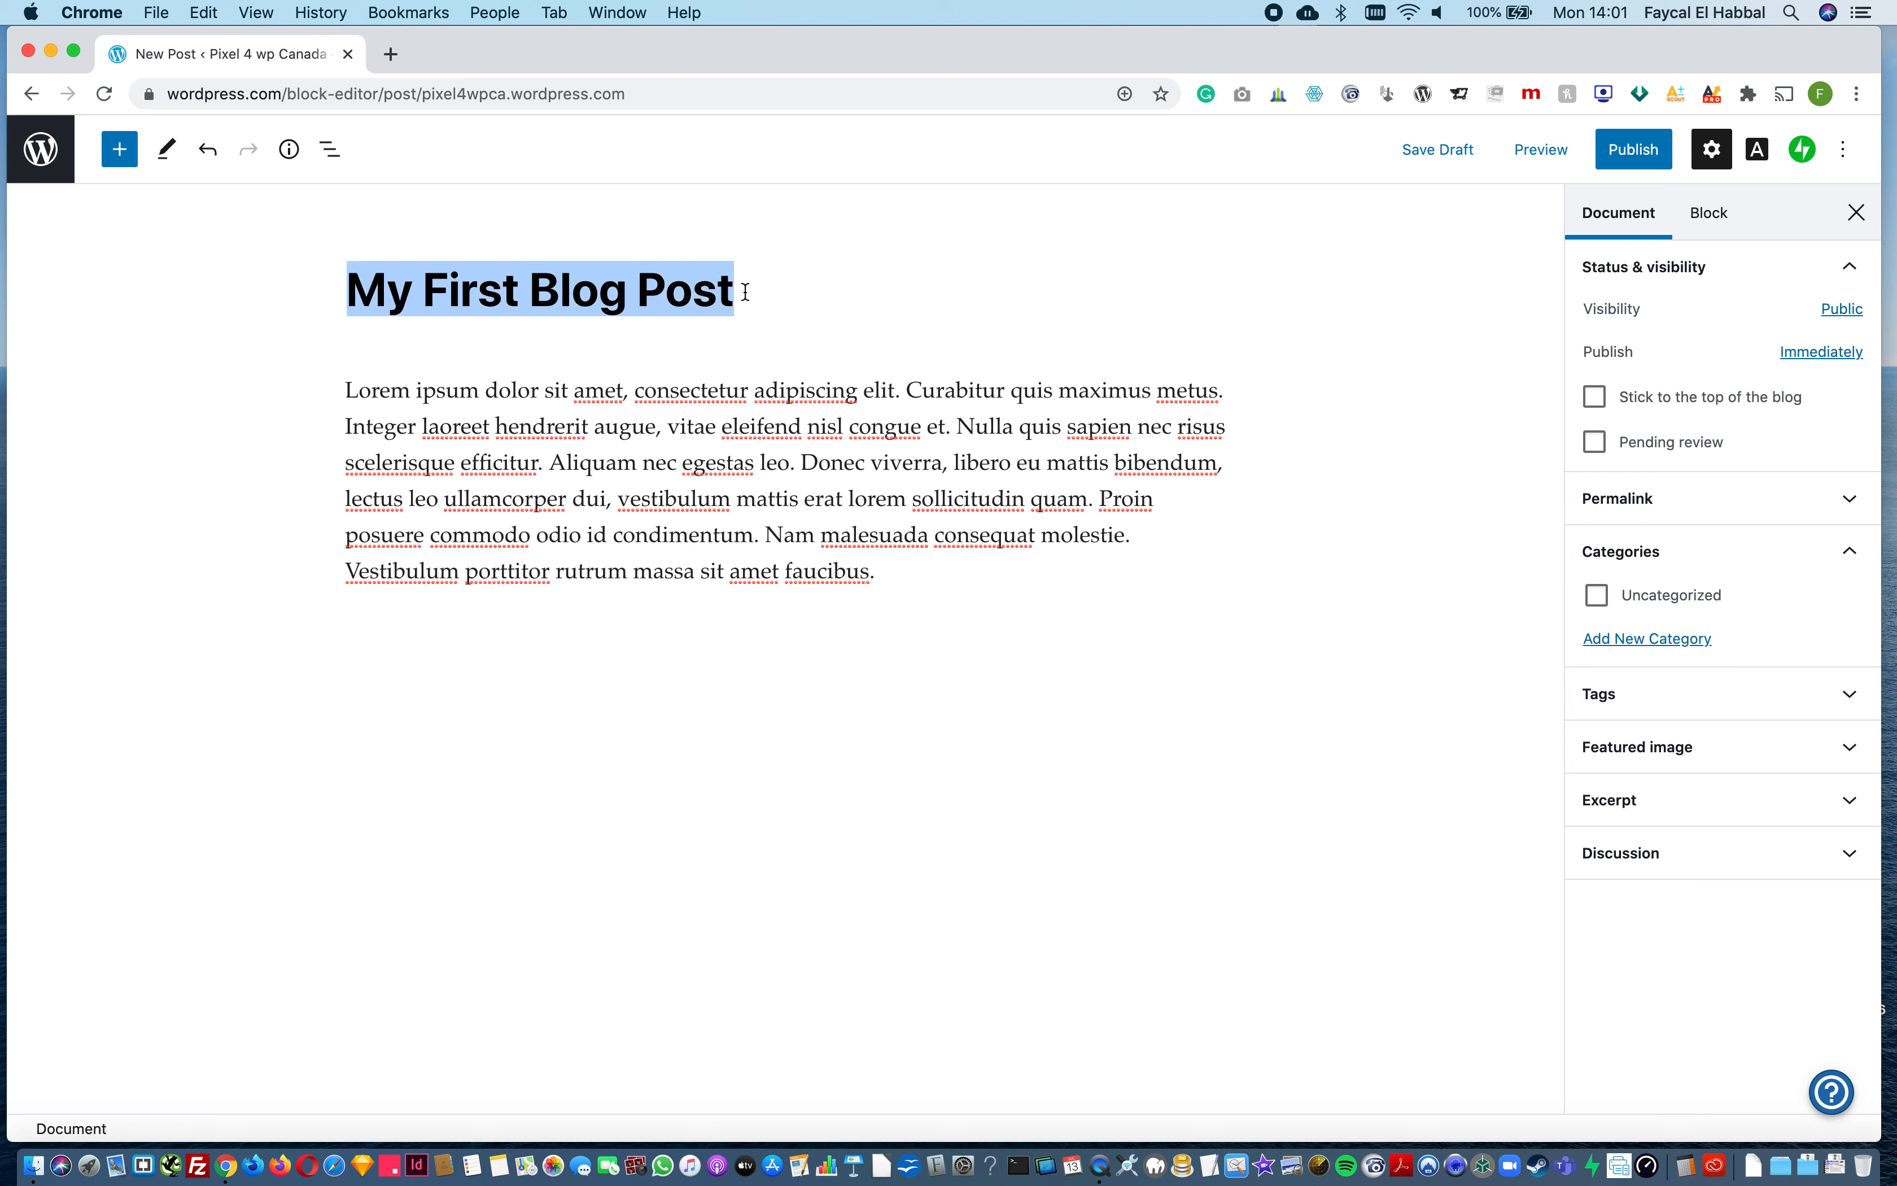
{"action": "type", "text": "Grilled bbq"}
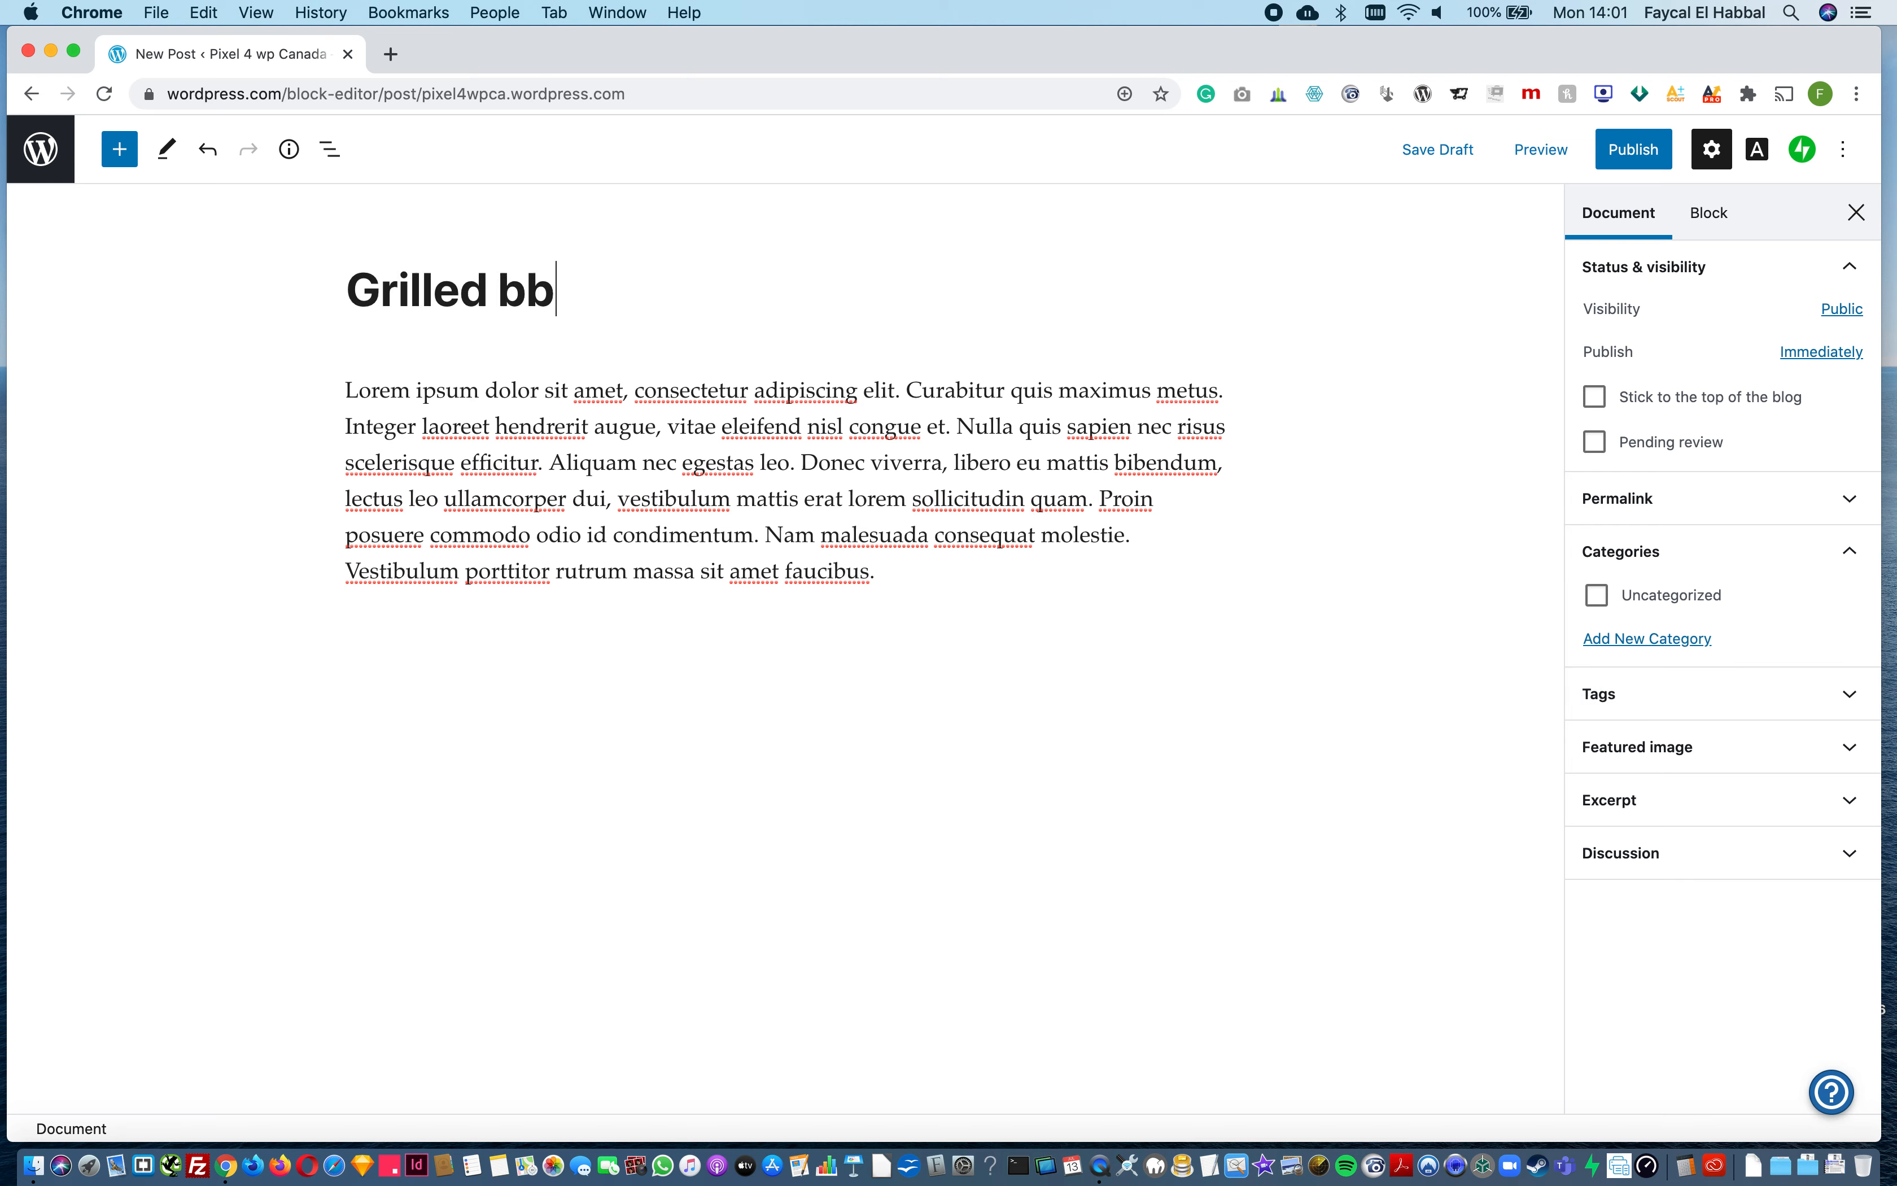
{"action": "key", "text": "BackSpace"}
{"action": "key", "text": "BackSpace"}
{"action": "key", "text": "BackSpace"}
{"action": "type", "text": "BBQ Chicken"}
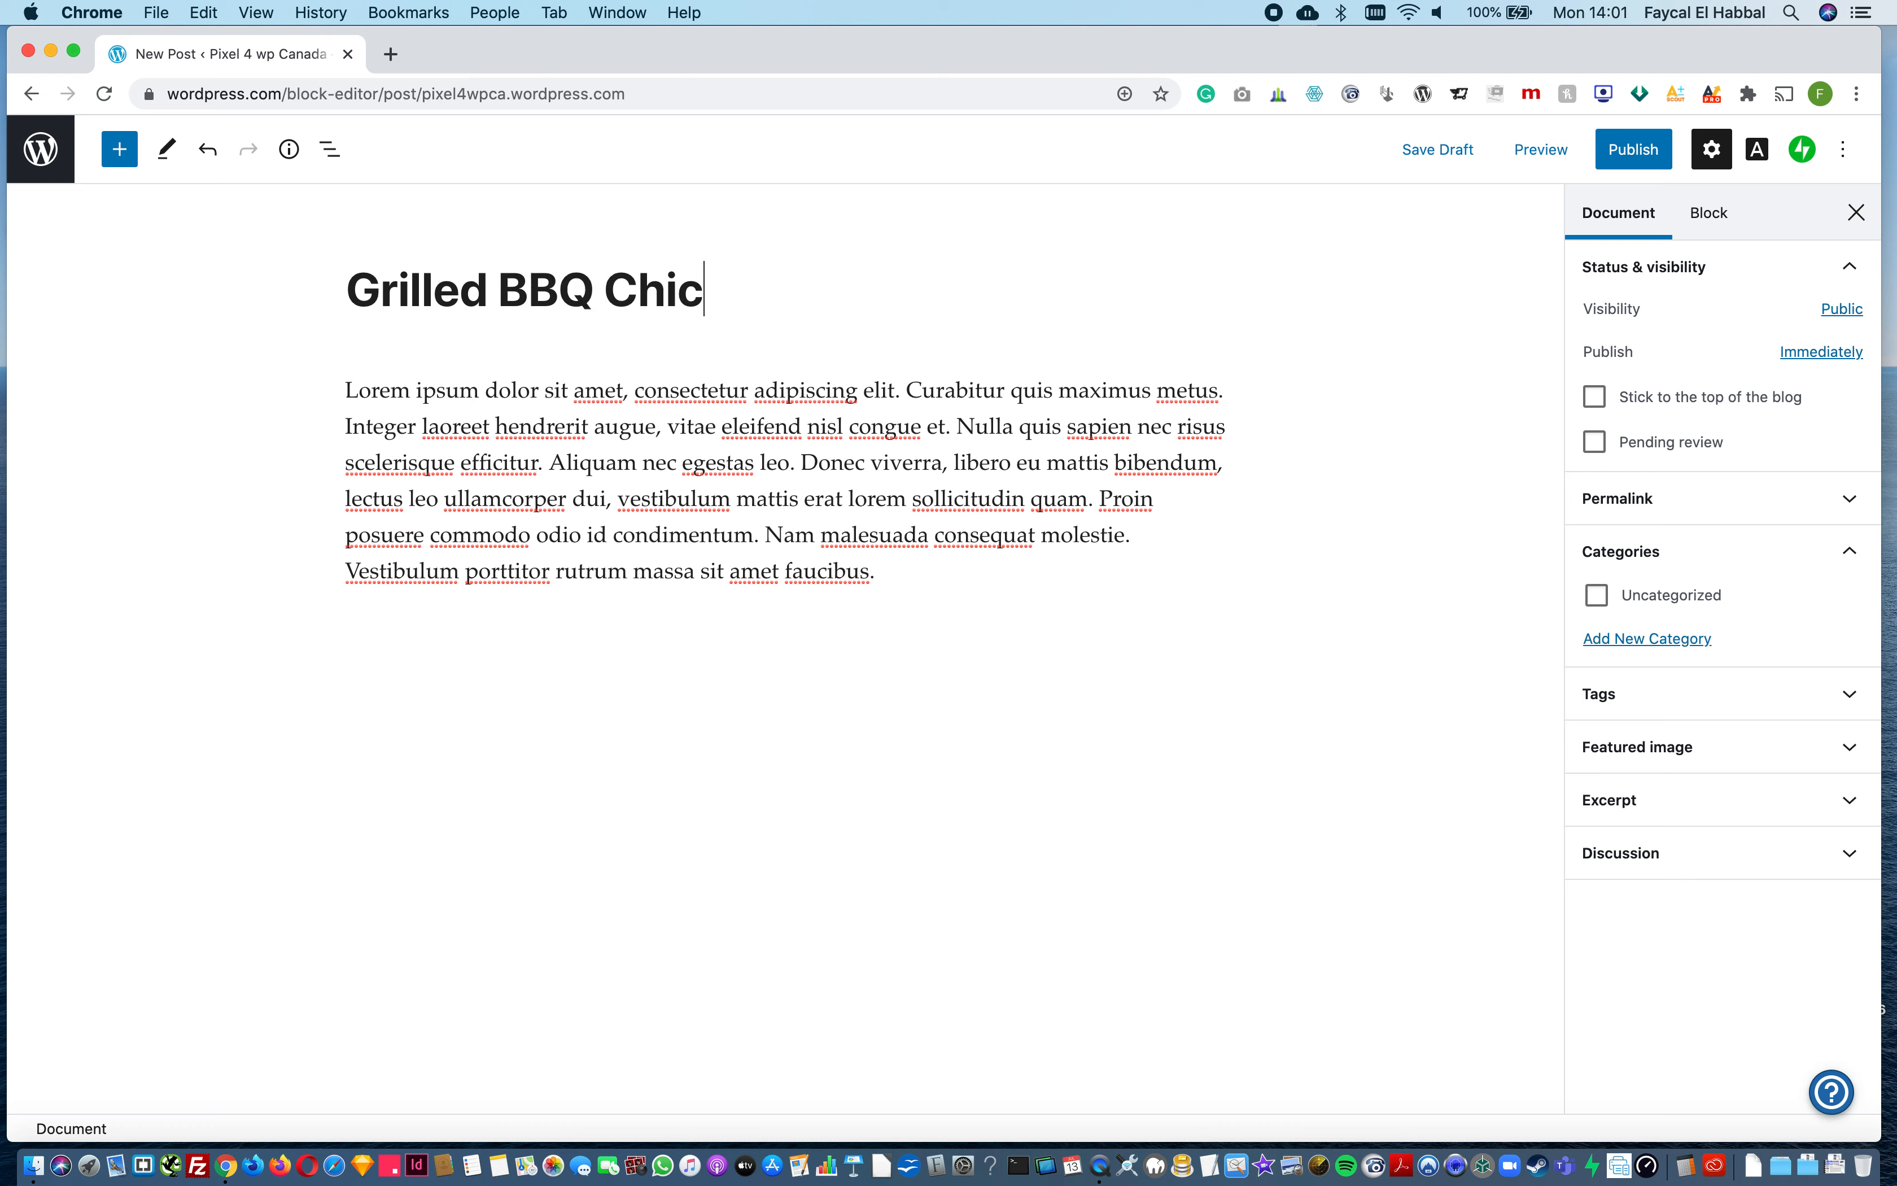
Step: Create a new category named BBQ without a parent category and assign it to the post
{"action": "left_click", "coordinate": [1654, 639]}
{"action": "left_click", "coordinate": [1624, 706]}
{"action": "type", "text": "BBQ"}
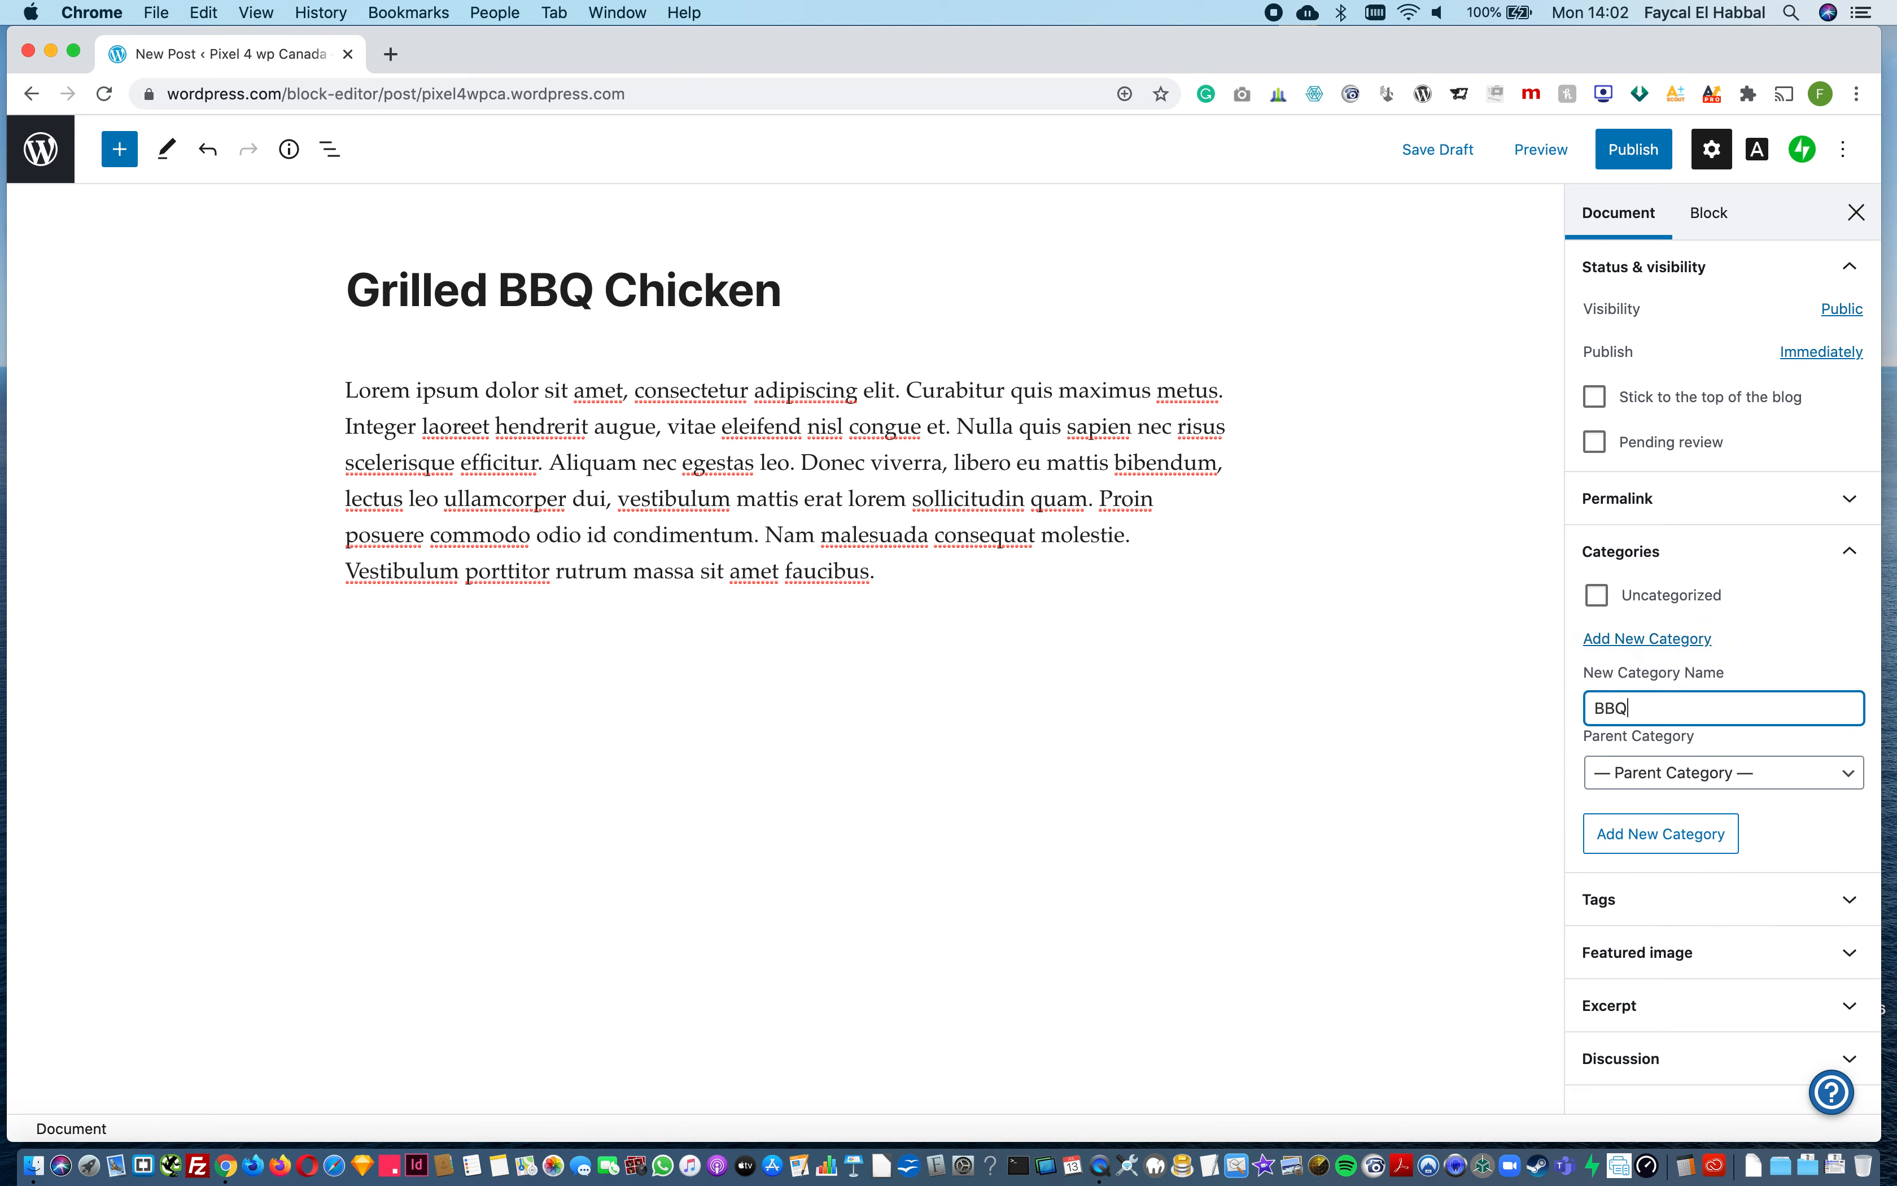
{"action": "left_click", "coordinate": [1686, 833]}
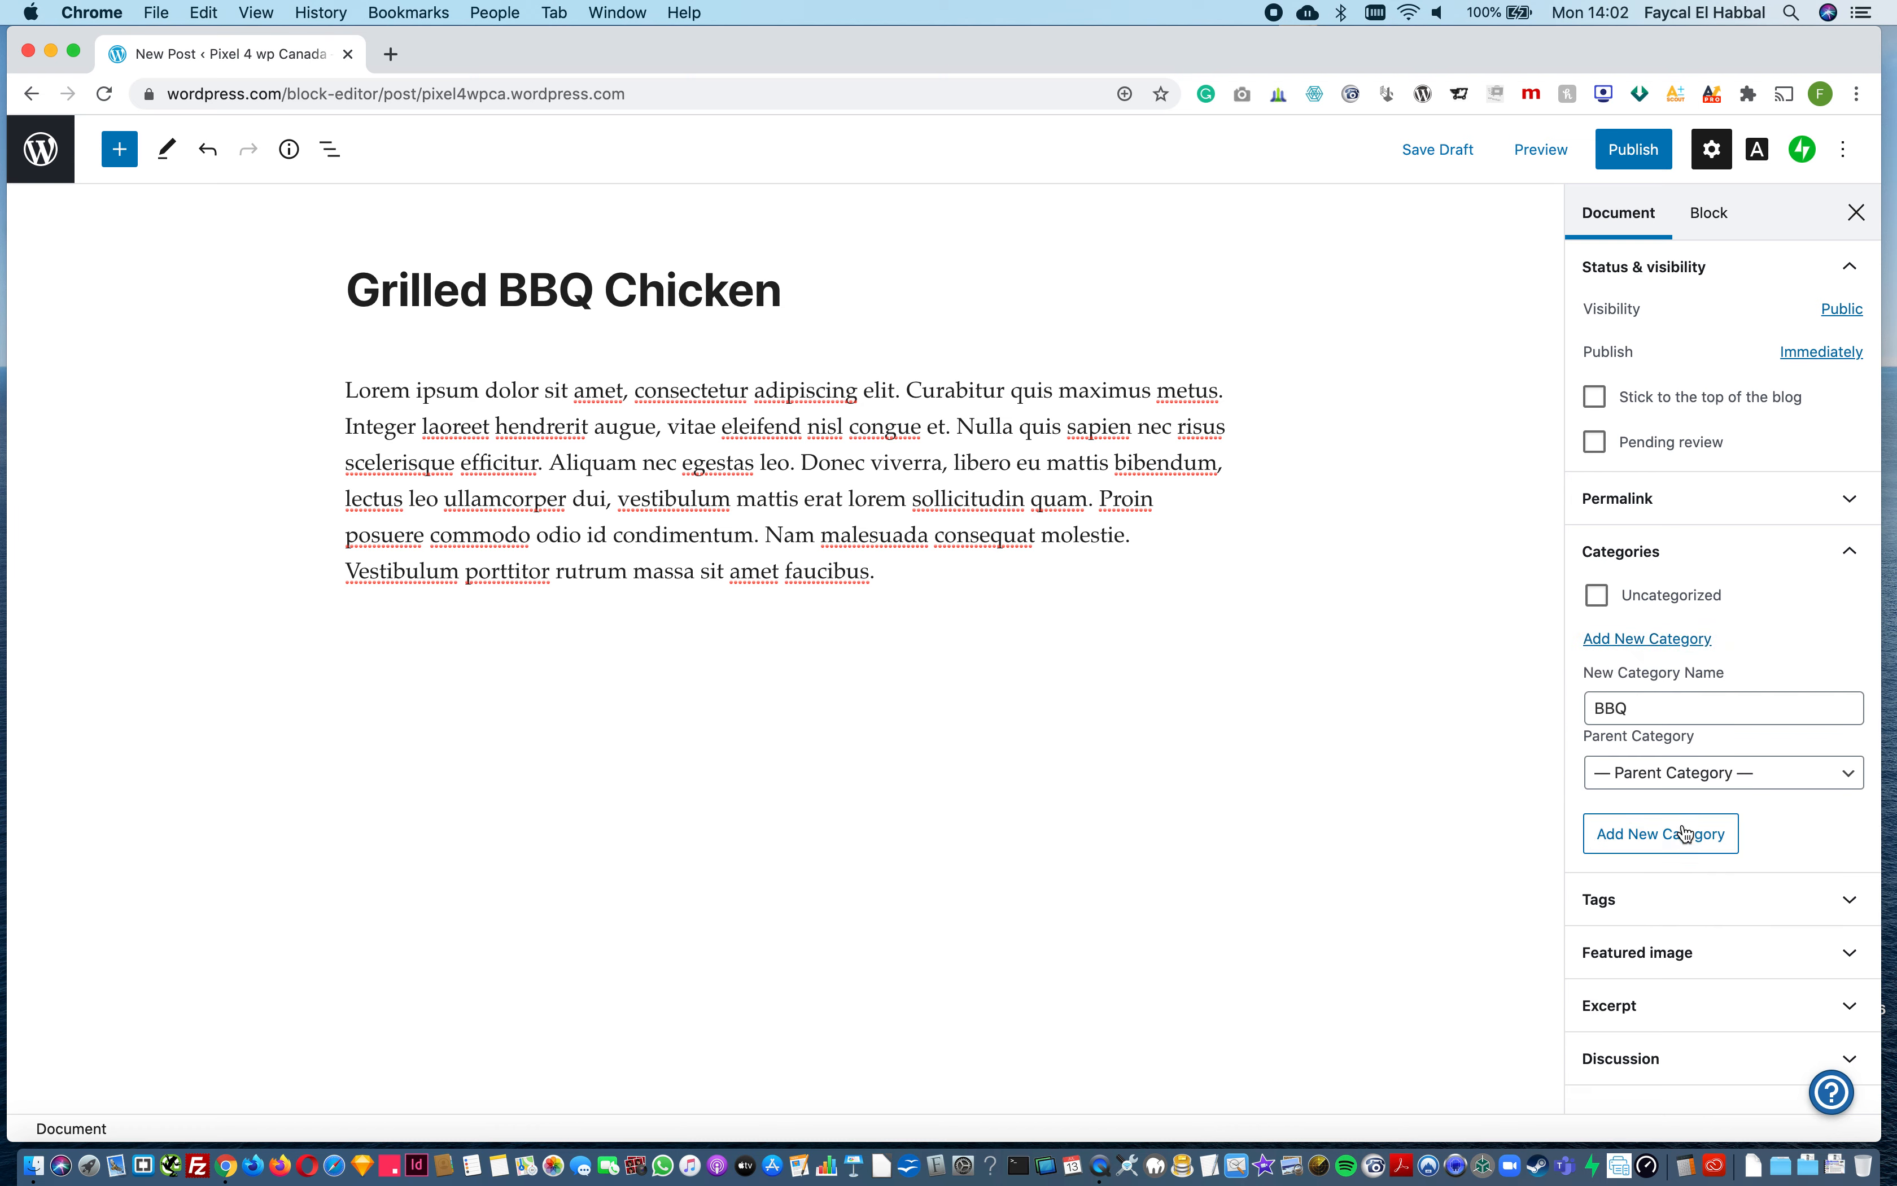
{"action": "left_click", "coordinate": [1689, 822]}
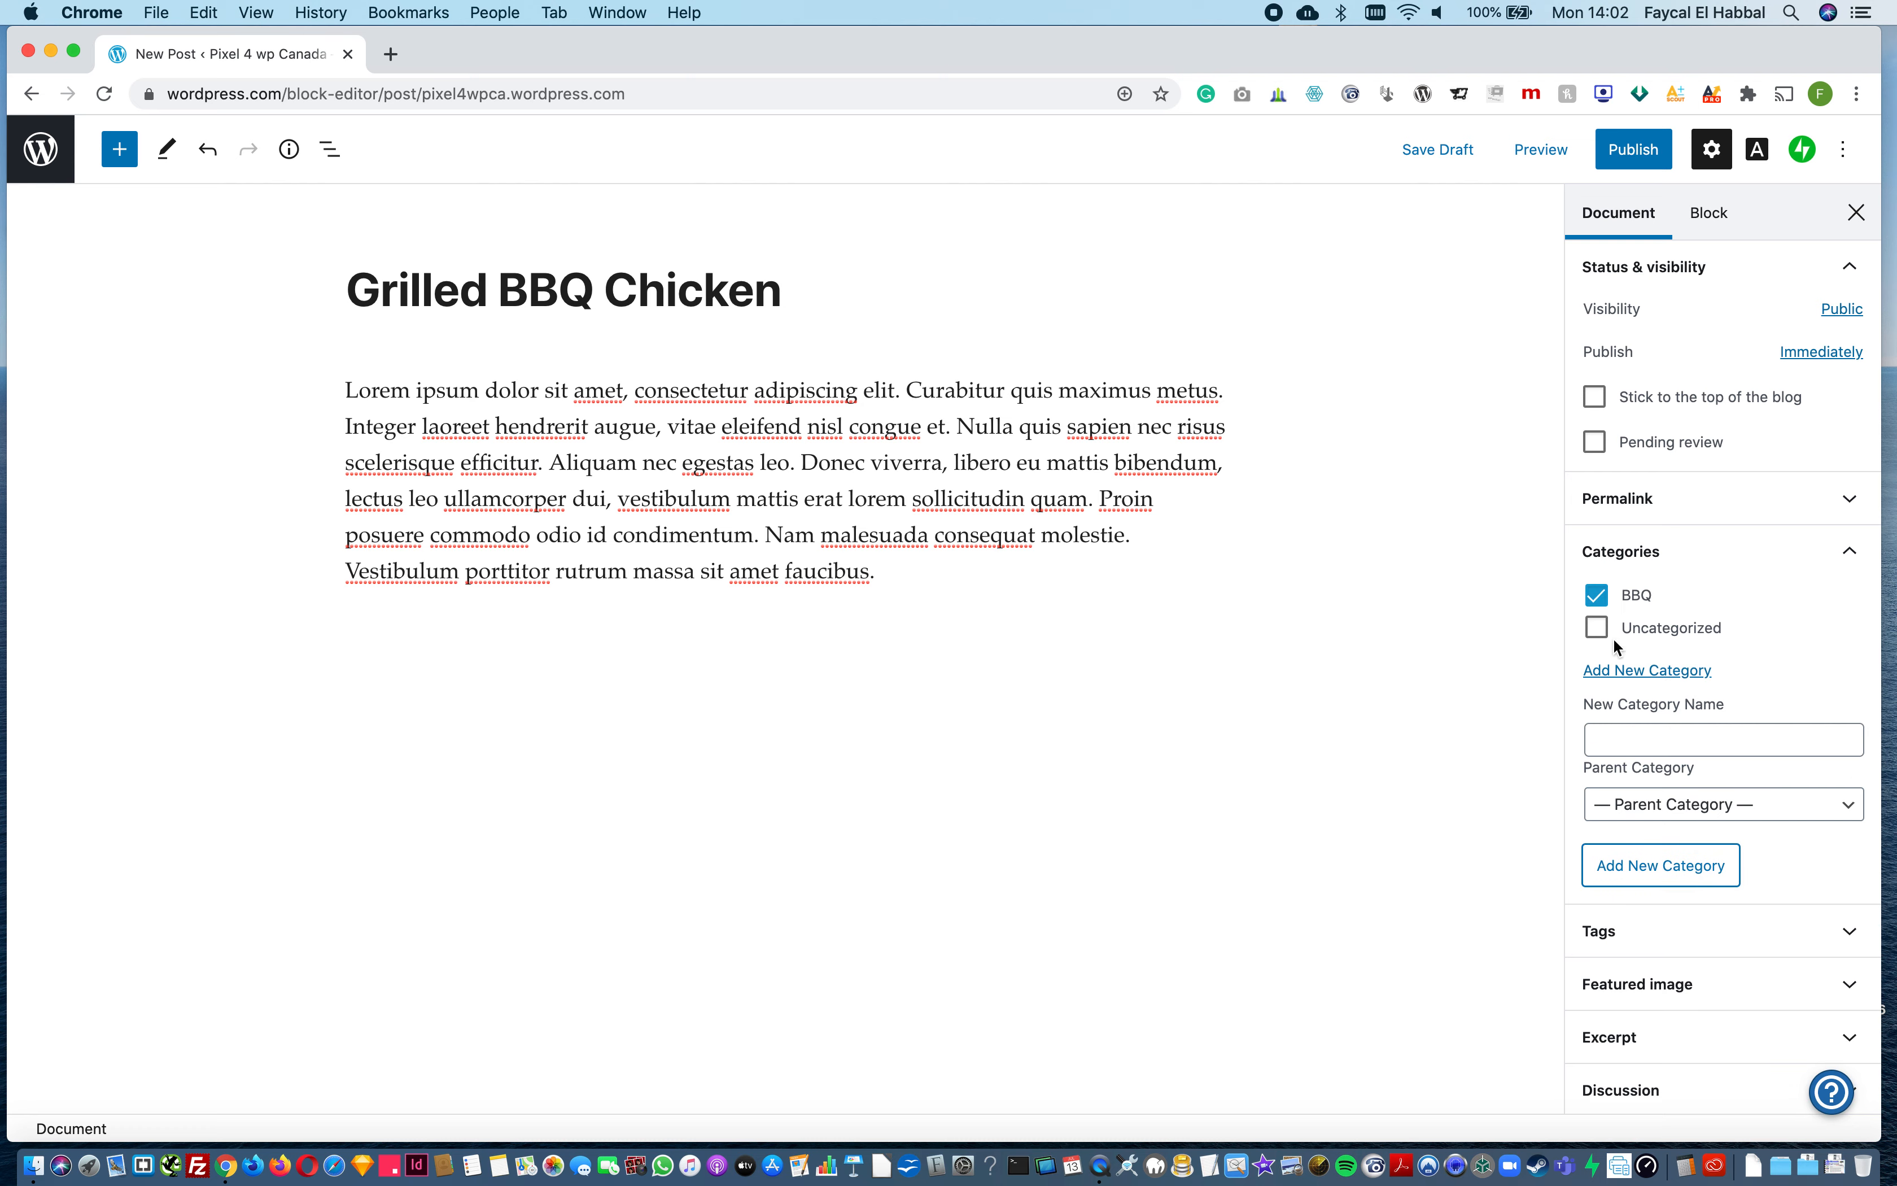
Step: Add the tags BBQ, Chicken and Summer to the post
{"action": "left_click", "coordinate": [1675, 930]}
{"action": "left_click", "coordinate": [1648, 1005]}
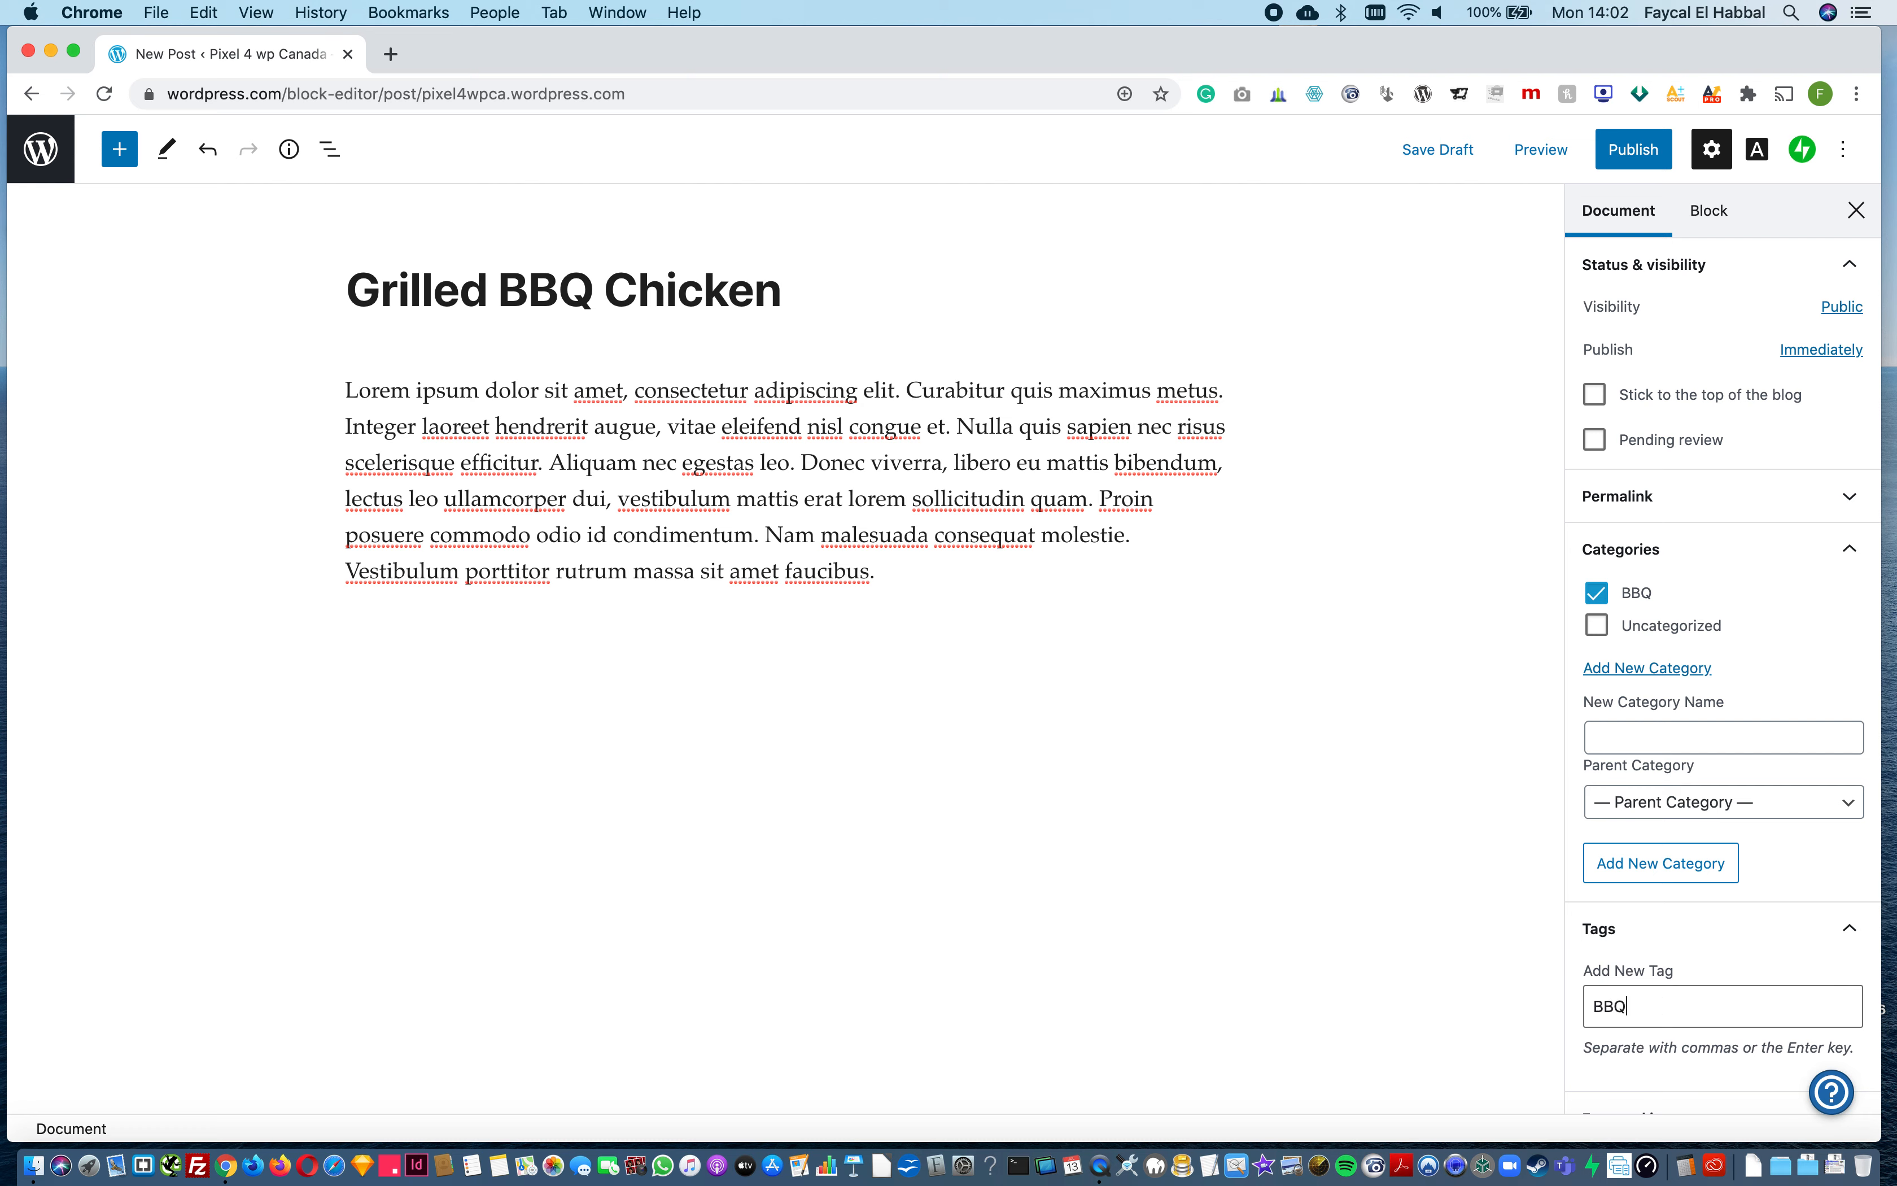
{"action": "type", "text": "BBQ"}
{"action": "key", "text": "Return"}
{"action": "type", "text": "Chicken"}
{"action": "key", "text": "Return"}
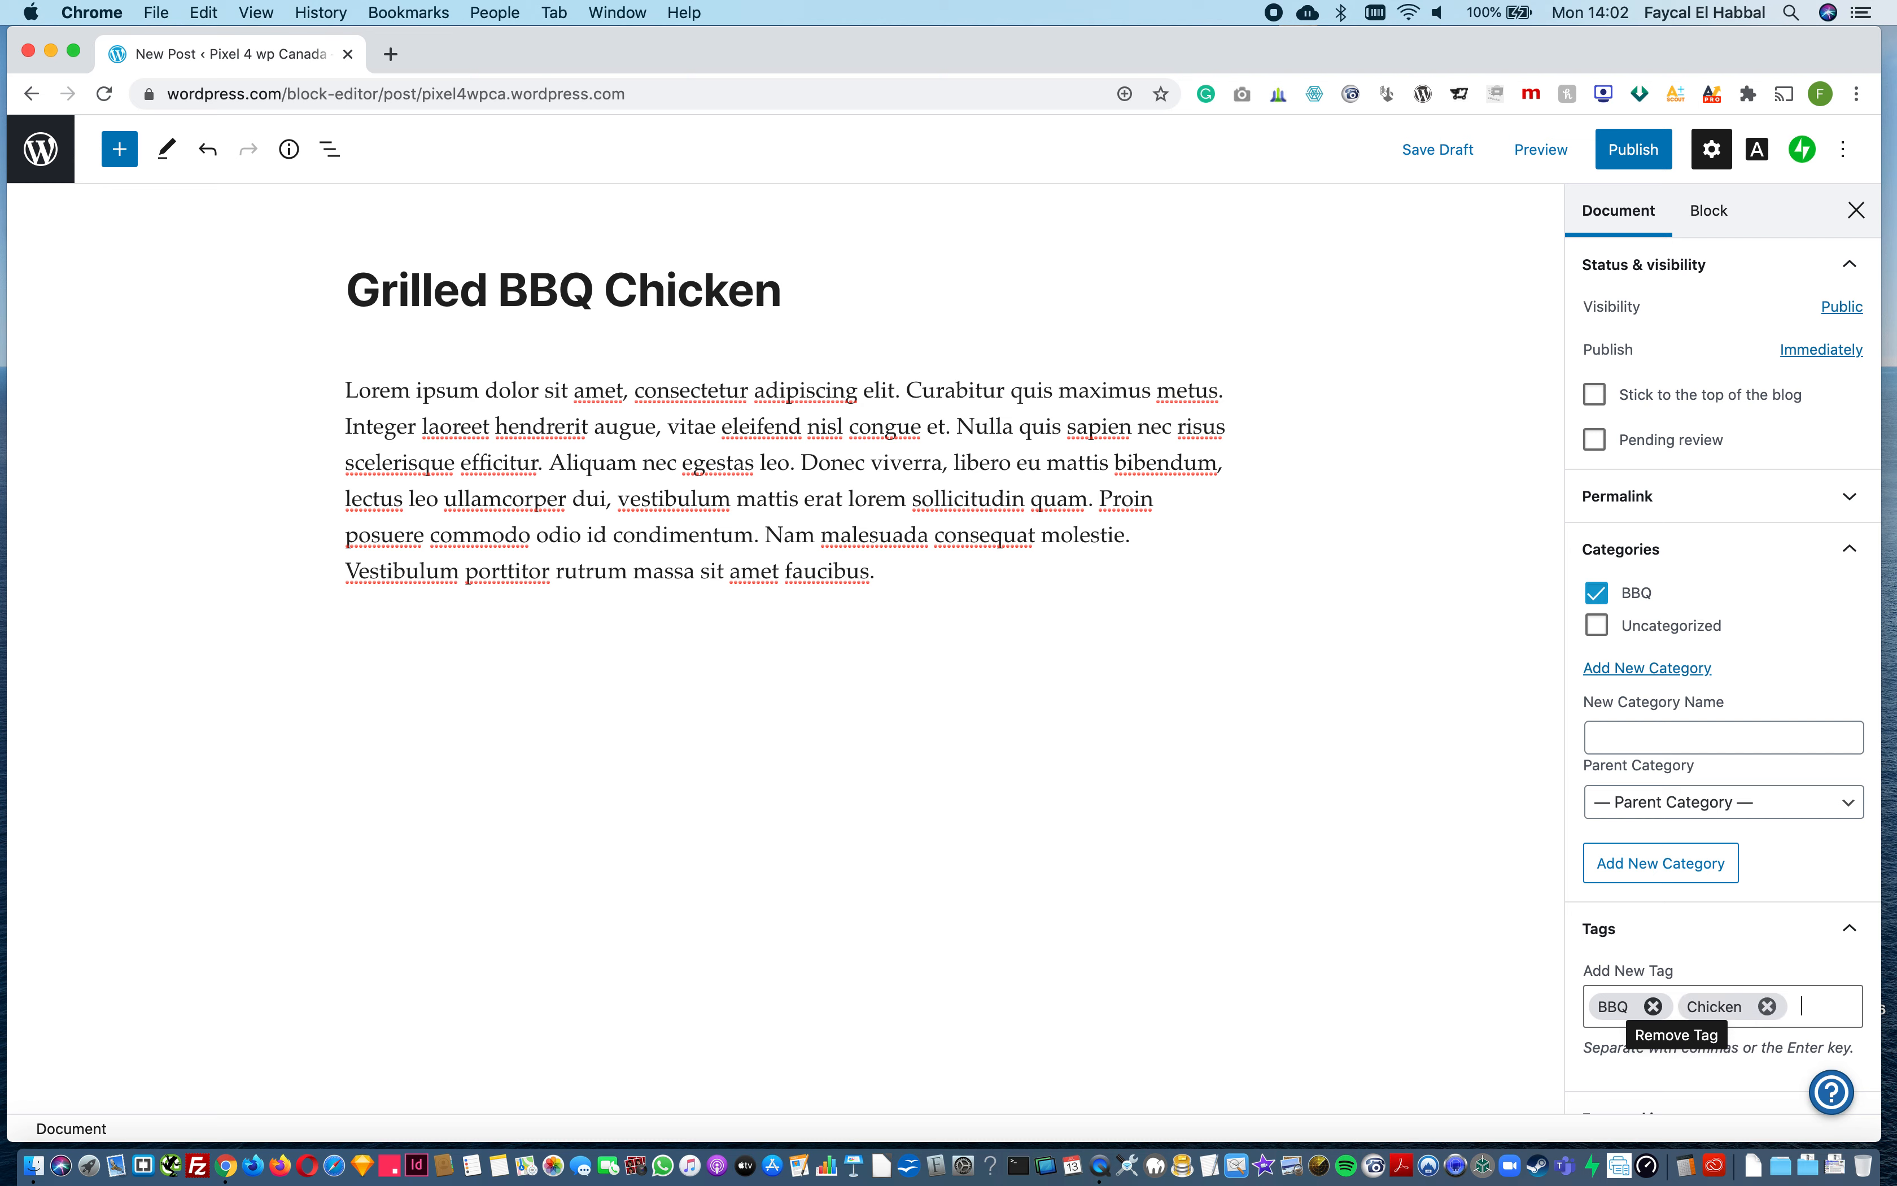
{"action": "type", "text": "Summer"}
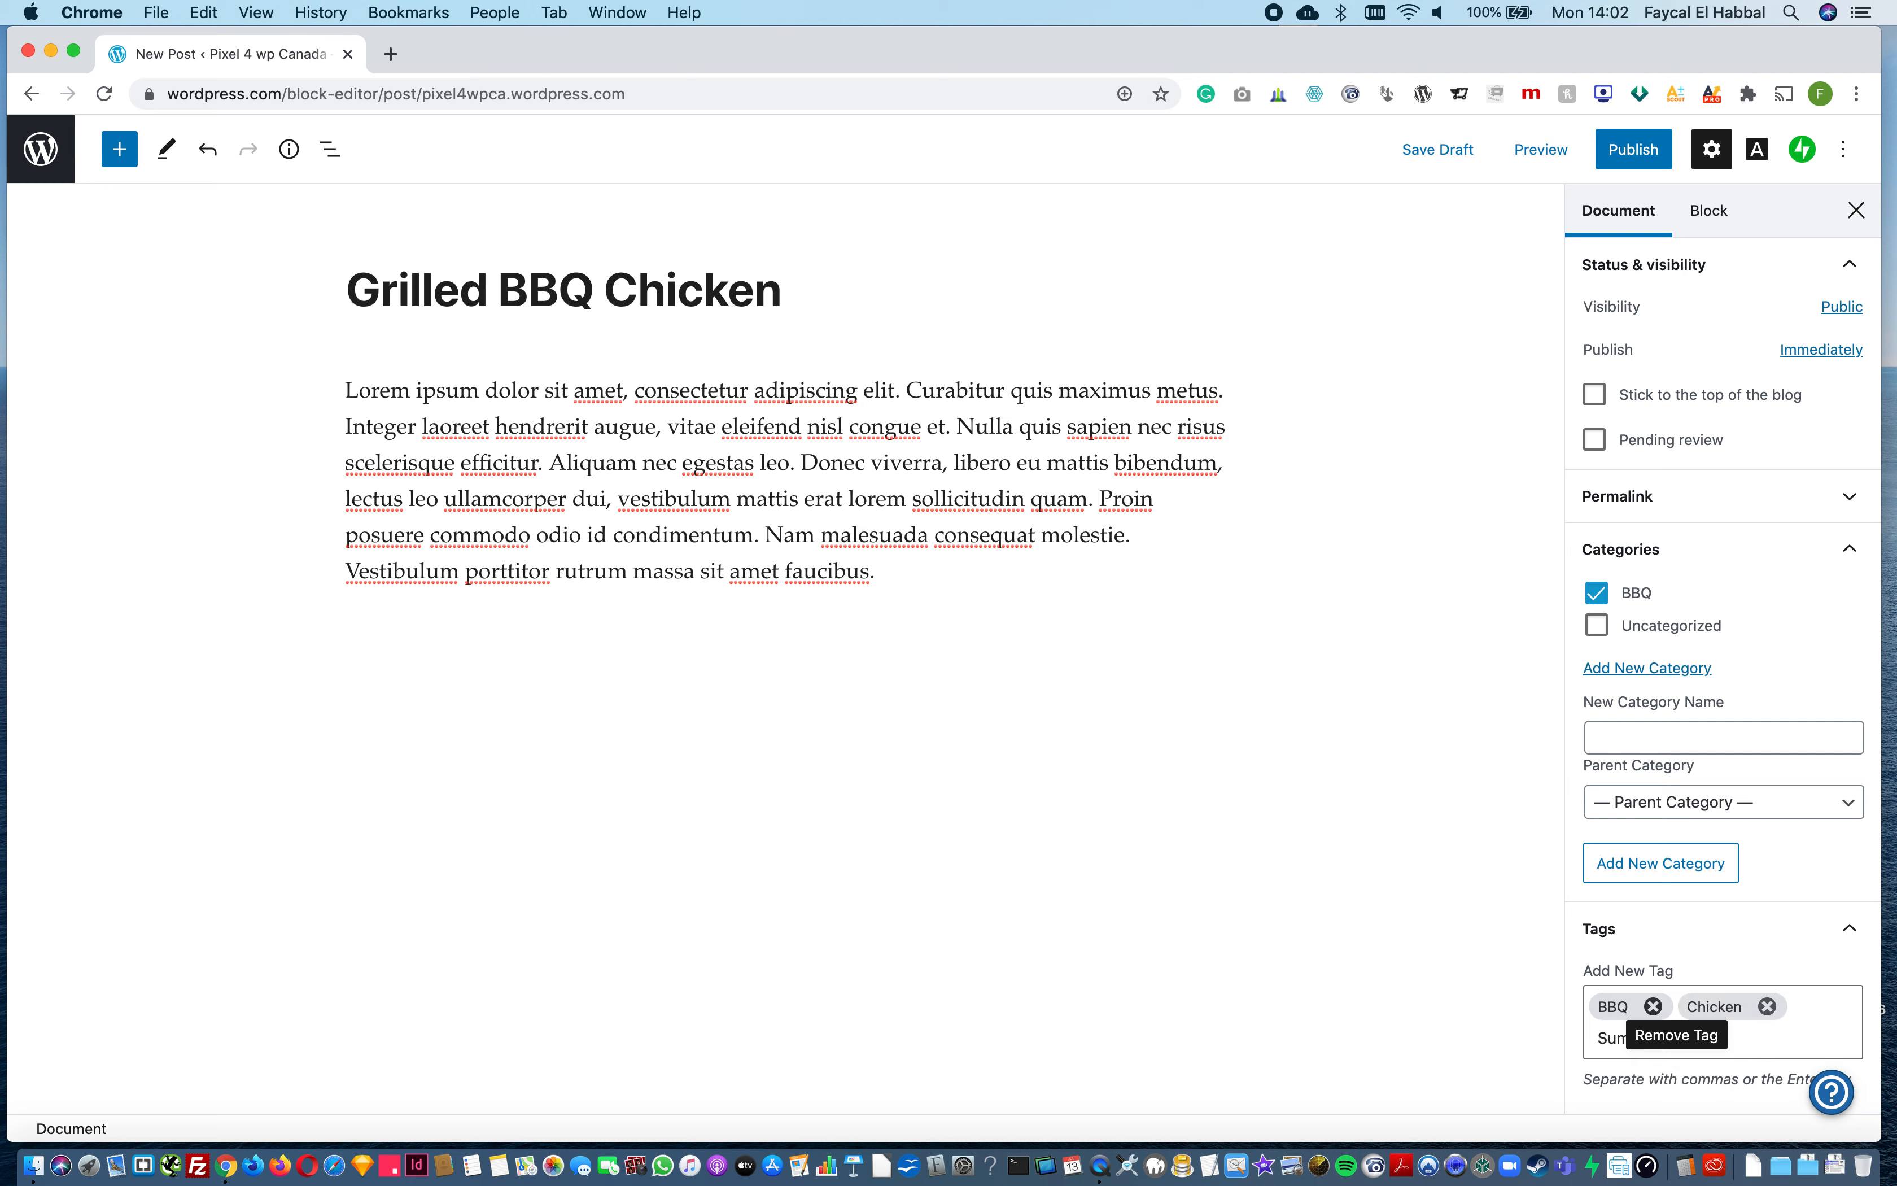
{"action": "key", "text": "Return"}
Step: Add Marinades as another tag in the post's document settings
{"action": "left_click", "coordinate": [1316, 884]}
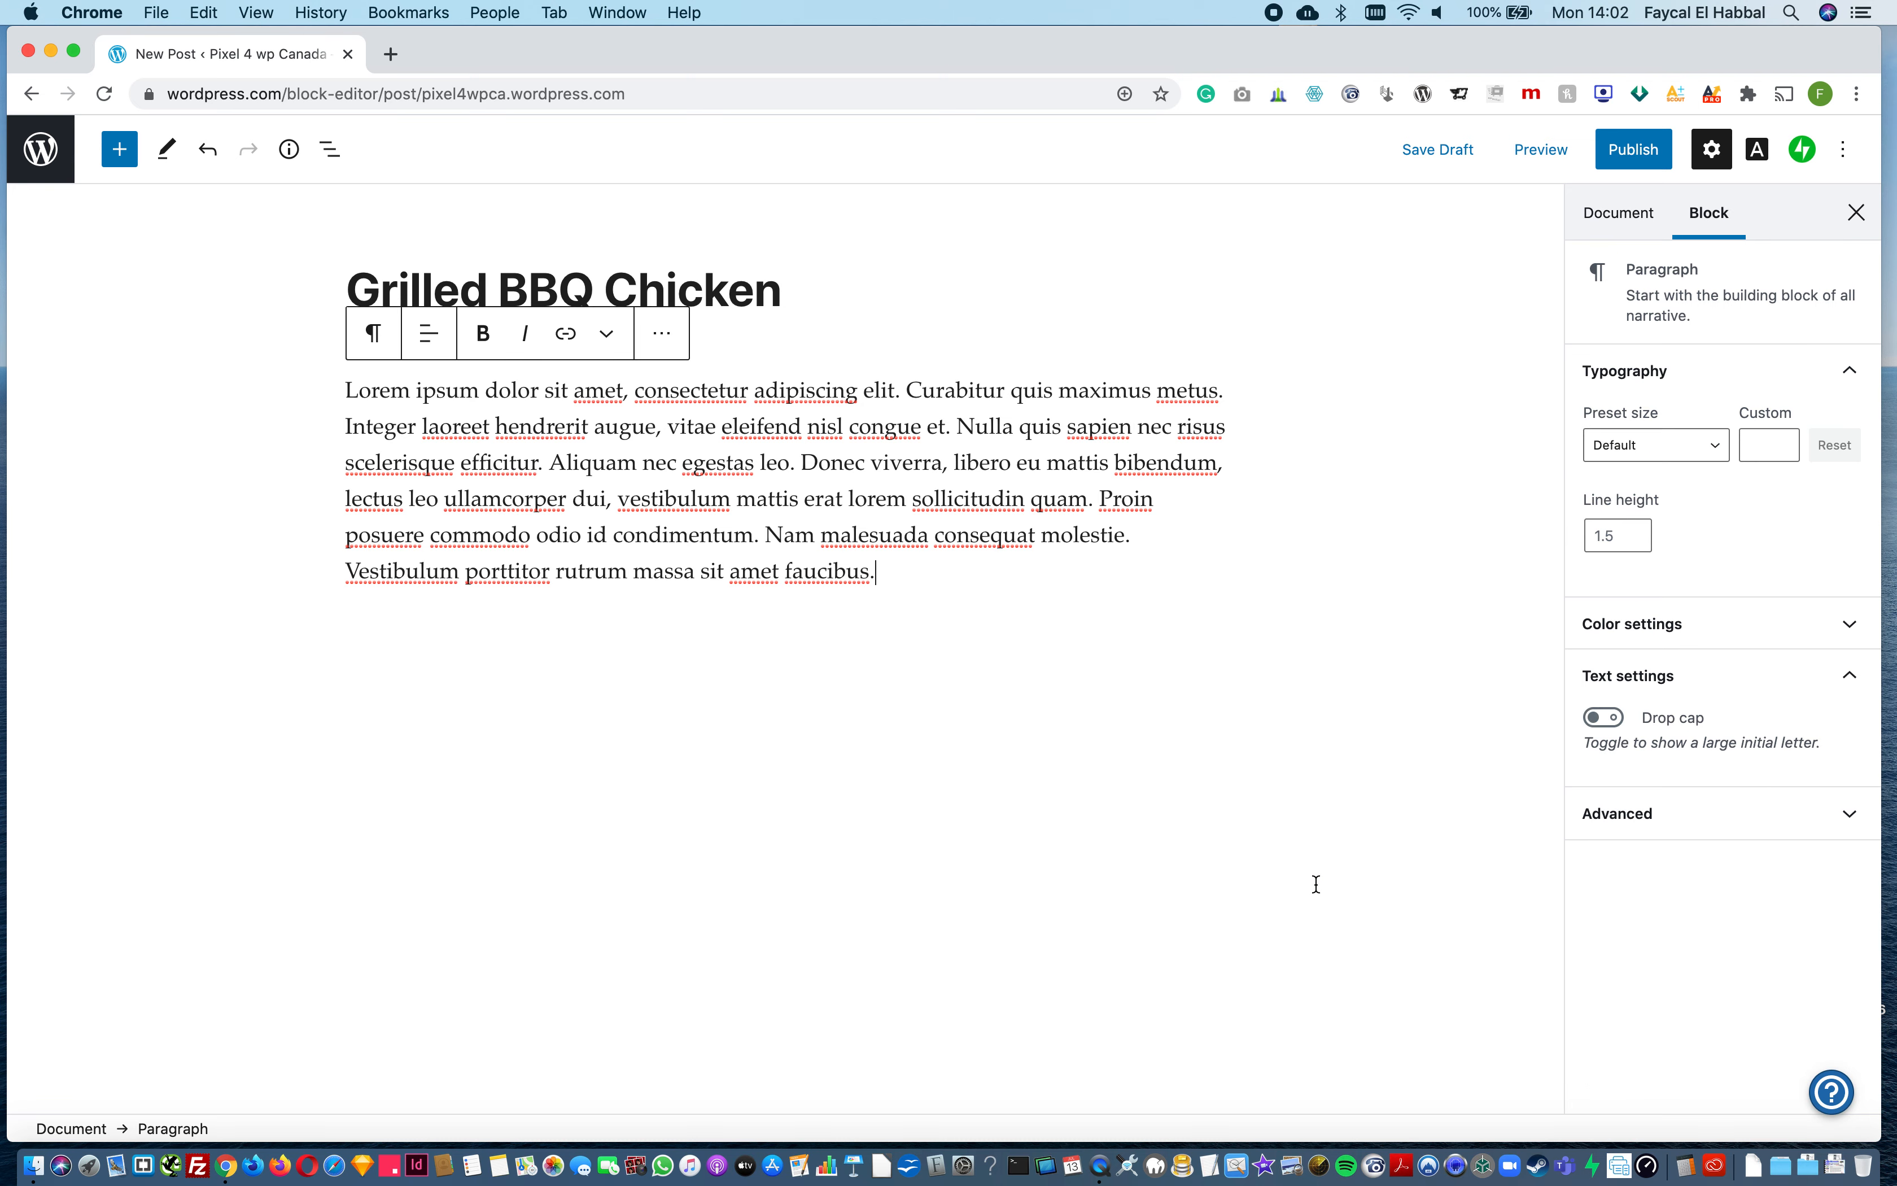
{"action": "left_click", "coordinate": [1625, 225]}
{"action": "left_click", "coordinate": [1726, 840]}
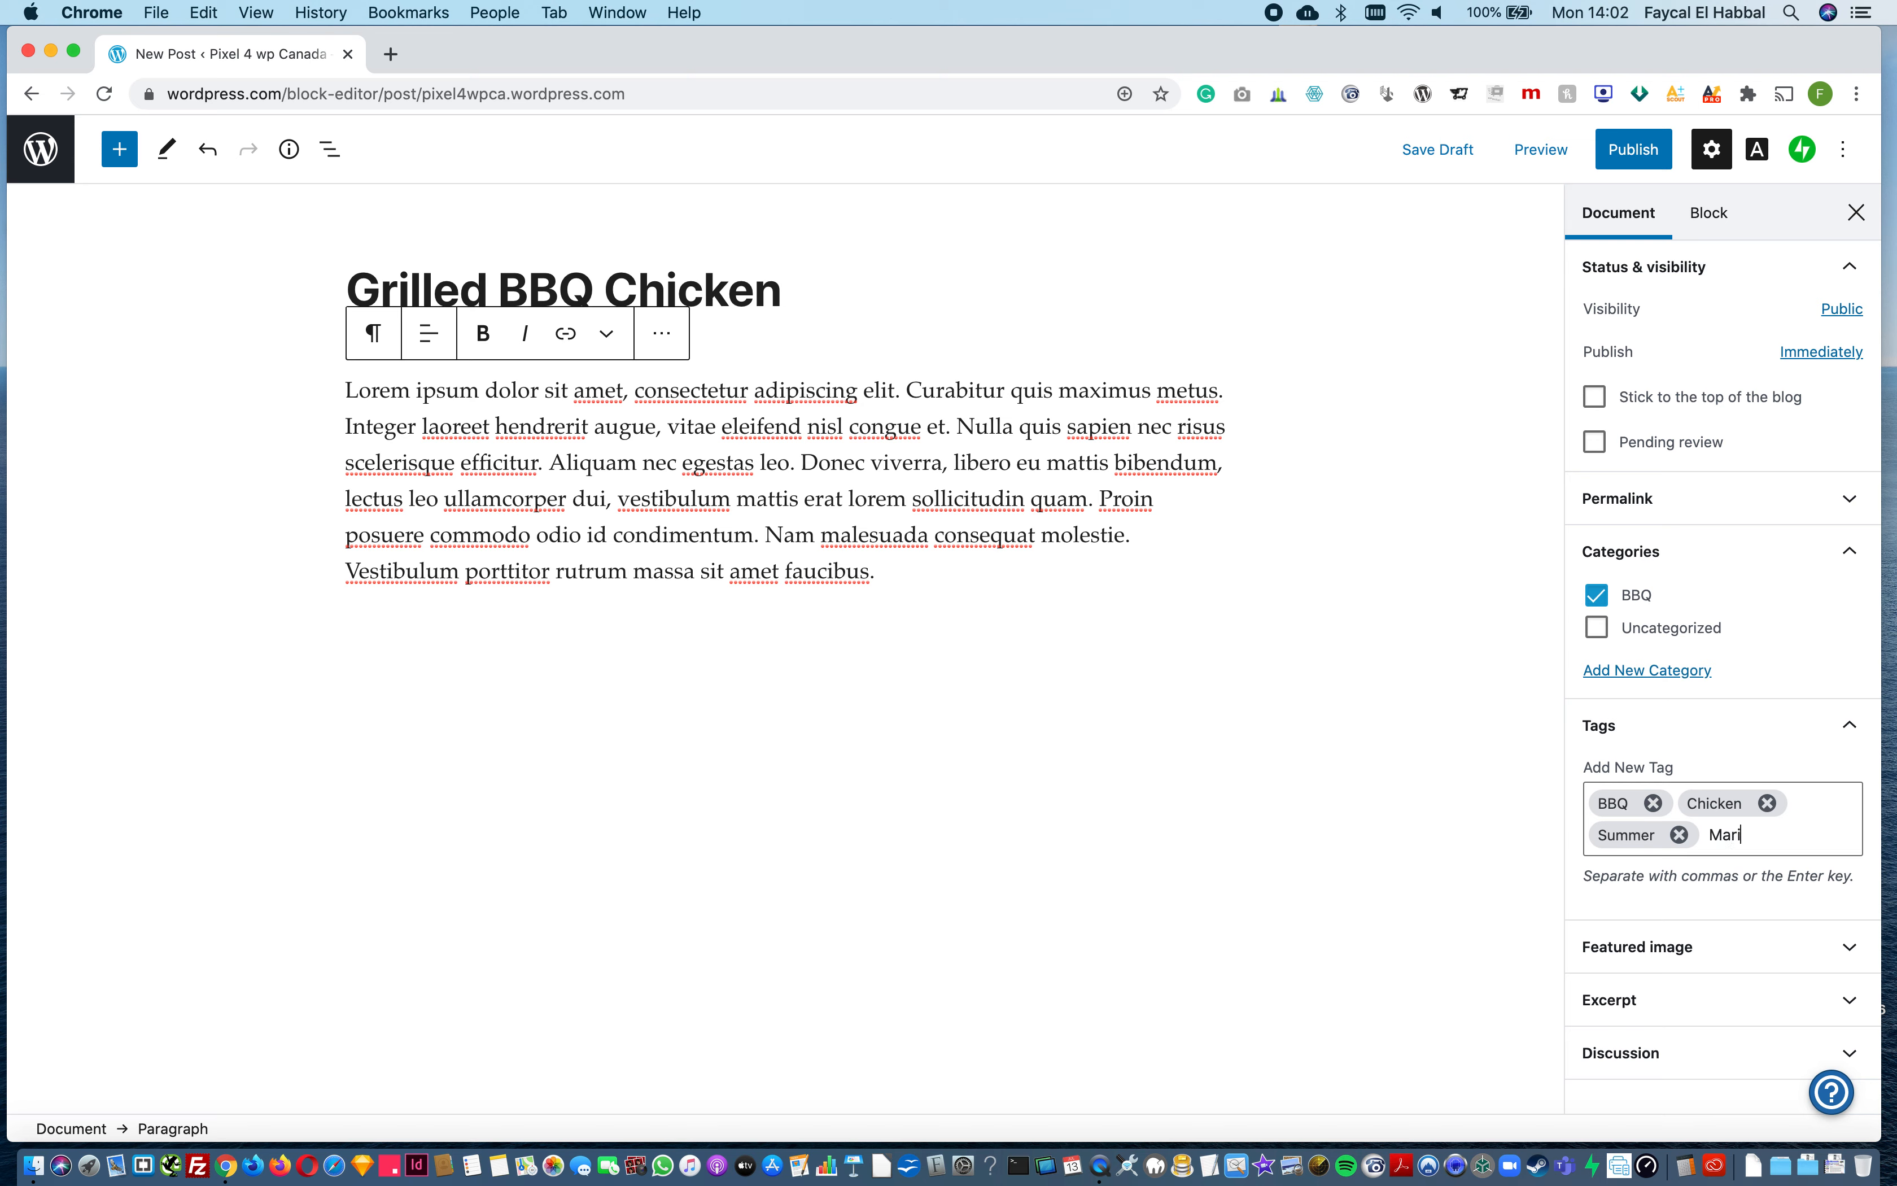
{"action": "type", "text": "Marinades"}
{"action": "key", "text": "Return"}
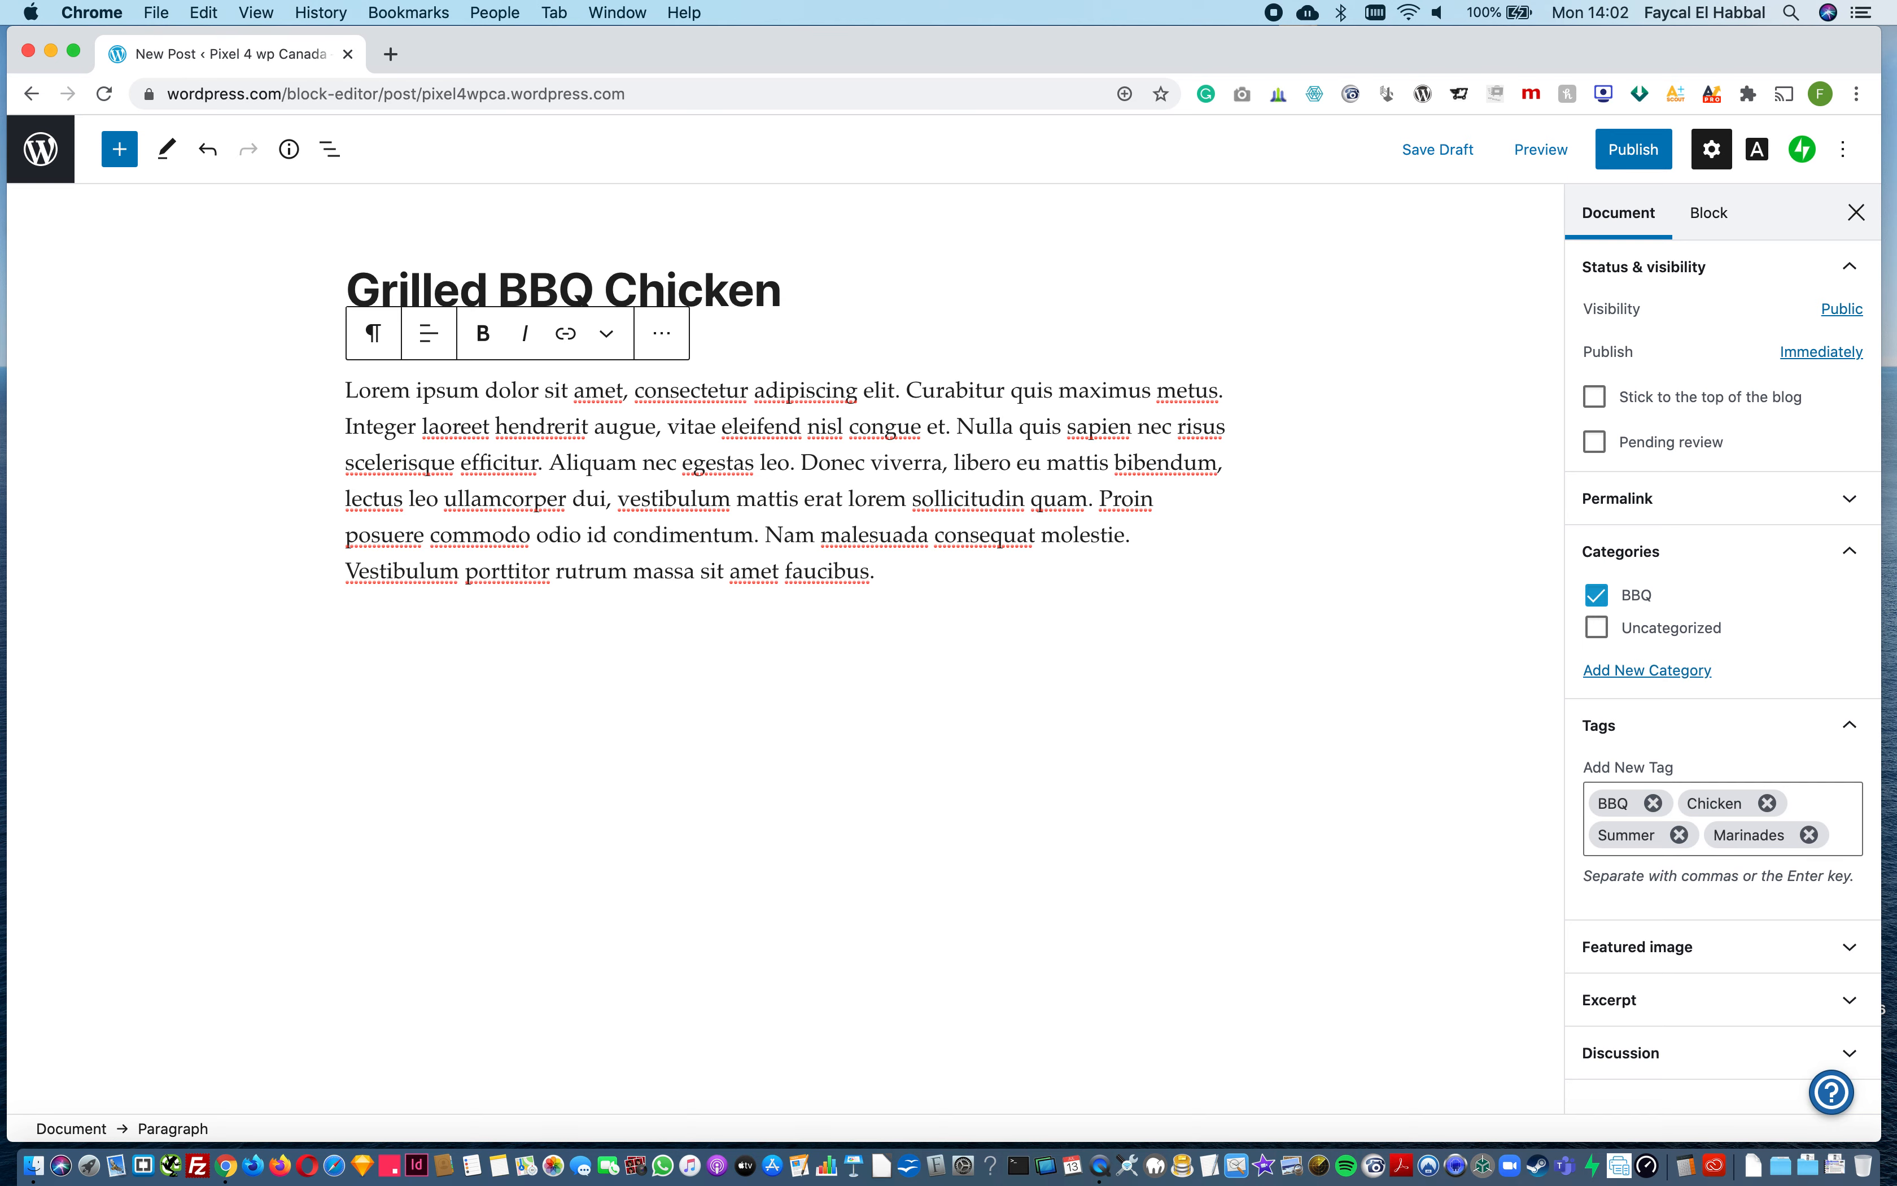
Step: Set the black-and-white portrait from the media library as the post's featured image
{"action": "left_click", "coordinate": [1669, 946]}
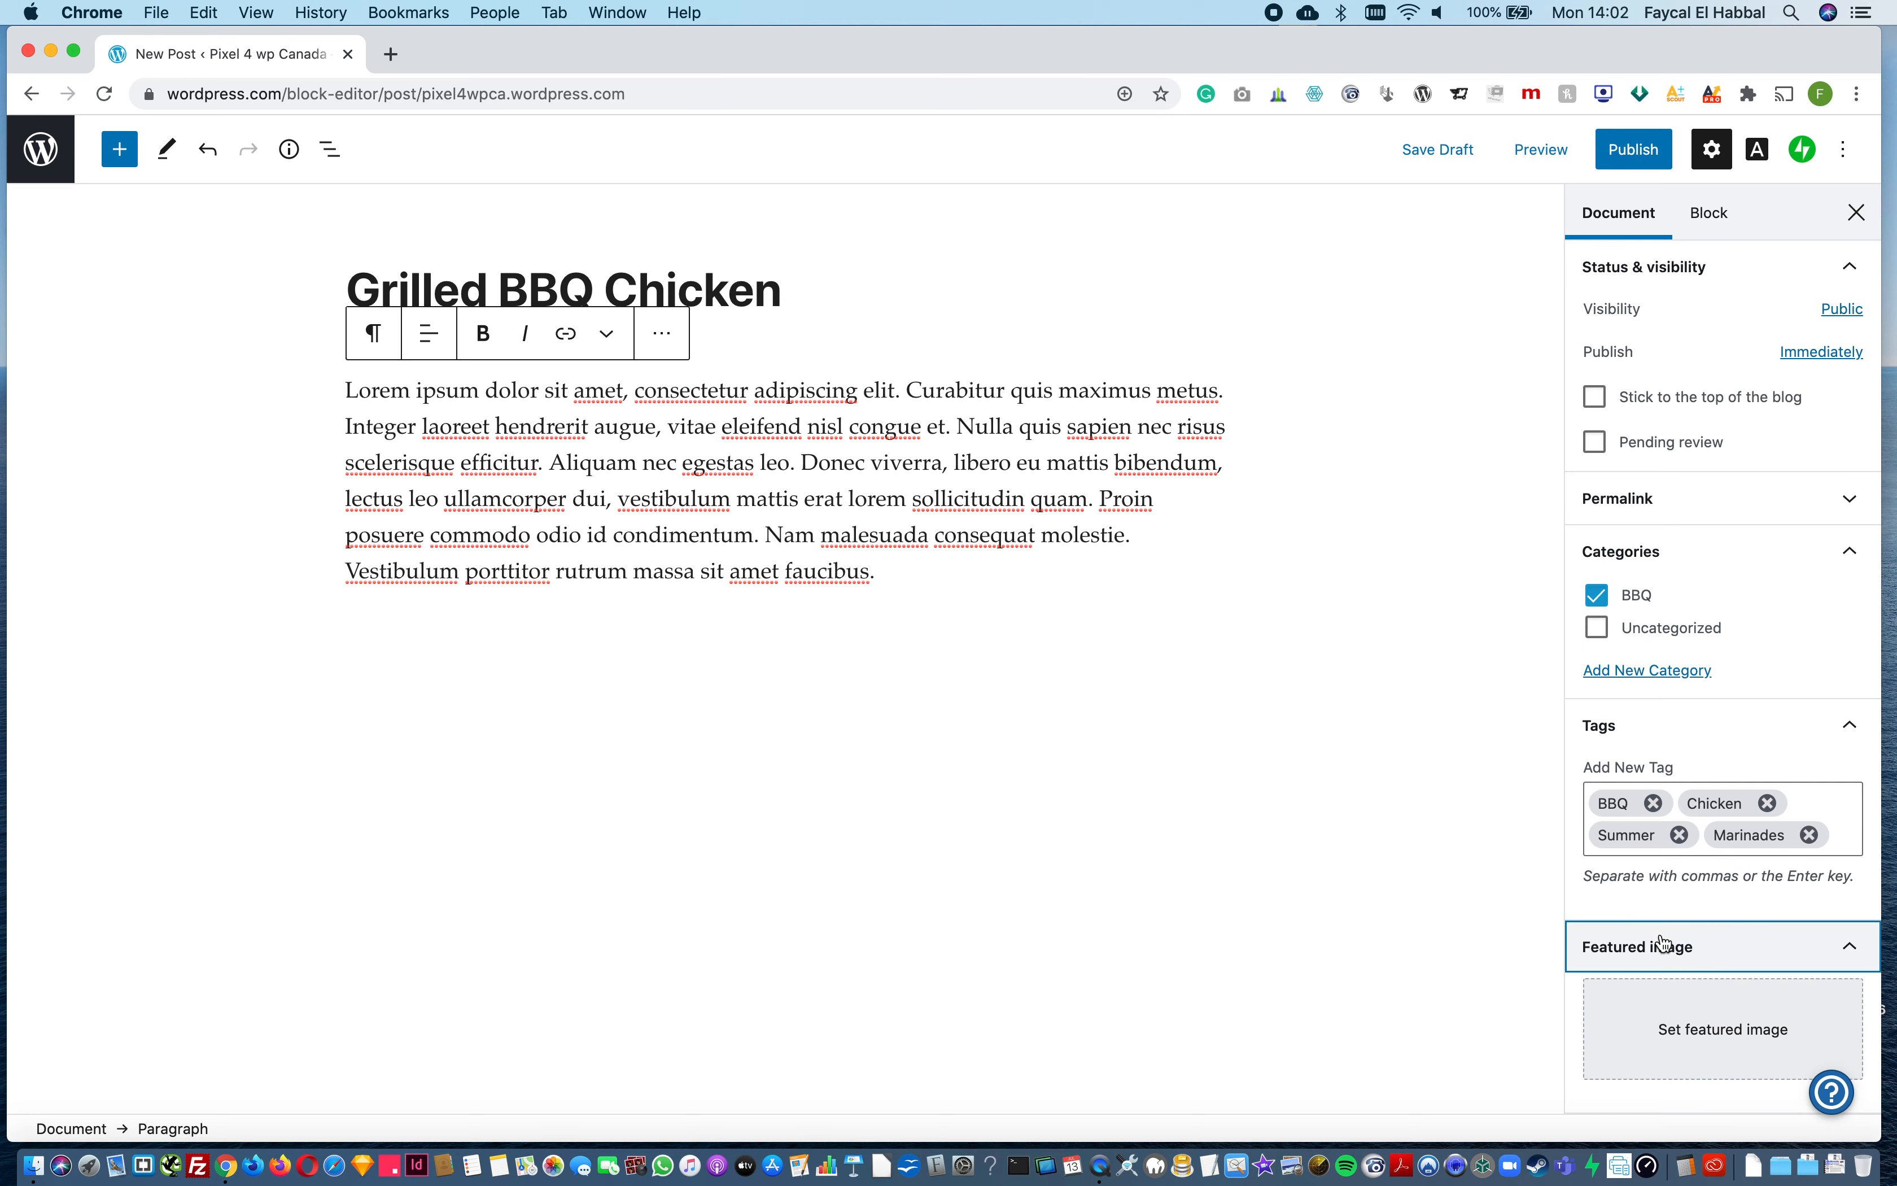
{"action": "left_click", "coordinate": [1685, 1029]}
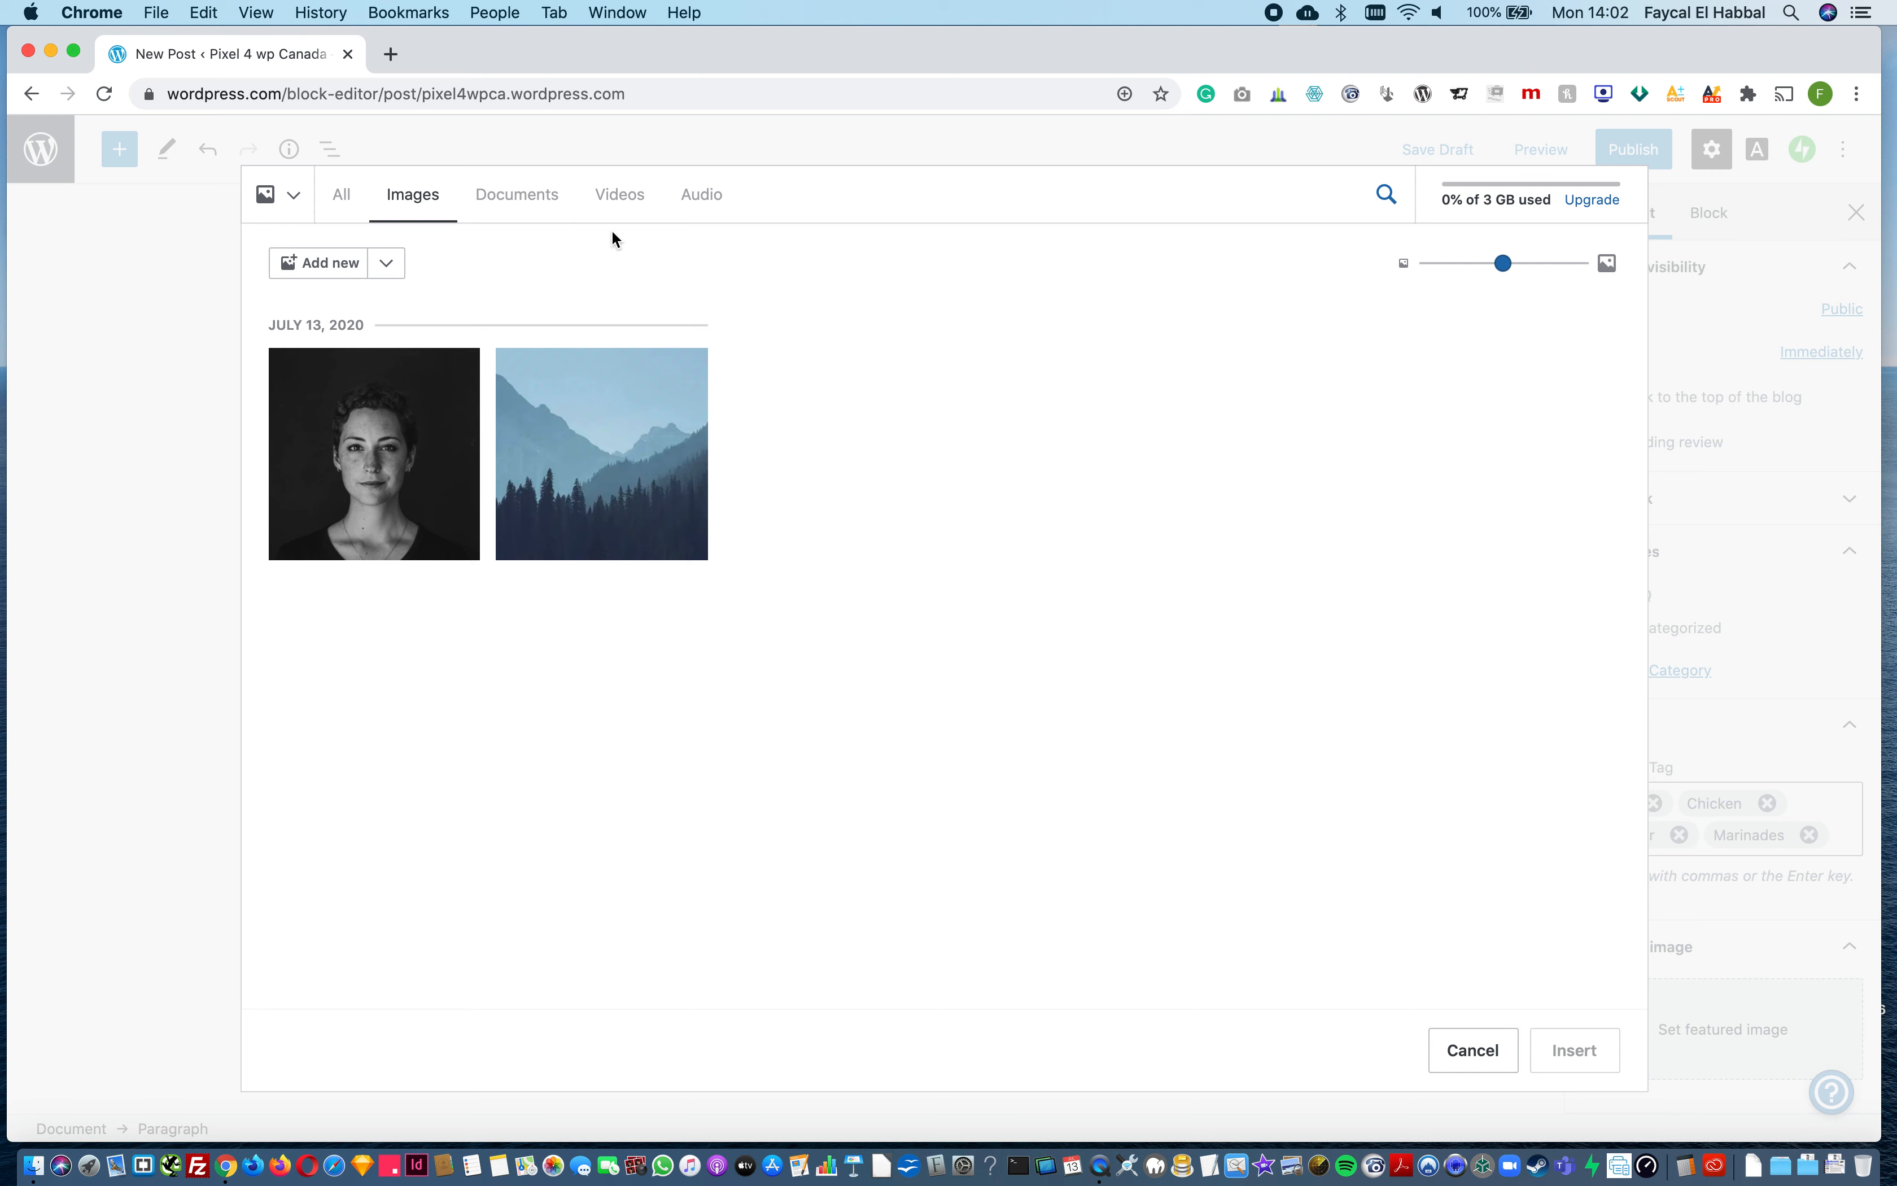
{"action": "left_click", "coordinate": [434, 418]}
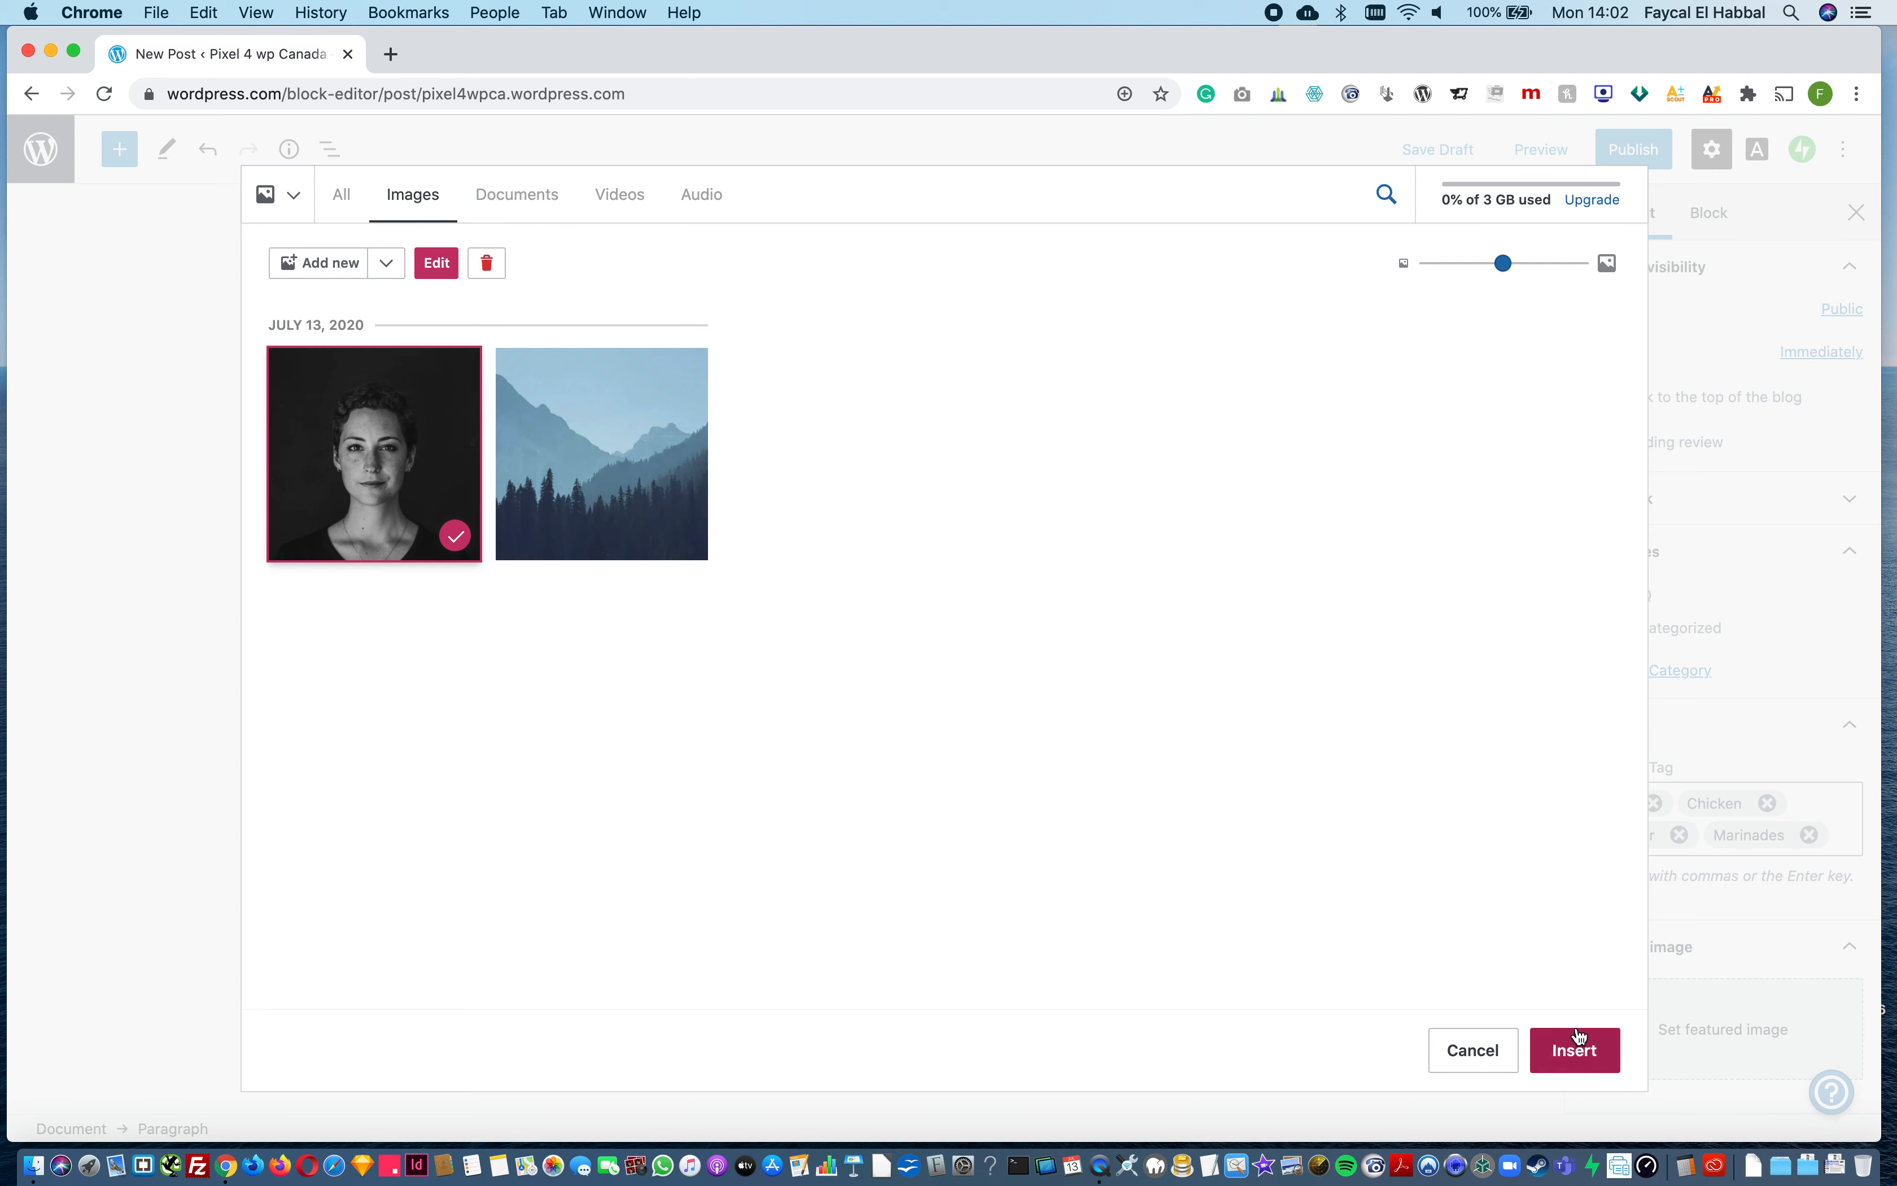
{"action": "left_click", "coordinate": [1575, 1048]}
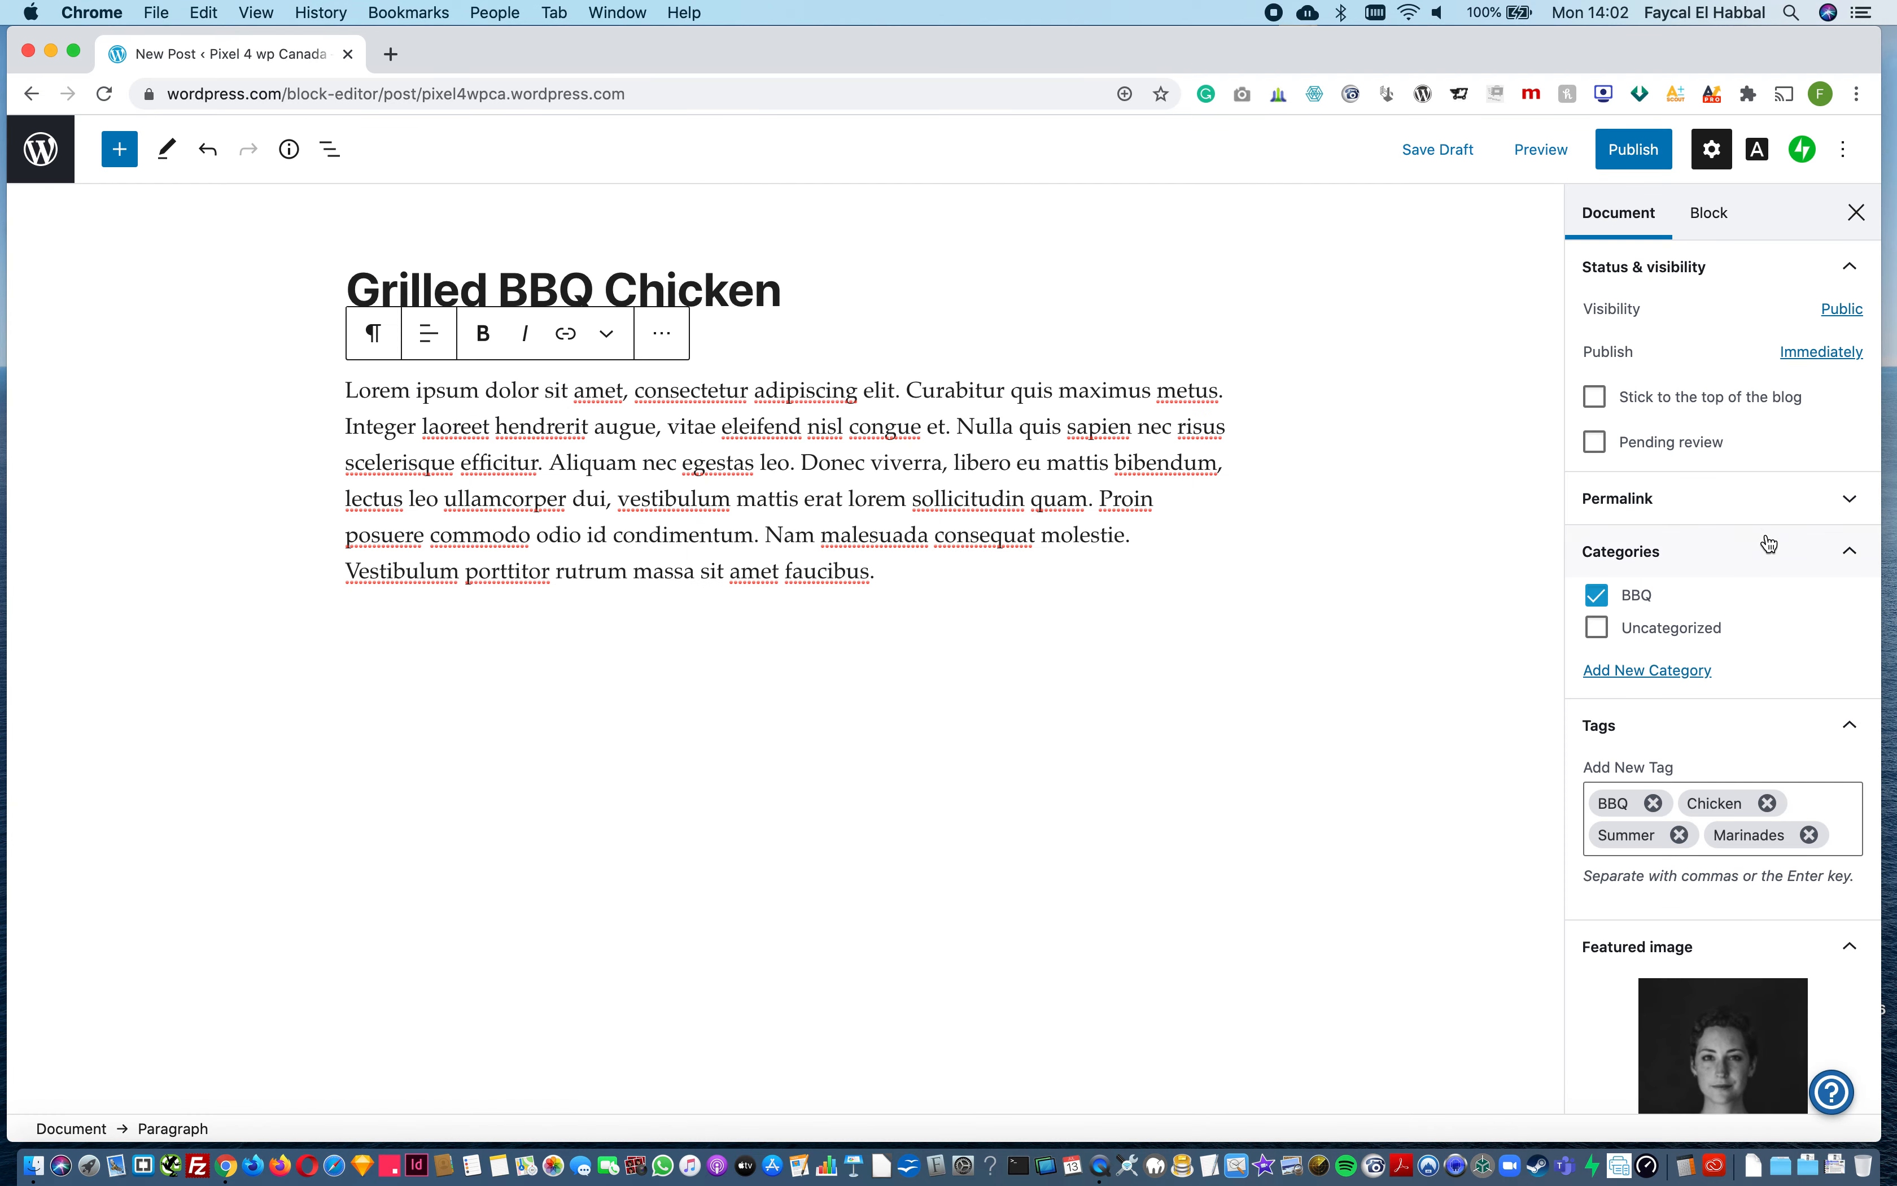
Step: Publish the Grilled BBQ Chicken post and view the live post down to its category and tags
{"action": "left_click", "coordinate": [1654, 147]}
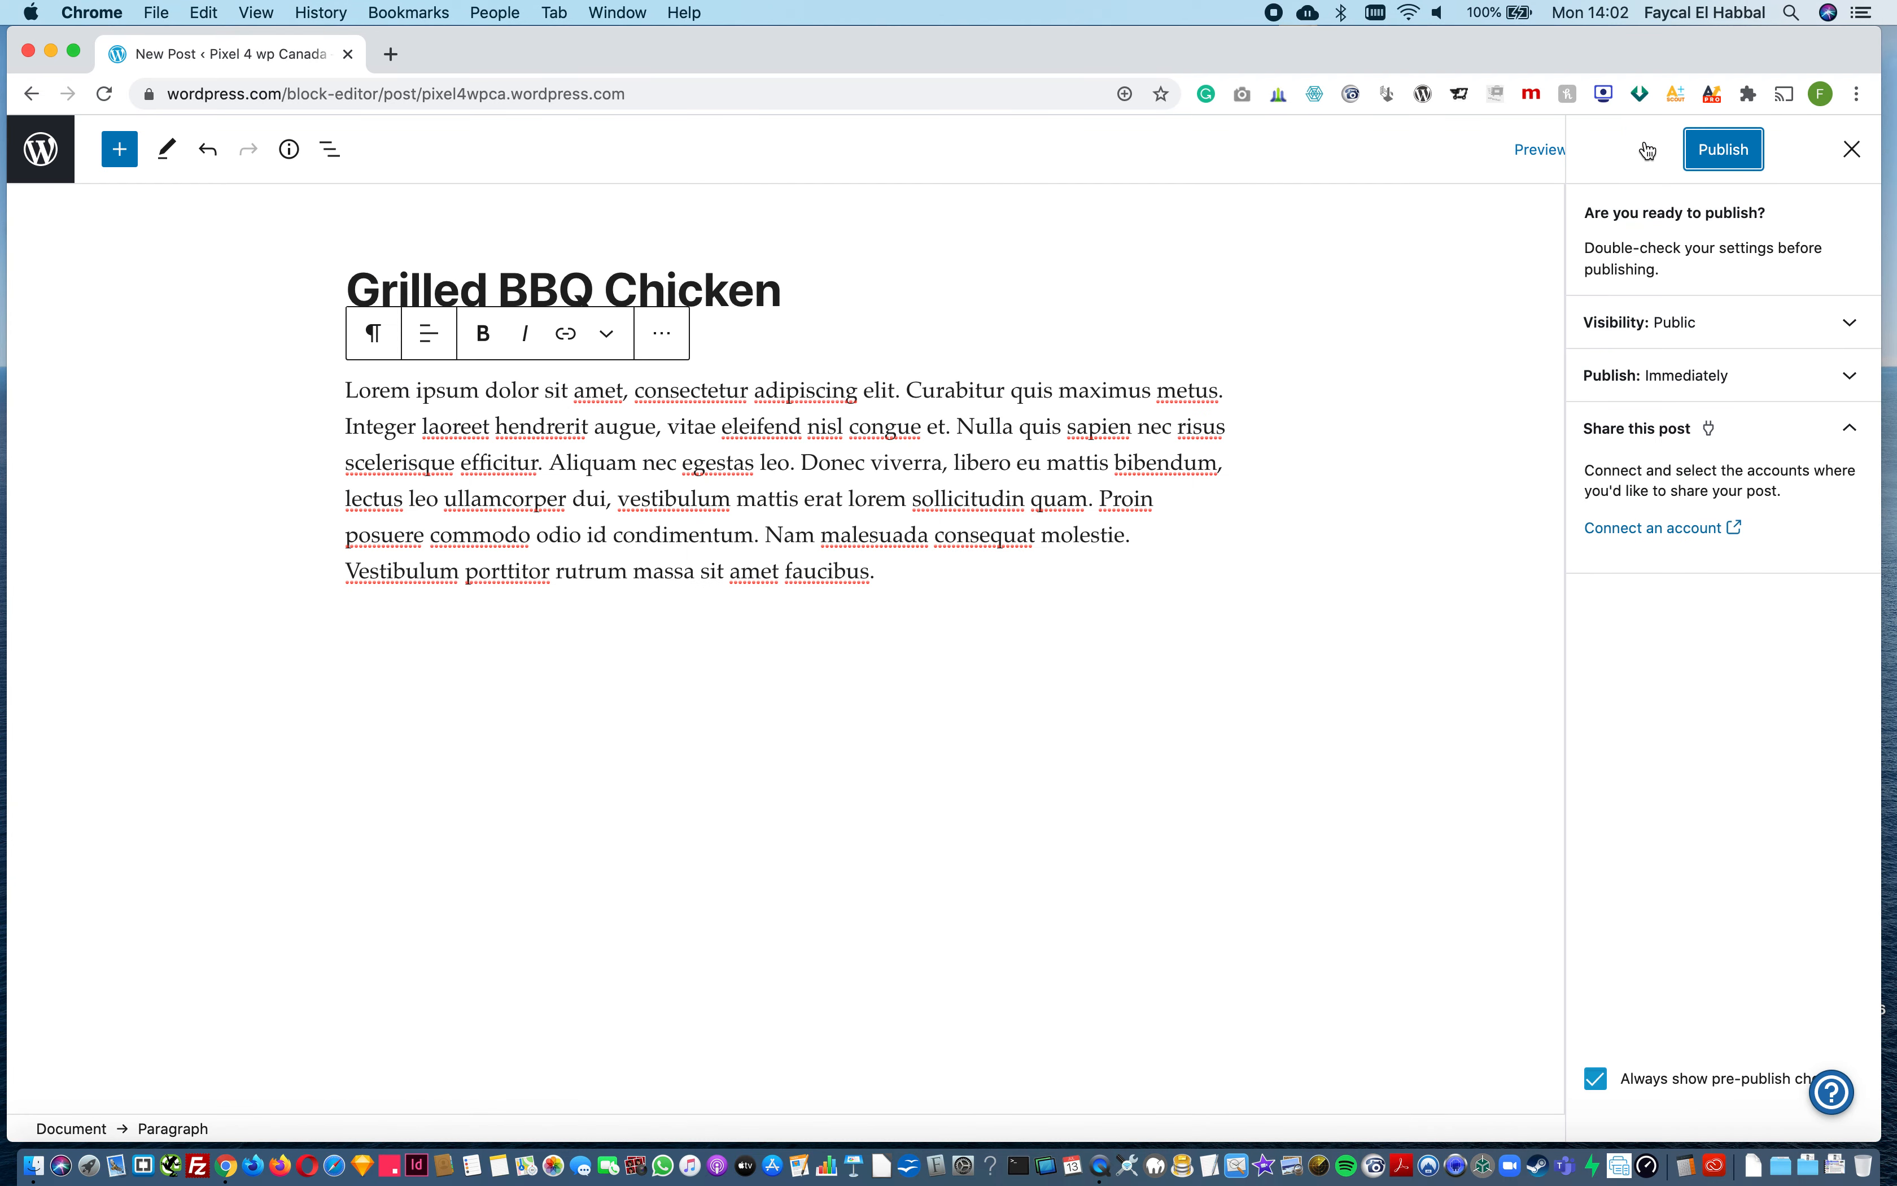
{"action": "left_click", "coordinate": [1694, 147]}
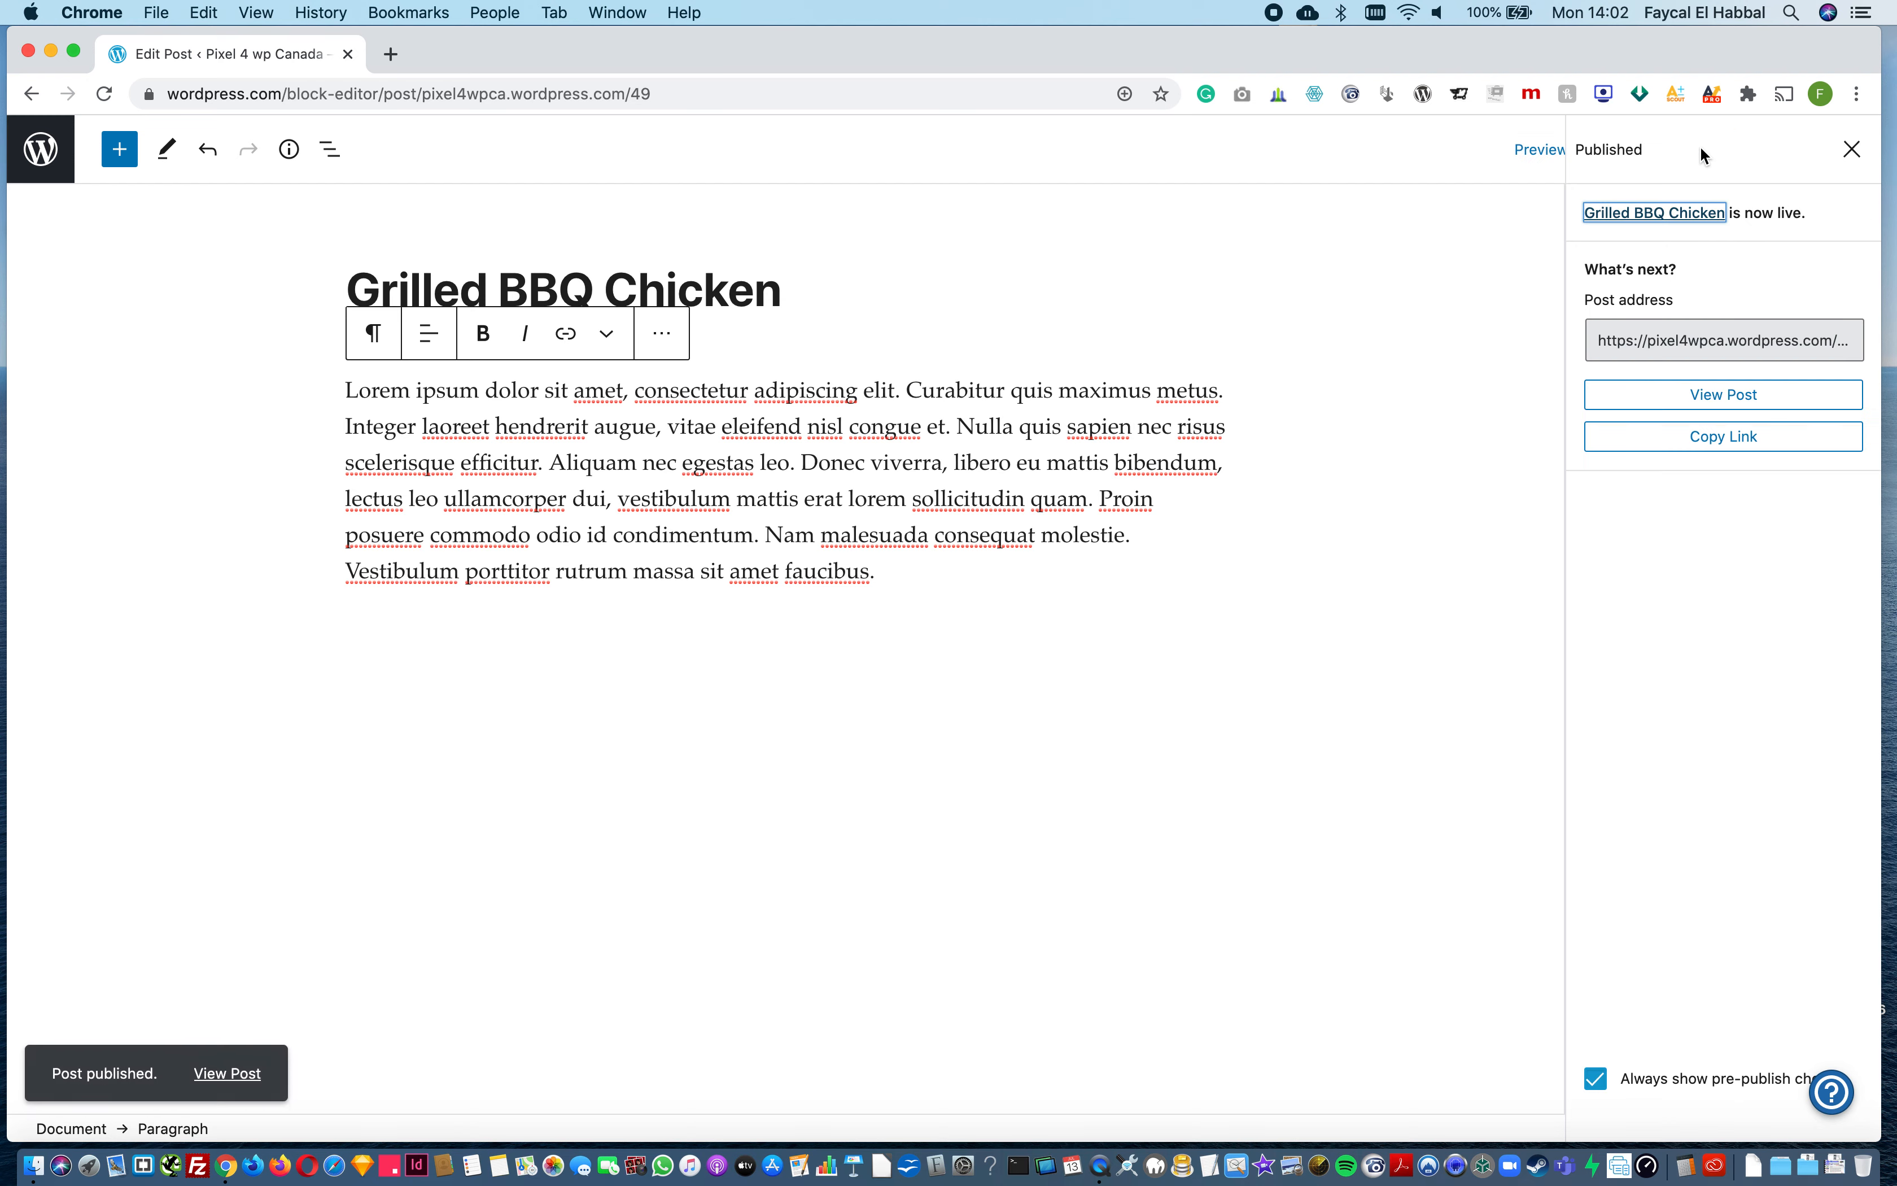
{"action": "left_click", "coordinate": [1673, 402]}
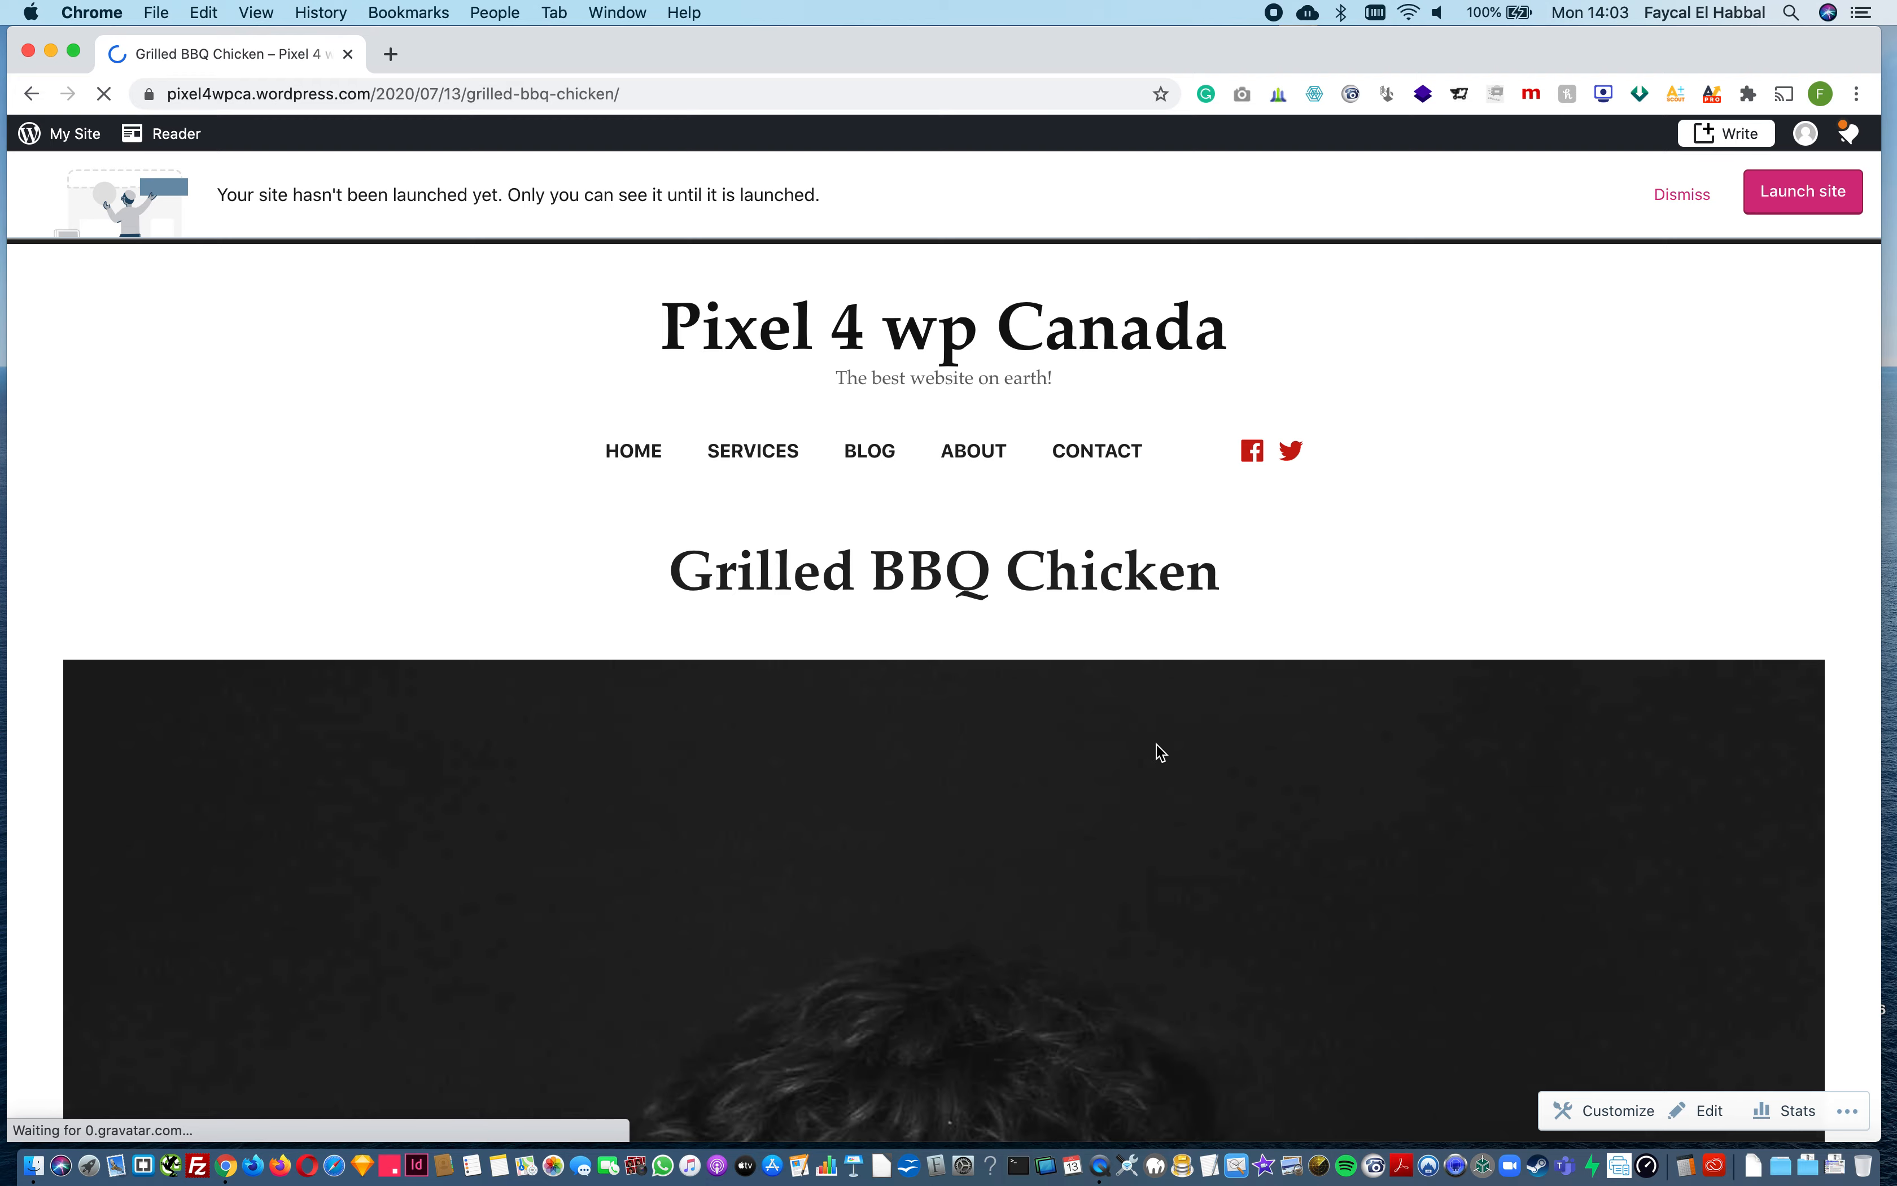
{"action": "scroll", "coordinate": [1158, 752], "scroll_direction": "down", "scroll_amount": 10}
{"action": "scroll", "coordinate": [1158, 745], "scroll_direction": "down", "scroll_amount": 10}
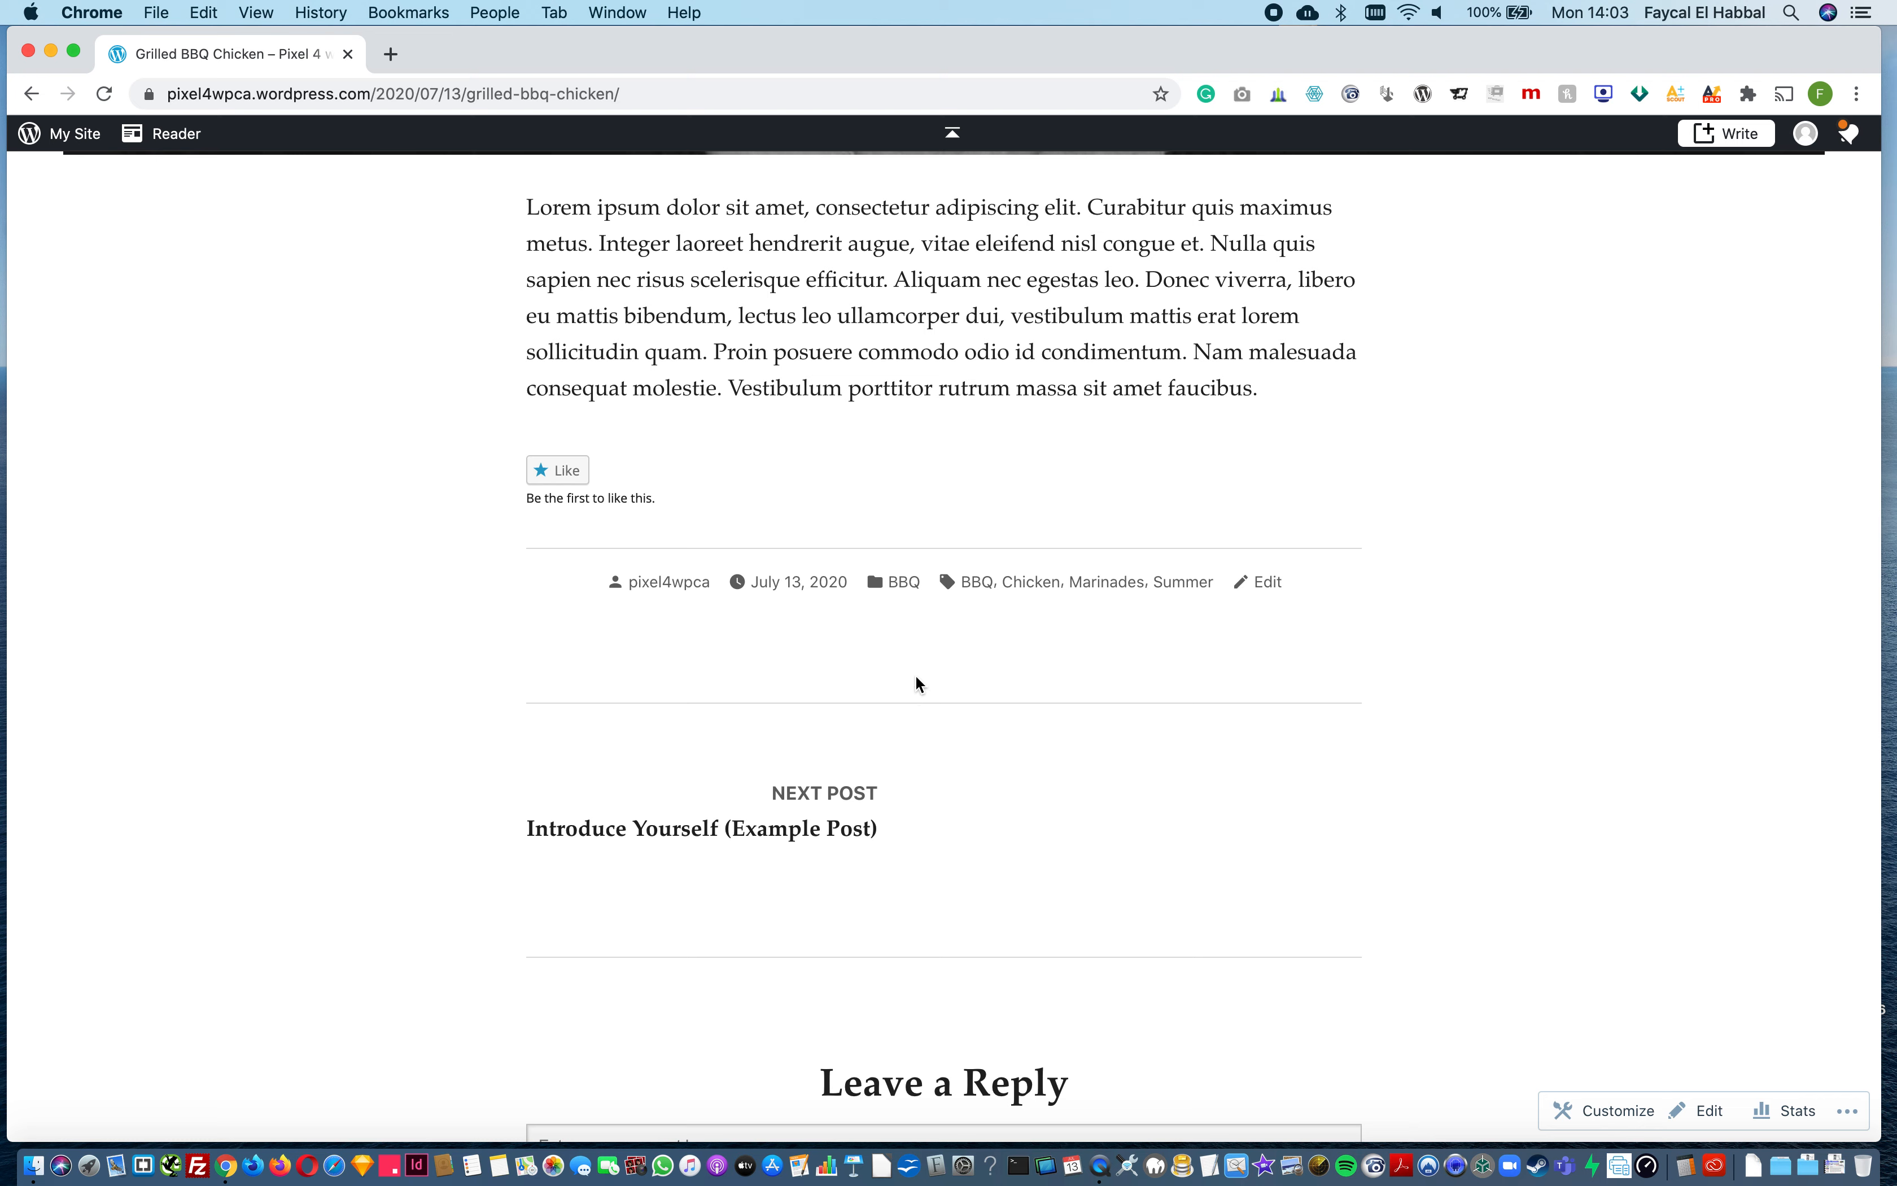
Step: Open the post's Chicken tag and look through its archive page
{"action": "left_click", "coordinate": [1025, 589]}
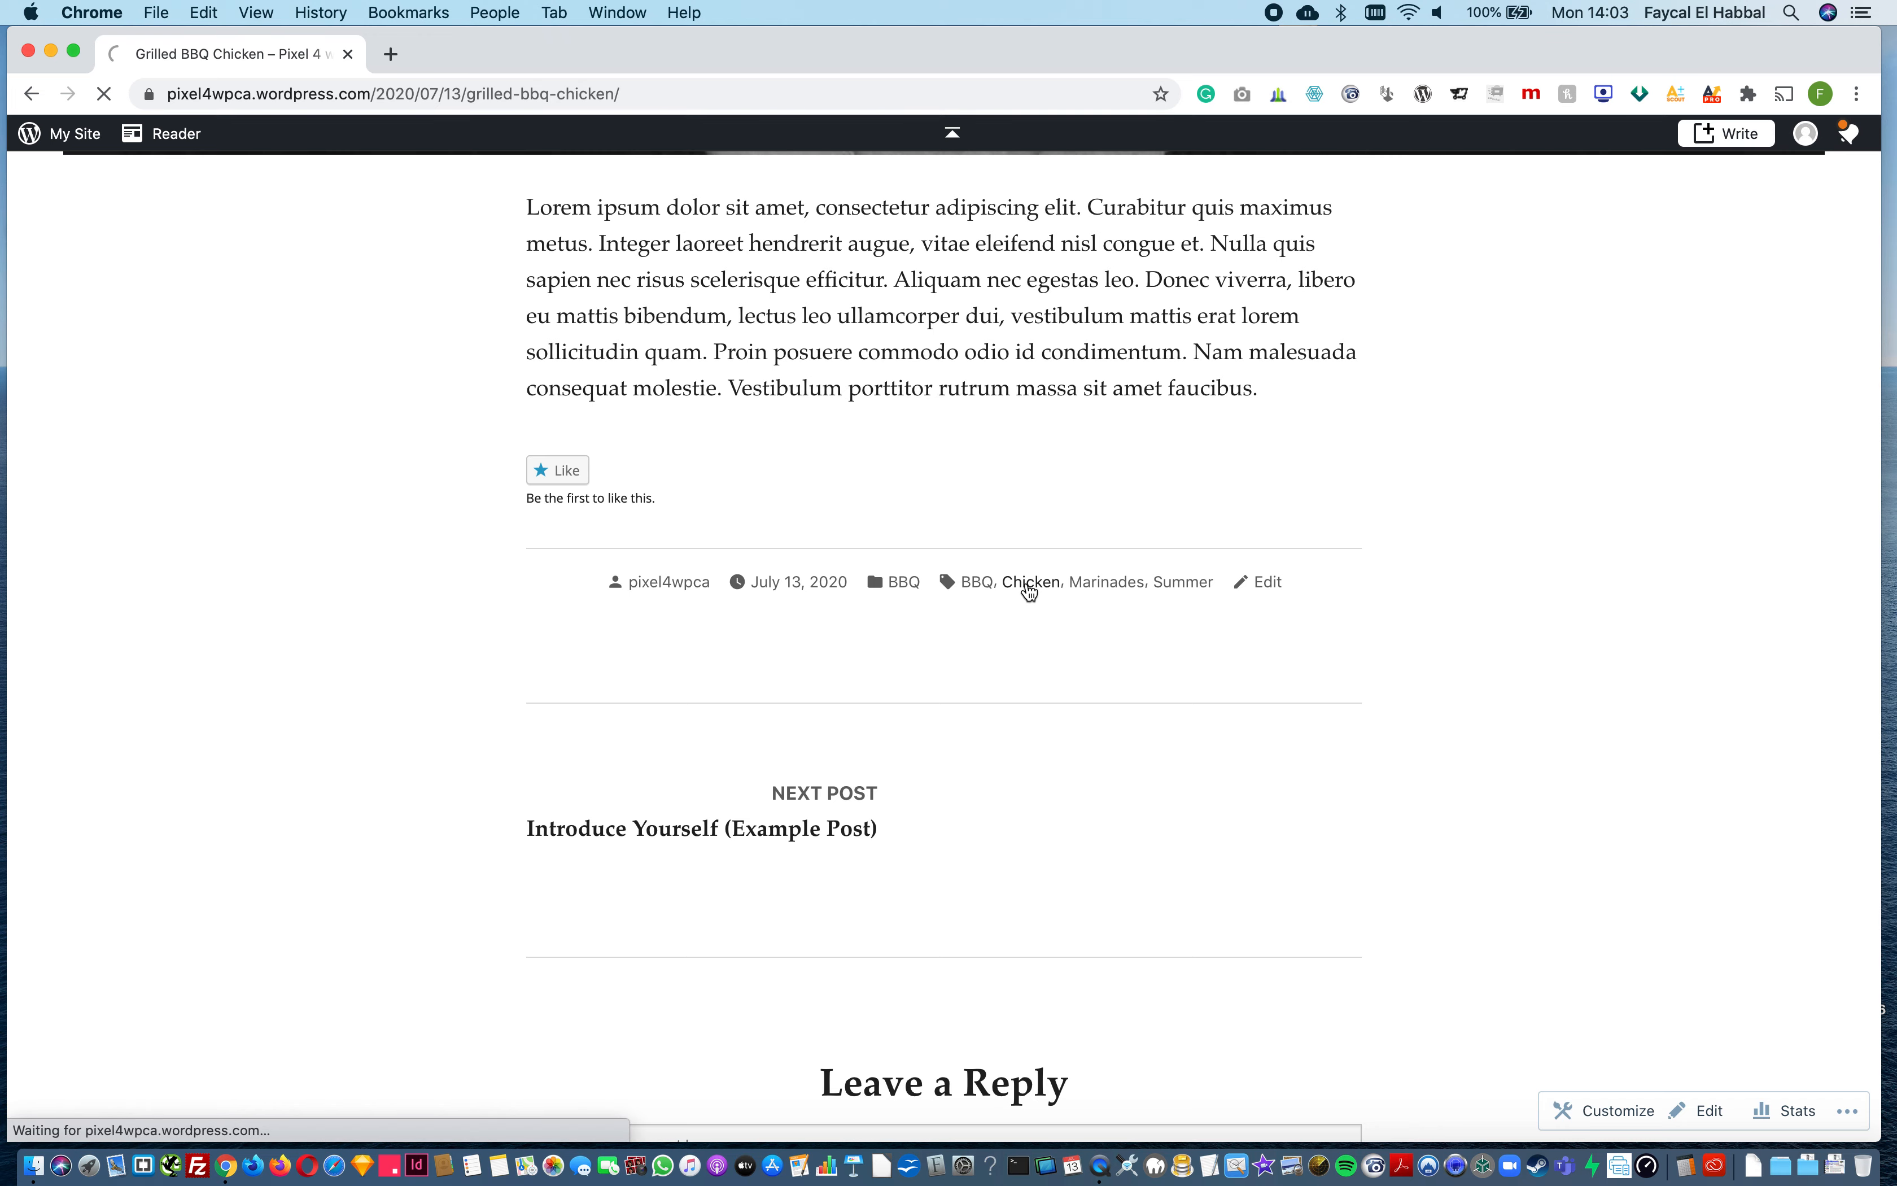
{"action": "scroll", "coordinate": [1029, 592], "scroll_direction": "down", "scroll_amount": 10}
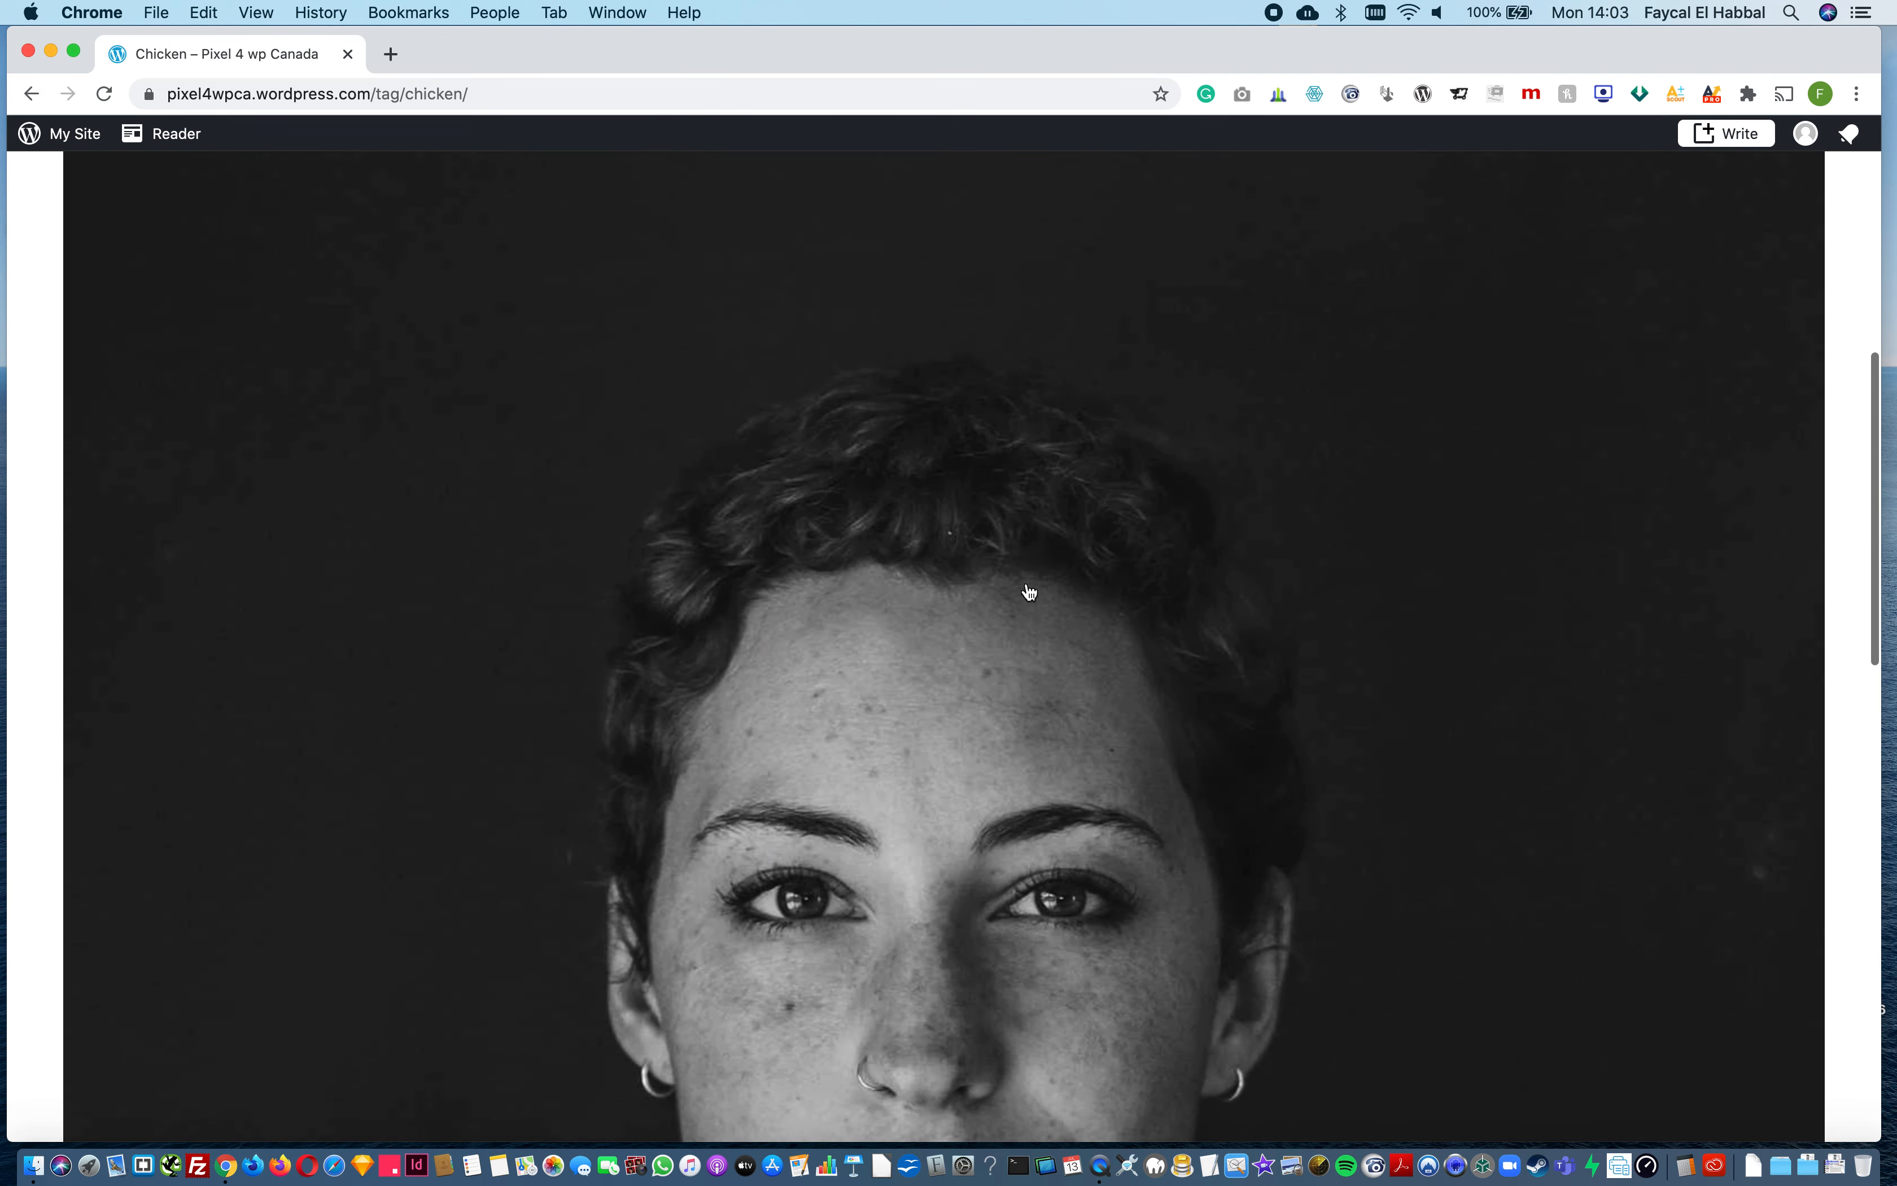
{"action": "scroll", "coordinate": [1029, 592], "scroll_direction": "up", "scroll_amount": 10}
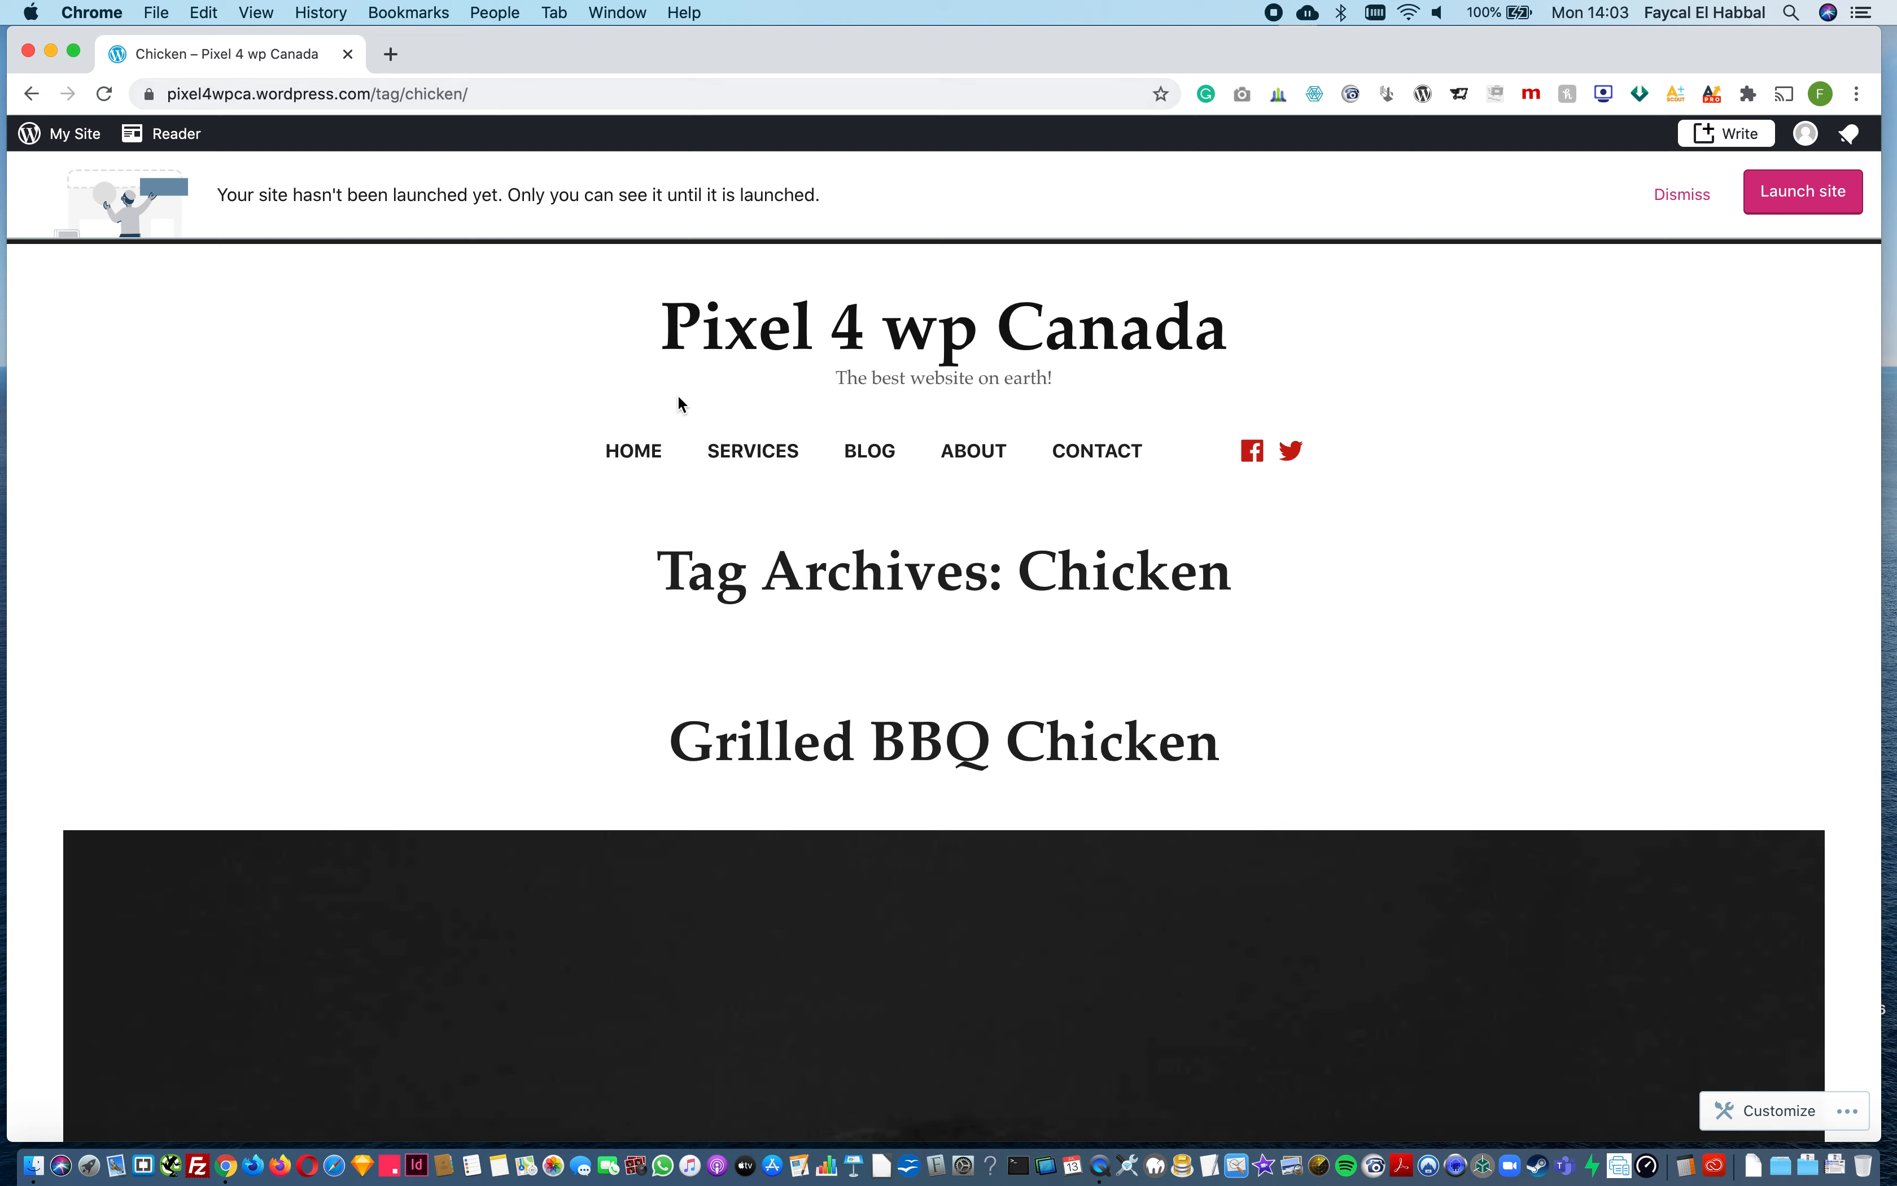
Step: Open the site's Blog page and look through the posts for the Grilled BBQ Chicken entry
{"action": "left_click", "coordinate": [868, 470]}
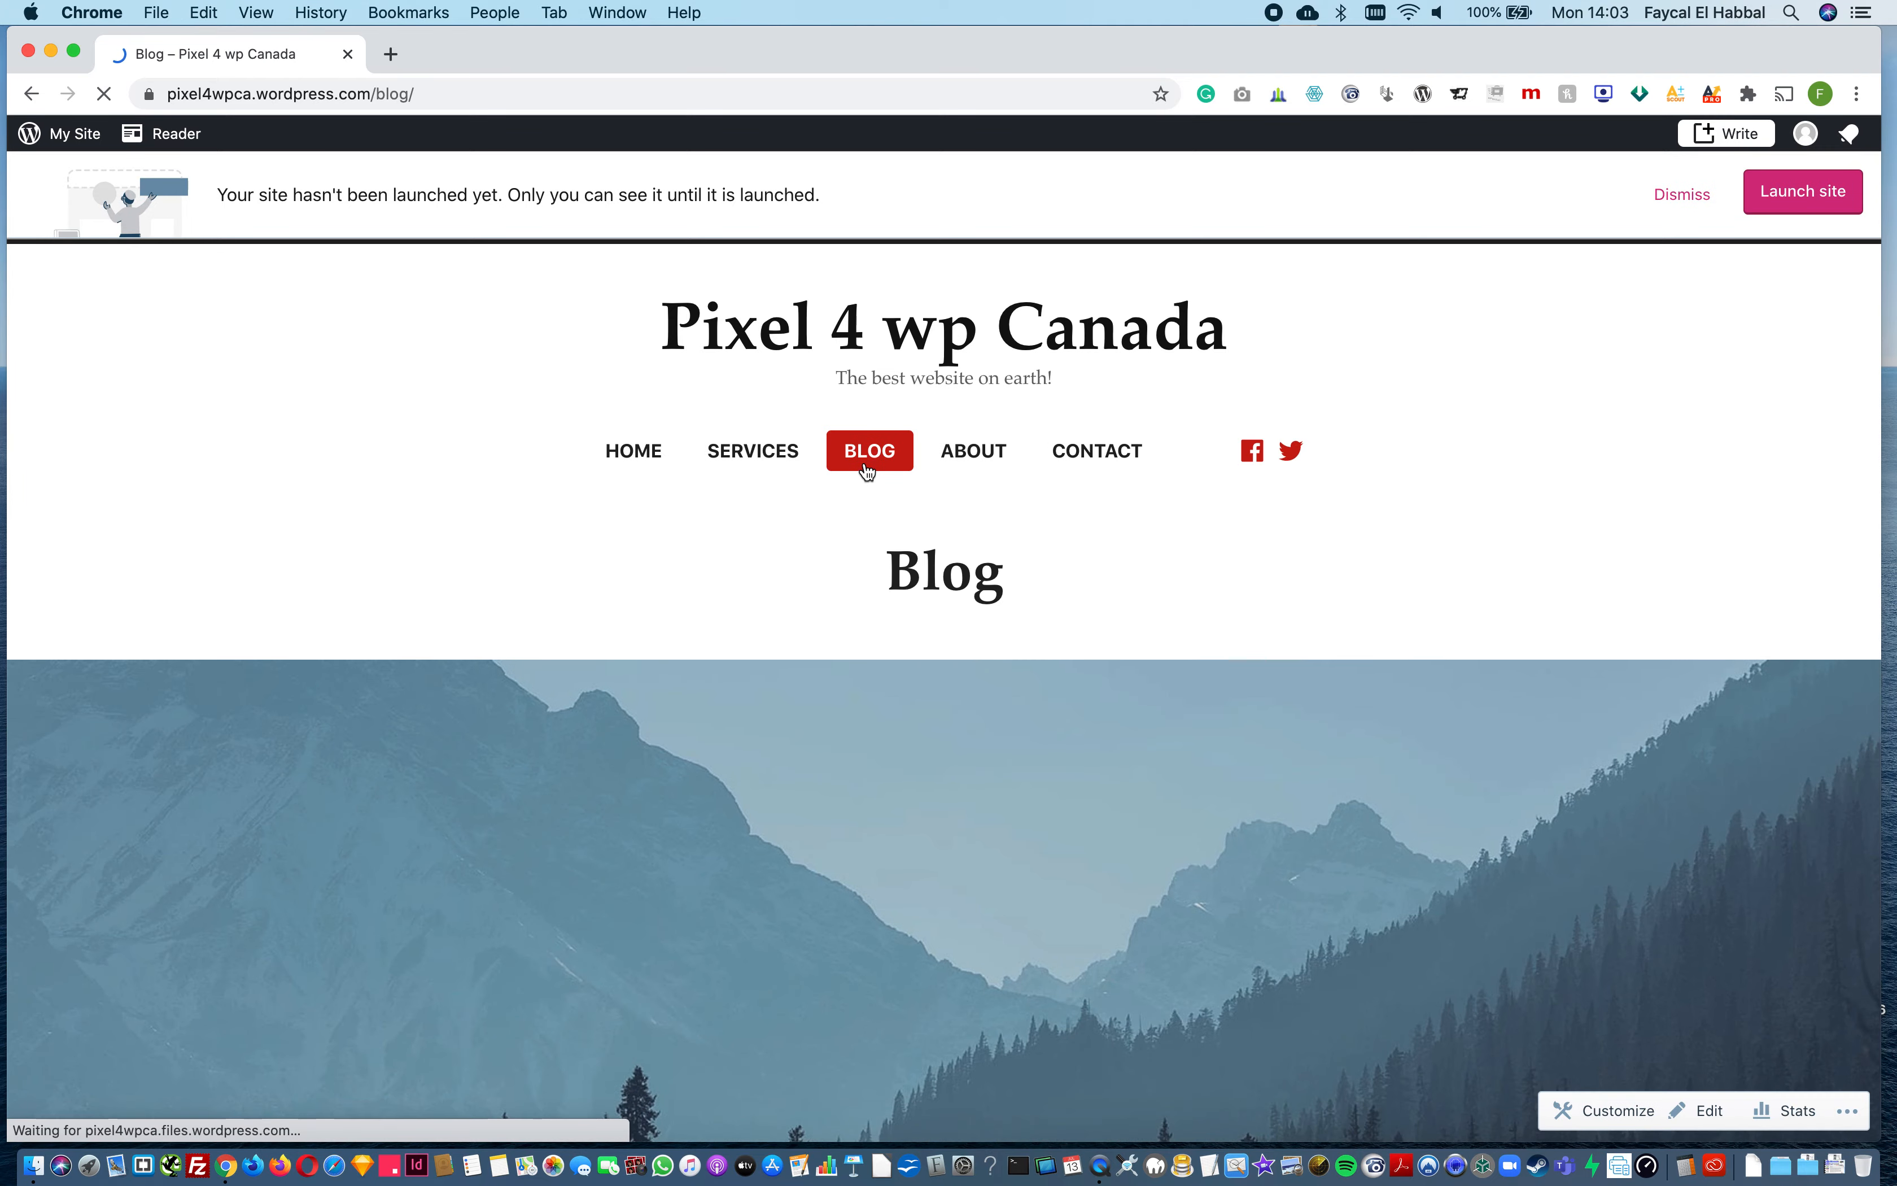
{"action": "scroll", "coordinate": [888, 684], "scroll_direction": "down", "scroll_amount": 20}
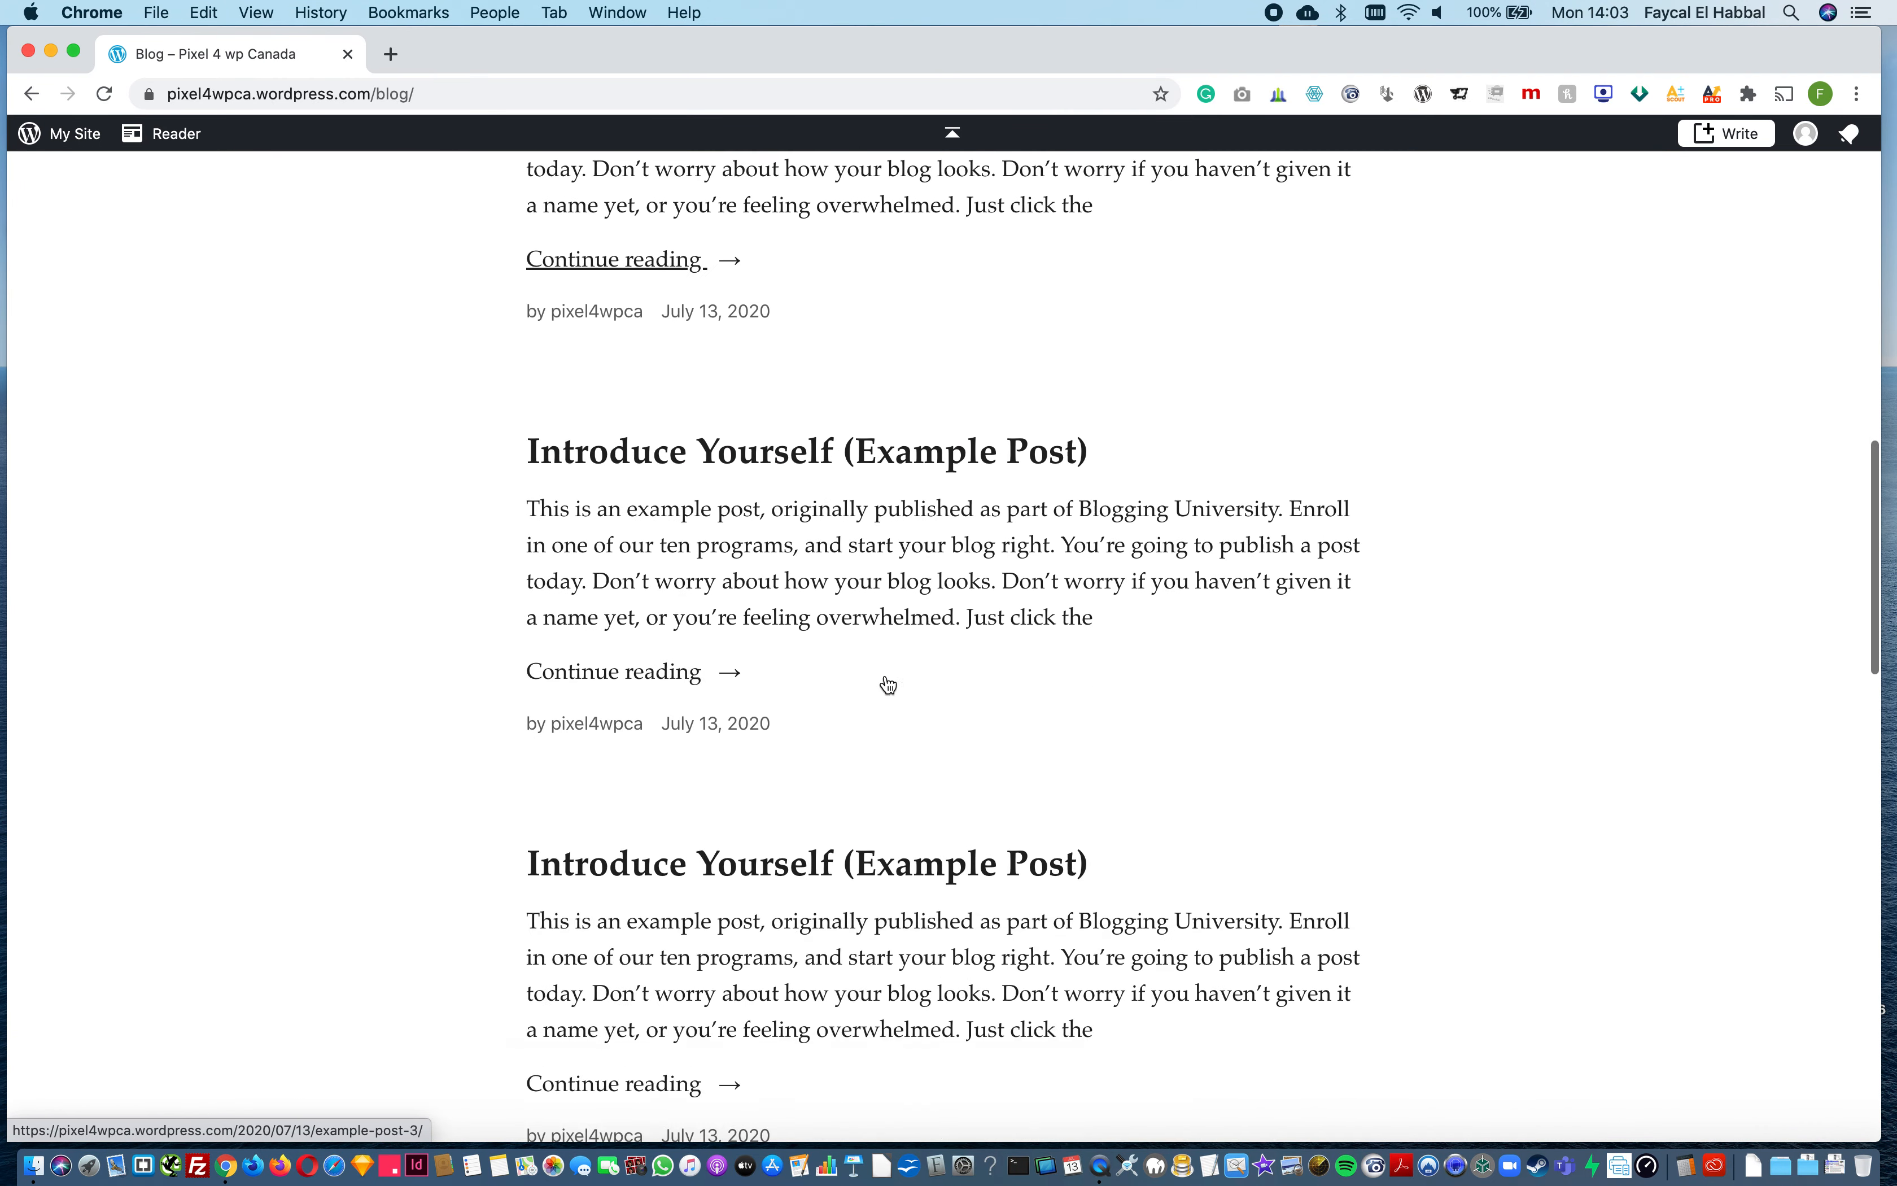
{"action": "scroll", "coordinate": [888, 684], "scroll_direction": "down", "scroll_amount": 10}
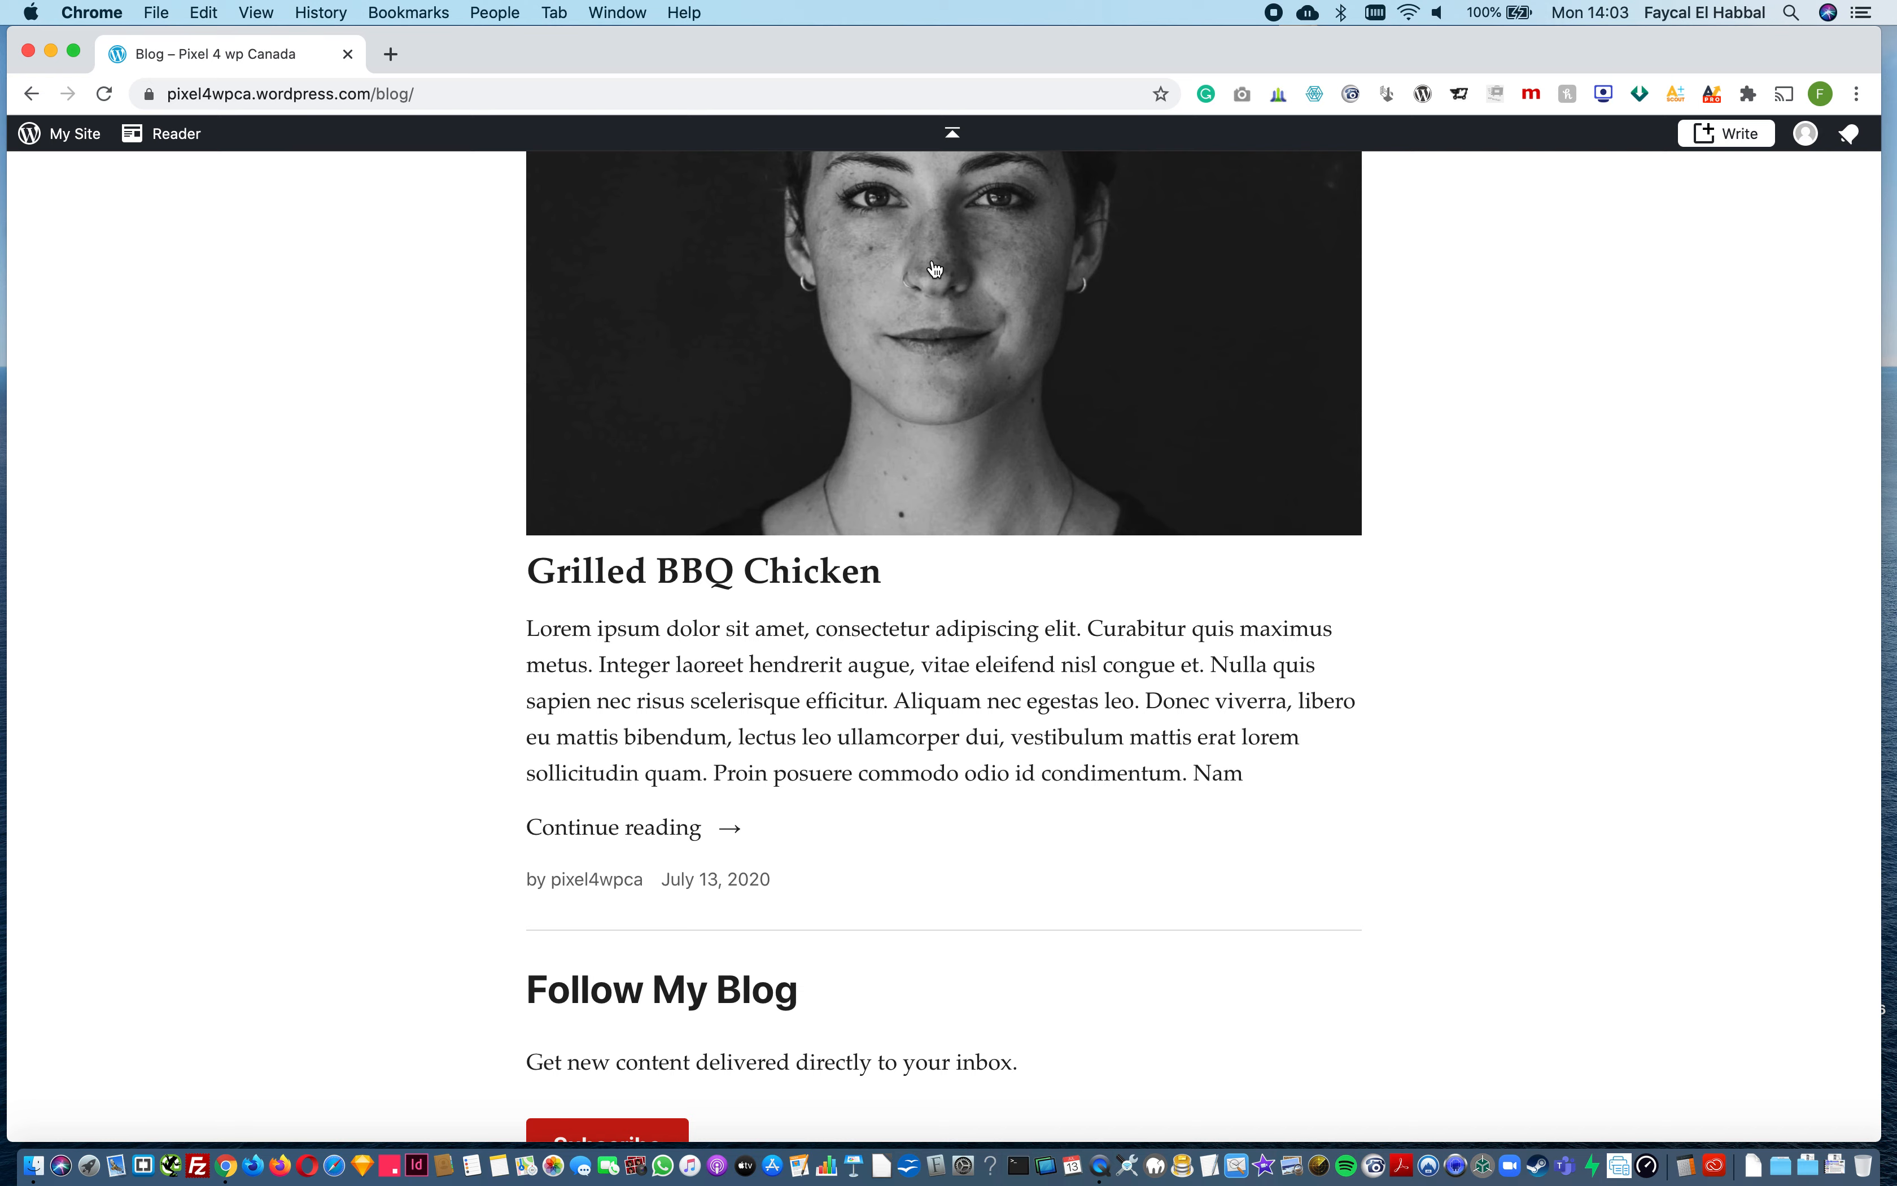
{"action": "scroll", "coordinate": [889, 410], "scroll_direction": "up", "scroll_amount": 3}
{"action": "scroll", "coordinate": [890, 409], "scroll_direction": "up", "scroll_amount": 2}
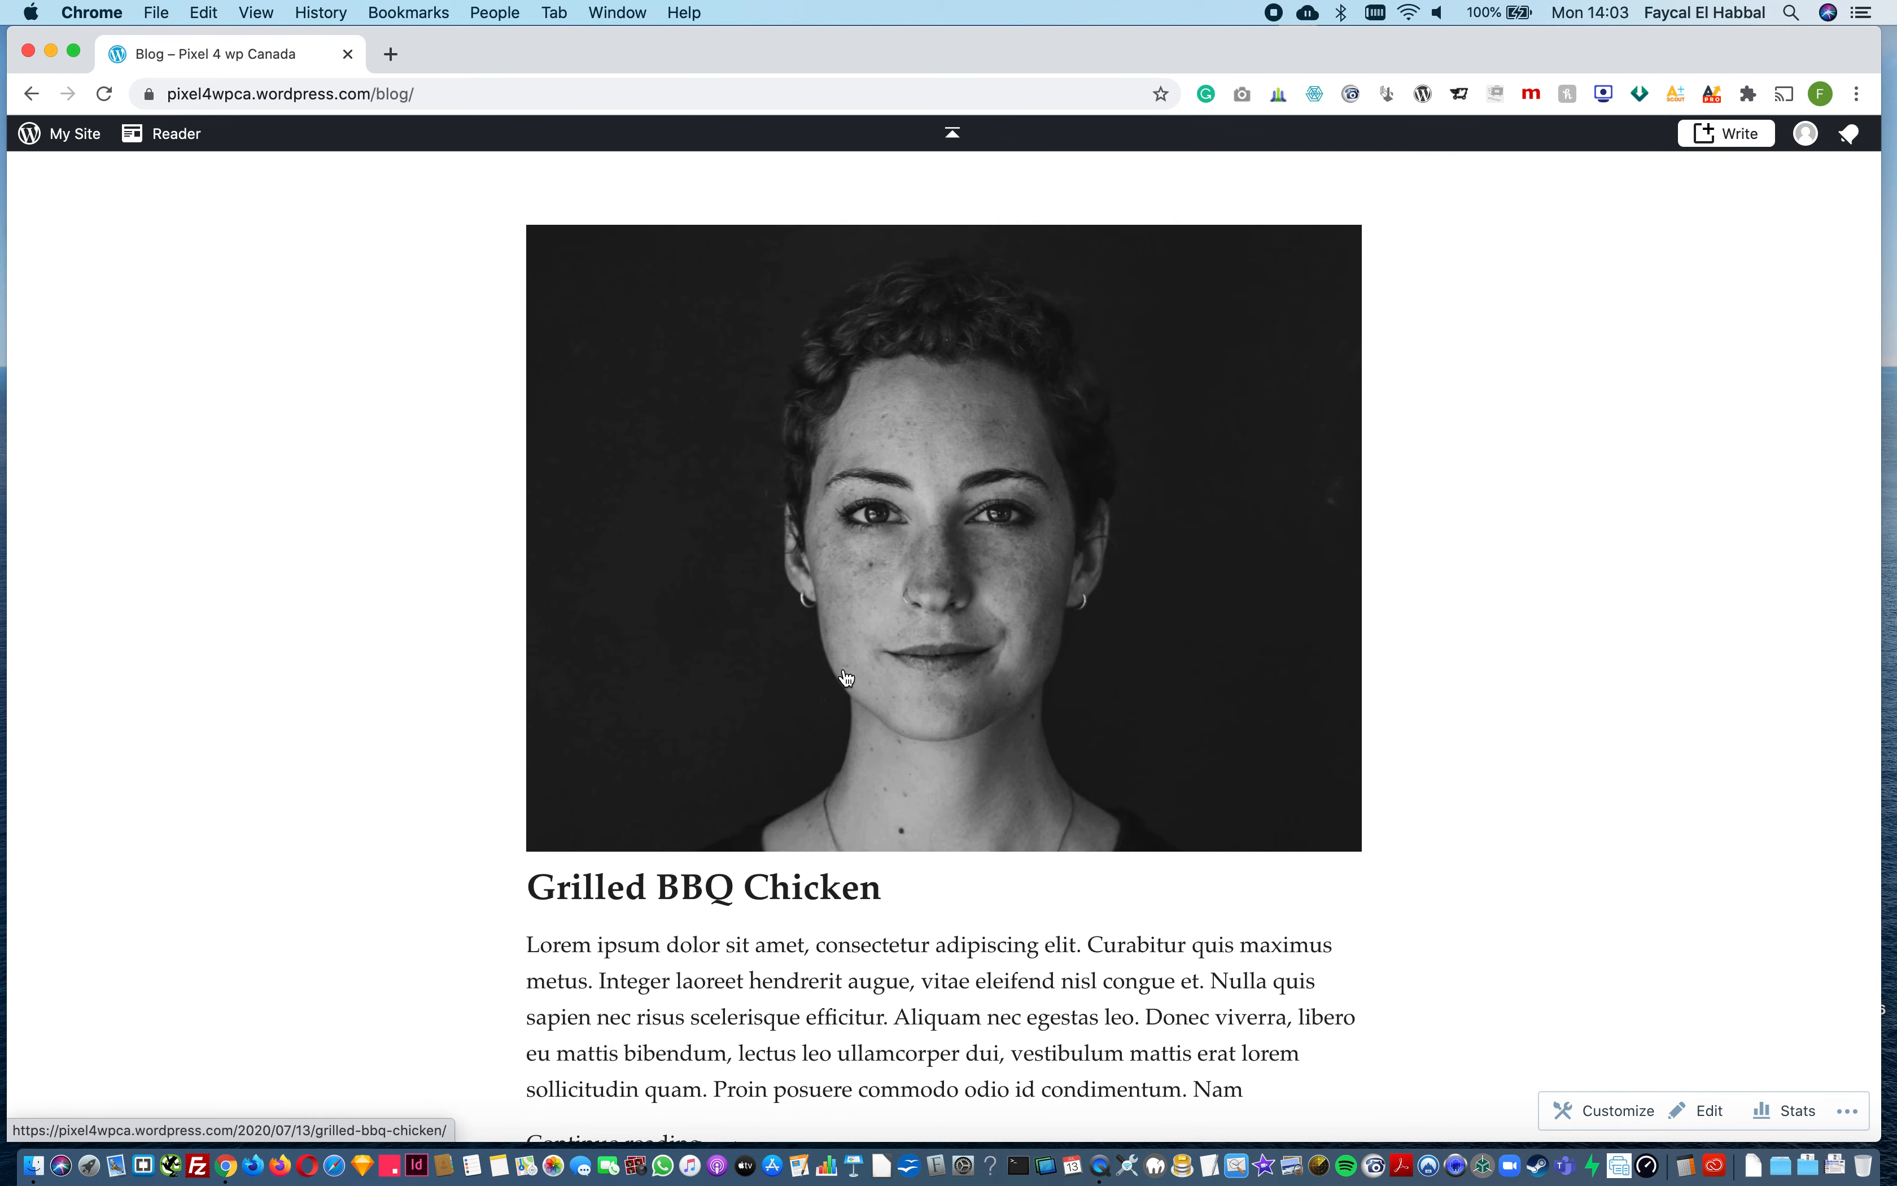
{"action": "scroll", "coordinate": [847, 651], "scroll_direction": "up", "scroll_amount": 15}
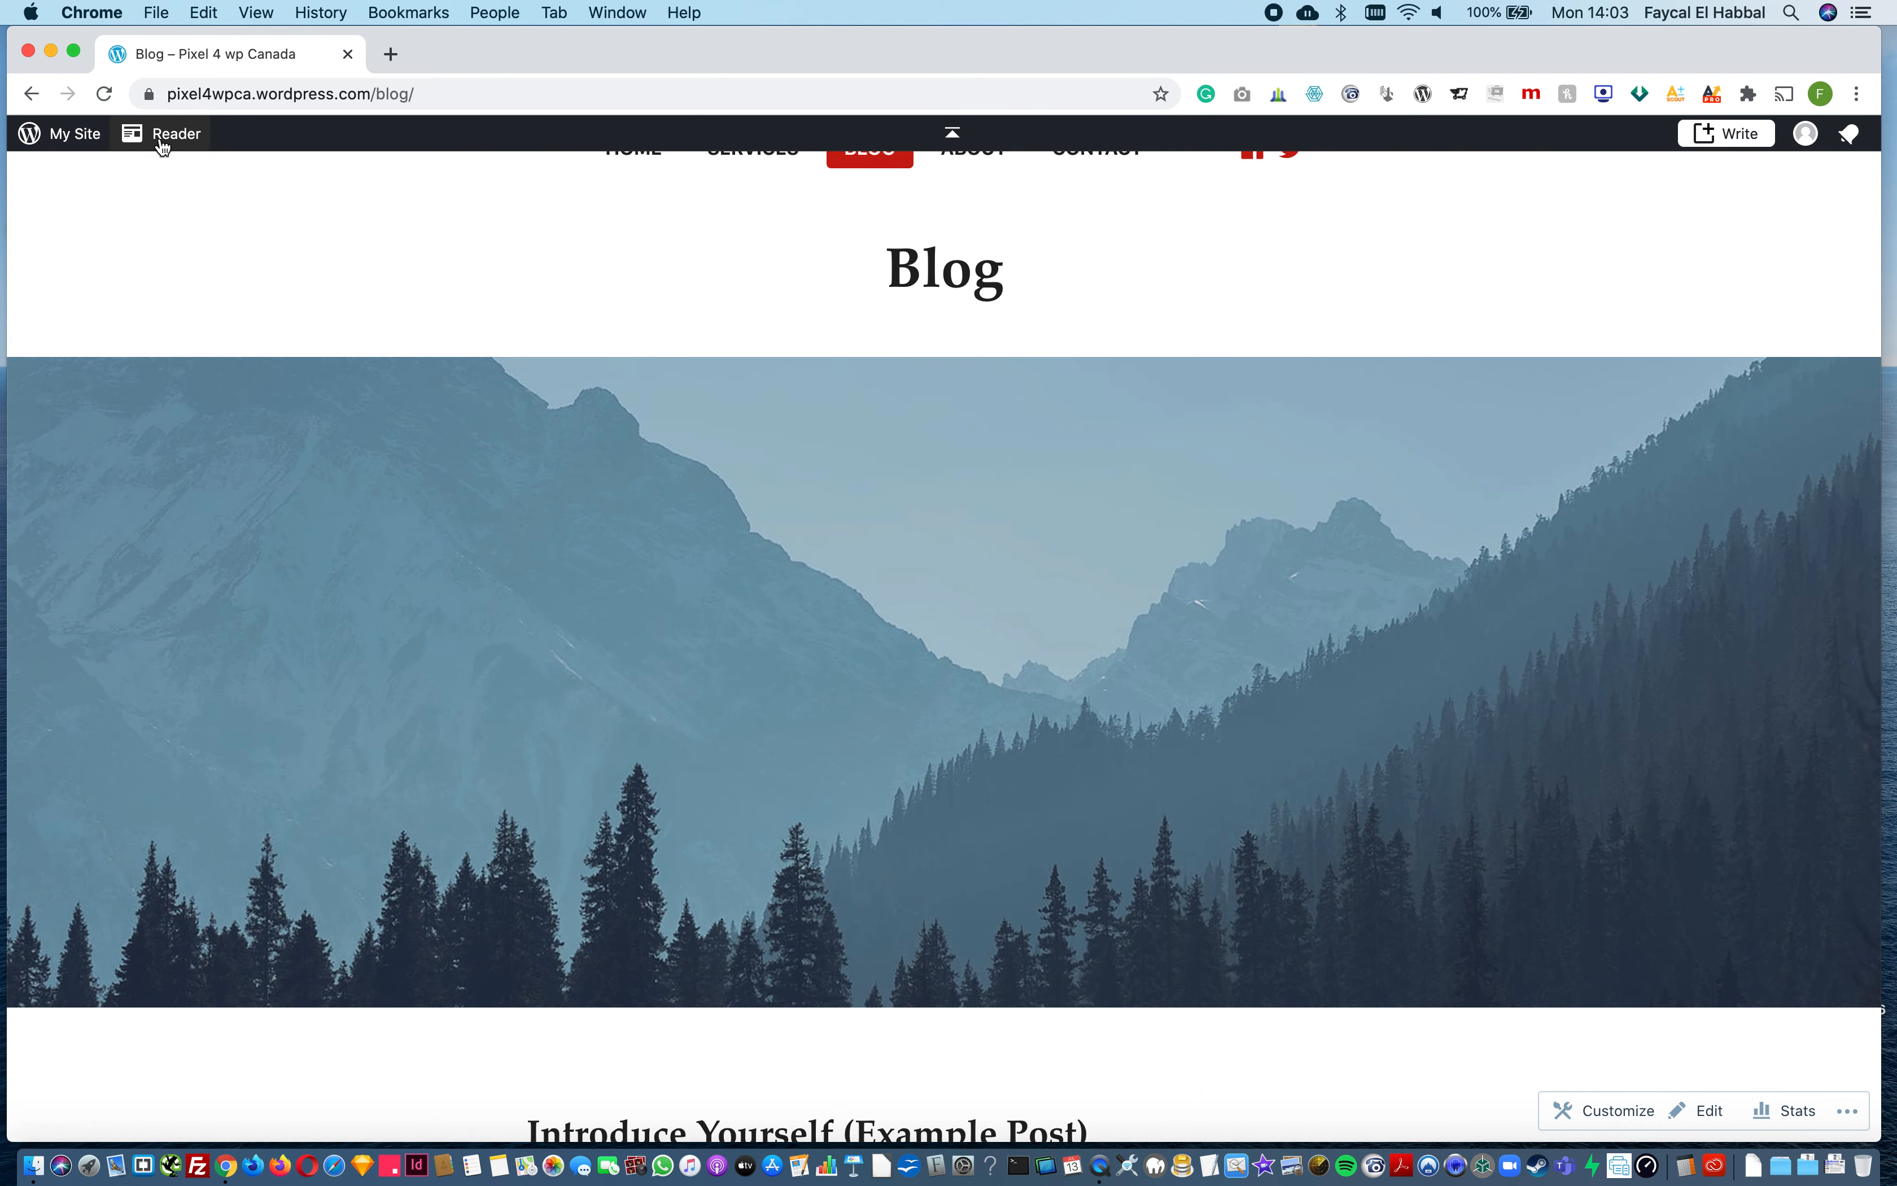
Step: Launch the site from the My Home dashboard, skipping the domain purchase and continuing with the free plan
{"action": "left_click", "coordinate": [71, 145]}
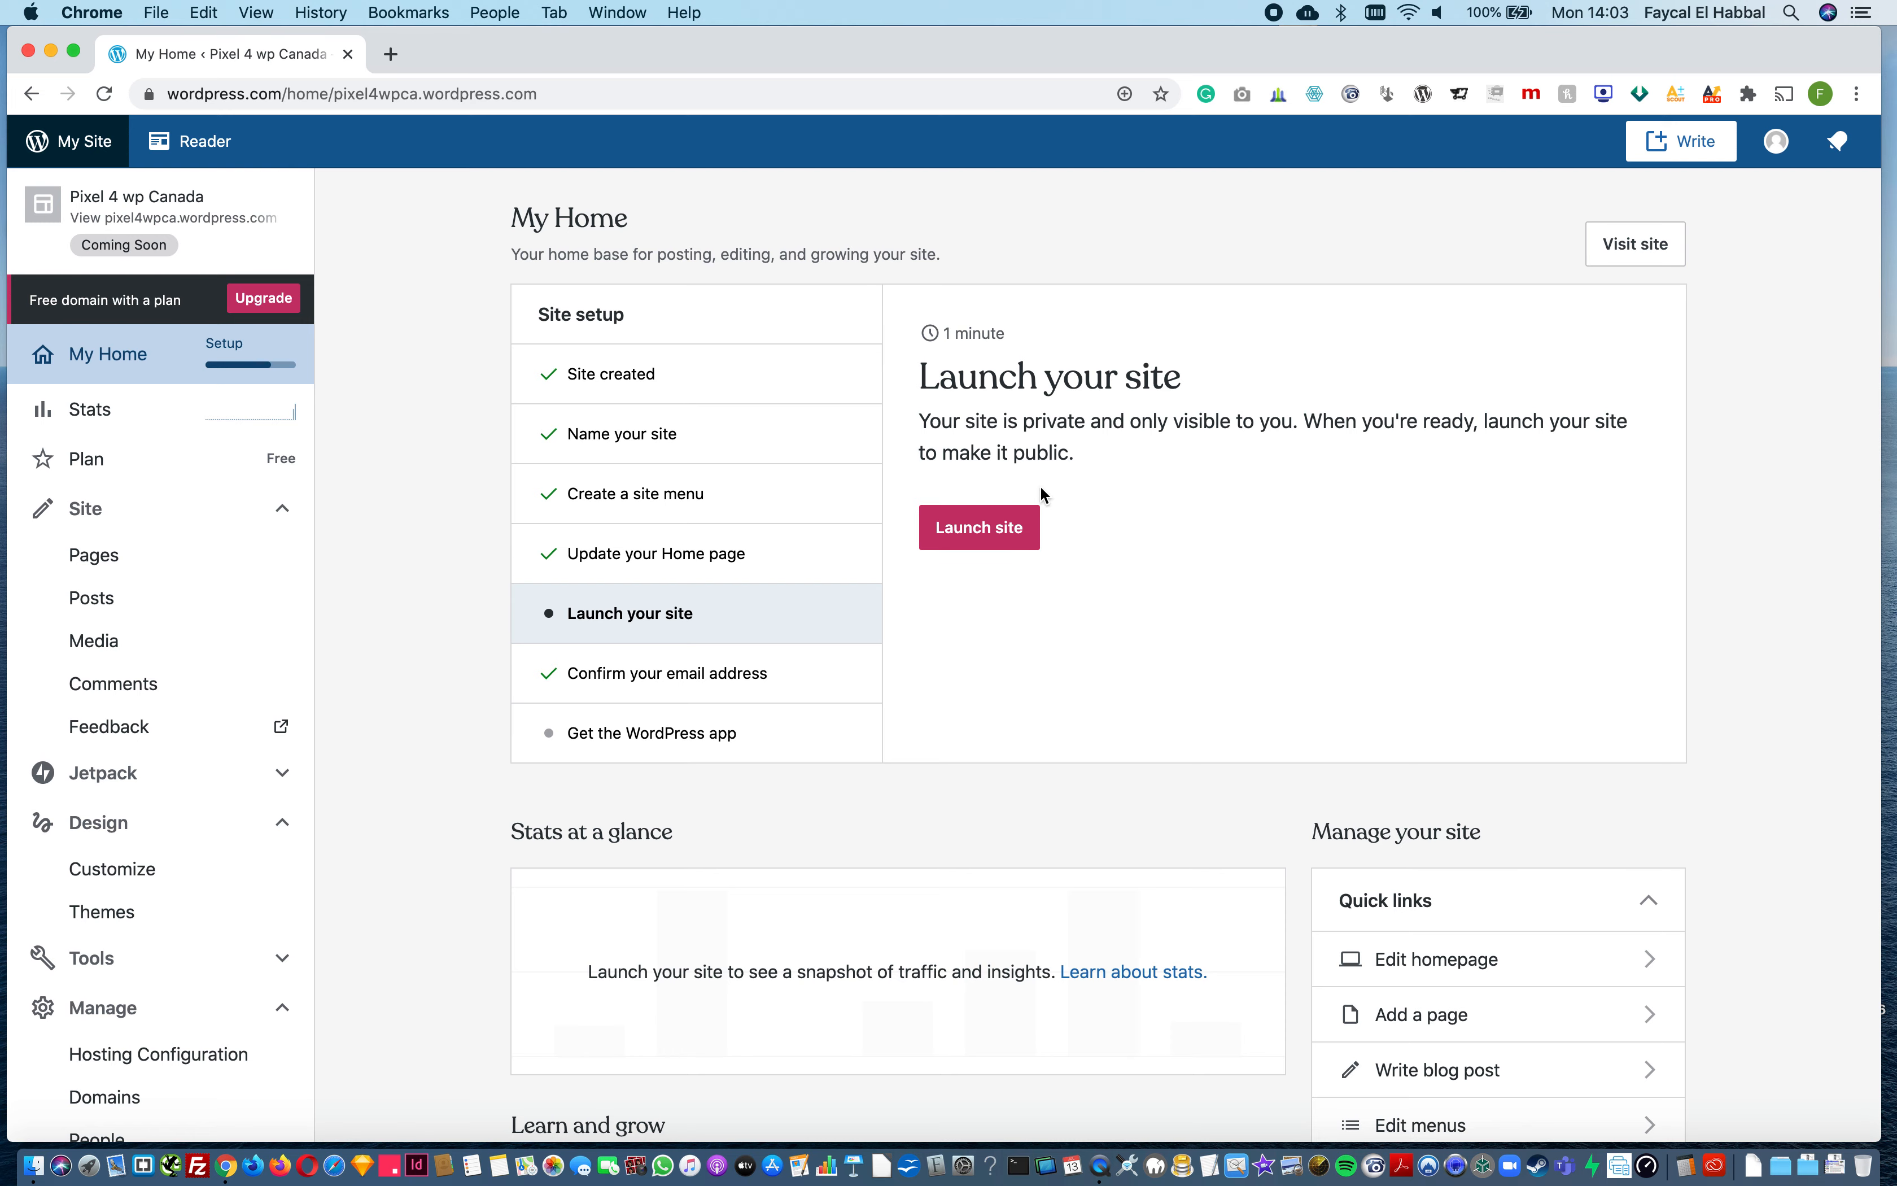
{"action": "scroll", "coordinate": [1103, 648], "scroll_direction": "down", "scroll_amount": 15}
{"action": "scroll", "coordinate": [1103, 648], "scroll_direction": "up", "scroll_amount": 15}
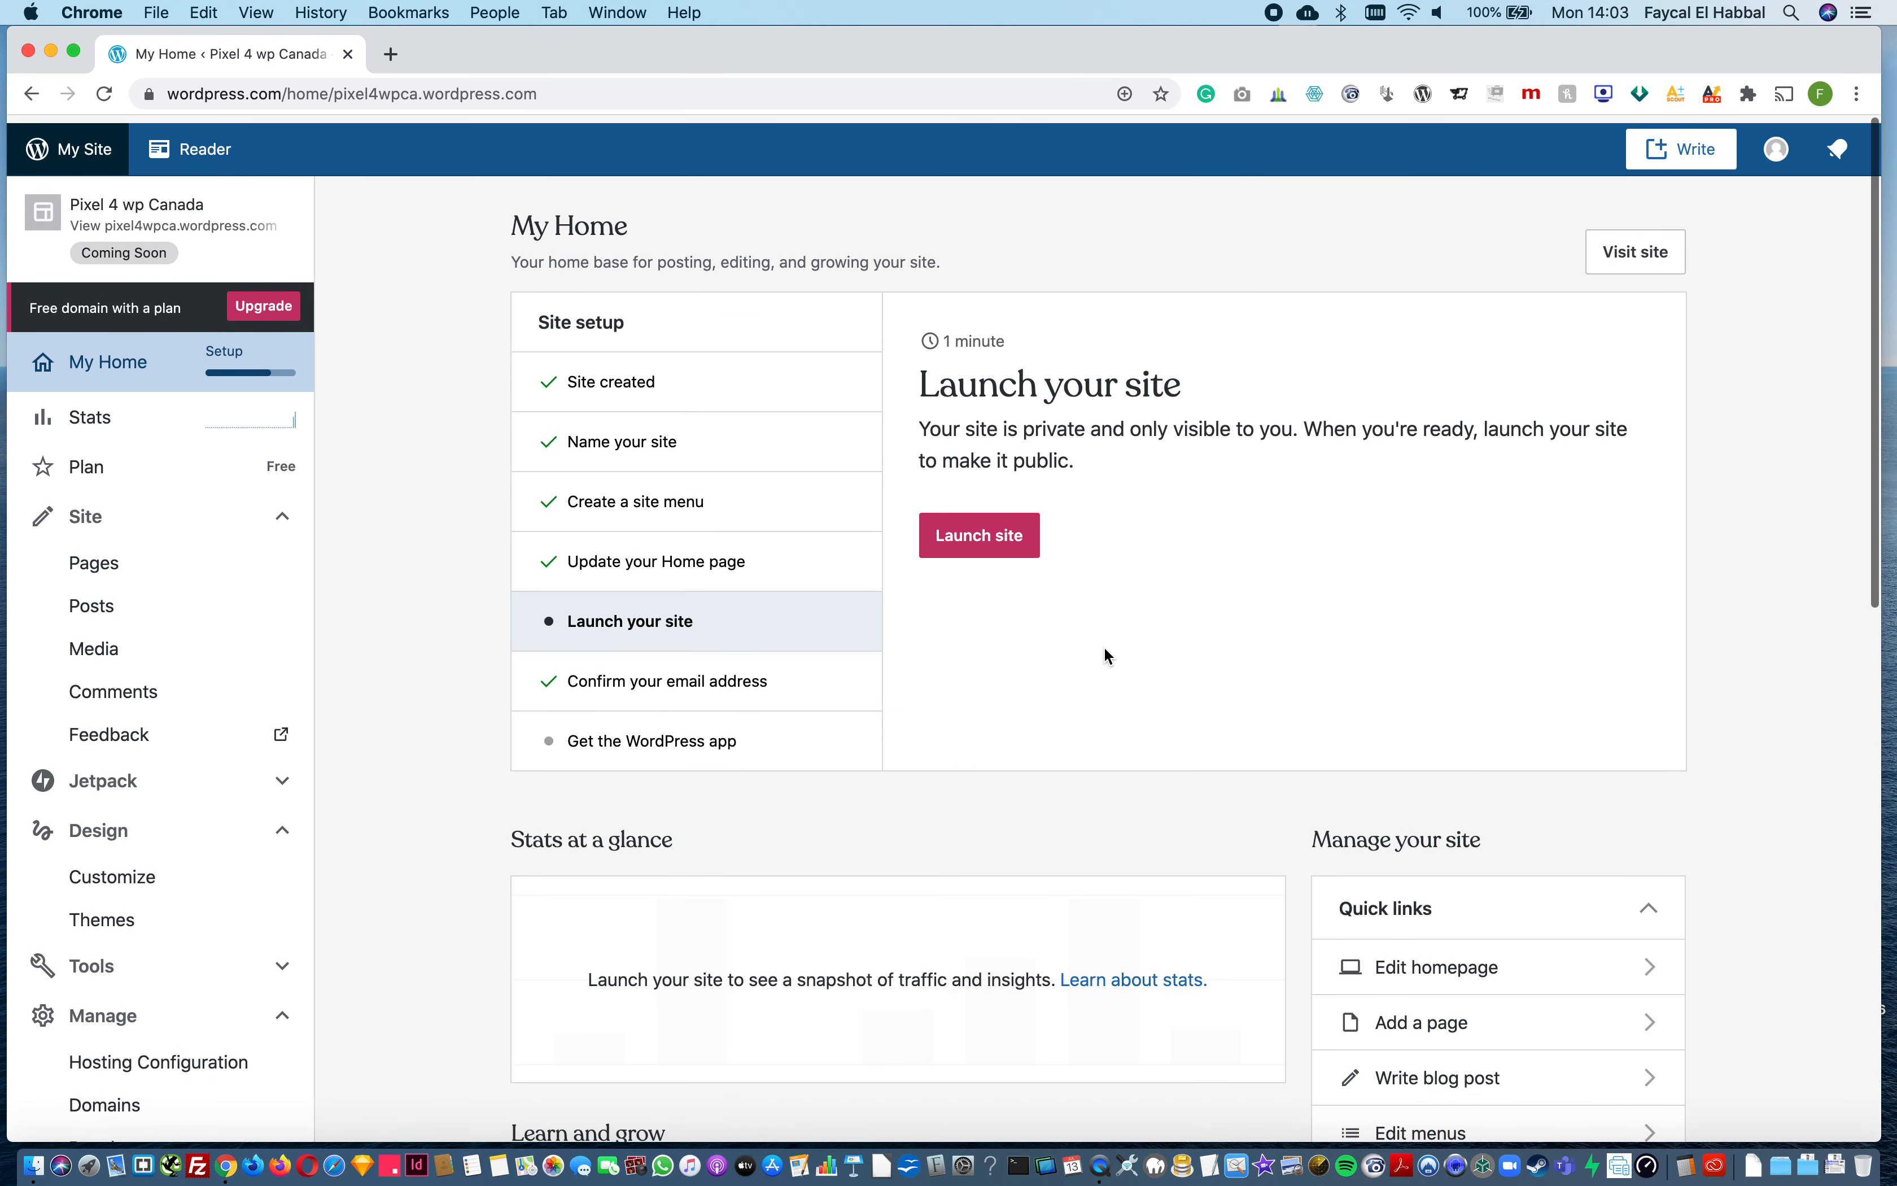
{"action": "left_click", "coordinate": [992, 540]}
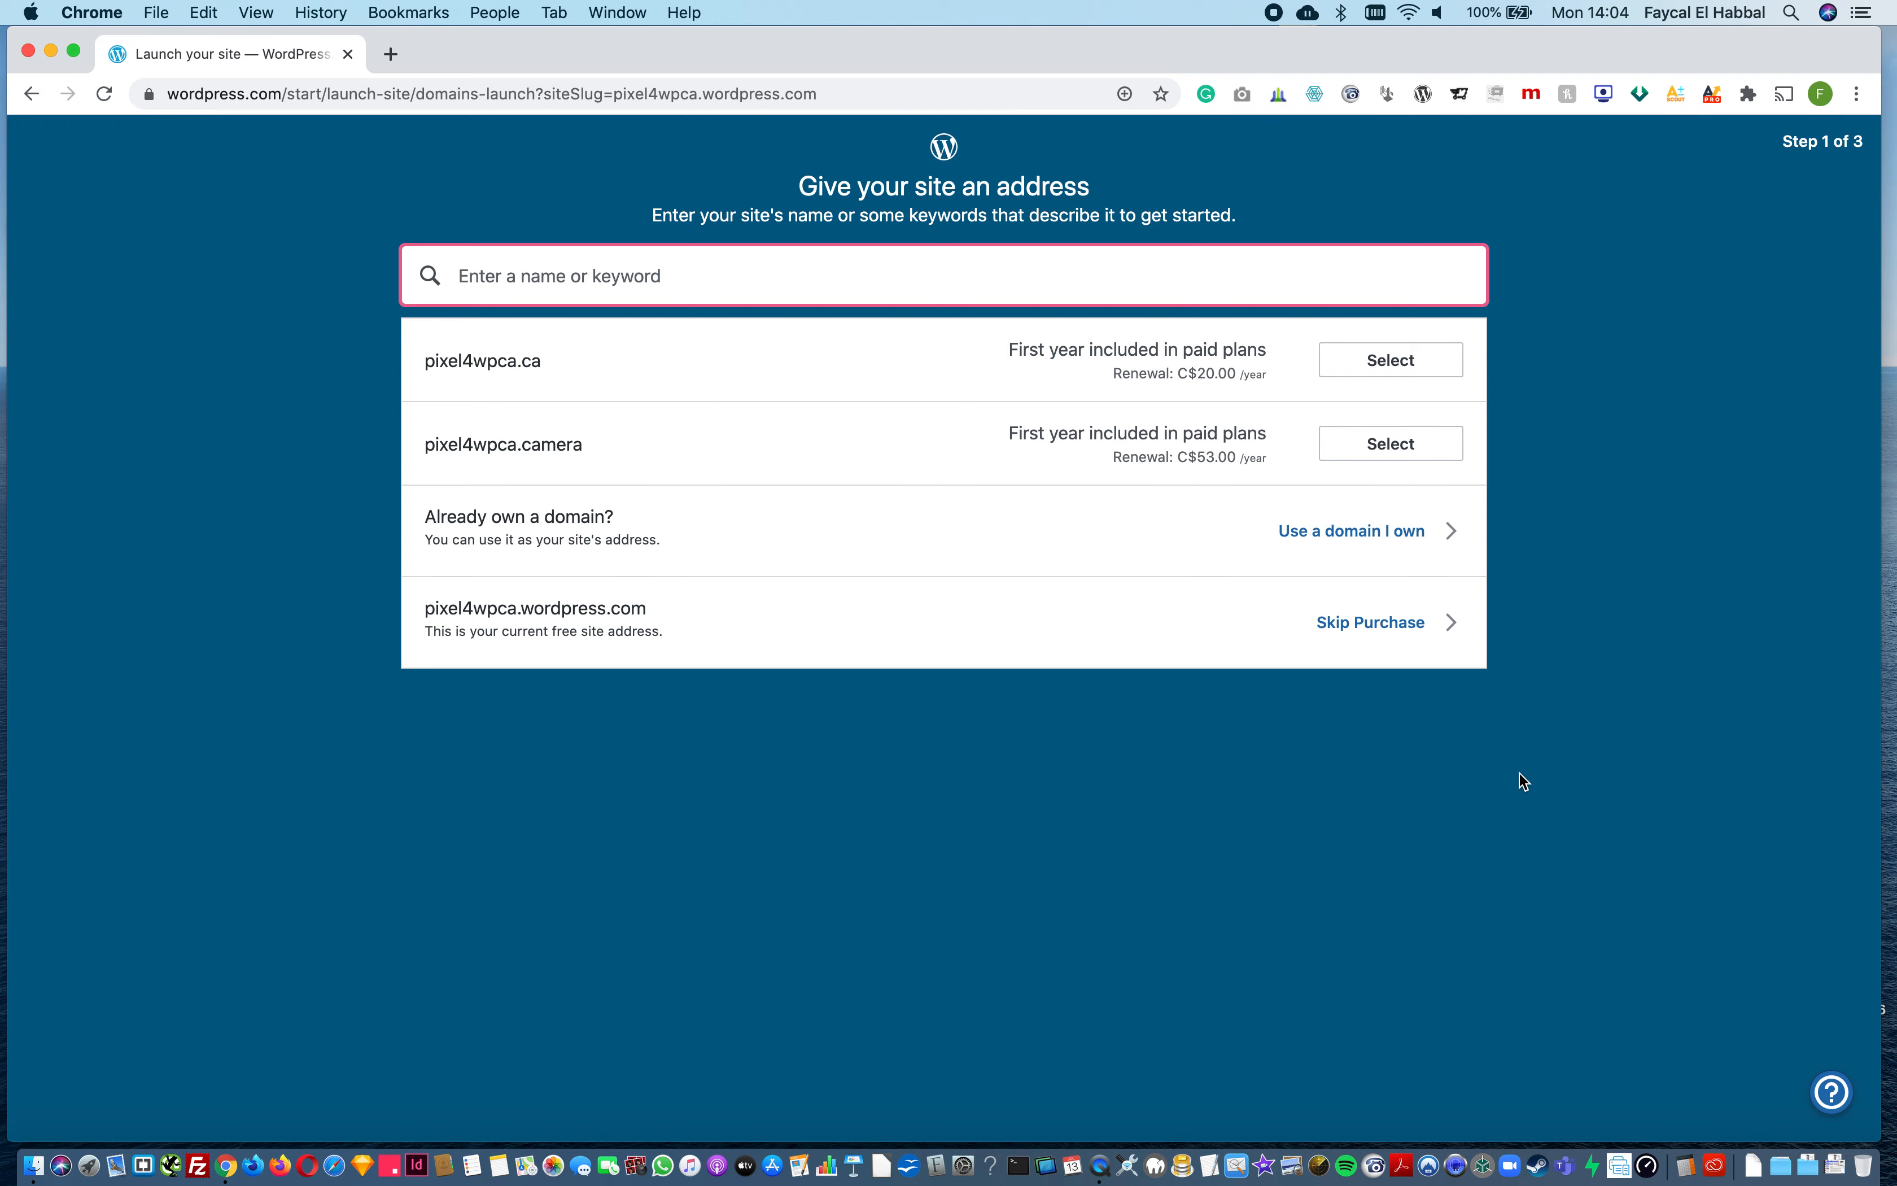
{"action": "left_click", "coordinate": [1359, 627]}
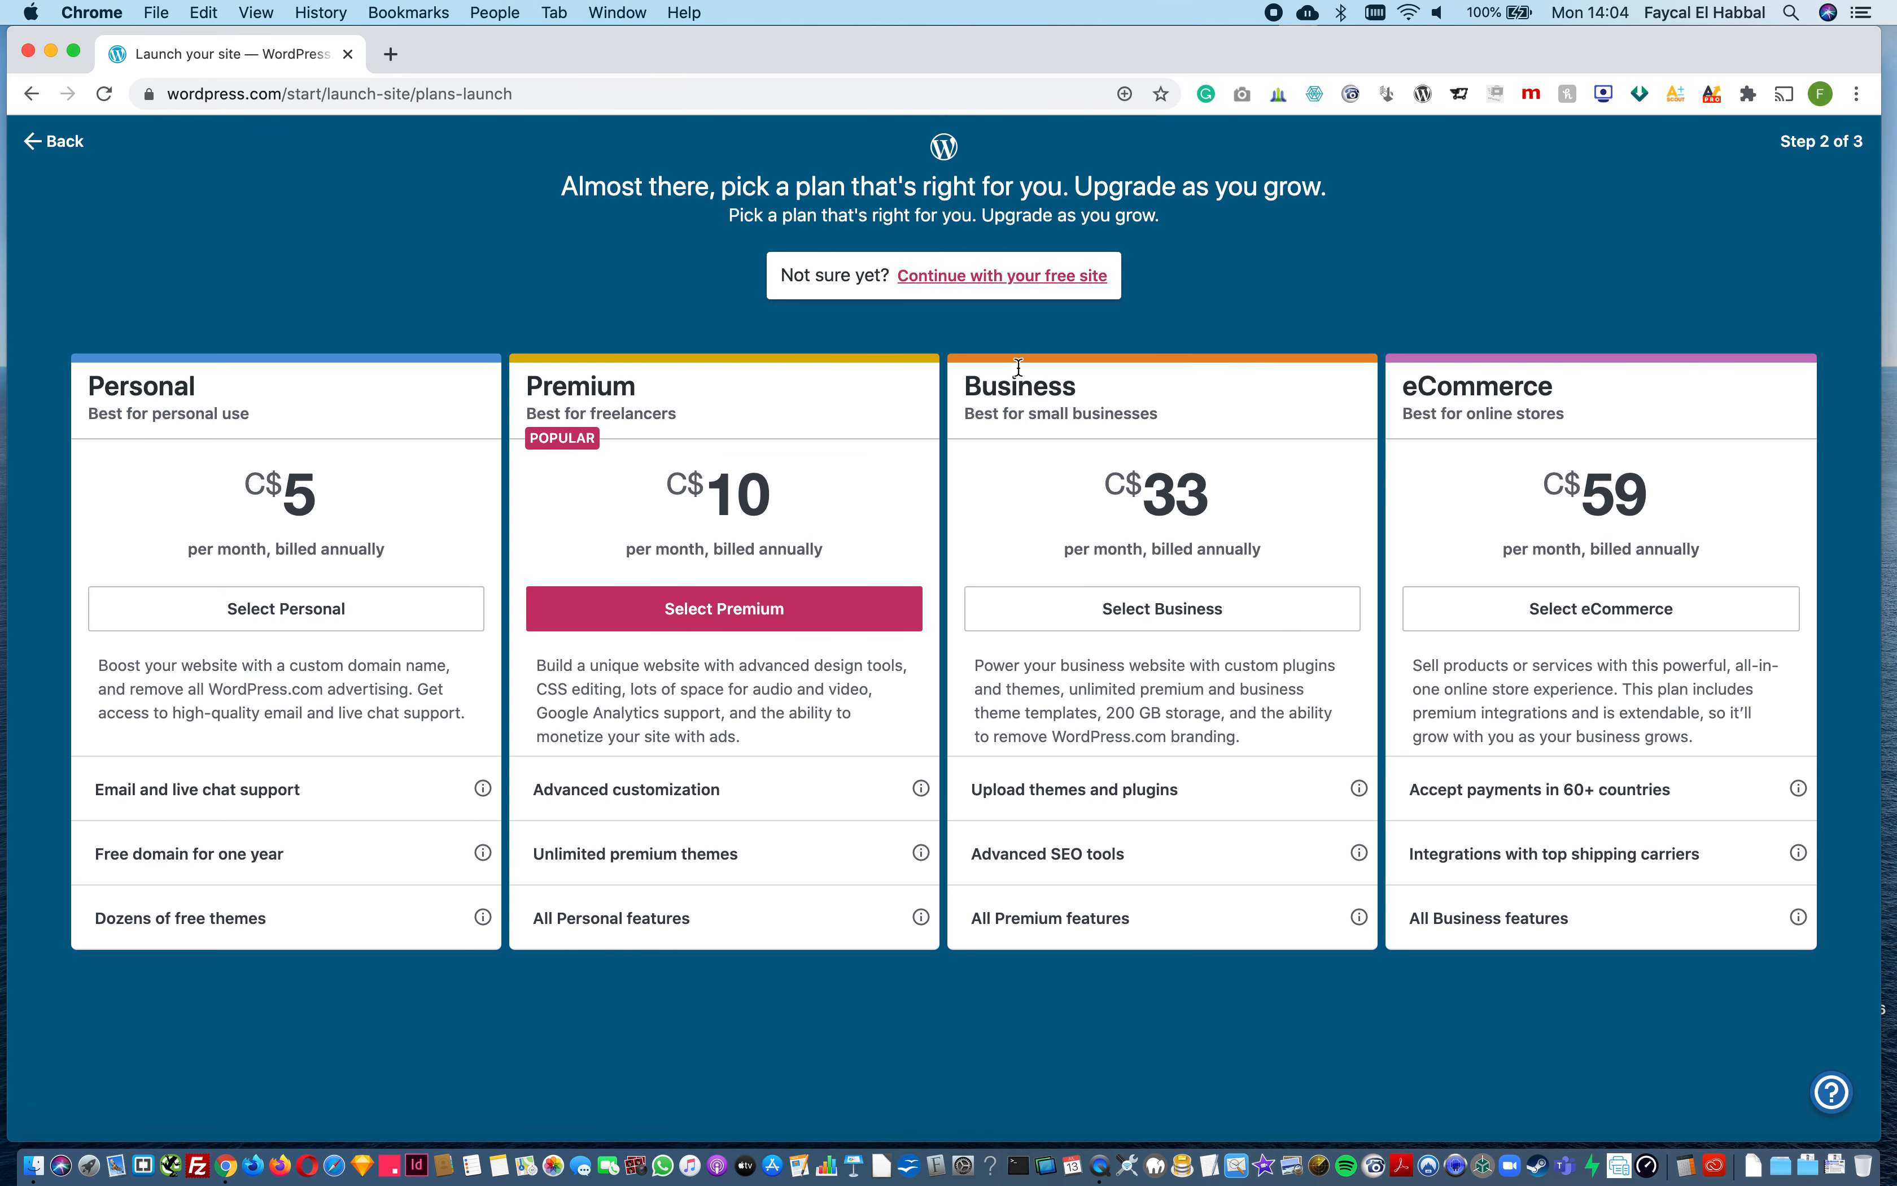
{"action": "left_click", "coordinate": [985, 275]}
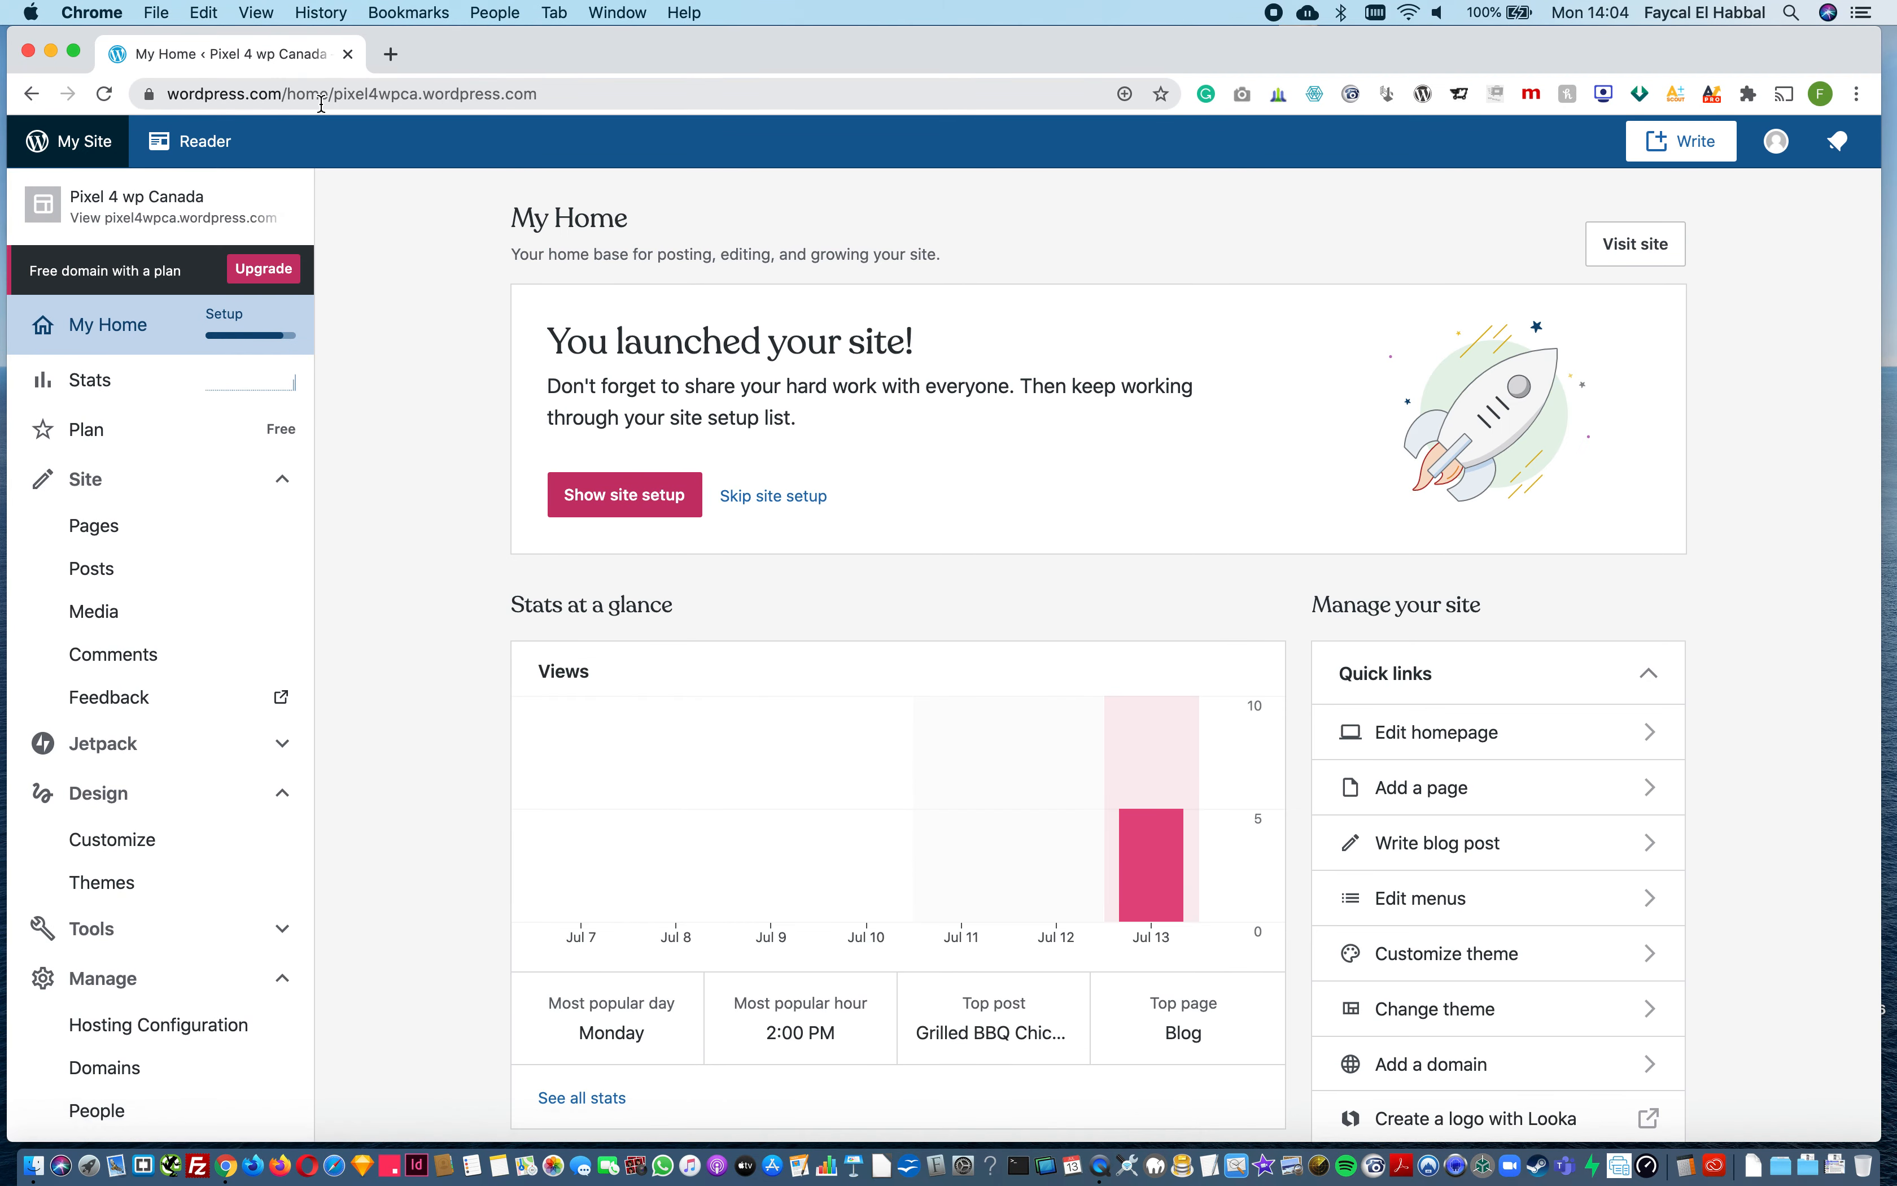
Step: Visit the launched site and look over its homepage and web address
{"action": "left_click", "coordinate": [163, 223]}
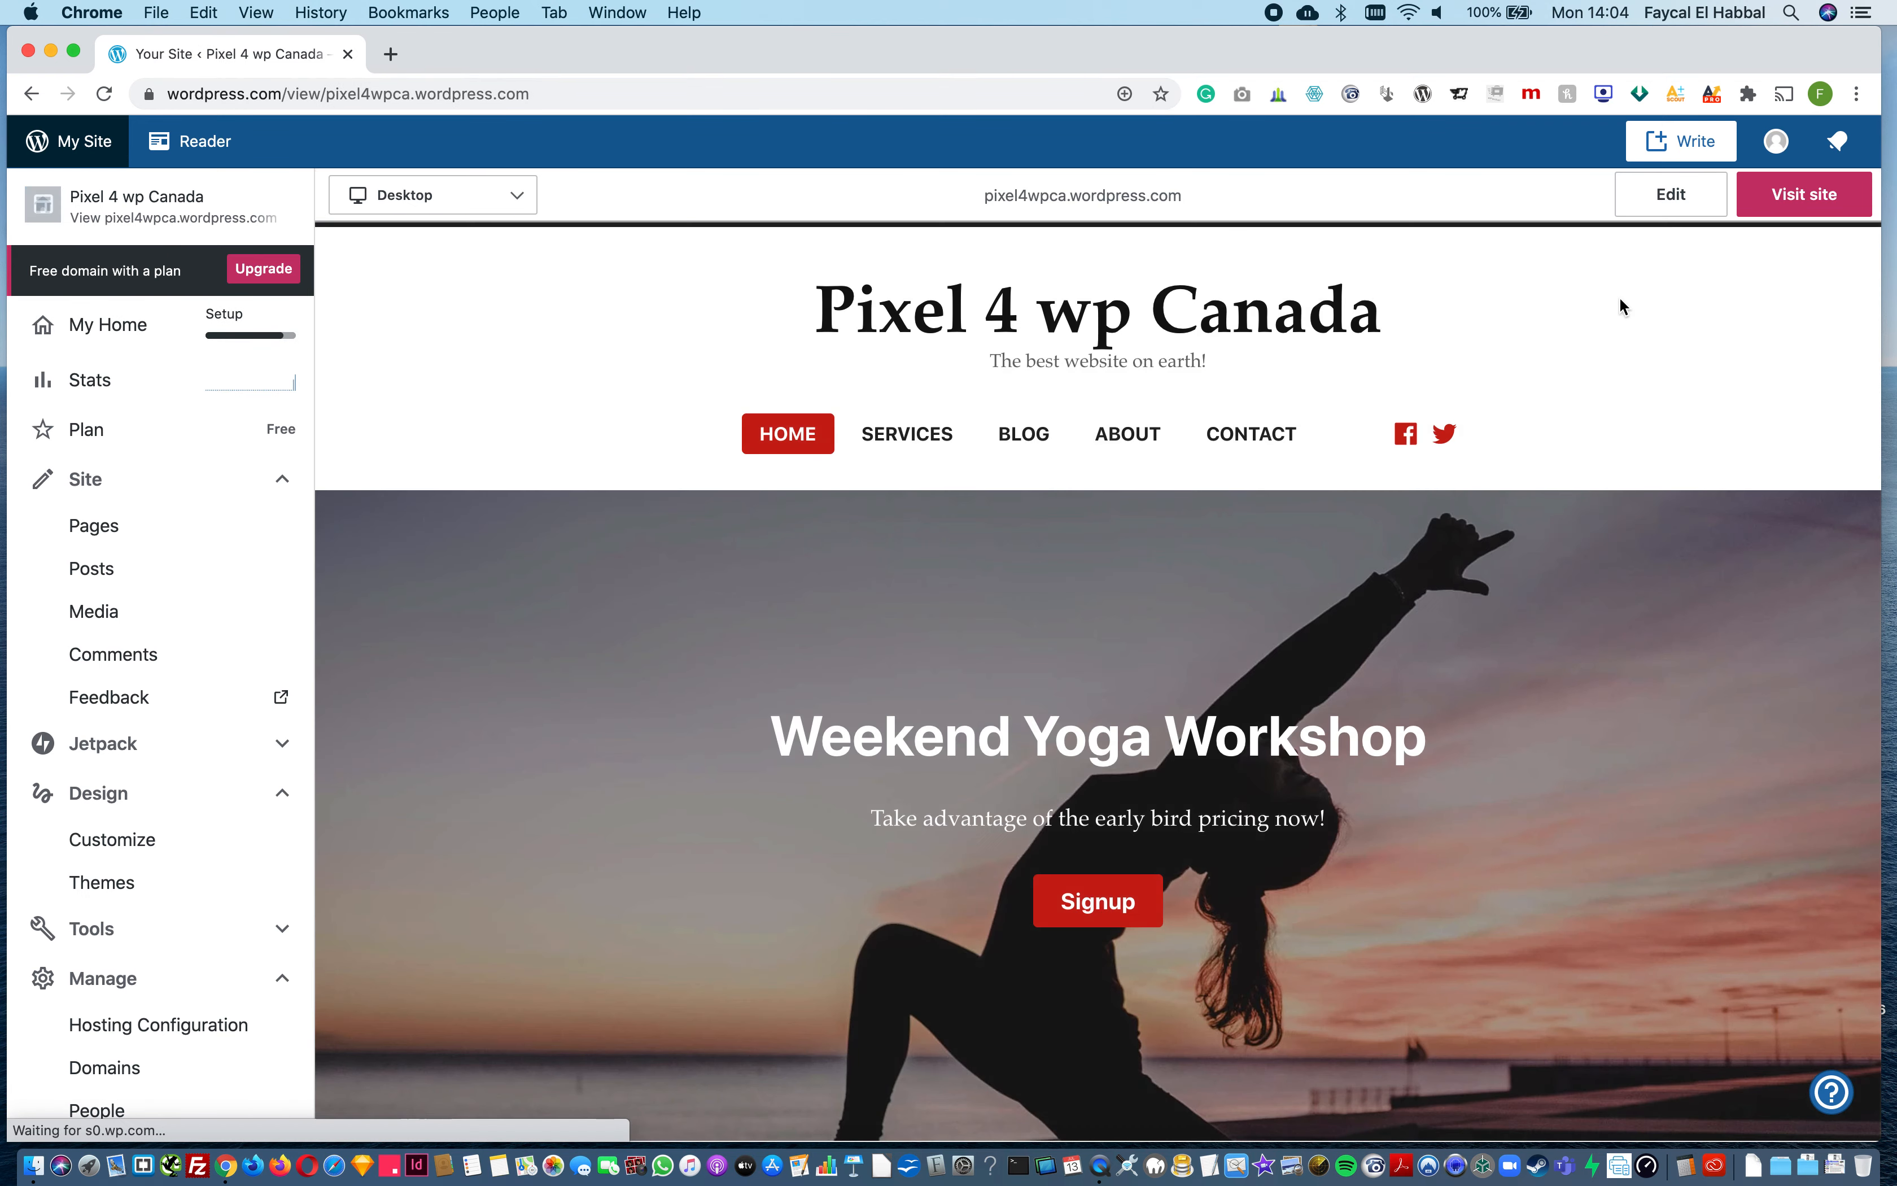
{"action": "left_click", "coordinate": [1791, 194]}
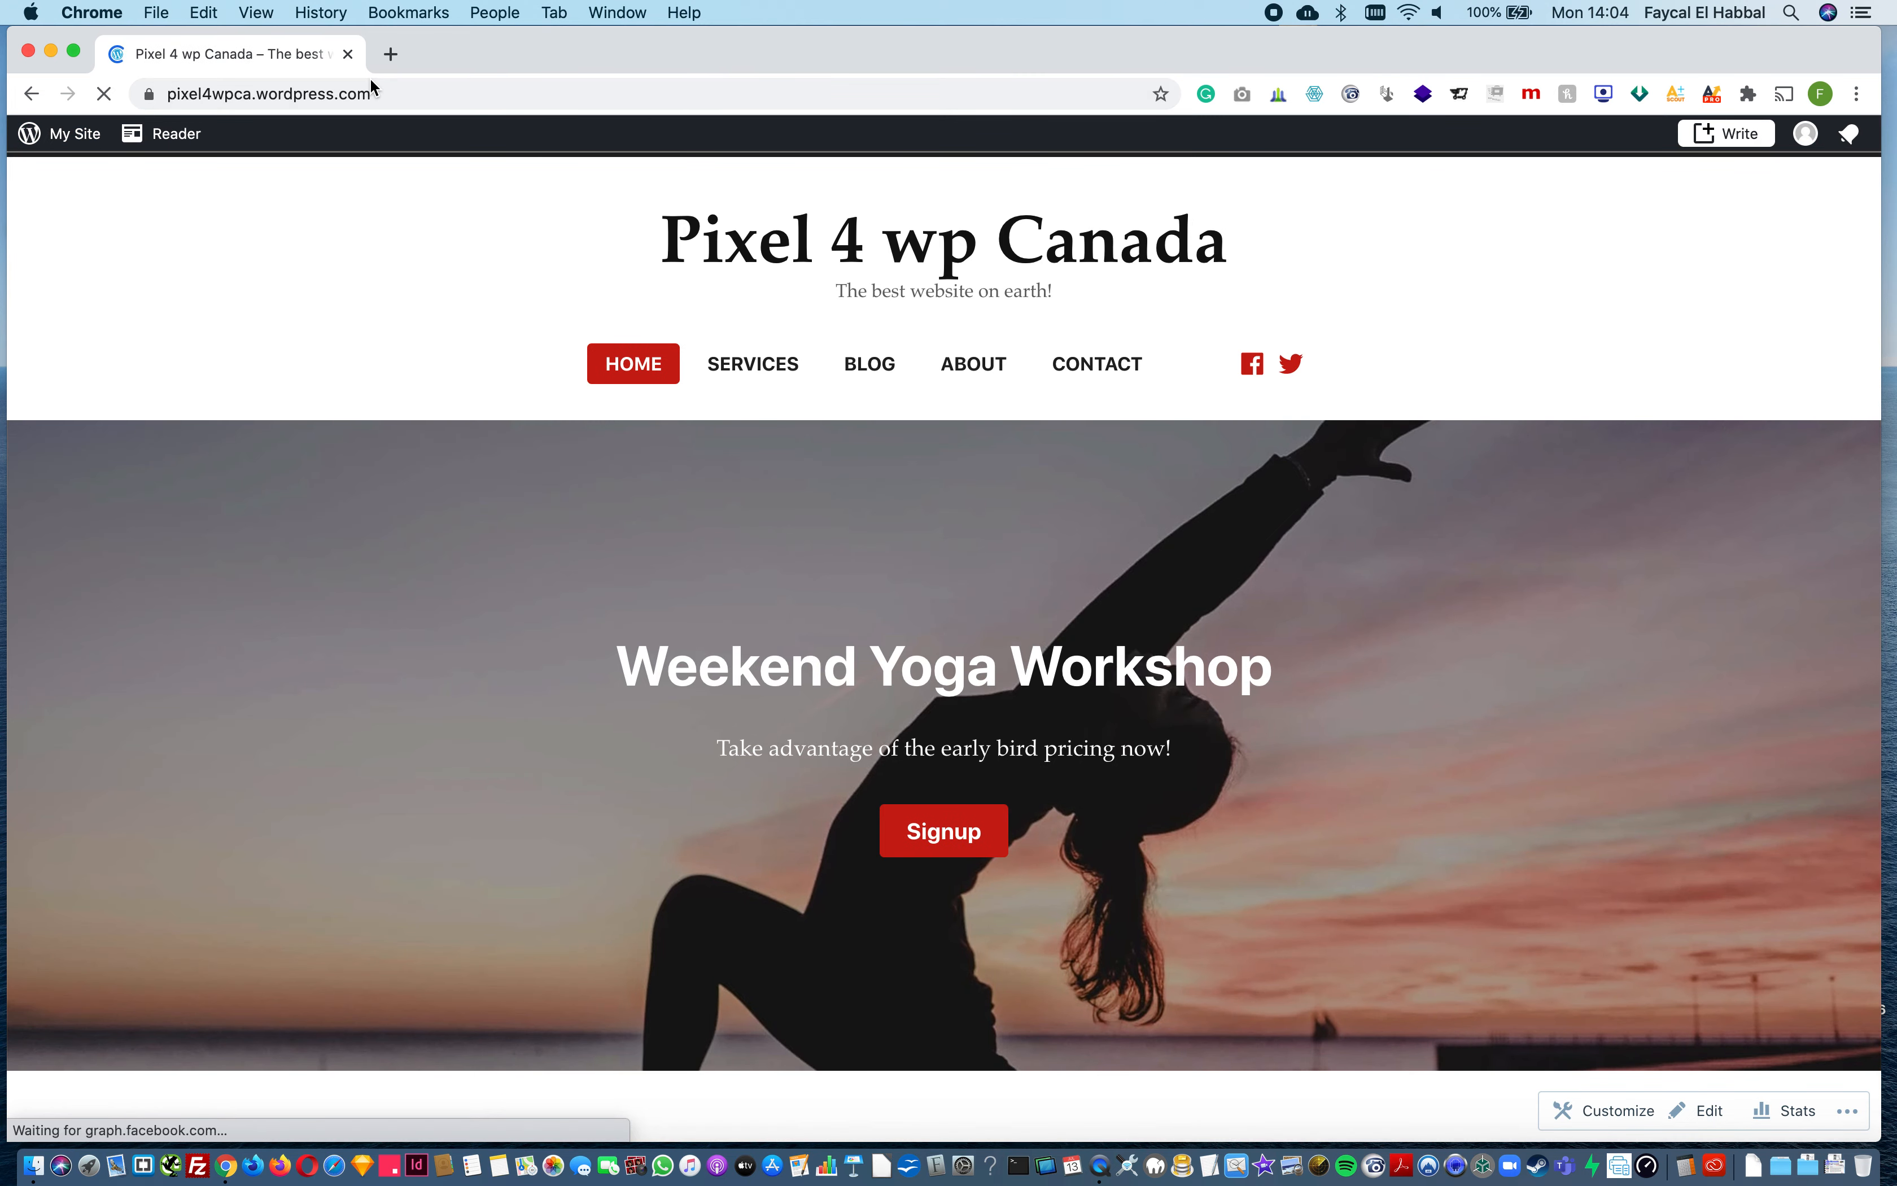
{"action": "left_click", "coordinate": [359, 94]}
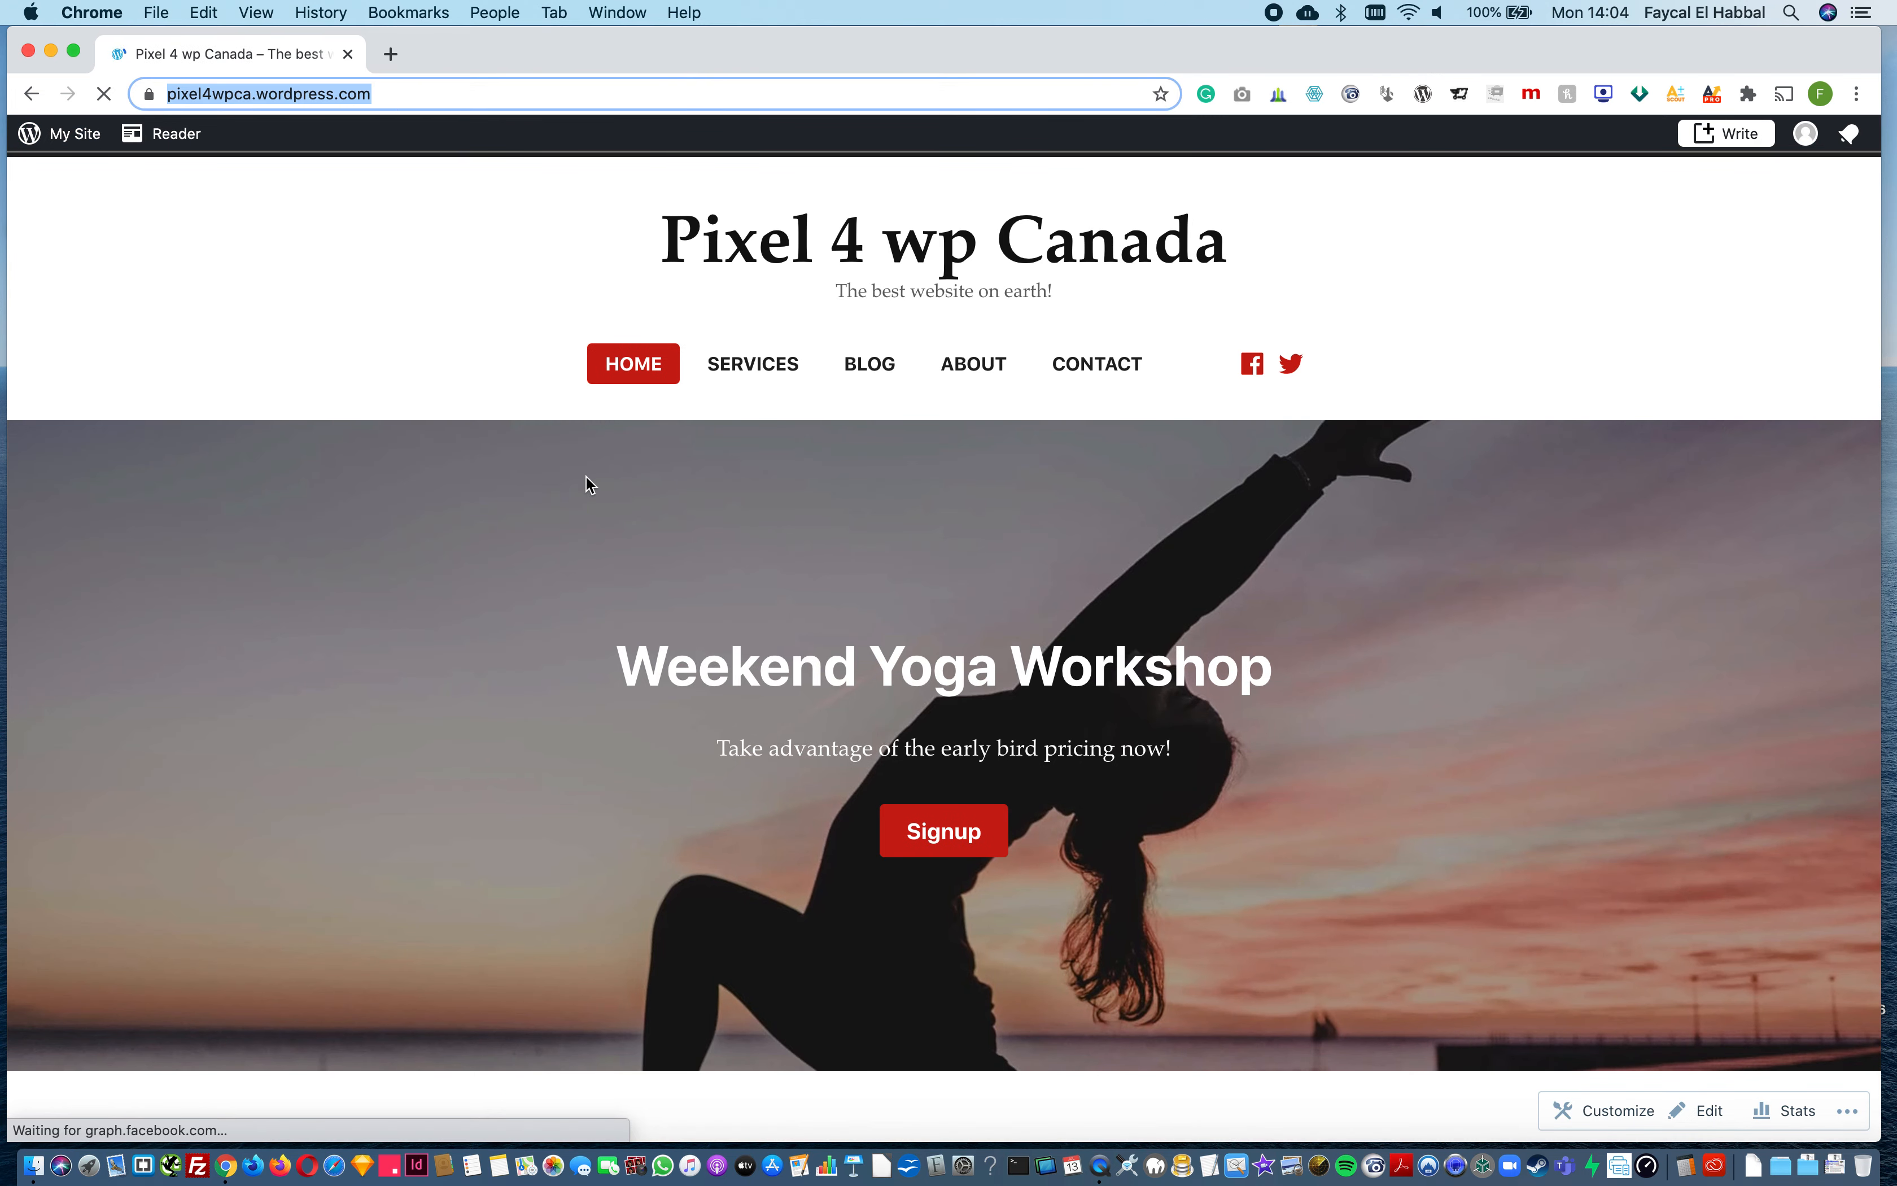
{"action": "scroll", "coordinate": [589, 485], "scroll_direction": "down", "scroll_amount": 15}
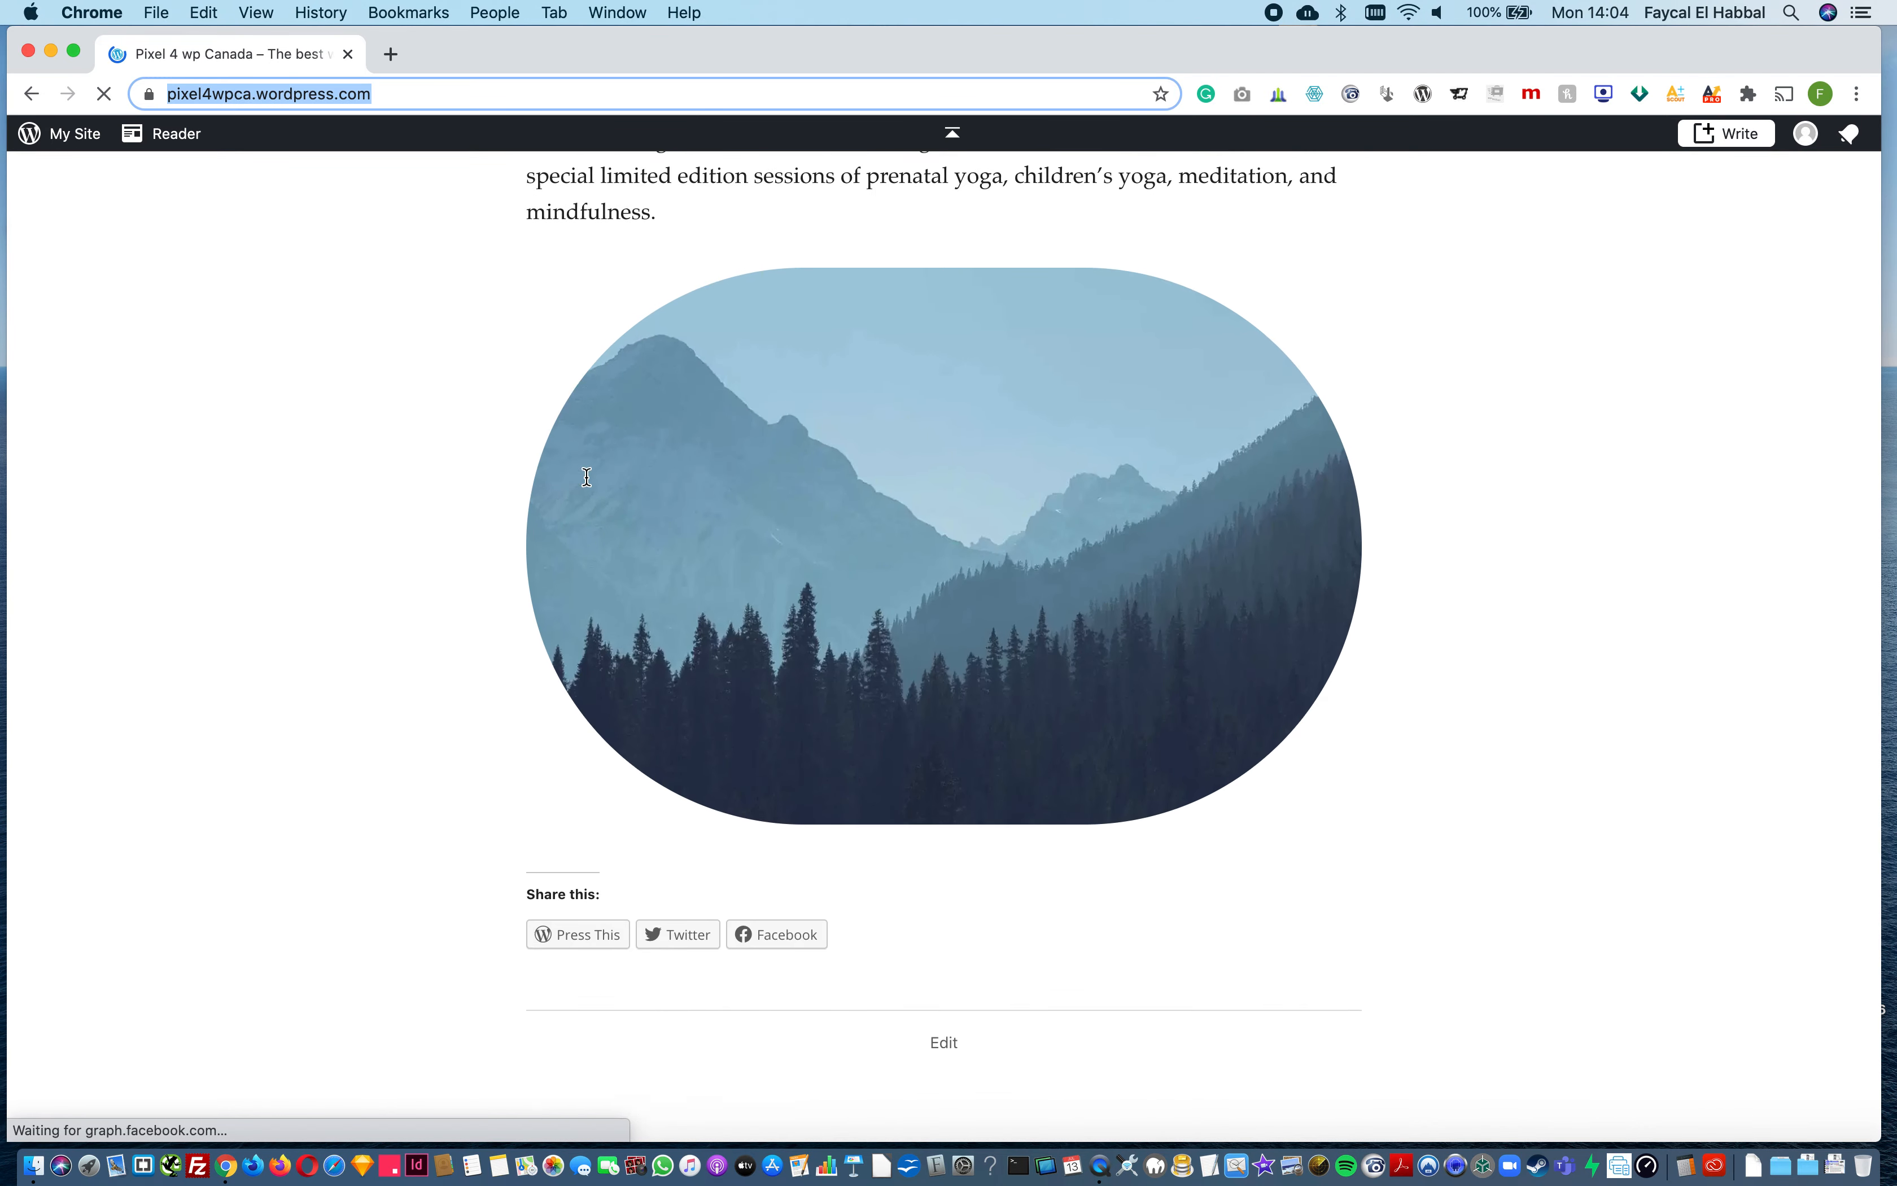
{"action": "scroll", "coordinate": [589, 484], "scroll_direction": "up", "scroll_amount": 15}
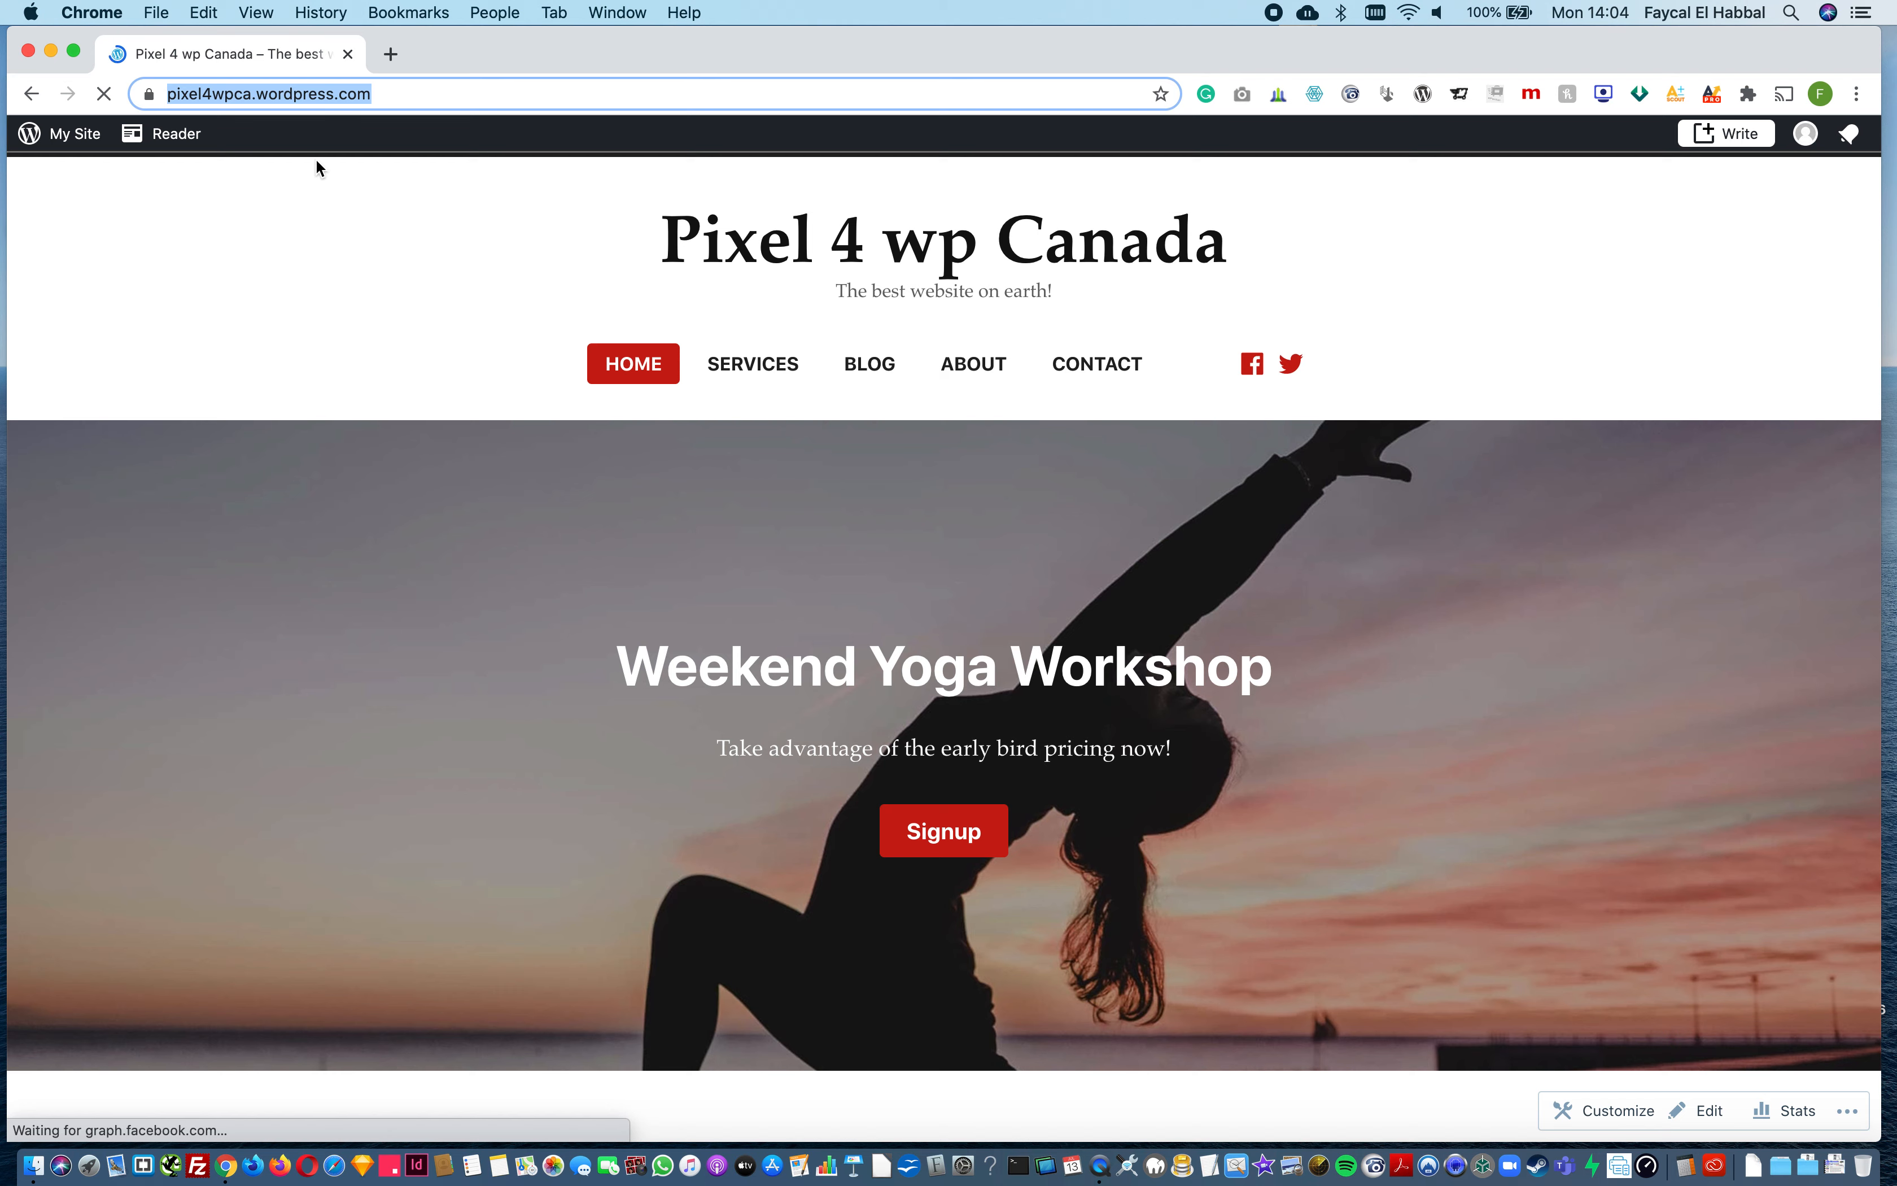
{"action": "left_click", "coordinate": [338, 93]}
{"action": "key", "text": "super+c"}
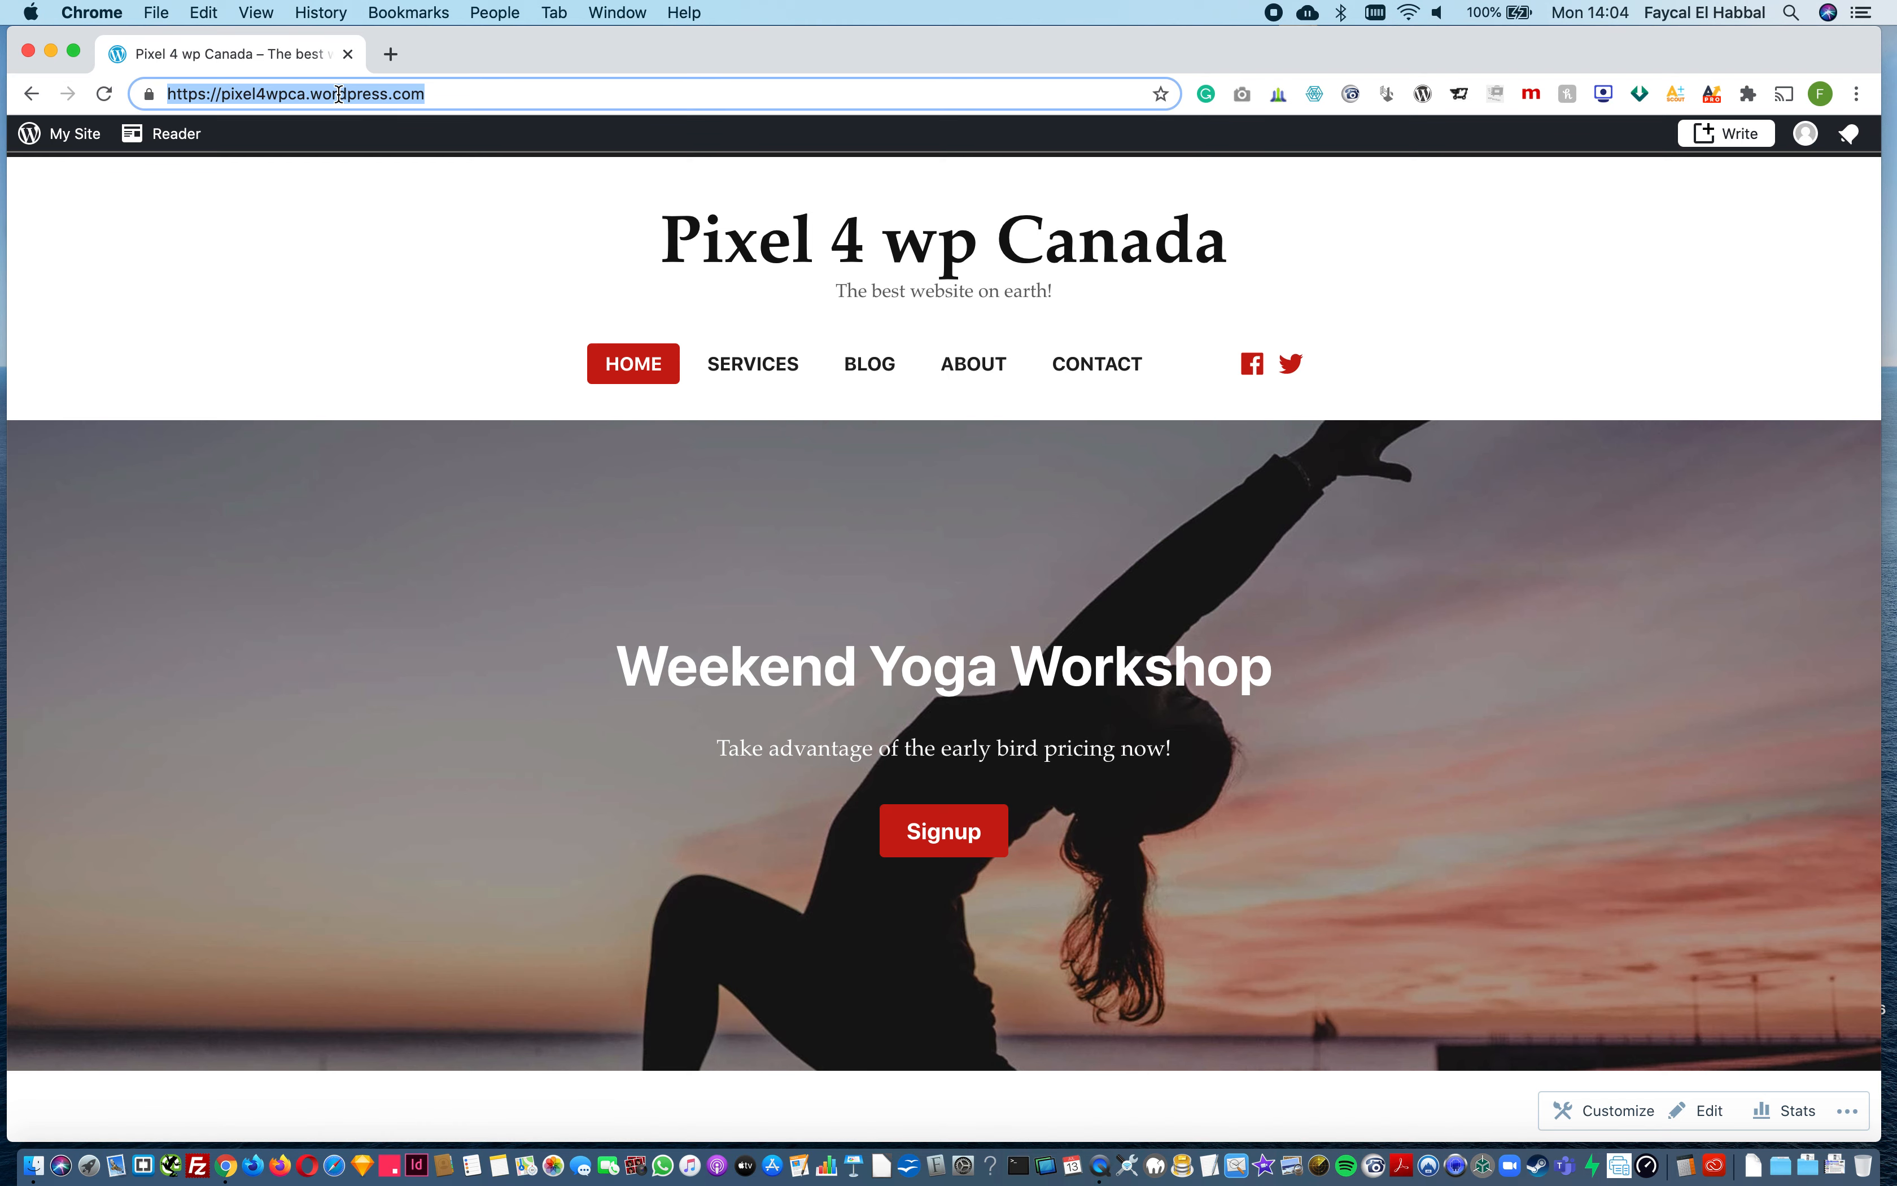
{"action": "key", "text": "super+t"}
{"action": "key", "text": "super+v"}
{"action": "key", "text": "Return"}
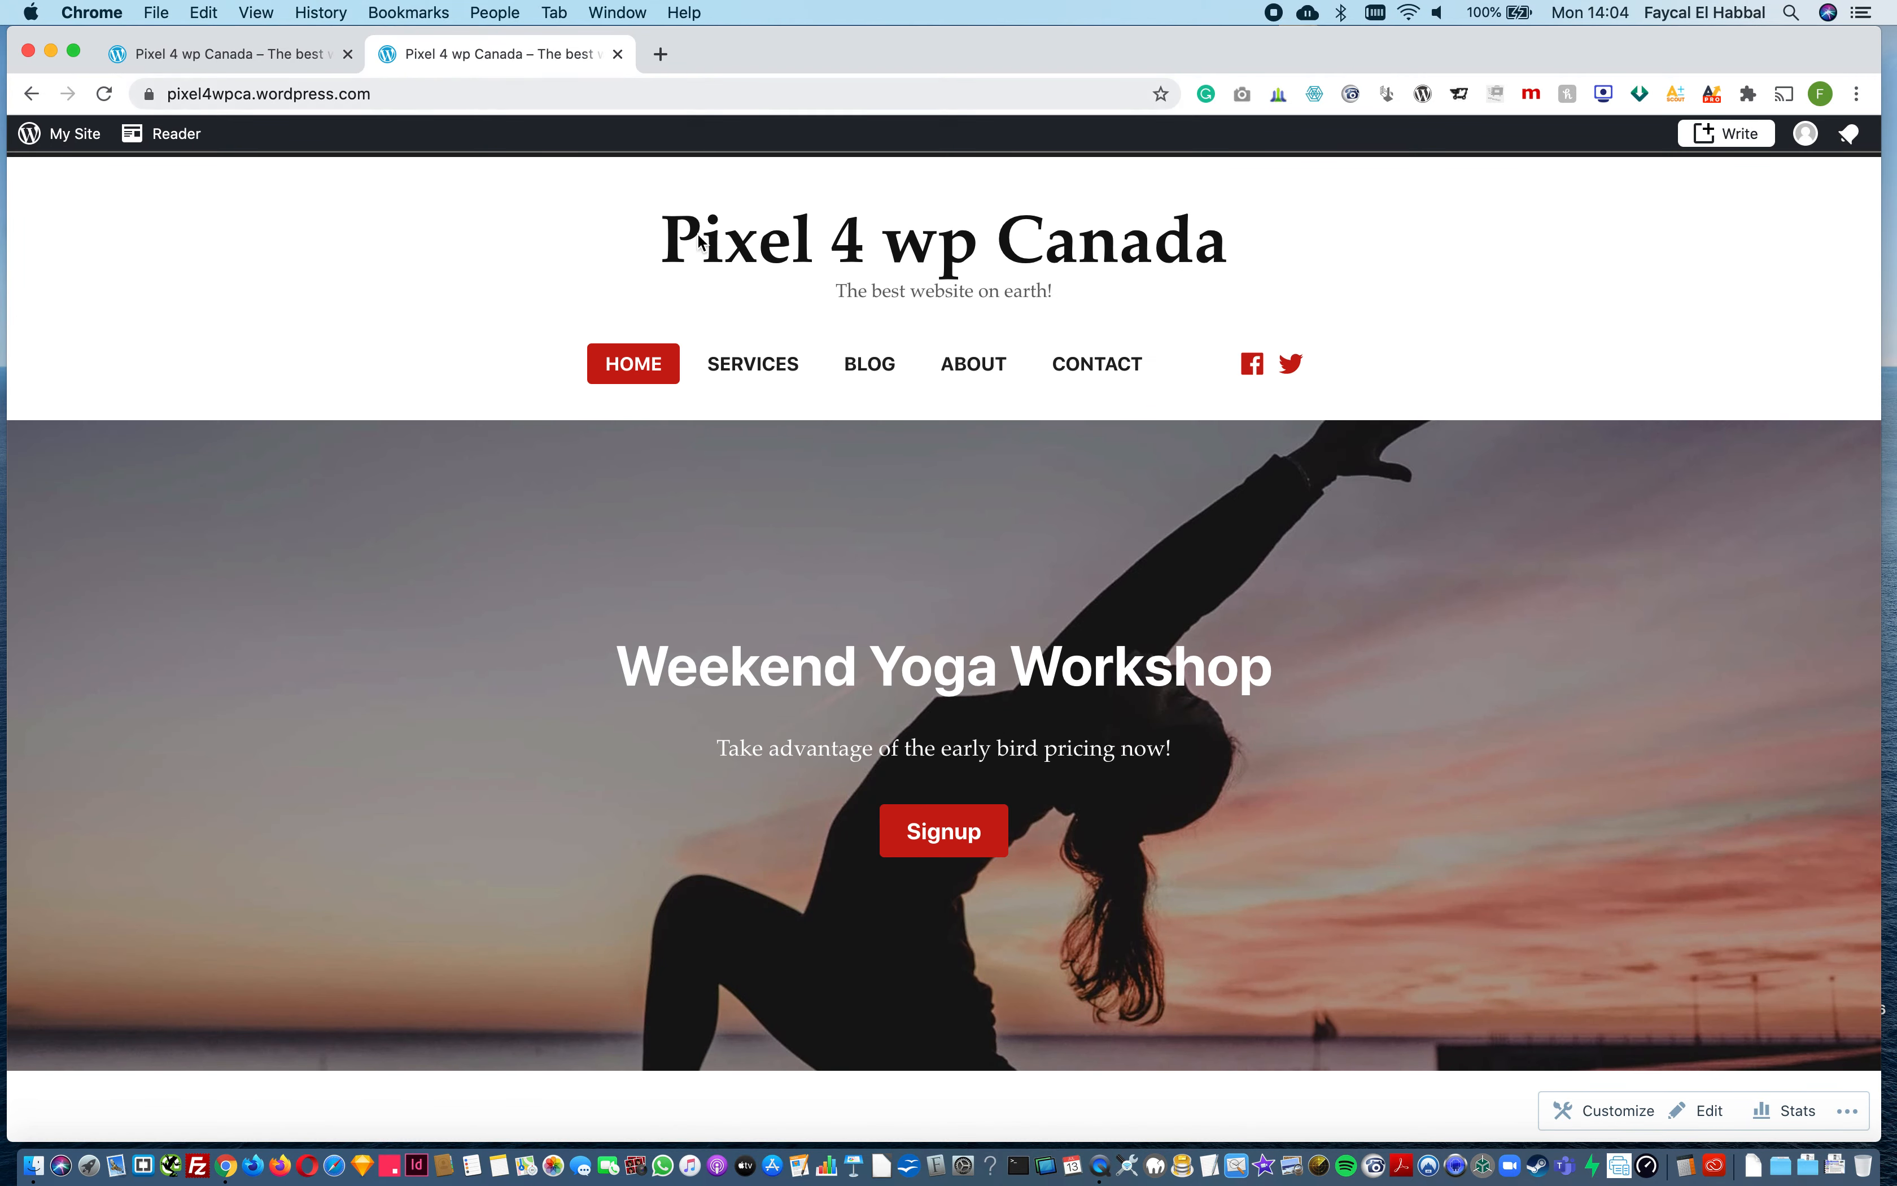
{"action": "left_click", "coordinate": [766, 369]}
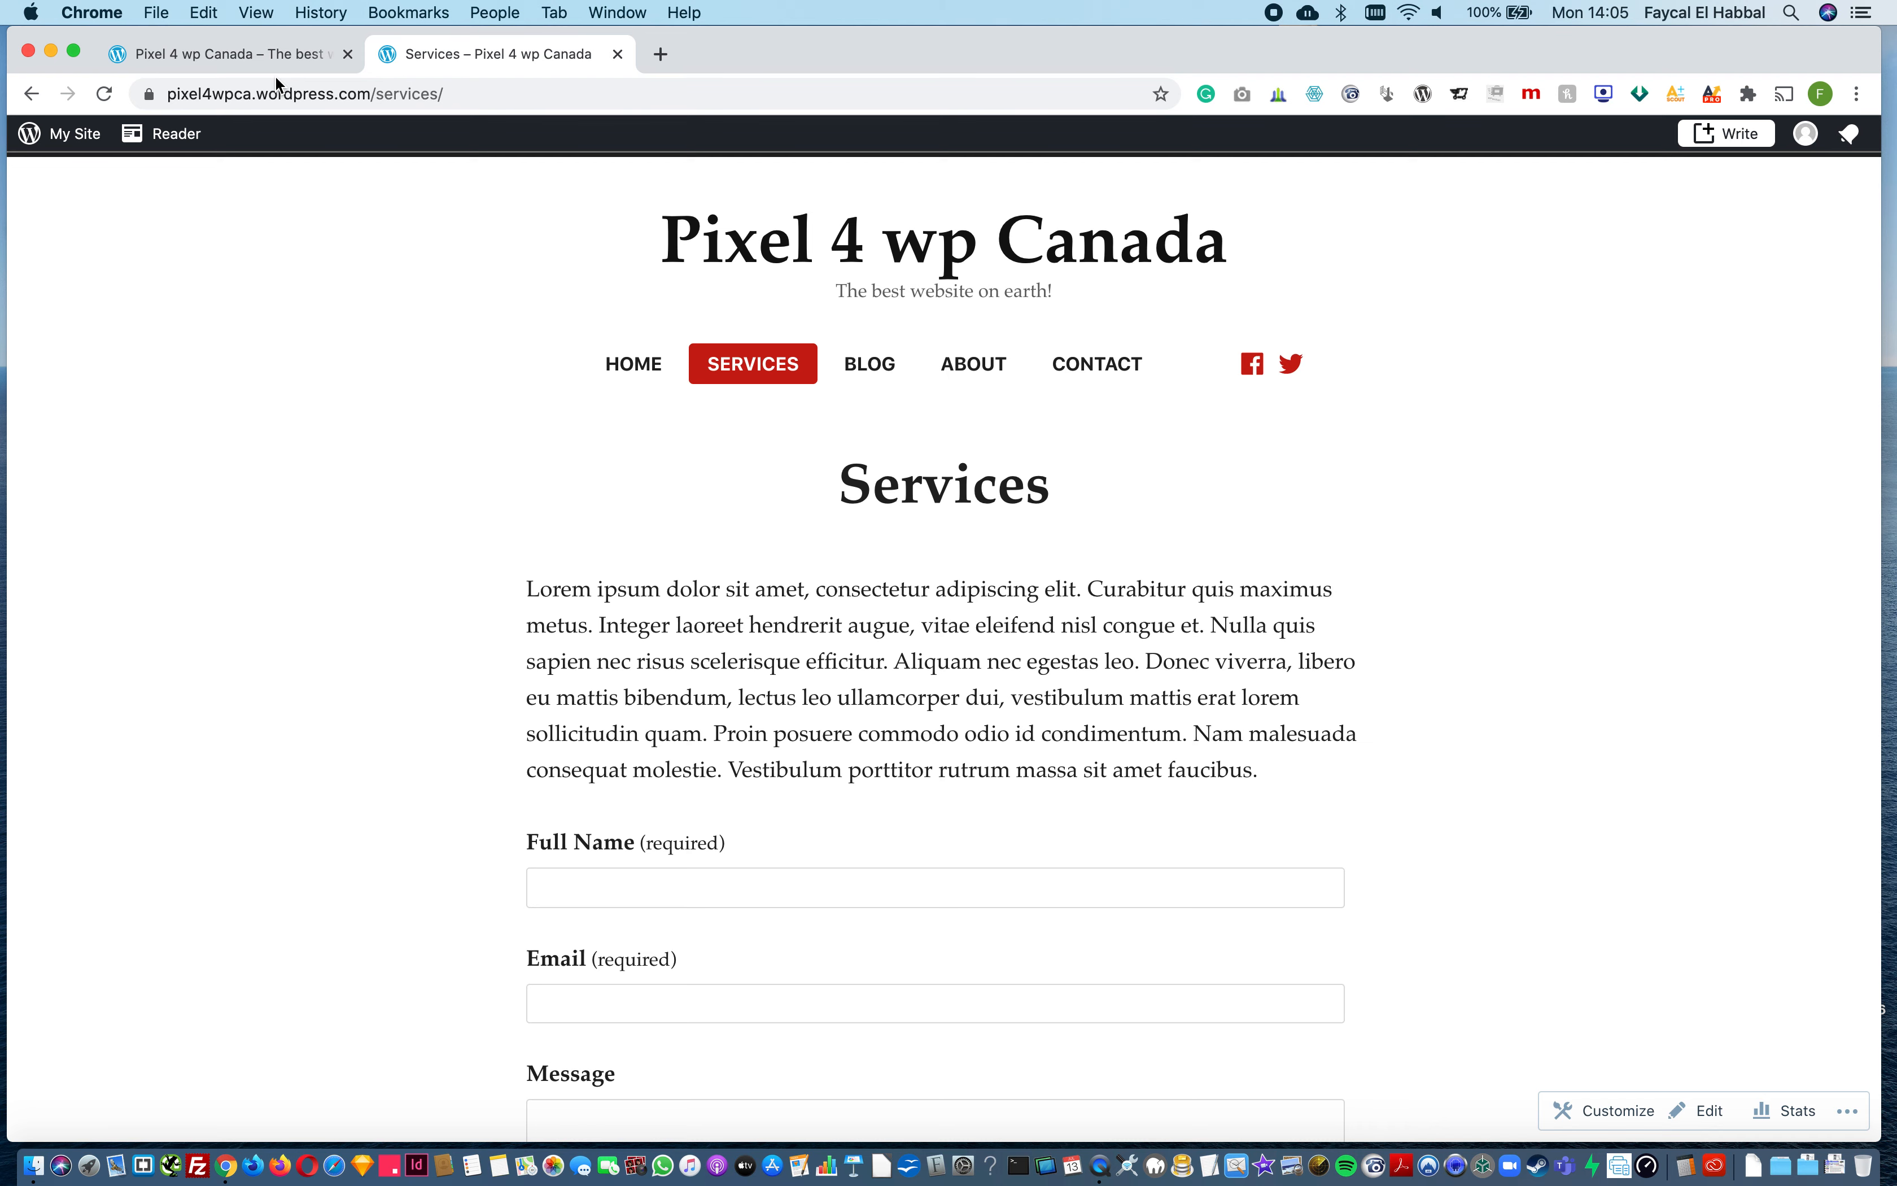
Step: Return to the site's My Home dashboard in the original tab and close the extra tab with the Services page
{"action": "left_click", "coordinate": [208, 61]}
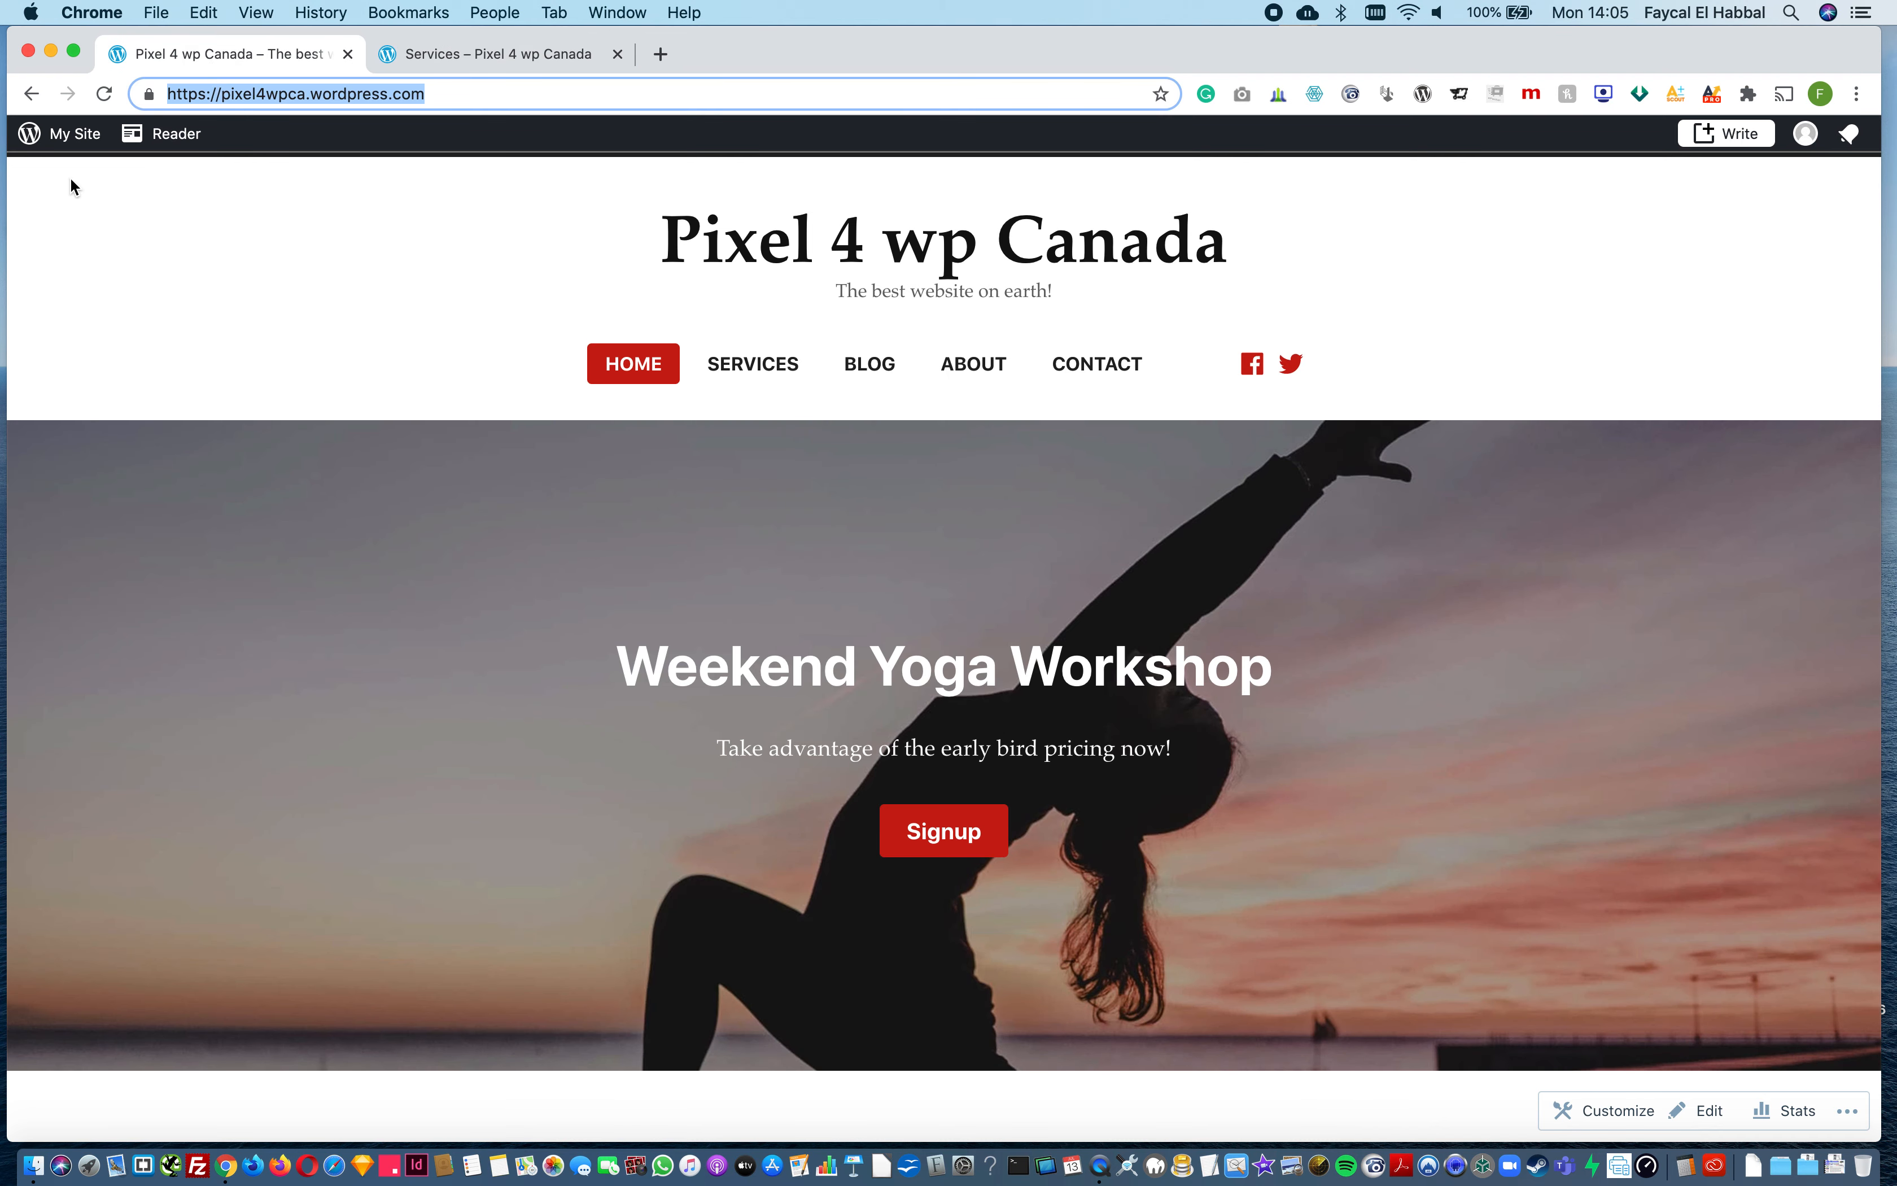
{"action": "left_click", "coordinate": [64, 137]}
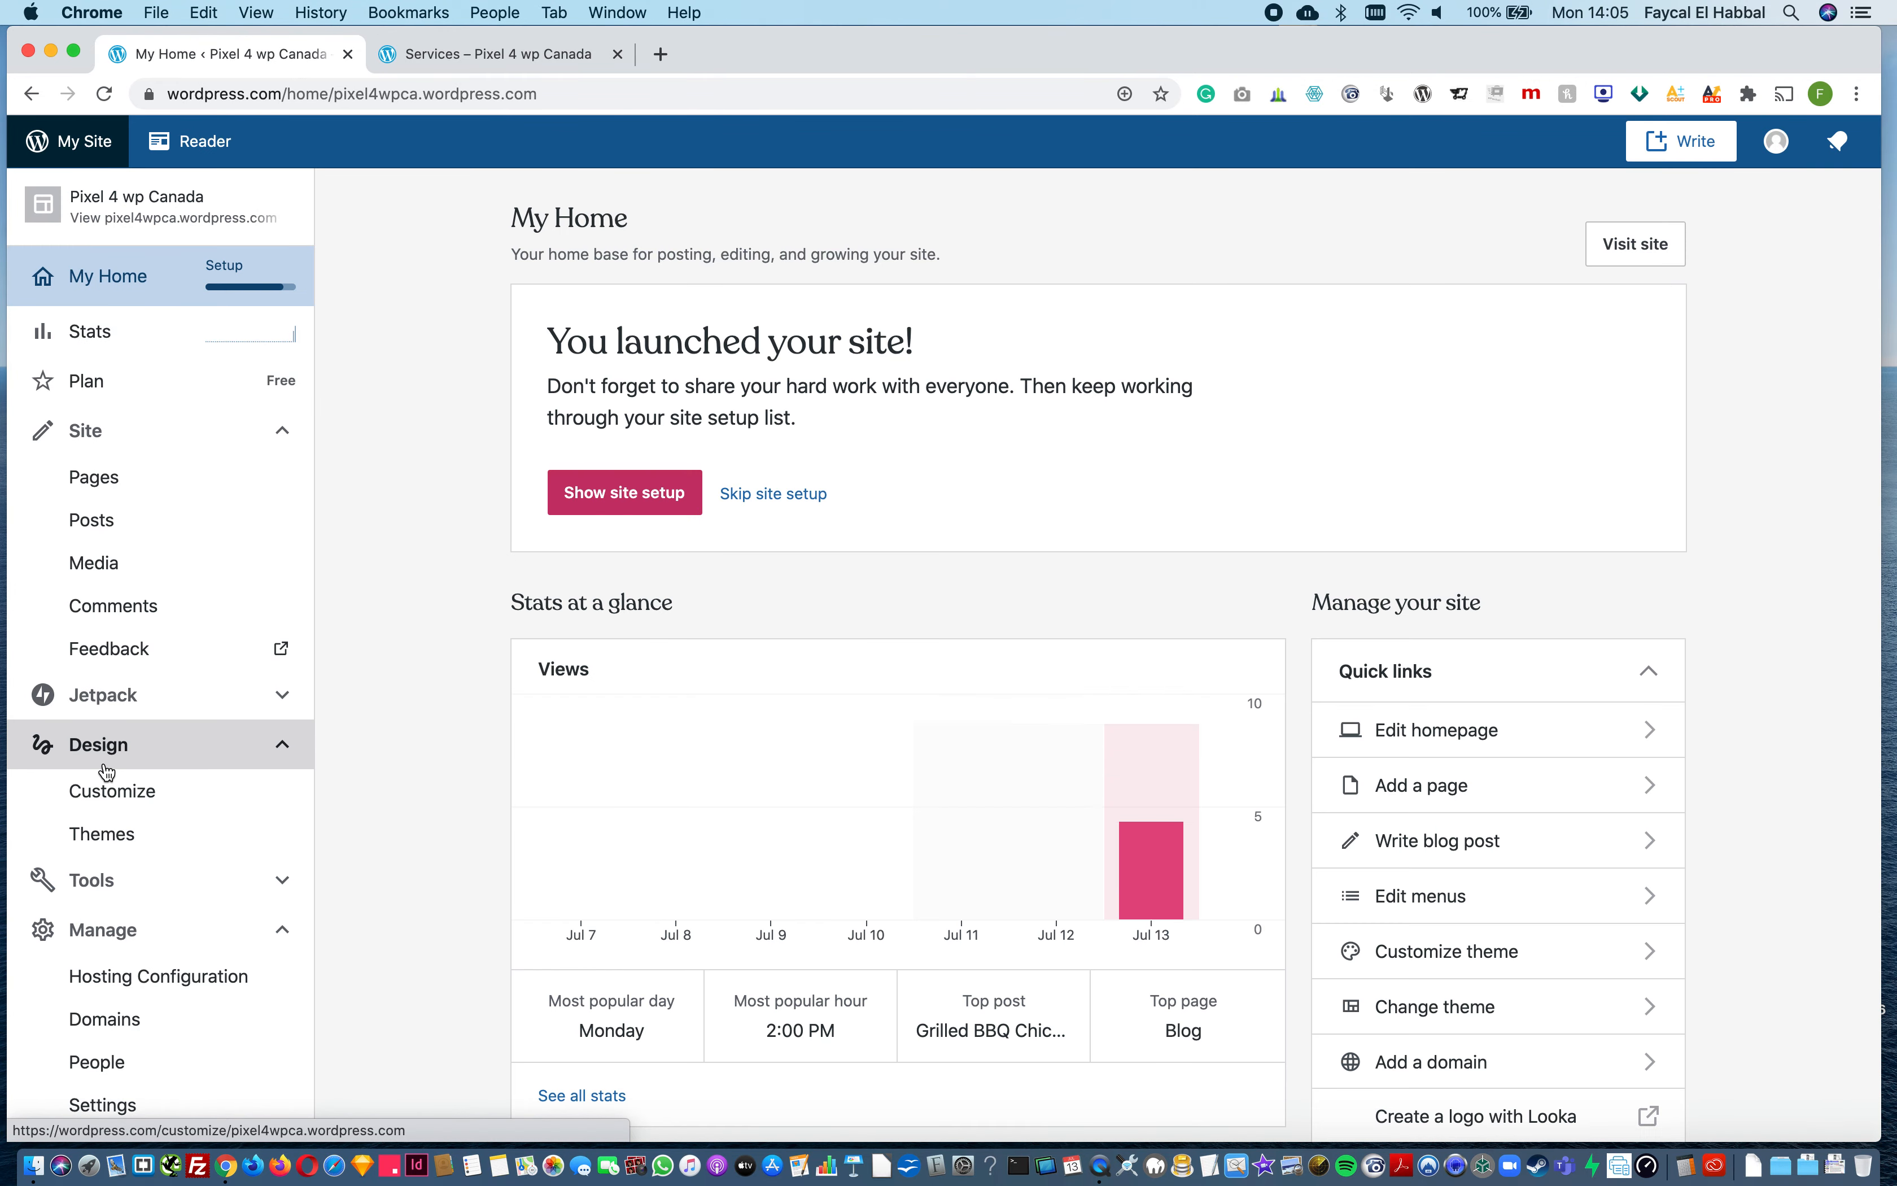
{"action": "left_click", "coordinate": [617, 53]}
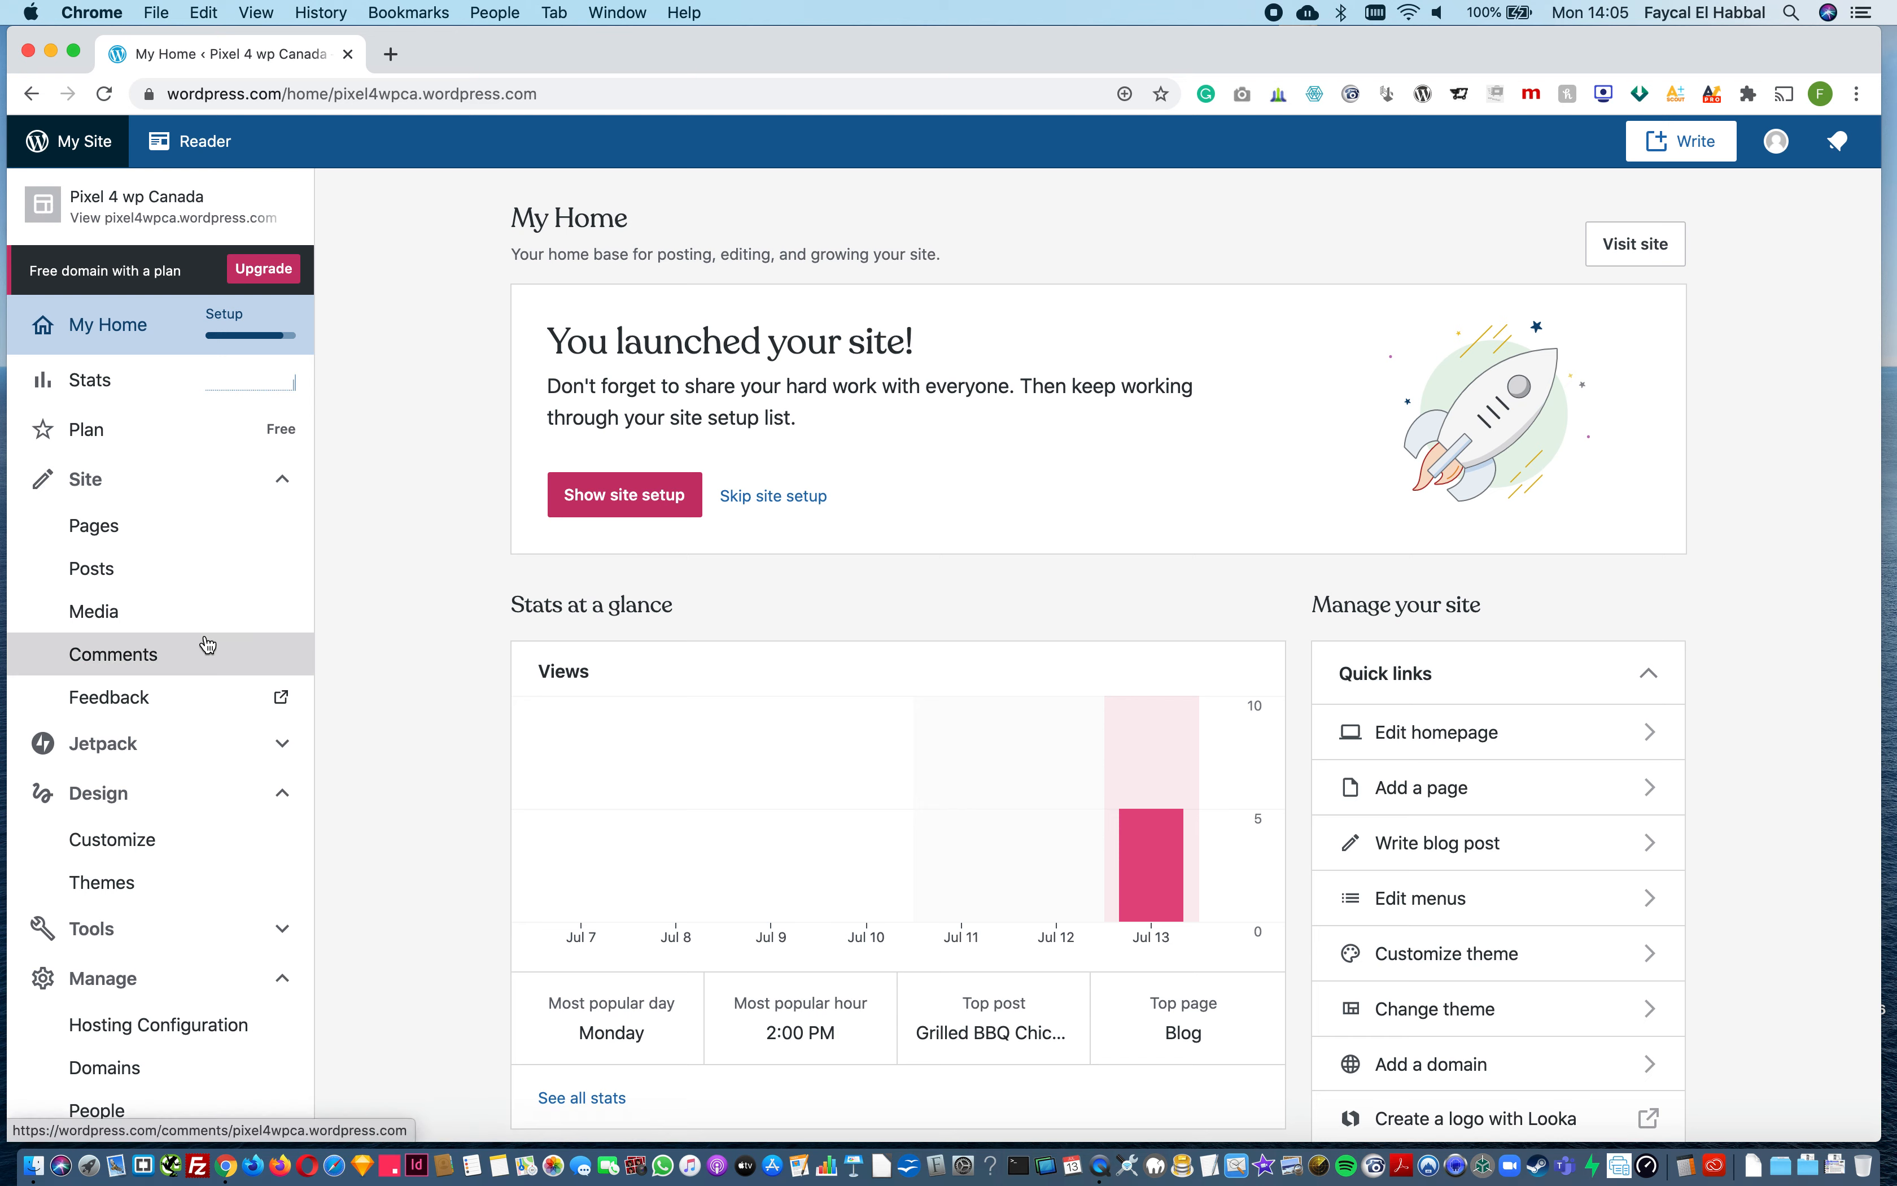
Step: Activate the free Twenty Twenty theme for the site, accepting the change to the homepage layout
{"action": "left_click", "coordinate": [138, 884]}
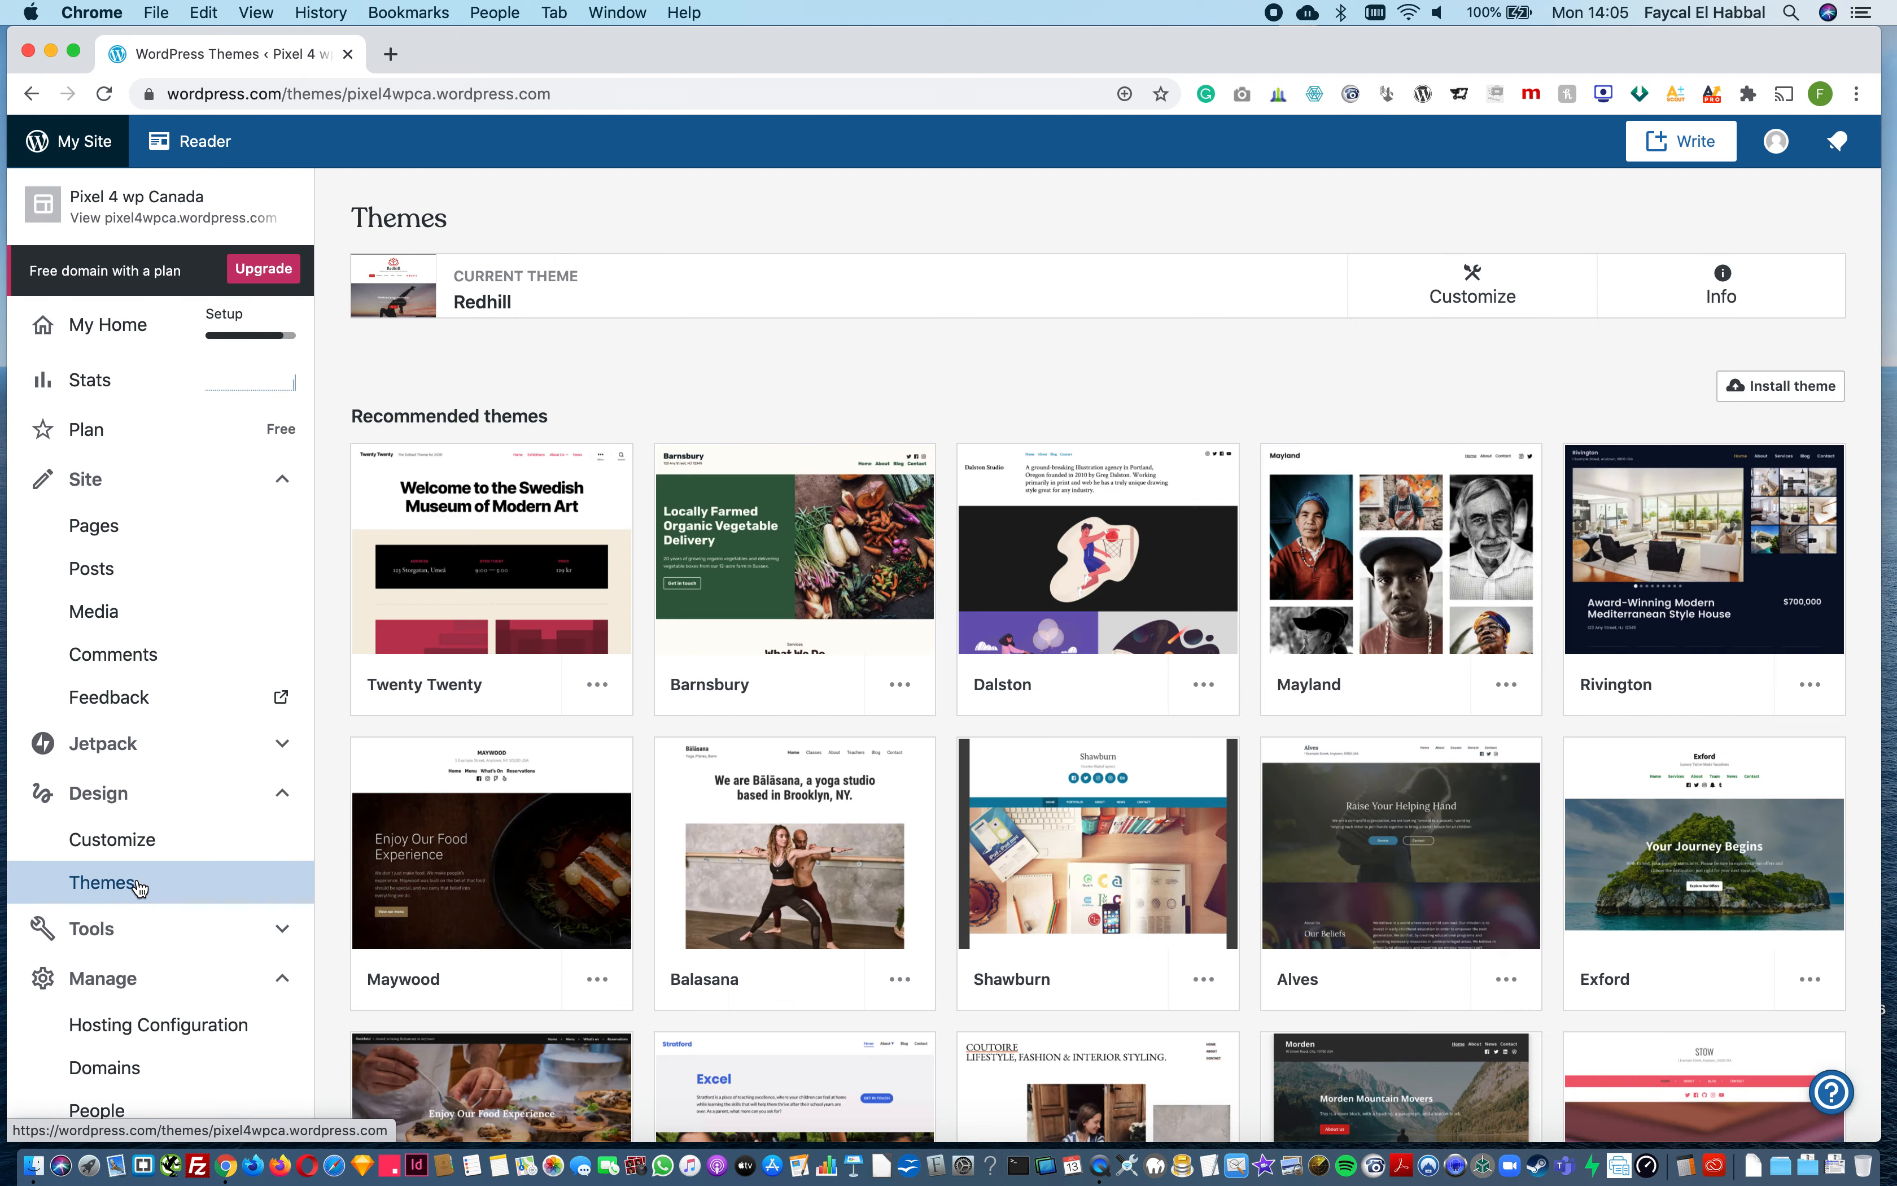
{"action": "left_click", "coordinate": [541, 650]}
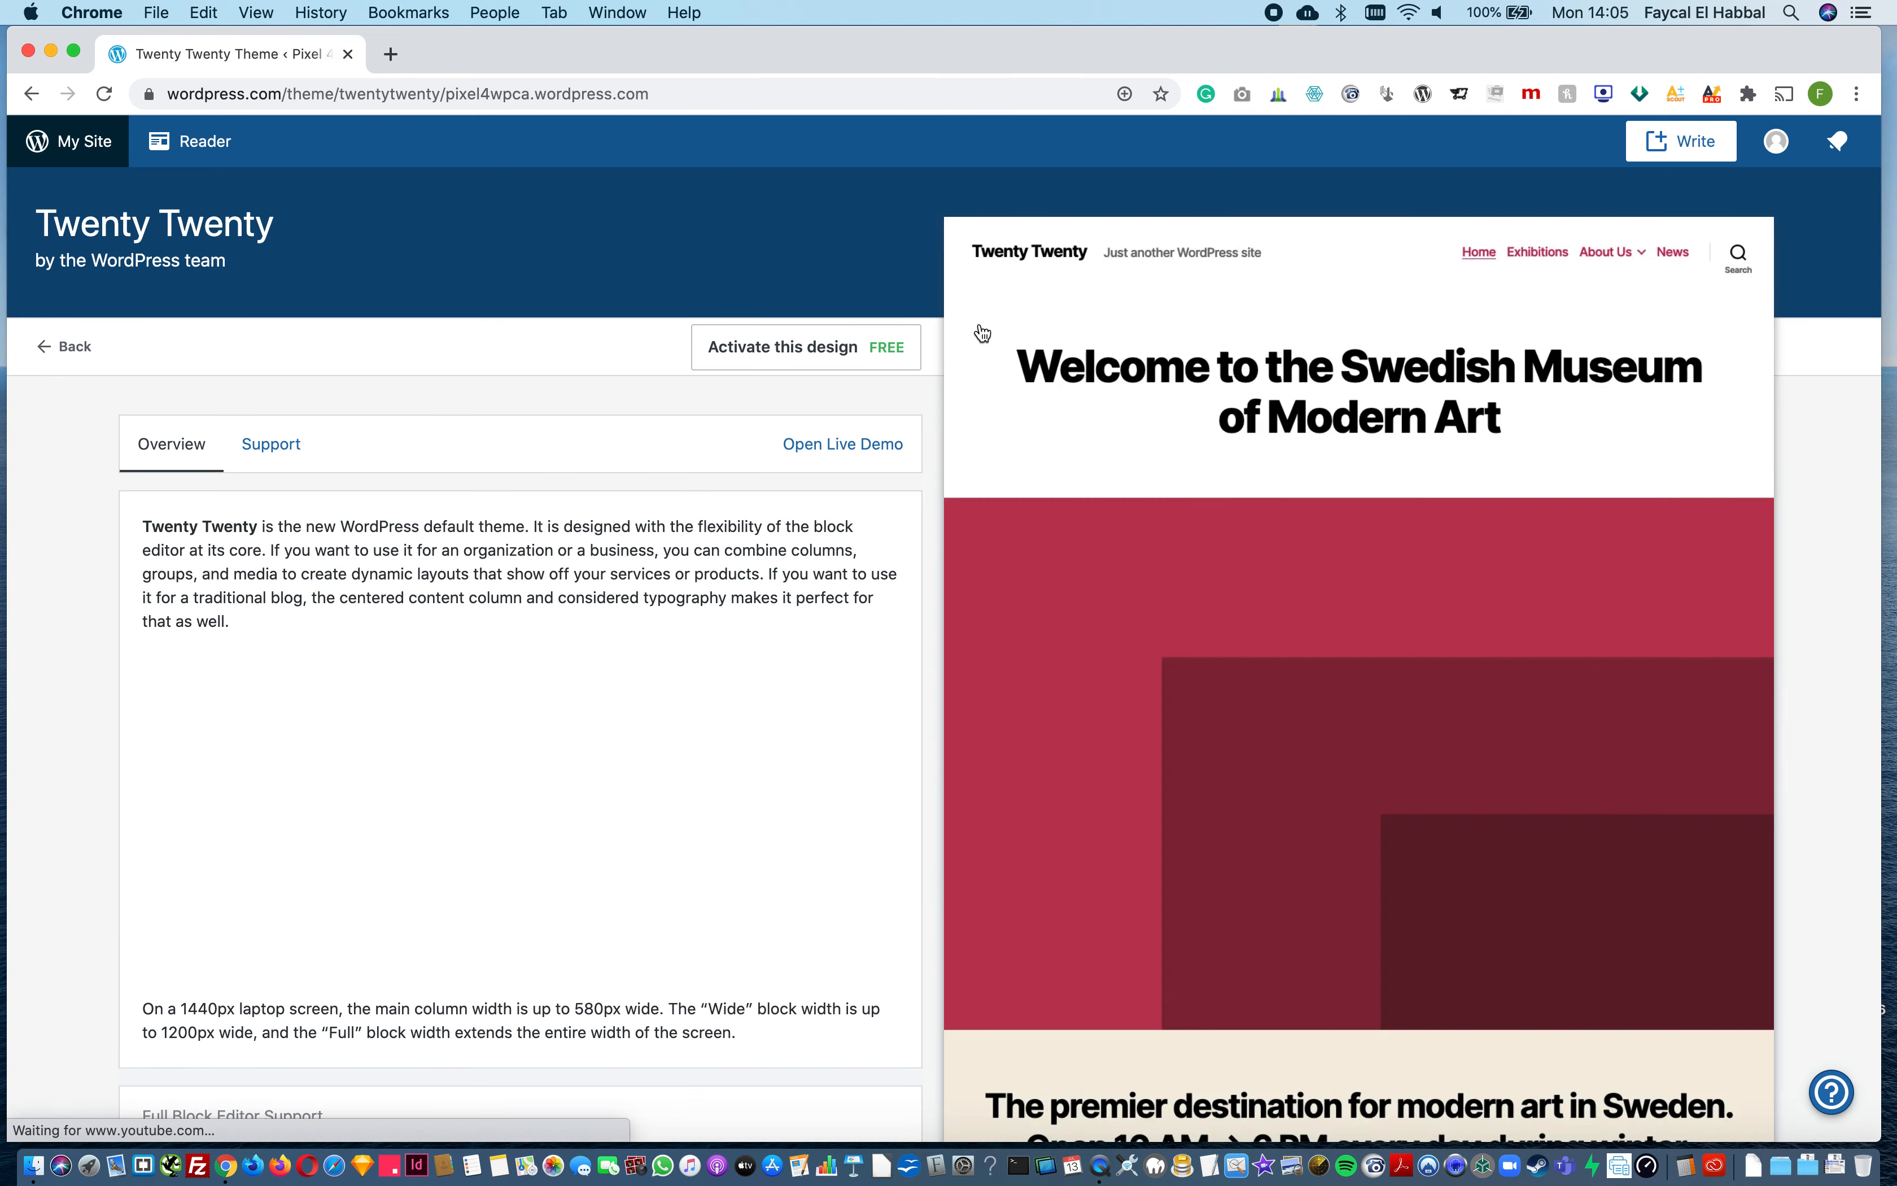
{"action": "left_click", "coordinate": [851, 353]}
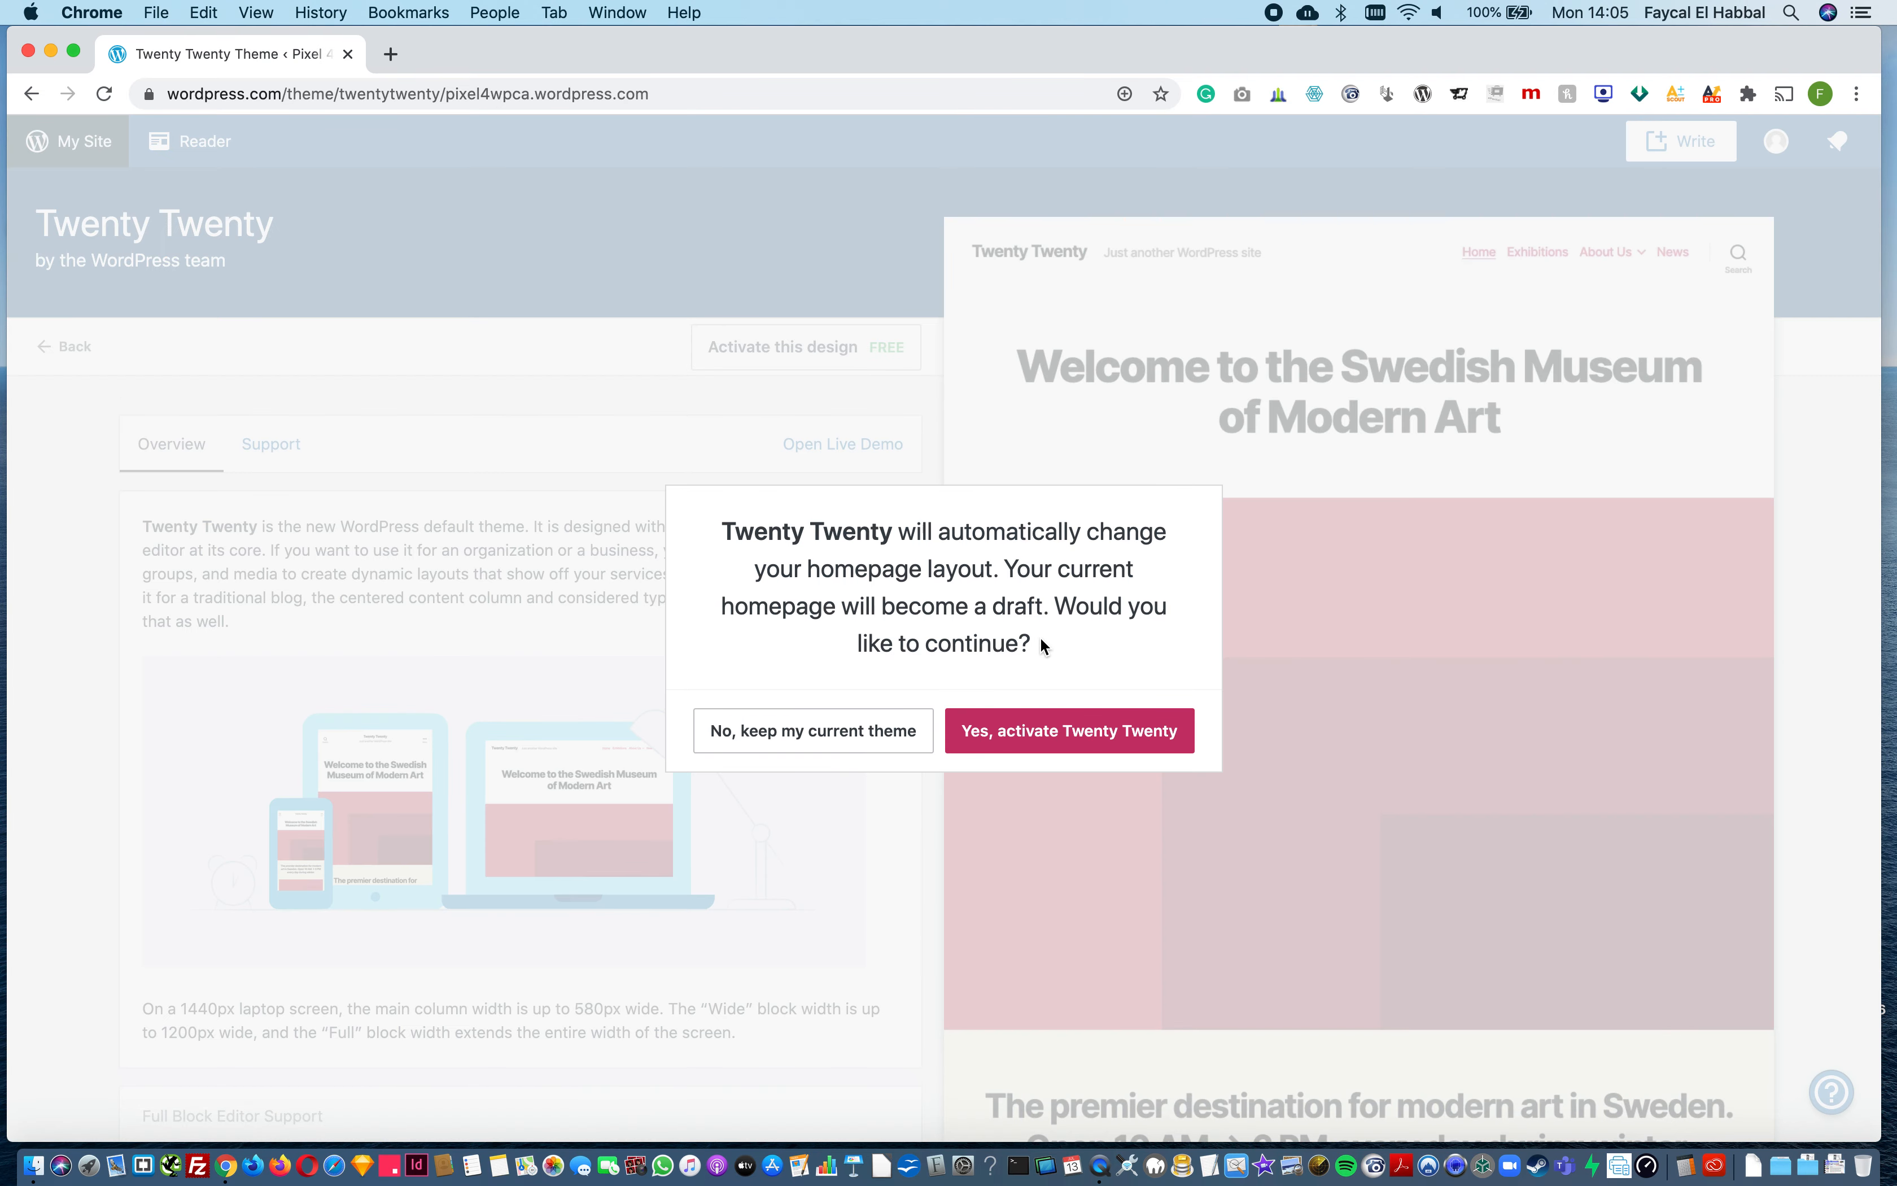
{"action": "left_click", "coordinate": [1011, 729]}
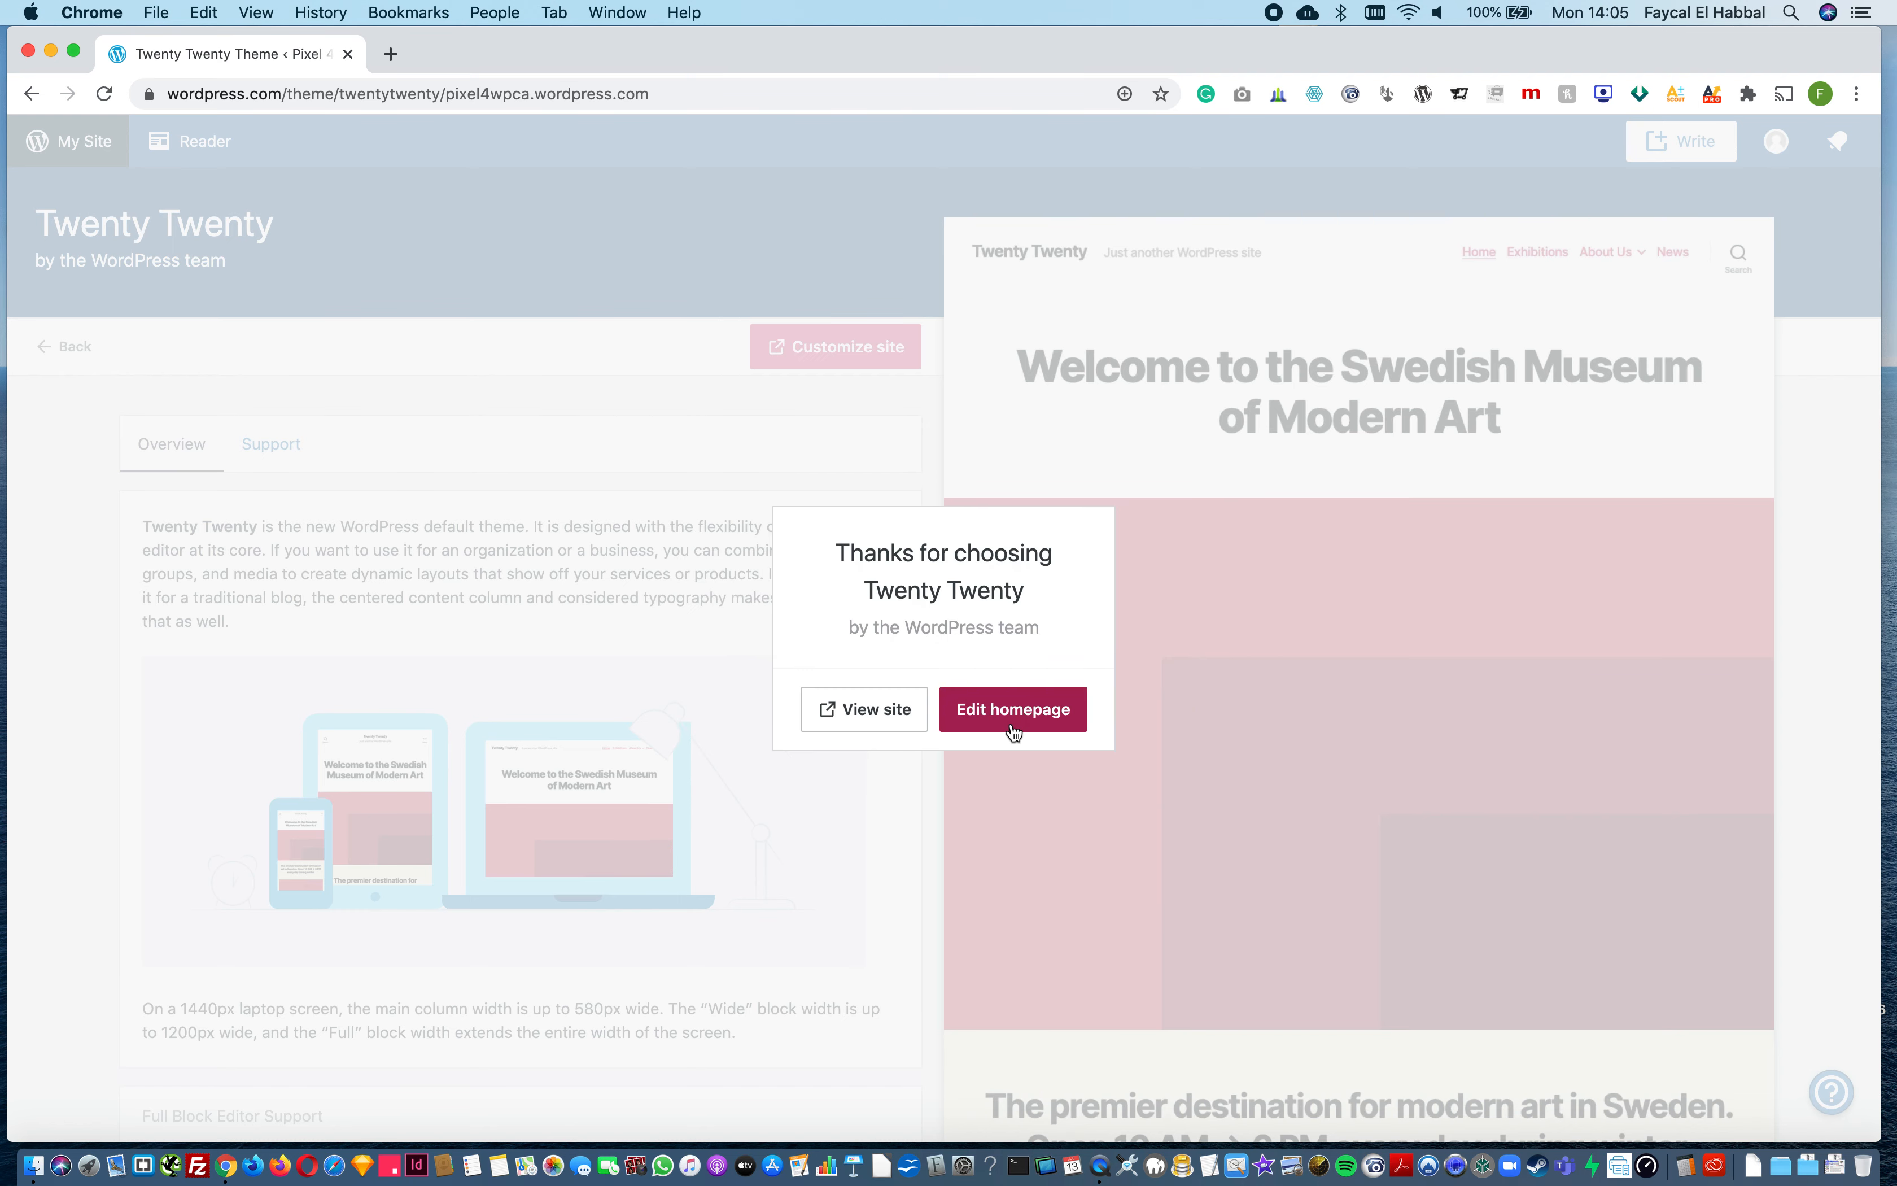
Step: View the live site with the Twenty Twenty theme, look over its homepage, and close the site's tab
{"action": "left_click", "coordinate": [887, 717]}
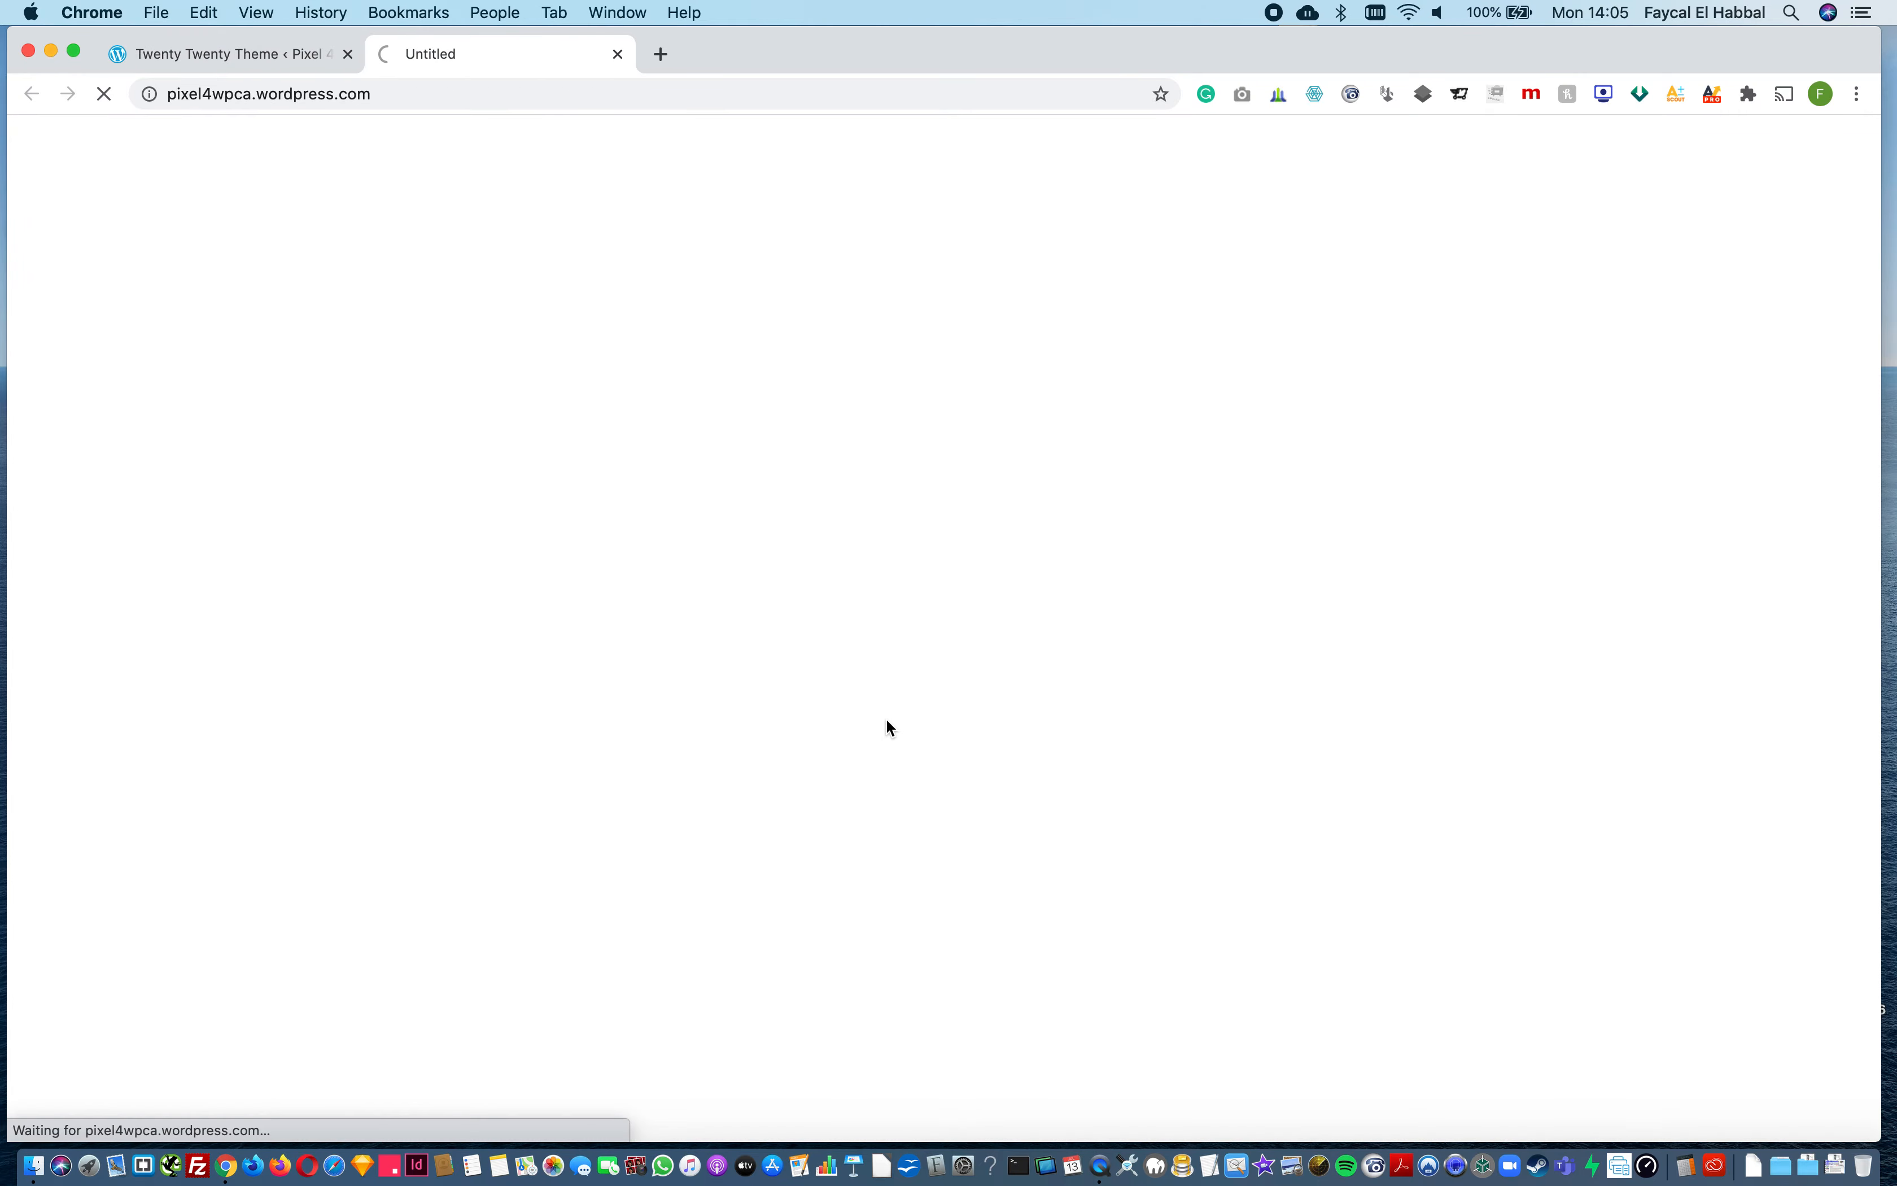
{"action": "scroll", "coordinate": [887, 720], "scroll_direction": "down", "scroll_amount": 15}
{"action": "scroll", "coordinate": [887, 718], "scroll_direction": "down", "scroll_amount": 8}
{"action": "scroll", "coordinate": [886, 724], "scroll_direction": "up", "scroll_amount": 9}
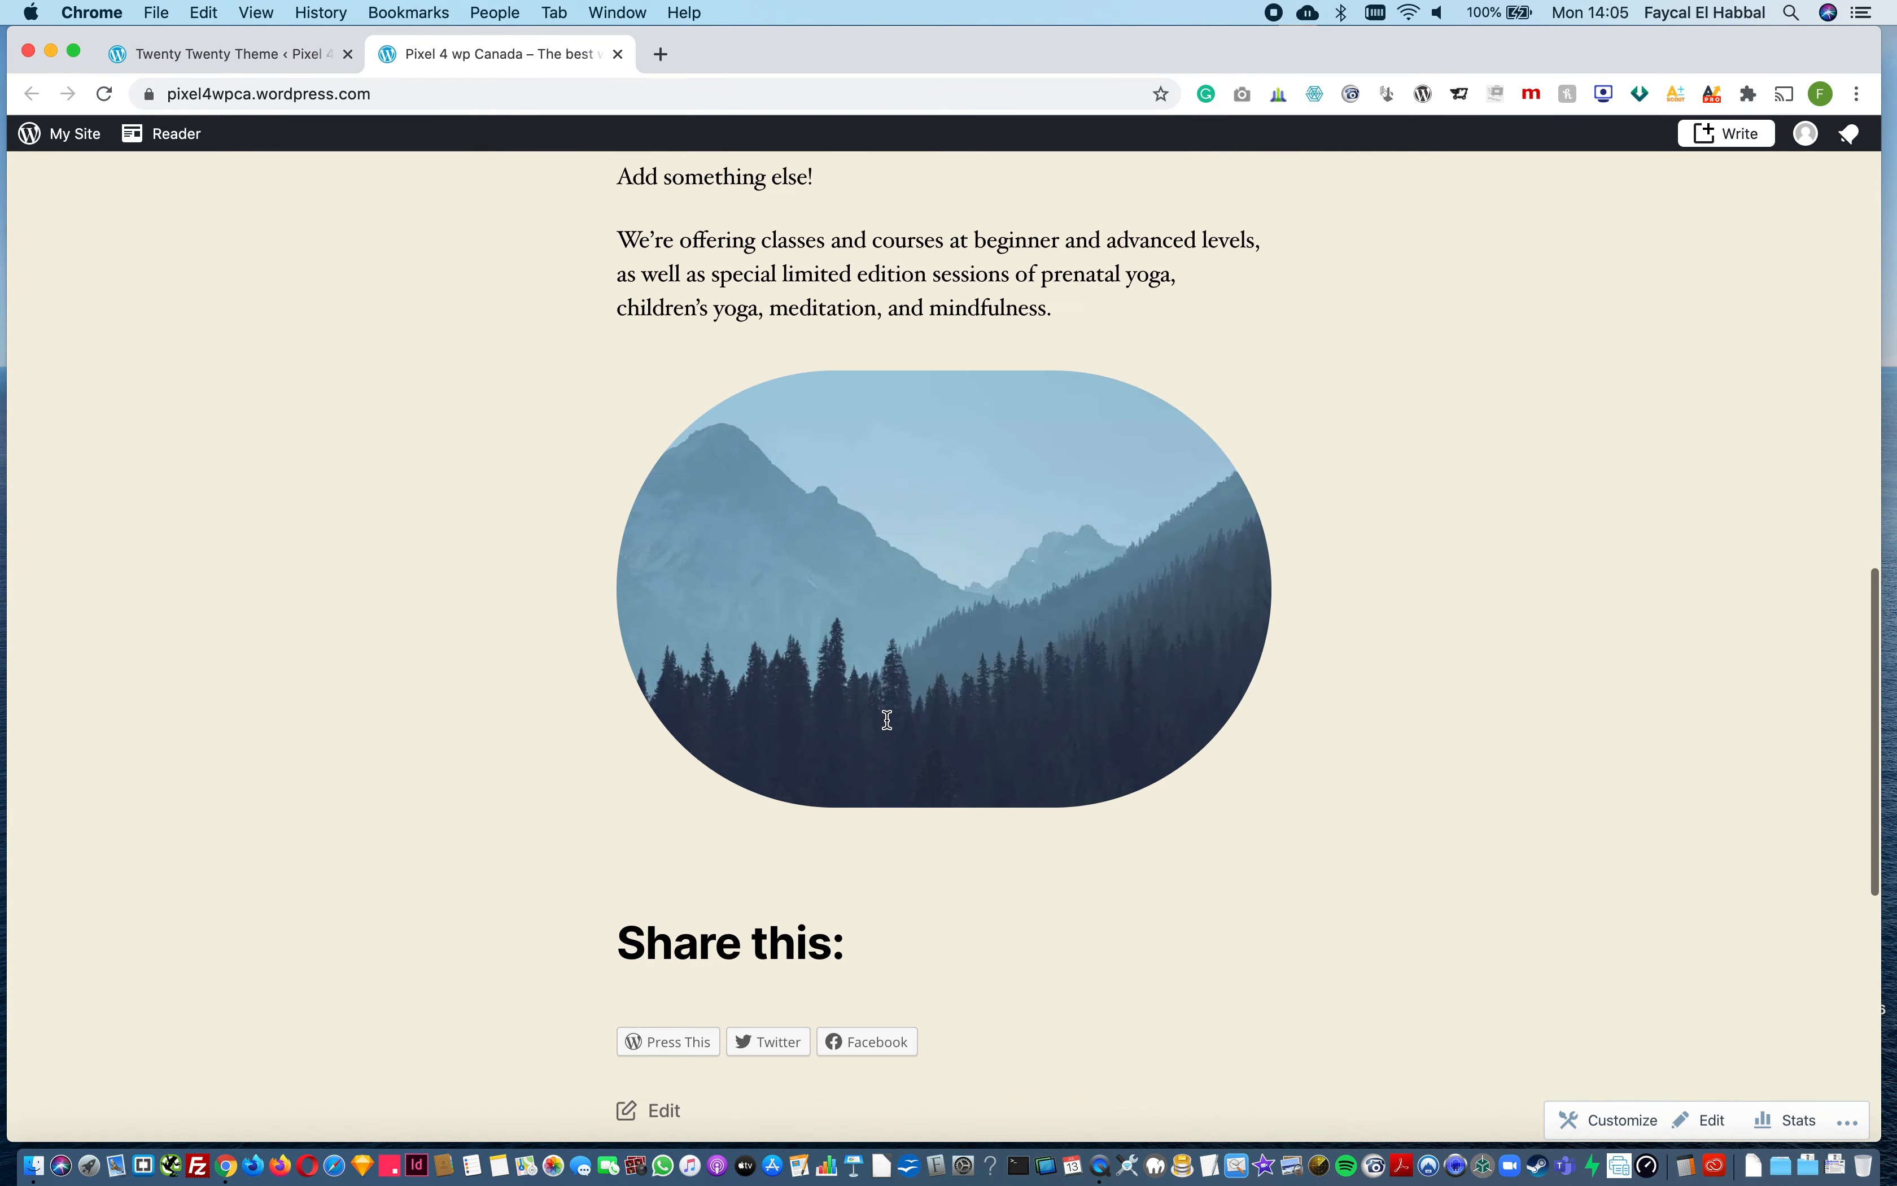
{"action": "scroll", "coordinate": [886, 724], "scroll_direction": "down", "scroll_amount": 9}
{"action": "scroll", "coordinate": [790, 766], "scroll_direction": "up", "scroll_amount": 20}
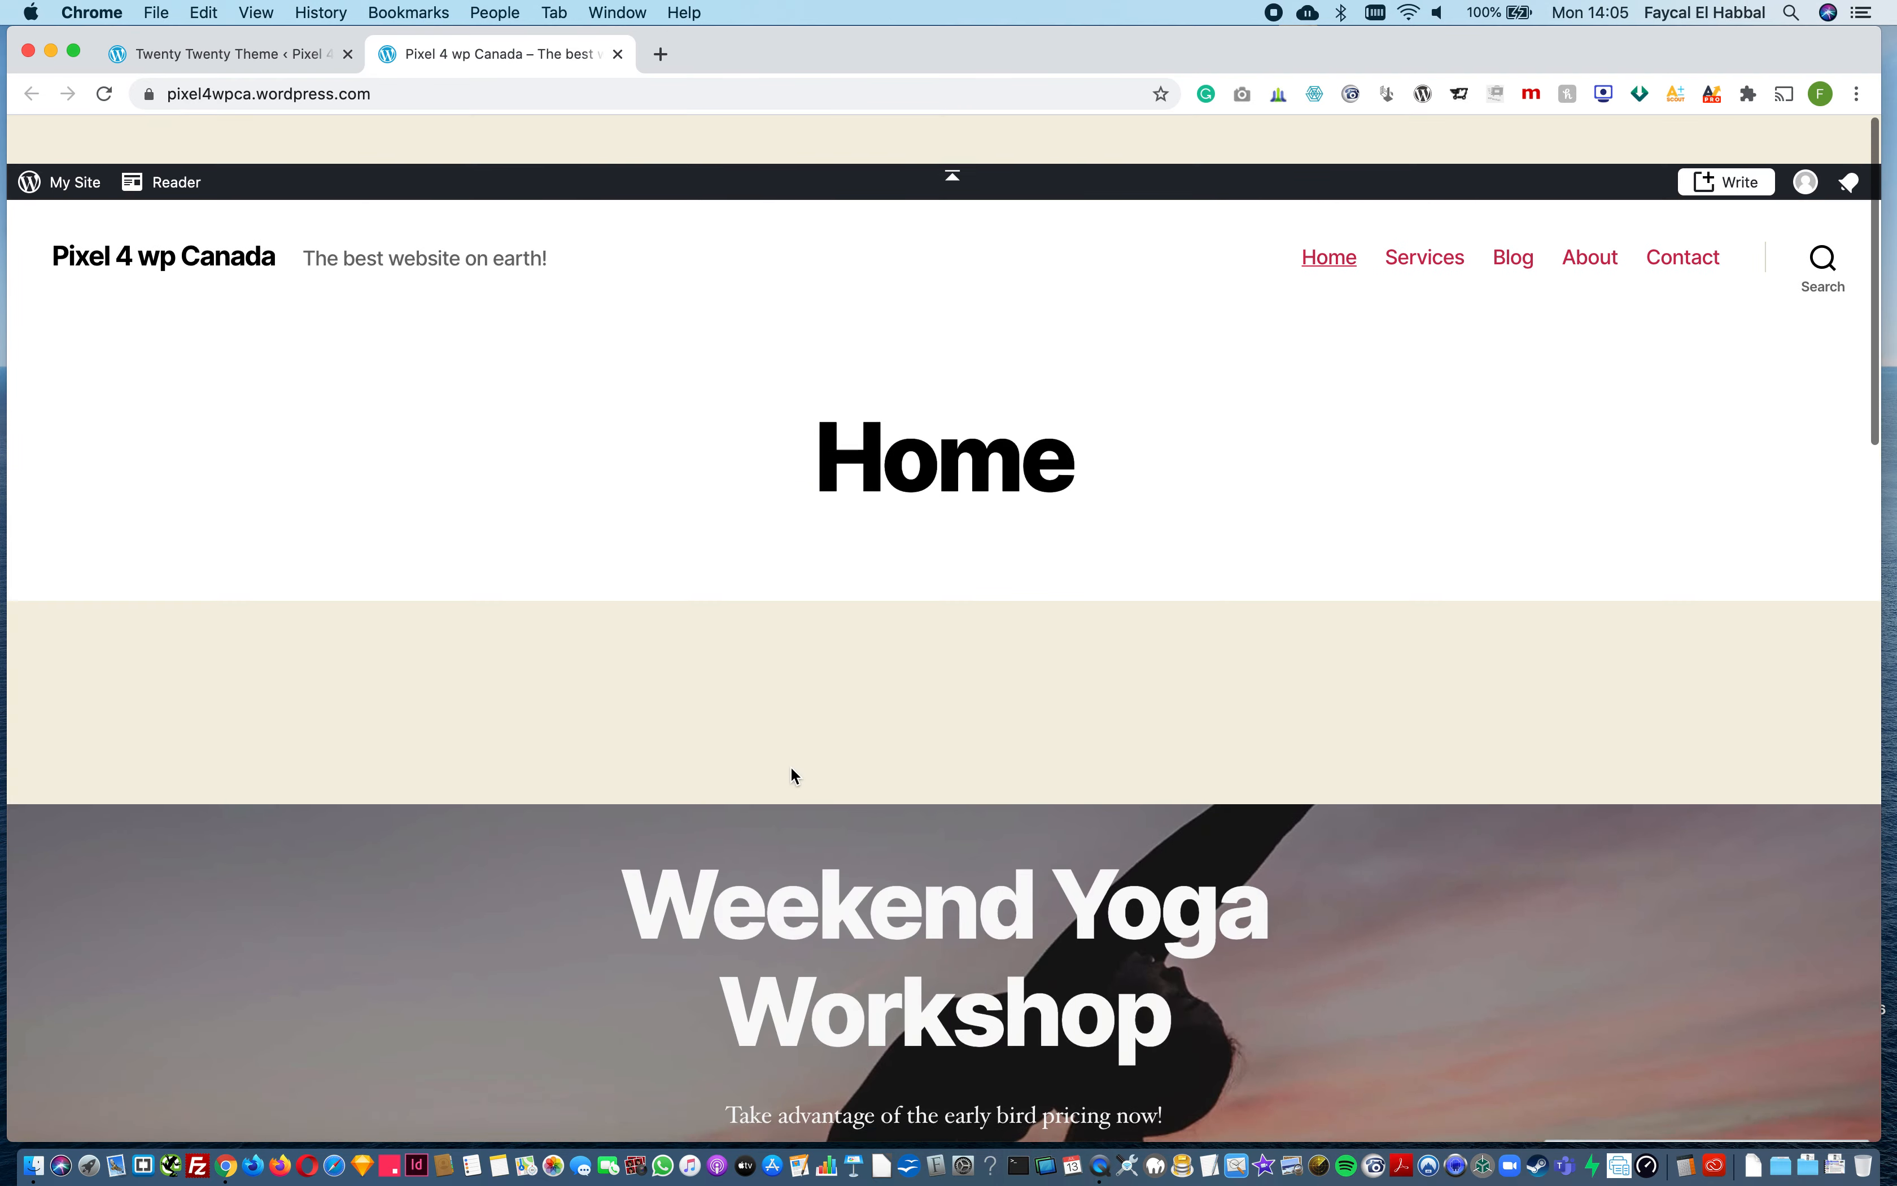
{"action": "left_click", "coordinate": [618, 53]}
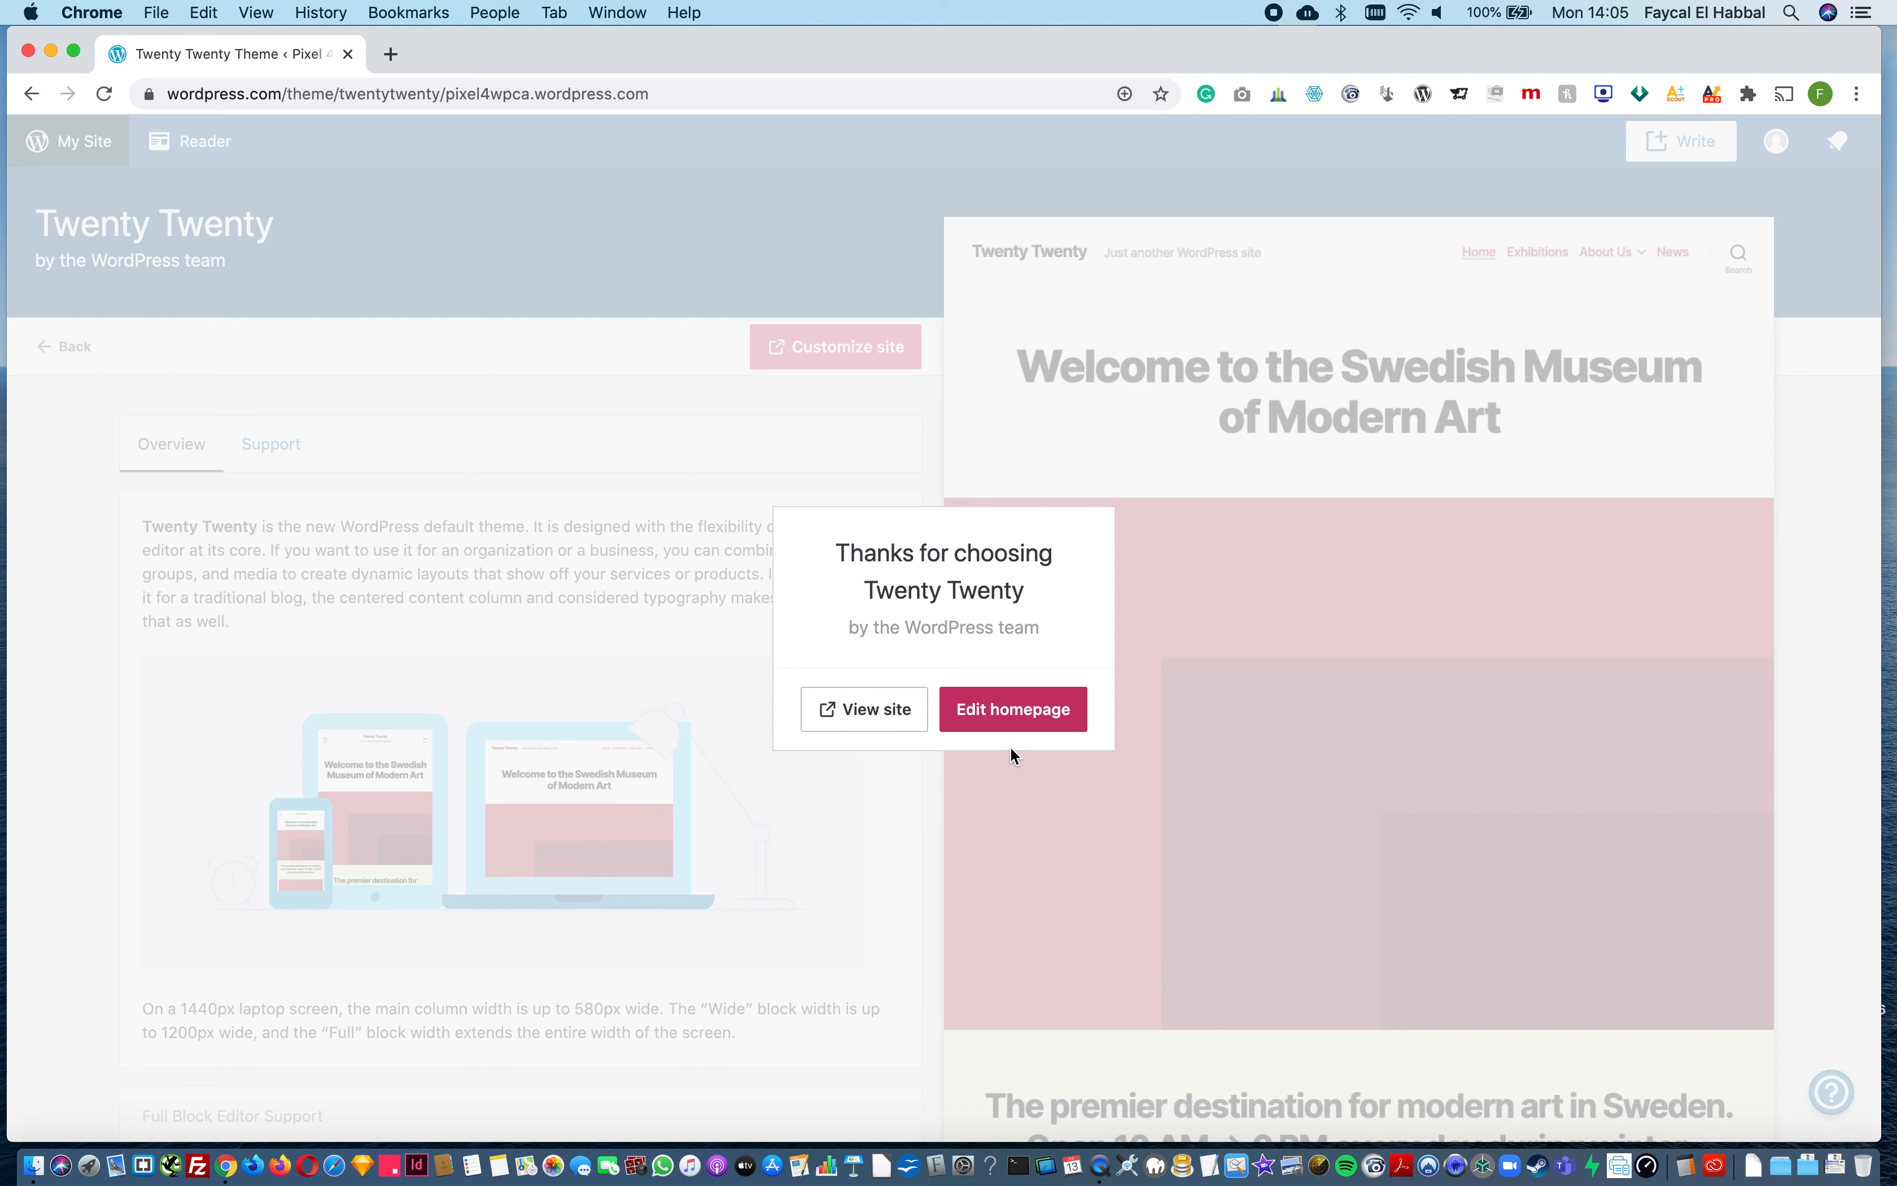
Step: Dismiss the theme activation dialog and open the design customizer from the site's dashboard
{"action": "left_click", "coordinate": [1360, 500]}
{"action": "left_click", "coordinate": [55, 145]}
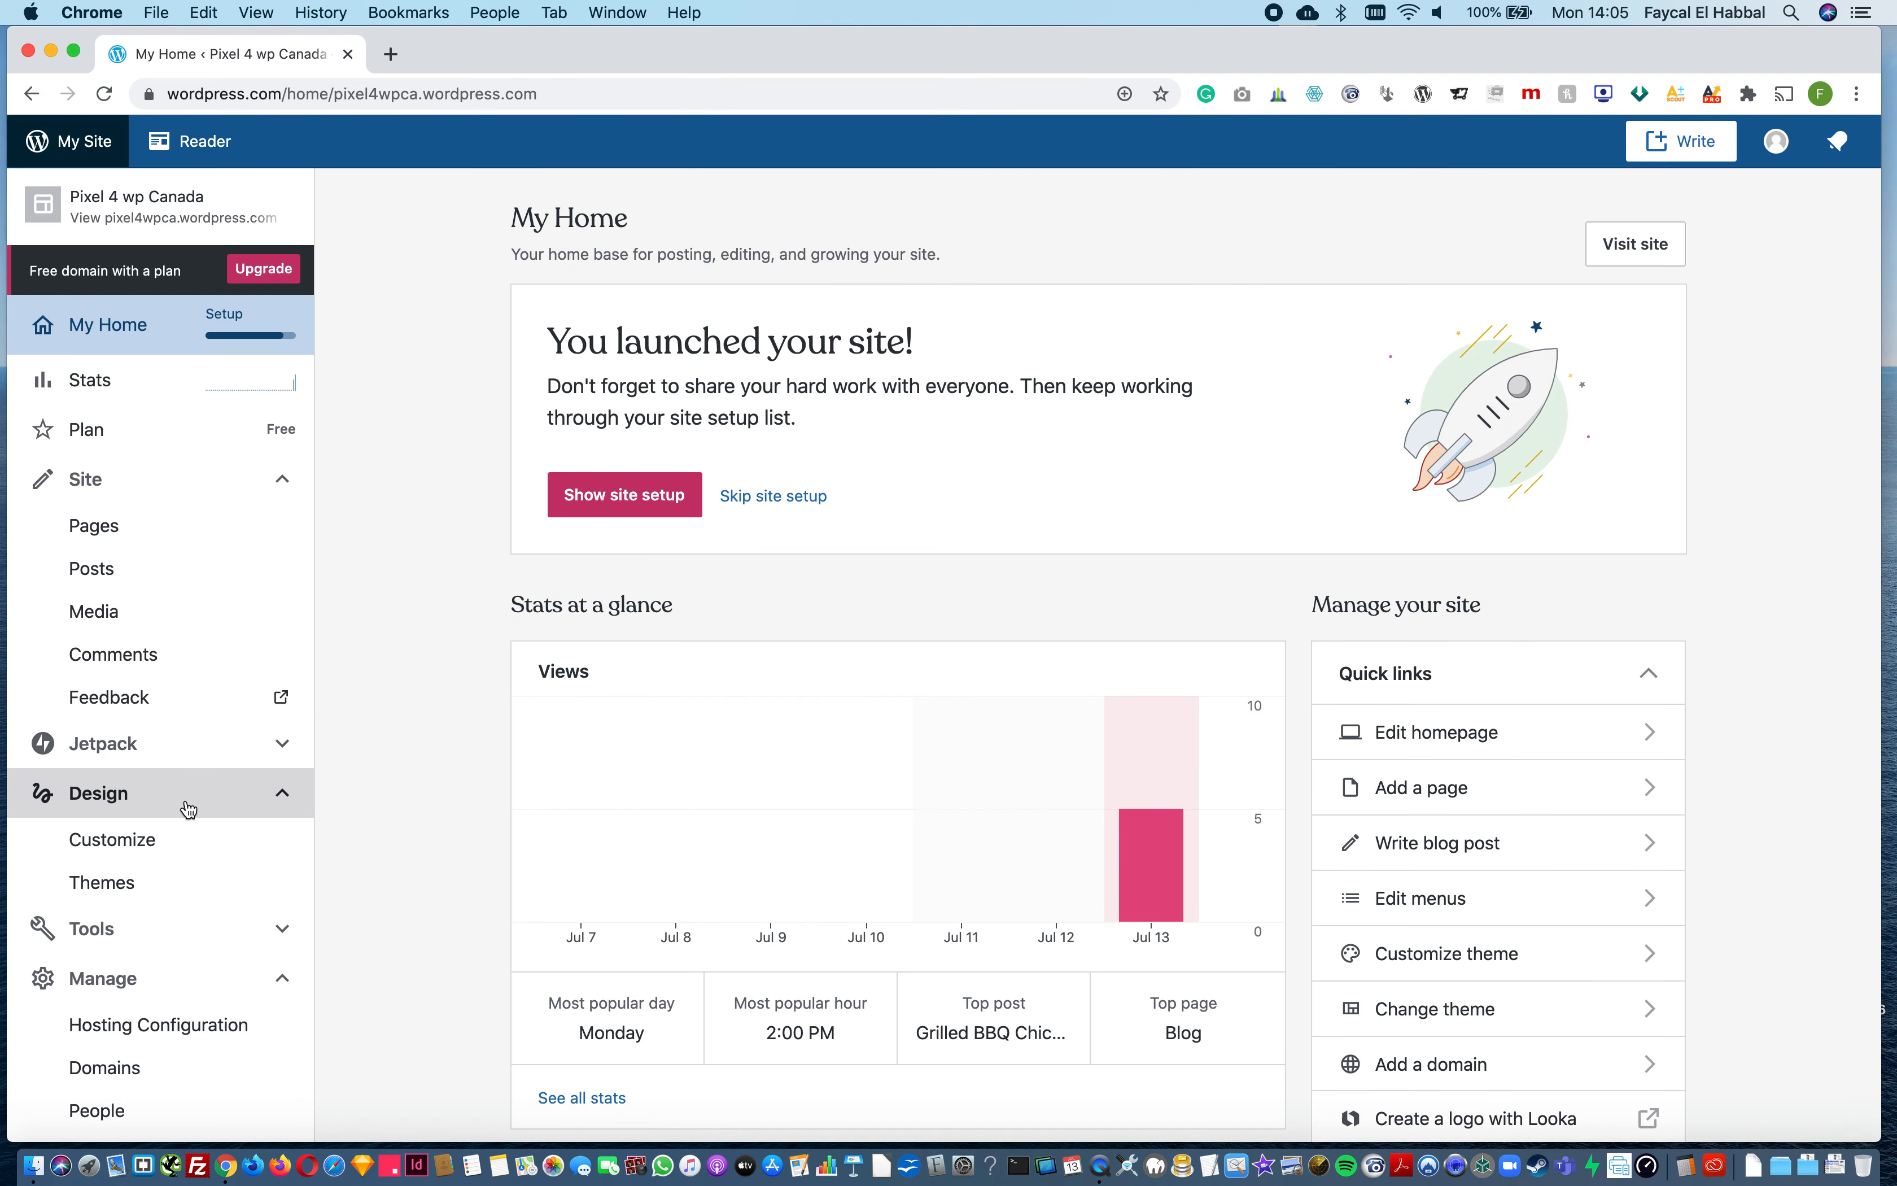
{"action": "left_click", "coordinate": [187, 840]}
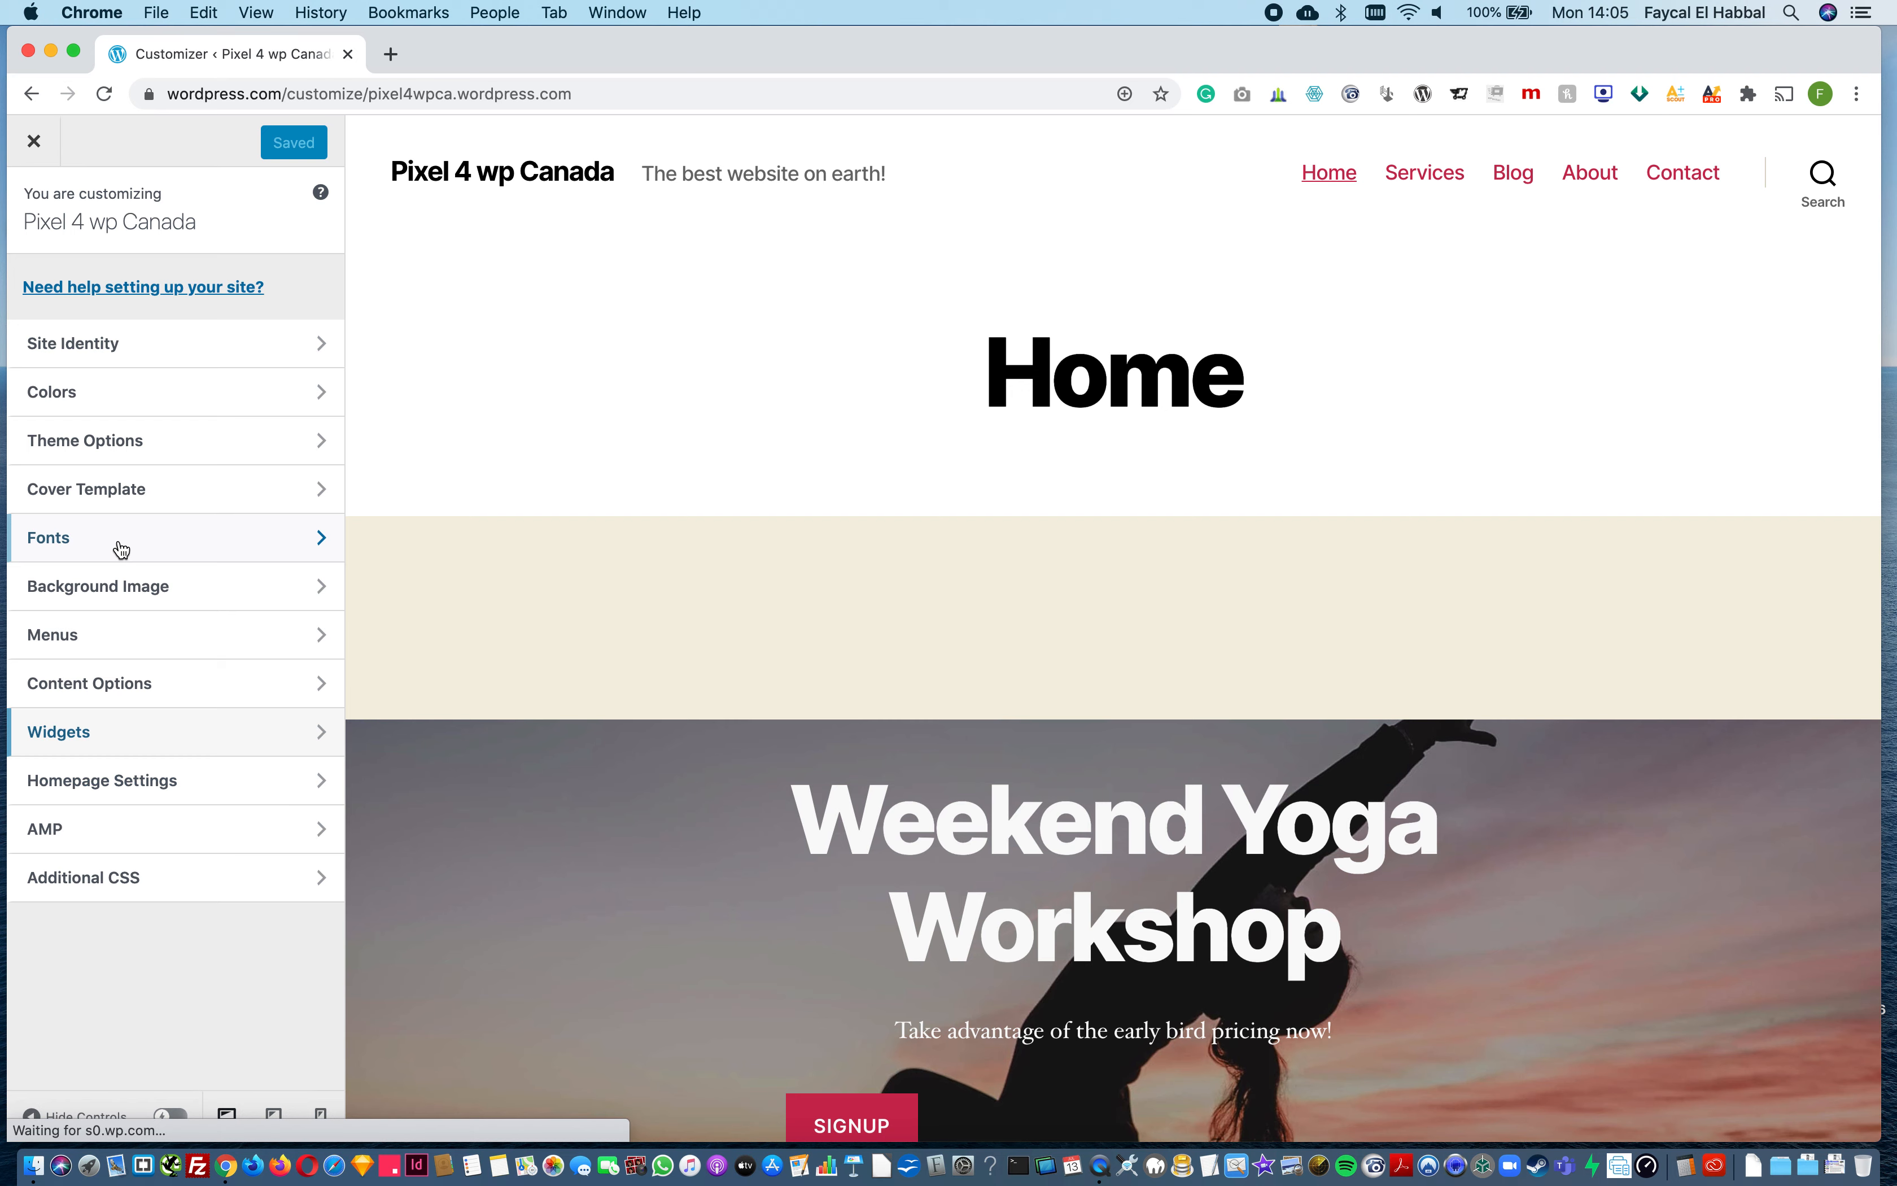
Step: Look over the Menus and Content Options sections and the homepage footer in the customizer preview
{"action": "left_click", "coordinate": [131, 650]}
{"action": "left_click", "coordinate": [33, 210]}
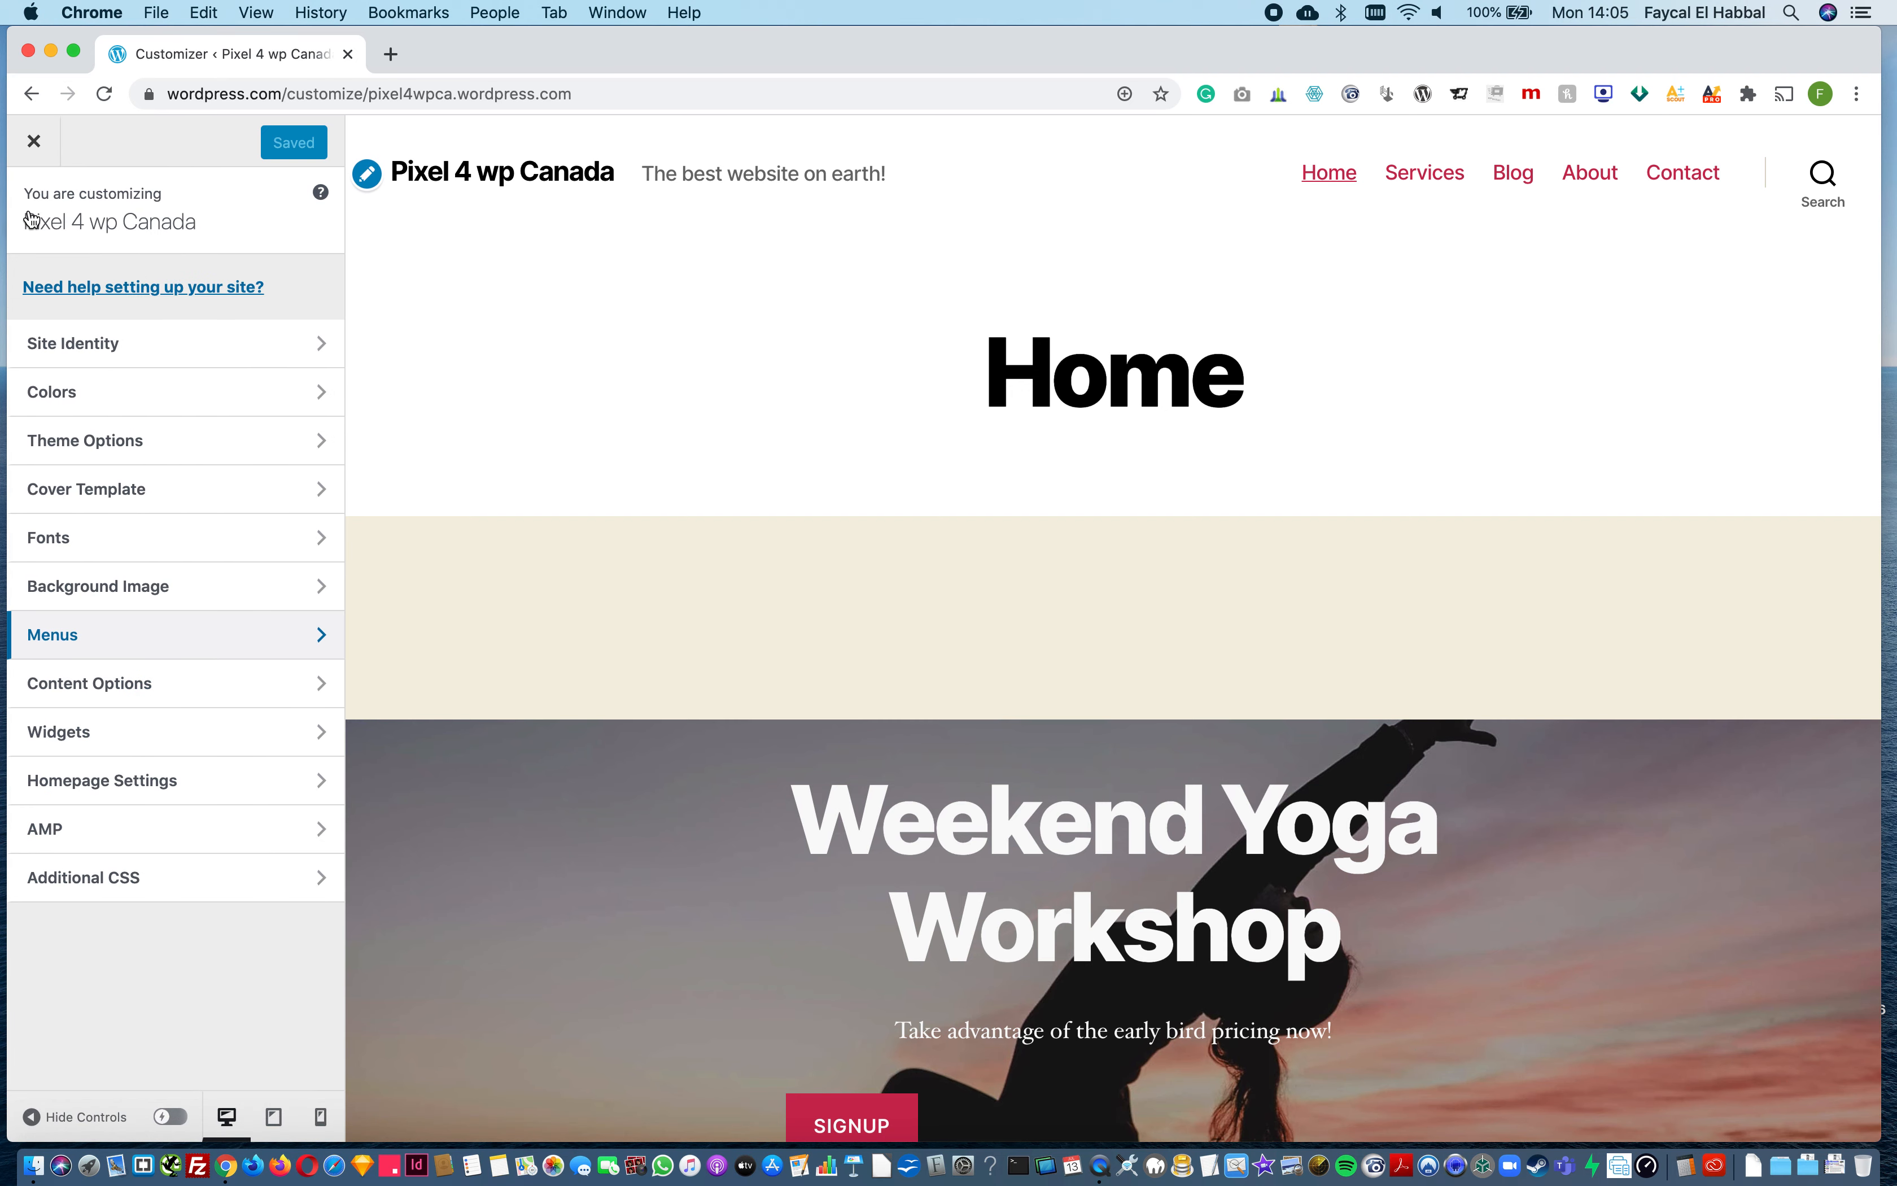
{"action": "scroll", "coordinate": [898, 496], "scroll_direction": "down", "scroll_amount": 15}
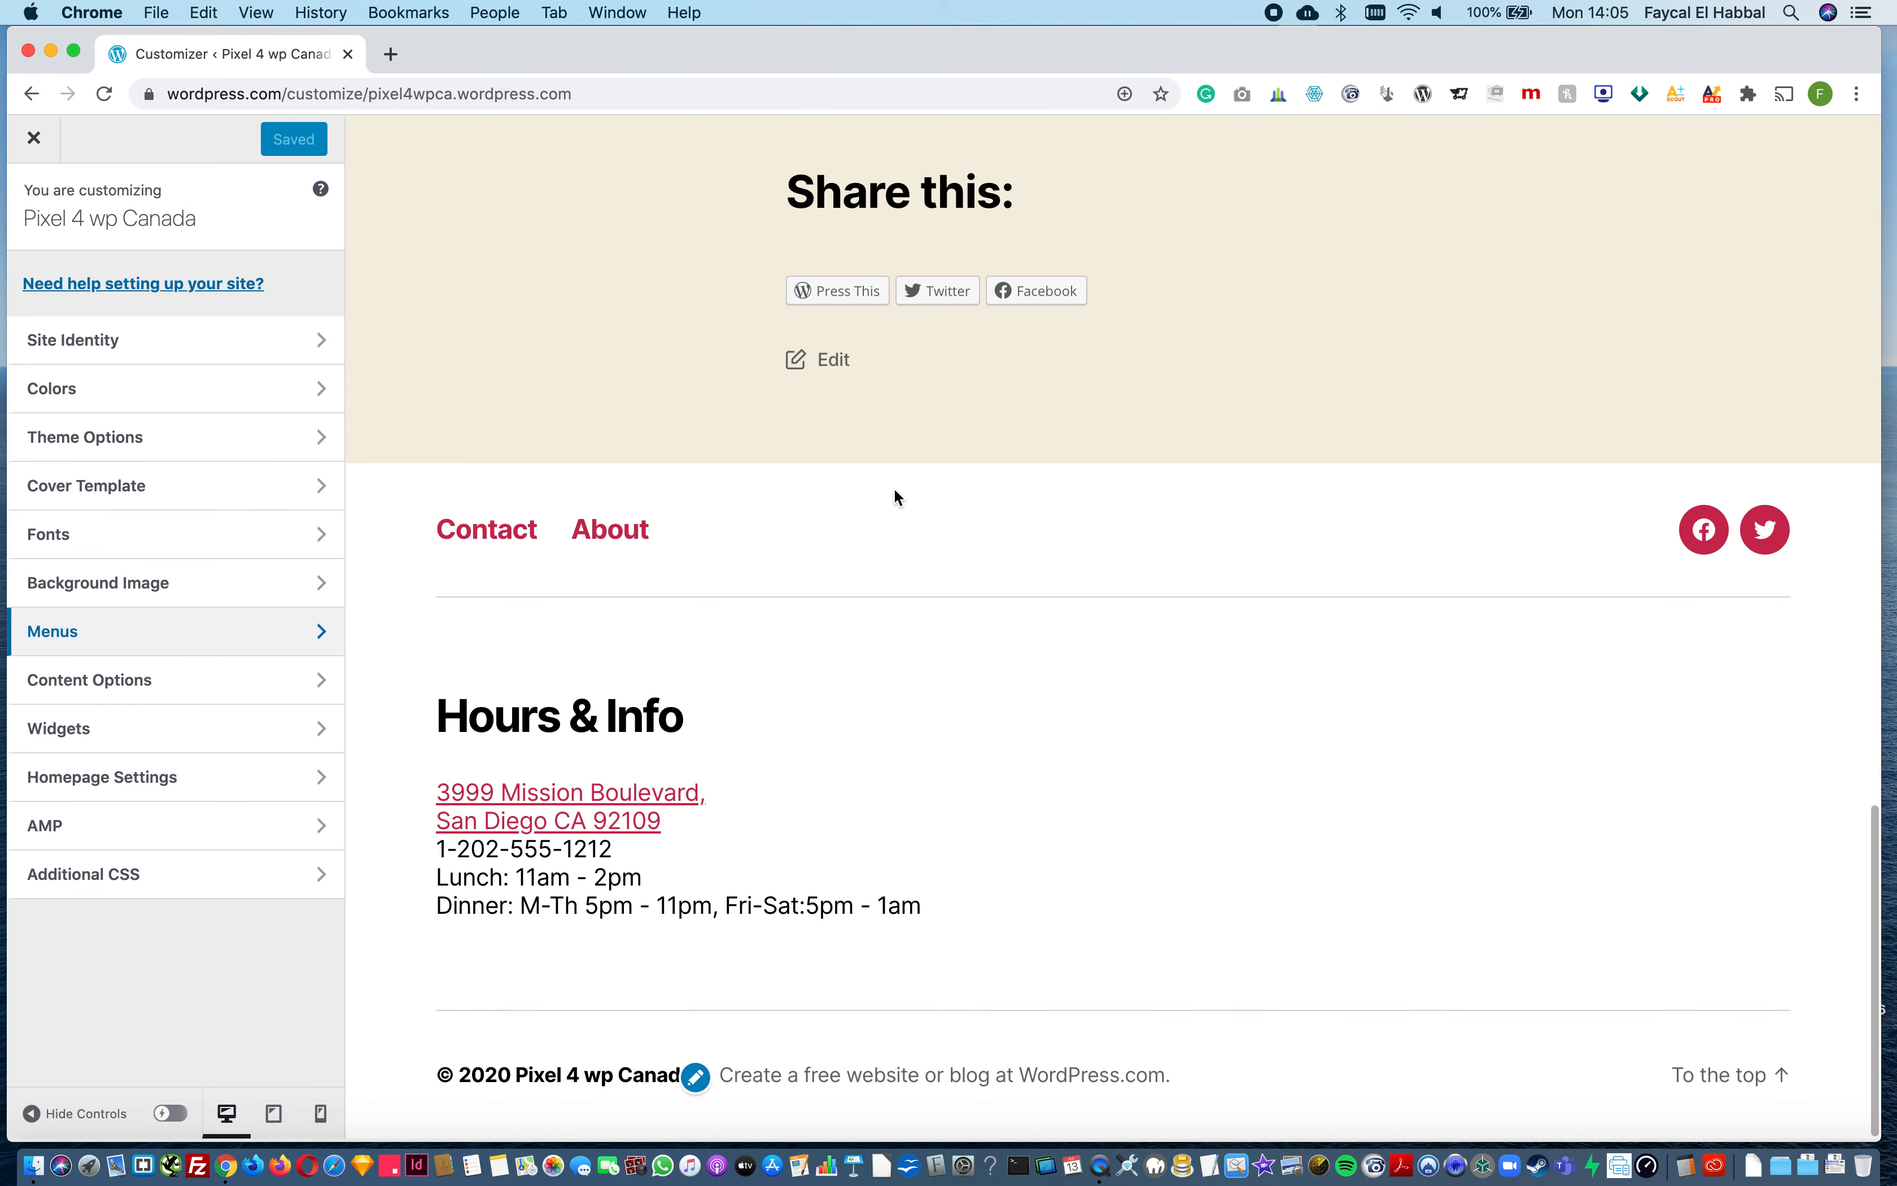
{"action": "left_click", "coordinate": [152, 690]}
{"action": "left_click", "coordinate": [49, 240]}
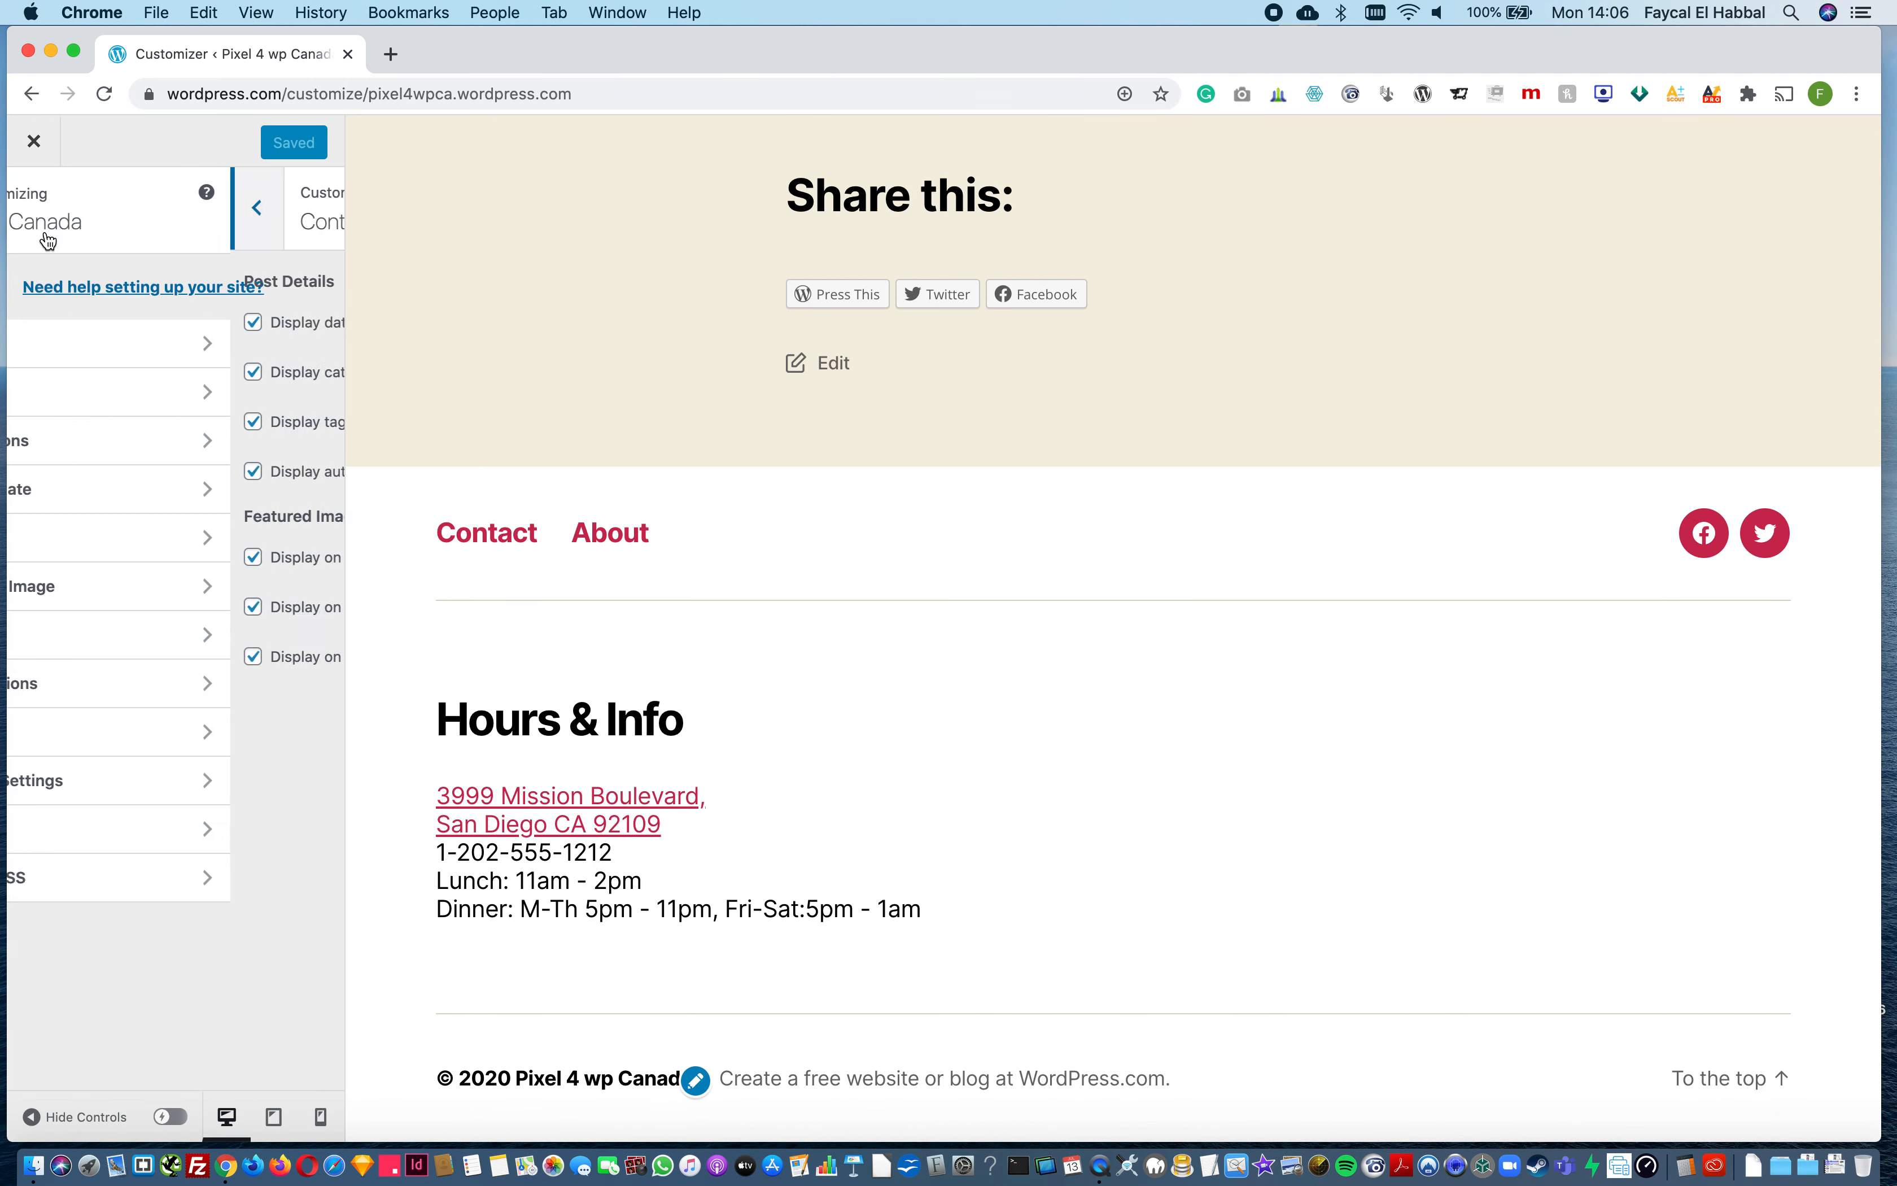
Step: Add a Calendar widget without a title to the Footer #2 area and save the changes
{"action": "left_click", "coordinate": [131, 741]}
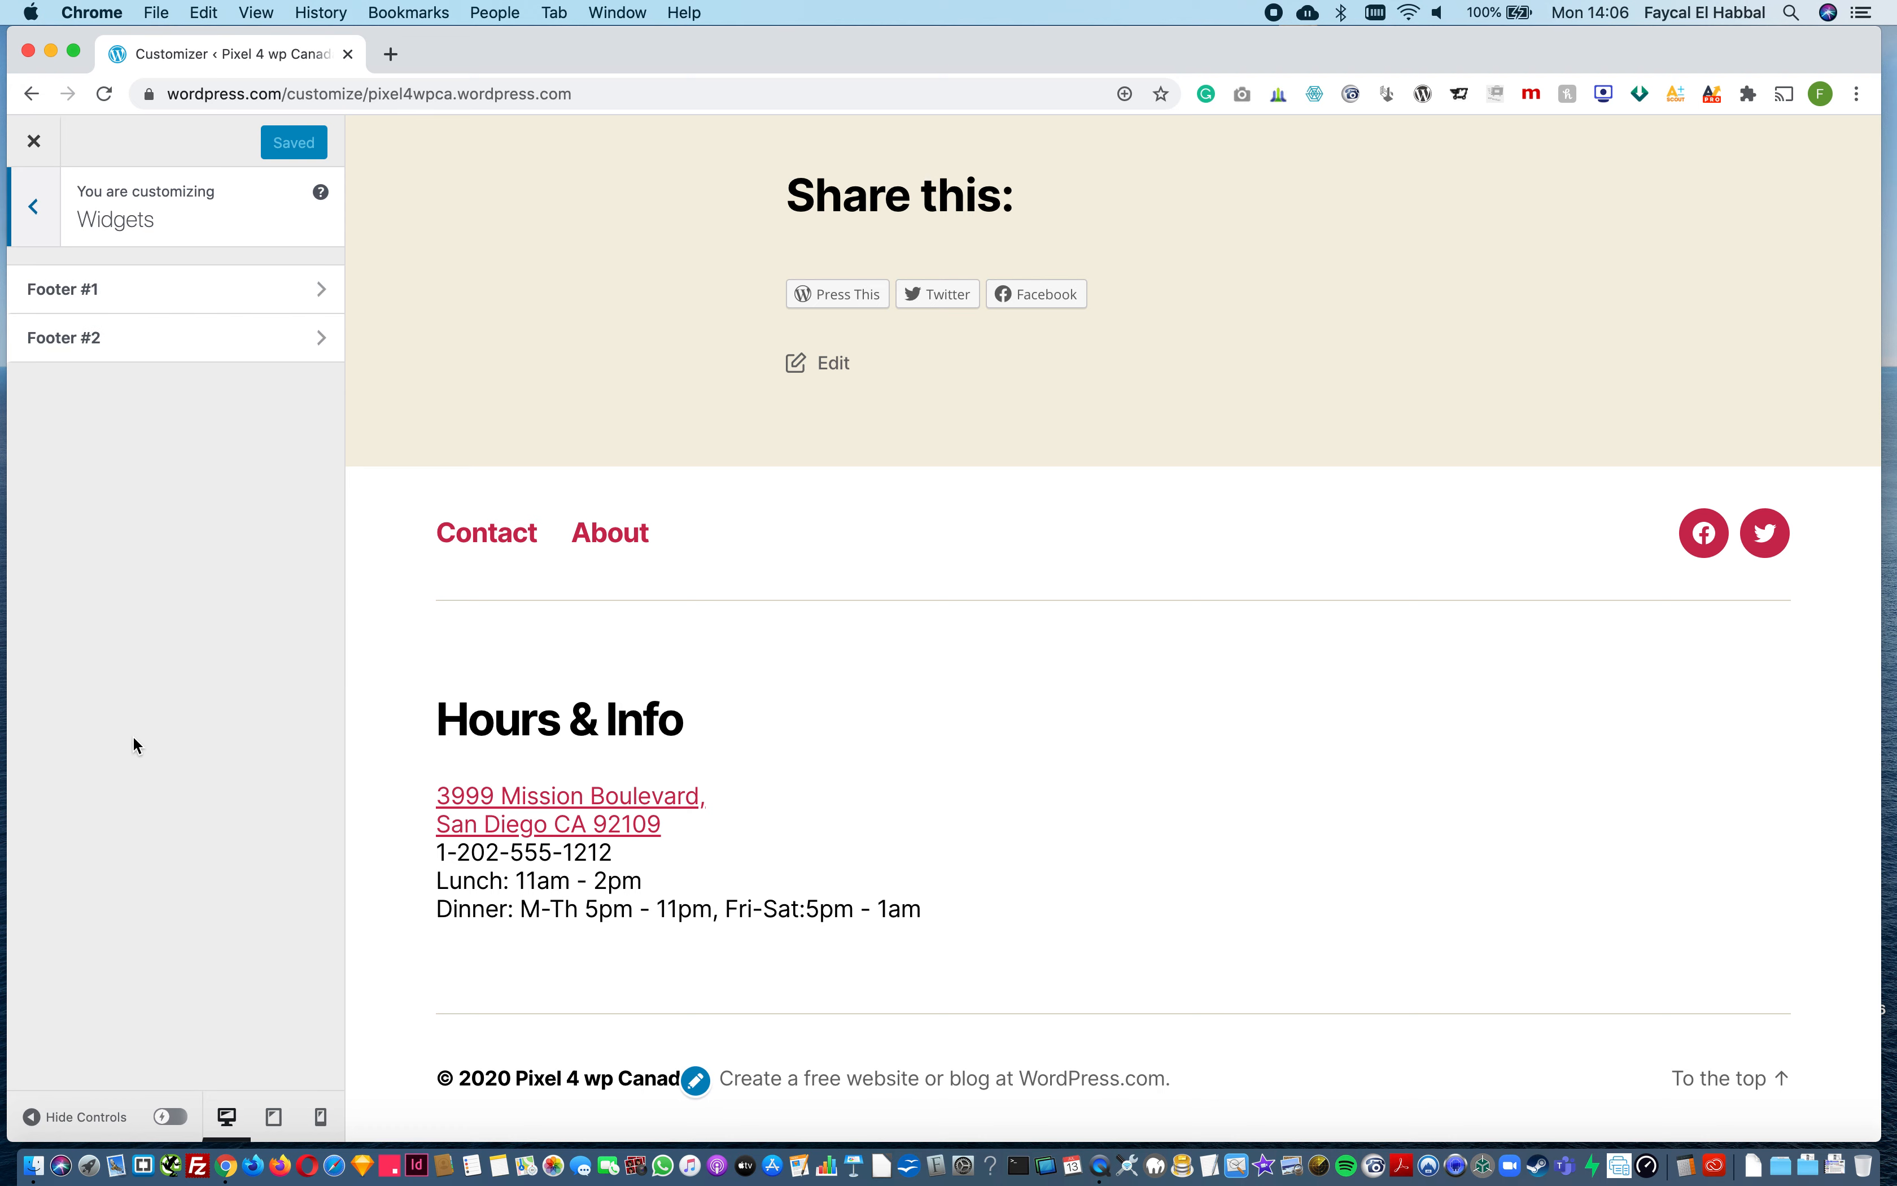
{"action": "left_click", "coordinate": [121, 349]}
{"action": "left_click", "coordinate": [237, 351]}
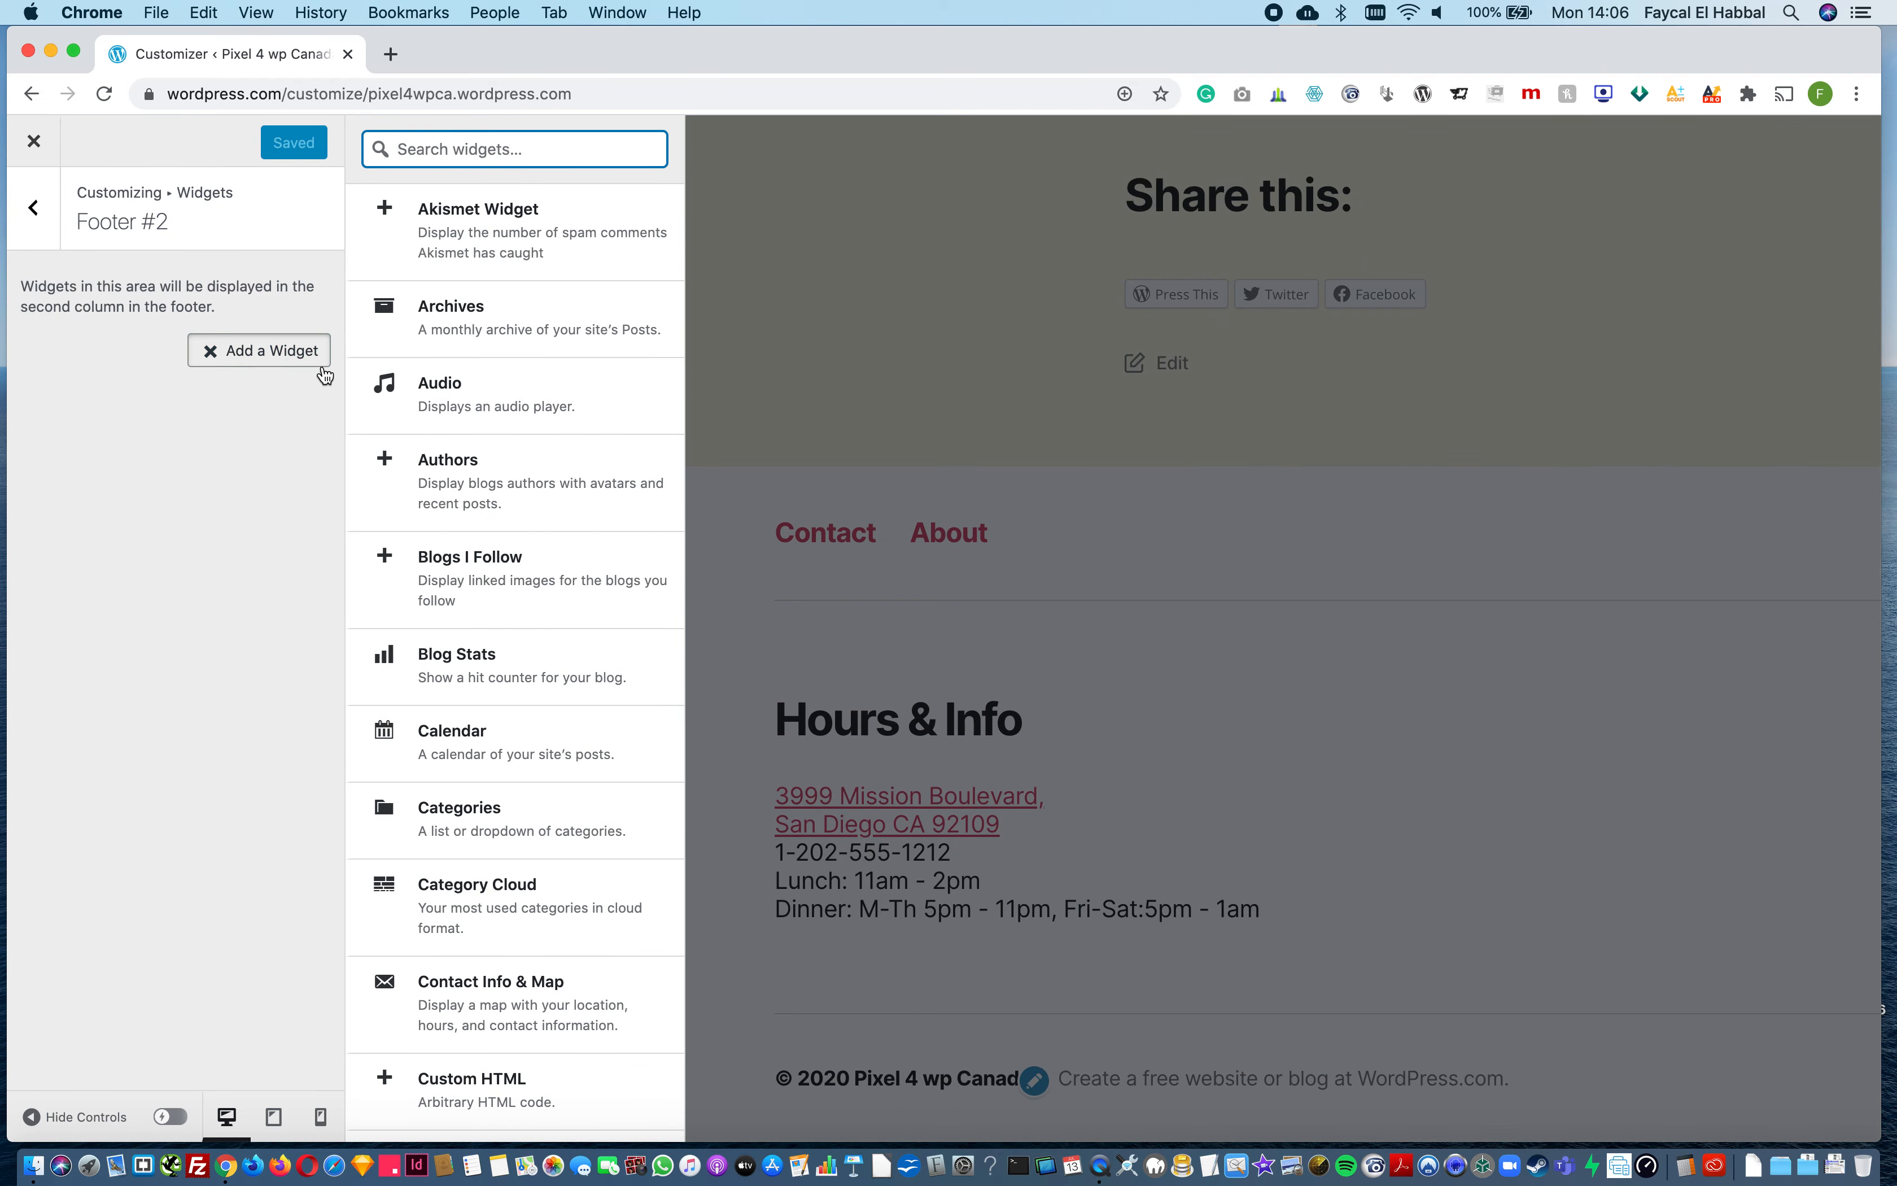
{"action": "scroll", "coordinate": [490, 780], "scroll_direction": "down", "scroll_amount": 1}
{"action": "left_click", "coordinate": [494, 701]}
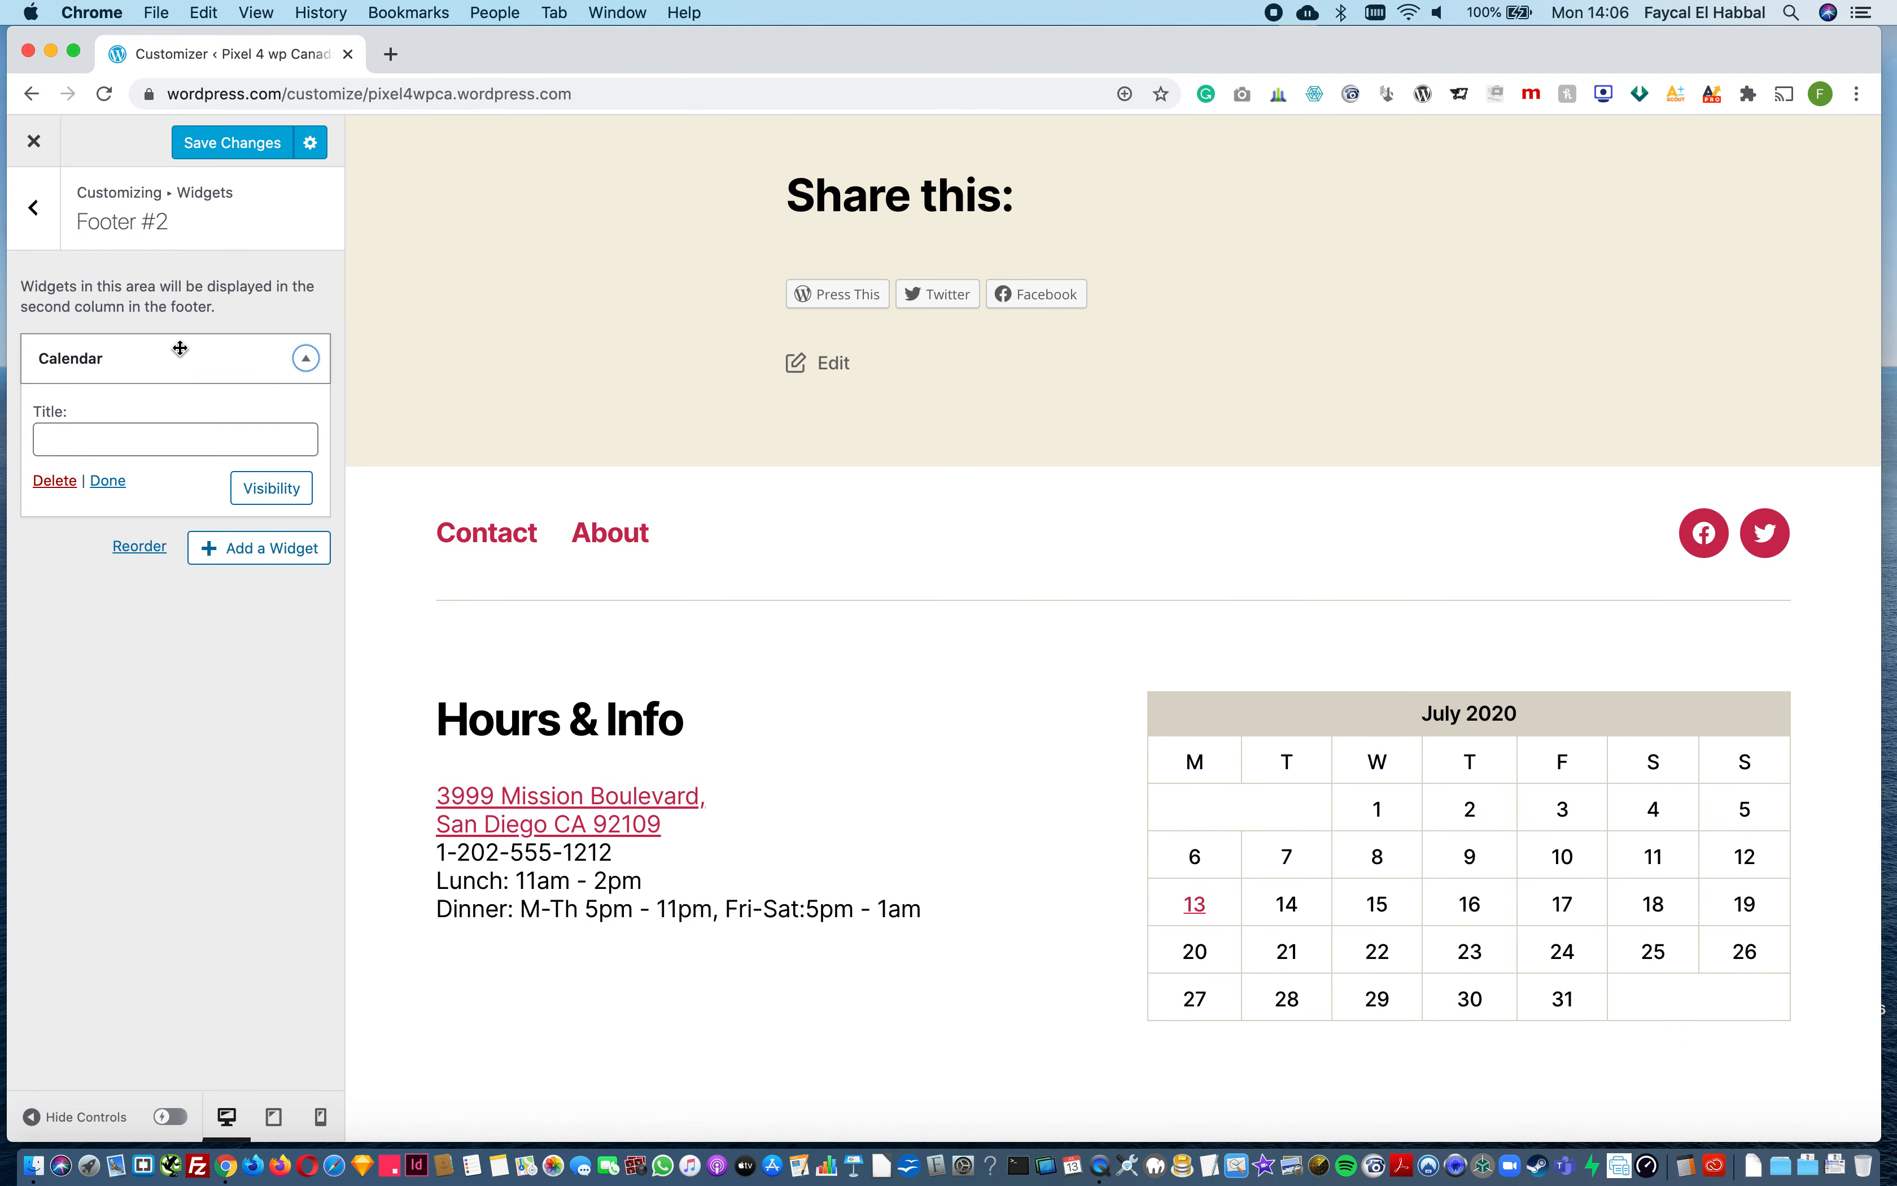
{"action": "left_click", "coordinate": [211, 145]}
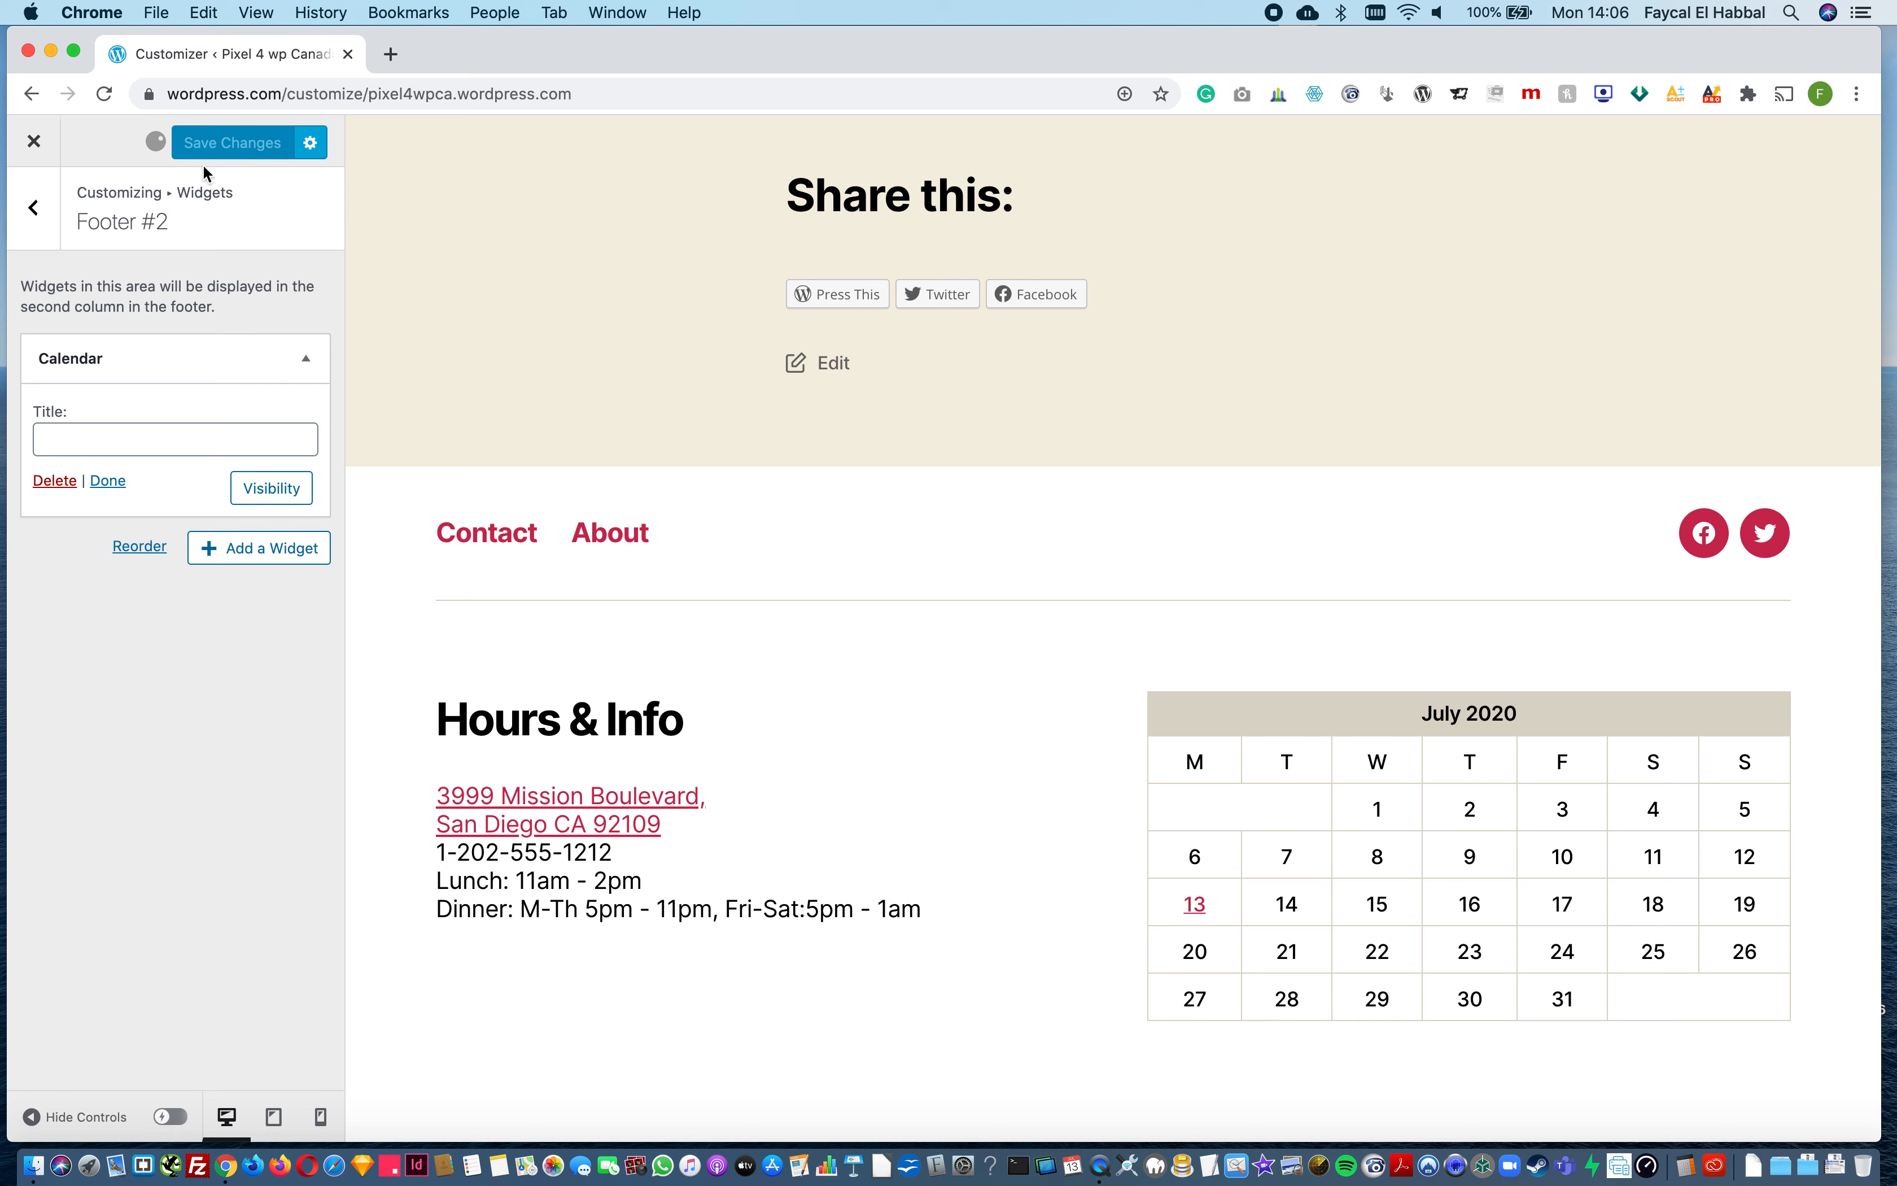
{"action": "left_click", "coordinate": [31, 230]}
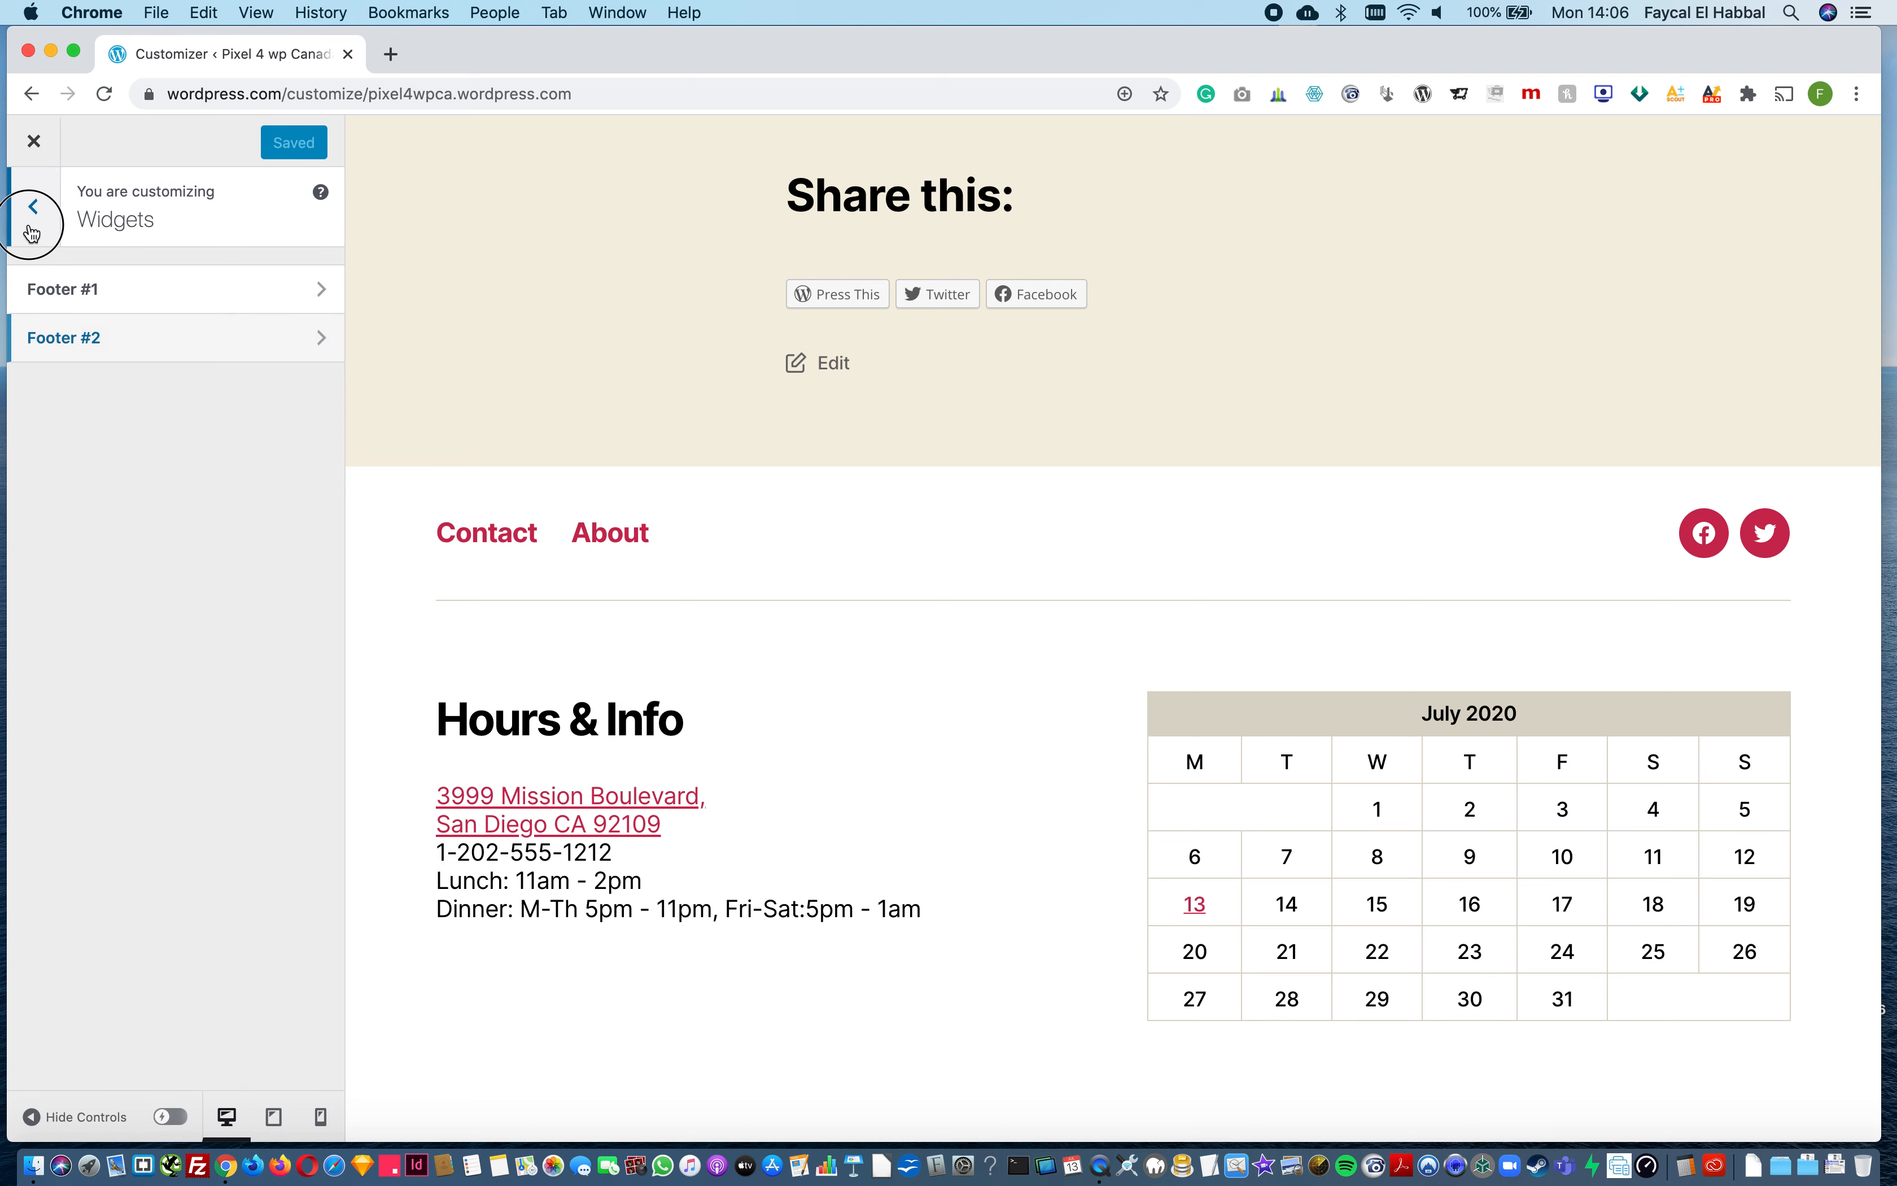
Step: Try red #dd3333 and white as the site's background color
{"action": "left_click", "coordinate": [32, 231]}
{"action": "left_click", "coordinate": [101, 393]}
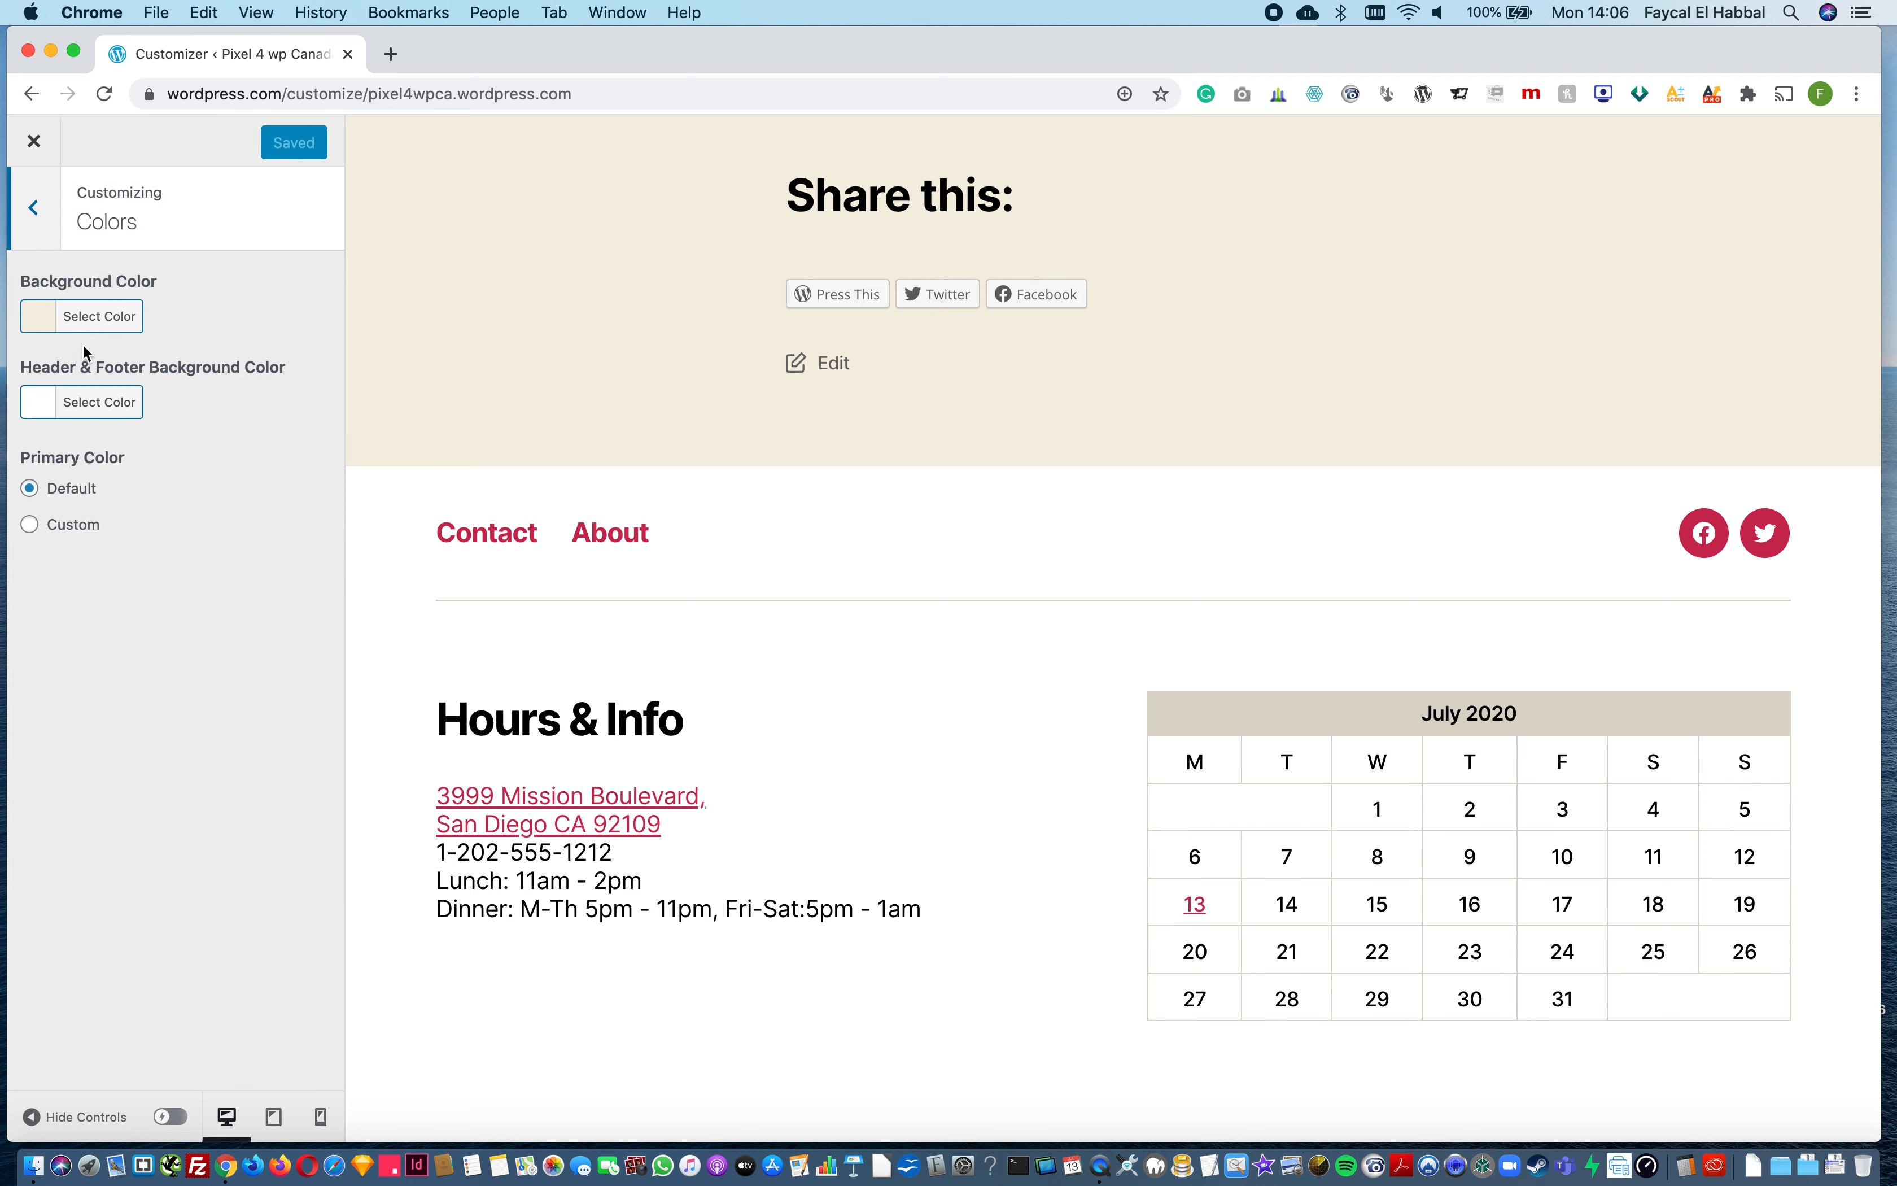
{"action": "left_click", "coordinate": [39, 317]}
{"action": "left_click", "coordinate": [95, 580]}
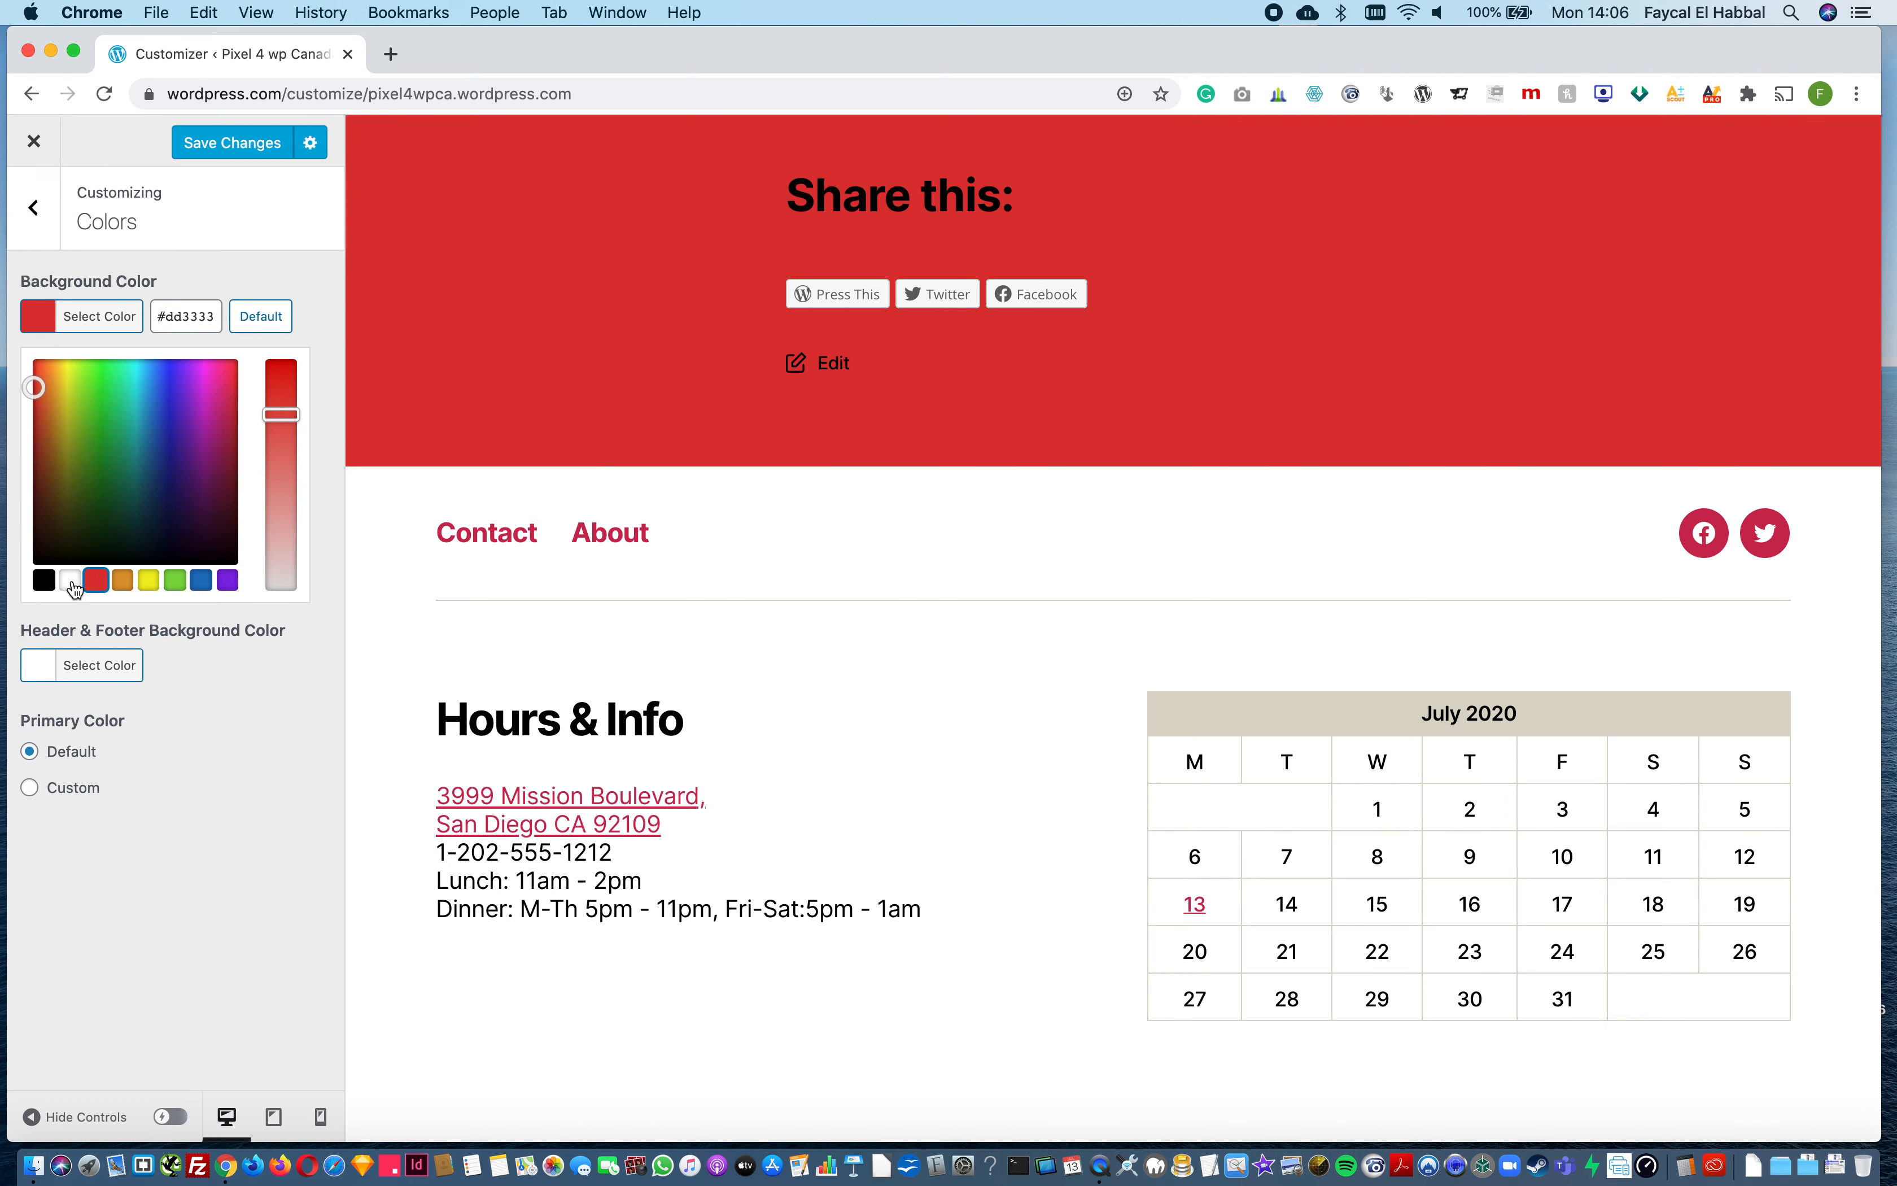
{"action": "left_click", "coordinate": [71, 582]}
Step: Restore the theme's default background color and save the color settings
{"action": "left_click", "coordinate": [266, 312]}
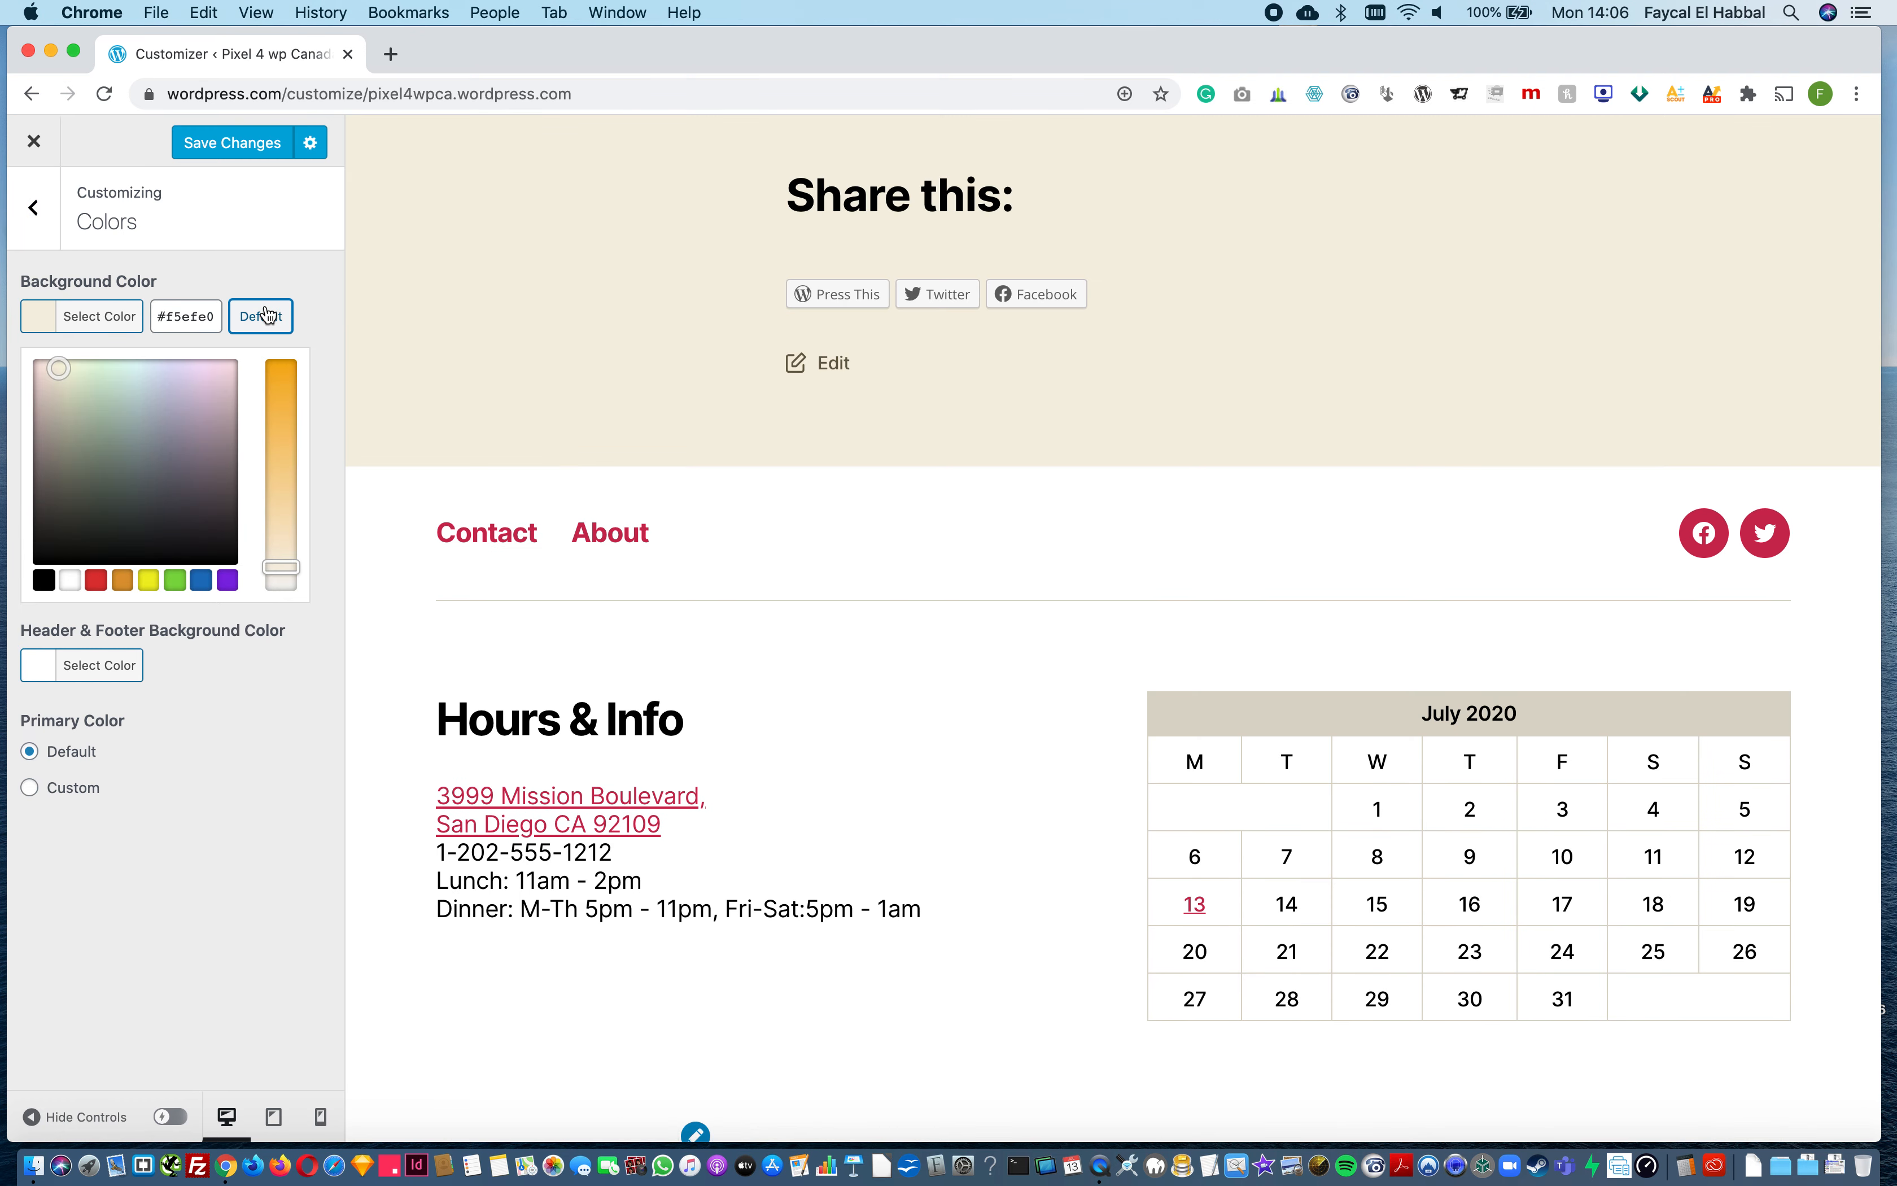
{"action": "left_click", "coordinate": [289, 236]}
{"action": "left_click", "coordinate": [248, 157]}
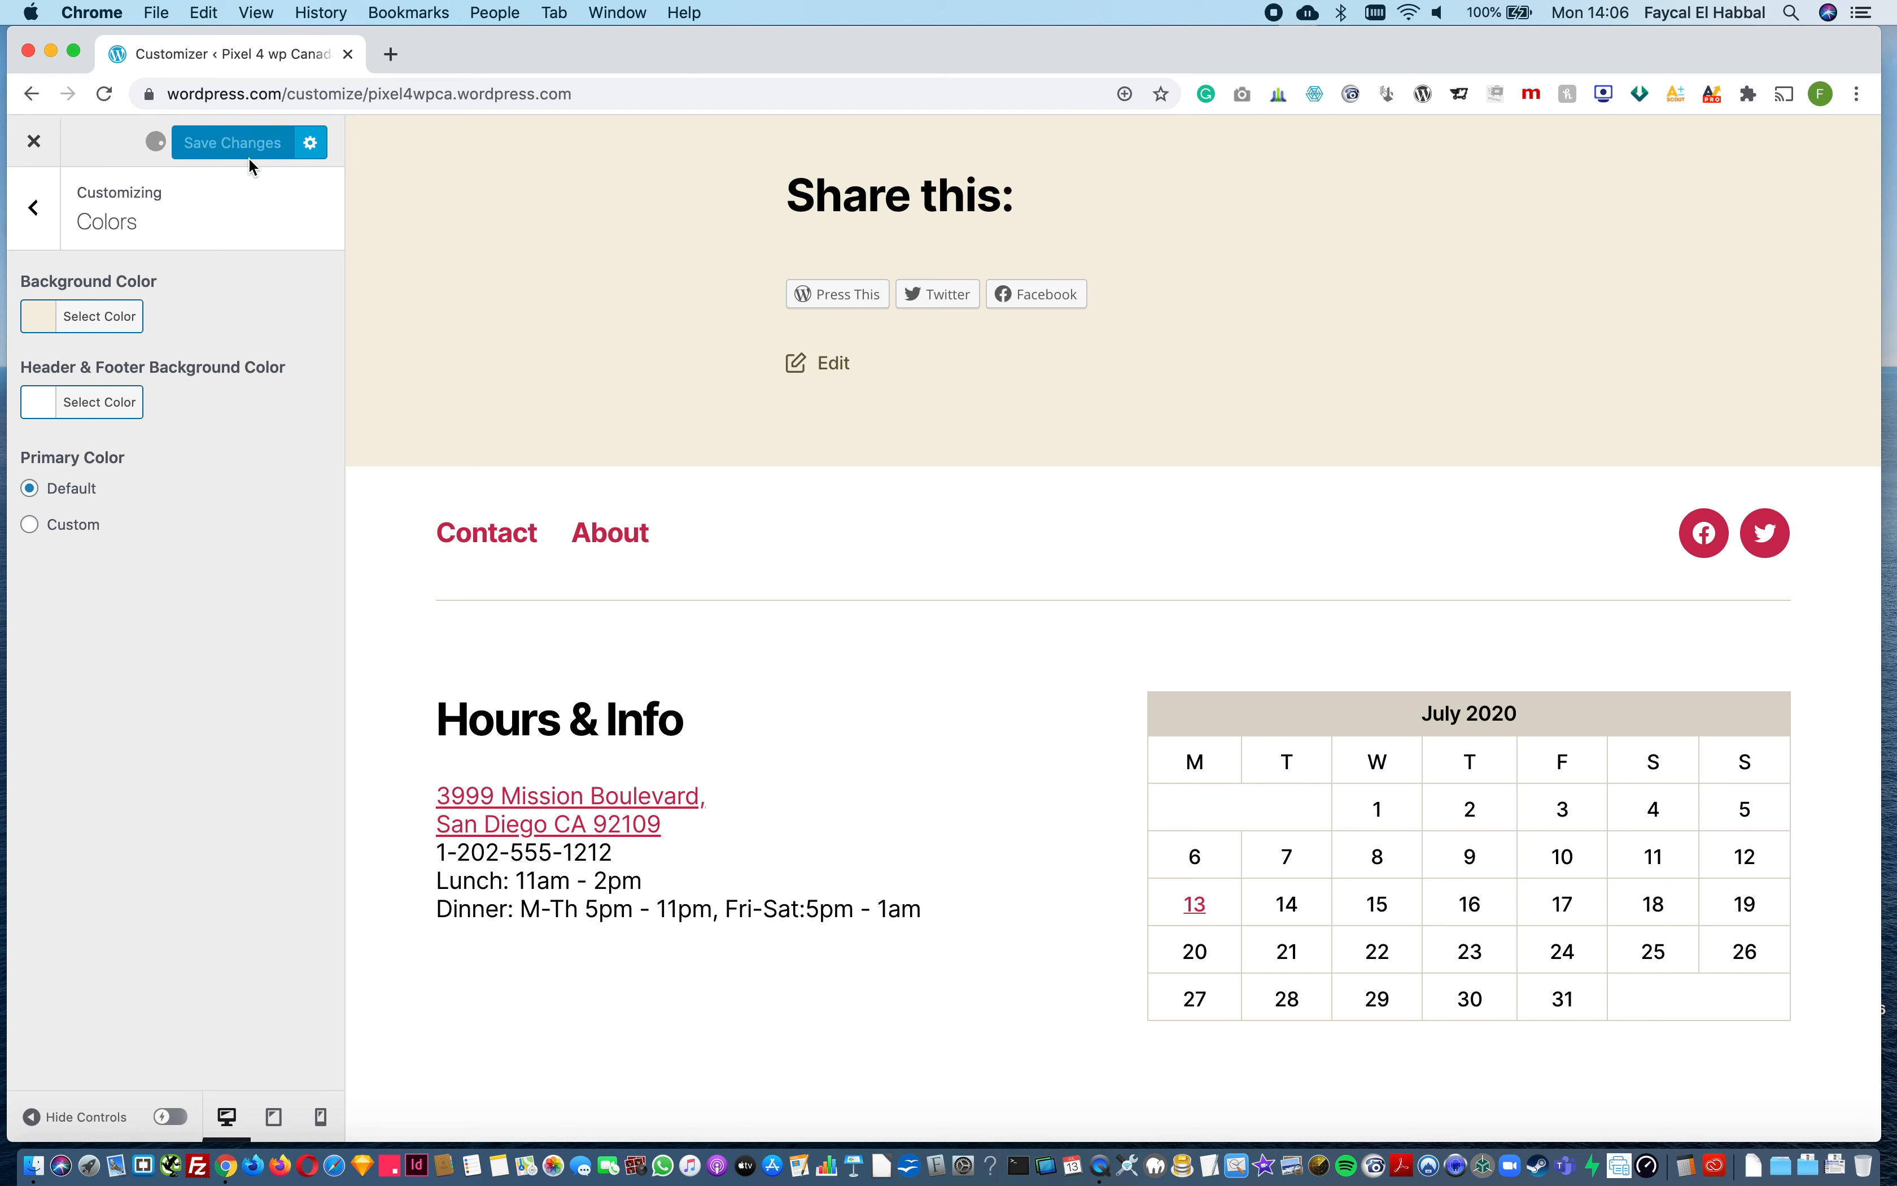